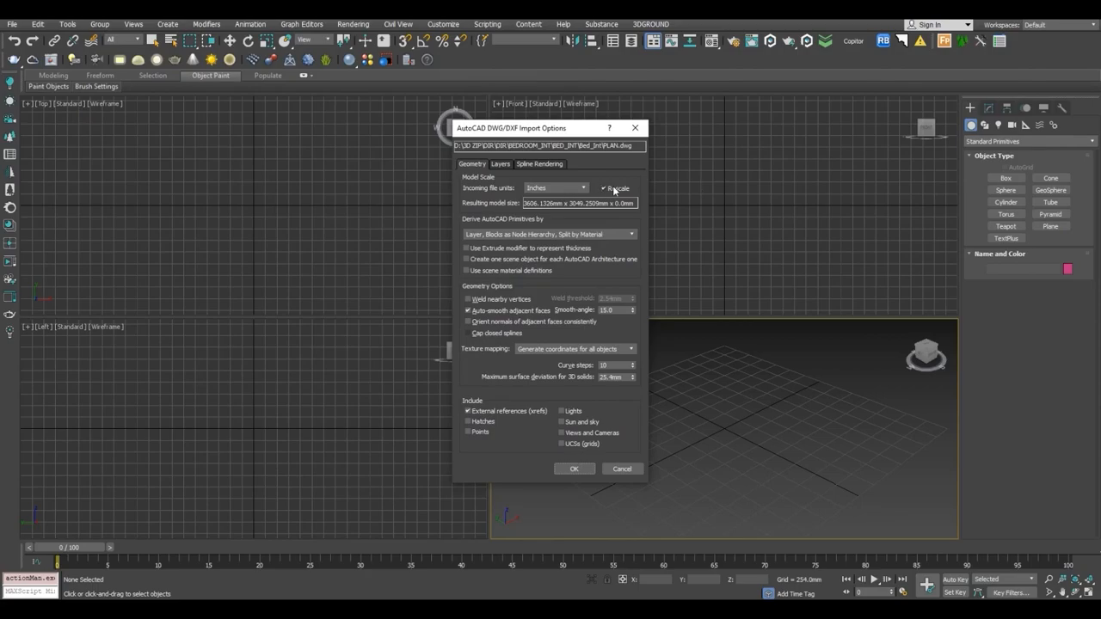
# Import PLAN.dwg with inches as the incoming file units and Rescale enabled.
pyautogui.click(544, 191)
pyautogui.click(535, 197)
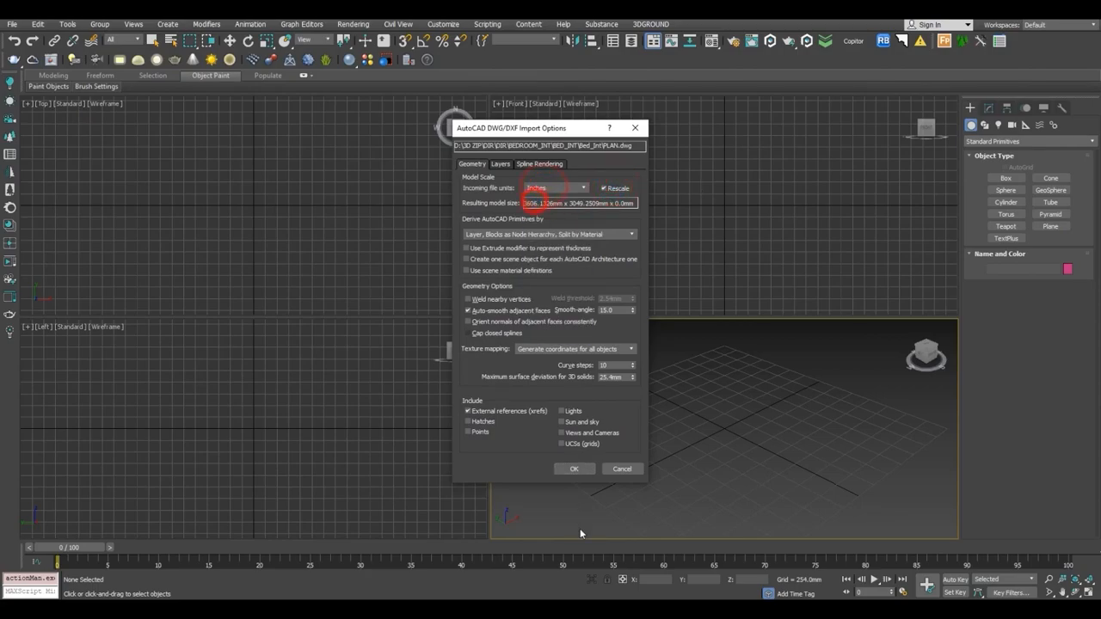
pyautogui.click(573, 474)
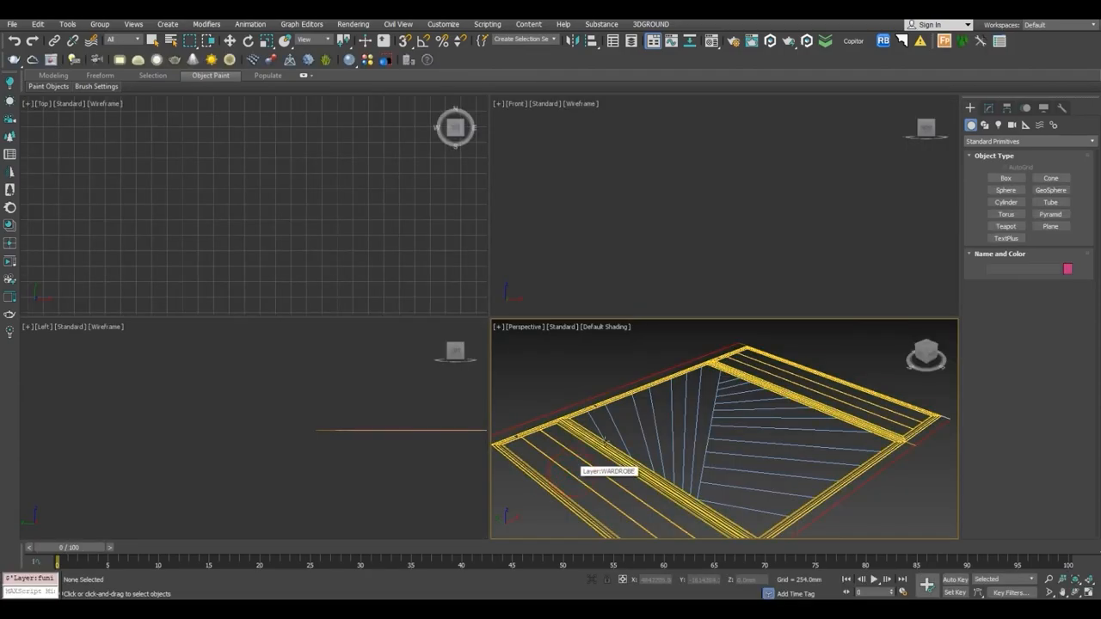
# Select all the imported plan entities and combine them into one group with the default name.
pyautogui.hotkey('alt', 'w')
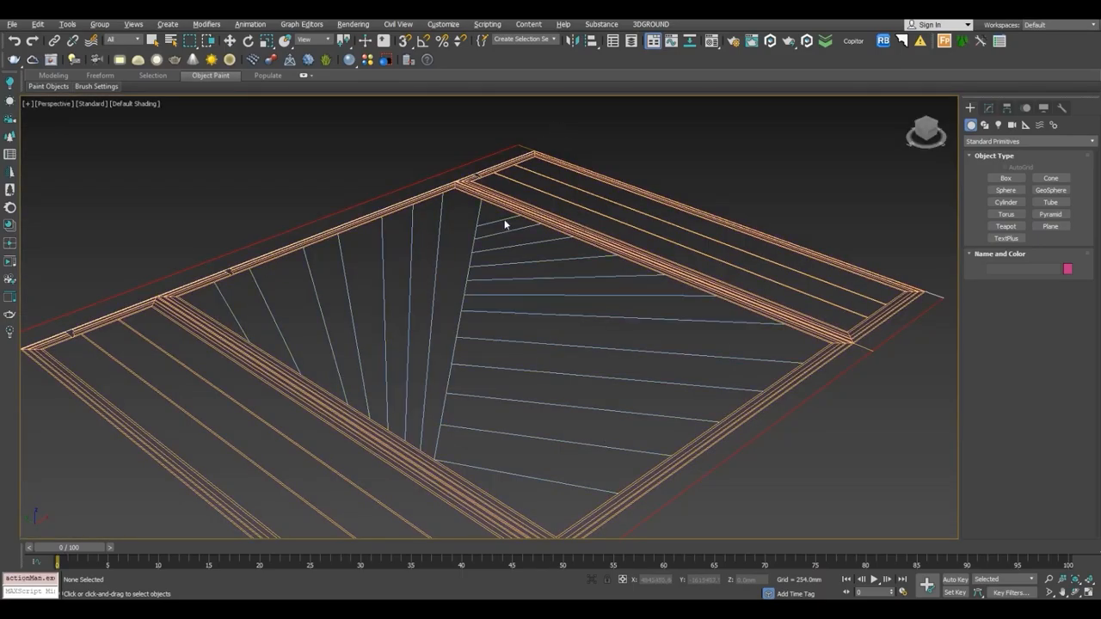
pyautogui.scroll(-5, 505, 225)
pyautogui.keyDown('alt'); pyautogui.moveTo(445, 352); pyautogui.dragTo(434, 412, button='middle'); pyautogui.keyUp('alt')
pyautogui.moveTo(776, 450); pyautogui.dragTo(729, 423)
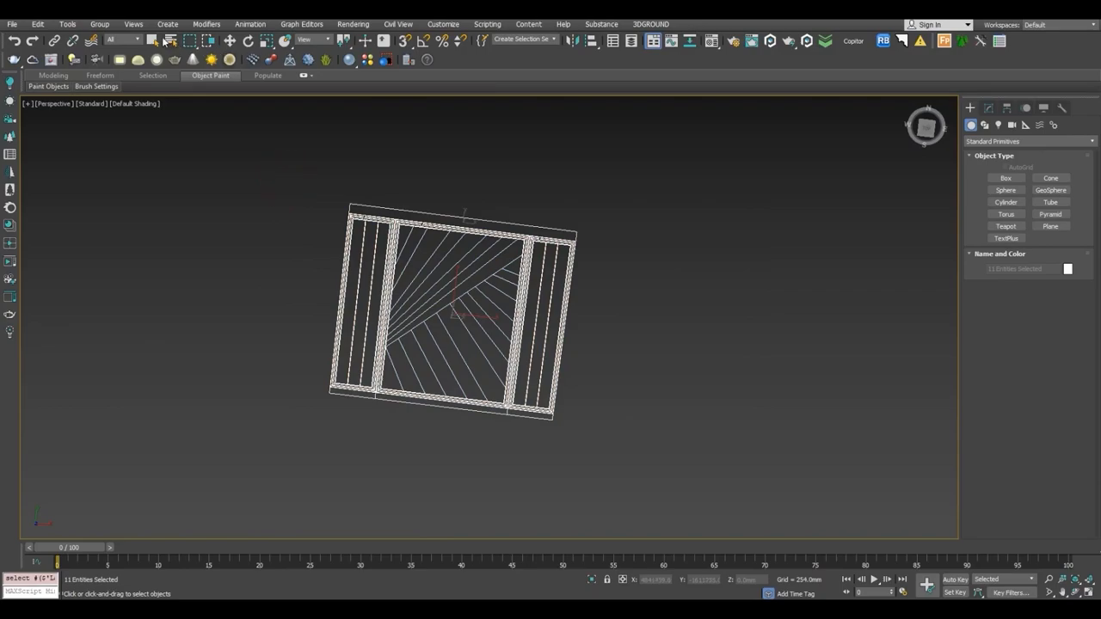
pyautogui.click(100, 23)
pyautogui.click(116, 40)
pyautogui.press('Return')
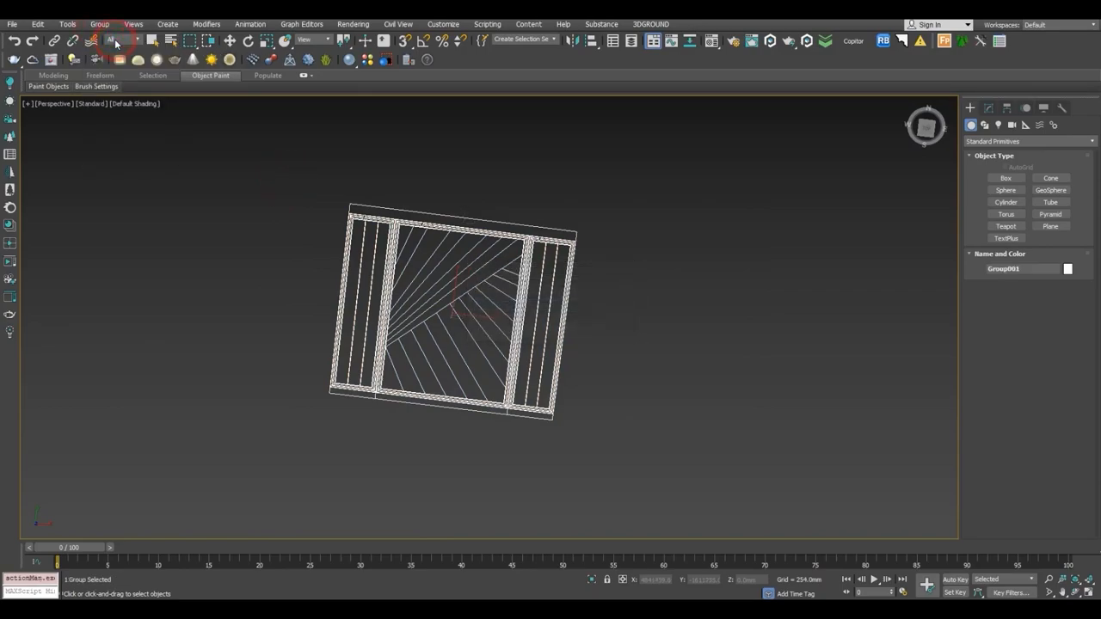
# Set the plan group's X, Y and Z position to 0 mm.
pyautogui.press('w')
pyautogui.press('f')
pyautogui.press('z')
pyautogui.scroll(-4, 452, 320)
pyautogui.press('t')
pyautogui.press('z')
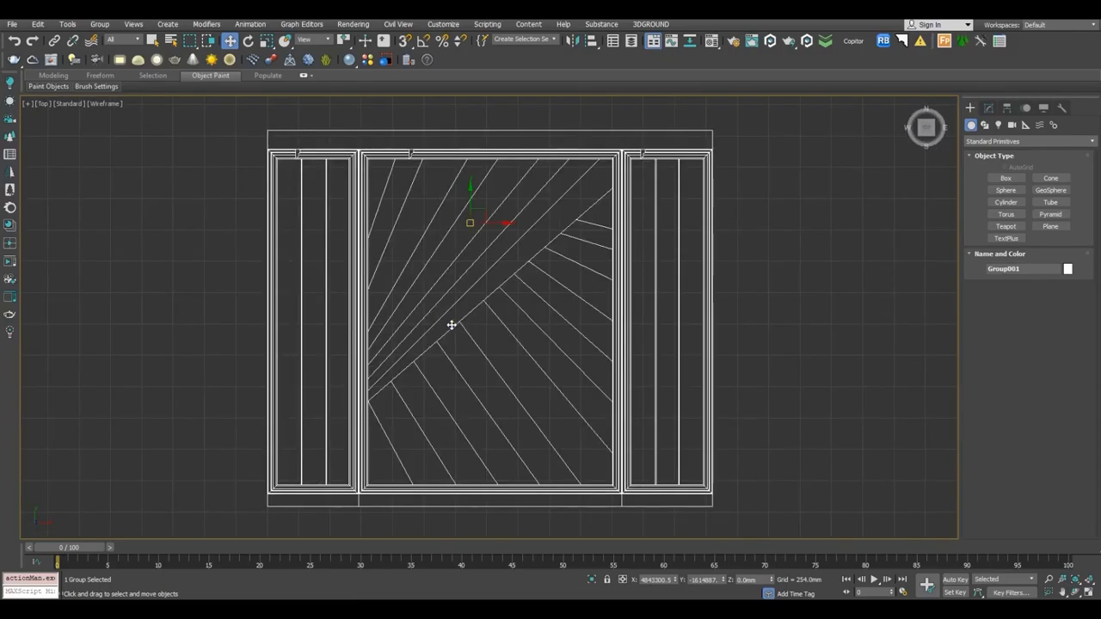
pyautogui.scroll(-3, 453, 324)
pyautogui.rightClick(674, 579)
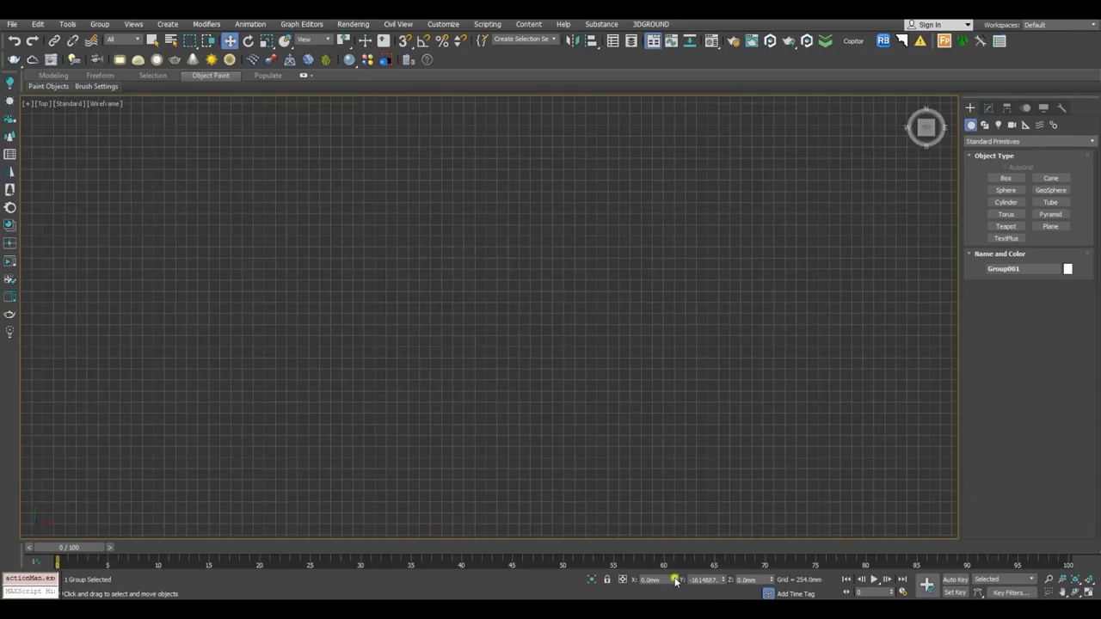
pyautogui.rightClick(724, 579)
pyautogui.rightClick(771, 579)
# Shift the plan group in the top view to about X -186 mm, Y 558 mm.
pyautogui.press('z')
pyautogui.scroll(-3, 522, 290)
pyautogui.scroll(-2, 521, 291)
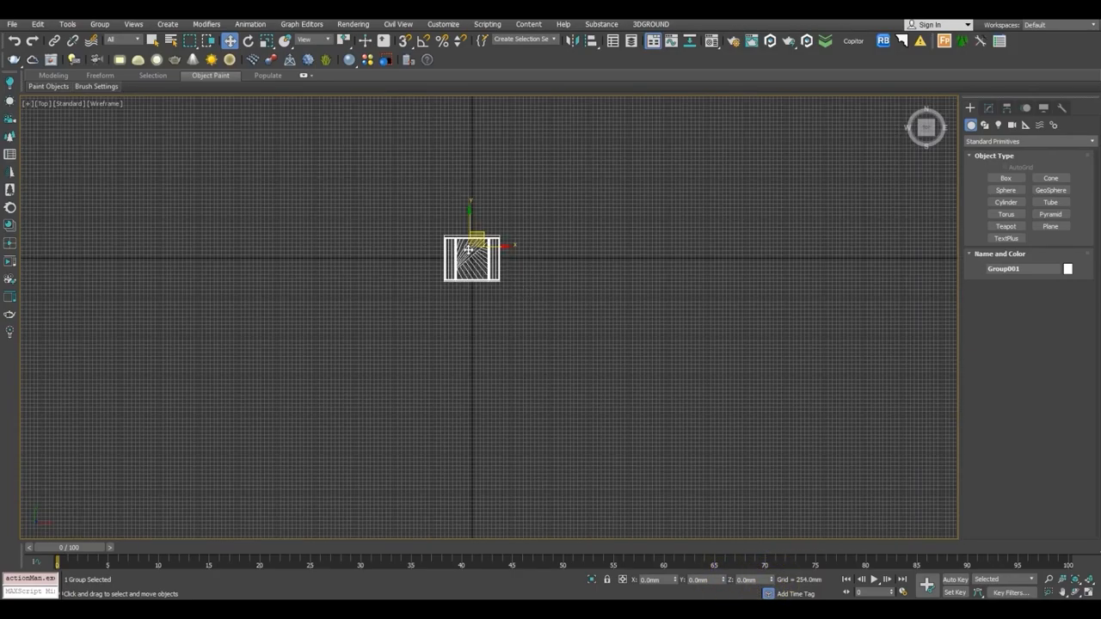
pyautogui.scroll(2, 473, 250)
pyautogui.moveTo(473, 249); pyautogui.dragTo(467, 233)
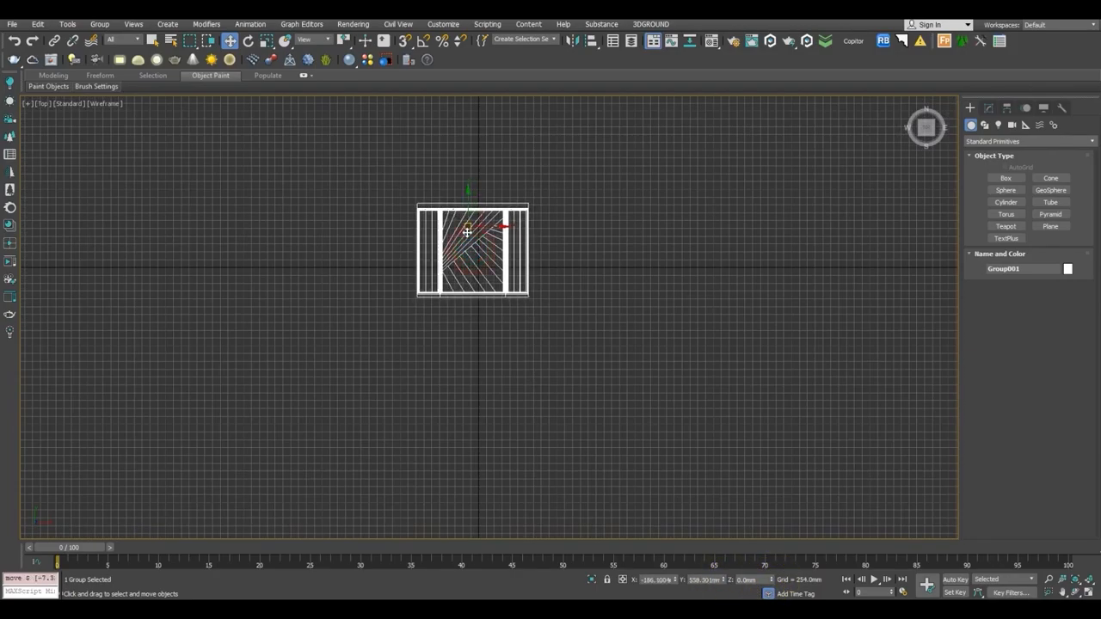
# Turn on angle snap and rotate the plan group about the X axis so it stands upright facing the front view.
pyautogui.press('f')
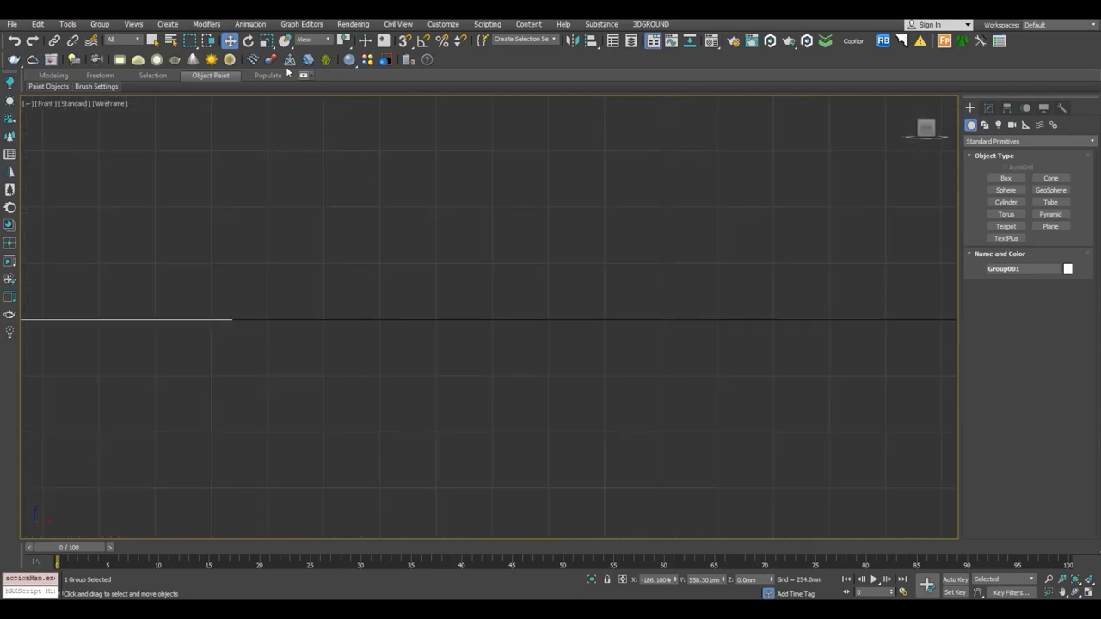
pyautogui.press('z')
pyautogui.click(247, 40)
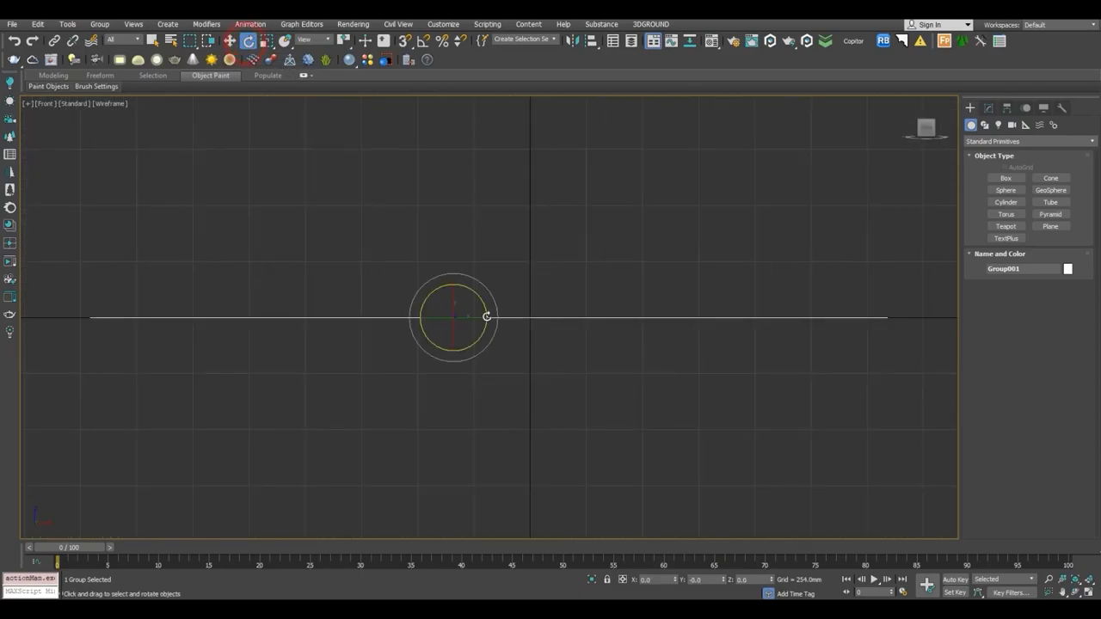
pyautogui.moveTo(454, 301); pyautogui.dragTo(454, 303)
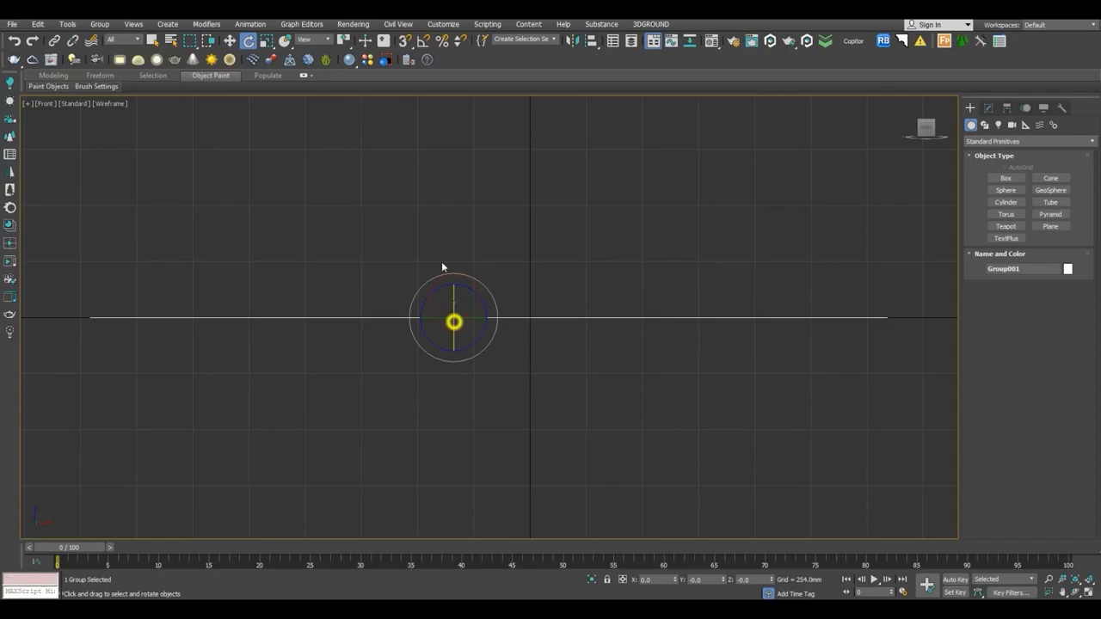
pyautogui.click(423, 40)
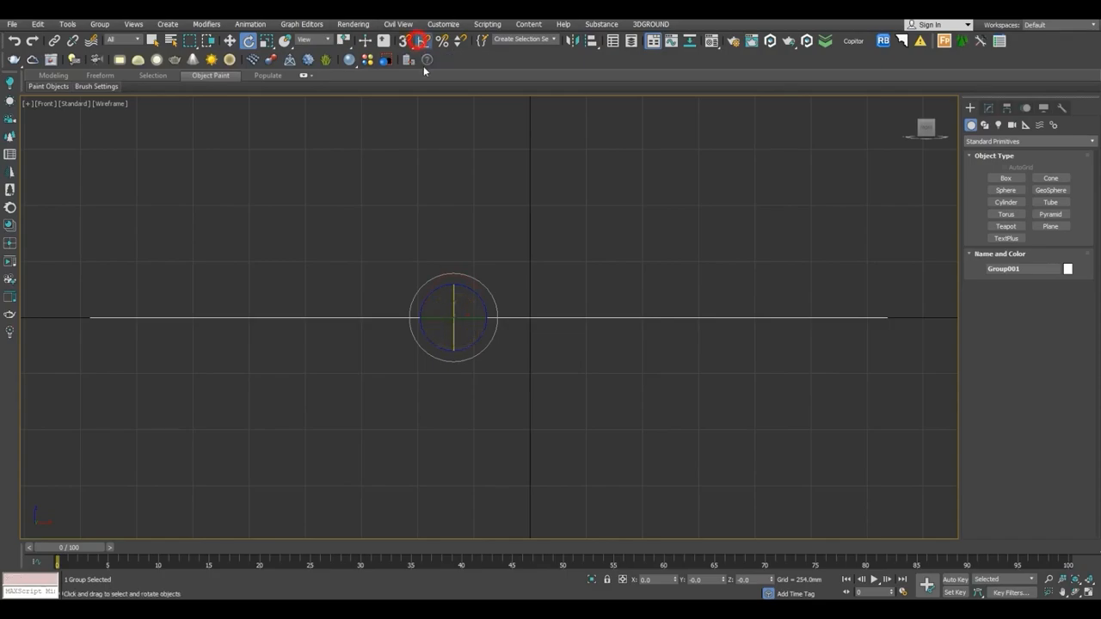
pyautogui.moveTo(456, 300); pyautogui.dragTo(462, 352)
# Raise the upright plan group in the front view to about Z 1320 mm and hide the grid.
pyautogui.scroll(-5, 462, 352)
pyautogui.press('w')
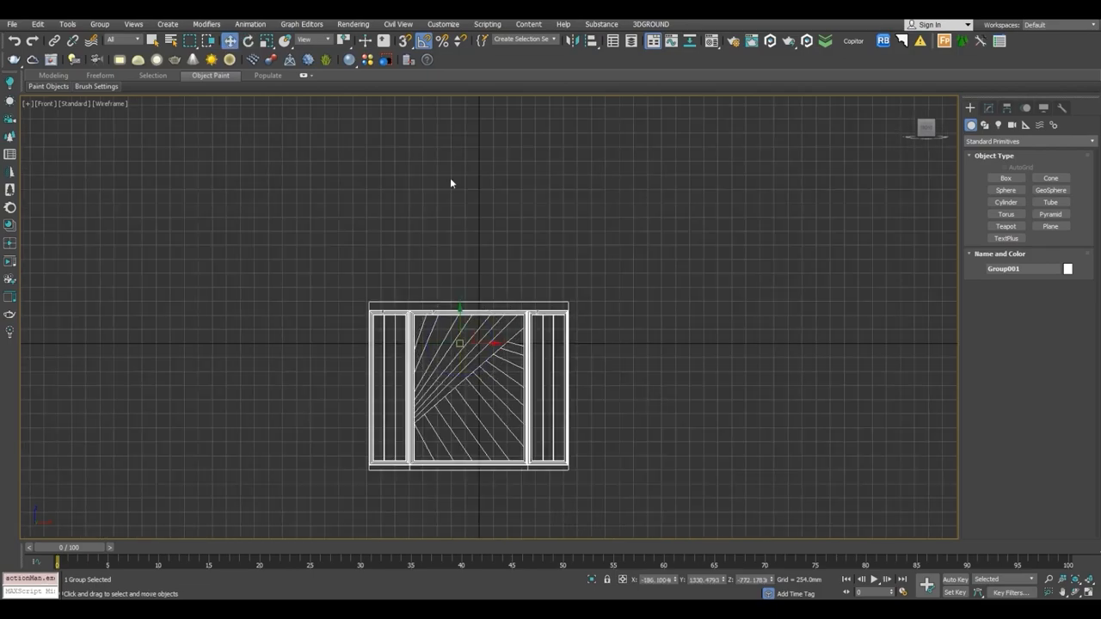
pyautogui.moveTo(460, 343); pyautogui.dragTo(475, 217)
pyautogui.press('g')
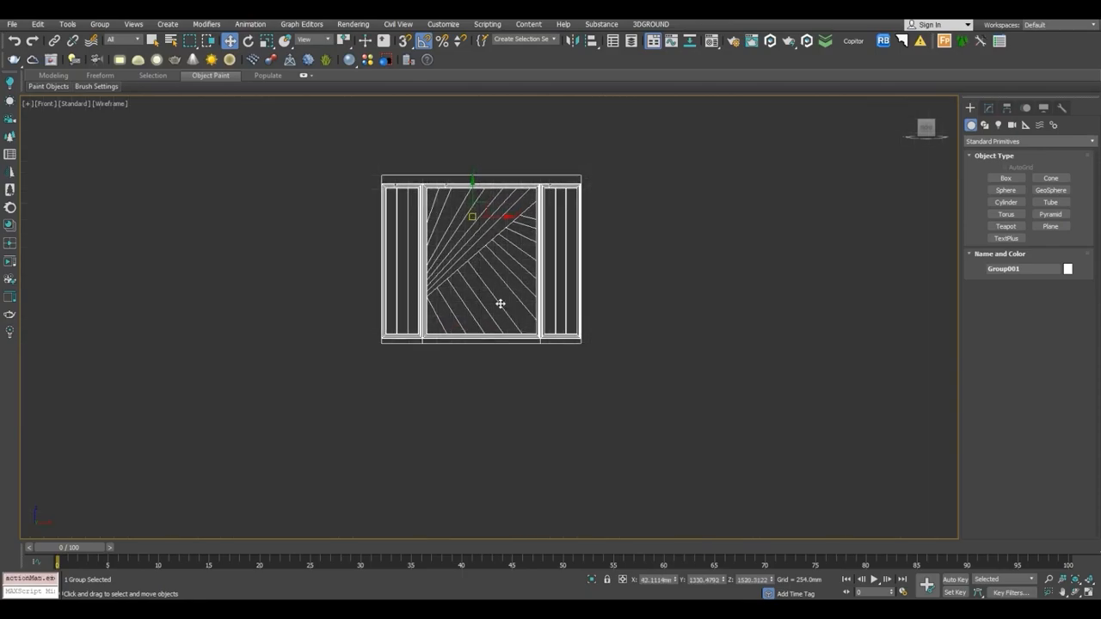
# Freeze the plan group as a tracing reference.
pyautogui.scroll(2, 492, 268)
pyautogui.rightClick(465, 206)
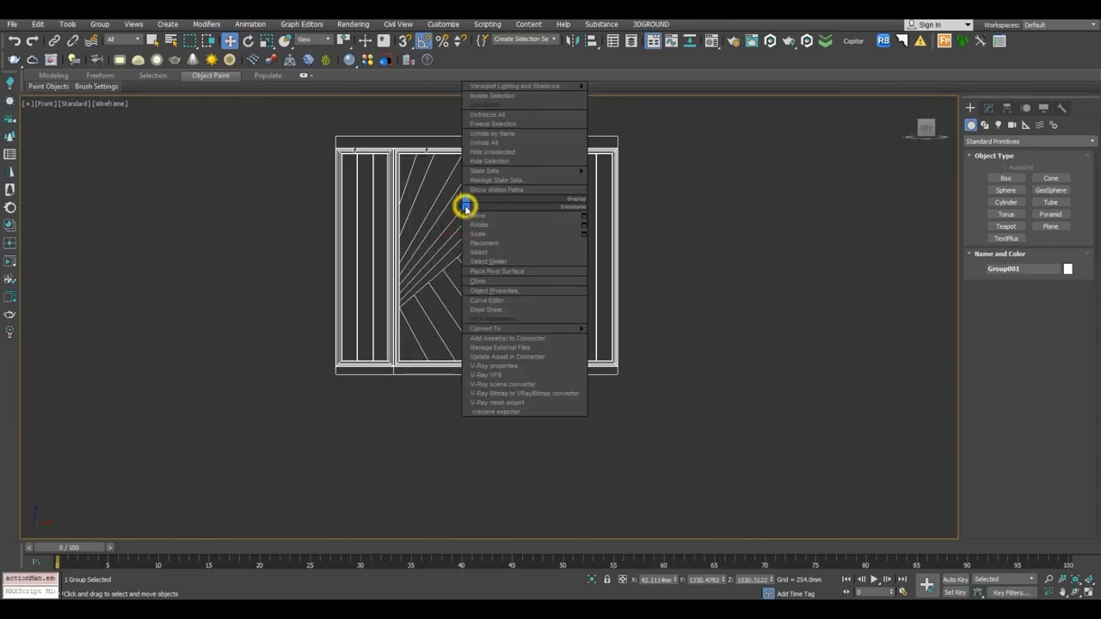
pyautogui.click(485, 124)
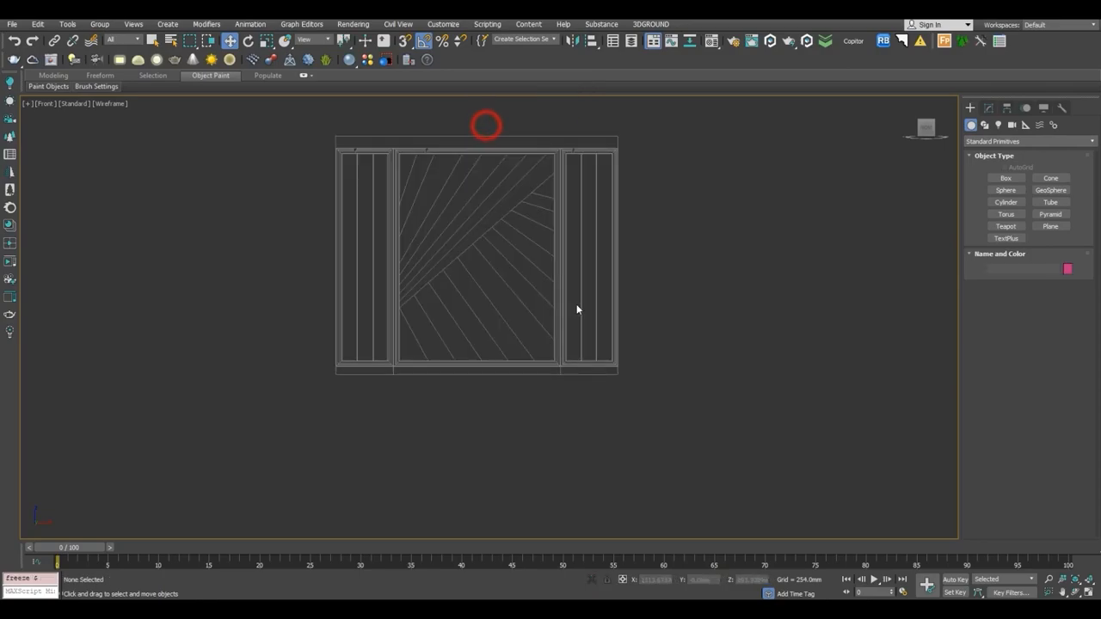
# Draw a plane about 298 mm long and 220 mm wide from the upper-left inner corner of the middle panel.
pyautogui.scroll(3, 491, 185)
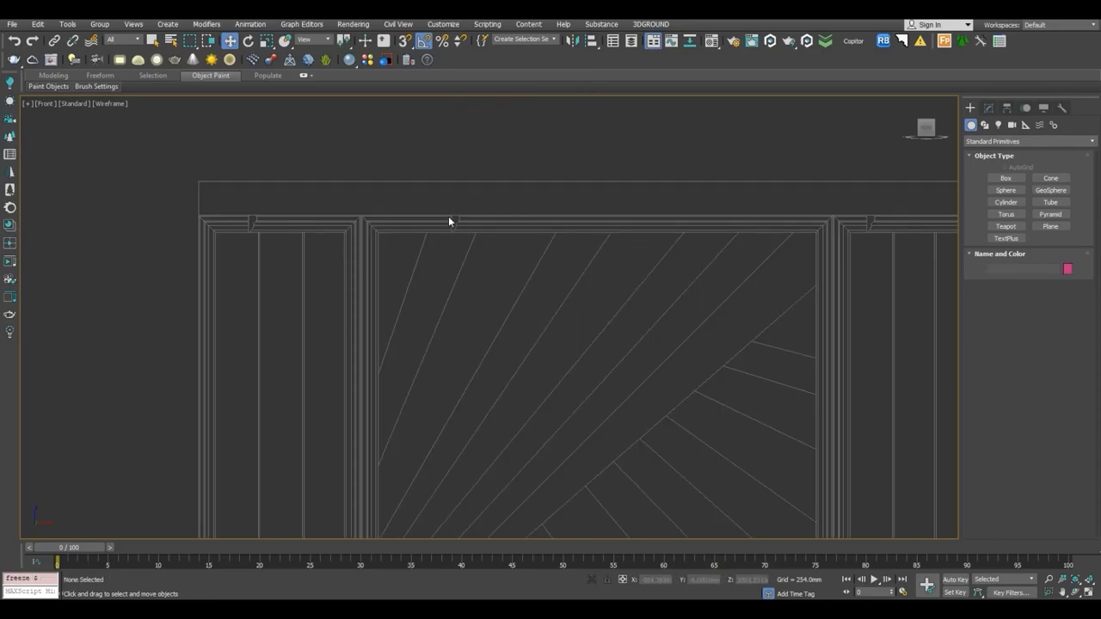
pyautogui.scroll(-4, 471, 253)
pyautogui.moveTo(476, 256); pyautogui.dragTo(508, 201, button='middle')
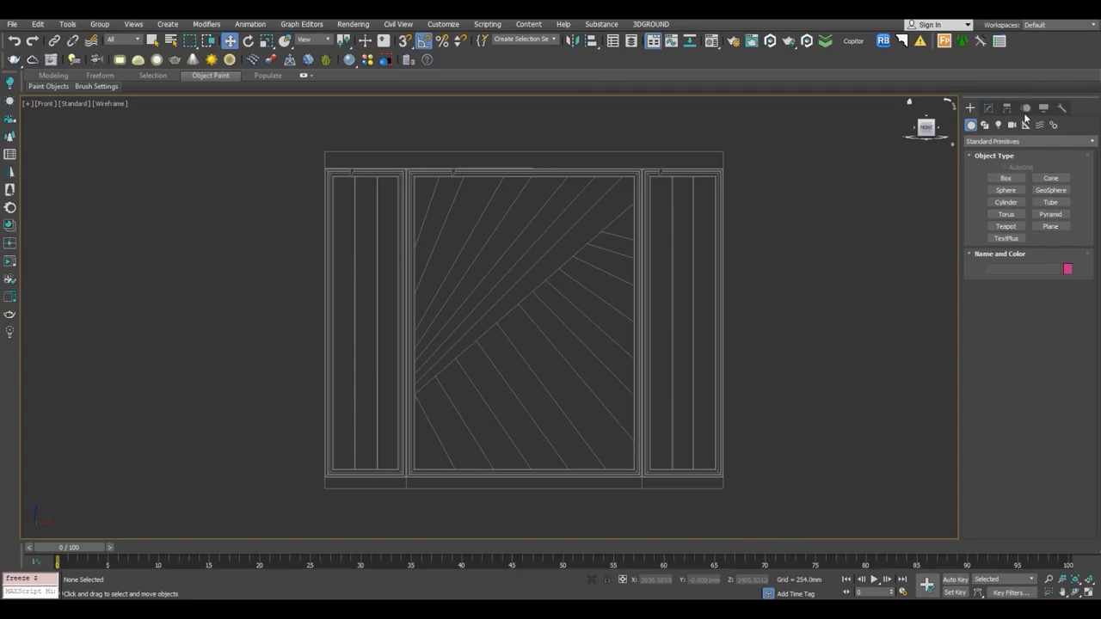
pyautogui.click(1050, 226)
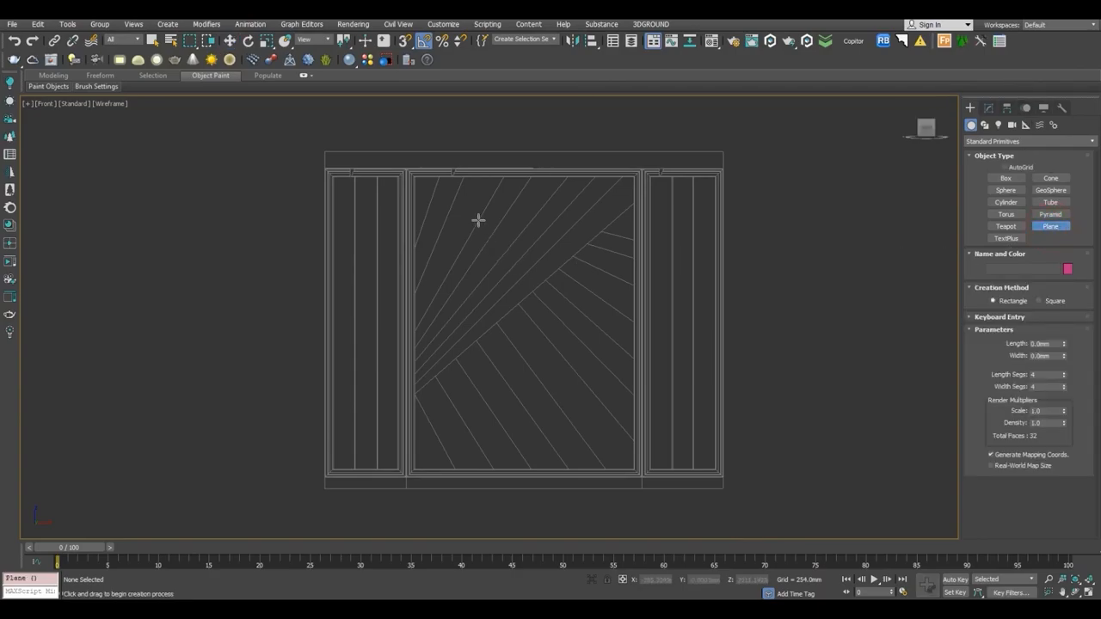
pyautogui.scroll(3, 425, 157)
pyautogui.moveTo(496, 195); pyautogui.dragTo(457, 40, button='middle')
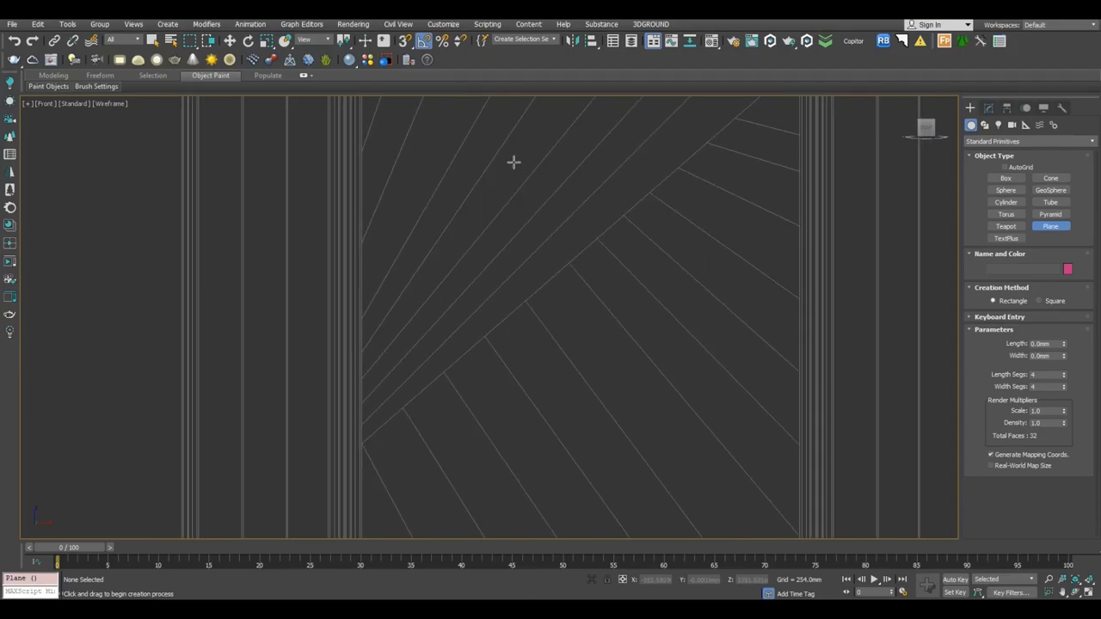
pyautogui.moveTo(514, 161); pyautogui.dragTo(580, 332, button='middle')
pyautogui.moveTo(432, 197); pyautogui.dragTo(460, 189, button='middle')
pyautogui.scroll(4, 447, 180)
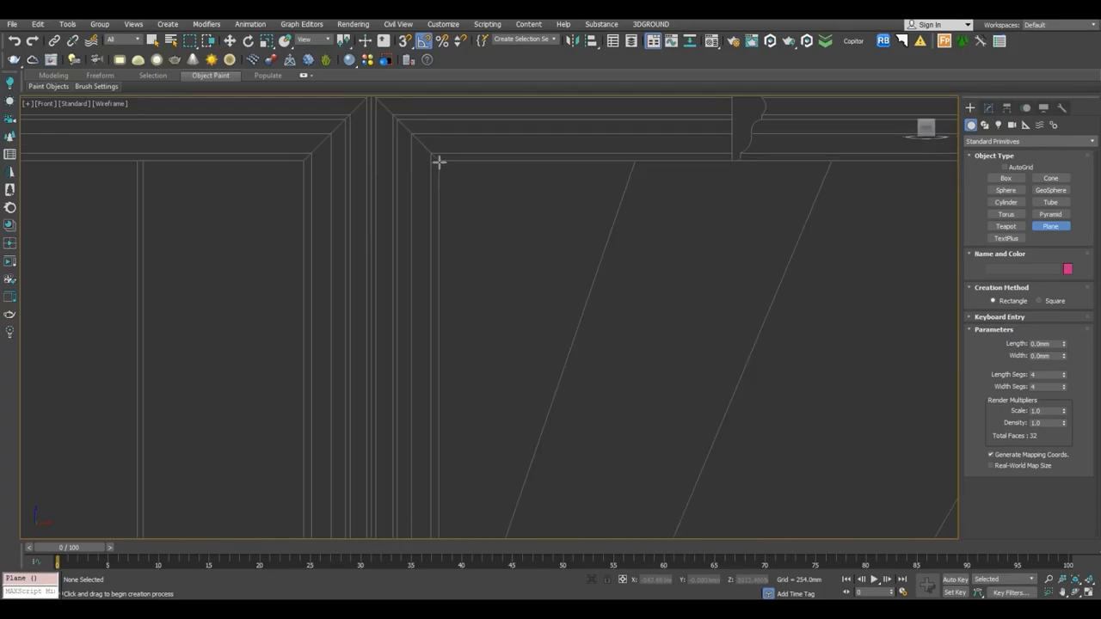
pyautogui.moveTo(439, 160); pyautogui.dragTo(639, 420)
# Set the plane's length and width segments to 1.
pyautogui.click(988, 107)
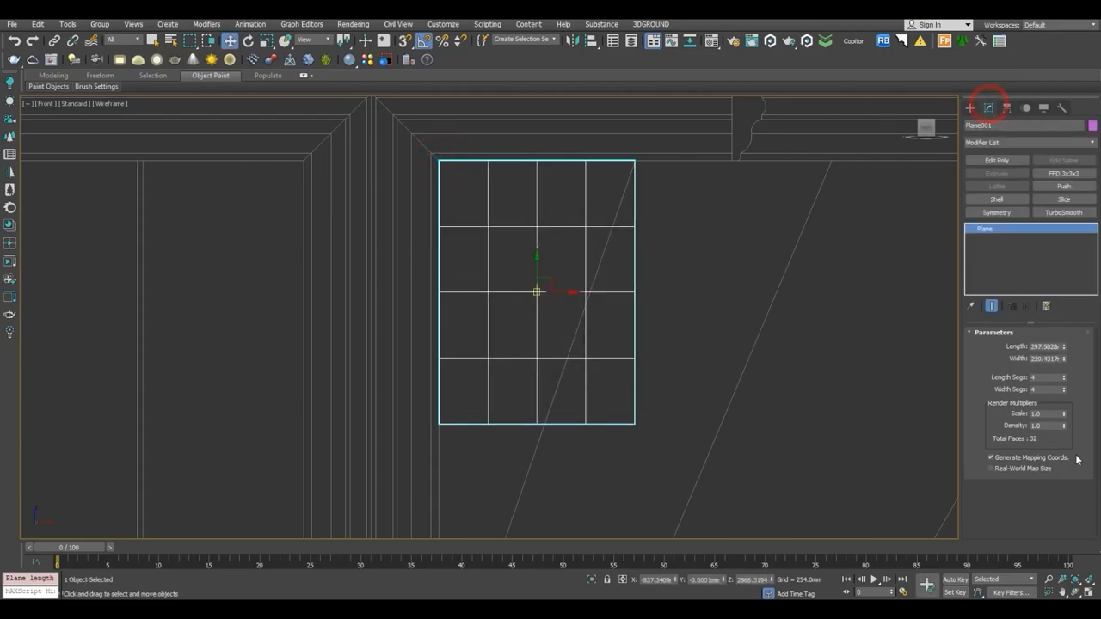
pyautogui.rightClick(1063, 391)
pyautogui.rightClick(1063, 378)
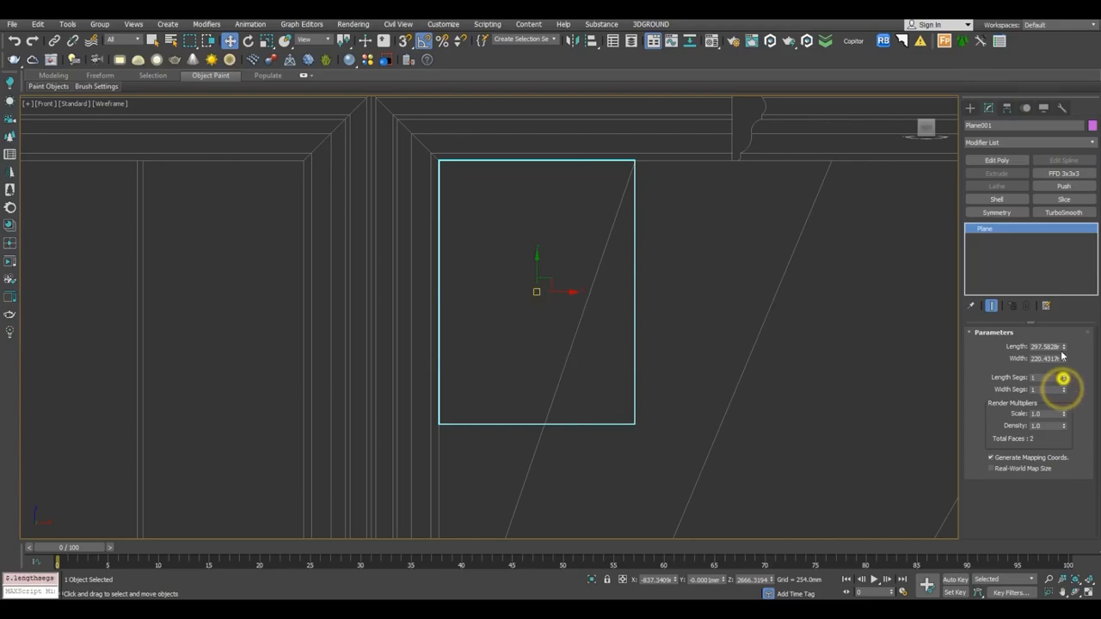
# Add an Edit Poly modifier to the plane and lower its two bottom vertices to the end of the first slanted line.
pyautogui.click(989, 162)
pyautogui.scroll(-5, 622, 300)
pyautogui.moveTo(597, 287); pyautogui.dragTo(625, 221, button='middle')
pyautogui.click(998, 423)
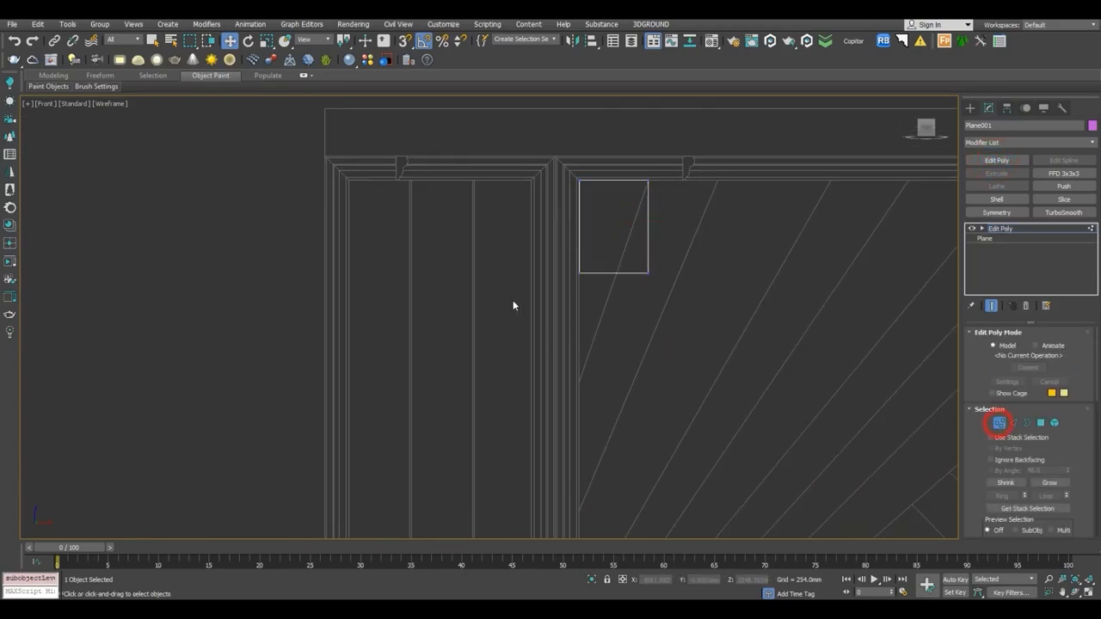
pyautogui.moveTo(638, 250); pyautogui.dragTo(705, 330)
pyautogui.moveTo(499, 230); pyautogui.dragTo(658, 289)
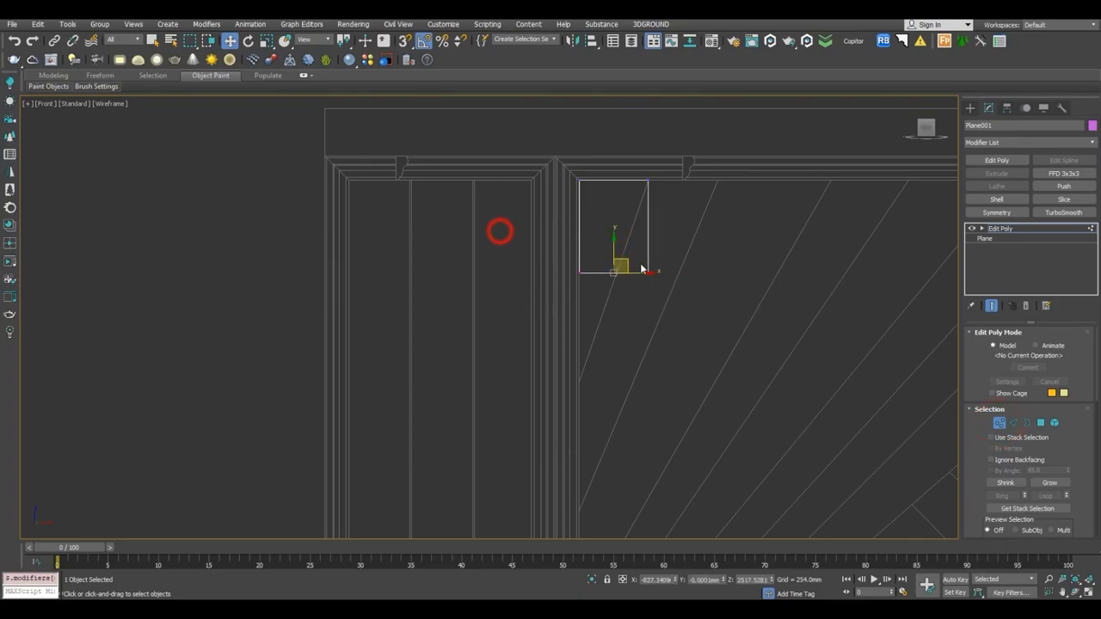
pyautogui.moveTo(610, 247); pyautogui.dragTo(633, 353)
pyautogui.click(636, 348)
# Move the bottom-right vertex beside the bottom-left one so the plane tapers along the first slanted line, and leave vertex editing.
pyautogui.moveTo(721, 344); pyautogui.dragTo(617, 432)
pyautogui.scroll(3, 614, 398)
pyautogui.moveTo(719, 370); pyautogui.dragTo(582, 376)
pyautogui.scroll(-6, 582, 376)
pyautogui.moveTo(593, 162); pyautogui.dragTo(585, 229, button='middle')
pyautogui.scroll(2, 594, 190)
pyautogui.scroll(1, 628, 154)
pyautogui.moveTo(629, 154); pyautogui.dragTo(655, 316, button='middle')
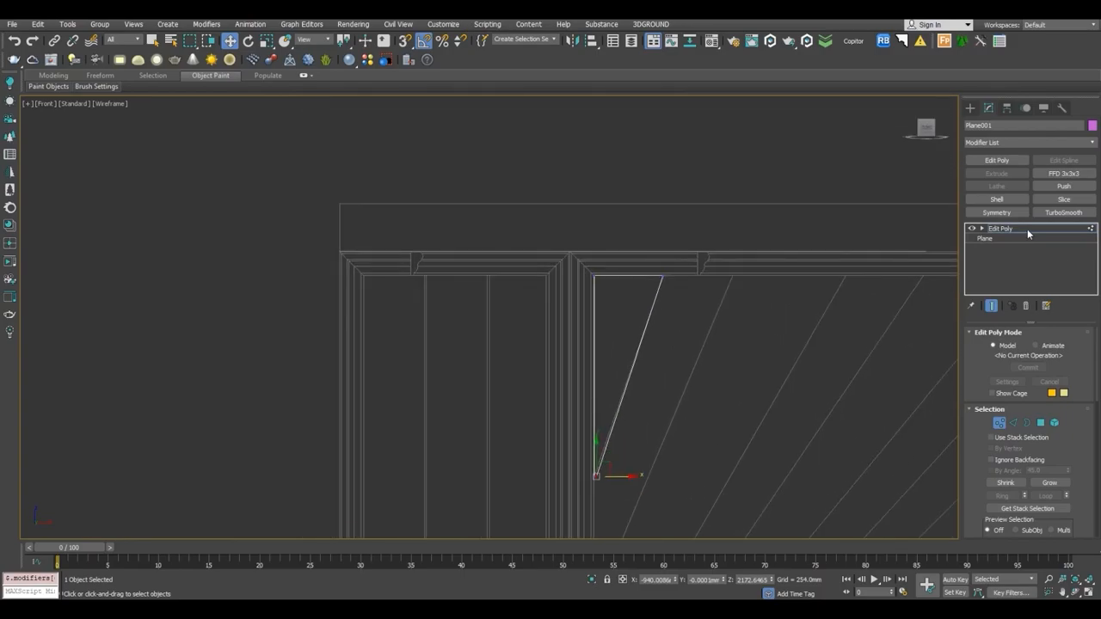
pyautogui.click(998, 228)
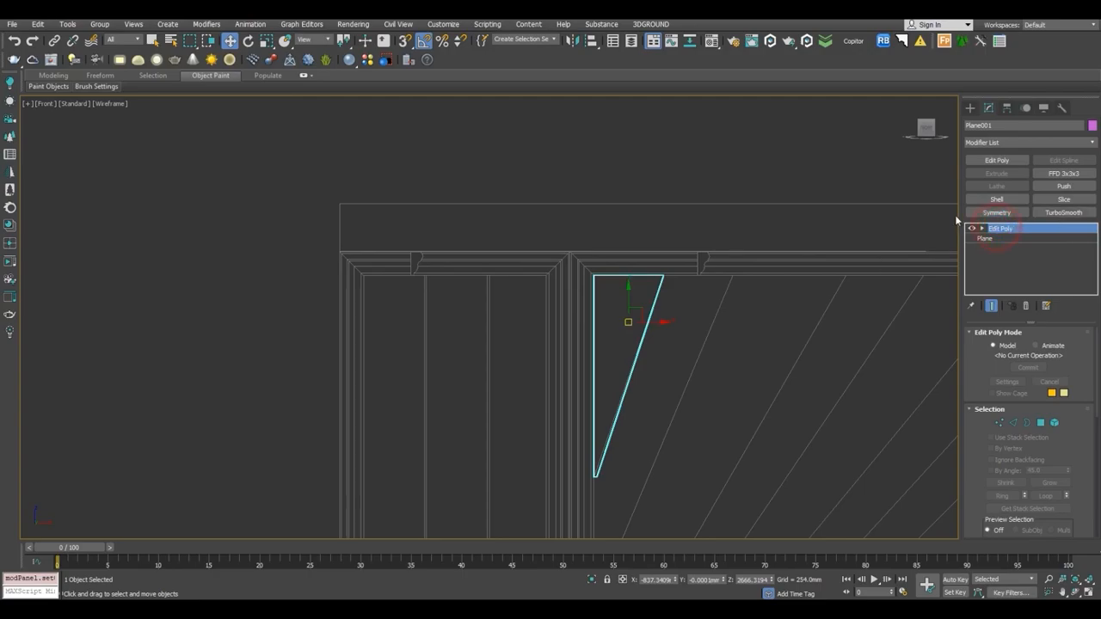
# Add a Shell modifier to the tapered piece with an outer amount of 76.2 mm.
pyautogui.click(997, 199)
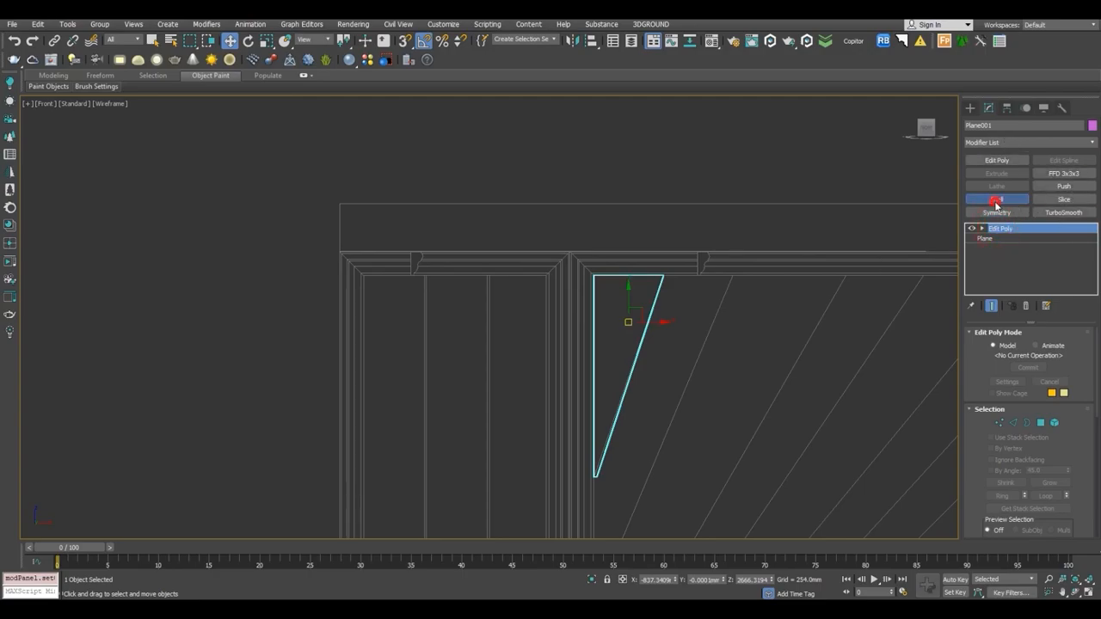
pyautogui.press('p')
pyautogui.press('z')
pyautogui.scroll(-5, 842, 277)
pyautogui.moveTo(731, 266)
pyautogui.keyDown('alt'); pyautogui.mouseDown(button='middle')
pyautogui.moveTo(724, 364)
pyautogui.moveTo(731, 266)
pyautogui.moveTo(779, 192)
pyautogui.moveTo(749, 312)
pyautogui.moveTo(804, 335)
pyautogui.mouseUp(button='middle'); pyautogui.keyUp('alt')
pyautogui.scroll(-5, 696, 277)
pyautogui.scroll(4, 749, 312)
pyautogui.moveTo(662, 209); pyautogui.dragTo(703, 262, button='middle')
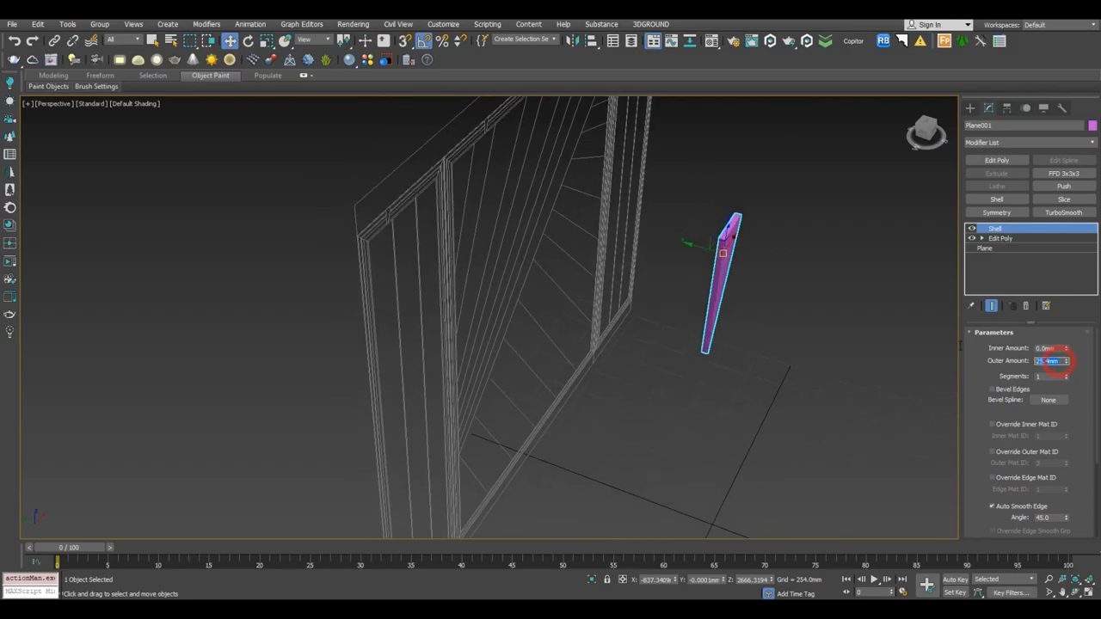
pyautogui.press('Return')
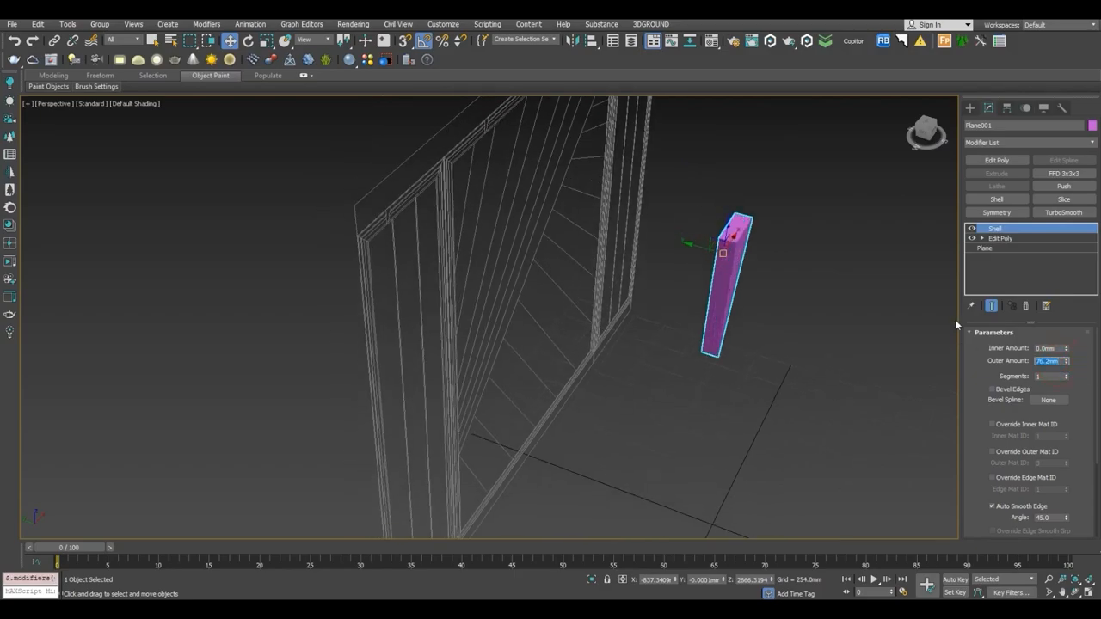
# Add an Edit Poly modifier above the Shell, show edged faces, and switch to edge editing.
pyautogui.keyDown('alt'); pyautogui.moveTo(850, 362); pyautogui.dragTo(851, 339, button='middle'); pyautogui.keyUp('alt')
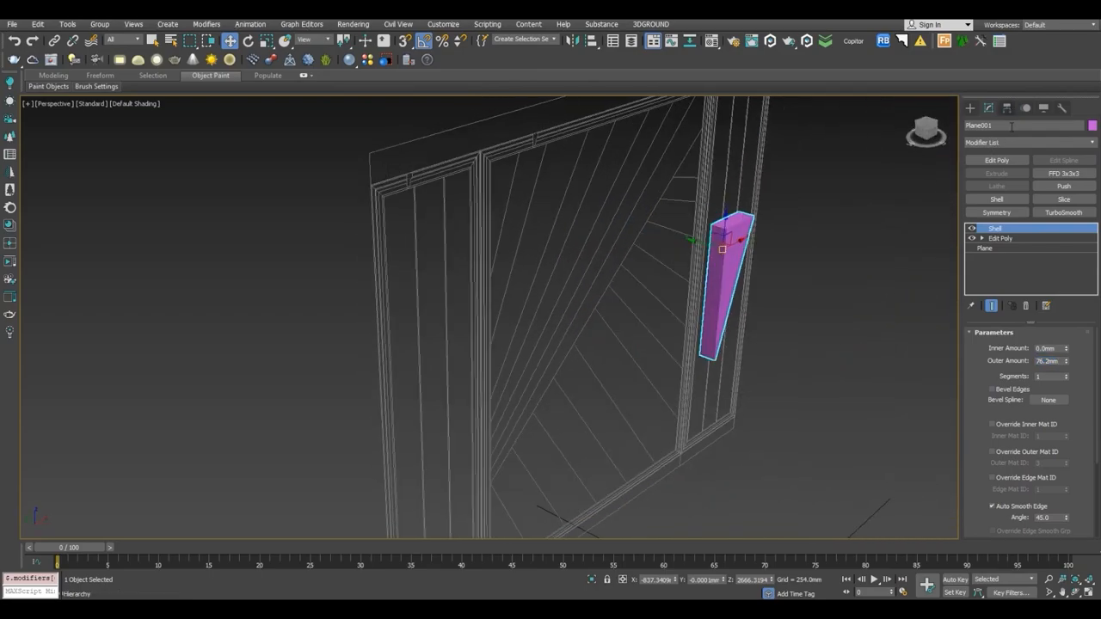
pyautogui.click(997, 160)
pyautogui.scroll(3, 717, 240)
pyautogui.moveTo(718, 241); pyautogui.dragTo(668, 265, button='middle')
pyautogui.press('F4')
pyautogui.scroll(2, 705, 174)
pyautogui.click(1019, 423)
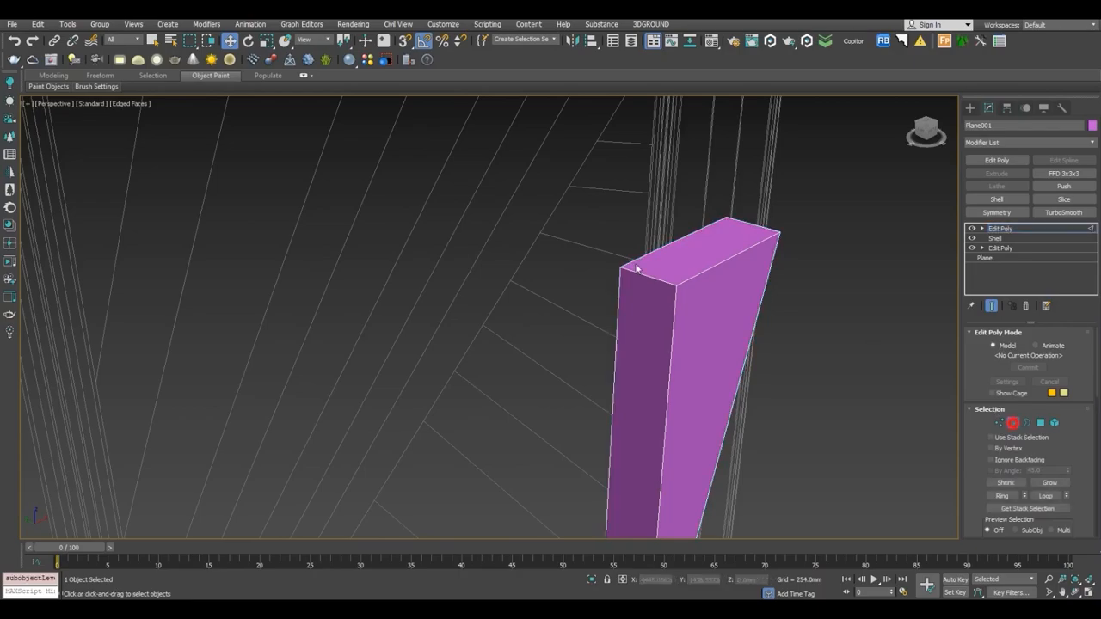
# Select the slat's four long edges and connect them with 2 segments and a pinch of 93.
pyautogui.keyDown('alt'); pyautogui.moveTo(657, 279); pyautogui.dragTo(586, 331, button='middle'); pyautogui.keyUp('alt')
pyautogui.moveTo(778, 348); pyautogui.dragTo(897, 347)
pyautogui.keyDown('alt'); pyautogui.moveTo(880, 419); pyautogui.dragTo(1099, 478, button='middle'); pyautogui.keyUp('alt')
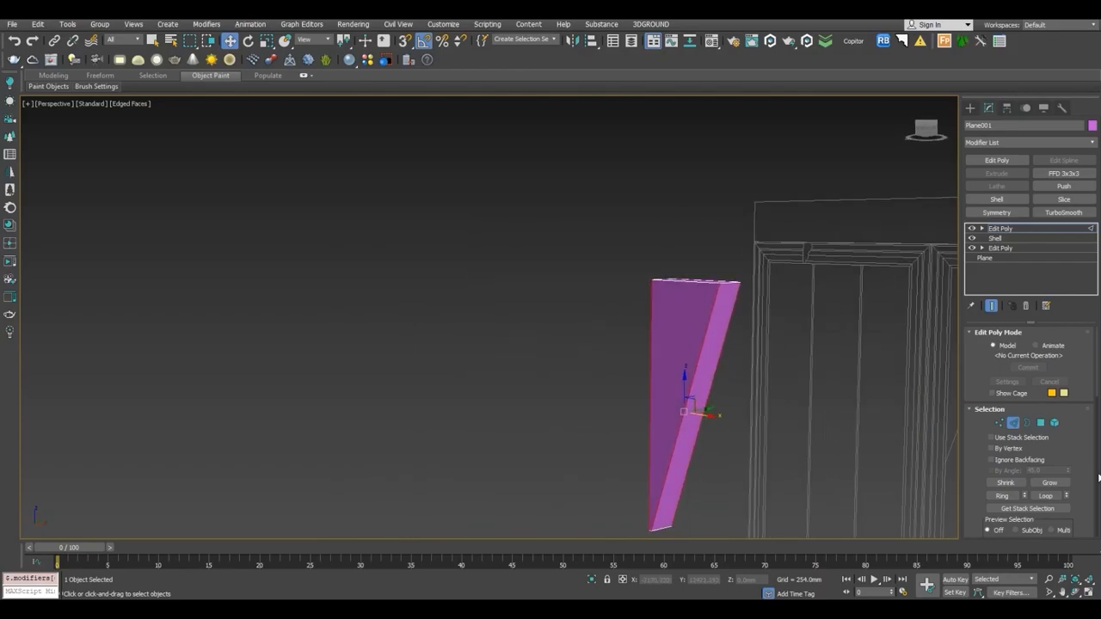
pyautogui.scroll(-5, 1077, 464)
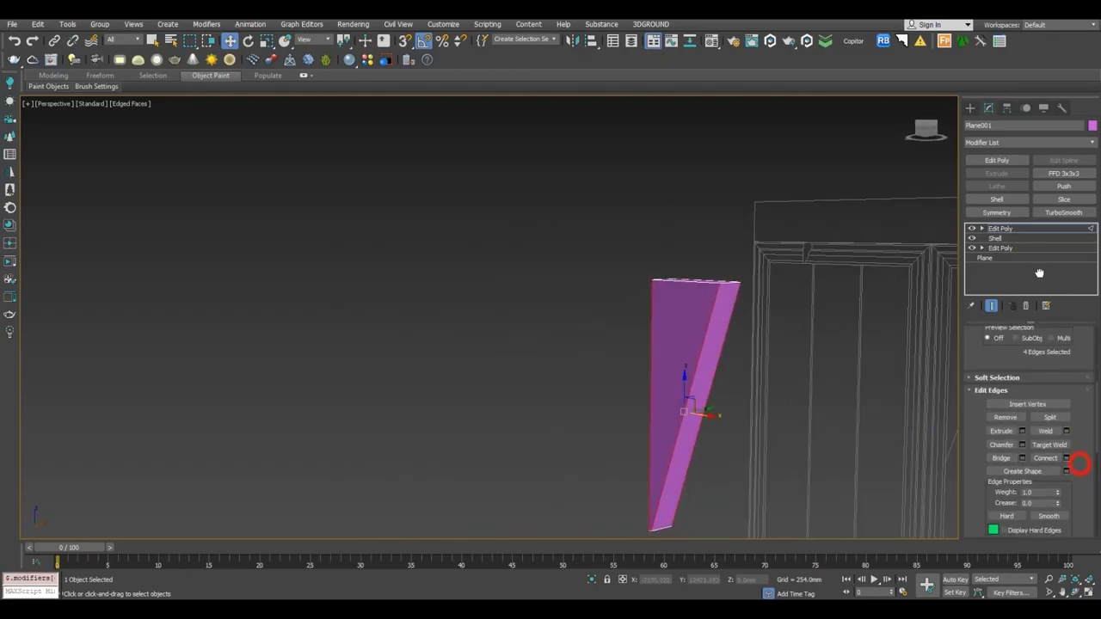
pyautogui.click(1066, 456)
pyautogui.click(497, 322)
pyautogui.moveTo(505, 342); pyautogui.dragTo(532, 130)
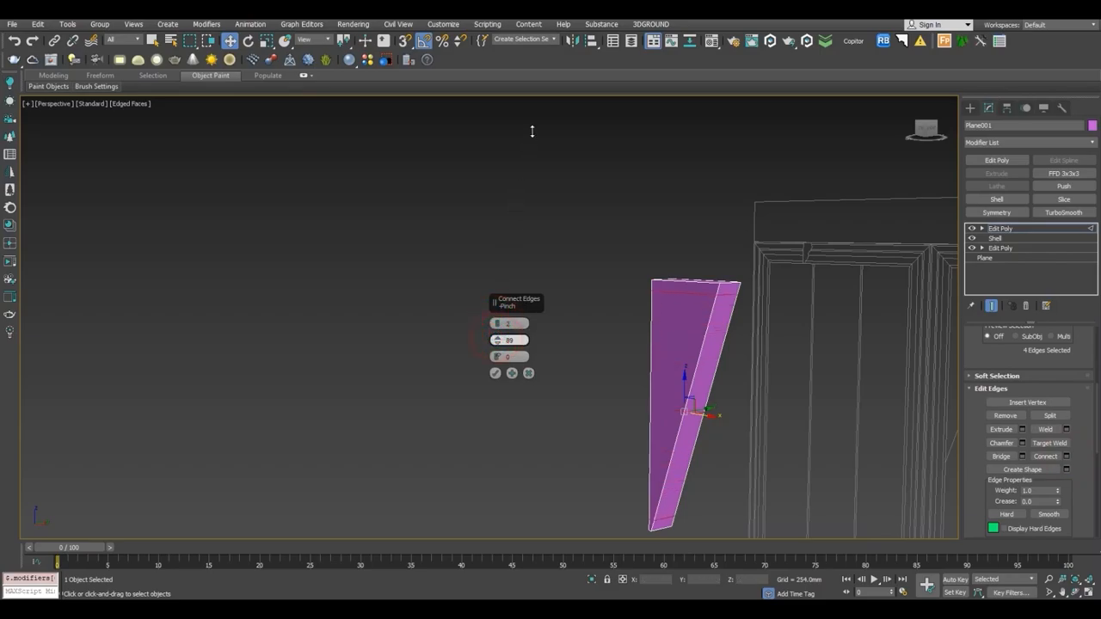
pyautogui.click(496, 373)
# Select the ring of edges across the slat's thickness and connect them with 2 segments and a pinch of 82.
pyautogui.keyDown('alt'); pyautogui.moveTo(497, 373); pyautogui.dragTo(636, 345, button='middle'); pyautogui.keyUp('alt')
pyautogui.scroll(2, 715, 296)
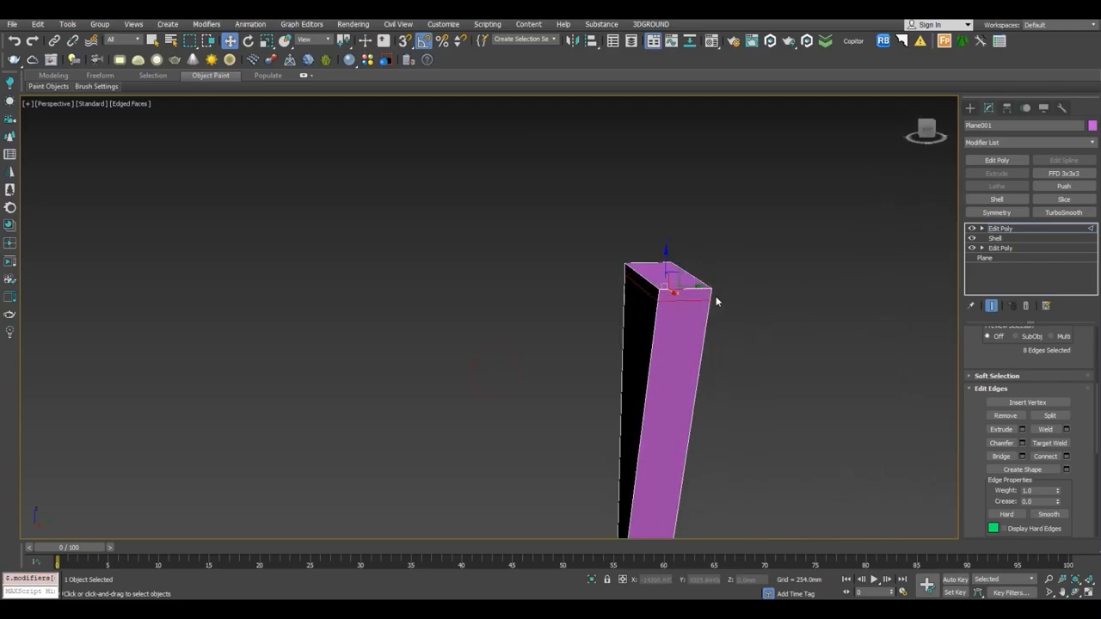
pyautogui.click(682, 302)
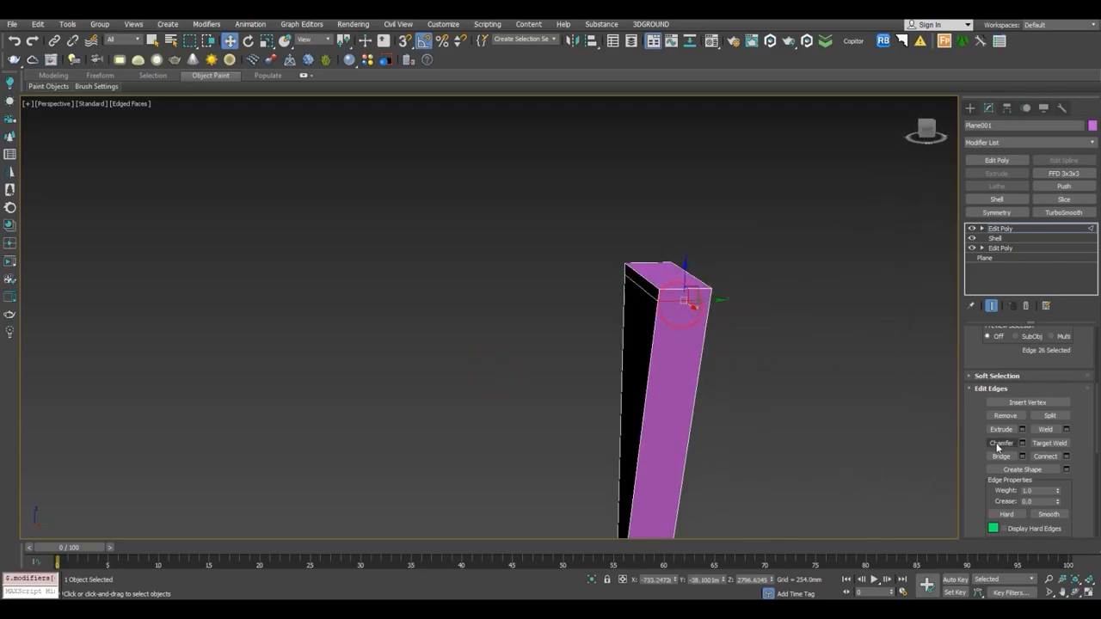
pyautogui.hotkey('alt', 'r')
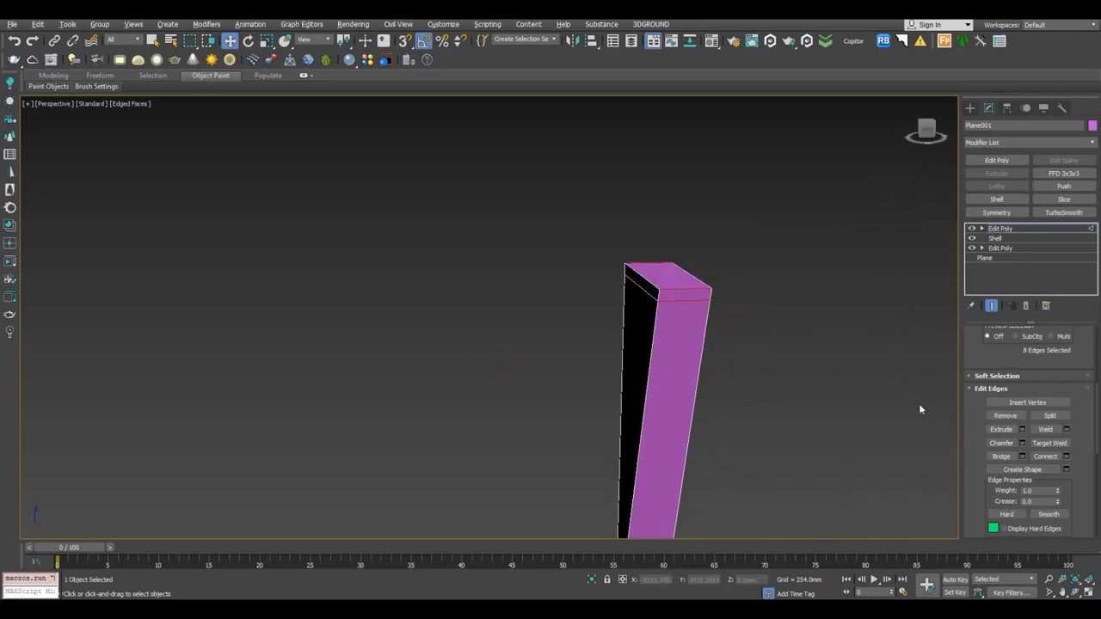
pyautogui.click(731, 319)
pyautogui.click(689, 301)
pyautogui.moveTo(1082, 415); pyautogui.dragTo(1082, 574)
pyautogui.moveTo(1080, 398); pyautogui.dragTo(1037, 330)
pyautogui.scroll(-10, 1094, 447)
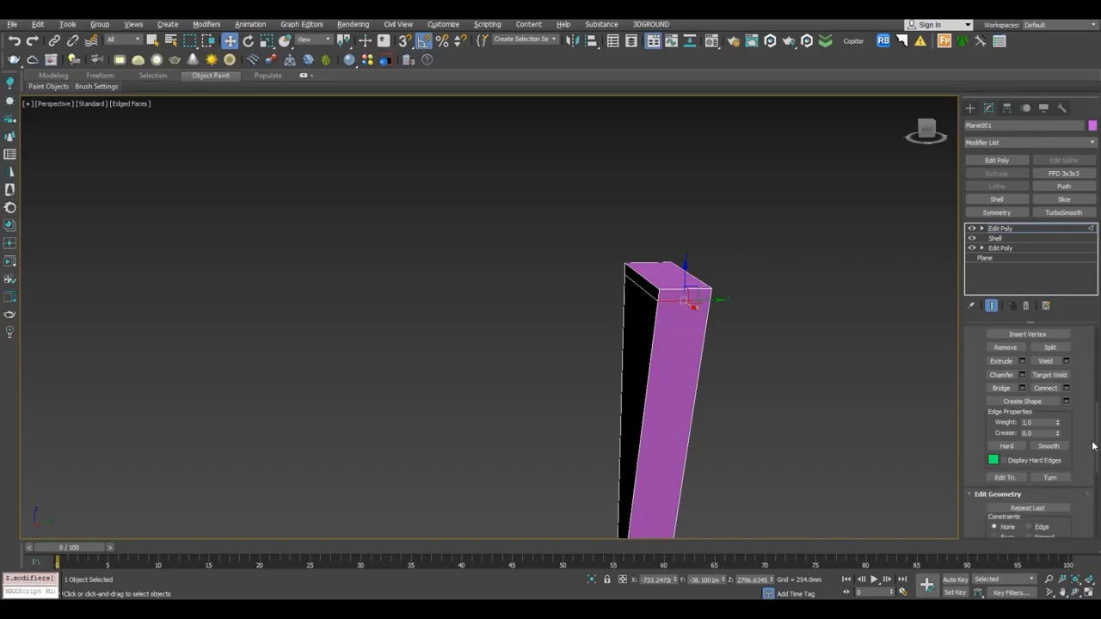
pyautogui.scroll(-4, 1093, 446)
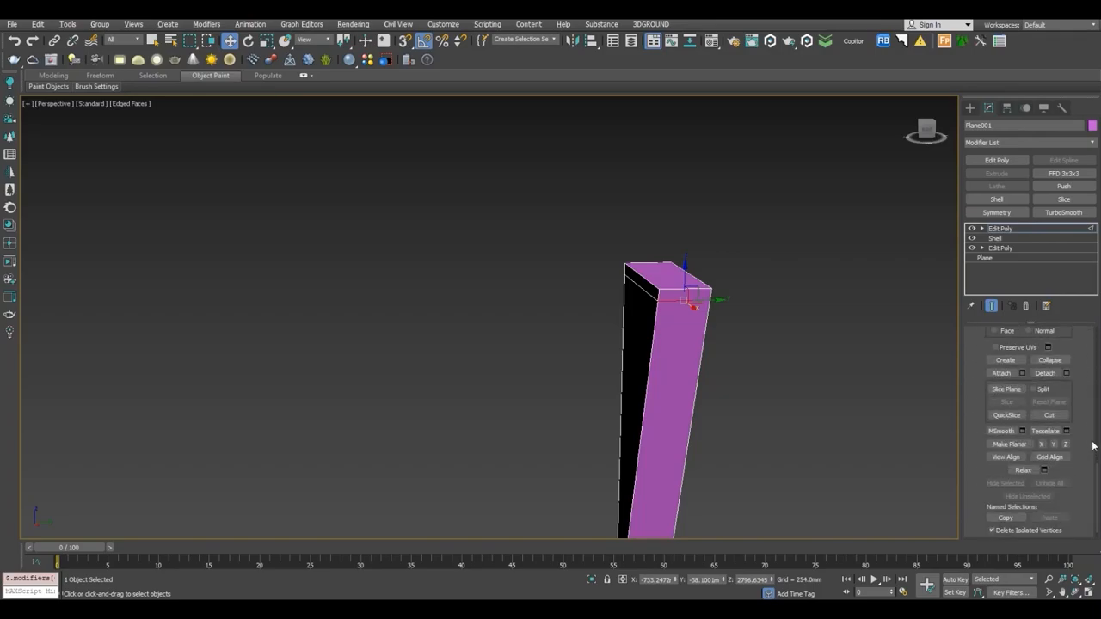
pyautogui.scroll(-1, 1094, 446)
pyautogui.hotkey('alt', 'r')
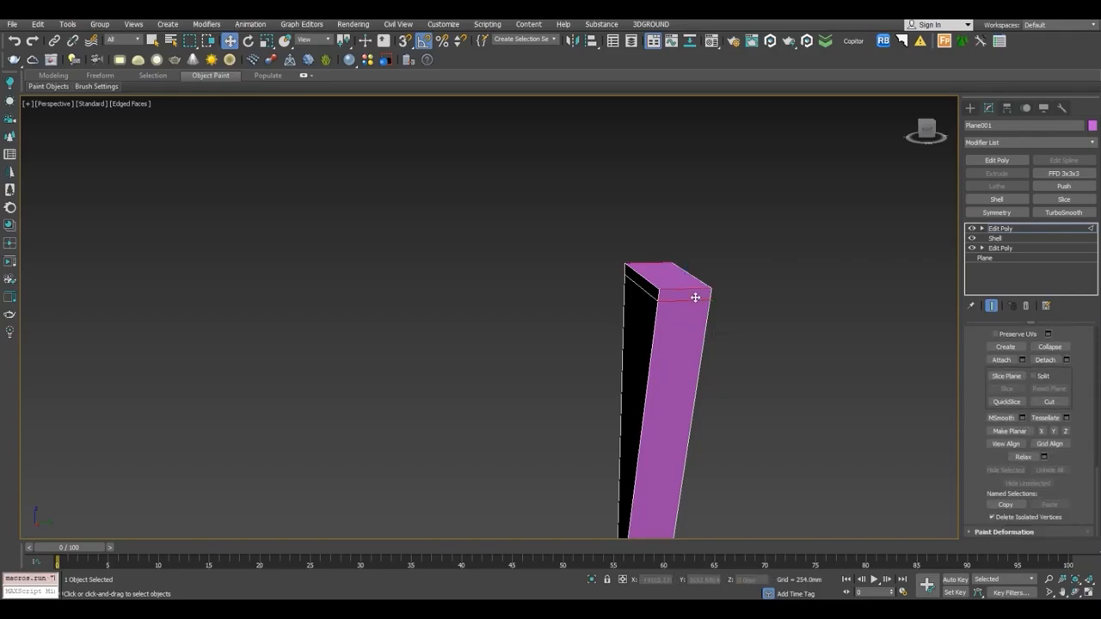
pyautogui.moveTo(1079, 358); pyautogui.dragTo(1075, 580)
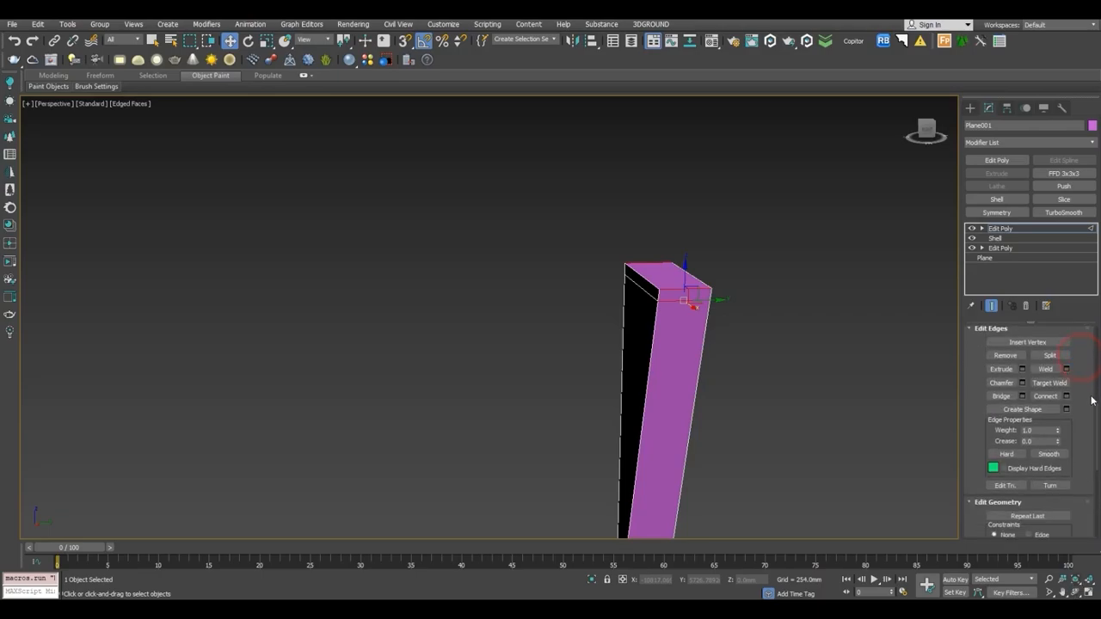
pyautogui.click(1067, 397)
pyautogui.scroll(4, 654, 301)
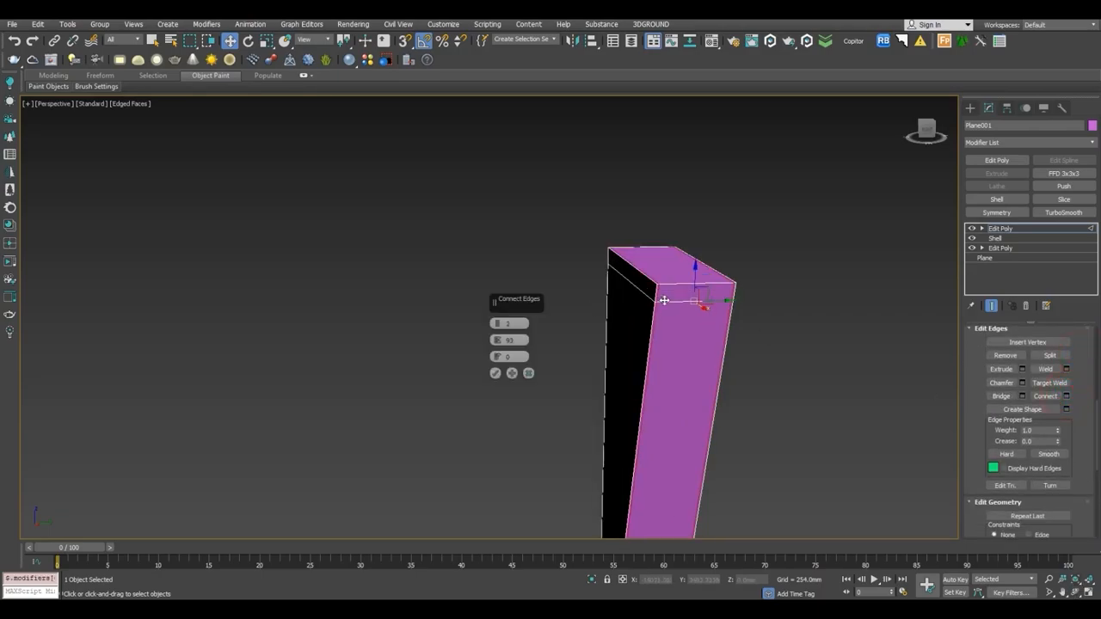
pyautogui.moveTo(498, 340); pyautogui.dragTo(505, 350)
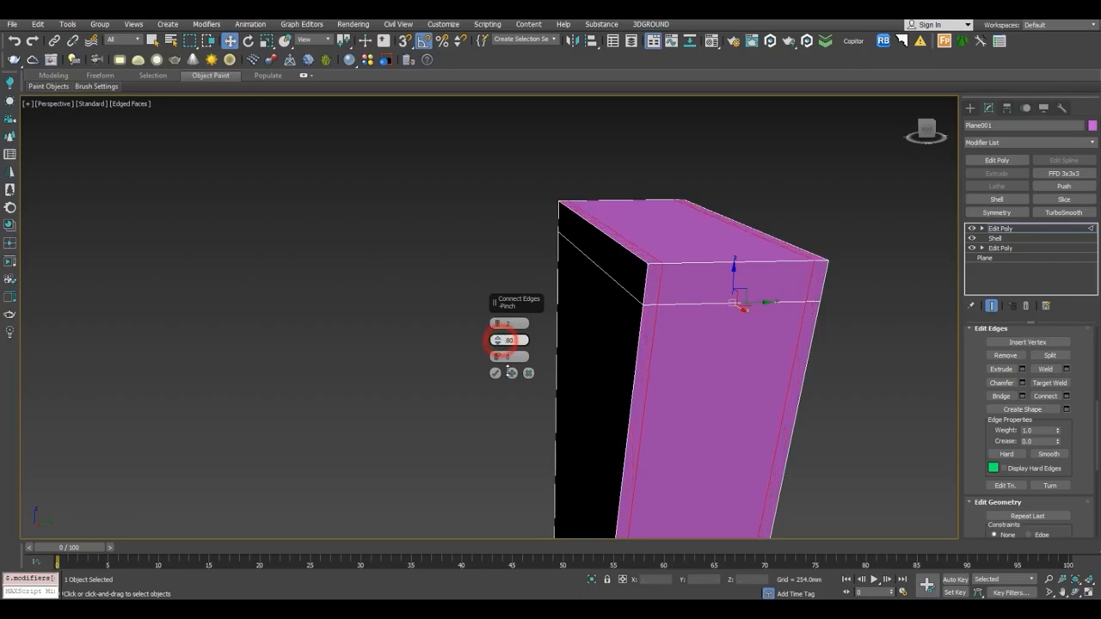
pyautogui.click(494, 373)
# Leave edge editing, try a TurboSmooth modifier on the slat, and remove it.
pyautogui.scroll(-4, 492, 373)
pyautogui.scroll(6, 649, 326)
pyautogui.keyDown('alt'); pyautogui.moveTo(661, 323); pyautogui.dragTo(740, 320, button='middle'); pyautogui.keyUp('alt')
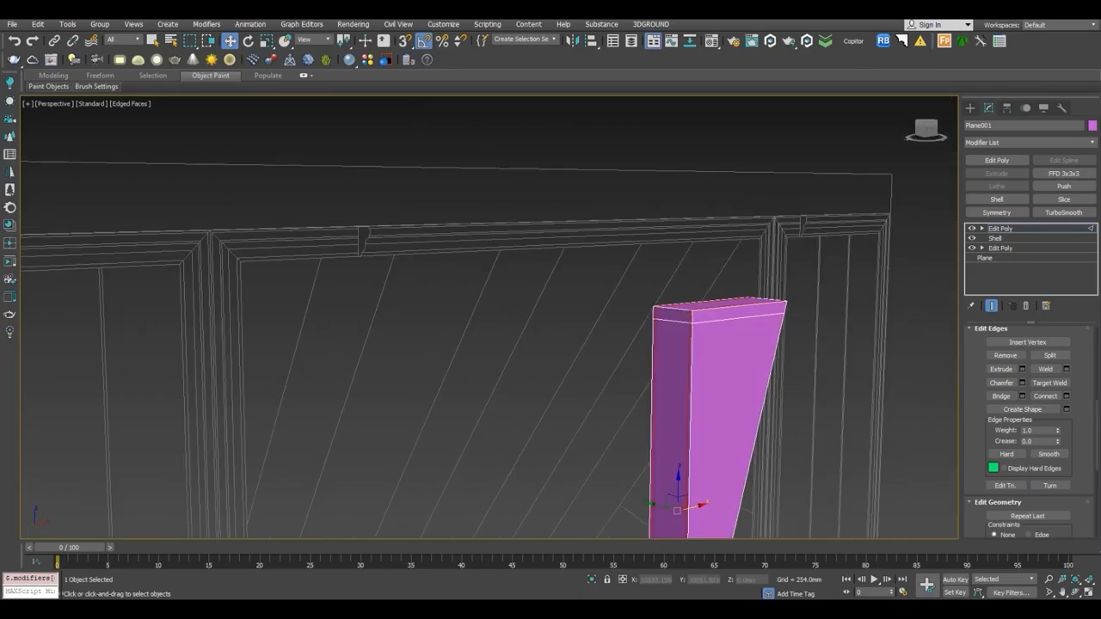
pyautogui.click(998, 229)
pyautogui.click(1062, 212)
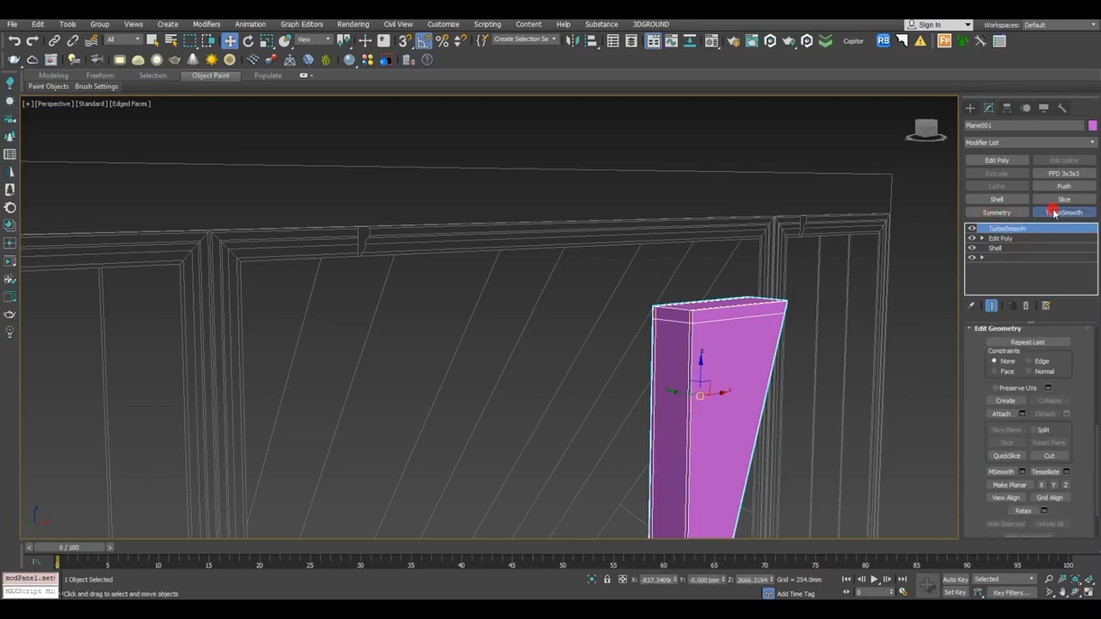
pyautogui.keyDown('alt'); pyautogui.moveTo(769, 357); pyautogui.dragTo(1040, 306, button='middle'); pyautogui.keyUp('alt')
pyautogui.click(1026, 306)
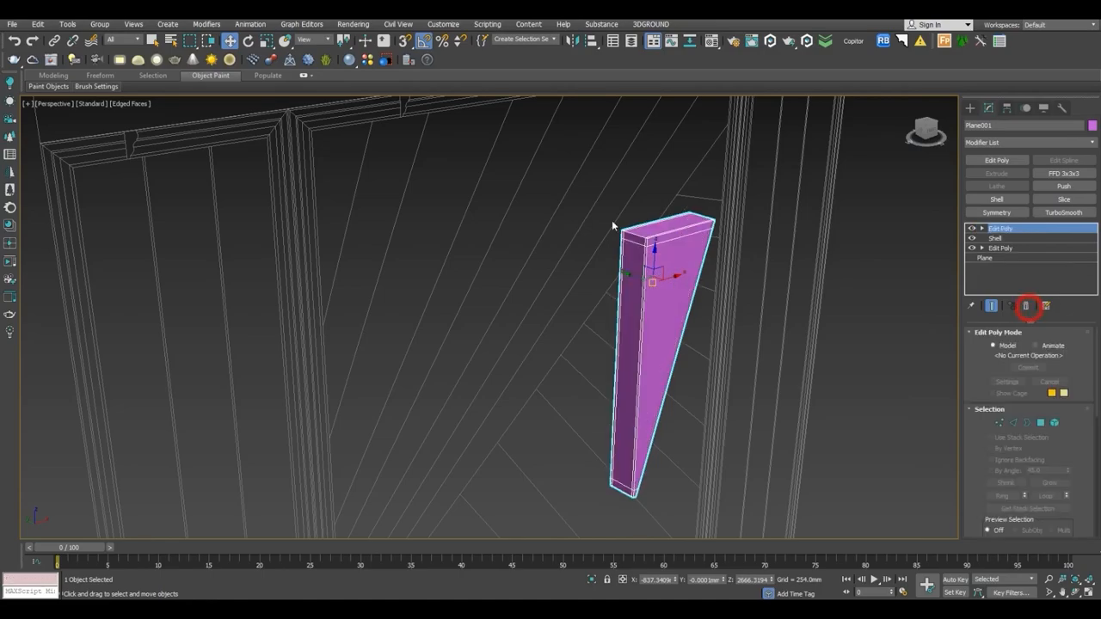
# Select the ring of edges across the slat's width and connect them with 2 segments and a pinch of 82.
pyautogui.scroll(3, 680, 220)
pyautogui.keyDown('alt'); pyautogui.moveTo(927, 272); pyautogui.dragTo(790, 344, button='middle'); pyautogui.keyUp('alt')
pyautogui.click(1013, 423)
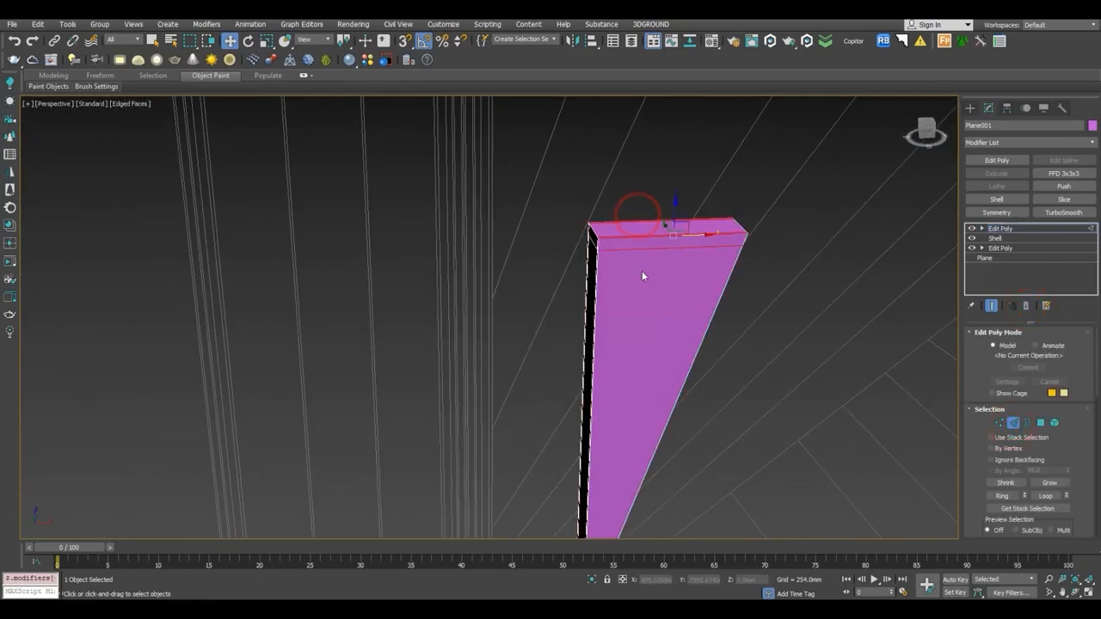
pyautogui.keyDown('alt'); pyautogui.moveTo(637, 279); pyautogui.dragTo(647, 393, button='middle'); pyautogui.keyUp('alt')
pyautogui.scroll(6, 597, 392)
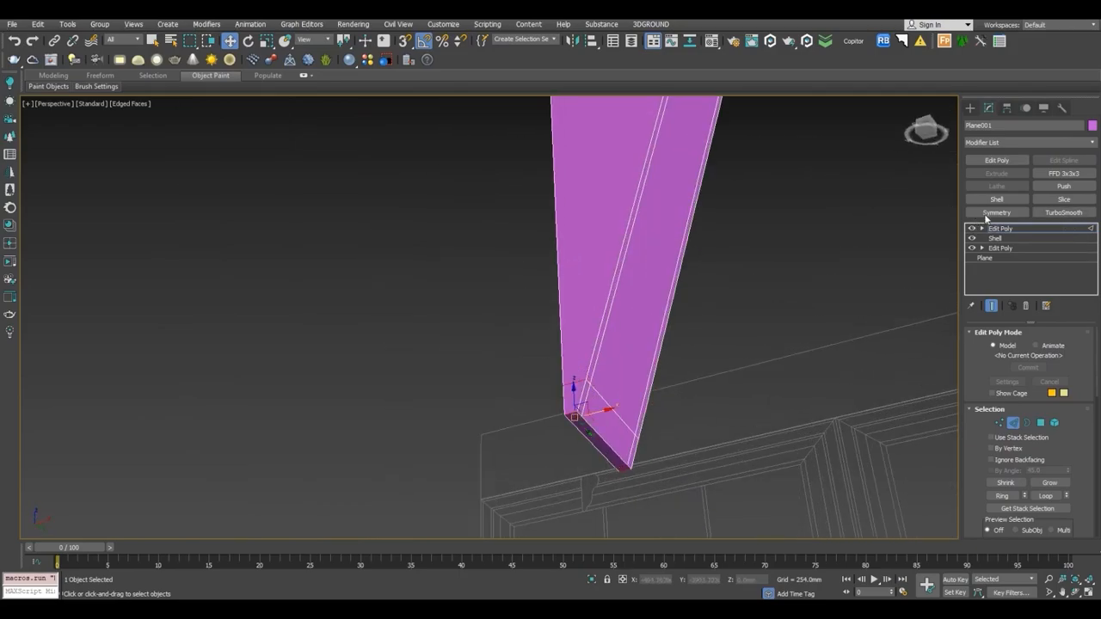
pyautogui.moveTo(1077, 436); pyautogui.dragTo(1064, 246)
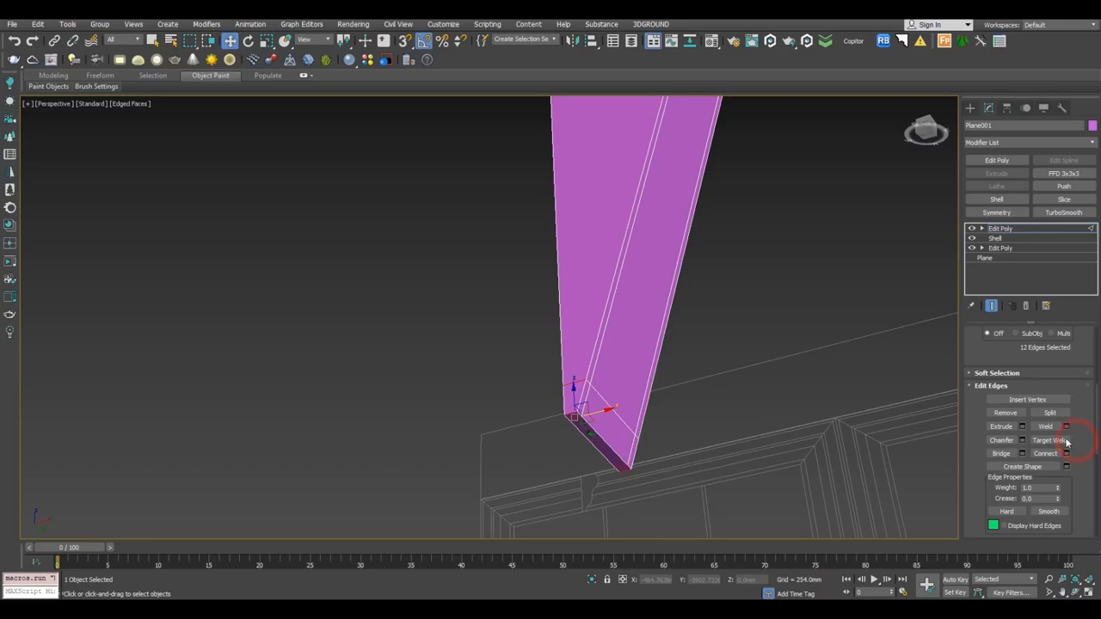
pyautogui.click(1066, 452)
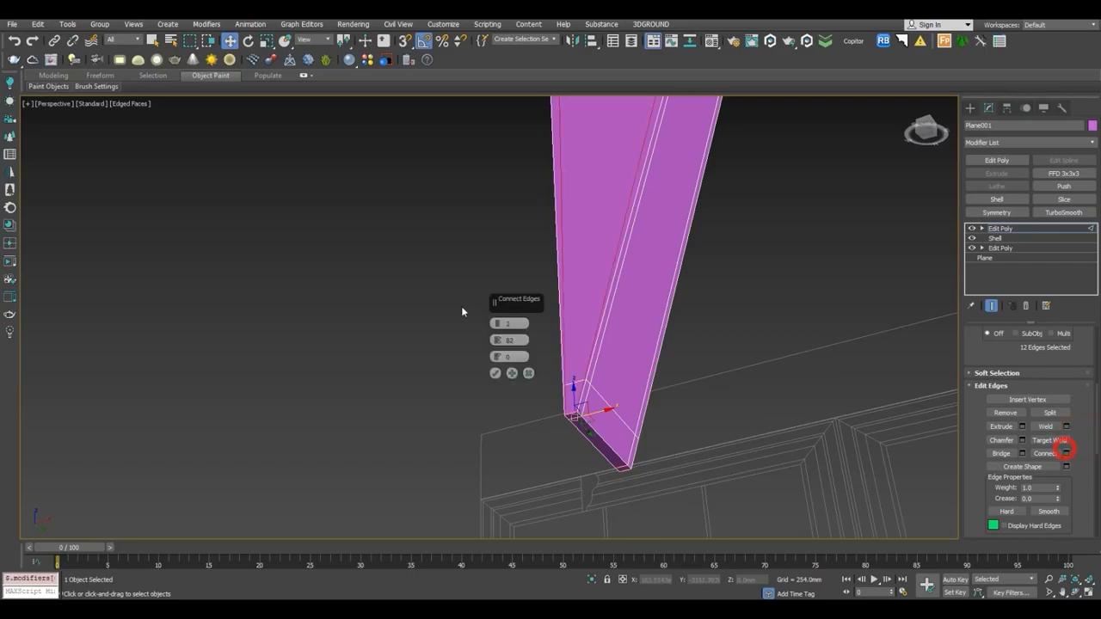
pyautogui.click(495, 373)
# Leave edge editing and add a TurboSmooth modifier to the slat.
pyautogui.keyDown('alt'); pyautogui.moveTo(495, 372); pyautogui.dragTo(766, 469, button='middle'); pyautogui.keyUp('alt')
pyautogui.click(1022, 225)
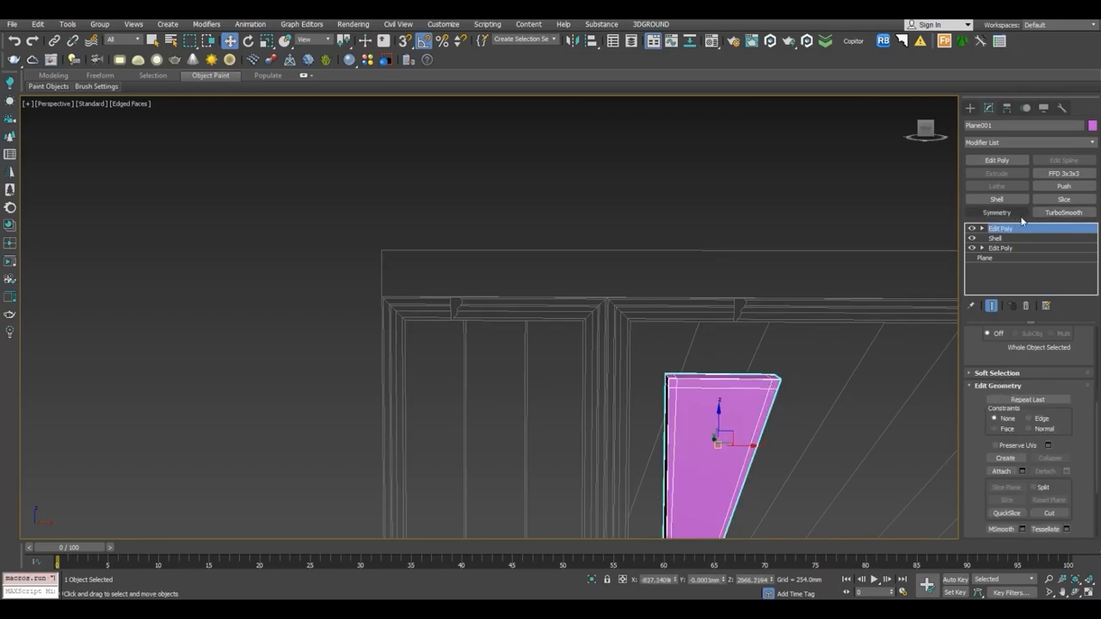
pyautogui.click(1063, 212)
# Examine the slat's top corners against the drawing in the front view, comparing them with TurboSmooth off and on.
pyautogui.scroll(3, 665, 381)
pyautogui.press('F4')
pyautogui.keyDown('alt'); pyautogui.moveTo(665, 381); pyautogui.dragTo(611, 292, button='middle'); pyautogui.keyUp('alt')
pyautogui.press('f')
pyautogui.press('z')
pyautogui.scroll(3, 541, 145)
pyautogui.moveTo(541, 145); pyautogui.dragTo(574, 219, button='middle')
pyautogui.press('F3')
pyautogui.scroll(3, 588, 209)
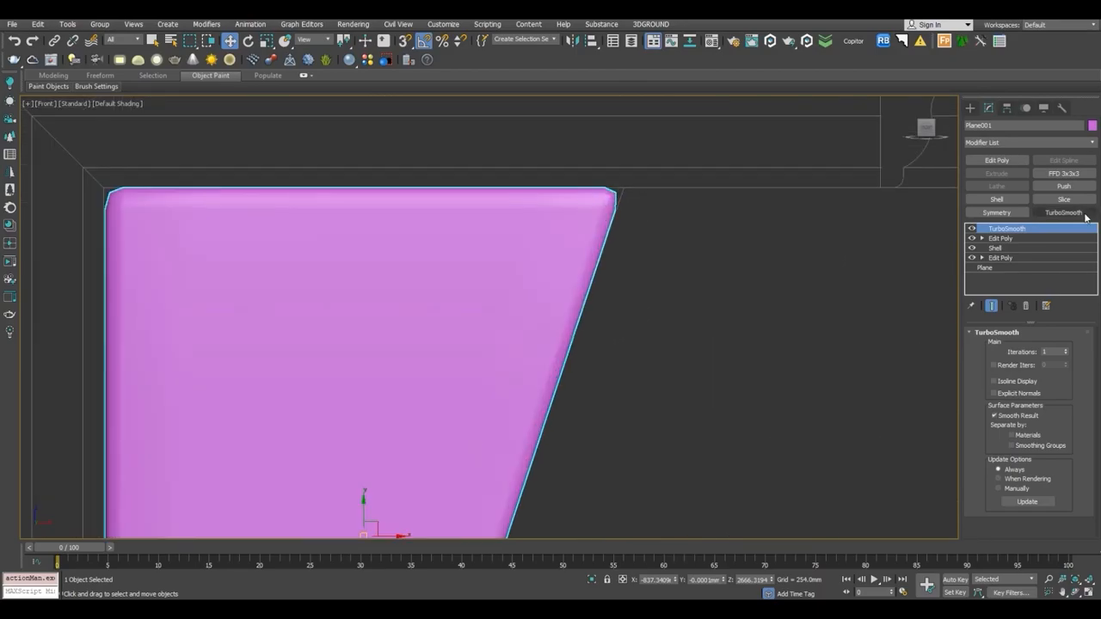
pyautogui.click(972, 229)
pyautogui.click(972, 229)
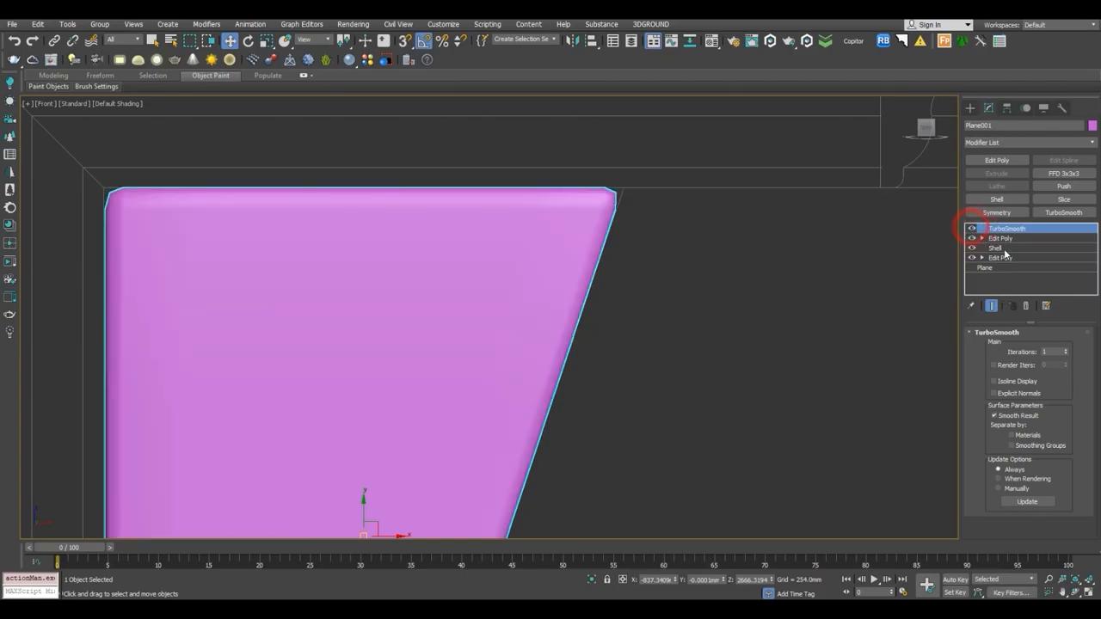
# In the upper Edit Poly, move the support-loop vertices on the slat's top edge closer to the top-right corner, checking the smoothed result.
pyautogui.click(1001, 238)
pyautogui.click(992, 306)
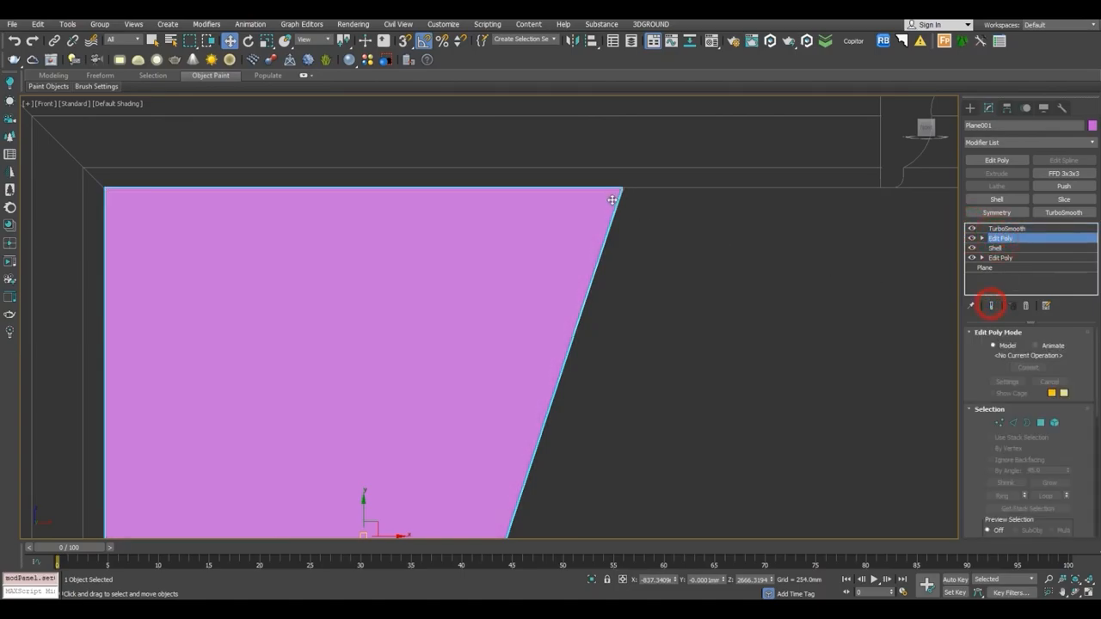
pyautogui.press('F4')
pyautogui.scroll(2, 611, 198)
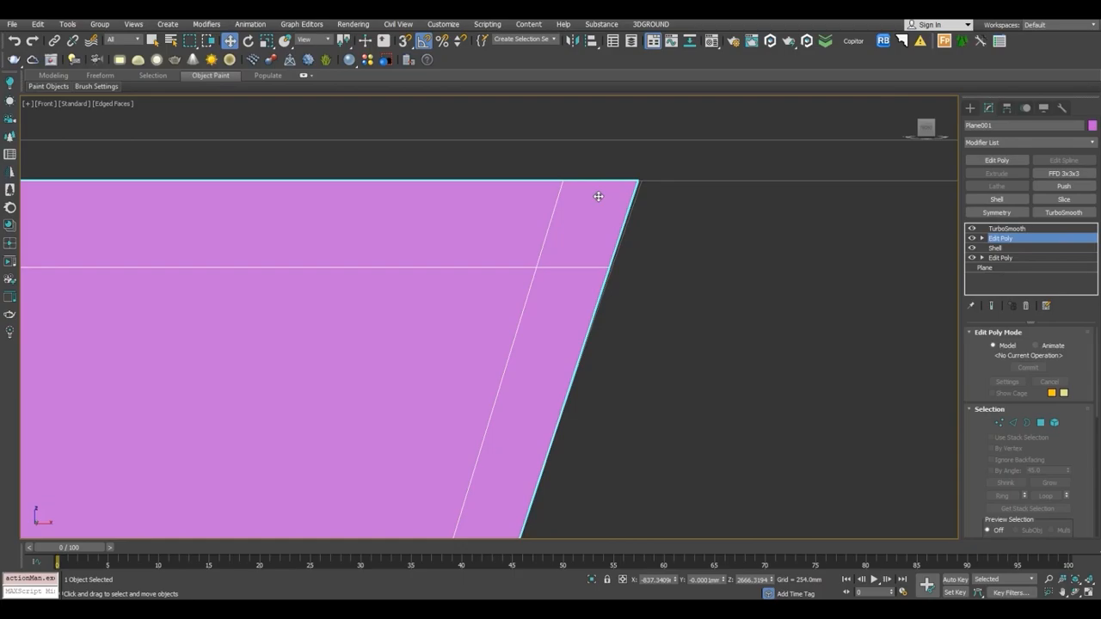
pyautogui.press('F3')
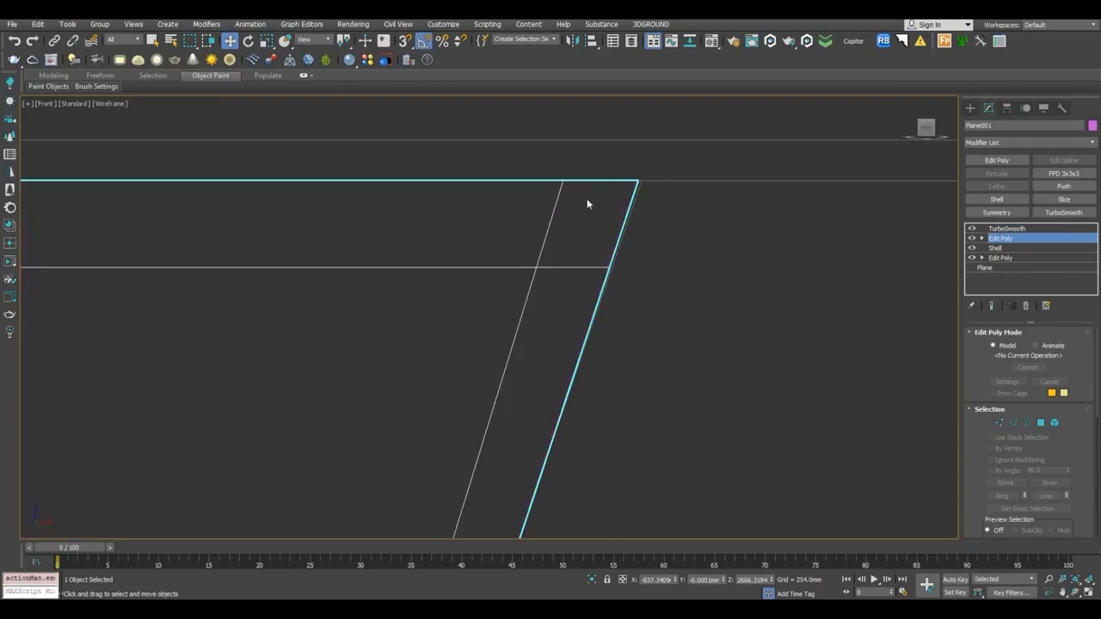
pyautogui.click(998, 423)
pyautogui.moveTo(542, 166); pyautogui.dragTo(585, 204)
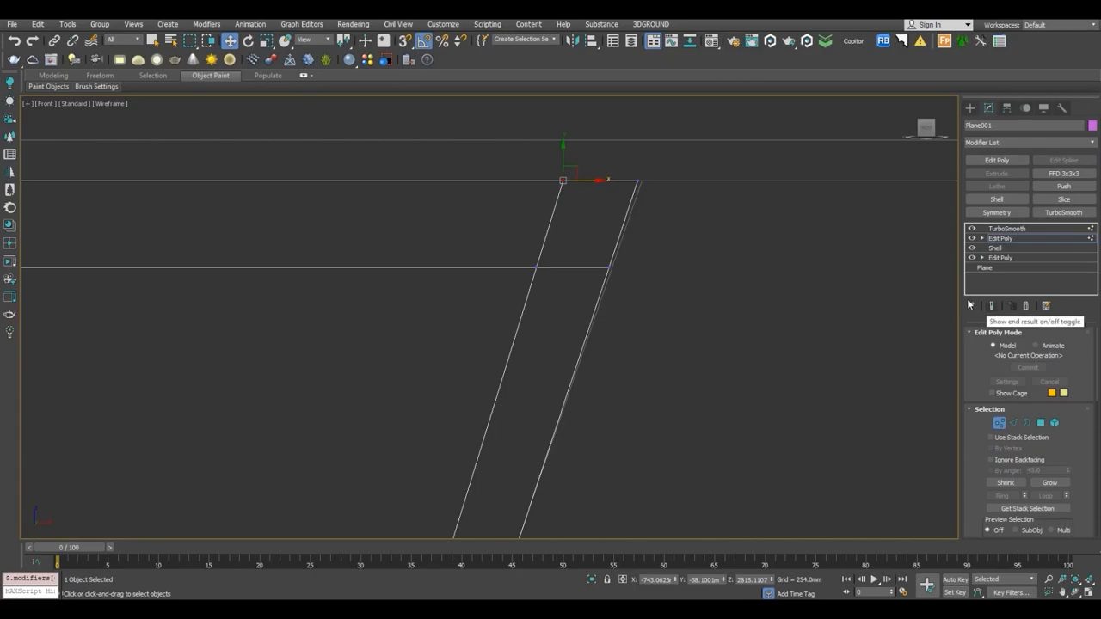
pyautogui.moveTo(594, 181)
pyautogui.mouseDown()
pyautogui.moveTo(639, 187)
pyautogui.moveTo(602, 188)
pyautogui.mouseUp()
pyautogui.scroll(-2, 630, 201)
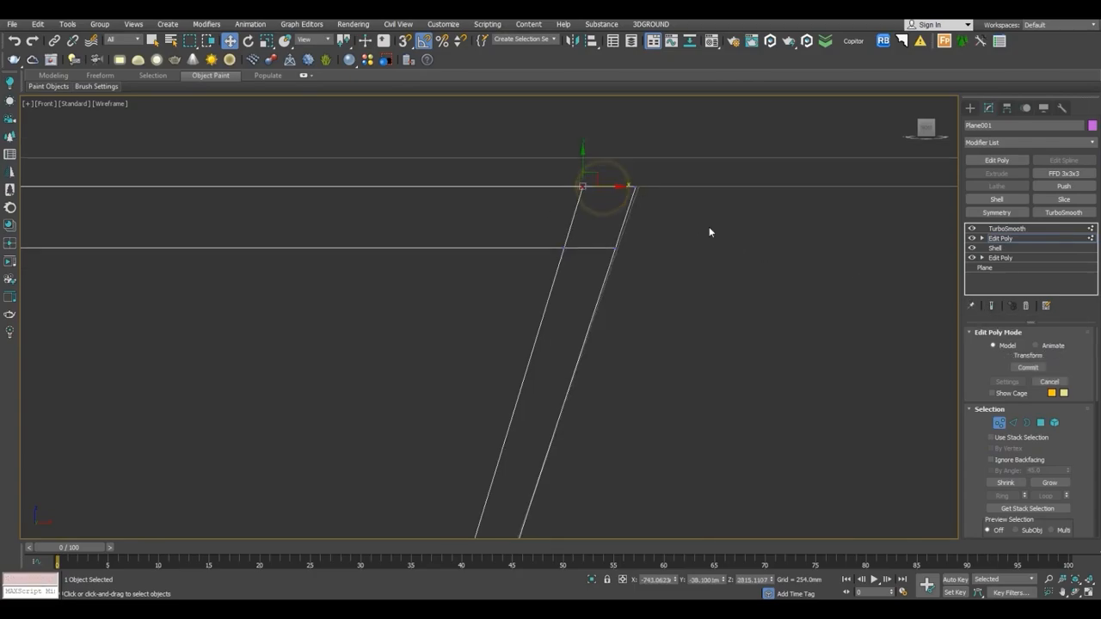
pyautogui.click(992, 307)
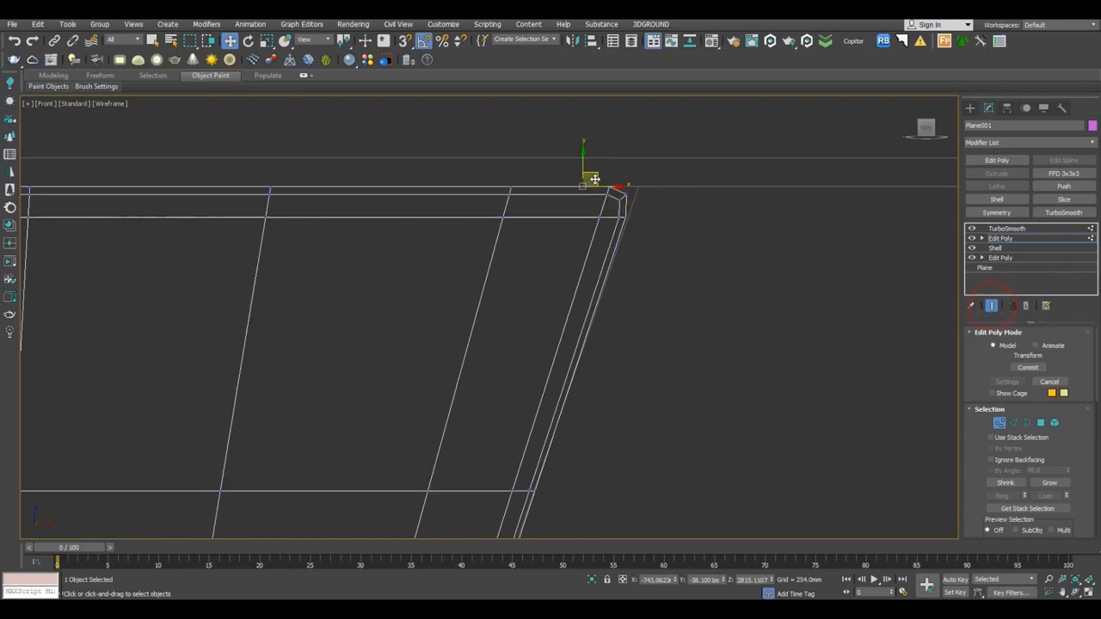
pyautogui.scroll(2, 595, 179)
pyautogui.moveTo(597, 189); pyautogui.dragTo(624, 194)
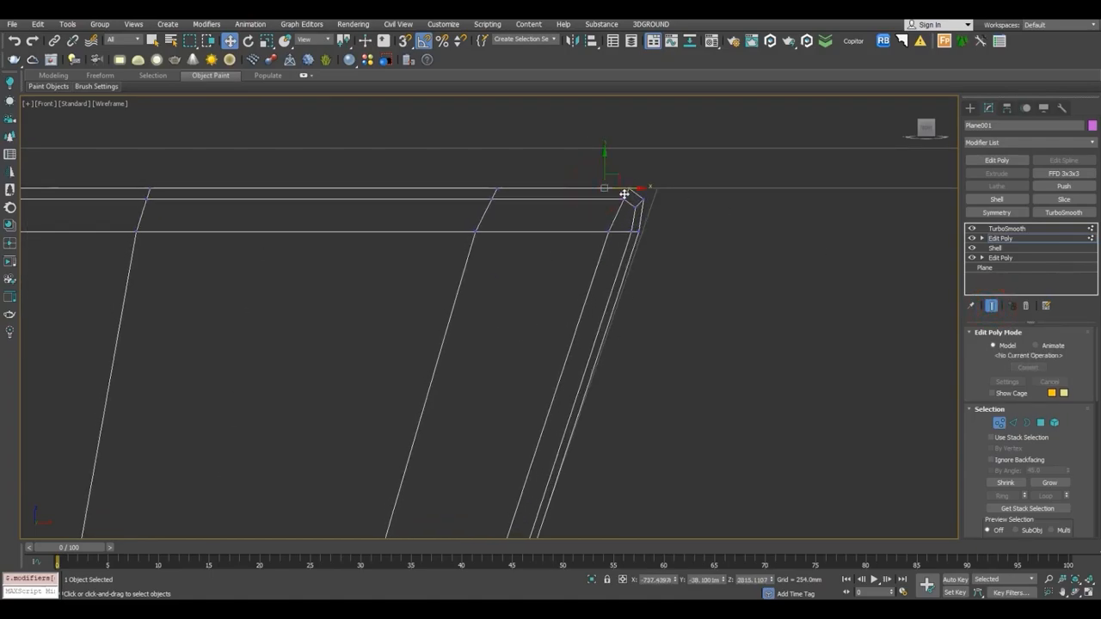
# Set the vertex constraint to Edge and slide the support vertices on the slanted side and top edge closer to the top-right corner.
pyautogui.click(994, 305)
pyautogui.moveTo(618, 264); pyautogui.dragTo(681, 314)
pyautogui.scroll(-5, 1064, 344)
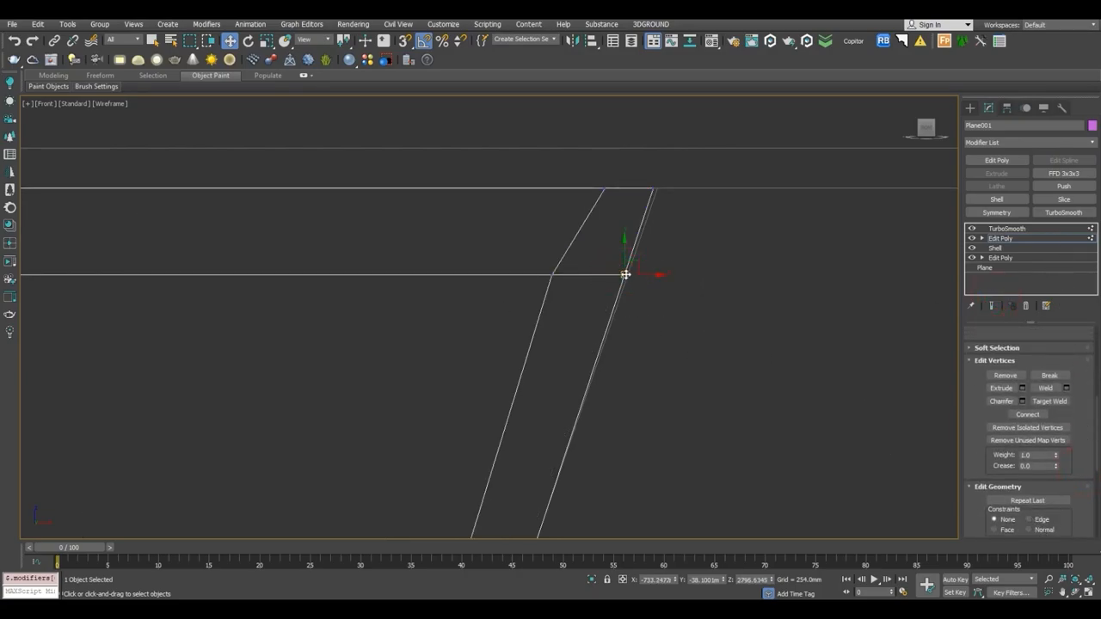
pyautogui.moveTo(653, 275)
pyautogui.mouseDown()
pyautogui.moveTo(710, 275)
pyautogui.moveTo(671, 274)
pyautogui.mouseUp()
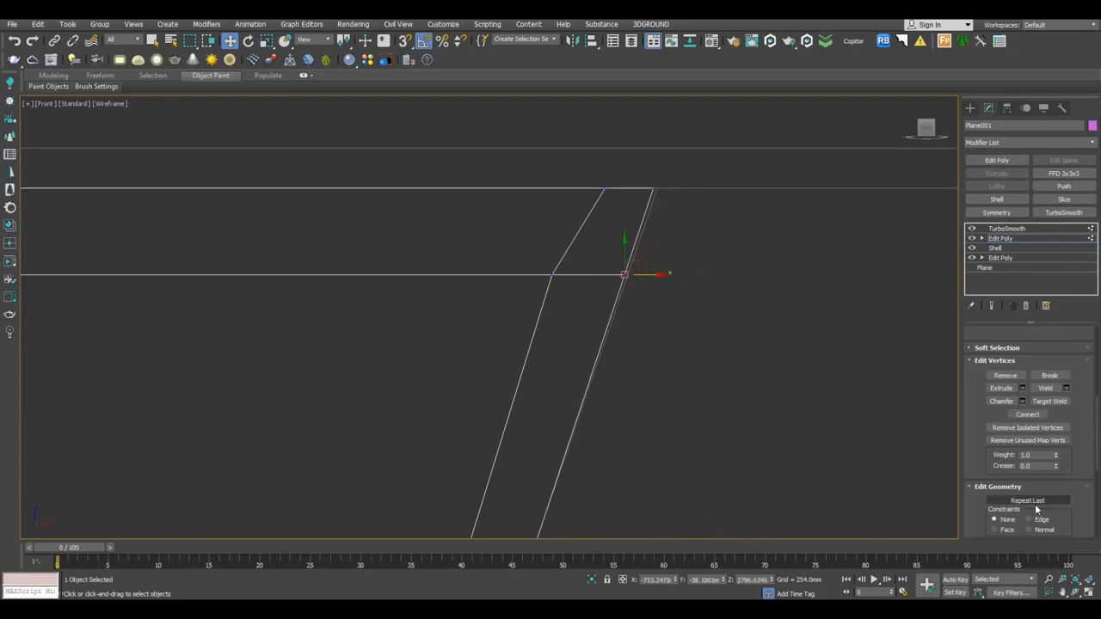
pyautogui.moveTo(1078, 458); pyautogui.dragTo(1081, 358)
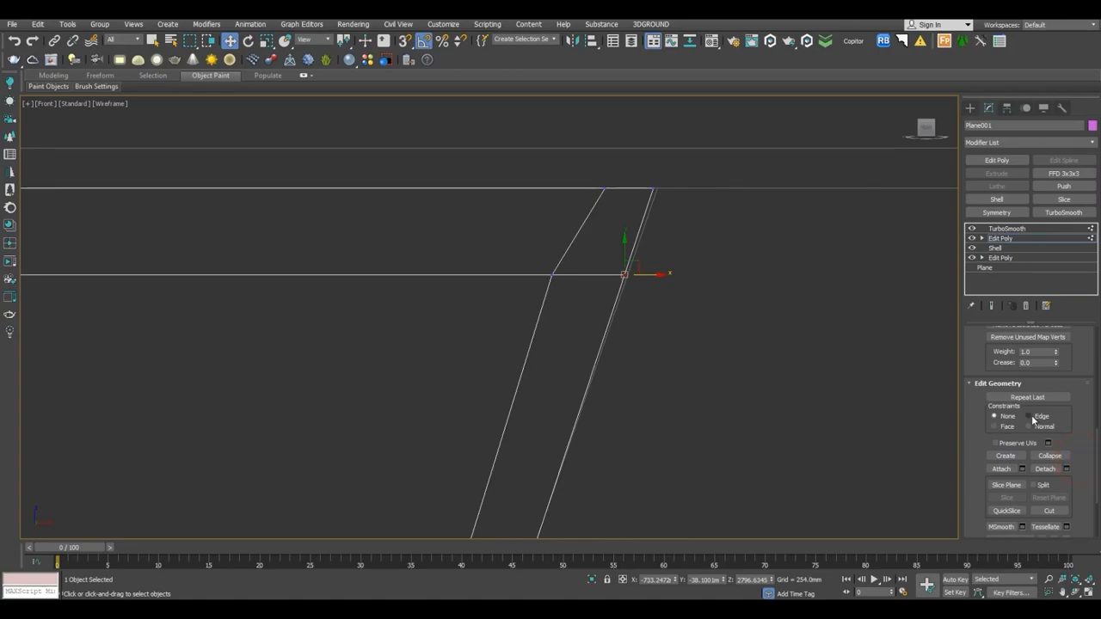
pyautogui.moveTo(654, 275)
pyautogui.mouseDown()
pyautogui.moveTo(691, 278)
pyautogui.moveTo(672, 283)
pyautogui.mouseUp()
pyautogui.moveTo(633, 200); pyautogui.dragTo(631, 189)
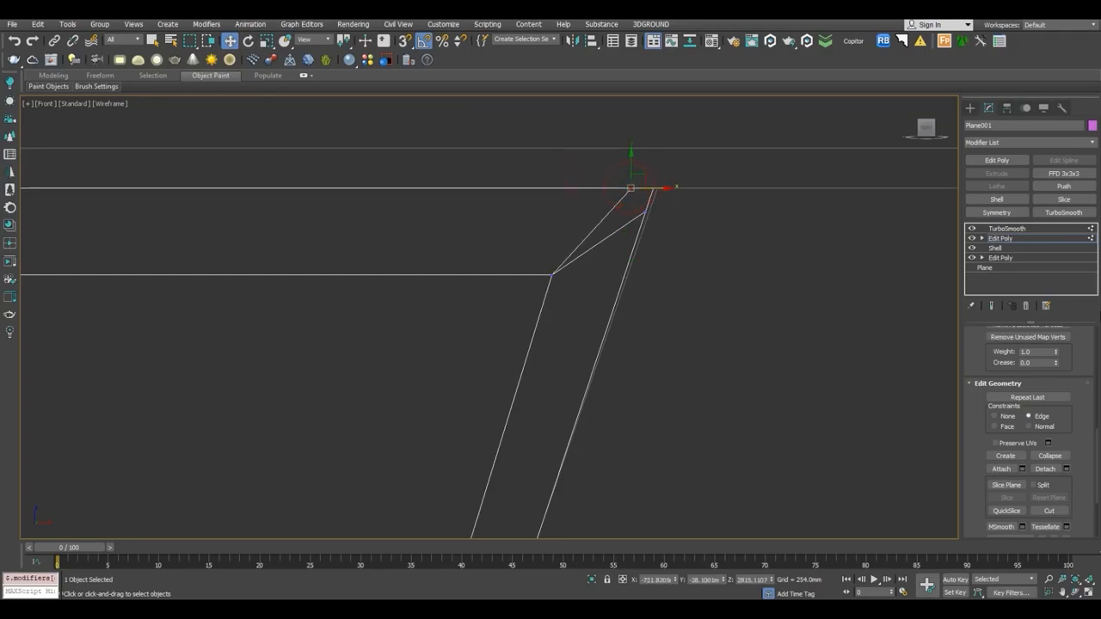
# Slide the support vertices on the slat's vertical side and top edge closer to the top-left corner, checking the smoothed result.
pyautogui.click(994, 307)
pyautogui.scroll(-3, 686, 233)
pyautogui.scroll(4, 310, 241)
pyautogui.click(992, 306)
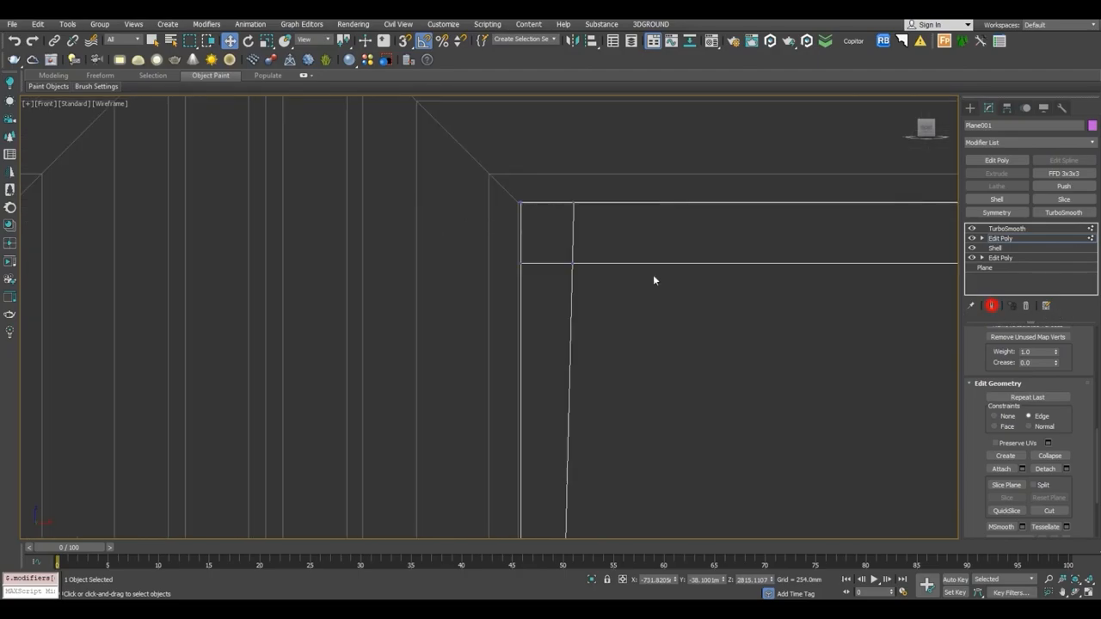
pyautogui.moveTo(527, 290); pyautogui.dragTo(530, 290)
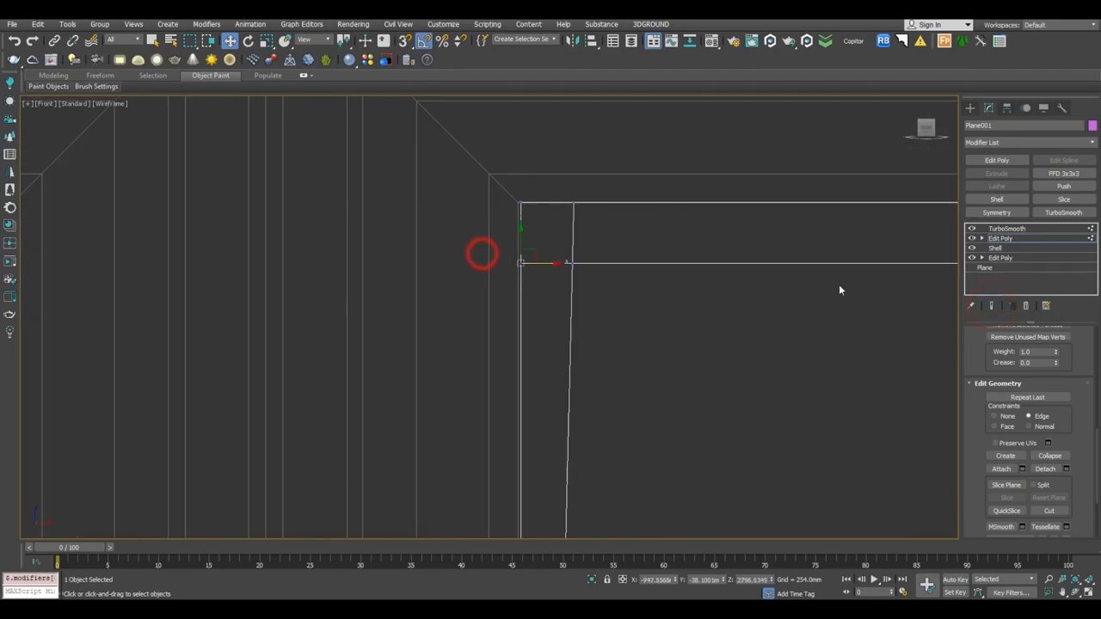
pyautogui.click(991, 306)
pyautogui.click(521, 238)
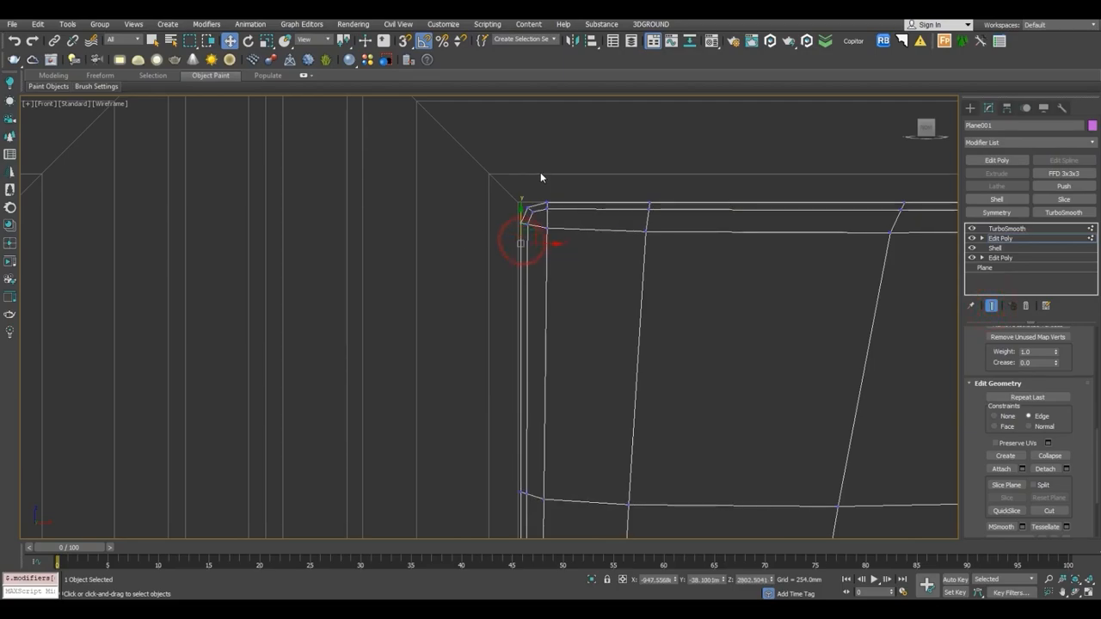
pyautogui.moveTo(579, 217)
pyautogui.mouseDown()
pyautogui.moveTo(594, 205)
pyautogui.moveTo(580, 202)
pyautogui.mouseUp()
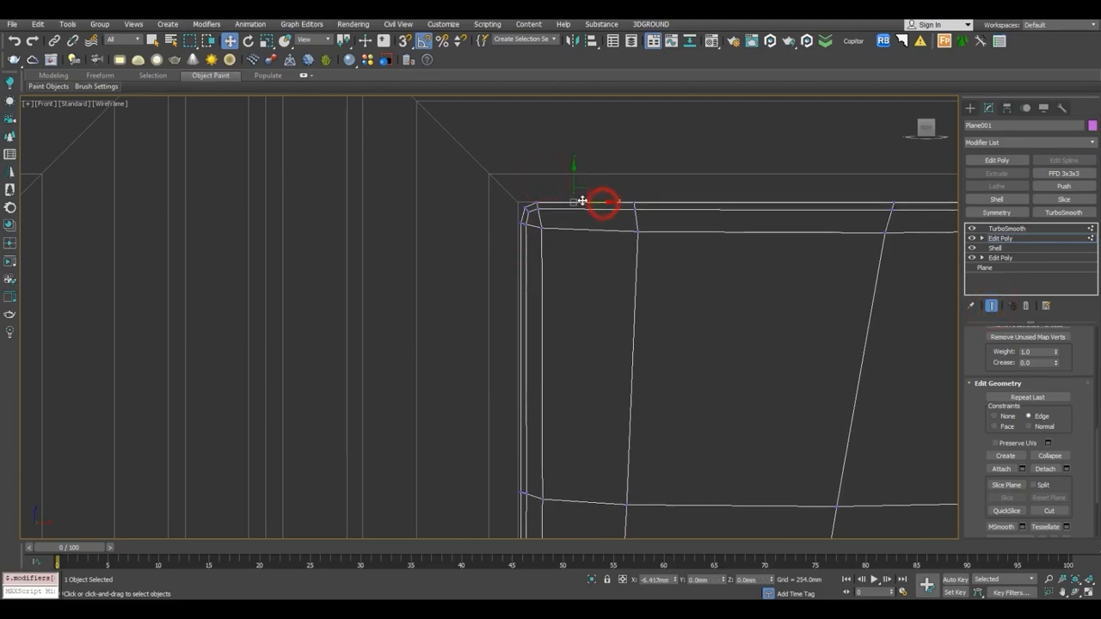
# Set the vertex constraint to None and move the slat's bottom tip vertices down toward the drawing's tip.
pyautogui.scroll(-2, 583, 204)
pyautogui.scroll(-3, 583, 204)
pyautogui.moveTo(643, 386); pyautogui.dragTo(597, 197, button='middle')
pyautogui.scroll(2, 520, 320)
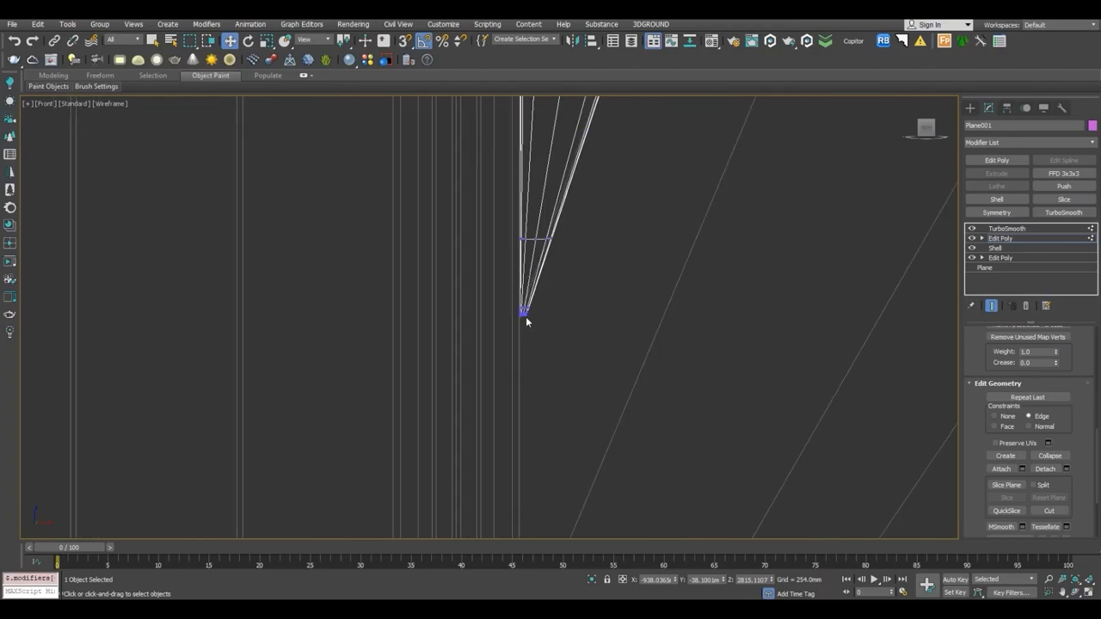
pyautogui.scroll(3, 513, 323)
pyautogui.moveTo(479, 246); pyautogui.dragTo(645, 361)
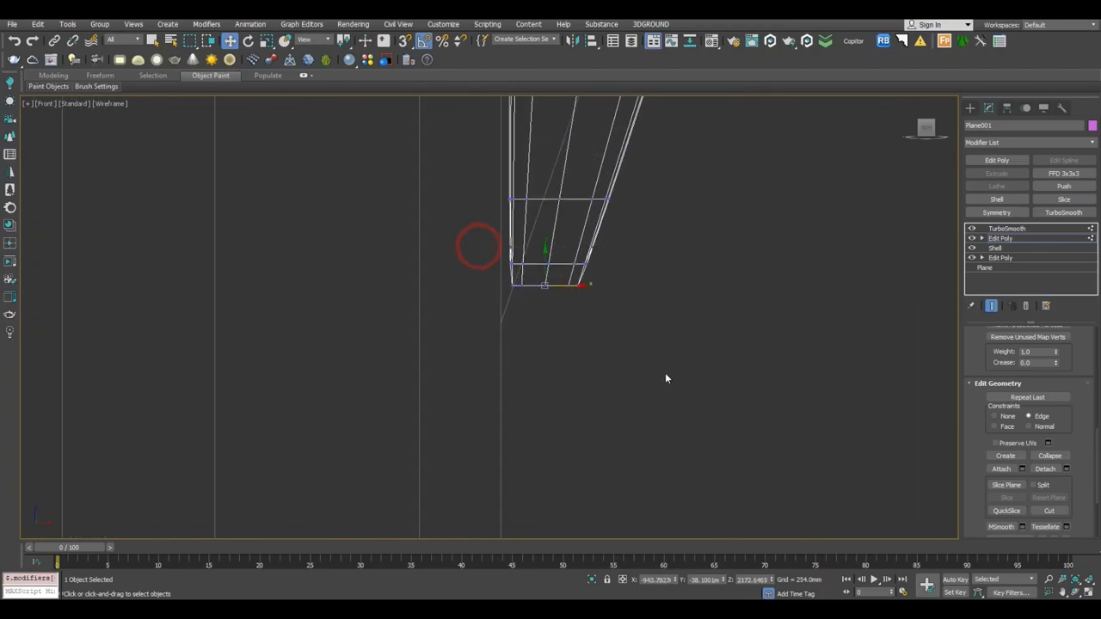
pyautogui.scroll(-4, 666, 375)
pyautogui.click(994, 306)
pyautogui.scroll(-2, 687, 274)
pyautogui.scroll(4, 679, 344)
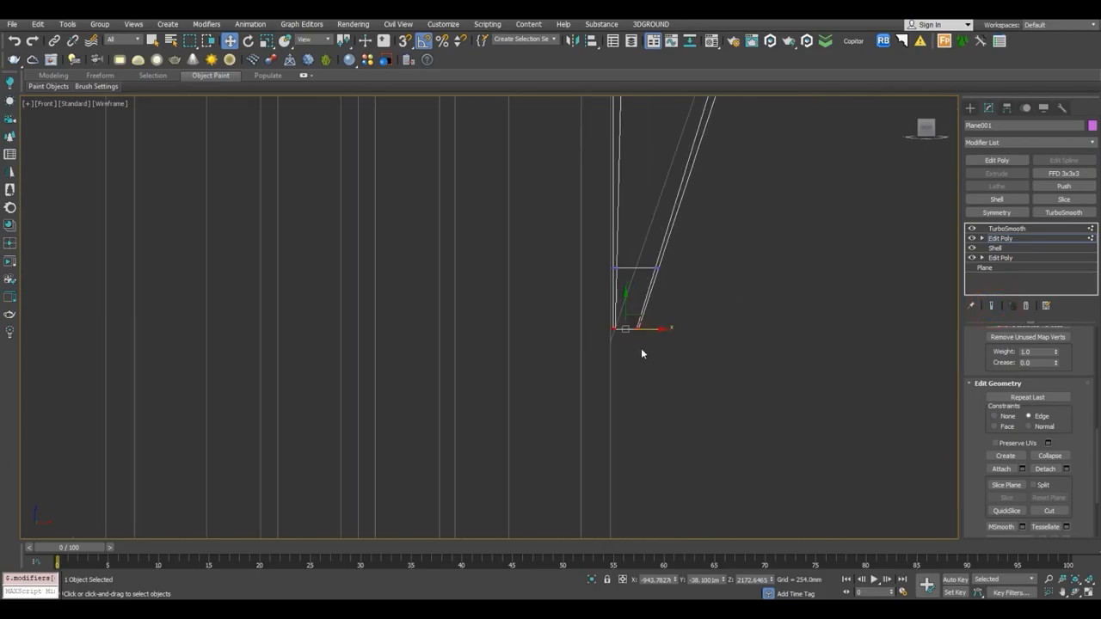
pyautogui.scroll(3, 604, 324)
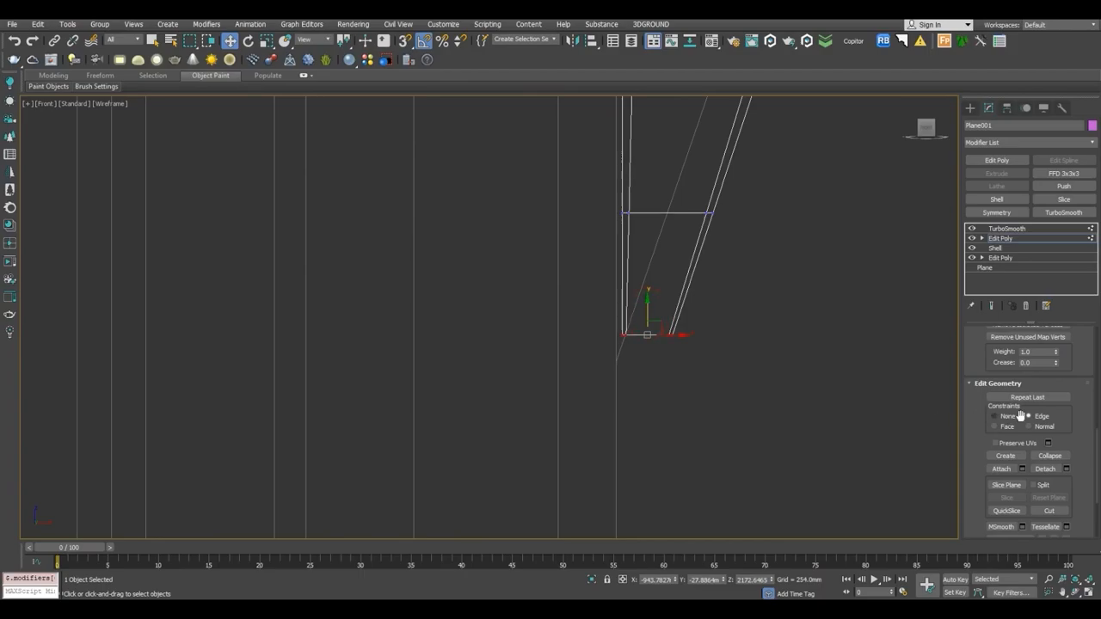
pyautogui.click(646, 302)
pyautogui.moveTo(648, 305); pyautogui.dragTo(768, 418)
pyautogui.click(646, 270)
pyautogui.moveTo(693, 362); pyautogui.dragTo(667, 372)
# Move the inner support vertices along the slat's bottom edge toward its two corners and leave vertex editing.
pyautogui.moveTo(602, 349); pyautogui.dragTo(614, 312)
pyautogui.scroll(4, 634, 375)
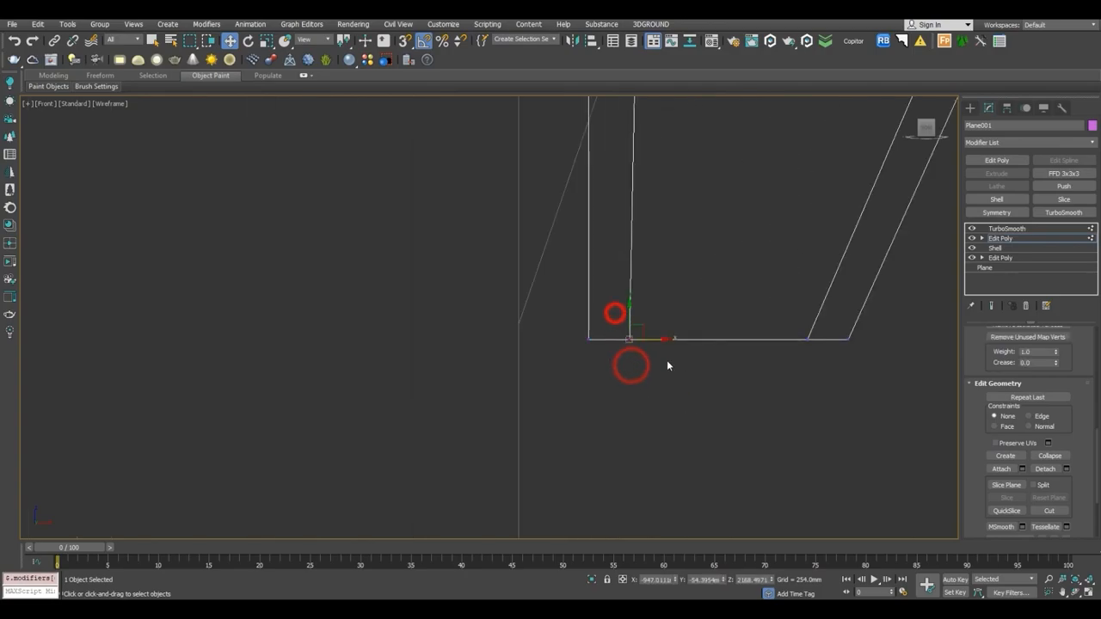
pyautogui.moveTo(660, 340); pyautogui.dragTo(792, 312)
pyautogui.moveTo(843, 375); pyautogui.dragTo(768, 345)
pyautogui.scroll(-8, 768, 346)
pyautogui.scroll(-4, 728, 329)
pyautogui.press('1')
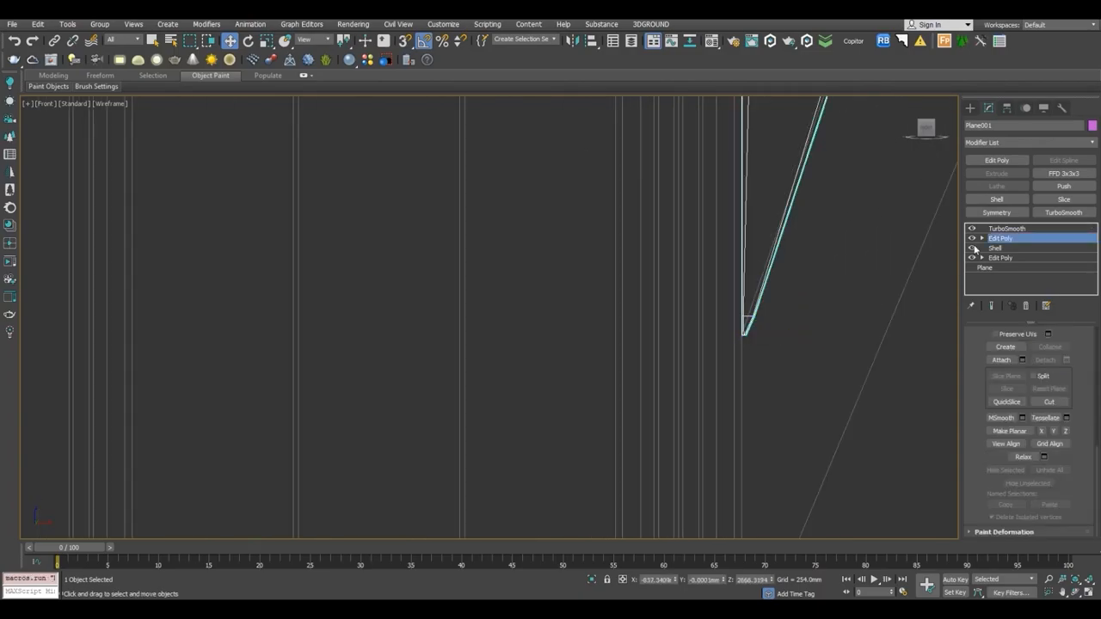
# Return to the TurboSmooth level and examine the deselected slat shaded without edges against the drawing.
pyautogui.click(1005, 228)
pyautogui.scroll(-2, 731, 262)
pyautogui.press('F3')
pyautogui.click(747, 228)
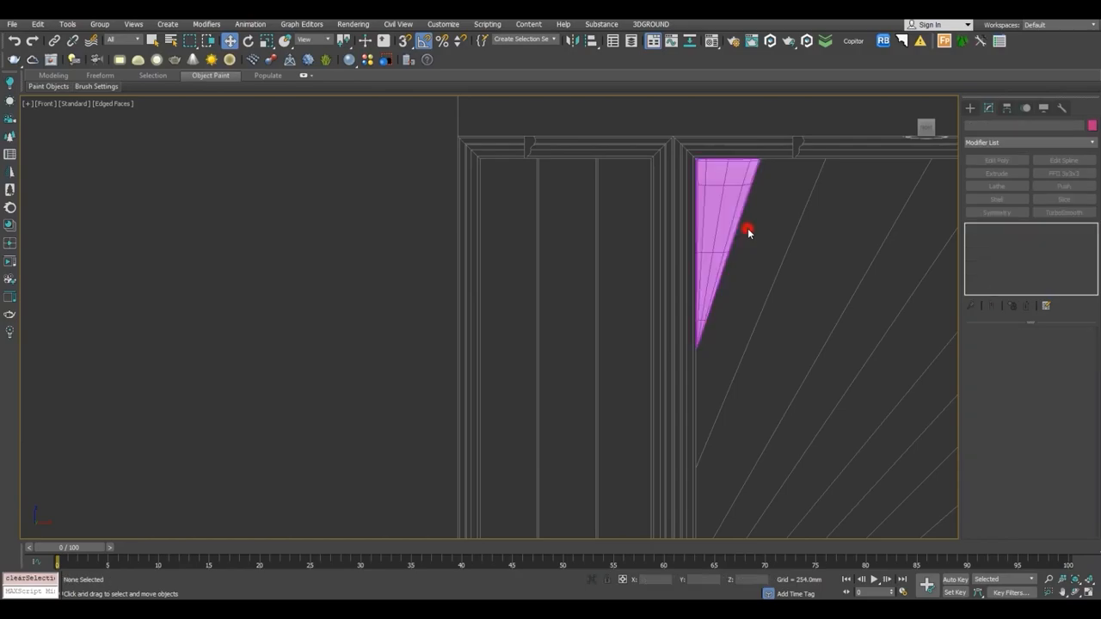
pyautogui.scroll(5, 744, 225)
pyautogui.press('F4')
pyautogui.scroll(-5, 740, 224)
pyautogui.scroll(2, 730, 223)
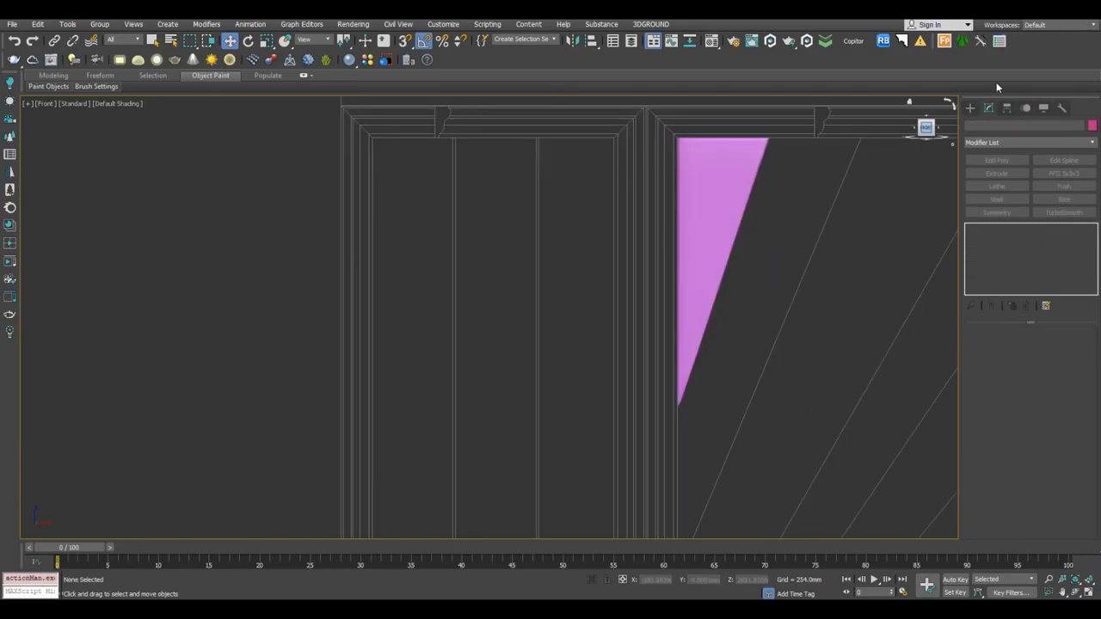
# Draw a plane about 222 mm wide and 22.5 mm long from the first slat's top-right corner to the next slanted drawing line.
pyautogui.click(971, 108)
pyautogui.click(1045, 226)
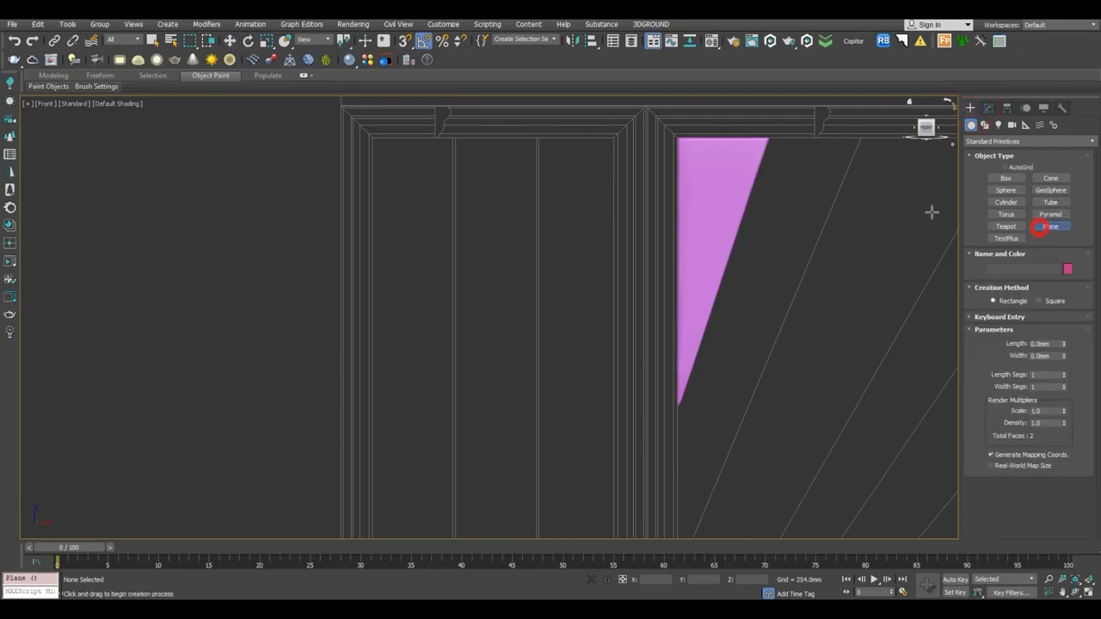
pyautogui.scroll(6, 680, 153)
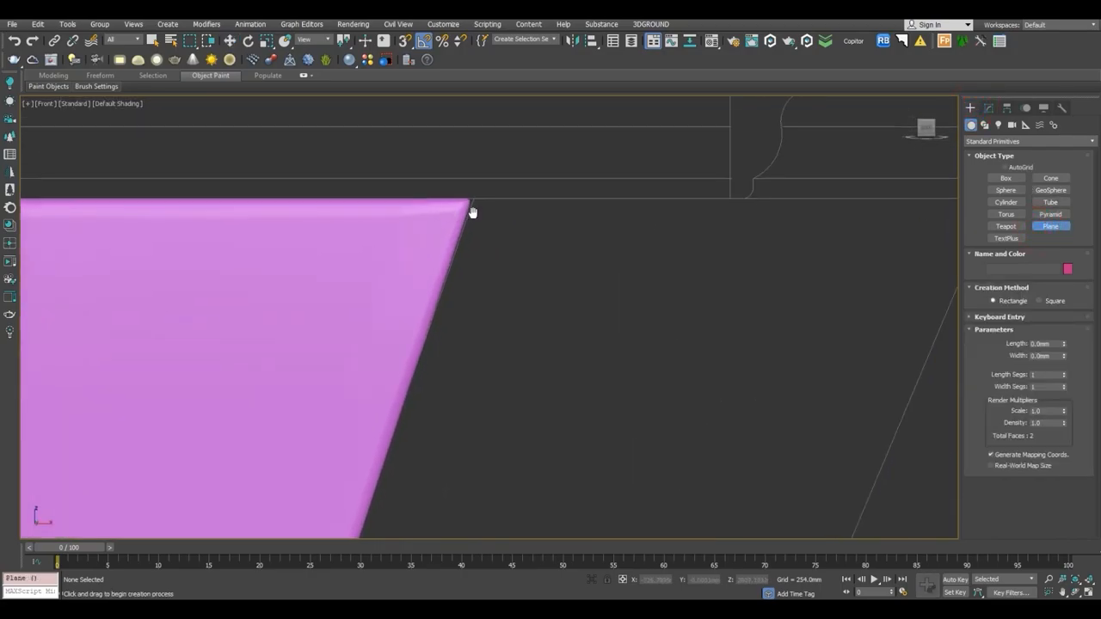
pyautogui.scroll(-3, 480, 209)
pyautogui.moveTo(476, 211); pyautogui.dragTo(366, 210, button='middle')
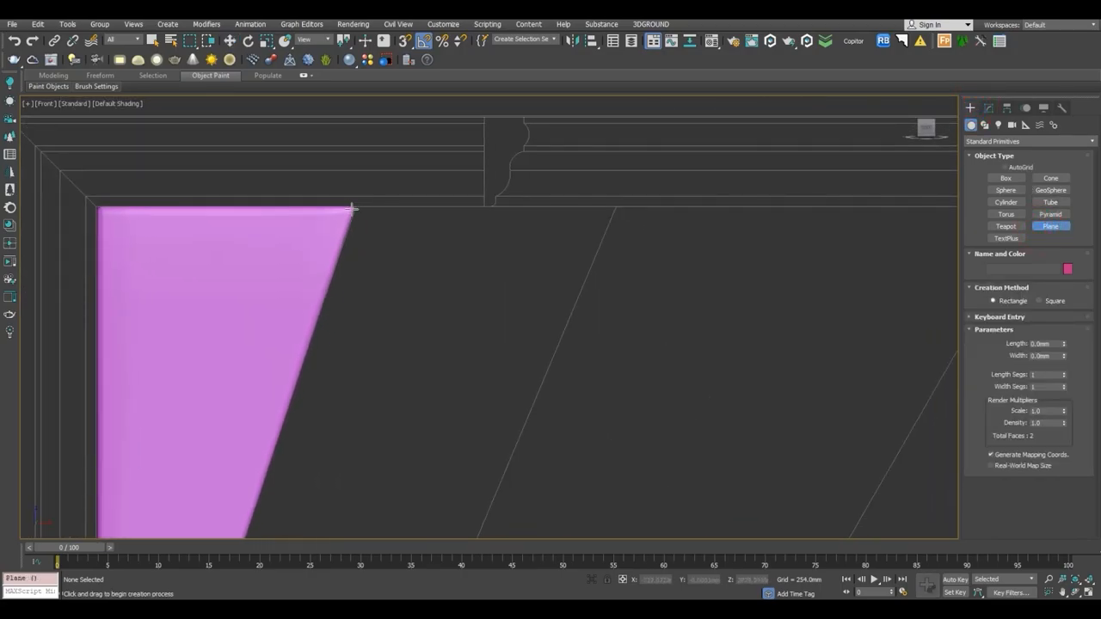
pyautogui.moveTo(353, 207); pyautogui.dragTo(618, 233)
pyautogui.rightClick(644, 266)
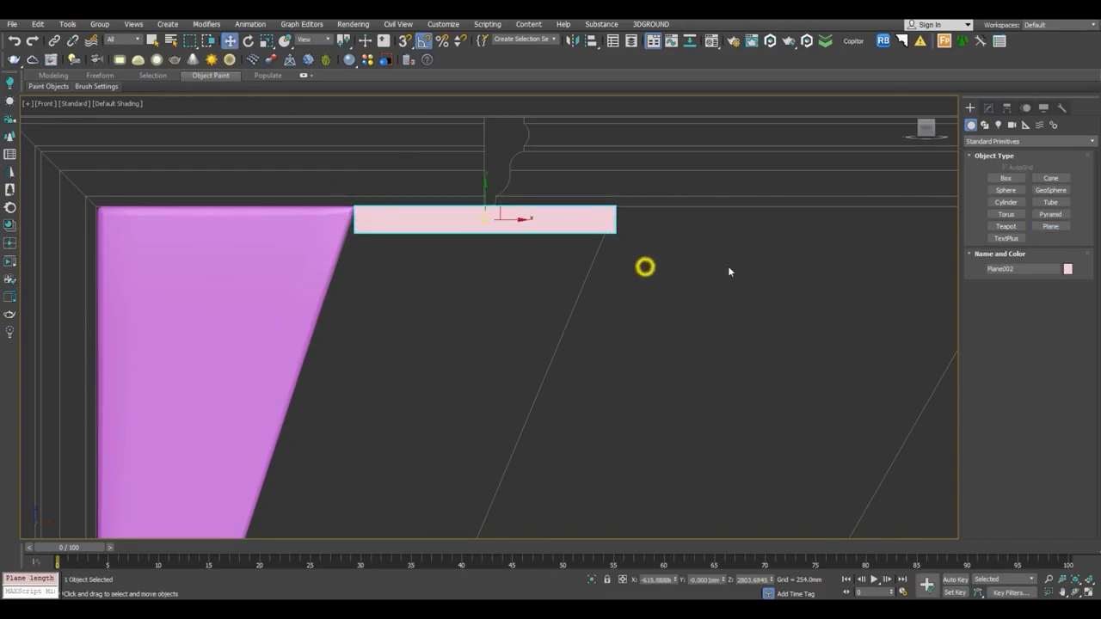
# Add an Edit Poly modifier to the new plane and start vertex editing in wireframe display.
pyautogui.click(989, 109)
pyautogui.click(998, 160)
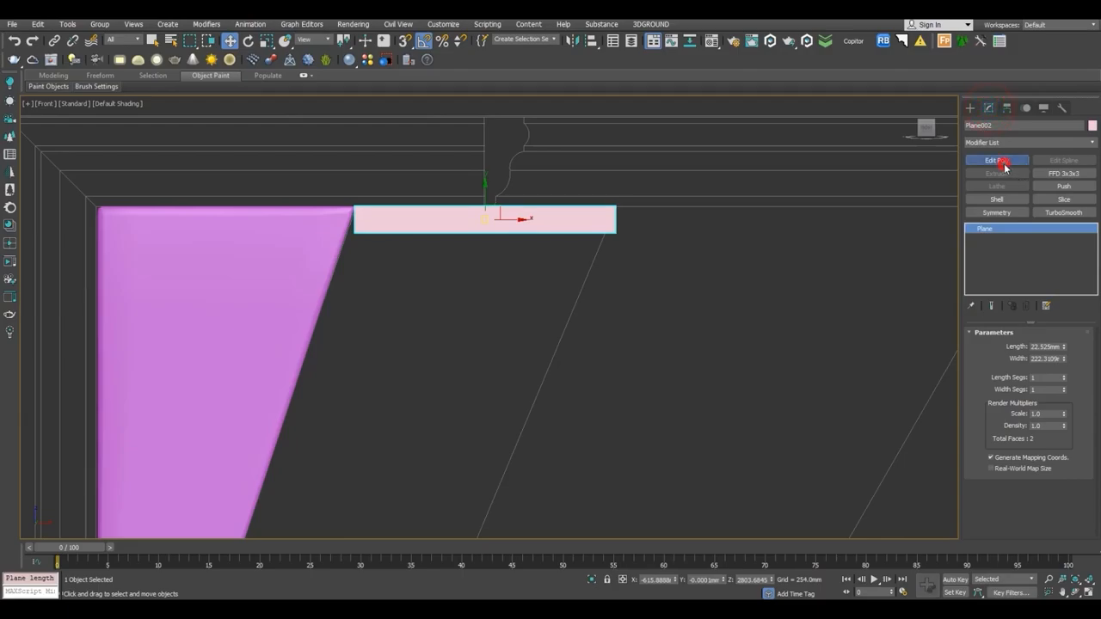
pyautogui.press('F3')
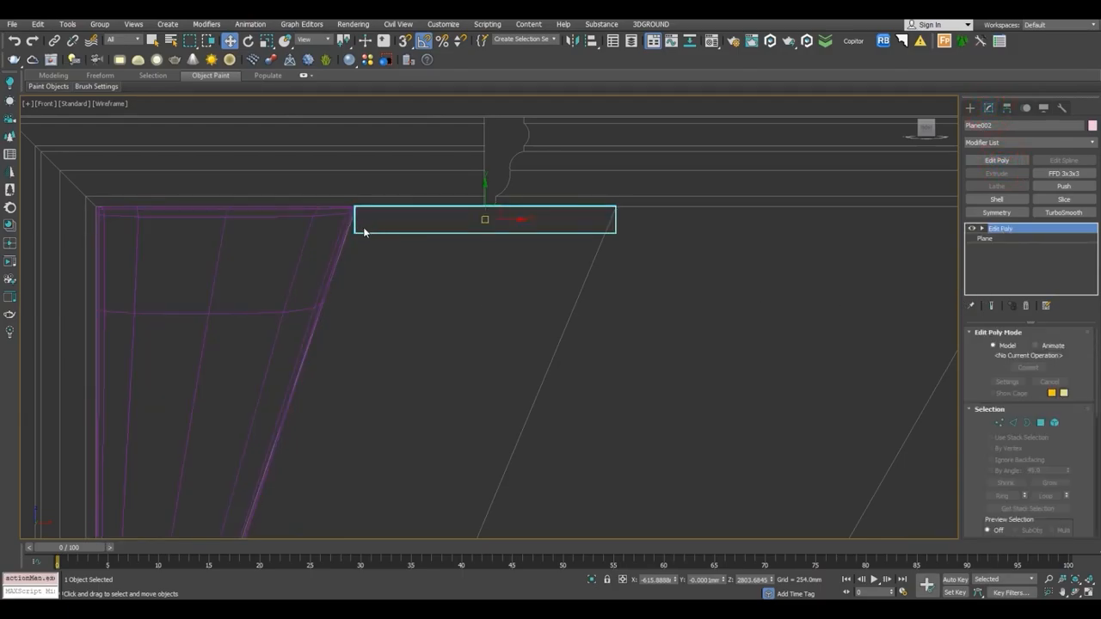
pyautogui.click(998, 423)
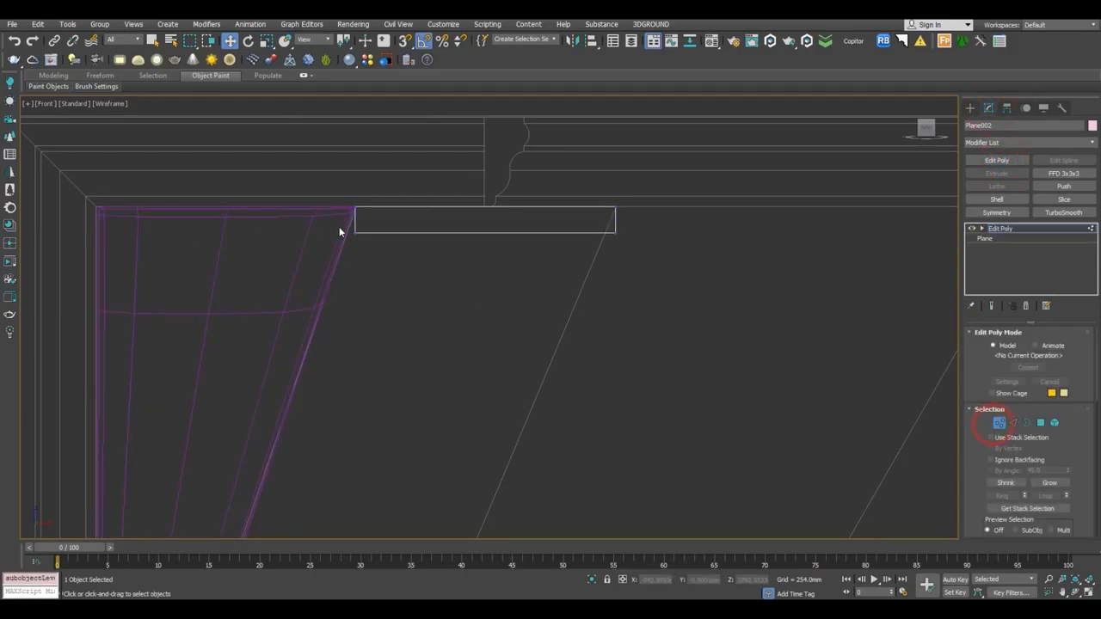
# Move the plane's lower vertices down to the first slat's tip so its left edge follows that slat's slanted side.
pyautogui.moveTo(475, 282); pyautogui.dragTo(637, 270)
pyautogui.scroll(-6, 437, 243)
pyautogui.moveTo(433, 236); pyautogui.dragTo(496, 145, button='middle')
pyautogui.moveTo(497, 160); pyautogui.dragTo(408, 344)
pyautogui.scroll(5, 407, 342)
pyautogui.scroll(4, 470, 364)
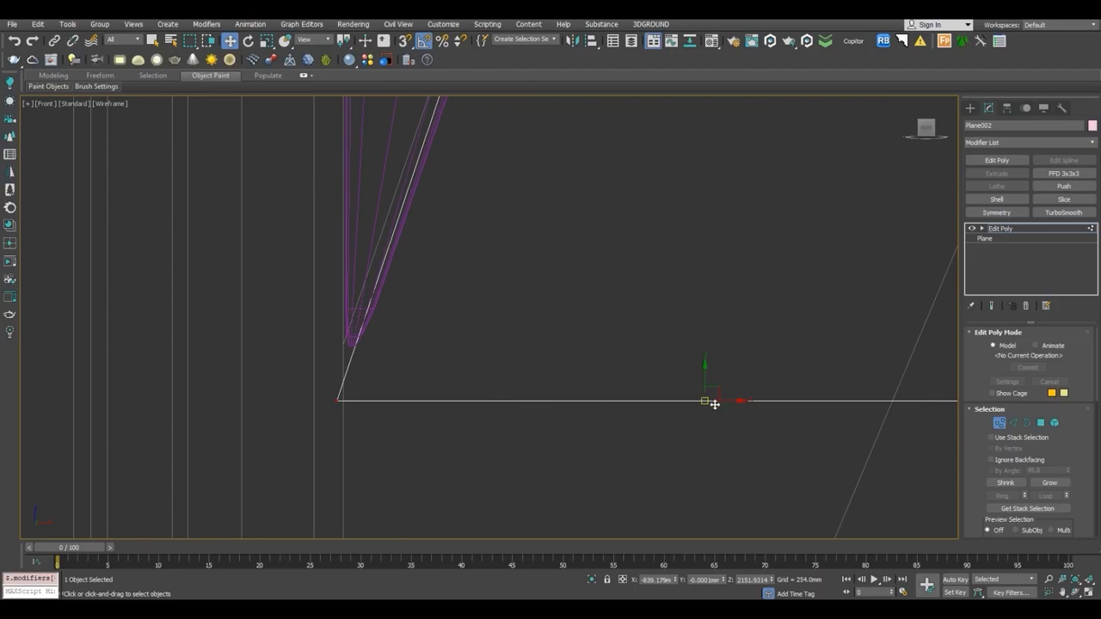
pyautogui.moveTo(705, 400); pyautogui.dragTo(711, 345)
pyautogui.scroll(-5, 712, 345)
pyautogui.scroll(6, 753, 152)
pyautogui.scroll(-3, 768, 215)
pyautogui.moveTo(771, 241); pyautogui.dragTo(610, 139, button='middle')
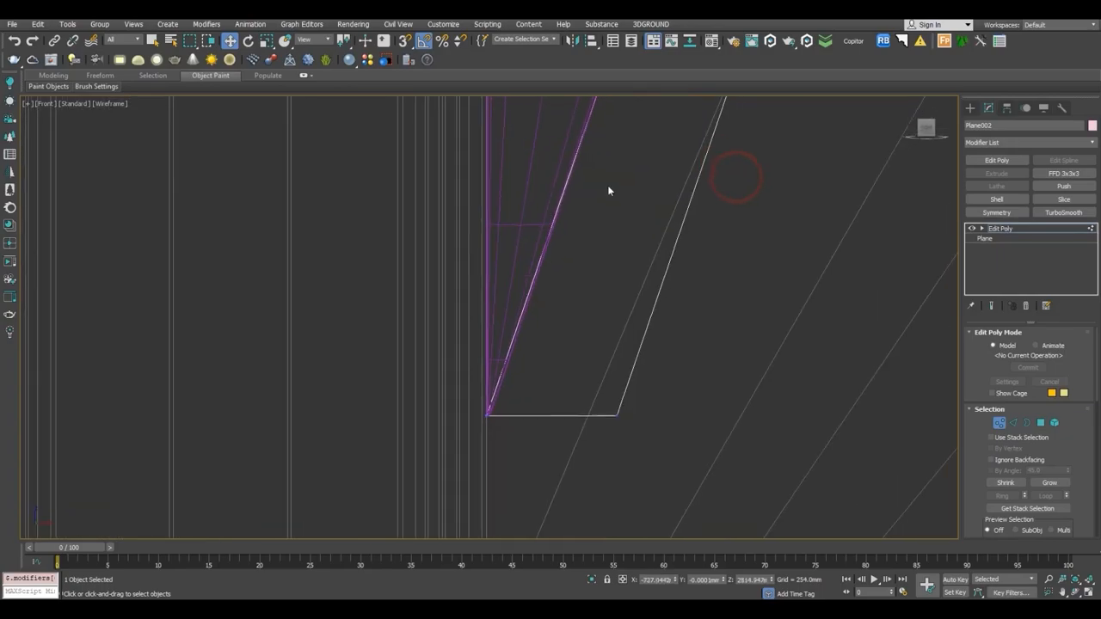
# Move the plane's bottom-right vertex down to where the next slanted drawing line meets the frame.
pyautogui.moveTo(644, 429); pyautogui.dragTo(698, 152, button='middle')
pyautogui.moveTo(690, 214); pyautogui.dragTo(676, 253)
pyautogui.scroll(-2, 677, 253)
pyautogui.moveTo(676, 253); pyautogui.dragTo(636, 333, button='middle')
pyautogui.moveTo(659, 264); pyautogui.dragTo(632, 367)
pyautogui.rightClick(633, 367)
pyautogui.moveTo(654, 263); pyautogui.dragTo(562, 433)
pyautogui.scroll(2, 582, 317)
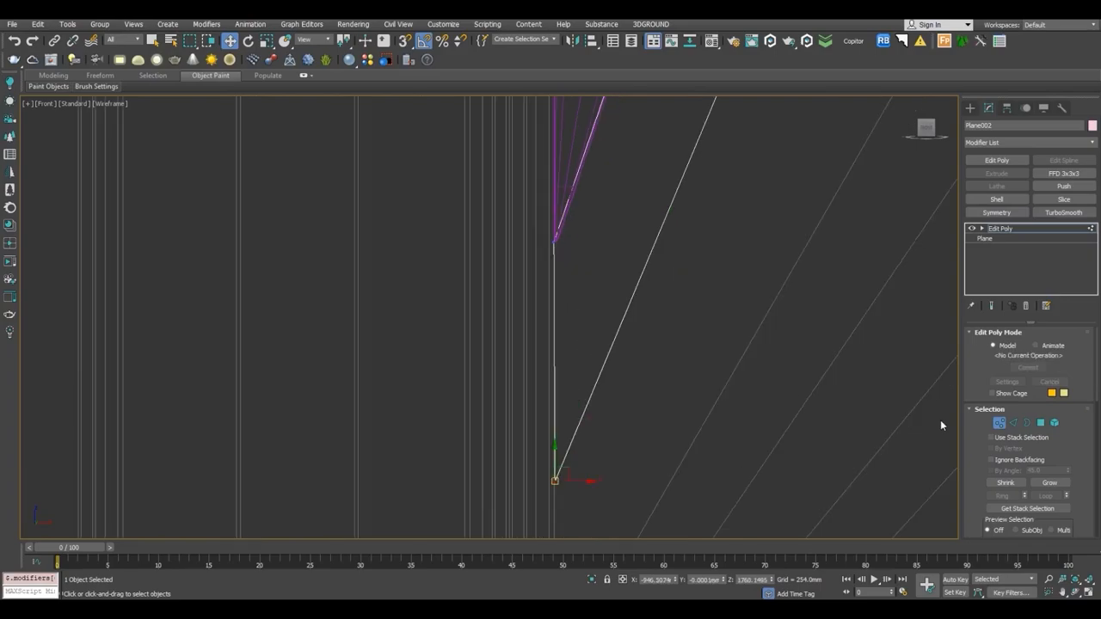
# Scale the second slat's short left edge along X to make it vertical, and leave sub-object editing.
pyautogui.click(1014, 422)
pyautogui.click(545, 339)
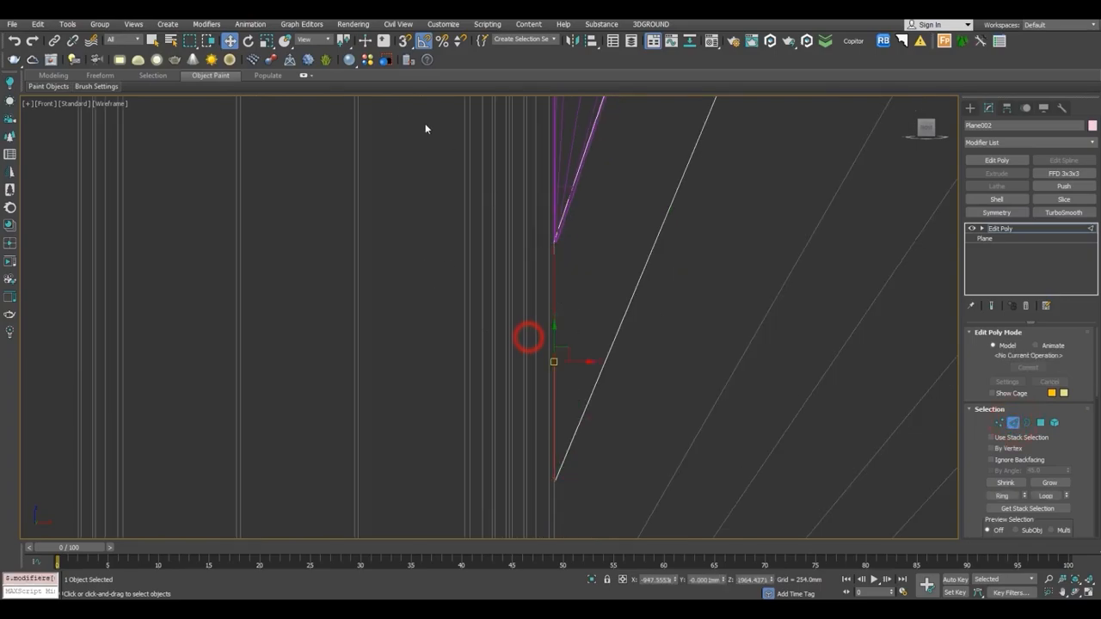
pyautogui.click(265, 41)
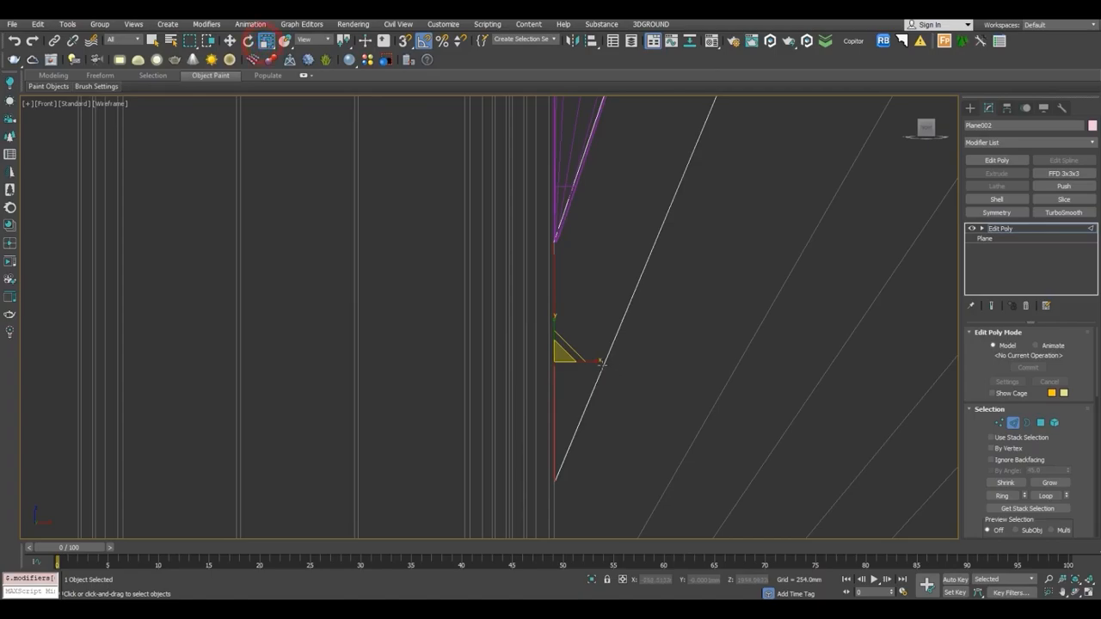
pyautogui.click(599, 361)
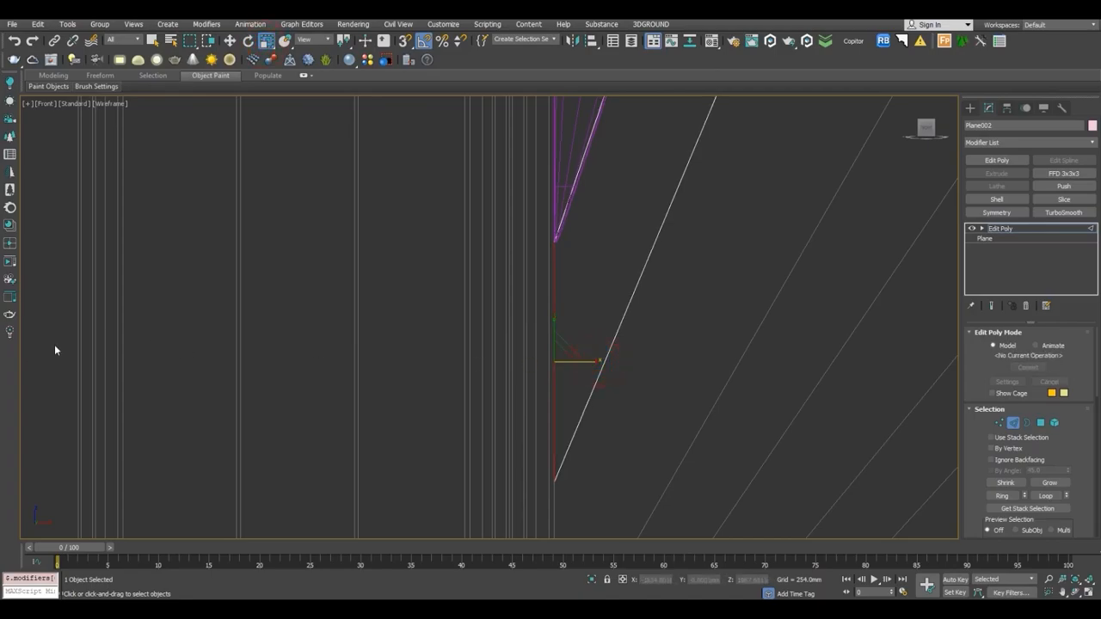
pyautogui.scroll(-4, 648, 314)
pyautogui.press('1')
pyautogui.press('1')
# Scale the second slat's top edge vertically to flatten it, and leave edge editing.
pyautogui.moveTo(653, 324); pyautogui.dragTo(639, 401, button='middle')
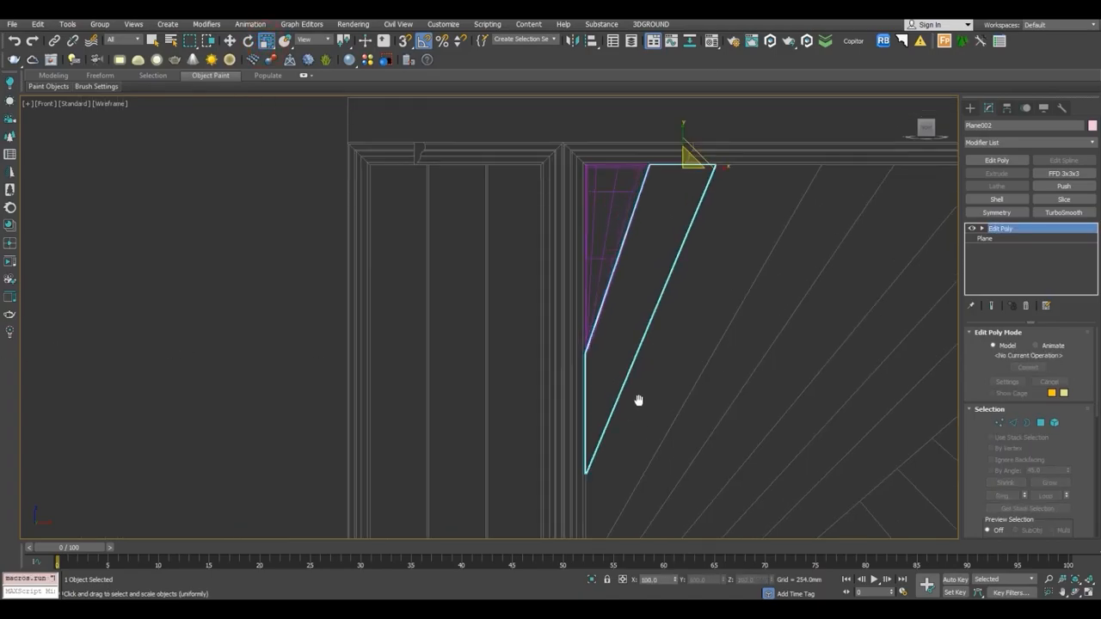
pyautogui.scroll(-2, 638, 400)
pyautogui.scroll(5, 663, 247)
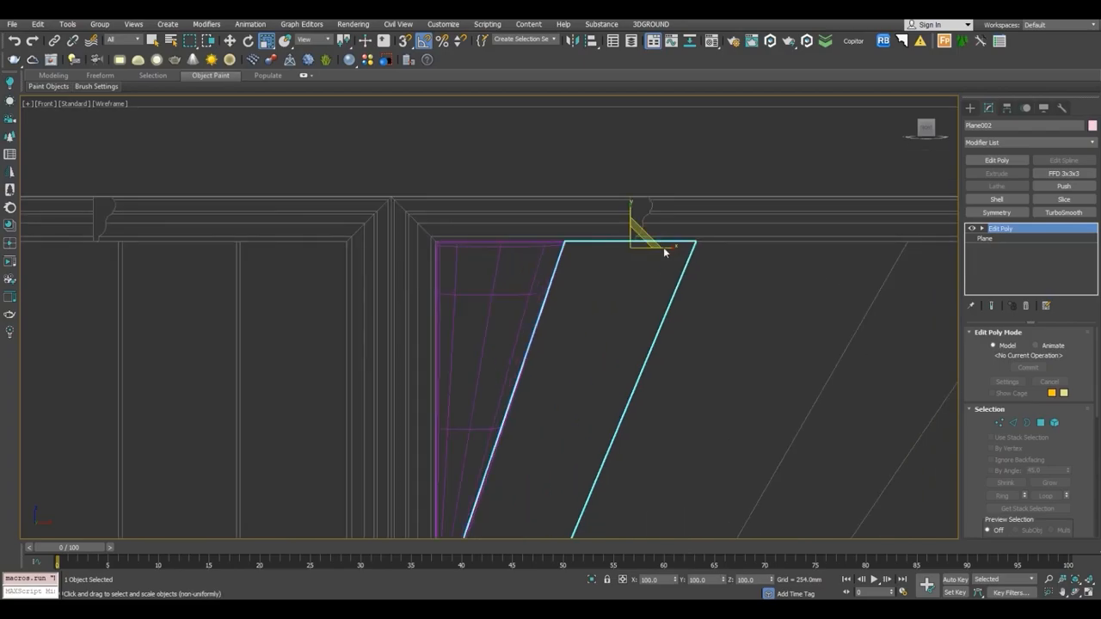
pyautogui.click(1013, 423)
pyautogui.click(609, 198)
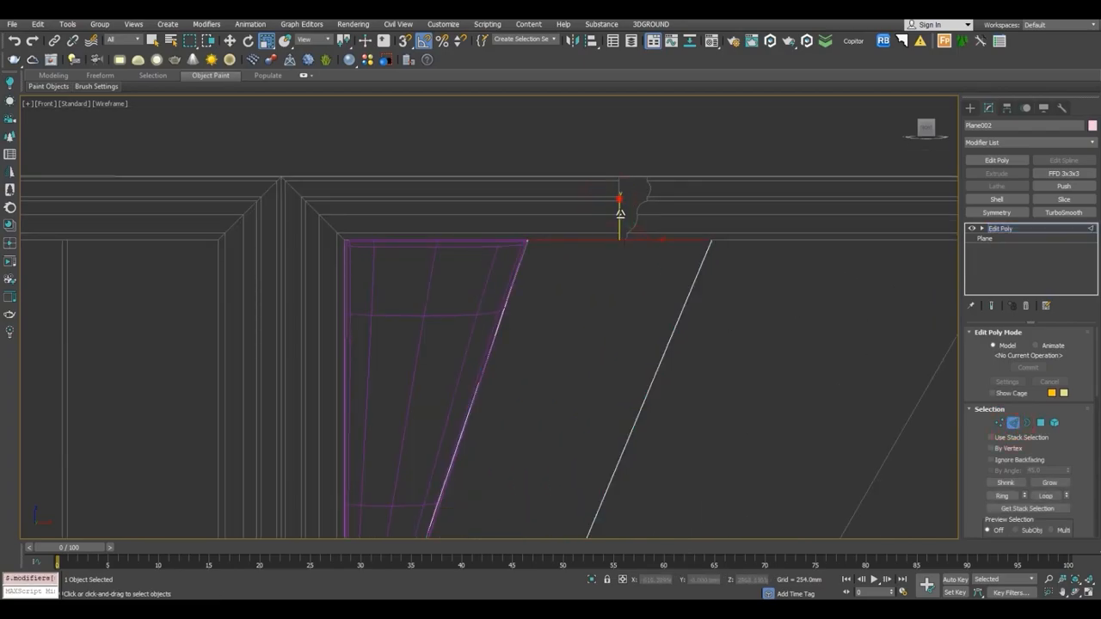
pyautogui.scroll(-2, 567, 257)
pyautogui.press('2')
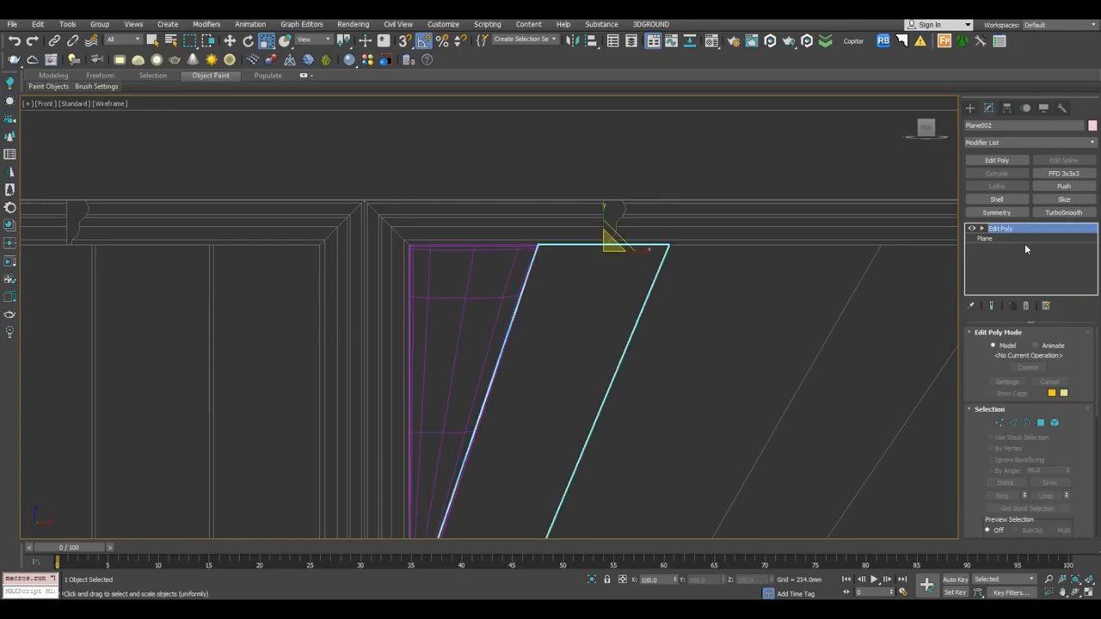
# Add a Shell modifier with a 76.2 mm outer amount to the second slat and compare it with the first in perspective.
pyautogui.click(1005, 201)
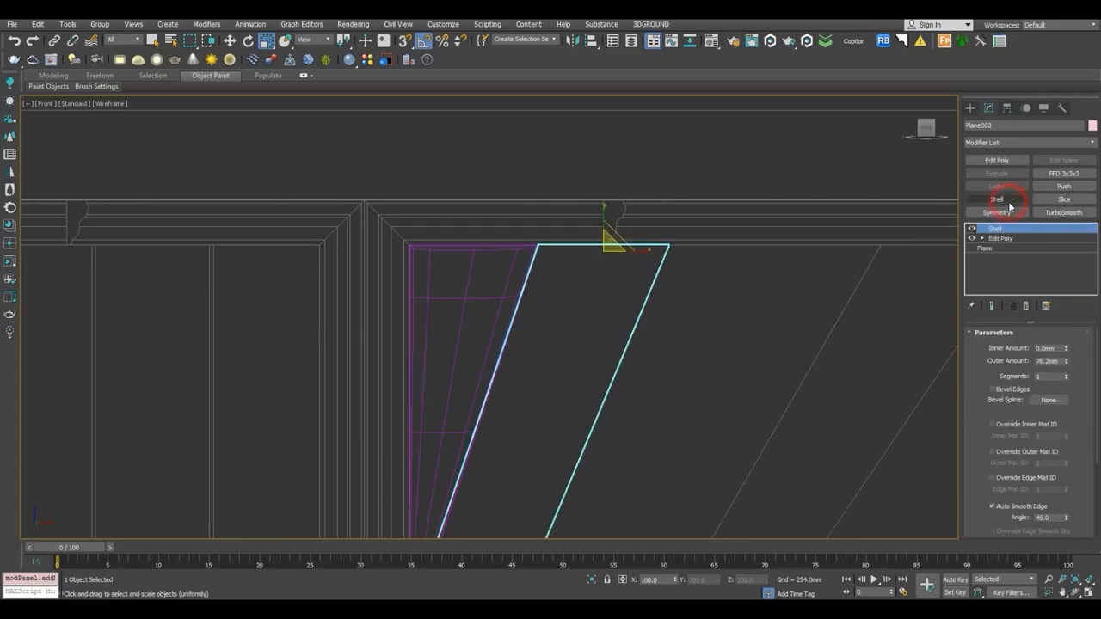
pyautogui.press('p')
pyautogui.press('w')
pyautogui.keyDown('alt'); pyautogui.moveTo(368, 241); pyautogui.dragTo(481, 155, button='middle'); pyautogui.keyUp('alt')
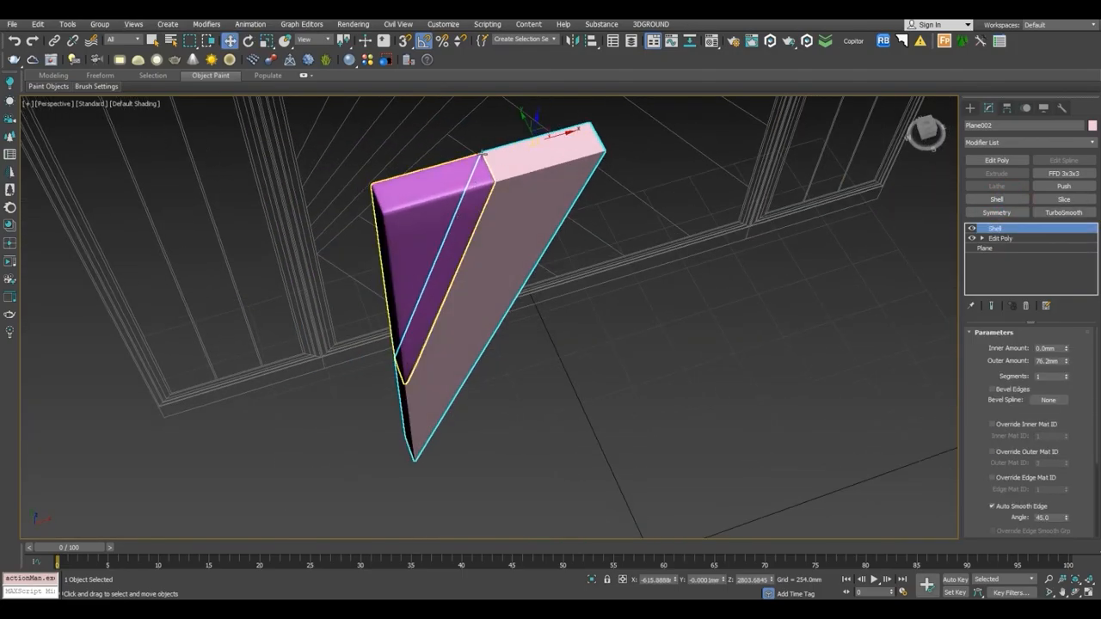
pyautogui.keyDown('alt'); pyautogui.moveTo(493, 241); pyautogui.dragTo(484, 146, button='middle'); pyautogui.keyUp('alt')
pyautogui.scroll(2, 485, 145)
pyautogui.keyDown('alt'); pyautogui.moveTo(495, 218); pyautogui.dragTo(366, 204, button='middle'); pyautogui.keyUp('alt')
pyautogui.moveTo(483, 232)
pyautogui.keyDown('alt'); pyautogui.mouseDown(button='middle')
pyautogui.moveTo(431, 231)
pyautogui.moveTo(466, 232)
pyautogui.mouseUp(button='middle'); pyautogui.keyUp('alt')
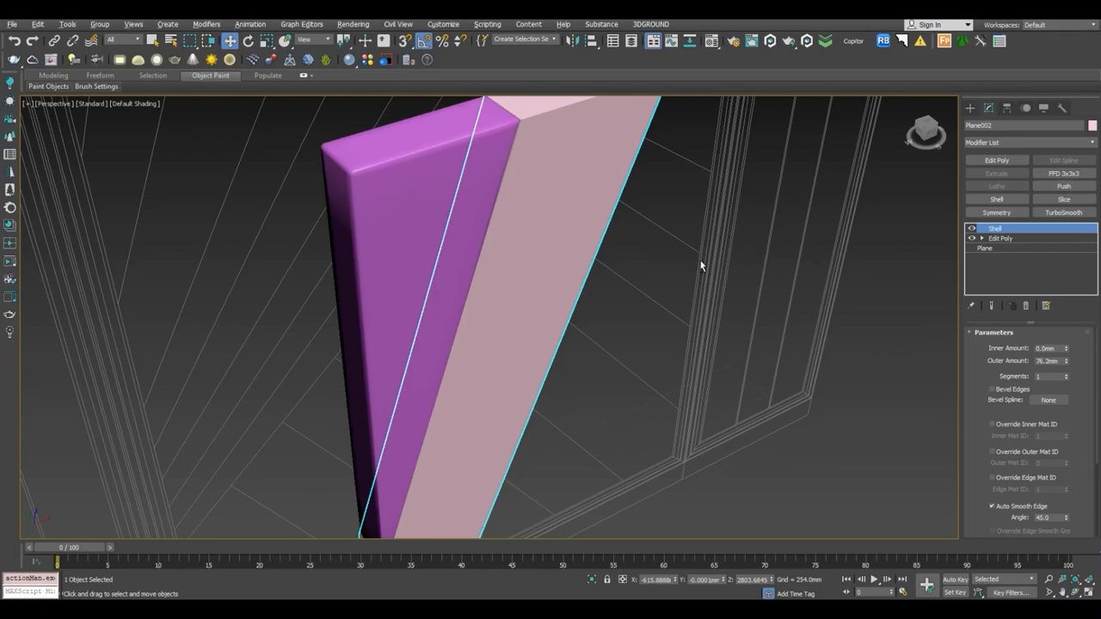
pyautogui.keyDown('alt'); pyautogui.moveTo(728, 258); pyautogui.dragTo(697, 236, button='middle'); pyautogui.keyUp('alt')
# Add an Edit Poly modifier above the second slat's Shell and ring-select the edges running across its thickness.
pyautogui.click(997, 160)
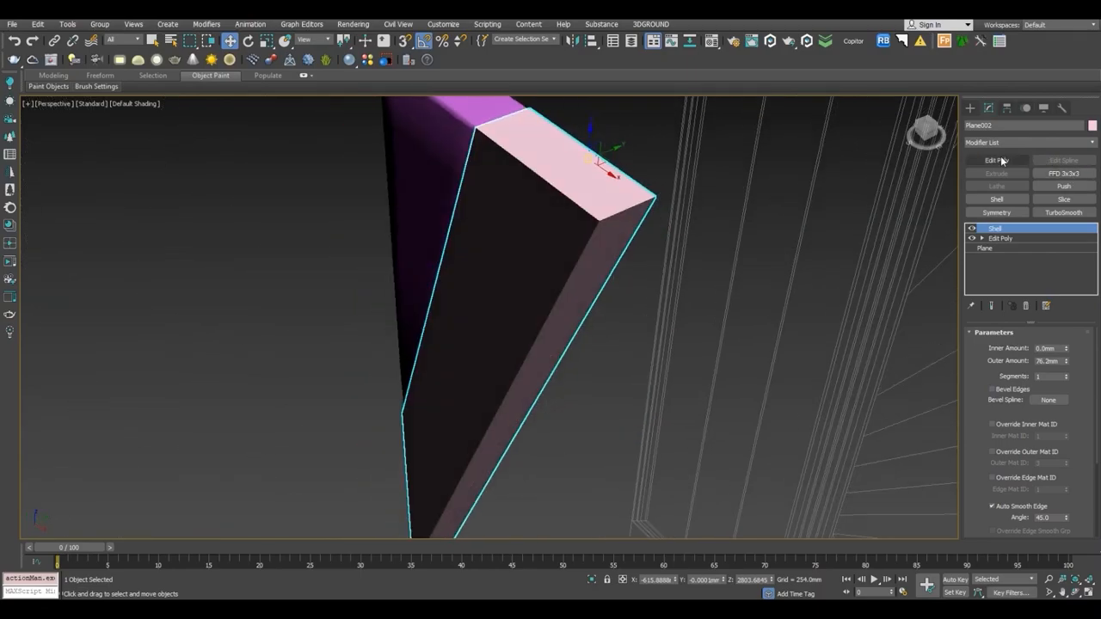
pyautogui.press('F4')
pyautogui.scroll(2, 617, 214)
pyautogui.click(615, 214)
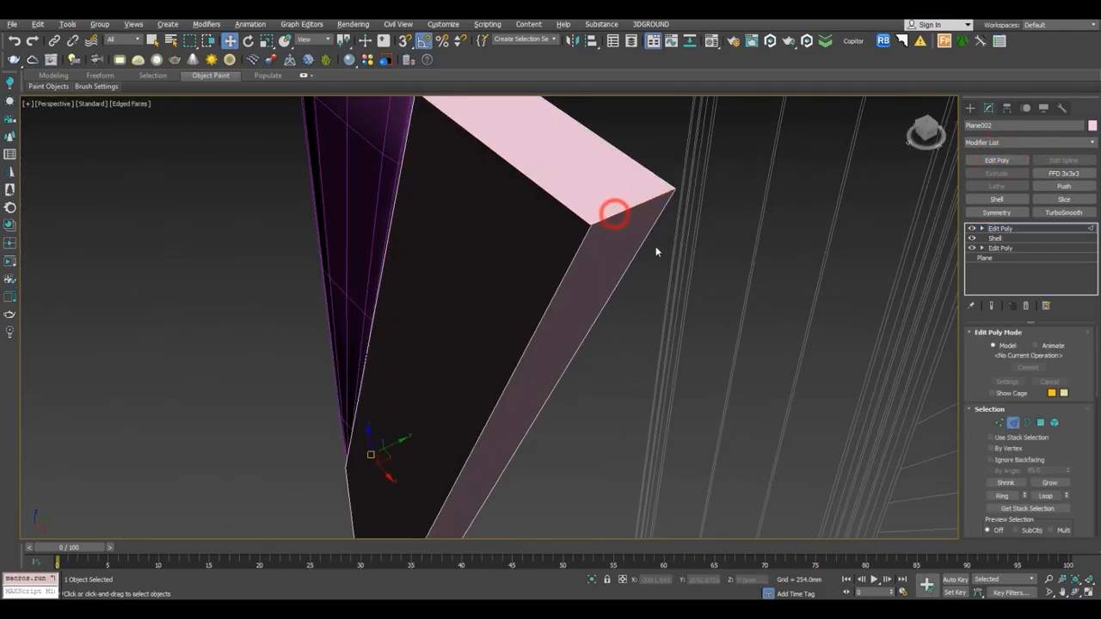
pyautogui.scroll(-4, 819, 368)
pyautogui.moveTo(1082, 504); pyautogui.dragTo(1078, 397)
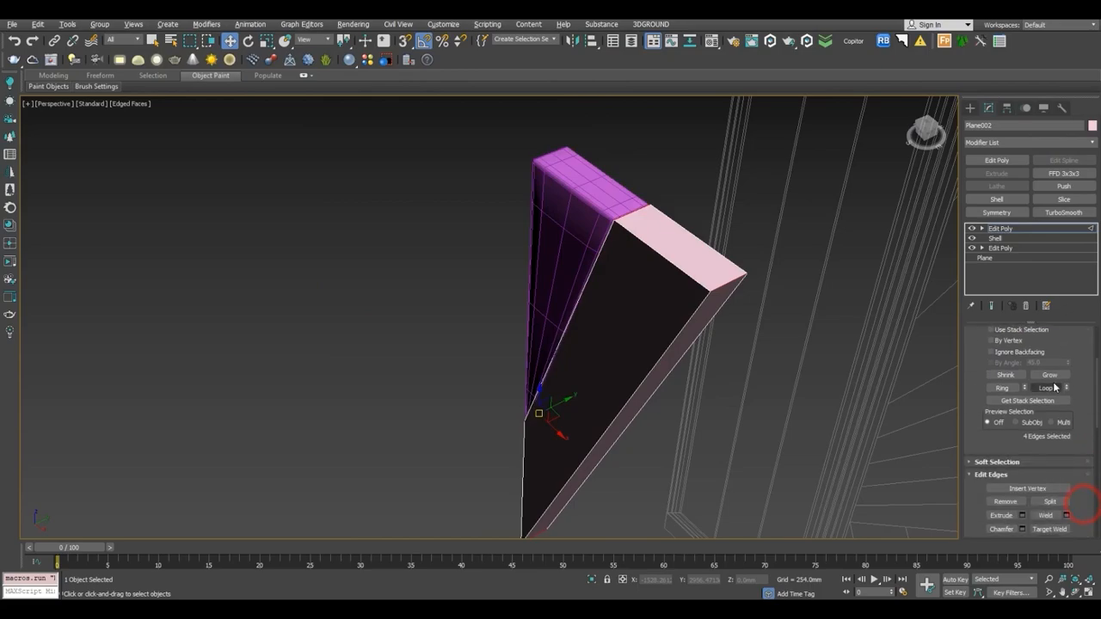
pyautogui.click(695, 362)
pyautogui.click(728, 277)
pyautogui.click(1003, 389)
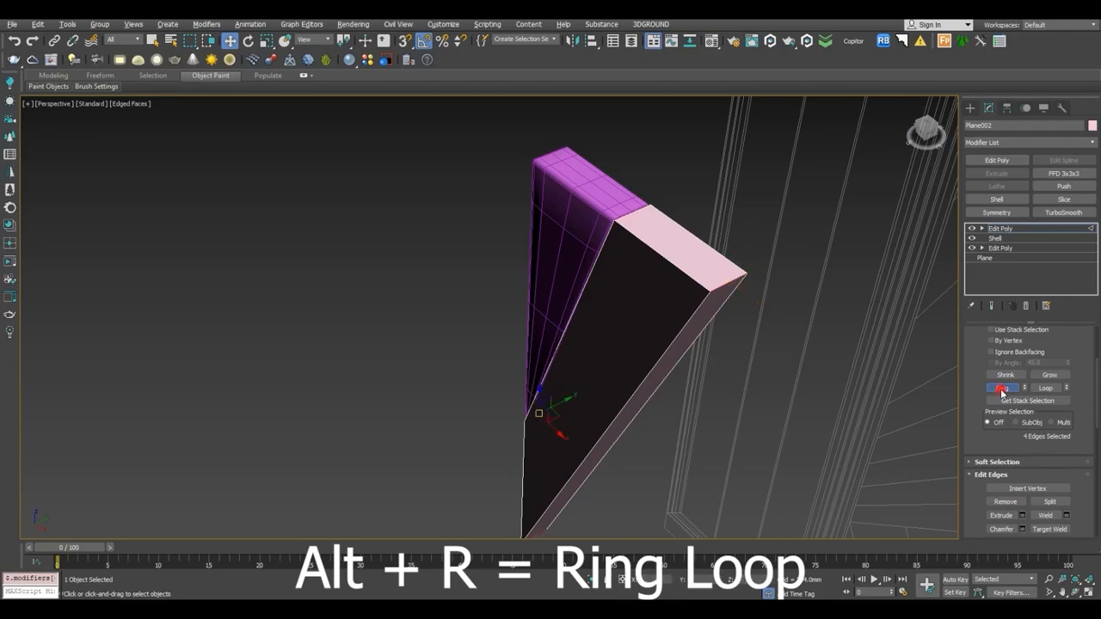
# Isolate the slat and connect the selected thickness edges with 2 segments and a pinch of 64.
pyautogui.moveTo(1083, 431); pyautogui.dragTo(1082, 303)
pyautogui.moveTo(716, 351)
pyautogui.keyDown('alt'); pyautogui.mouseDown(button='middle')
pyautogui.moveTo(849, 327)
pyautogui.moveTo(860, 307)
pyautogui.moveTo(681, 340)
pyautogui.moveTo(717, 352)
pyautogui.mouseUp(button='middle'); pyautogui.keyUp('alt')
pyautogui.click(1067, 412)
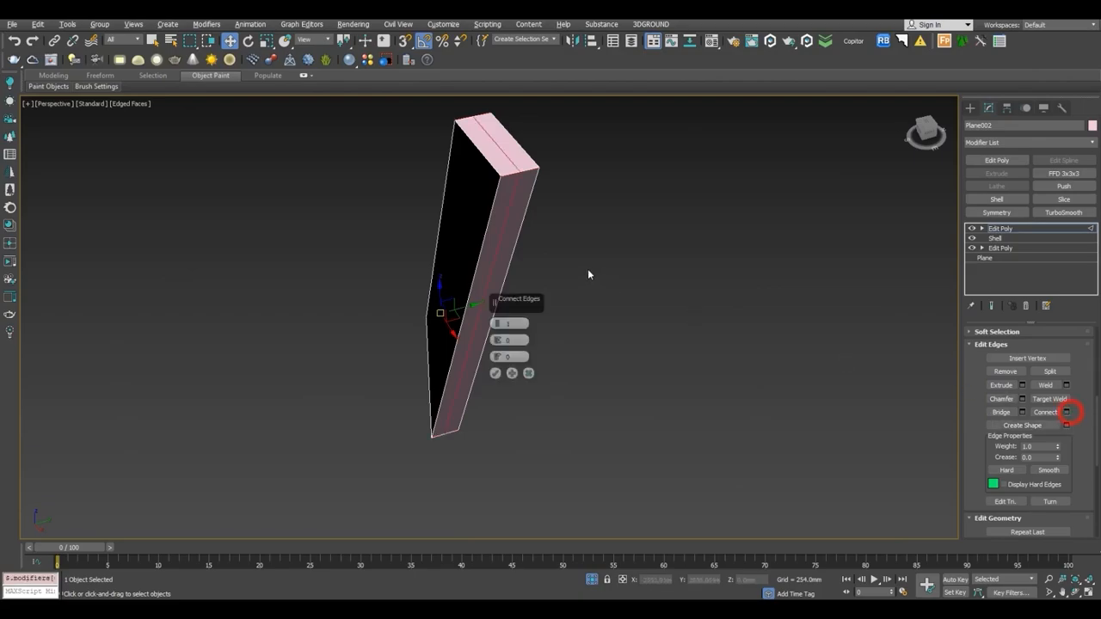
pyautogui.click(496, 321)
pyautogui.moveTo(496, 340); pyautogui.dragTo(505, 210)
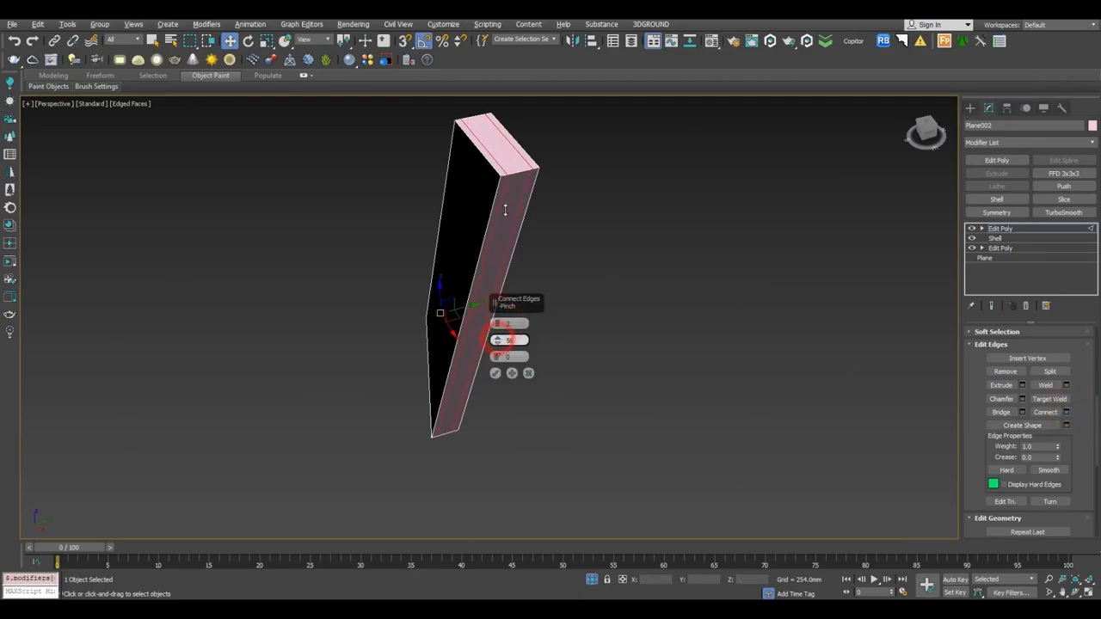
pyautogui.moveTo(498, 340); pyautogui.dragTo(501, 324)
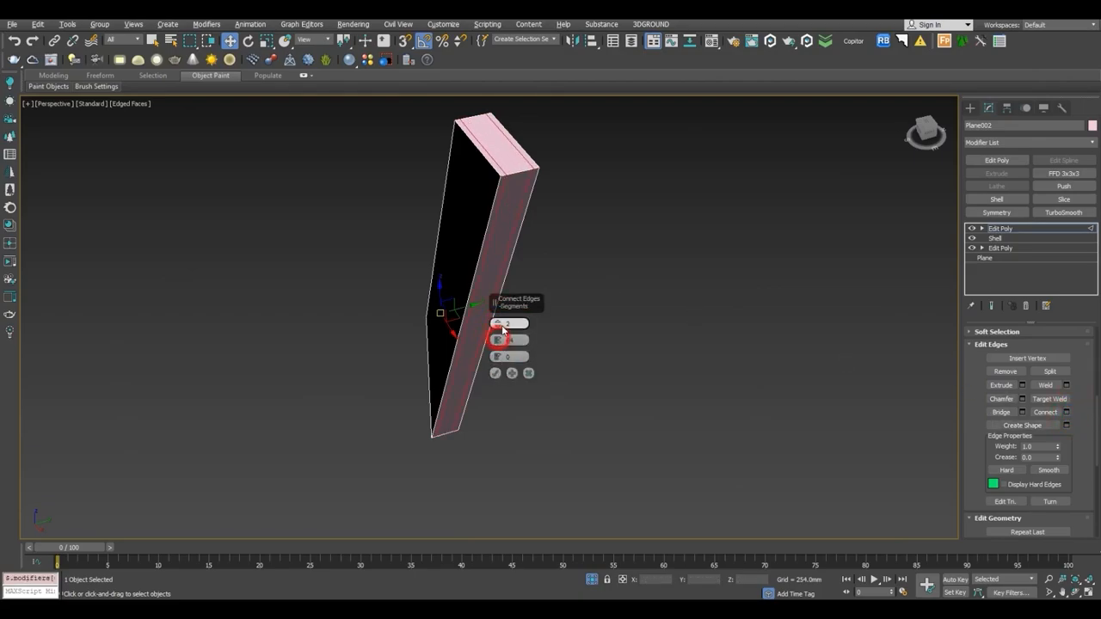
pyautogui.click(495, 373)
# Connect the slat's long slanted edges with 2 segments and a pinch of 87 to support both ends.
pyautogui.scroll(5, 516, 349)
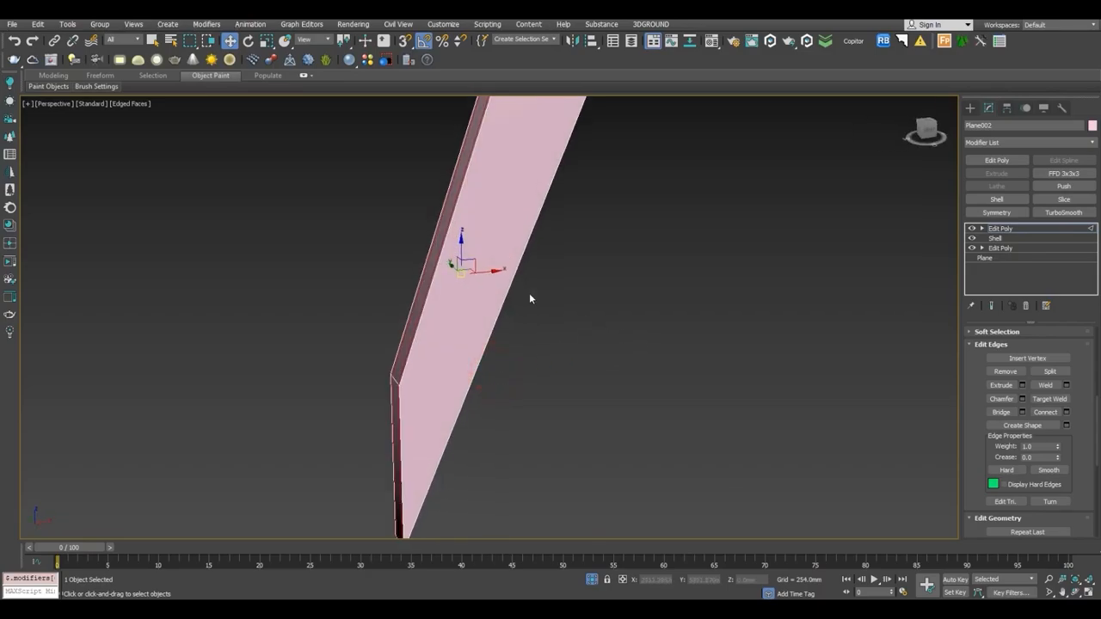
pyautogui.moveTo(722, 225); pyautogui.dragTo(748, 225)
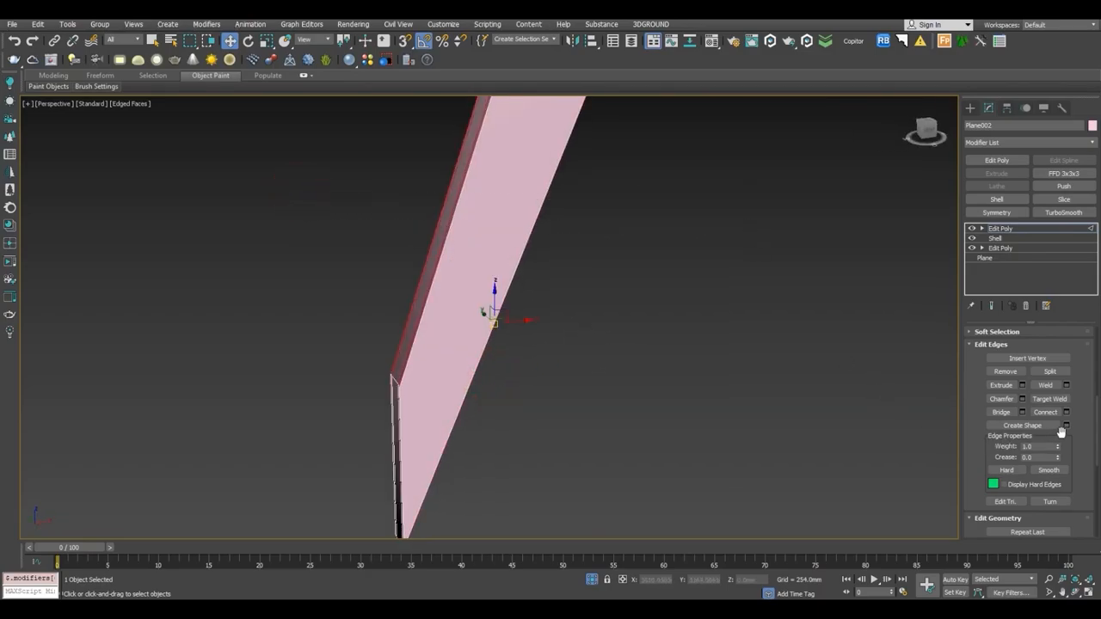
pyautogui.keyDown('alt'); pyautogui.moveTo(560, 344); pyautogui.dragTo(629, 333, button='middle'); pyautogui.keyUp('alt')
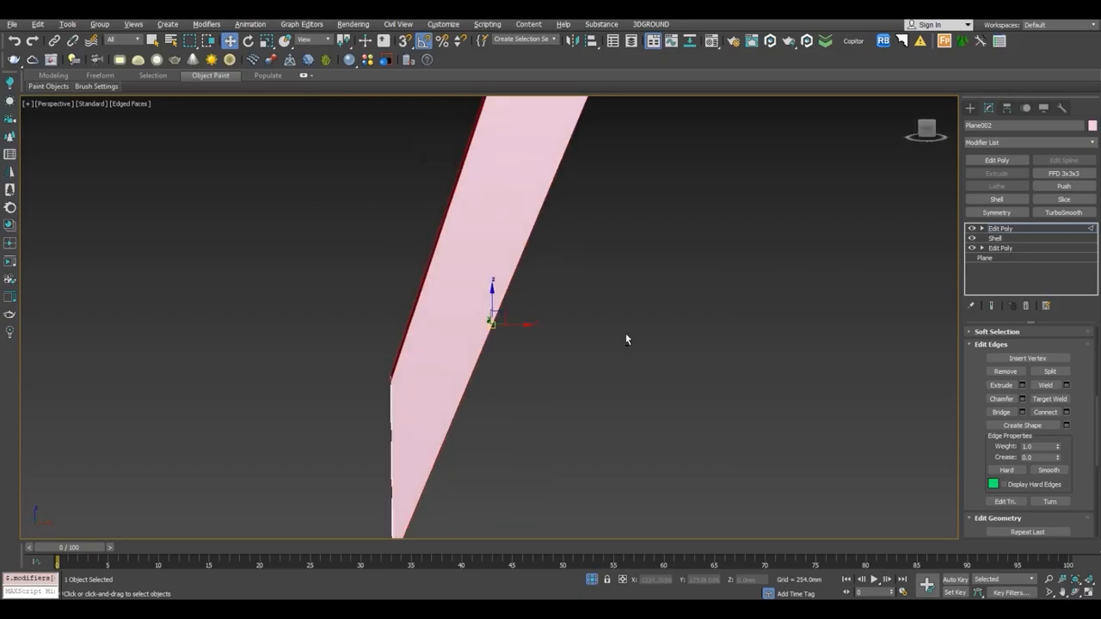
pyautogui.click(1067, 413)
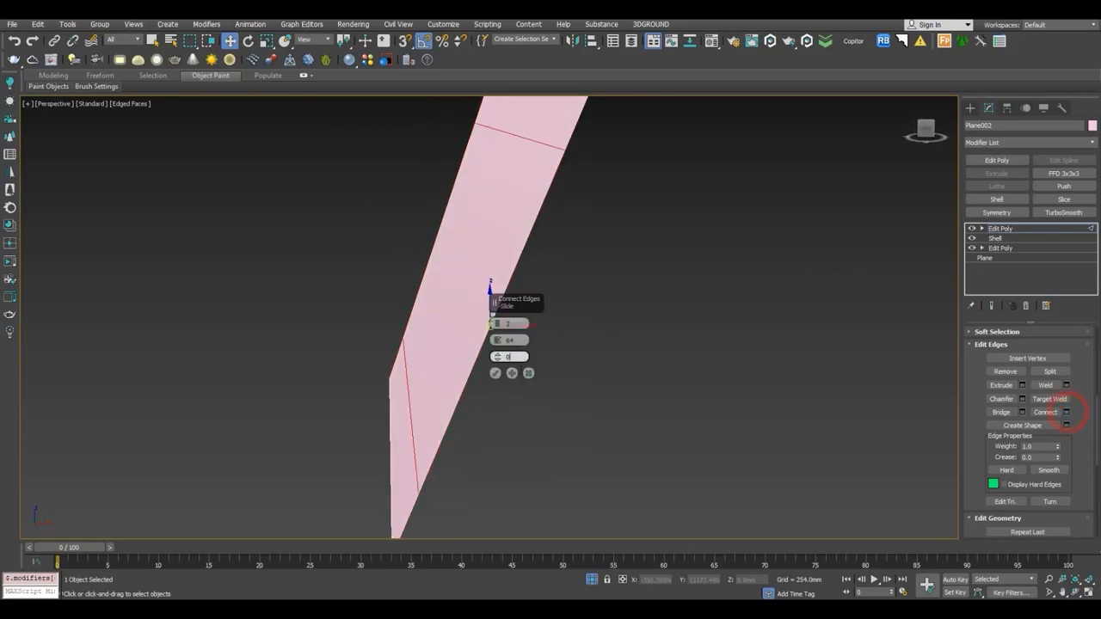
pyautogui.scroll(-3, 536, 405)
pyautogui.moveTo(501, 344); pyautogui.dragTo(499, 307)
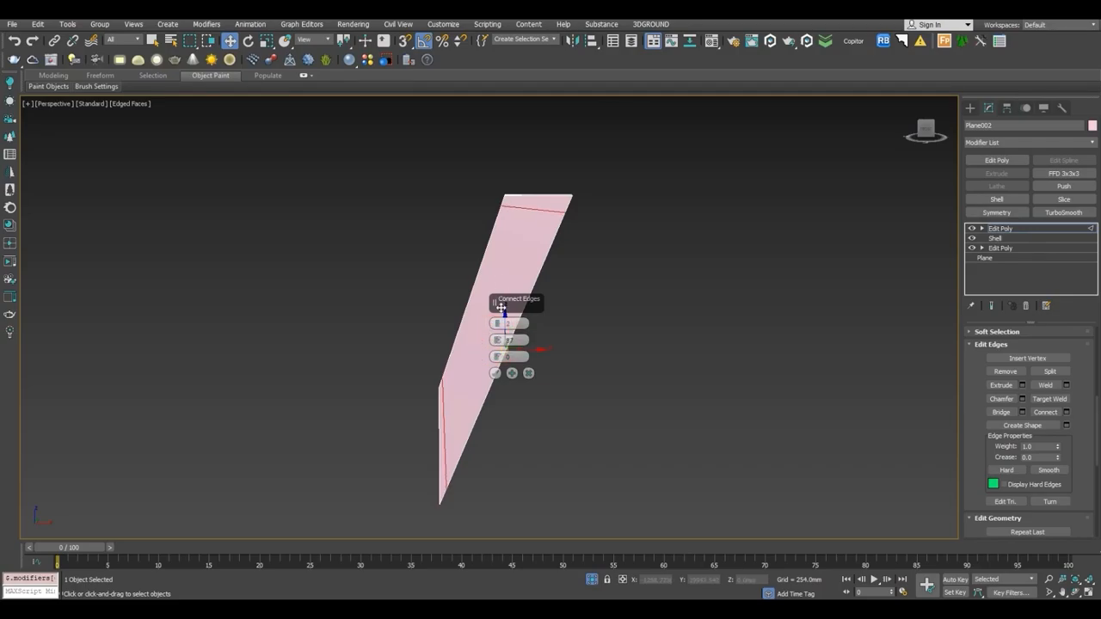
pyautogui.click(495, 373)
# Ring-select the edges across the slat's width and connect them with 2 segments and a pinch of 87.
pyautogui.keyDown('alt'); pyautogui.moveTo(495, 375); pyautogui.dragTo(523, 218, button='middle'); pyautogui.keyUp('alt')
pyautogui.scroll(5, 522, 218)
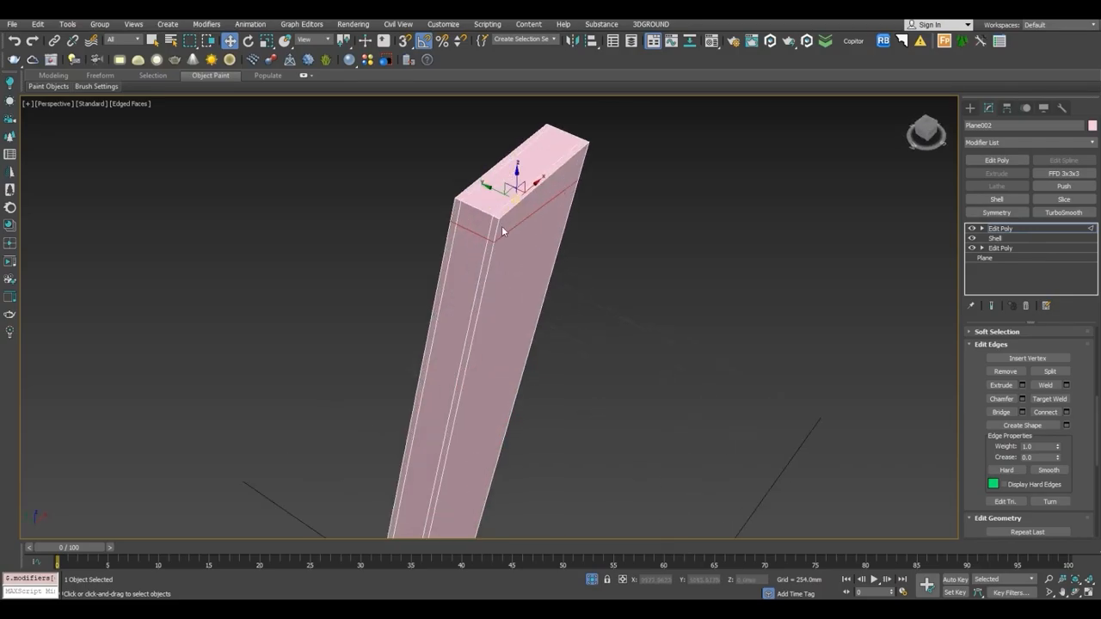
pyautogui.click(514, 199)
pyautogui.scroll(5, 1088, 407)
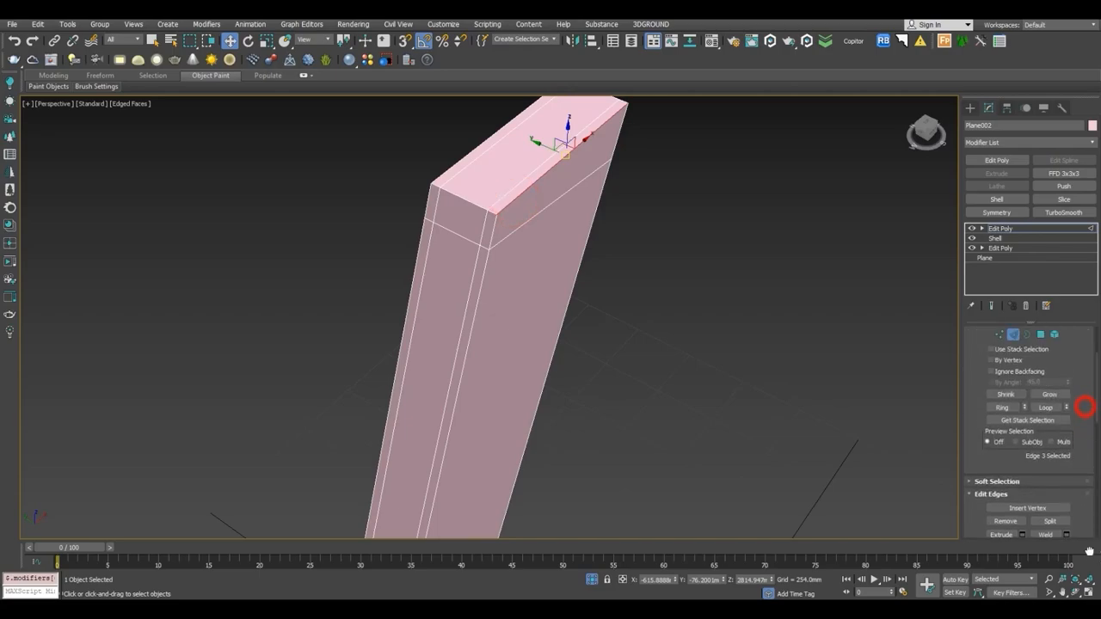
pyautogui.click(1002, 407)
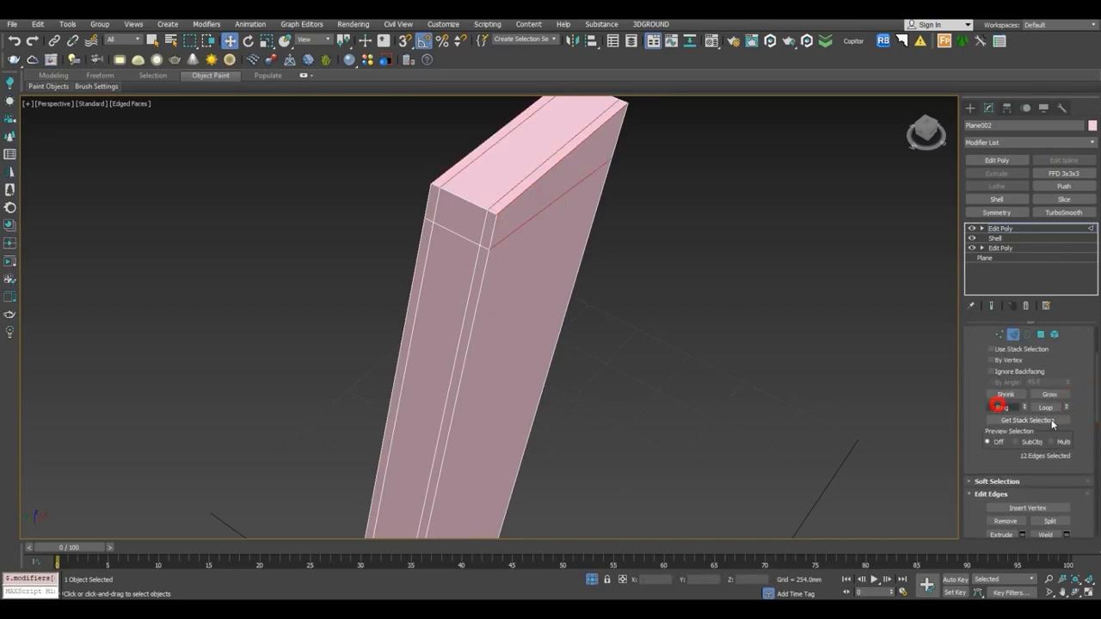
pyautogui.moveTo(1088, 519); pyautogui.dragTo(933, 261)
pyautogui.scroll(-5, 503, 307)
pyautogui.keyDown('alt'); pyautogui.moveTo(503, 308); pyautogui.dragTo(486, 274, button='middle'); pyautogui.keyUp('alt')
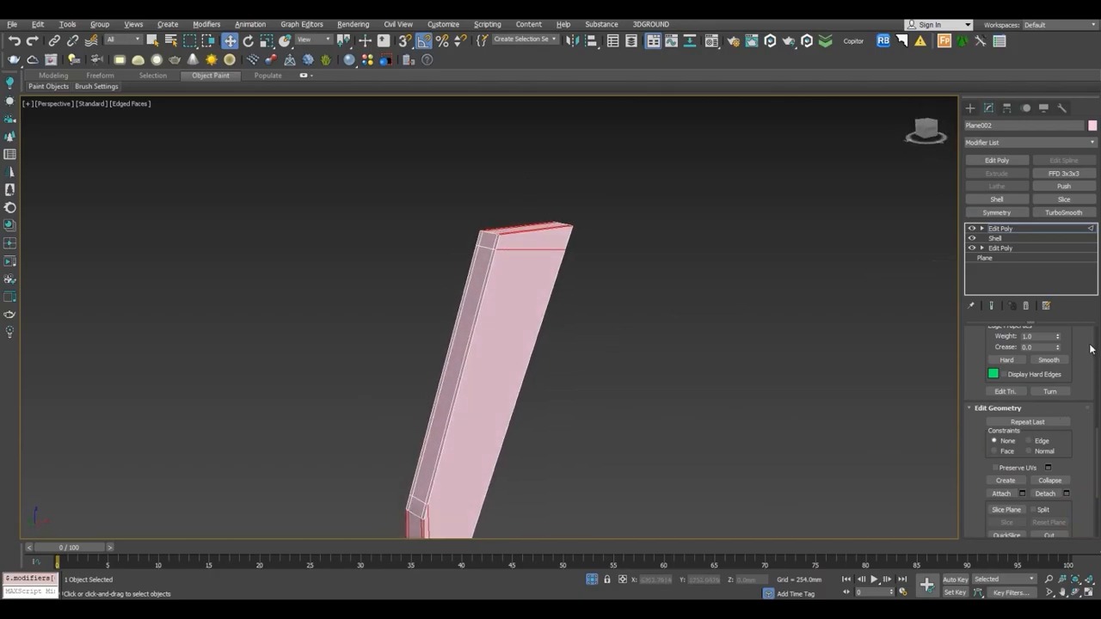
pyautogui.moveTo(1090, 349); pyautogui.dragTo(1086, 344)
pyautogui.click(1066, 359)
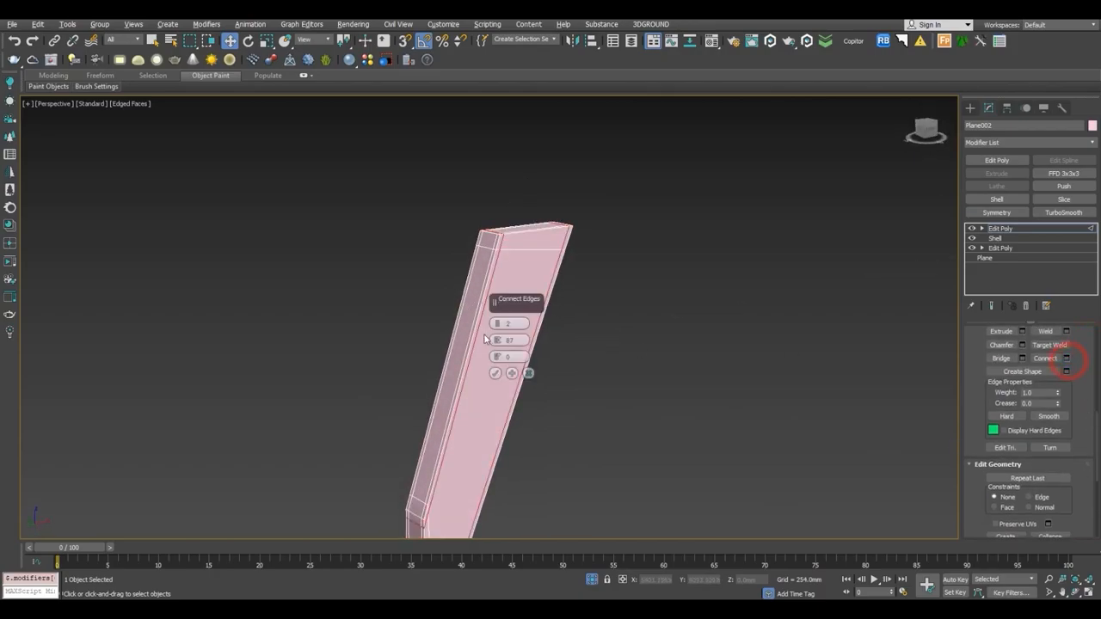
pyautogui.click(495, 373)
# End the slat's isolation to show the rest of the model, and leave sub-object editing.
pyautogui.scroll(-3, 498, 373)
pyautogui.keyDown('alt'); pyautogui.moveTo(498, 373); pyautogui.dragTo(608, 569, button='middle'); pyautogui.keyUp('alt')
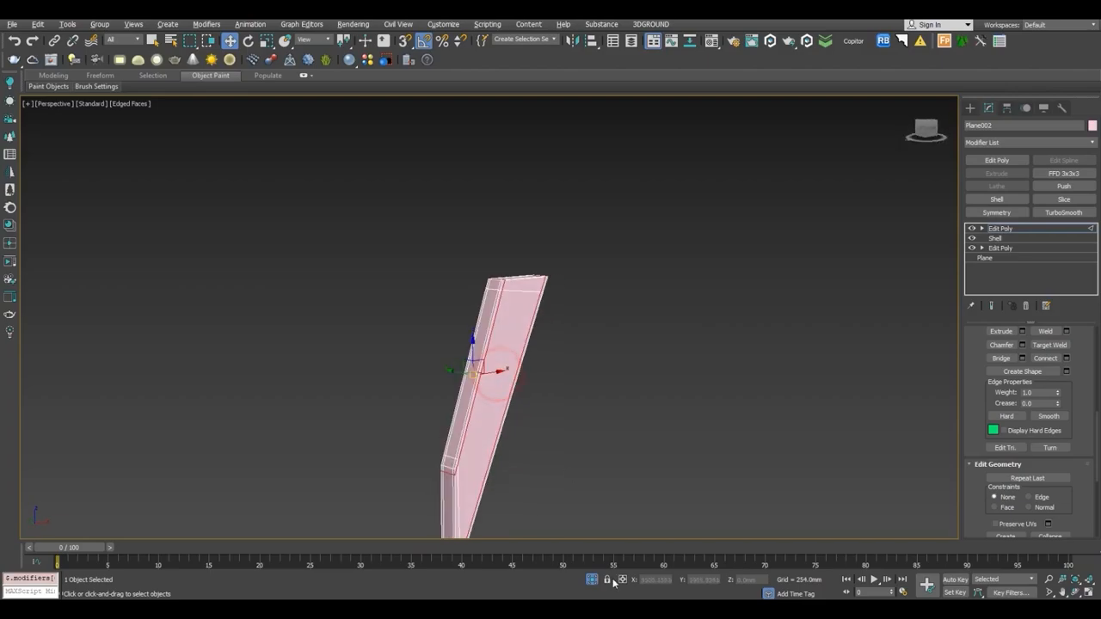
pyautogui.click(593, 581)
pyautogui.press('1')
pyautogui.press('1')
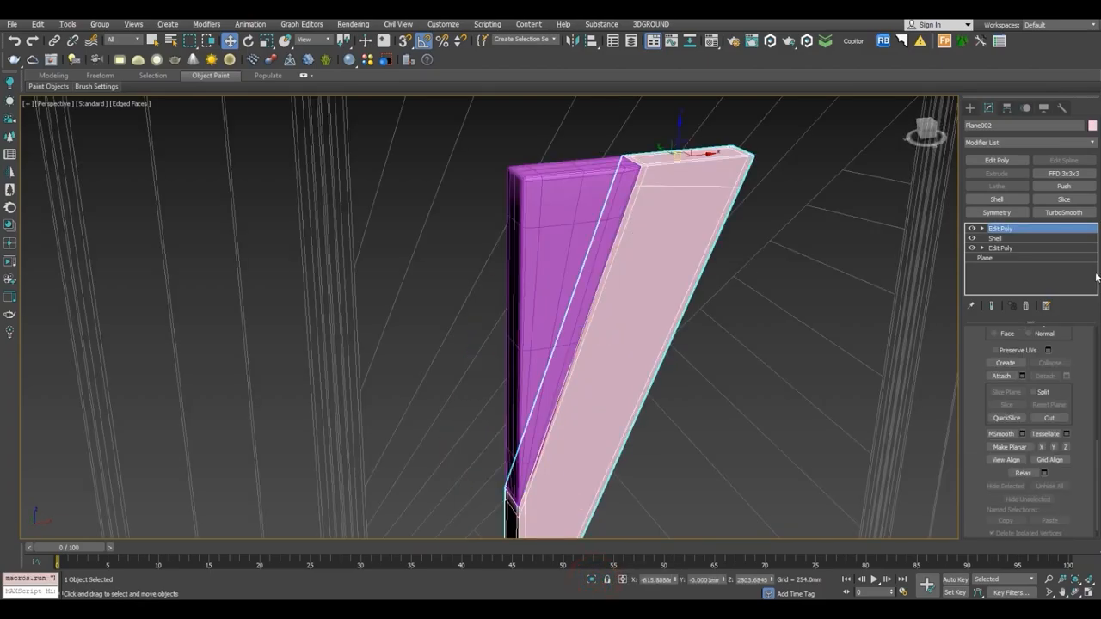
# Try TurboSmooth on the second slat, compare its rounded edges with the first slat's in shaded view, and remove the modifier.
pyautogui.click(1065, 212)
pyautogui.press('F4')
pyautogui.moveTo(776, 261)
pyautogui.keyDown('alt'); pyautogui.mouseDown(button='middle')
pyautogui.moveTo(749, 229)
pyautogui.moveTo(763, 229)
pyautogui.mouseUp(button='middle'); pyautogui.keyUp('alt')
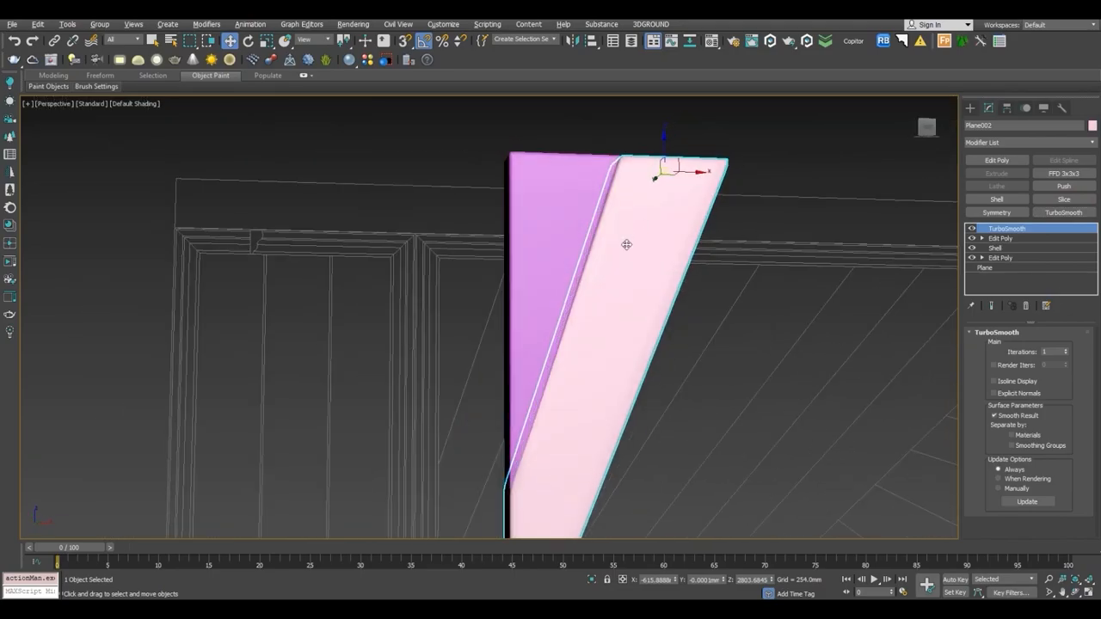
pyautogui.keyDown('alt'); pyautogui.moveTo(628, 278); pyautogui.dragTo(628, 322, button='middle'); pyautogui.keyUp('alt')
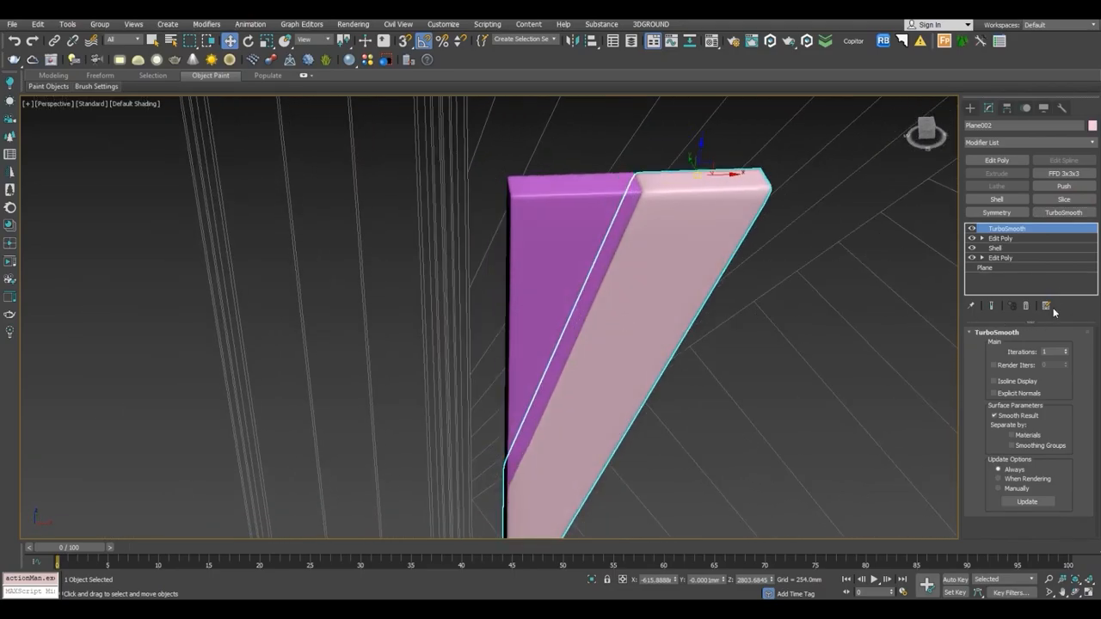
pyautogui.click(1026, 306)
# Move the support loop near the slat's front face about 9.5 mm inward along Y, and add TurboSmooth.
pyautogui.moveTo(705, 246)
pyautogui.keyDown('alt'); pyautogui.mouseDown(button='middle')
pyautogui.moveTo(664, 238)
pyautogui.moveTo(679, 212)
pyautogui.mouseUp(button='middle'); pyautogui.keyUp('alt')
pyautogui.press('F3')
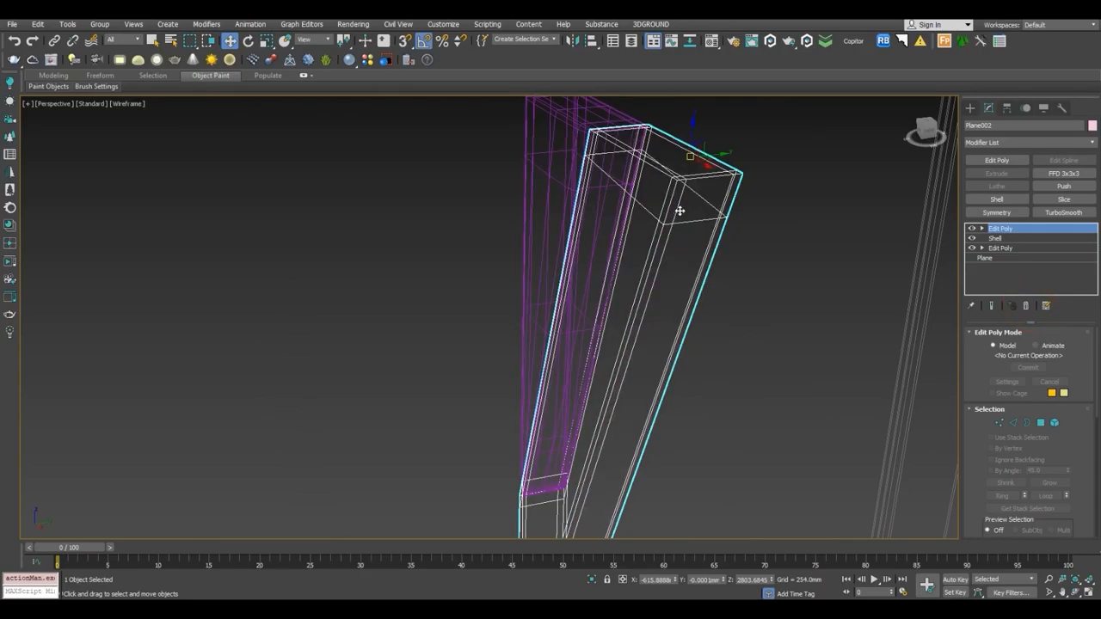
pyautogui.press('F4')
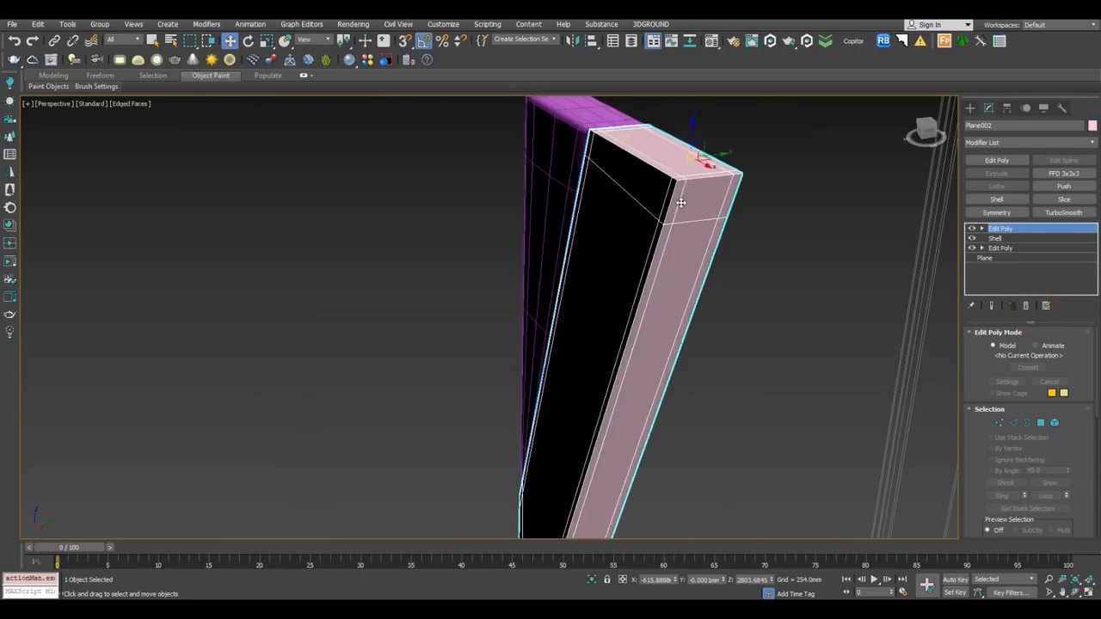
pyautogui.click(1016, 423)
pyautogui.doubleClick(679, 206)
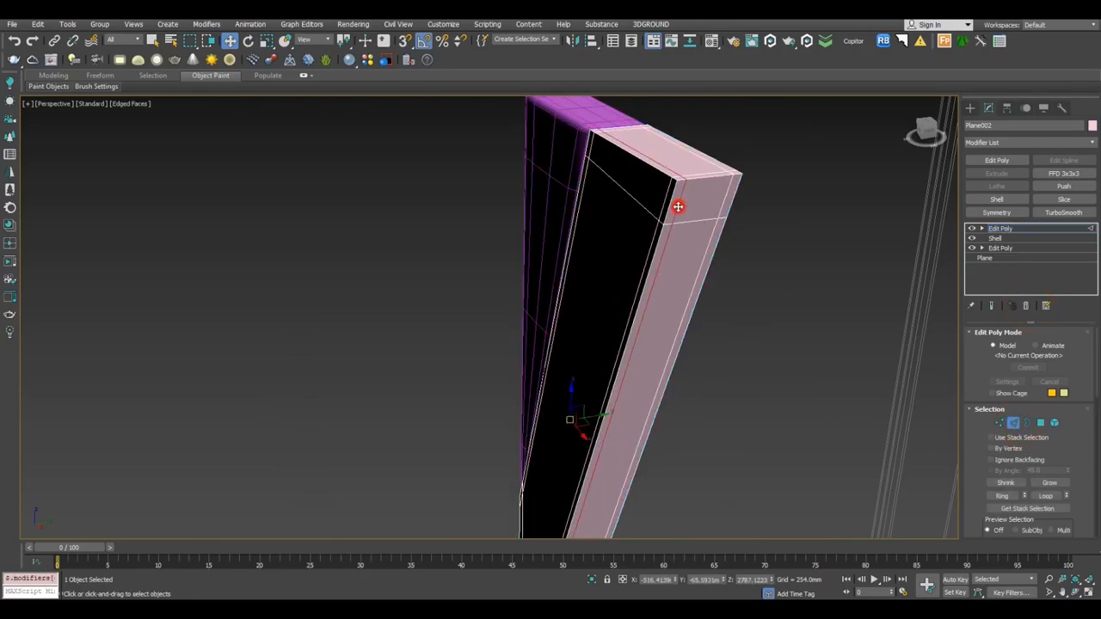
pyautogui.moveTo(628, 418); pyautogui.dragTo(597, 418)
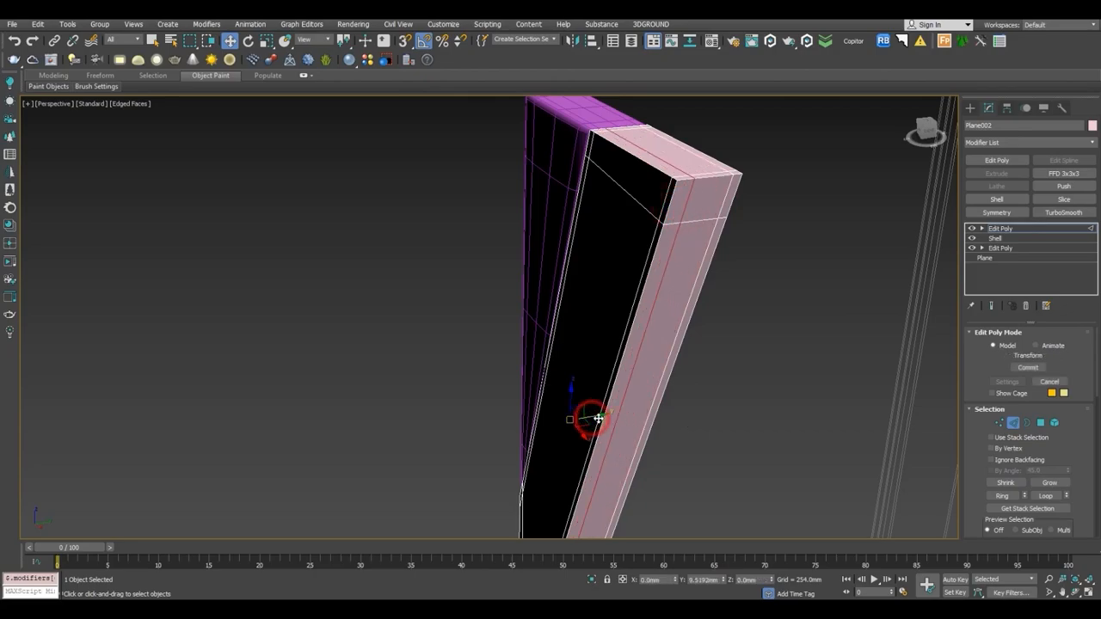
pyautogui.click(1064, 212)
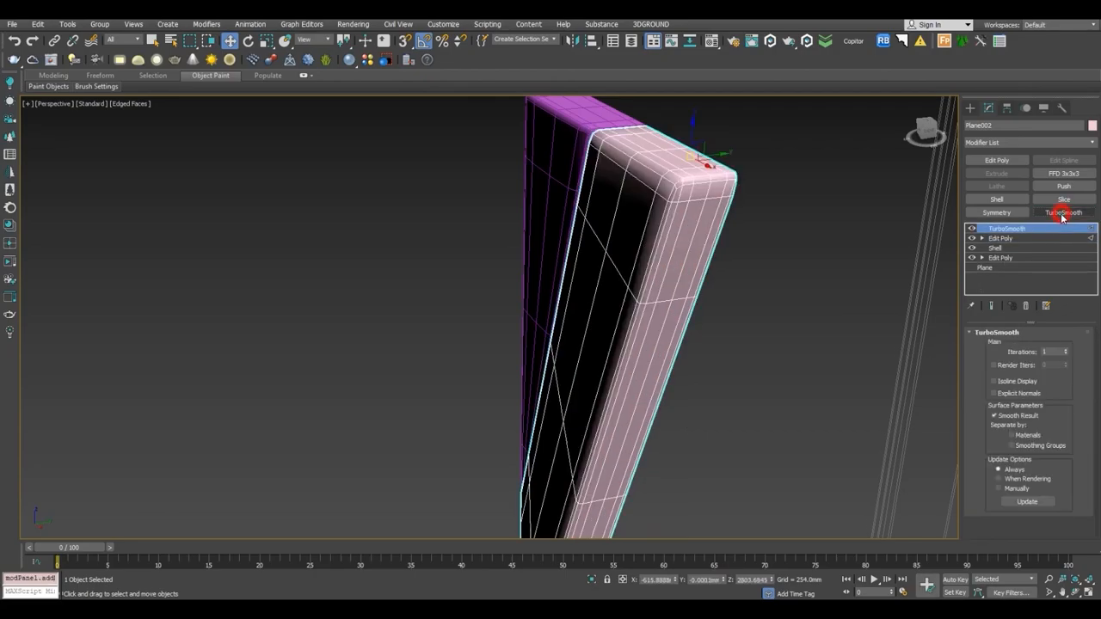
# Nudge the slat about 8.8 mm along negative Y, and move its front support loop back toward the front face with the end result shown.
pyautogui.moveTo(722, 156); pyautogui.dragTo(713, 153)
pyautogui.click(983, 240)
pyautogui.click(1003, 258)
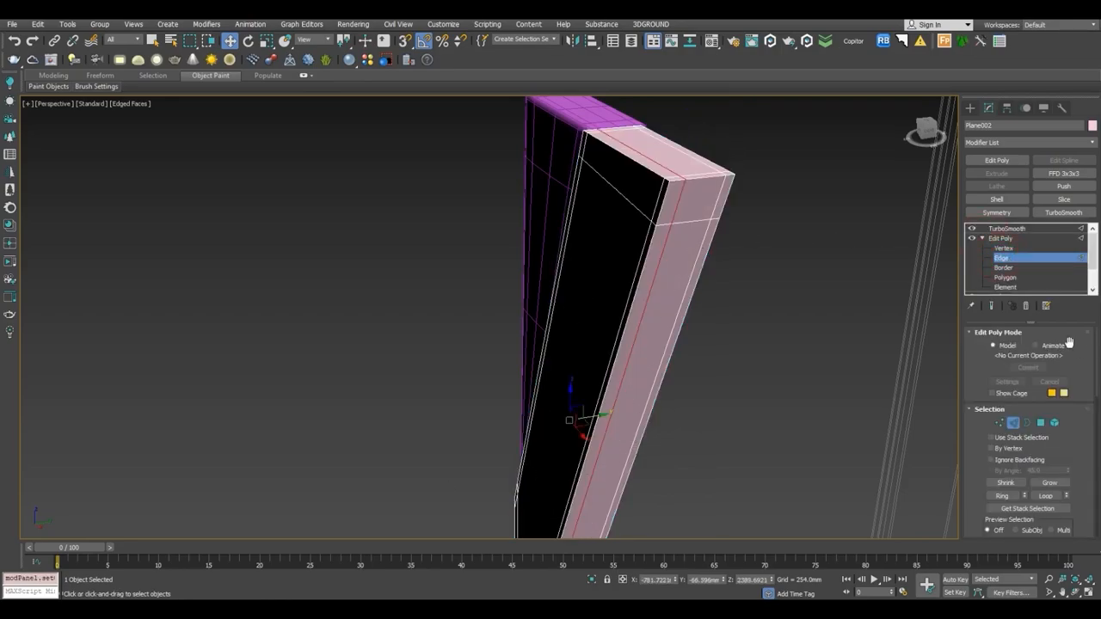
pyautogui.click(993, 307)
pyautogui.moveTo(593, 419)
pyautogui.mouseDown()
pyautogui.moveTo(545, 422)
pyautogui.moveTo(623, 402)
pyautogui.moveTo(606, 404)
pyautogui.mouseUp()
pyautogui.moveTo(594, 404); pyautogui.dragTo(591, 407)
pyautogui.keyDown('alt'); pyautogui.moveTo(591, 406); pyautogui.dragTo(720, 374, button='middle'); pyautogui.keyUp('alt')
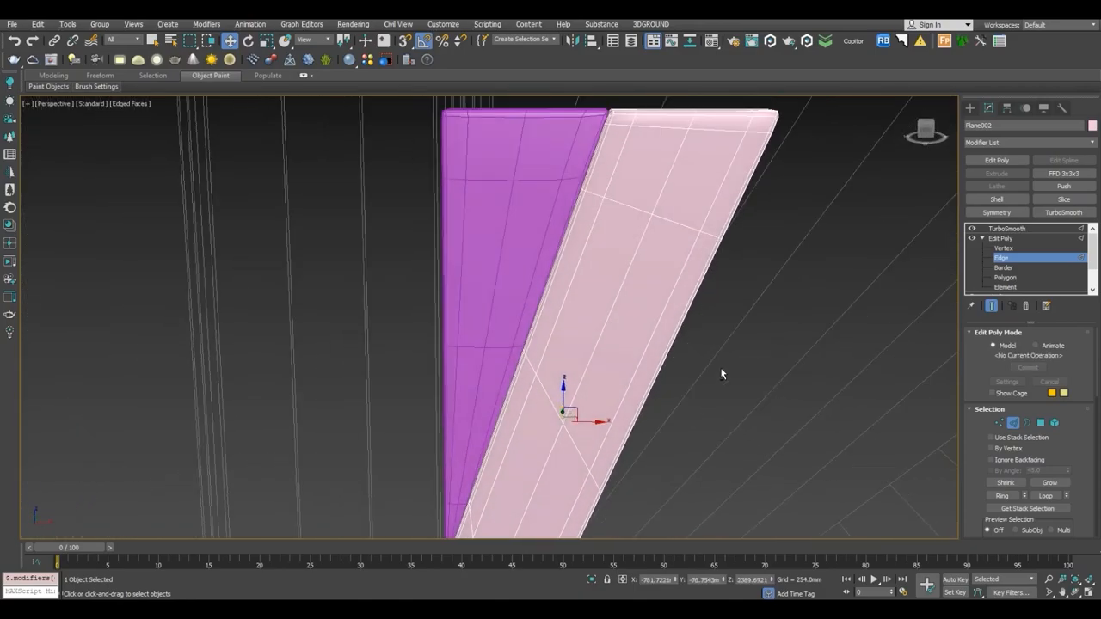
# Leave edge editing and turn off the TurboSmooth result on the second slat.
pyautogui.click(998, 237)
pyautogui.click(1009, 229)
pyautogui.click(972, 228)
pyautogui.keyDown('alt'); pyautogui.moveTo(882, 206); pyautogui.dragTo(758, 238, button='middle'); pyautogui.keyUp('alt')
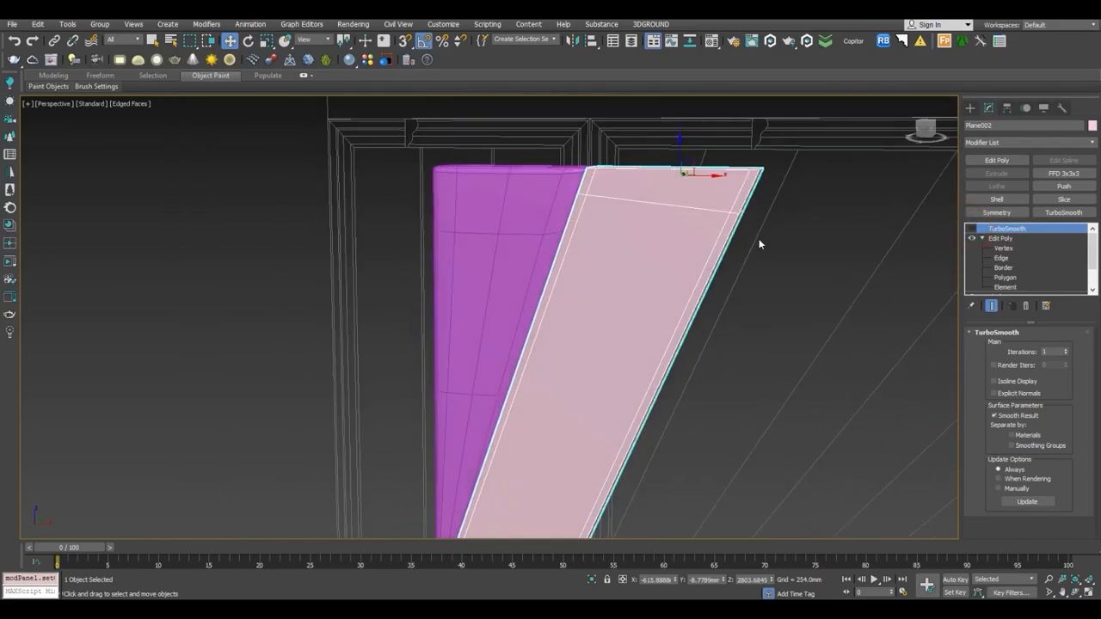
# In the front view, slide both ends of the slat's upper support loop toward the top edge using the Edge constraint.
pyautogui.press('f')
pyautogui.scroll(-2, 725, 226)
pyautogui.scroll(3, 620, 176)
pyautogui.scroll(3, 619, 176)
pyautogui.moveTo(608, 227); pyautogui.dragTo(720, 393, button='middle')
pyautogui.click(1023, 248)
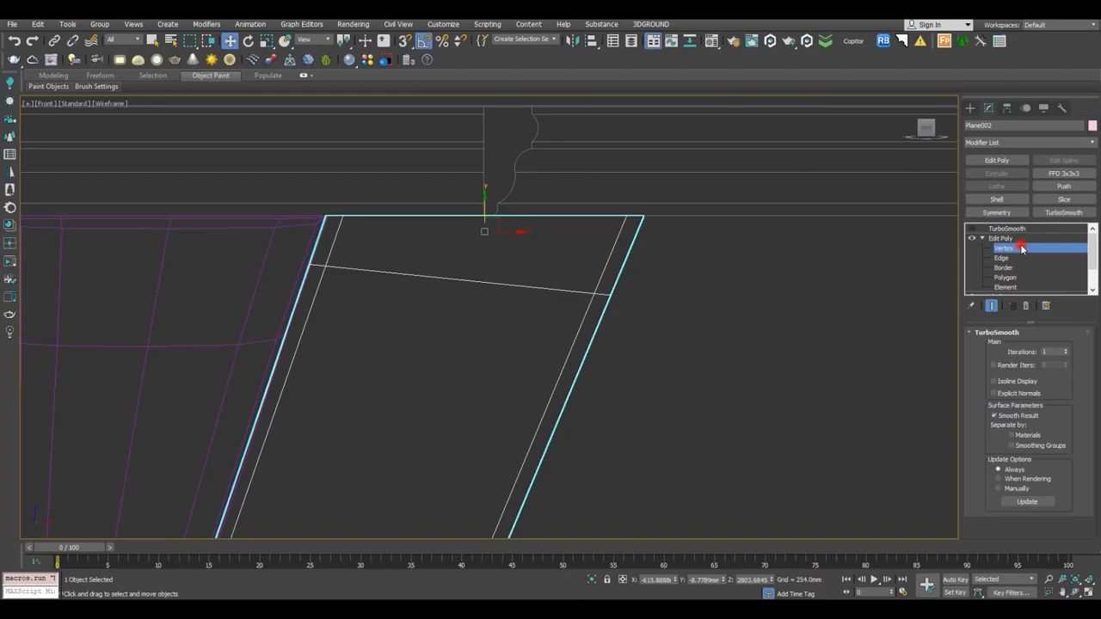
pyautogui.moveTo(536, 264); pyautogui.dragTo(714, 380)
pyautogui.scroll(-5, 1075, 452)
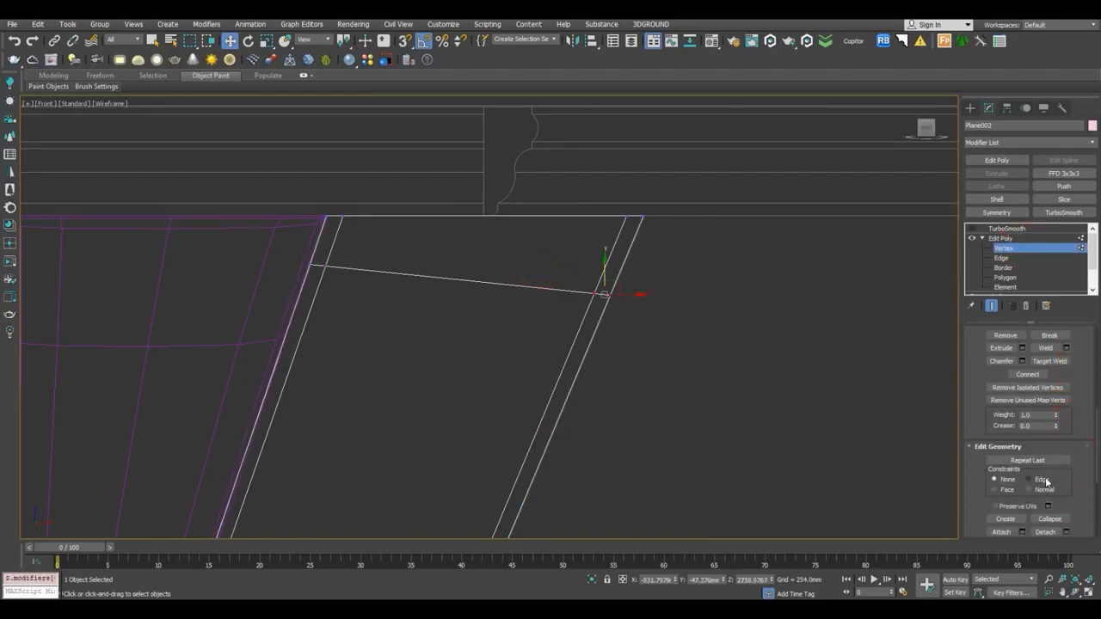
pyautogui.moveTo(605, 268); pyautogui.dragTo(516, 249)
pyautogui.moveTo(304, 271); pyautogui.dragTo(313, 241)
# Slide the lower support loop's bottom vertices along the slanted edge to straighten the loop, and reset the constraint to None.
pyautogui.scroll(-3, 336, 254)
pyautogui.moveTo(341, 263); pyautogui.dragTo(494, 160, button='middle')
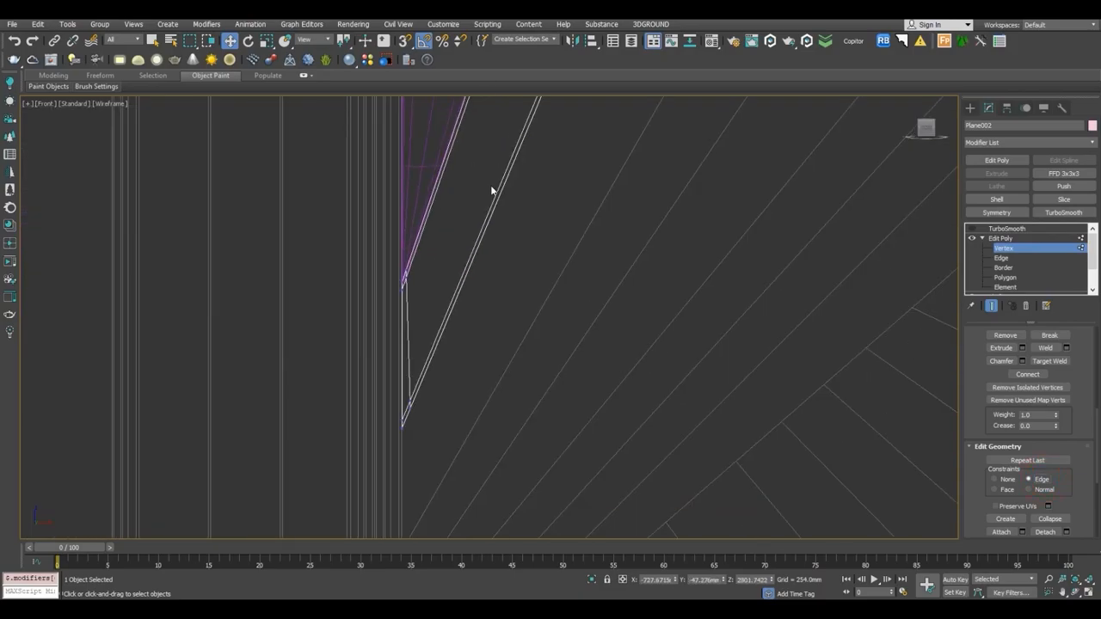
pyautogui.scroll(4, 415, 439)
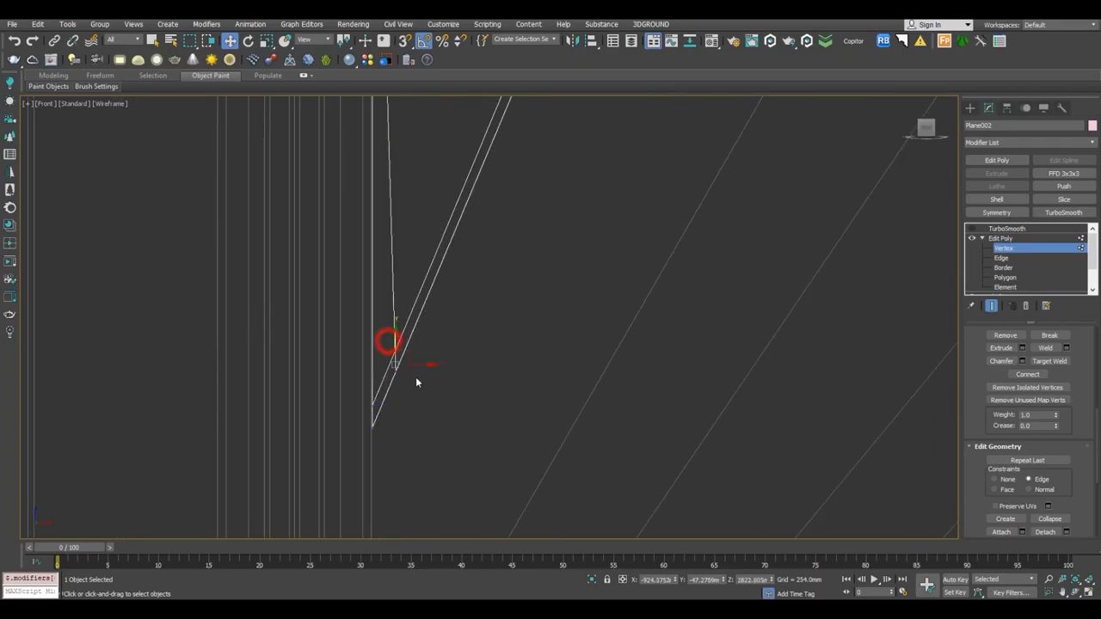
pyautogui.moveTo(419, 365); pyautogui.dragTo(411, 367)
pyautogui.press('1')
pyautogui.scroll(-3, 431, 257)
pyautogui.moveTo(1084, 352); pyautogui.dragTo(1082, 404)
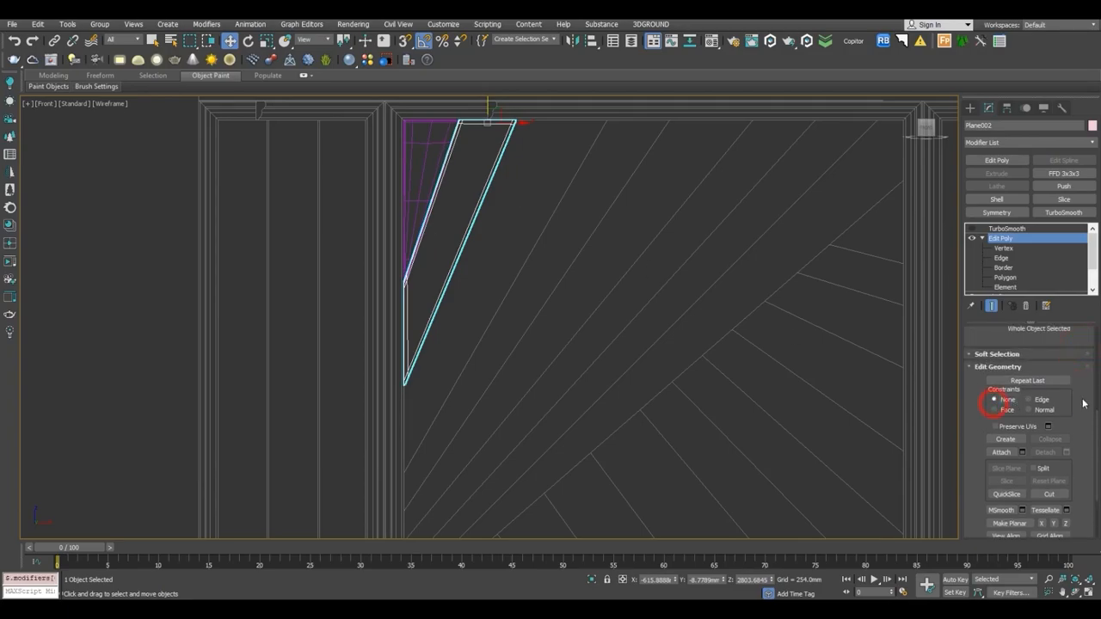
# Select the edge ring across the second slat's width and connect it with one lengthwise loop, using 1 segment with pinch and slide 0.
pyautogui.scroll(3, 1083, 400)
pyautogui.click(1013, 379)
pyautogui.click(459, 128)
pyautogui.press('p')
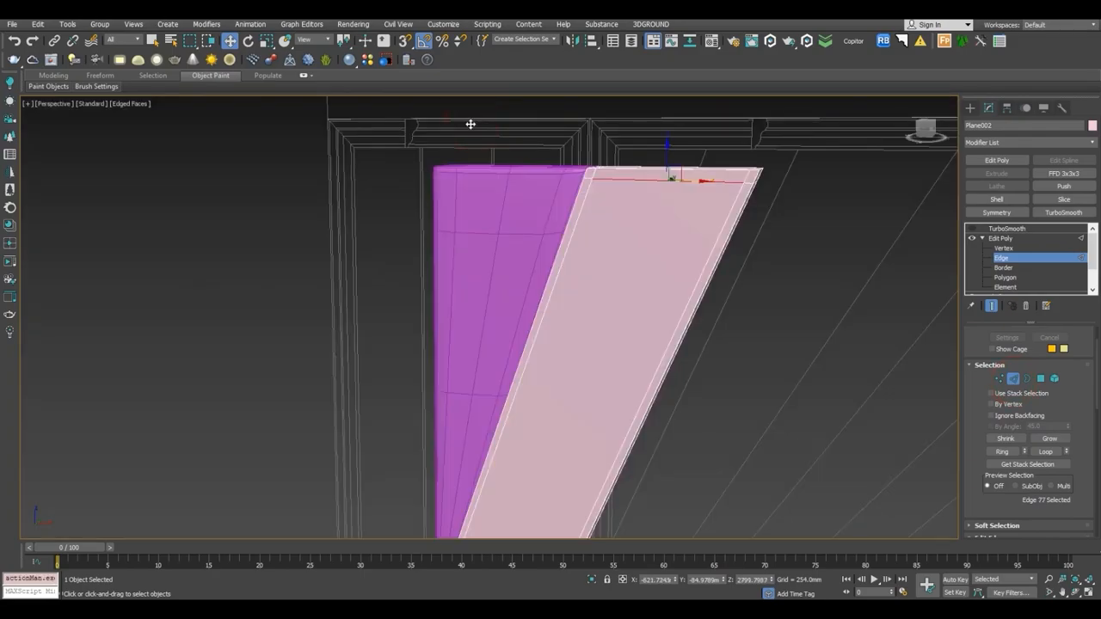
pyautogui.keyDown('alt'); pyautogui.moveTo(470, 125); pyautogui.dragTo(495, 315, button='middle'); pyautogui.keyUp('alt')
pyautogui.doubleClick(494, 327)
pyautogui.scroll(-2, 538, 344)
pyautogui.scroll(-3, 538, 344)
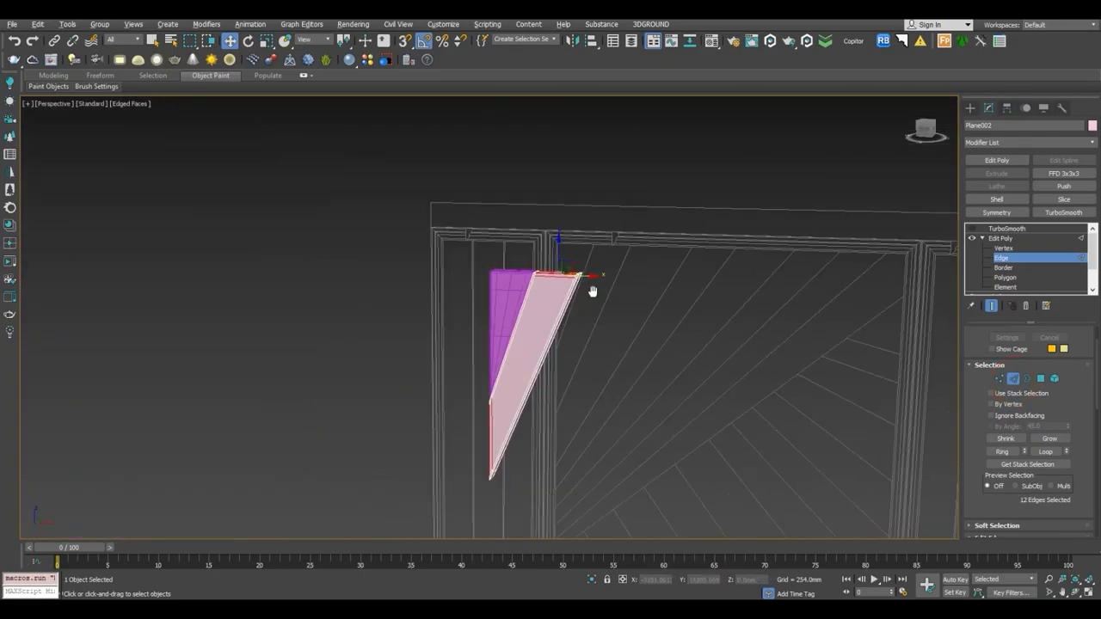
pyautogui.keyDown('alt'); pyautogui.moveTo(582, 305); pyautogui.dragTo(571, 365, button='middle'); pyautogui.keyUp('alt')
pyautogui.scroll(2, 528, 362)
pyautogui.keyDown('alt'); pyautogui.moveTo(473, 363); pyautogui.dragTo(494, 363, button='middle'); pyautogui.keyUp('alt')
pyautogui.scroll(-3, 1084, 462)
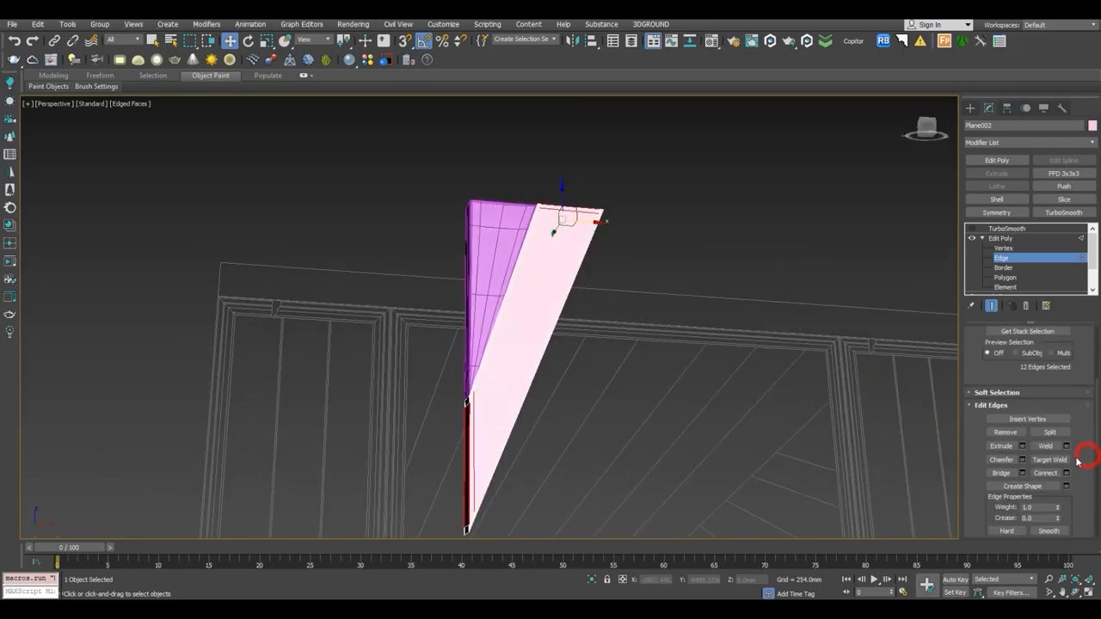
pyautogui.click(1067, 472)
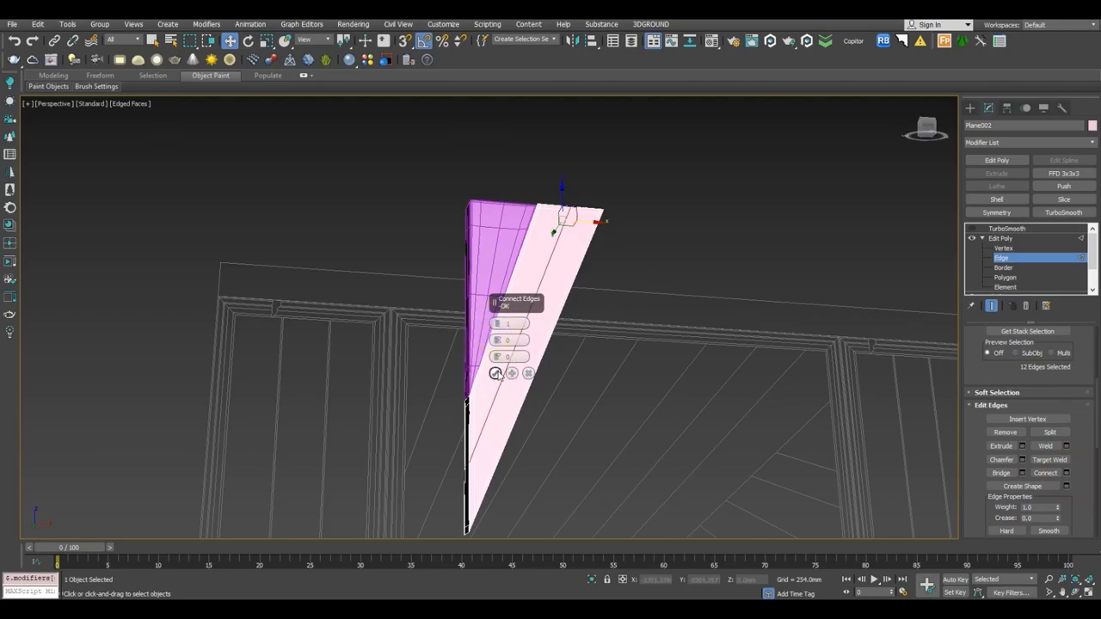
pyautogui.click(496, 373)
# Connect the second slat's long edges with one crosswise loop, and pull the centre vertex of its front face slightly outward.
pyautogui.moveTo(386, 298); pyautogui.dragTo(783, 310)
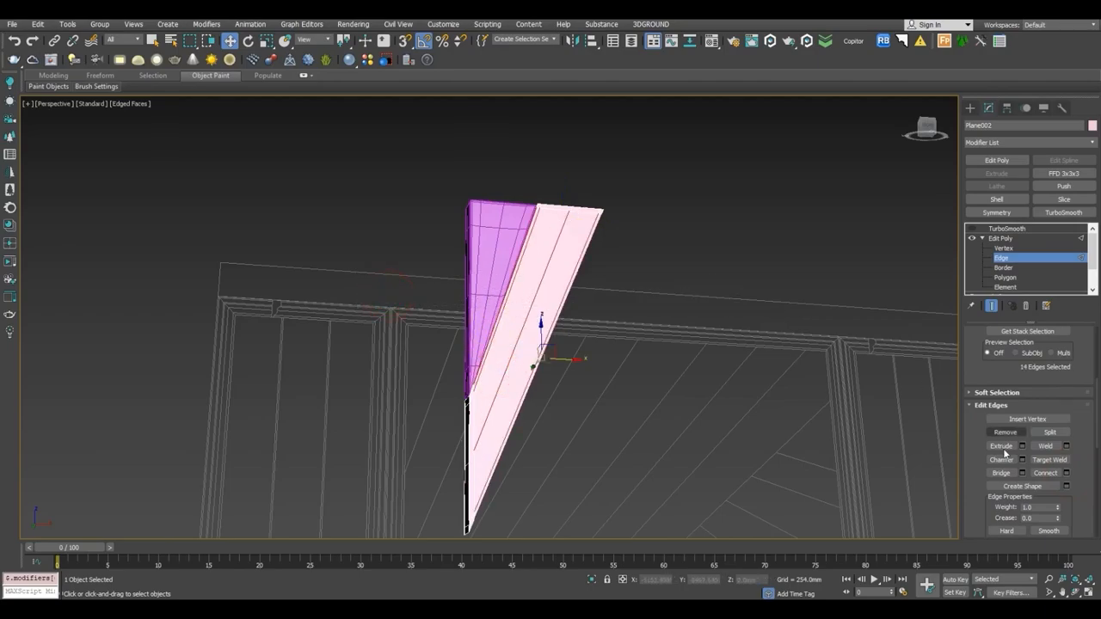
pyautogui.click(1047, 473)
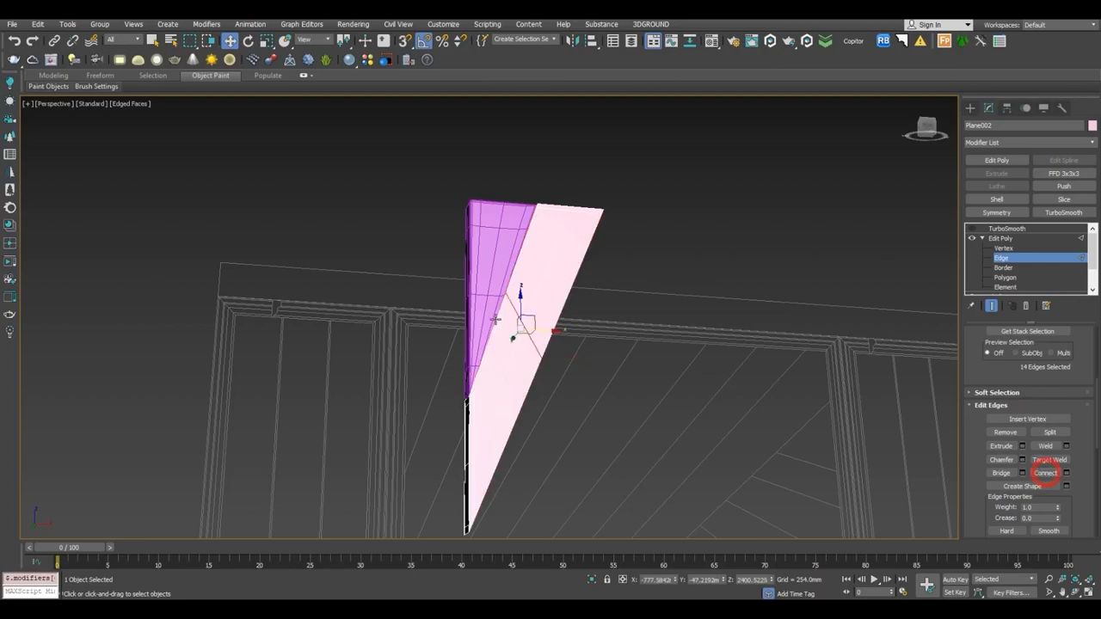
pyautogui.keyDown('alt'); pyautogui.moveTo(514, 344); pyautogui.dragTo(486, 387, button='middle'); pyautogui.keyUp('alt')
pyautogui.scroll(2, 498, 348)
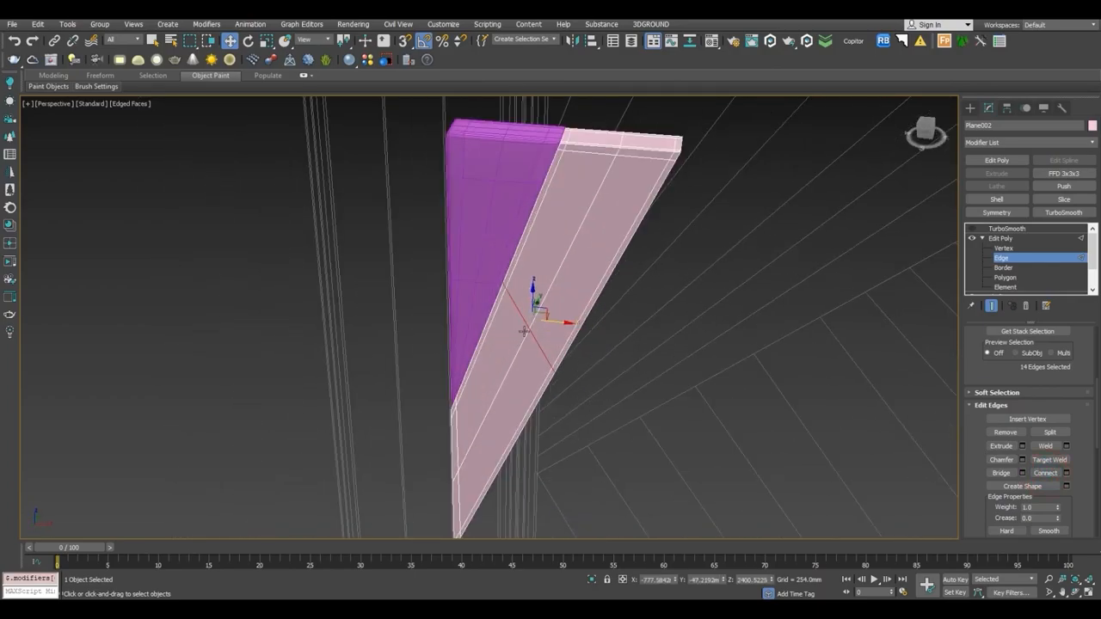
pyautogui.scroll(2, 524, 332)
pyautogui.scroll(5, 983, 370)
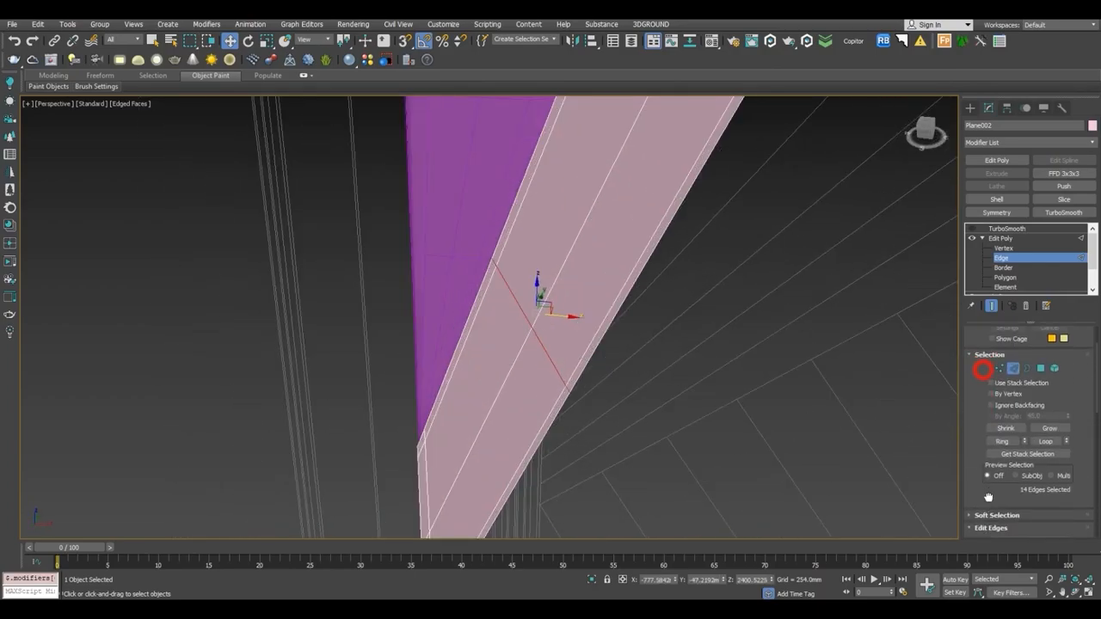
pyautogui.click(1000, 372)
pyautogui.click(522, 384)
pyautogui.click(530, 327)
pyautogui.keyDown('alt'); pyautogui.moveTo(531, 327); pyautogui.dragTo(551, 345, button='middle'); pyautogui.keyUp('alt')
pyautogui.moveTo(505, 305); pyautogui.dragTo(640, 354)
# Leave vertex editing, restore the second slat's TurboSmooth result, and view its corners shaded without edges.
pyautogui.click(1000, 238)
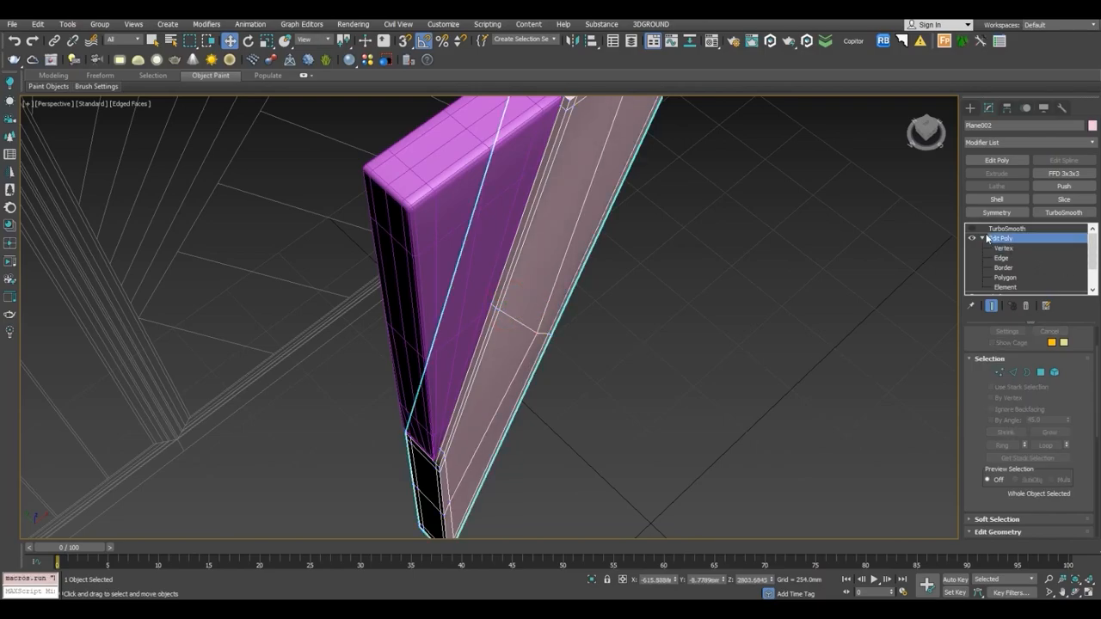
pyautogui.click(669, 313)
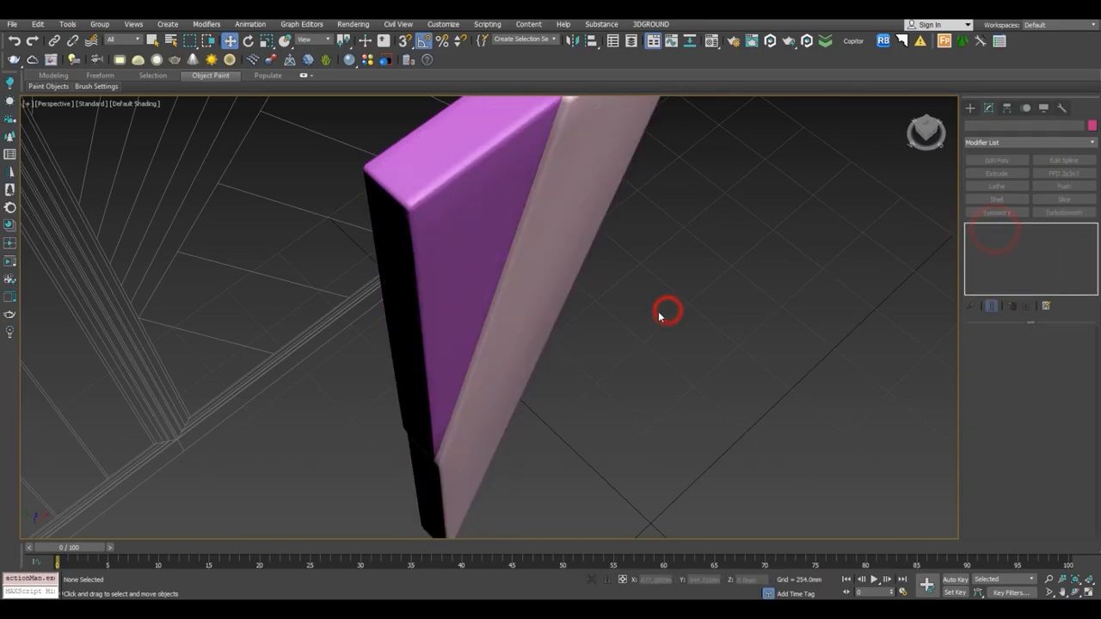
pyautogui.press('F4')
pyautogui.scroll(8, 617, 309)
pyautogui.click(592, 288)
pyautogui.moveTo(530, 227)
pyautogui.keyDown('alt'); pyautogui.mouseDown(button='middle')
pyautogui.moveTo(600, 258)
pyautogui.moveTo(560, 215)
pyautogui.moveTo(604, 162)
pyautogui.moveTo(568, 187)
pyautogui.moveTo(496, 290)
pyautogui.mouseUp(button='middle'); pyautogui.keyUp('alt')
pyautogui.keyDown('alt'); pyautogui.moveTo(654, 254); pyautogui.dragTo(538, 257, button='middle'); pyautogui.keyUp('alt')
# Select the first slat, turn off its TurboSmooth, and go to its upper Edit Poly with edges displayed.
pyautogui.click(538, 257)
pyautogui.keyDown('alt'); pyautogui.moveTo(556, 297); pyautogui.dragTo(602, 258, button='middle'); pyautogui.keyUp('alt')
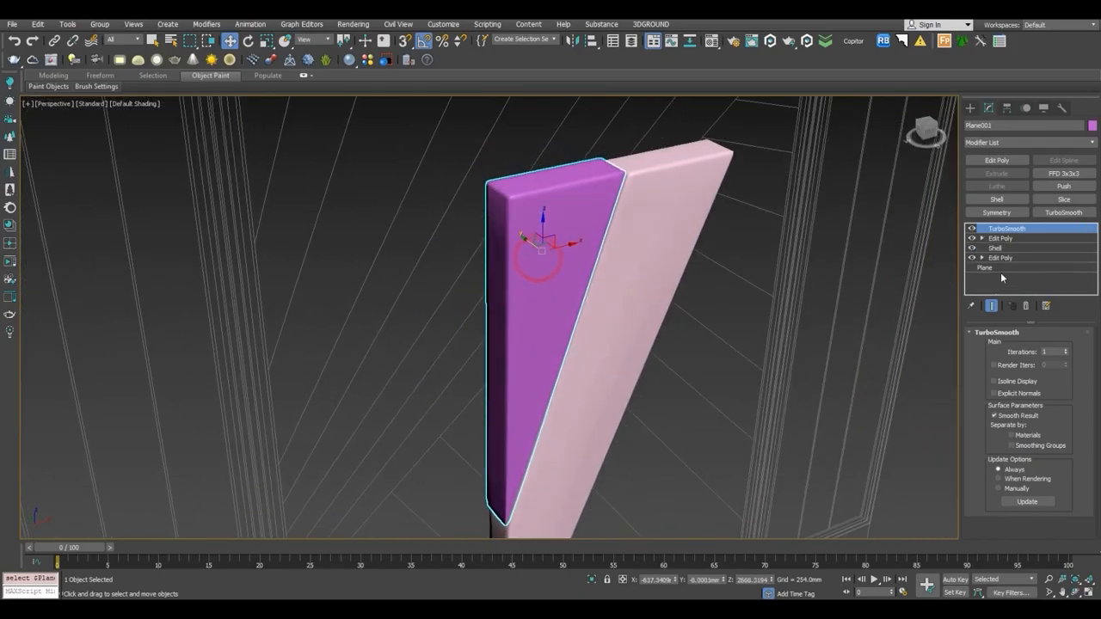
pyautogui.click(973, 229)
pyautogui.click(994, 239)
pyautogui.scroll(3, 508, 240)
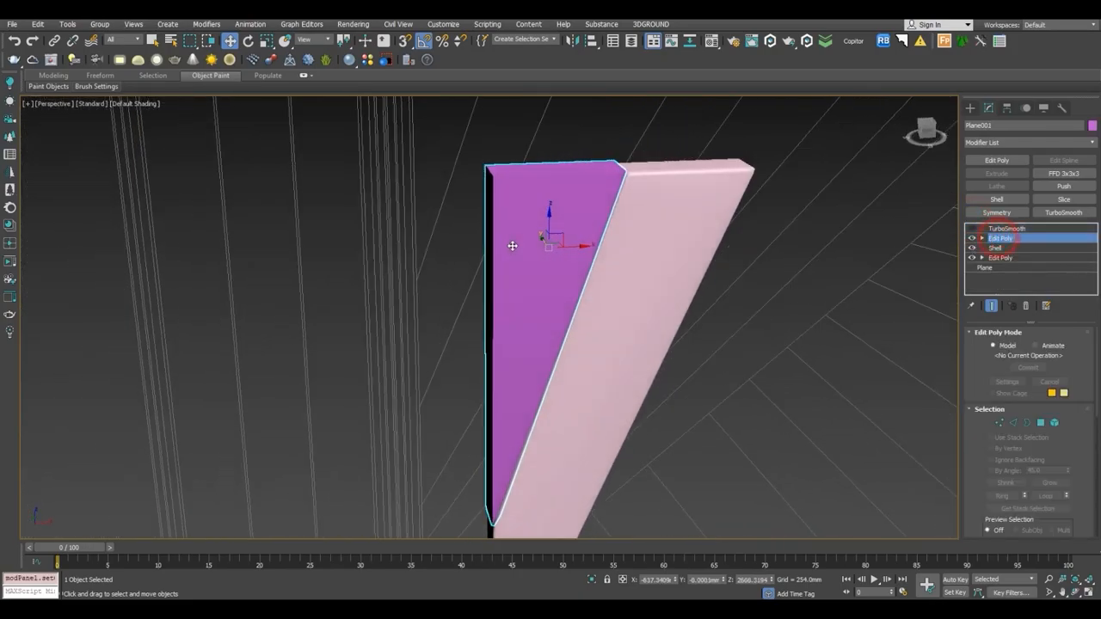
pyautogui.press('F4')
# Connect the first slat's long edges with one crosswise loop, resetting the Connect segments to 1 and pinch to 0.
pyautogui.click(1013, 423)
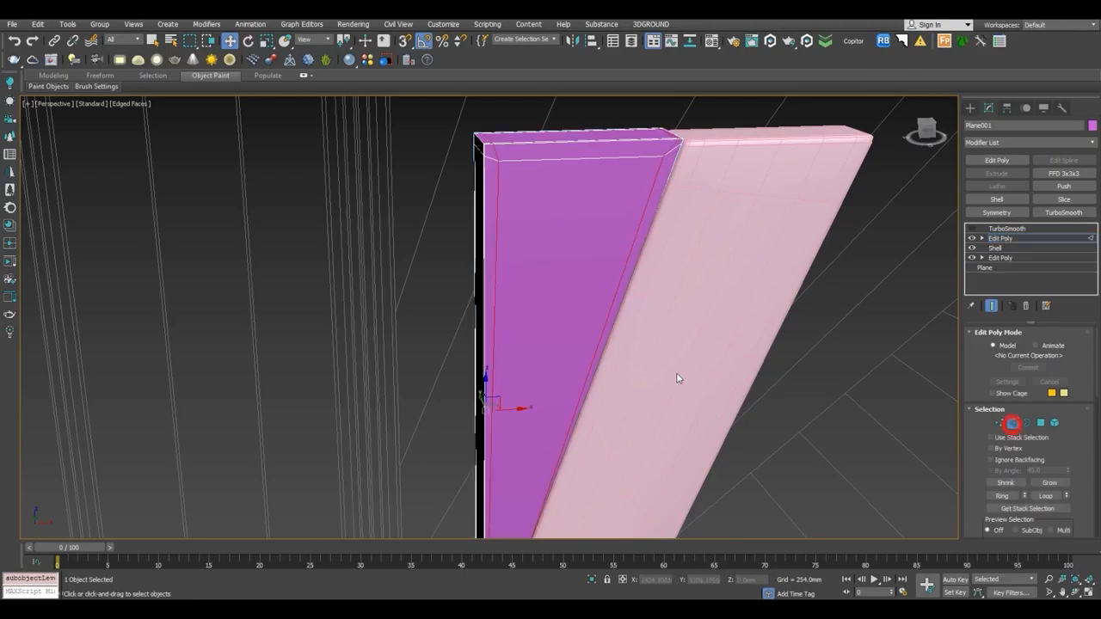
pyautogui.click(277, 310)
pyautogui.moveTo(329, 312); pyautogui.dragTo(863, 309)
pyautogui.scroll(-5, 1082, 465)
pyautogui.click(1045, 512)
pyautogui.scroll(-5, 565, 342)
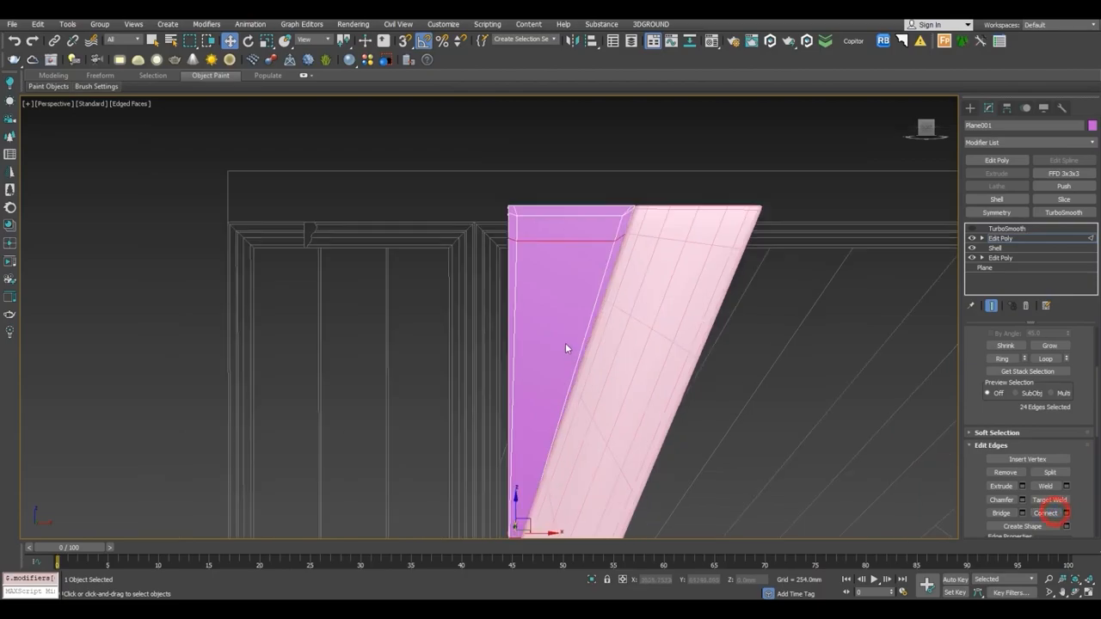
pyautogui.click(1065, 512)
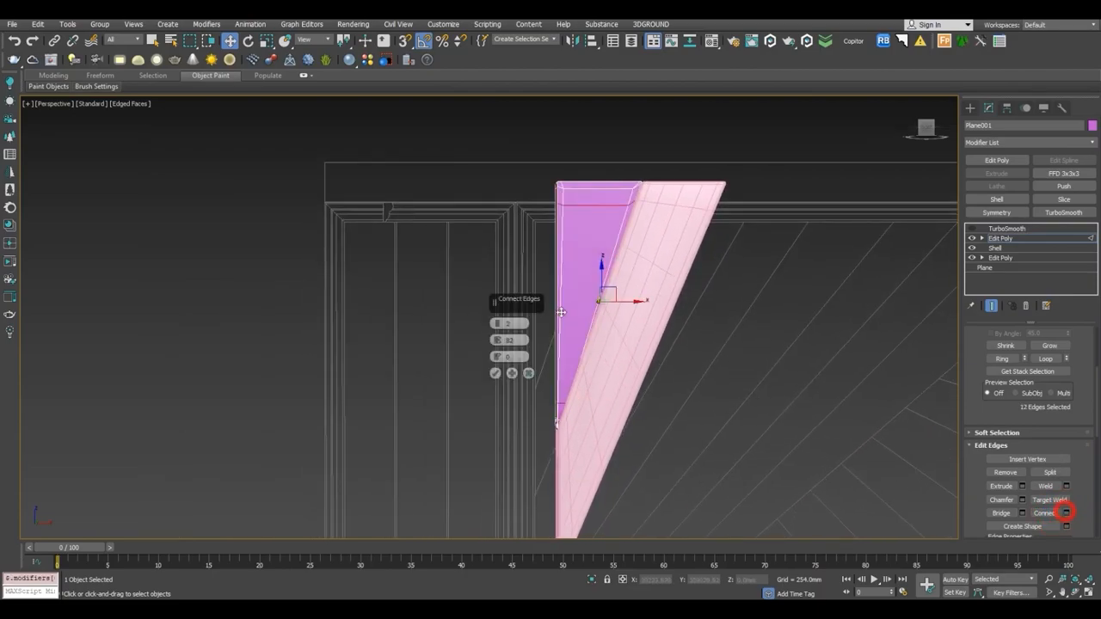
pyautogui.rightClick(496, 324)
pyautogui.rightClick(496, 340)
pyautogui.click(496, 375)
# Ring-select the edges across the first slat's width and connect them with one lengthwise loop, using 1 segment with pinch and slide 0.
pyautogui.scroll(1, 580, 316)
pyautogui.click(601, 164)
pyautogui.click(597, 195)
pyautogui.hotkey('alt', 'r')
pyautogui.scroll(2, 593, 335)
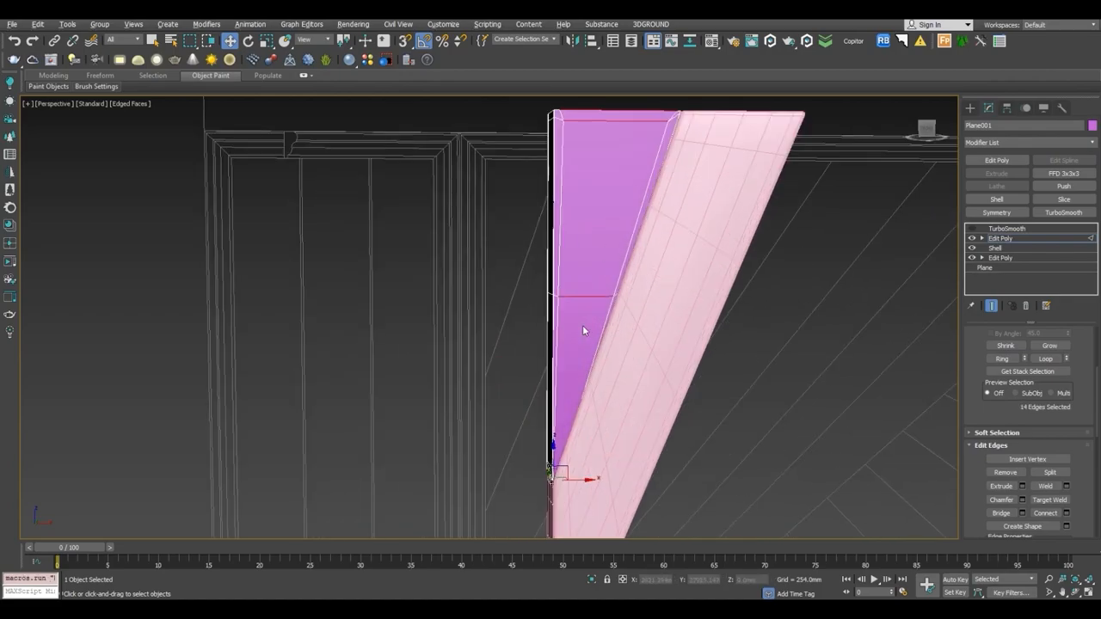
pyautogui.click(1066, 513)
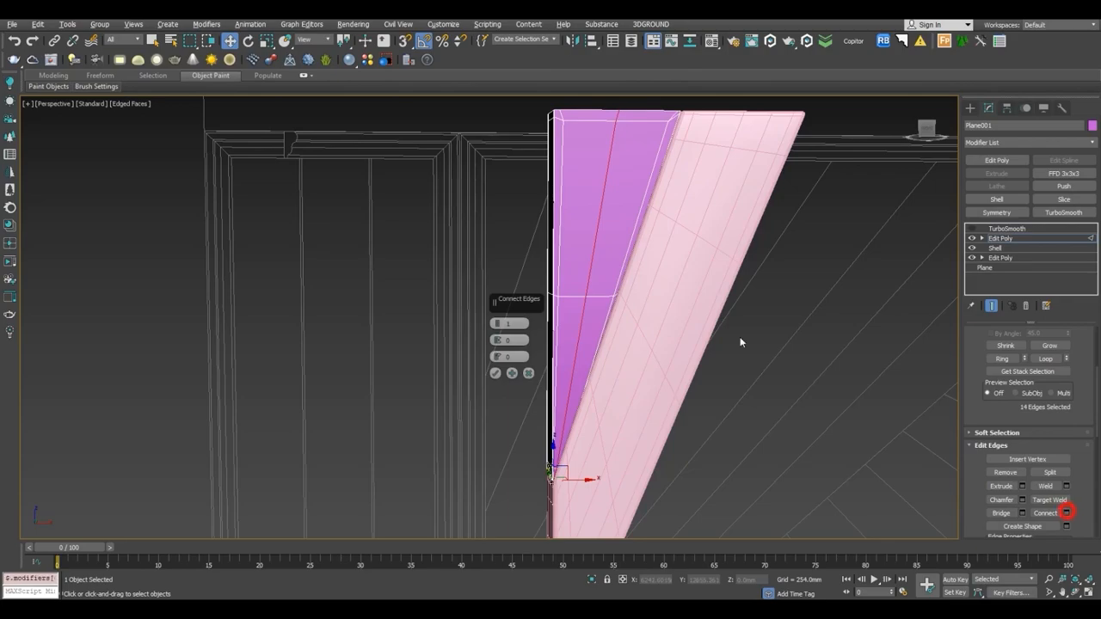
pyautogui.click(495, 368)
# Pull the centre vertex of the first slat's front face outward along the Y axis.
pyautogui.scroll(2, 575, 316)
pyautogui.press('1')
pyautogui.click(583, 292)
pyautogui.keyDown('alt'); pyautogui.moveTo(629, 336); pyautogui.dragTo(585, 285, button='middle'); pyautogui.keyUp('alt')
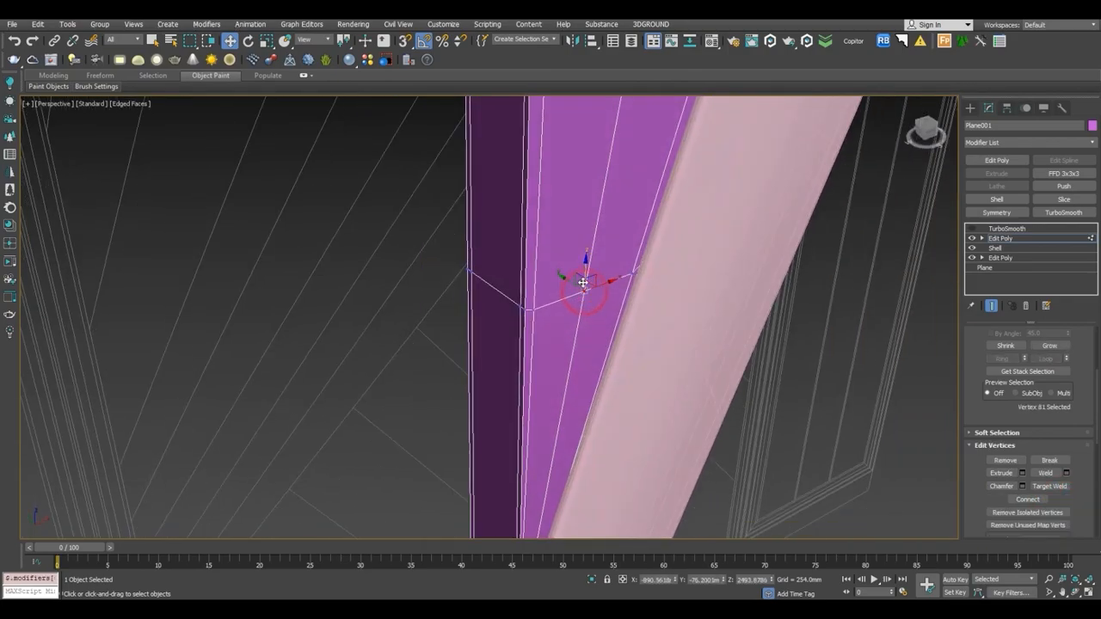
pyautogui.moveTo(573, 284); pyautogui.dragTo(594, 301)
# Select the first slat's support loop near the front face and move it back along Y, away from the face.
pyautogui.scroll(-3, 584, 303)
pyautogui.moveTo(582, 305); pyautogui.dragTo(642, 259, button='middle')
pyautogui.press('2')
pyautogui.doubleClick(568, 232)
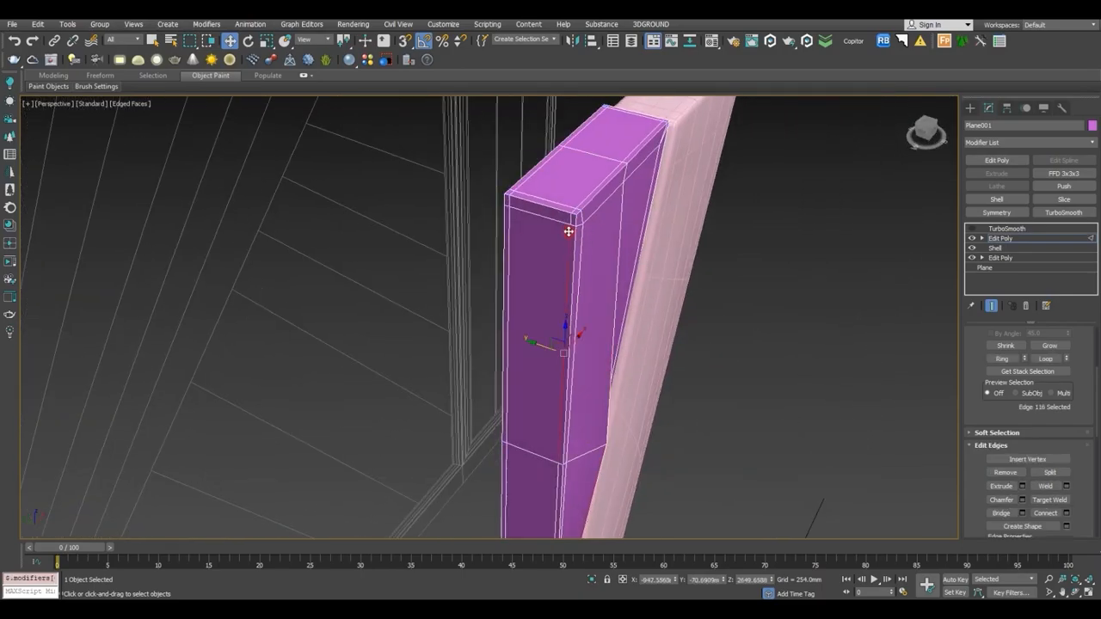
pyautogui.moveTo(553, 423); pyautogui.dragTo(546, 422)
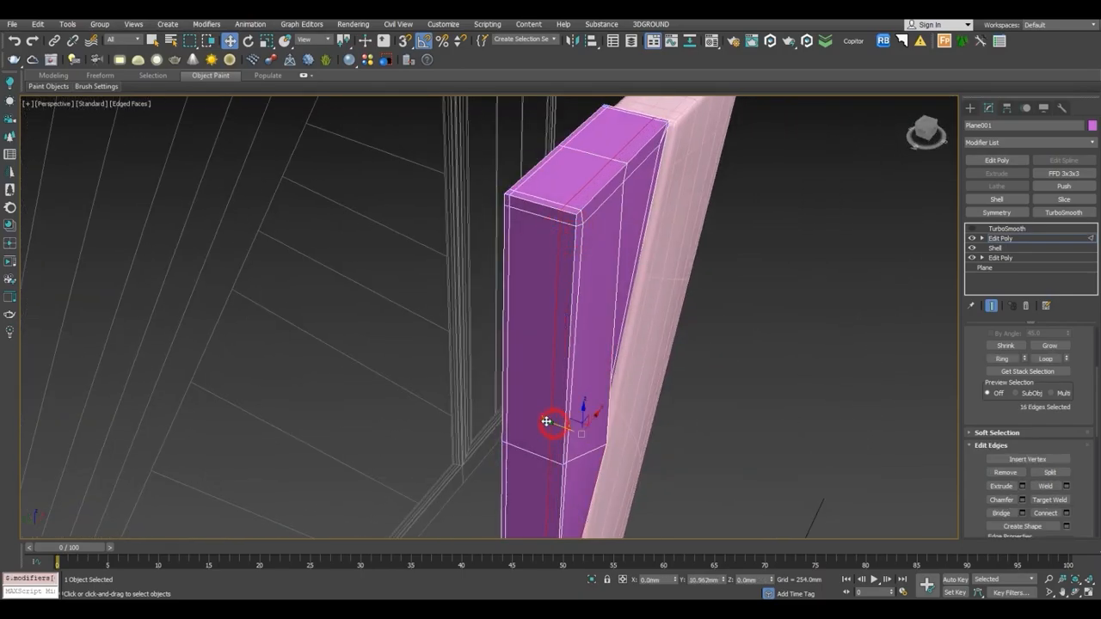
# Turn the first slat's TurboSmooth back on and hide the edge display to check the smoothed shape.
pyautogui.click(973, 233)
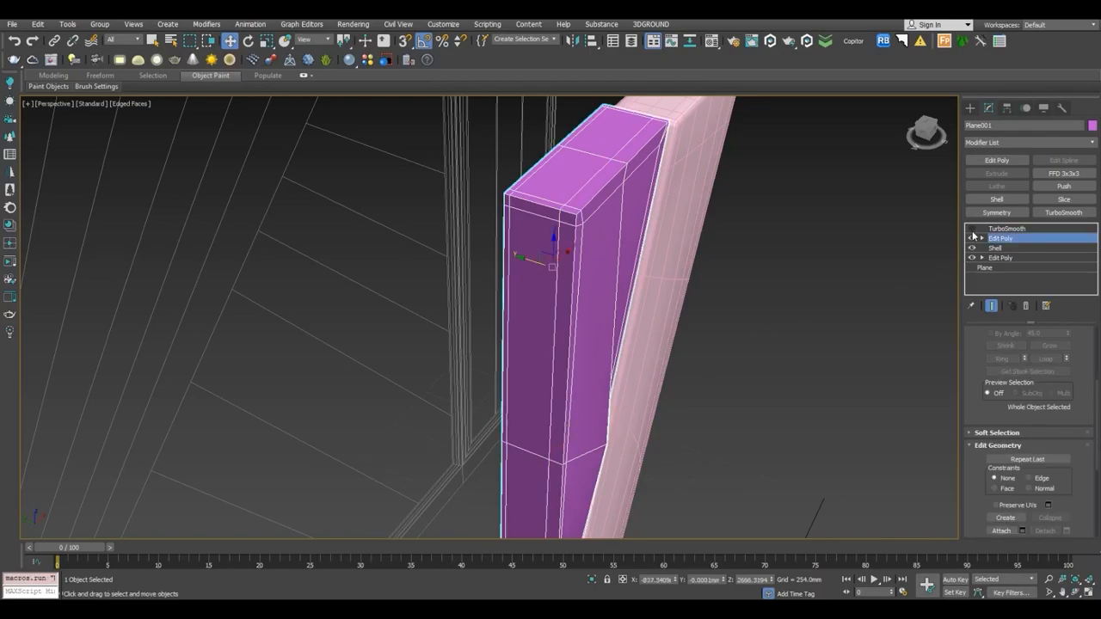
pyautogui.click(972, 229)
pyautogui.click(1002, 228)
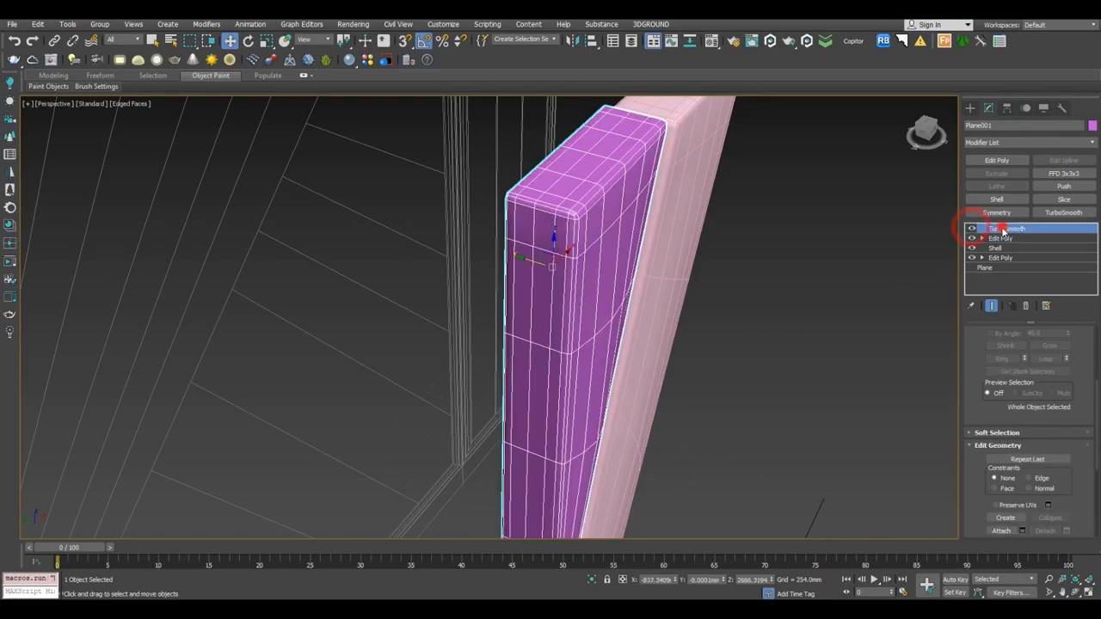
pyautogui.click(706, 336)
pyautogui.press('F4')
pyautogui.scroll(-2, 594, 233)
pyautogui.keyDown('alt'); pyautogui.moveTo(590, 238); pyautogui.dragTo(543, 216, button='middle'); pyautogui.keyUp('alt')
pyautogui.rightClick(542, 216)
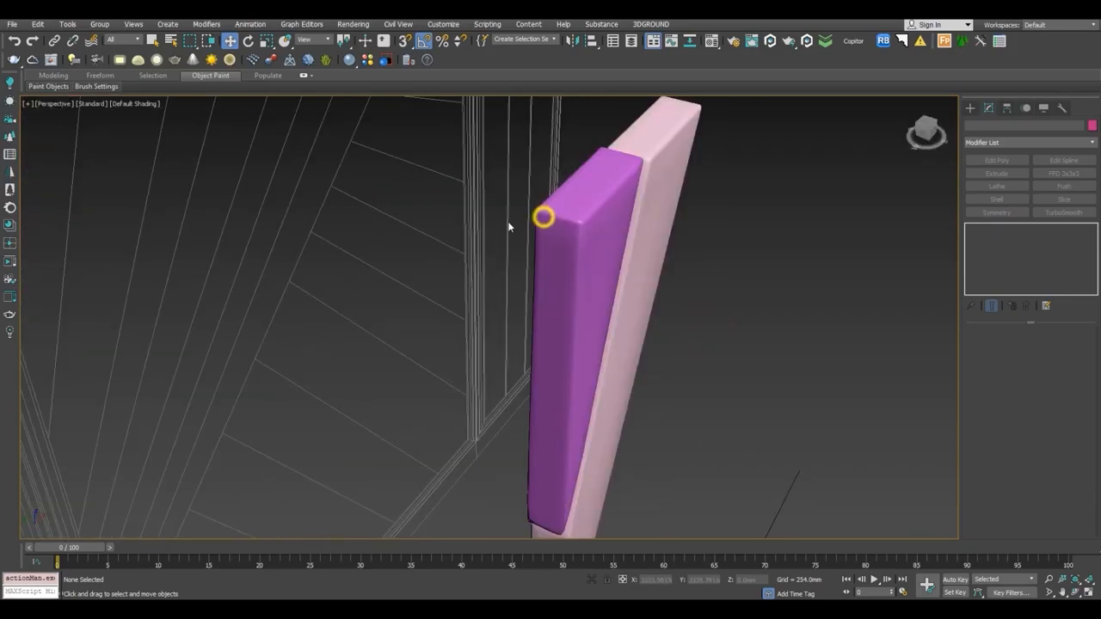
# Set the first slat's TurboSmooth iterations to 2 and compare its shading with the second slat.
pyautogui.click(550, 250)
pyautogui.keyDown('alt'); pyautogui.moveTo(565, 267); pyautogui.dragTo(544, 254, button='middle'); pyautogui.keyUp('alt')
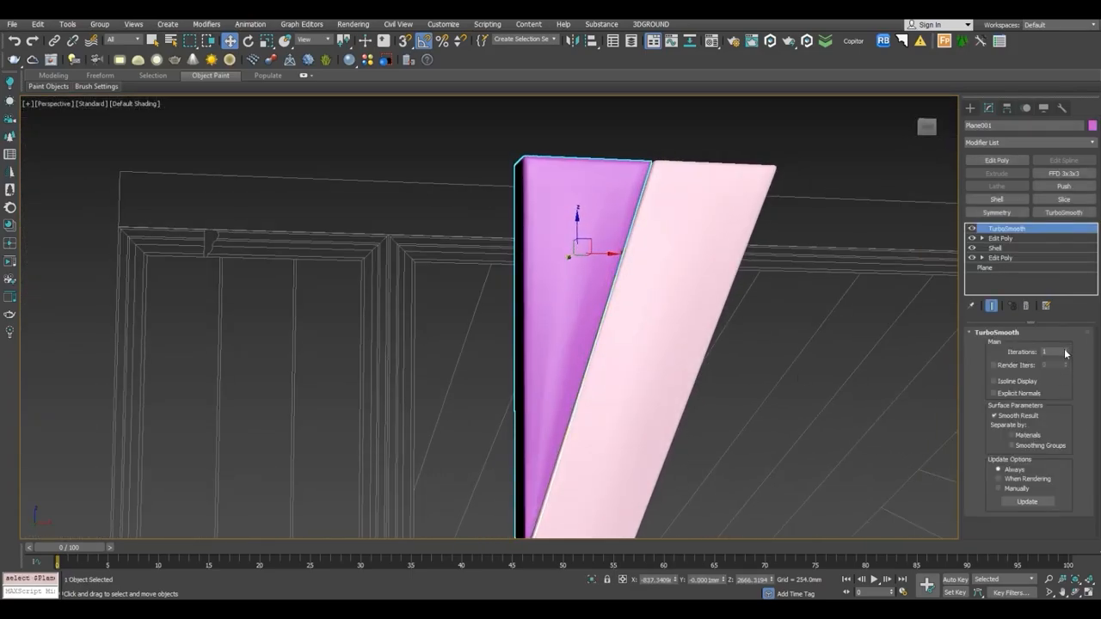
pyautogui.click(909, 376)
pyautogui.moveTo(705, 358); pyautogui.dragTo(689, 357, button='middle')
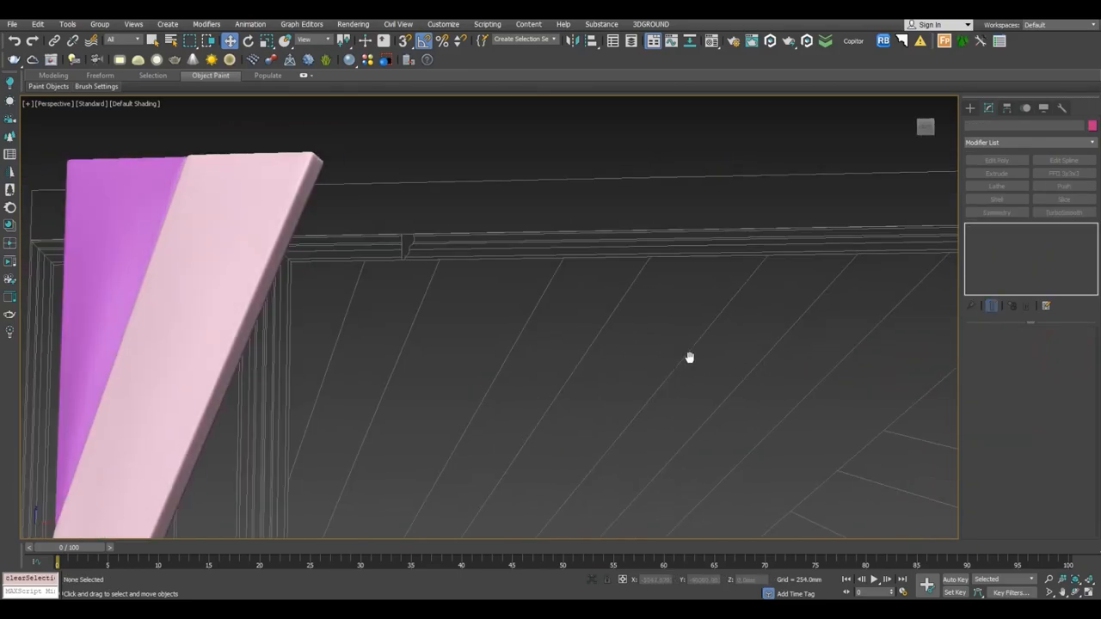
pyautogui.rightClick(690, 357)
pyautogui.click(443, 302)
pyautogui.scroll(-4, 537, 316)
pyautogui.moveTo(538, 317)
pyautogui.keyDown('alt'); pyautogui.mouseDown(button='middle')
pyautogui.moveTo(486, 312)
pyautogui.moveTo(536, 344)
pyautogui.moveTo(558, 335)
pyautogui.moveTo(537, 316)
pyautogui.mouseUp(button='middle'); pyautogui.keyUp('alt')
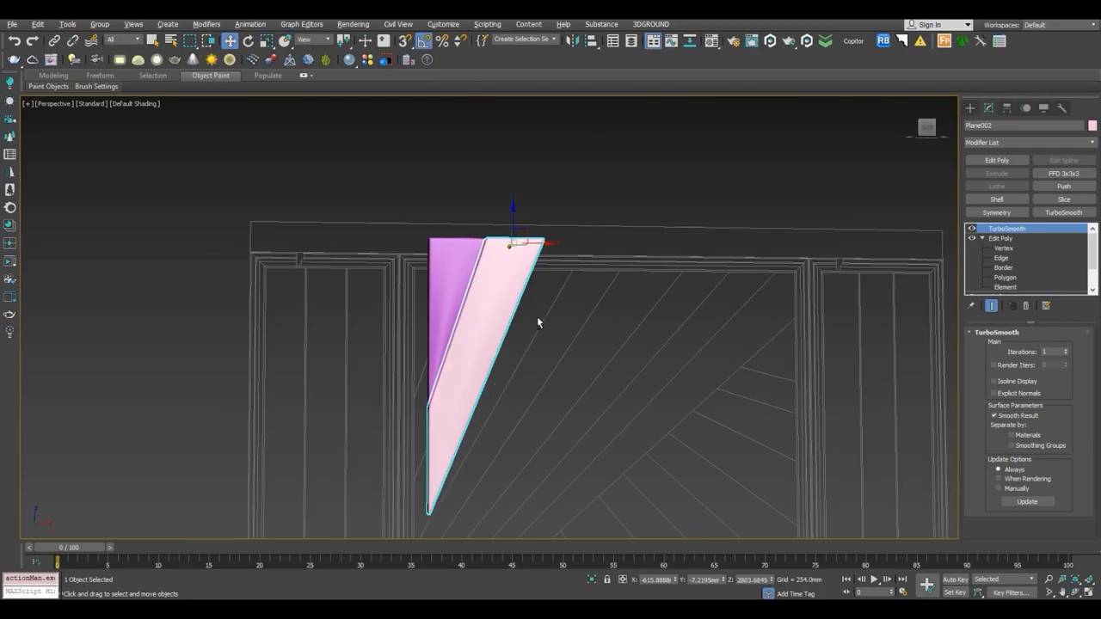
pyautogui.scroll(4, 462, 320)
# Delete the first slat's TurboSmooth modifier and move the centre vertex of its front face slightly back.
pyautogui.click(456, 314)
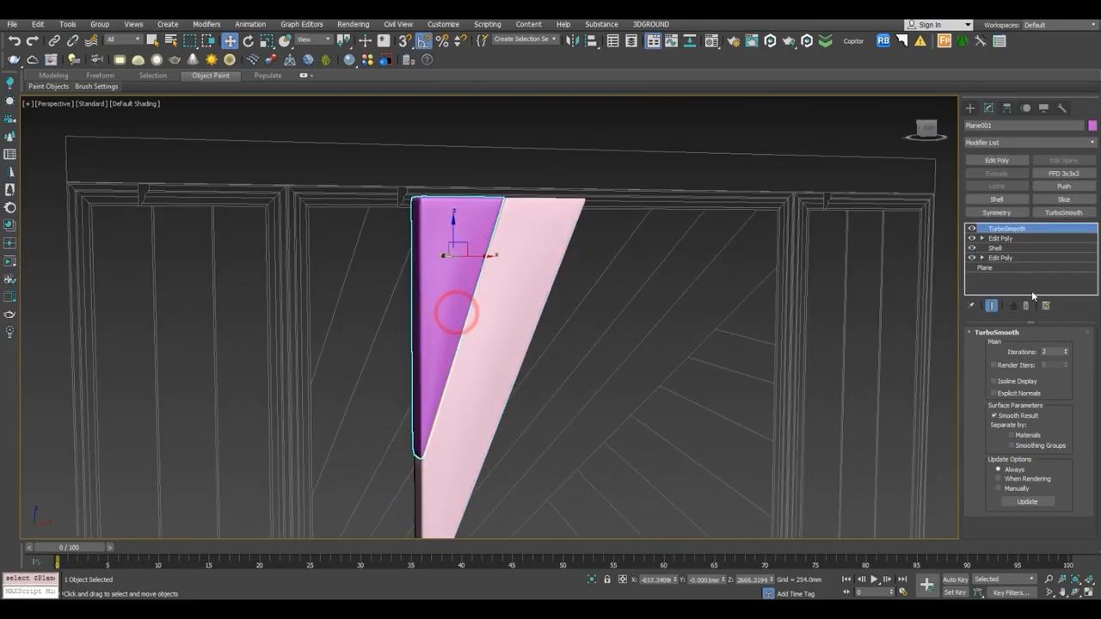
pyautogui.click(1026, 306)
pyautogui.scroll(3, 477, 334)
pyautogui.press('F4')
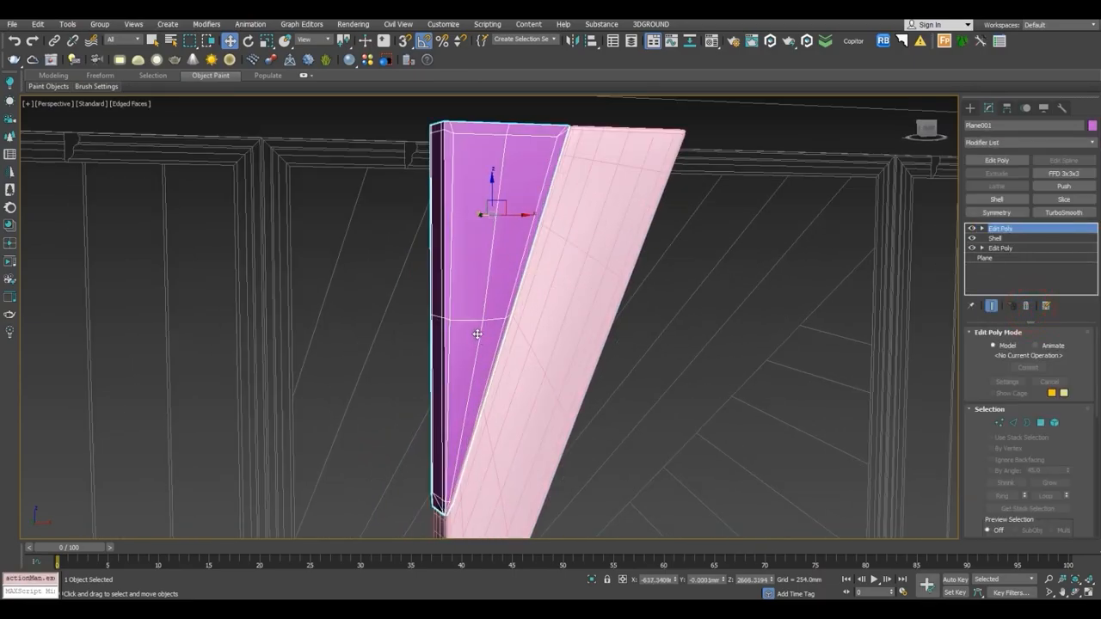
pyautogui.press('1')
pyautogui.keyDown('alt'); pyautogui.moveTo(482, 320); pyautogui.dragTo(530, 363, button='middle'); pyautogui.keyUp('alt')
pyautogui.moveTo(467, 317); pyautogui.dragTo(461, 312)
pyautogui.press('1')
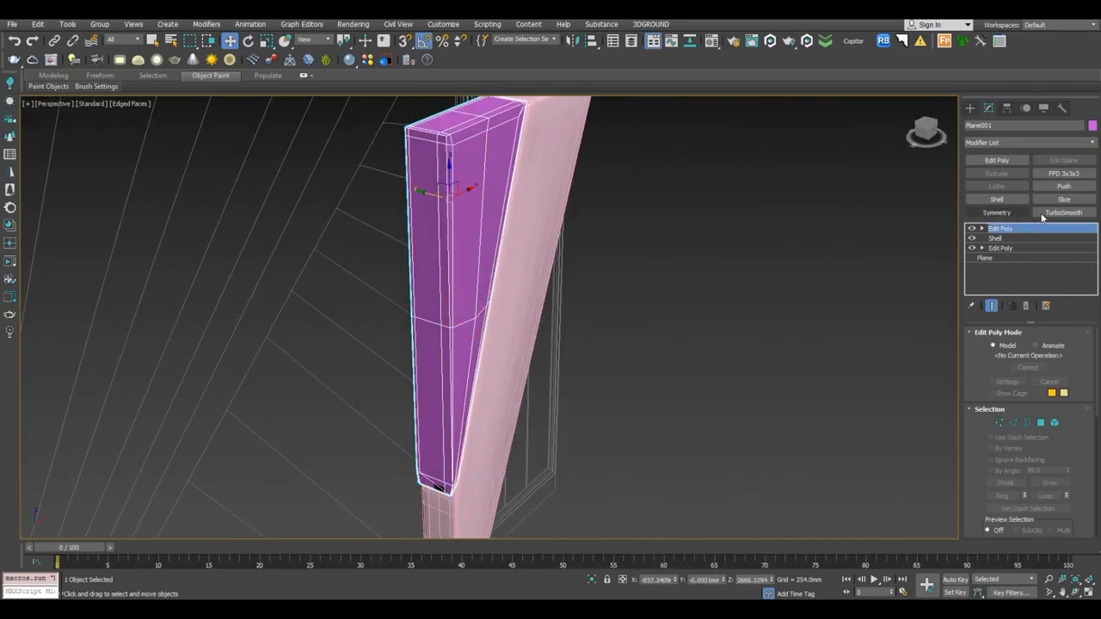
# Apply a new TurboSmooth to the first slat, raise its iterations by one, and show it without edges.
pyautogui.click(1057, 215)
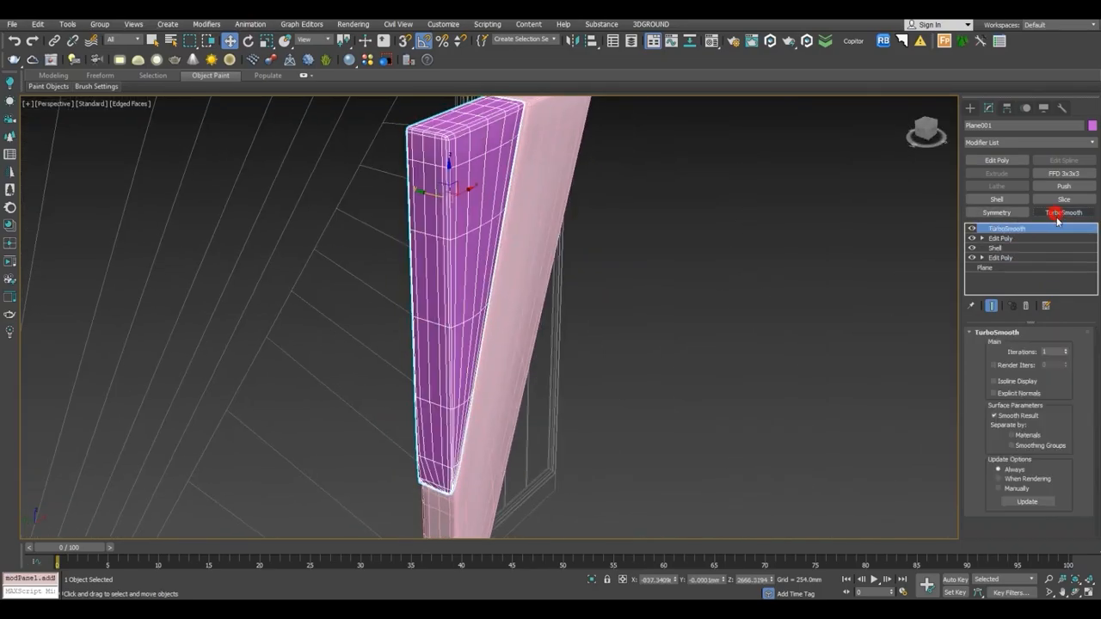
pyautogui.click(1068, 352)
pyautogui.click(659, 367)
pyautogui.press('F4')
# With the second slat's TurboSmooth off, move its front support loop back along Y, away from the front face.
pyautogui.click(450, 260)
pyautogui.moveTo(450, 260)
pyautogui.keyDown('alt'); pyautogui.mouseDown(button='middle')
pyautogui.moveTo(499, 297)
pyautogui.moveTo(459, 263)
pyautogui.moveTo(494, 295)
pyautogui.moveTo(530, 266)
pyautogui.moveTo(499, 322)
pyautogui.moveTo(538, 344)
pyautogui.mouseUp(button='middle'); pyautogui.keyUp('alt')
pyautogui.click(531, 268)
pyautogui.click(972, 229)
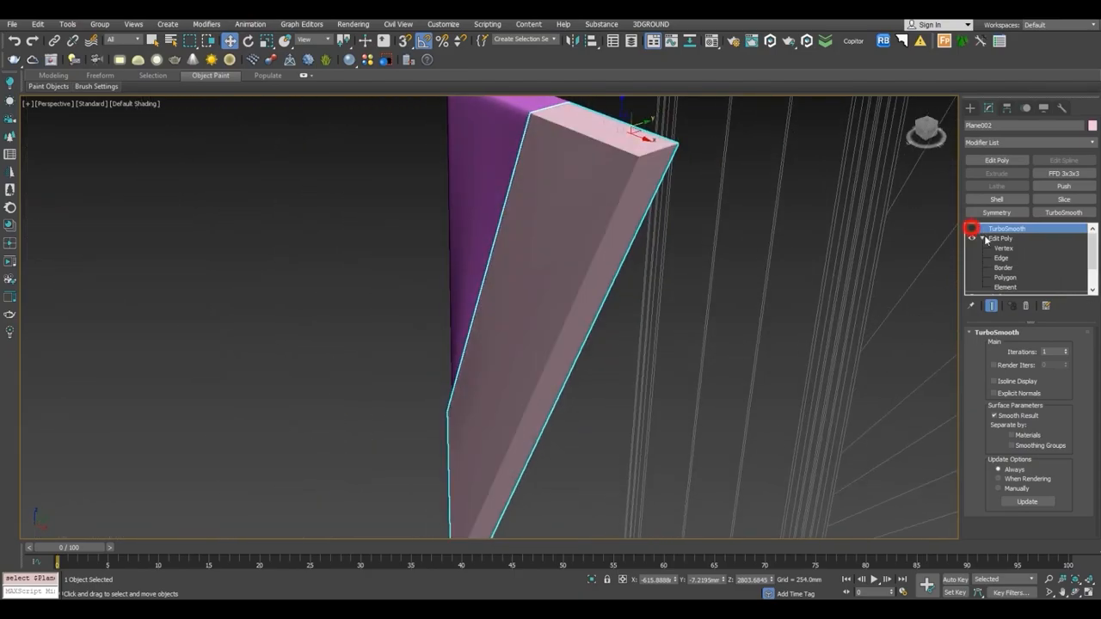
pyautogui.moveTo(619, 152); pyautogui.dragTo(610, 157, button='middle')
pyautogui.press('F4')
pyautogui.scroll(2, 631, 156)
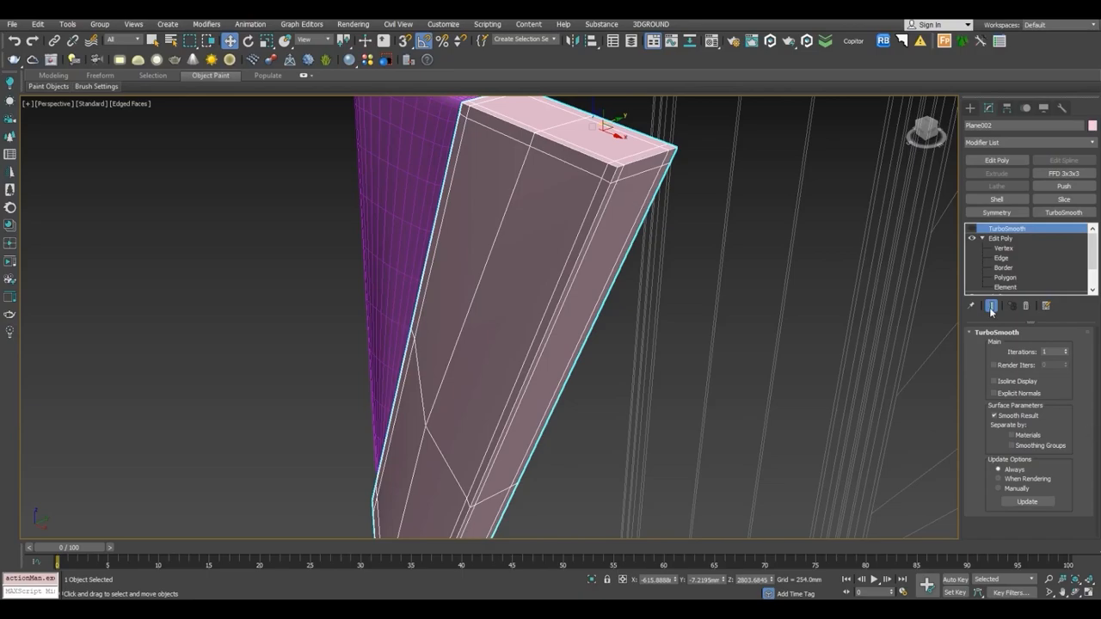
pyautogui.click(1004, 258)
pyautogui.doubleClick(580, 148)
pyautogui.moveTo(467, 412); pyautogui.dragTo(482, 403)
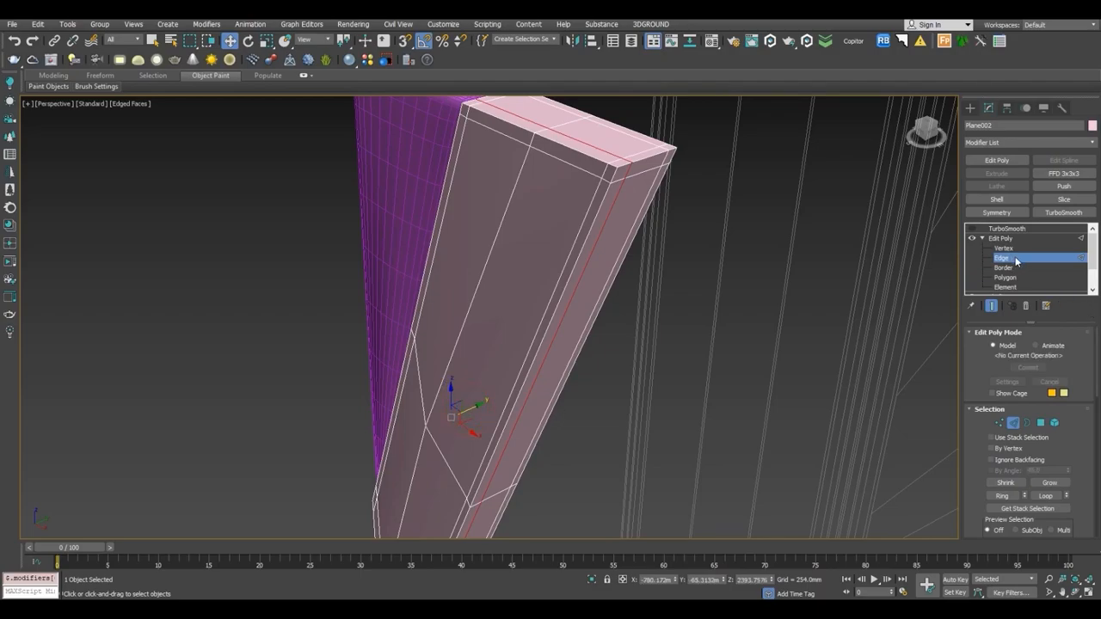
pyautogui.click(1015, 256)
# Turn the second slat's TurboSmooth back on and examine both slats' rounded edges without the edge display.
pyautogui.click(970, 227)
pyautogui.click(1004, 228)
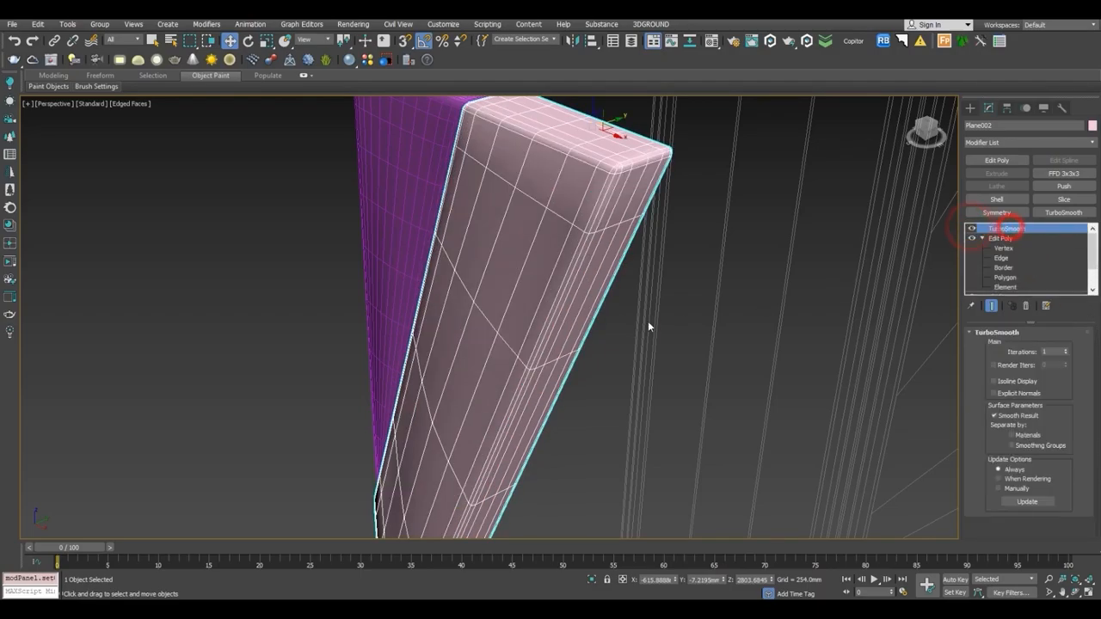
pyautogui.click(647, 321)
pyautogui.press('F4')
pyautogui.click(567, 268)
pyautogui.keyDown('alt'); pyautogui.moveTo(608, 313); pyautogui.dragTo(671, 305, button='middle'); pyautogui.keyUp('alt')
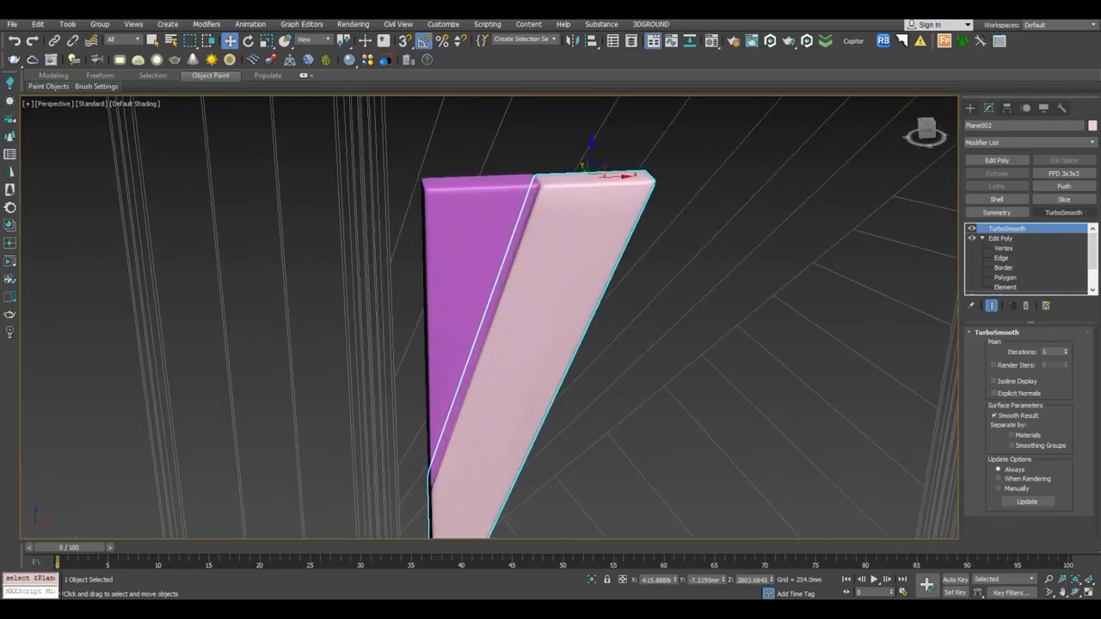
# Apply an FFD 3x3x3 modifier to the second slat, isolate the slat, and open its control points.
pyautogui.click(1055, 174)
pyautogui.keyDown('alt'); pyautogui.moveTo(536, 319); pyautogui.dragTo(679, 413, button='middle'); pyautogui.keyUp('alt')
pyautogui.scroll(-2, 584, 289)
pyautogui.scroll(2, 535, 301)
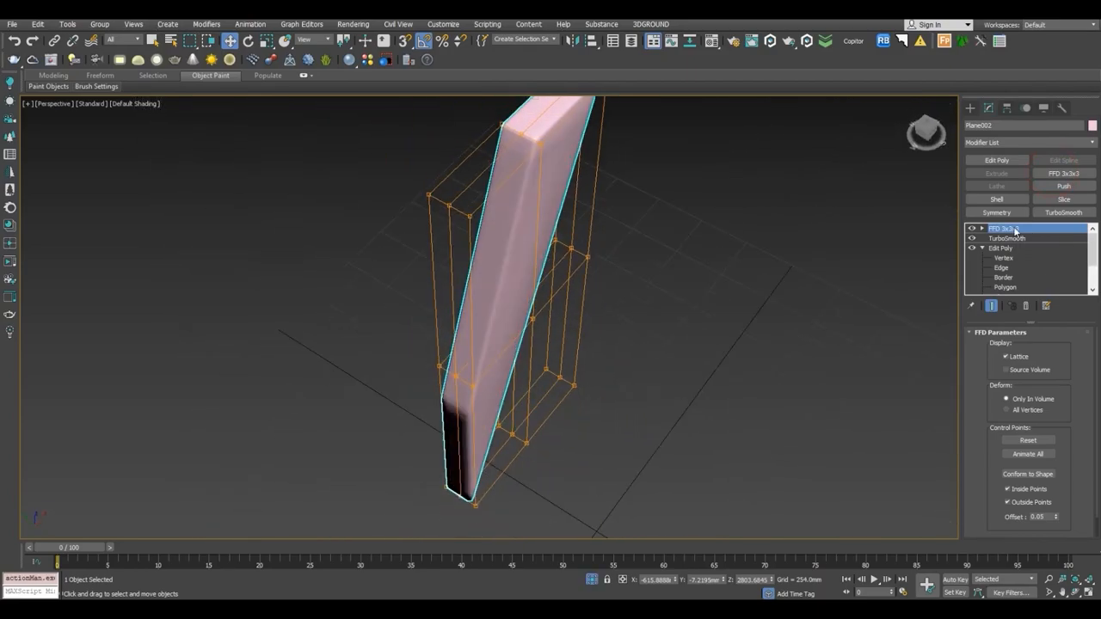
pyautogui.click(983, 229)
pyautogui.click(1008, 238)
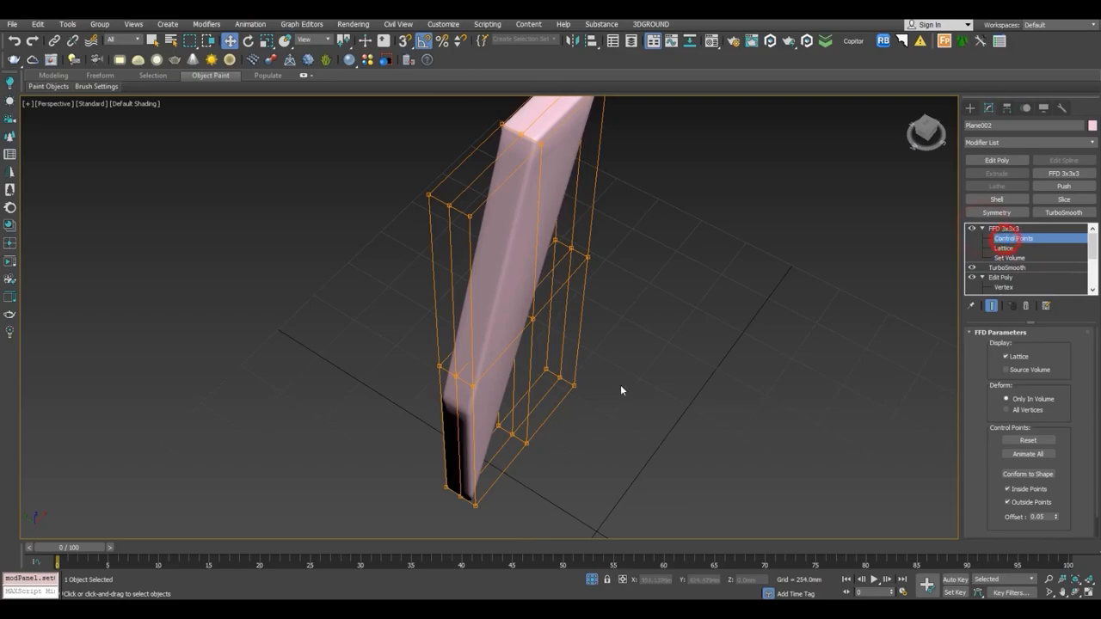
# Shift the middle control point on the second slat's front face about 3 mm along Y.
pyautogui.click(531, 317)
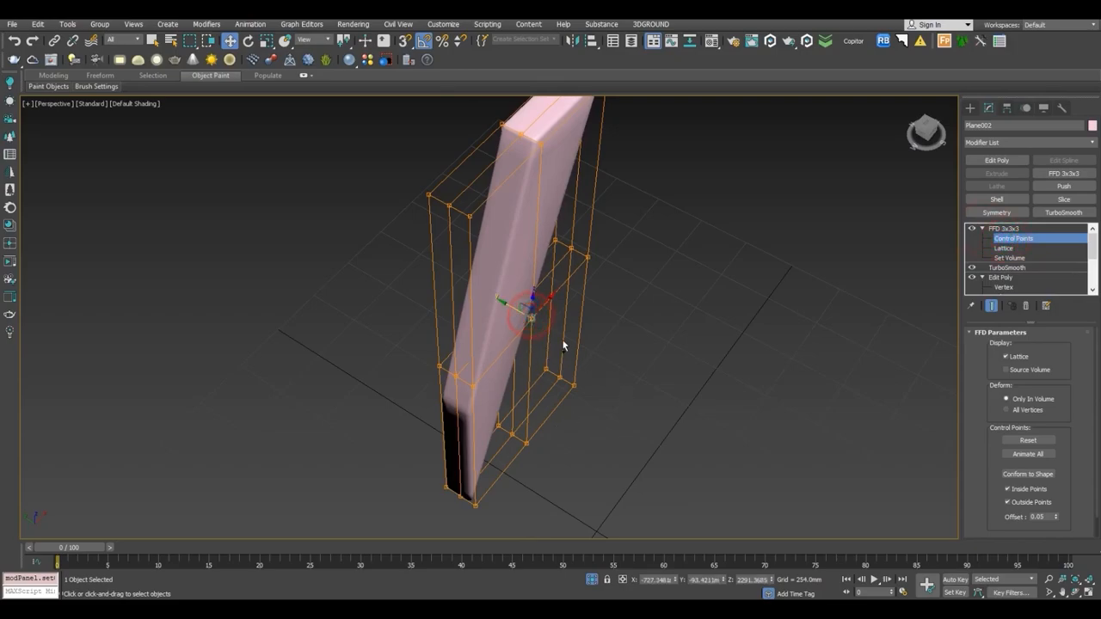
pyautogui.scroll(3, 526, 316)
pyautogui.moveTo(519, 318); pyautogui.dragTo(679, 296)
pyautogui.rightClick(681, 296)
pyautogui.keyDown('alt'); pyautogui.moveTo(606, 351); pyautogui.dragTo(526, 319, button='middle'); pyautogui.keyUp('alt')
pyautogui.keyDown('alt'); pyautogui.moveTo(570, 352); pyautogui.dragTo(564, 348, button='middle'); pyautogui.keyUp('alt')
# With Set Volume in the front view, fit the lattice's centre lines and lower points to the second slat's narrow bottom end.
pyautogui.press('f')
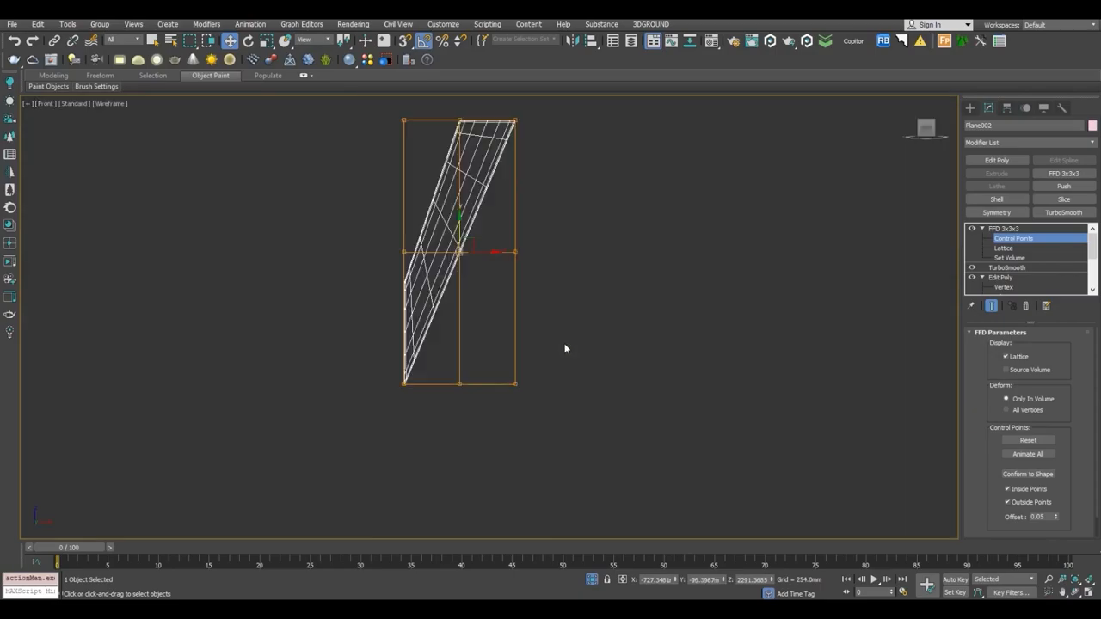
pyautogui.click(1009, 258)
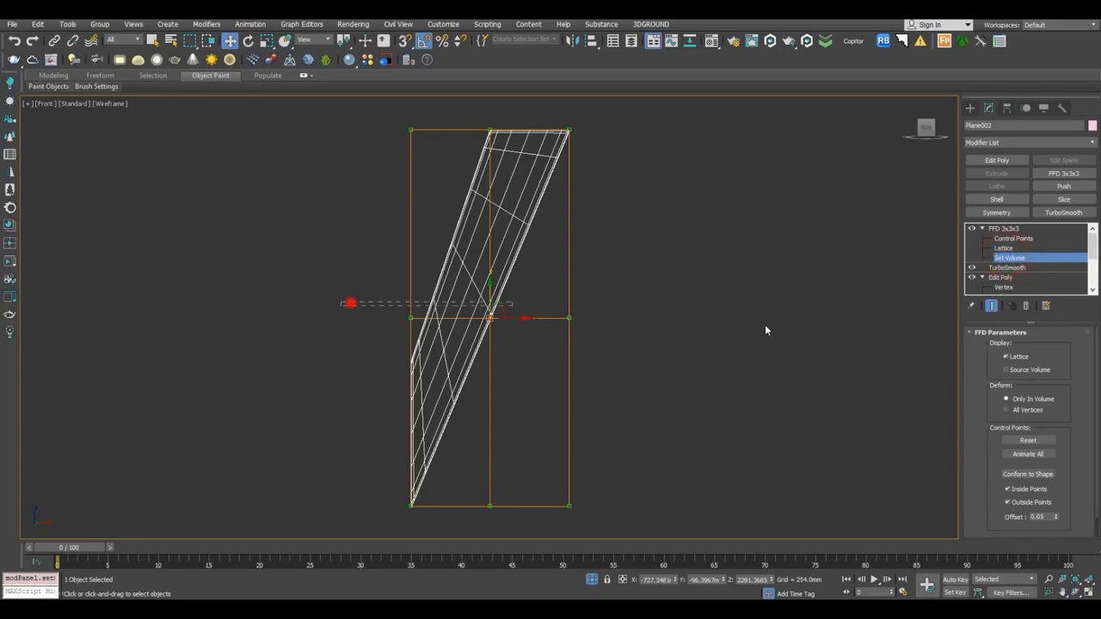
pyautogui.moveTo(492, 303); pyautogui.dragTo(489, 284)
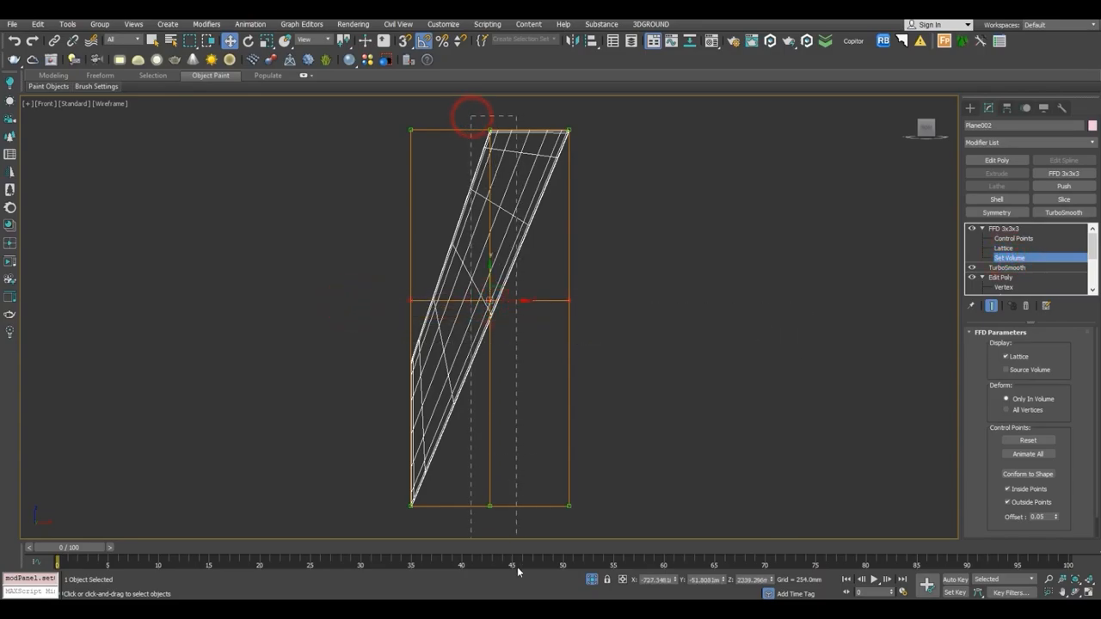
pyautogui.moveTo(508, 317); pyautogui.dragTo(483, 315)
pyautogui.moveTo(415, 494); pyautogui.dragTo(414, 363)
pyautogui.moveTo(449, 468); pyautogui.dragTo(415, 438)
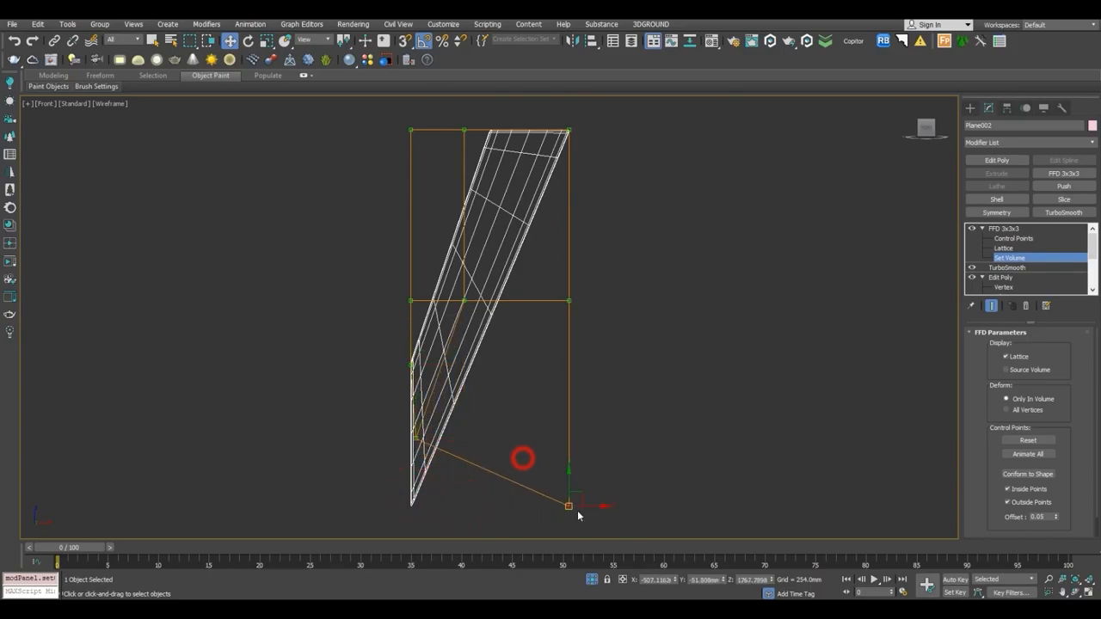
pyautogui.moveTo(565, 505); pyautogui.dragTo(415, 502)
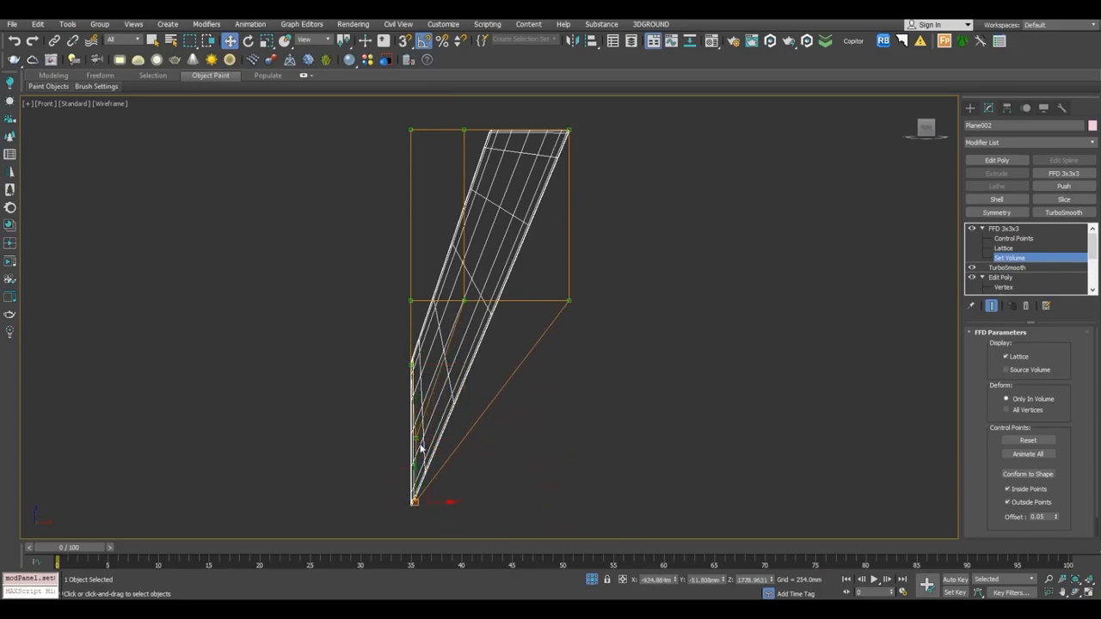
# Fit the lattice's upper and middle side points to the second slat's slanted outline.
pyautogui.moveTo(483, 141); pyautogui.dragTo(533, 129)
pyautogui.moveTo(400, 122); pyautogui.dragTo(503, 131)
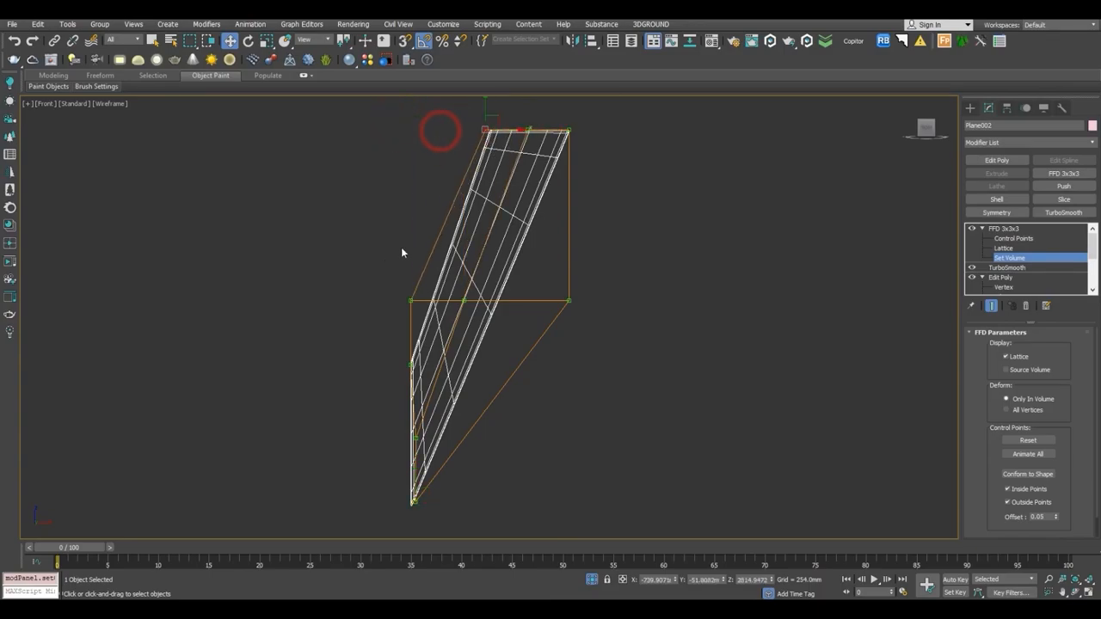
pyautogui.moveTo(427, 337); pyautogui.dragTo(445, 258)
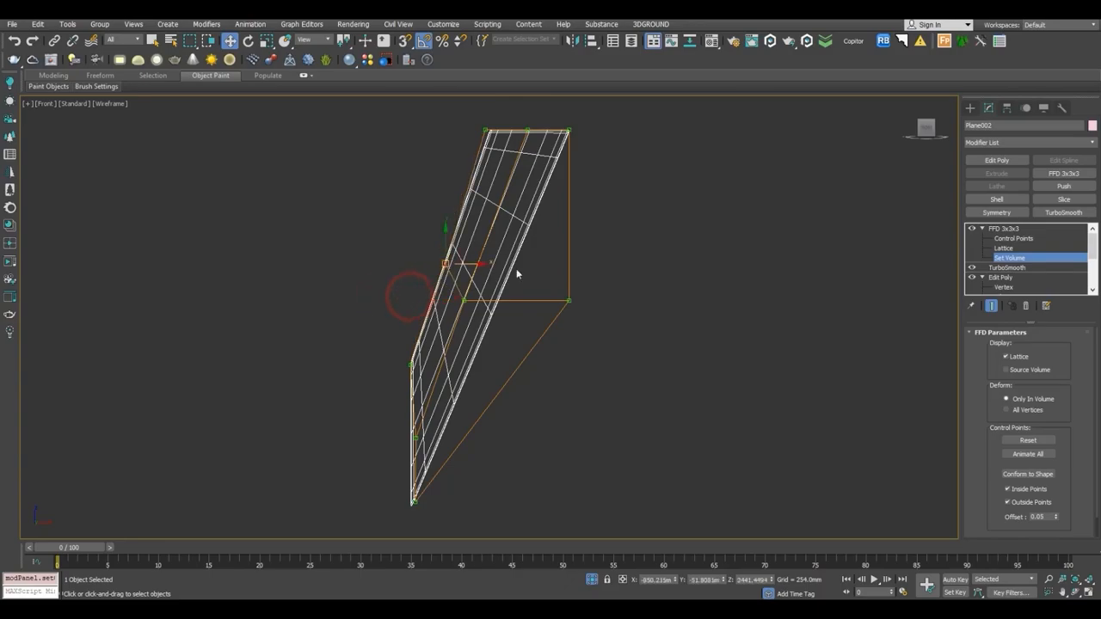
pyautogui.moveTo(581, 311); pyautogui.dragTo(607, 318)
pyautogui.moveTo(569, 300); pyautogui.dragTo(497, 317)
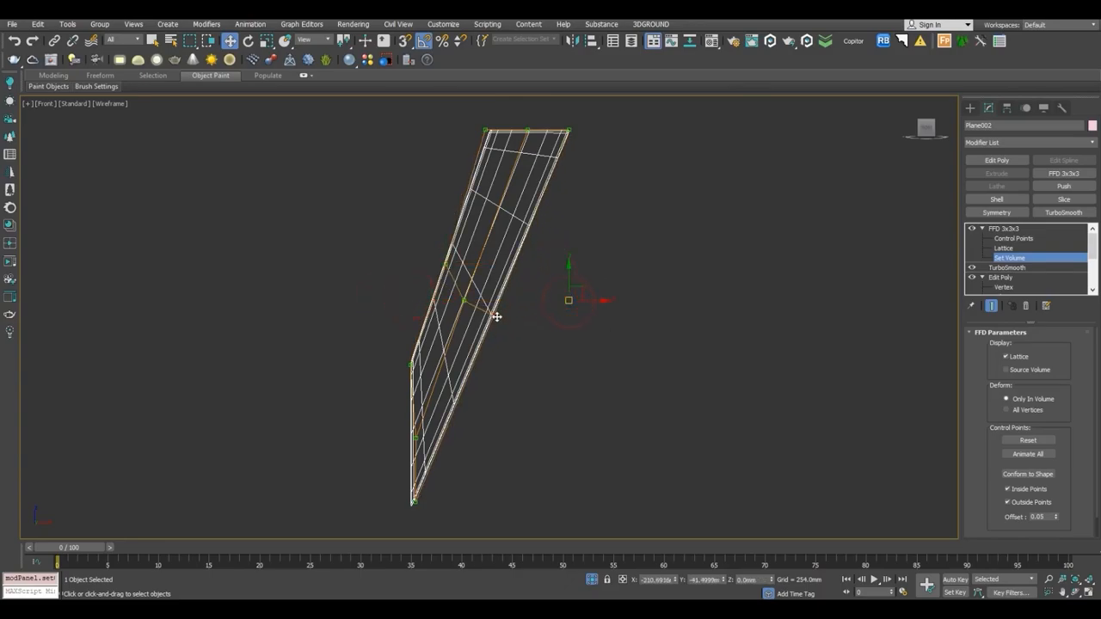
# Select the FFD lattice's centre control point on the second slat and move it along Y in perspective.
pyautogui.click(1013, 259)
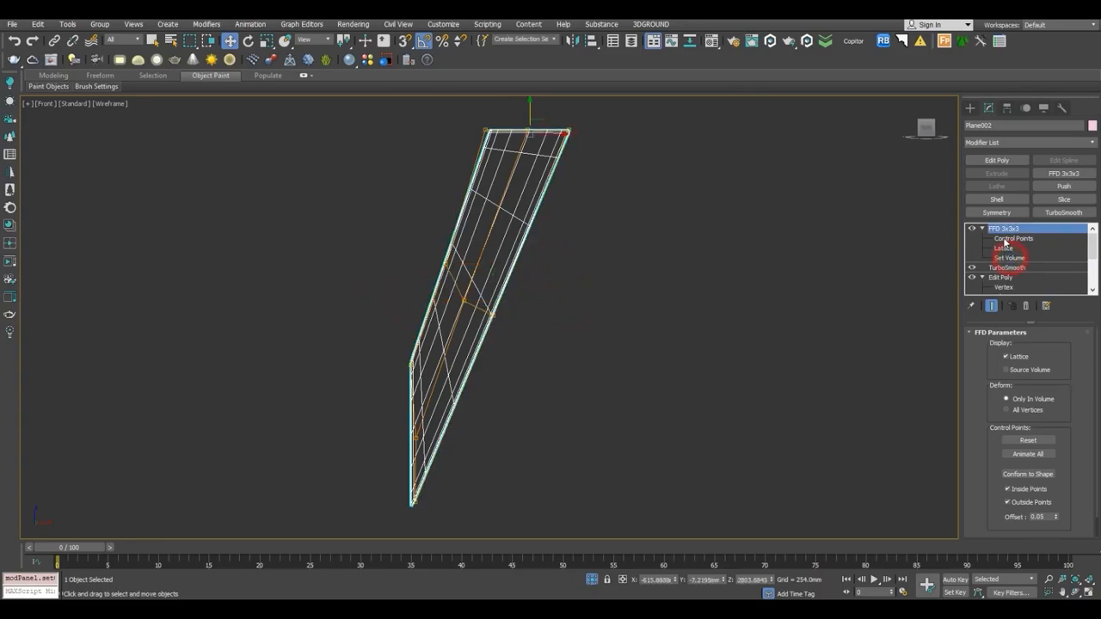
pyautogui.click(1005, 239)
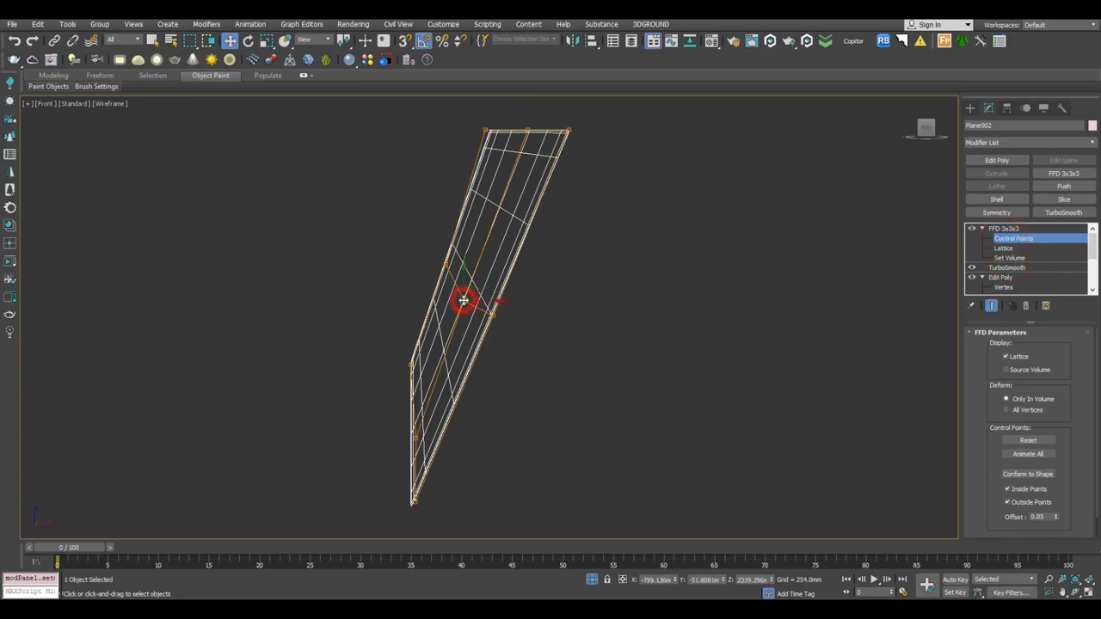
pyautogui.press('p')
pyautogui.moveTo(467, 278)
pyautogui.keyDown('alt'); pyautogui.mouseDown(button='middle')
pyautogui.moveTo(577, 325)
pyautogui.moveTo(393, 343)
pyautogui.moveTo(405, 263)
pyautogui.moveTo(366, 252)
pyautogui.mouseUp(button='middle'); pyautogui.keyUp('alt')
pyautogui.click(299, 289)
pyautogui.keyDown('alt'); pyautogui.moveTo(299, 289); pyautogui.dragTo(487, 319, button='middle'); pyautogui.keyUp('alt')
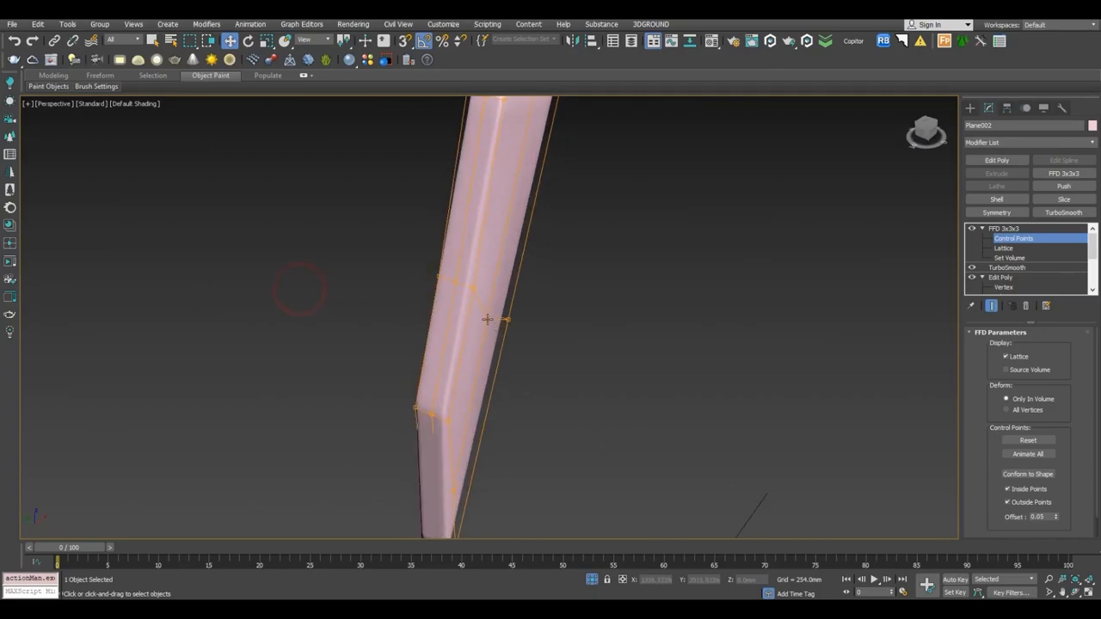
pyautogui.click(487, 319)
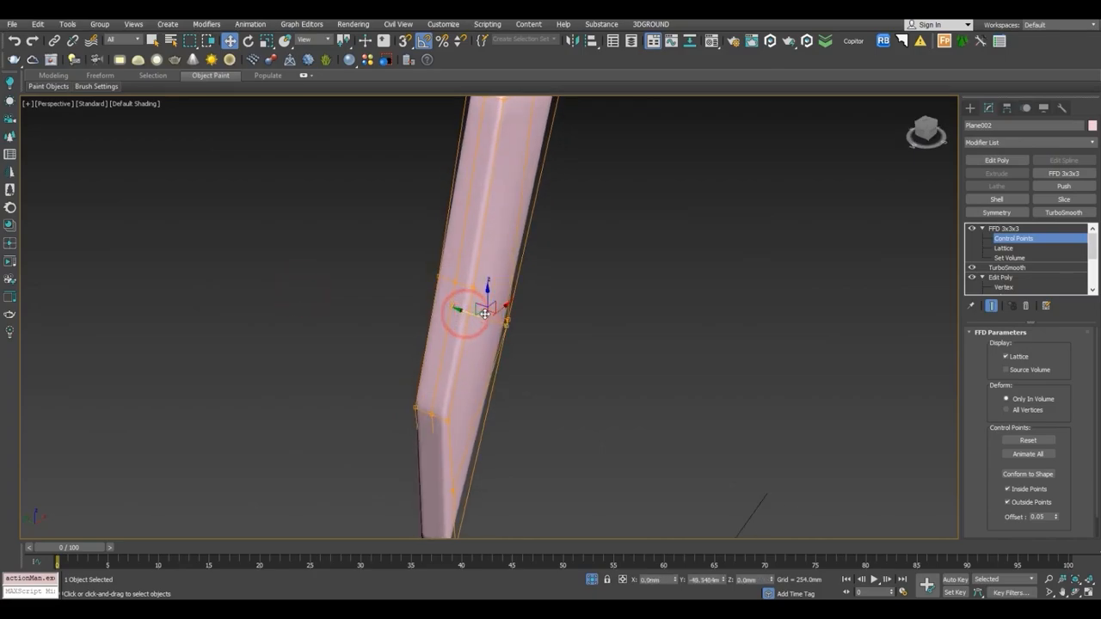
# End the second slat's isolation, clear the selection, and check its shape beside the first slat.
pyautogui.click(548, 340)
pyautogui.moveTo(538, 362)
pyautogui.keyDown('alt'); pyautogui.mouseDown(button='middle')
pyautogui.moveTo(485, 351)
pyautogui.moveTo(453, 302)
pyautogui.moveTo(499, 300)
pyautogui.moveTo(533, 270)
pyautogui.moveTo(486, 293)
pyautogui.mouseUp(button='middle'); pyautogui.keyUp('alt')
pyautogui.scroll(5, 485, 293)
pyautogui.scroll(2, 548, 246)
pyautogui.scroll(-3, 546, 258)
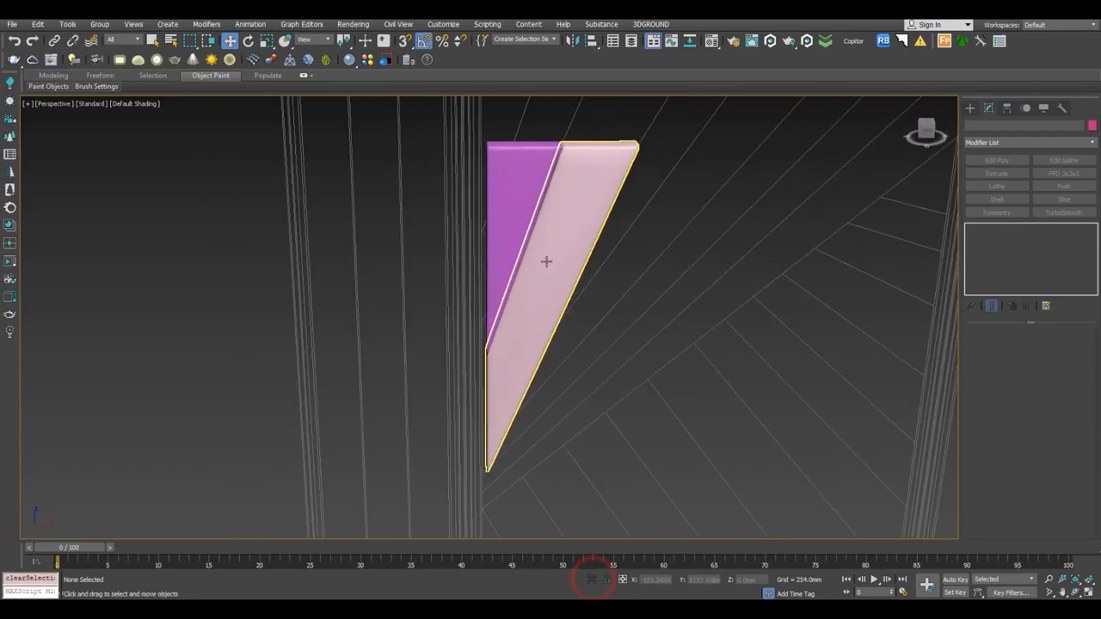
# Draw a tall plane over the lower slats of the middle panel in the front view and add Edit Poly.
pyautogui.press('f')
pyautogui.click(607, 265)
pyautogui.scroll(-6, 607, 265)
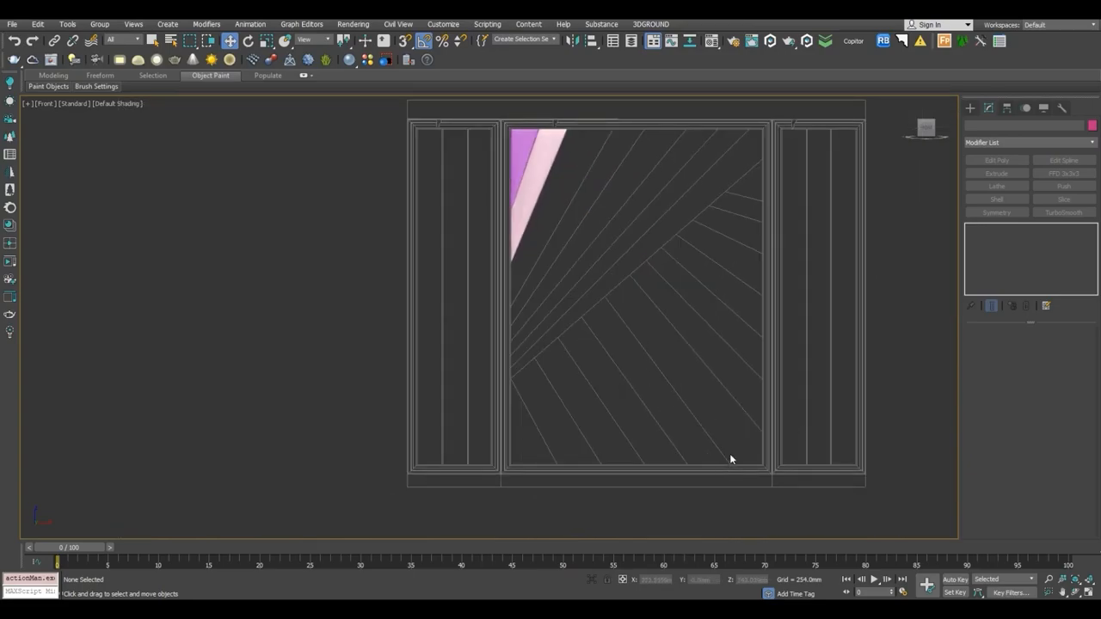
pyautogui.moveTo(730, 454); pyautogui.dragTo(645, 322, button='middle')
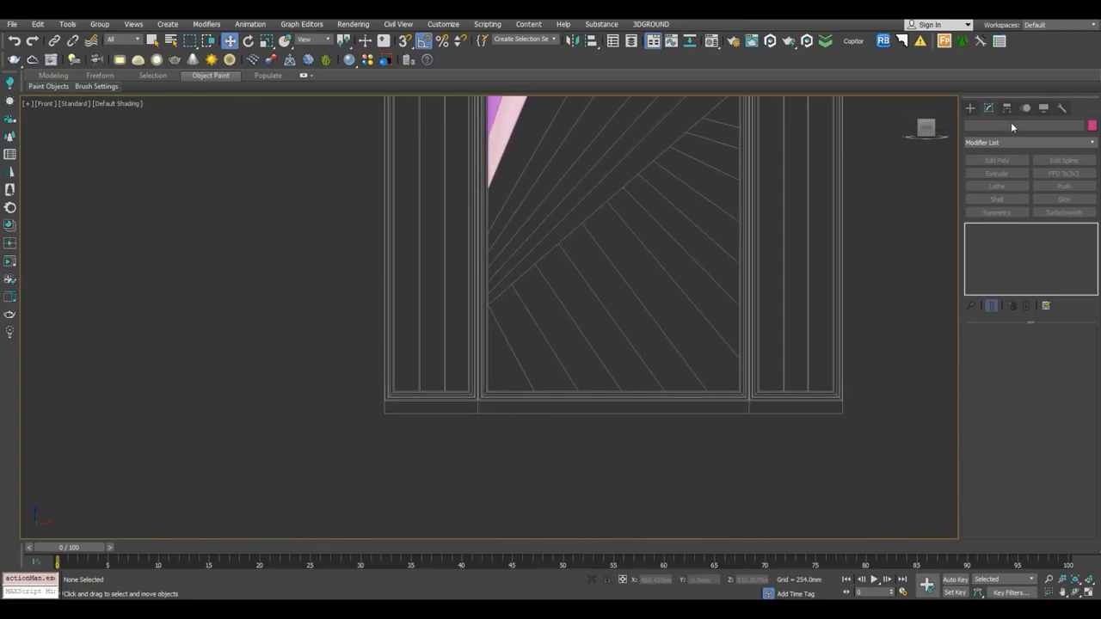
pyautogui.click(969, 107)
pyautogui.click(1051, 226)
pyautogui.moveTo(728, 253); pyautogui.dragTo(666, 242, button='middle')
pyautogui.moveTo(521, 214); pyautogui.dragTo(588, 446)
pyautogui.rightClick(614, 270)
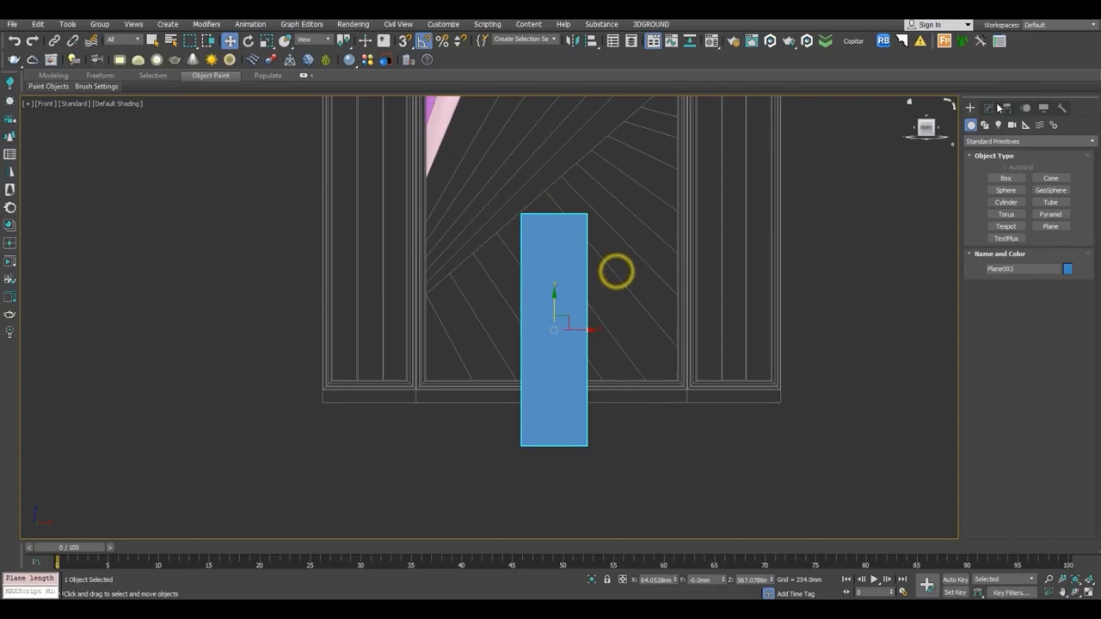
pyautogui.click(991, 106)
pyautogui.click(997, 160)
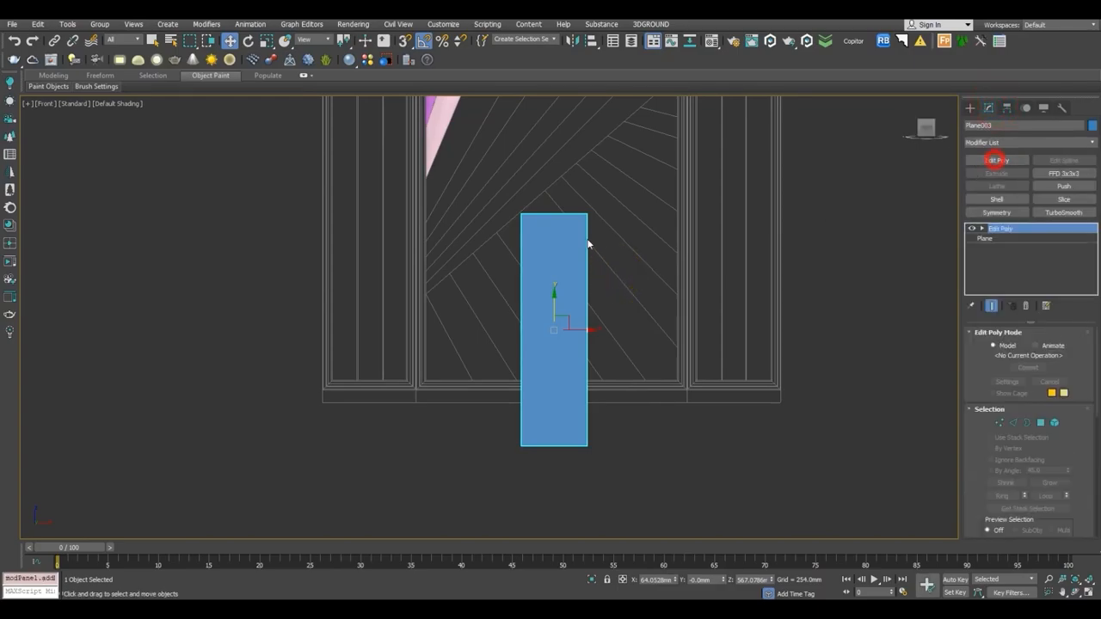
# In wireframe, move the new plane's top vertices onto the upper corners of the diagonal slat reaching the frame's lower corner.
pyautogui.scroll(2, 575, 215)
pyautogui.press('F3')
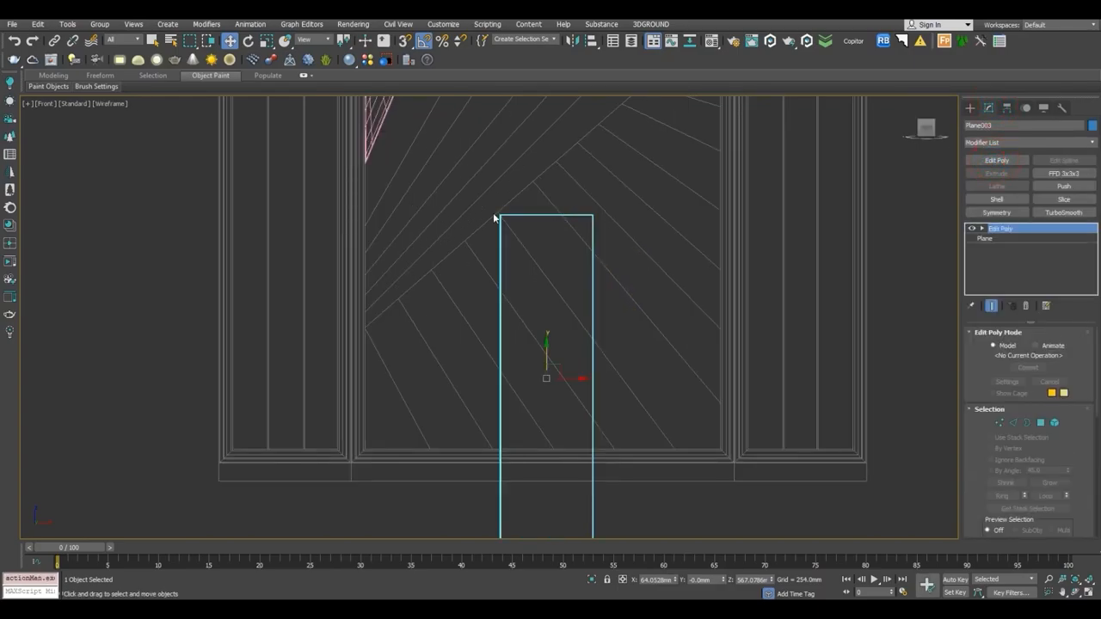
pyautogui.click(999, 423)
pyautogui.moveTo(459, 172); pyautogui.dragTo(725, 263)
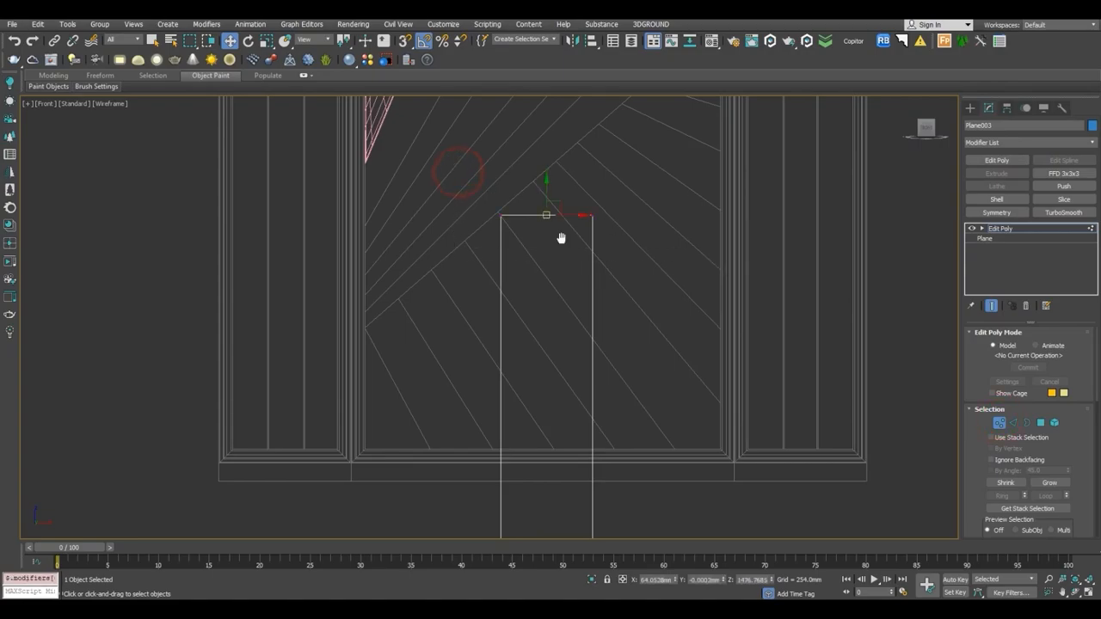
pyautogui.scroll(4, 546, 221)
pyautogui.moveTo(592, 249); pyautogui.dragTo(585, 239)
pyautogui.moveTo(731, 160); pyautogui.dragTo(706, 288)
pyautogui.moveTo(714, 238); pyautogui.dragTo(555, 154)
pyautogui.scroll(-4, 555, 153)
# Move the plane's bottom vertices along the slat's slanted sides to the frame's bottom line, extending one past the side frame.
pyautogui.moveTo(518, 493); pyautogui.dragTo(696, 553)
pyautogui.moveTo(566, 508); pyautogui.dragTo(739, 418)
pyautogui.scroll(5, 717, 429)
pyautogui.moveTo(846, 412); pyautogui.dragTo(853, 406)
pyautogui.scroll(-1, 853, 406)
pyautogui.moveTo(748, 414); pyautogui.dragTo(571, 448, button='middle')
pyautogui.moveTo(728, 402); pyautogui.dragTo(723, 438)
pyautogui.rightClick(723, 438)
pyautogui.moveTo(800, 445); pyautogui.dragTo(767, 445)
# Cut the plane vertically along the frame's inner side edge, from the bottom line up to the slanted side.
pyautogui.scroll(-10, 969, 447)
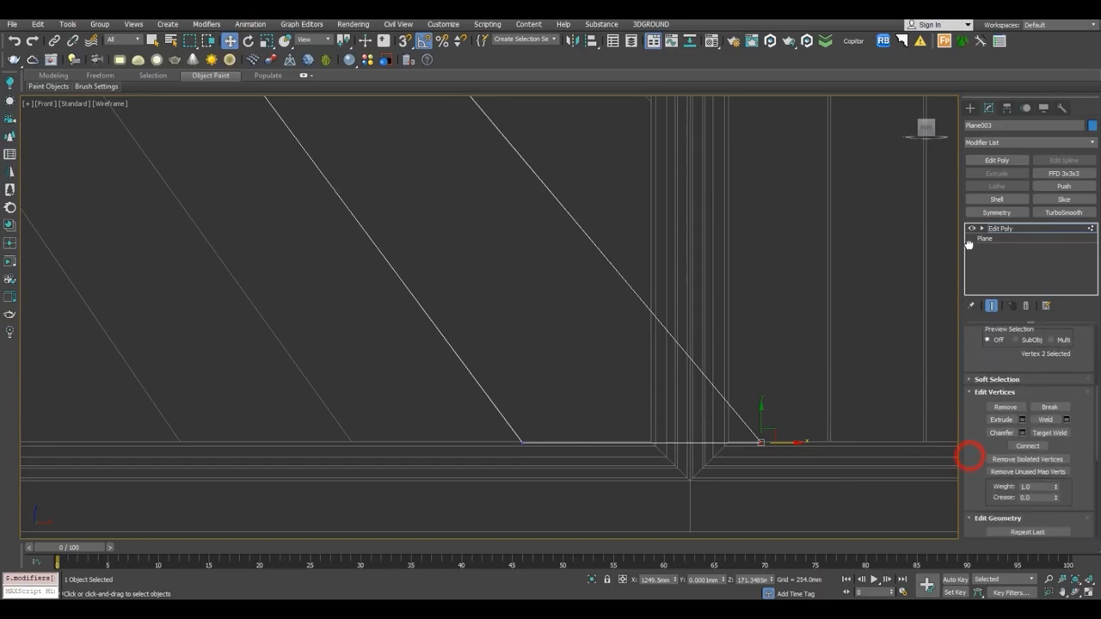
pyautogui.rightClick(685, 329)
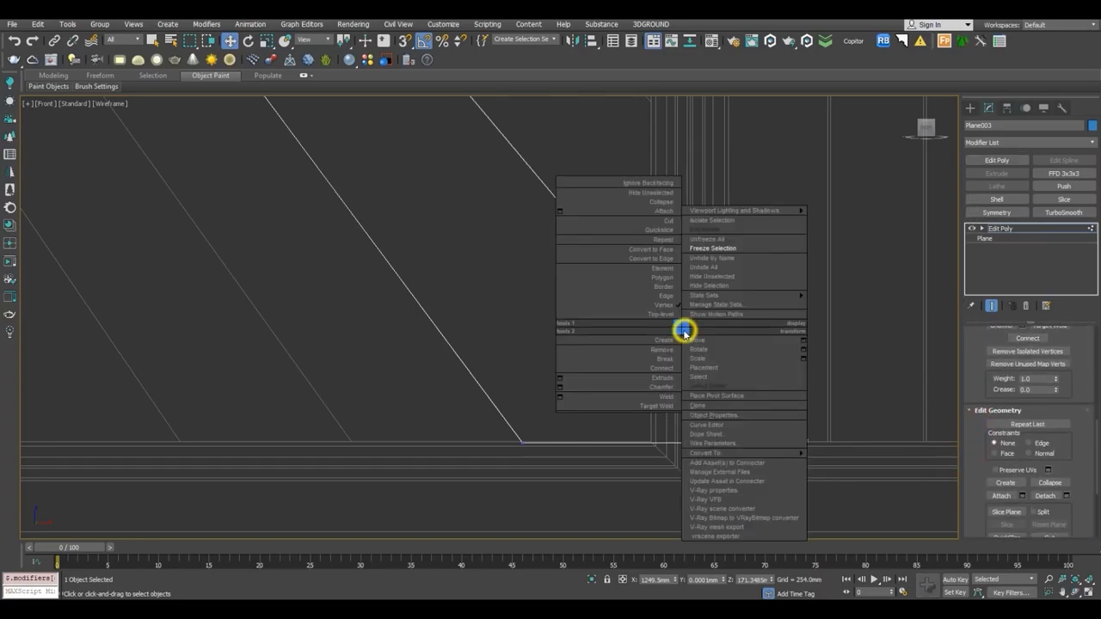
pyautogui.click(668, 226)
pyautogui.scroll(5, 645, 464)
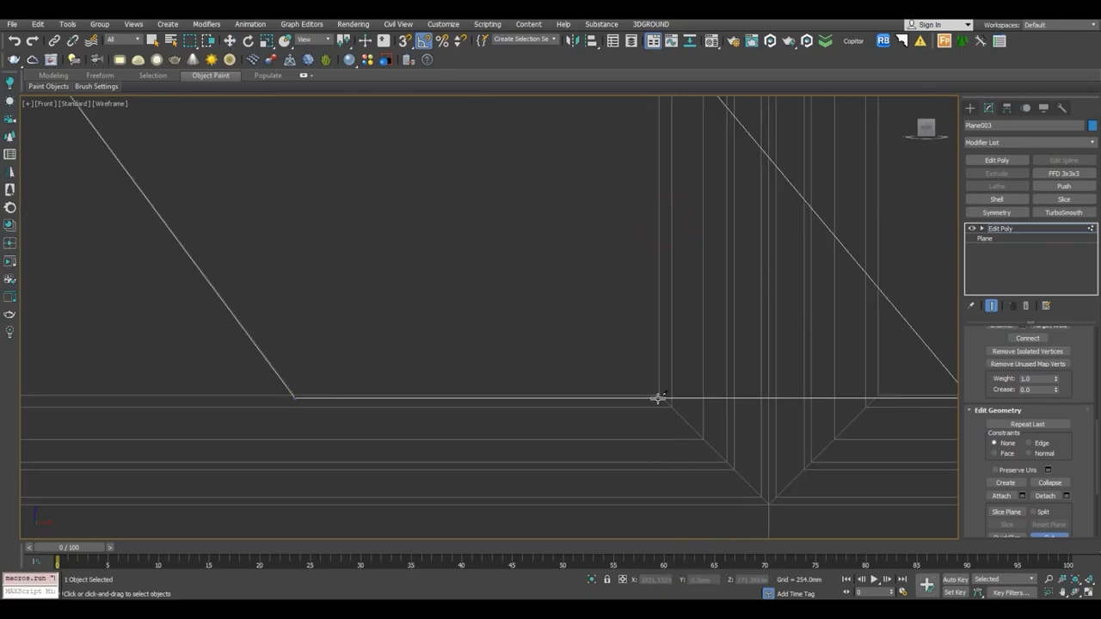
pyautogui.scroll(-2, 657, 369)
pyautogui.scroll(5, 666, 189)
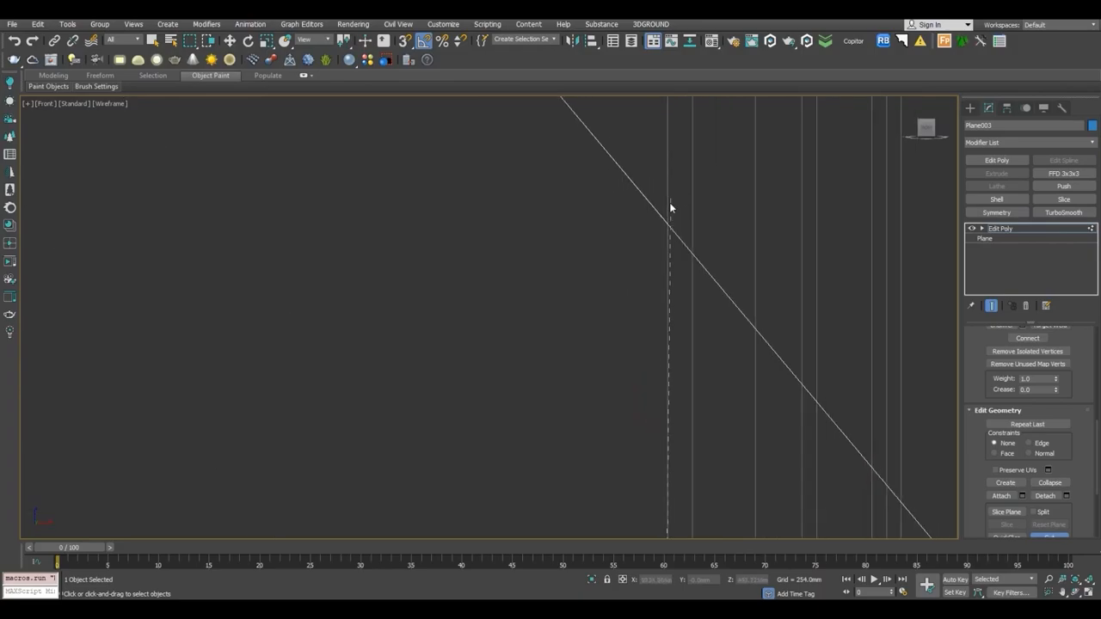
pyautogui.click(668, 225)
pyautogui.scroll(-3, 682, 227)
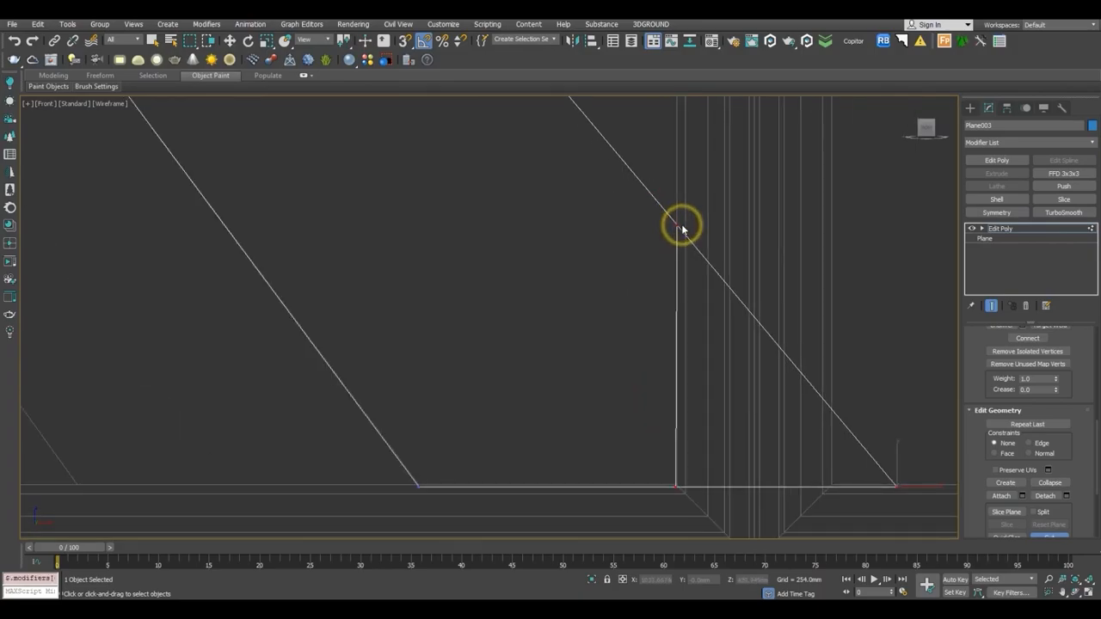
# Remove the plane's corner vertex that extends outside the frame and leave vertex editing.
pyautogui.moveTo(1078, 483); pyautogui.dragTo(1090, 618)
pyautogui.click(1061, 442)
pyautogui.scroll(3, 967, 350)
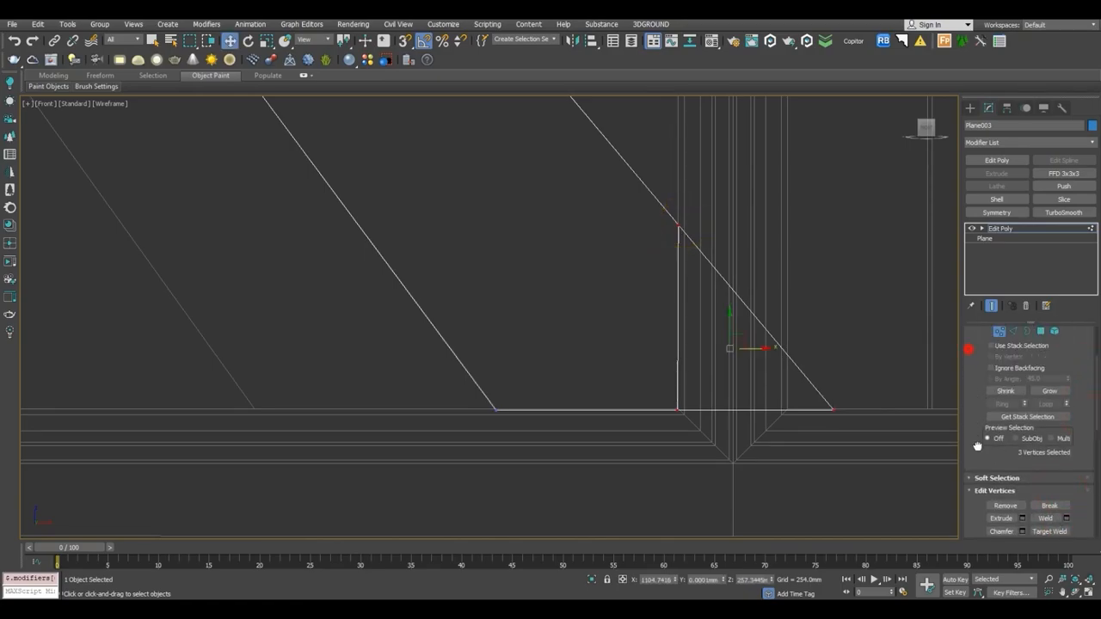
pyautogui.moveTo(872, 434); pyautogui.dragTo(894, 461)
pyautogui.press('BackSpace')
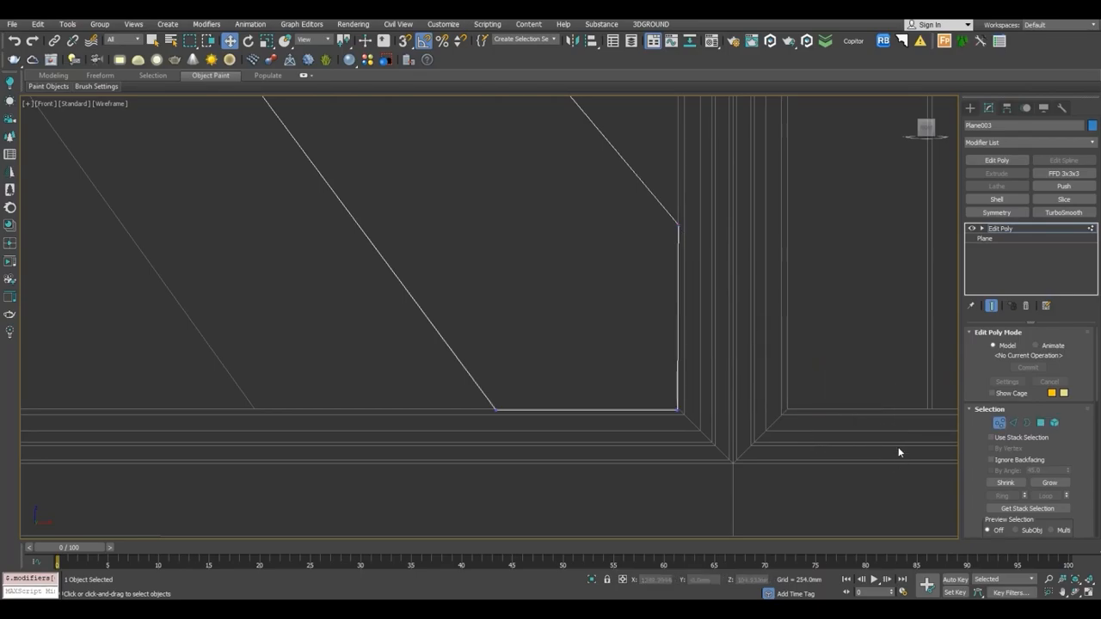
pyautogui.scroll(-1, 898, 446)
pyautogui.press('1')
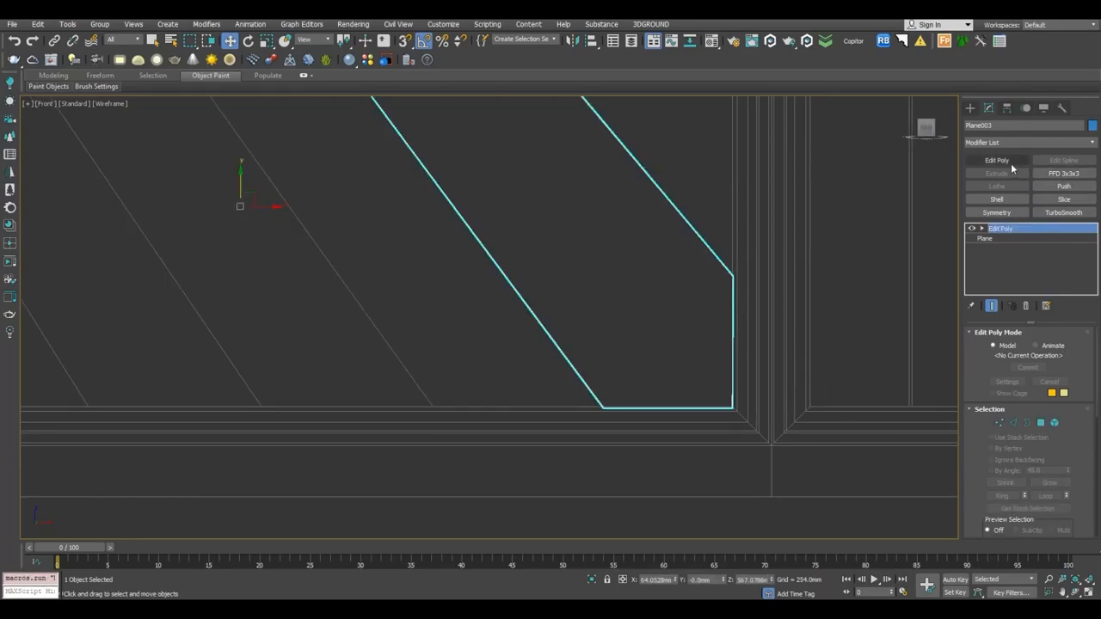
# Centre the new slat's pivot on the object and return to its modifiers.
pyautogui.click(1007, 107)
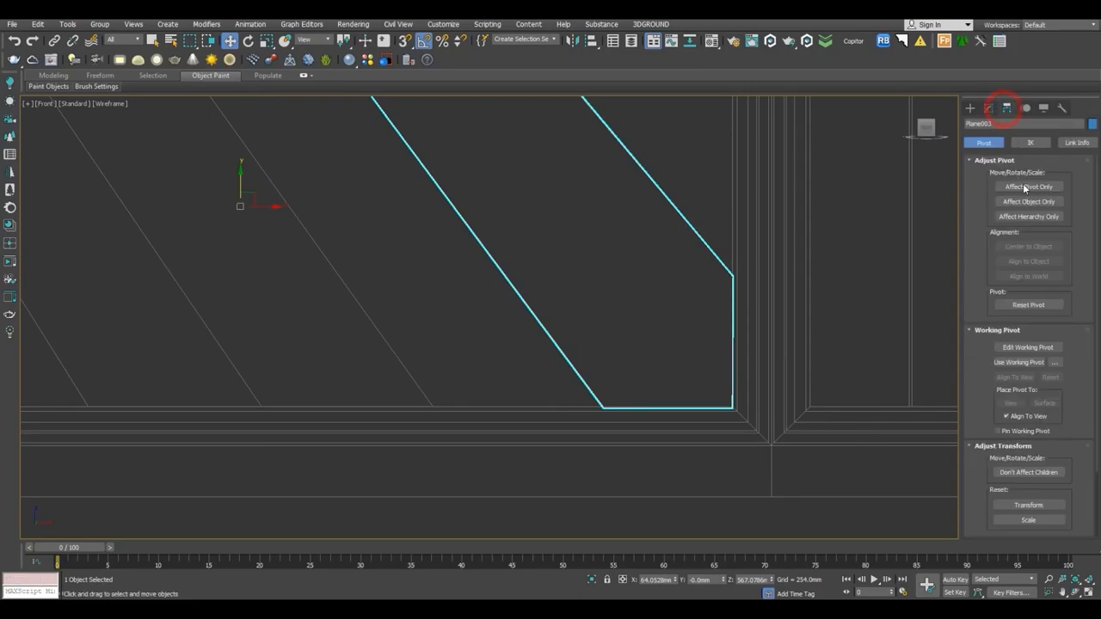
pyautogui.scroll(-3, 616, 234)
pyautogui.moveTo(942, 244); pyautogui.dragTo(942, 347, button='middle')
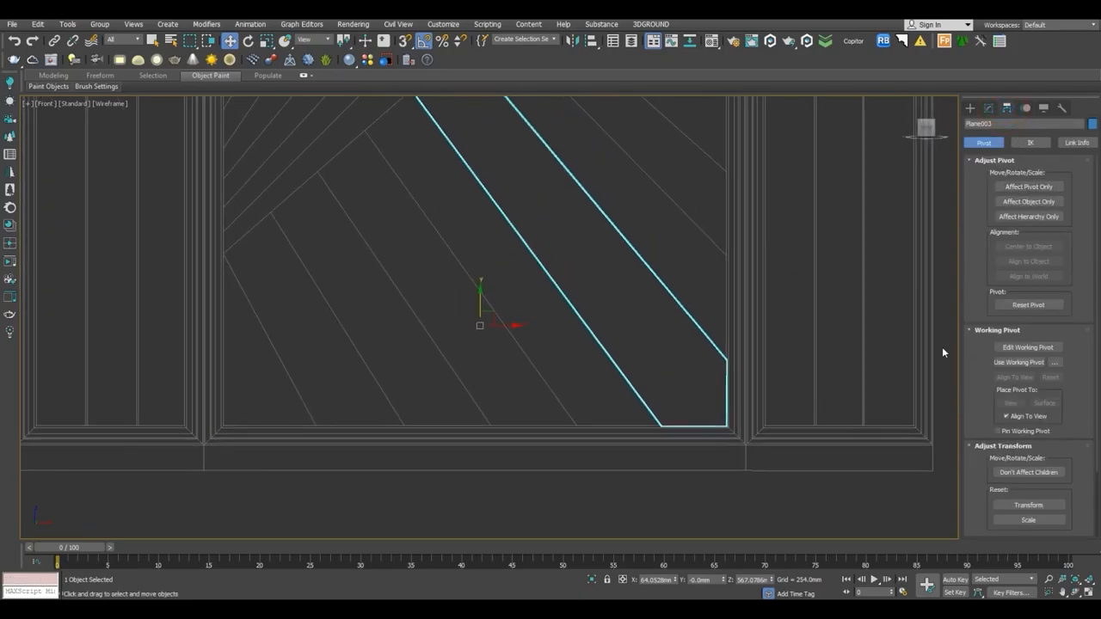
pyautogui.click(1037, 187)
pyautogui.click(1032, 246)
pyautogui.click(988, 108)
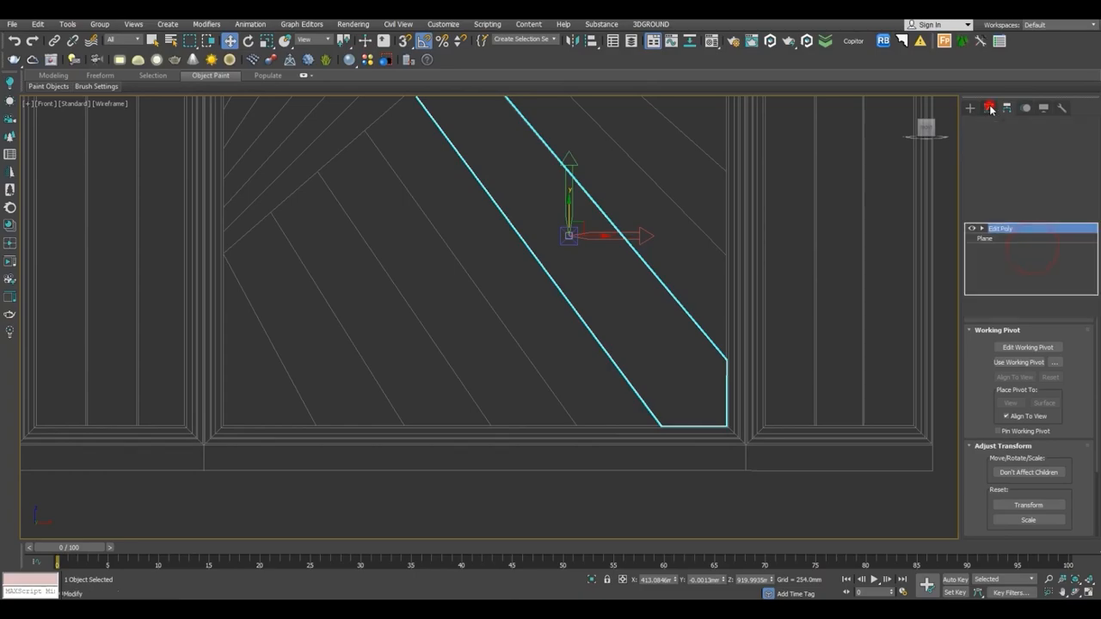
# Thicken the new slat with a Shell modifier and add an Edit Poly modifier above it.
pyautogui.scroll(-2, 778, 301)
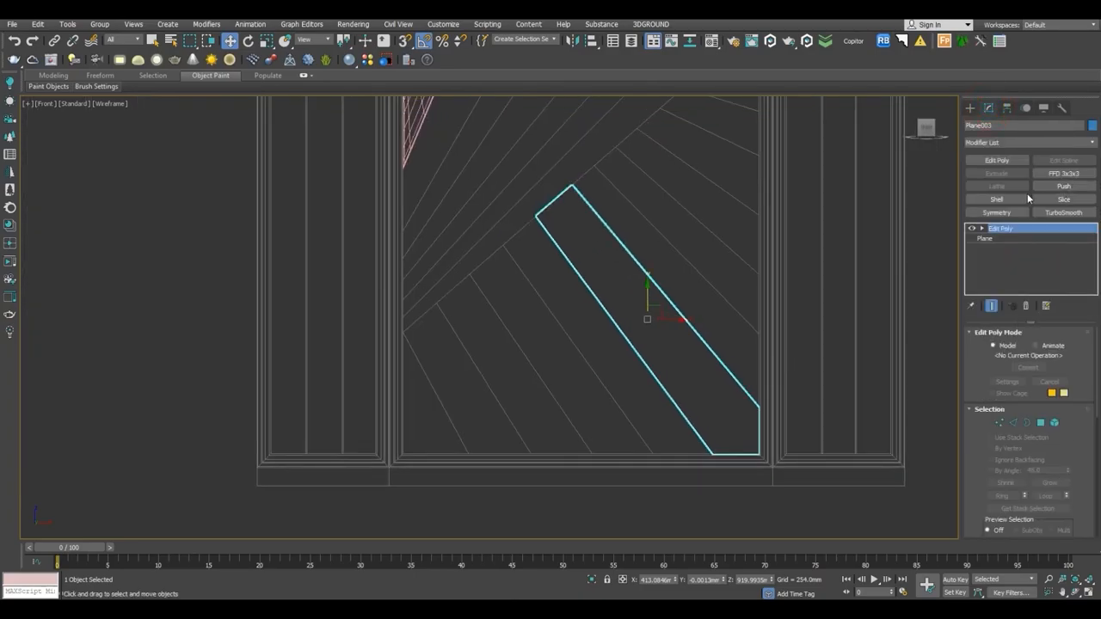
pyautogui.click(997, 199)
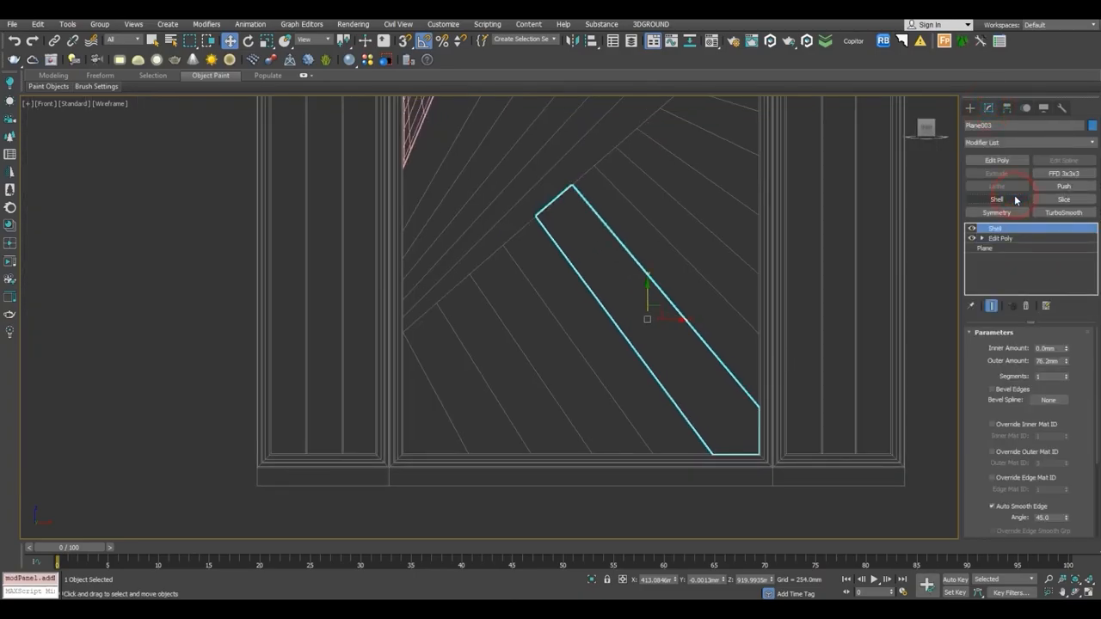
pyautogui.press('p')
pyautogui.press('z')
pyautogui.moveTo(470, 273)
pyautogui.keyDown('alt'); pyautogui.mouseDown(button='middle')
pyautogui.moveTo(539, 346)
pyautogui.moveTo(443, 331)
pyautogui.moveTo(439, 300)
pyautogui.mouseUp(button='middle'); pyautogui.keyUp('alt')
pyautogui.click(996, 160)
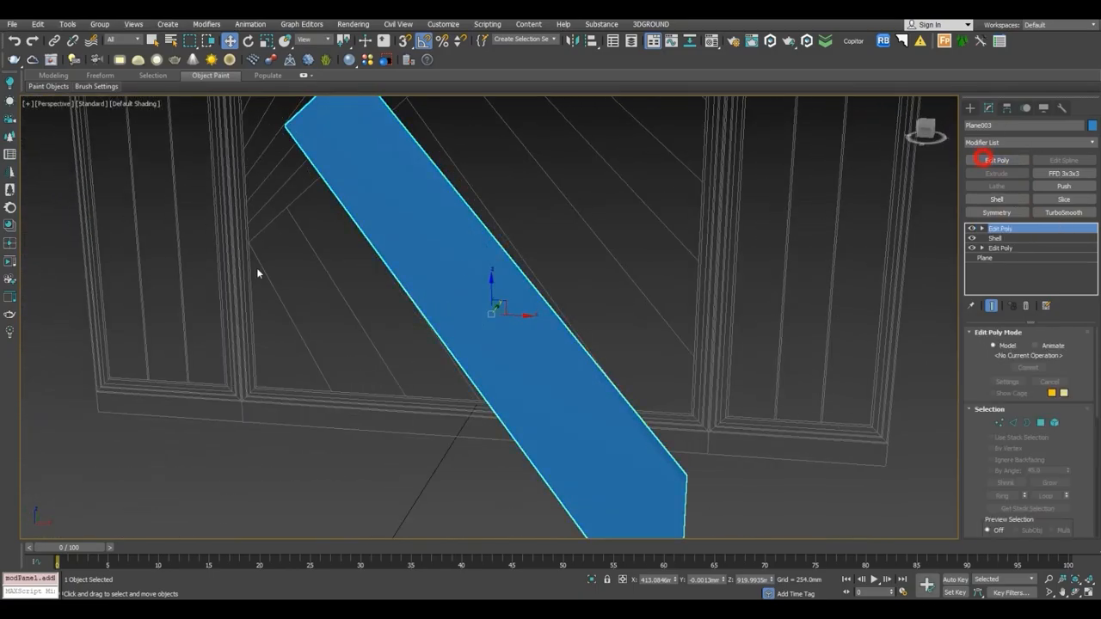
# Connect the slat's long edges with 2 segments at a pinch of 94, placing crosswise edges near both ends.
pyautogui.scroll(-3, 319, 247)
pyautogui.moveTo(319, 246)
pyautogui.keyDown('alt'); pyautogui.mouseDown(button='middle')
pyautogui.moveTo(387, 283)
pyautogui.moveTo(325, 274)
pyautogui.moveTo(402, 229)
pyautogui.mouseUp(button='middle'); pyautogui.keyUp('alt')
pyautogui.press('2')
pyautogui.press('F4')
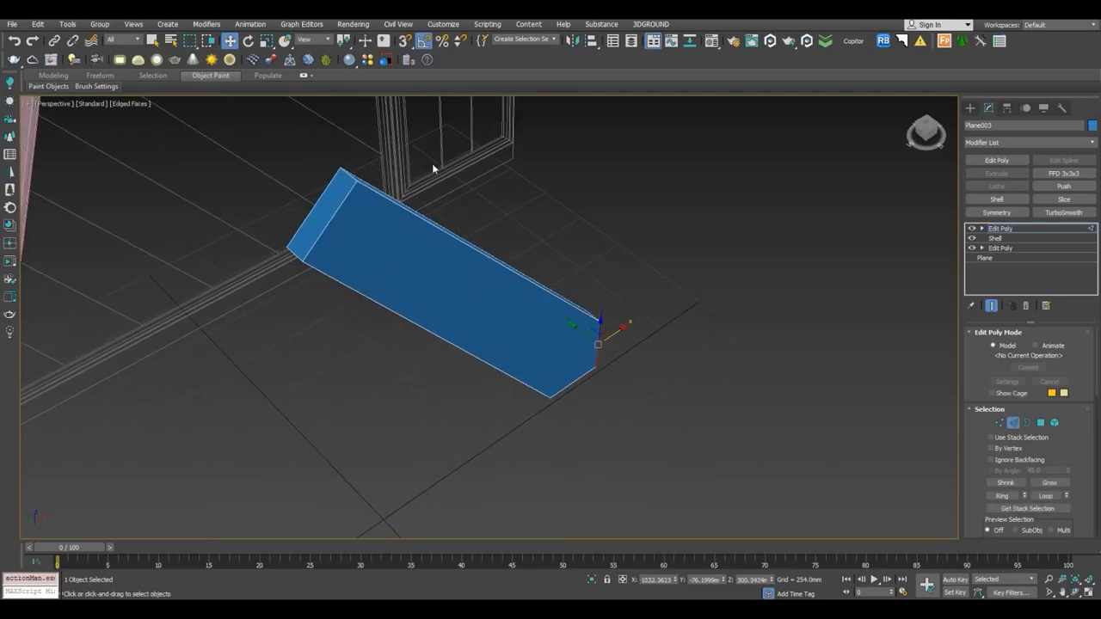
pyautogui.moveTo(416, 370); pyautogui.dragTo(424, 481)
pyautogui.moveTo(1081, 505); pyautogui.dragTo(1074, 393)
pyautogui.click(1067, 435)
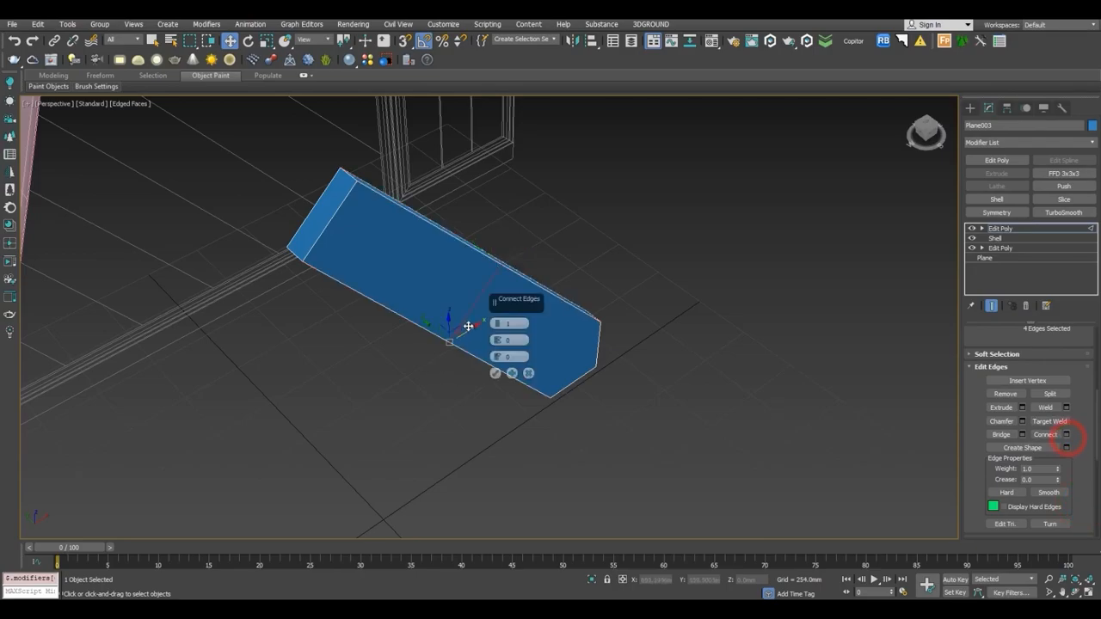
pyautogui.click(497, 320)
pyautogui.moveTo(498, 340); pyautogui.dragTo(508, 126)
pyautogui.click(496, 373)
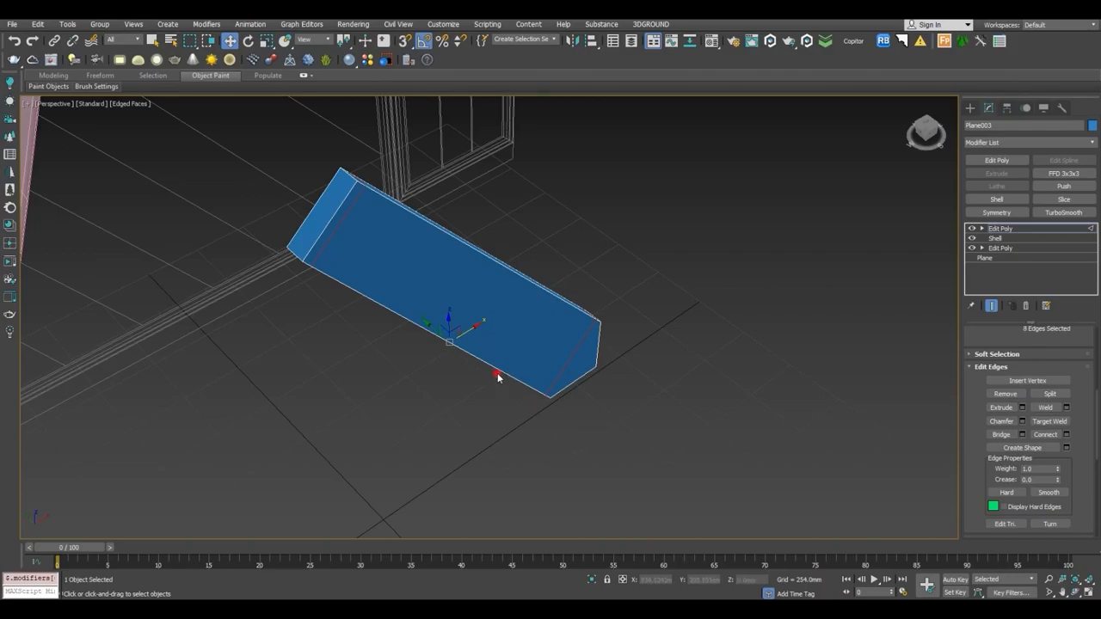
# Try to connect the ring of the slat's crosswise edges with 2 segments.
pyautogui.click(335, 214)
pyautogui.hotkey('alt', 'r')
pyautogui.keyDown('alt'); pyautogui.moveTo(359, 253); pyautogui.dragTo(628, 449, button='middle'); pyautogui.keyUp('alt')
pyautogui.keyDown('alt'); pyautogui.moveTo(734, 448); pyautogui.dragTo(727, 389, button='middle'); pyautogui.keyUp('alt')
pyautogui.click(1066, 435)
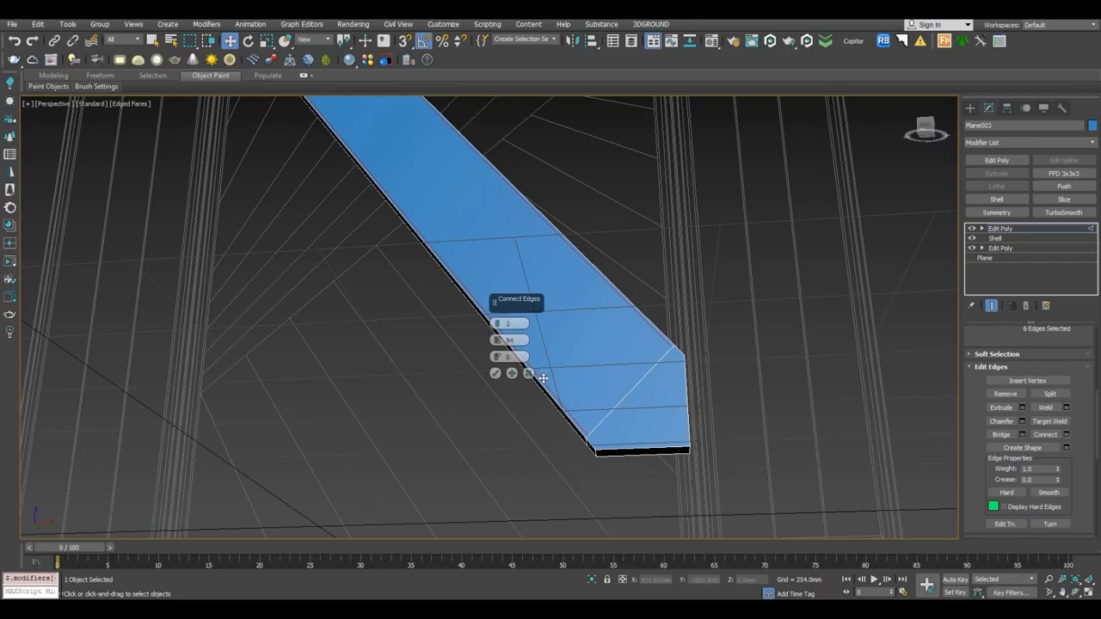
pyautogui.moveTo(495, 339); pyautogui.dragTo(500, 397)
pyautogui.click(527, 375)
# Select the slat's vertical edges along the frame together with the crosswise edges at its lower and upper ends.
pyautogui.scroll(-3, 586, 435)
pyautogui.moveTo(587, 442); pyautogui.dragTo(606, 461, button='middle')
pyautogui.click(696, 447)
pyautogui.click(654, 447)
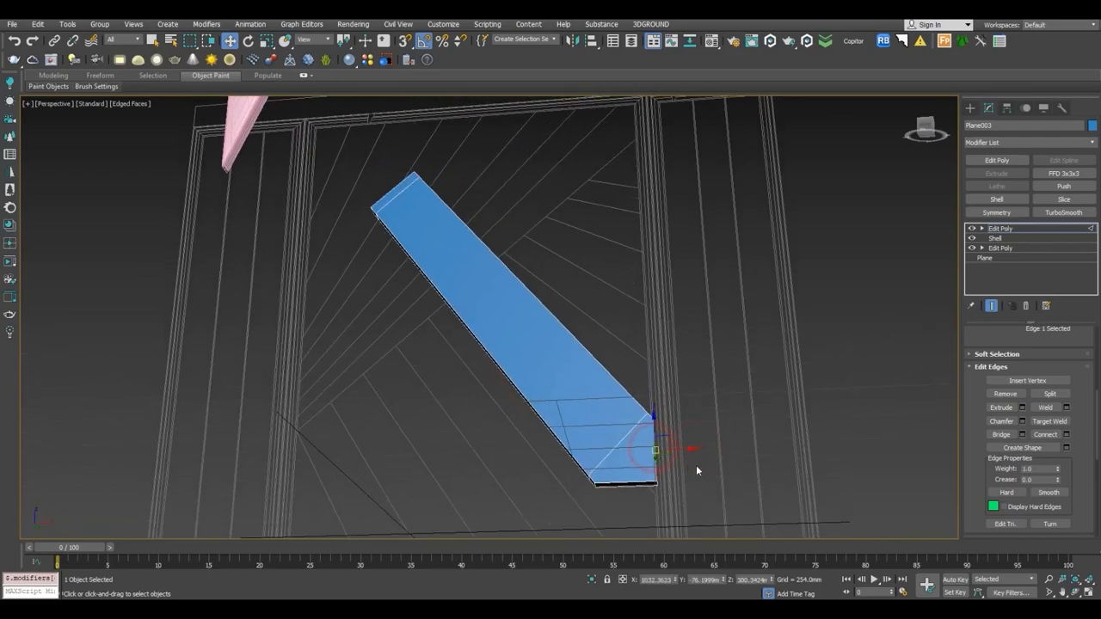
pyautogui.keyDown('ctrl'); pyautogui.click(643, 464); pyautogui.keyUp('ctrl')
pyautogui.press('f')
pyautogui.press('z')
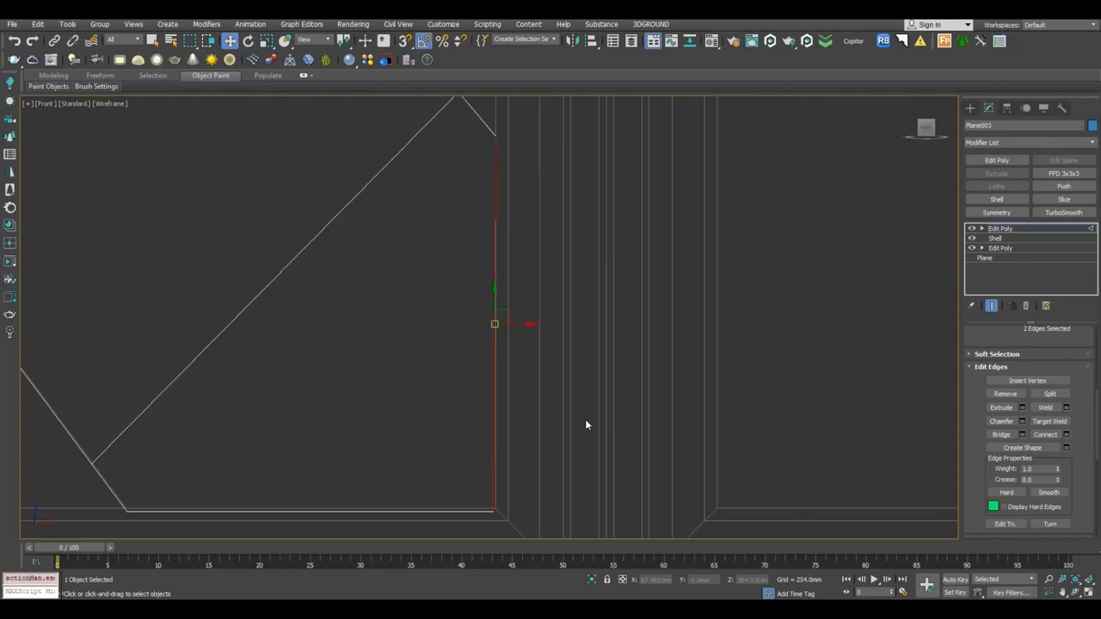
pyautogui.moveTo(406, 372); pyautogui.dragTo(592, 373)
pyautogui.scroll(-5, 448, 378)
pyautogui.moveTo(451, 385)
pyautogui.mouseDown(button='middle')
pyautogui.moveTo(440, 366)
pyautogui.moveTo(465, 391)
pyautogui.mouseUp(button='middle')
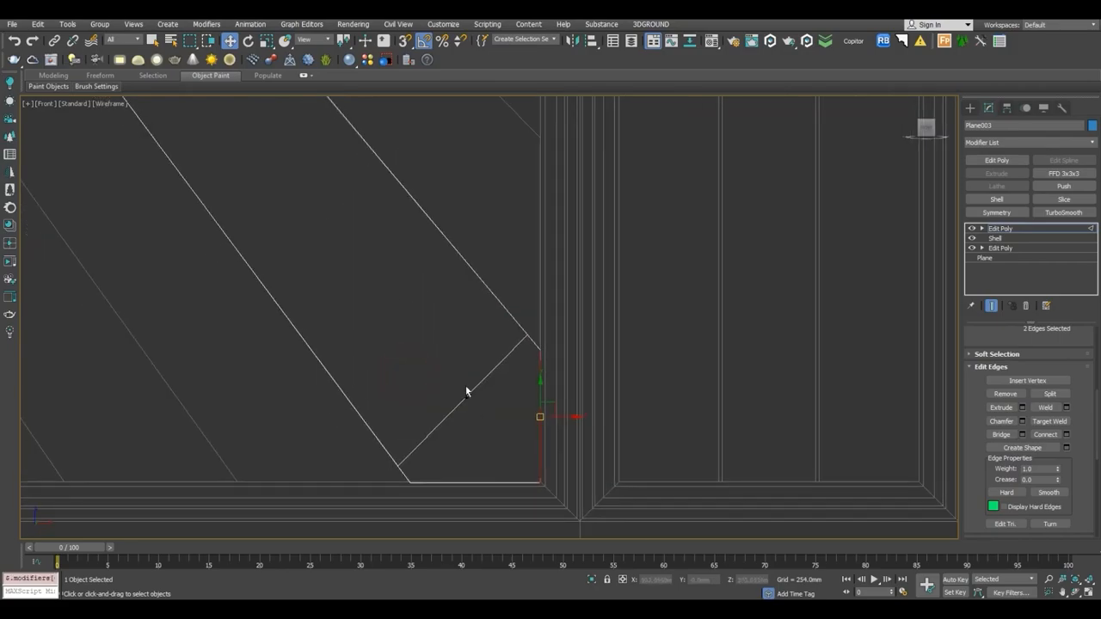
pyautogui.keyDown('ctrl'); pyautogui.moveTo(468, 425); pyautogui.dragTo(469, 429); pyautogui.keyUp('ctrl')
pyautogui.scroll(-5, 470, 429)
pyautogui.moveTo(359, 273); pyautogui.dragTo(389, 316, button='middle')
pyautogui.scroll(3, 370, 307)
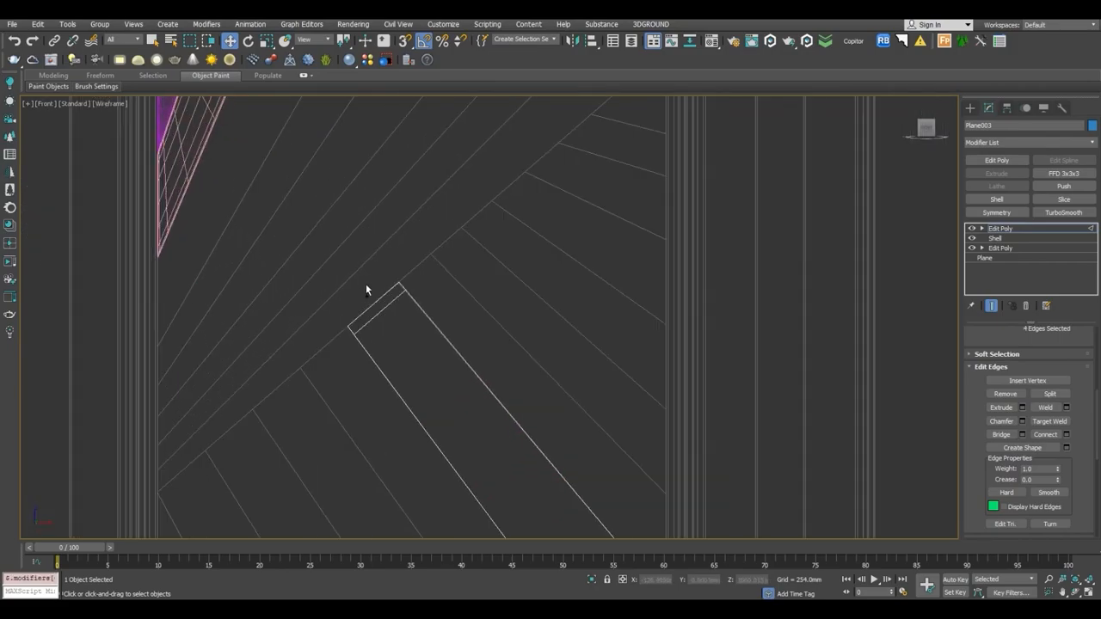
# Connect the selected edges with 2 segments, pinched outward so the new edges run close to the slat's long sides.
pyautogui.click(1067, 437)
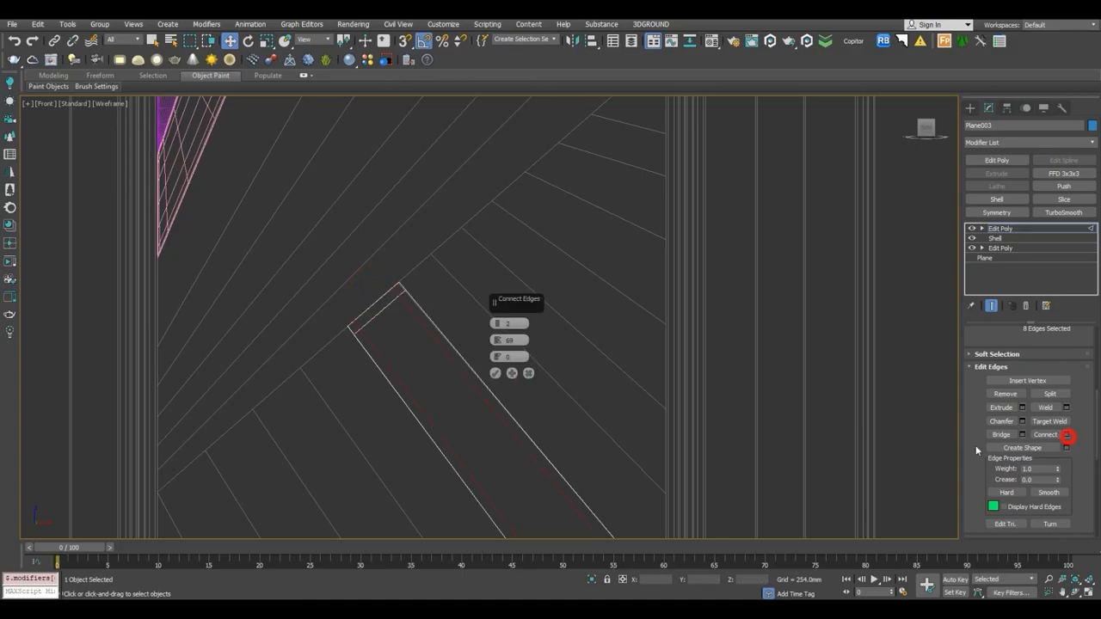
pyautogui.moveTo(392, 341); pyautogui.dragTo(364, 181, button='middle')
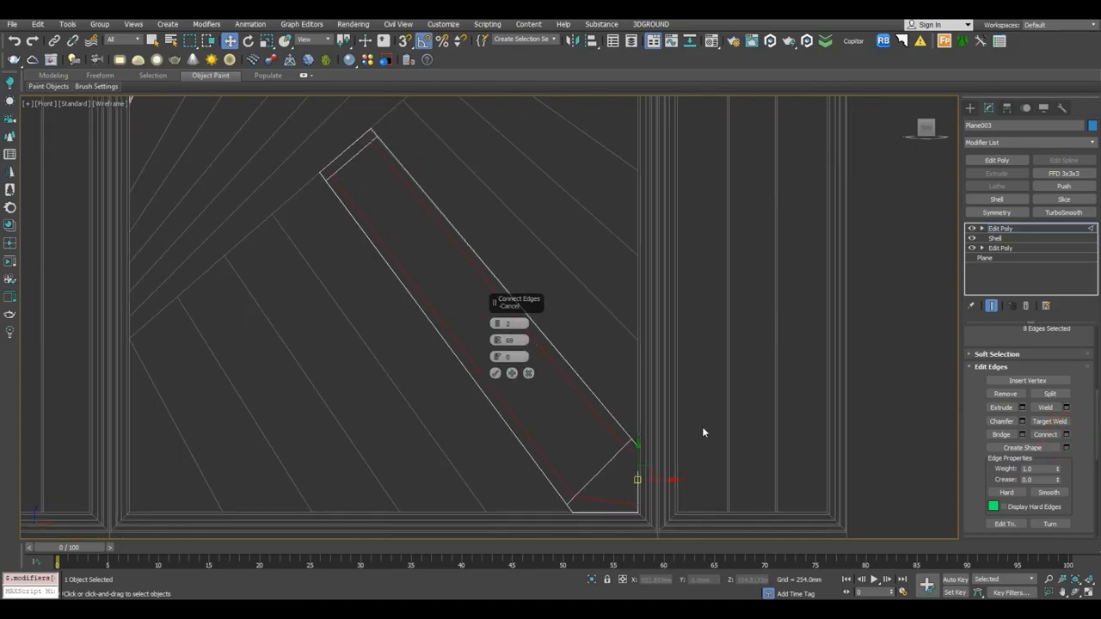
pyautogui.moveTo(497, 341); pyautogui.dragTo(502, 317)
pyautogui.click(495, 374)
pyautogui.scroll(3, 578, 313)
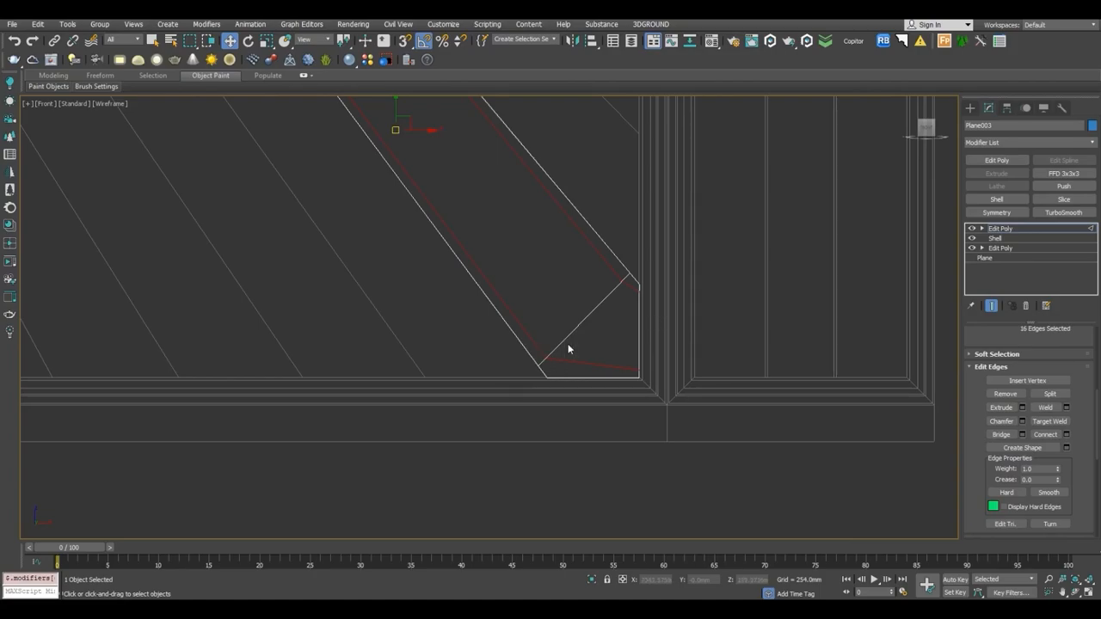
pyautogui.scroll(-2, 757, 411)
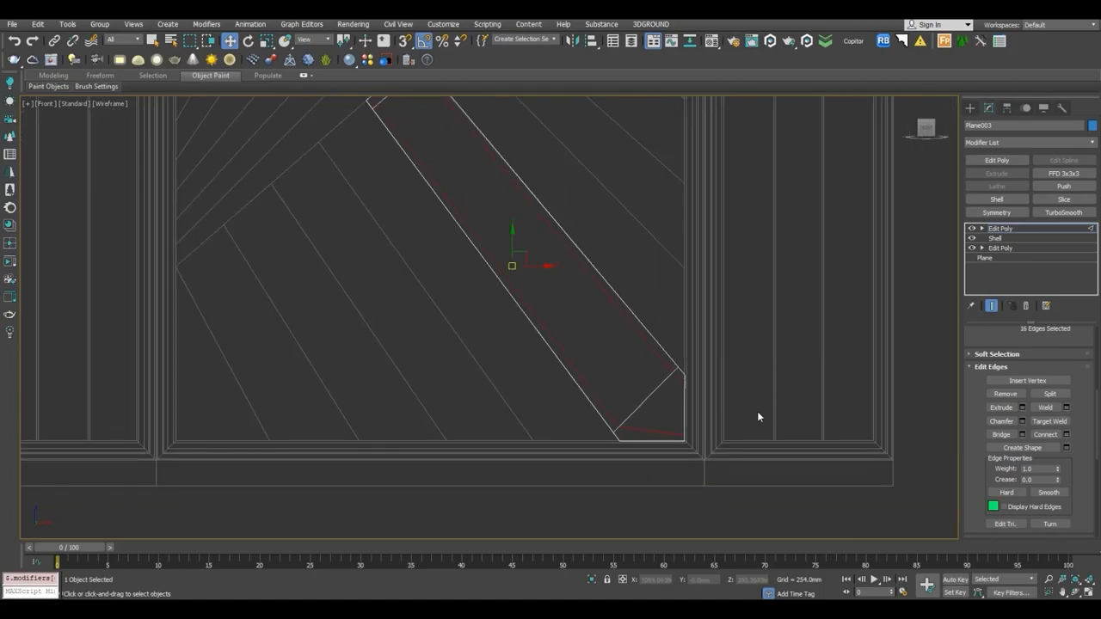
# Delete the slat's upper Edit Poly and Shell modifiers and add a fresh Edit Poly modifier.
pyautogui.click(1017, 228)
pyautogui.scroll(3, 624, 259)
pyautogui.click(1026, 306)
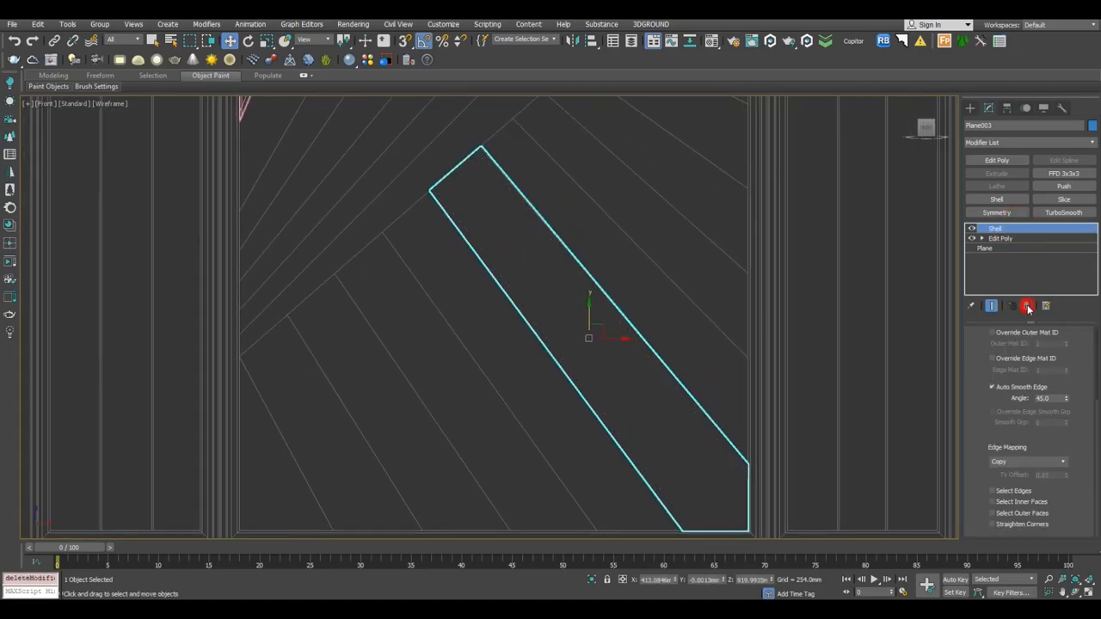
pyautogui.click(1026, 305)
pyautogui.click(990, 161)
pyautogui.scroll(-1, 627, 223)
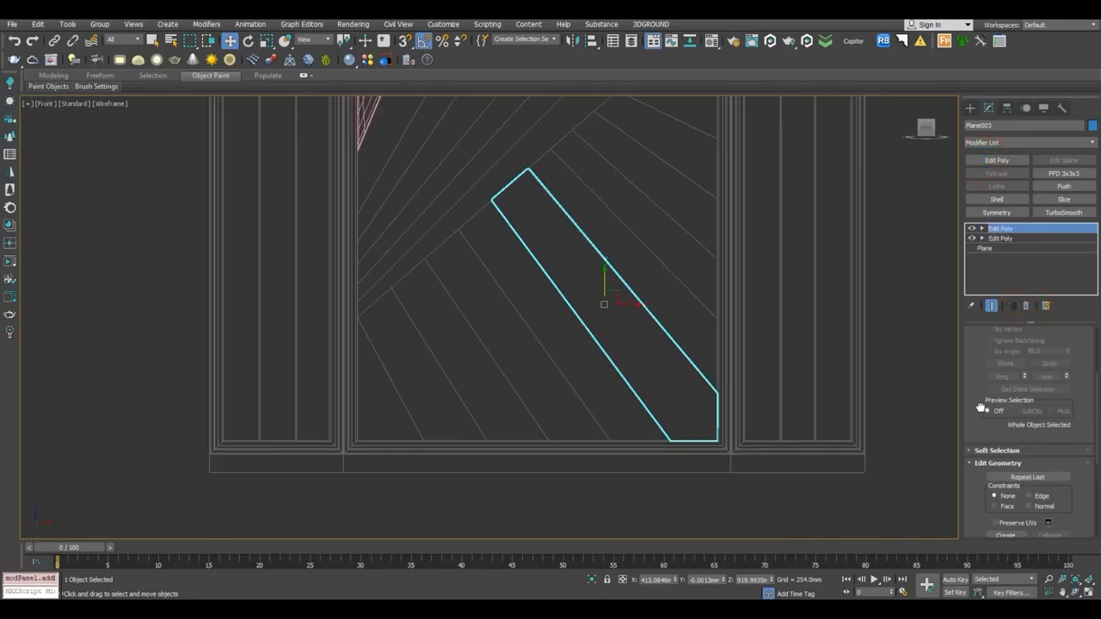
# Connect the slat's upper end edge and bottom edge with 1 segment running along its length.
pyautogui.moveTo(980, 408); pyautogui.dragTo(980, 525)
pyautogui.keyDown('alt'); pyautogui.moveTo(722, 372); pyautogui.dragTo(696, 368, button='middle'); pyautogui.keyUp('alt')
pyautogui.rightClick(695, 368)
pyautogui.click(1015, 419)
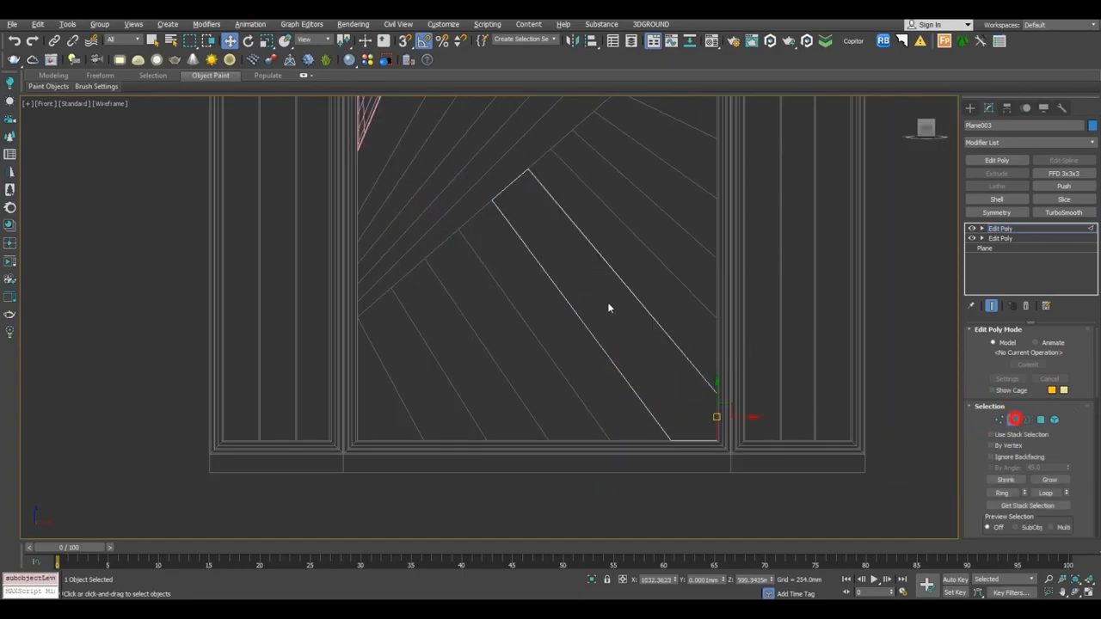
pyautogui.click(516, 191)
pyautogui.scroll(-5, 1081, 484)
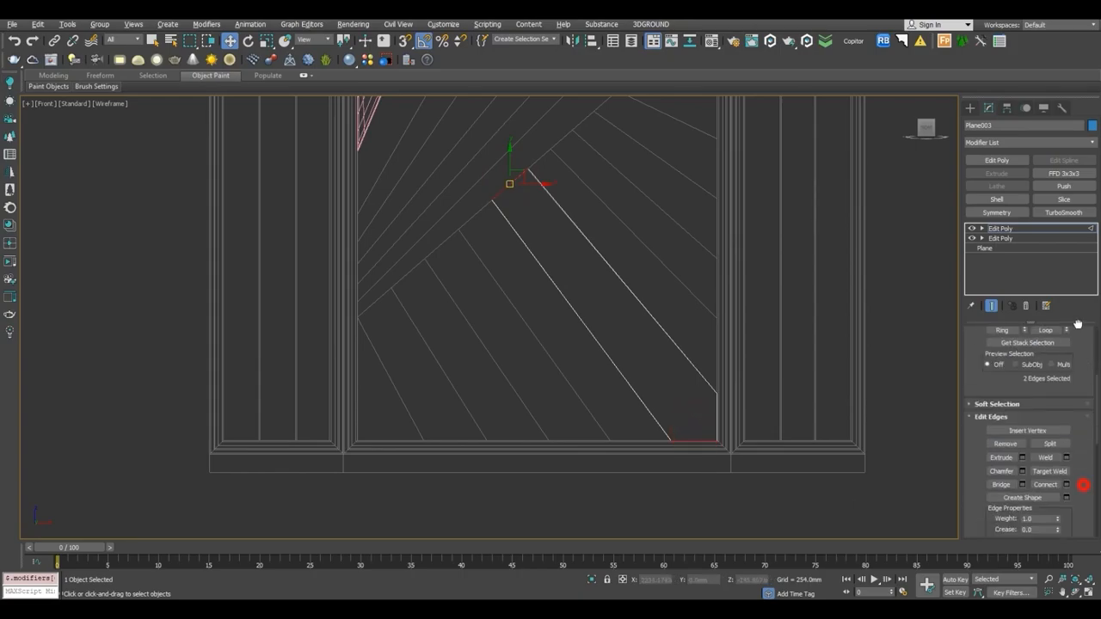
pyautogui.click(1065, 477)
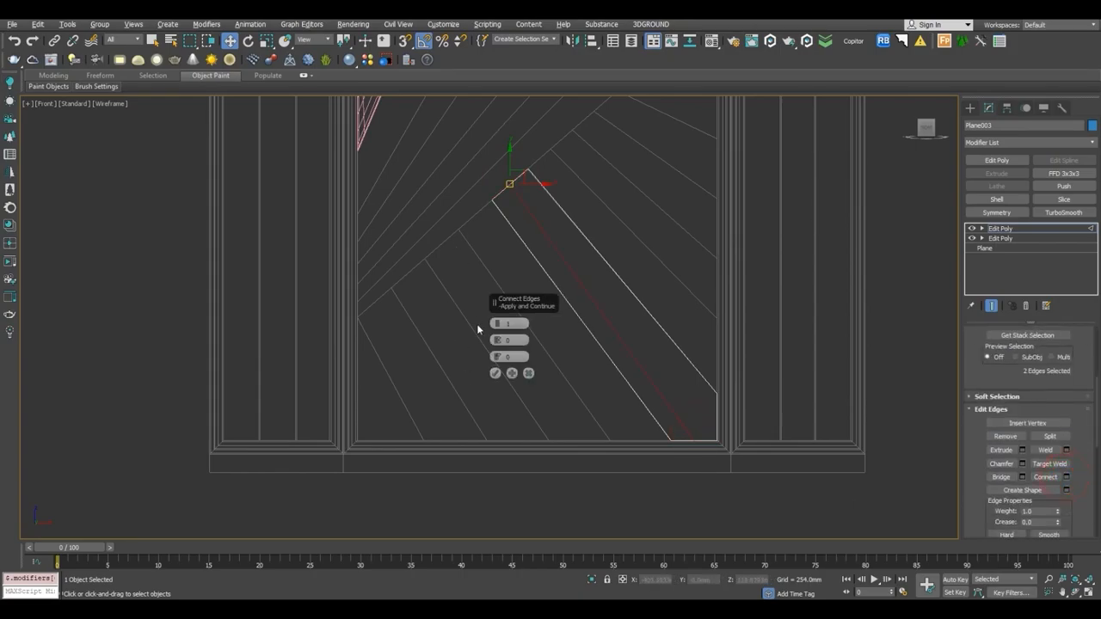
pyautogui.click(496, 373)
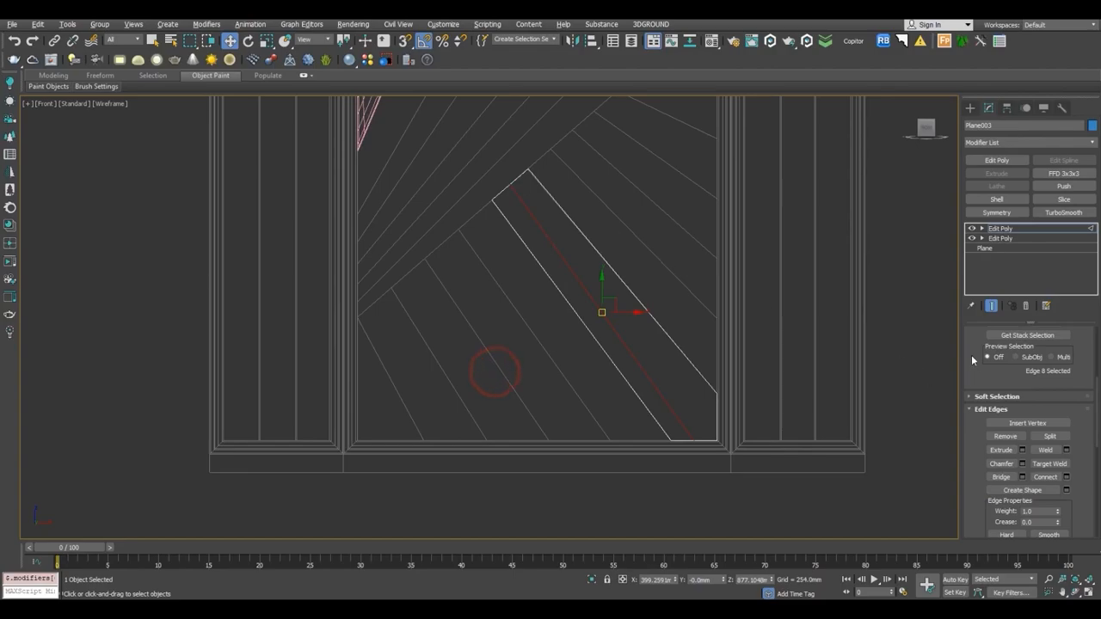
# Constrain movement to Edge and slide the middle vertex of the slat's upper end close to its lower-left corner.
pyautogui.moveTo(971, 349); pyautogui.dragTo(986, 509)
pyautogui.click(1001, 410)
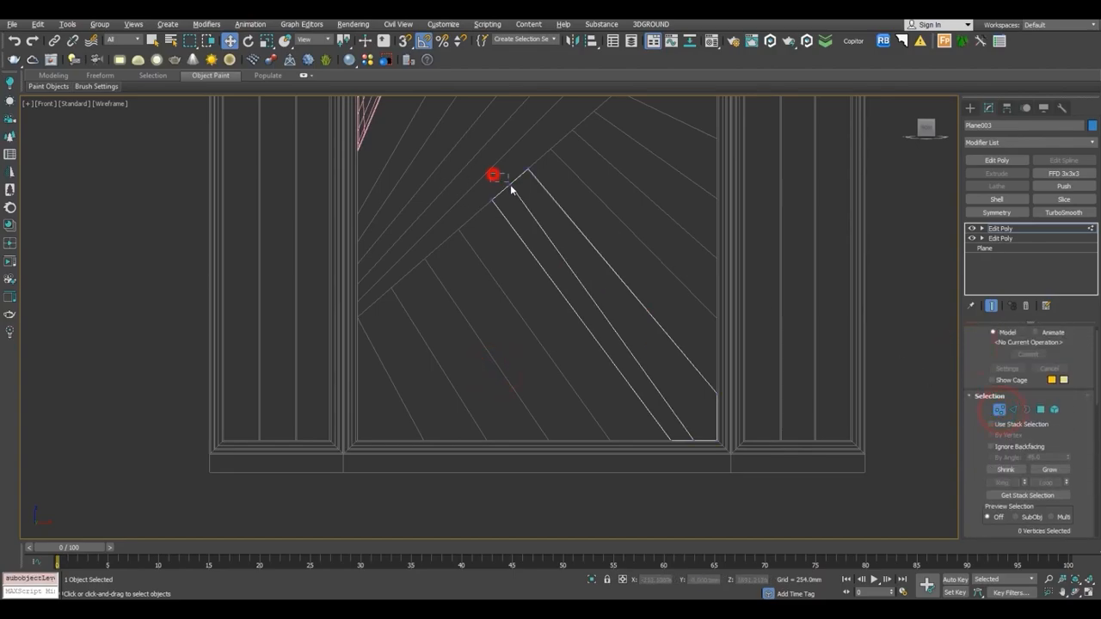
pyautogui.moveTo(510, 184); pyautogui.dragTo(517, 191)
pyautogui.moveTo(1084, 423); pyautogui.dragTo(1083, 357)
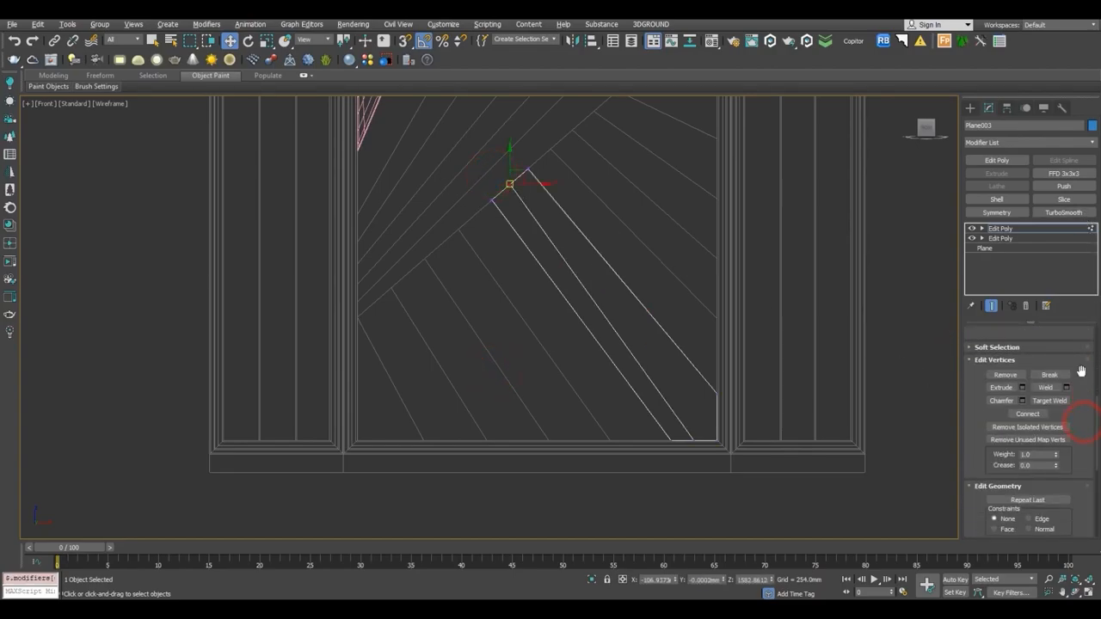
pyautogui.moveTo(1079, 420); pyautogui.dragTo(1068, 401)
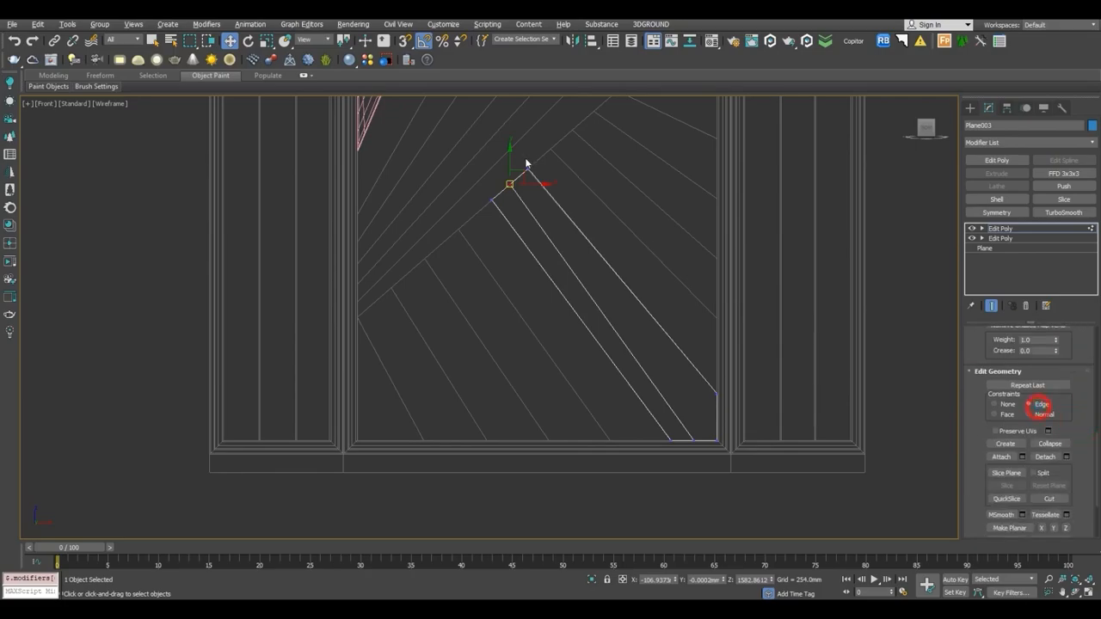
pyautogui.scroll(3, 521, 163)
pyautogui.moveTo(505, 215); pyautogui.dragTo(478, 236)
pyautogui.scroll(-5, 525, 321)
# Slide the middle vertex of the slat's bottom edge along that edge, close to its left corner.
pyautogui.scroll(3, 524, 282)
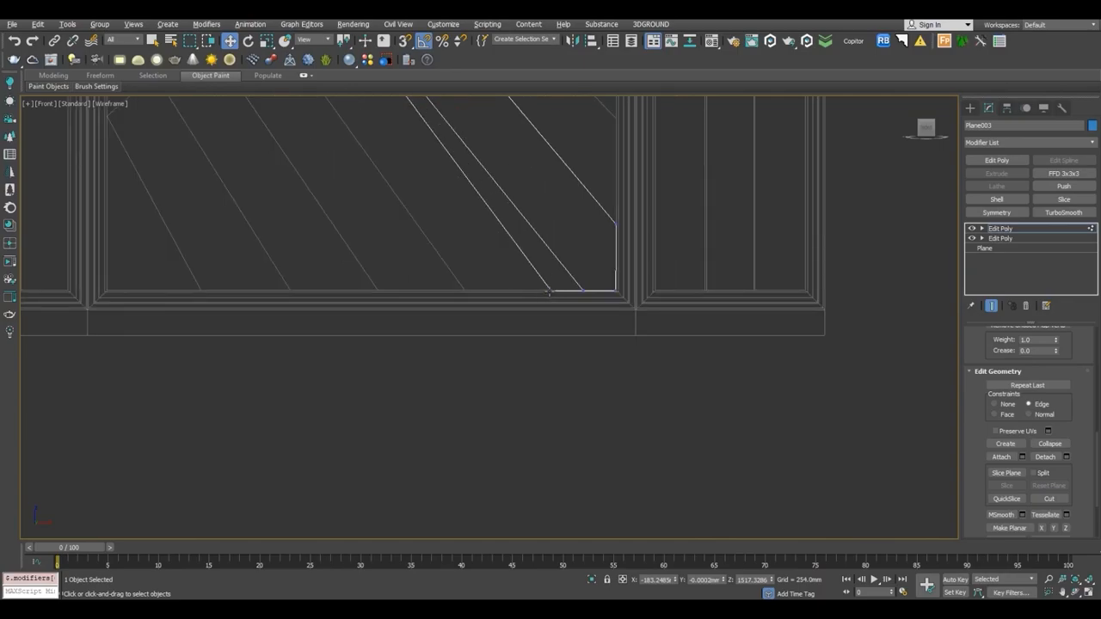
pyautogui.moveTo(581, 305)
pyautogui.mouseDown()
pyautogui.moveTo(592, 298)
pyautogui.moveTo(575, 291)
pyautogui.mouseUp()
pyautogui.moveTo(591, 283); pyautogui.dragTo(620, 356, button='middle')
# Cut the slat from its vertical side just below the slanted edge up to the upper end, close to the right side.
pyautogui.rightClick(664, 356)
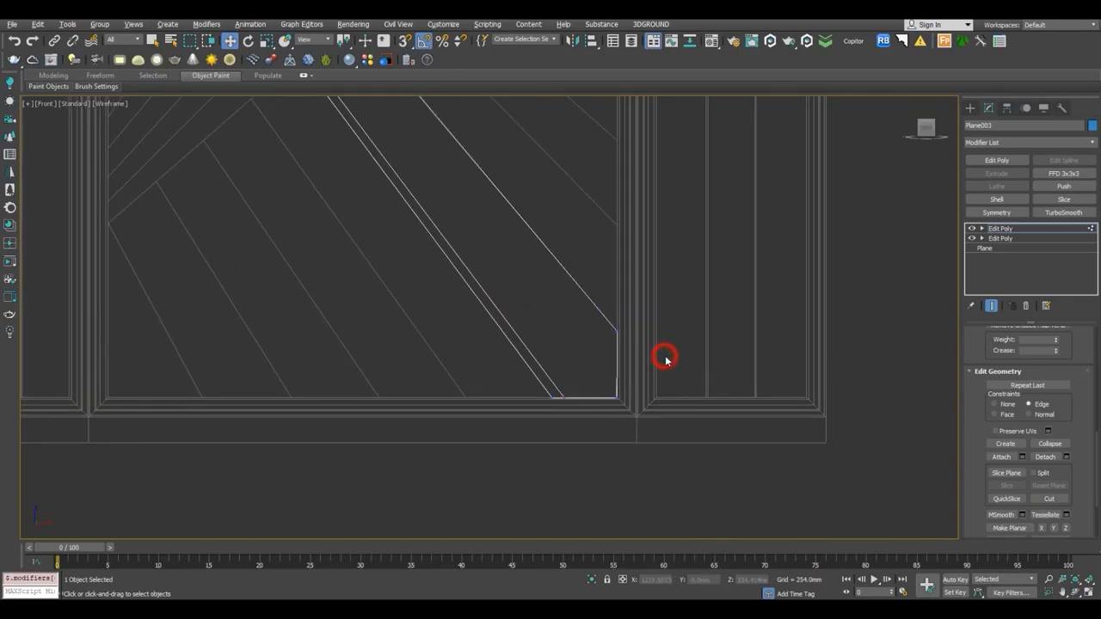
pyautogui.click(649, 247)
pyautogui.scroll(3, 637, 341)
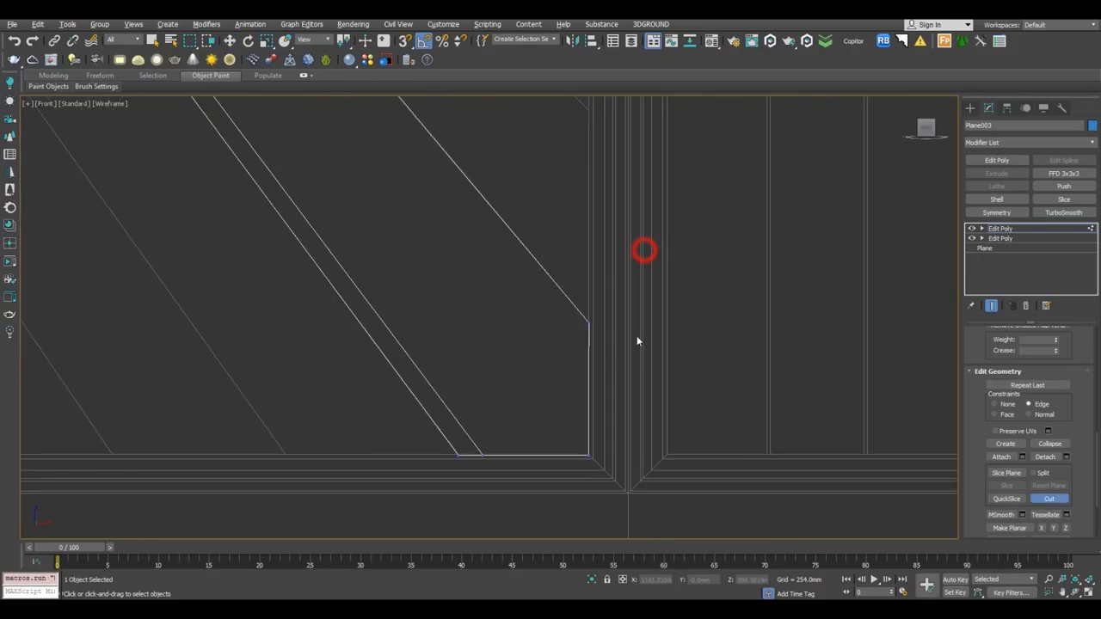
pyautogui.click(589, 334)
pyautogui.scroll(-3, 585, 258)
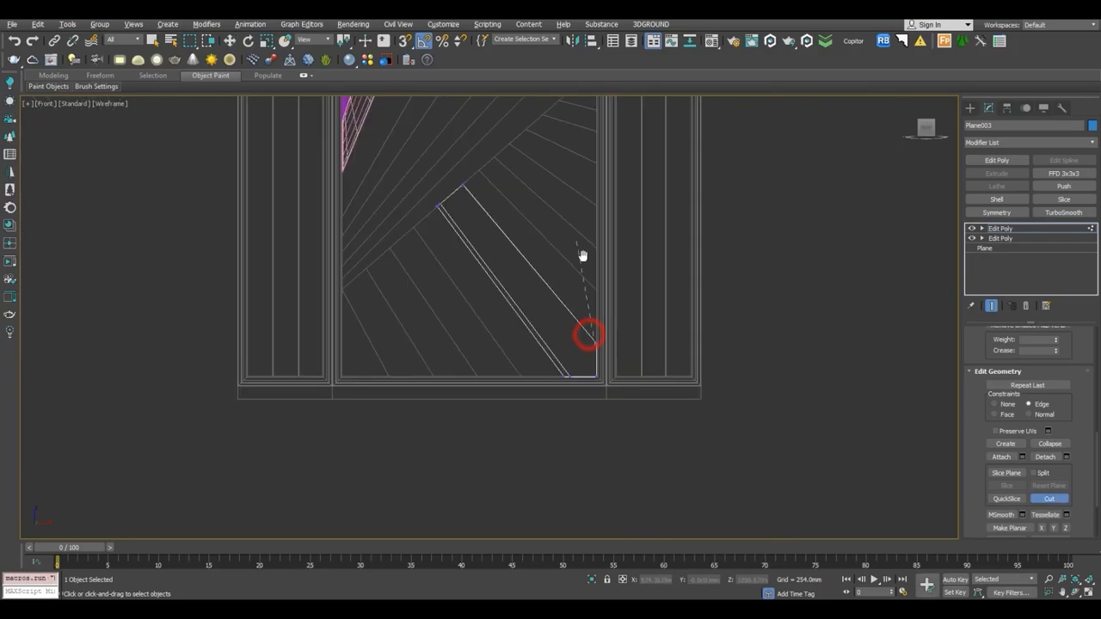
pyautogui.scroll(5, 553, 338)
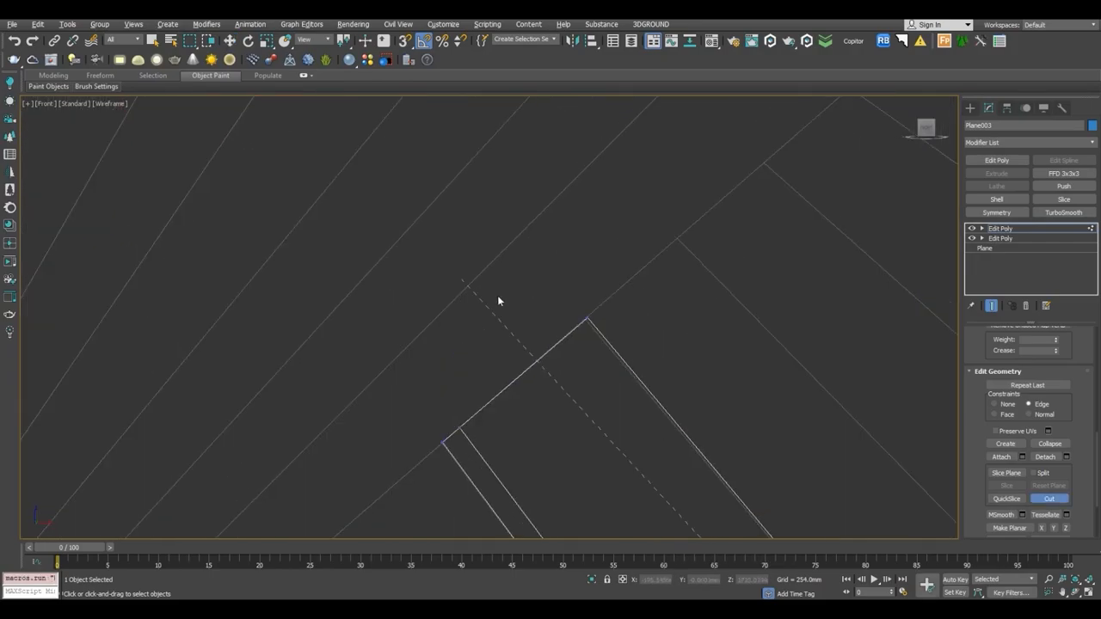
pyautogui.click(580, 328)
pyautogui.scroll(-5, 580, 328)
pyautogui.scroll(5, 635, 365)
pyautogui.click(560, 356)
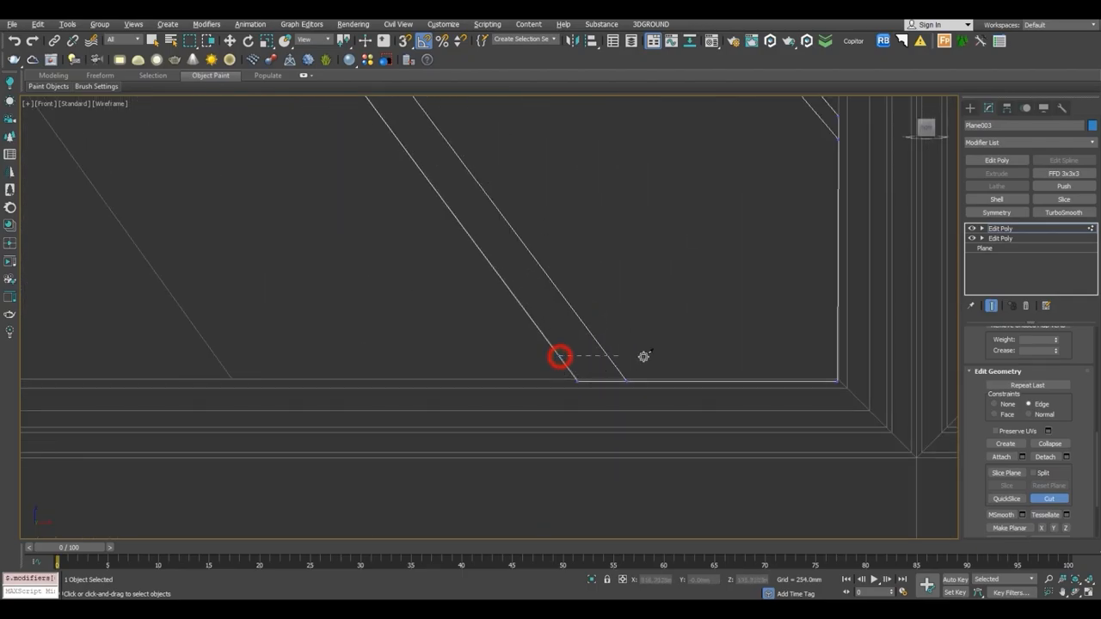
pyautogui.rightClick(822, 352)
# Cut the slat from its bottom-right corner up to the middle of its upper end.
pyautogui.scroll(6, 843, 376)
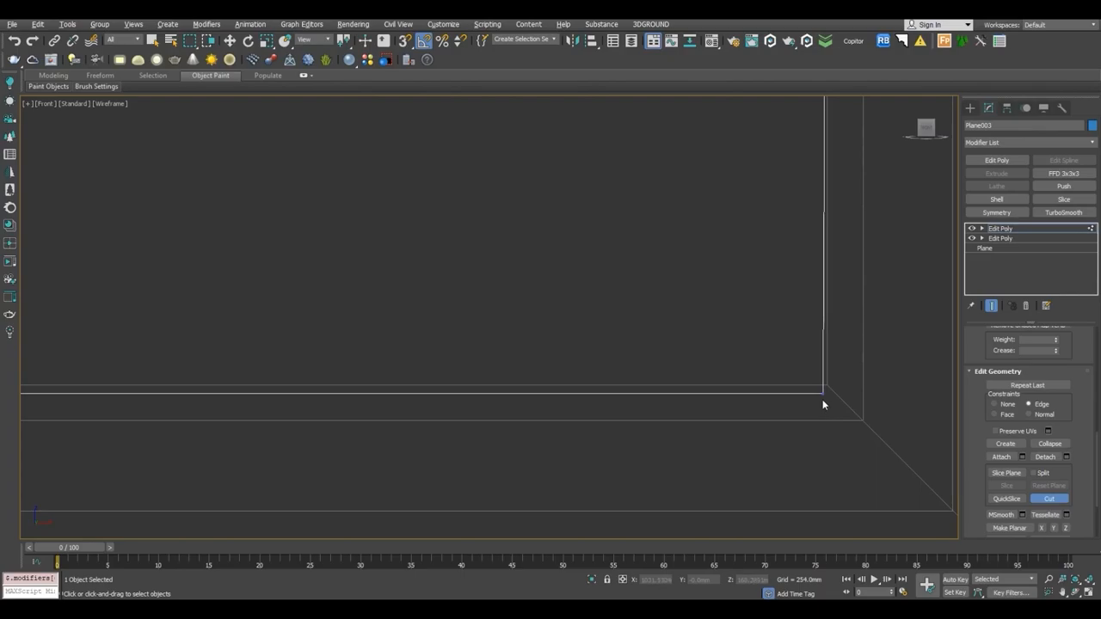
pyautogui.click(823, 393)
pyautogui.scroll(-7, 823, 393)
pyautogui.moveTo(743, 275); pyautogui.dragTo(818, 439, button='middle')
pyautogui.scroll(4, 580, 152)
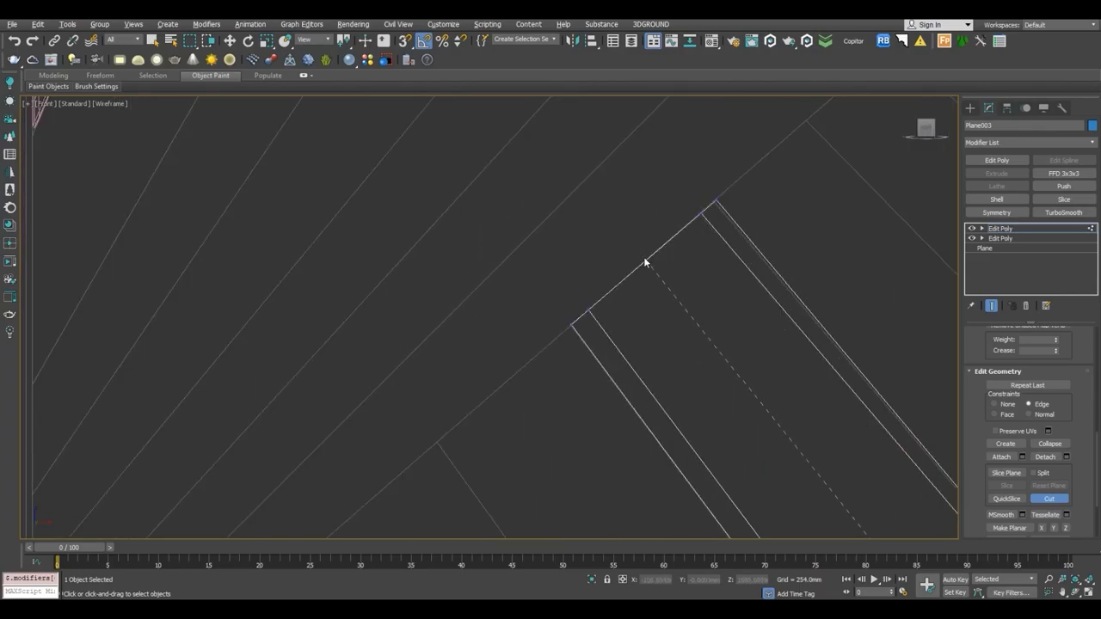
pyautogui.click(643, 258)
pyautogui.scroll(-5, 669, 327)
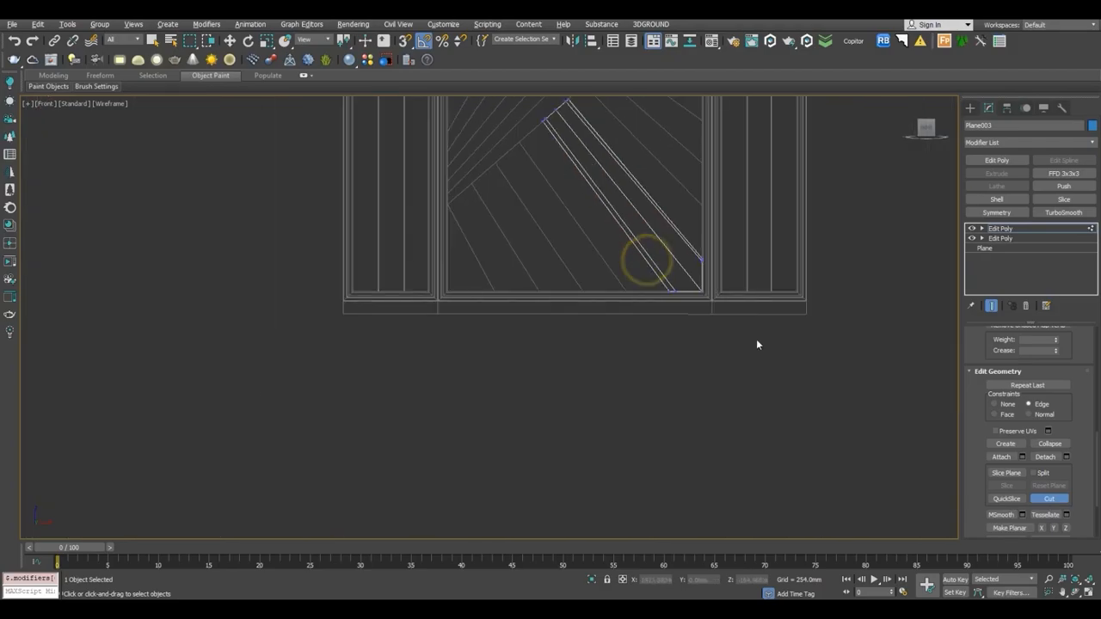
pyautogui.scroll(6, 697, 295)
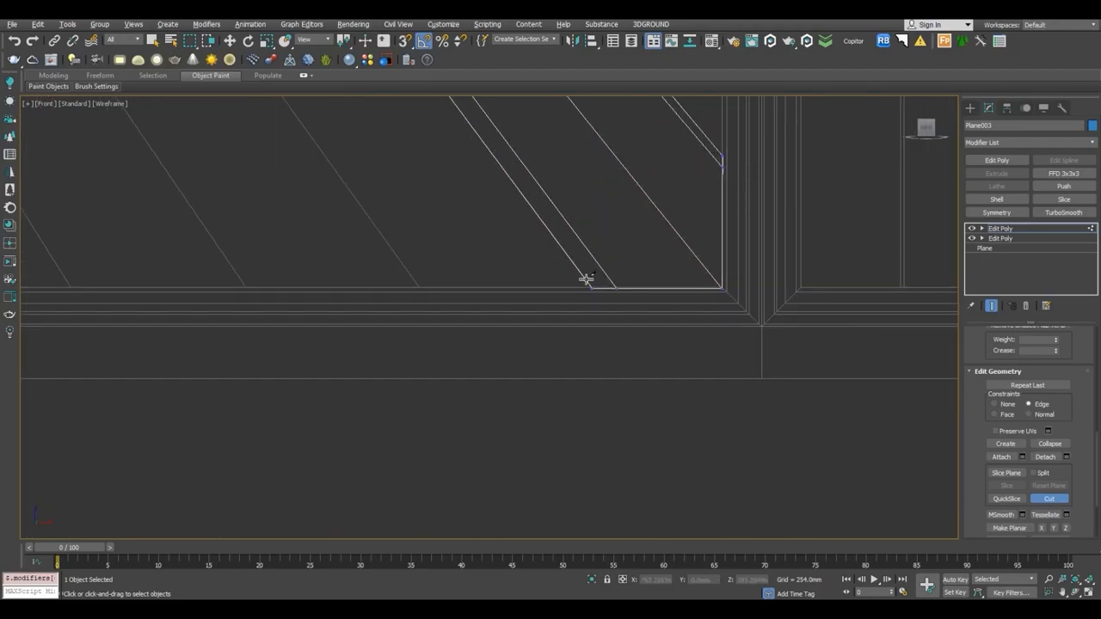
pyautogui.click(581, 272)
pyautogui.scroll(3, 632, 265)
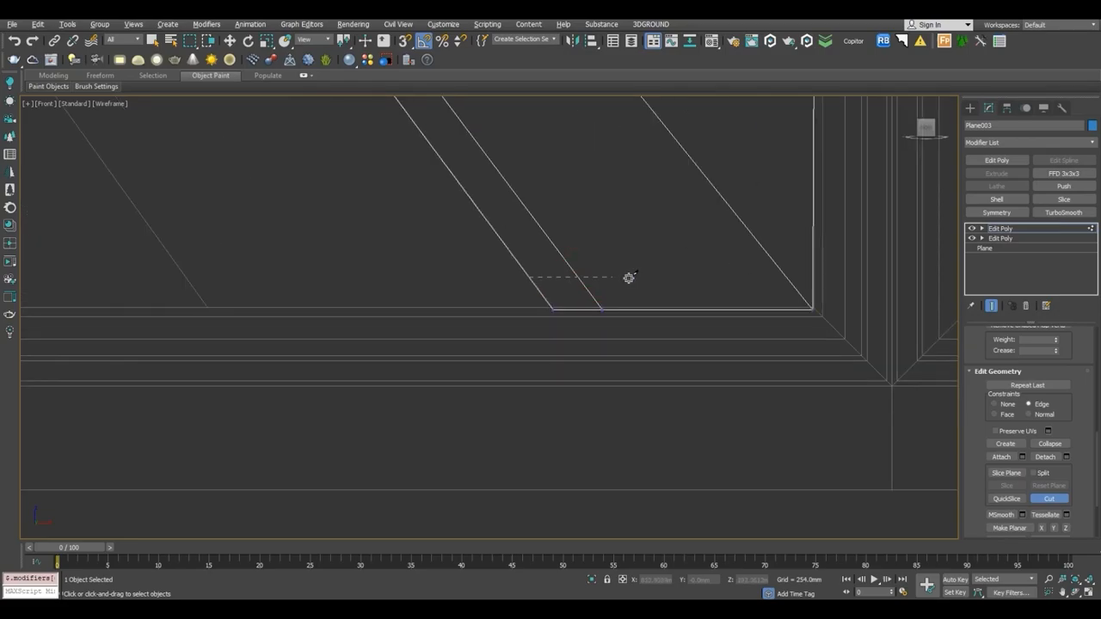
pyautogui.rightClick(628, 278)
pyautogui.scroll(-2, 639, 285)
pyautogui.rightClick(699, 250)
# Leave vertex editing, switch to the Perspective view and thicken the slat with a Shell modifier.
pyautogui.scroll(-1, 702, 284)
pyautogui.moveTo(701, 286); pyautogui.dragTo(720, 390, button='middle')
pyautogui.scroll(-2, 720, 390)
pyautogui.press('1')
pyautogui.press('p')
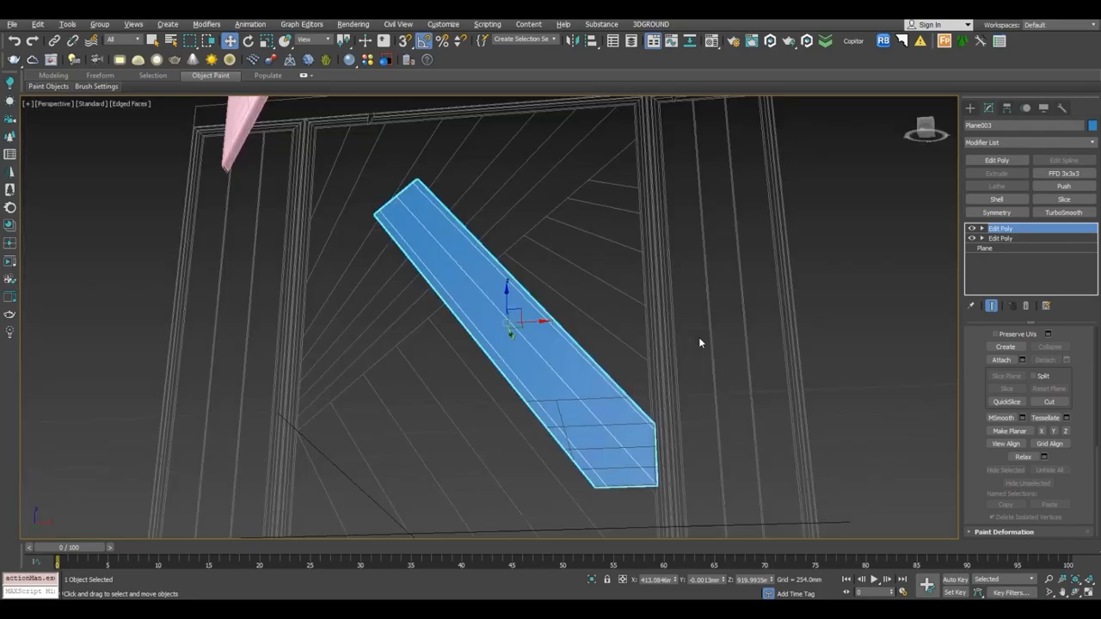
pyautogui.scroll(2, 646, 303)
pyautogui.keyDown('alt'); pyautogui.moveTo(433, 247); pyautogui.dragTo(474, 291, button='middle'); pyautogui.keyUp('alt')
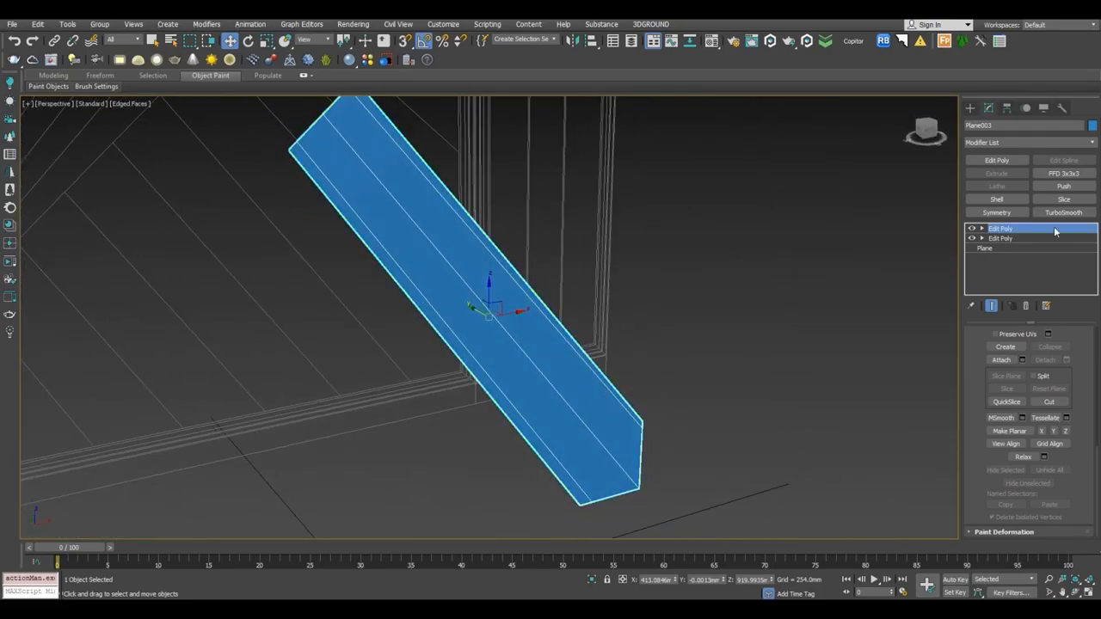
pyautogui.click(1013, 201)
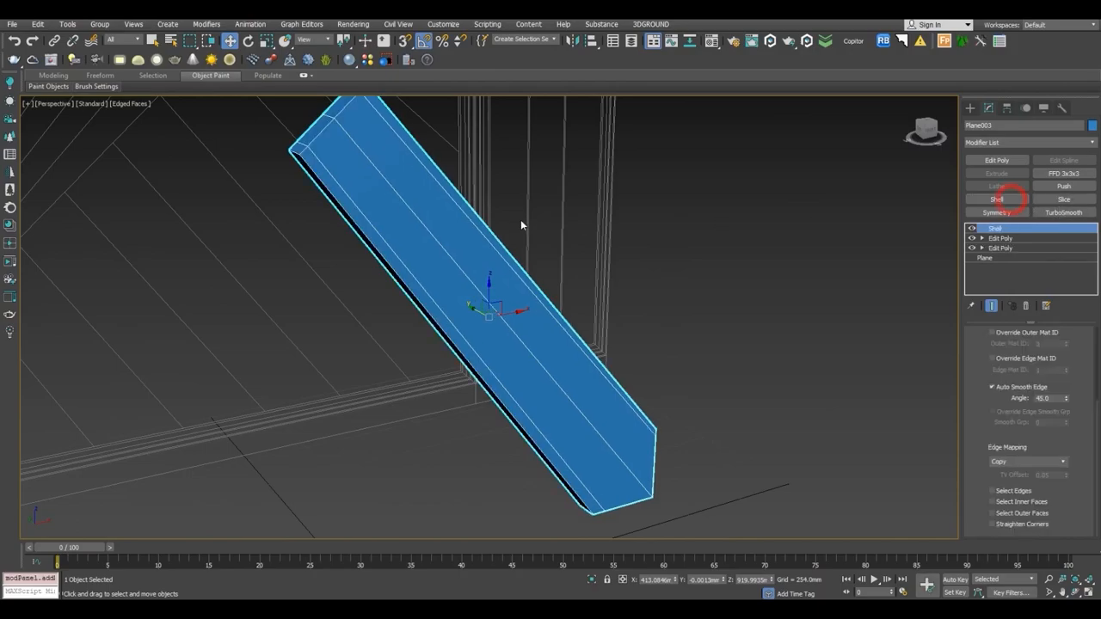
pyautogui.moveTo(522, 226); pyautogui.dragTo(549, 252, button='middle')
# Add an Edit Poly modifier above the Shell and connect the slat's lengthwise edges with 2 segments pinched 92 toward both ends.
pyautogui.click(1005, 161)
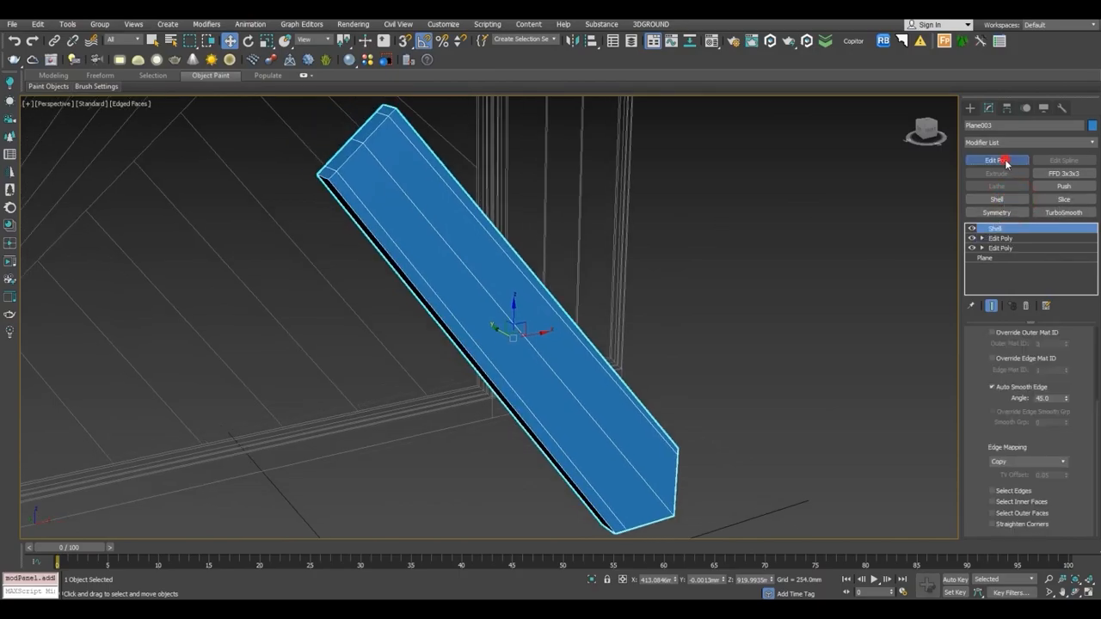
pyautogui.doubleClick(456, 261)
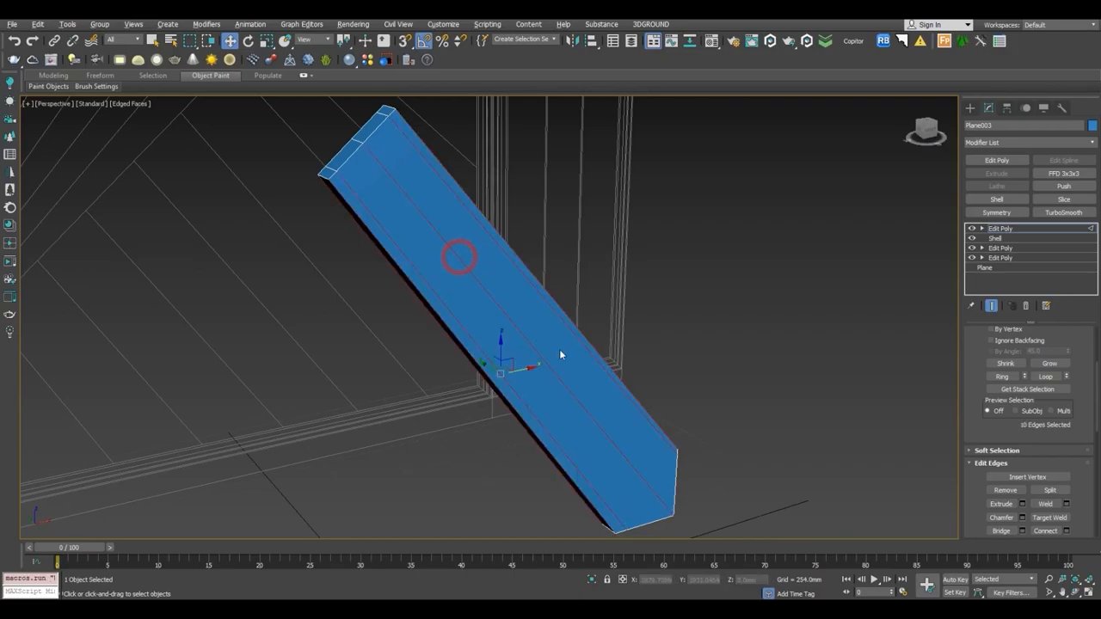
pyautogui.click(1066, 531)
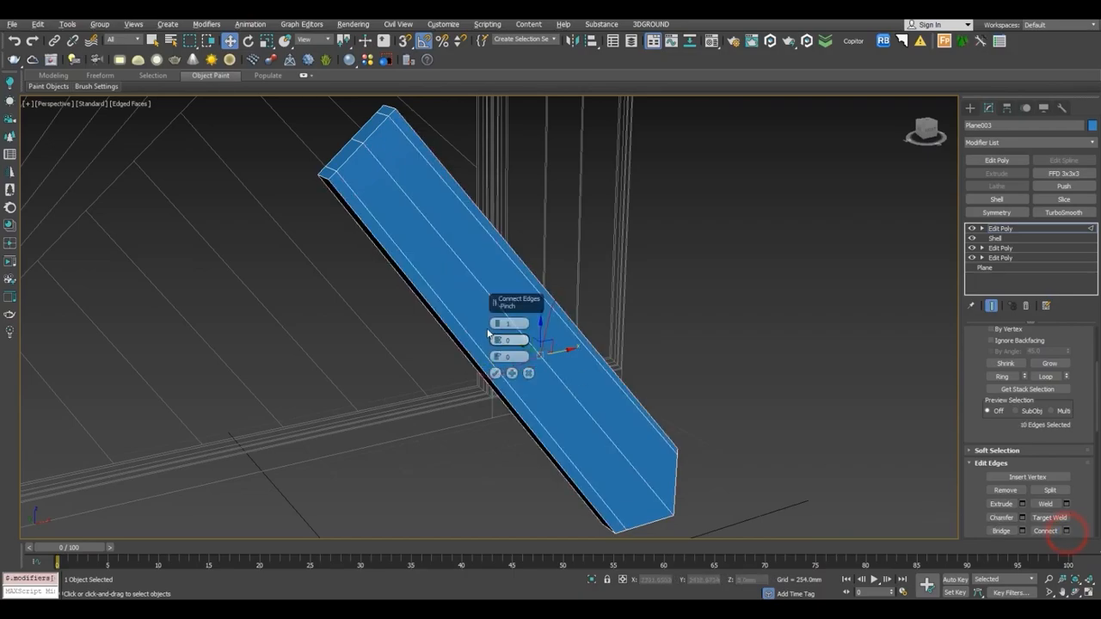
pyautogui.moveTo(502, 323); pyautogui.dragTo(496, 121)
pyautogui.keyDown('alt'); pyautogui.moveTo(779, 401); pyautogui.dragTo(658, 443, button='middle'); pyautogui.keyUp('alt')
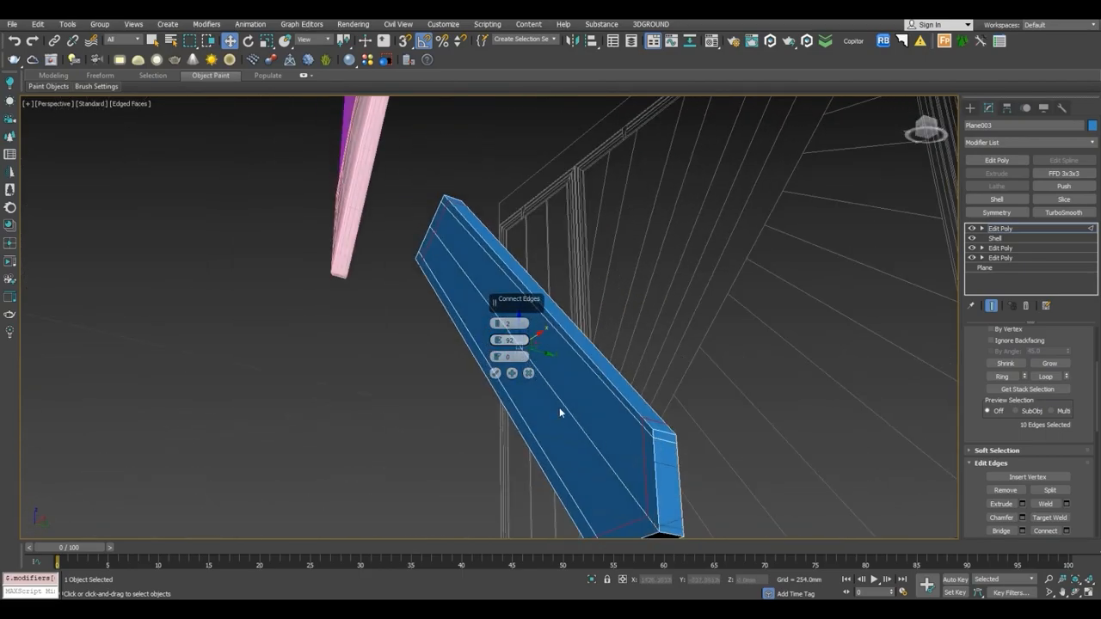
pyautogui.click(496, 372)
pyautogui.keyDown('alt'); pyautogui.moveTo(499, 373); pyautogui.dragTo(585, 394, button='middle'); pyautogui.keyUp('alt')
pyautogui.scroll(3, 568, 382)
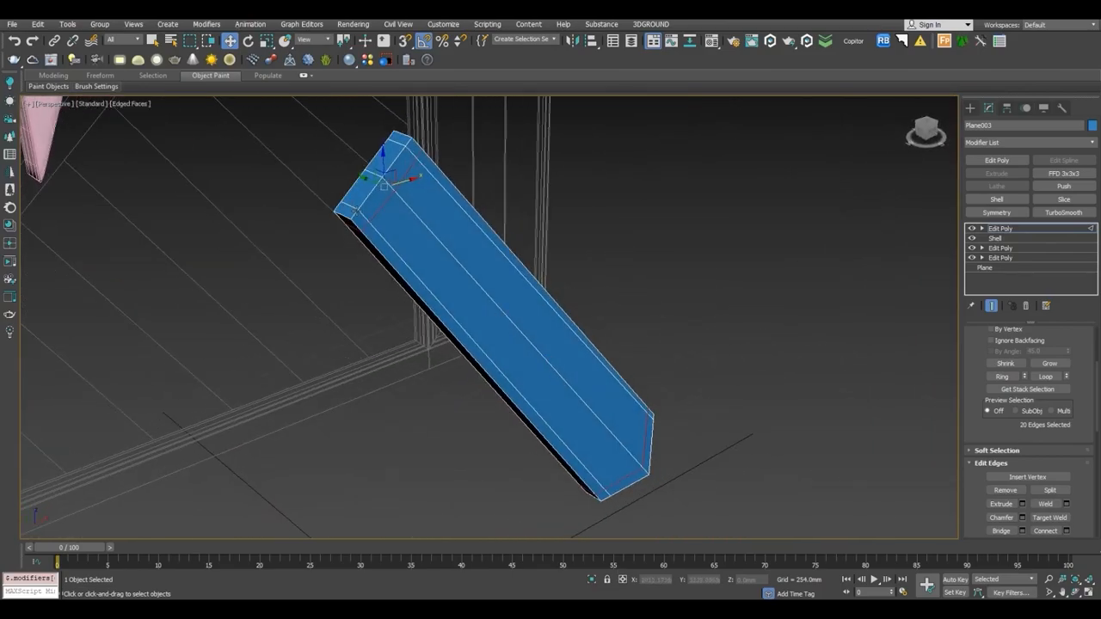
# Try a TurboSmooth modifier with 2 iterations on the slat and view it shaded without edges.
pyautogui.scroll(2, 401, 231)
pyautogui.keyDown('alt'); pyautogui.moveTo(401, 232); pyautogui.dragTo(447, 246, button='middle'); pyautogui.keyUp('alt')
pyautogui.click(1024, 229)
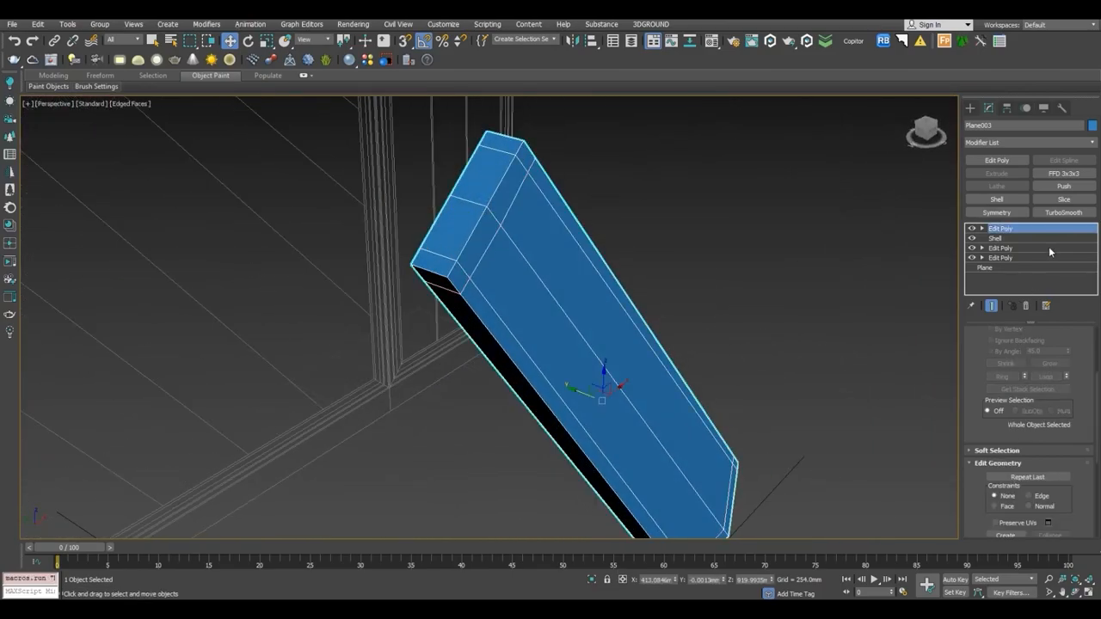
pyautogui.click(1064, 213)
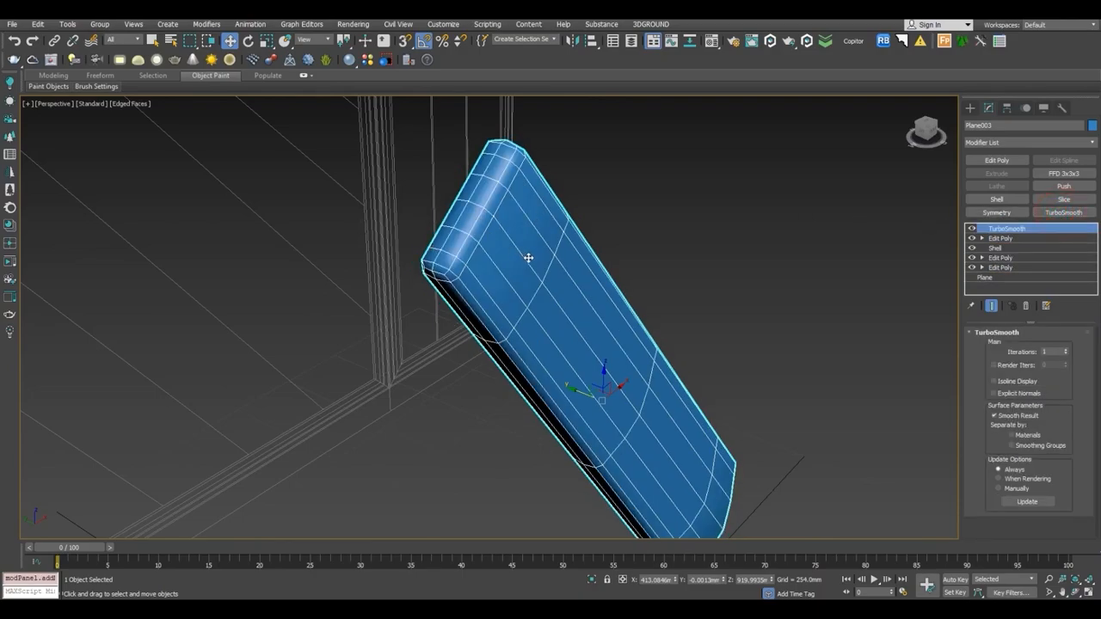
pyautogui.click(1066, 349)
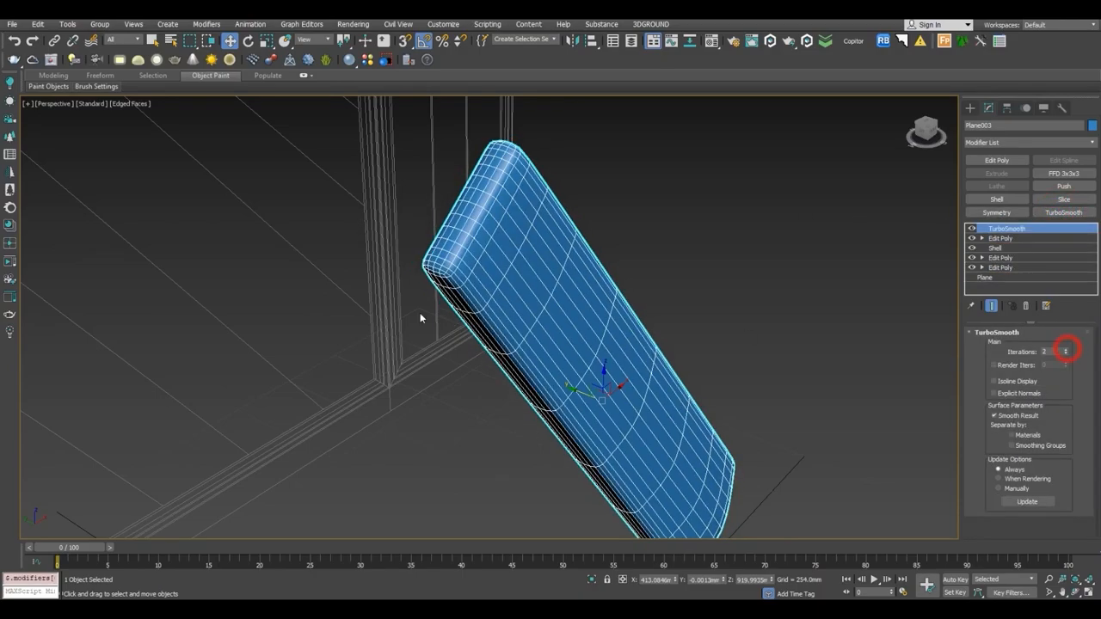
pyautogui.press('F4')
pyautogui.moveTo(449, 328)
pyautogui.keyDown('alt'); pyautogui.mouseDown(button='middle')
pyautogui.moveTo(334, 319)
pyautogui.moveTo(517, 325)
pyautogui.mouseUp(button='middle'); pyautogui.keyUp('alt')
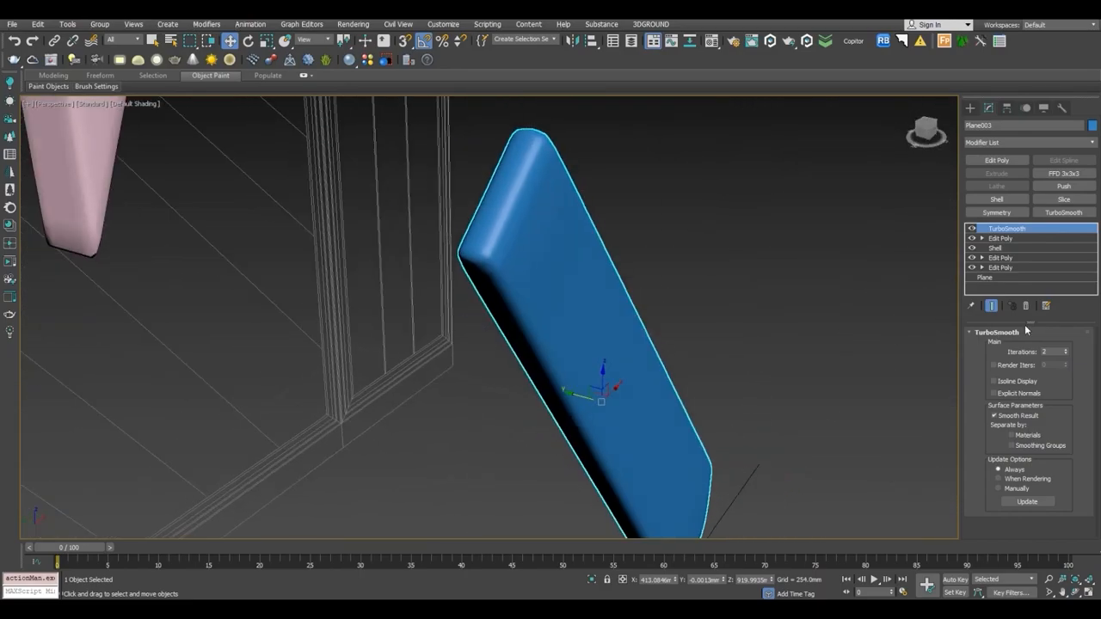
# Turn off TurboSmooth, add another Edit Poly modifier directly beneath it and display the edged faces.
pyautogui.click(973, 229)
pyautogui.click(1012, 239)
pyautogui.click(991, 162)
pyautogui.press('F4')
# Connect the ring of edges across the slat's thickness with 2 segments and a pinch of 61.
pyautogui.press('2')
pyautogui.click(484, 264)
pyautogui.click(474, 257)
pyautogui.scroll(2, 538, 294)
pyautogui.keyDown('alt'); pyautogui.moveTo(539, 294); pyautogui.dragTo(549, 344, button='middle'); pyautogui.keyUp('alt')
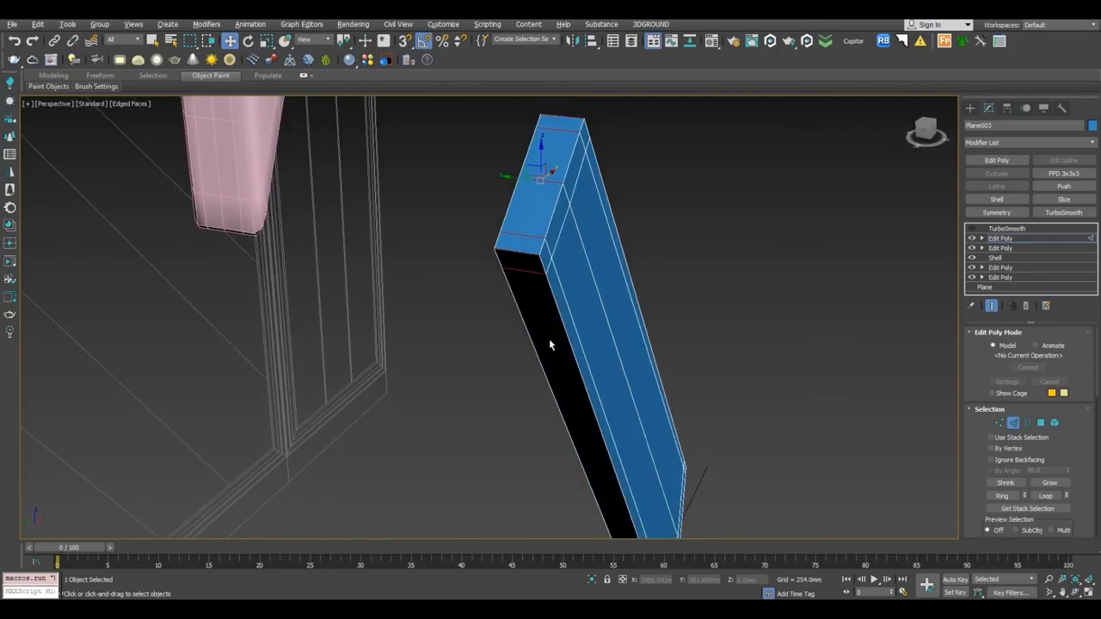
pyautogui.moveTo(592, 393); pyautogui.dragTo(619, 422, button='middle')
pyautogui.scroll(-4, 1086, 482)
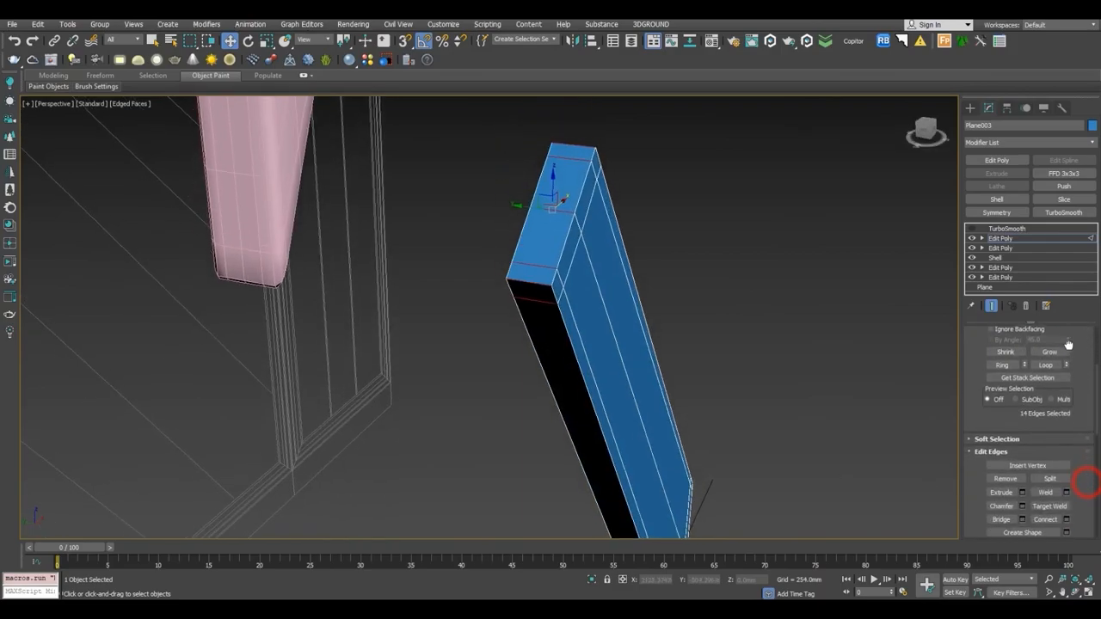
pyautogui.click(1065, 492)
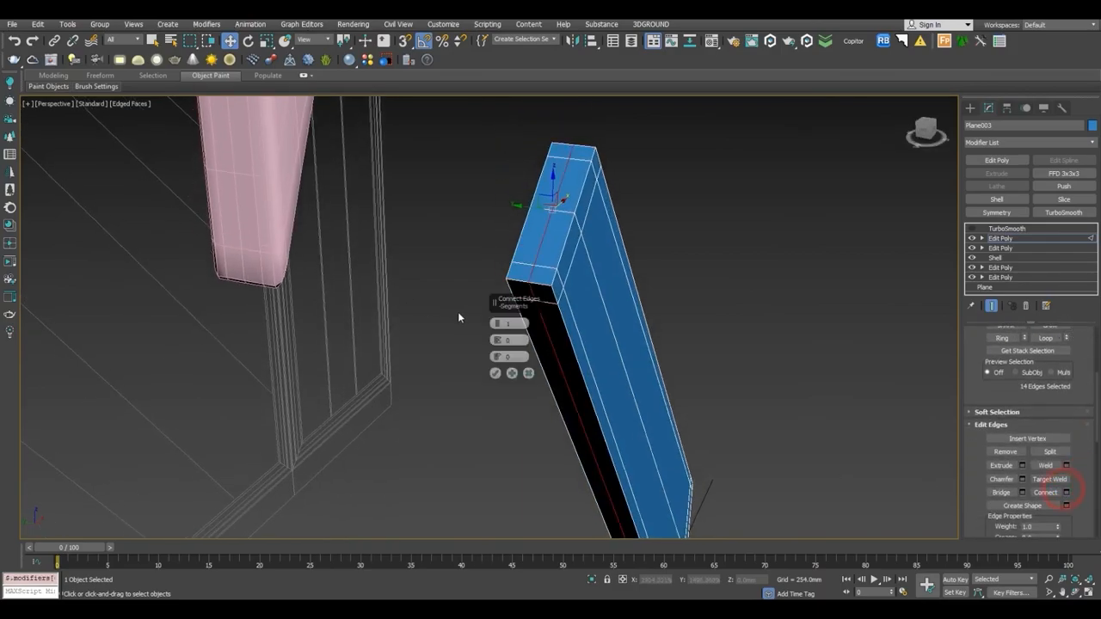
pyautogui.moveTo(496, 323); pyautogui.dragTo(516, 342)
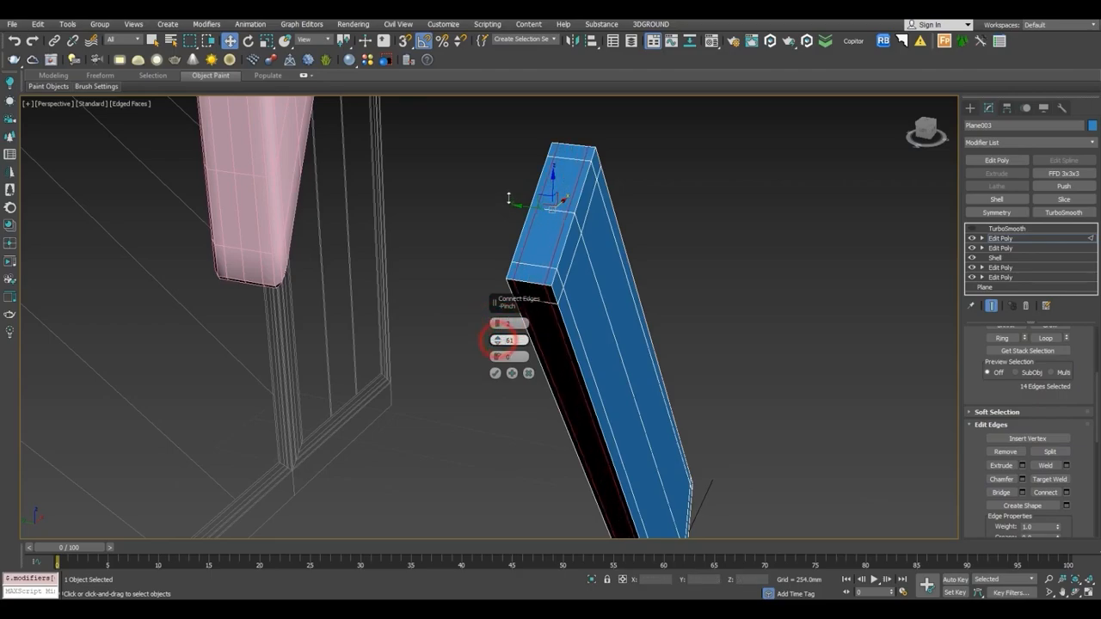
pyautogui.click(496, 372)
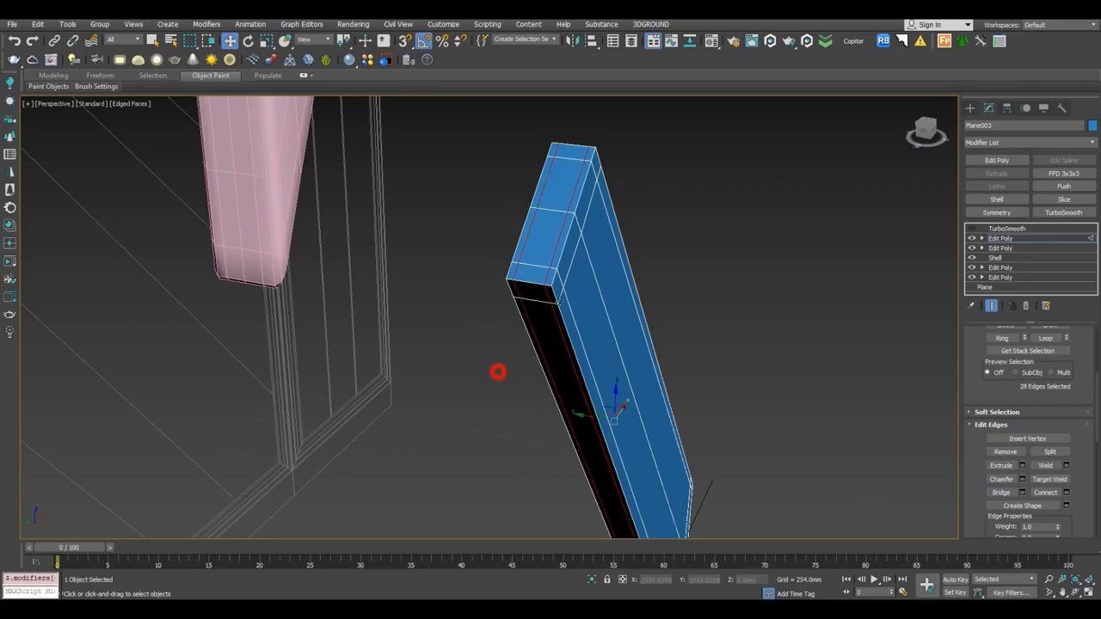
# Turn TurboSmooth back on and move the front thickness loop along Y away from the front face to soften that edge.
pyautogui.click(972, 228)
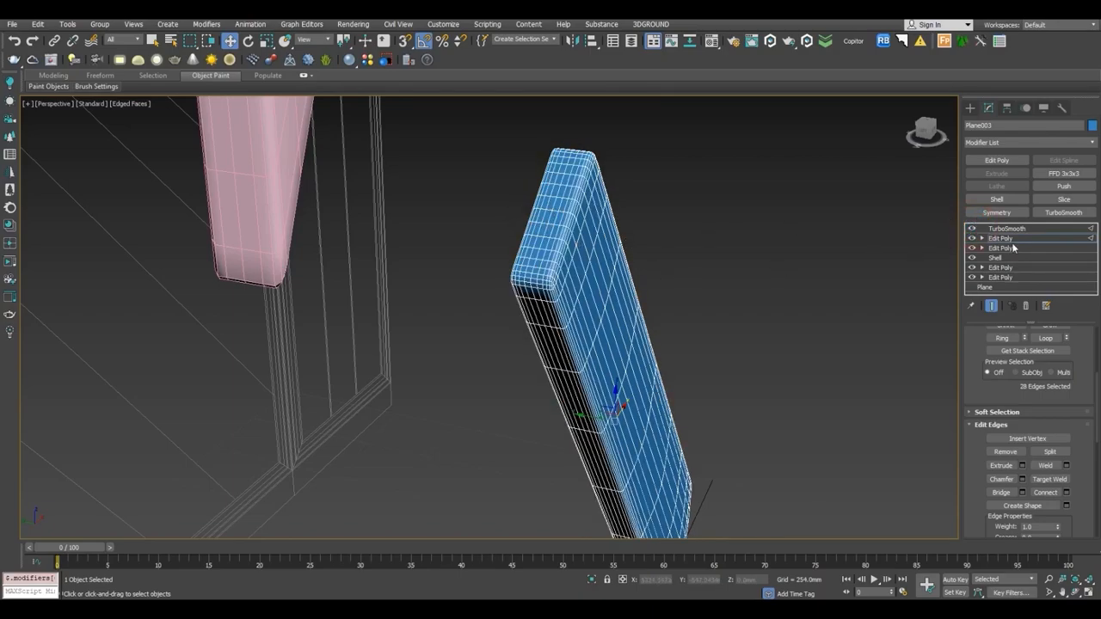
pyautogui.click(994, 306)
pyautogui.doubleClick(546, 275)
pyautogui.click(991, 305)
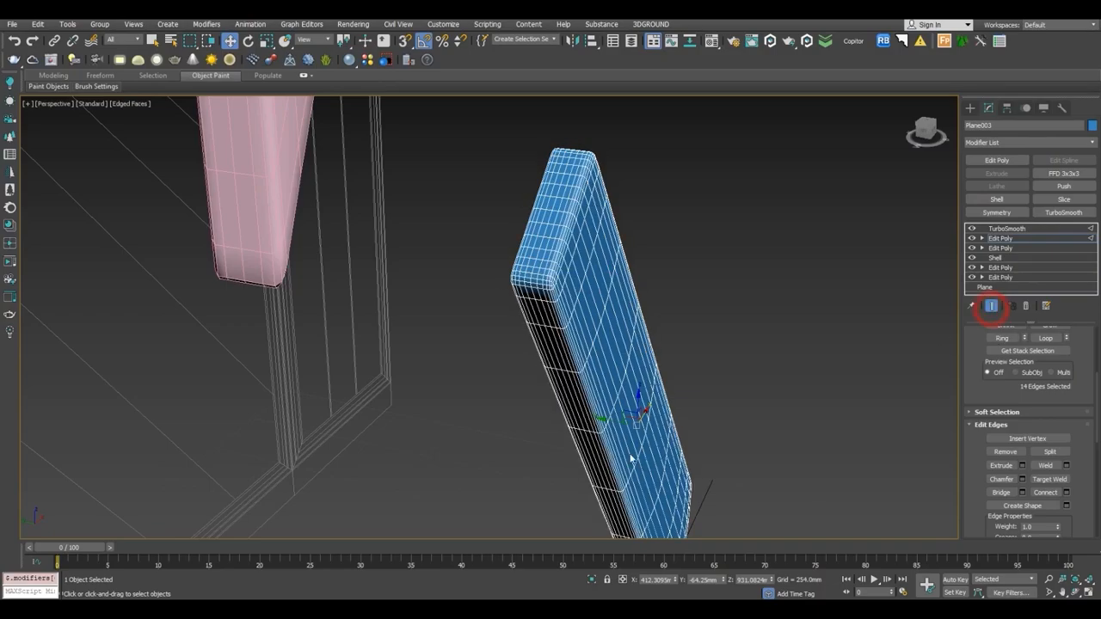
pyautogui.moveTo(606, 422); pyautogui.dragTo(595, 399)
# Leave edge editing and delete the TurboSmooth modifier from the slat's stack.
pyautogui.click(1001, 238)
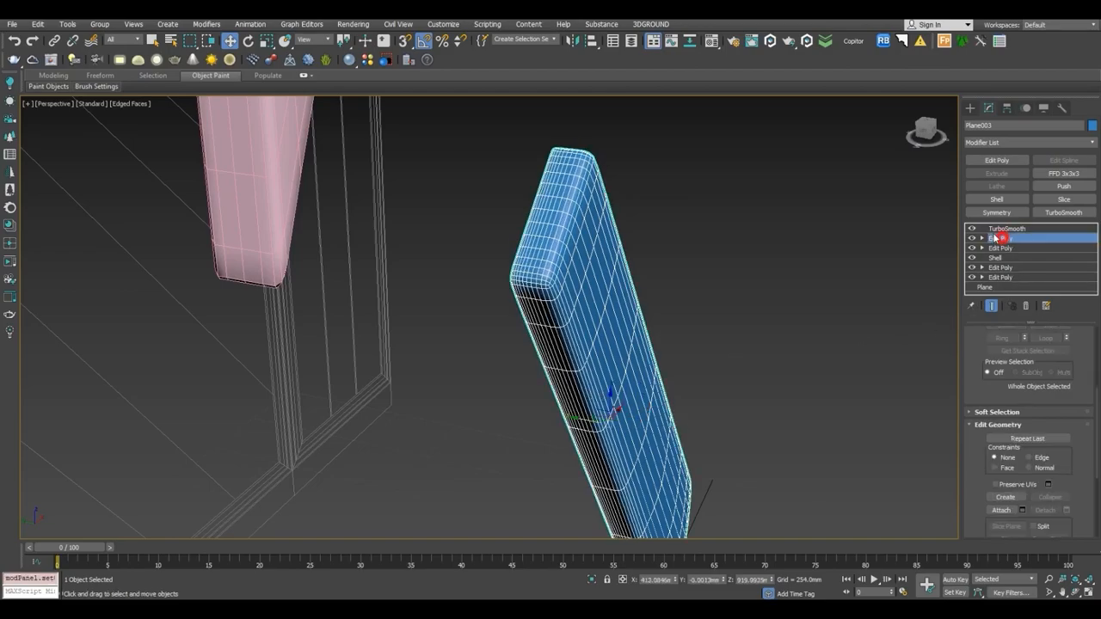
pyautogui.click(1001, 229)
pyautogui.click(1025, 307)
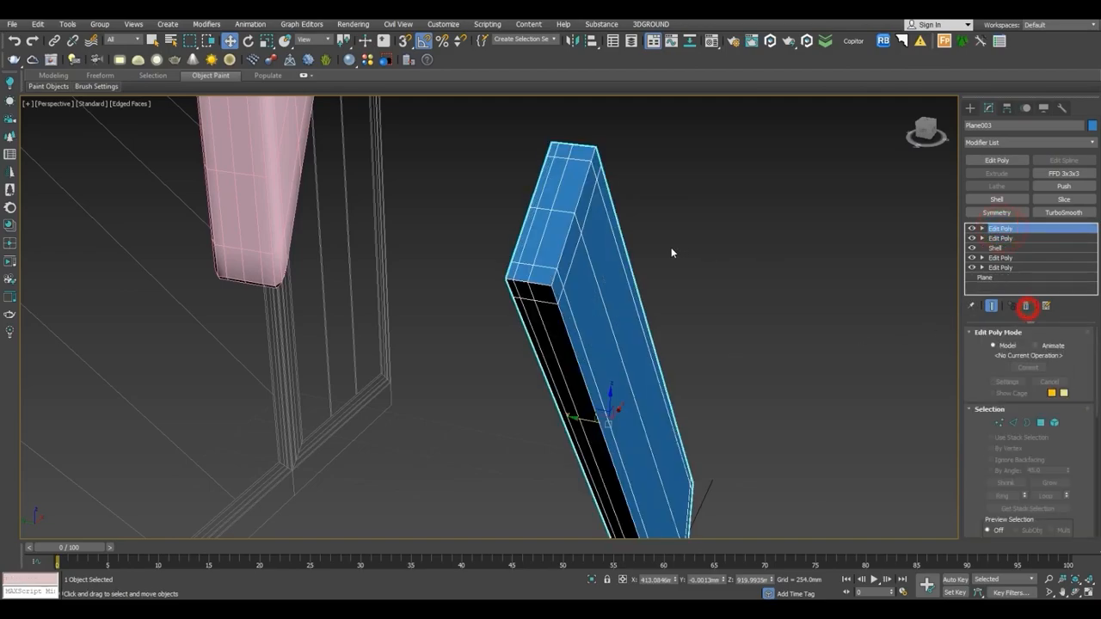
# Add an Edit Poly modifier and connect the ring of lengthwise edges with 1 segment across the slat's middle.
pyautogui.click(996, 160)
pyautogui.keyDown('alt'); pyautogui.moveTo(576, 300); pyautogui.dragTo(573, 312, button='middle'); pyautogui.keyUp('alt')
pyautogui.press('2')
pyautogui.hotkey('alt', 'r')
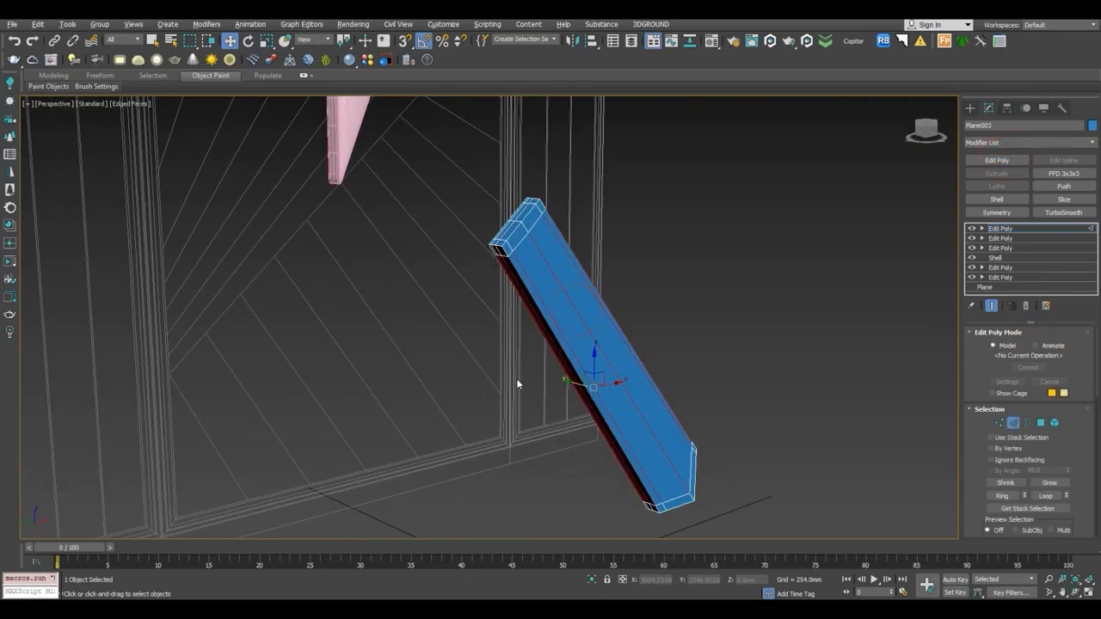
pyautogui.moveTo(656, 359); pyautogui.dragTo(772, 348)
pyautogui.scroll(-5, 1095, 532)
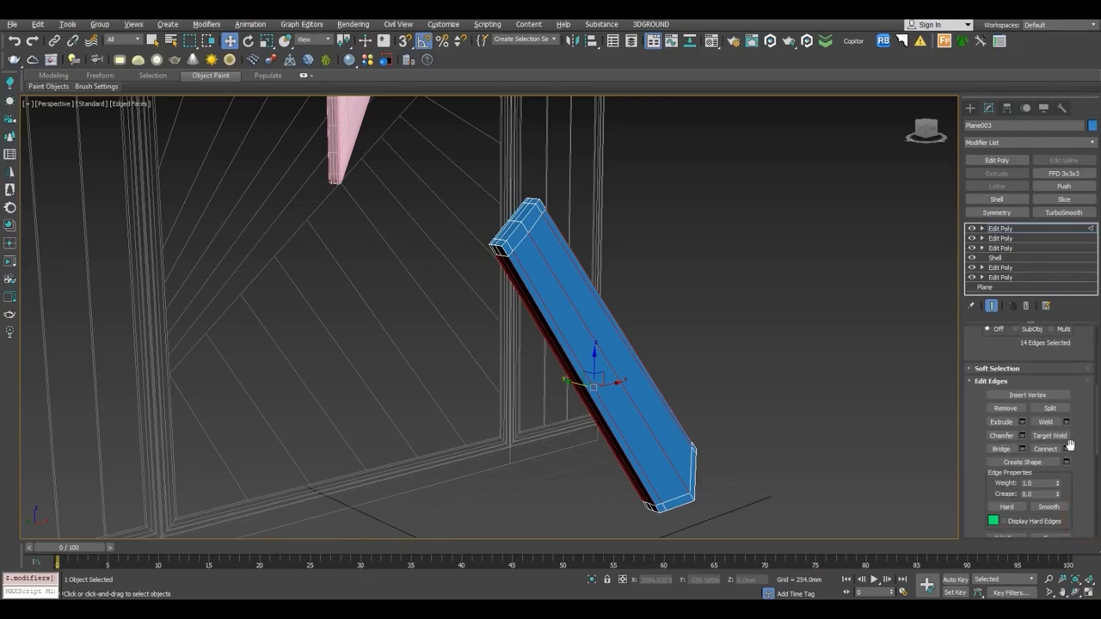
pyautogui.click(1067, 449)
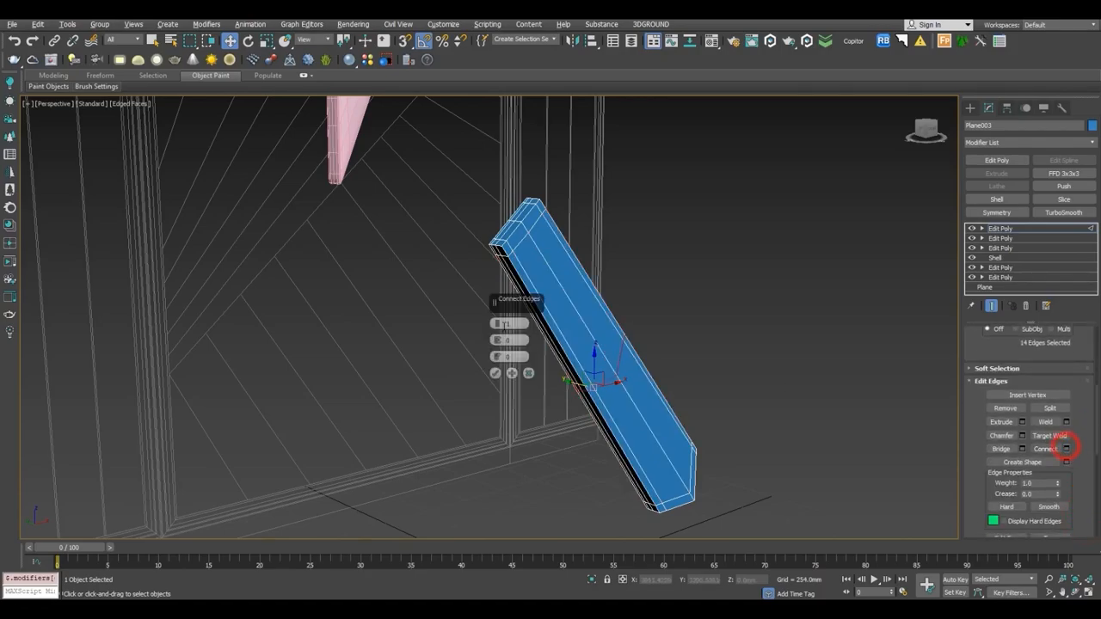
pyautogui.click(496, 375)
pyautogui.keyDown('alt'); pyautogui.moveTo(495, 375); pyautogui.dragTo(613, 380, button='middle'); pyautogui.keyUp('alt')
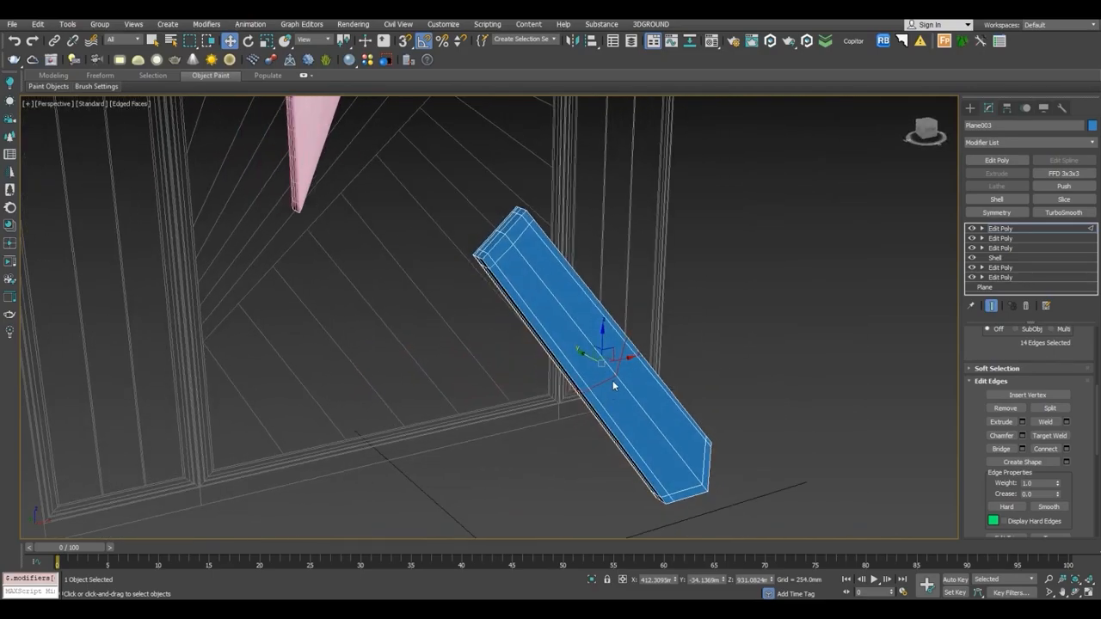
# Pull the center vertex of the slat's front face outward about 21 mm along the Y axis.
pyautogui.scroll(4, 616, 387)
pyautogui.press('1')
pyautogui.click(624, 368)
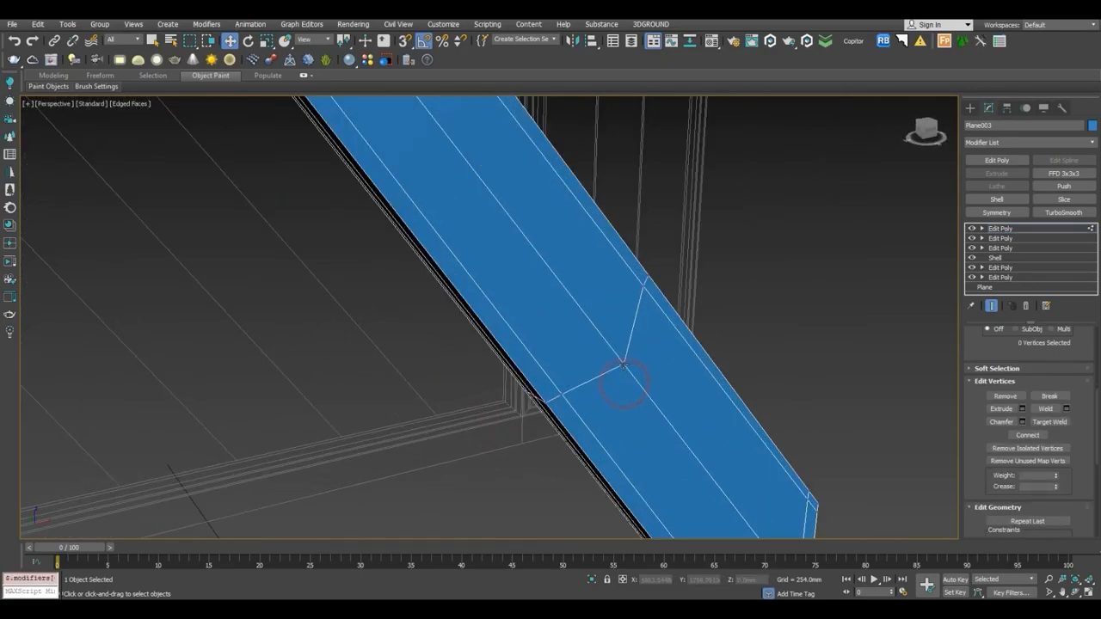
pyautogui.scroll(-5, 624, 366)
pyautogui.moveTo(609, 355); pyautogui.dragTo(617, 361)
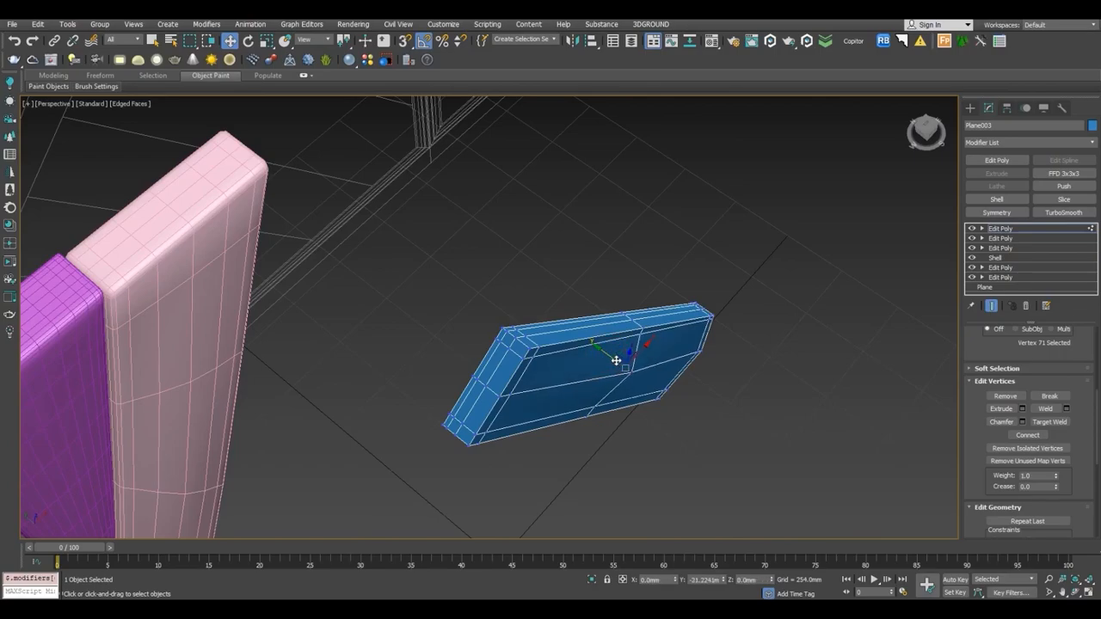
pyautogui.keyDown('alt'); pyautogui.moveTo(622, 408); pyautogui.dragTo(598, 354, button='middle'); pyautogui.keyUp('alt')
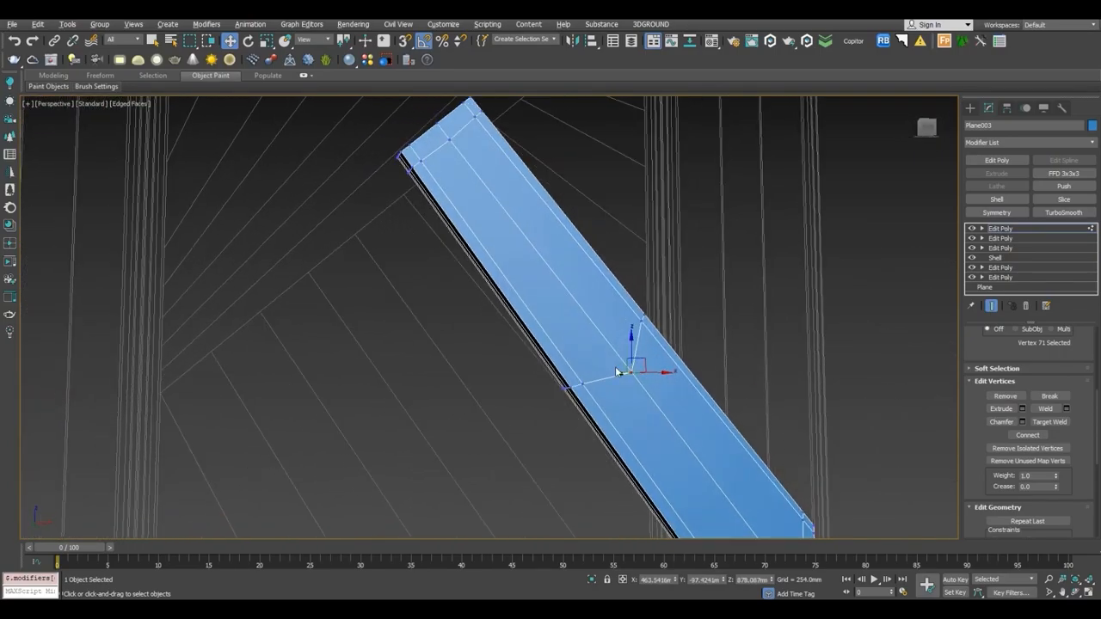
pyautogui.hotkey('ctrl', 'b')
# Preview the bulged slat with TurboSmooth and no edged faces, and delete the modifier again.
pyautogui.click(1057, 214)
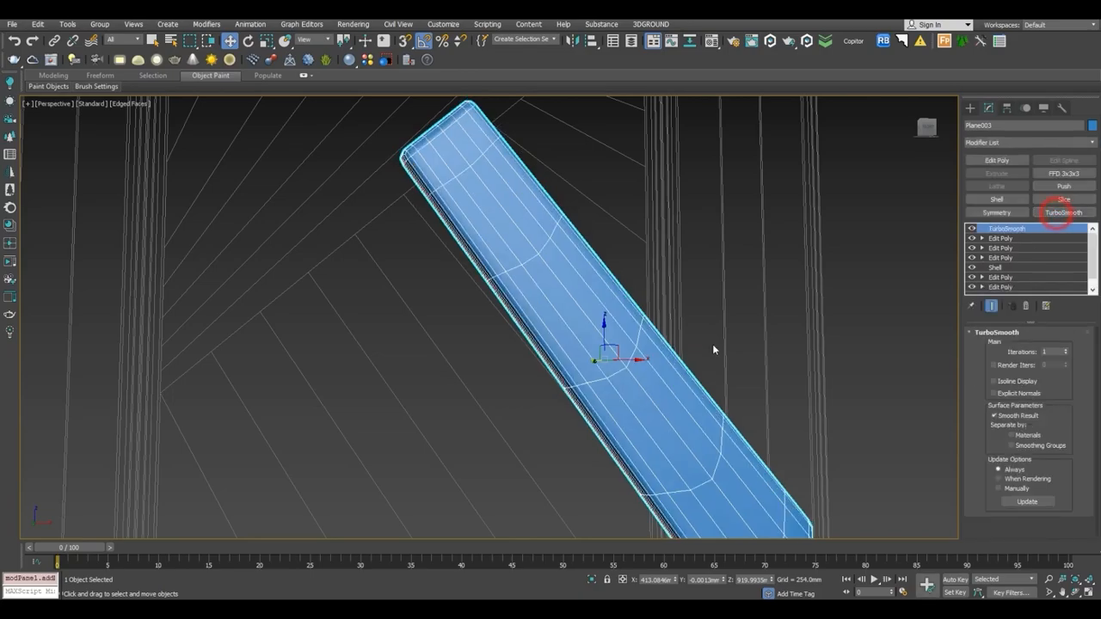
pyautogui.press('F4')
pyautogui.scroll(-4, 671, 354)
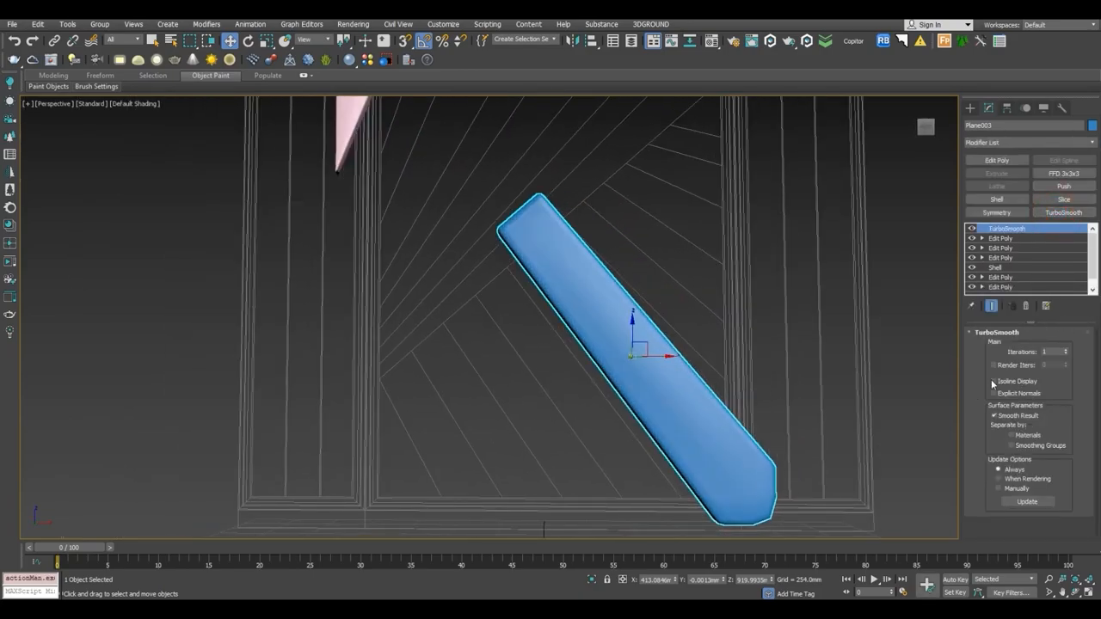
pyautogui.click(1025, 305)
# Show edged faces and move the edge loop around the slat's thickness about 20 mm along the Y axis toward the front face.
pyautogui.scroll(3, 774, 482)
pyautogui.press('F4')
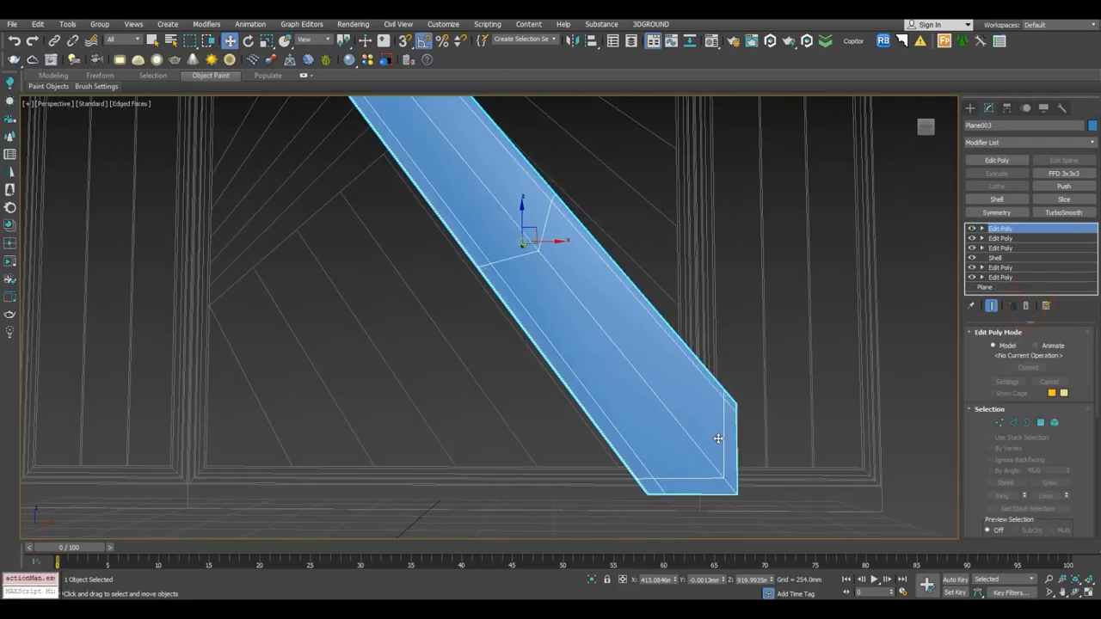
pyautogui.scroll(2, 721, 443)
pyautogui.press('2')
pyautogui.keyDown('alt'); pyautogui.moveTo(725, 451); pyautogui.dragTo(656, 455, button='middle'); pyautogui.keyUp('alt')
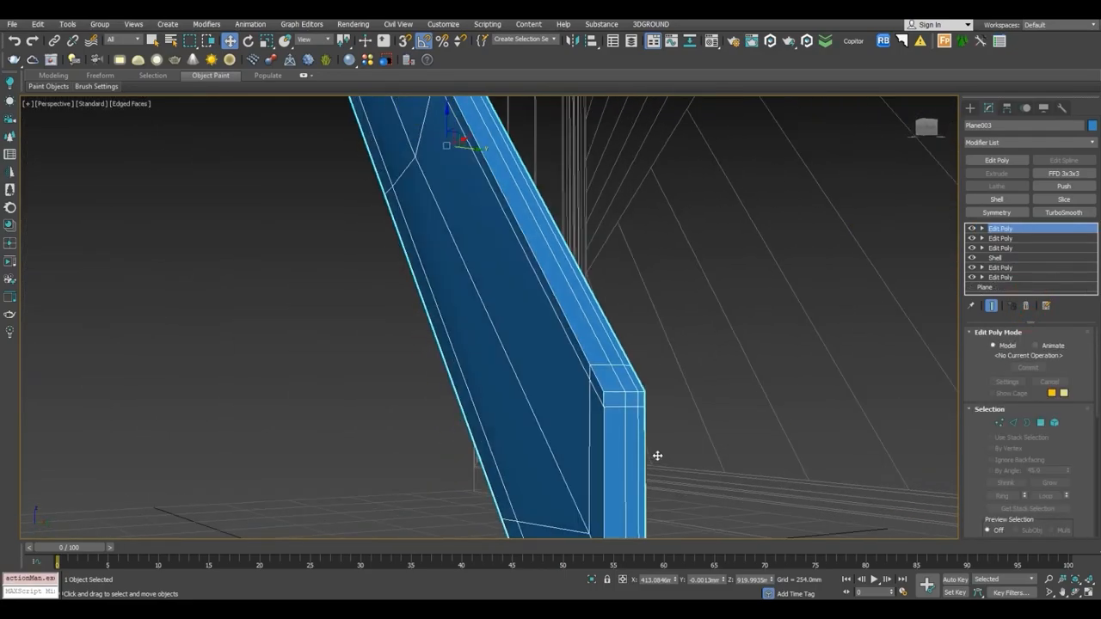
pyautogui.click(626, 436)
pyautogui.scroll(-2, 507, 182)
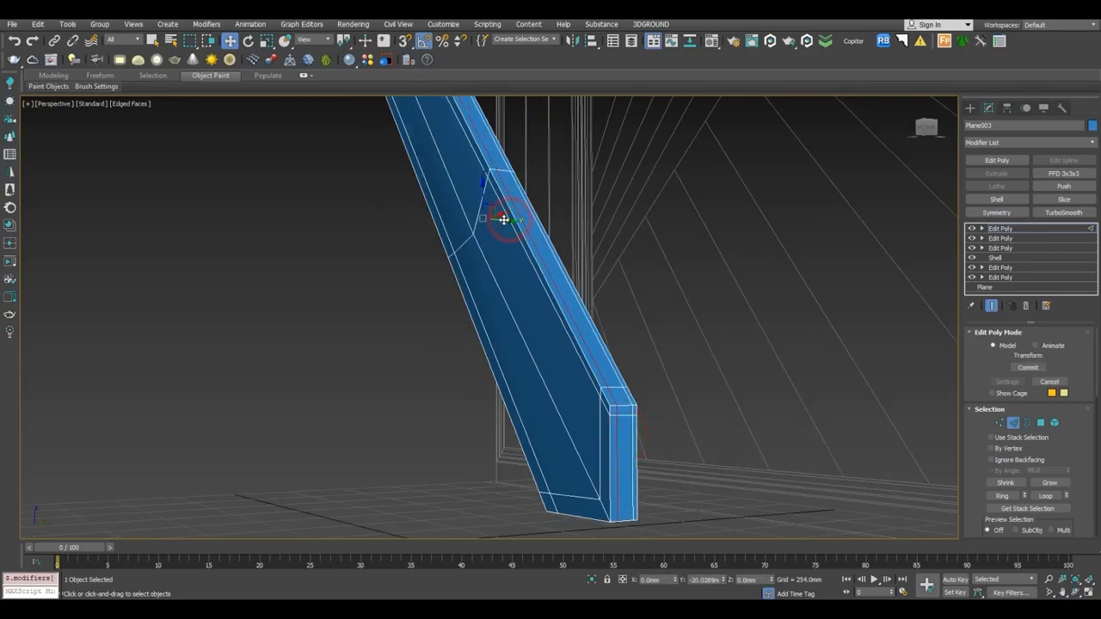
pyautogui.keyDown('alt'); pyautogui.moveTo(585, 469); pyautogui.dragTo(643, 396, button='middle'); pyautogui.keyUp('alt')
pyautogui.scroll(3, 644, 397)
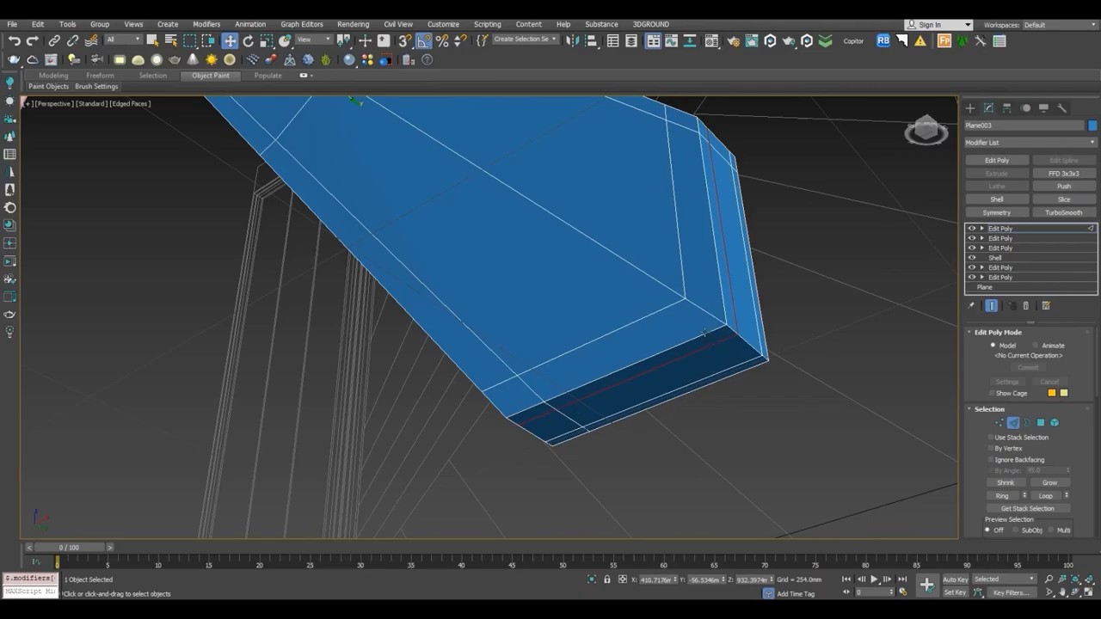
# Leave edge editing, preview the slat's corners with TurboSmooth and delete the modifier again.
pyautogui.click(1002, 229)
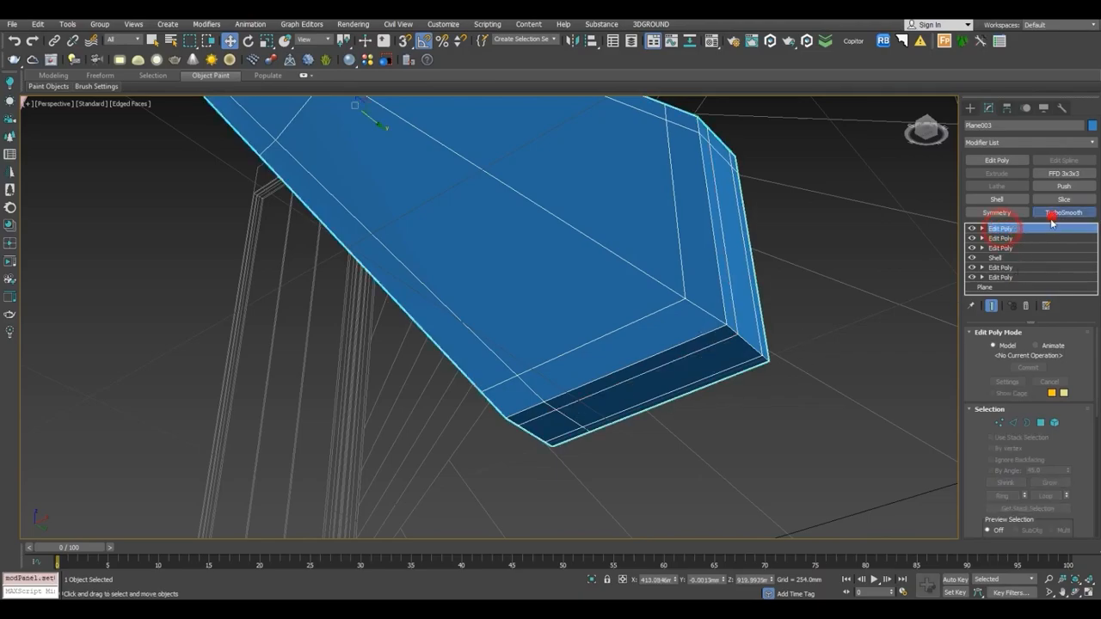
pyautogui.click(1064, 212)
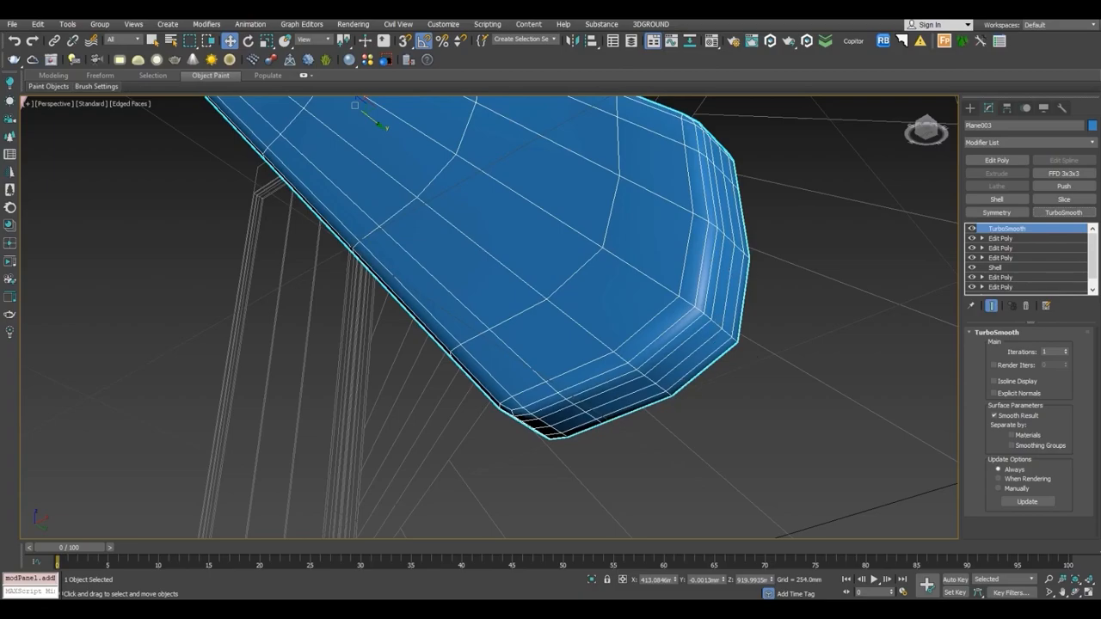
pyautogui.click(1024, 305)
# Add an Edit Poly modifier and connect the crosswise edge rings beside the slat's center line with 2 segments and a pinch of about 84.
pyautogui.click(997, 160)
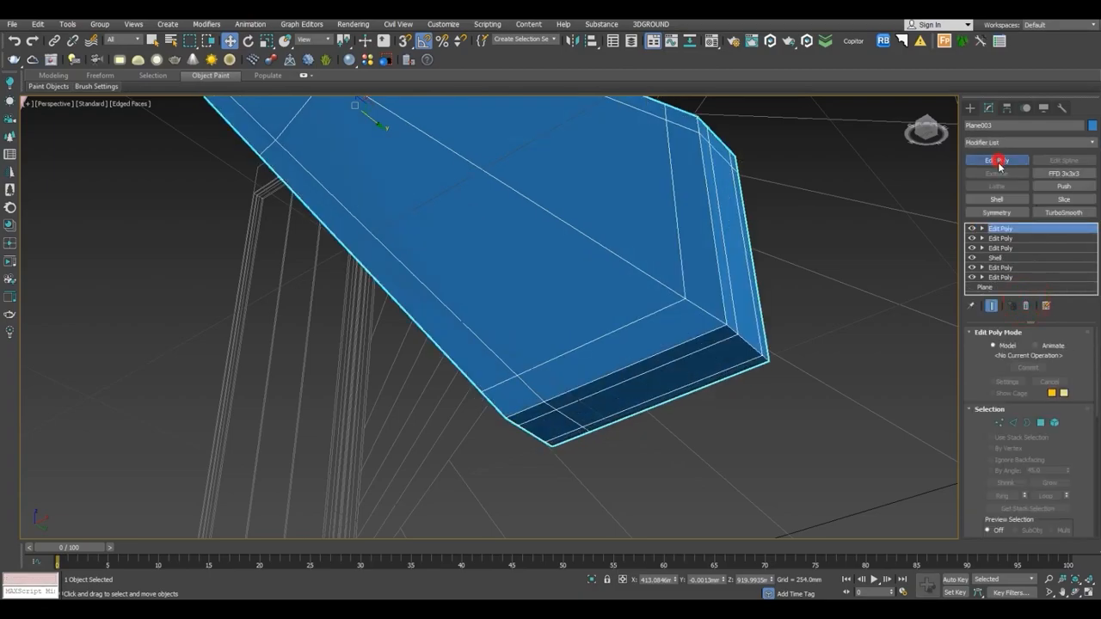
pyautogui.press('2')
pyautogui.click(711, 331)
pyautogui.keyDown('ctrl'); pyautogui.click(723, 308); pyautogui.keyUp('ctrl')
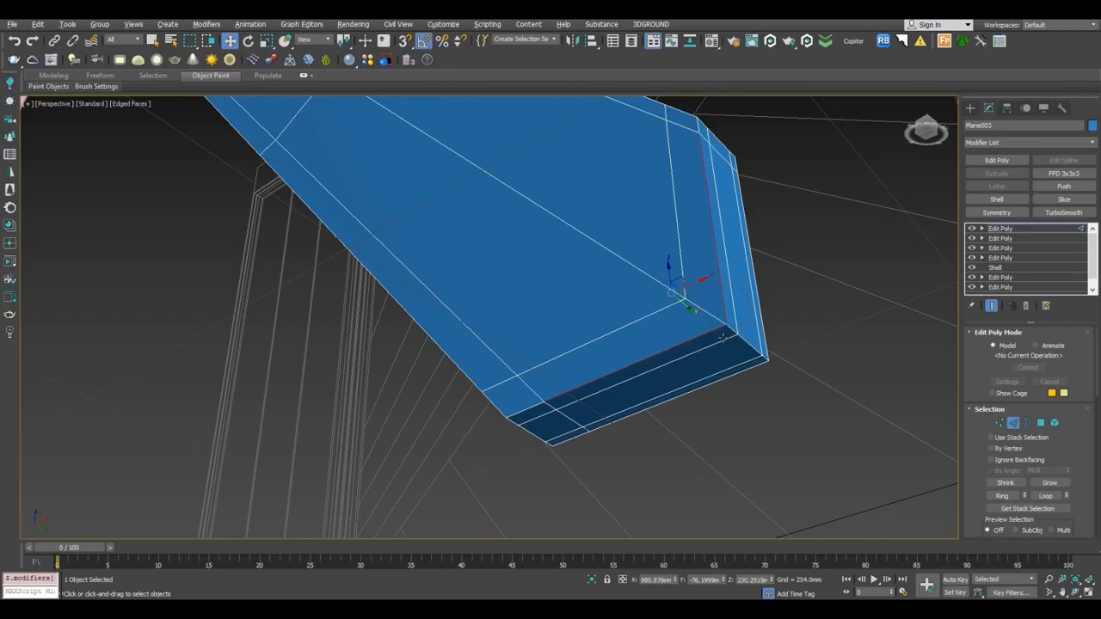
pyautogui.hotkey('alt', 'r')
pyautogui.scroll(-5, 1020, 474)
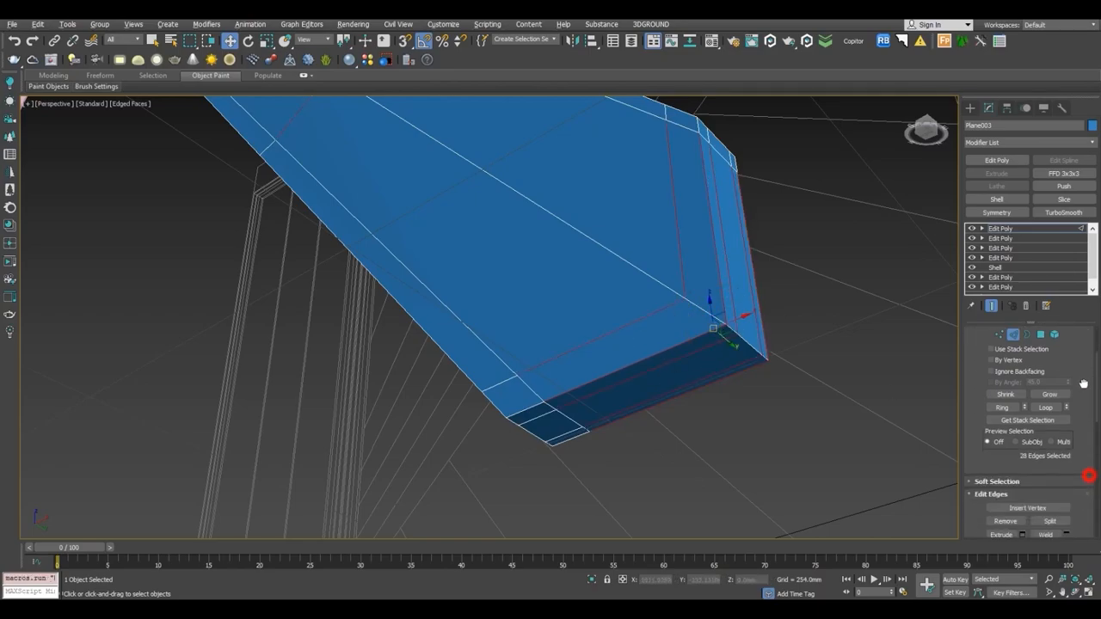
pyautogui.click(1066, 504)
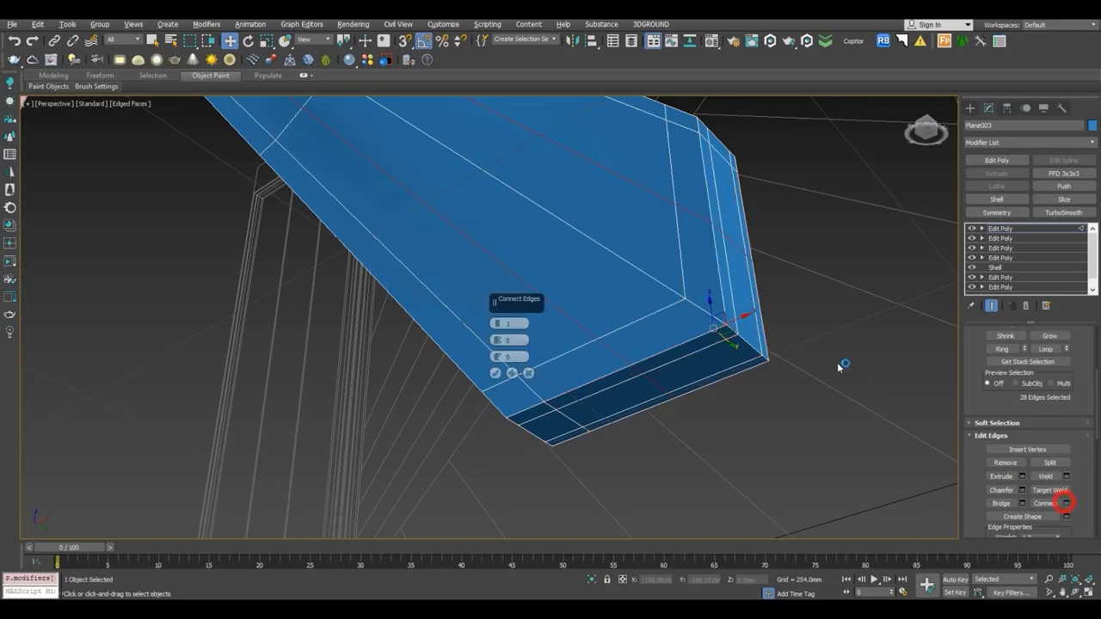
pyautogui.click(498, 322)
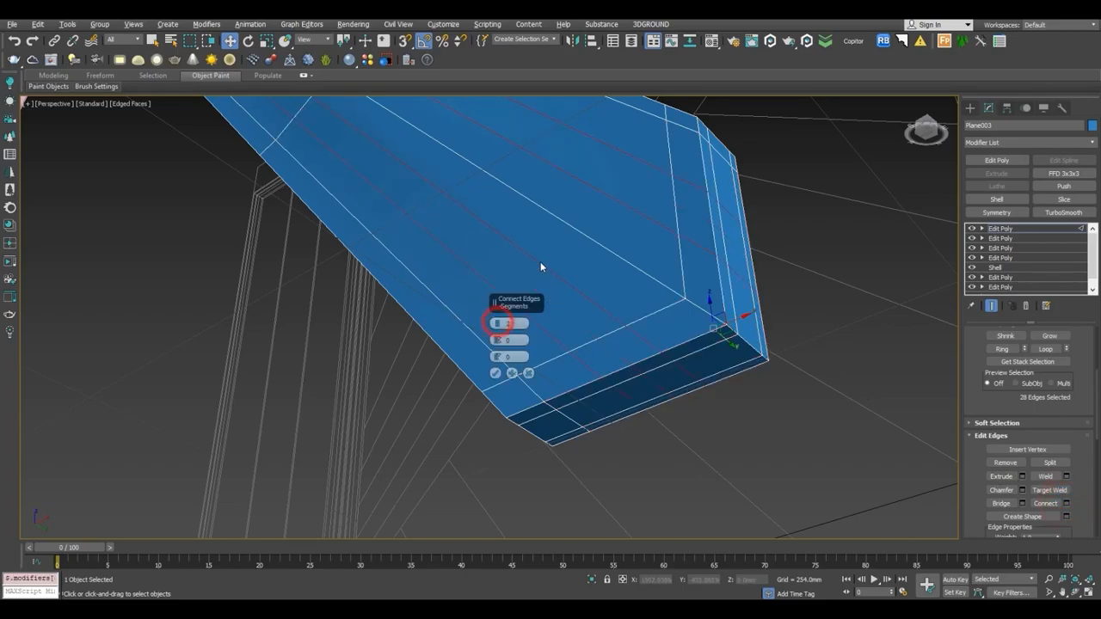
pyautogui.moveTo(516, 340); pyautogui.dragTo(586, 188)
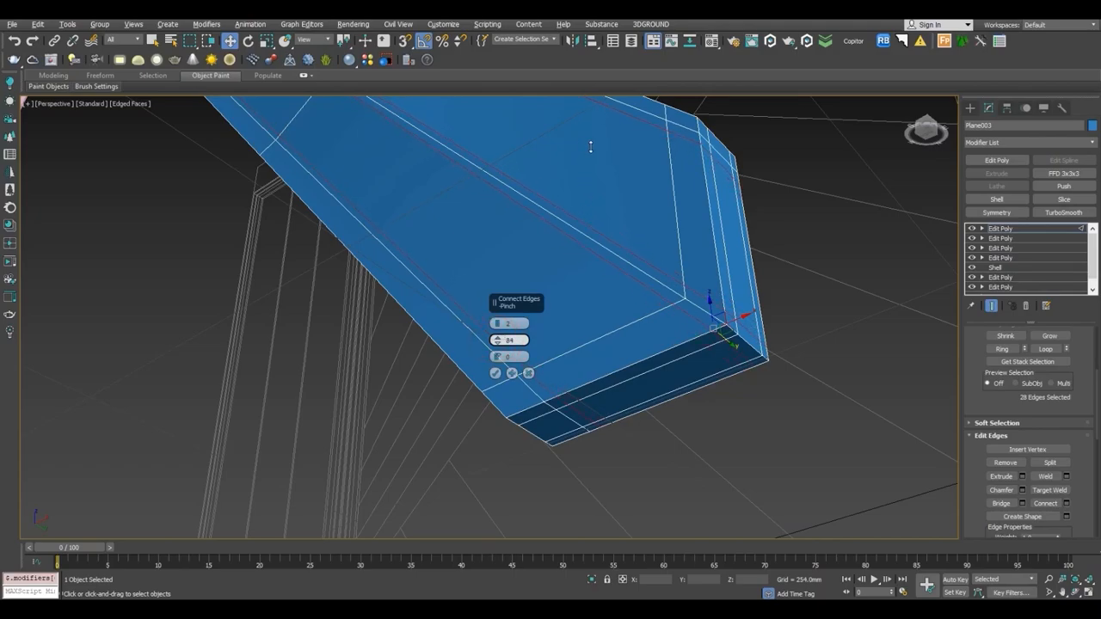
pyautogui.moveTo(600, 145); pyautogui.dragTo(600, 145)
pyautogui.click(496, 373)
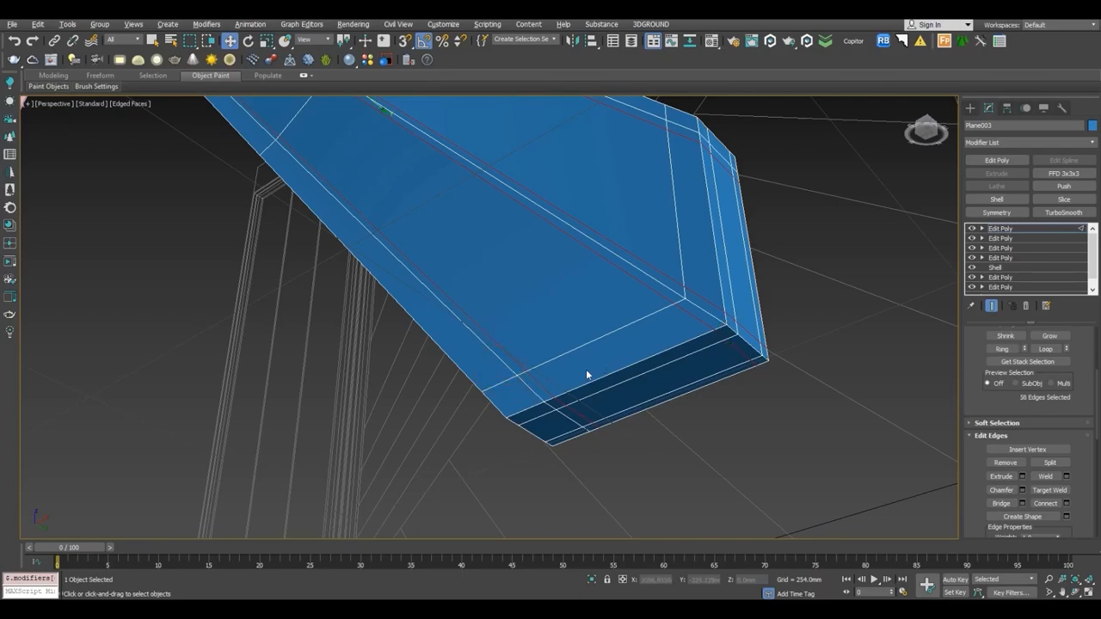
# Select the two added edge loops beside the slat's long borders and remove them.
pyautogui.doubleClick(542, 381)
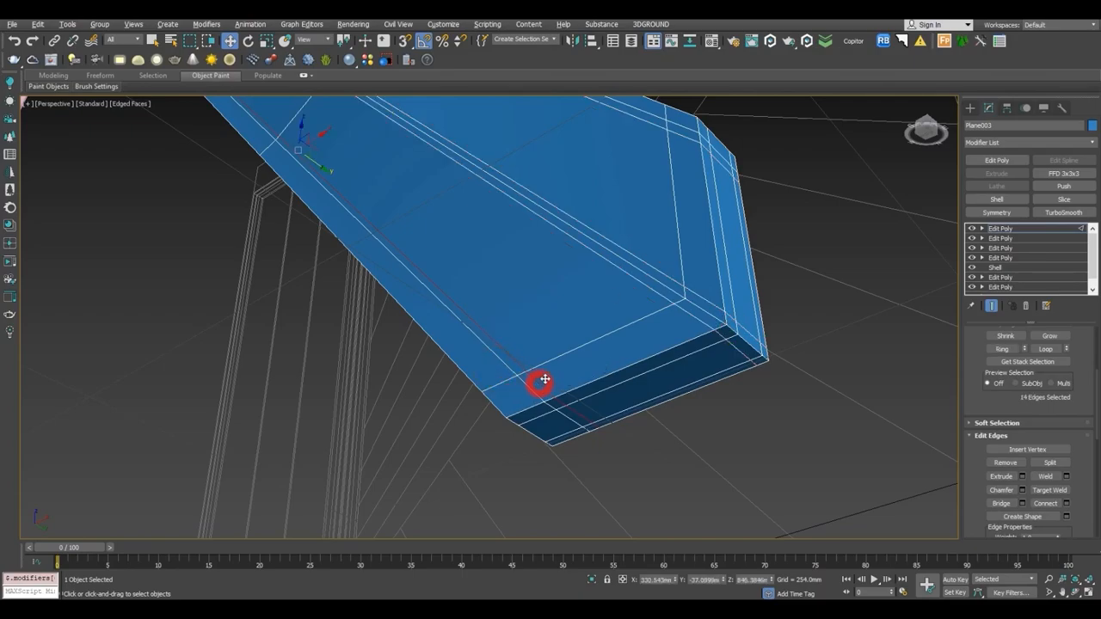
pyautogui.keyDown('ctrl'); pyautogui.doubleClick(684, 136); pyautogui.keyUp('ctrl')
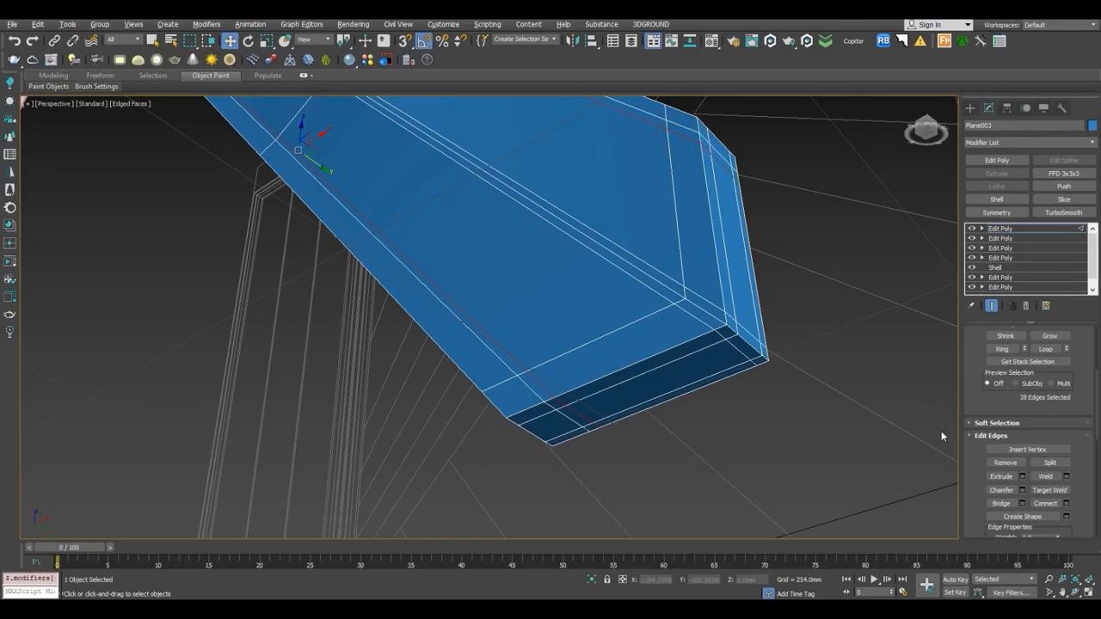
pyautogui.moveTo(970, 401)
pyautogui.mouseDown()
pyautogui.moveTo(982, 237)
pyautogui.moveTo(989, 402)
pyautogui.mouseUp()
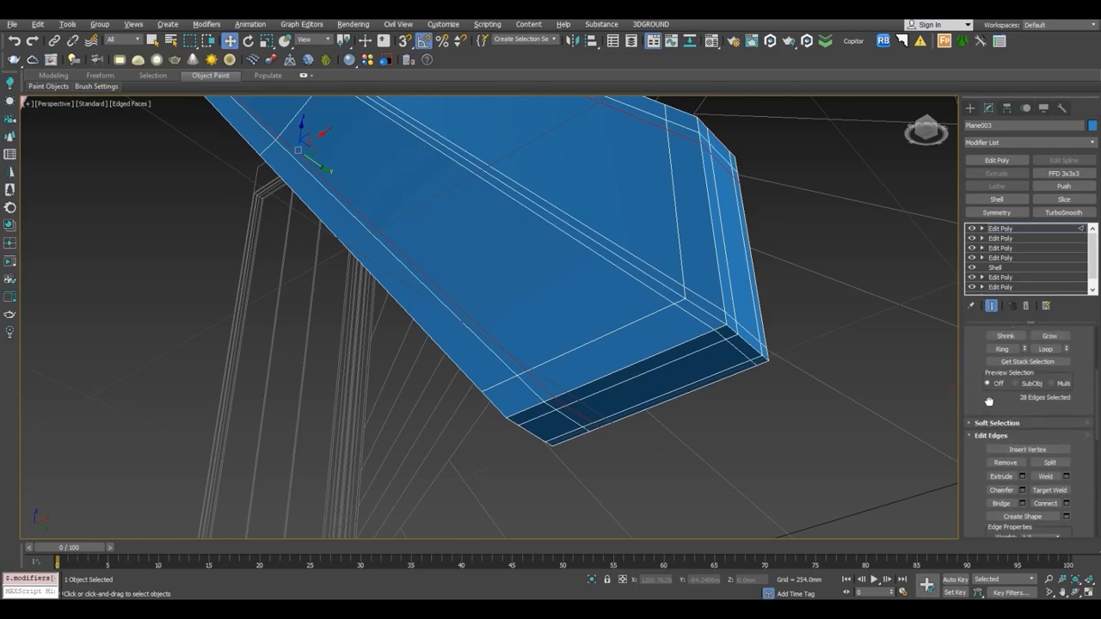
pyautogui.click(480, 265)
# Preview the slat's sharper center ridge with TurboSmooth and no edged faces, and delete the modifier again.
pyautogui.click(1065, 212)
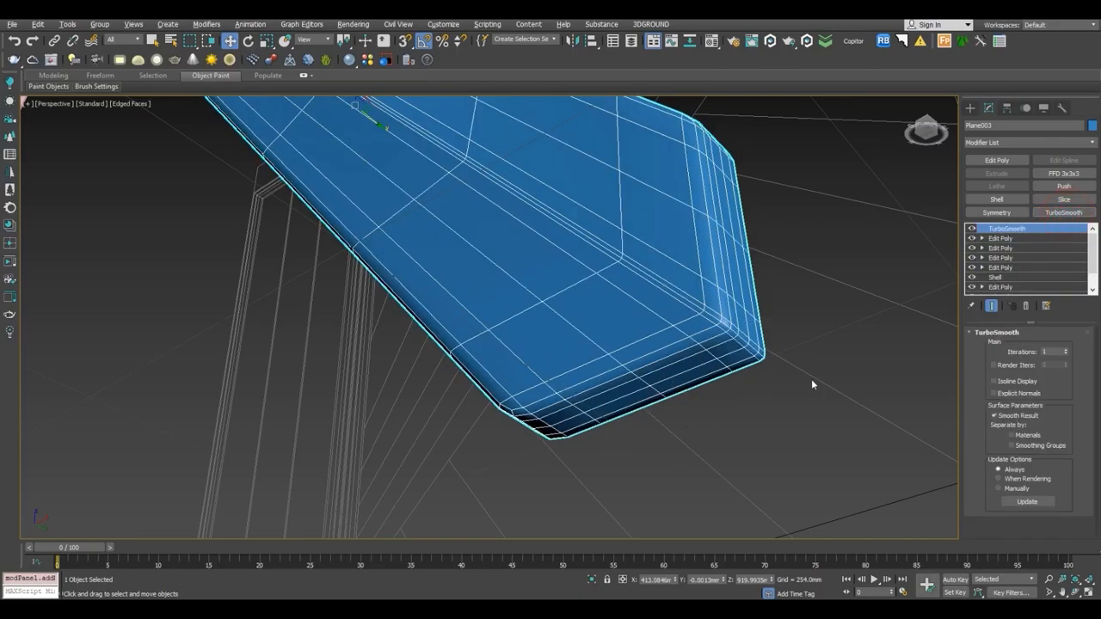
pyautogui.press('F4')
pyautogui.scroll(-4, 747, 388)
pyautogui.keyDown('alt'); pyautogui.moveTo(808, 431); pyautogui.dragTo(827, 453, button='middle'); pyautogui.keyUp('alt')
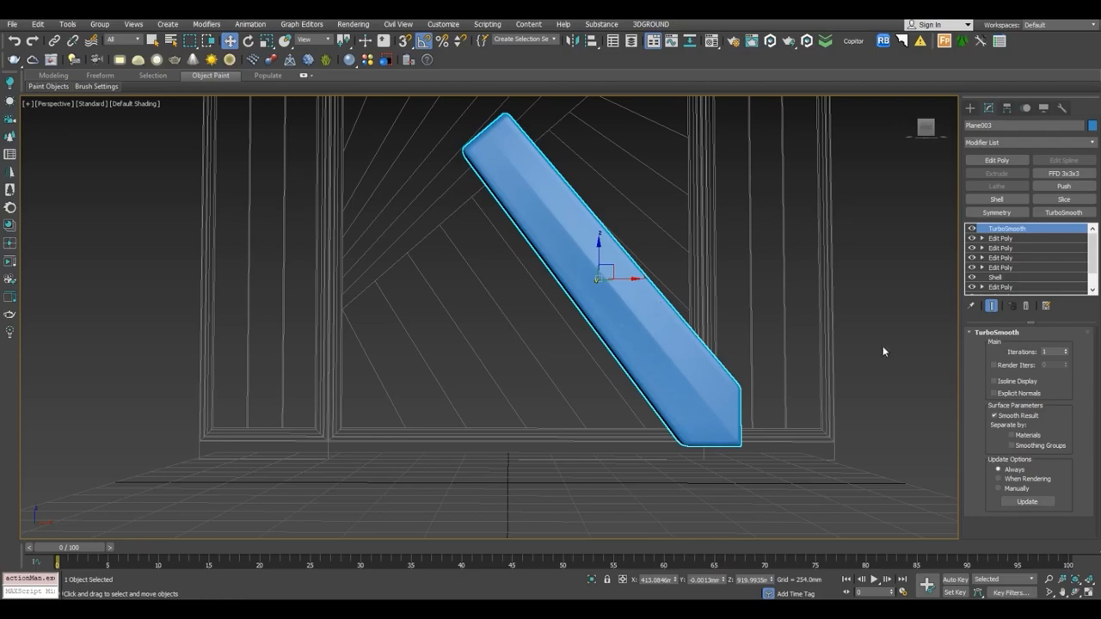
pyautogui.click(1029, 307)
# Show edged faces and remove the slat's center edge loop together with its vertices.
pyautogui.scroll(3, 735, 448)
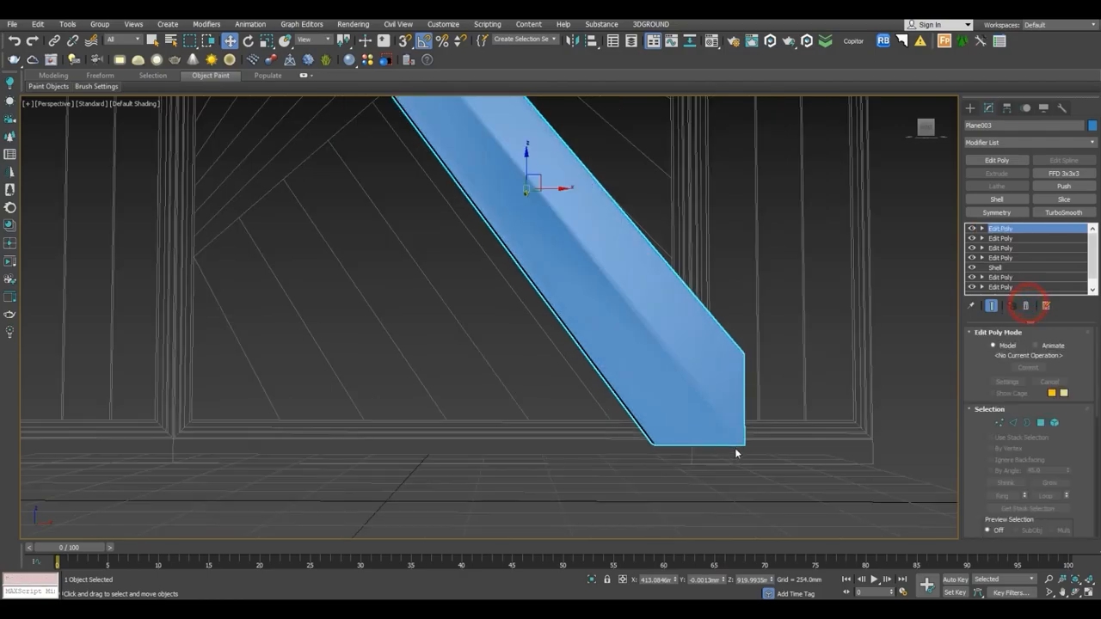
pyautogui.press('F4')
pyautogui.scroll(1, 735, 448)
pyautogui.keyDown('alt'); pyautogui.moveTo(735, 447); pyautogui.dragTo(714, 435, button='middle'); pyautogui.keyUp('alt')
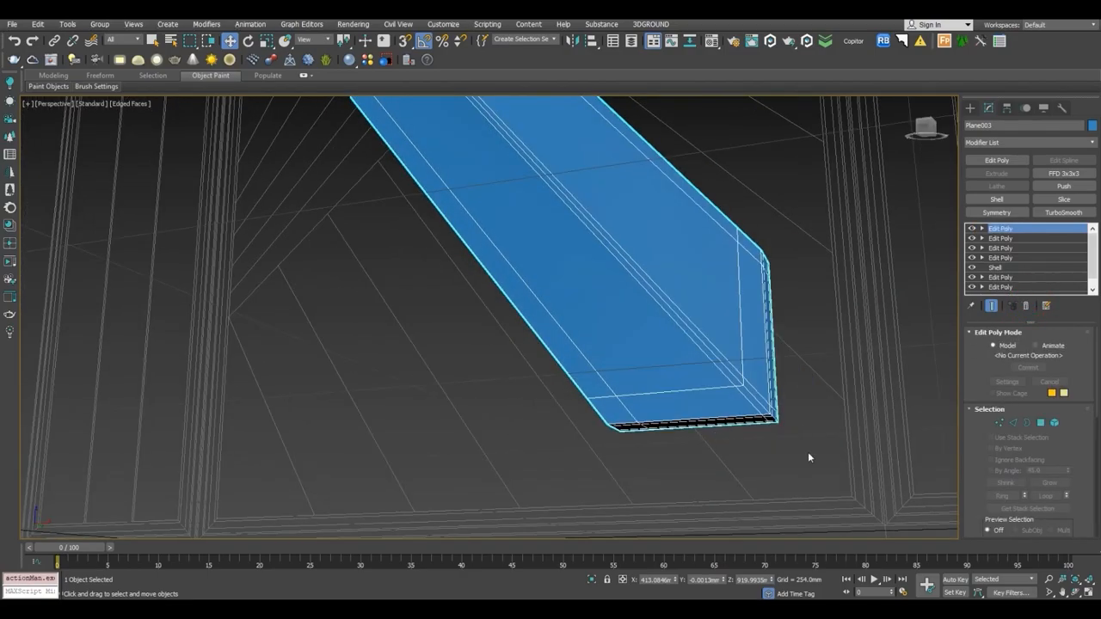
pyautogui.click(1014, 422)
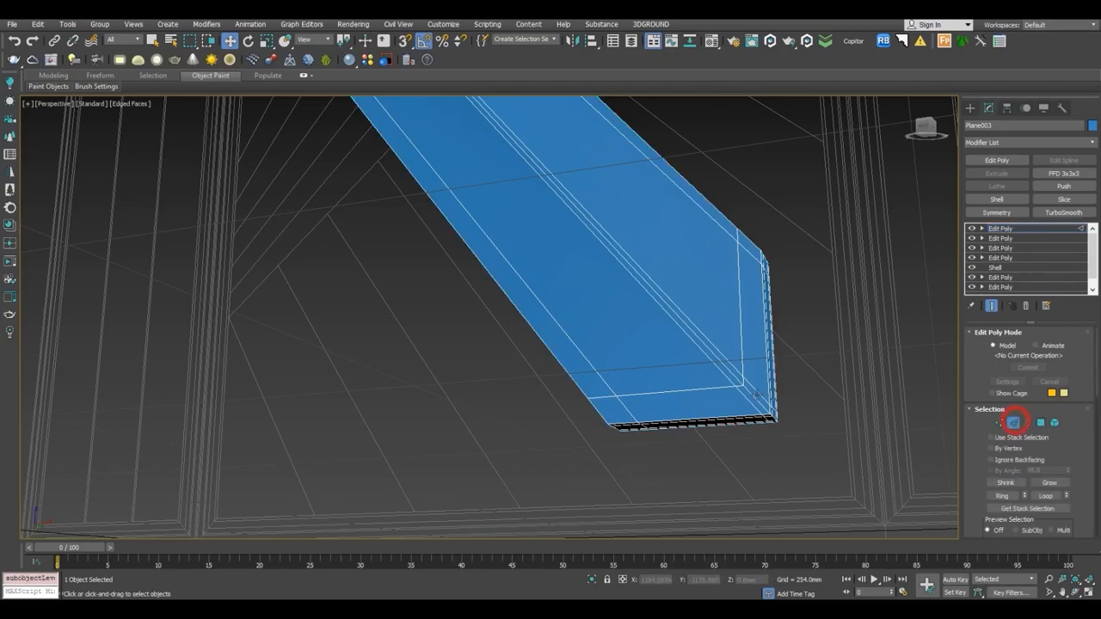
pyautogui.click(749, 394)
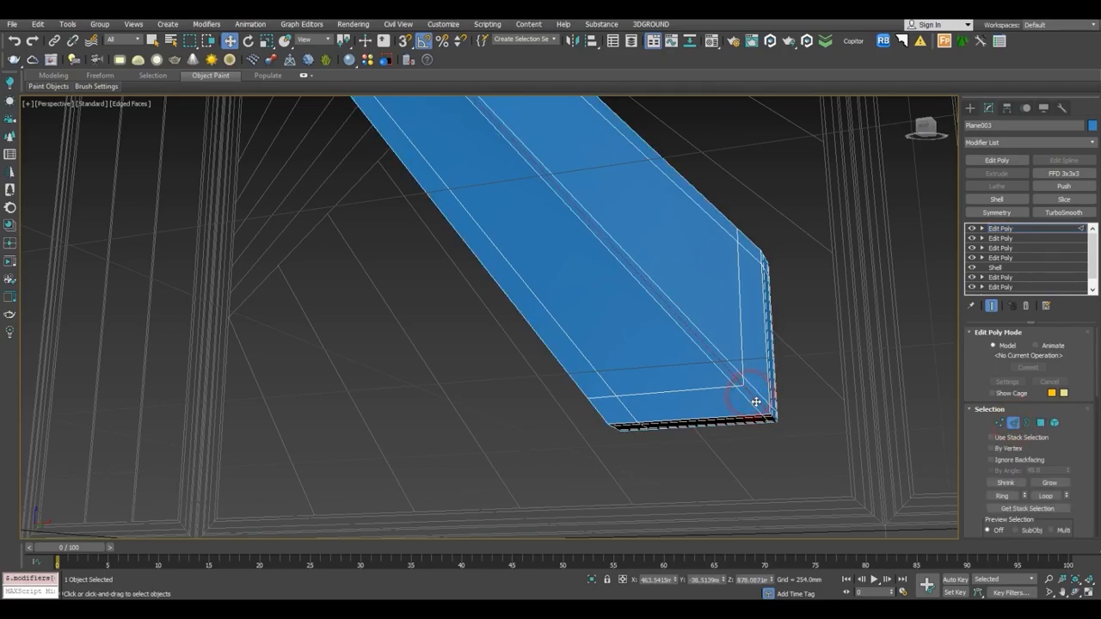
pyautogui.hotkey('ctrl', 'BackSpace')
pyautogui.press('1')
pyautogui.click(778, 415)
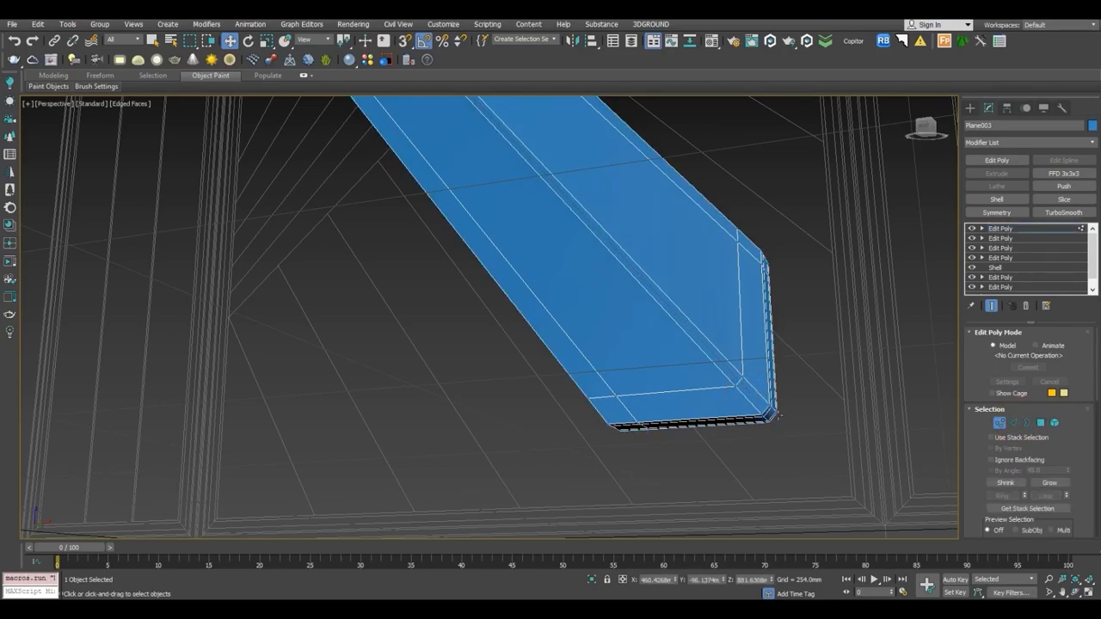
pyautogui.press('1')
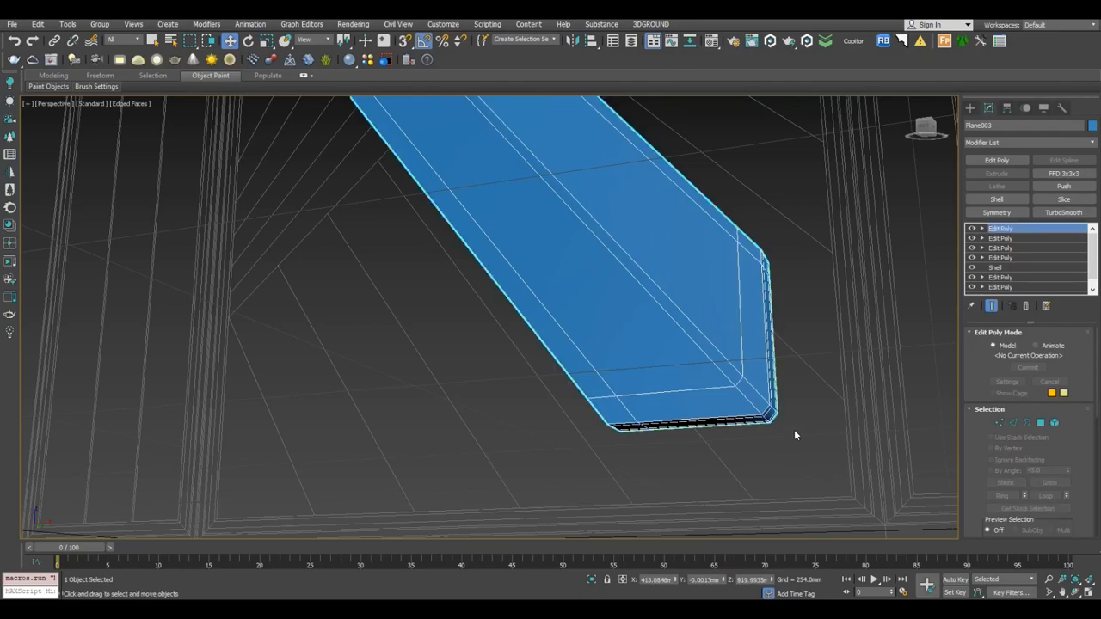
# Preview the slat without its center loop using TurboSmooth with 2 iterations and no edged faces, and delete the modifier.
pyautogui.click(1064, 213)
pyautogui.press('F4')
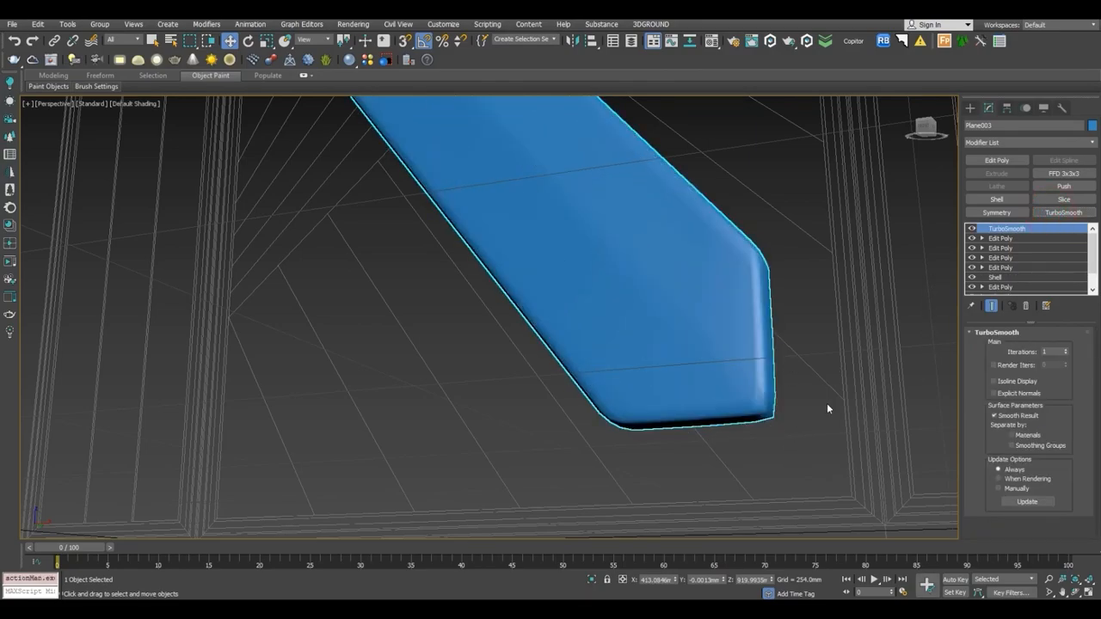
pyautogui.click(1065, 350)
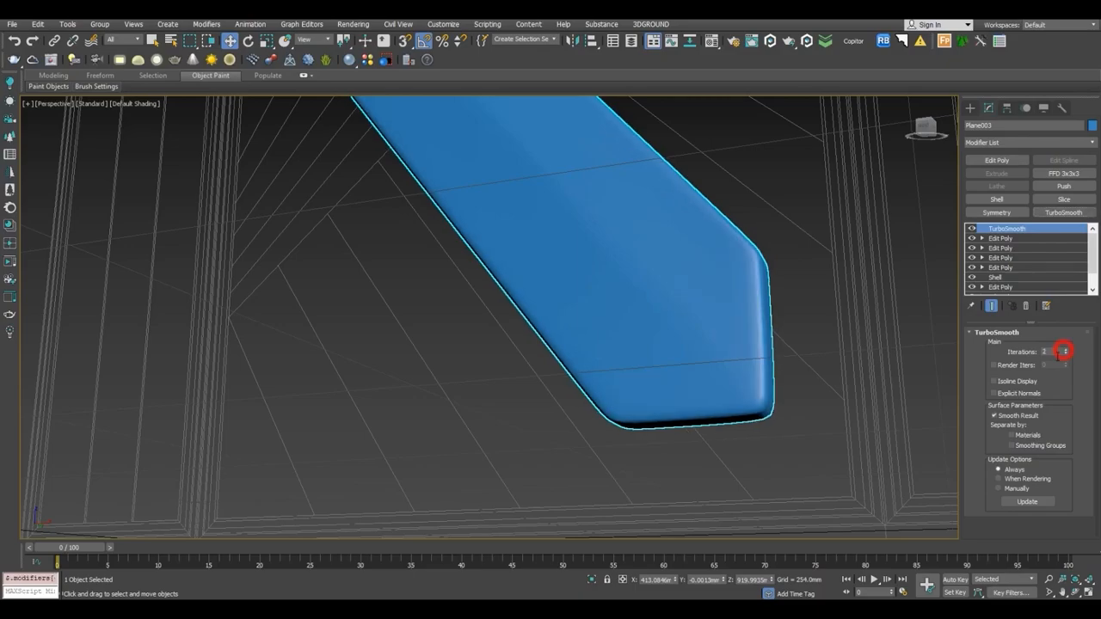
pyautogui.keyDown('alt'); pyautogui.moveTo(824, 418); pyautogui.dragTo(859, 533, button='middle'); pyautogui.keyUp('alt')
pyautogui.scroll(-4, 853, 435)
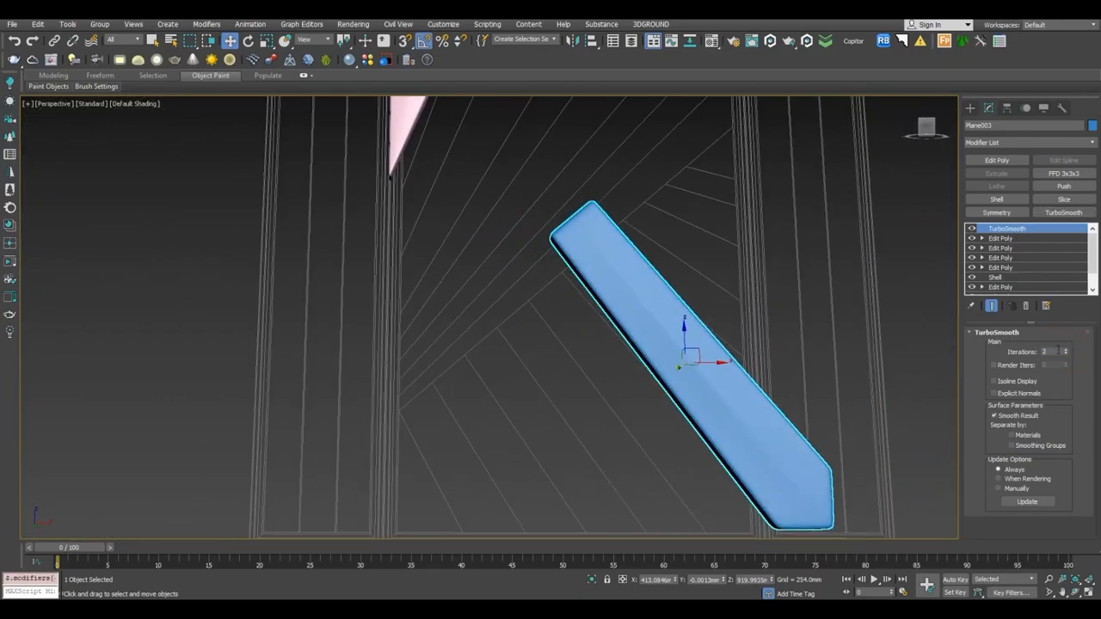
pyautogui.click(1025, 306)
# Show edged faces and undo the removal of the center loop and of the two loops beside the slat's long borders.
pyautogui.press('F4')
pyautogui.scroll(4, 678, 343)
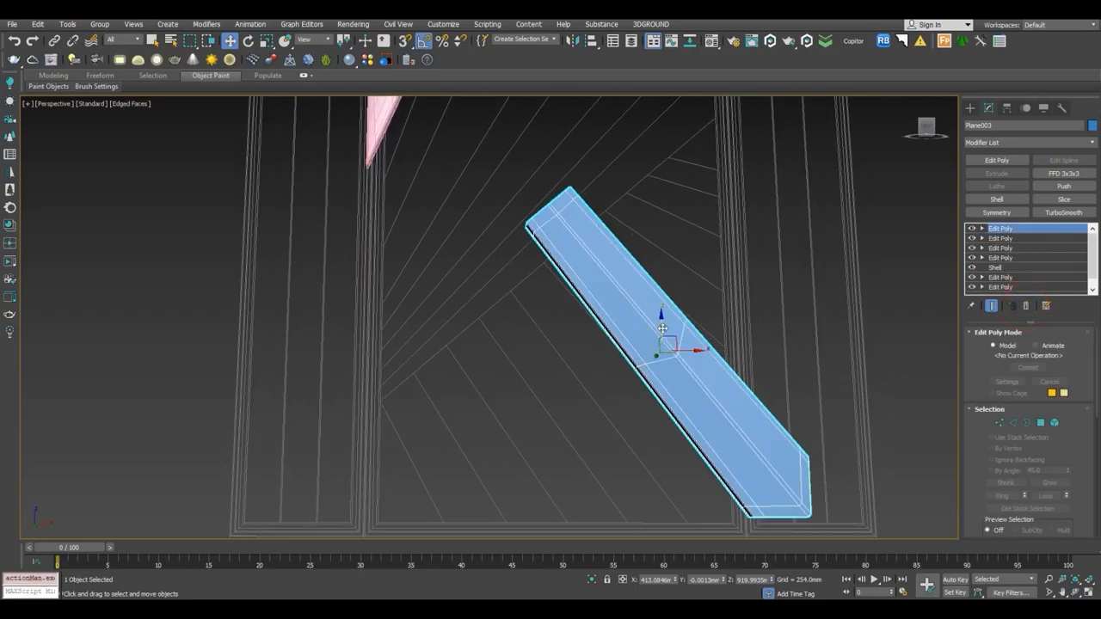
pyautogui.keyDown('alt'); pyautogui.moveTo(678, 342); pyautogui.dragTo(663, 238, button='middle'); pyautogui.keyUp('alt')
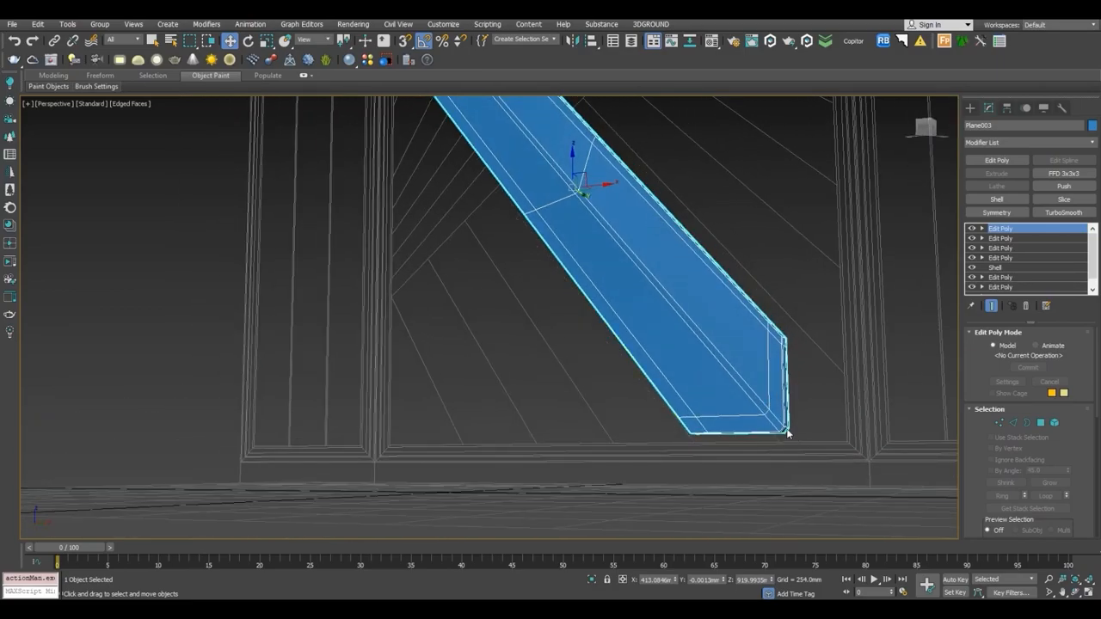
pyautogui.hotkey('ctrl', 'z')
pyautogui.hotkey('ctrl', 'z')
pyautogui.hotkey('ctrl', 'z')
pyautogui.hotkey('ctrl', 'z')
pyautogui.hotkey('ctrl', 'z')
pyautogui.hotkey('ctrl', 'z')
pyautogui.hotkey('ctrl', 'z')
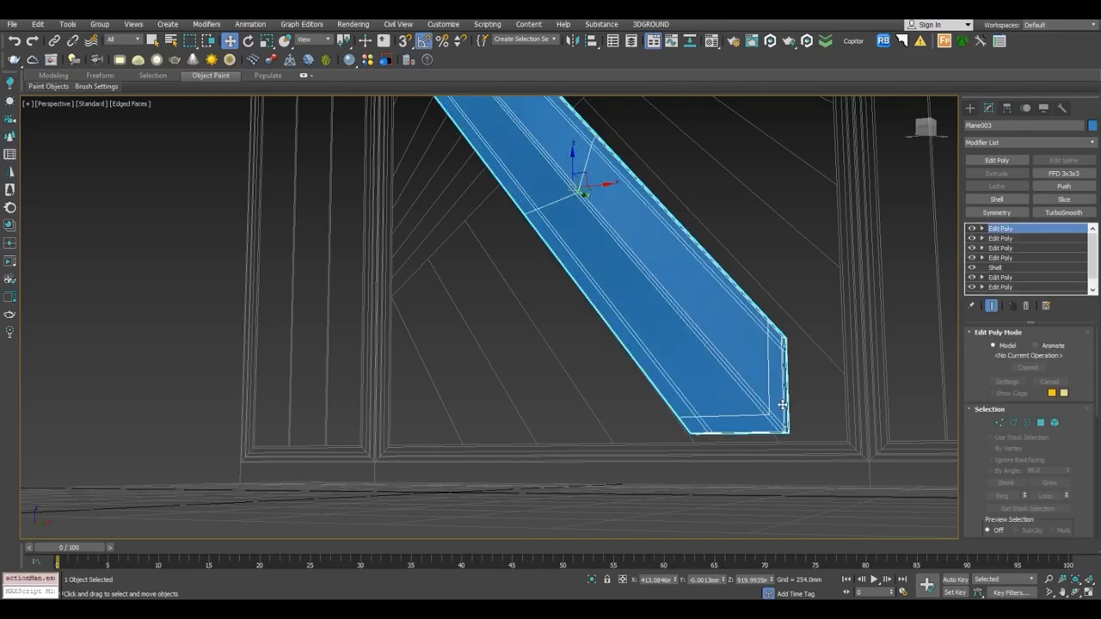
# With the Edge constraint on, slide the support edges beside the slat's bottom corner about 60 mm along the bottom end, away from the corner.
pyautogui.scroll(2, 782, 406)
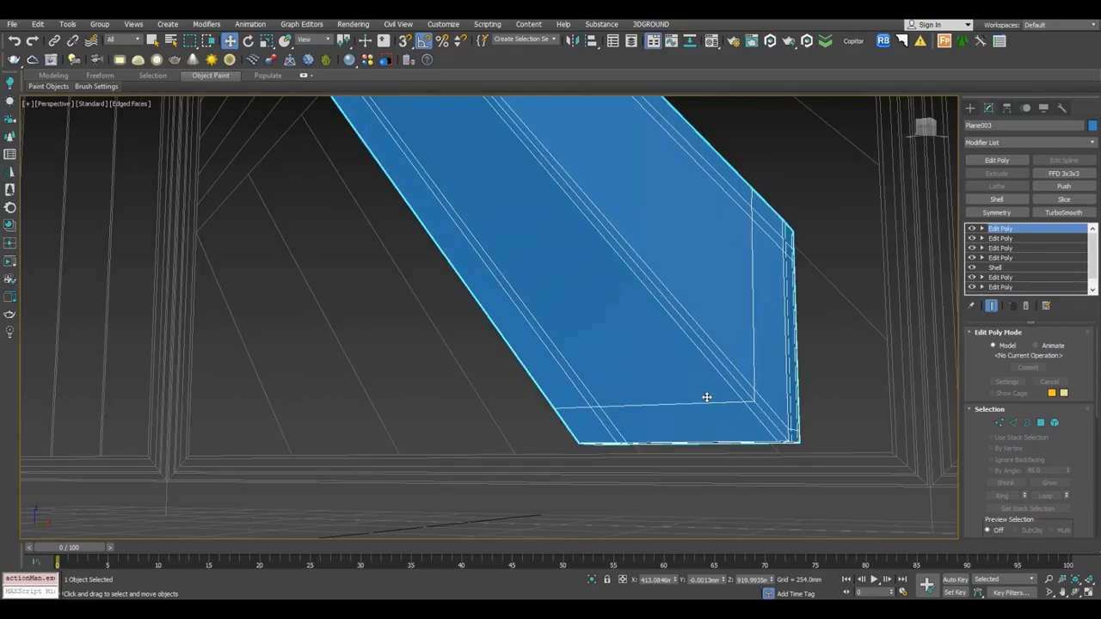
pyautogui.moveTo(794, 433); pyautogui.dragTo(770, 444, button='middle')
pyautogui.scroll(-1, 812, 378)
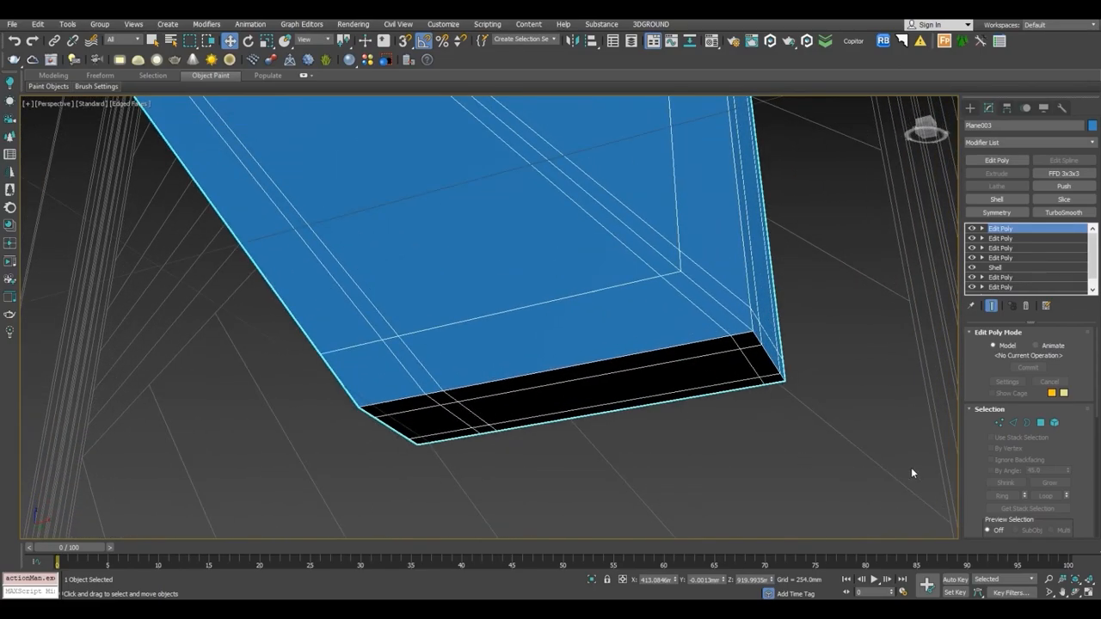
pyautogui.click(1011, 423)
pyautogui.click(733, 341)
pyautogui.keyDown('alt'); pyautogui.moveTo(747, 360); pyautogui.dragTo(812, 359, button='middle'); pyautogui.keyUp('alt')
pyautogui.keyDown('ctrl'); pyautogui.click(814, 364); pyautogui.keyUp('ctrl')
pyautogui.moveTo(1082, 464); pyautogui.dragTo(1066, 329)
pyautogui.moveTo(1084, 474); pyautogui.dragTo(1086, 309)
pyautogui.click(1031, 431)
pyautogui.keyDown('alt'); pyautogui.moveTo(787, 420); pyautogui.dragTo(745, 395, button='middle'); pyautogui.keyUp('alt')
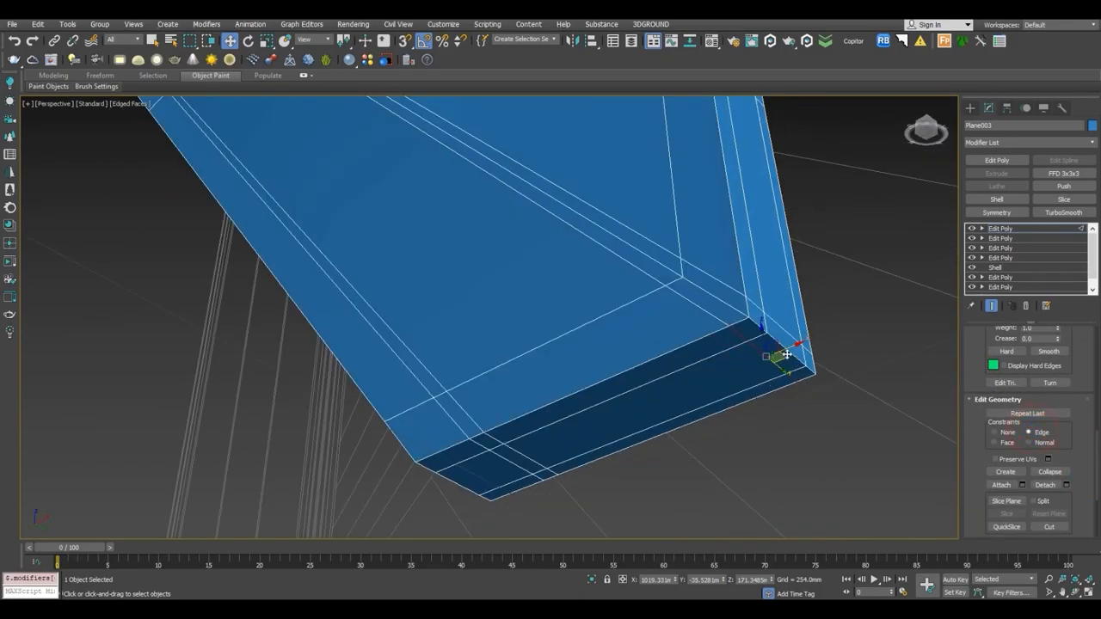
pyautogui.moveTo(787, 349); pyautogui.dragTo(703, 401)
pyautogui.keyDown('alt'); pyautogui.moveTo(704, 401); pyautogui.dragTo(716, 414, button='middle'); pyautogui.keyUp('alt')
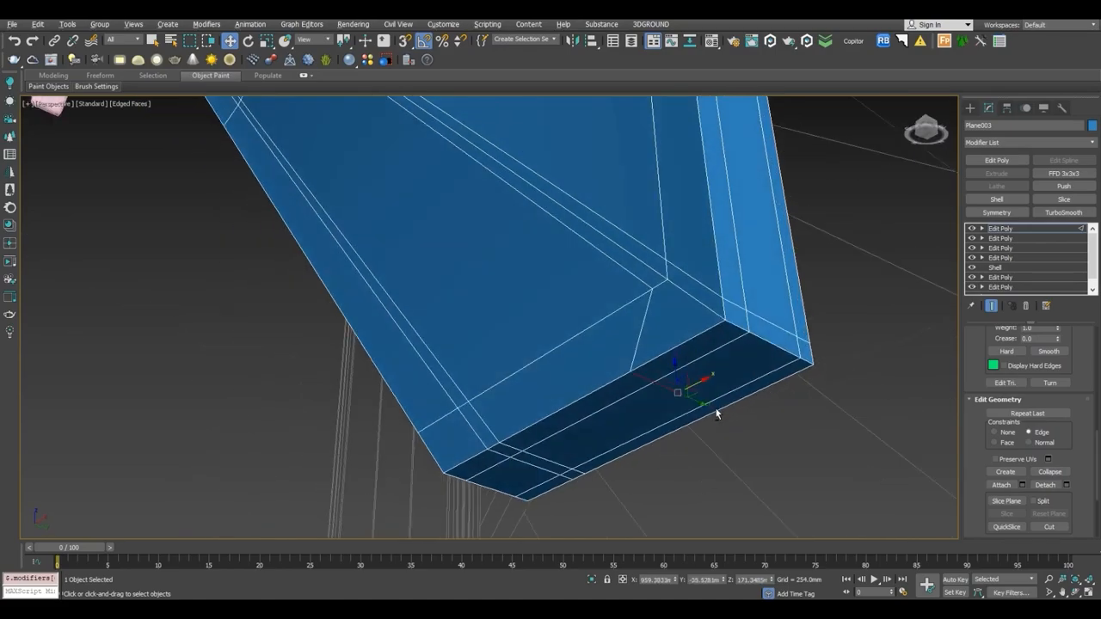
# Slide the support edges on the side face beside the slat's bottom corner upward, away from the corner.
pyautogui.click(736, 303)
pyautogui.keyDown('alt'); pyautogui.moveTo(735, 303); pyautogui.dragTo(788, 319, button='middle'); pyautogui.keyUp('alt')
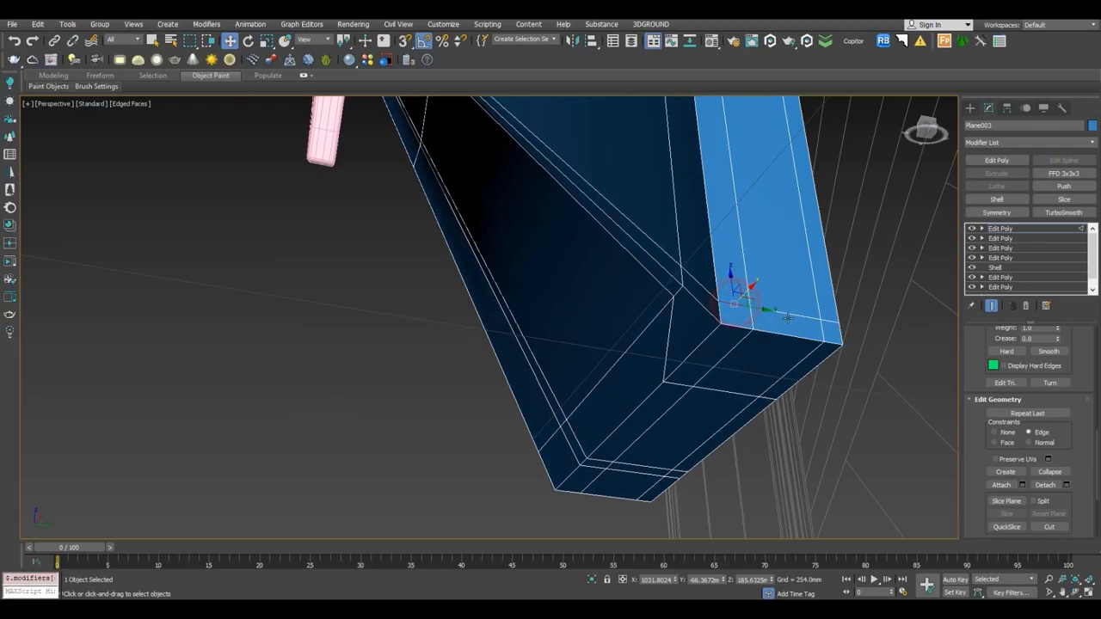
pyautogui.click(791, 315)
pyautogui.click(829, 322)
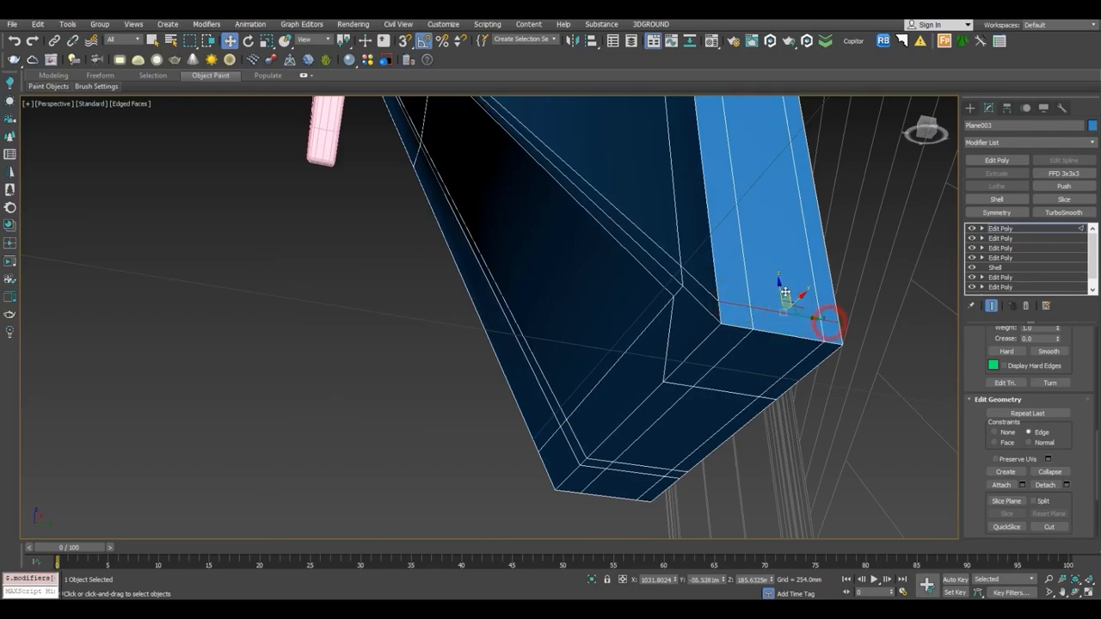
pyautogui.click(782, 290)
# Slide the two support edges beside the ridge across the slat's top end apart, away from the center.
pyautogui.keyDown('alt'); pyautogui.moveTo(821, 364); pyautogui.dragTo(766, 325, button='middle'); pyautogui.keyUp('alt')
pyautogui.scroll(3, 710, 263)
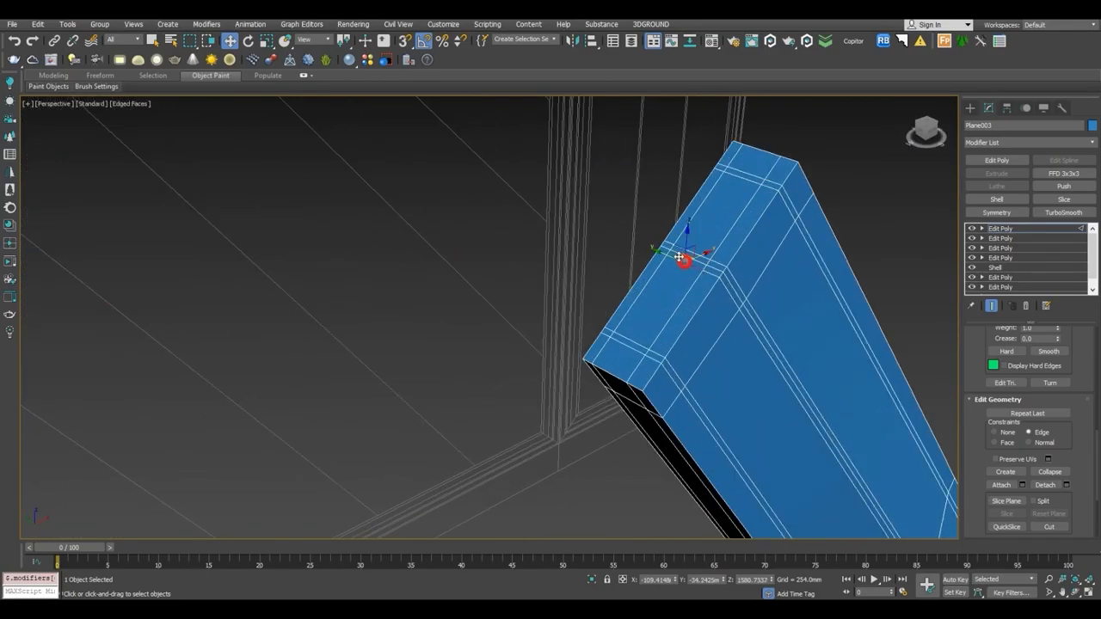
pyautogui.scroll(2, 679, 256)
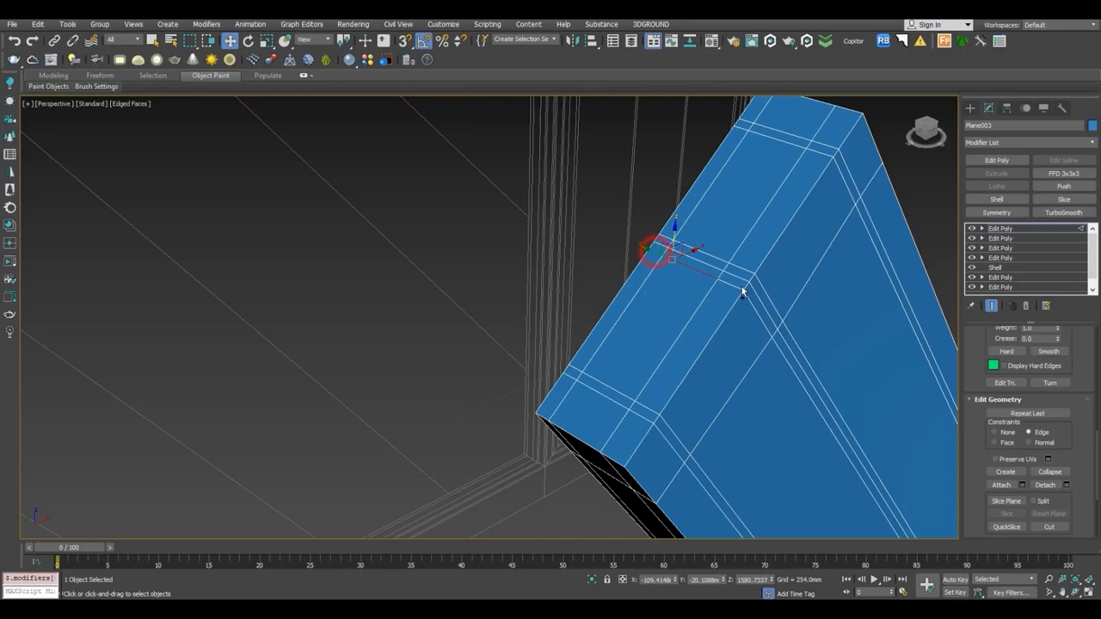
pyautogui.moveTo(709, 264); pyautogui.dragTo(678, 305)
pyautogui.moveTo(740, 268); pyautogui.dragTo(754, 230)
# Preview the slat using TurboSmooth with 2 iterations and no edged faces, and delete the modifier.
pyautogui.click(1065, 212)
pyautogui.moveTo(814, 263)
pyautogui.keyDown('alt'); pyautogui.mouseDown(button='middle')
pyautogui.moveTo(605, 225)
pyautogui.moveTo(658, 270)
pyautogui.moveTo(591, 227)
pyautogui.mouseUp(button='middle'); pyautogui.keyUp('alt')
pyautogui.press('F4')
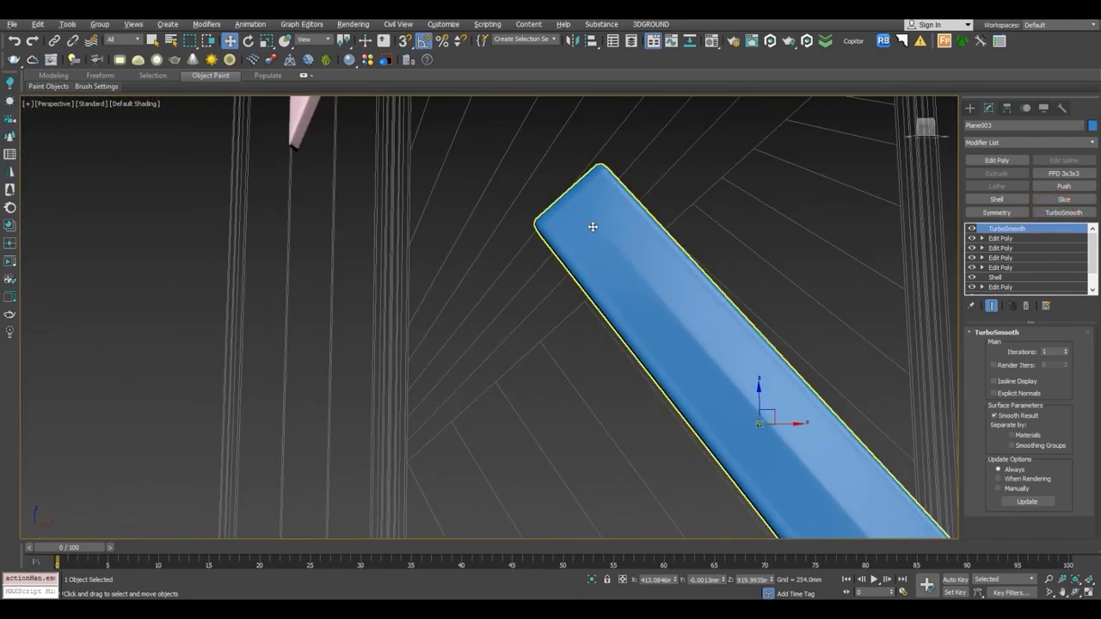
pyautogui.keyDown('alt'); pyautogui.moveTo(648, 326); pyautogui.dragTo(573, 238, button='middle'); pyautogui.keyUp('alt')
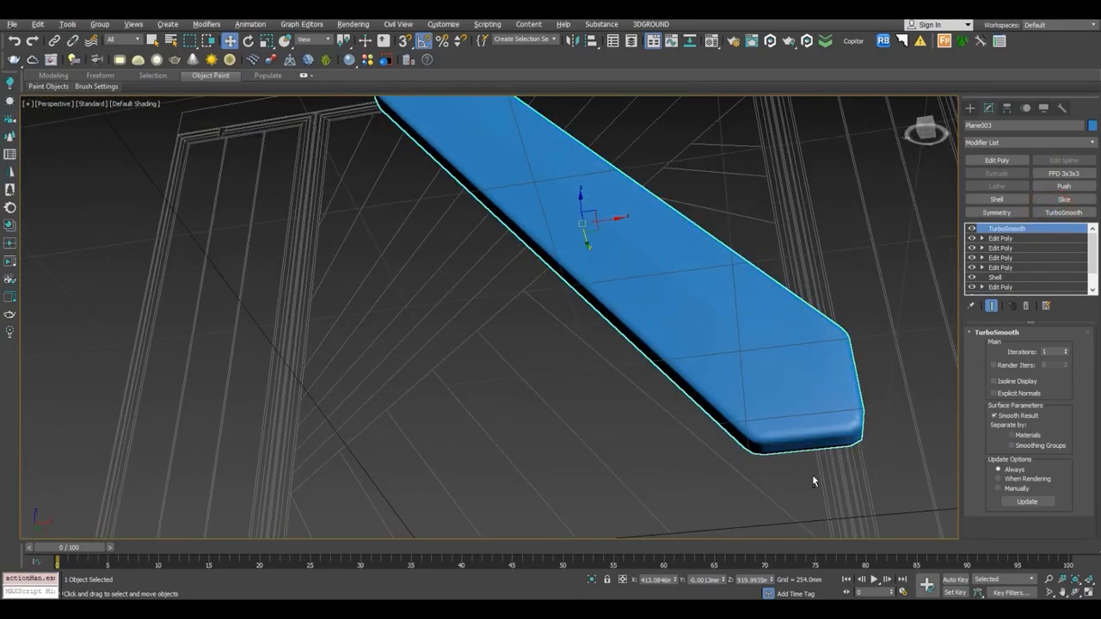
pyautogui.keyDown('alt'); pyautogui.moveTo(811, 479); pyautogui.dragTo(700, 411, button='middle'); pyautogui.keyUp('alt')
pyautogui.scroll(3, 700, 411)
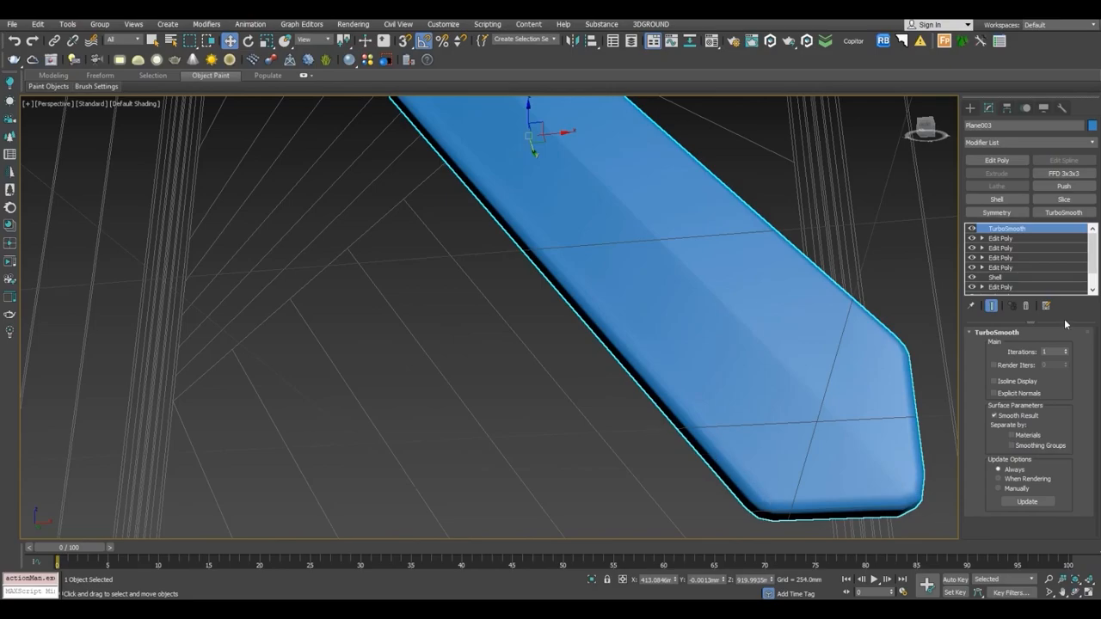
pyautogui.click(1066, 353)
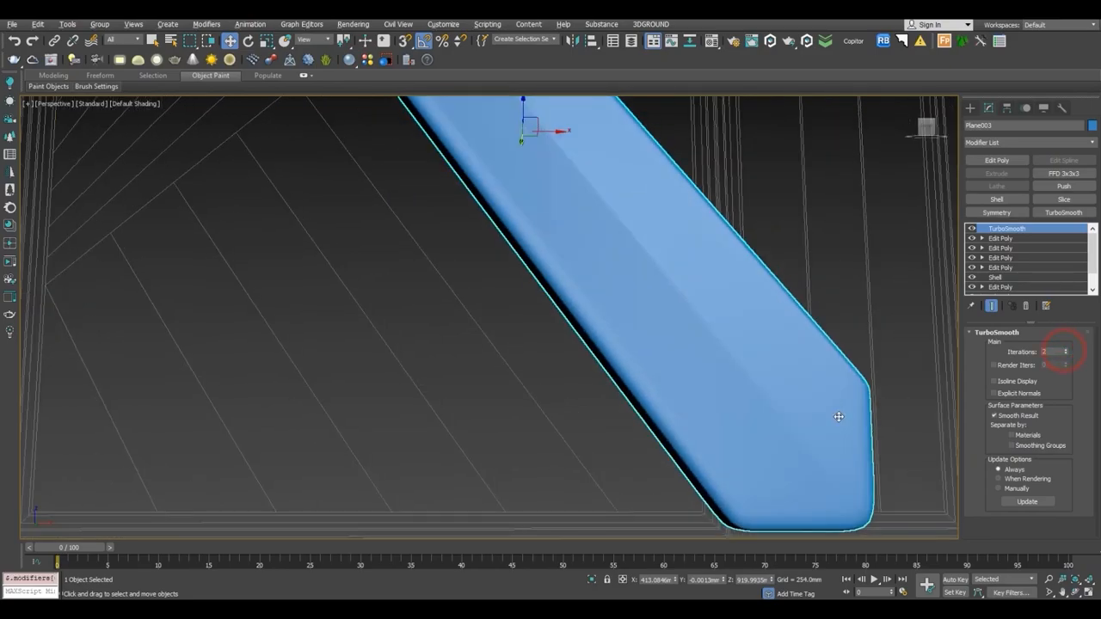
pyautogui.scroll(5, 596, 199)
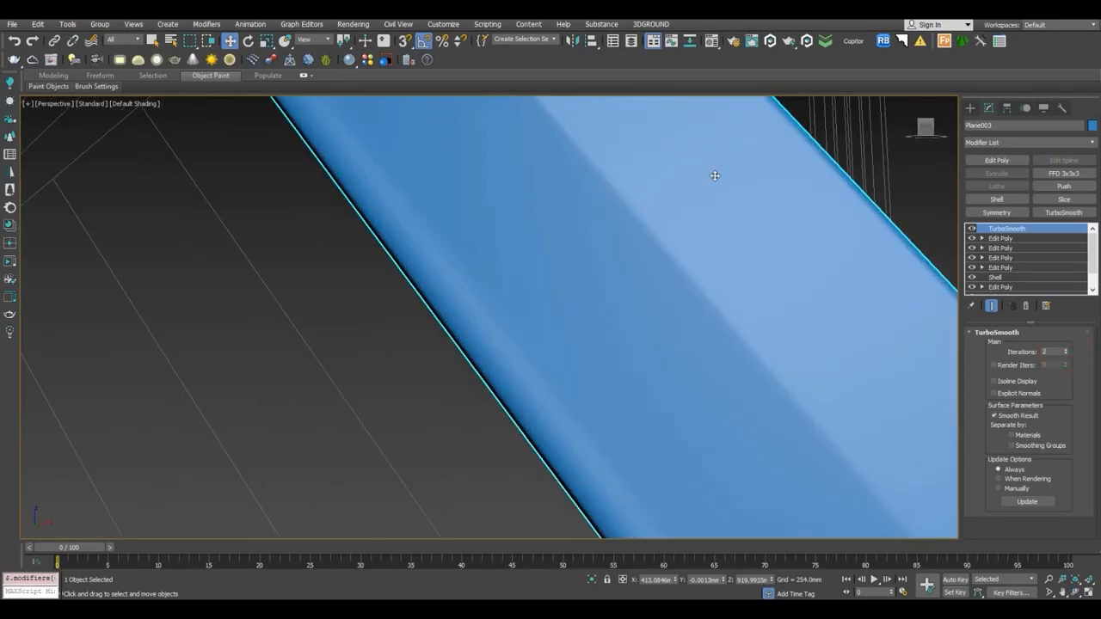
pyautogui.click(1025, 305)
# Show edged faces and remove the cross edges at the middle of the slat's length together with their vertices.
pyautogui.scroll(-6, 728, 283)
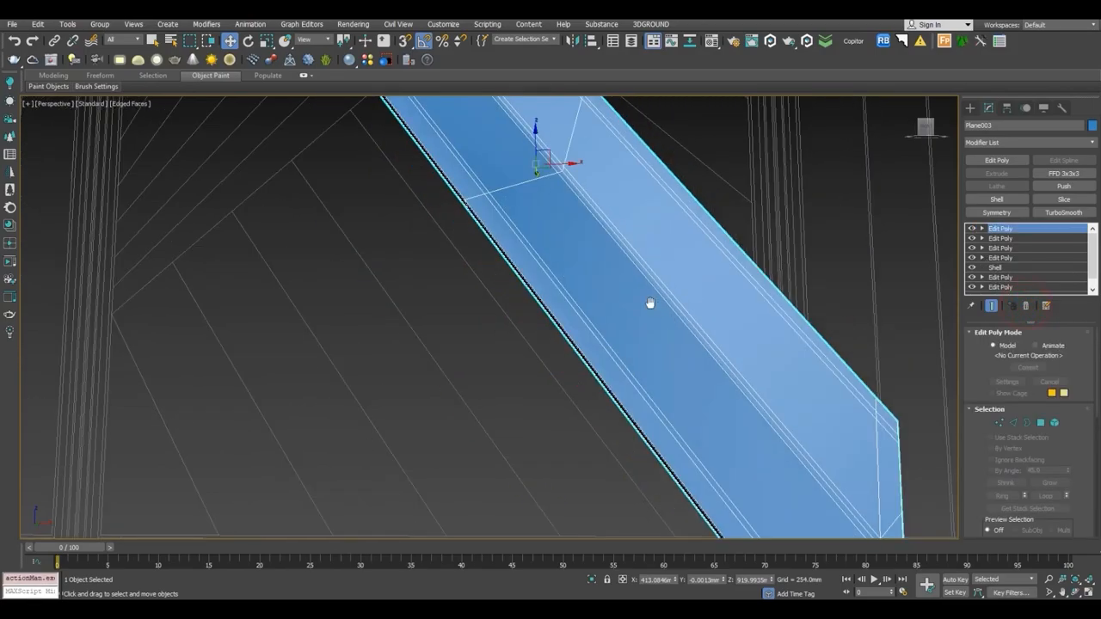
pyautogui.moveTo(701, 344); pyautogui.dragTo(654, 306, button='middle')
pyautogui.scroll(3, 723, 378)
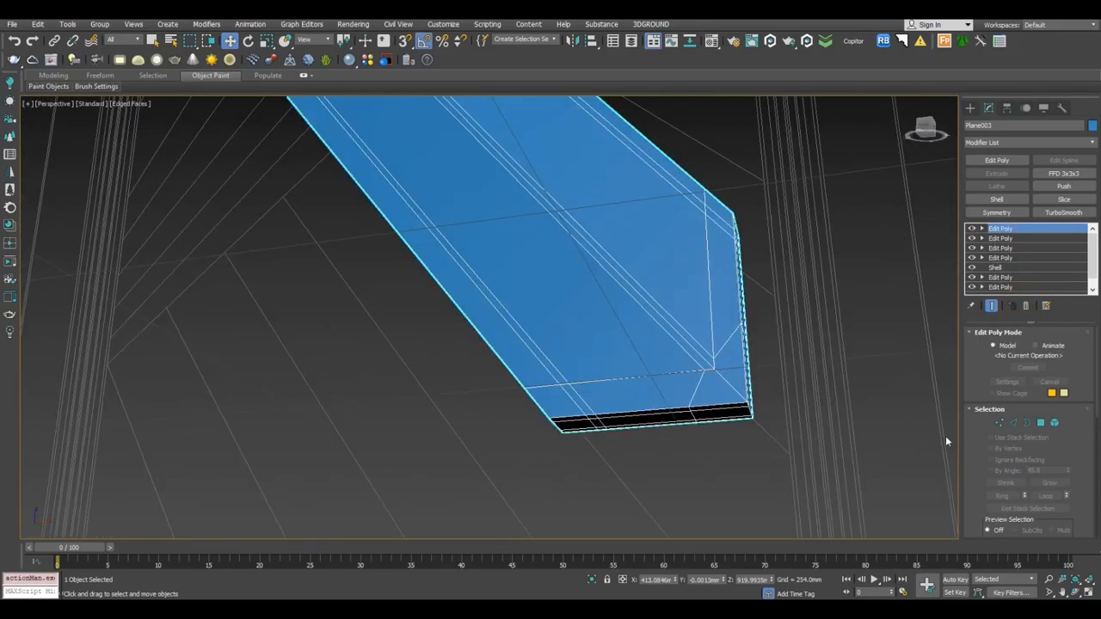
pyautogui.click(1011, 422)
pyautogui.click(669, 338)
pyautogui.press('z')
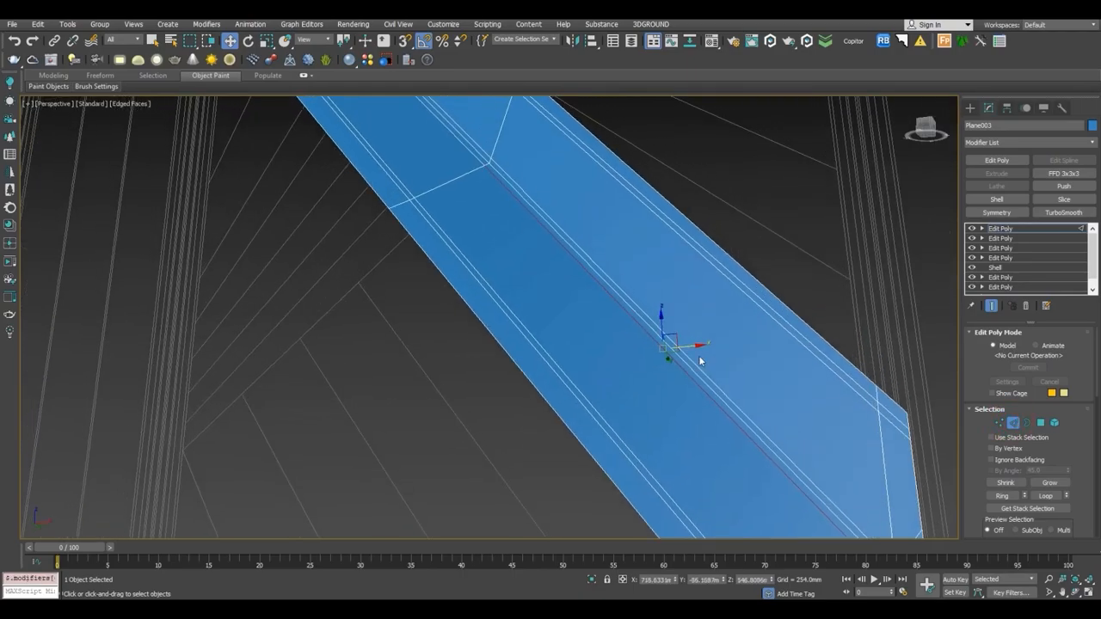
pyautogui.scroll(-6, 699, 359)
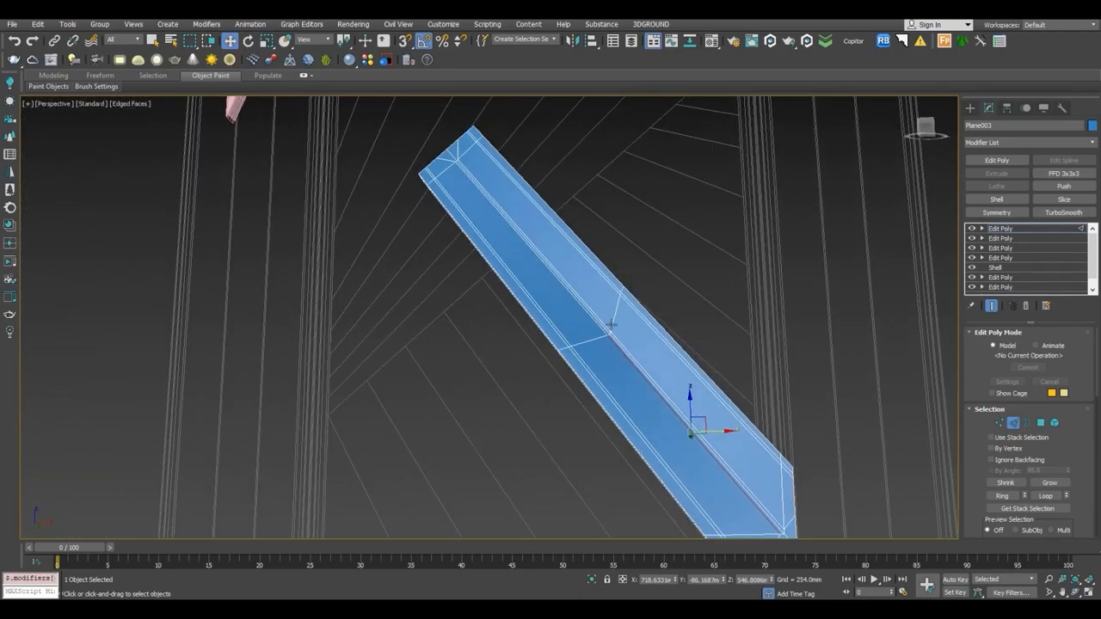
pyautogui.click(613, 313)
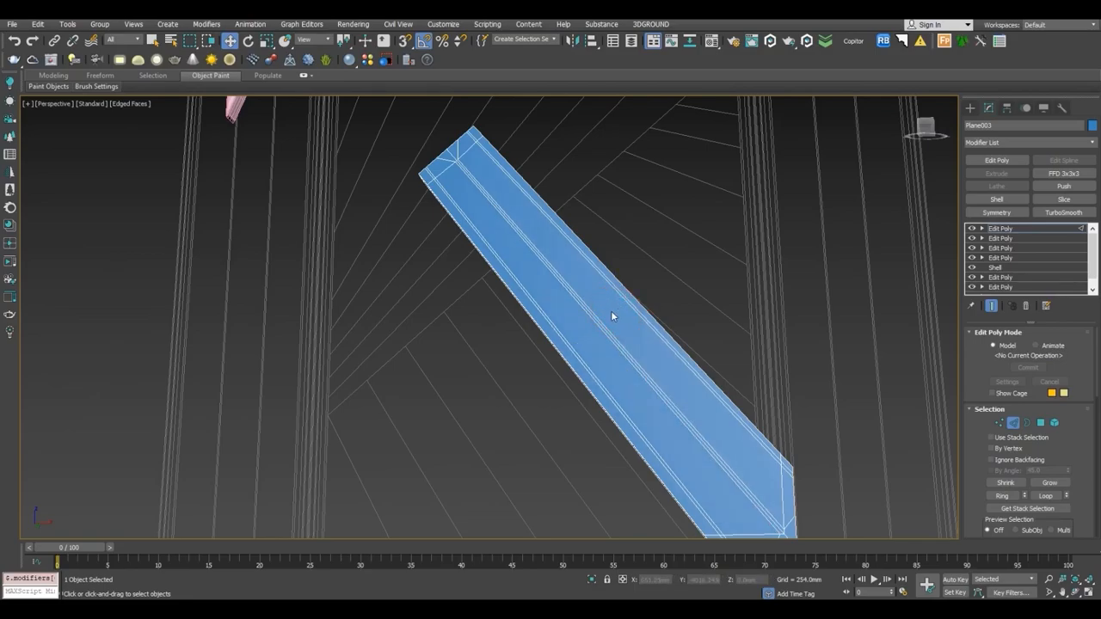
# Try to slide the two long edges flanking the slat's ridge apart across its front face.
pyautogui.click(585, 313)
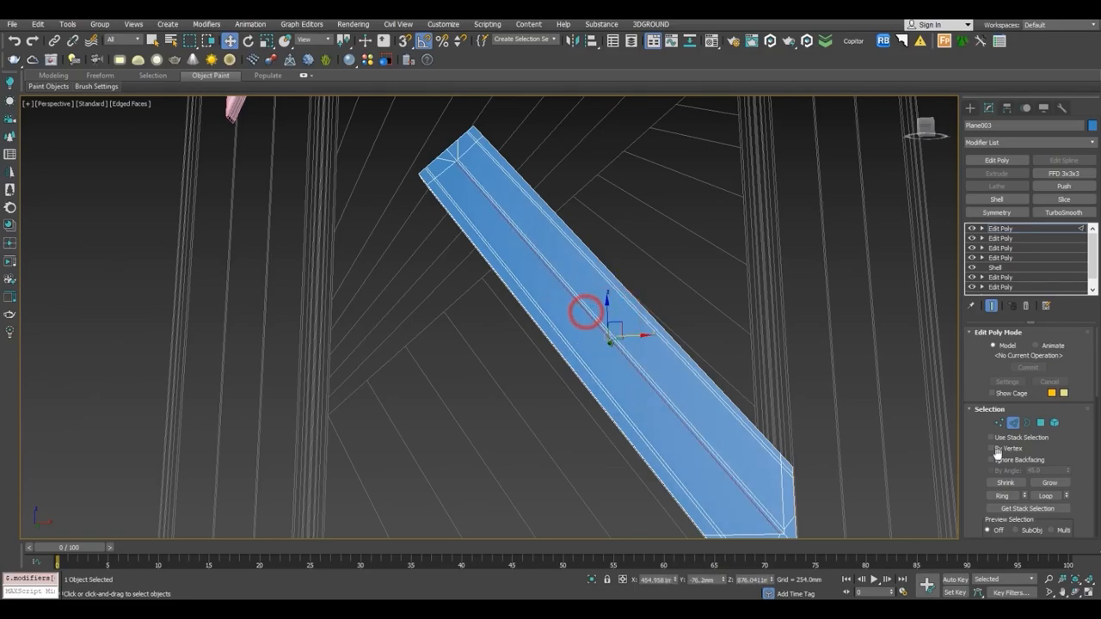
pyautogui.scroll(-5, 1071, 459)
pyautogui.scroll(-5, 1073, 439)
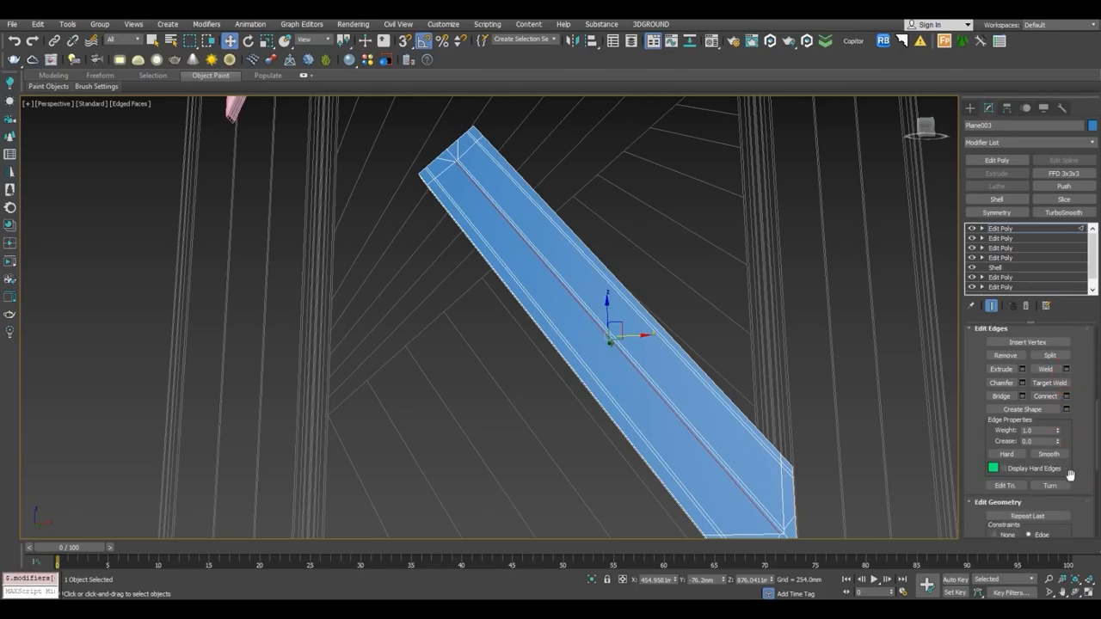
pyautogui.scroll(4, 701, 367)
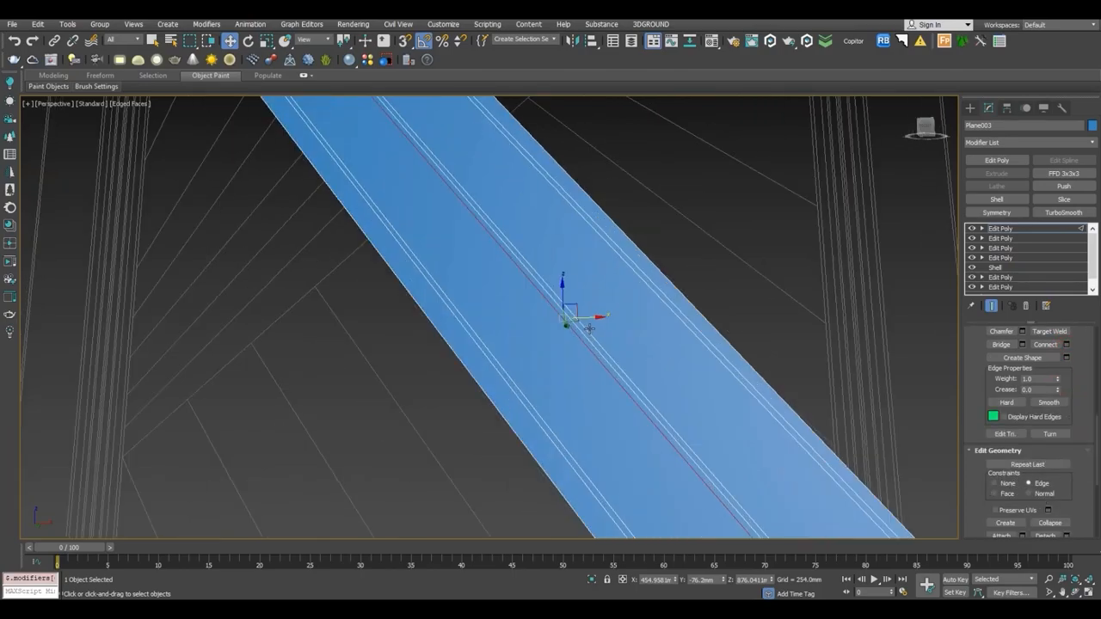
pyautogui.click(585, 319)
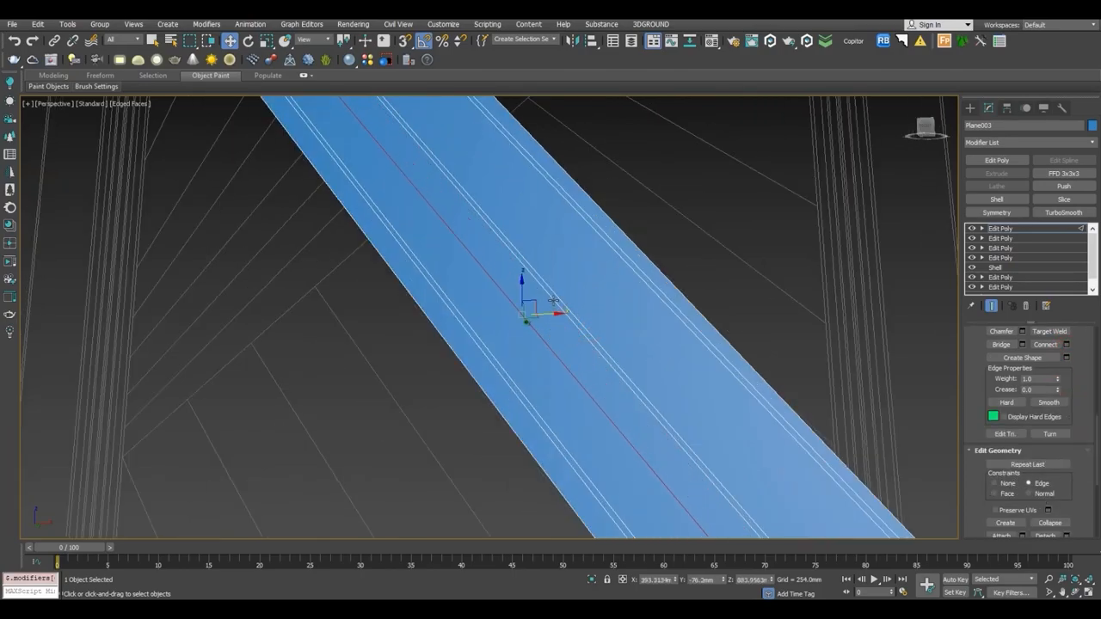
pyautogui.scroll(-5, 553, 292)
pyautogui.scroll(3, 583, 315)
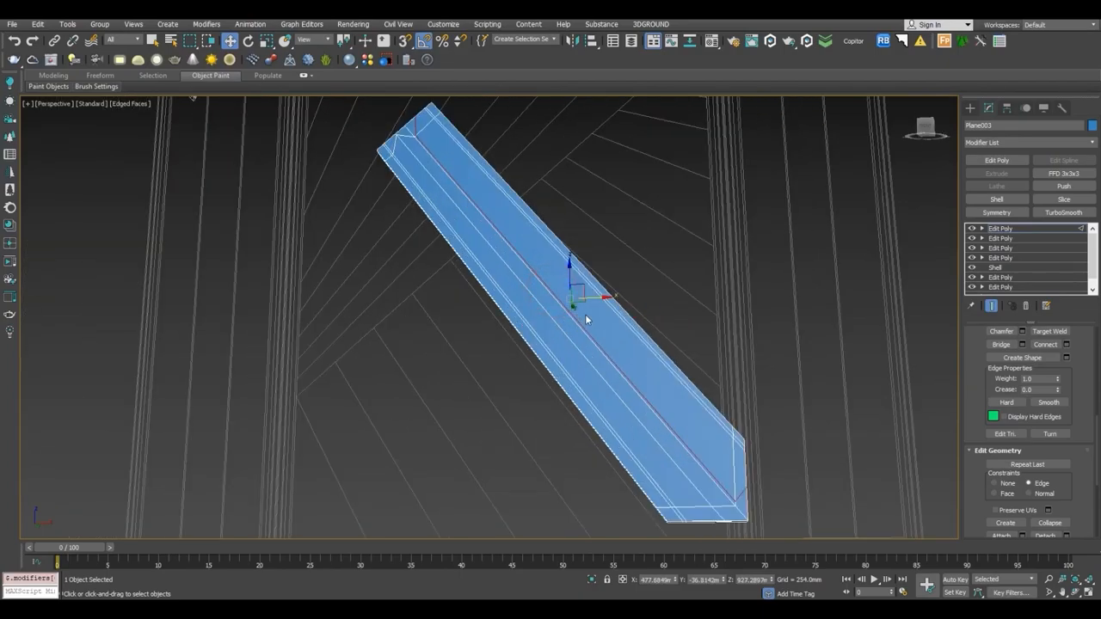
pyautogui.moveTo(593, 300); pyautogui.dragTo(587, 302)
pyautogui.rightClick(588, 301)
pyautogui.moveTo(721, 458); pyautogui.dragTo(693, 397, button='middle')
pyautogui.scroll(3, 689, 427)
pyautogui.moveTo(781, 498); pyautogui.dragTo(704, 395)
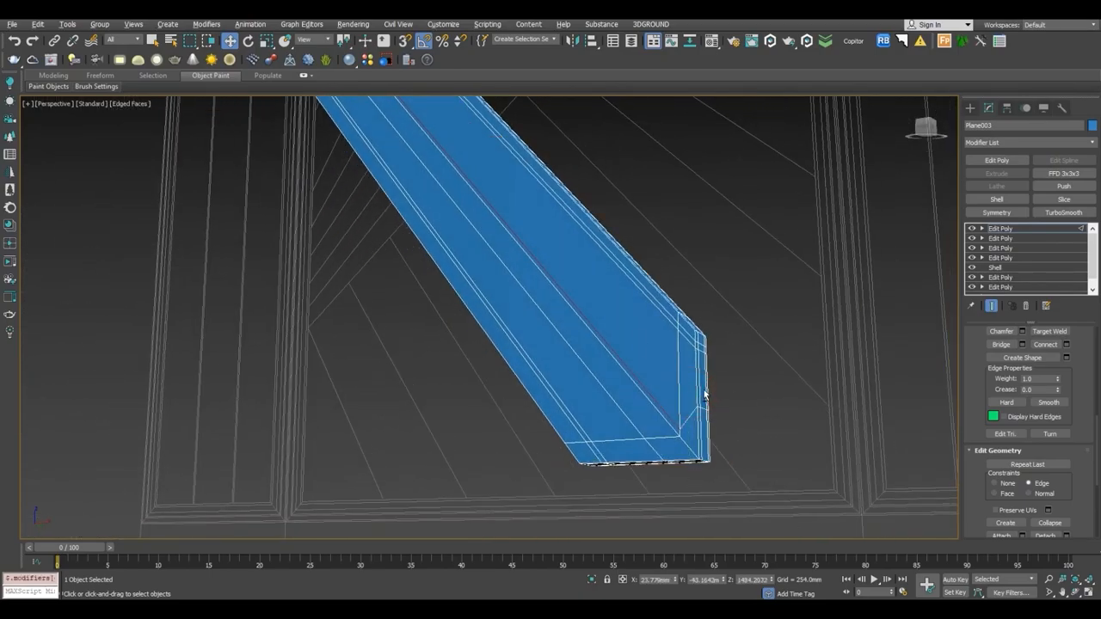
pyautogui.keyDown('alt'); pyautogui.moveTo(545, 322); pyautogui.dragTo(427, 225, button='middle'); pyautogui.keyUp('alt')
pyautogui.keyDown('alt'); pyautogui.moveTo(503, 288); pyautogui.dragTo(487, 228, button='middle'); pyautogui.keyUp('alt')
pyautogui.click(504, 285)
pyautogui.click(647, 432)
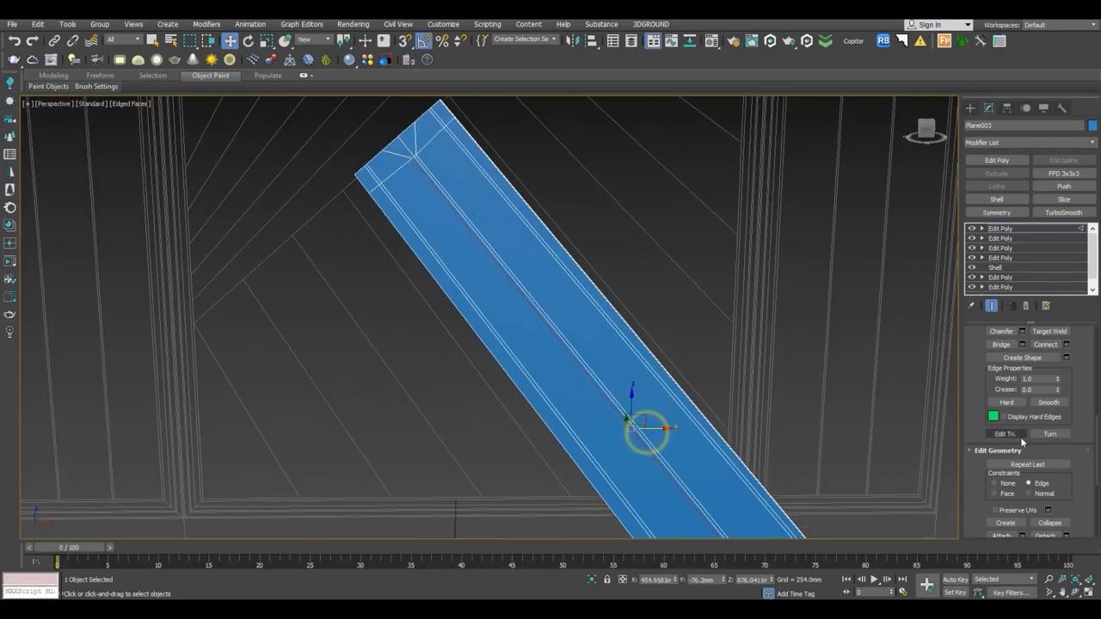
# Slide the two vertices flanking the ridge at the slat's top end apart along the inner border edge.
pyautogui.moveTo(1091, 398); pyautogui.dragTo(1084, 346)
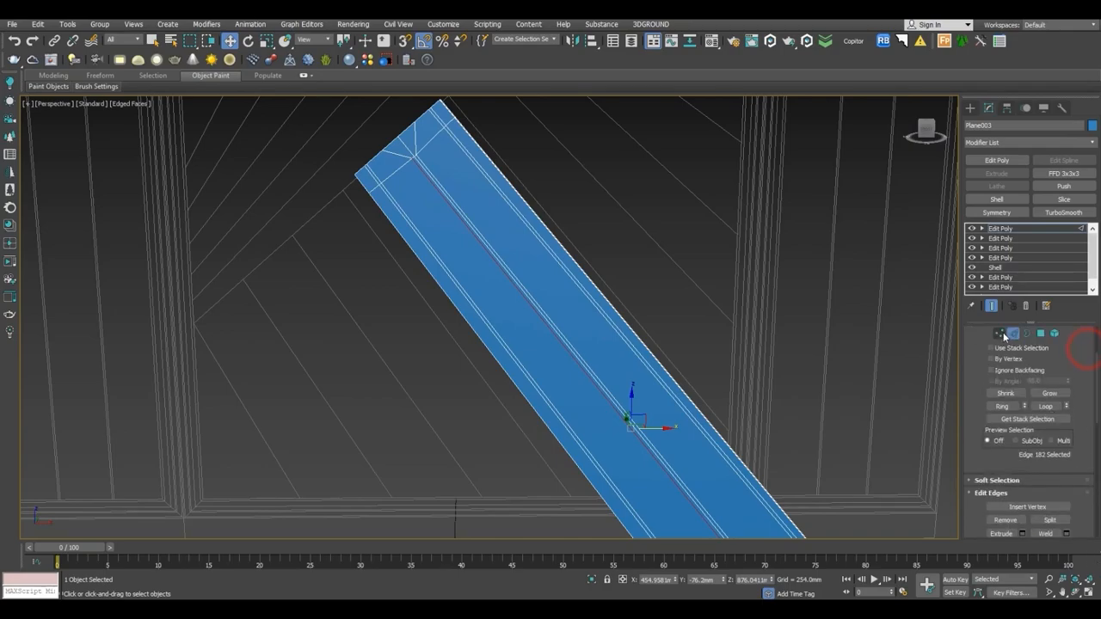
pyautogui.click(1001, 333)
pyautogui.click(411, 160)
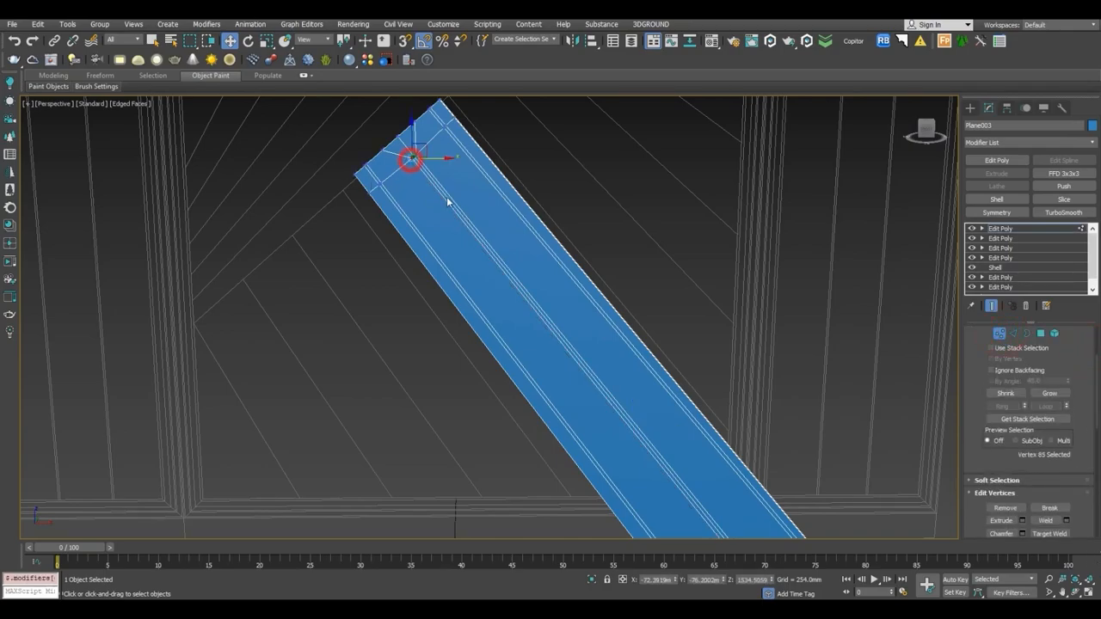
pyautogui.scroll(1, 402, 152)
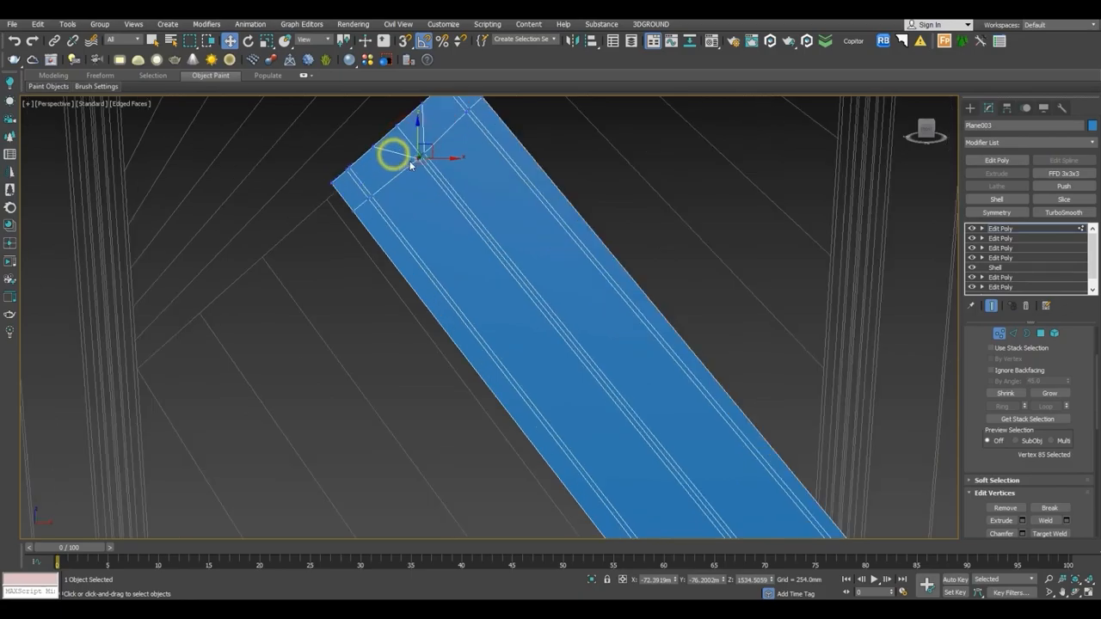
pyautogui.click(437, 157)
pyautogui.moveTo(417, 142); pyautogui.dragTo(401, 172)
pyautogui.keyDown('alt'); pyautogui.moveTo(427, 189); pyautogui.dragTo(437, 148, button='middle'); pyautogui.keyUp('alt')
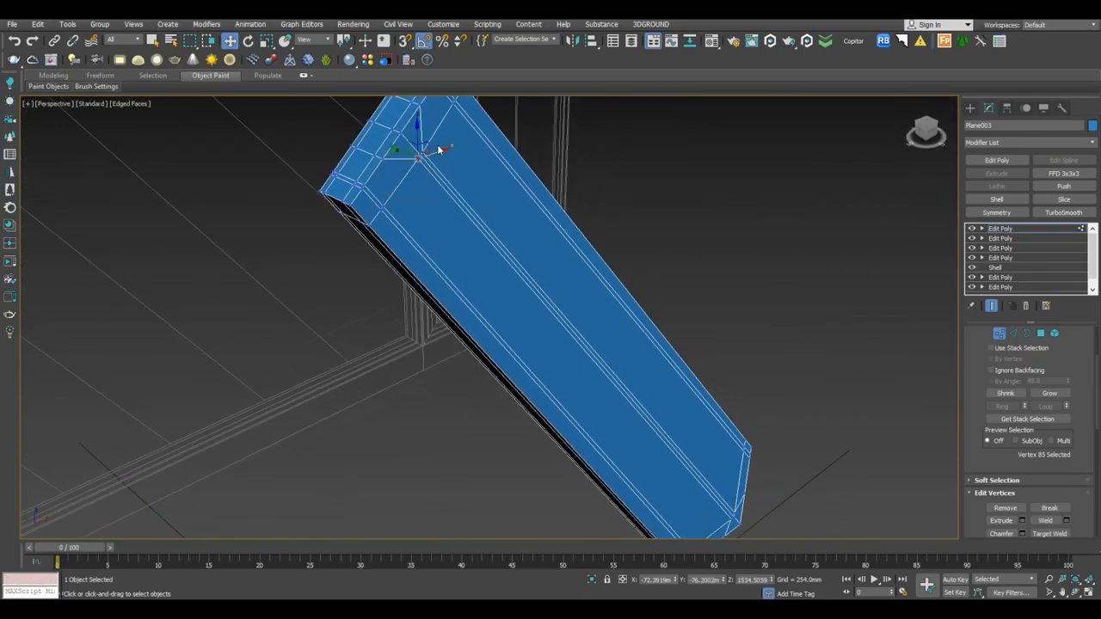
pyautogui.click(436, 154)
pyautogui.click(435, 162)
pyautogui.click(424, 152)
pyautogui.moveTo(422, 134); pyautogui.dragTo(438, 112)
# Slide the two vertices flanking the ridge at the slat's bottom corner apart along the inner border edges.
pyautogui.scroll(-2, 438, 215)
pyautogui.moveTo(438, 219); pyautogui.dragTo(389, 148, button='middle')
pyautogui.moveTo(482, 231)
pyautogui.keyDown('alt'); pyautogui.mouseDown(button='middle')
pyautogui.moveTo(597, 346)
pyautogui.moveTo(497, 232)
pyautogui.mouseUp(button='middle'); pyautogui.keyUp('alt')
pyautogui.scroll(4, 645, 395)
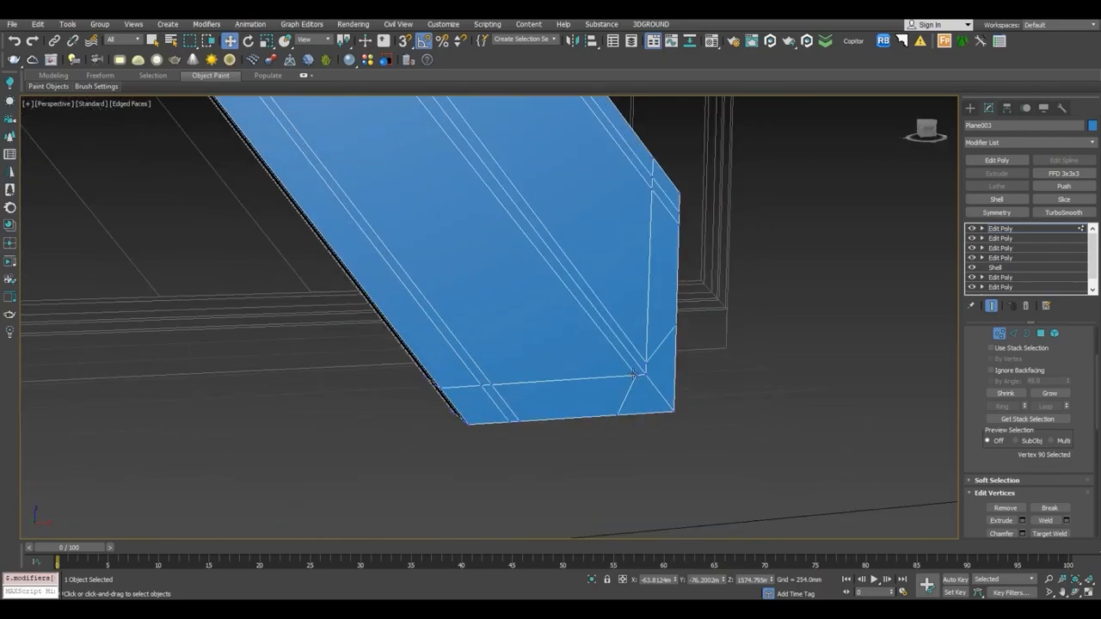
pyautogui.moveTo(650, 374); pyautogui.dragTo(598, 383)
pyautogui.click(644, 365)
pyautogui.moveTo(646, 354); pyautogui.dragTo(662, 272)
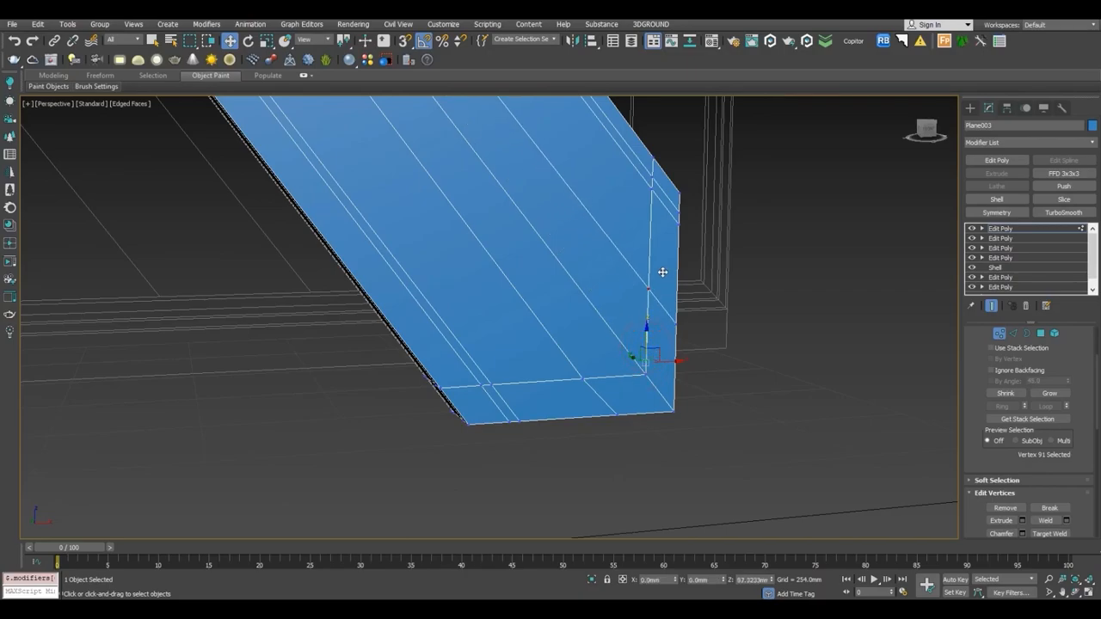
# Preview the slat with its spread ridge edges using TurboSmooth with 1 iteration and no edged faces, and delete the modifier.
pyautogui.scroll(-6, 680, 387)
pyautogui.click(686, 405)
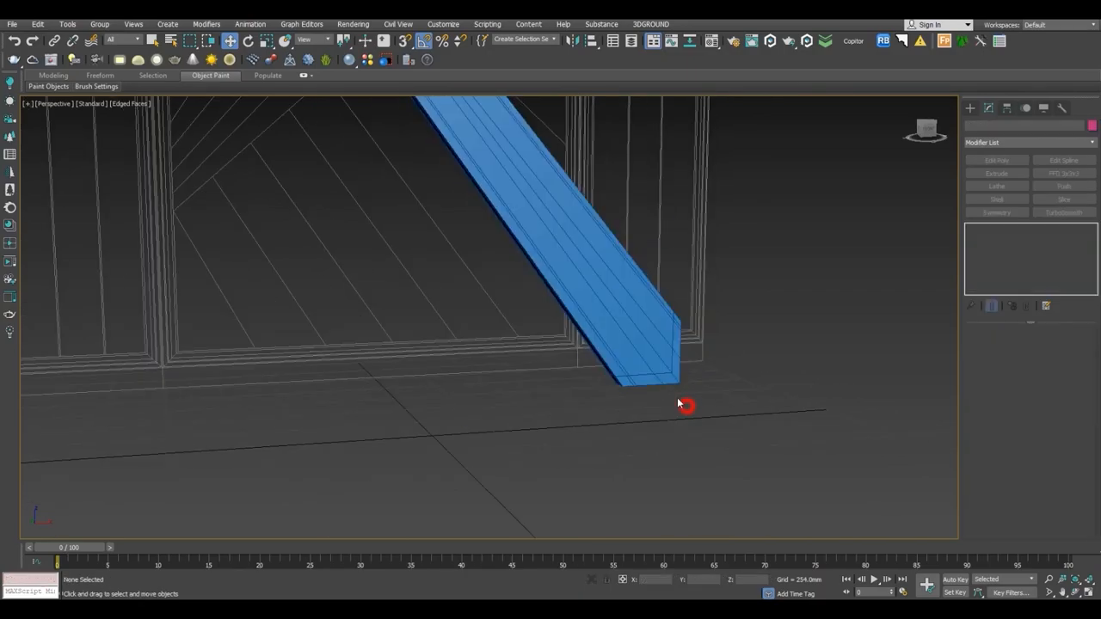
pyautogui.press('F4')
pyautogui.moveTo(646, 373)
pyautogui.keyDown('alt'); pyautogui.mouseDown(button='middle')
pyautogui.moveTo(668, 394)
pyautogui.moveTo(659, 382)
pyautogui.mouseUp(button='middle'); pyautogui.keyUp('alt')
pyautogui.click(660, 382)
pyautogui.click(1057, 212)
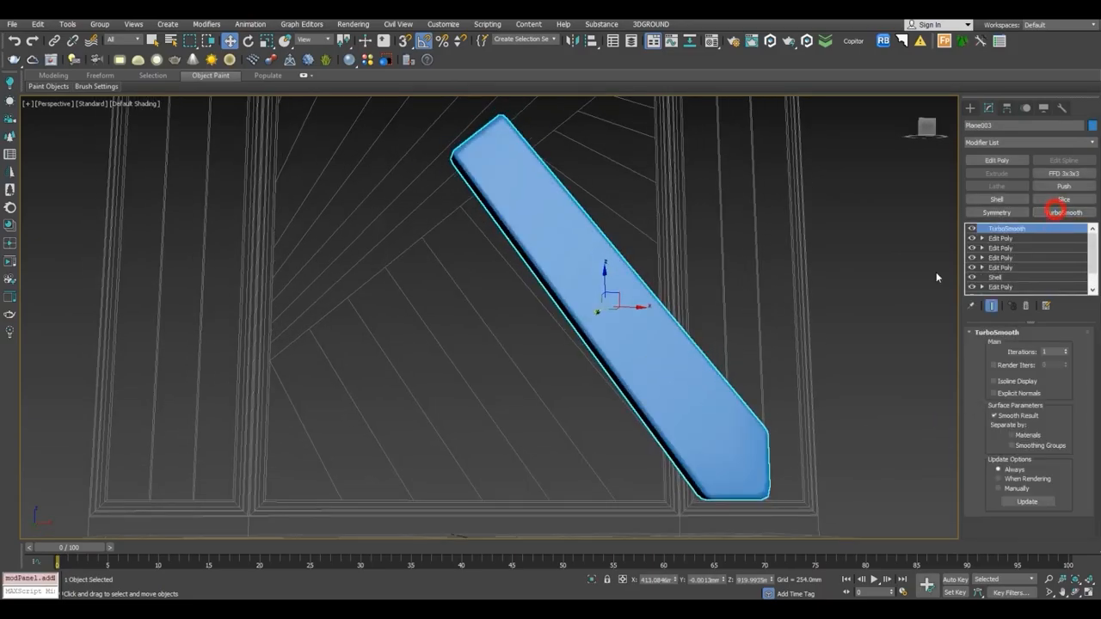
pyautogui.keyDown('alt'); pyautogui.moveTo(771, 448); pyautogui.dragTo(757, 413, button='middle'); pyautogui.keyUp('alt')
pyautogui.scroll(3, 788, 403)
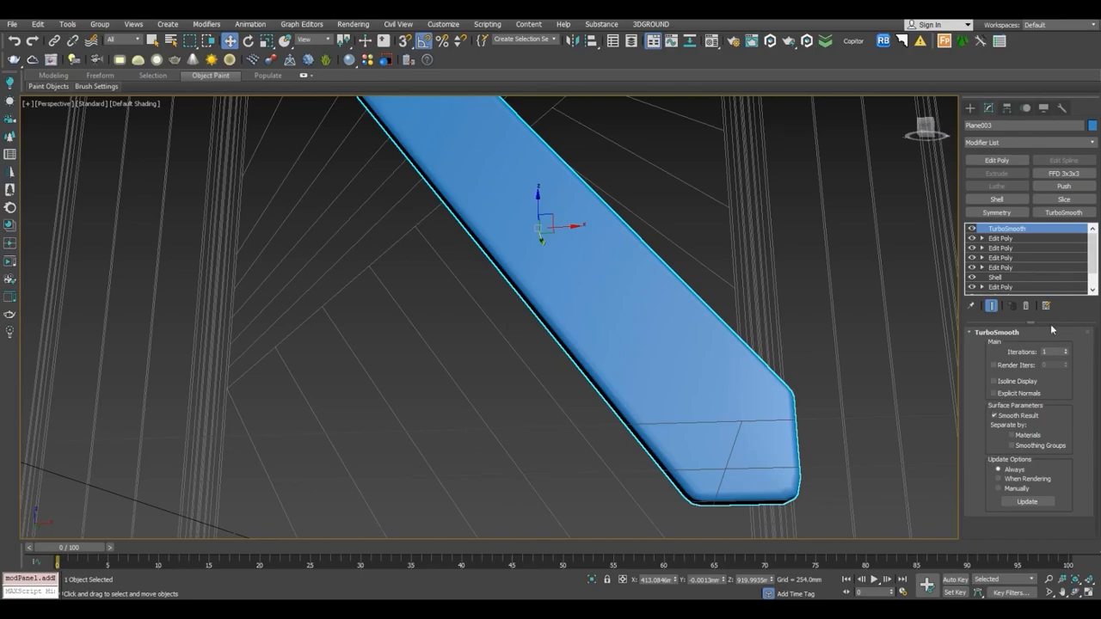
pyautogui.click(1025, 307)
# Show edged faces and slide the outer support vertices on both sides of the bottom corner toward it, about 82 mm on the side face.
pyautogui.scroll(2, 754, 445)
pyautogui.press('F4')
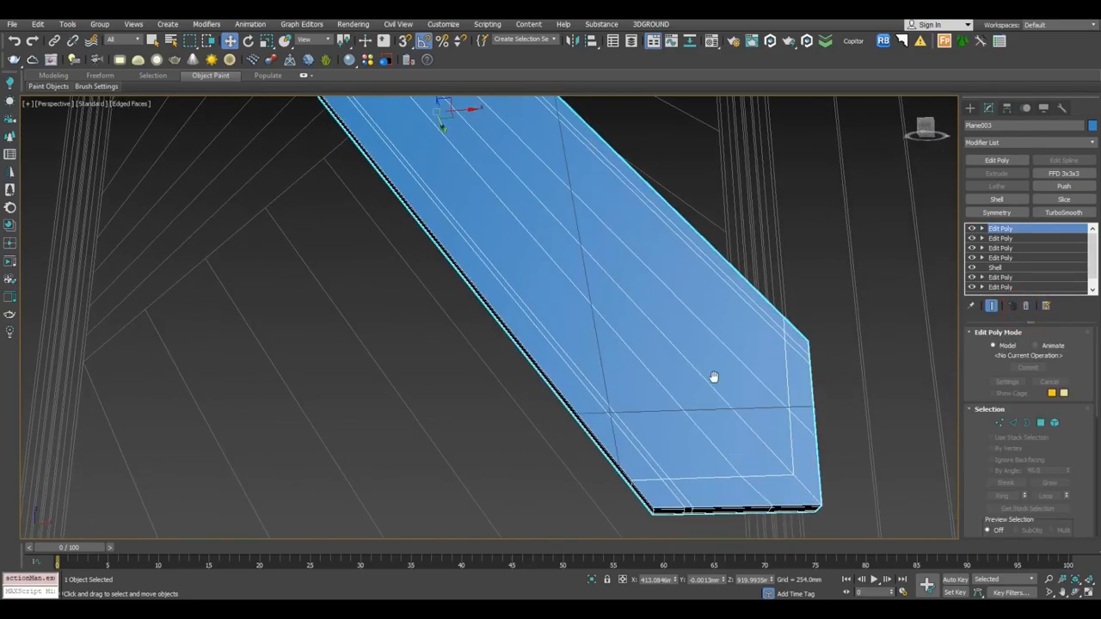
pyautogui.scroll(2, 713, 379)
pyautogui.press('1')
pyautogui.moveTo(647, 427); pyautogui.dragTo(716, 388)
pyautogui.keyDown('alt'); pyautogui.moveTo(716, 388); pyautogui.dragTo(694, 300, button='middle'); pyautogui.keyUp('alt')
pyautogui.moveTo(741, 310); pyautogui.dragTo(742, 311)
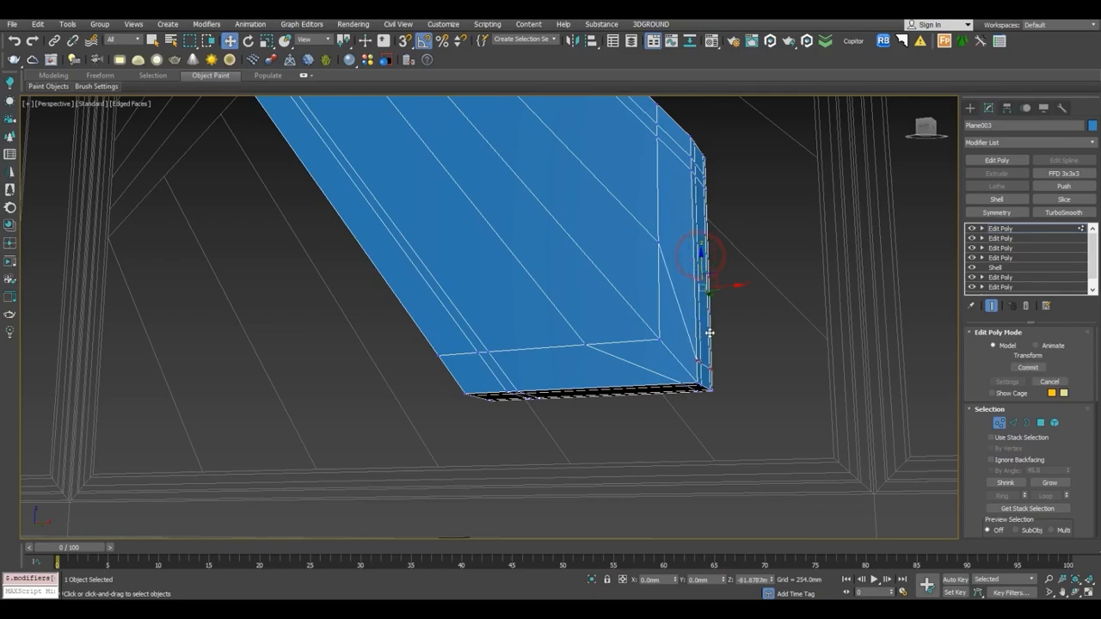
pyautogui.click(1054, 228)
# Preview the slat's bottom corner and top end using TurboSmooth with 2 iterations, delete the modifier and show edged faces.
pyautogui.click(1055, 214)
pyautogui.press('F4')
pyautogui.moveTo(719, 332)
pyautogui.mouseDown(button='middle')
pyautogui.moveTo(745, 364)
pyautogui.moveTo(777, 372)
pyautogui.mouseUp(button='middle')
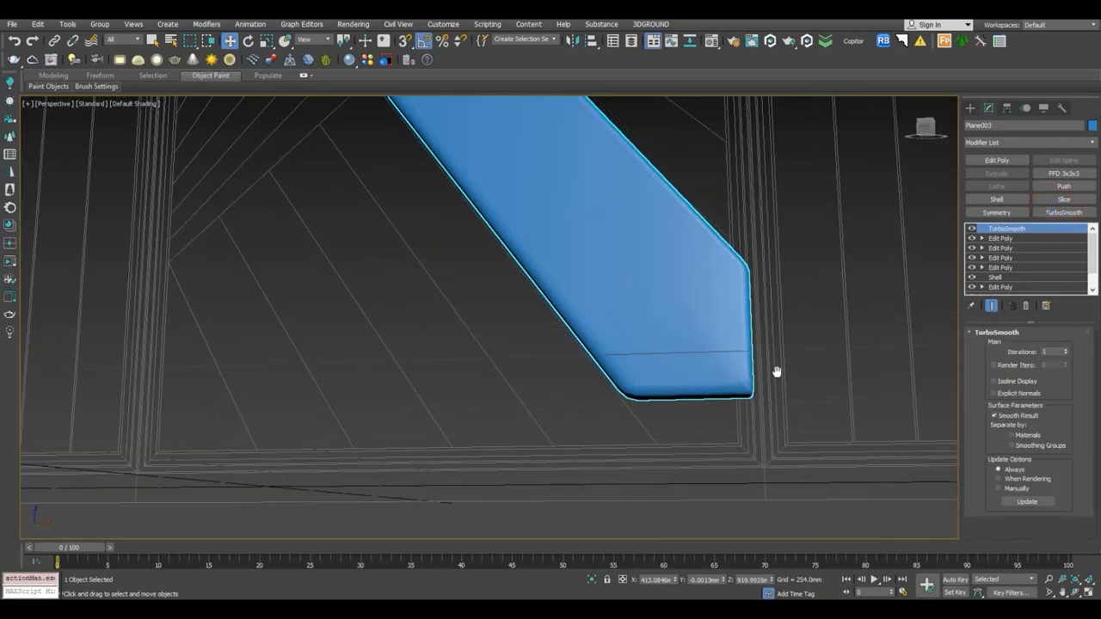
pyautogui.click(1066, 350)
pyautogui.scroll(-5, 763, 312)
pyautogui.moveTo(826, 410); pyautogui.dragTo(926, 570, button='middle')
pyautogui.keyDown('alt'); pyautogui.moveTo(722, 297); pyautogui.dragTo(600, 263, button='middle'); pyautogui.keyUp('alt')
pyautogui.scroll(5, 630, 228)
pyautogui.scroll(-2, 599, 285)
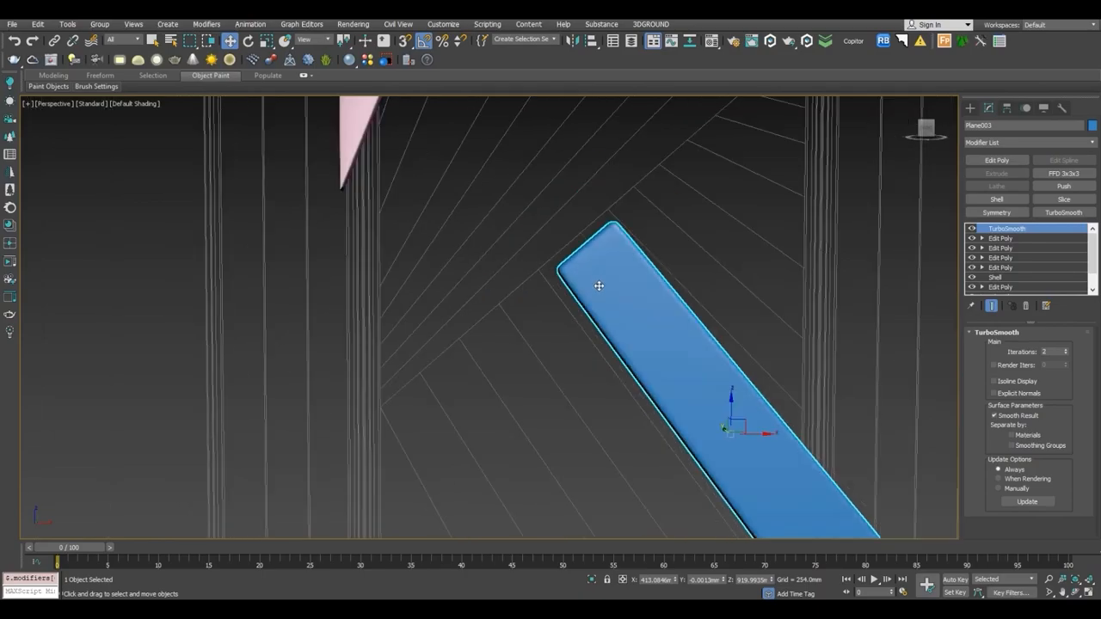
pyautogui.click(1027, 306)
pyautogui.moveTo(641, 311)
pyautogui.mouseDown(button='middle')
pyautogui.moveTo(597, 266)
pyautogui.moveTo(628, 283)
pyautogui.mouseUp(button='middle')
pyautogui.scroll(-2, 597, 265)
pyautogui.press('F4')
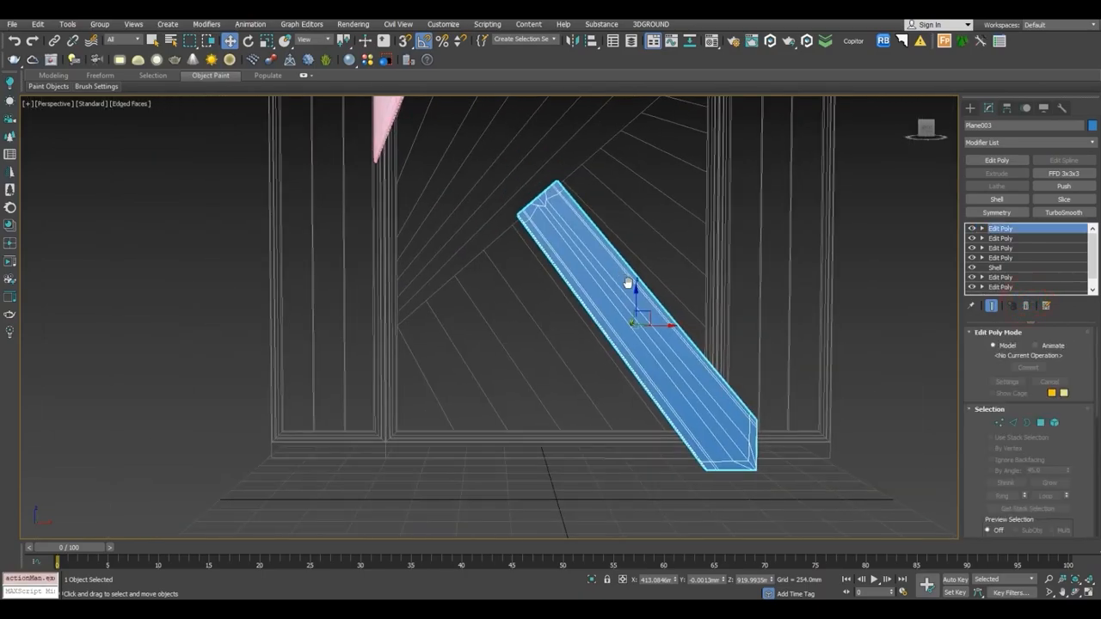
# Connect the slat's selected lengthwise edges with 2 segments, pinch 85 and slide 0, adding support loops near both ends.
pyautogui.click(1015, 422)
pyautogui.click(465, 336)
pyautogui.moveTo(622, 459); pyautogui.dragTo(623, 469)
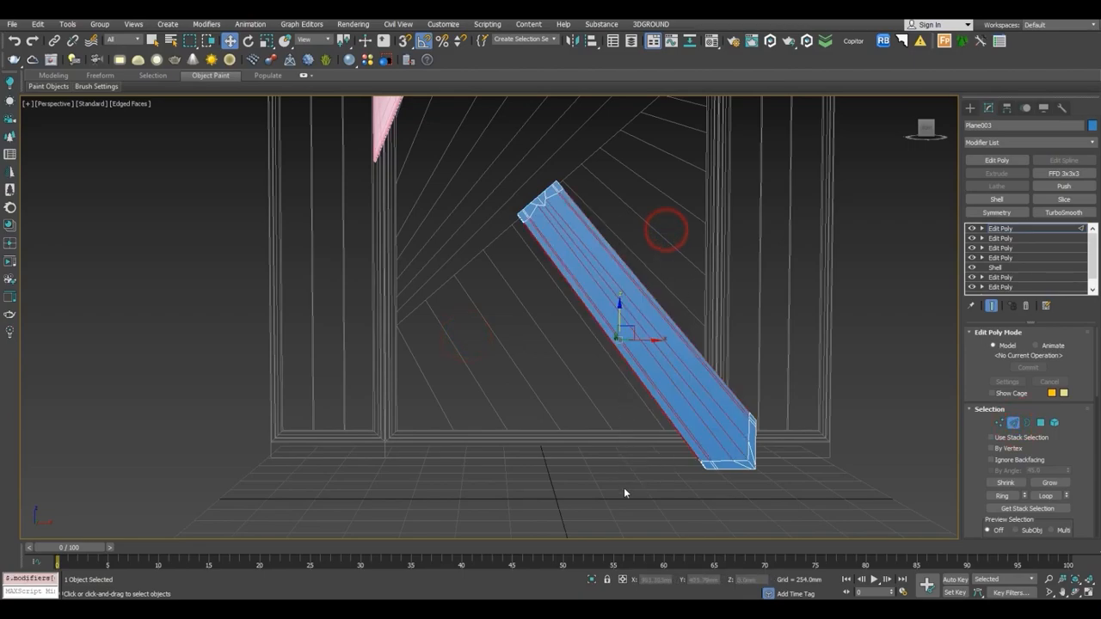
pyautogui.moveTo(1079, 514); pyautogui.dragTo(1079, 347)
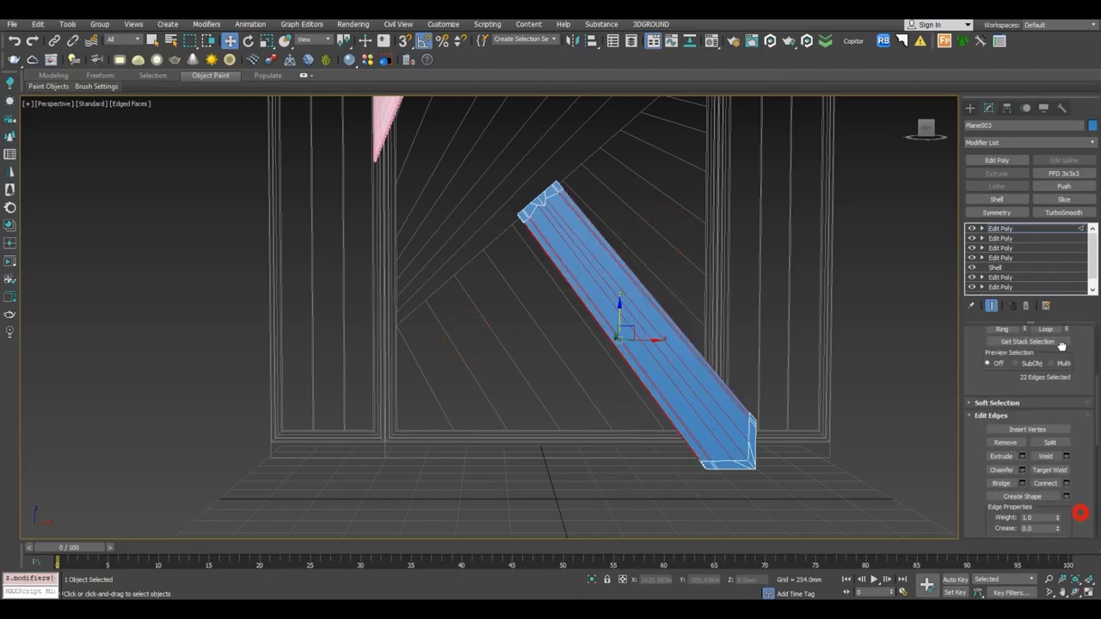
pyautogui.click(1039, 485)
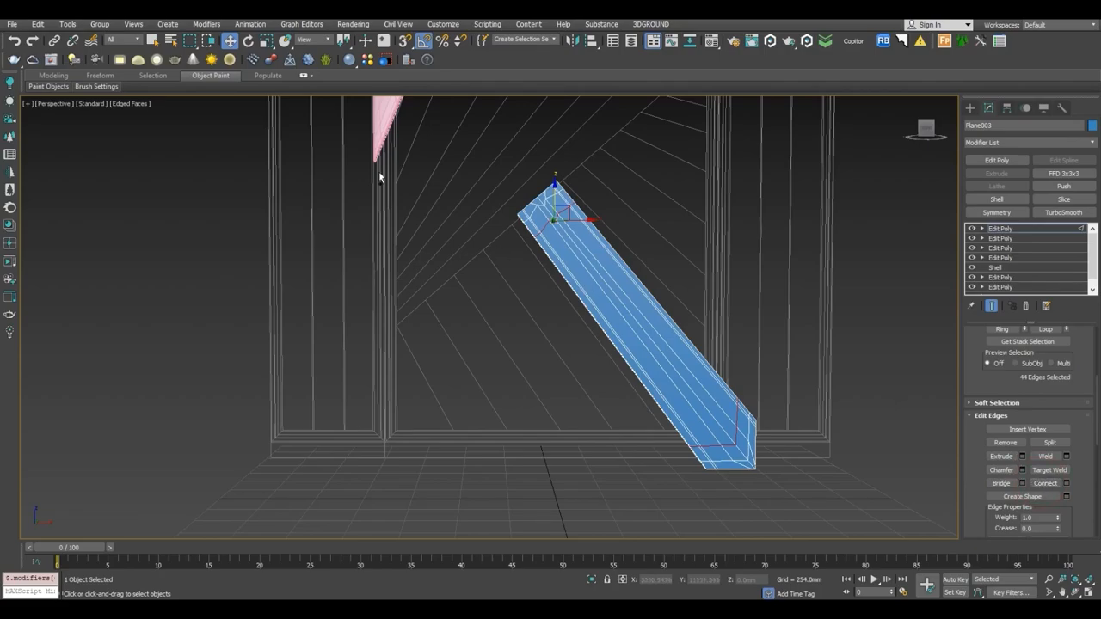
pyautogui.hotkey('ctrl', 'z')
pyautogui.click(1066, 483)
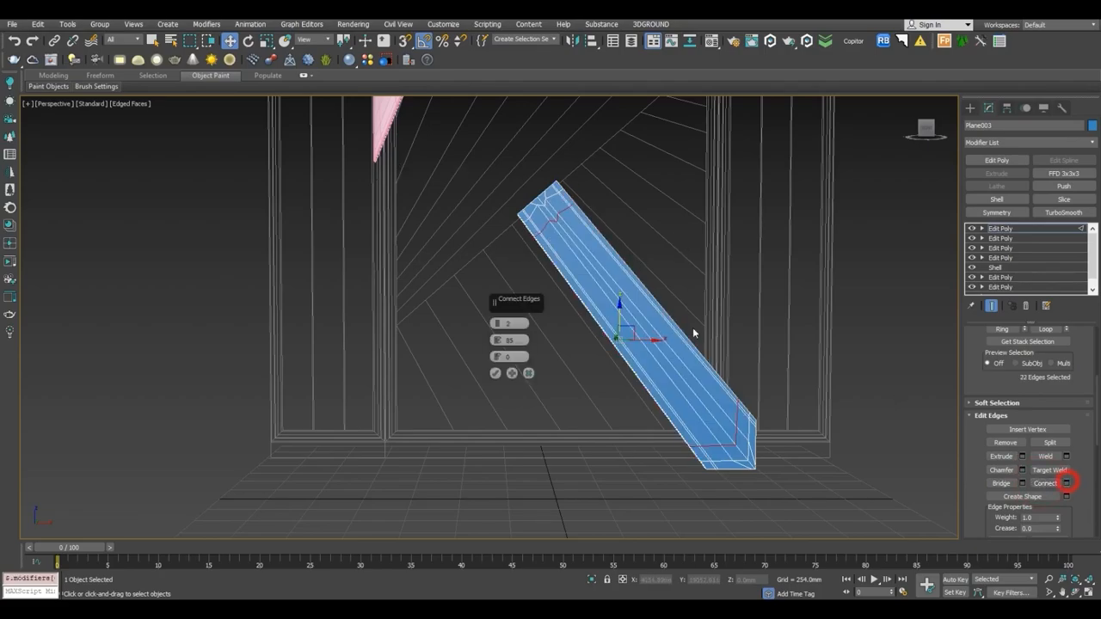
pyautogui.click(495, 372)
# Apply TurboSmooth with 2 iterations to the slat and turn off edged faces to check its surface.
pyautogui.scroll(6, 661, 335)
pyautogui.press('1')
pyautogui.click(602, 330)
pyautogui.keyDown('alt'); pyautogui.moveTo(605, 332); pyautogui.dragTo(663, 385, button='middle'); pyautogui.keyUp('alt')
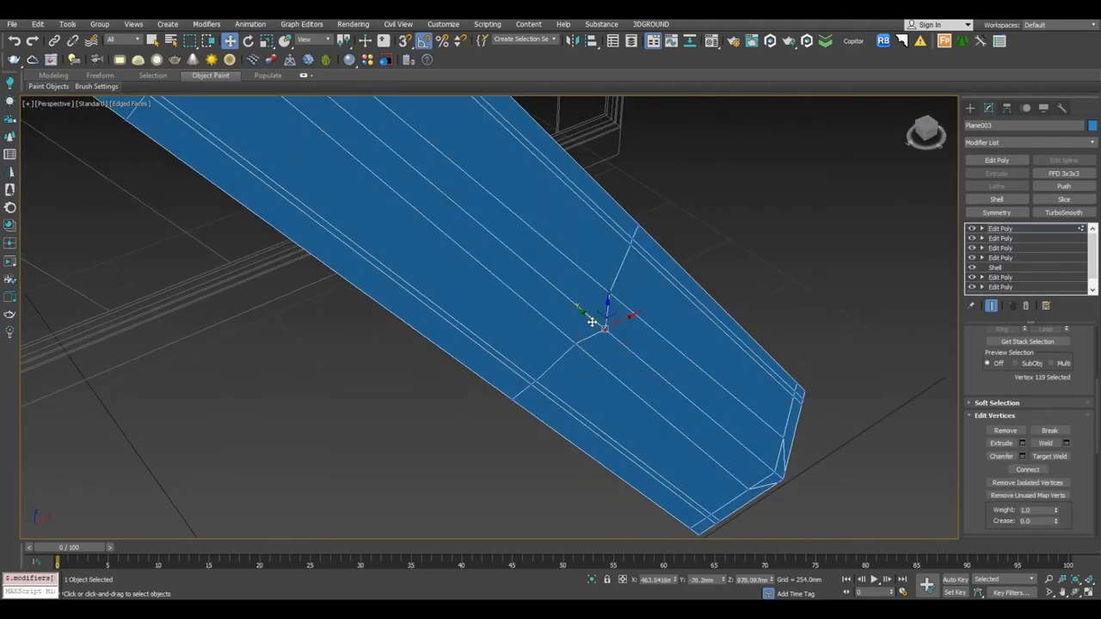
pyautogui.scroll(-3, 590, 323)
pyautogui.keyDown('alt'); pyautogui.moveTo(604, 324); pyautogui.dragTo(715, 315, button='middle'); pyautogui.keyUp('alt')
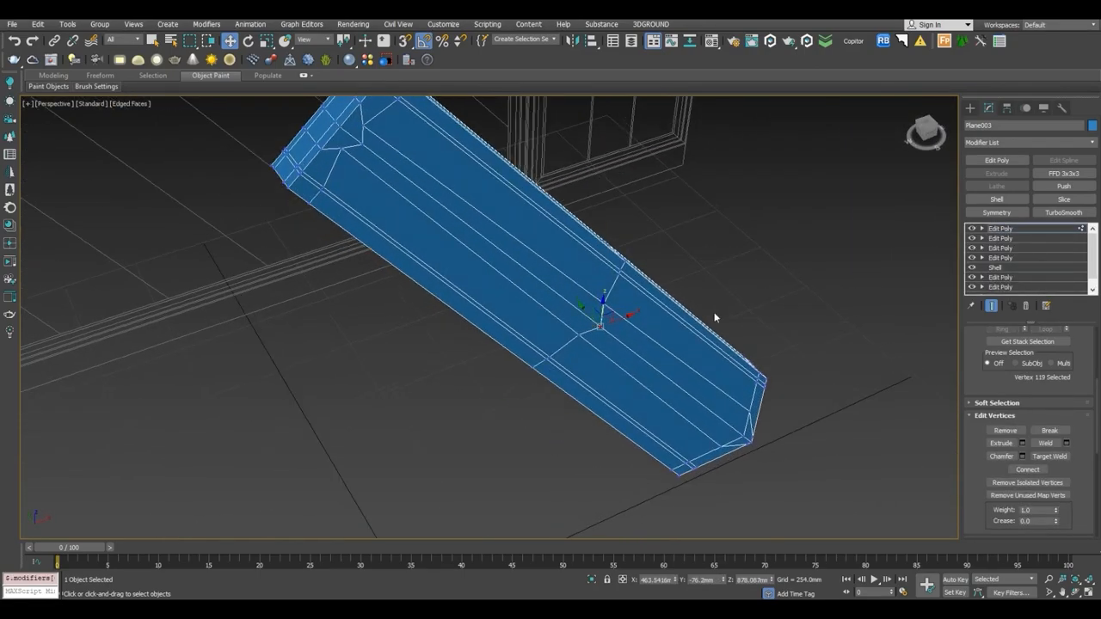
pyautogui.click(1029, 230)
pyautogui.click(1065, 213)
pyautogui.click(1066, 352)
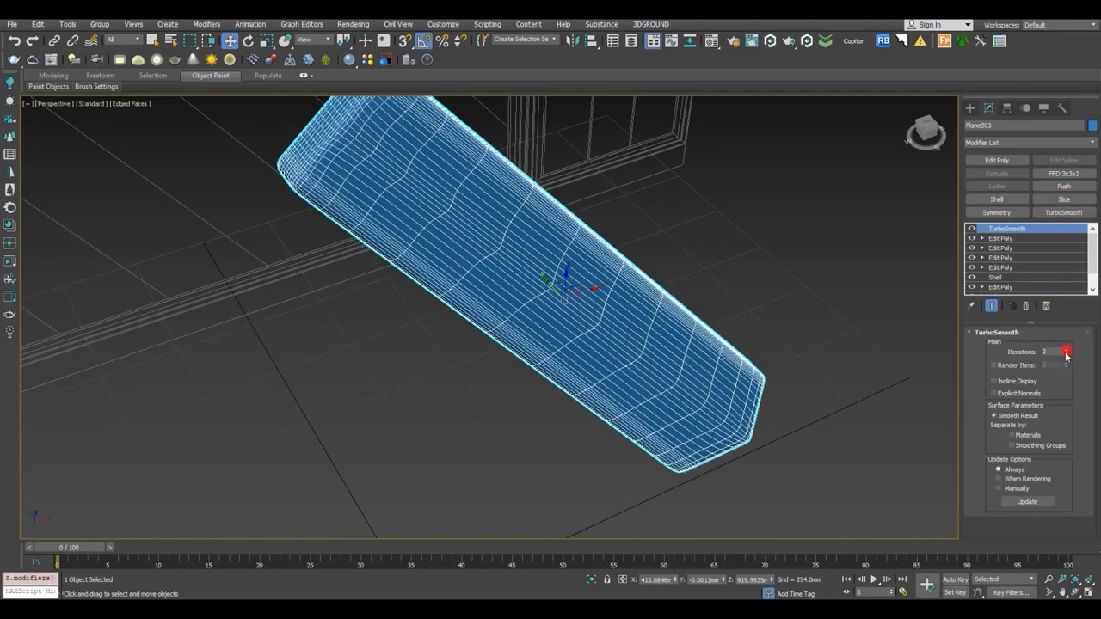
pyautogui.click(811, 273)
pyautogui.press('F4')
pyautogui.click(638, 297)
pyautogui.moveTo(668, 335)
pyautogui.keyDown('alt'); pyautogui.mouseDown(button='middle')
pyautogui.moveTo(629, 274)
pyautogui.moveTo(656, 320)
pyautogui.mouseUp(button='middle'); pyautogui.keyUp('alt')
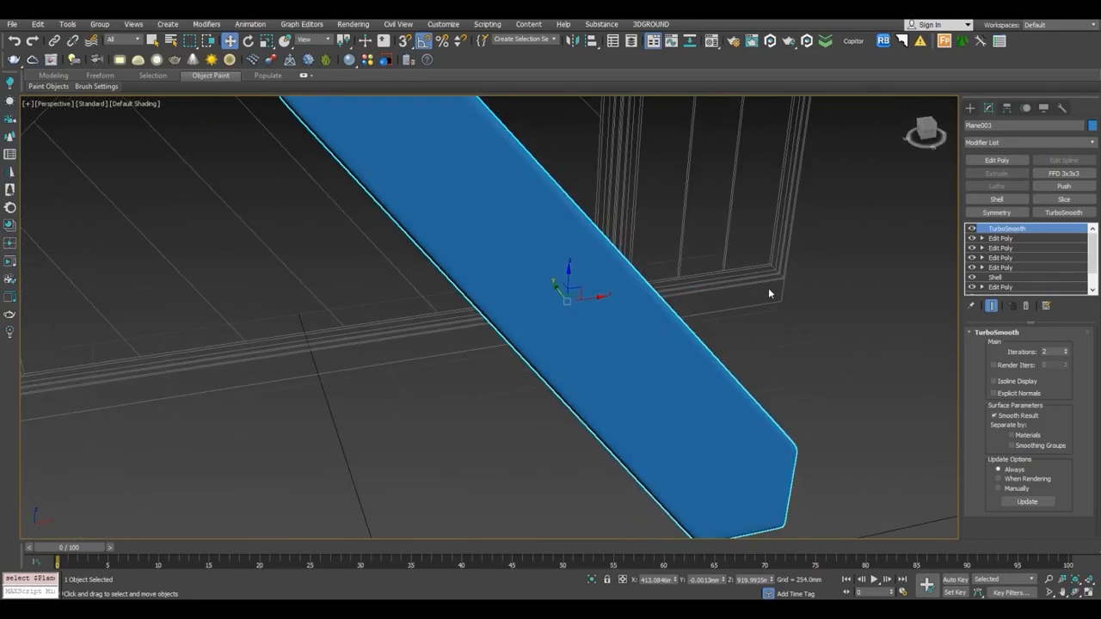
# Add an FFD 3x3x3 modifier above the TurboSmooth on the slat and conform its lattice to the shape.
pyautogui.click(1062, 174)
pyautogui.scroll(-5, 678, 261)
pyautogui.keyDown('alt'); pyautogui.moveTo(663, 270); pyautogui.dragTo(614, 302, button='middle'); pyautogui.keyUp('alt')
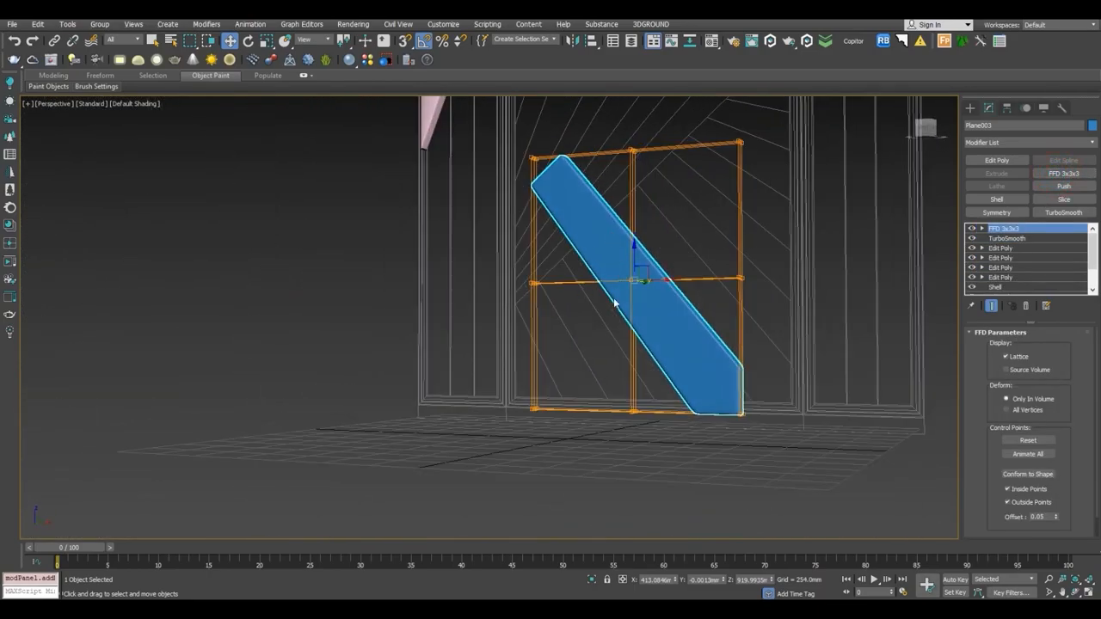
pyautogui.moveTo(1079, 422); pyautogui.dragTo(1079, 374)
pyautogui.click(1032, 452)
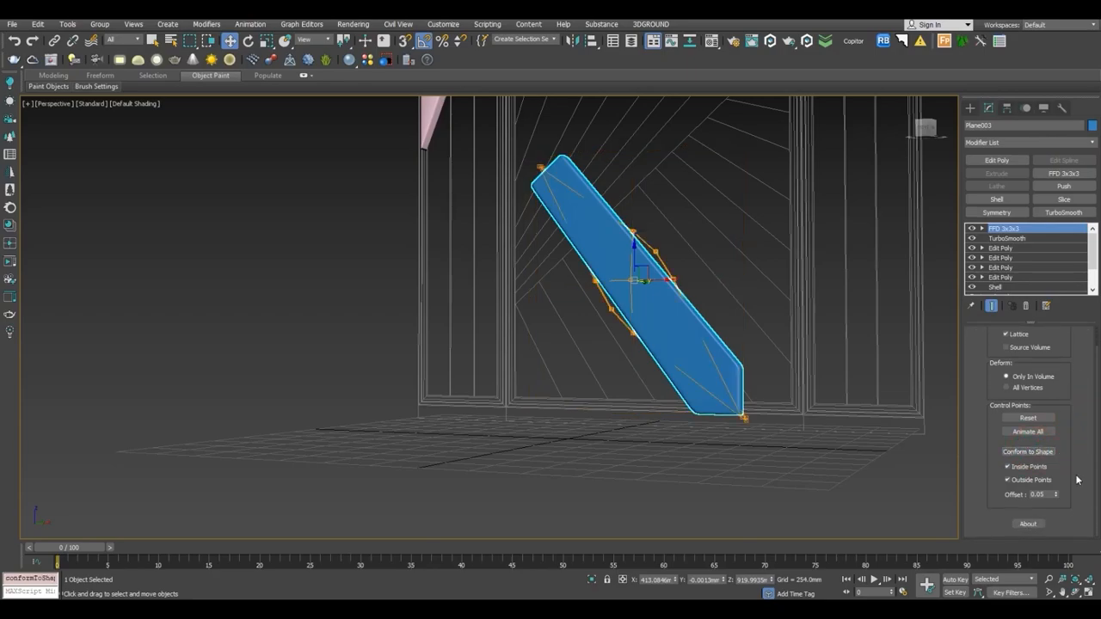
# Reset the FFD lattice and conform it to the slat again with inside points off and outside points on.
pyautogui.click(1029, 418)
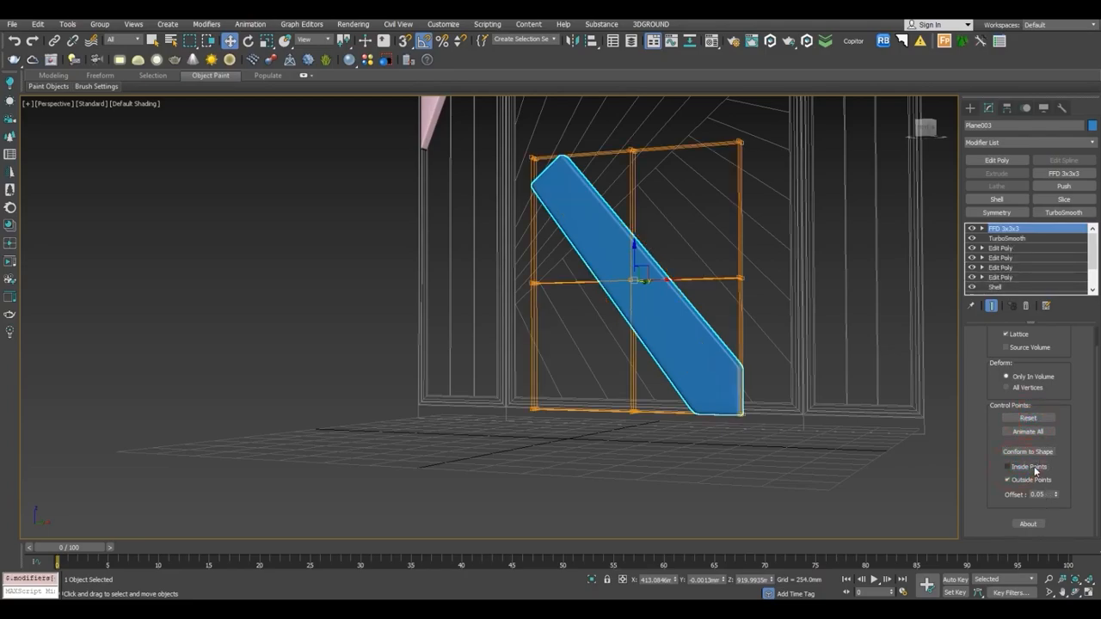
pyautogui.click(1031, 451)
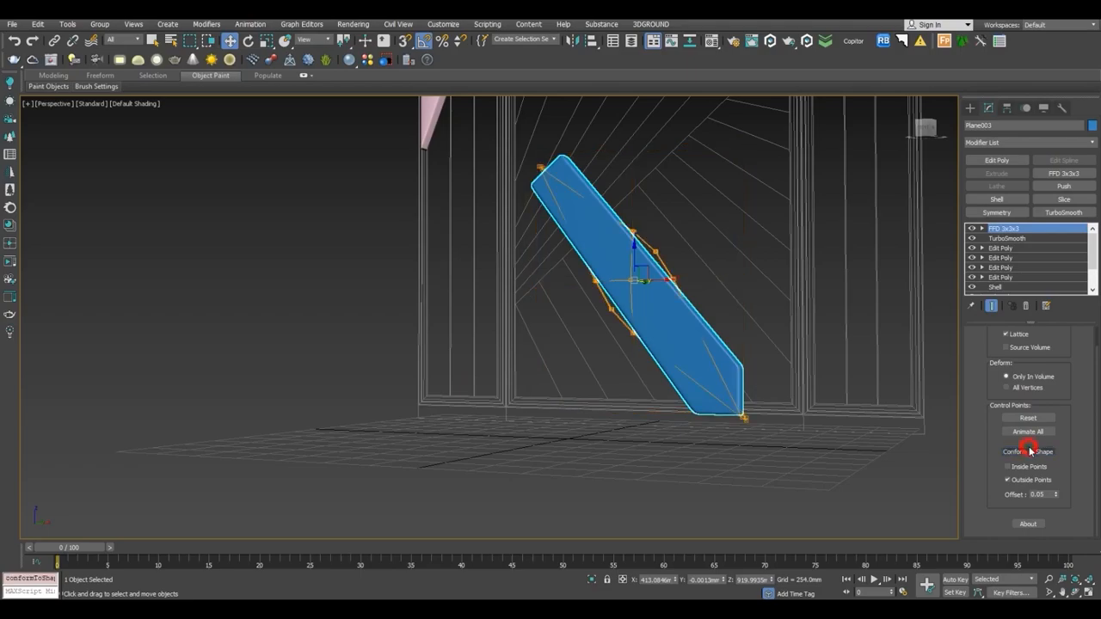
pyautogui.click(1027, 418)
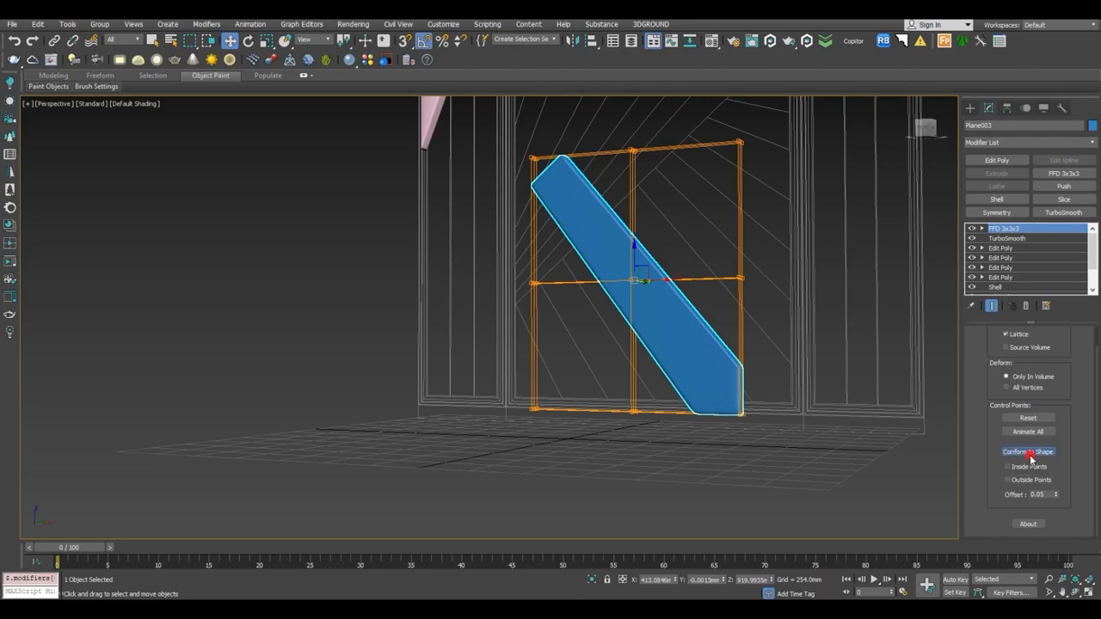
pyautogui.click(1031, 481)
pyautogui.click(1030, 454)
pyautogui.keyDown('alt'); pyautogui.moveTo(641, 285); pyautogui.dragTo(720, 358, button='middle'); pyautogui.keyUp('alt')
pyautogui.scroll(3, 720, 357)
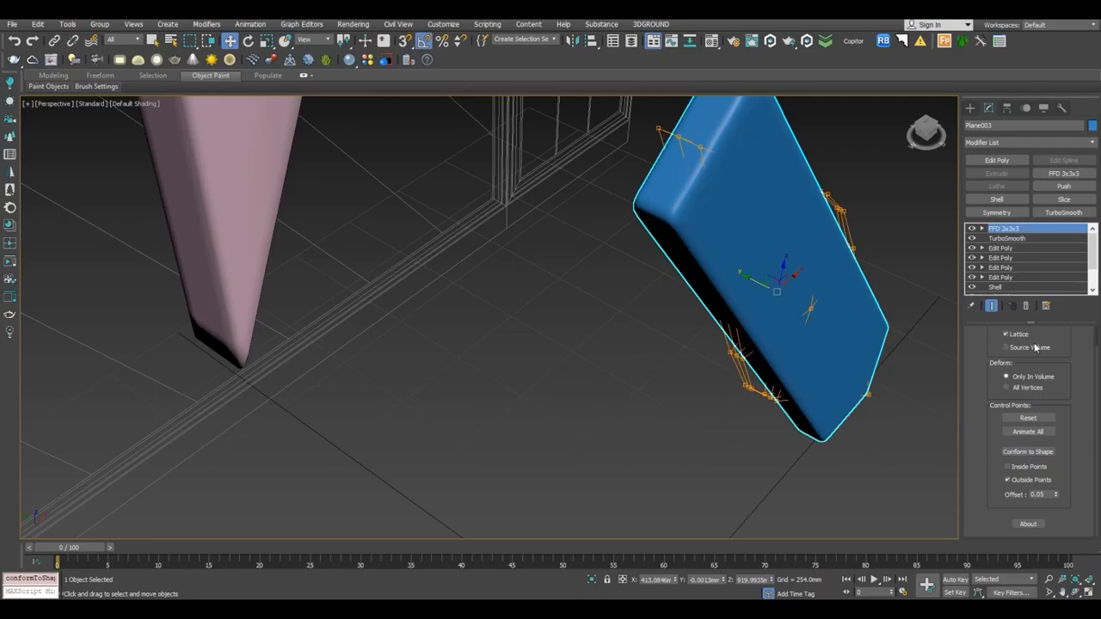
# Try moving the FFD lattice's control point at the middle of the slat's face, and leave control point editing.
pyautogui.click(983, 229)
pyautogui.click(1013, 238)
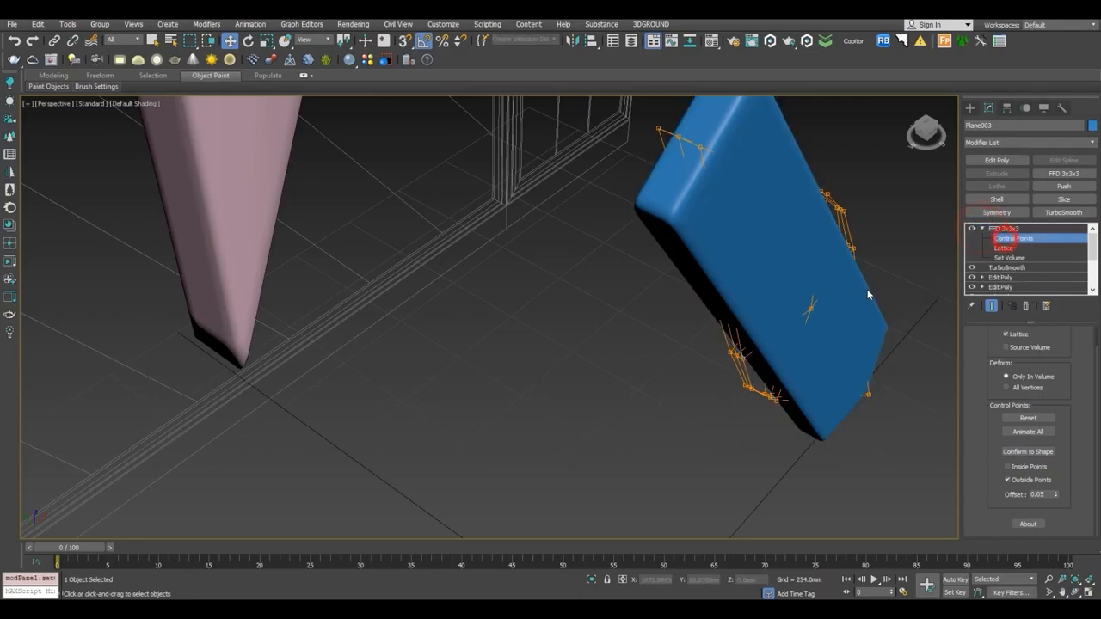
pyautogui.click(811, 310)
pyautogui.moveTo(794, 301); pyautogui.dragTo(782, 355)
pyautogui.rightClick(782, 355)
pyautogui.moveTo(782, 356); pyautogui.dragTo(684, 294, button='middle')
pyautogui.press('1')
pyautogui.click(879, 297)
pyautogui.keyDown('alt'); pyautogui.moveTo(837, 317); pyautogui.dragTo(949, 281, button='middle'); pyautogui.keyUp('alt')
pyautogui.click(488, 323)
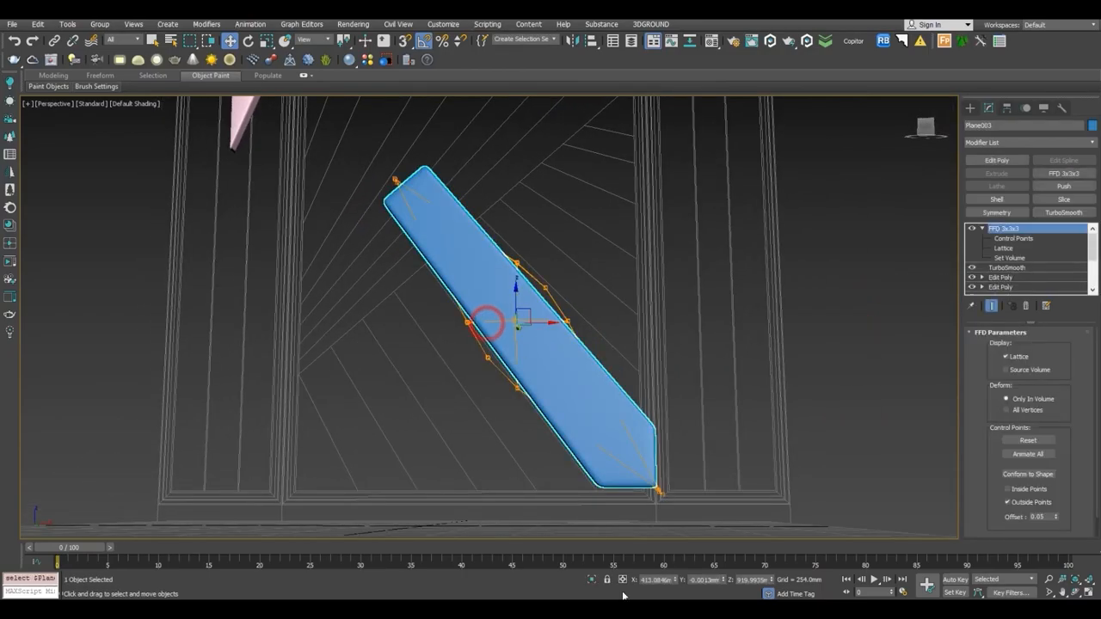
# Bring back all slats of the middle panel and show them shaded without edged faces in the front view.
pyautogui.scroll(-5, 747, 373)
pyautogui.click(745, 370)
pyautogui.press('f')
pyautogui.press('z')
pyautogui.press('F3')
pyautogui.press('F4')
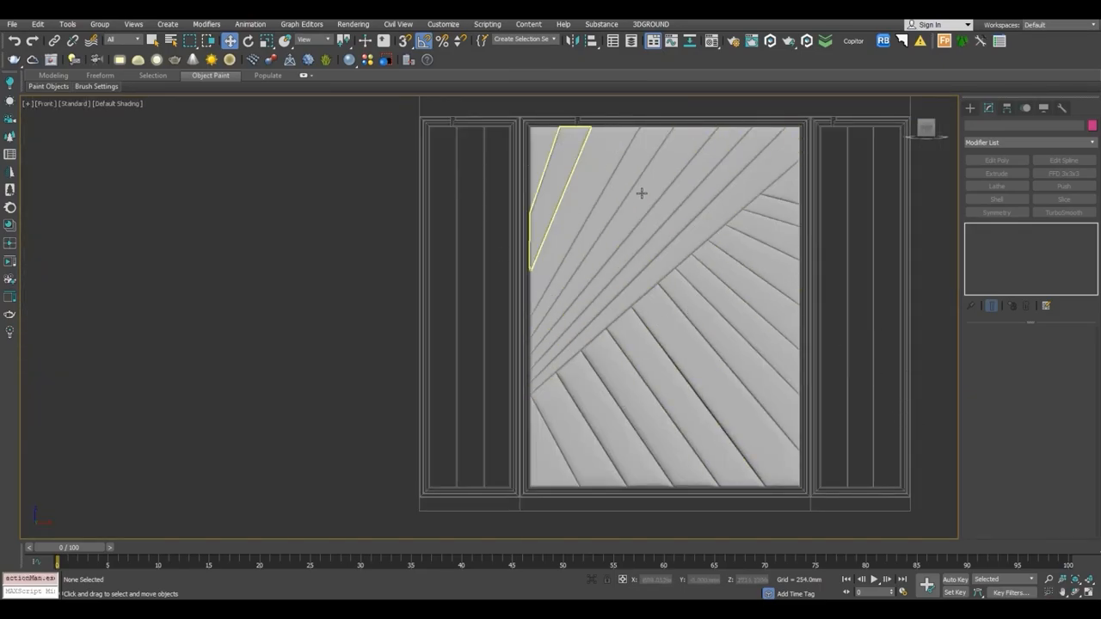
# Examine individual slats of the panel in perspective, checking their joints, rounded edges and mesh density with edged faces shown.
pyautogui.click(615, 393)
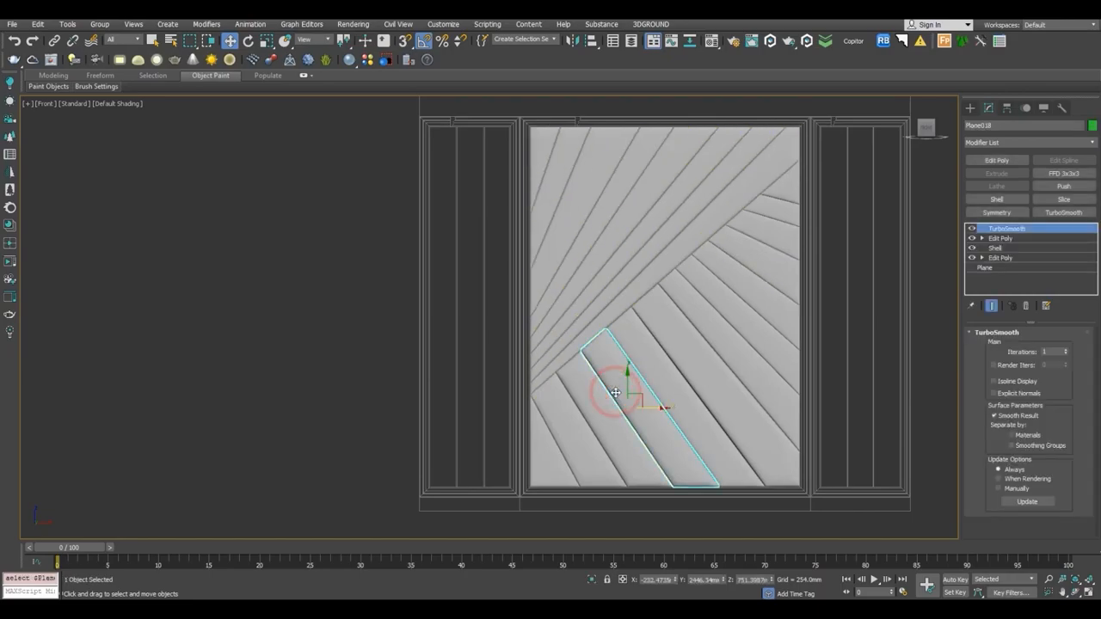
pyautogui.press('p')
pyautogui.press('z')
pyautogui.scroll(-5, 555, 246)
pyautogui.keyDown('alt'); pyautogui.moveTo(542, 254); pyautogui.dragTo(561, 469, button='middle'); pyautogui.keyUp('alt')
pyautogui.scroll(2, 430, 192)
pyautogui.click(430, 197)
pyautogui.click(507, 191)
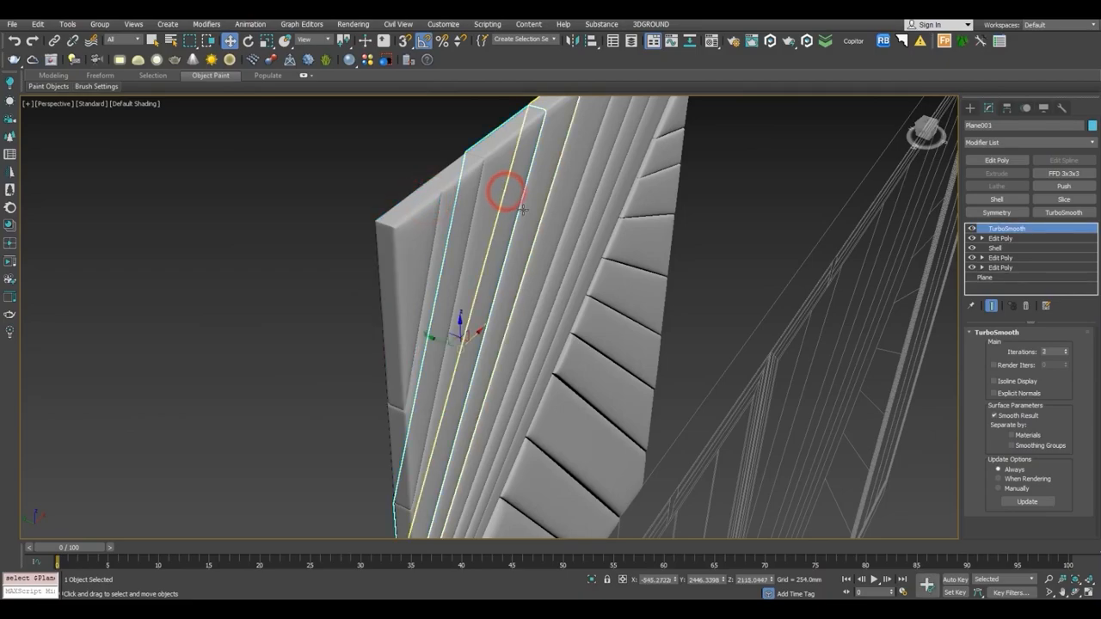
pyautogui.press('F3')
pyautogui.press('F3')
pyautogui.moveTo(530, 197); pyautogui.dragTo(542, 359, button='middle')
pyautogui.click(556, 362)
pyautogui.scroll(-5, 661, 322)
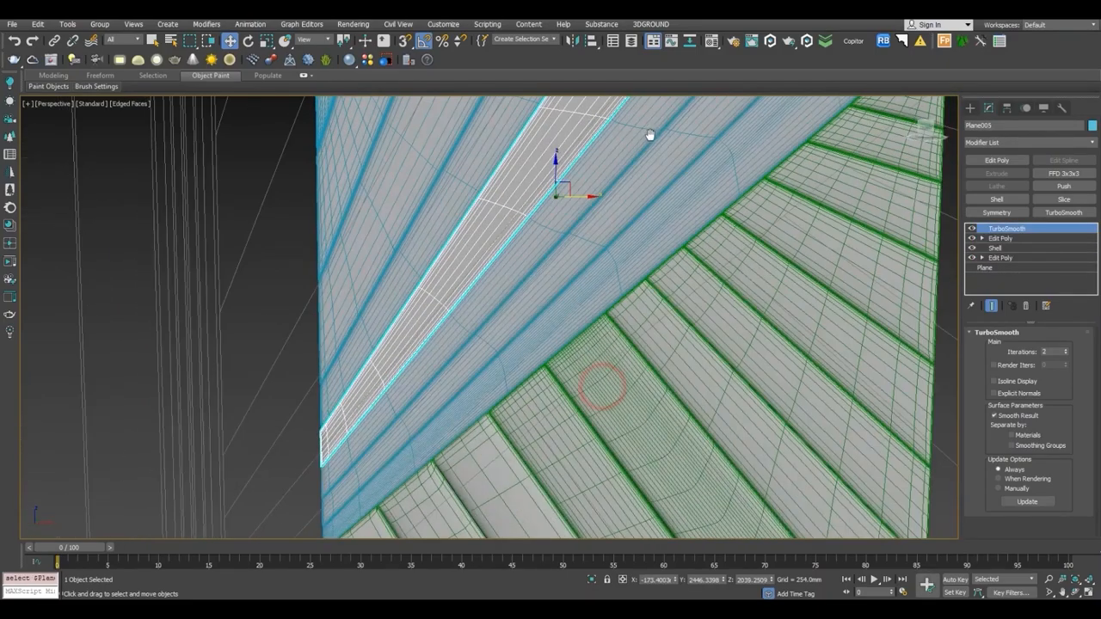
pyautogui.click(127, 221)
pyautogui.keyDown('alt'); pyautogui.moveTo(127, 221); pyautogui.dragTo(566, 303, button='middle'); pyautogui.keyUp('alt')
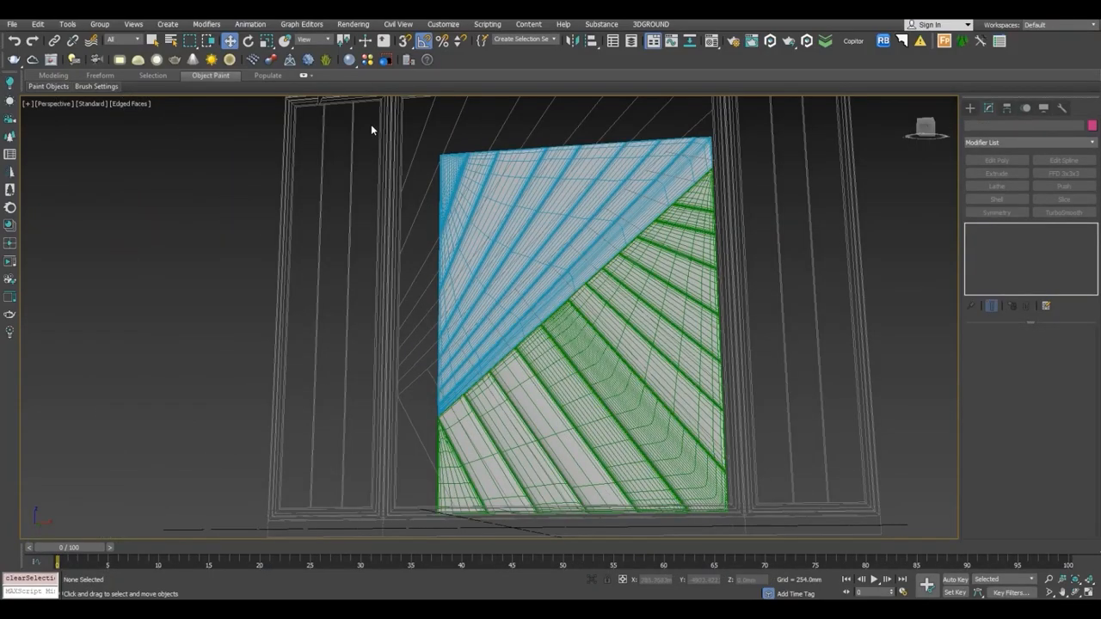
# Select all 21 slats of the middle panel and combine them into one group.
pyautogui.moveTo(794, 525); pyautogui.dragTo(794, 526)
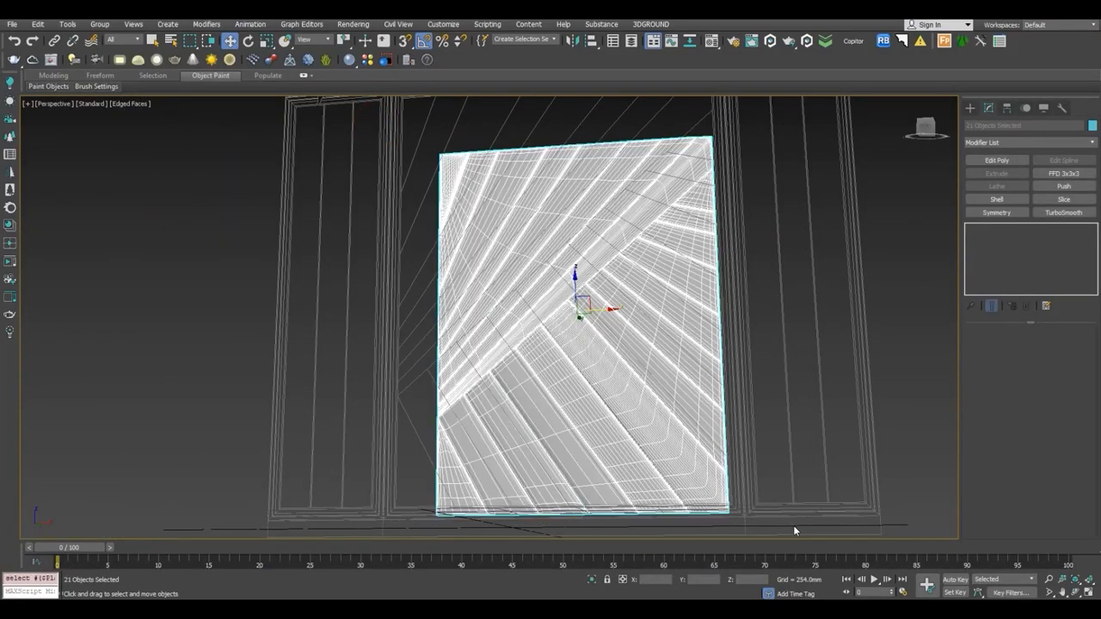
pyautogui.click(100, 24)
pyautogui.click(105, 40)
pyautogui.press('Return')
# Turn off edged faces and assign a white material to the slat group from the Material Editor.
pyautogui.press('F4')
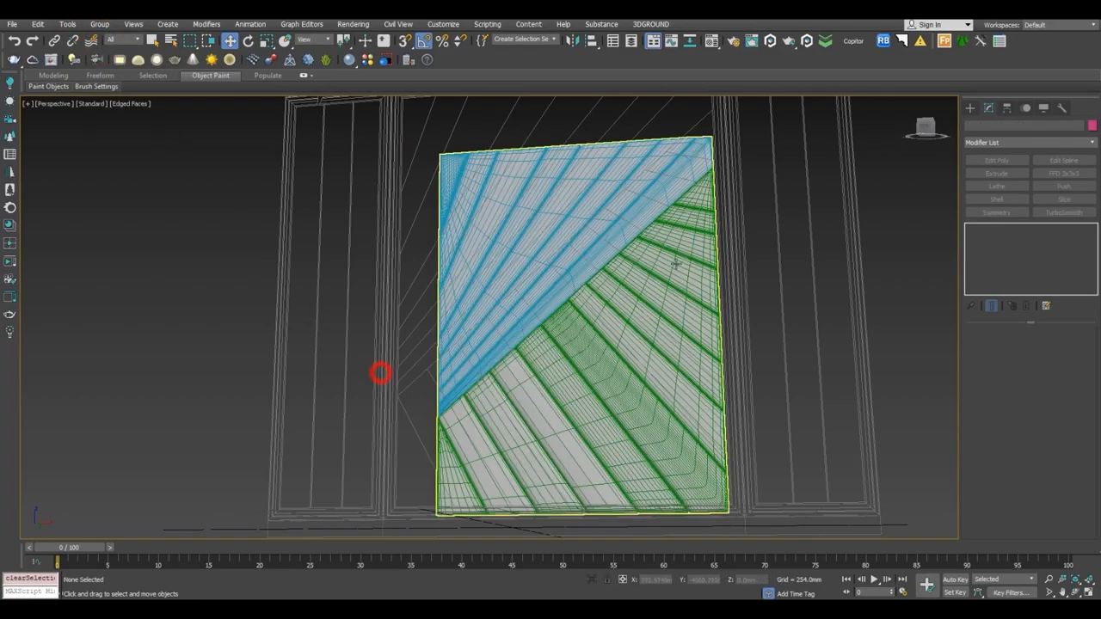
pyautogui.scroll(4, 659, 261)
pyautogui.press('m')
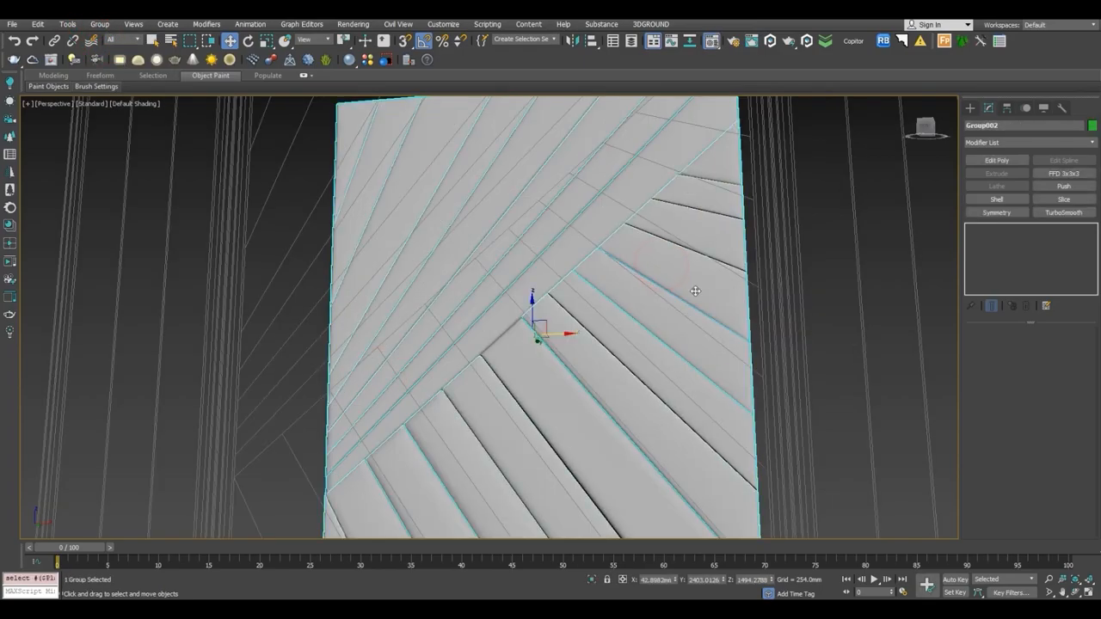
pyautogui.moveTo(851, 166); pyautogui.dragTo(563, 183)
pyautogui.click(516, 337)
pyautogui.click(1008, 45)
pyautogui.click(785, 155)
pyautogui.scroll(-3, 705, 249)
# Isolate the slat group to inspect it in perspective and front views, and end the isolation.
pyautogui.click(654, 255)
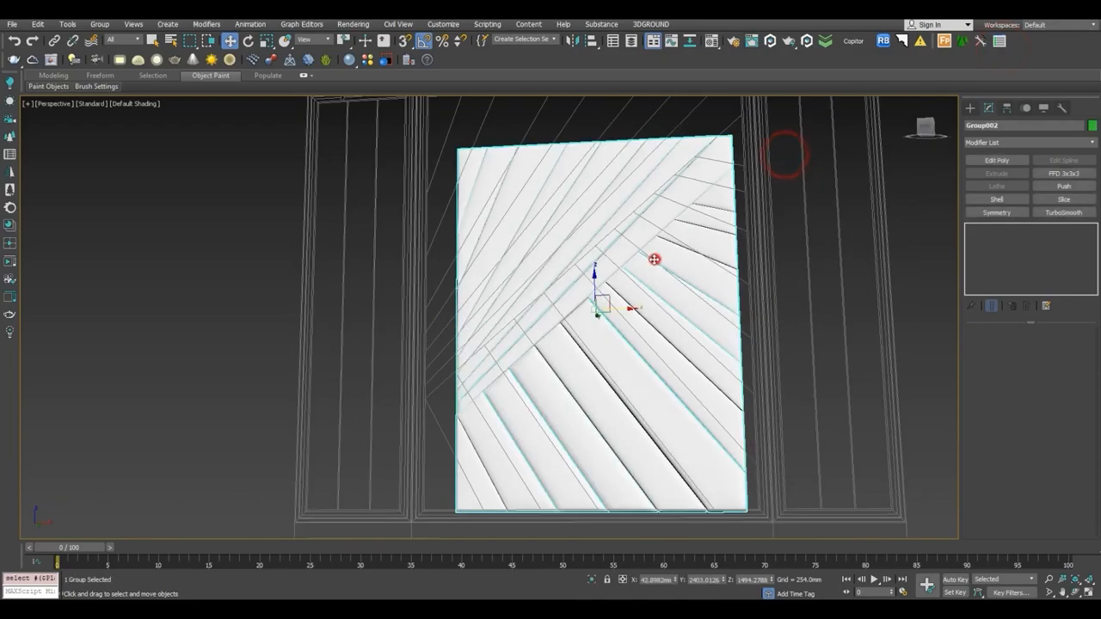
pyautogui.hotkey('alt', 'q')
pyautogui.click(745, 290)
pyautogui.keyDown('alt'); pyautogui.moveTo(745, 290); pyautogui.dragTo(625, 358, button='middle'); pyautogui.keyUp('alt')
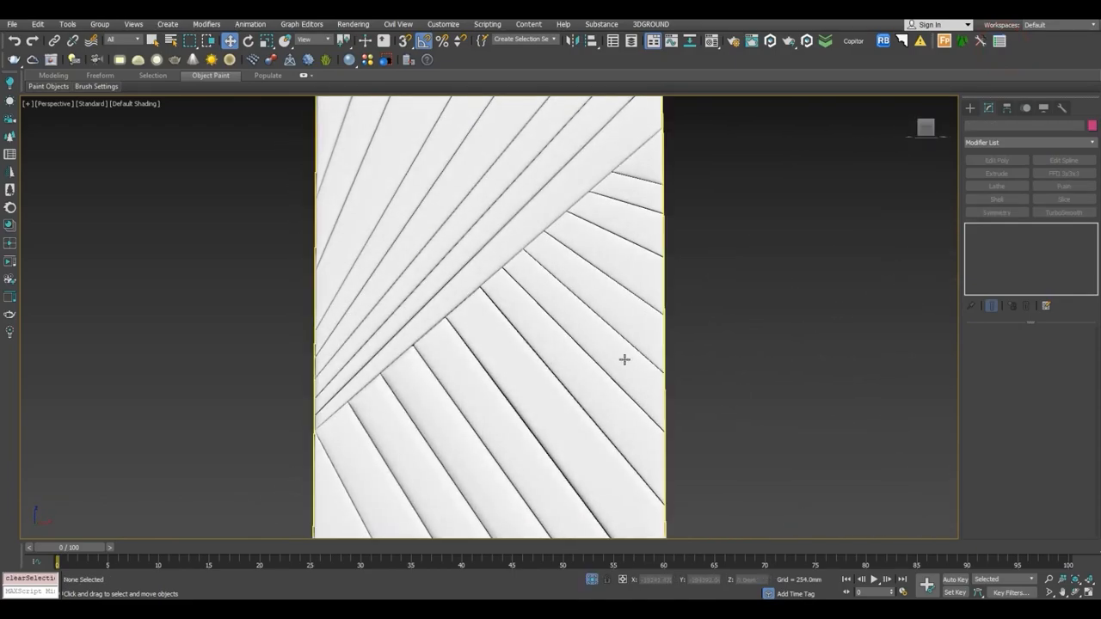
pyautogui.press('f')
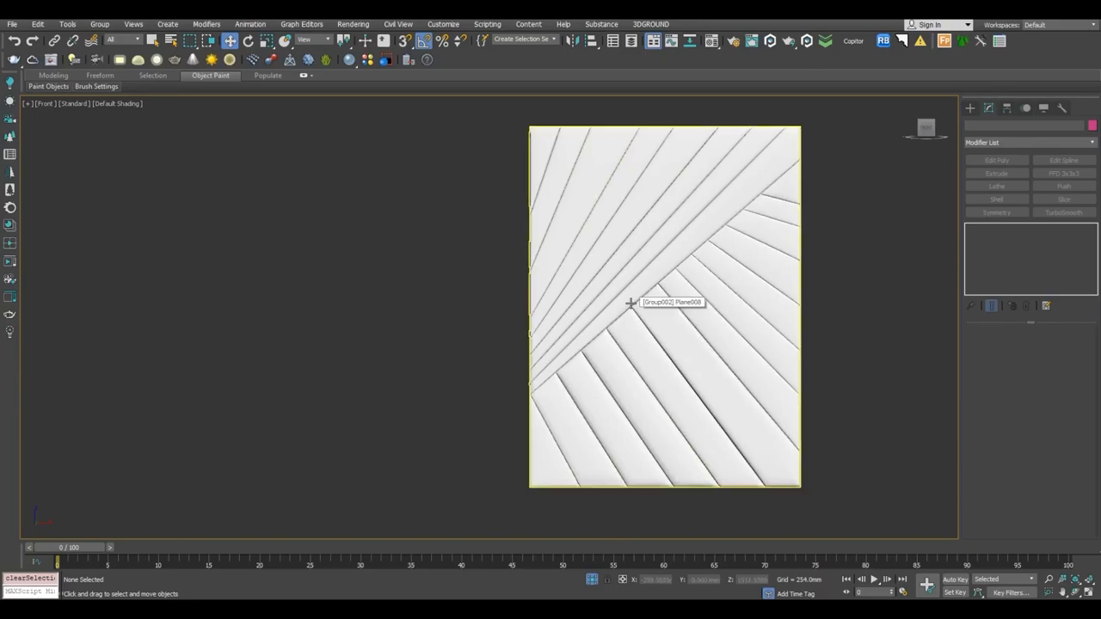
pyautogui.click(593, 581)
pyautogui.moveTo(545, 307); pyautogui.dragTo(508, 316, button='middle')
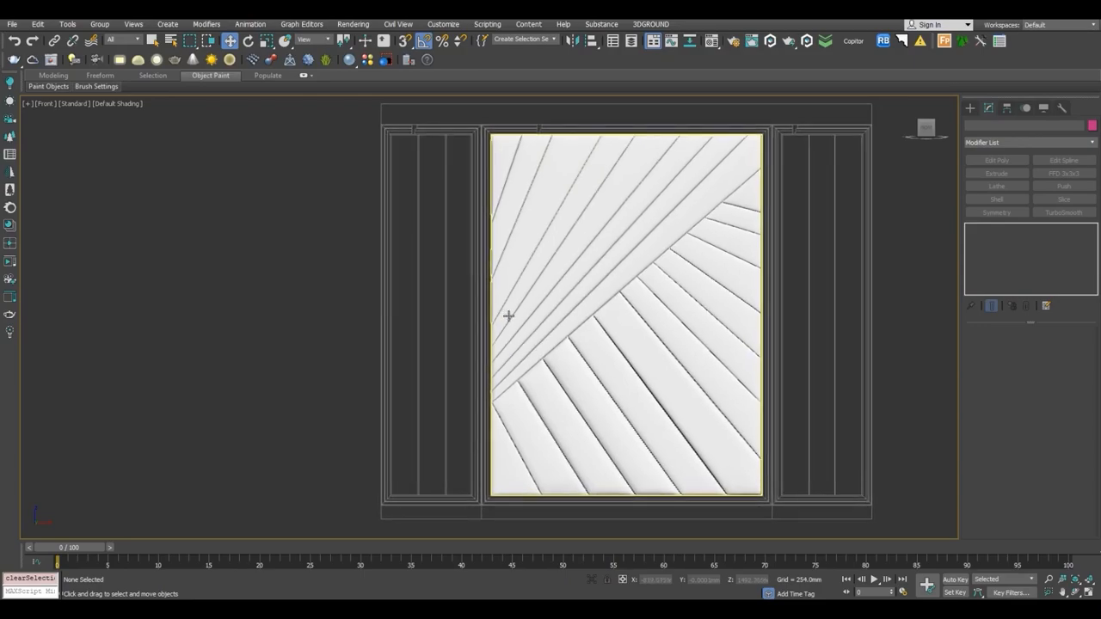
# Try moving the slat group sideways off the wardrobe drawing in the front view.
pyautogui.click(584, 322)
pyautogui.moveTo(651, 304); pyautogui.dragTo(213, 303)
pyautogui.rightClick(213, 303)
pyautogui.click(563, 92)
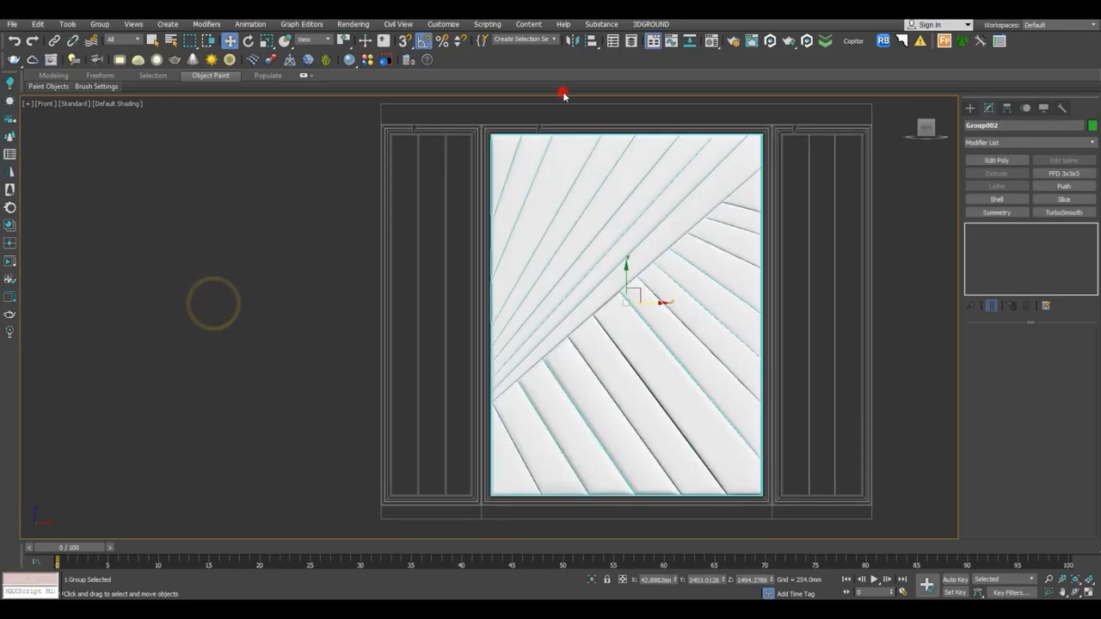
# Inspect the moulding profiles drawn on the top frame of the side and middle panels, and open the object creation tools.
pyautogui.scroll(4, 559, 103)
pyautogui.click(541, 135)
pyautogui.scroll(3, 526, 151)
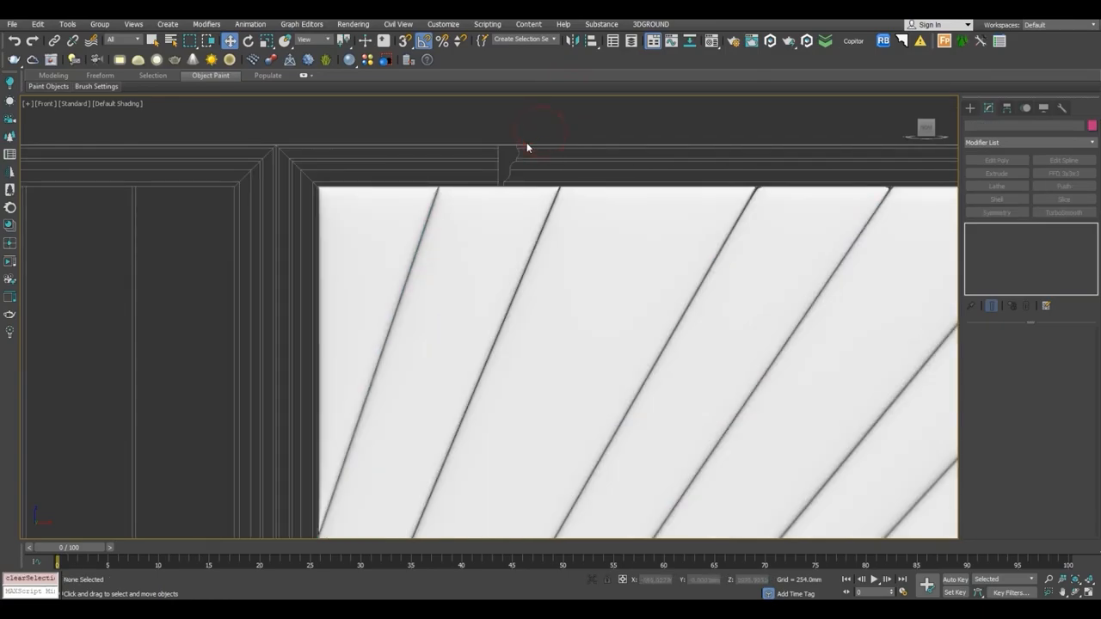
pyautogui.scroll(-4, 504, 154)
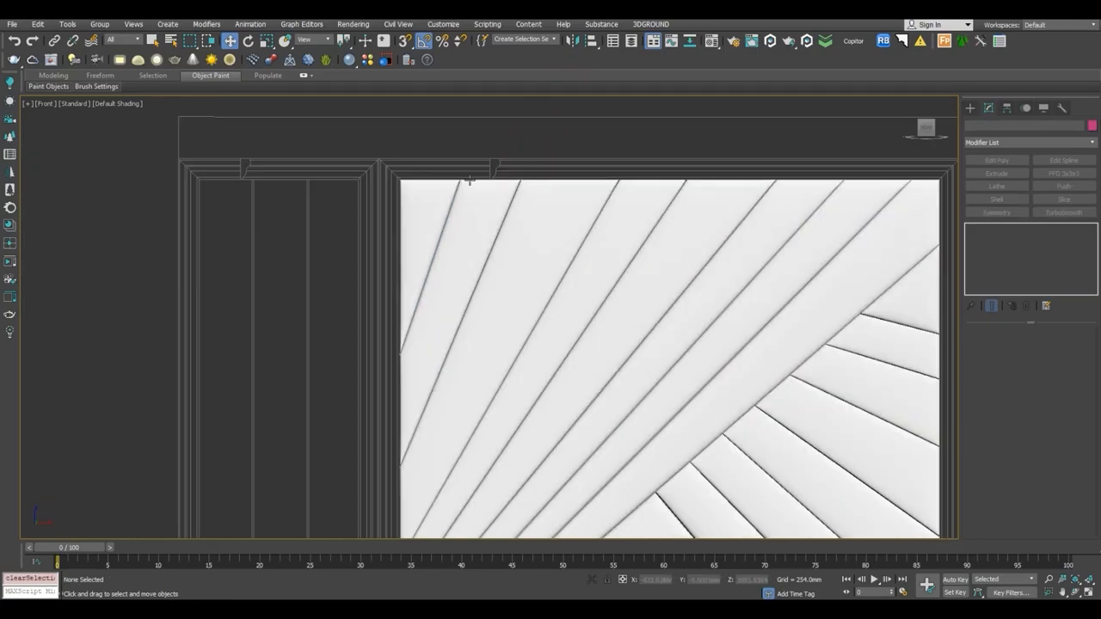
pyautogui.scroll(3, 357, 170)
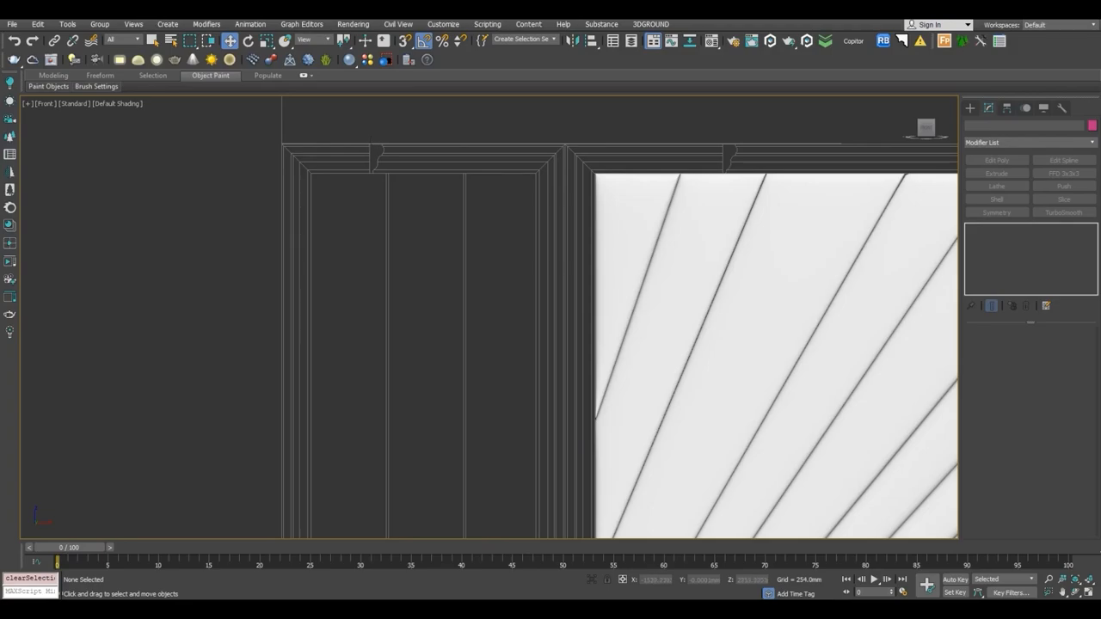
pyautogui.click(969, 108)
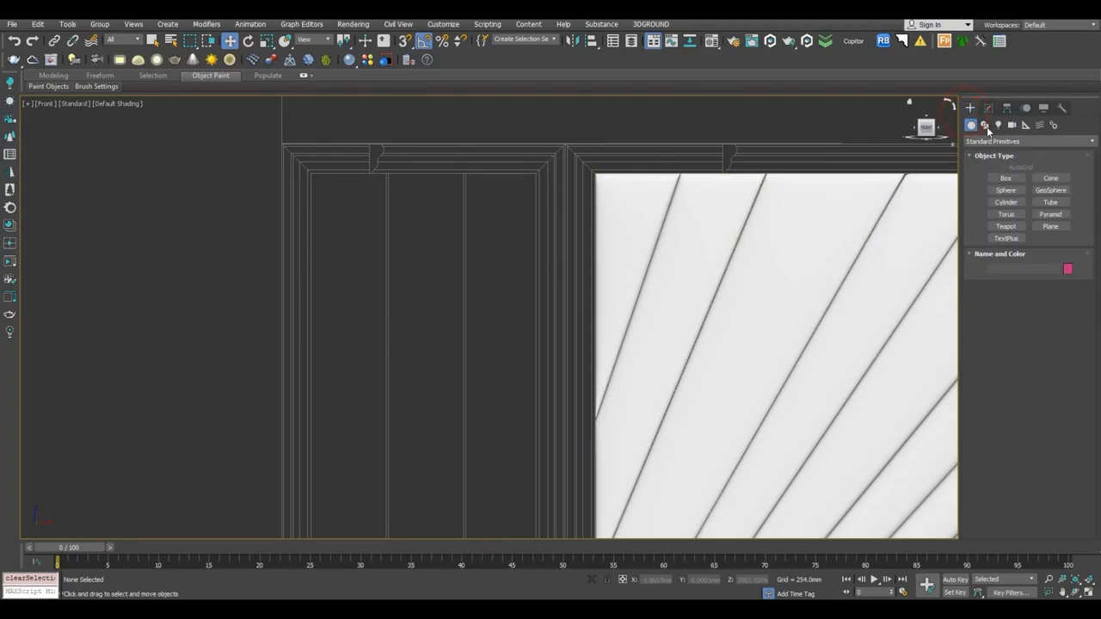
# Start a Line spline at the lower back corner of the moulding profile and trace its straight vertical edge about 76 mm upward.
pyautogui.click(985, 125)
pyautogui.click(1005, 186)
pyautogui.scroll(3, 369, 162)
pyautogui.scroll(5, 420, 258)
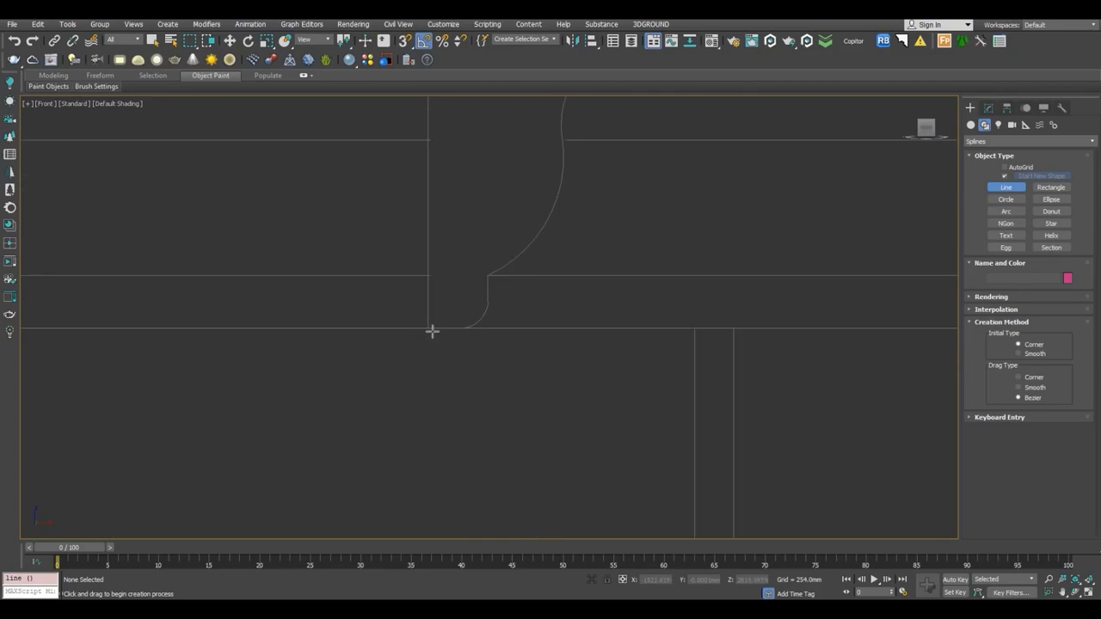
pyautogui.click(428, 328)
pyautogui.moveTo(457, 253); pyautogui.dragTo(465, 315, button='middle')
pyautogui.scroll(2, 455, 194)
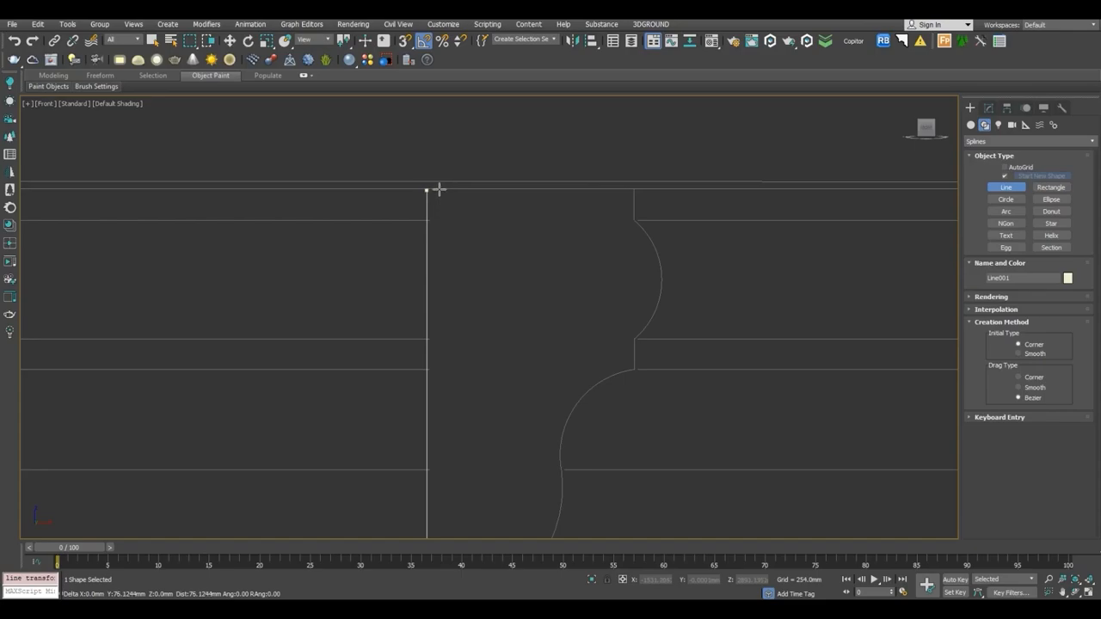
pyautogui.click(435, 188)
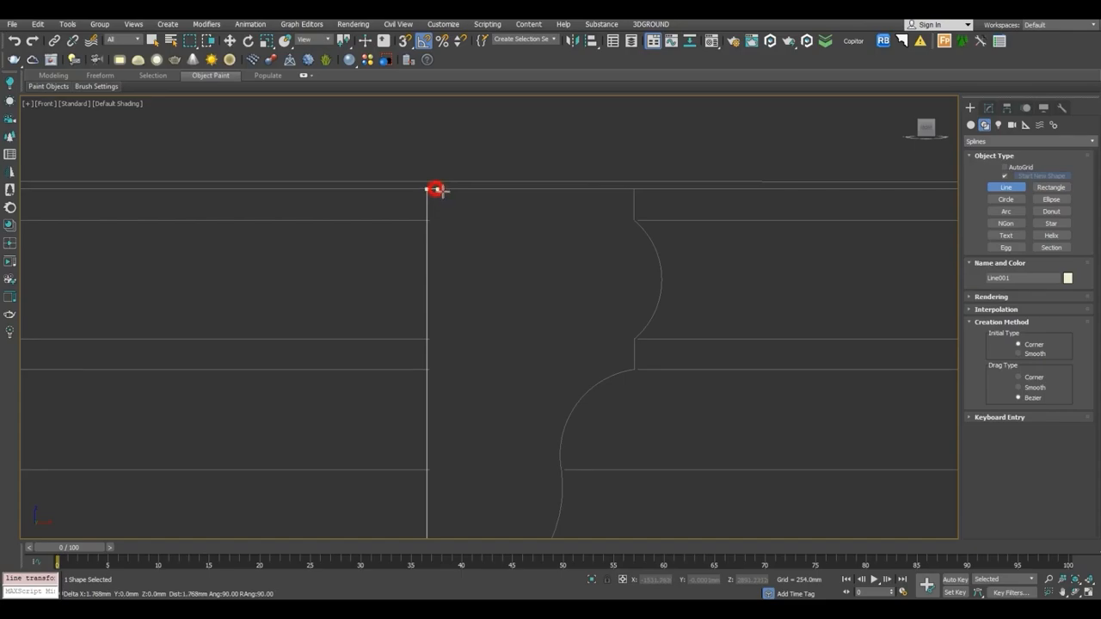
# Continue the line about 34 mm across the profile's top edge and straight down to where the upper bulge begins.
pyautogui.scroll(5, 634, 193)
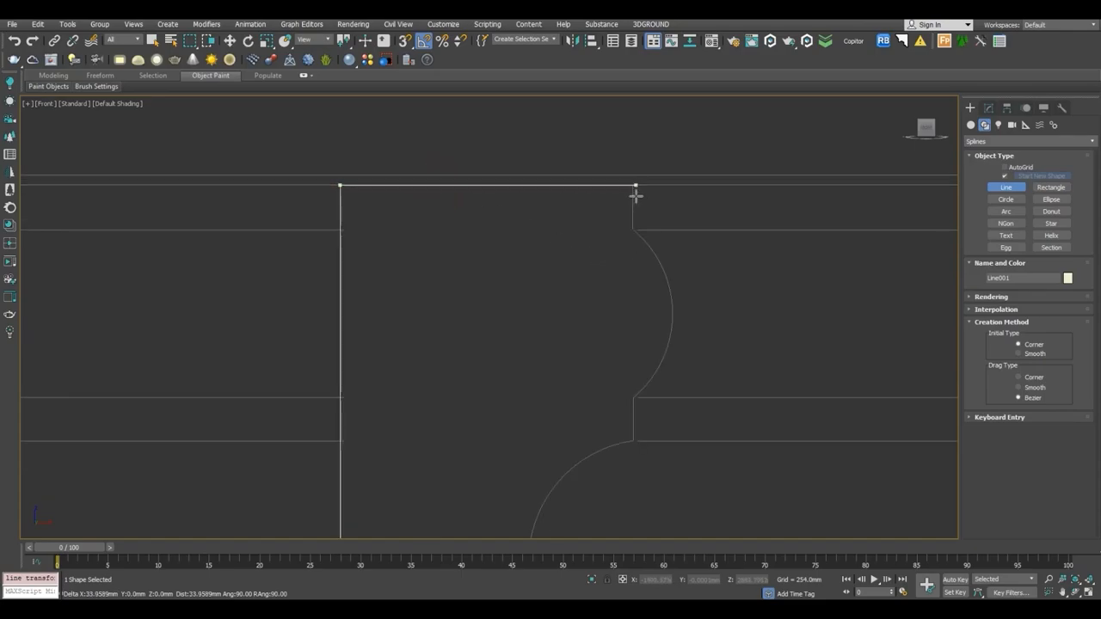
pyautogui.click(630, 196)
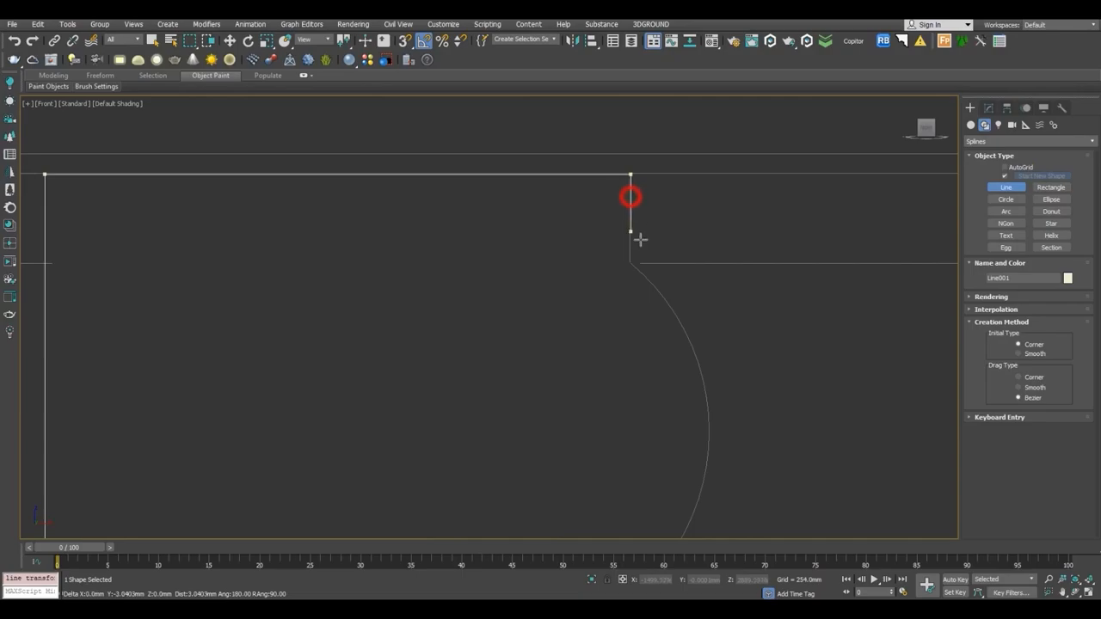
pyautogui.click(640, 262)
pyautogui.scroll(-4, 642, 261)
pyautogui.moveTo(644, 263); pyautogui.dragTo(632, 205, button='middle')
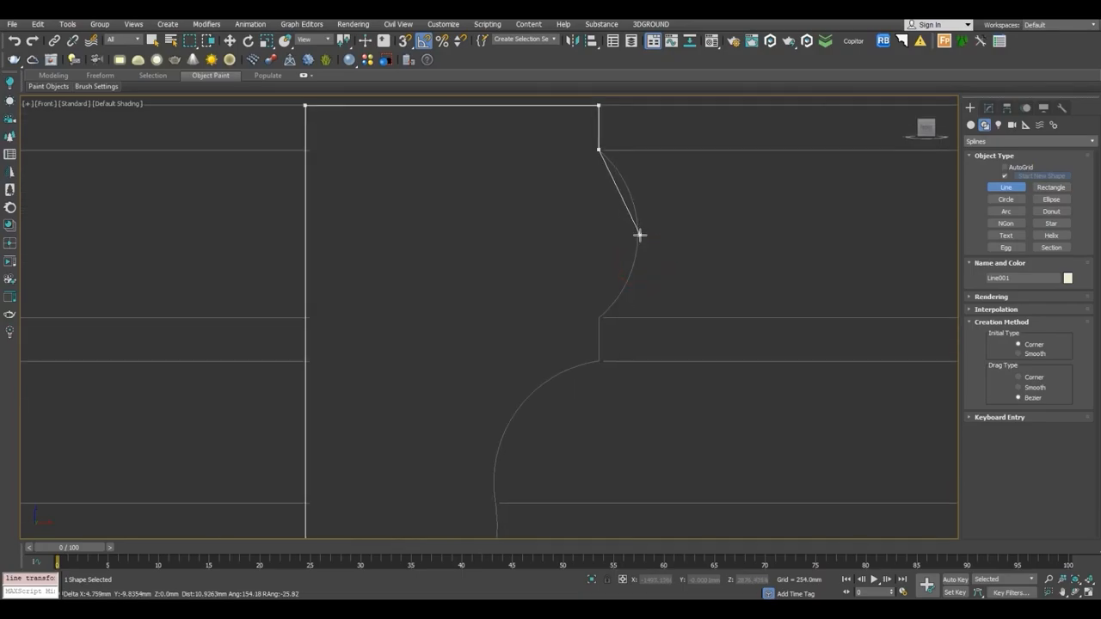
# Trace the profile's upper convex bulge with a Bezier point at its middle, followed by the short vertical step below it.
pyautogui.moveTo(637, 237); pyautogui.dragTo(636, 291)
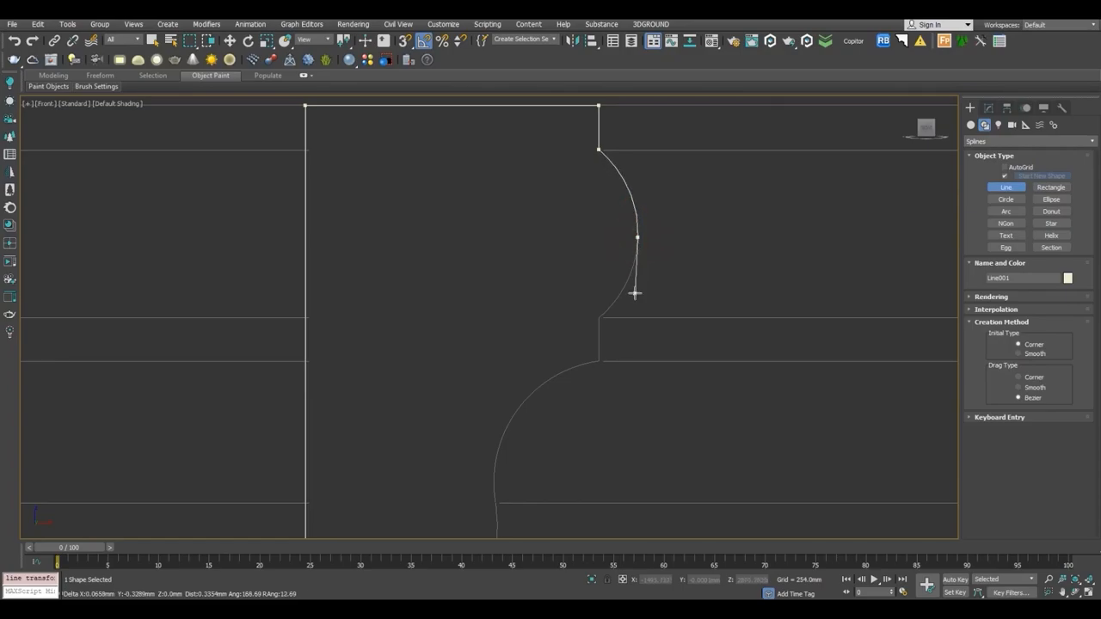
pyautogui.scroll(3, 594, 317)
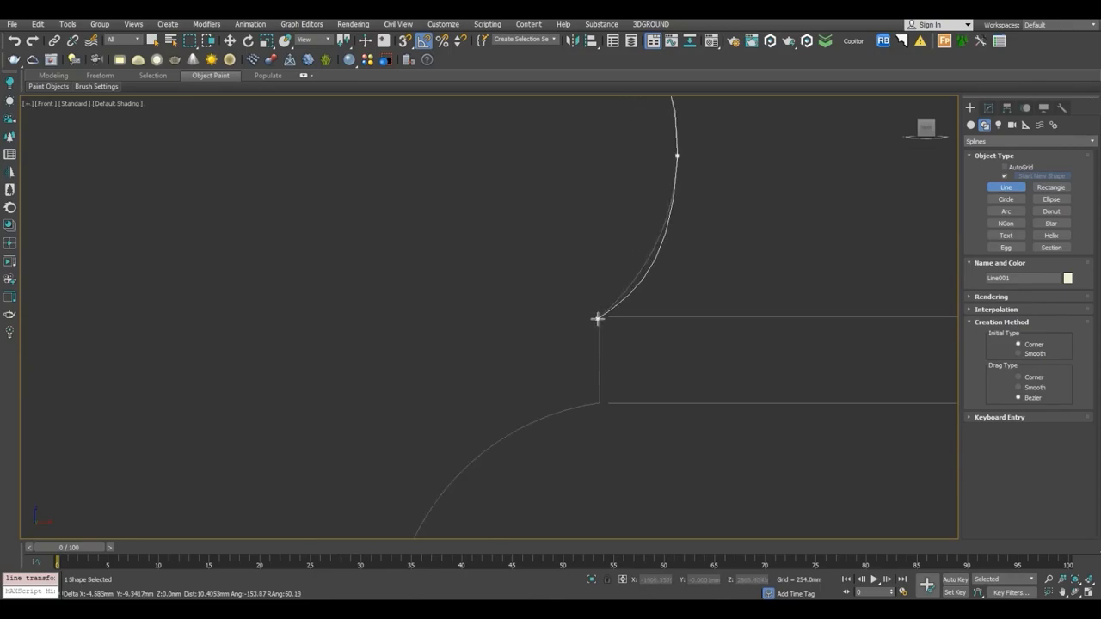
pyautogui.click(599, 316)
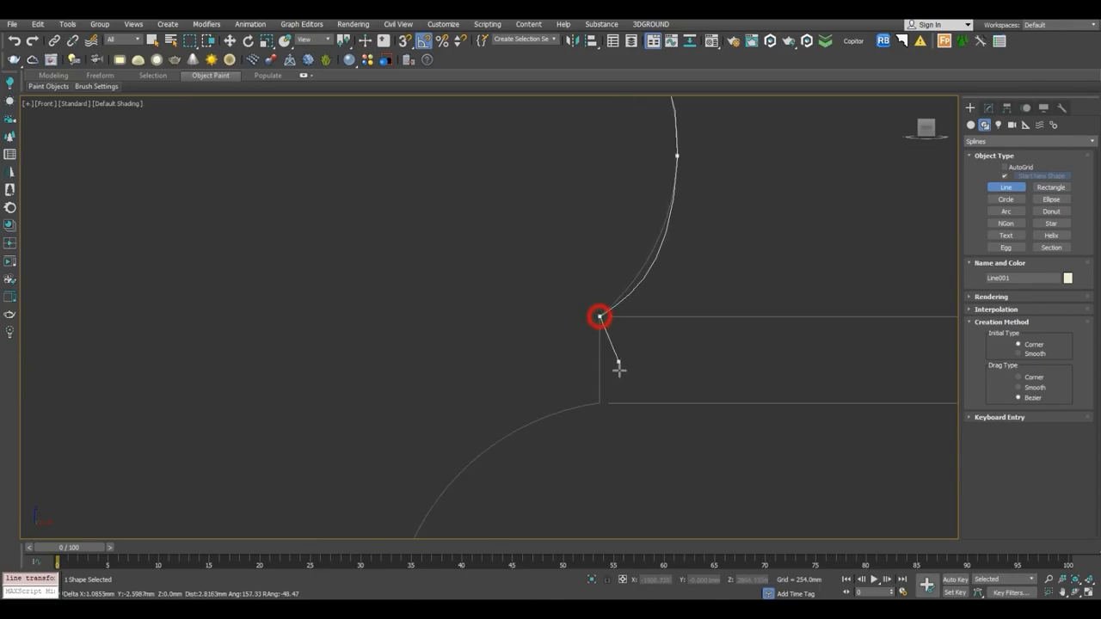
pyautogui.scroll(-4, 612, 403)
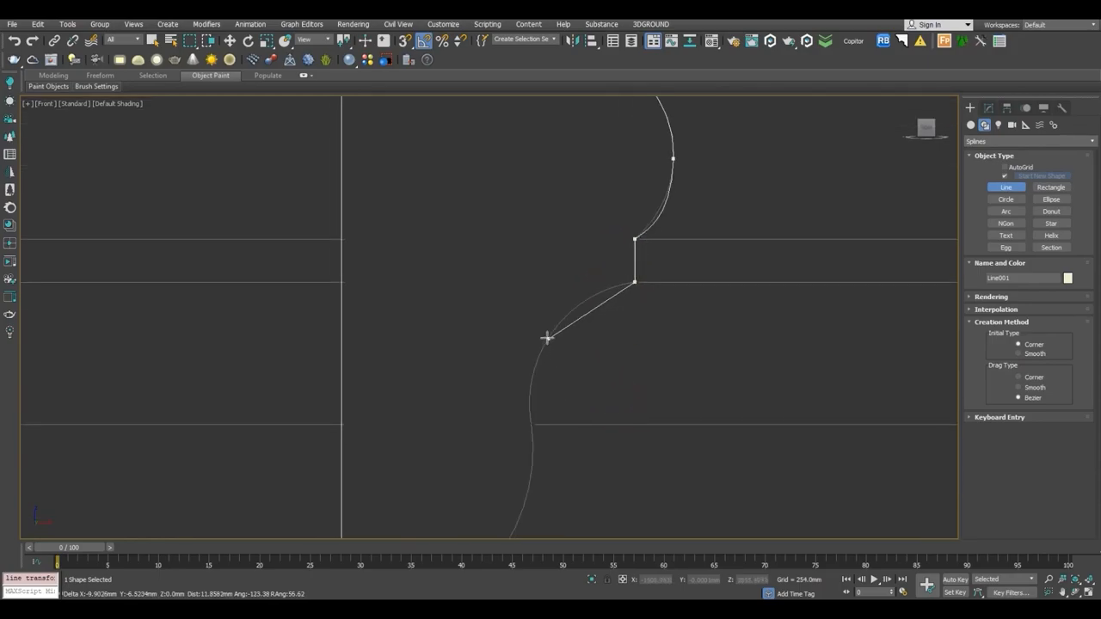
# Trace the profile's S-shaped curve with Bezier points, from the concave cove down to the corner of the lower ledge.
pyautogui.moveTo(548, 338); pyautogui.dragTo(517, 381)
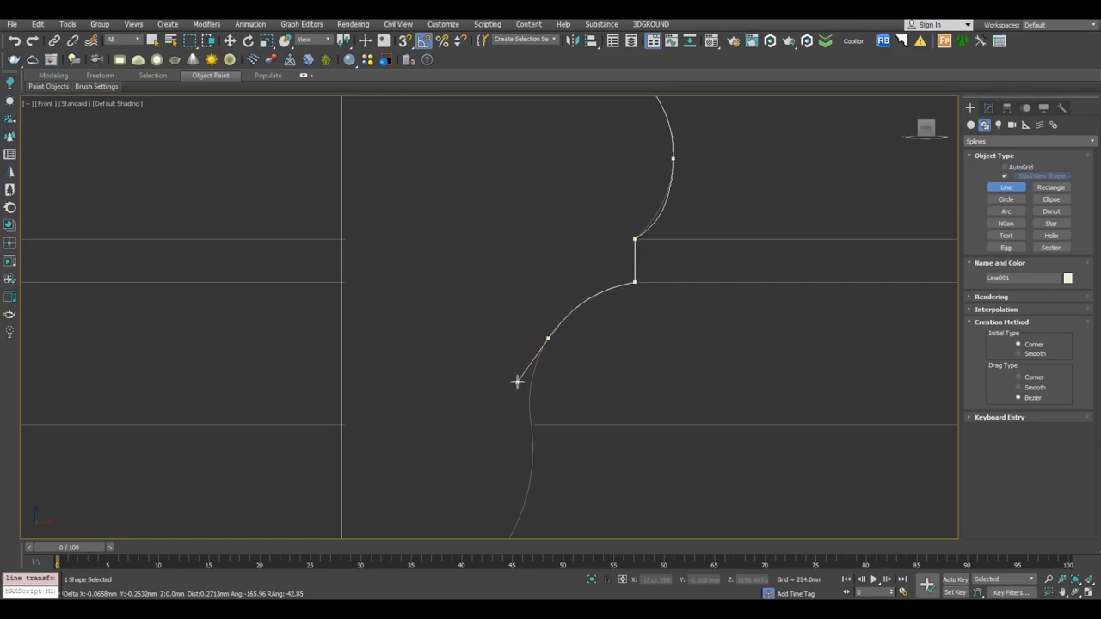
pyautogui.click(531, 424)
pyautogui.moveTo(558, 421); pyautogui.dragTo(634, 302, button='middle')
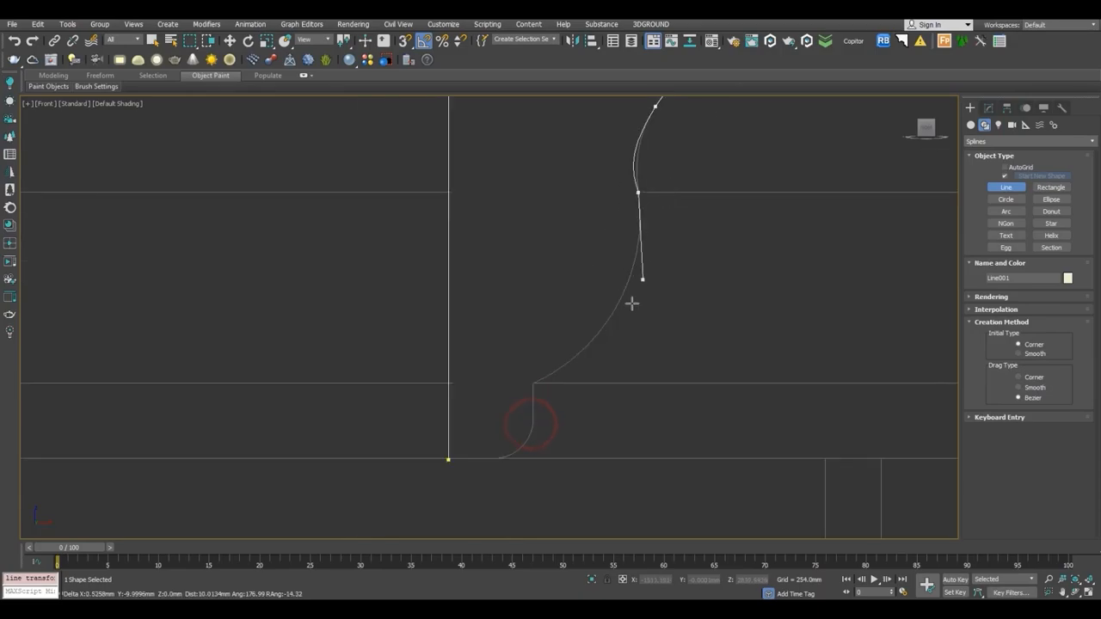
pyautogui.moveTo(616, 309); pyautogui.dragTo(594, 348)
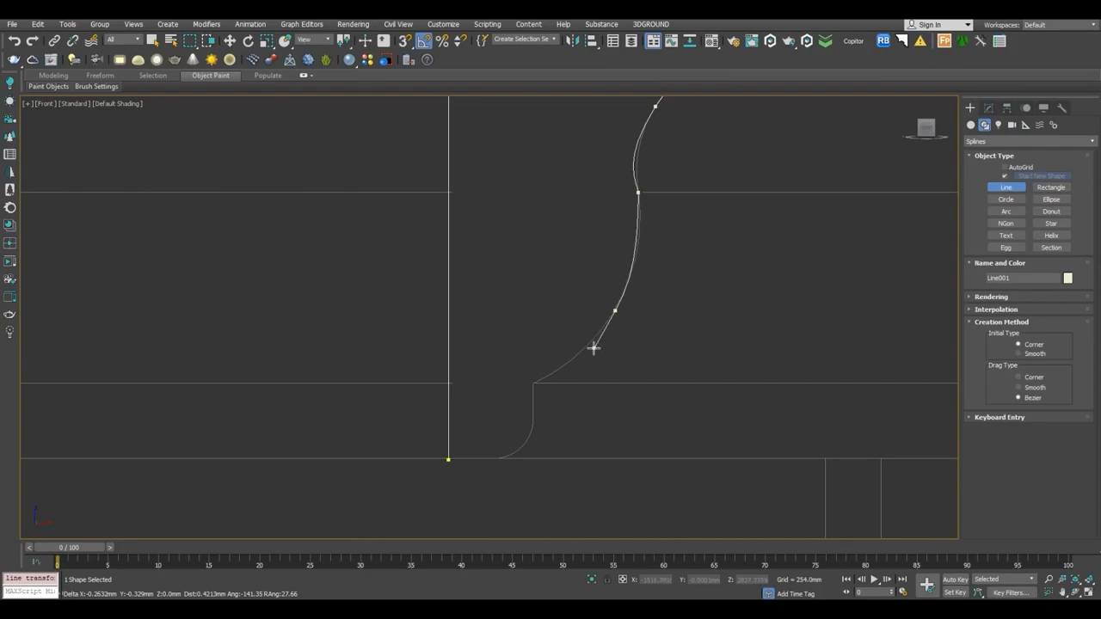
pyautogui.click(533, 383)
# Trace the lower ledge's vertical edge and the rounded bottom corner, and close the spline at its starting point.
pyautogui.scroll(6, 534, 426)
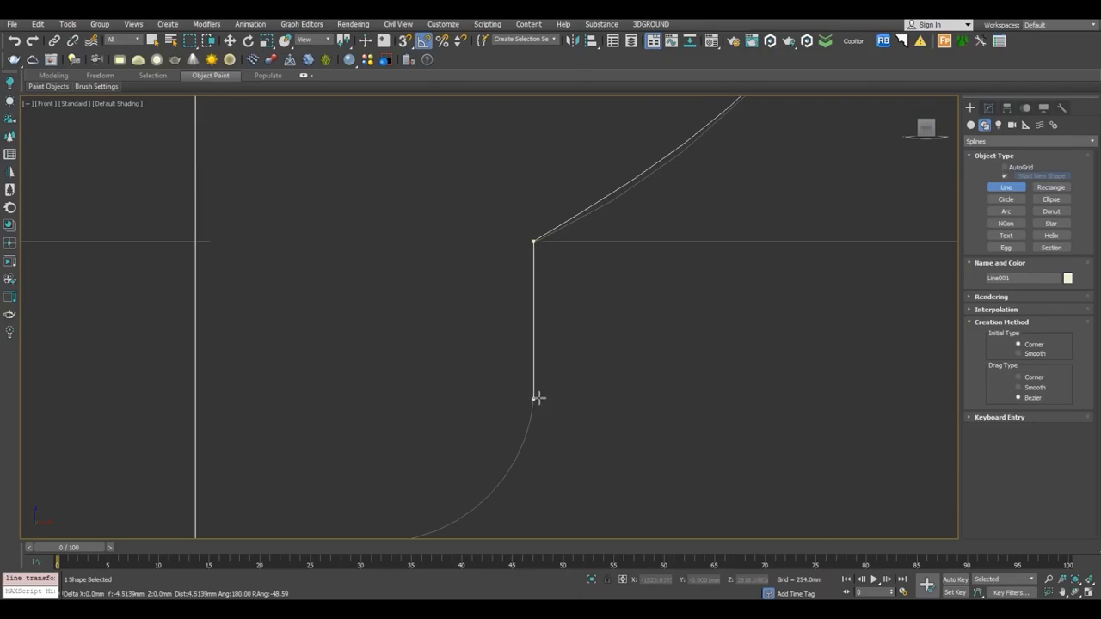
pyautogui.click(537, 396)
pyautogui.scroll(-2, 536, 394)
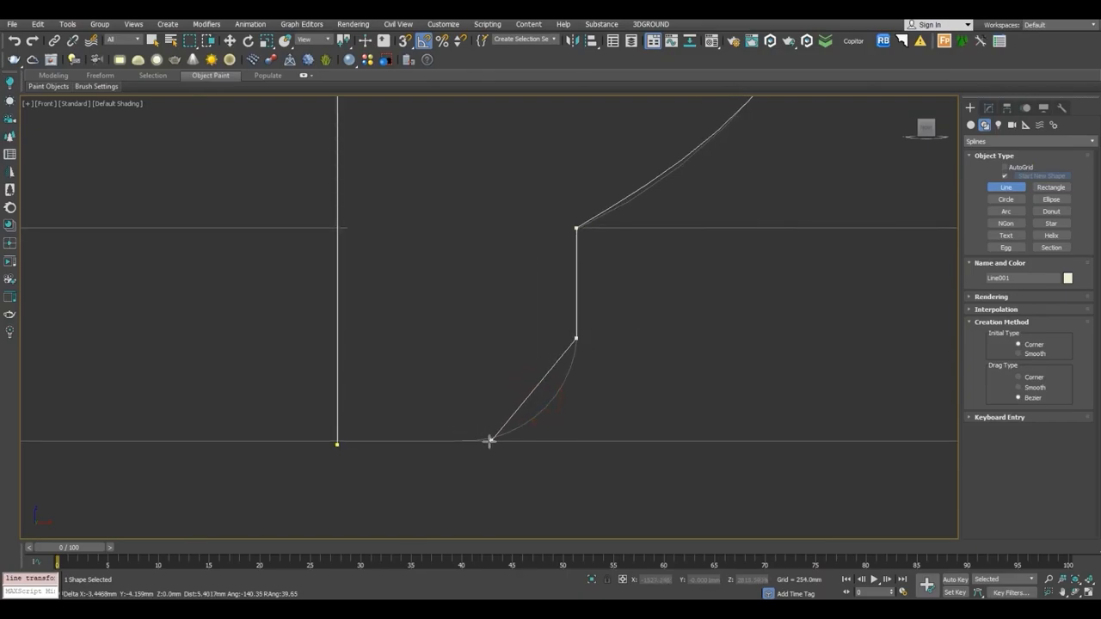
pyautogui.moveTo(478, 441); pyautogui.dragTo(389, 456)
pyautogui.click(337, 445)
pyautogui.click(535, 345)
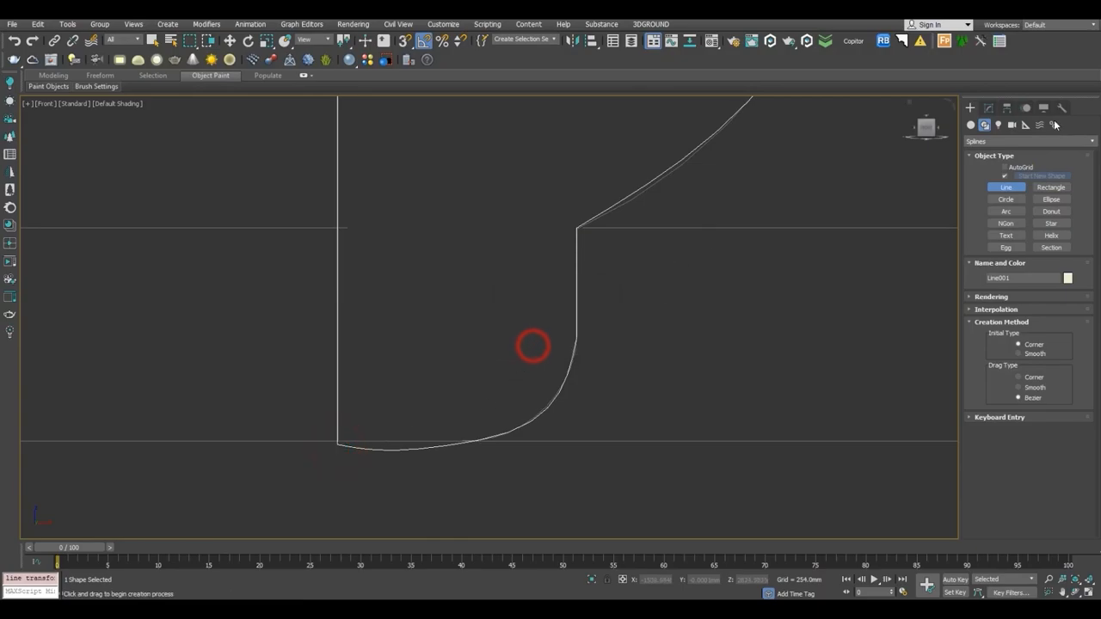
# Edit the spline's vertices, set the starting vertex to Corner, and select the vertex where the rounded corner meets the bottom edge.
pyautogui.click(988, 107)
pyautogui.click(1015, 374)
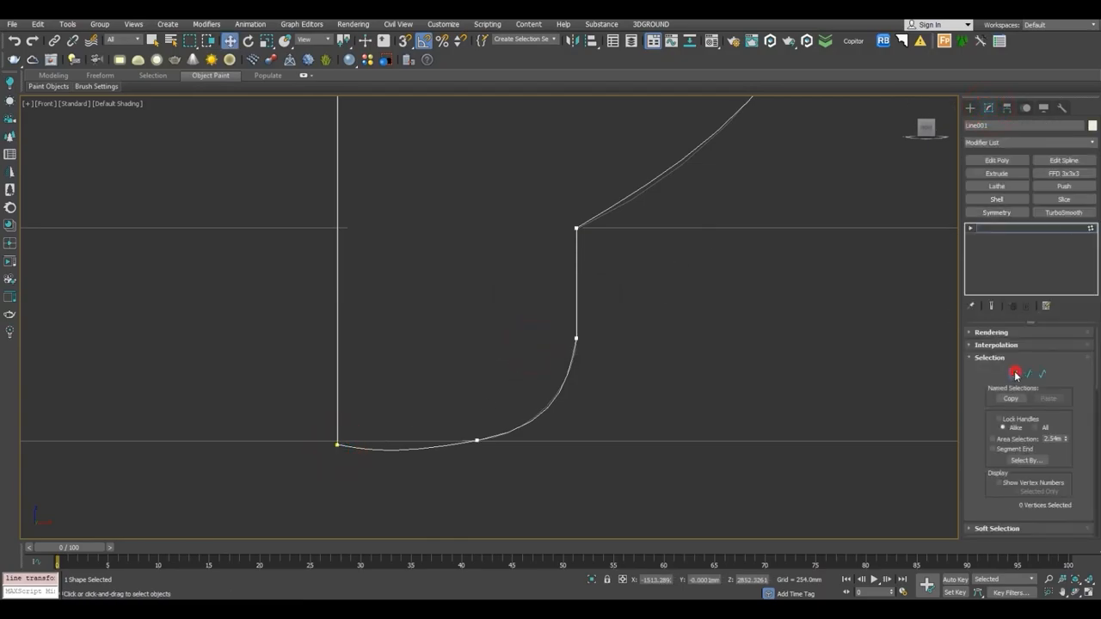
pyautogui.click(336, 445)
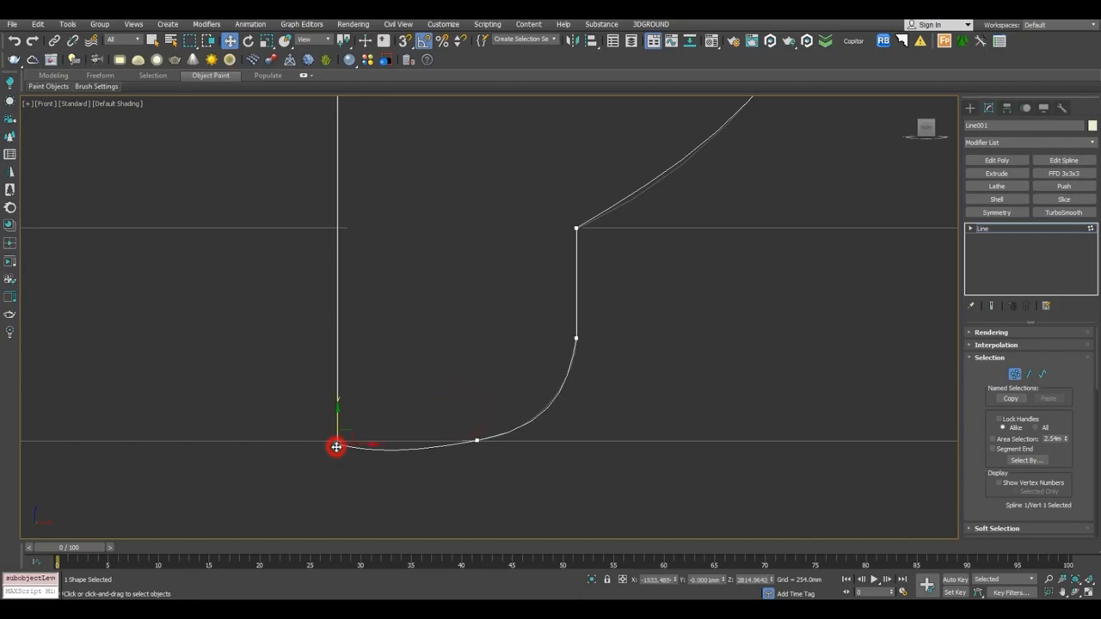
pyautogui.rightClick(335, 445)
pyautogui.click(319, 319)
pyautogui.scroll(4, 342, 410)
pyautogui.scroll(-2, 785, 456)
pyautogui.moveTo(625, 437); pyautogui.dragTo(568, 430, button='middle')
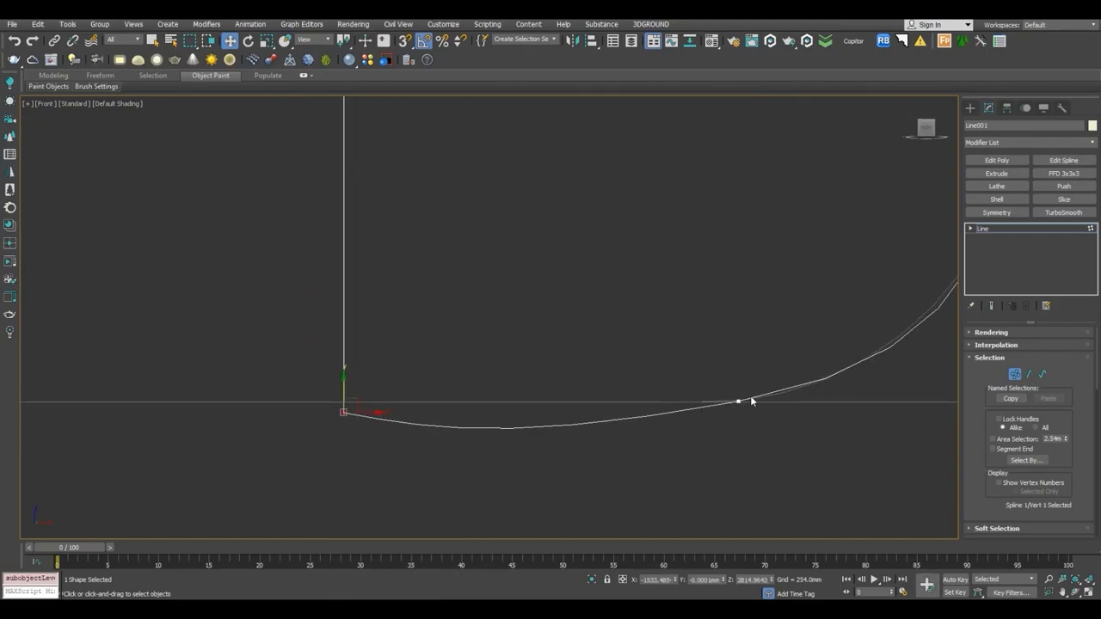
pyautogui.click(739, 402)
pyautogui.scroll(-2, 675, 416)
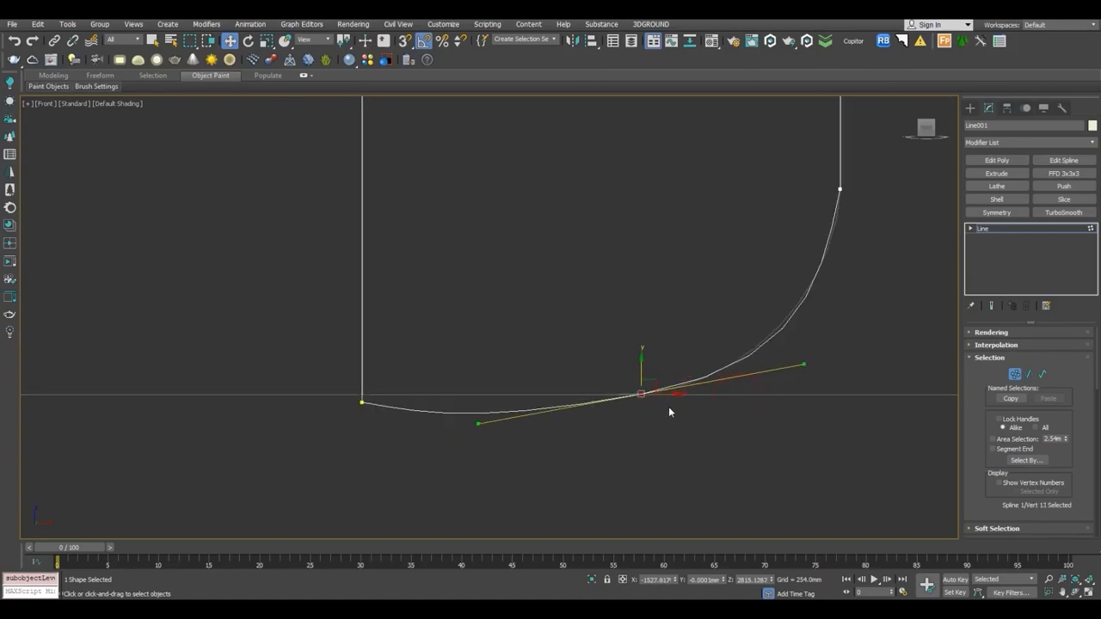
pyautogui.moveTo(806, 365); pyautogui.dragTo(766, 373)
pyautogui.rightClick(766, 373)
pyautogui.moveTo(477, 423); pyautogui.dragTo(511, 415)
pyautogui.rightClick(512, 415)
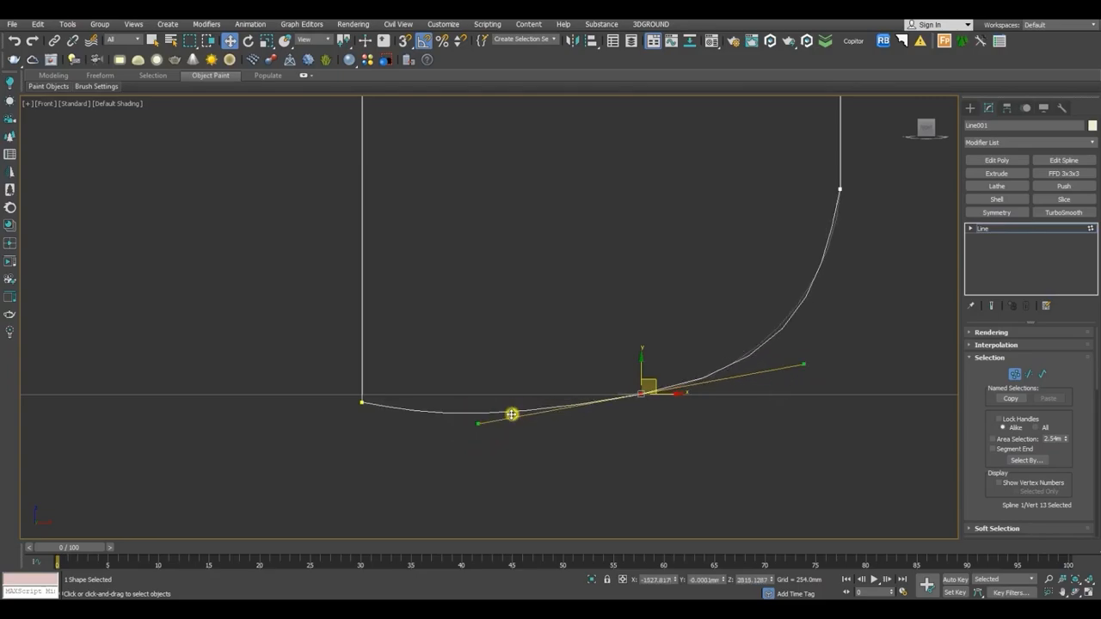
# Convert the selected bottom-edge vertex to Bezier Corner and pull in its handle facing the starting vertex to straighten the bottom edge.
pyautogui.rightClick(633, 388)
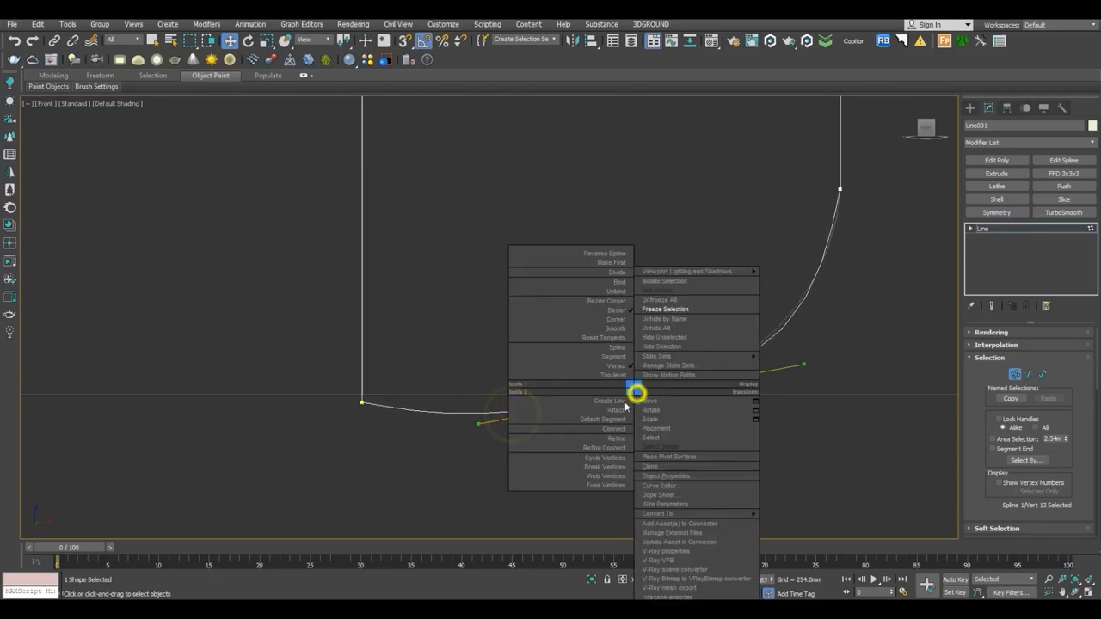
pyautogui.click(622, 301)
pyautogui.moveTo(478, 426); pyautogui.dragTo(617, 394)
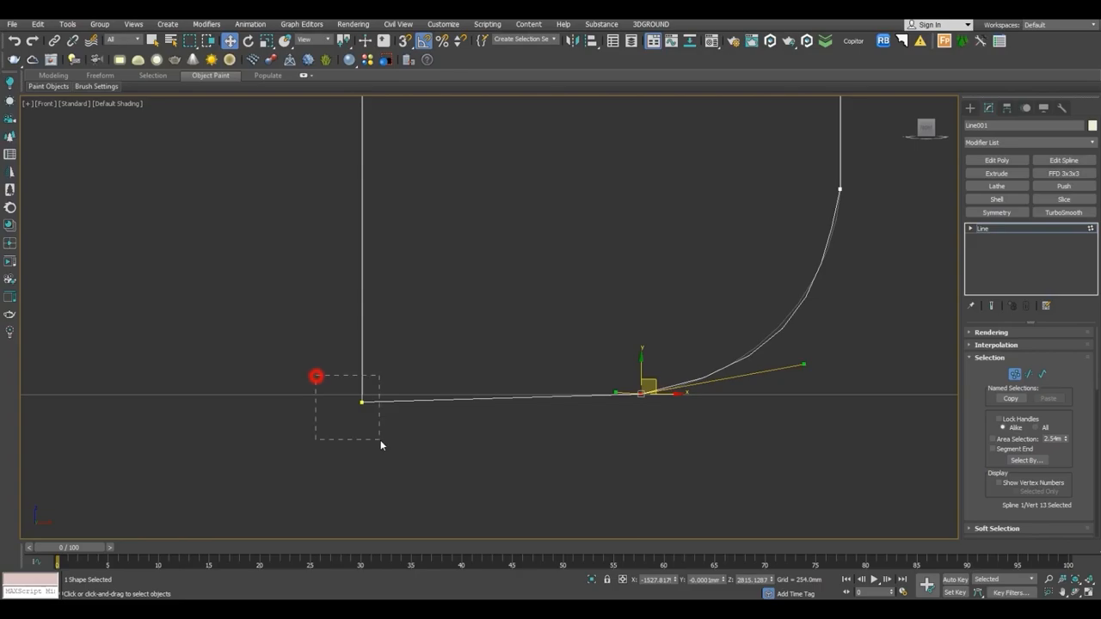
# Move the spline's starting vertex up about 0.15 mm onto the horizontal reference line.
pyautogui.moveTo(380, 439); pyautogui.dragTo(381, 440)
pyautogui.scroll(3, 352, 389)
pyautogui.moveTo(374, 387); pyautogui.dragTo(376, 375)
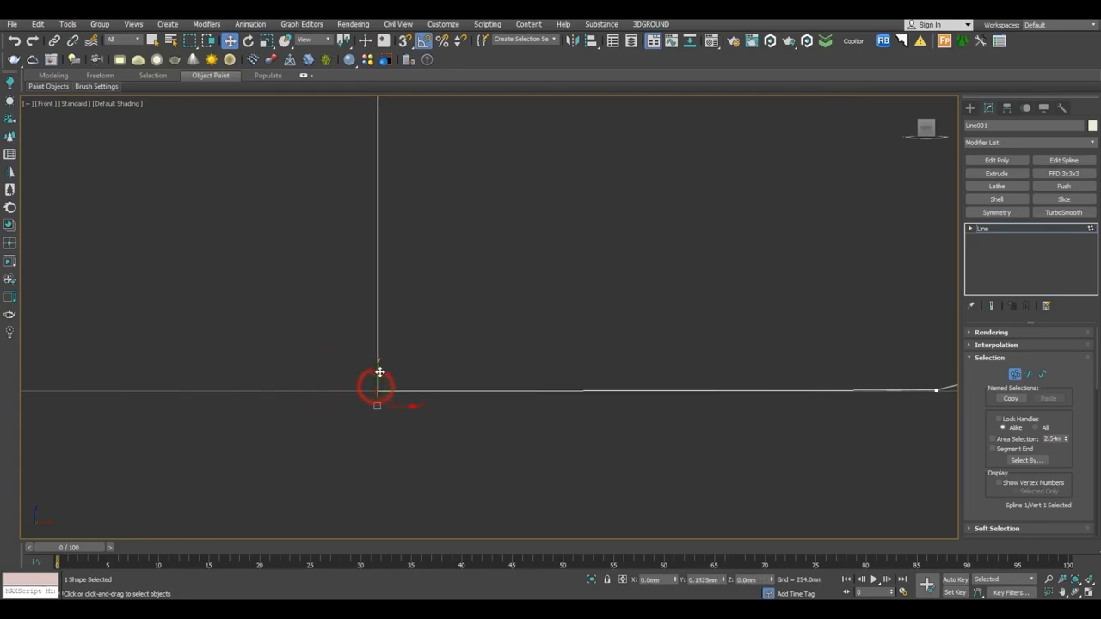
pyautogui.scroll(-4, 417, 339)
pyautogui.moveTo(662, 337); pyautogui.dragTo(570, 453, button='middle')
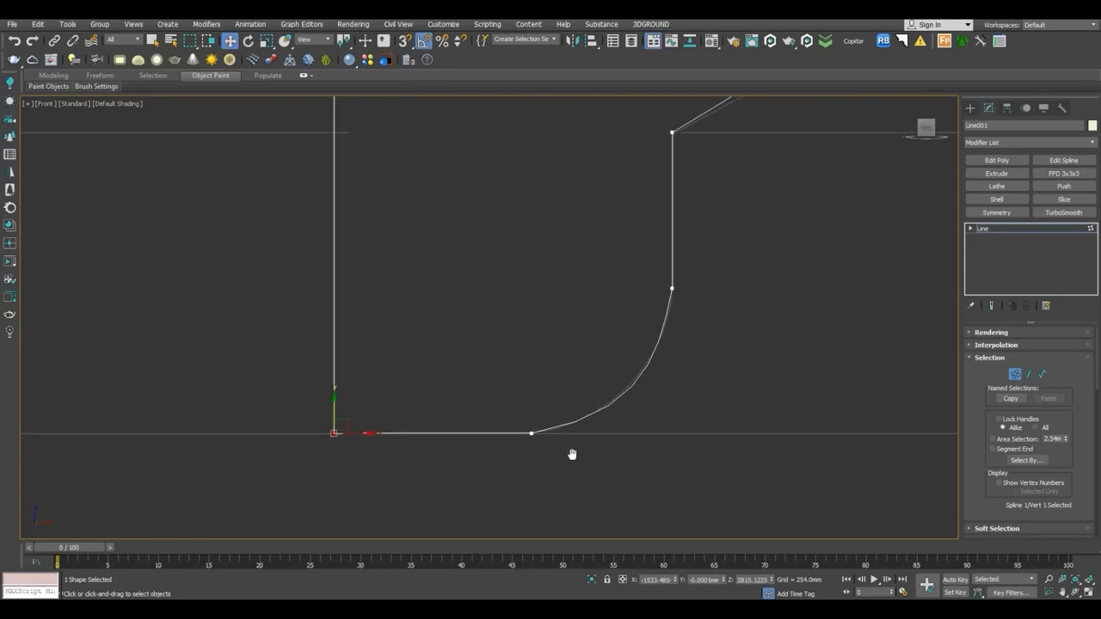
# Fine-tune the curve-side handle of the bottom-edge vertex to fit the rounded corner to the reference profile.
pyautogui.click(525, 437)
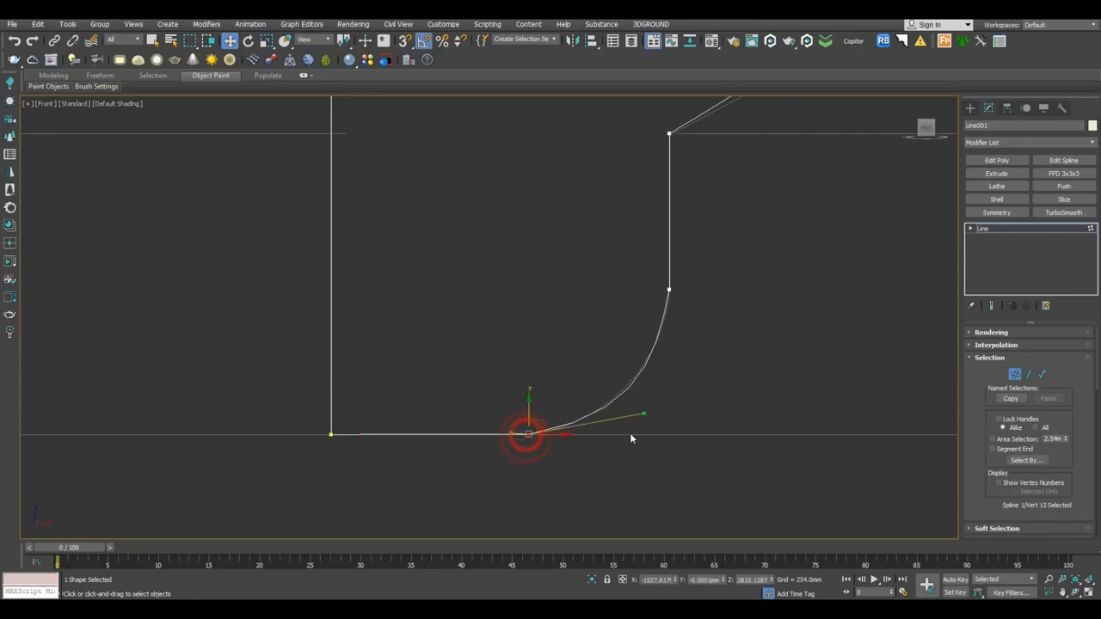
pyautogui.moveTo(645, 415); pyautogui.dragTo(646, 414)
pyautogui.moveTo(695, 284); pyautogui.dragTo(645, 357, button='middle')
pyautogui.scroll(3, 637, 362)
pyautogui.scroll(-2, 635, 364)
# Try Bezier Corner and Bezier types on the vertex at the upper end of the rounded bottom corner, testing its handles.
pyautogui.rightClick(633, 363)
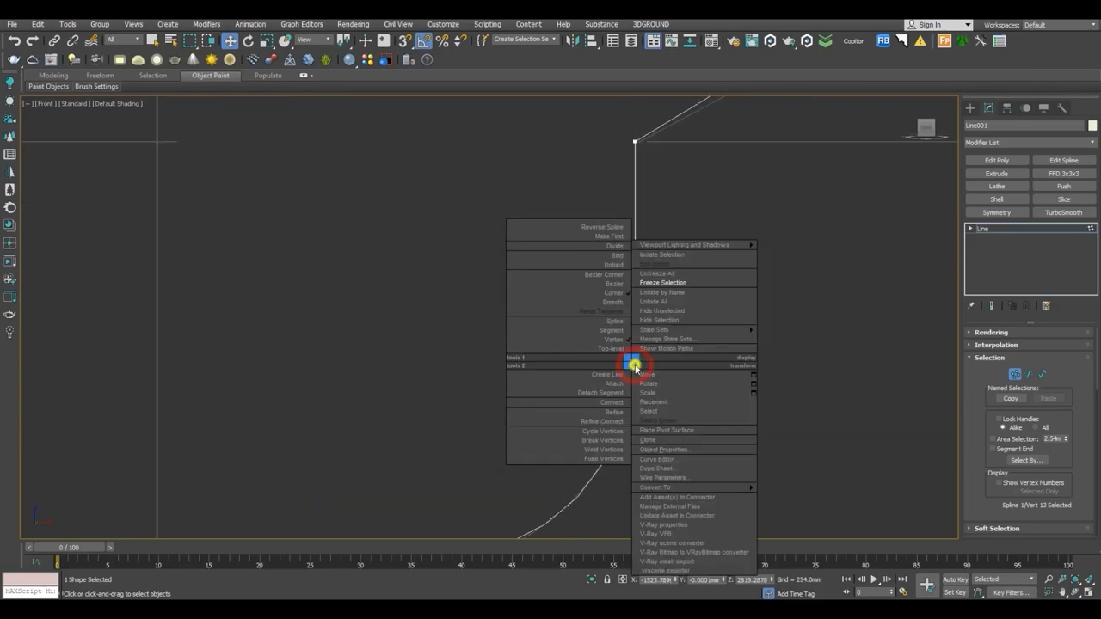
pyautogui.click(610, 275)
pyautogui.moveTo(649, 287); pyautogui.dragTo(749, 259)
pyautogui.rightClick(749, 259)
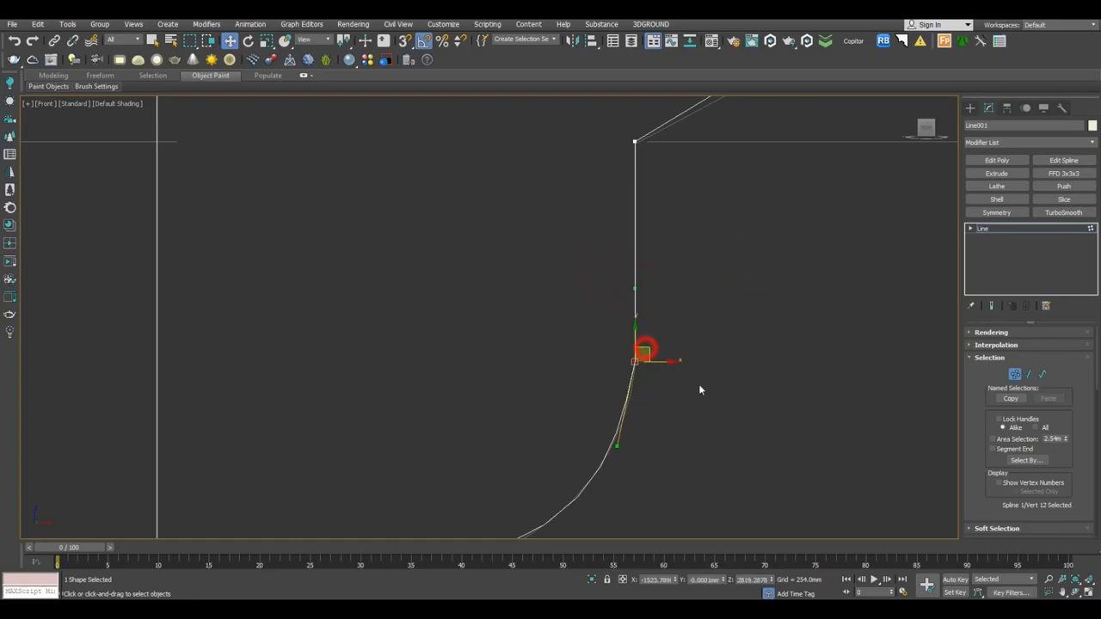
pyautogui.moveTo(616, 447); pyautogui.dragTo(714, 463)
pyautogui.rightClick(714, 462)
pyautogui.rightClick(642, 343)
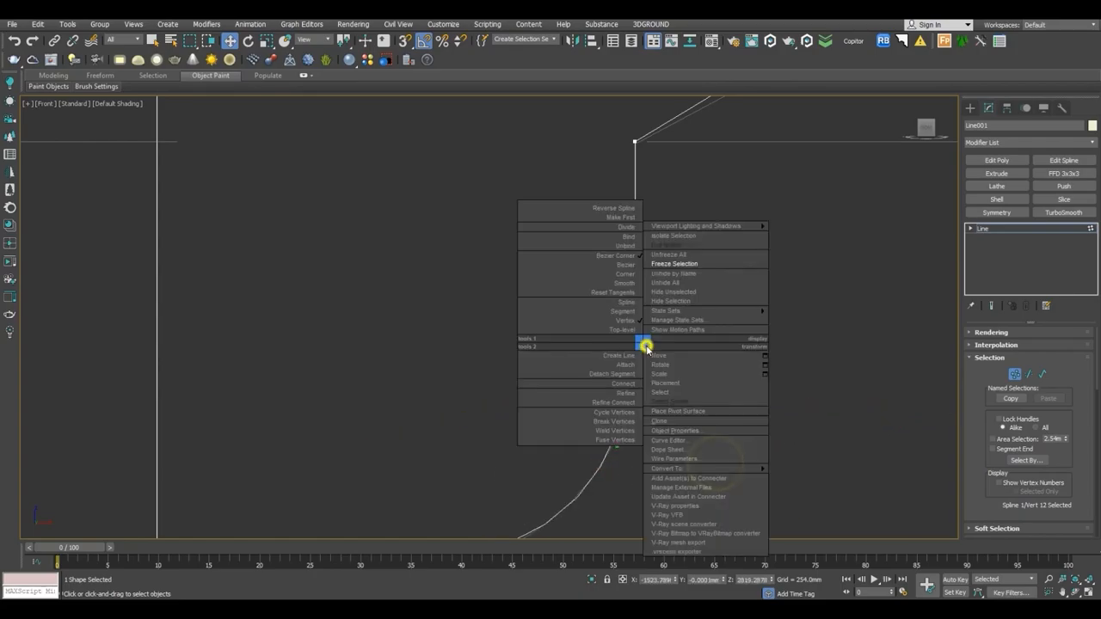
pyautogui.click(613, 268)
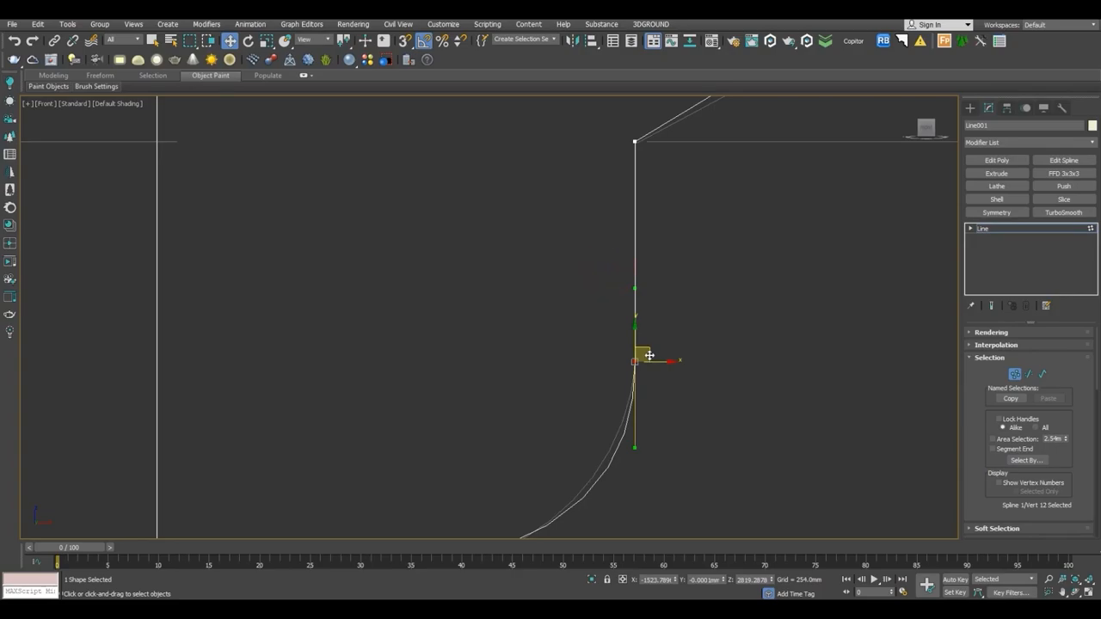
pyautogui.moveTo(634, 448); pyautogui.dragTo(573, 439)
pyautogui.rightClick(573, 438)
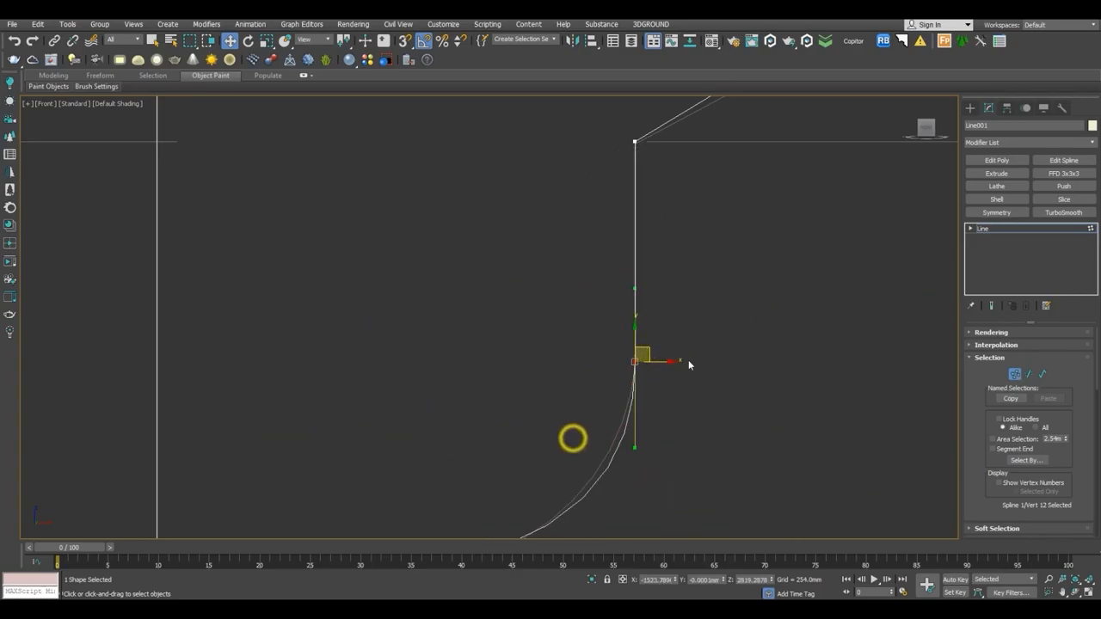
# Set the vertex at the upper end of the rounded corner to Bezier Corner and angle its lower handle along the reference curve.
pyautogui.rightClick(643, 353)
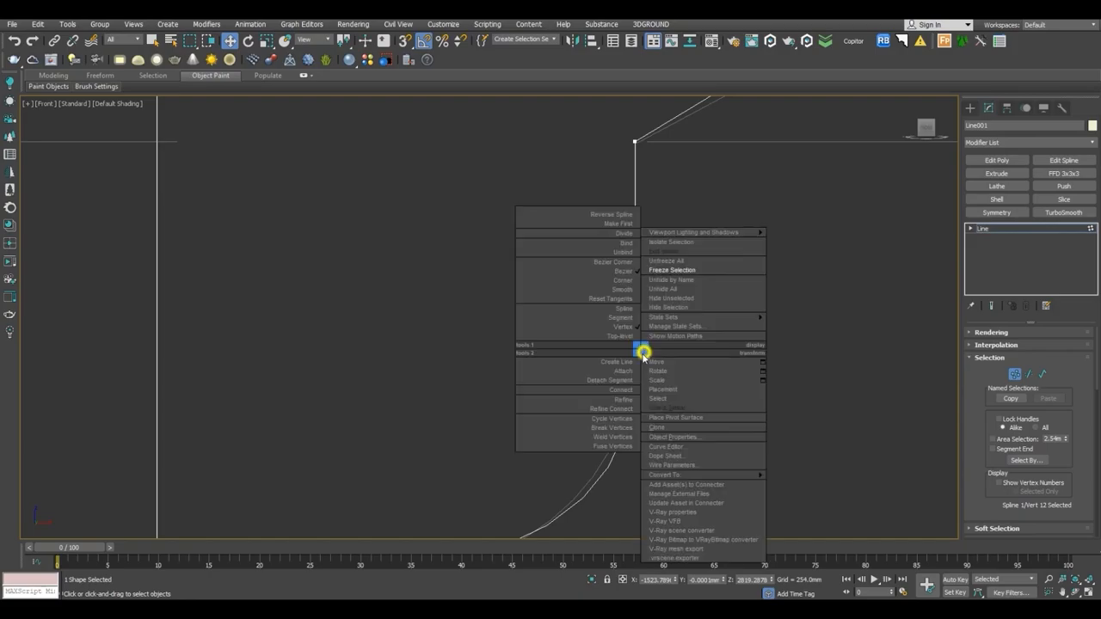
pyautogui.click(625, 262)
pyautogui.moveTo(633, 450); pyautogui.dragTo(676, 444)
pyautogui.rightClick(676, 447)
pyautogui.moveTo(636, 288); pyautogui.dragTo(635, 276)
pyautogui.rightClick(635, 275)
pyautogui.moveTo(634, 448); pyautogui.dragTo(624, 452)
# Convert the lower ledge's corner vertex to Bezier Corner and adjust its curve-side handle to match the reference curve above the ledge.
pyautogui.scroll(-2, 633, 406)
pyautogui.scroll(-2, 633, 406)
pyautogui.moveTo(668, 288); pyautogui.dragTo(539, 373, button='middle')
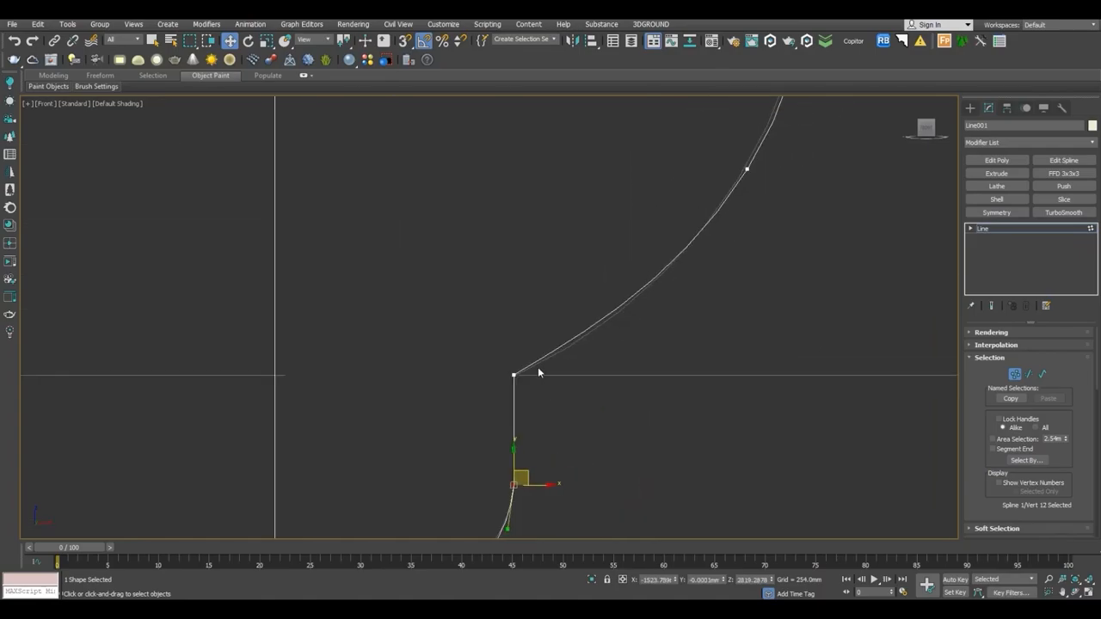
pyautogui.click(514, 375)
pyautogui.scroll(-1, 565, 374)
pyautogui.scroll(1, 565, 374)
pyautogui.rightClick(523, 375)
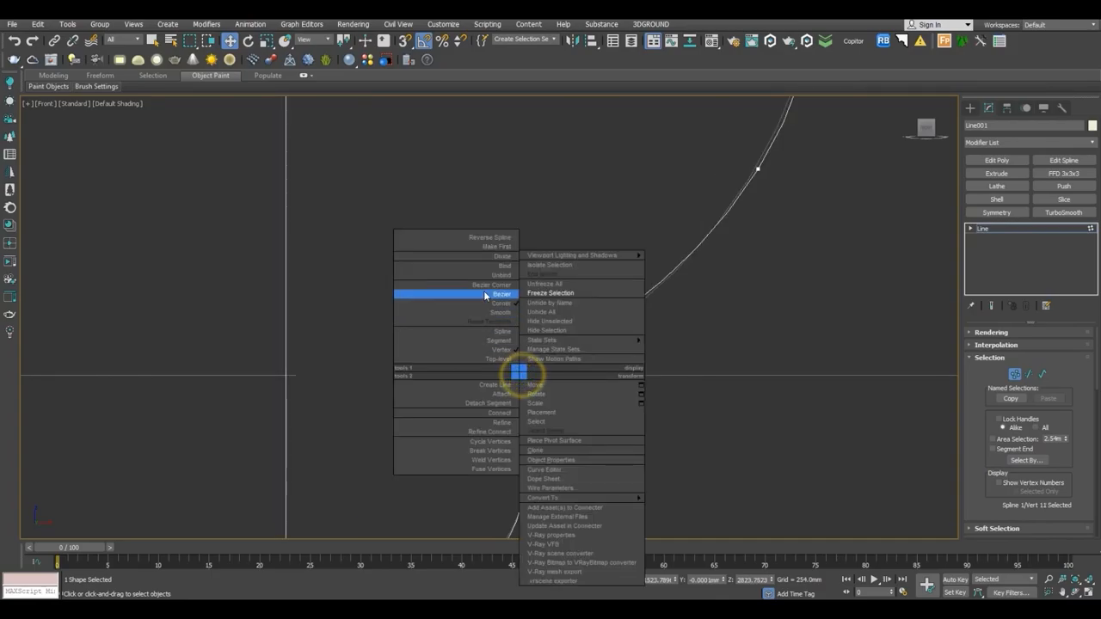
pyautogui.click(484, 287)
pyautogui.moveTo(584, 341); pyautogui.dragTo(613, 335)
# Move the Bezier vertex midway along the lower curve up about 0.2 mm to align the segment with the reference.
pyautogui.moveTo(799, 235); pyautogui.dragTo(600, 437, button='middle')
pyautogui.click(560, 374)
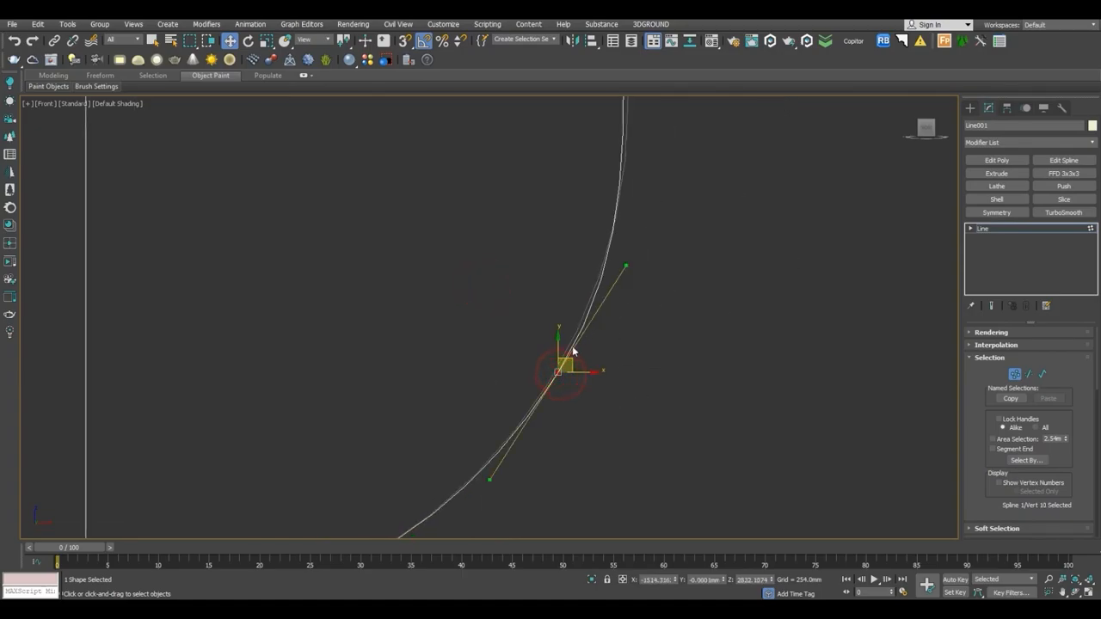
pyautogui.moveTo(559, 351); pyautogui.dragTo(560, 346)
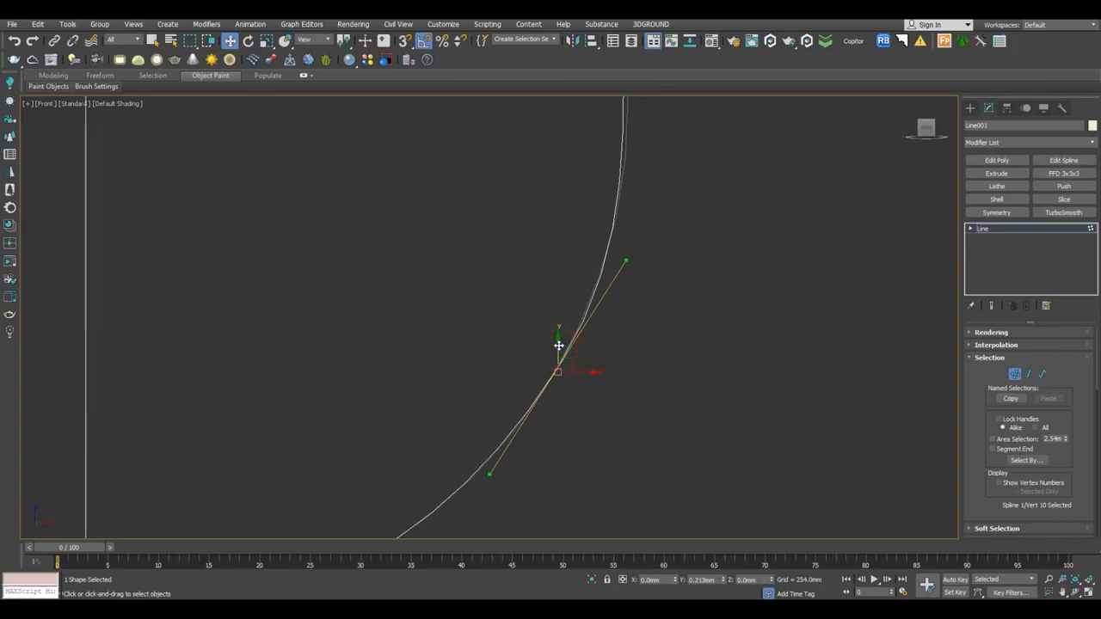
# Convert the vertex where the lower and upper curves meet to Bezier Corner and nudge it horizontally toward the reference line.
pyautogui.moveTo(668, 246); pyautogui.dragTo(645, 333, button='middle')
pyautogui.click(603, 203)
pyautogui.rightClick(604, 200)
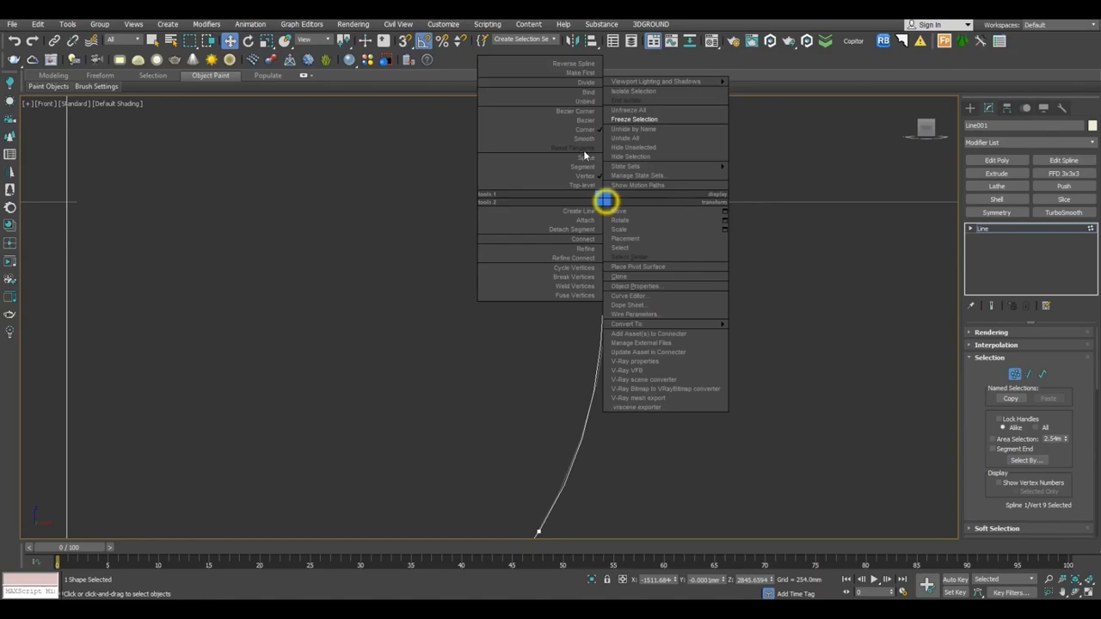
pyautogui.click(577, 113)
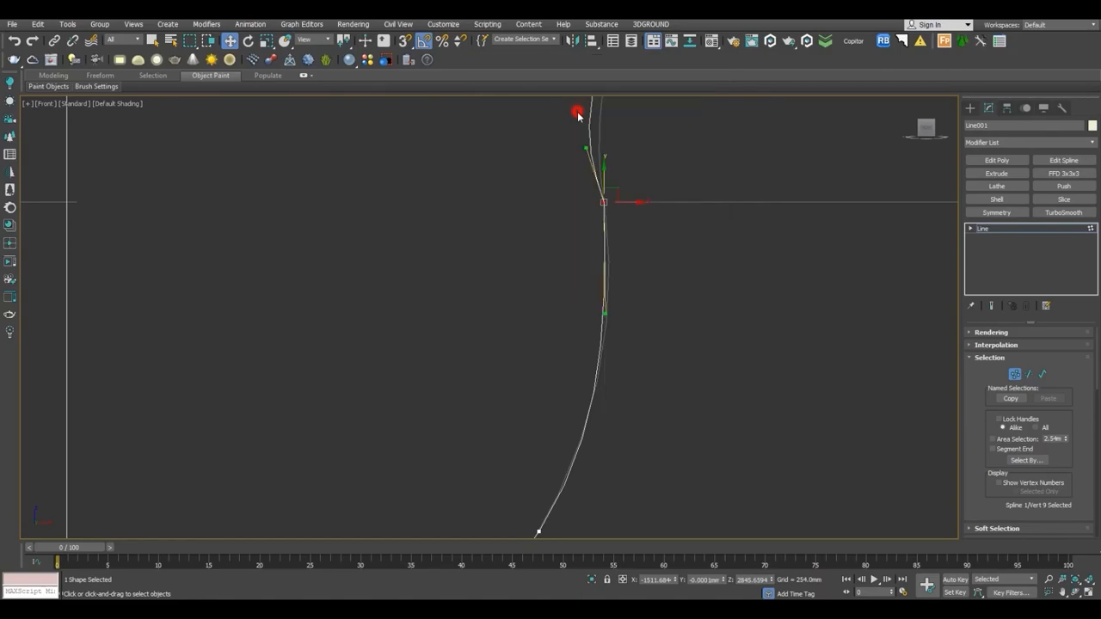
pyautogui.moveTo(634, 200); pyautogui.dragTo(628, 288, button='middle')
pyautogui.moveTo(623, 288); pyautogui.dragTo(627, 287)
# Adjust the upper handle of the vertex between the two curves and fine-tune its horizontal position against the reference.
pyautogui.moveTo(597, 243); pyautogui.dragTo(591, 305, button='middle')
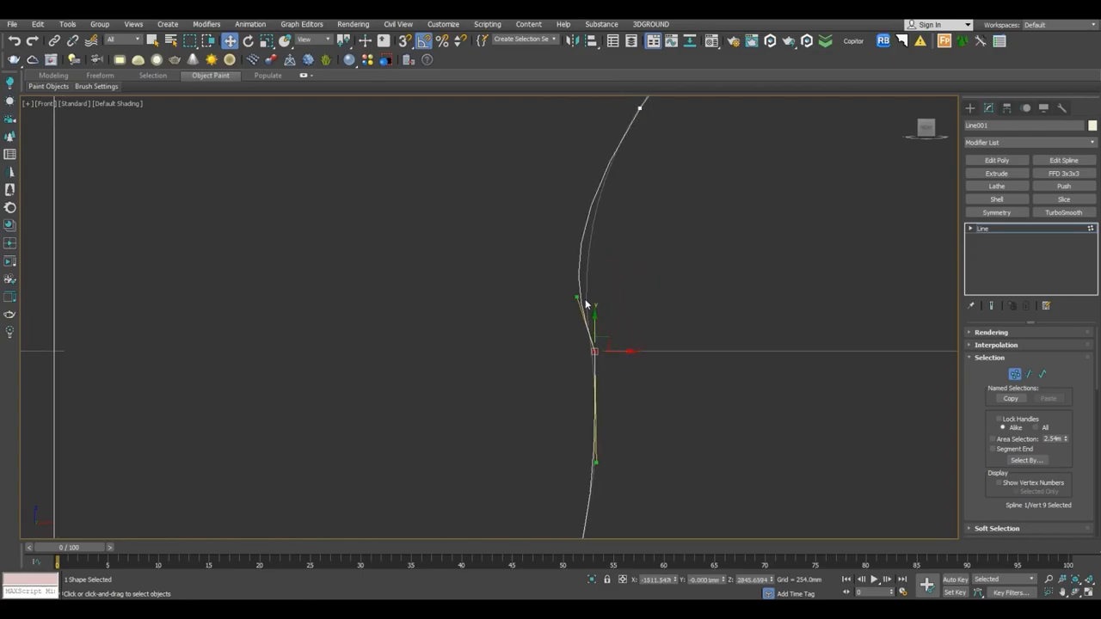
pyautogui.moveTo(578, 297); pyautogui.dragTo(595, 324)
pyautogui.scroll(2, 594, 322)
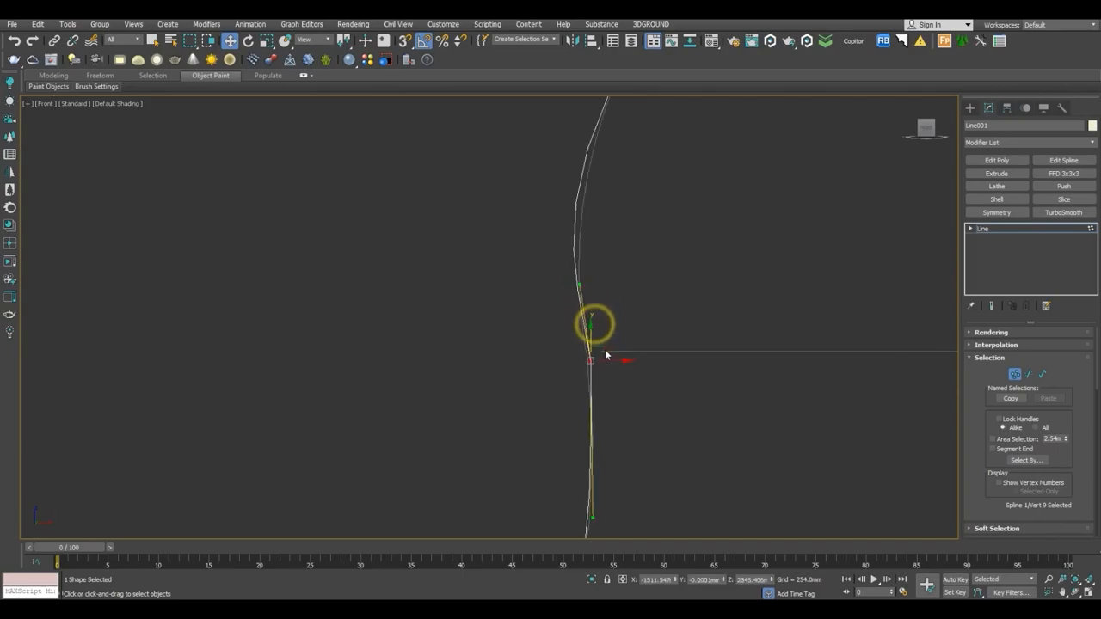
pyautogui.moveTo(605, 361); pyautogui.dragTo(604, 361)
# Adjust the upper handle of the vertex midway along the upper concave curve to follow the reference outline.
pyautogui.scroll(-2, 601, 318)
pyautogui.scroll(-2, 599, 251)
pyautogui.moveTo(619, 269); pyautogui.dragTo(598, 340, button='middle')
pyautogui.click(608, 215)
pyautogui.moveTo(669, 118); pyautogui.dragTo(668, 140)
pyautogui.click(622, 198)
pyautogui.moveTo(671, 120); pyautogui.dragTo(674, 122)
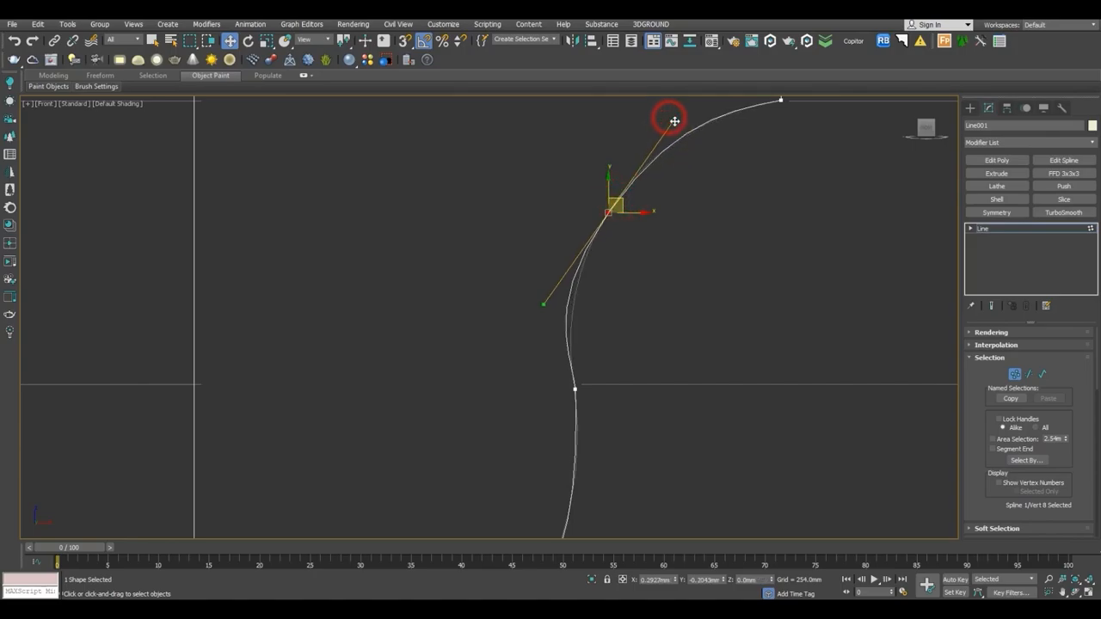
# Convert the upper concave curve's middle vertex to Bezier Corner and shorten its lower handle to fit the reference curve.
pyautogui.rightClick(616, 213)
pyautogui.click(591, 123)
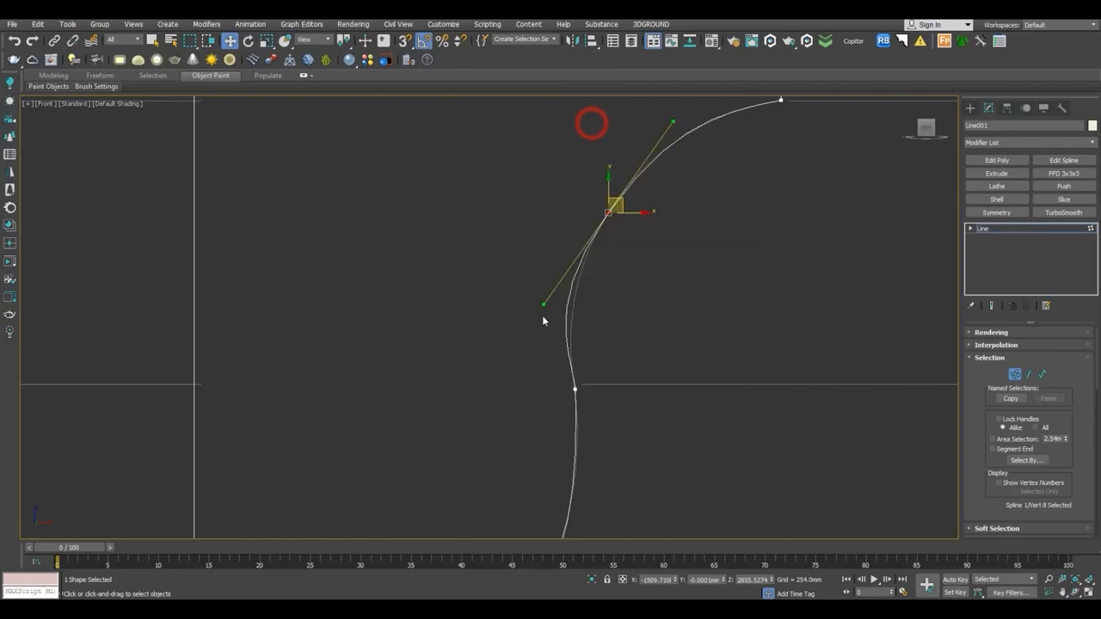
pyautogui.moveTo(541, 306); pyautogui.dragTo(556, 288)
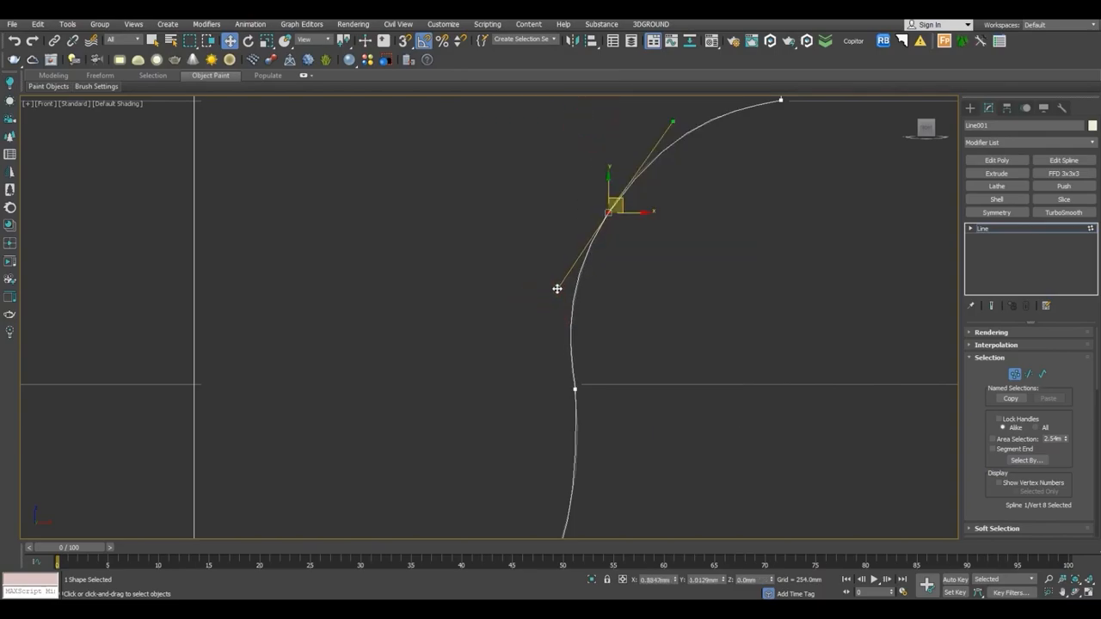
# Convert the vertex at the lower end of the upper convex bulge to Bezier Corner and adjust its curve-side handle.
pyautogui.scroll(-3, 619, 279)
pyautogui.scroll(4, 676, 238)
pyautogui.moveTo(676, 238); pyautogui.dragTo(649, 382, button='middle')
pyautogui.scroll(-2, 633, 437)
pyautogui.click(574, 435)
pyautogui.rightClick(575, 435)
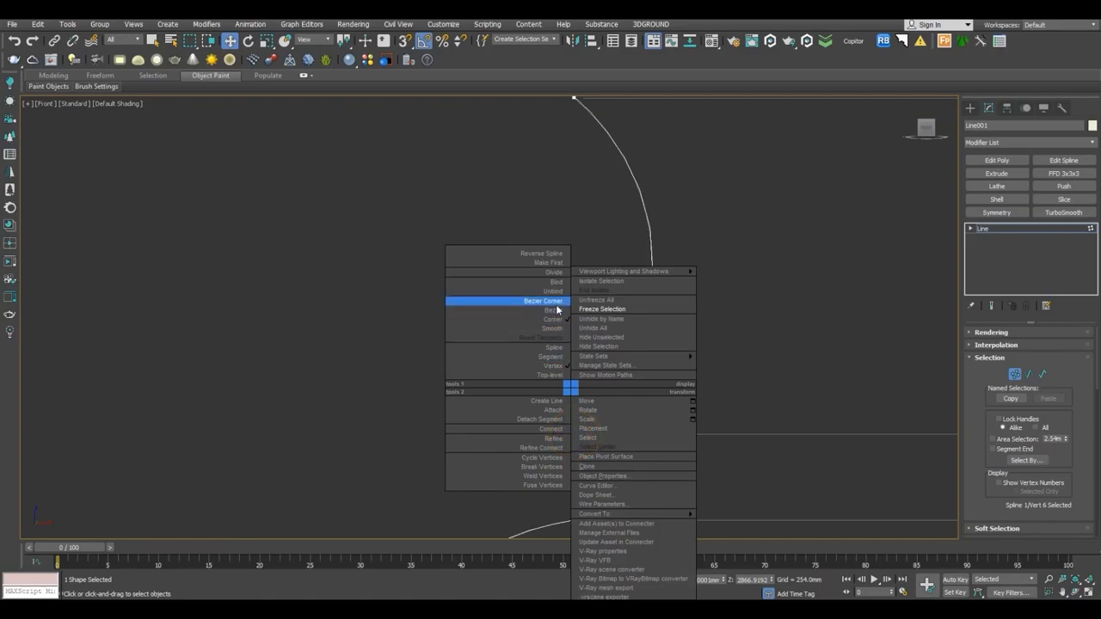
pyautogui.click(556, 302)
pyautogui.moveTo(611, 412); pyautogui.dragTo(588, 416)
pyautogui.scroll(-3, 588, 416)
pyautogui.moveTo(643, 363); pyautogui.dragTo(705, 312, button='middle')
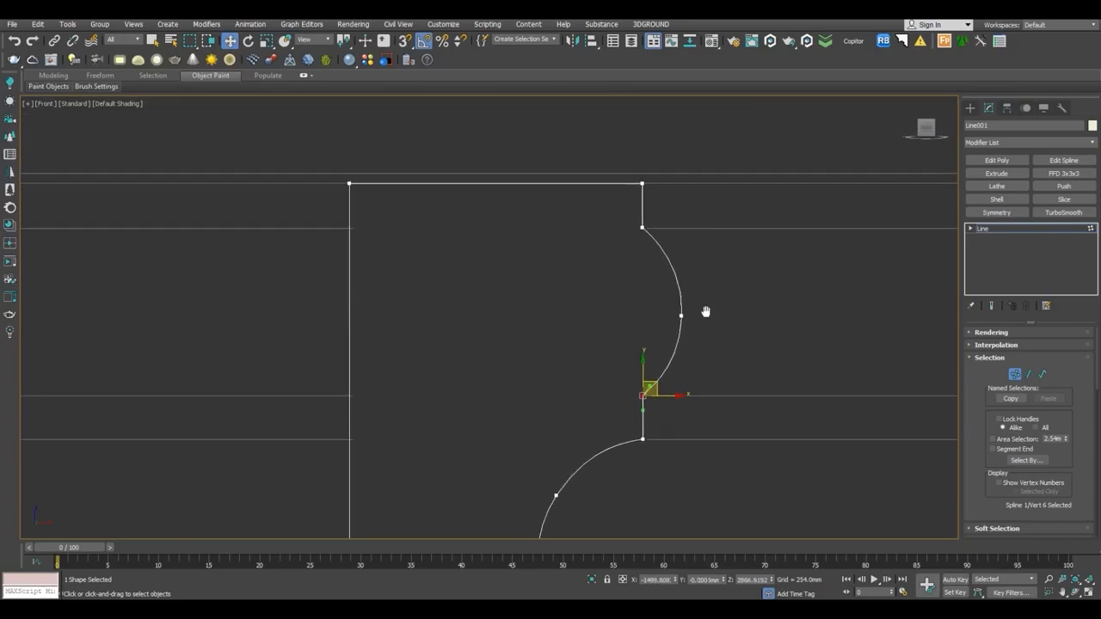
# Leave vertex editing and select the whole moulding profile line.
pyautogui.click(1012, 376)
pyautogui.click(735, 268)
pyautogui.scroll(-2, 735, 268)
pyautogui.moveTo(715, 302); pyautogui.dragTo(676, 224, button='middle')
pyautogui.moveTo(683, 305); pyautogui.dragTo(676, 410, button='middle')
pyautogui.scroll(-3, 676, 410)
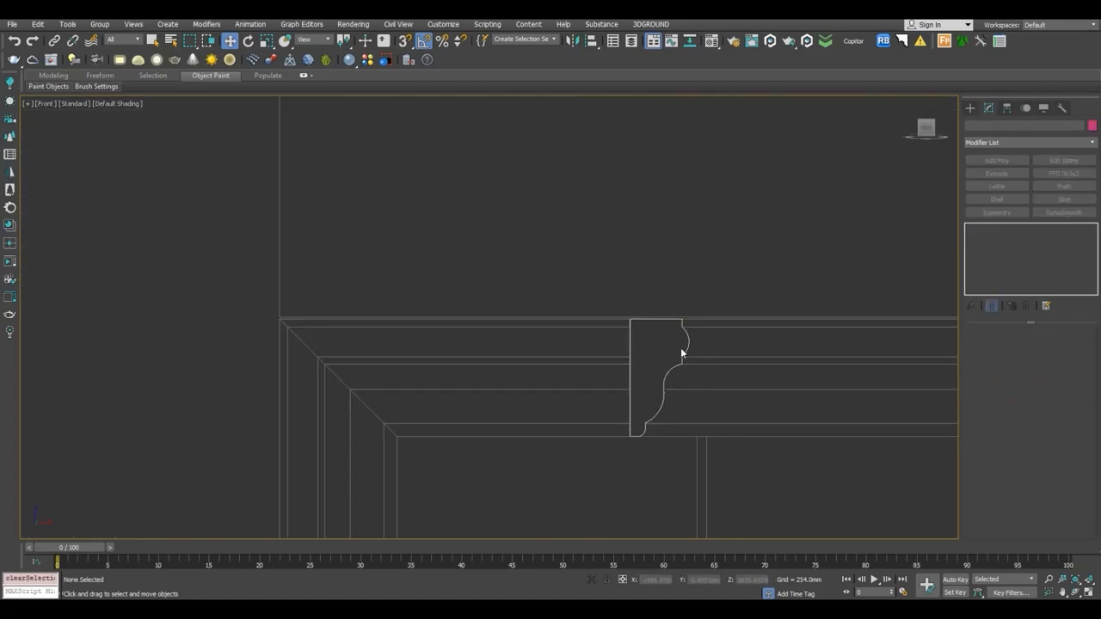
pyautogui.click(690, 355)
pyautogui.scroll(-4, 686, 348)
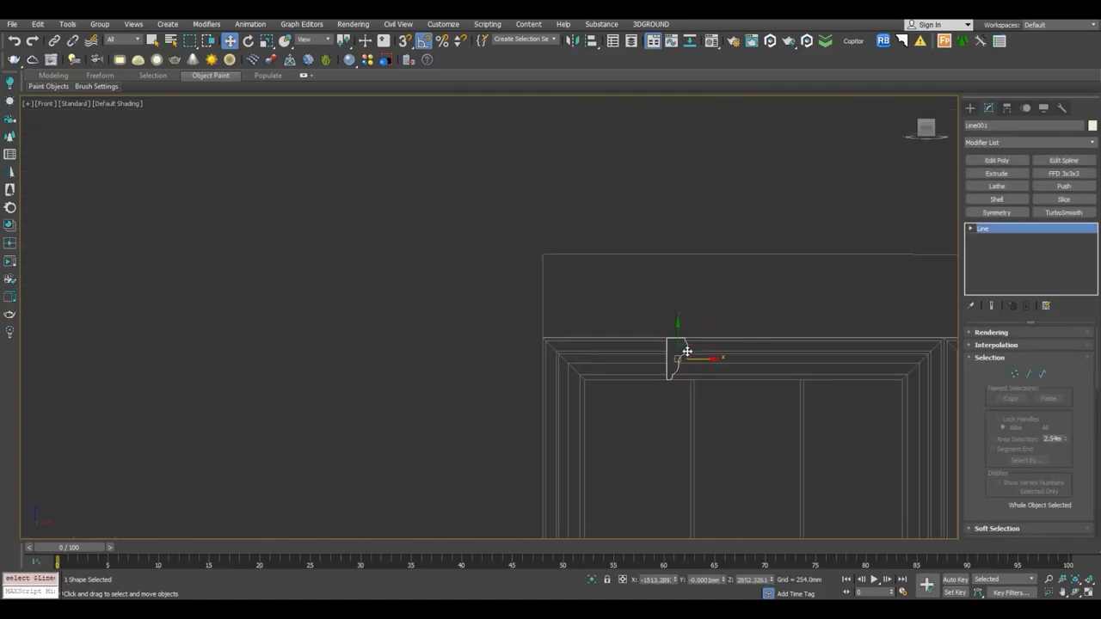
pyautogui.moveTo(680, 352); pyautogui.dragTo(585, 282, button='middle')
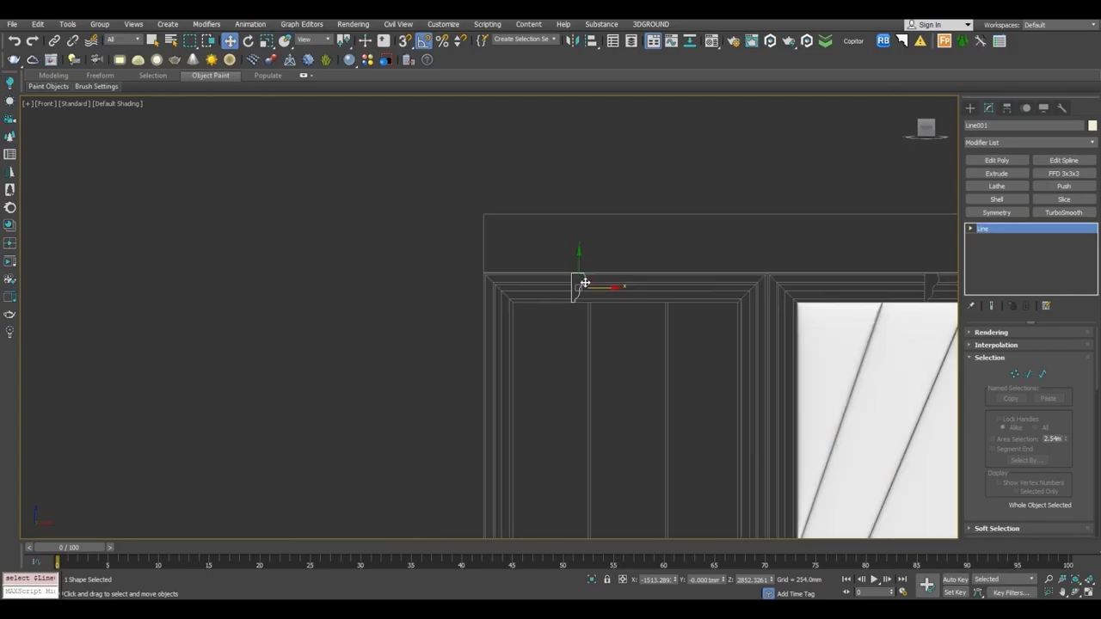
pyautogui.click(995, 142)
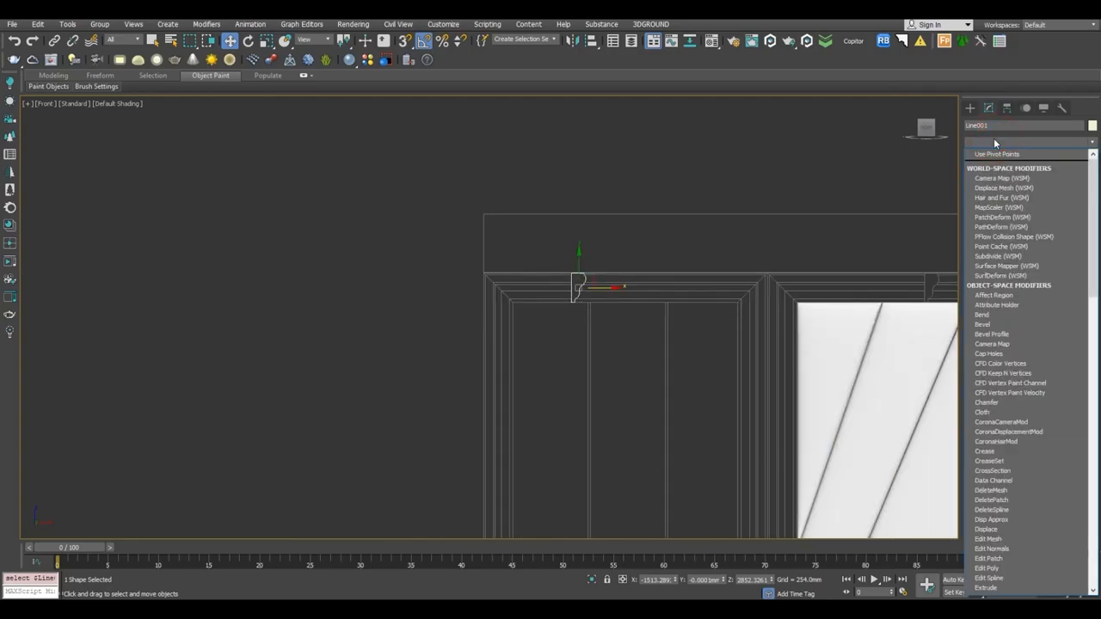
pyautogui.click(994, 141)
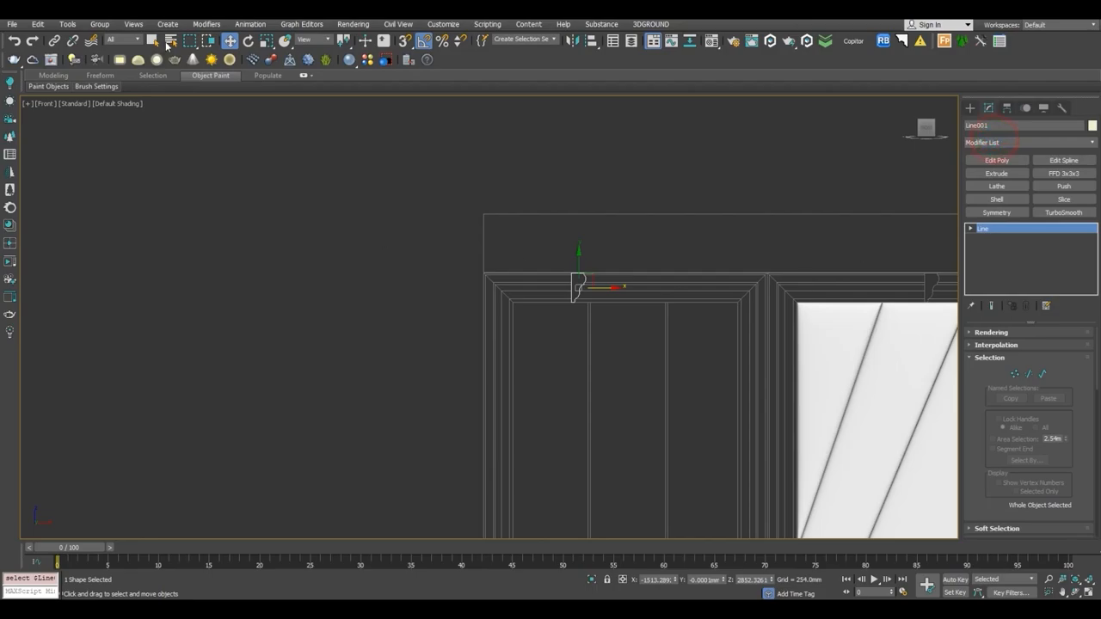
# Rotate the profile line 90 degrees about its vertical axis so it stands edge-on in the front view, and reselect it.
pyautogui.click(249, 41)
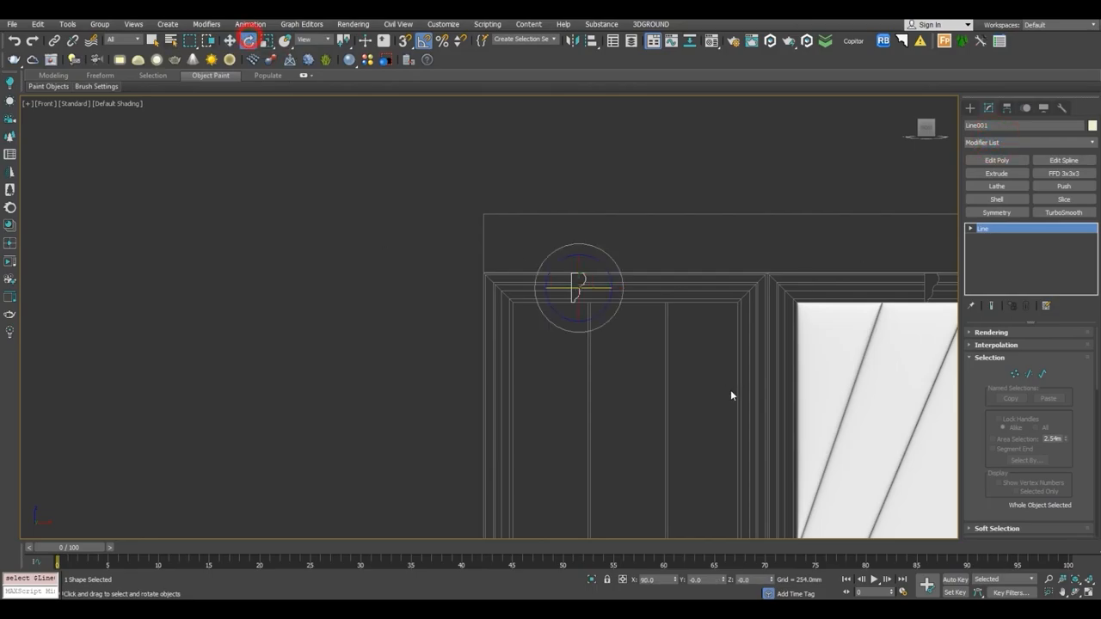
pyautogui.scroll(4, 658, 331)
pyautogui.moveTo(508, 243); pyautogui.dragTo(515, 208)
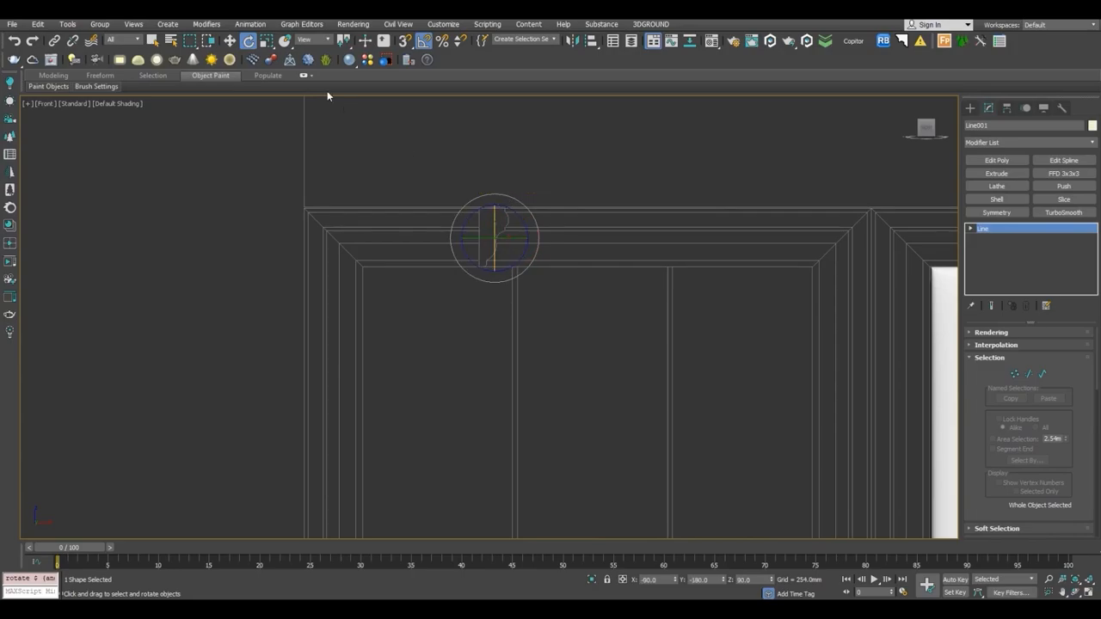
pyautogui.press('w')
pyautogui.click(524, 191)
pyautogui.scroll(5, 499, 231)
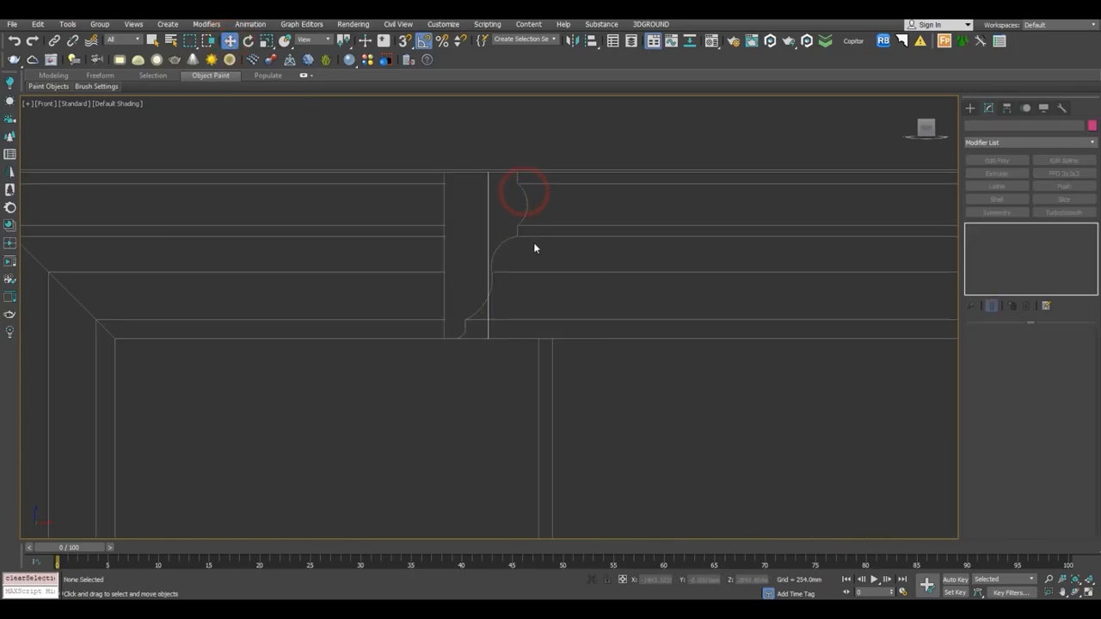
pyautogui.click(490, 240)
pyautogui.scroll(-5, 491, 241)
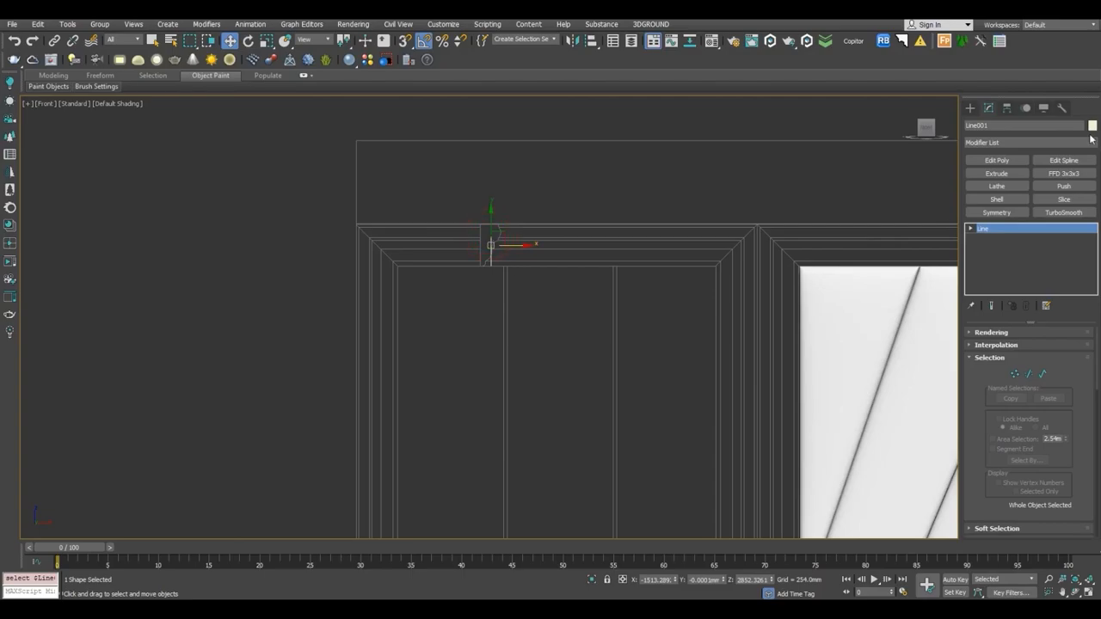
# Try a Sweep modifier on the profile line, inspect the resulting shape, and remove the modifier.
pyautogui.click(989, 143)
pyautogui.write('sw')
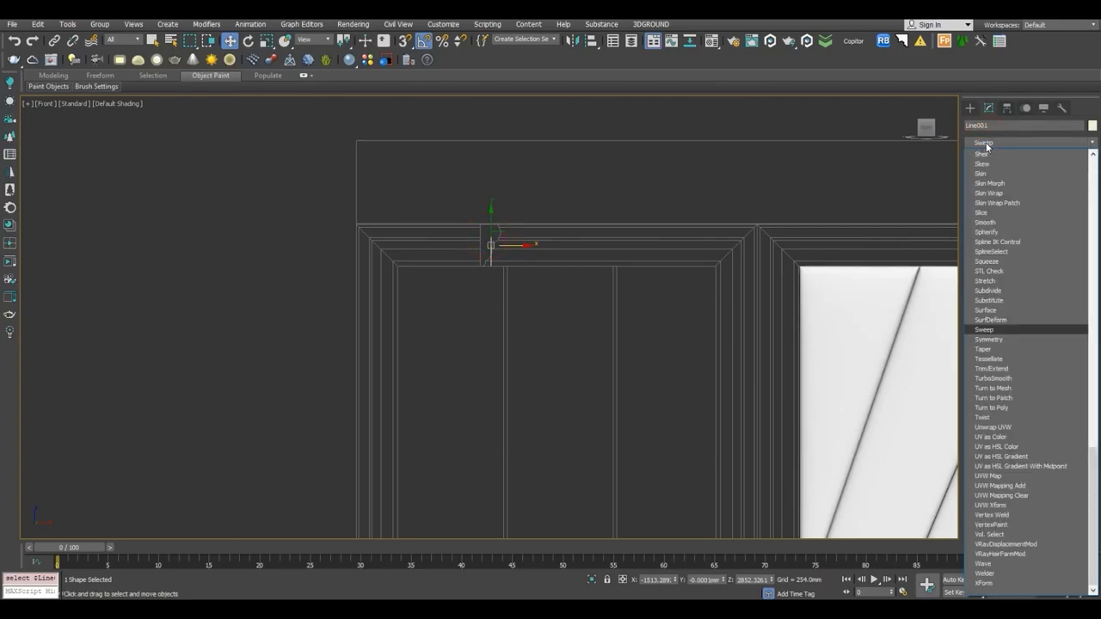
pyautogui.press('Return')
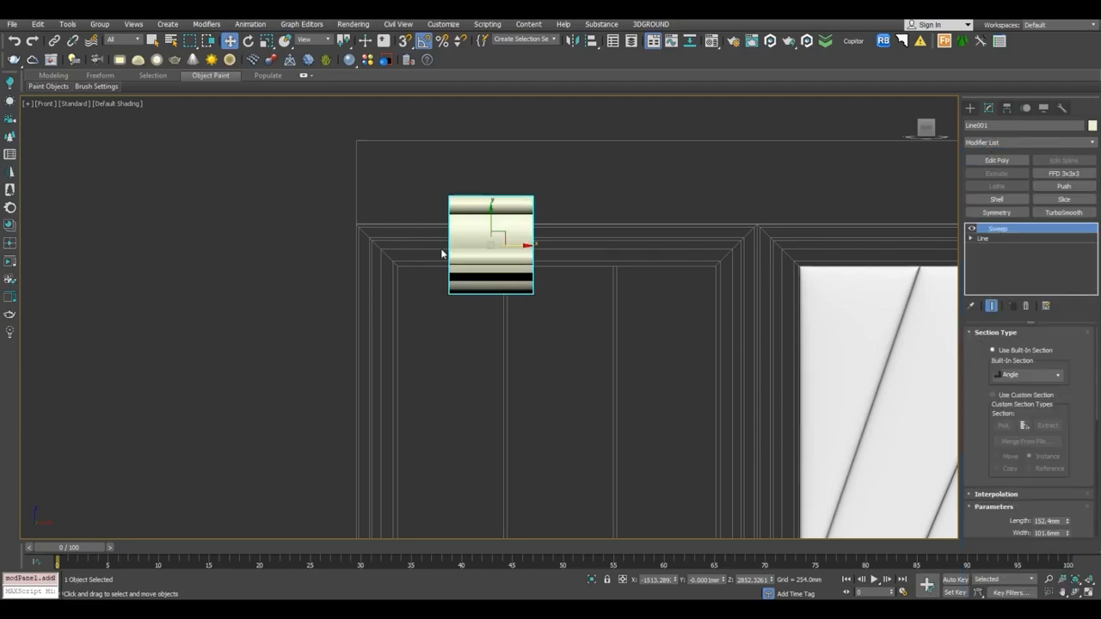
pyautogui.scroll(2, 468, 253)
pyautogui.keyDown('alt'); pyautogui.moveTo(469, 254); pyautogui.dragTo(497, 263, button='middle'); pyautogui.keyUp('alt')
pyautogui.press('f')
pyautogui.click(1026, 307)
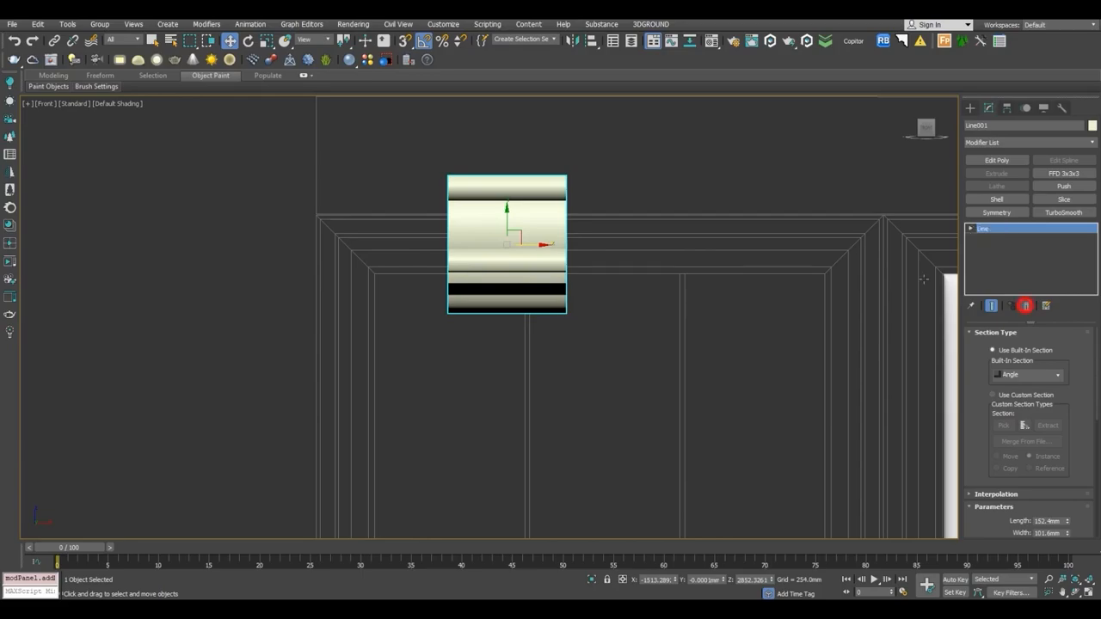
# Apply an Extrude modifier to the profile line with an amount of 50 mm.
pyautogui.click(1016, 142)
pyautogui.write('extrude')
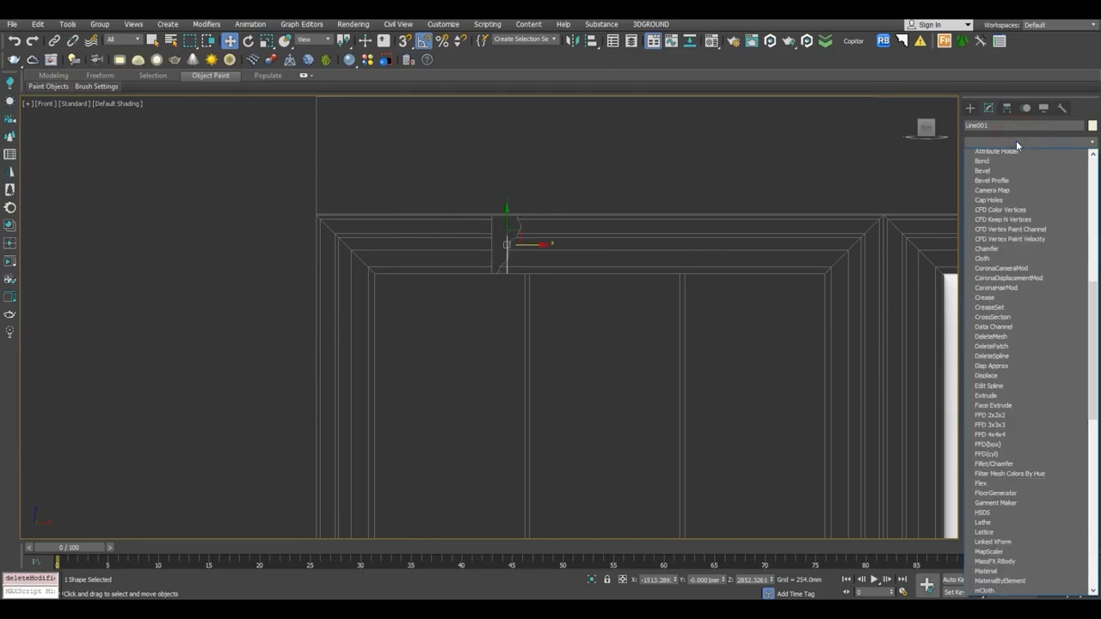
pyautogui.press('Return')
pyautogui.keyDown('alt'); pyautogui.moveTo(493, 277); pyautogui.dragTo(597, 280, button='middle'); pyautogui.keyUp('alt')
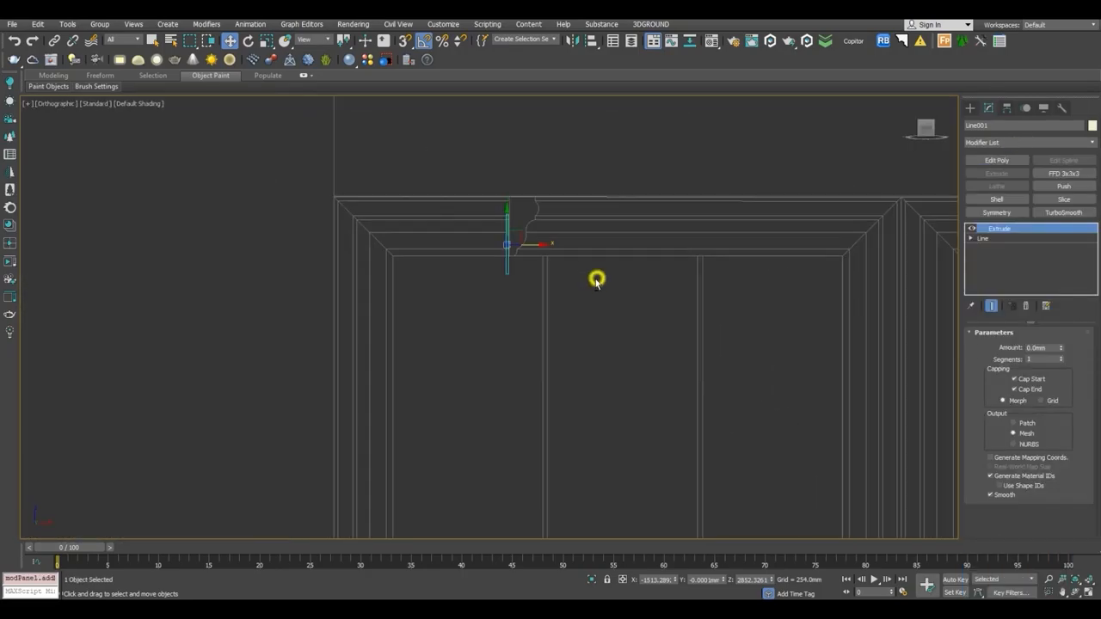
pyautogui.press('f')
pyautogui.scroll(5, 565, 281)
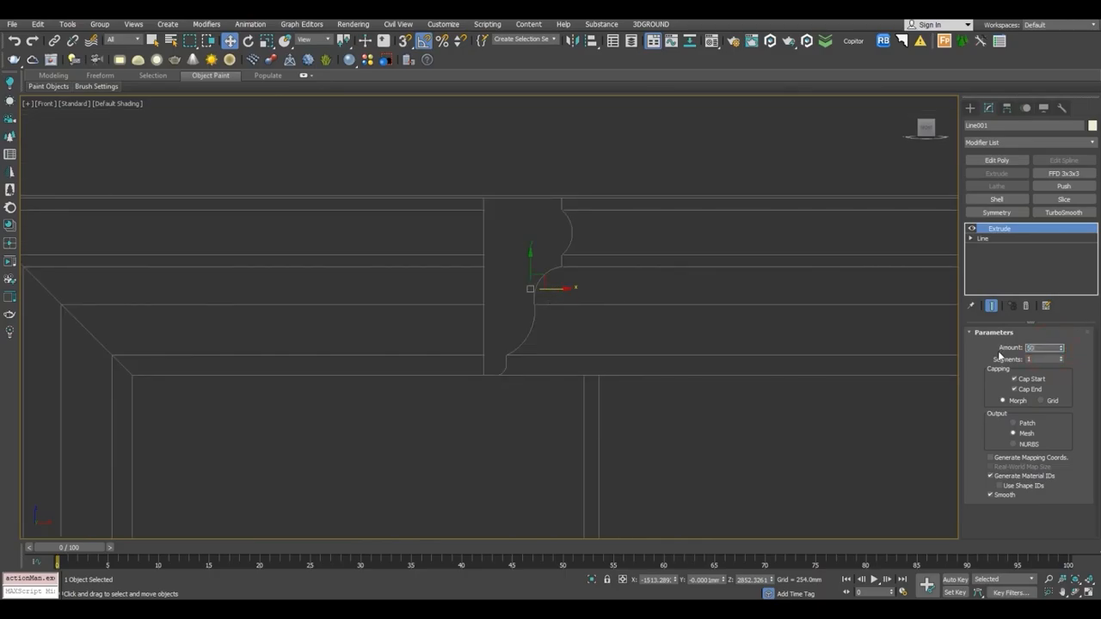
pyautogui.write('50')
pyautogui.press('Return')
# Add an Edit Poly modifier and lengthen the moulding by moving its left and right end vertices outward along the top frame.
pyautogui.click(1005, 160)
pyautogui.click(999, 423)
pyautogui.scroll(-3, 760, 340)
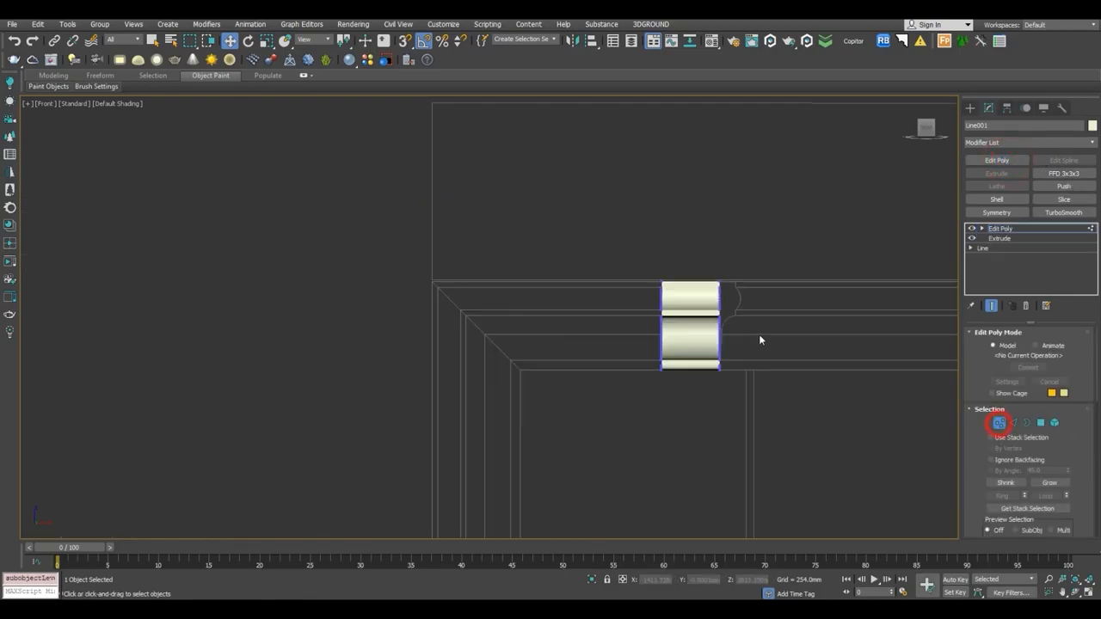
pyautogui.moveTo(612, 253); pyautogui.dragTo(553, 338)
pyautogui.moveTo(663, 233); pyautogui.dragTo(778, 388)
pyautogui.moveTo(777, 388); pyautogui.dragTo(501, 310, button='middle')
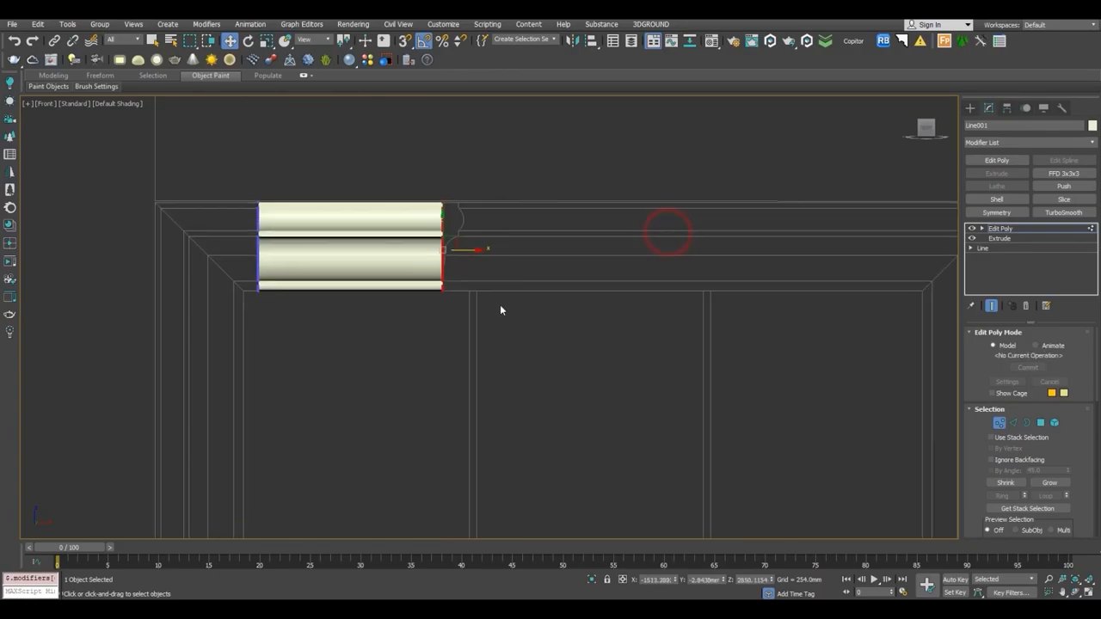
pyautogui.scroll(-4, 497, 283)
pyautogui.moveTo(494, 262); pyautogui.dragTo(615, 274)
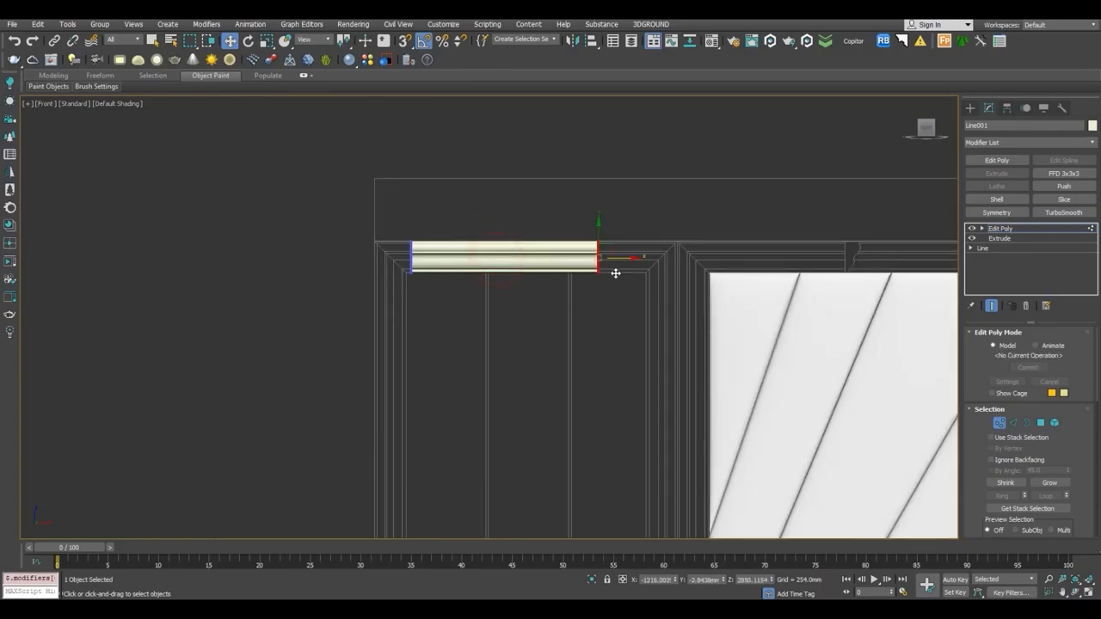
# Add a Symmetry modifier to the moulding with Z as the mirror axis.
pyautogui.click(991, 212)
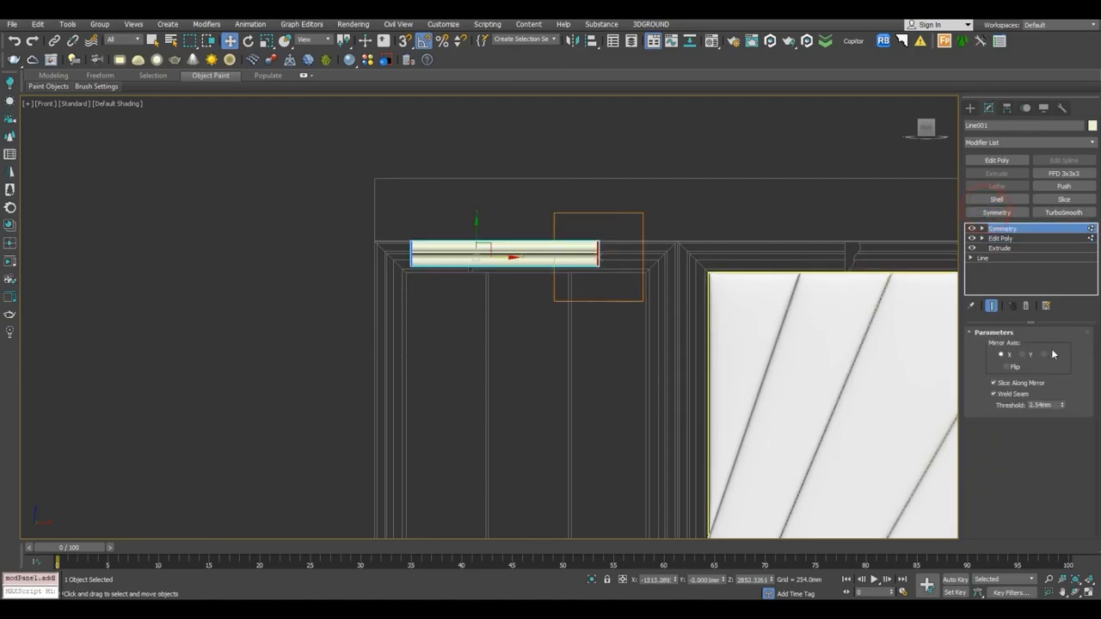
pyautogui.click(1024, 354)
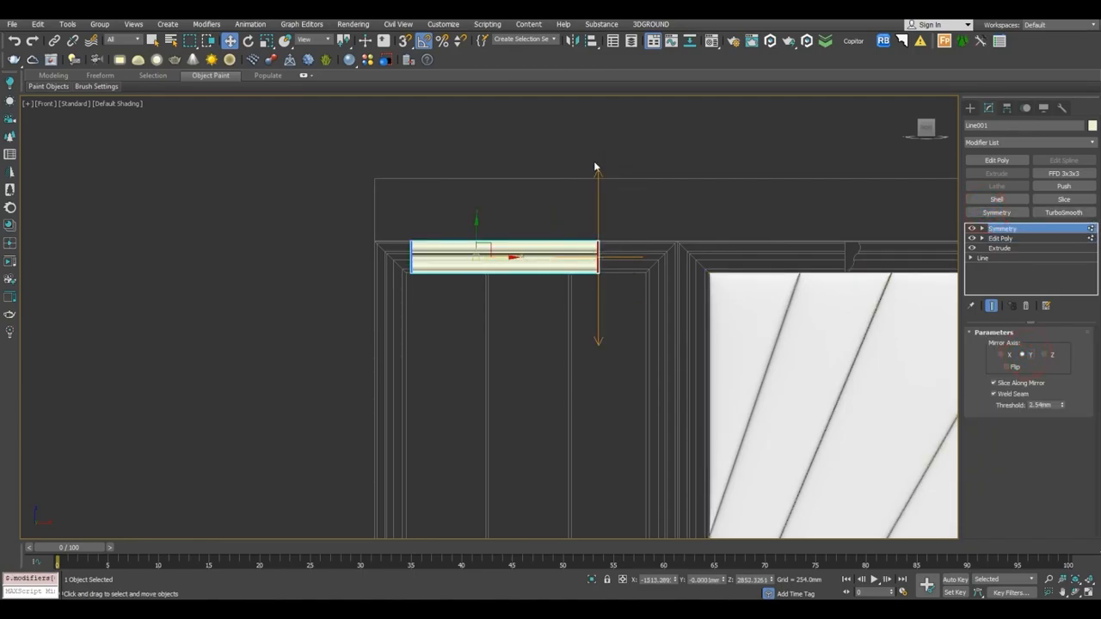
pyautogui.click(1044, 354)
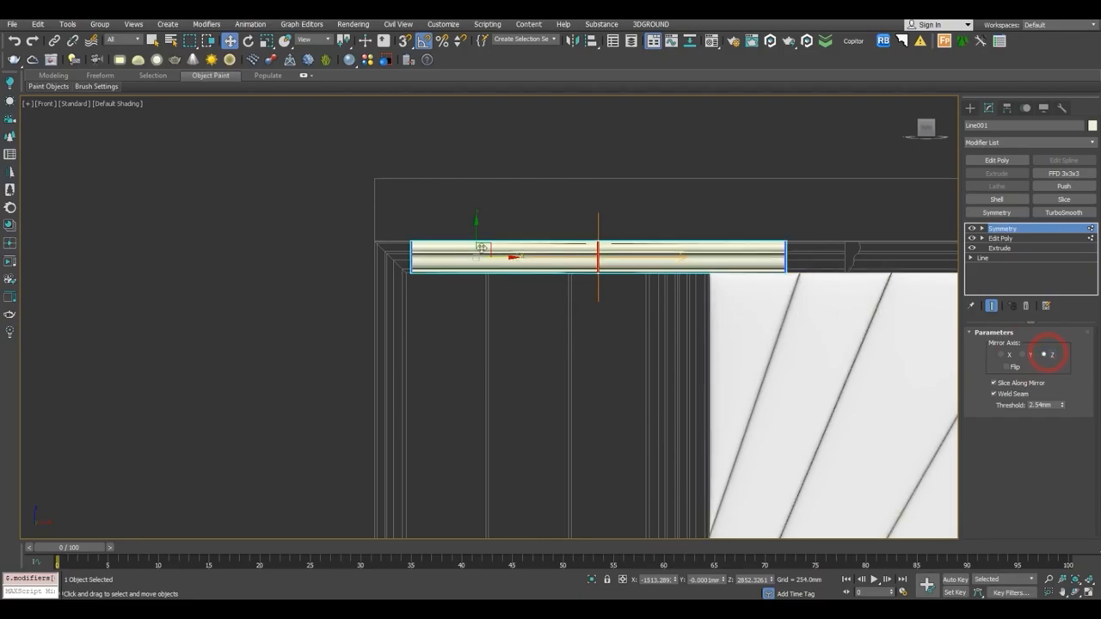
# Rotate the Symmetry mirror plane to a diagonal and move it left along the top strip to form a mitred right-angle corner.
pyautogui.click(981, 229)
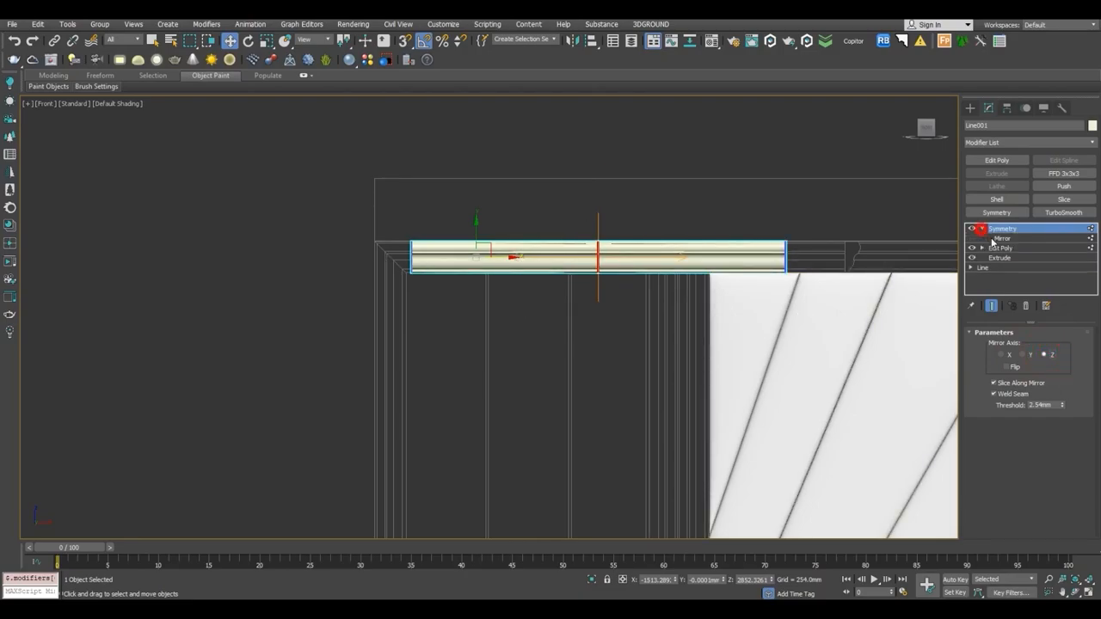
pyautogui.click(1003, 239)
pyautogui.moveTo(622, 260)
pyautogui.mouseDown()
pyautogui.moveTo(505, 260)
pyautogui.moveTo(909, 255)
pyautogui.moveTo(627, 267)
pyautogui.mouseUp()
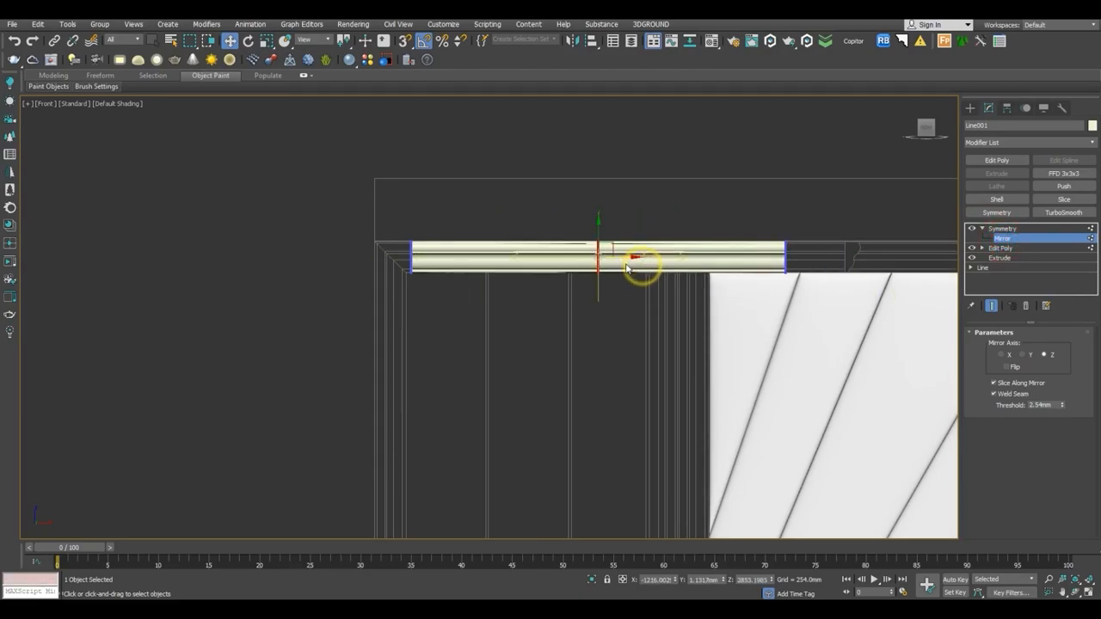
pyautogui.click(249, 41)
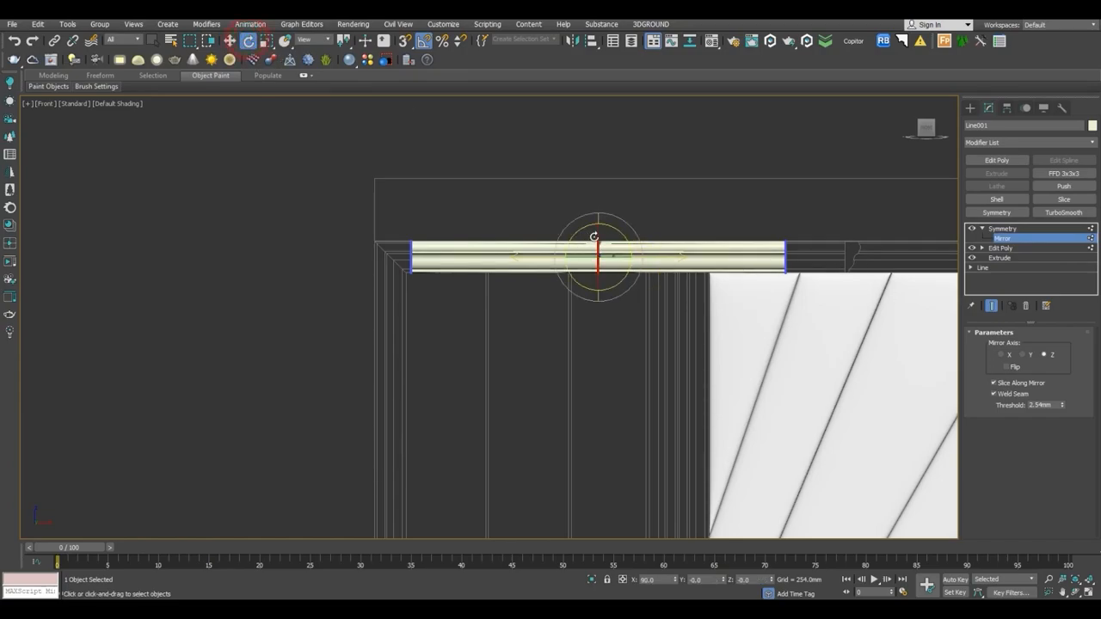
pyautogui.moveTo(620, 233); pyautogui.dragTo(645, 250)
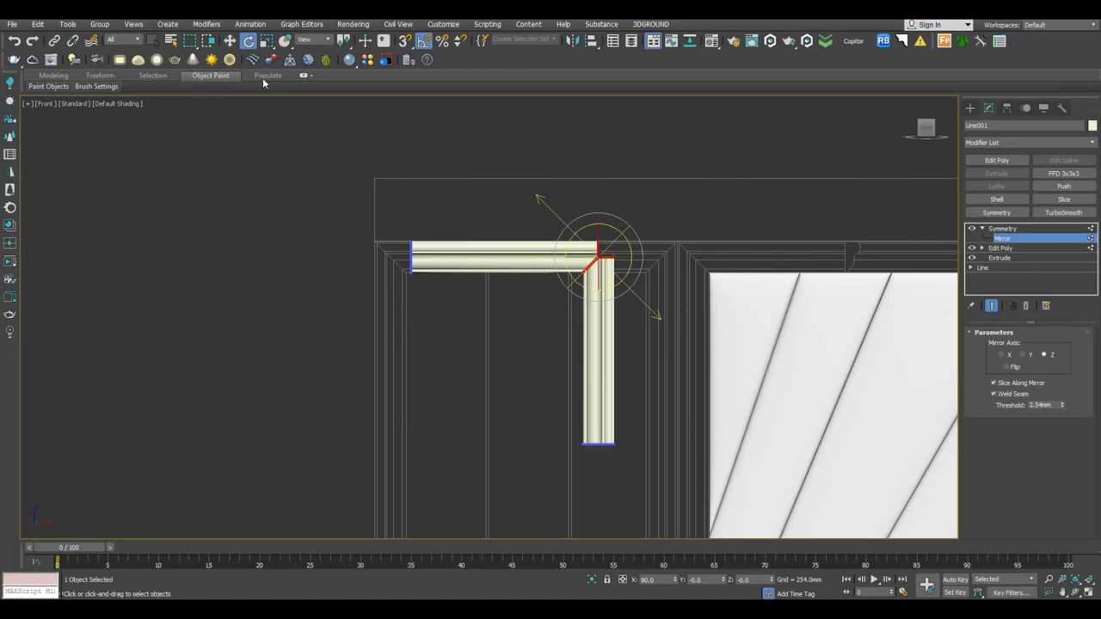
pyautogui.click(228, 40)
pyautogui.moveTo(619, 258); pyautogui.dragTo(573, 262)
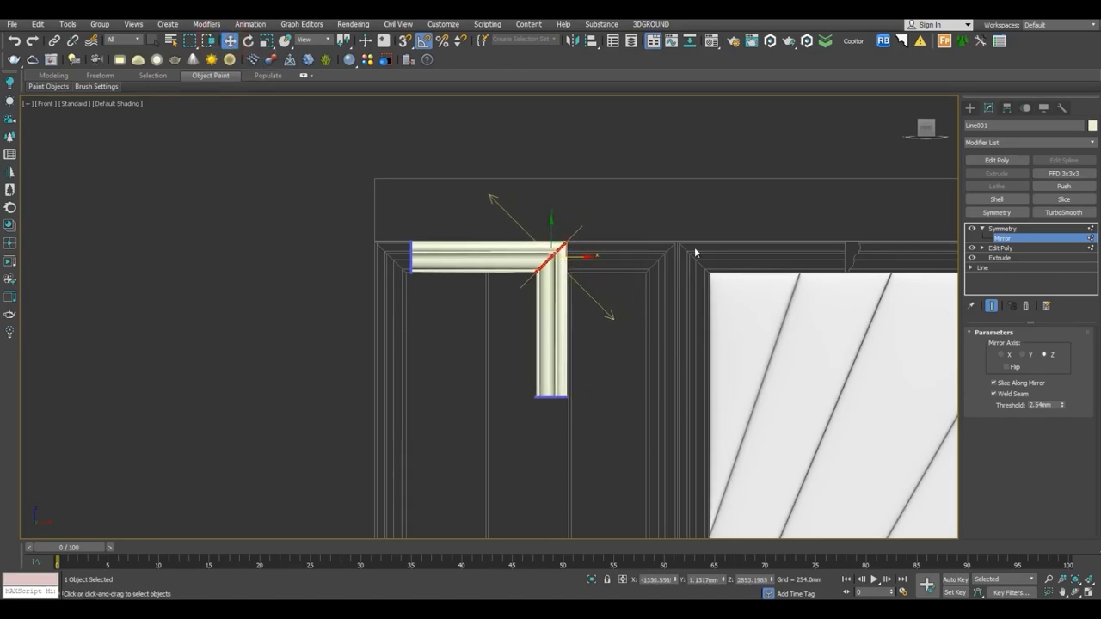
# Add an Edit Poly modifier and move the corner and vertical leg vertices right to the side panel's outer edge.
pyautogui.click(997, 160)
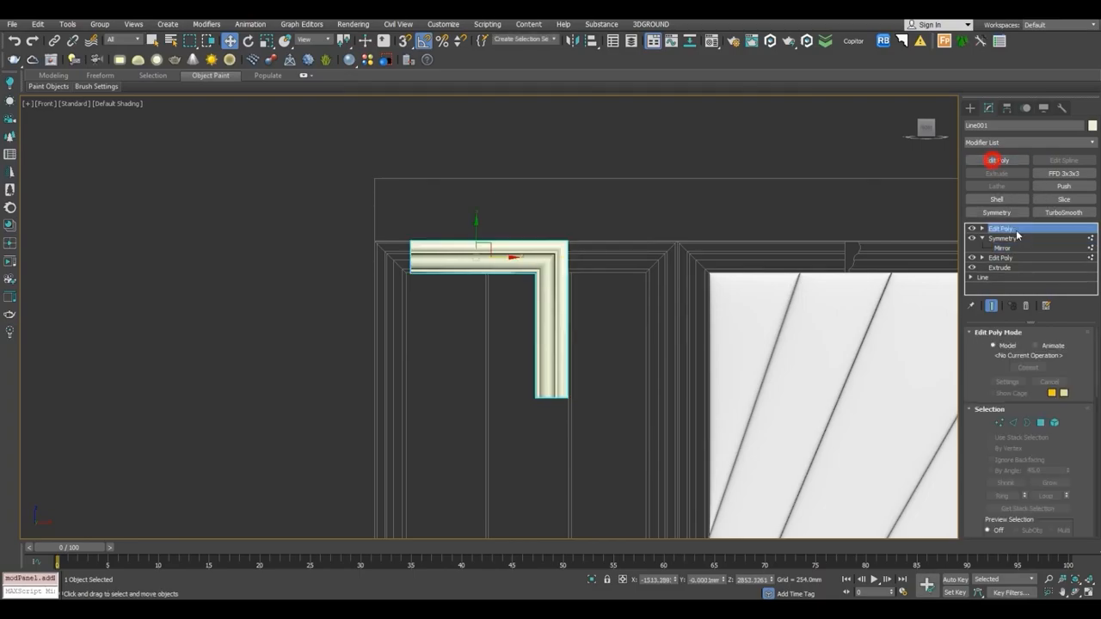
pyautogui.click(999, 423)
pyautogui.click(497, 211)
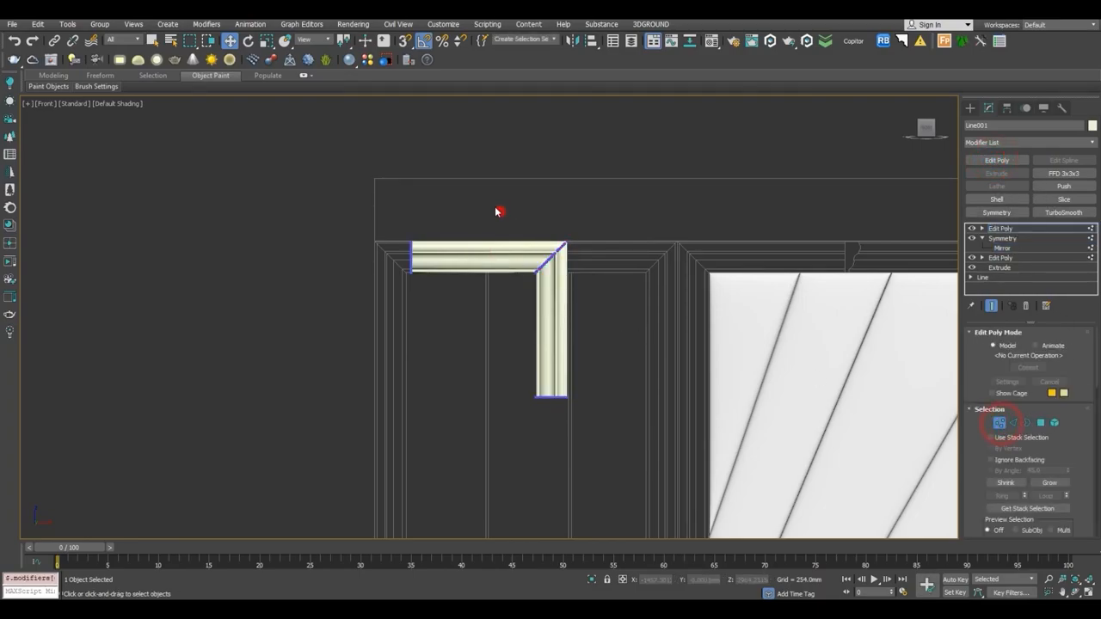
pyautogui.moveTo(474, 182); pyautogui.dragTo(644, 479)
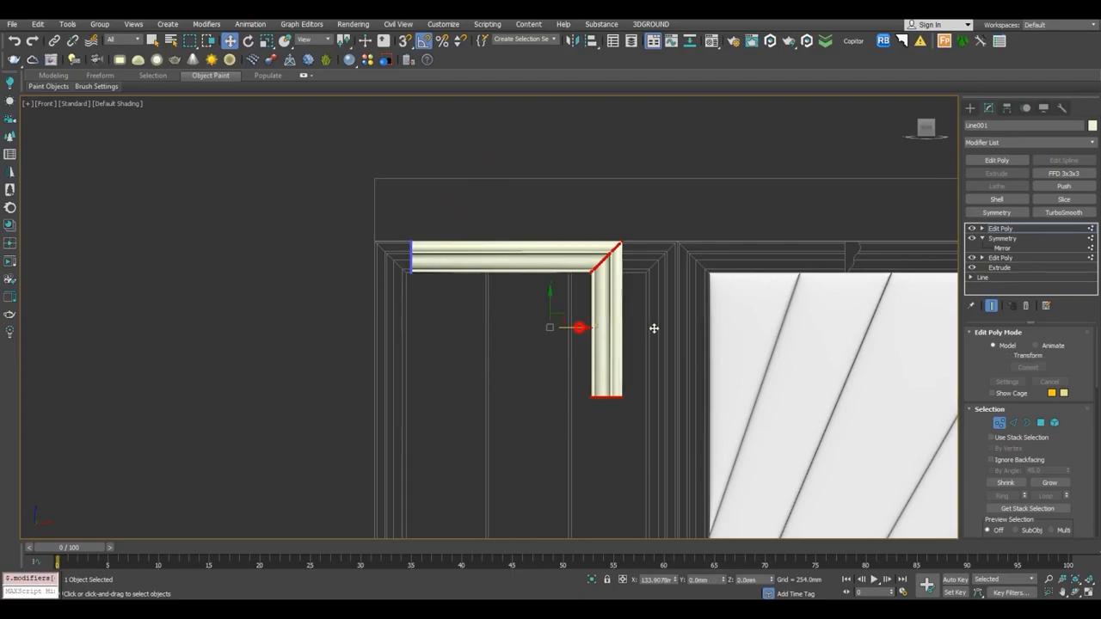
pyautogui.press('z')
pyautogui.moveTo(583, 334); pyautogui.dragTo(561, 323)
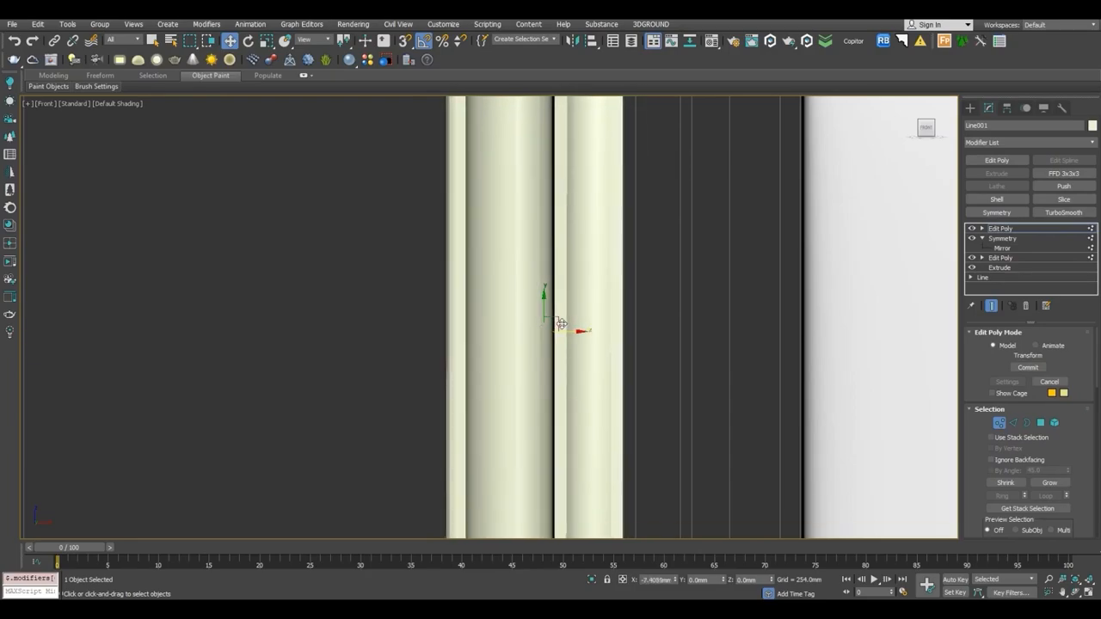
# Lengthen the vertical moulding leg by moving its bottom end vertices down along the side panel.
pyautogui.scroll(-5, 561, 324)
pyautogui.moveTo(408, 306); pyautogui.dragTo(501, 268)
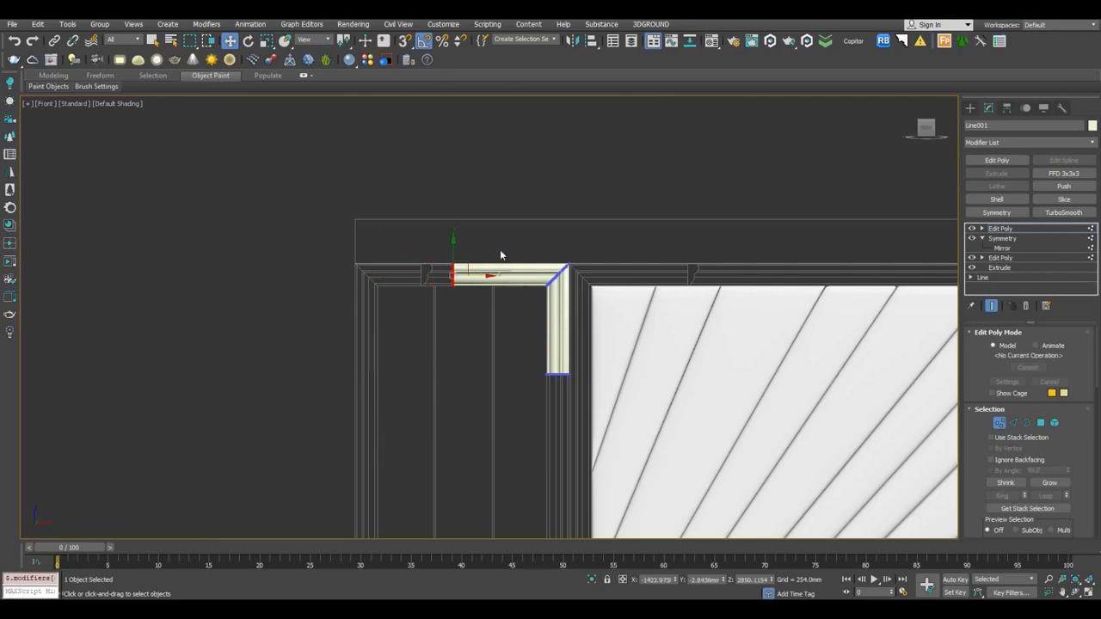
pyautogui.press('1')
pyautogui.press('1')
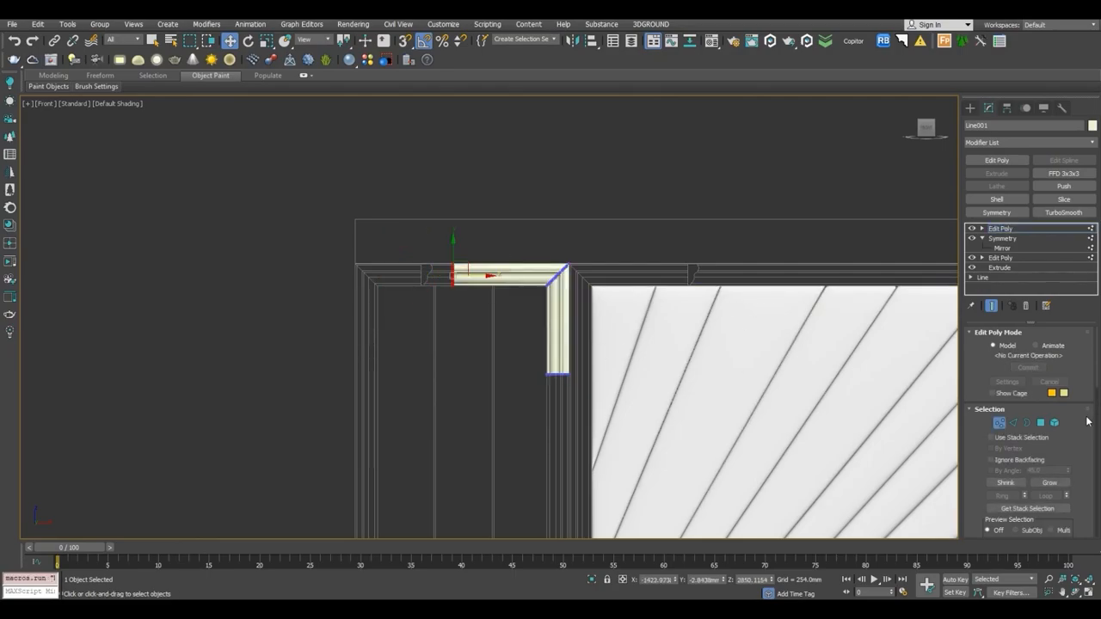
pyautogui.moveTo(461, 337); pyautogui.dragTo(639, 401)
pyautogui.moveTo(638, 401); pyautogui.dragTo(679, 250, button='middle')
pyautogui.scroll(-2, 680, 250)
pyautogui.moveTo(625, 208); pyautogui.dragTo(640, 391)
pyautogui.moveTo(631, 260); pyautogui.dragTo(673, 361, button='middle')
# Select the top strip's left end vertices and add a Symmetry modifier with Z as the mirror axis and Flip enabled.
pyautogui.moveTo(574, 241); pyautogui.dragTo(619, 284)
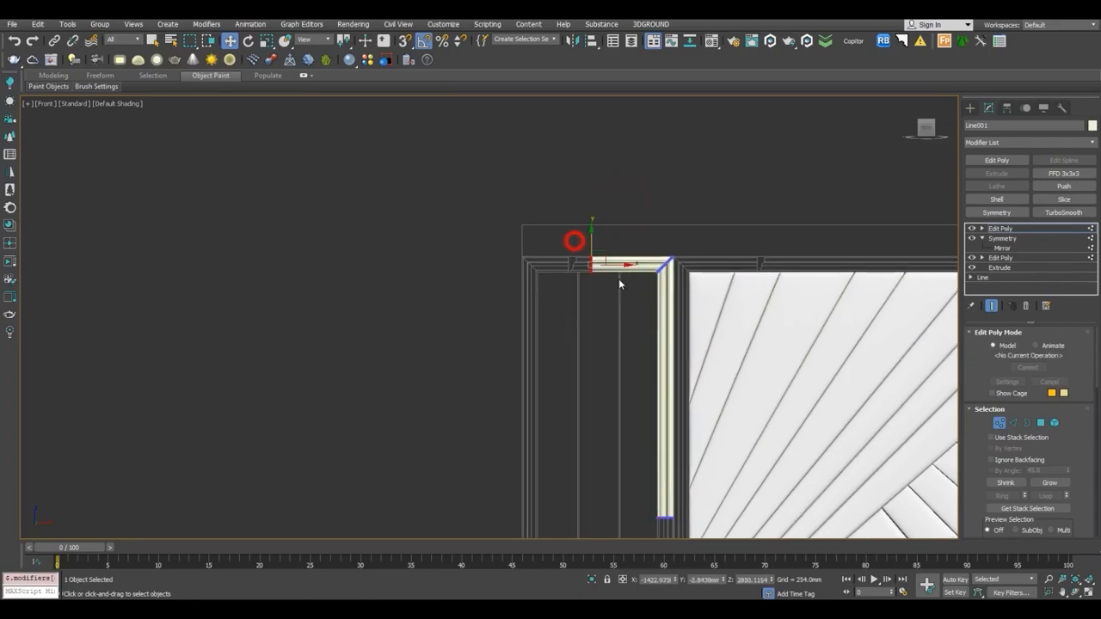
pyautogui.click(997, 213)
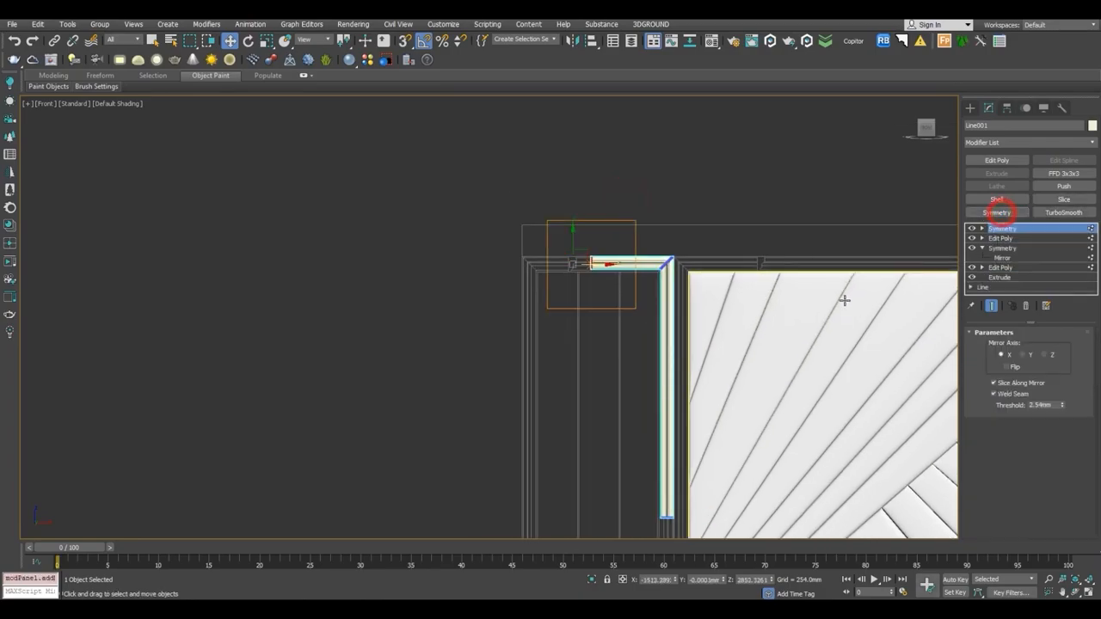
pyautogui.click(1045, 354)
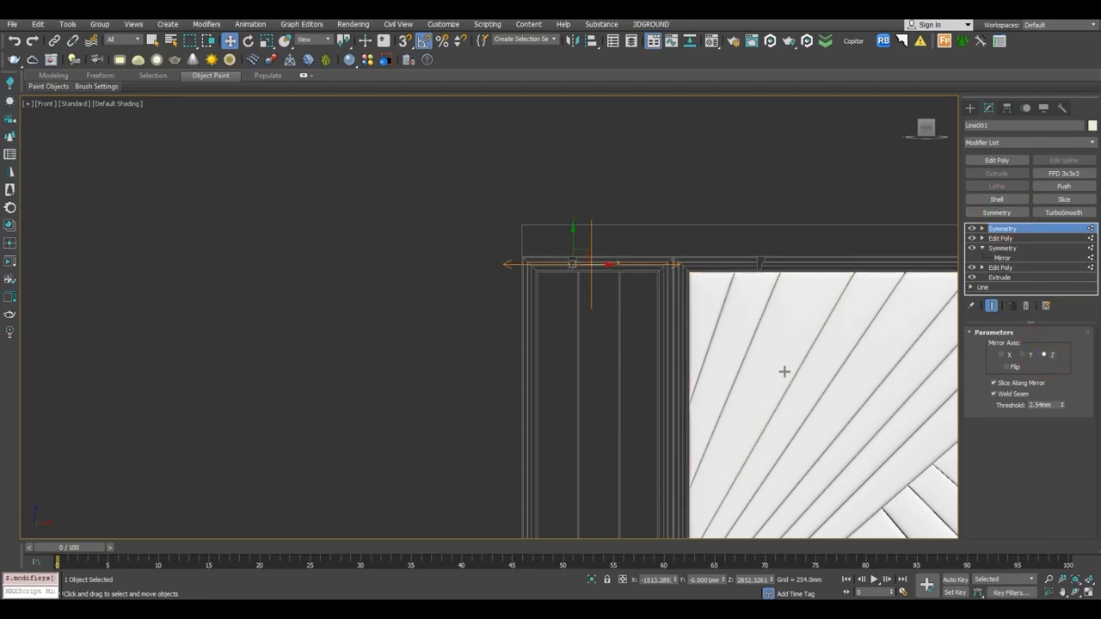
pyautogui.click(1008, 366)
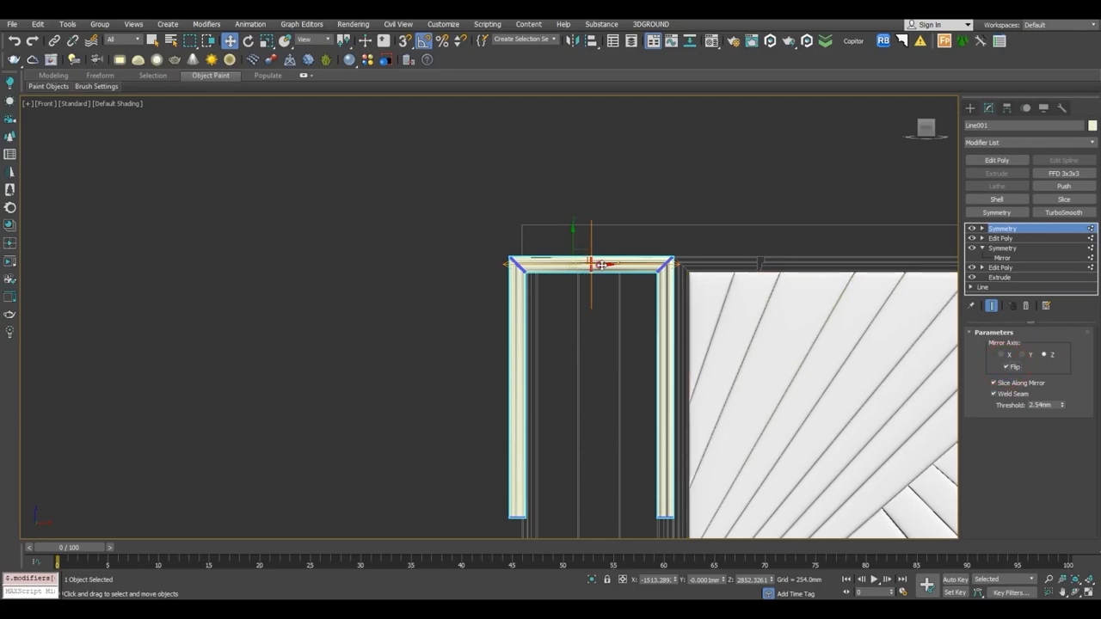
# Shift the Symmetry mirror plane horizontally so the mirrored left leg lines up with the side panel's left edge.
pyautogui.click(982, 228)
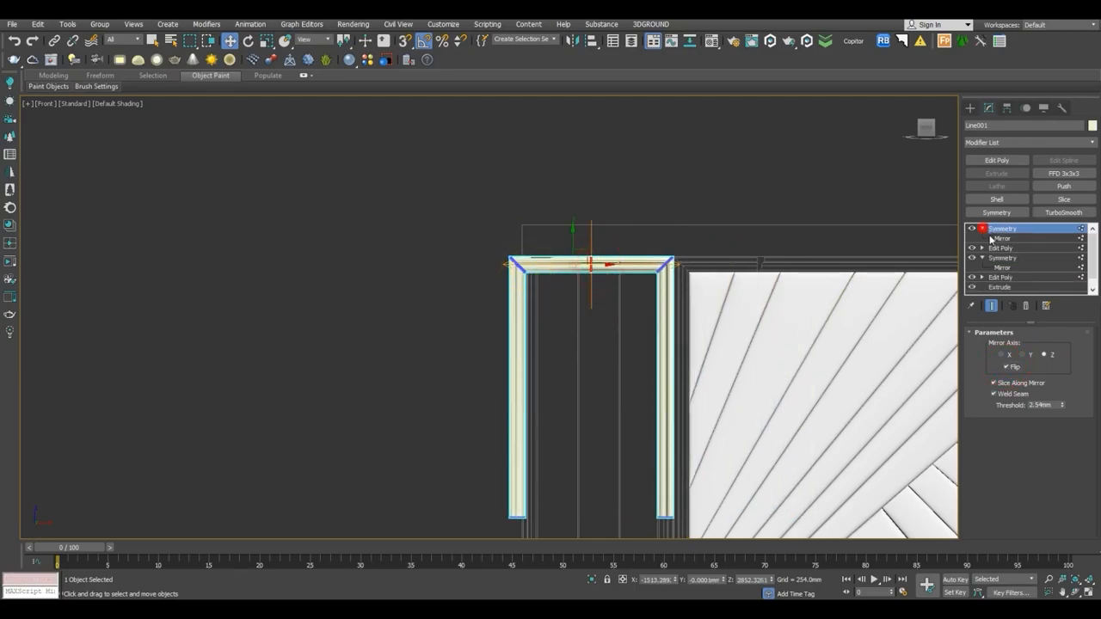
pyautogui.click(1000, 239)
pyautogui.moveTo(613, 263); pyautogui.dragTo(618, 264)
pyautogui.scroll(6, 540, 263)
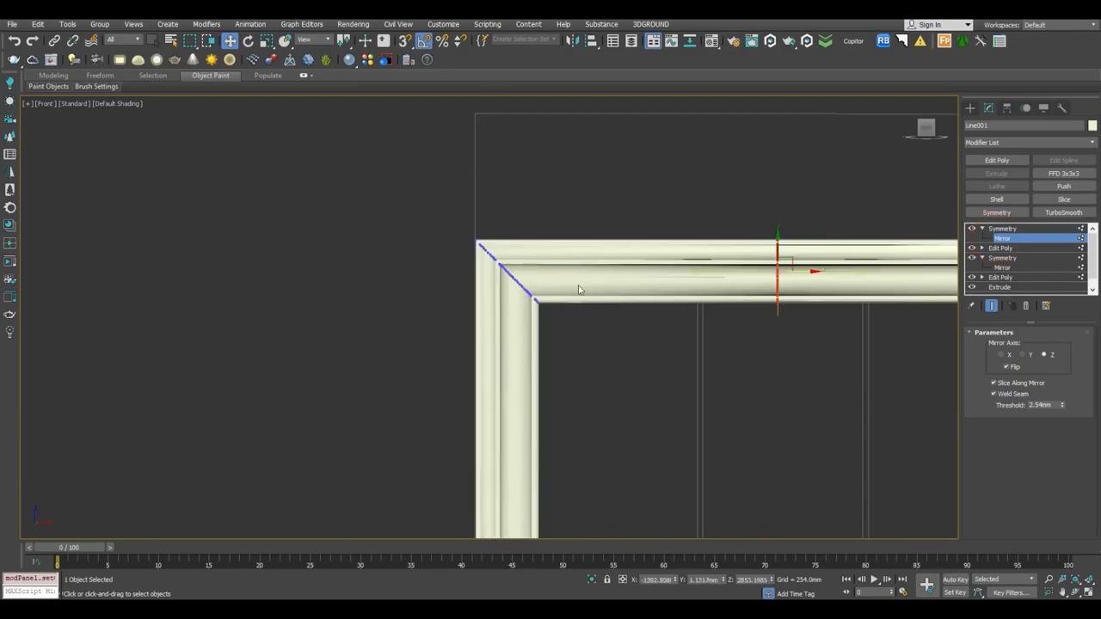
pyautogui.scroll(3, 615, 290)
pyautogui.moveTo(863, 263); pyautogui.dragTo(864, 266)
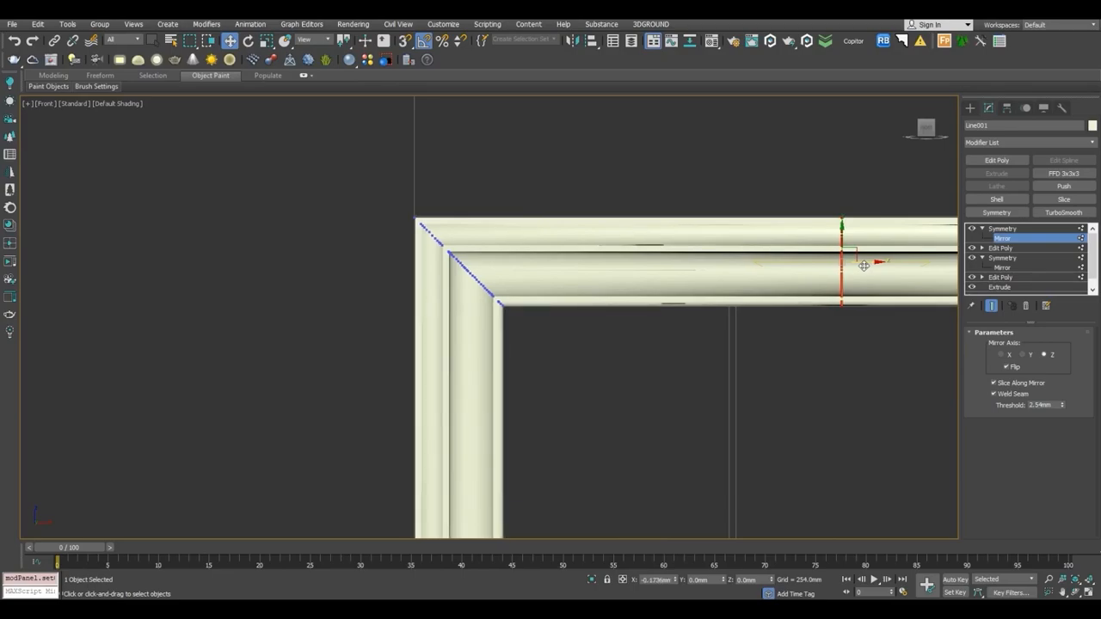
pyautogui.scroll(-5, 863, 265)
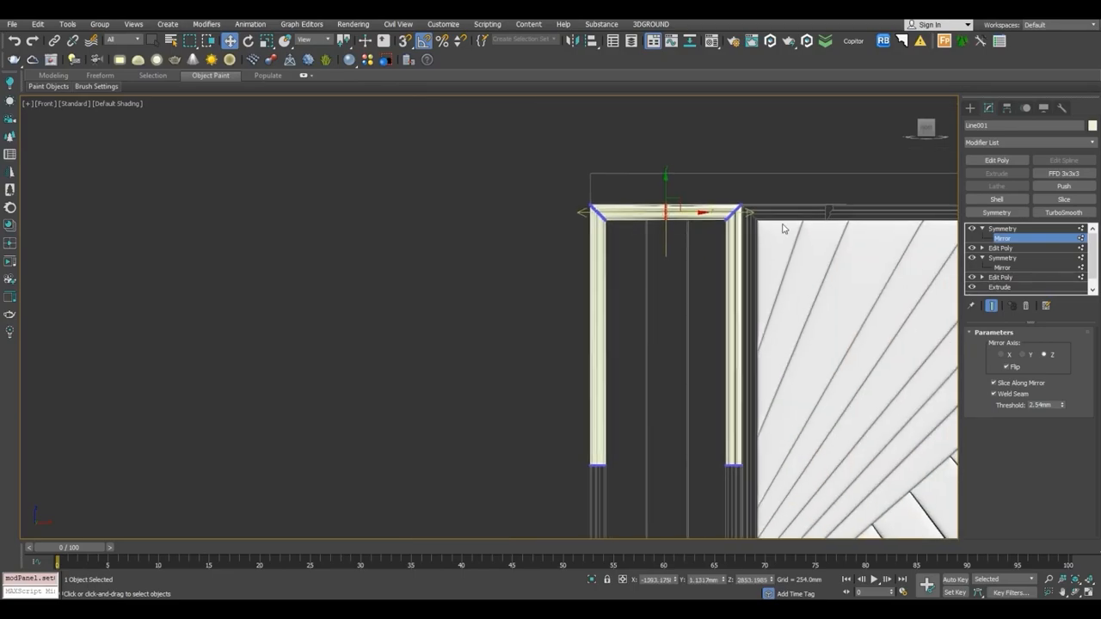
# Add an Edit Poly modifier and extend both vertical legs downward by moving their bottom end vertices towards the panel's base.
pyautogui.click(1004, 239)
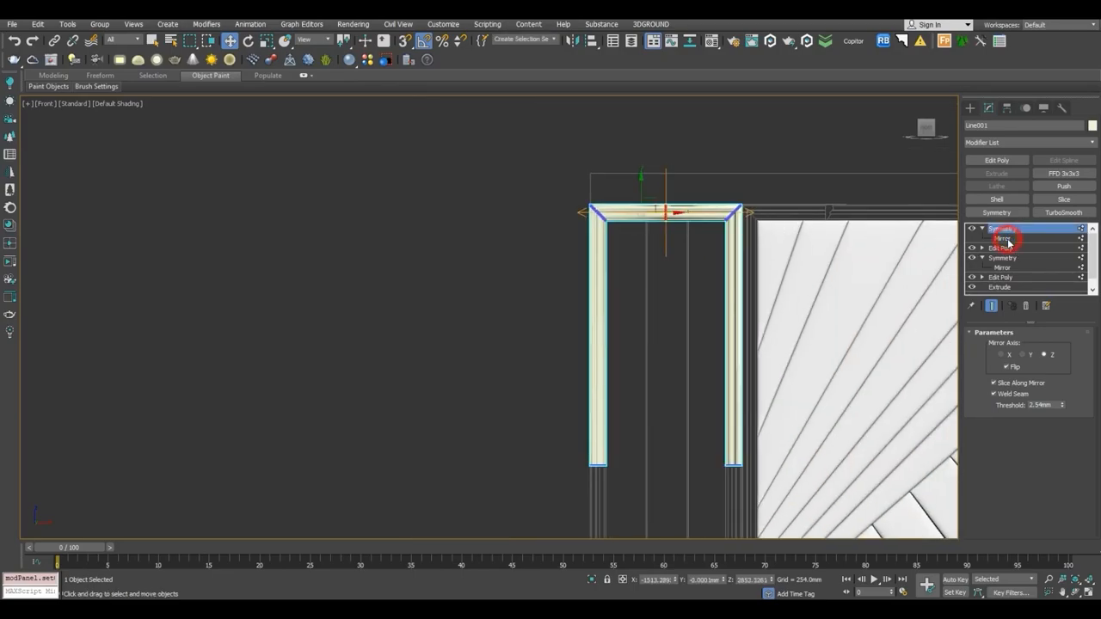
pyautogui.click(997, 160)
pyautogui.scroll(-2, 759, 278)
pyautogui.scroll(-2, 758, 278)
pyautogui.click(1000, 422)
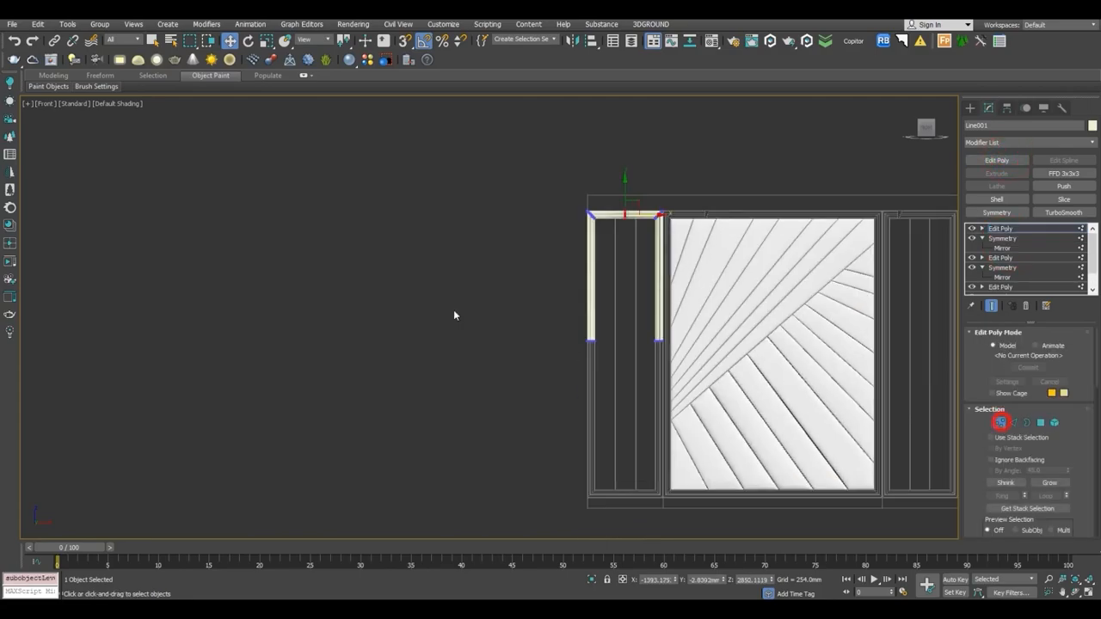
pyautogui.moveTo(474, 295); pyautogui.dragTo(779, 397)
pyautogui.moveTo(626, 308); pyautogui.dragTo(699, 406)
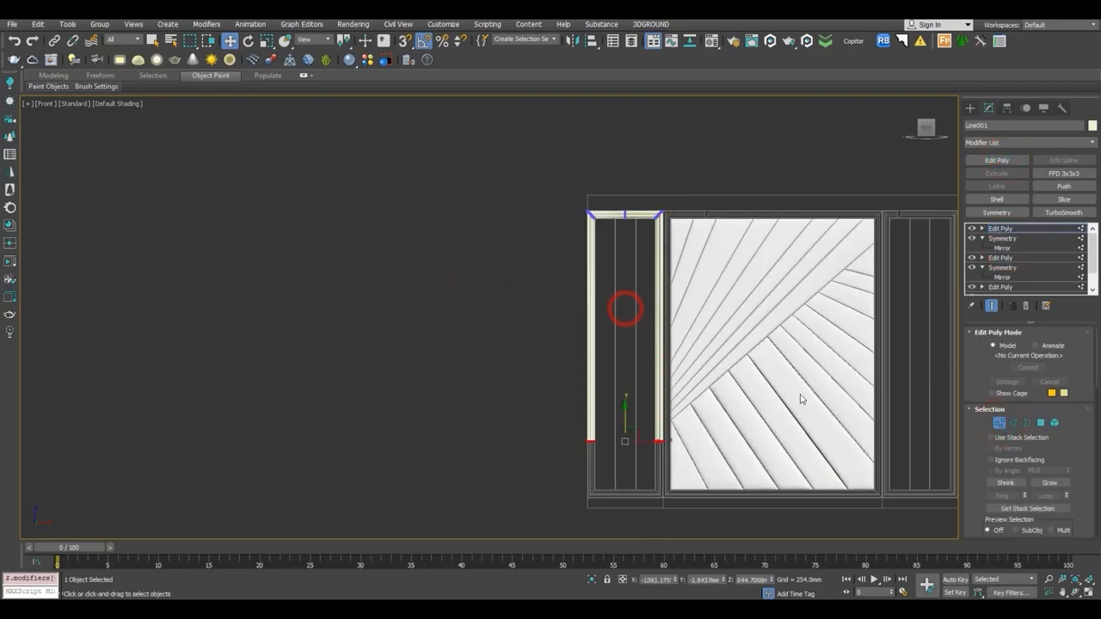
# Add a Symmetry modifier with Y as the mirror axis and raise its mirror plane to close the frame near the panel's bottom.
pyautogui.click(996, 212)
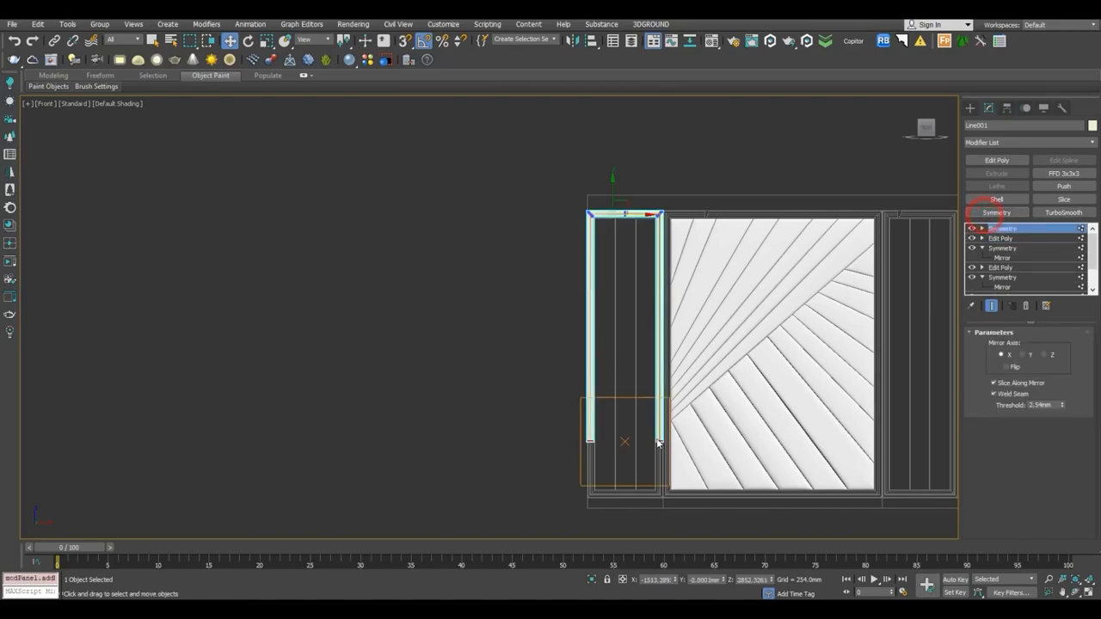
pyautogui.click(1024, 355)
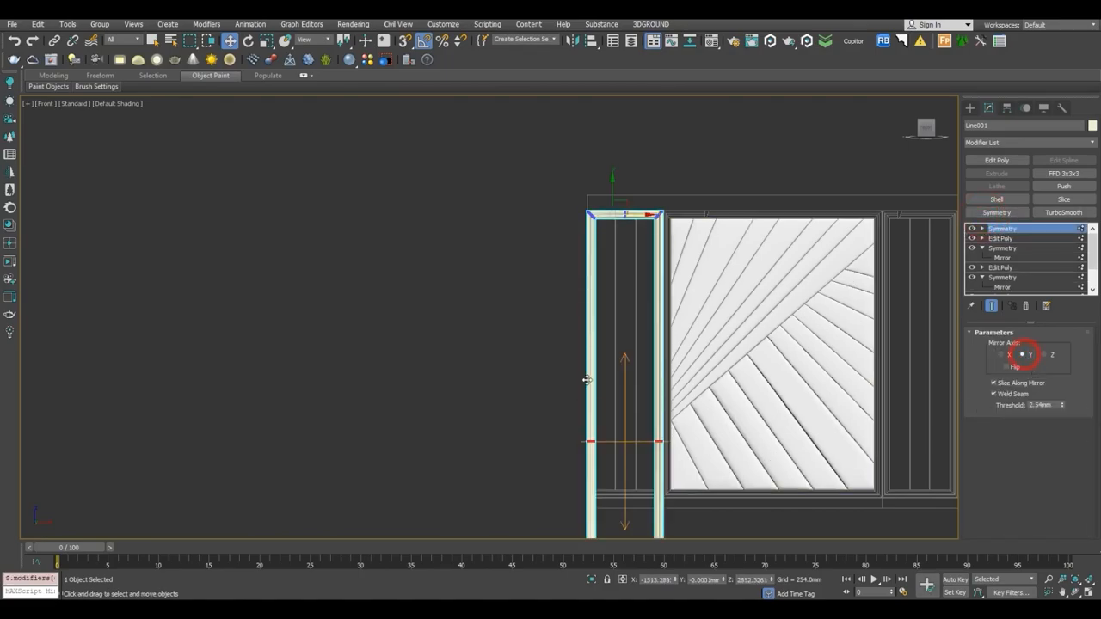
pyautogui.moveTo(623, 353); pyautogui.dragTo(654, 165, button='middle')
pyautogui.click(982, 229)
pyautogui.click(1003, 238)
pyautogui.moveTo(536, 300); pyautogui.dragTo(541, 379, button='middle')
pyautogui.scroll(-2, 541, 378)
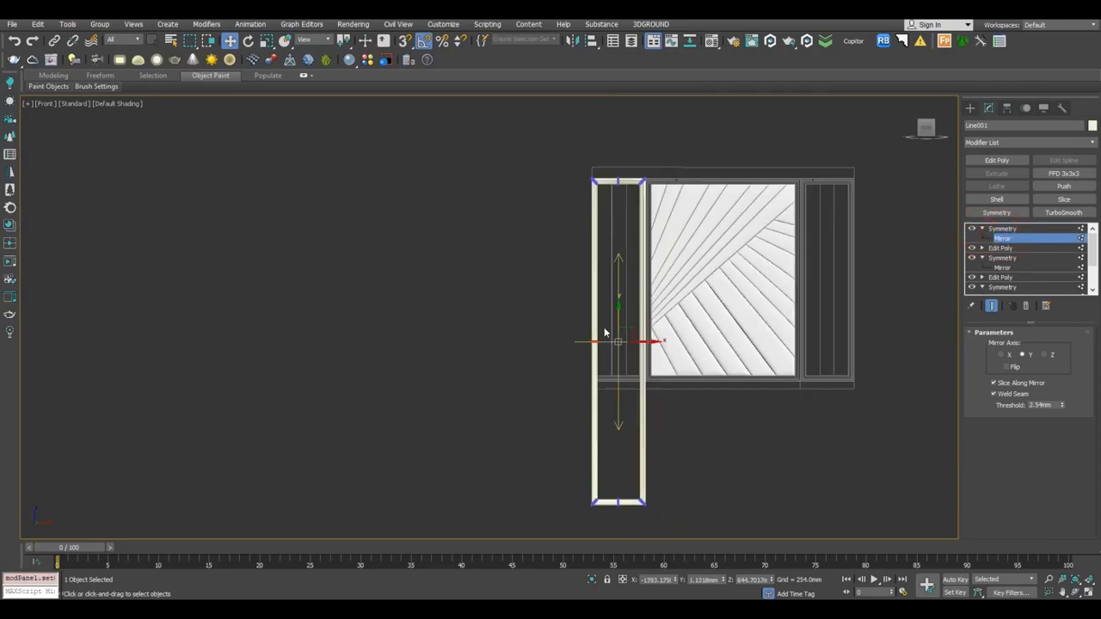
pyautogui.moveTo(617, 322); pyautogui.dragTo(618, 258)
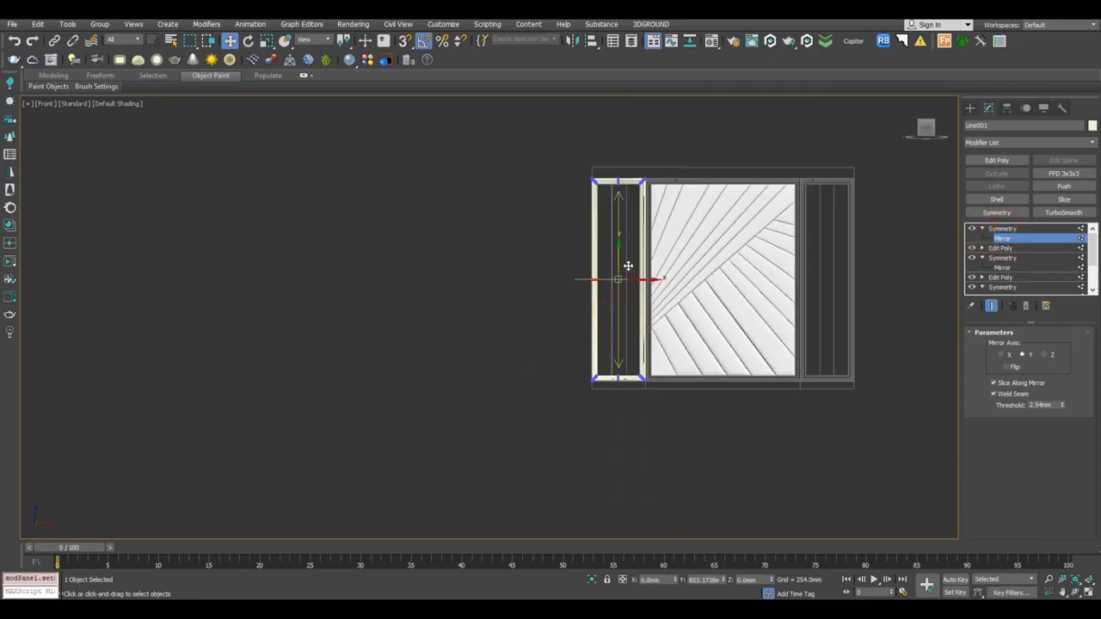
# Fine-tune the mirror plane's Z position to about 1494.3 mm so the frame's bottom corner meets the reference corner.
pyautogui.scroll(5, 621, 396)
pyautogui.scroll(4, 622, 396)
pyautogui.scroll(3, 511, 388)
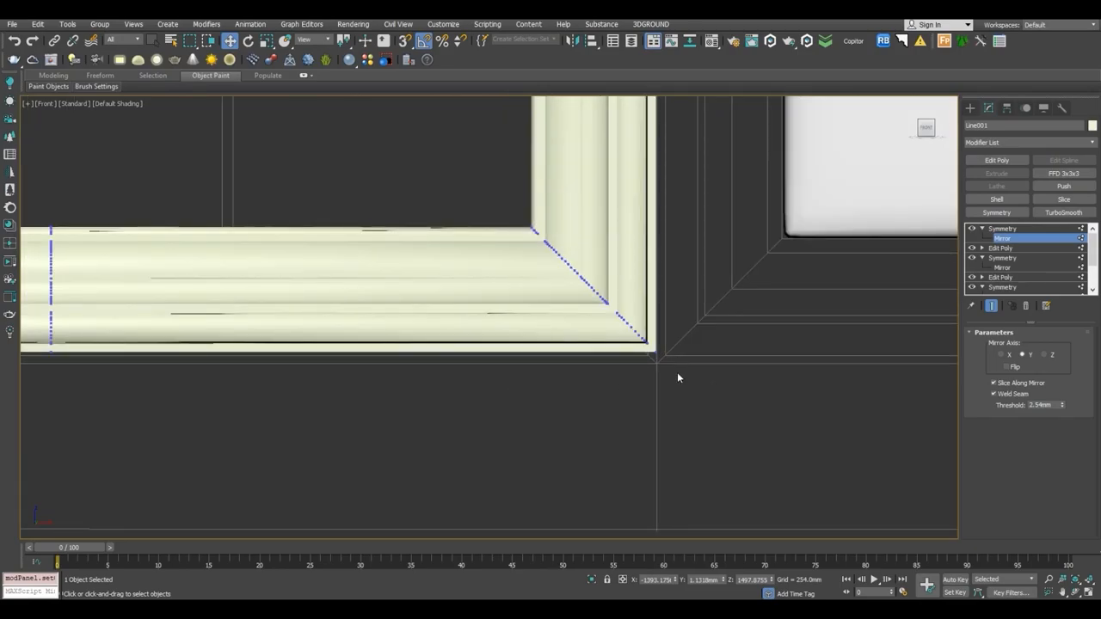
pyautogui.scroll(4, 665, 362)
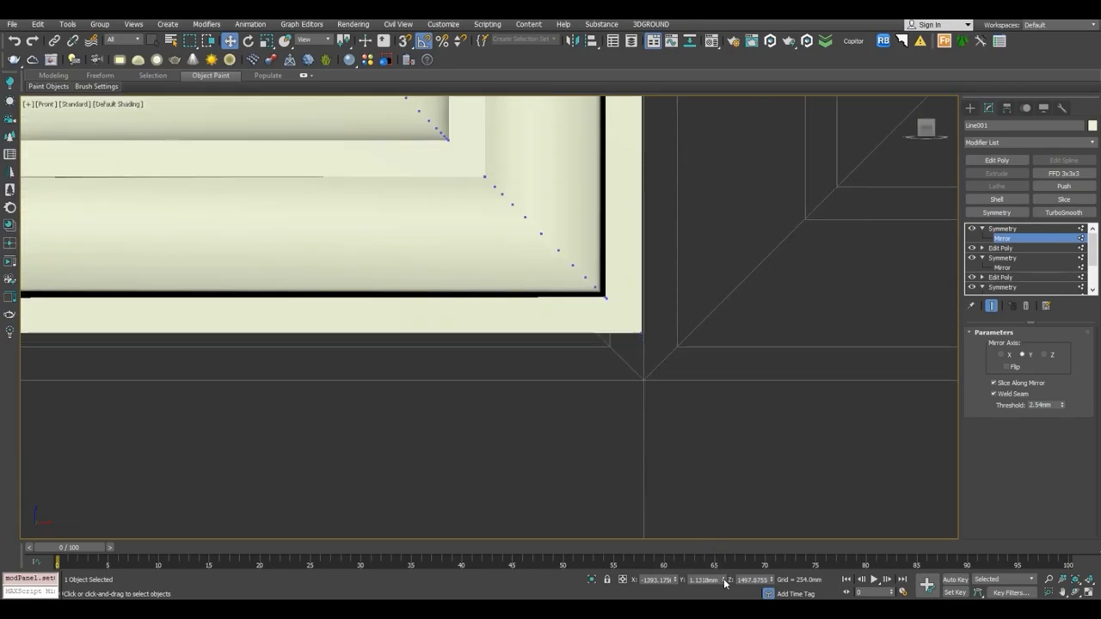
pyautogui.moveTo(725, 539); pyautogui.dragTo(725, 539)
pyautogui.moveTo(771, 580)
pyautogui.mouseDown()
pyautogui.moveTo(772, 568)
pyautogui.moveTo(783, 598)
pyautogui.mouseUp()
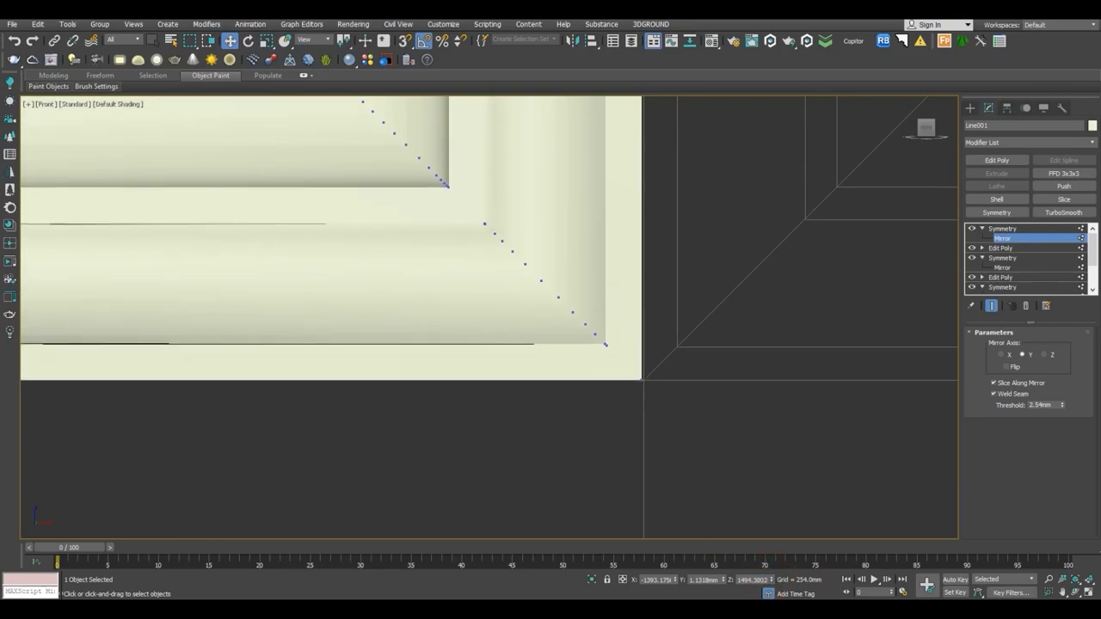
pyautogui.press('z')
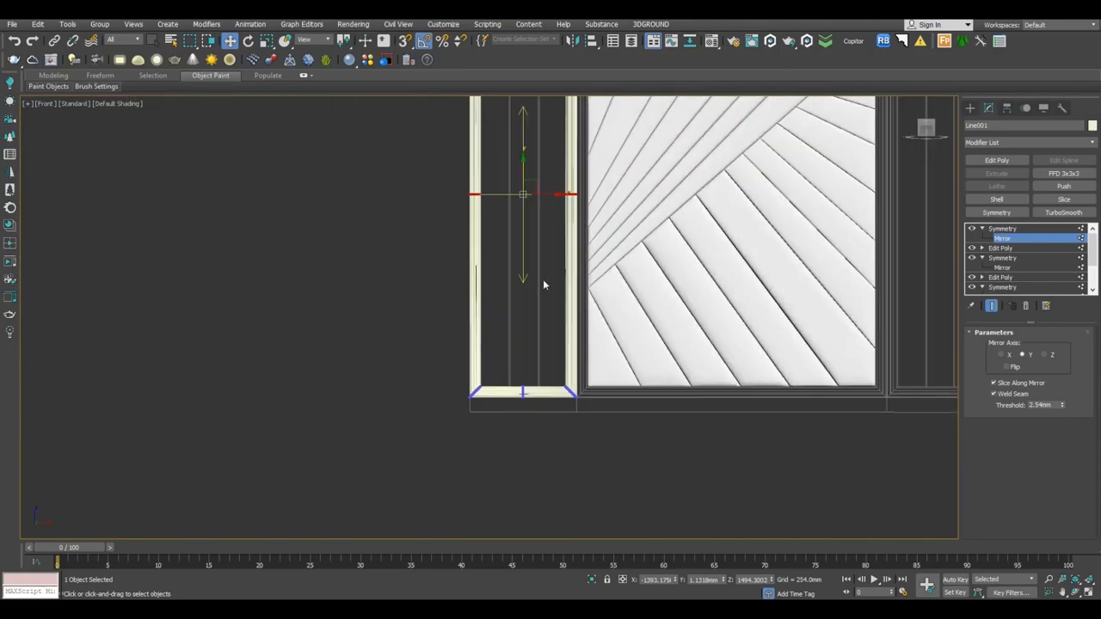
# Add an Edit Poly modifier on top of the stack and isolate the moulding frame in the Perspective view.
pyautogui.click(997, 160)
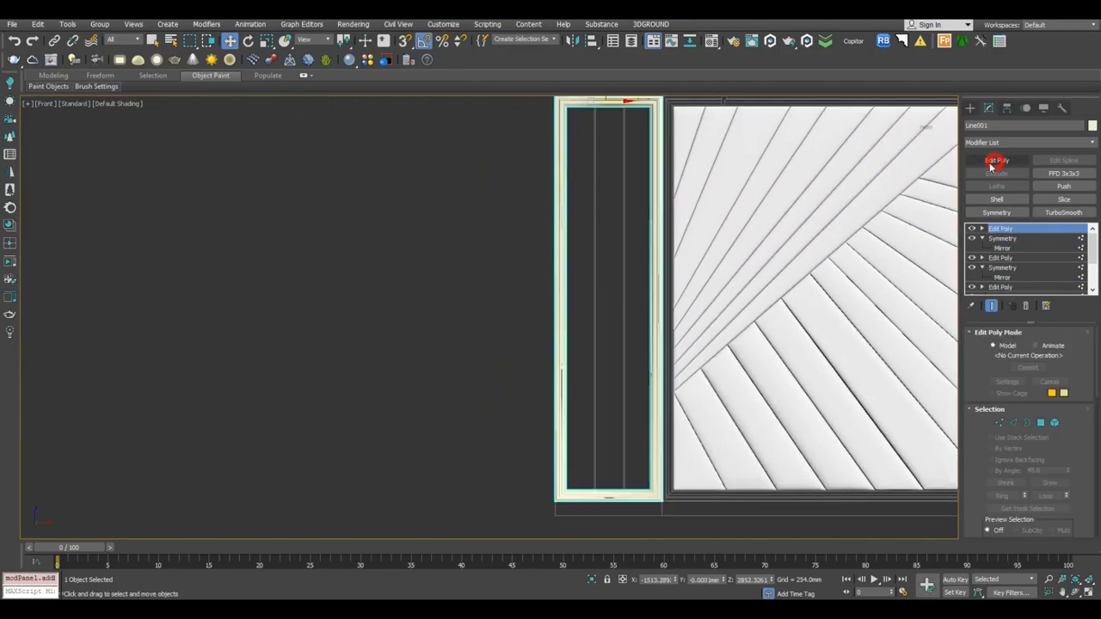
pyautogui.click(416, 214)
pyautogui.click(558, 235)
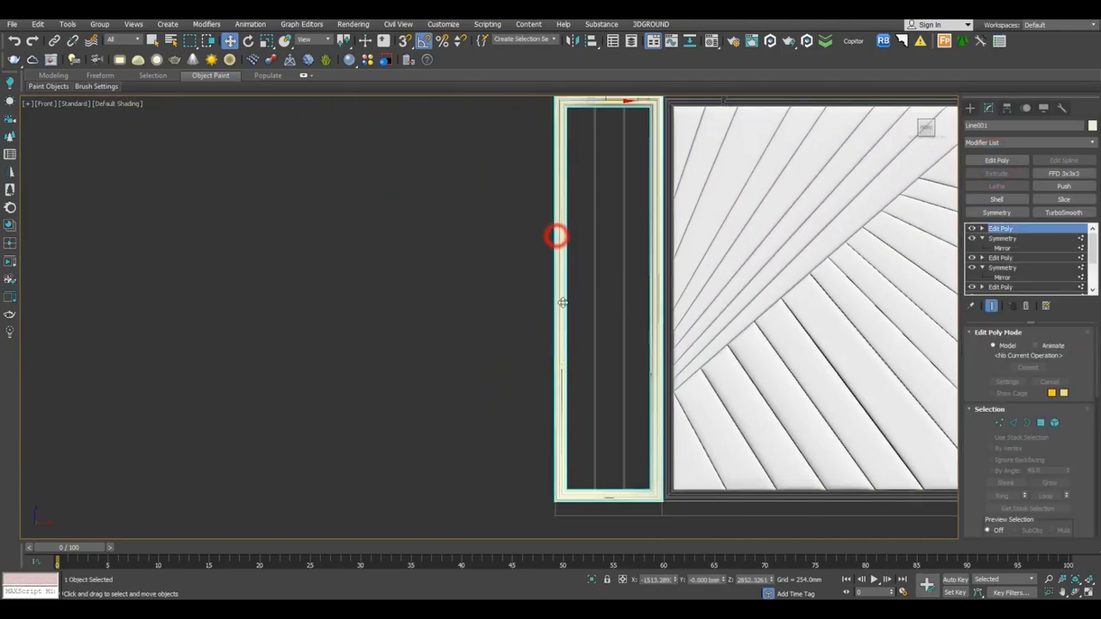
pyautogui.press('p')
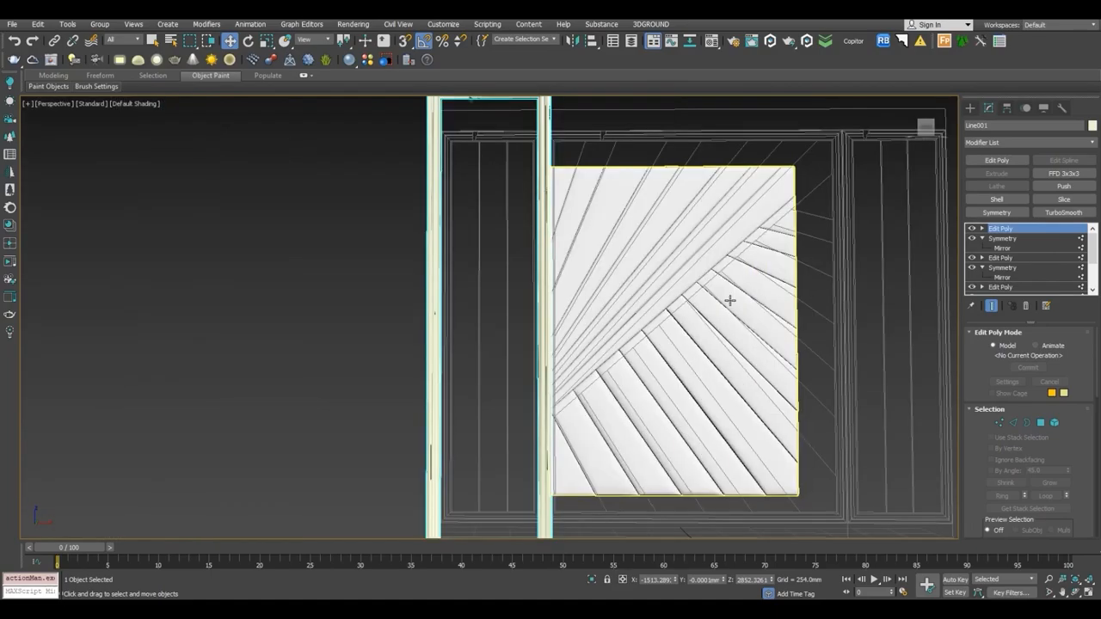
pyautogui.hotkey('alt', 'q')
pyautogui.moveTo(642, 302); pyautogui.dragTo(715, 370, button='middle')
# Select the isolated frame and centre its pivot on the object.
pyautogui.click(608, 152)
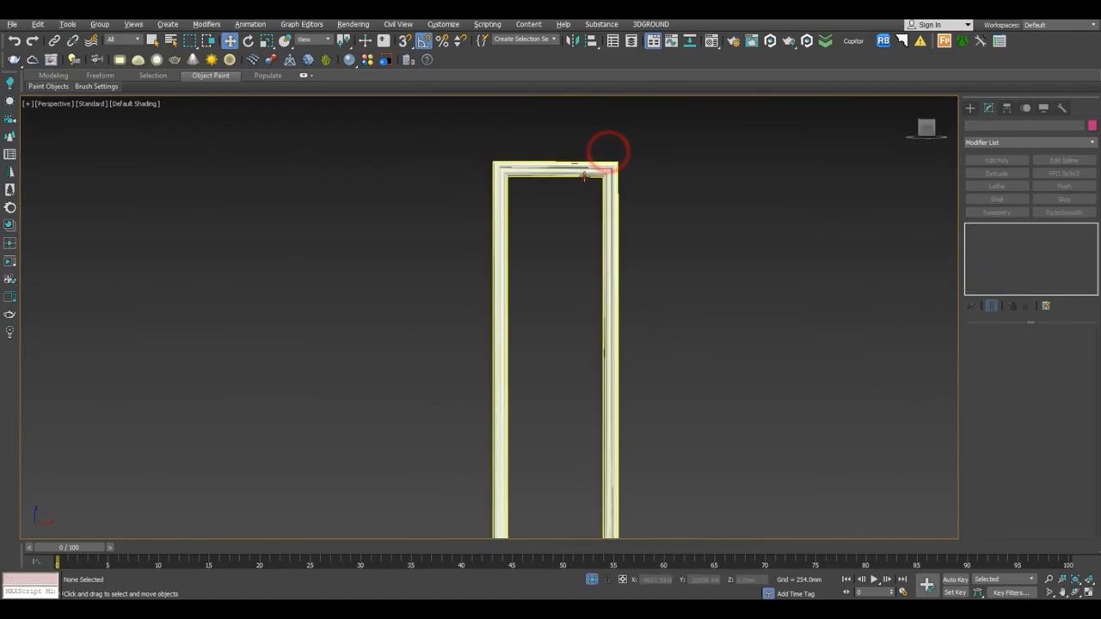
pyautogui.click(585, 178)
pyautogui.click(1007, 109)
pyautogui.click(1029, 187)
pyautogui.click(1028, 247)
pyautogui.click(988, 108)
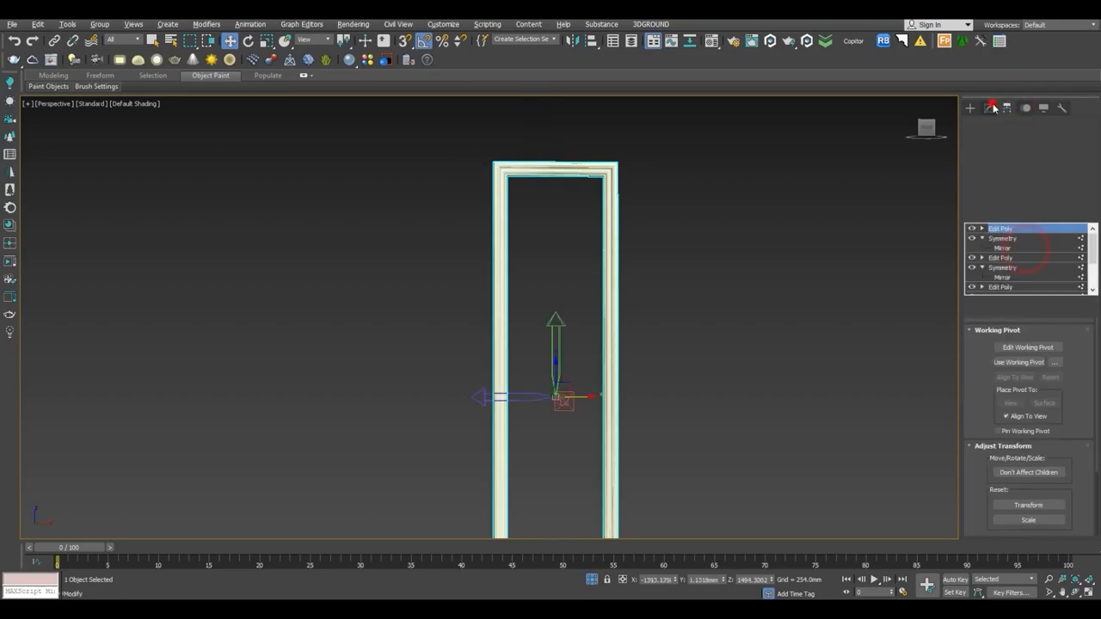
# Examine the shading along the moulding frame's mitred top corner from several close angles.
pyautogui.click(551, 285)
pyautogui.keyDown('alt'); pyautogui.moveTo(565, 242); pyautogui.dragTo(375, 179, button='middle'); pyautogui.keyUp('alt')
pyautogui.scroll(5, 489, 179)
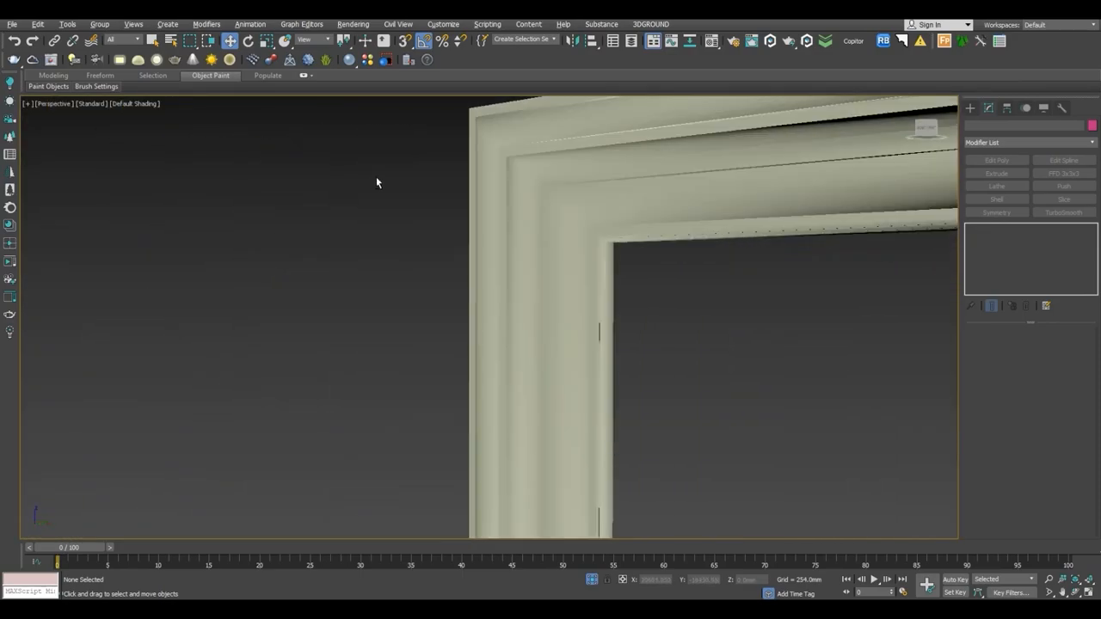
pyautogui.click(582, 166)
pyautogui.keyDown('alt'); pyautogui.moveTo(583, 167); pyautogui.dragTo(641, 337, button='middle'); pyautogui.keyUp('alt')
pyautogui.scroll(-4, 641, 336)
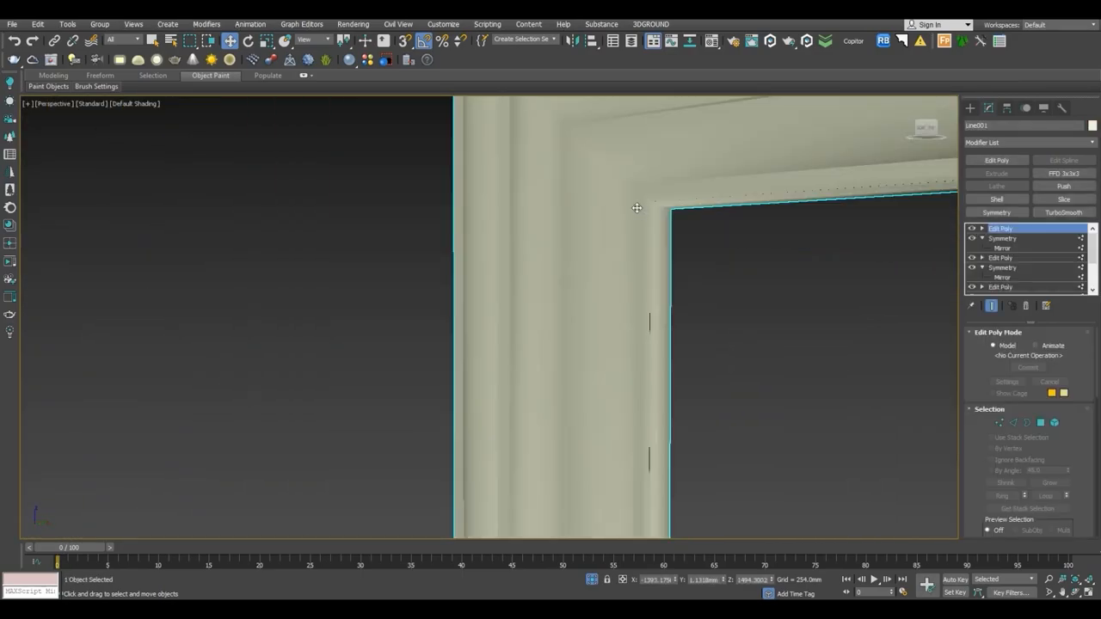
pyautogui.keyDown('alt'); pyautogui.moveTo(637, 204); pyautogui.dragTo(634, 153, button='middle'); pyautogui.keyUp('alt')
pyautogui.scroll(3, 636, 171)
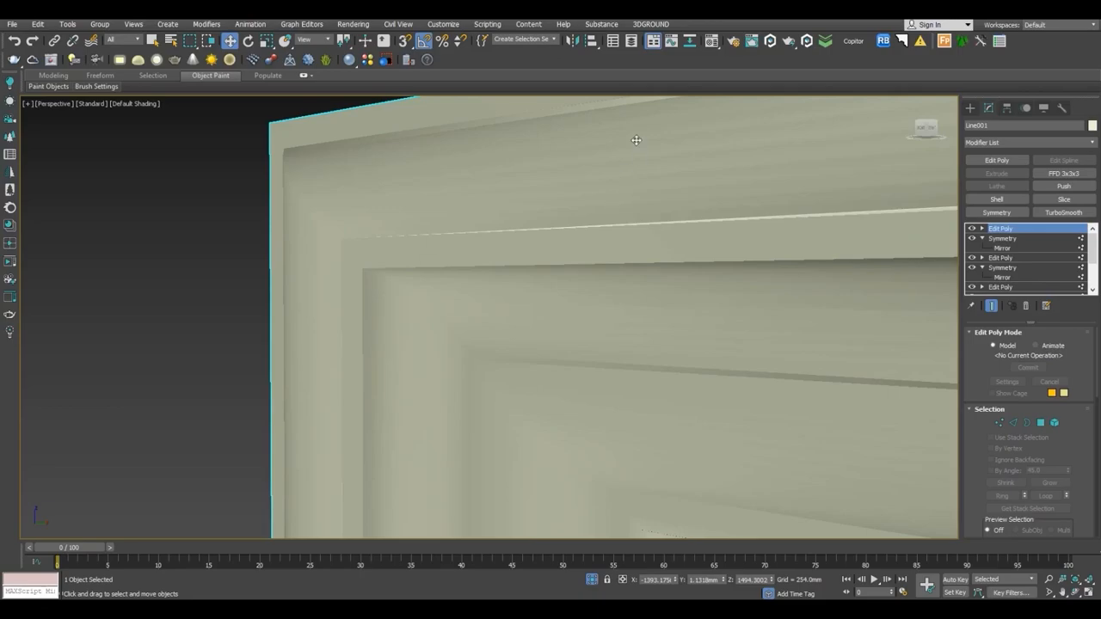
# Select all the frame's polygons, clear their smoothing groups and auto-smooth them with a 45 threshold.
pyautogui.click(1041, 422)
pyautogui.click(575, 204)
pyautogui.scroll(-2, 576, 206)
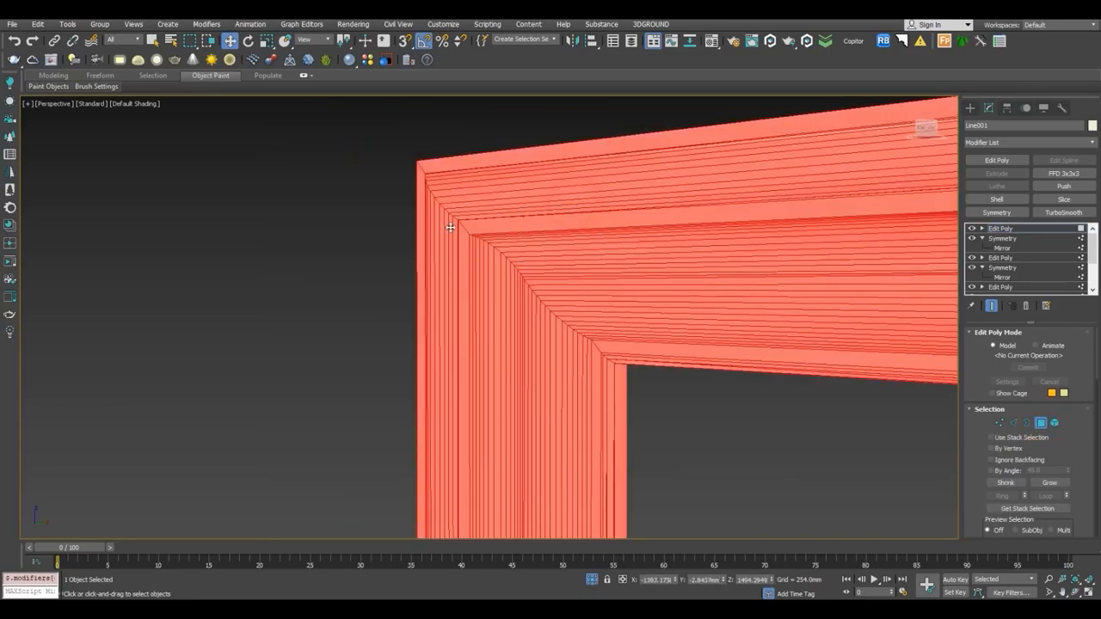
pyautogui.scroll(-10, 1088, 482)
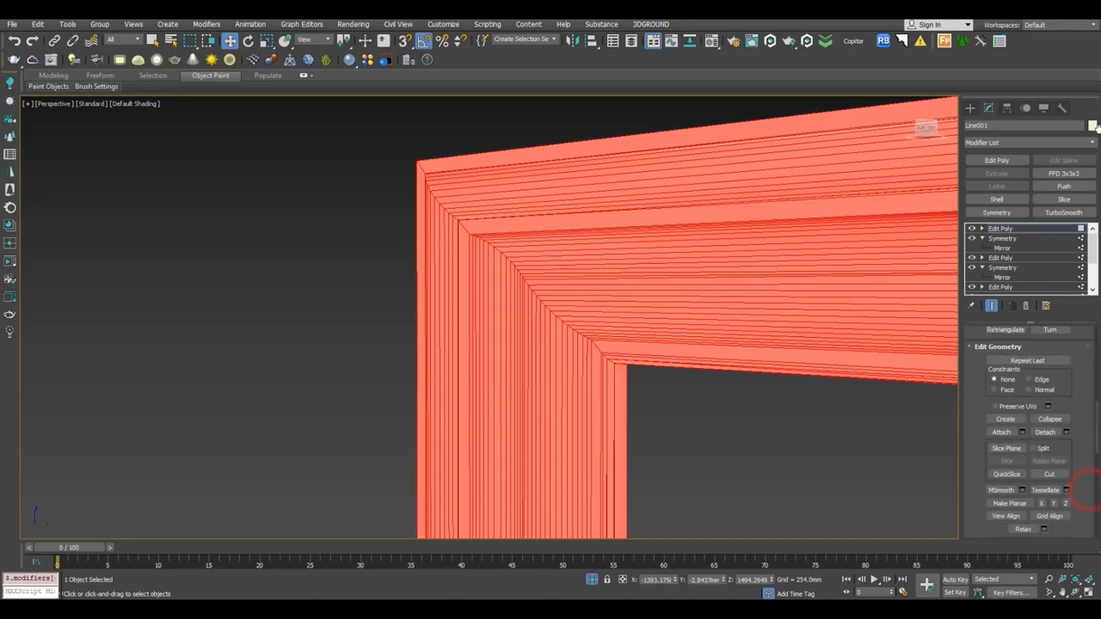
pyautogui.scroll(-5, 1083, 462)
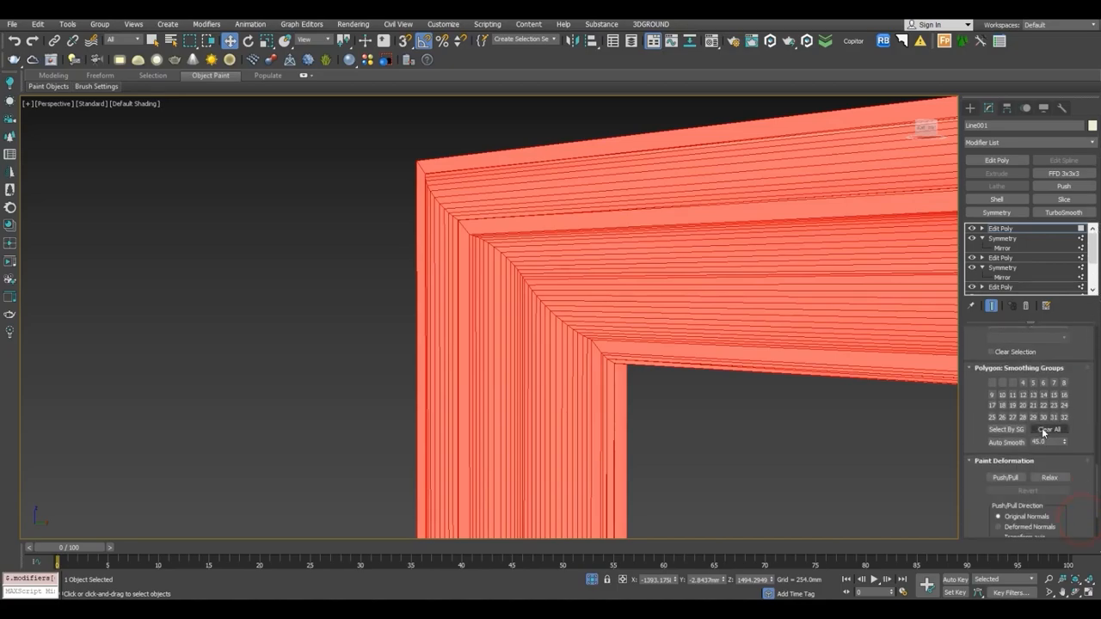
pyautogui.click(1042, 430)
pyautogui.click(1007, 443)
pyautogui.click(1006, 443)
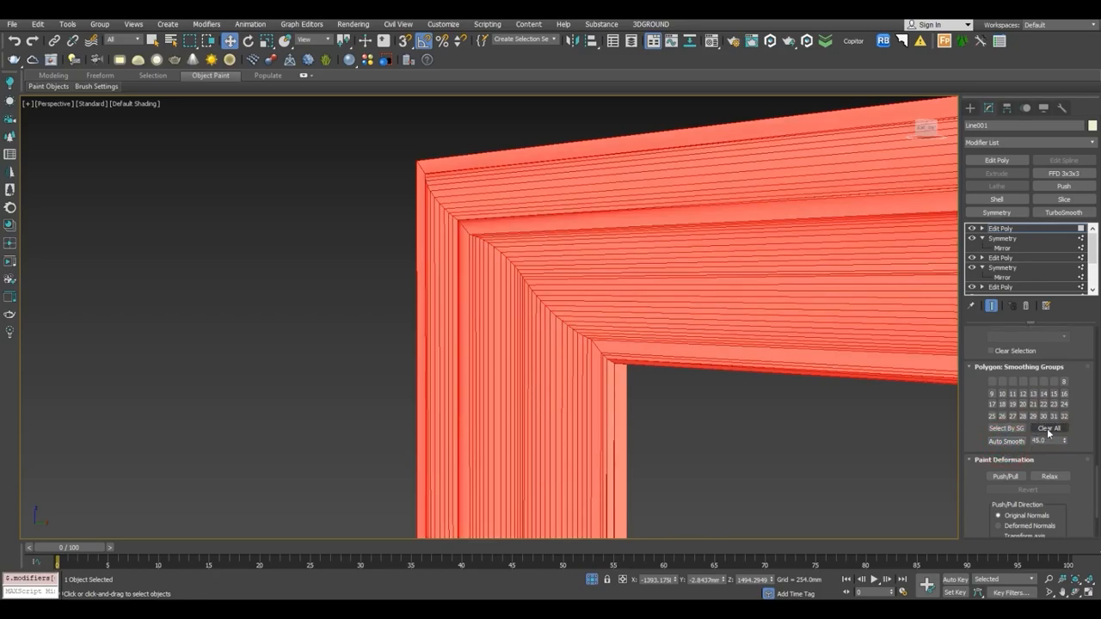
pyautogui.click(1013, 230)
# Inspect the smoothed frame's corners, briefly displaying edged faces at the bottom corner.
pyautogui.scroll(-5, 680, 431)
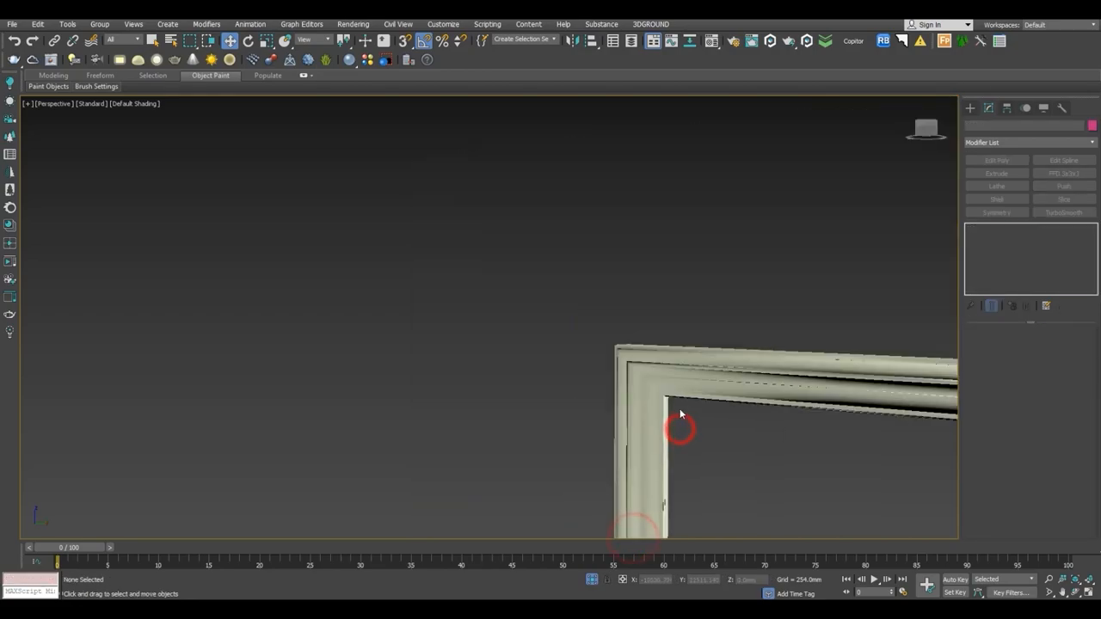
pyautogui.keyDown('alt'); pyautogui.moveTo(679, 430); pyautogui.dragTo(646, 181, button='middle'); pyautogui.keyUp('alt')
pyautogui.scroll(3, 602, 413)
pyautogui.keyDown('alt'); pyautogui.moveTo(578, 218); pyautogui.dragTo(625, 427, button='middle'); pyautogui.keyUp('alt')
pyautogui.scroll(4, 624, 427)
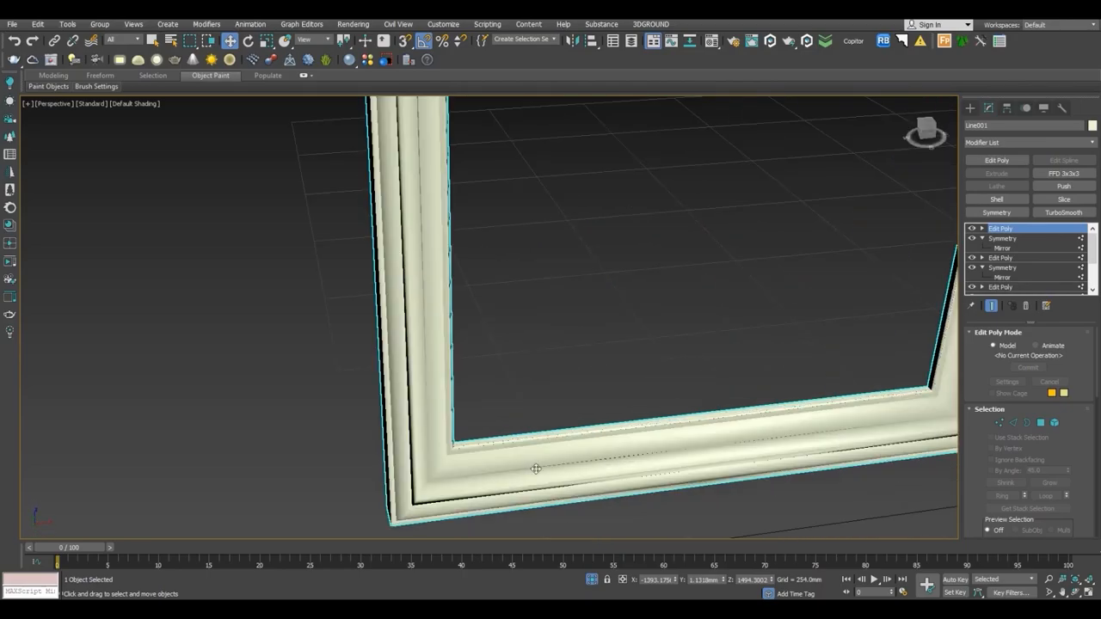
pyautogui.press('F4')
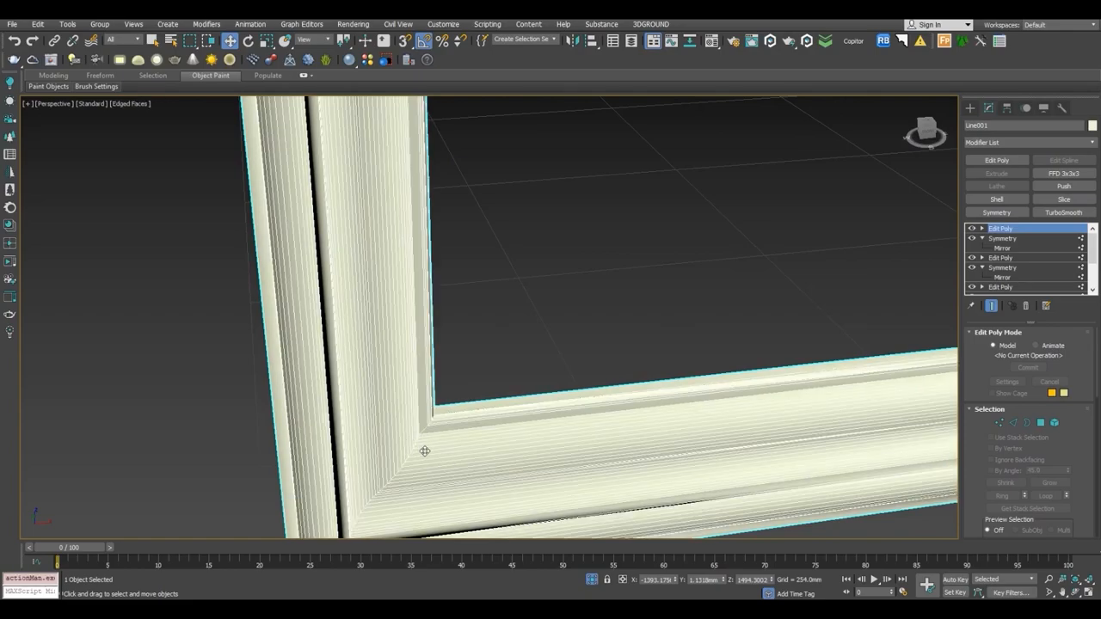
pyautogui.press('F4')
pyautogui.scroll(-5, 591, 307)
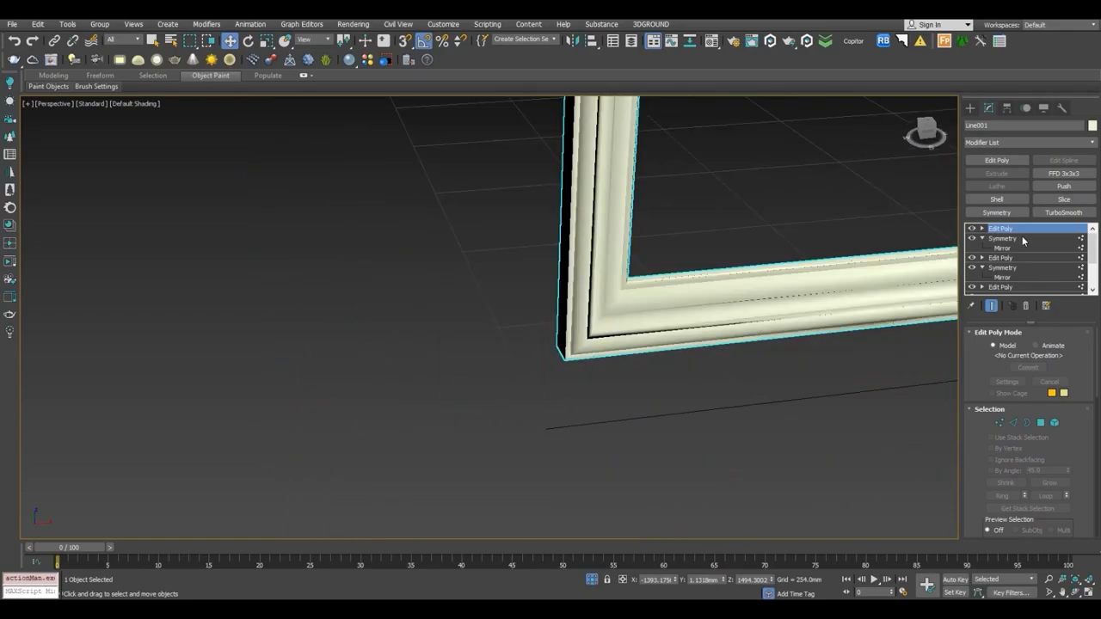
# Collapse the frame's modifier stack into an Editable Poly and end the isolation.
pyautogui.rightClick(1020, 228)
pyautogui.click(985, 332)
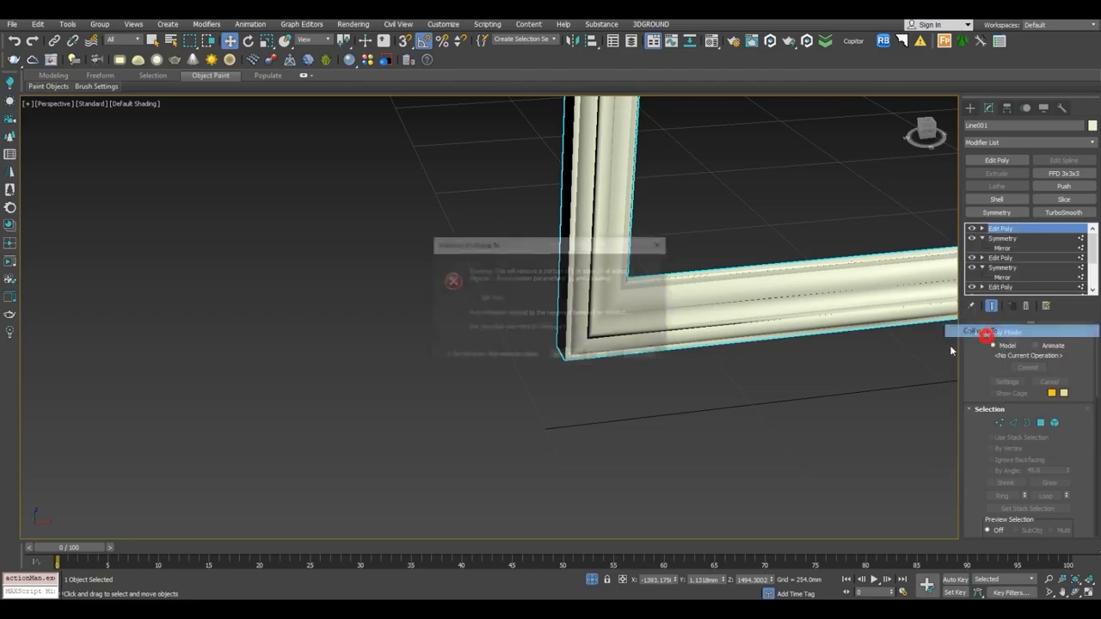
pyautogui.click(610, 356)
pyautogui.click(590, 579)
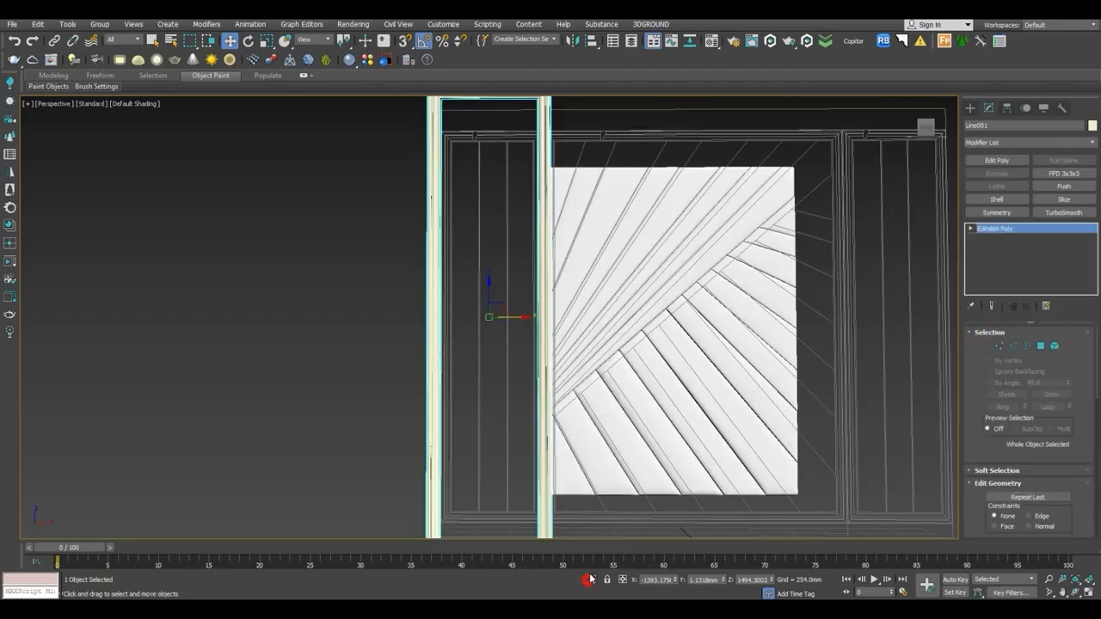
# In the Front view, clone the side frame along X onto the central panel, at about X -636.4 mm.
pyautogui.press('f')
pyautogui.scroll(-1, 606, 397)
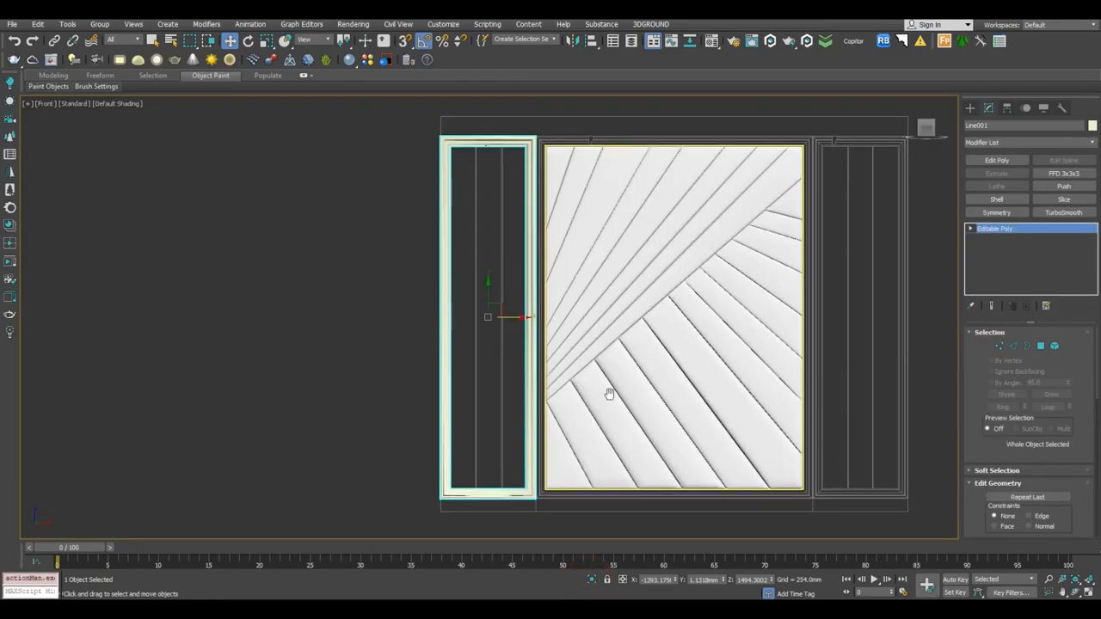
pyautogui.moveTo(617, 388); pyautogui.dragTo(436, 393, button='middle')
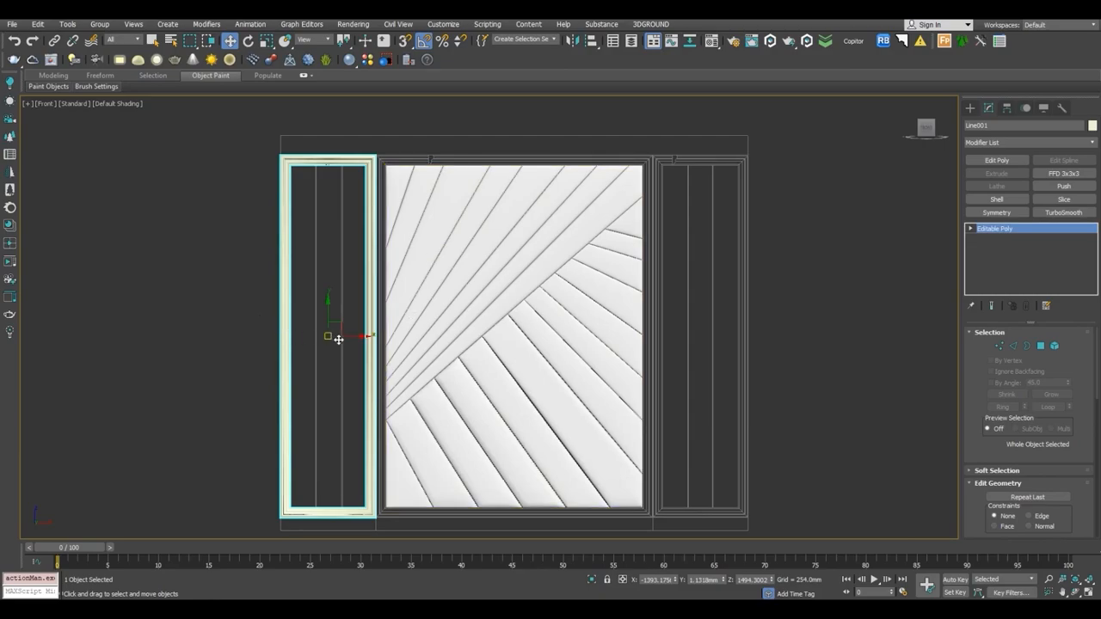
pyautogui.keyDown('shift'); pyautogui.moveTo(346, 340); pyautogui.dragTo(447, 343); pyautogui.keyUp('shift')
pyautogui.click(551, 356)
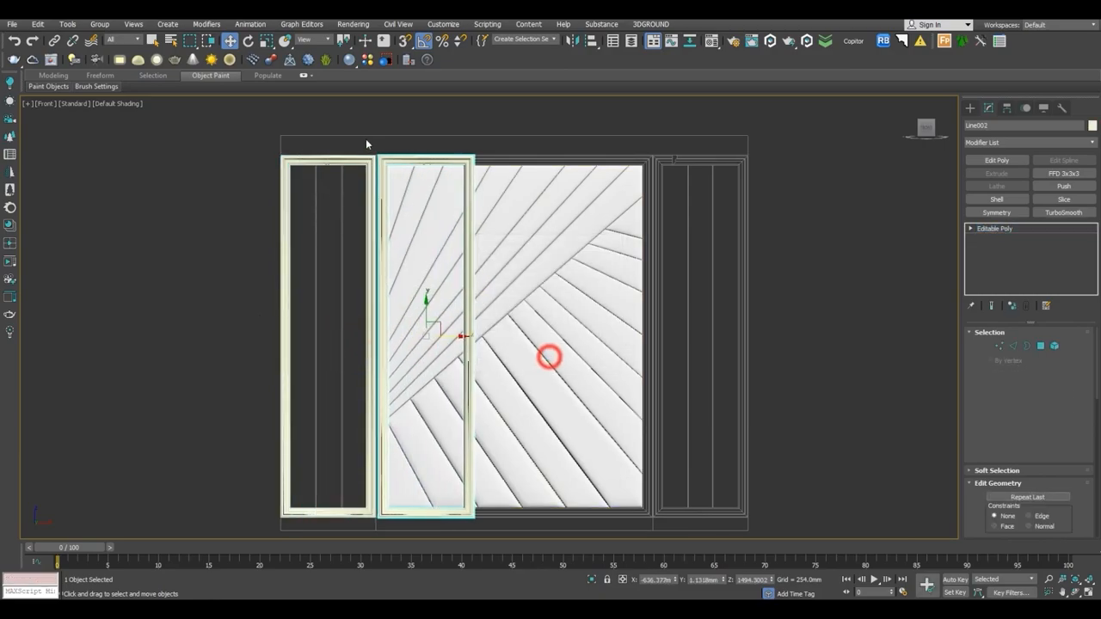
# Shift the copied frame along X to about -656.5 mm so its outer edge meets the first frame.
pyautogui.scroll(5, 369, 142)
pyautogui.scroll(3, 444, 249)
pyautogui.click(467, 258)
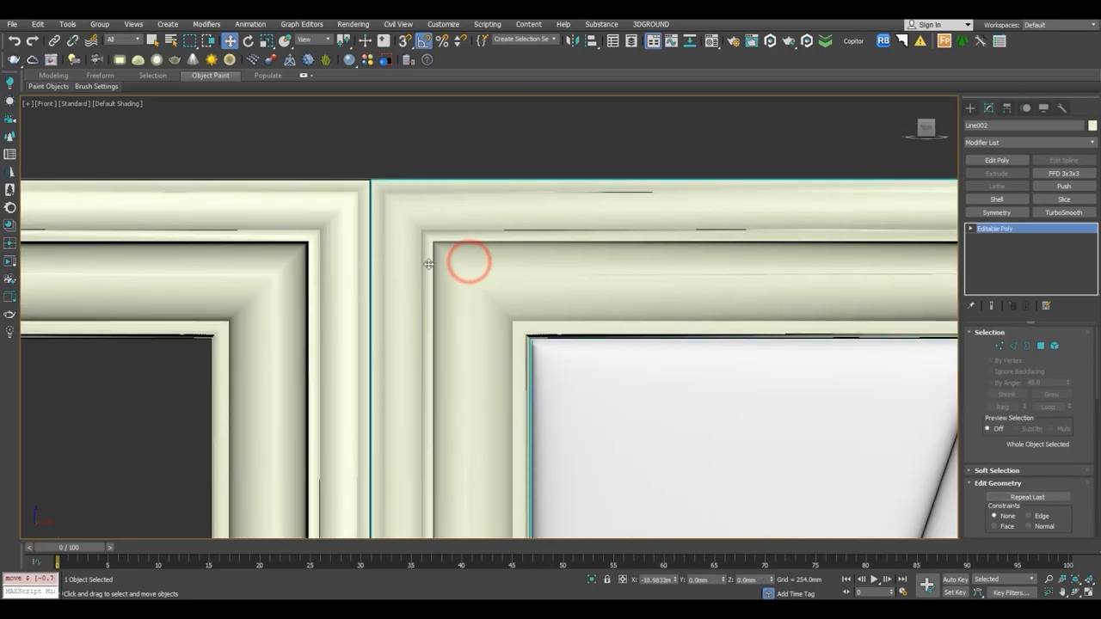
pyautogui.scroll(2, 423, 244)
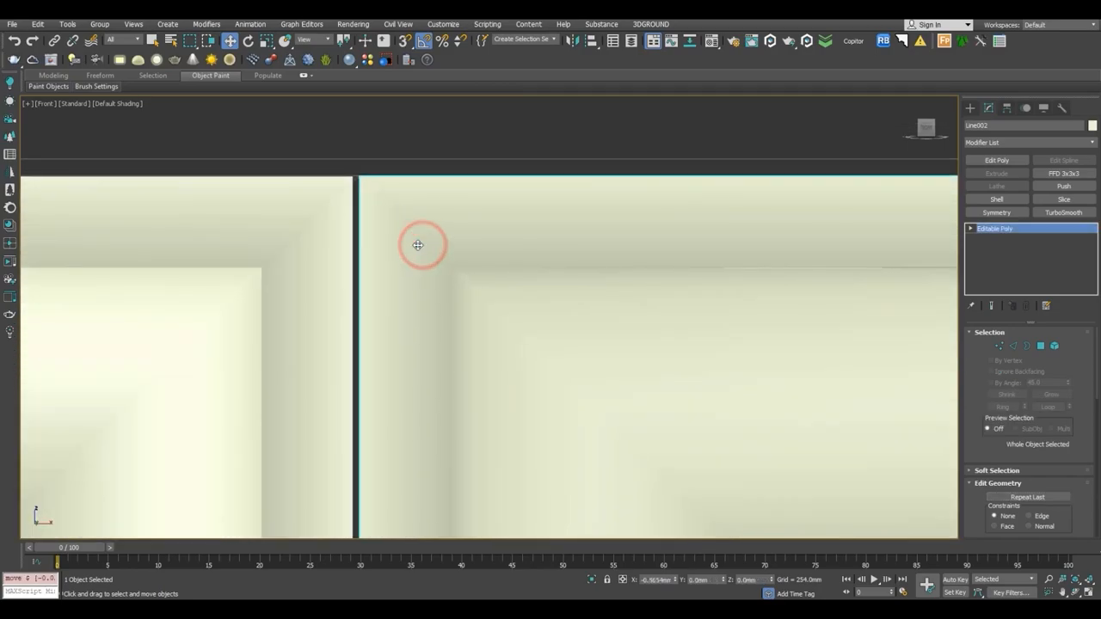
pyautogui.scroll(-2, 419, 244)
pyautogui.scroll(-6, 417, 244)
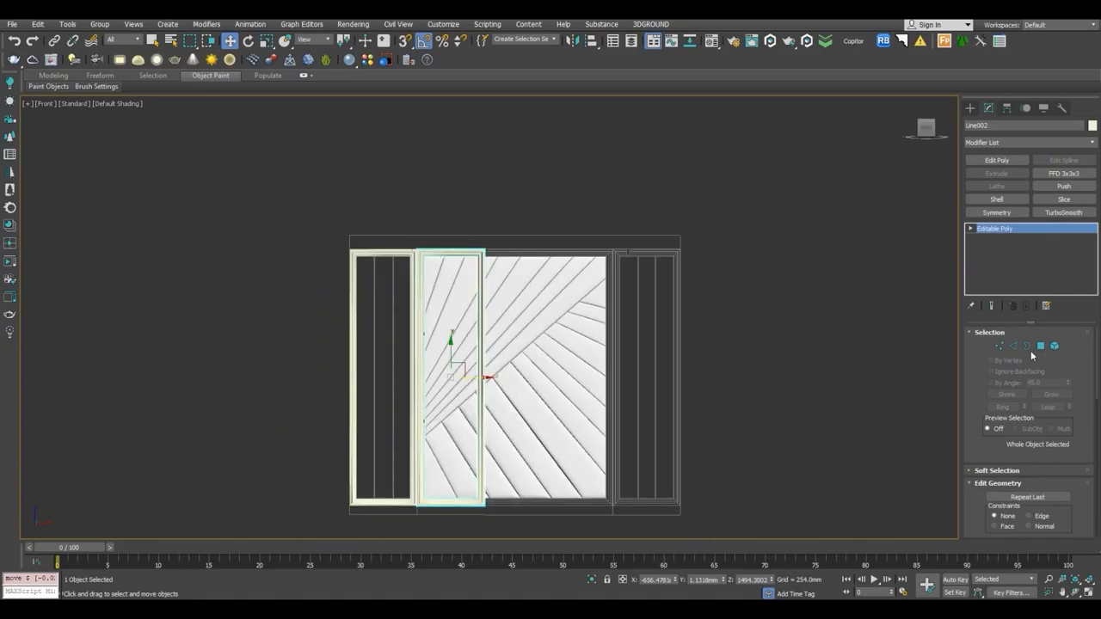
# Stretch the copied frame across the central panel by moving its right-side vertices to about X 1067.4 mm.
pyautogui.click(1002, 345)
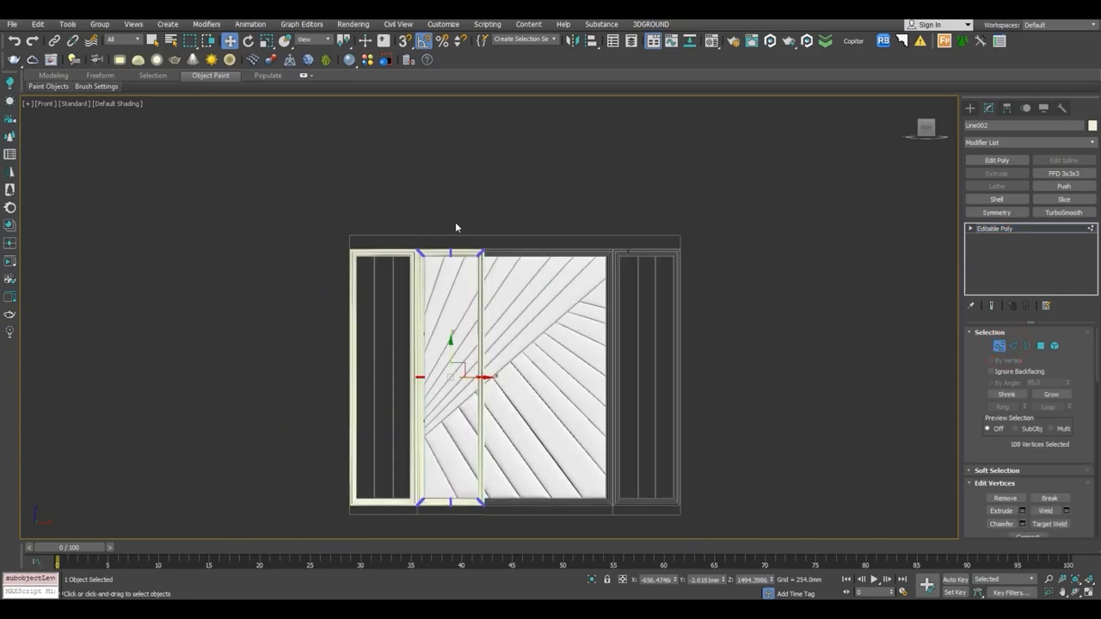
pyautogui.keyDown('ctrl'); pyautogui.moveTo(455, 221); pyautogui.dragTo(639, 384); pyautogui.keyUp('ctrl')
pyautogui.scroll(8, 591, 401)
pyautogui.moveTo(576, 425); pyautogui.dragTo(551, 423)
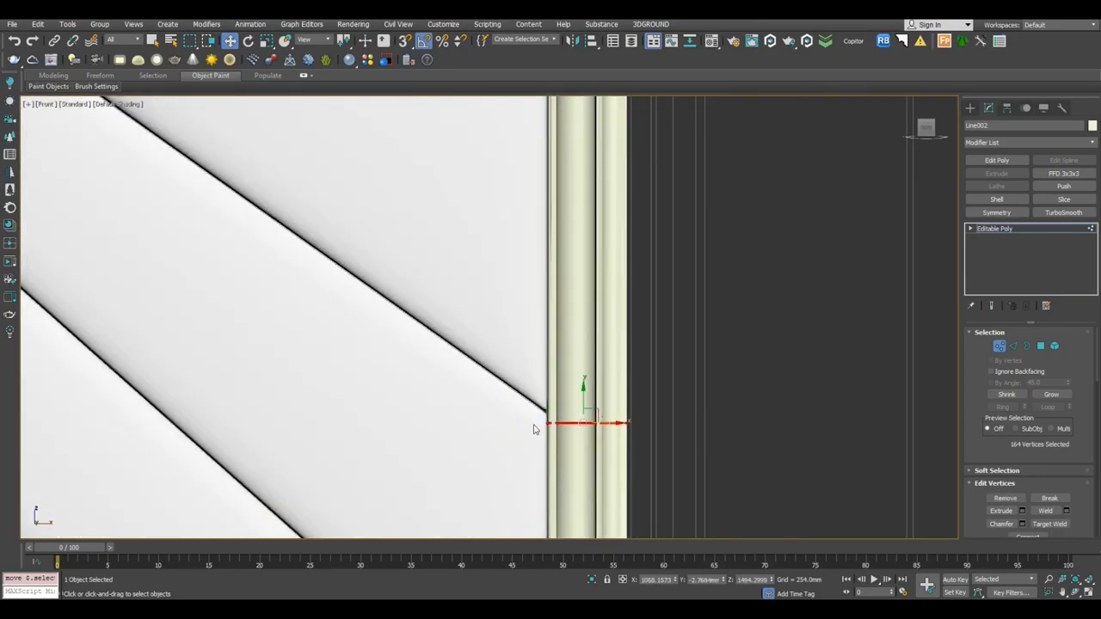
pyautogui.scroll(5, 569, 421)
pyautogui.moveTo(782, 433); pyautogui.dragTo(778, 434)
pyautogui.scroll(-10, 778, 435)
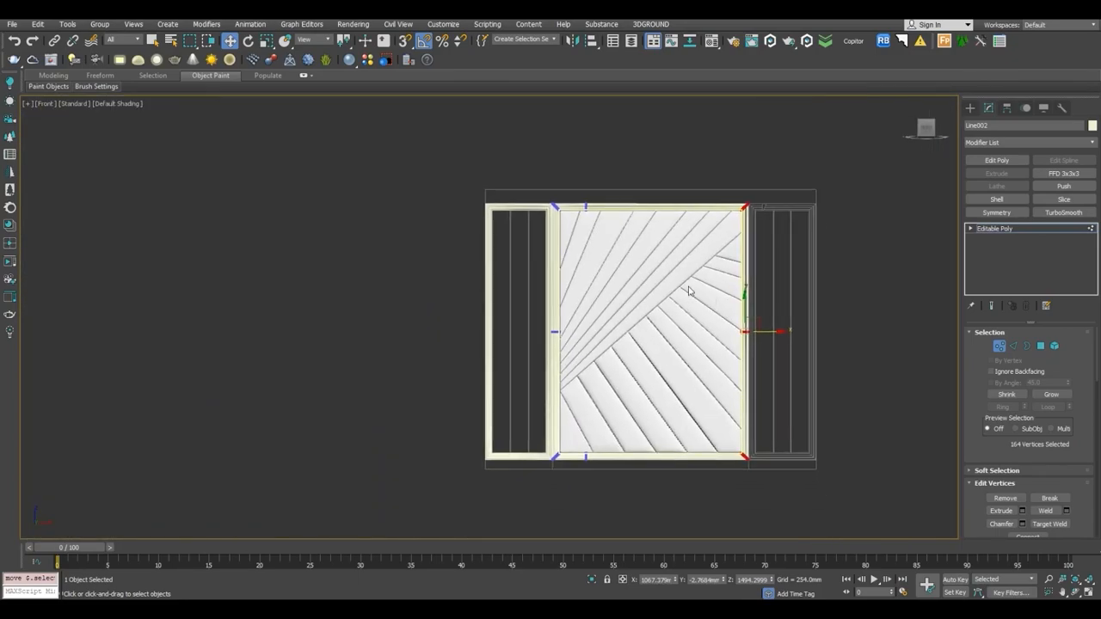
# Move the middle vertices of the widened frame's horizontal rails toward its centre and finish vertex editing.
pyautogui.moveTo(689, 291); pyautogui.dragTo(687, 286, button='middle')
pyautogui.moveTo(606, 466); pyautogui.dragTo(617, 530)
pyautogui.moveTo(620, 327); pyautogui.dragTo(676, 321)
pyautogui.click(995, 228)
pyautogui.click(996, 229)
pyautogui.click(995, 229)
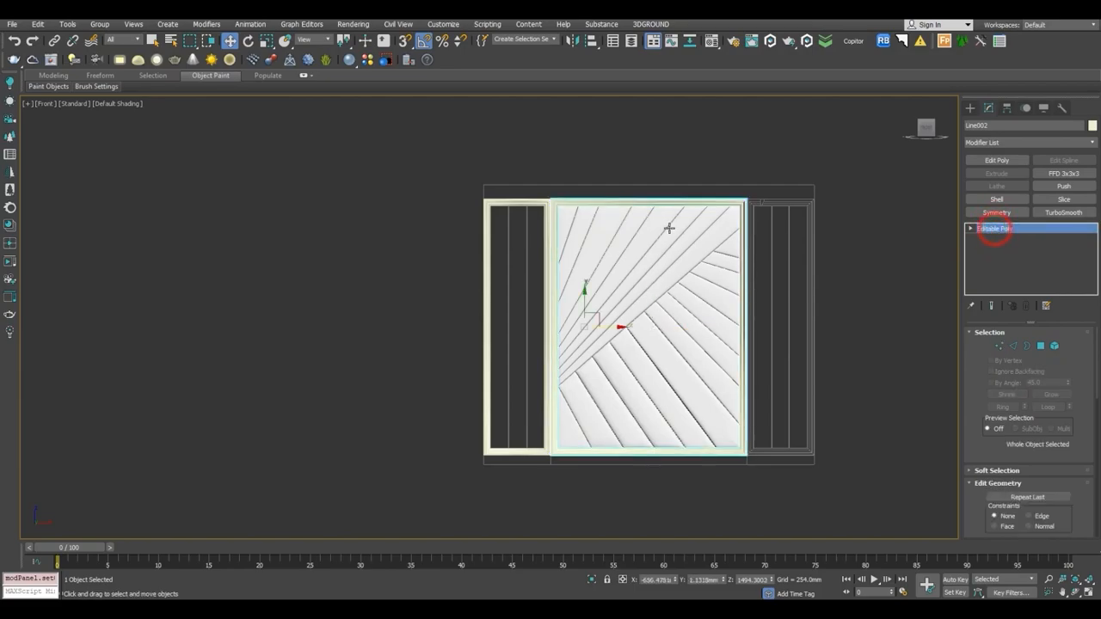
# Clone the left side frame along X to the opposite side panel, at about X 1526.3 mm.
pyautogui.click(542, 206)
pyautogui.moveTo(539, 336)
pyautogui.mouseDown()
pyautogui.moveTo(843, 319)
pyautogui.moveTo(806, 320)
pyautogui.mouseUp()
pyautogui.click(541, 358)
# Move the new side frame along X to about 1476.9 mm so it butts against the central frame.
pyautogui.scroll(8, 843, 201)
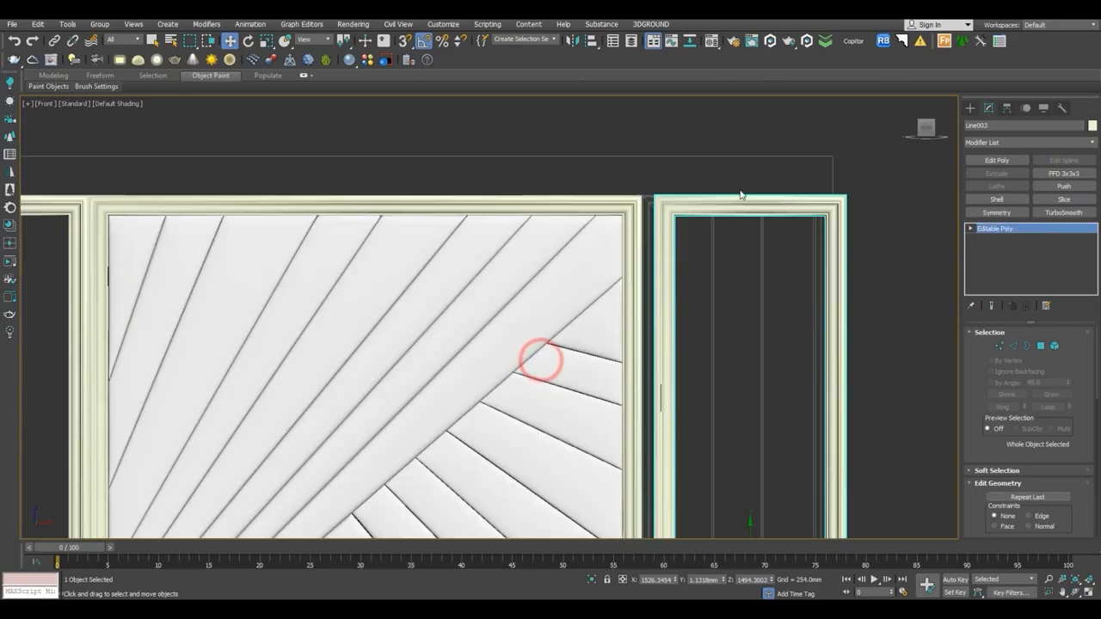
pyautogui.scroll(-5, 702, 284)
pyautogui.moveTo(733, 332); pyautogui.dragTo(626, 341, button='middle')
pyautogui.scroll(6, 496, 222)
pyautogui.moveTo(555, 322); pyautogui.dragTo(575, 325)
pyautogui.scroll(4, 542, 284)
pyautogui.moveTo(559, 280)
pyautogui.mouseDown()
pyautogui.moveTo(586, 286)
pyautogui.moveTo(561, 284)
pyautogui.mouseUp()
pyautogui.scroll(-3, 560, 285)
pyautogui.click(603, 216)
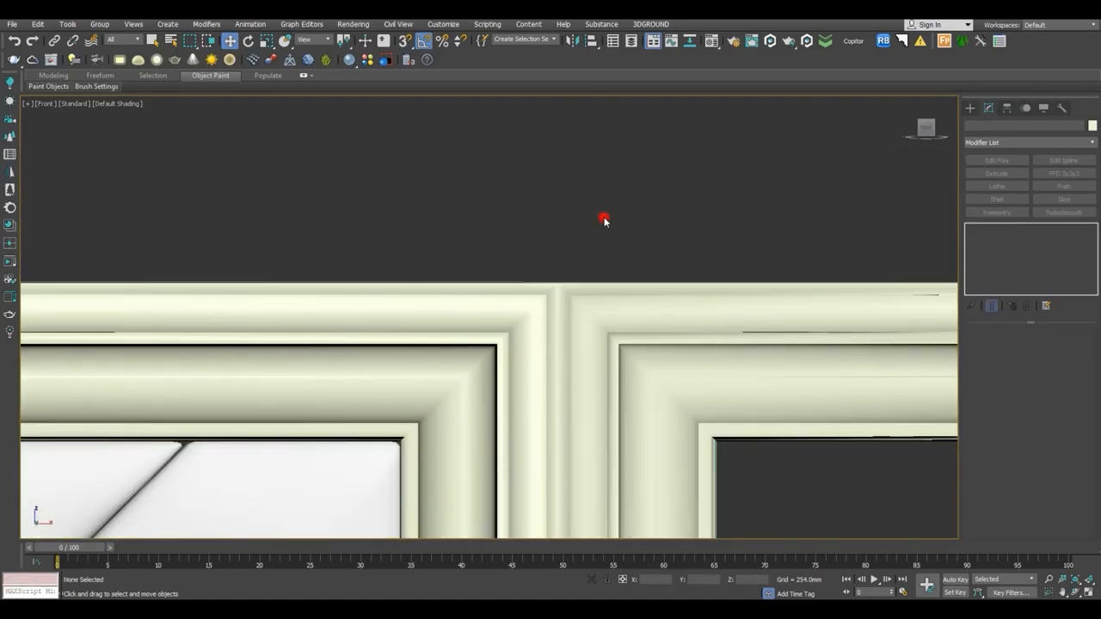
# Examine the joint between the central and right frames up close in the Perspective view.
pyautogui.scroll(-6, 602, 216)
pyautogui.click(708, 325)
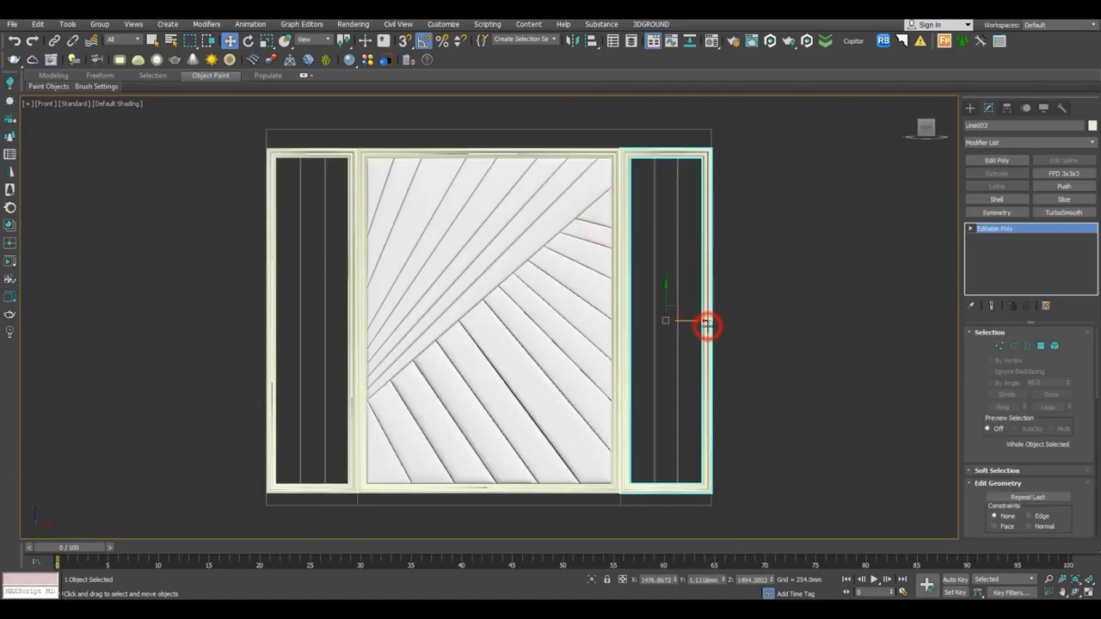
pyautogui.press('p')
pyautogui.press('z')
pyautogui.click(707, 326)
pyautogui.scroll(-5, 714, 336)
pyautogui.keyDown('alt'); pyautogui.moveTo(723, 341); pyautogui.dragTo(607, 285, button='middle'); pyautogui.keyUp('alt')
pyautogui.scroll(3, 428, 254)
pyautogui.scroll(3, 679, 326)
pyautogui.scroll(2, 608, 263)
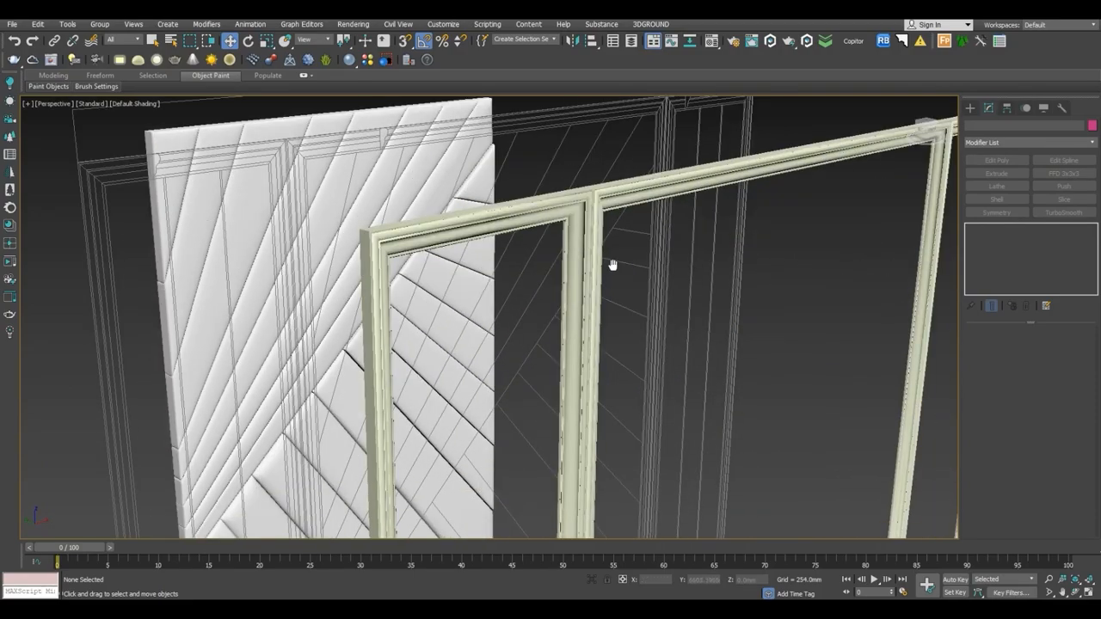
pyautogui.scroll(3, 603, 189)
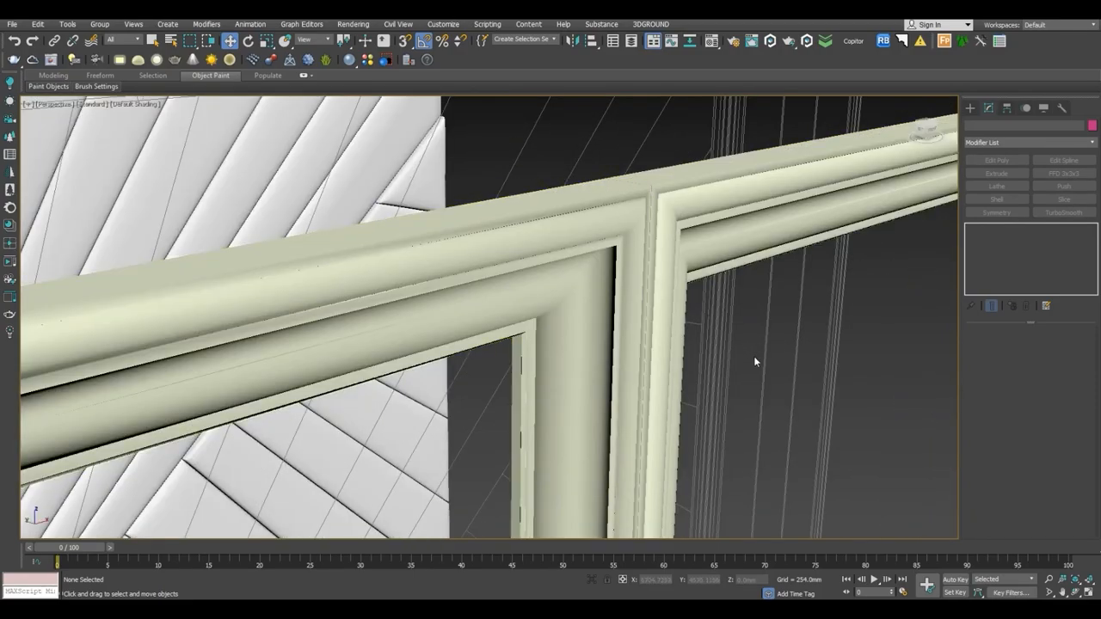
# Create a plane with one length and one width segment covering the right side frame's opening in the Front view.
pyautogui.press('f')
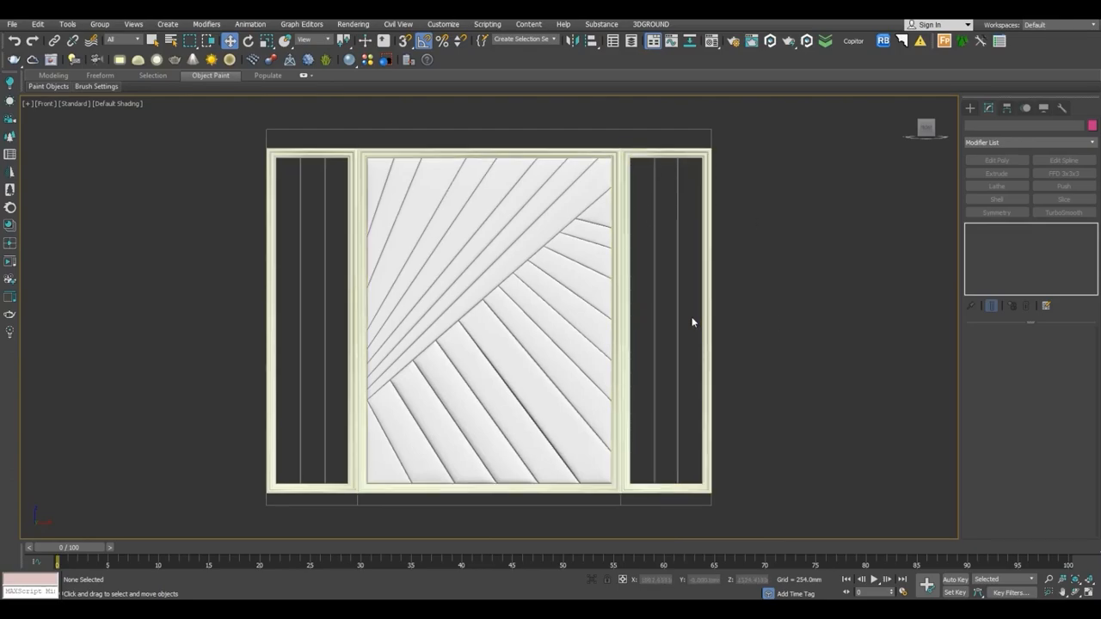
pyautogui.click(972, 107)
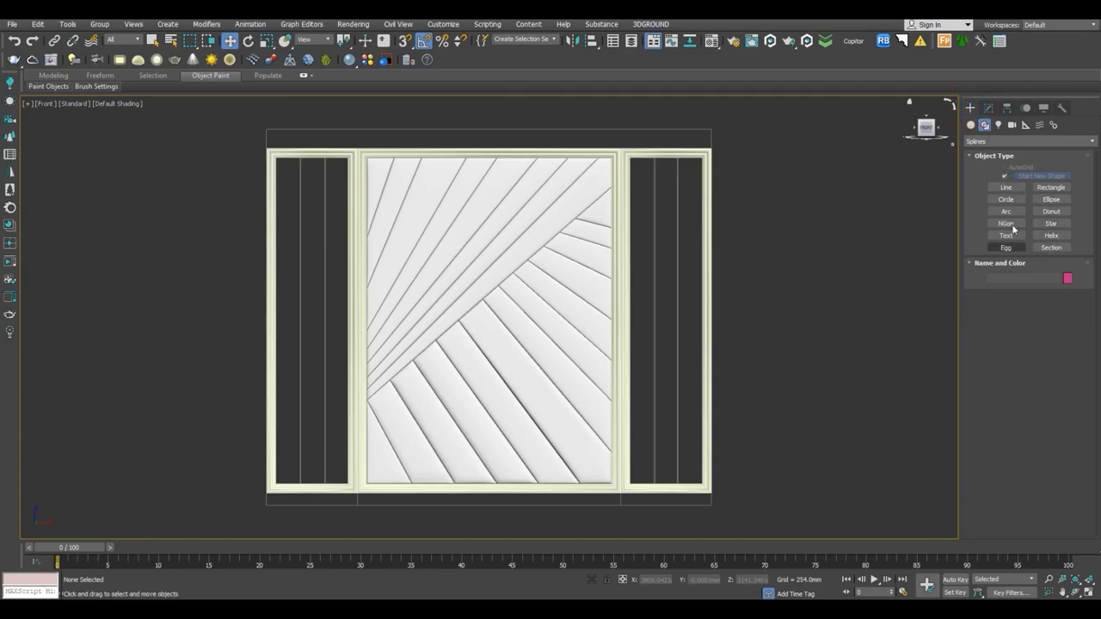
pyautogui.click(970, 126)
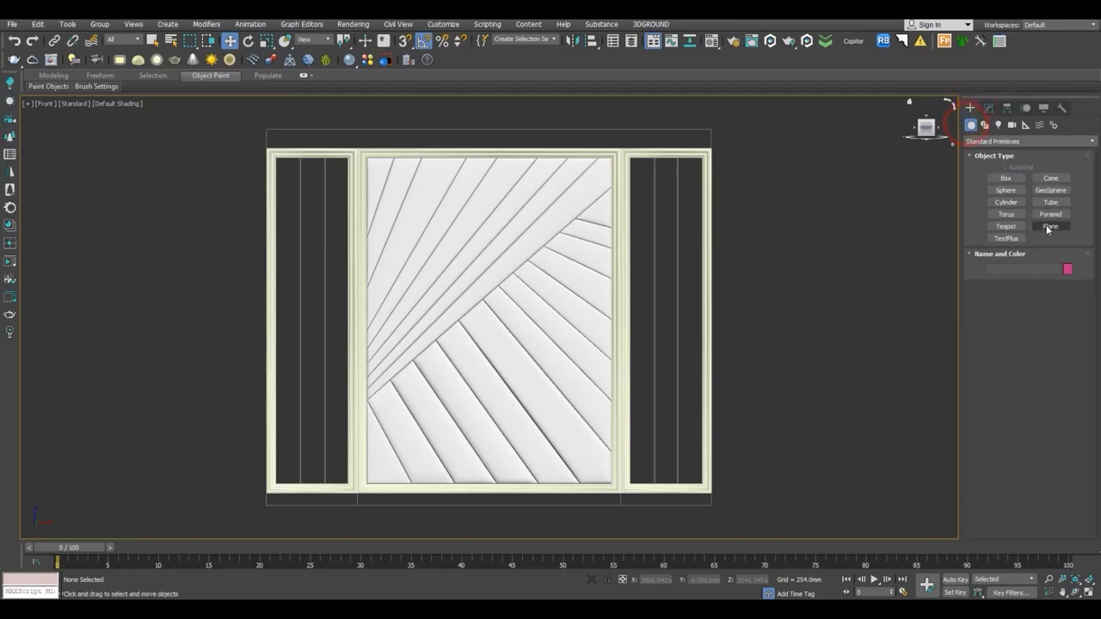
pyautogui.click(1046, 224)
pyautogui.moveTo(652, 196); pyautogui.dragTo(632, 138, button='middle')
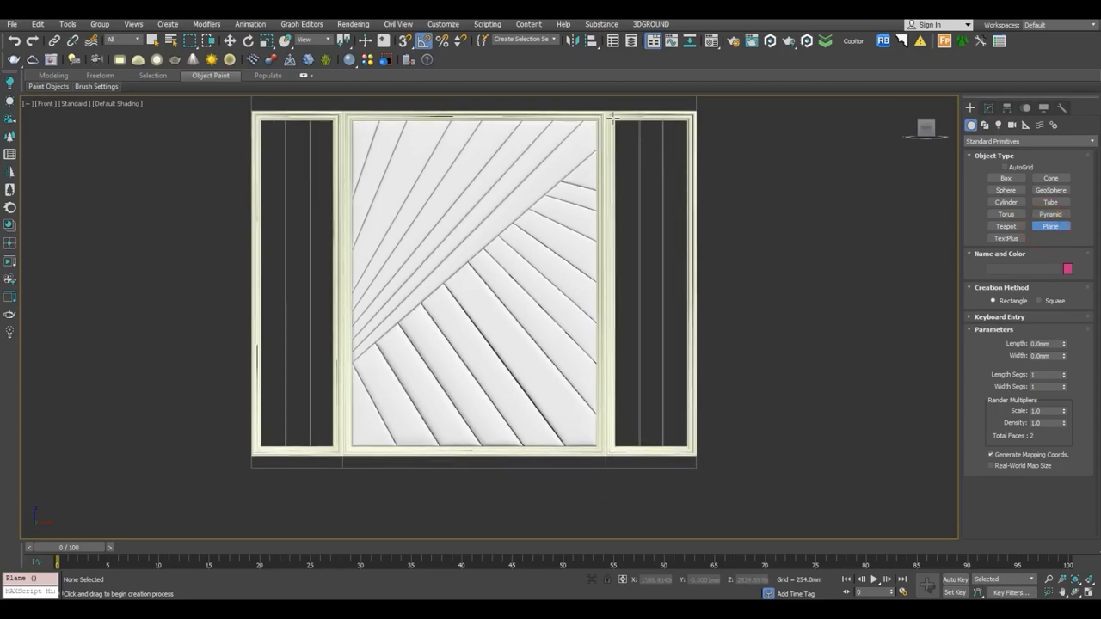
pyautogui.moveTo(616, 123); pyautogui.dragTo(691, 453)
pyautogui.rightClick(622, 145)
pyautogui.rightClick(683, 275)
pyautogui.scroll(10, 595, 385)
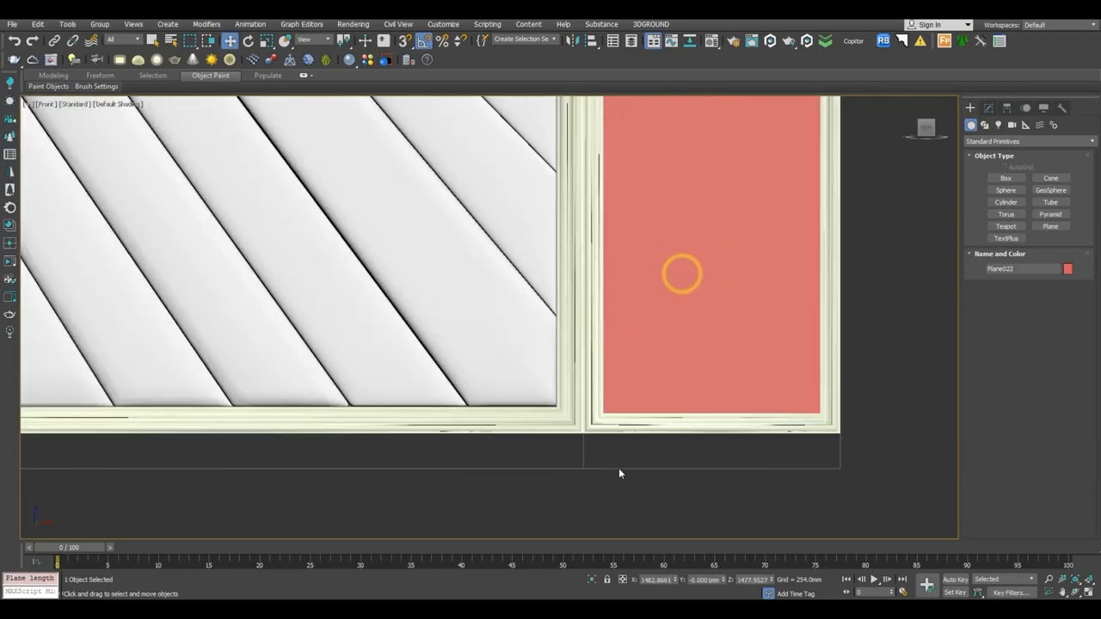
pyautogui.scroll(-10, 595, 385)
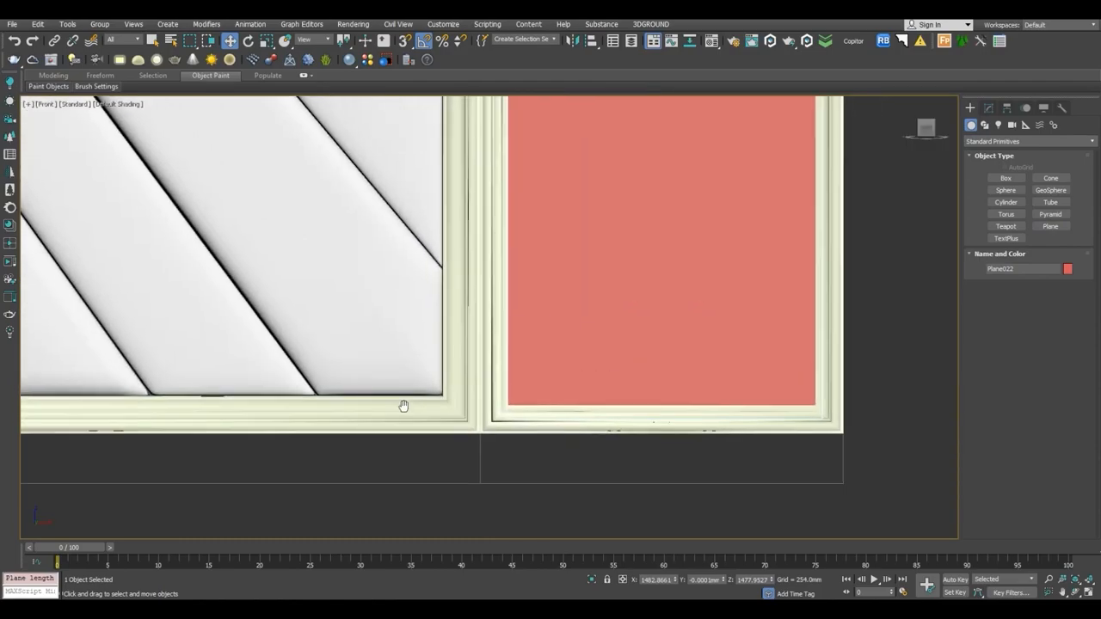
pyautogui.scroll(-3, 559, 372)
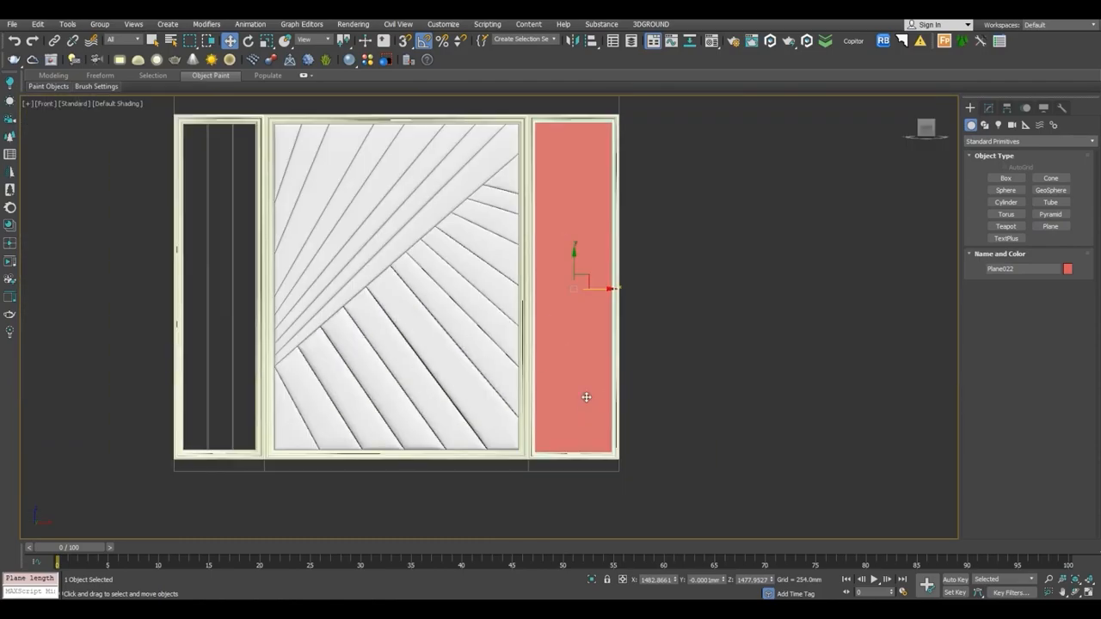
# Isolate the new plane together with the right side frame and frame them in the Top view.
pyautogui.press('p')
pyautogui.press('z')
pyautogui.moveTo(586, 291); pyautogui.dragTo(530, 416, button='middle')
pyautogui.scroll(5, 530, 415)
pyautogui.moveTo(466, 444)
pyautogui.mouseDown()
pyautogui.moveTo(444, 435)
pyautogui.moveTo(462, 439)
pyautogui.mouseUp()
pyautogui.rightClick(463, 439)
pyautogui.scroll(-5, 456, 422)
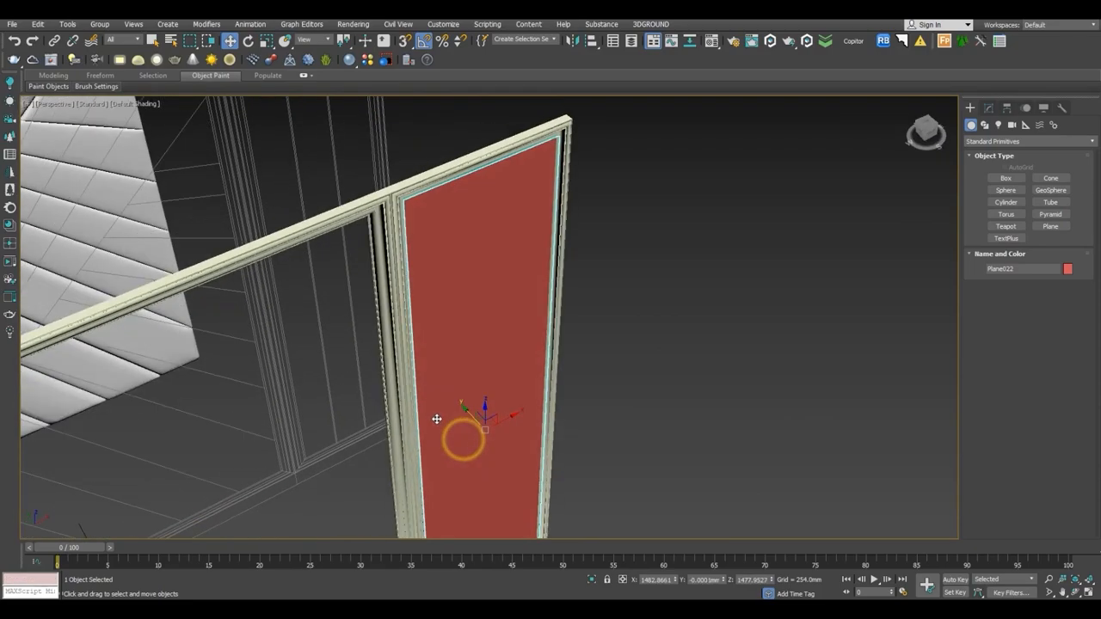
pyautogui.keyDown('ctrl'); pyautogui.click(501, 157); pyautogui.keyUp('ctrl')
pyautogui.press('z')
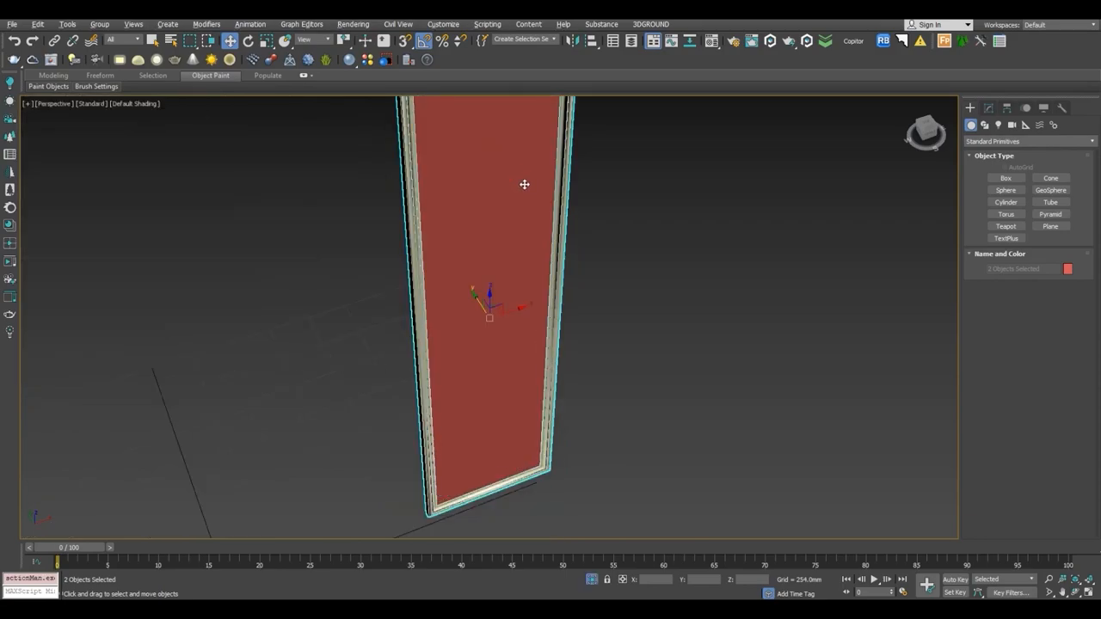
pyautogui.press('t')
pyautogui.press('z')
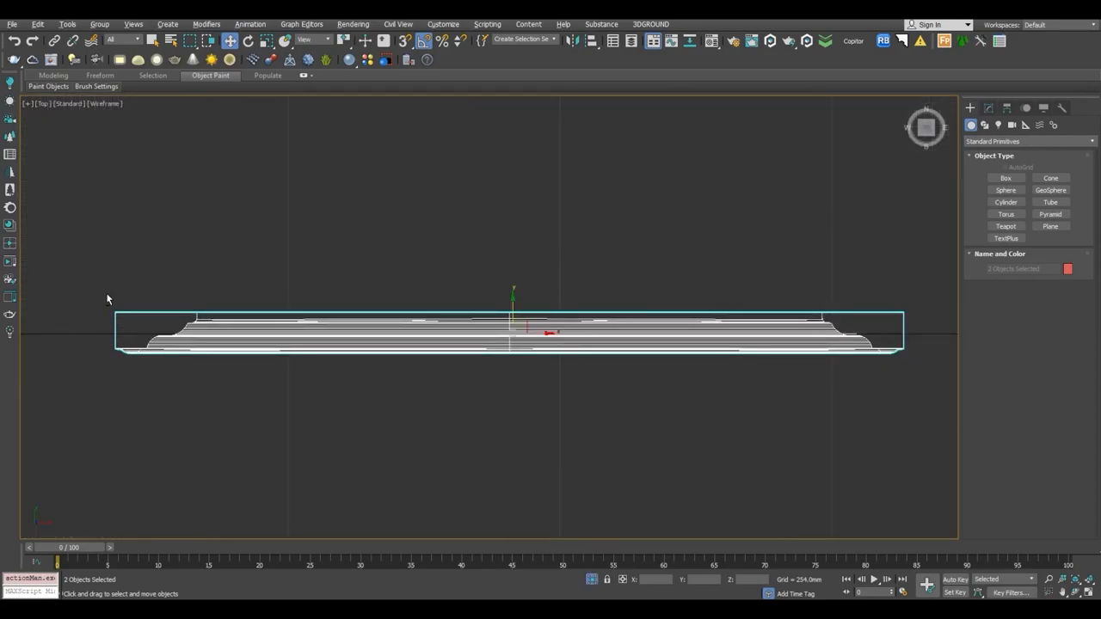
# Move the plane back along Y to about 11 mm so it sits near the rear of the right side frame.
pyautogui.keyDown('alt'); pyautogui.moveTo(124, 328); pyautogui.dragTo(125, 332); pyautogui.keyUp('alt')
pyautogui.scroll(10, 542, 344)
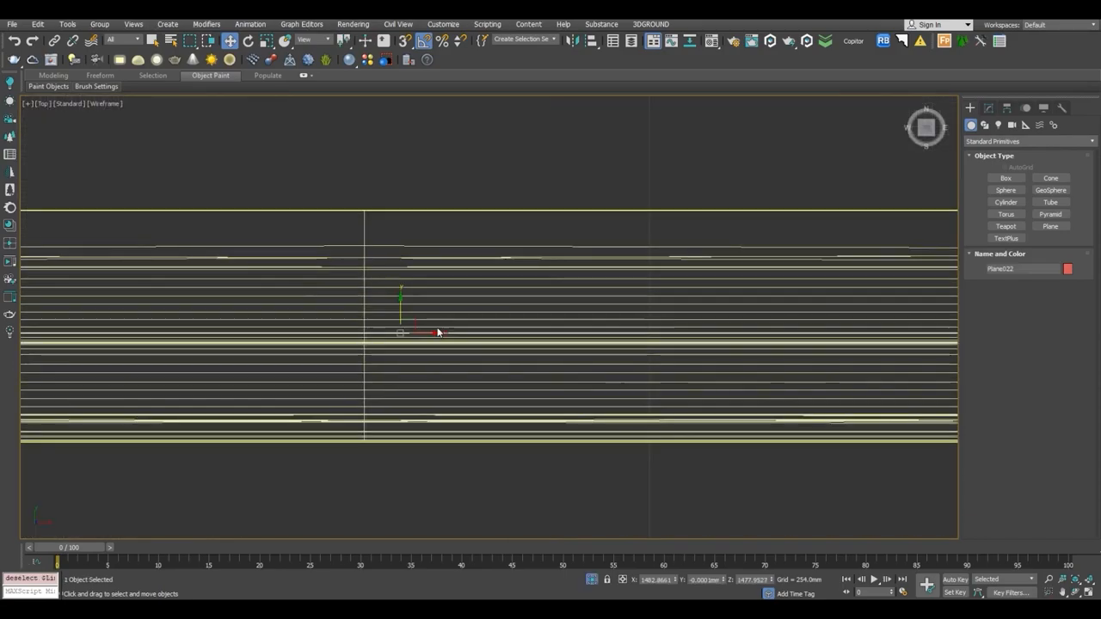
pyautogui.moveTo(401, 309)
pyautogui.mouseDown()
pyautogui.moveTo(410, 266)
pyautogui.moveTo(425, 302)
pyautogui.moveTo(422, 275)
pyautogui.moveTo(417, 297)
pyautogui.mouseUp()
pyautogui.rightClick(416, 297)
pyautogui.scroll(-10, 432, 310)
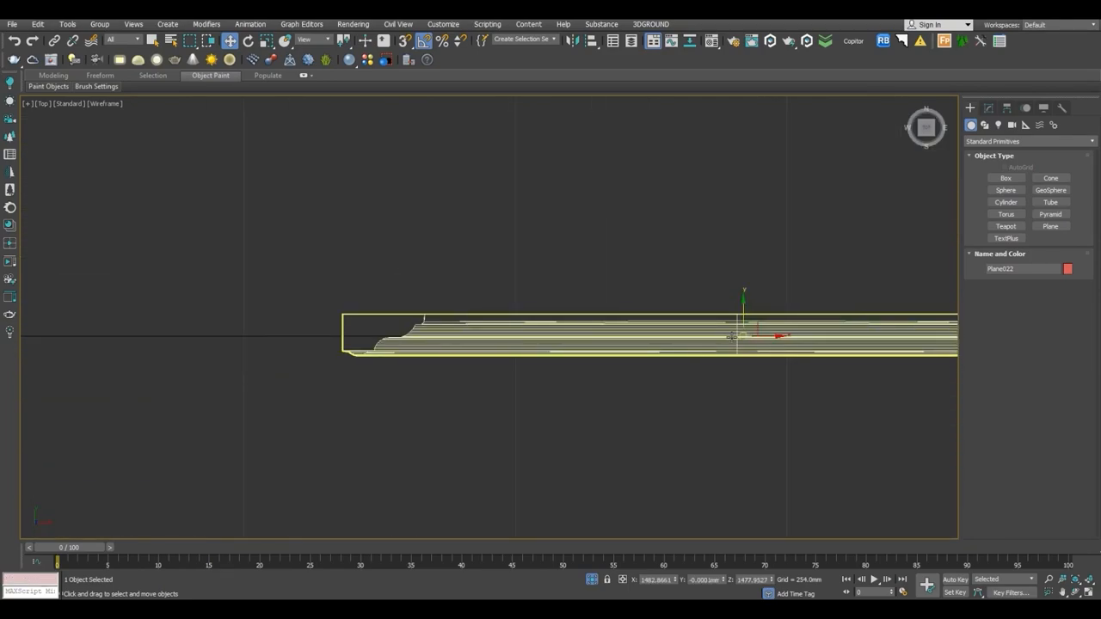
pyautogui.moveTo(748, 307)
pyautogui.mouseDown()
pyautogui.moveTo(747, 284)
pyautogui.moveTo(764, 294)
pyautogui.mouseUp()
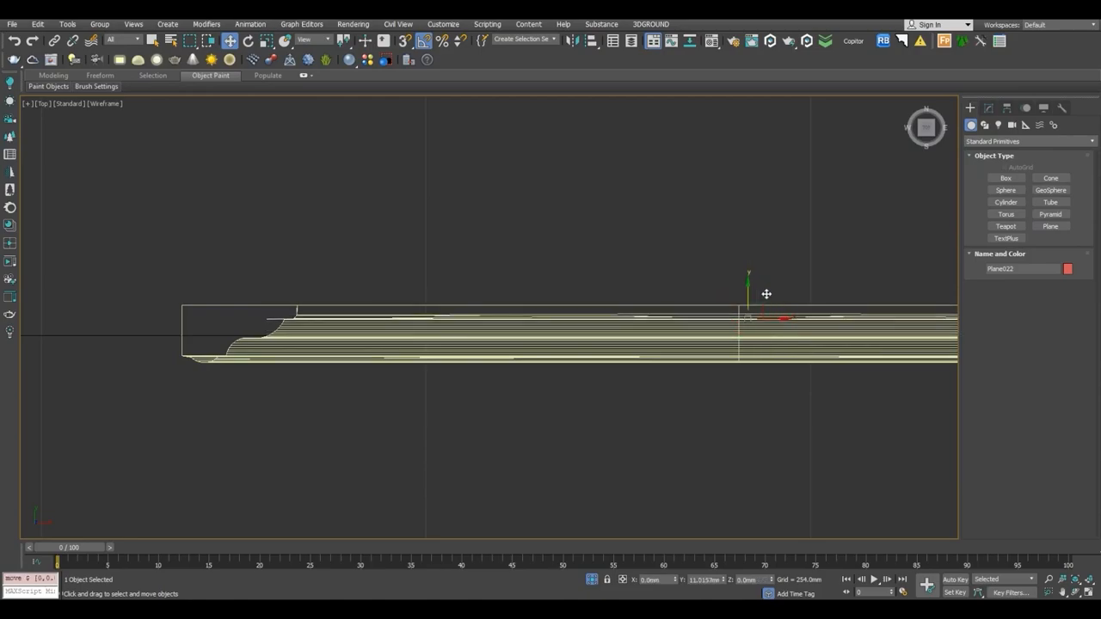
# Add a Shell modifier to the plane with an outer amount of 12 mm.
pyautogui.click(989, 108)
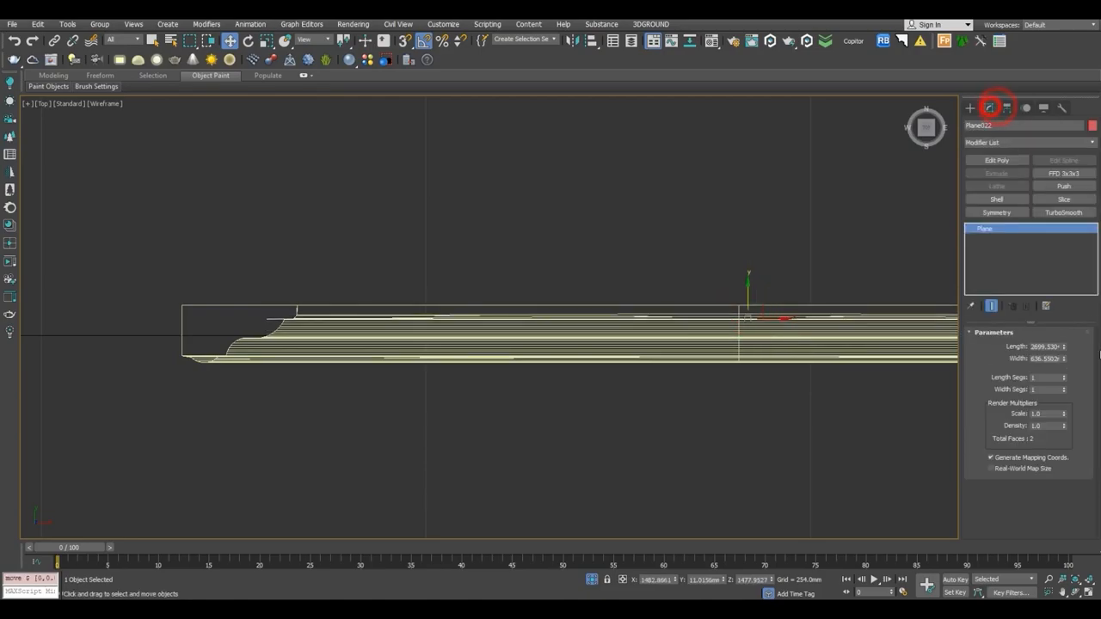
pyautogui.click(1001, 198)
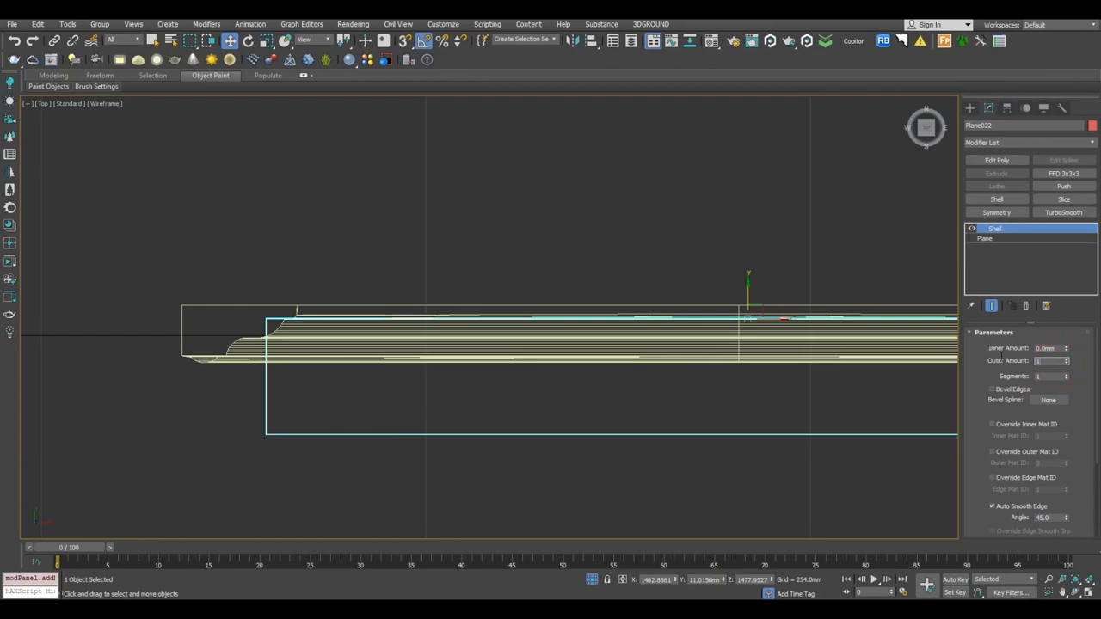
pyautogui.write('12')
pyautogui.press('Return')
pyautogui.moveTo(448, 330); pyautogui.dragTo(296, 305, button='middle')
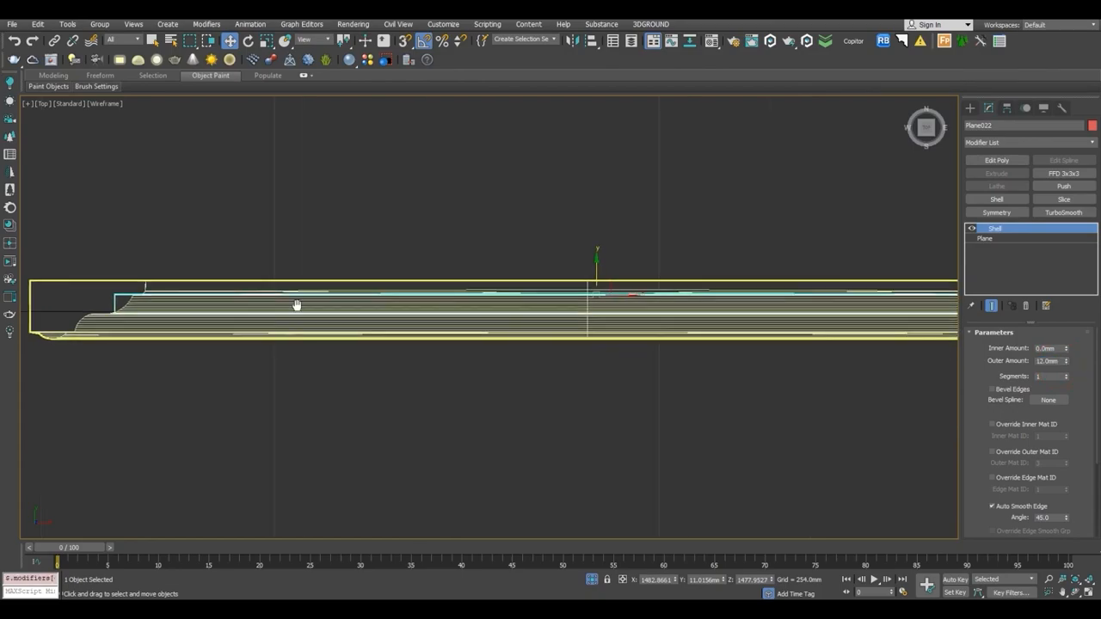
# Inspect the panel inside the frame in Perspective and reduce the Shell's outer amount to about 2.6 mm.
pyautogui.press('f')
pyautogui.press('z')
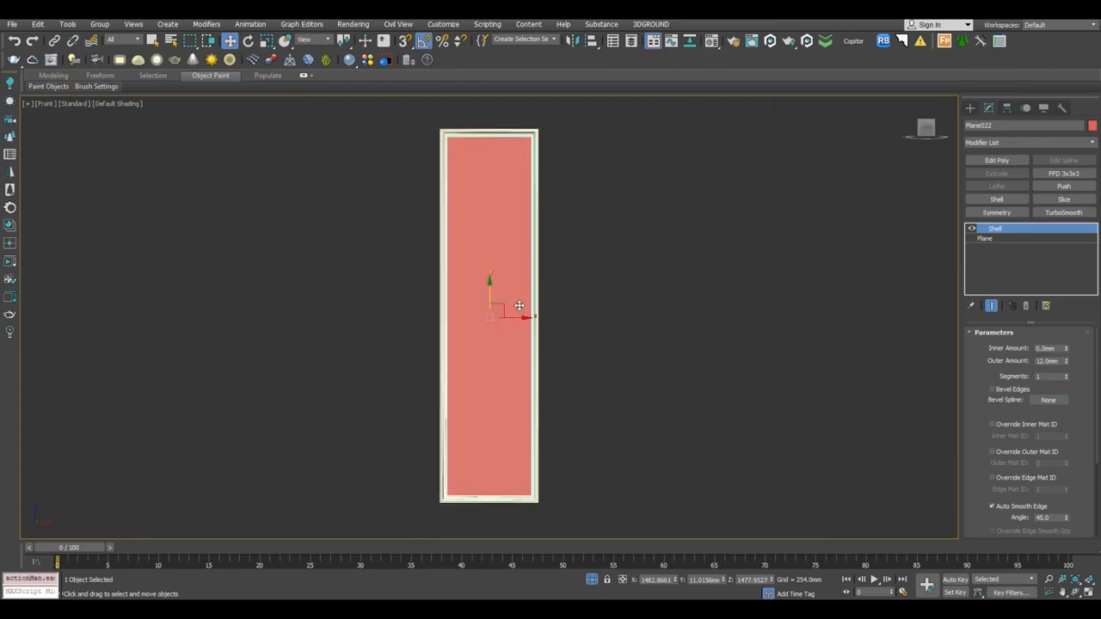
pyautogui.press('p')
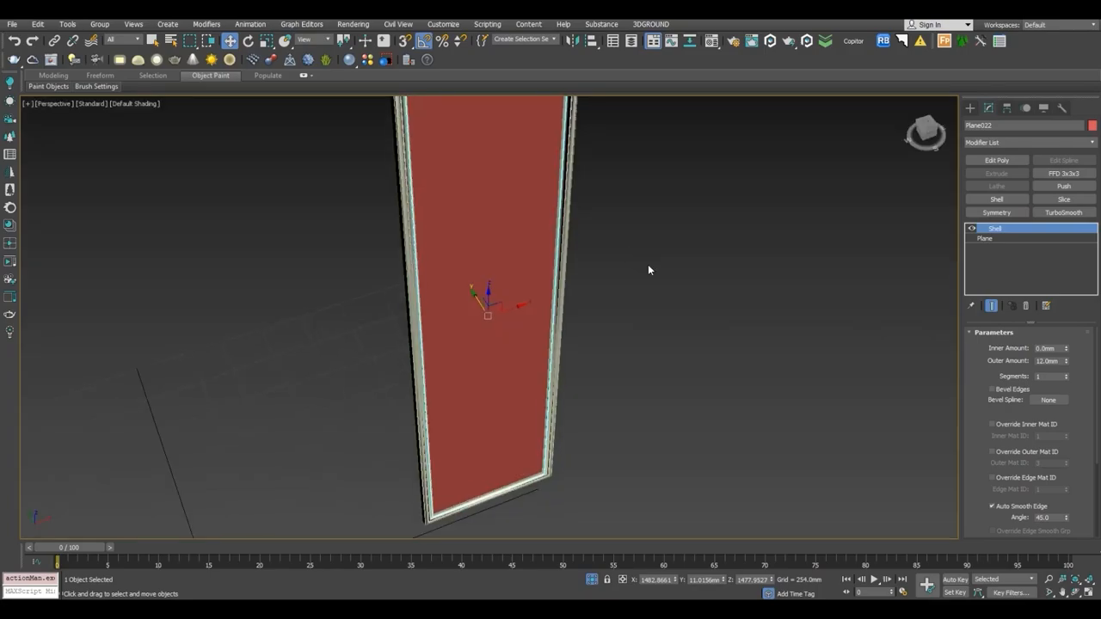
pyautogui.press('z')
pyautogui.keyDown('alt'); pyautogui.moveTo(629, 136); pyautogui.dragTo(283, 355, button='middle'); pyautogui.keyUp('alt')
pyautogui.scroll(7, 362, 365)
pyautogui.moveTo(651, 310); pyautogui.dragTo(438, 353, button='middle')
pyautogui.scroll(-6, 469, 353)
pyautogui.scroll(3, 435, 353)
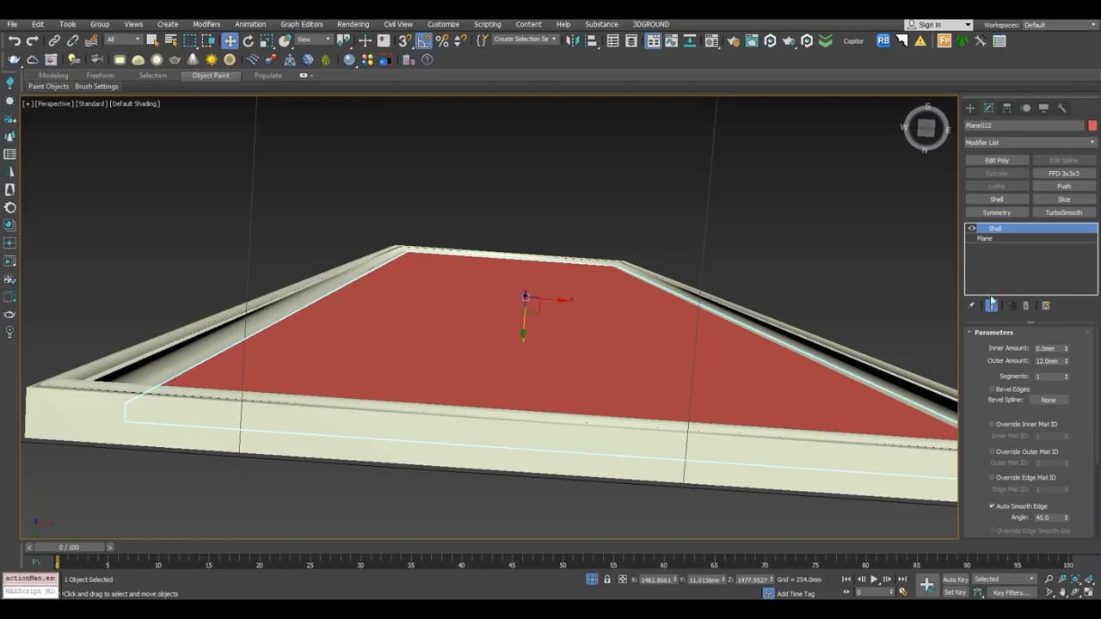
pyautogui.moveTo(1066, 361); pyautogui.dragTo(1050, 384)
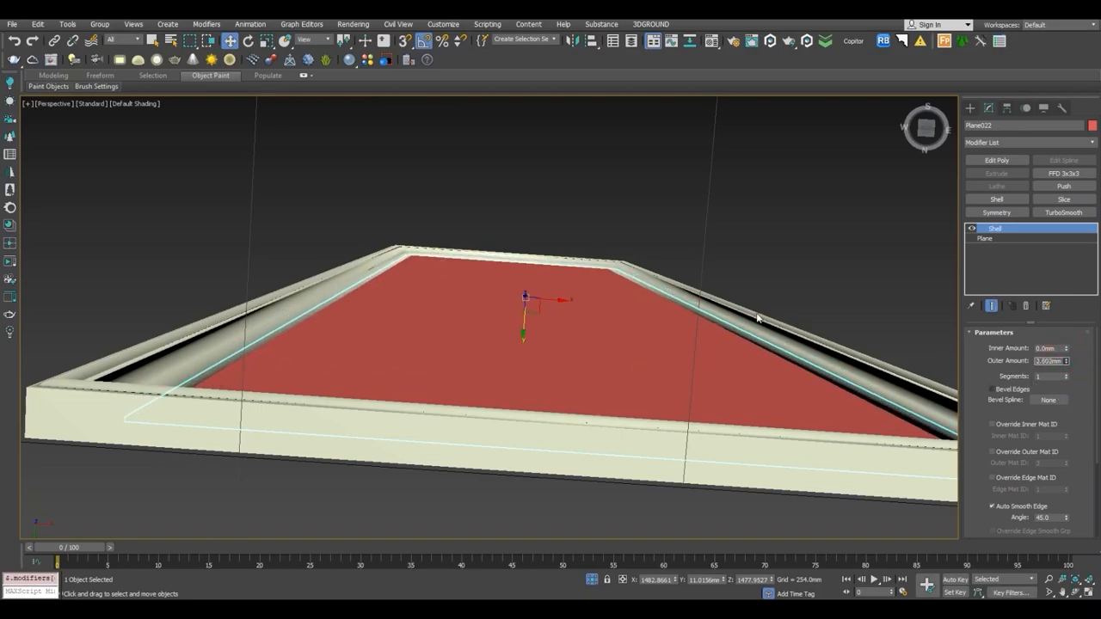
# End isolation in the Front view, add an Edit Poly modifier to the panel and start selecting its upper and lower edges.
pyautogui.press('f')
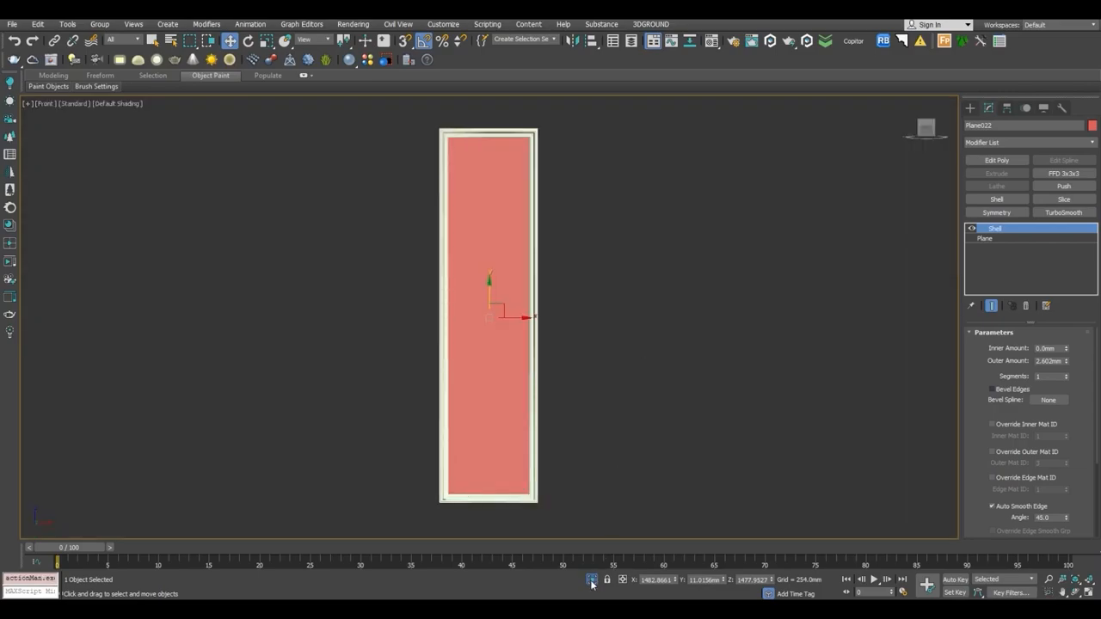
pyautogui.click(592, 581)
pyautogui.press('F3')
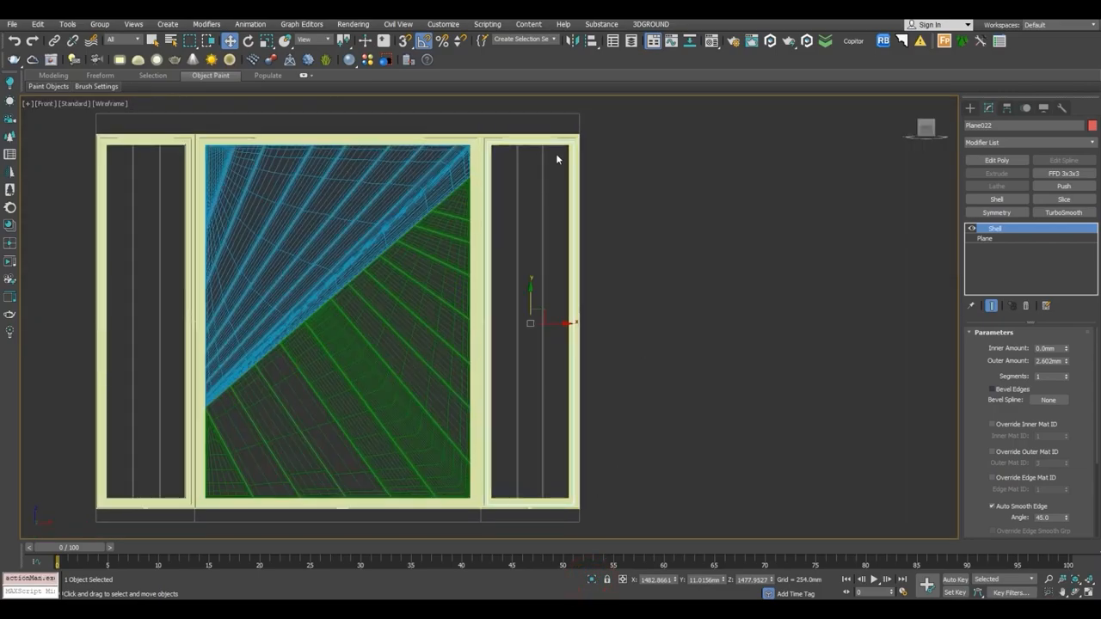
pyautogui.press('F3')
pyautogui.click(994, 160)
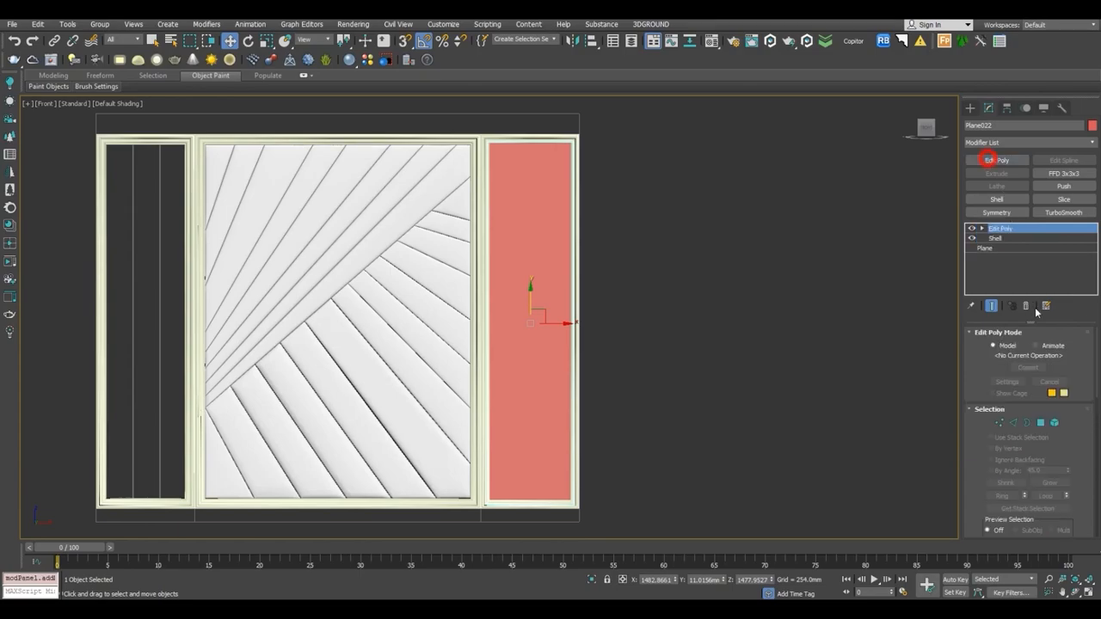
pyautogui.click(1011, 423)
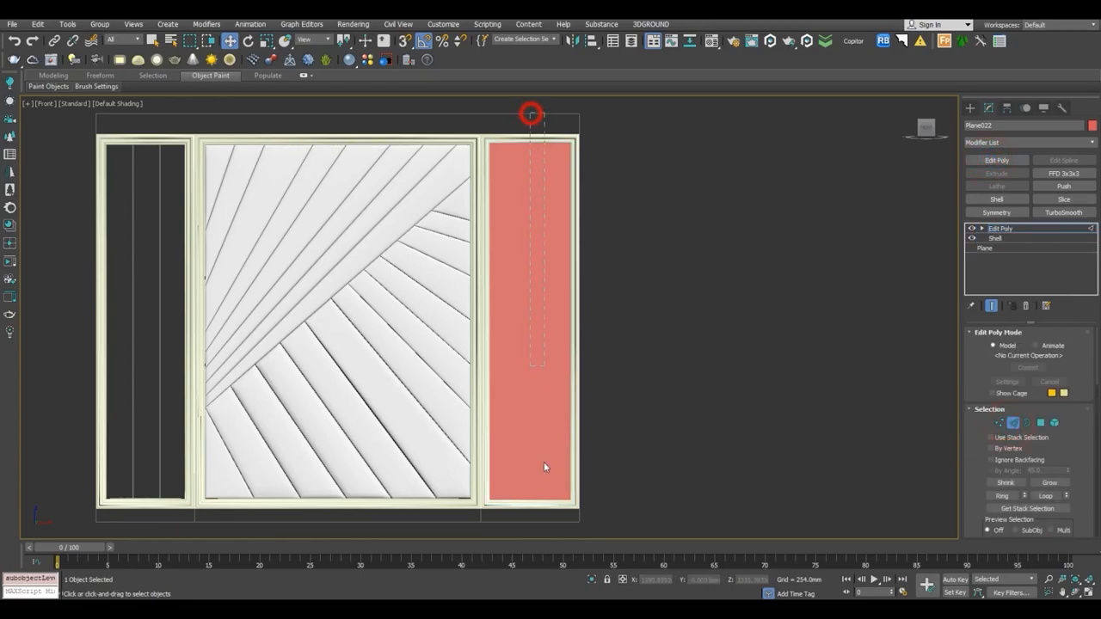
# Connect the panel's four selected horizontal edges with two segments in the Front view.
pyautogui.press('F3')
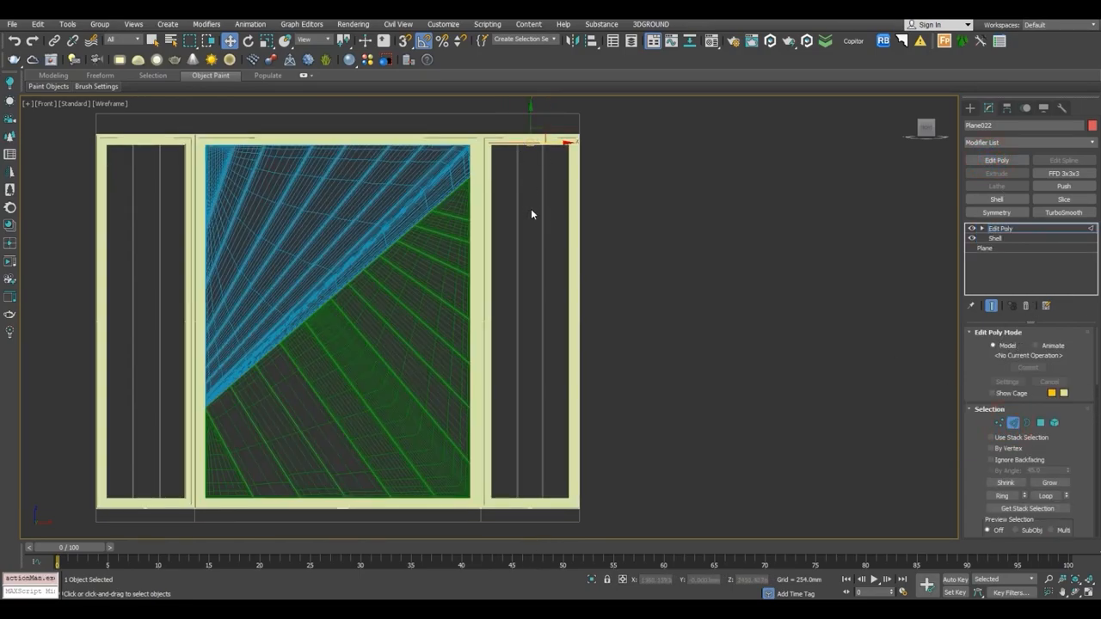
pyautogui.scroll(4, 531, 213)
pyautogui.scroll(-5, 1077, 465)
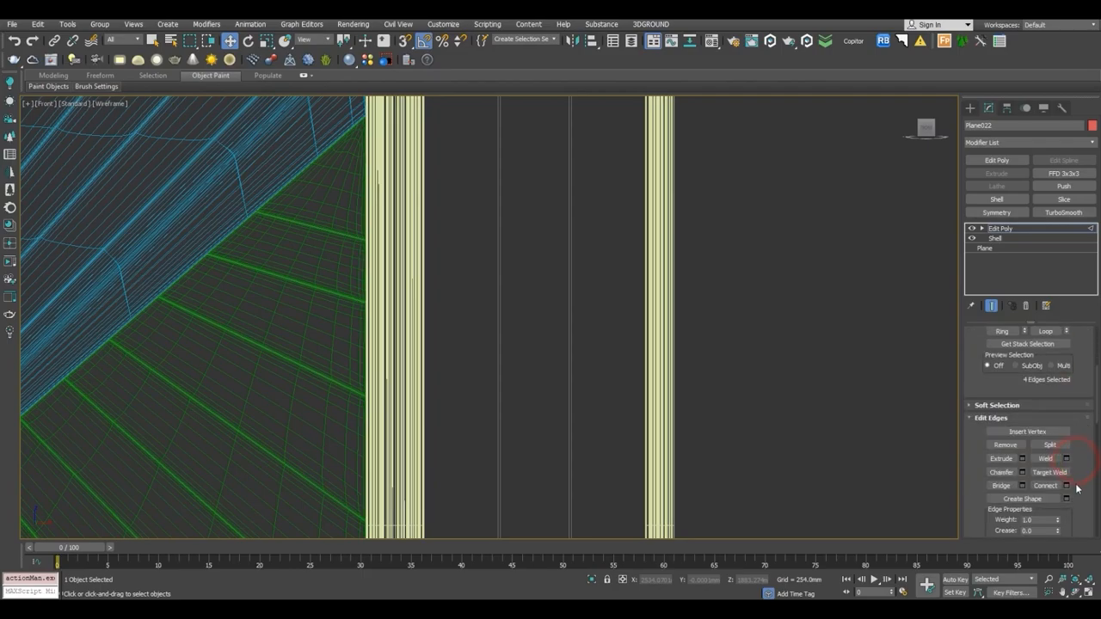
pyautogui.click(1067, 485)
pyautogui.click(508, 323)
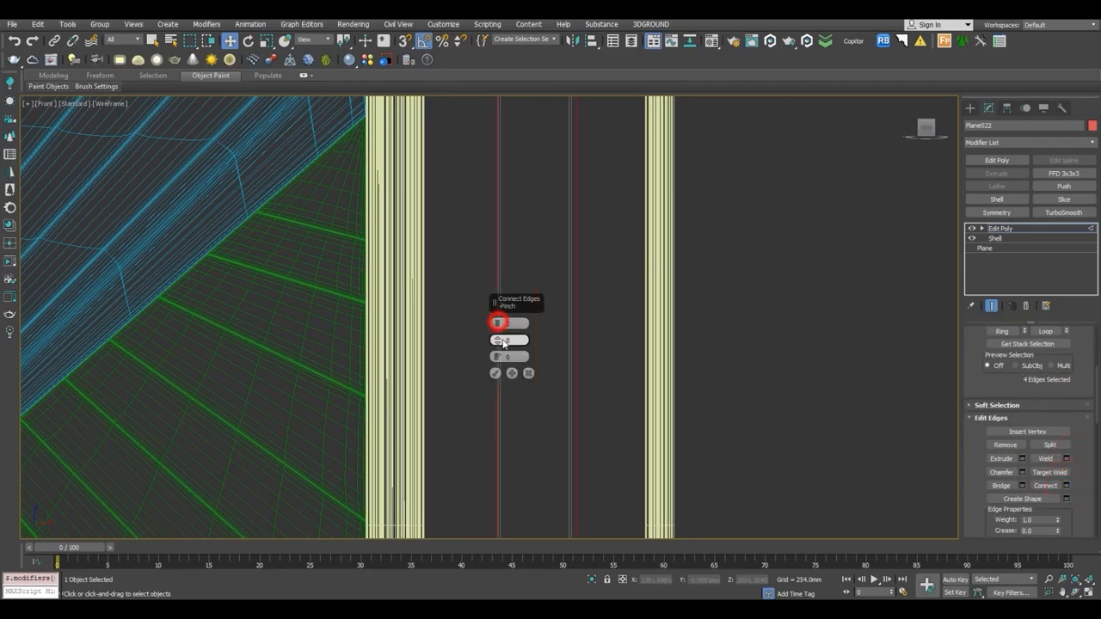
pyautogui.scroll(3, 527, 220)
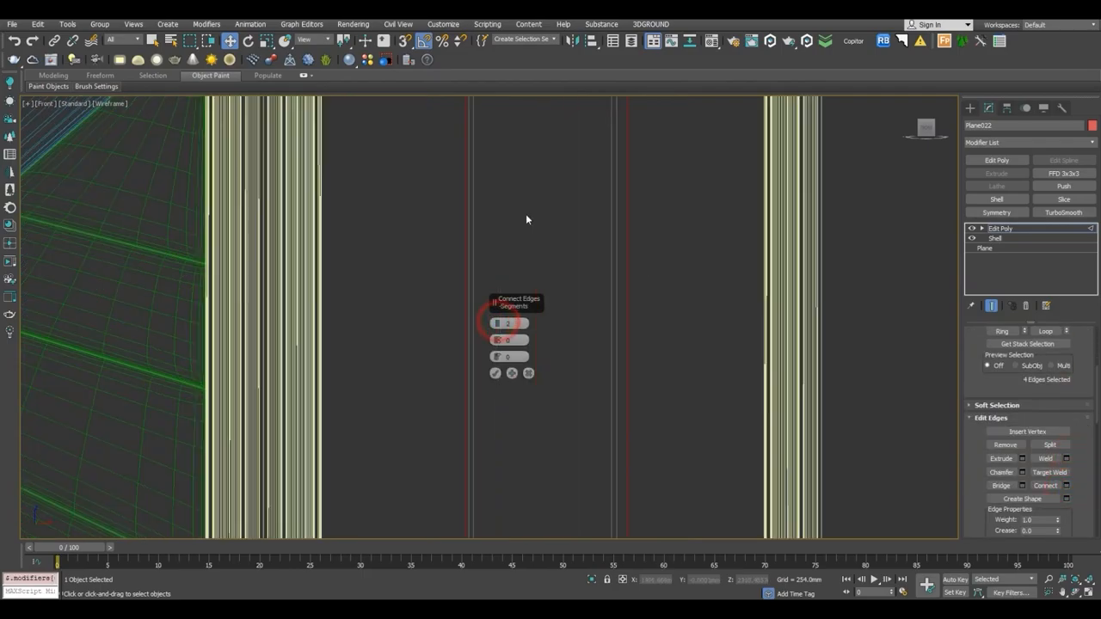
pyautogui.click(495, 373)
# Move the left connecting edge line along X by about 5.8 mm, between the two left groove lines behind the panel.
pyautogui.doubleClick(467, 352)
pyautogui.scroll(3, 470, 354)
pyautogui.scroll(-8, 470, 354)
pyautogui.scroll(3, 482, 417)
pyautogui.scroll(5, 483, 417)
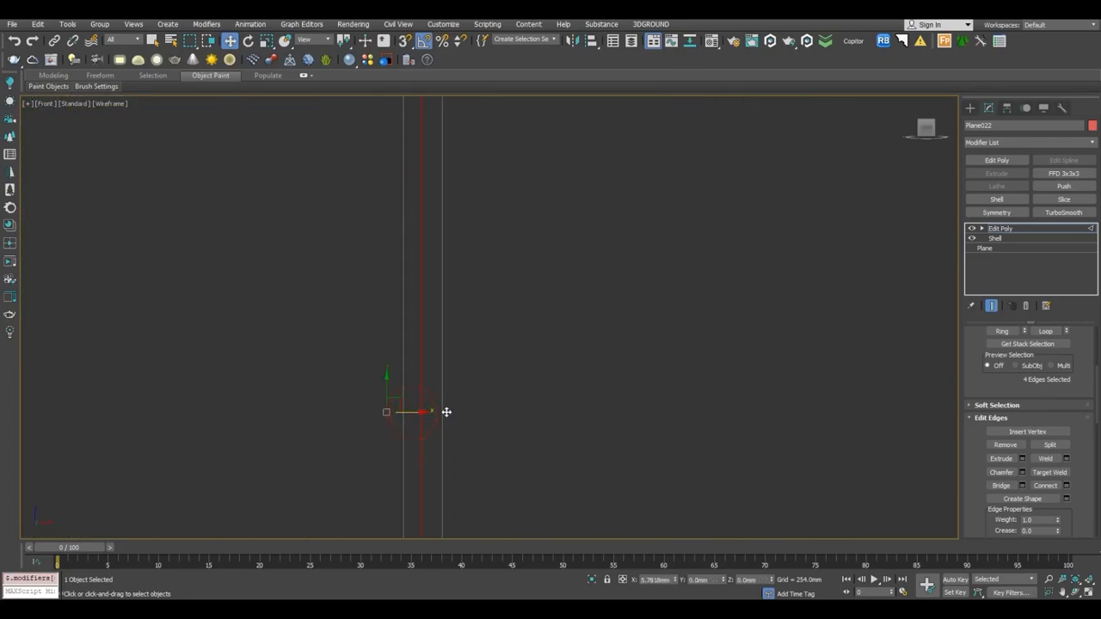
# Move the right connecting edge line along X to about 1571.3 mm, centred between the two right groove lines.
pyautogui.scroll(-8, 448, 405)
pyautogui.scroll(4, 574, 359)
pyautogui.doubleClick(549, 358)
pyautogui.scroll(3, 570, 409)
pyautogui.moveTo(528, 437); pyautogui.dragTo(465, 434)
pyautogui.scroll(-8, 465, 435)
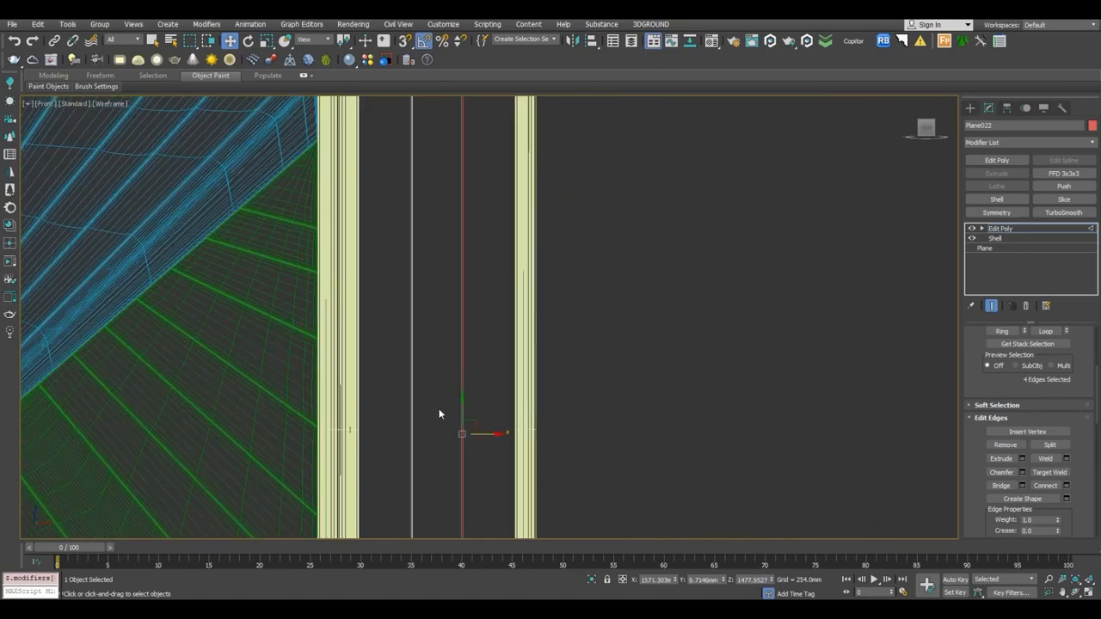
# Select both vertical edge lines running through the panel.
pyautogui.scroll(5, 413, 413)
pyautogui.keyDown('ctrl'); pyautogui.click(348, 401); pyautogui.keyUp('ctrl')
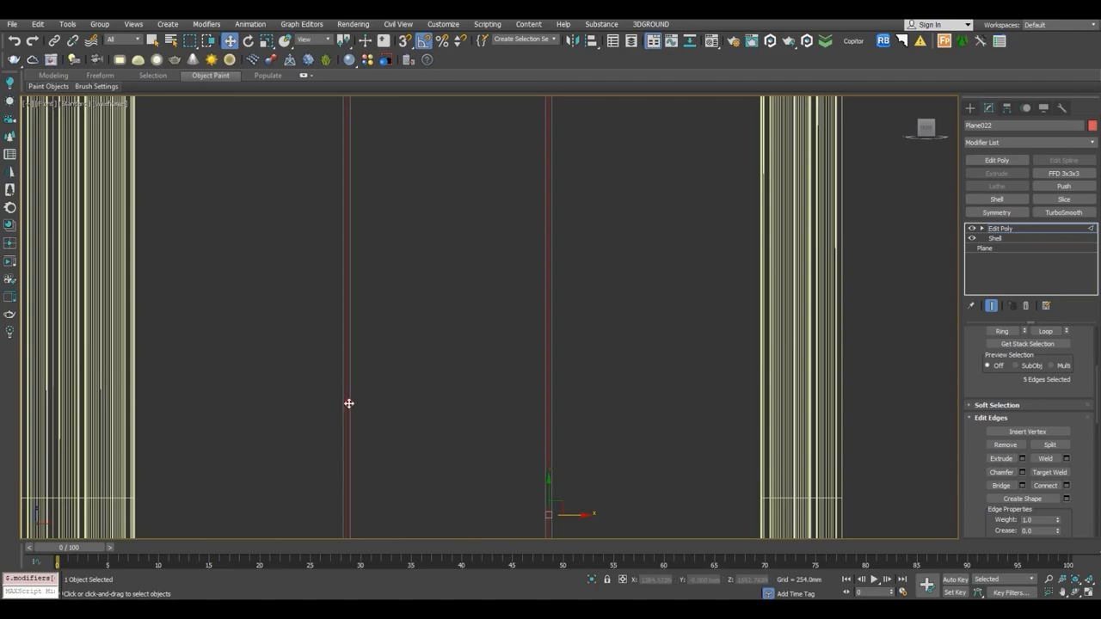
pyautogui.click(312, 358)
pyautogui.moveTo(302, 347); pyautogui.dragTo(645, 351)
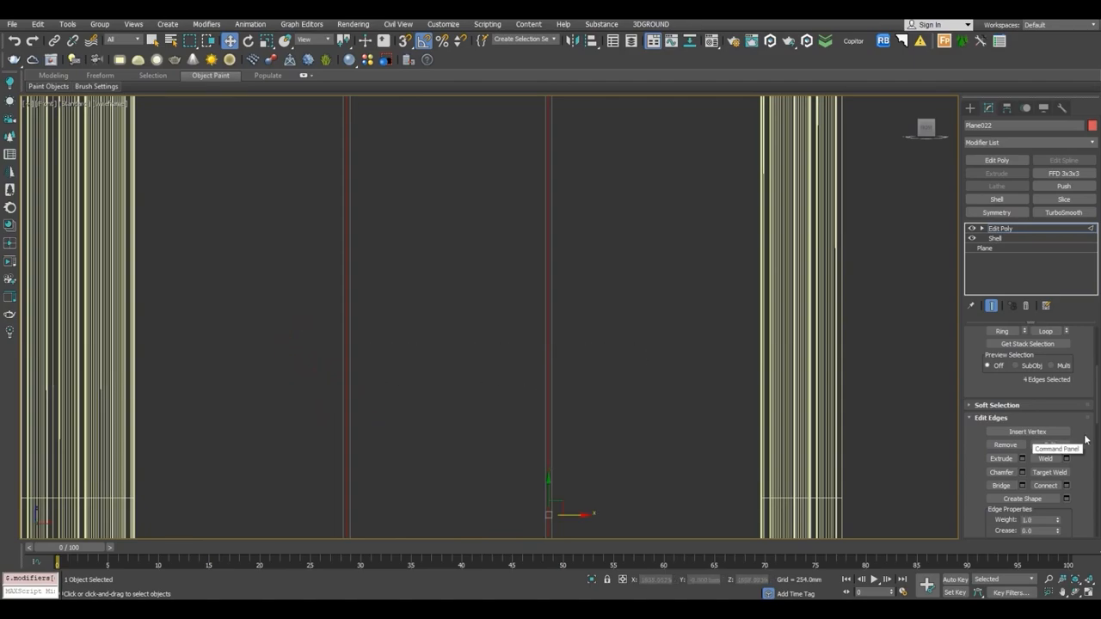
# Isolate the panel in Perspective with edged faces and extend the selected vertical edges to complete loops.
pyautogui.hotkey('alt', 'q')
pyautogui.press('p')
pyautogui.scroll(2, 583, 260)
pyautogui.keyDown('alt'); pyautogui.moveTo(675, 304); pyautogui.dragTo(725, 525, button='middle'); pyautogui.keyUp('alt')
pyautogui.scroll(-5, 725, 525)
pyautogui.moveTo(581, 284); pyautogui.dragTo(560, 329, button='middle')
pyautogui.press('F4')
pyautogui.scroll(8, 637, 287)
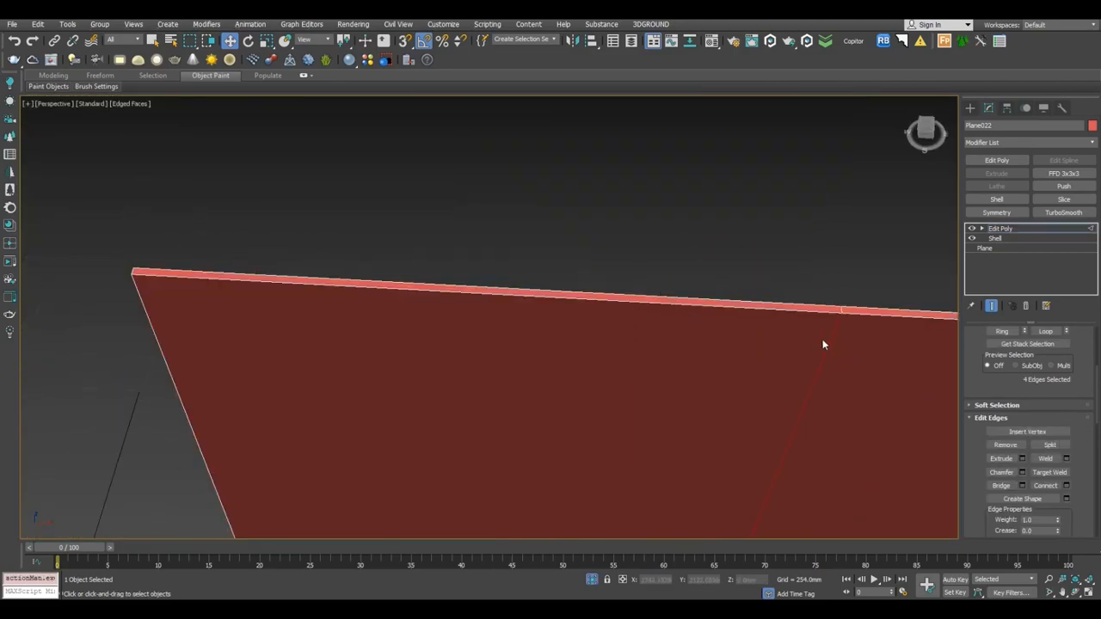
pyautogui.scroll(2, 691, 332)
pyautogui.scroll(3, 1079, 365)
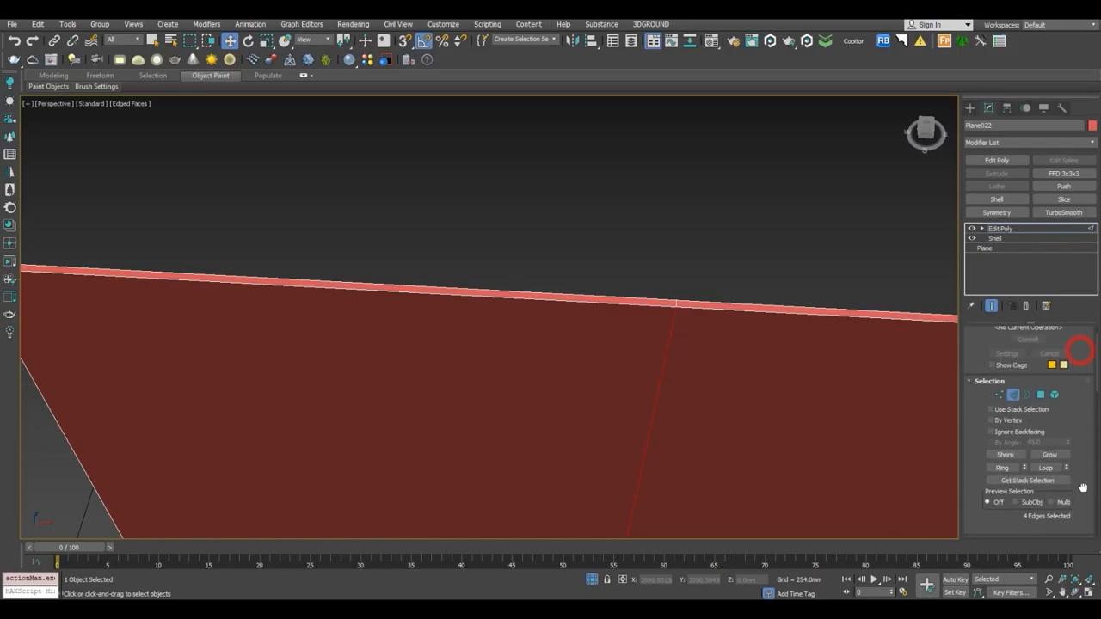
pyautogui.click(1044, 469)
pyautogui.keyDown('alt'); pyautogui.moveTo(739, 284); pyautogui.dragTo(831, 246, button='middle'); pyautogui.keyUp('alt')
# End isolation in the Front view and chamfer the selected edge loops by about 3.2 mm to match the groove lines' width.
pyautogui.press('f')
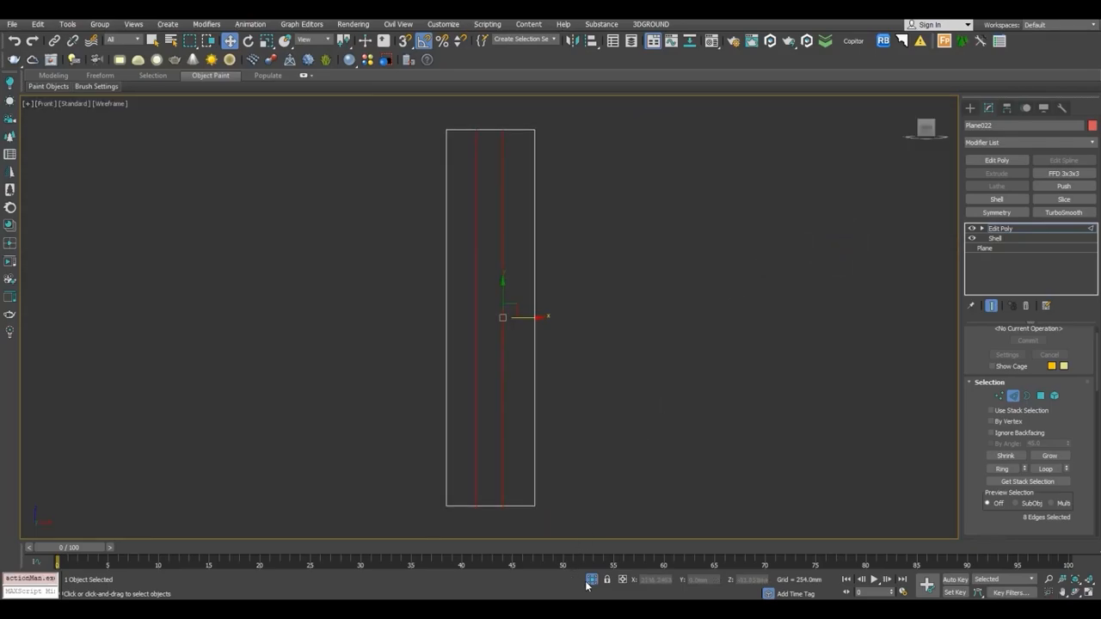
pyautogui.click(591, 579)
pyautogui.scroll(5, 548, 301)
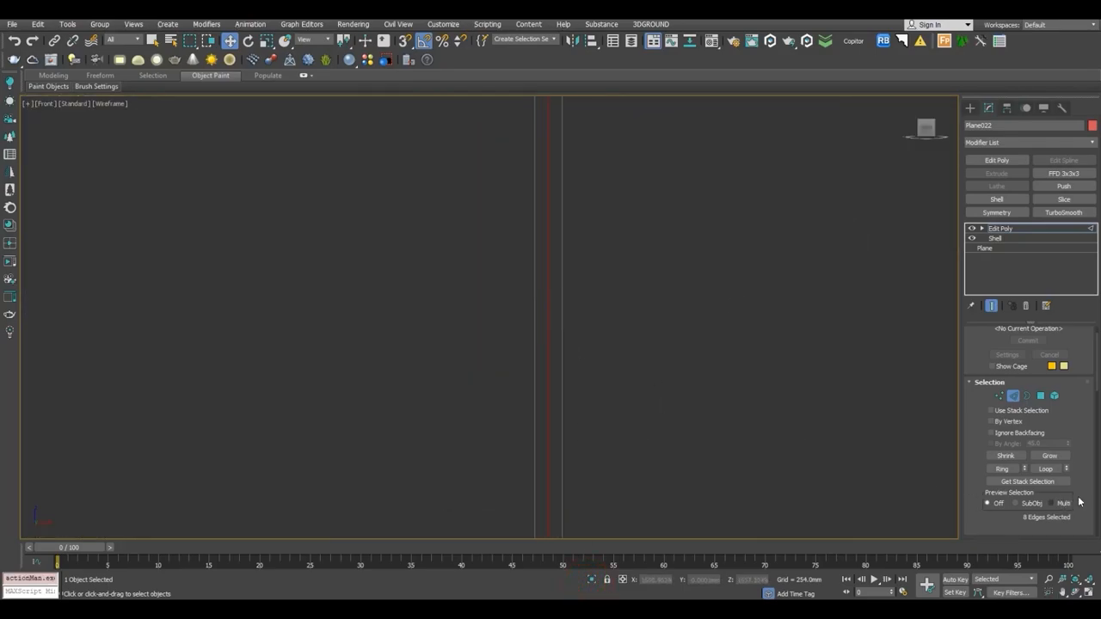
pyautogui.scroll(-8, 1081, 502)
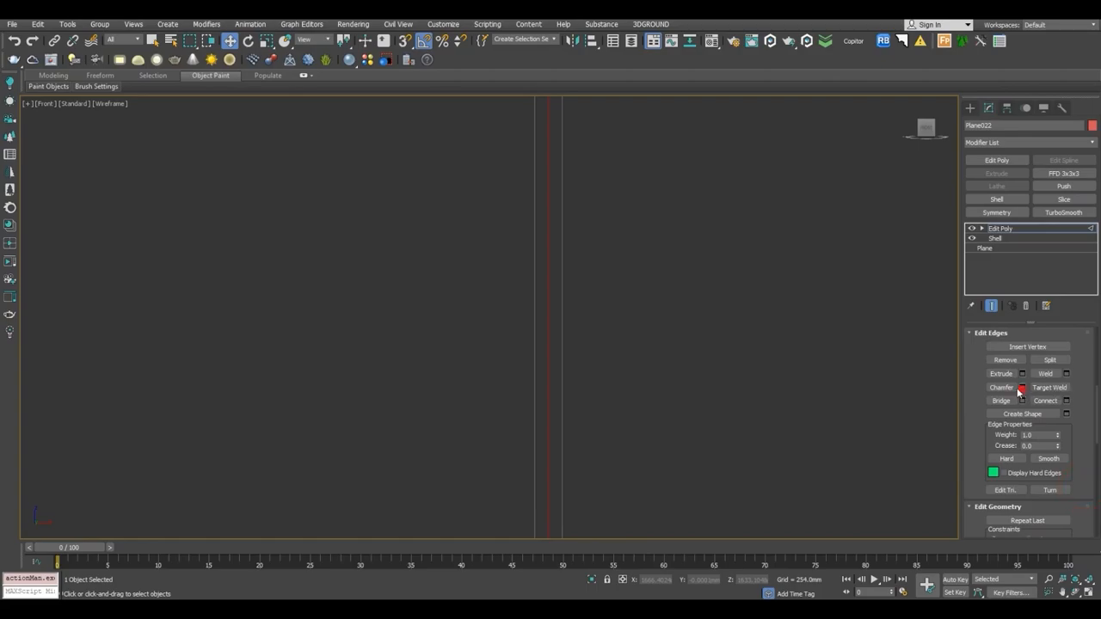
pyautogui.click(1022, 388)
pyautogui.moveTo(500, 343); pyautogui.dragTo(518, 436)
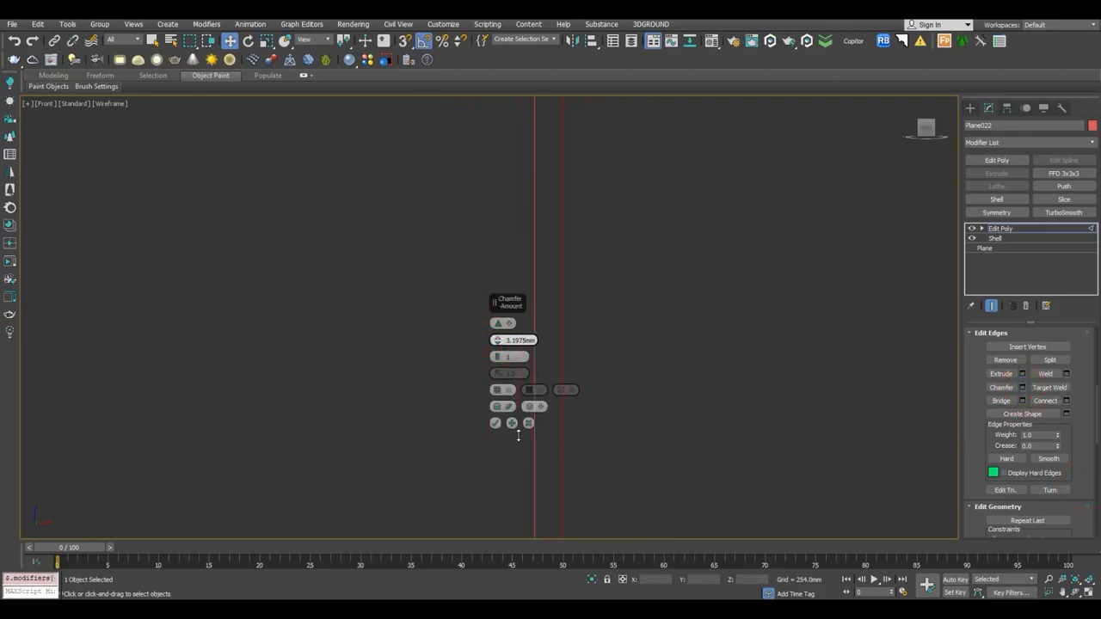
pyautogui.click(496, 422)
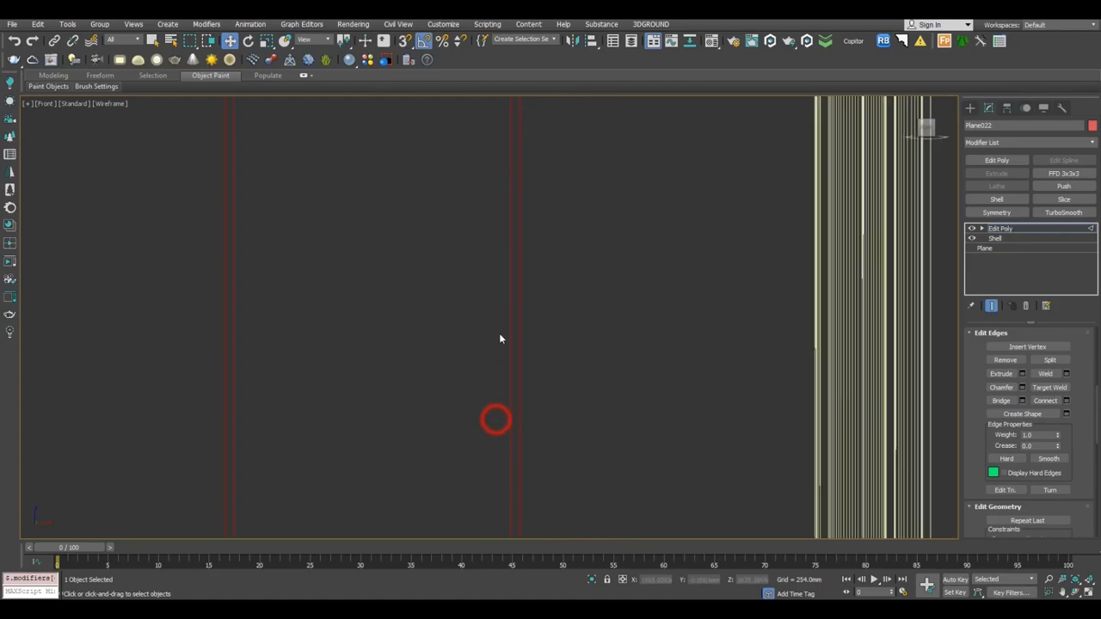
# Isolate the panel in Perspective, add a second Edit Poly modifier and enter polygon editing.
pyautogui.press('z')
pyautogui.hotkey('alt', 'q')
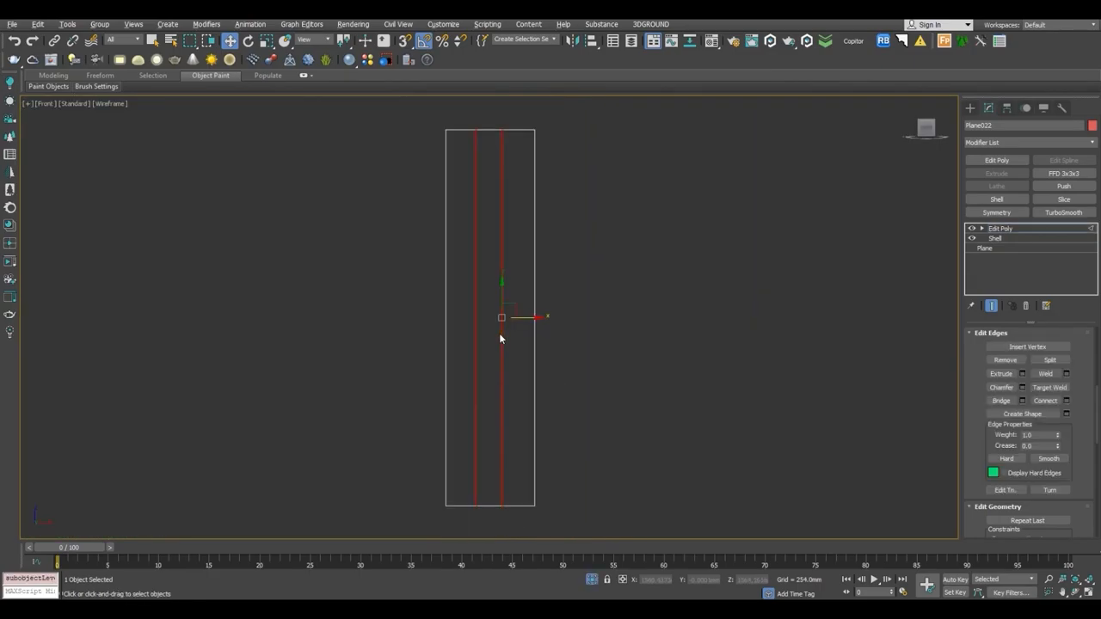
pyautogui.press('p')
pyautogui.keyDown('alt'); pyautogui.moveTo(499, 337); pyautogui.dragTo(584, 245, button='middle'); pyautogui.keyUp('alt')
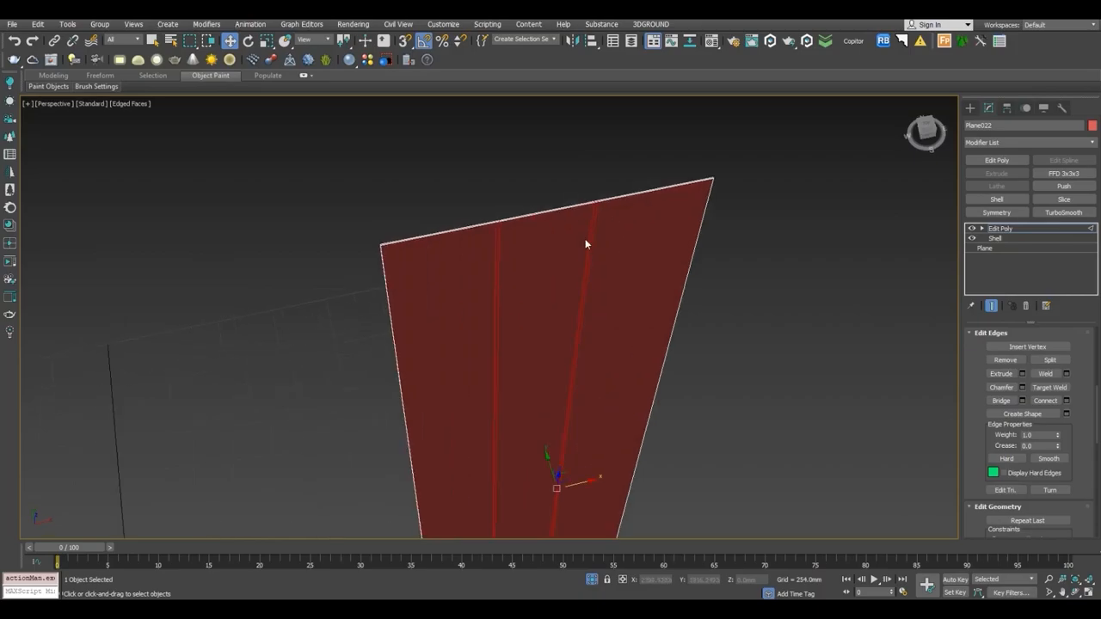
pyautogui.click(998, 161)
pyautogui.moveTo(1083, 357); pyautogui.dragTo(1060, 496)
pyautogui.click(1040, 422)
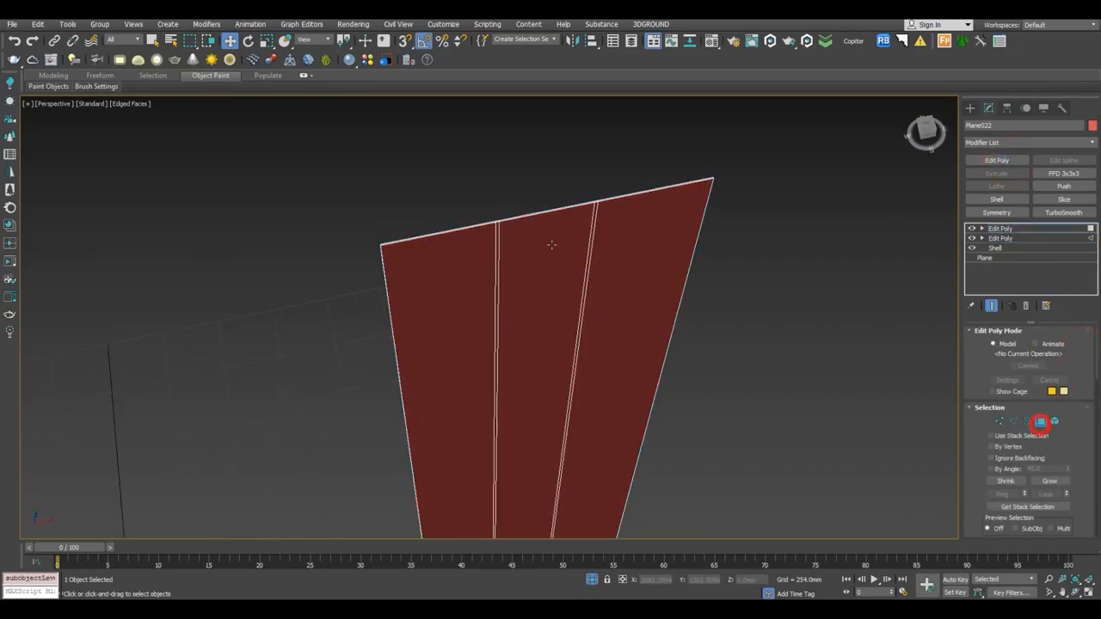
# Select the three front face polygons on either side of the narrow groove strips and extrude them 12 mm.
pyautogui.click(474, 242)
pyautogui.keyDown('ctrl'); pyautogui.click(546, 244); pyautogui.keyUp('ctrl')
pyautogui.keyDown('ctrl'); pyautogui.click(624, 240); pyautogui.keyUp('ctrl')
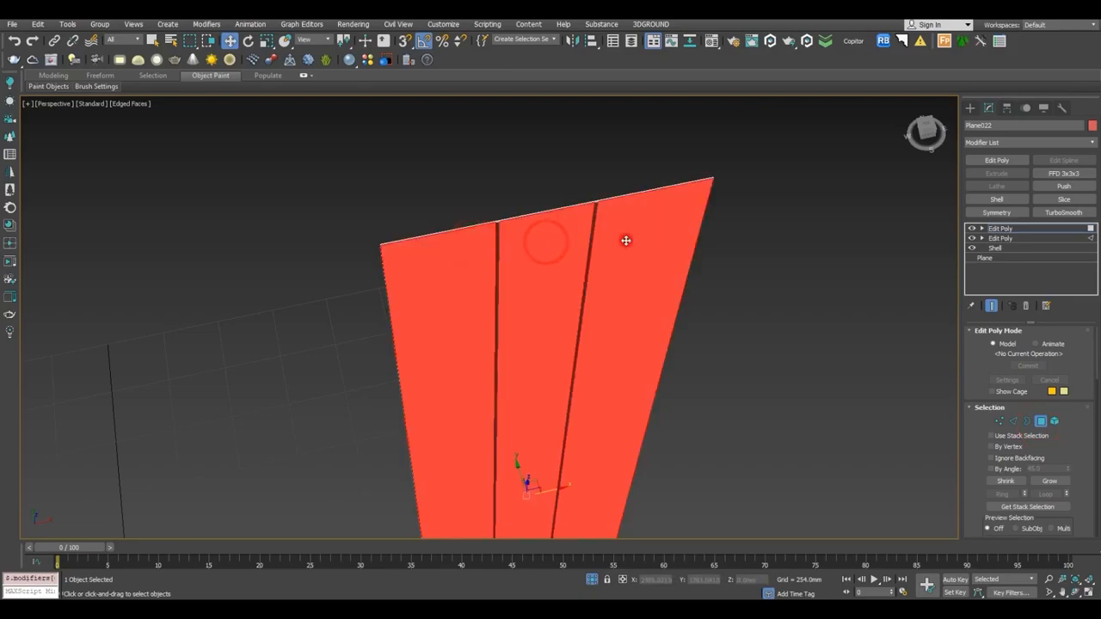
pyautogui.scroll(-5, 1087, 470)
pyautogui.click(1023, 423)
pyautogui.scroll(3, 495, 230)
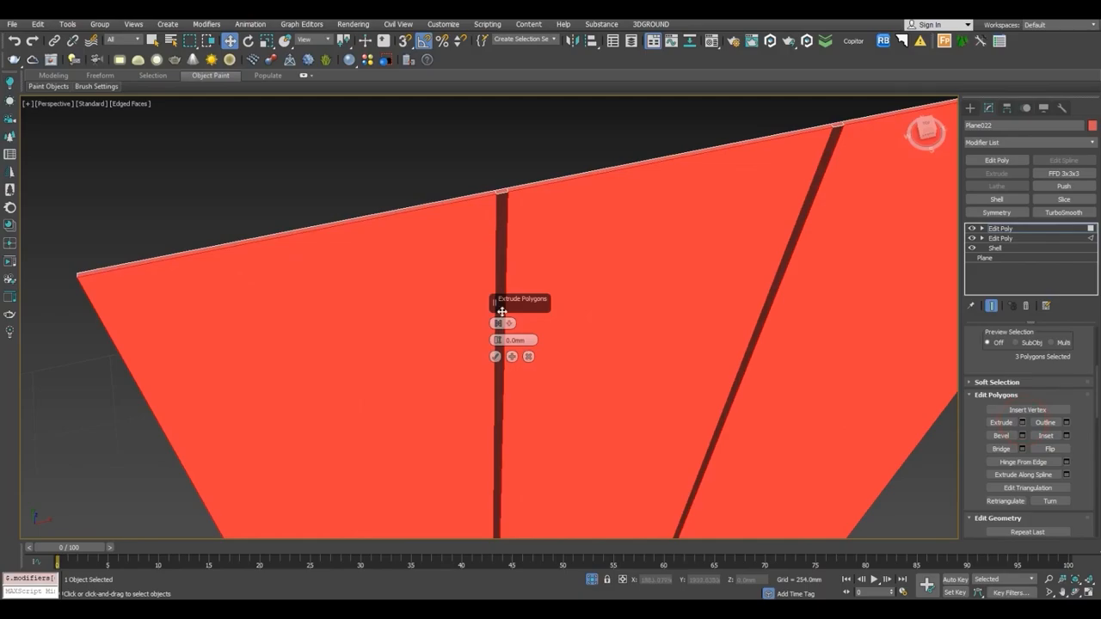
pyautogui.moveTo(505, 341); pyautogui.dragTo(497, 340)
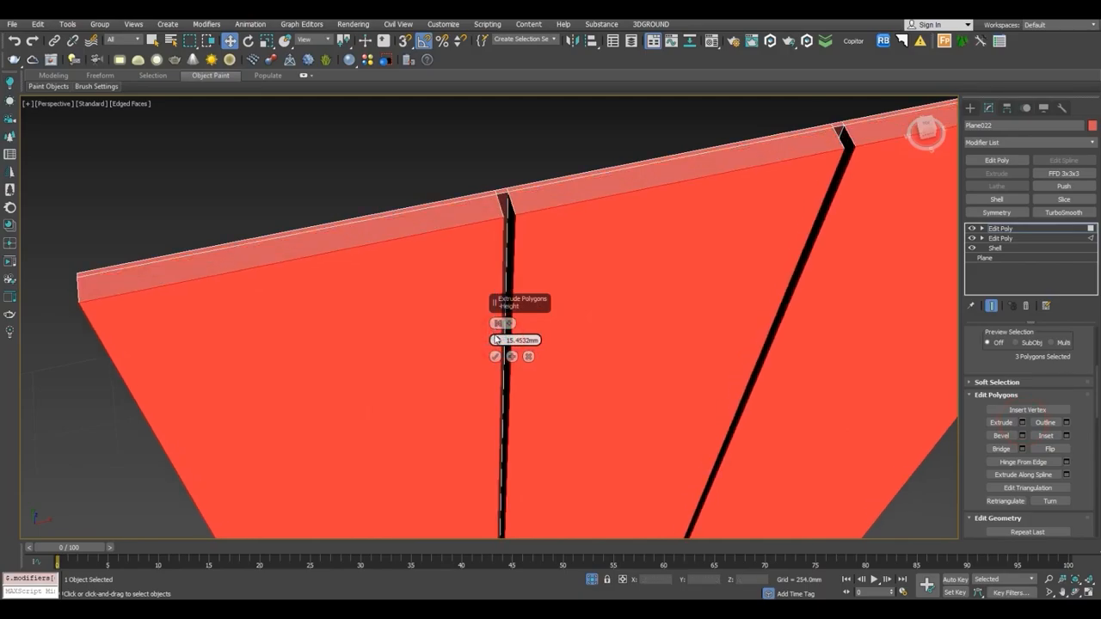
pyautogui.doubleClick(520, 340)
pyautogui.write('12')
pyautogui.press('Return')
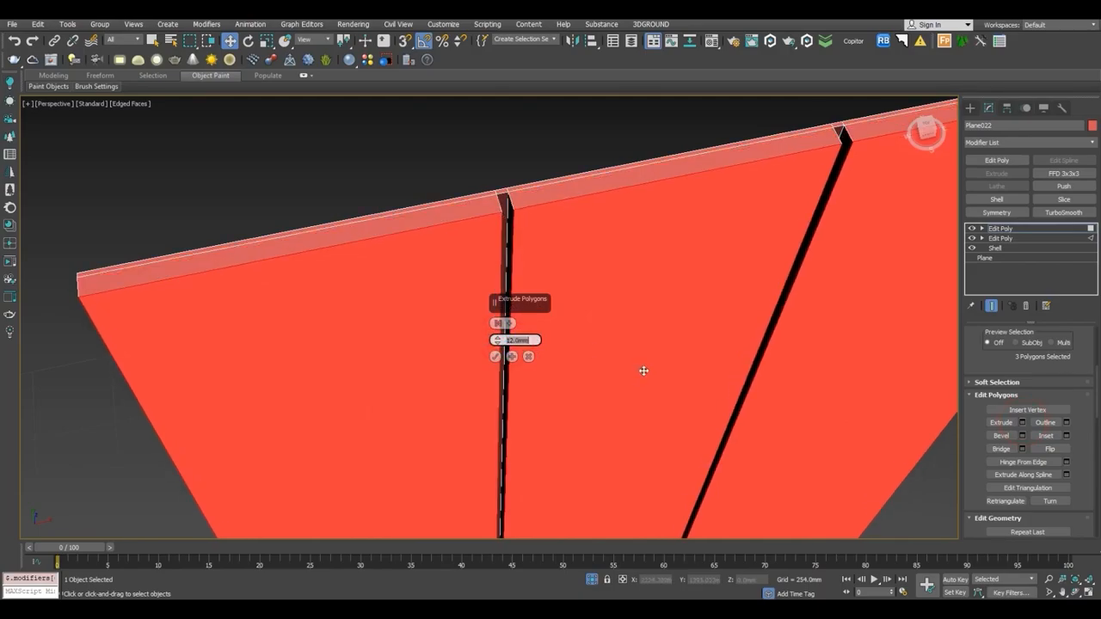
pyautogui.click(497, 356)
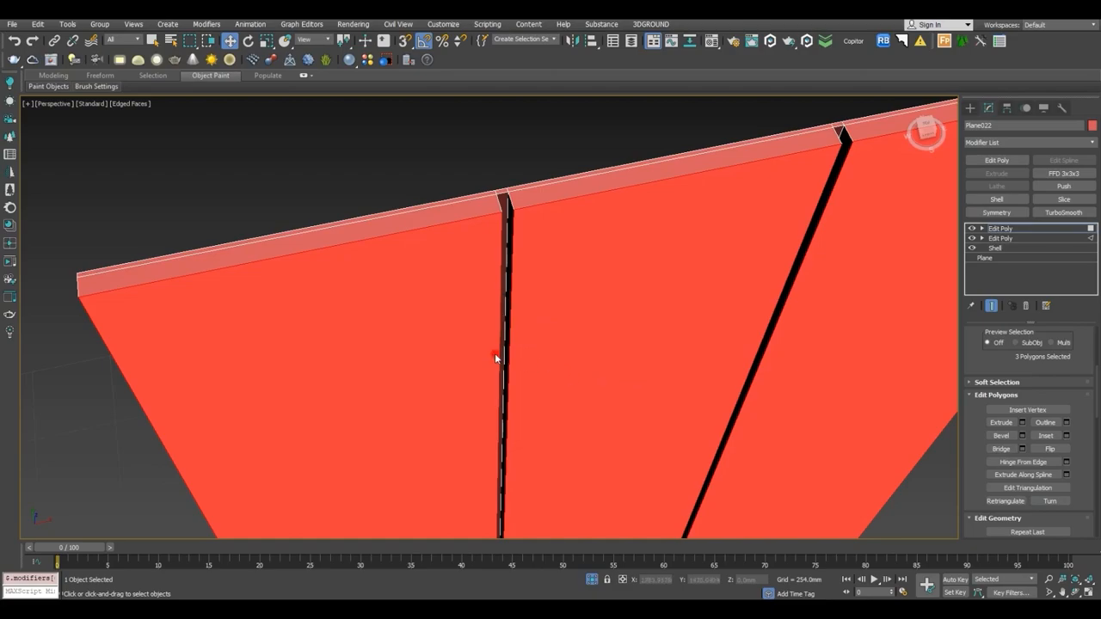
pyautogui.scroll(-3, 610, 275)
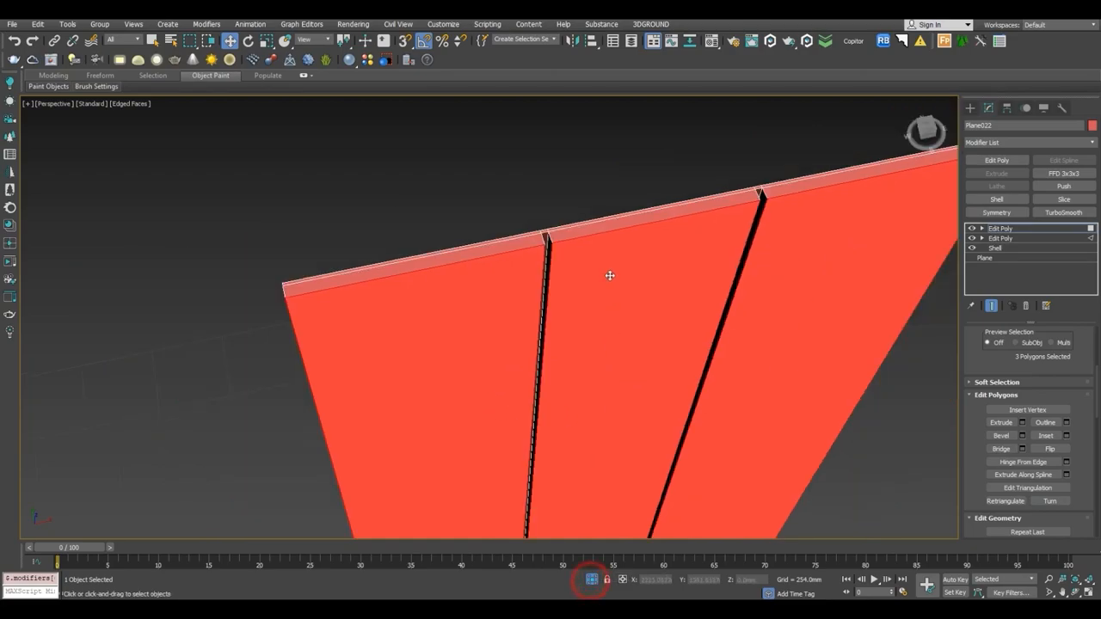
# Add a Chamfer modifier to the grooved panel and set its amount to 1.0 mm.
pyautogui.click(1009, 229)
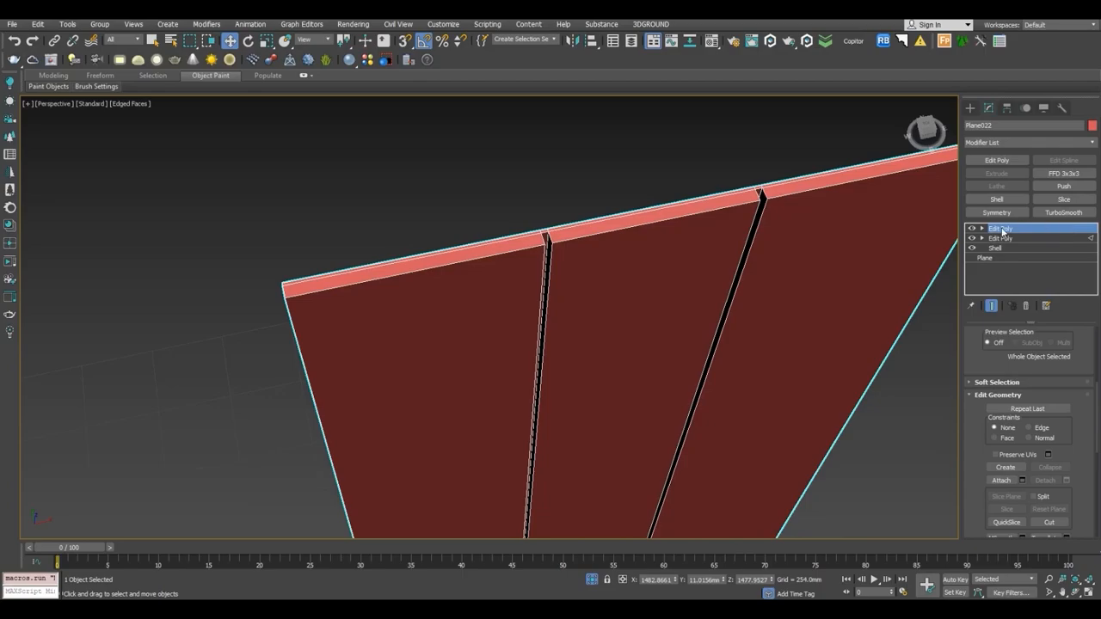
pyautogui.click(985, 143)
pyautogui.write('ch')
pyautogui.press('Return')
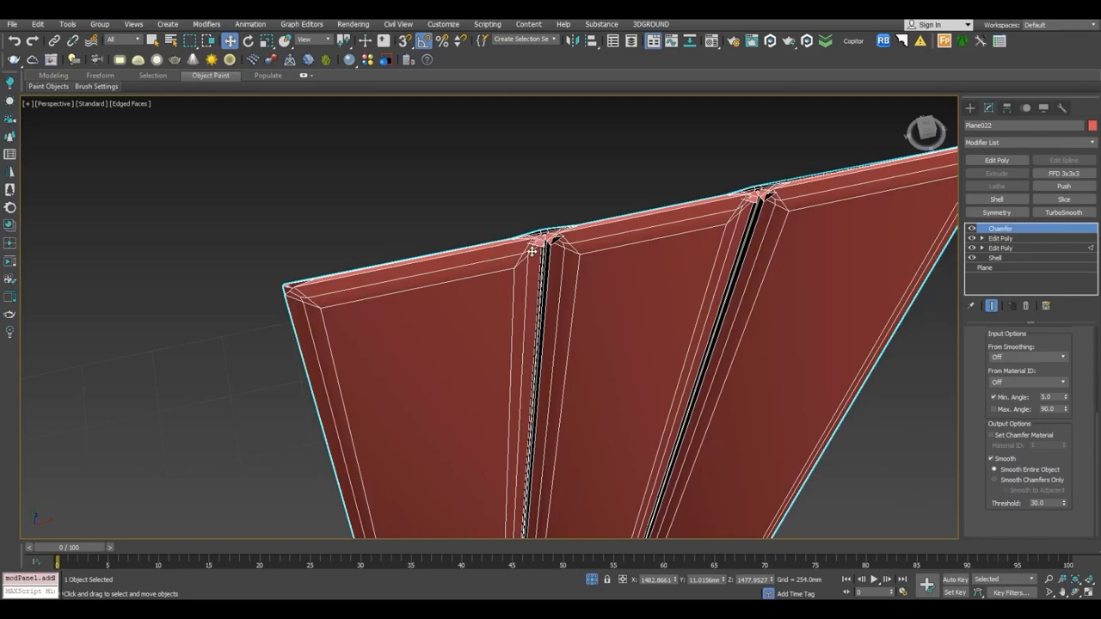
pyautogui.moveTo(1087, 353); pyautogui.dragTo(1086, 521)
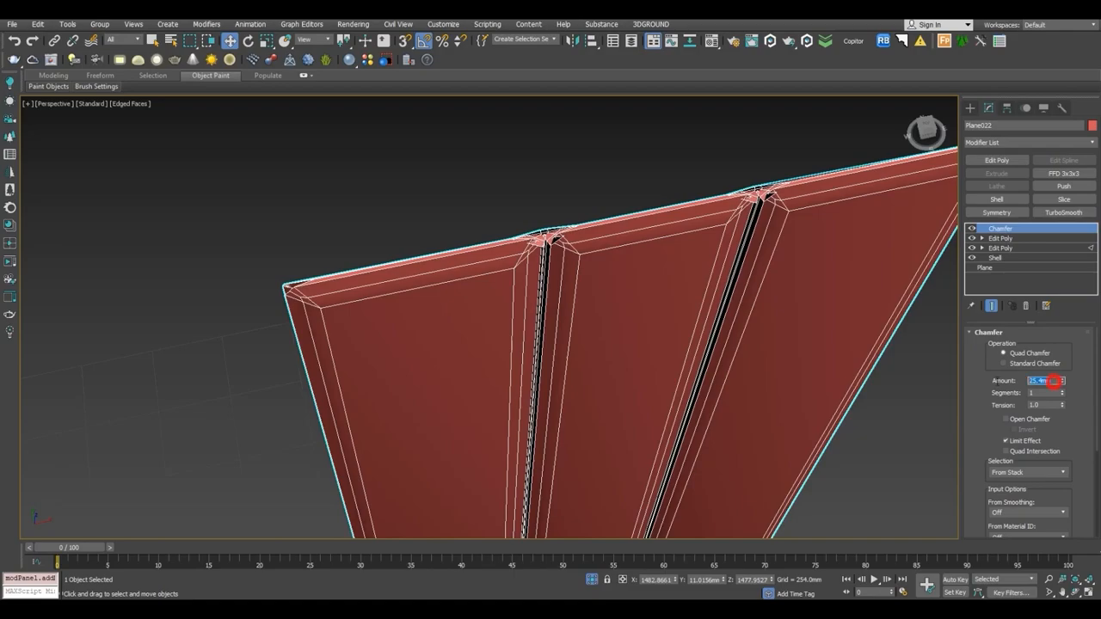
pyautogui.press('Return')
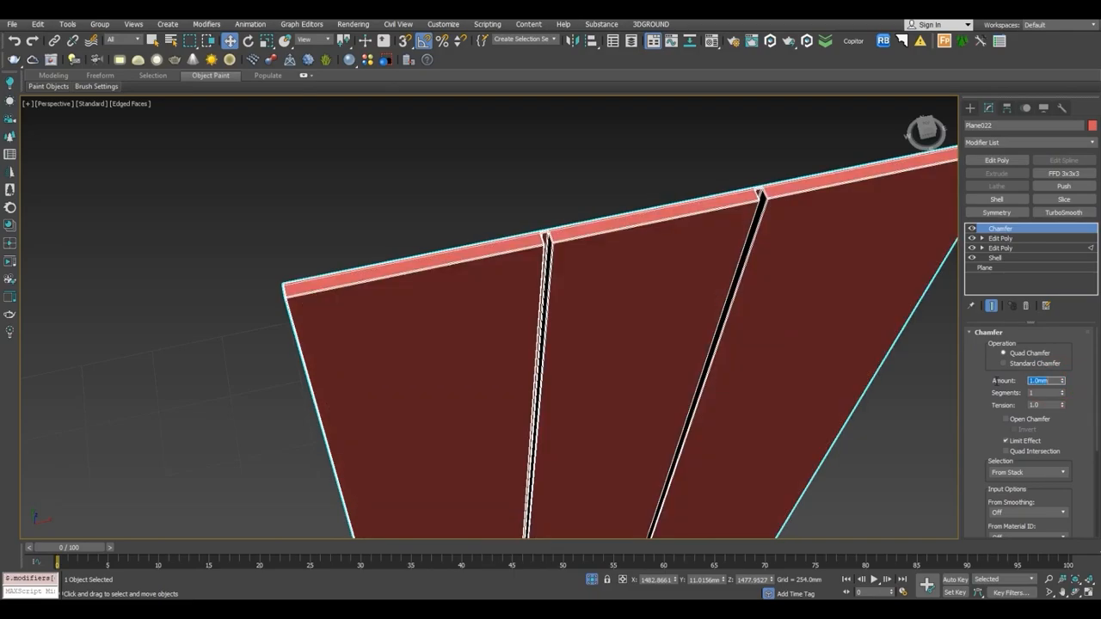
# Examine the chamfered groove edges up close with the modifier off and on, and inspect the whole panel without edged faces.
pyautogui.scroll(5, 535, 239)
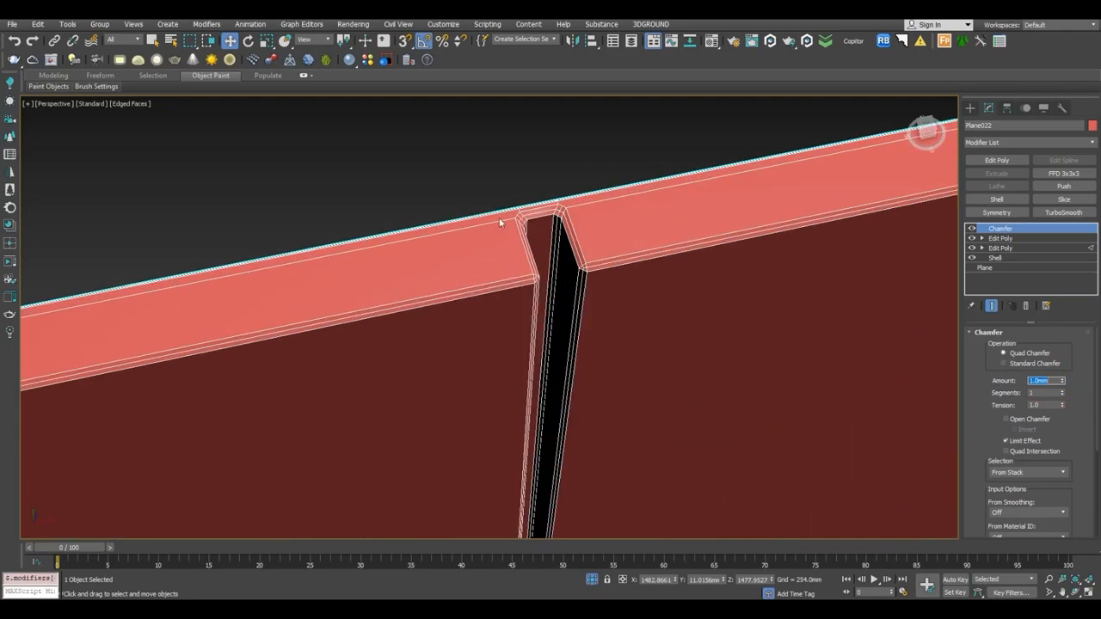
pyautogui.click(973, 229)
pyautogui.click(973, 229)
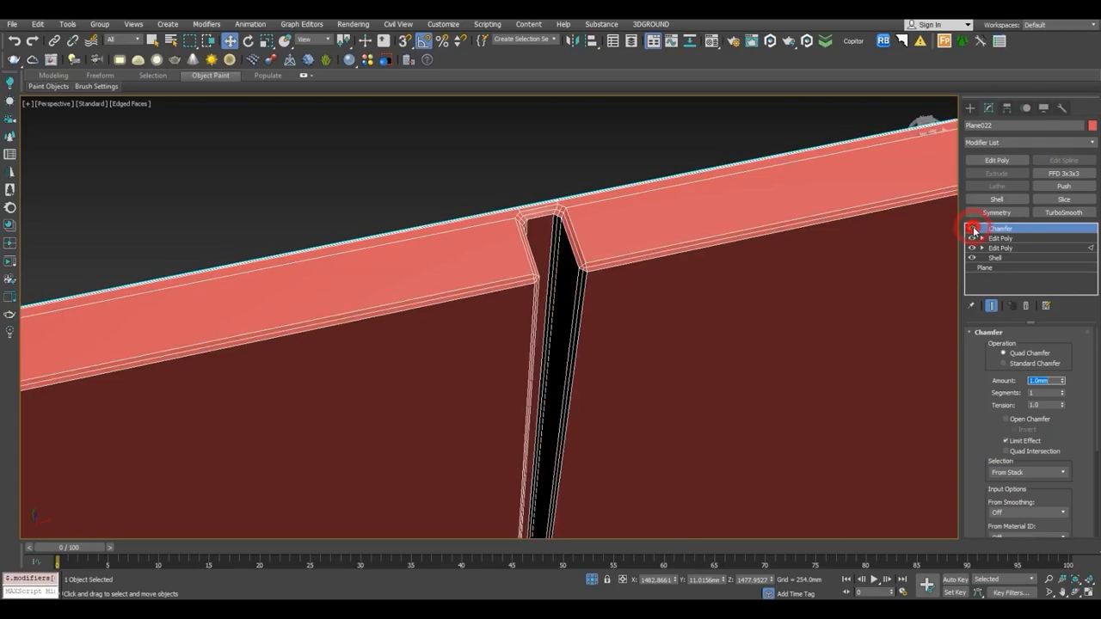
pyautogui.scroll(-6, 401, 168)
pyautogui.click(400, 164)
pyautogui.press('F4')
pyautogui.click(443, 242)
pyautogui.keyDown('alt'); pyautogui.moveTo(443, 242); pyautogui.dragTo(433, 149, button='middle'); pyautogui.keyUp('alt')
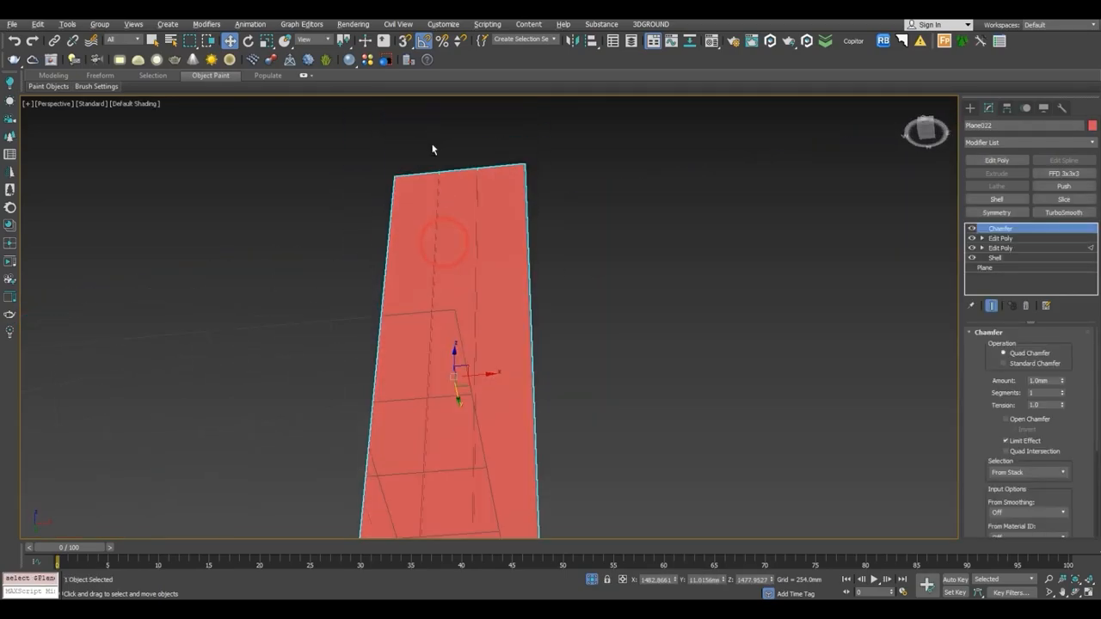
# End isolation and, in the shaded Front view, clone the grooved panel as an instance into the opposite side opening.
pyautogui.click(592, 579)
pyautogui.press('f')
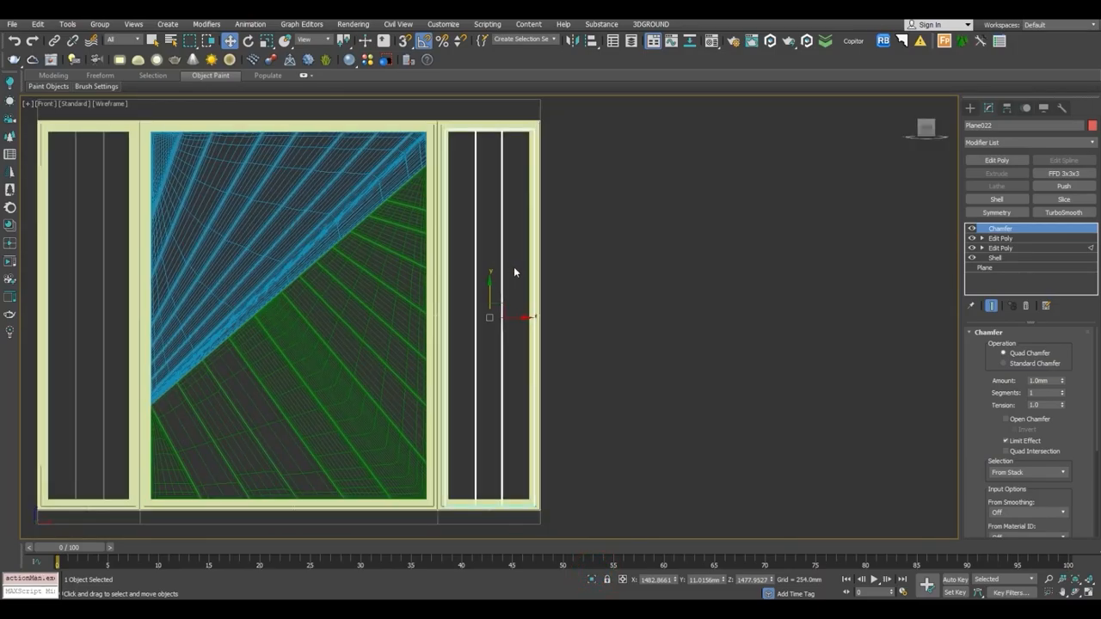
pyautogui.moveTo(514, 270); pyautogui.dragTo(721, 332, button='middle')
pyautogui.press('F3')
pyautogui.moveTo(738, 295); pyautogui.dragTo(729, 260, button='middle')
pyautogui.keyDown('shift'); pyautogui.moveTo(729, 258); pyautogui.dragTo(325, 258); pyautogui.keyUp('shift')
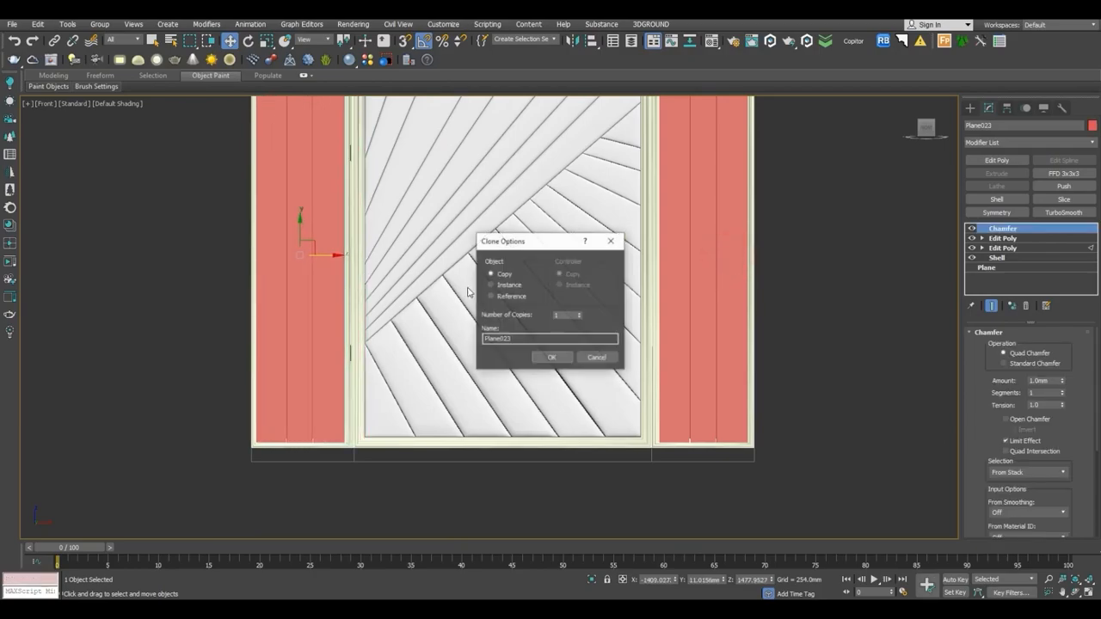
pyautogui.click(495, 286)
pyautogui.click(551, 357)
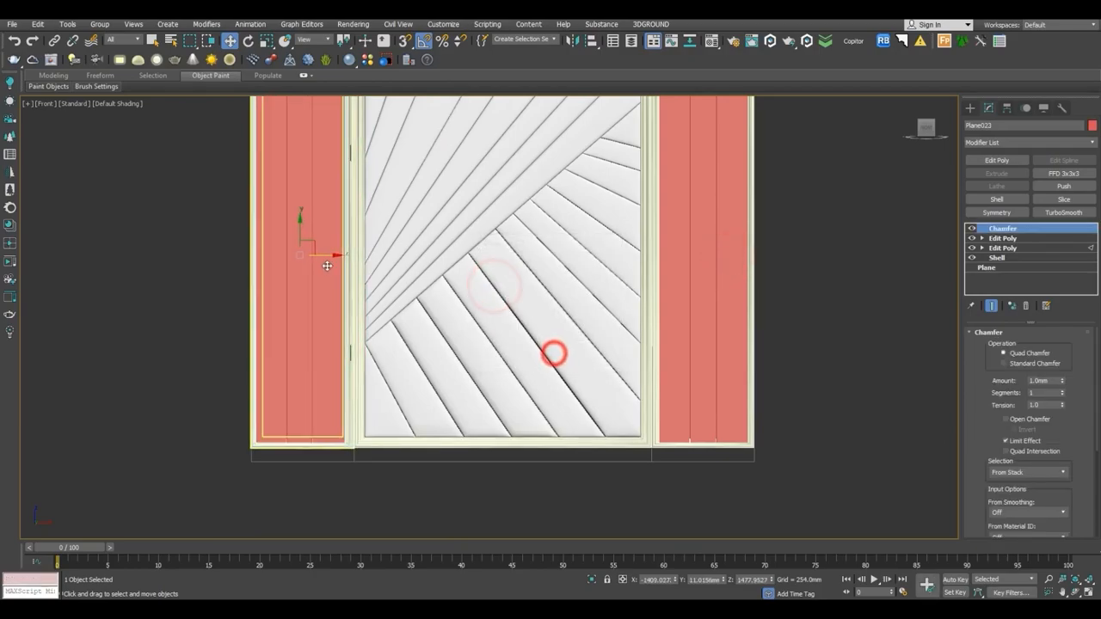
# Shift the cloned panel horizontally in wireframe to line it up within its side opening, and return to shaded display.
pyautogui.scroll(5, 327, 264)
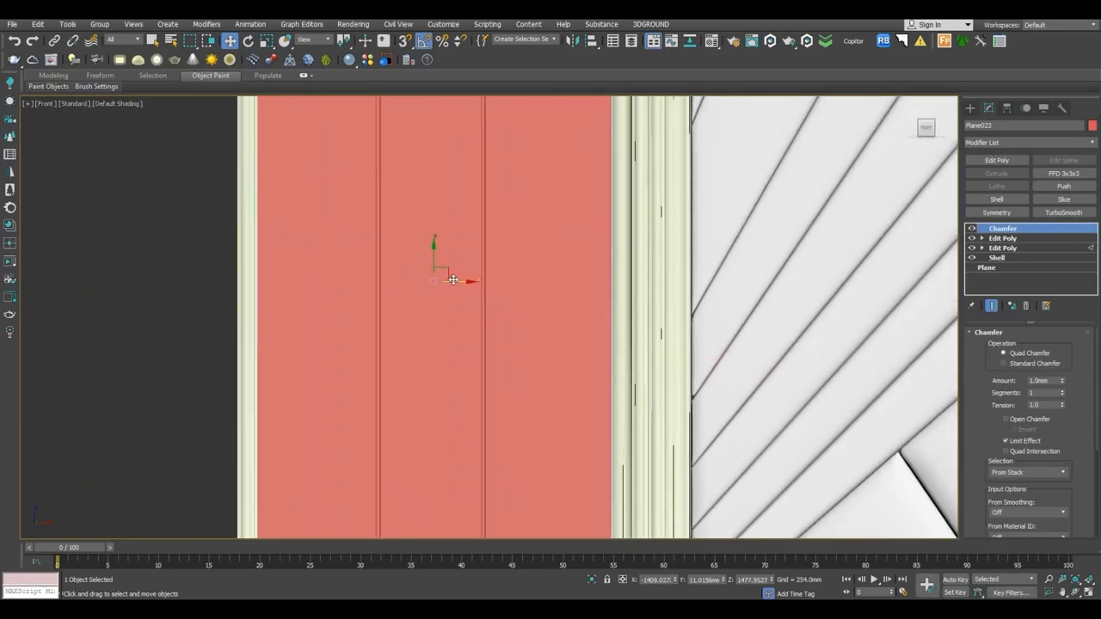
pyautogui.press('F3')
pyautogui.scroll(3, 444, 282)
pyautogui.moveTo(456, 289); pyautogui.dragTo(491, 300)
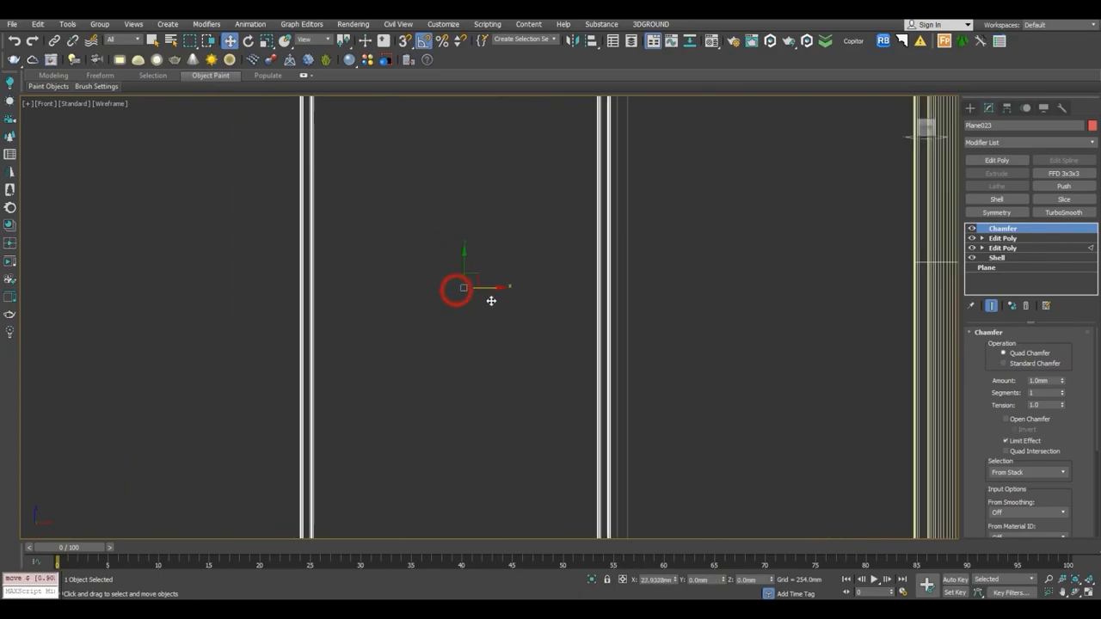
pyautogui.press('F3')
pyautogui.scroll(-6, 486, 306)
pyautogui.click(334, 320)
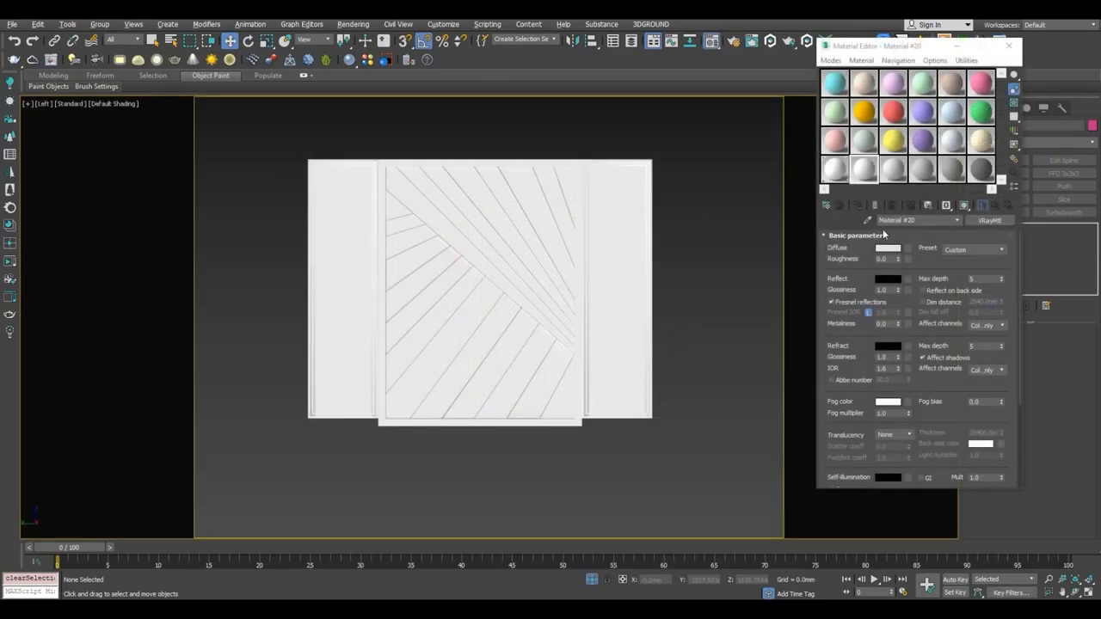
# Rename the first sample material as bed_back and assign it to the central slatted panel group.
pyautogui.click(833, 84)
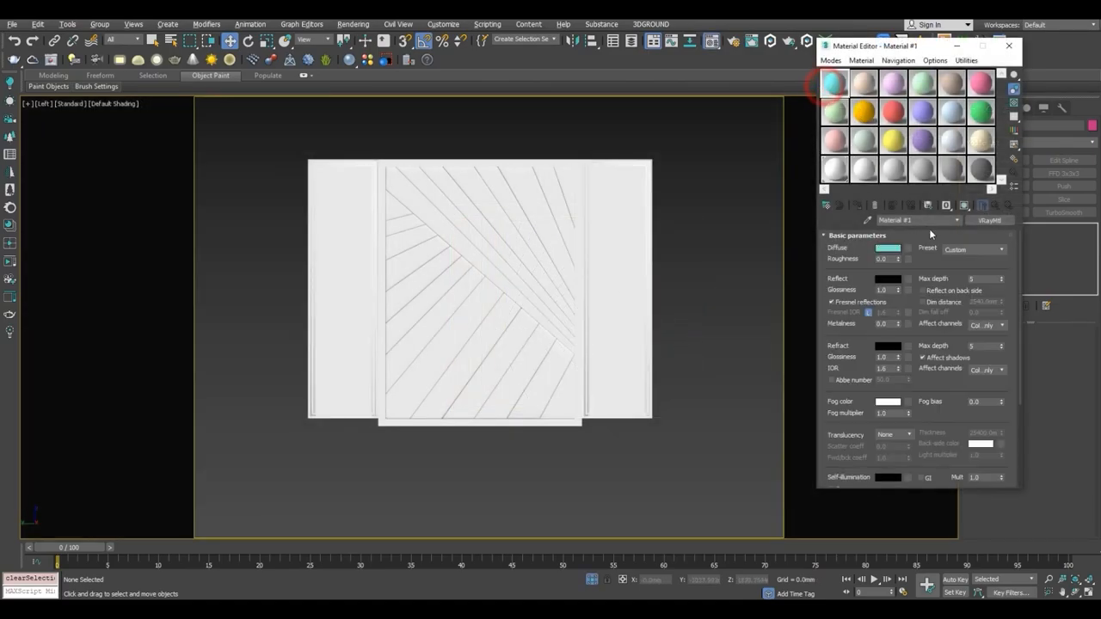
pyautogui.write('bed_')
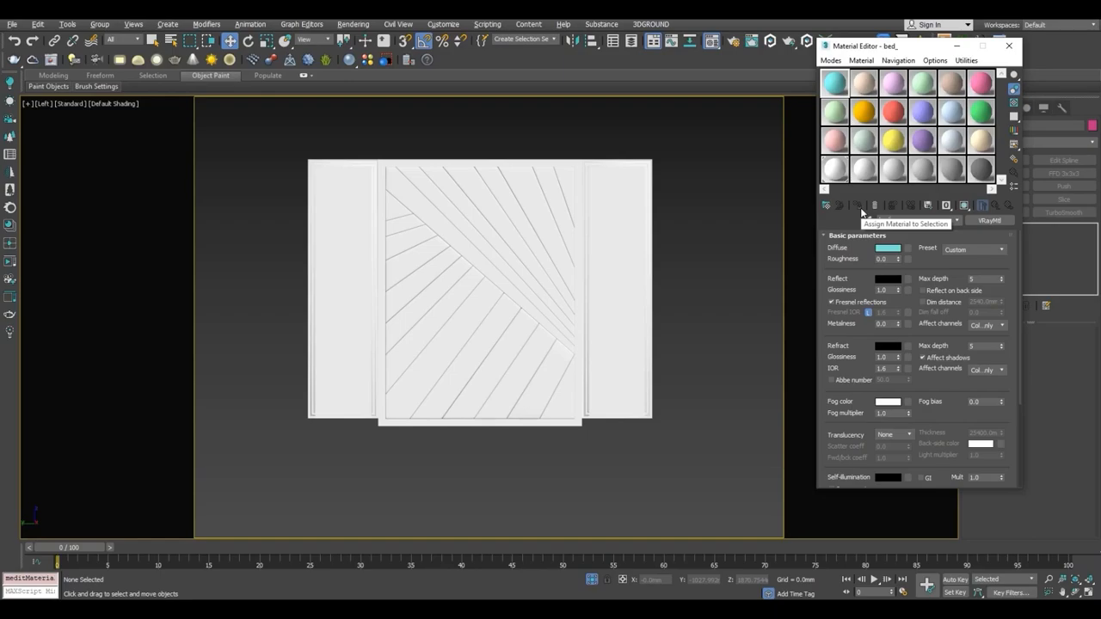
pyautogui.write('back')
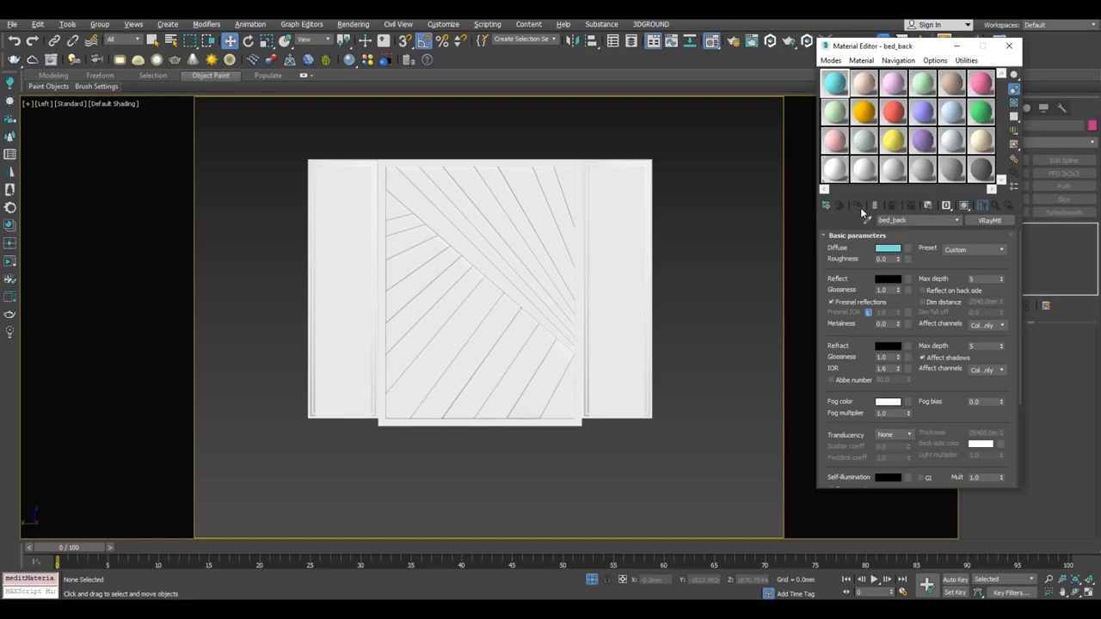
pyautogui.click(549, 203)
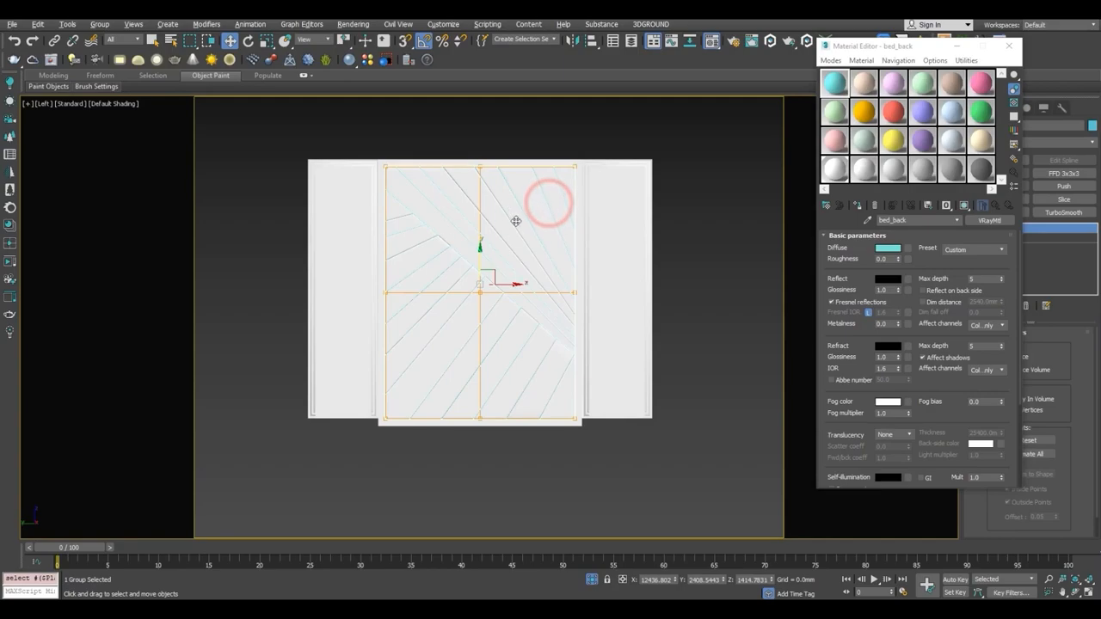
pyautogui.click(858, 204)
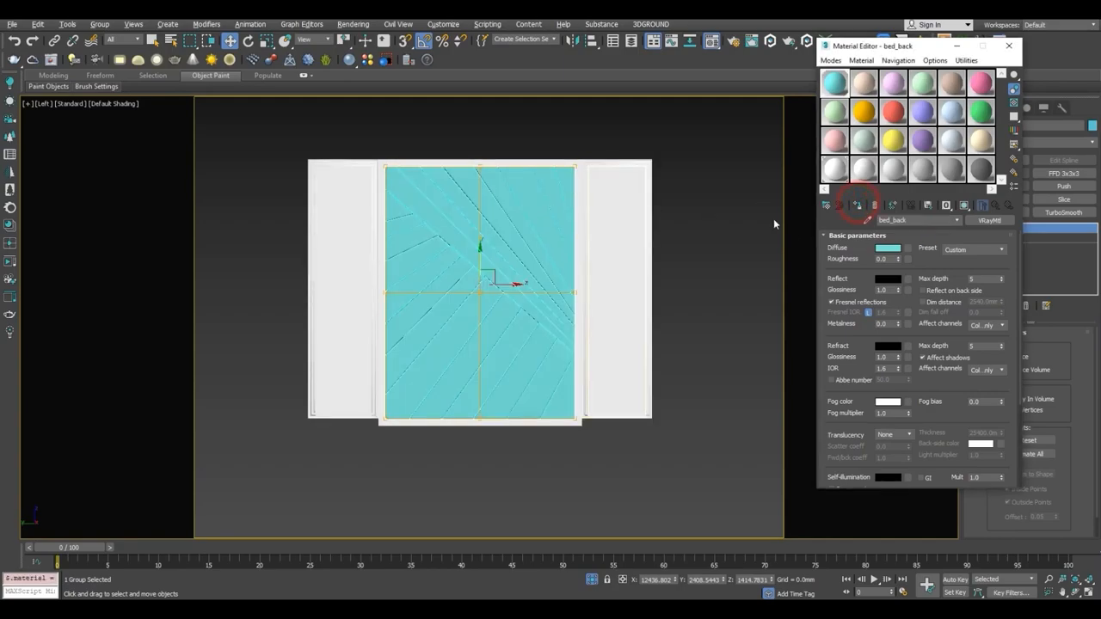
# Add a Mix map to the diffuse channel of the bed_back material.
pyautogui.click(911, 249)
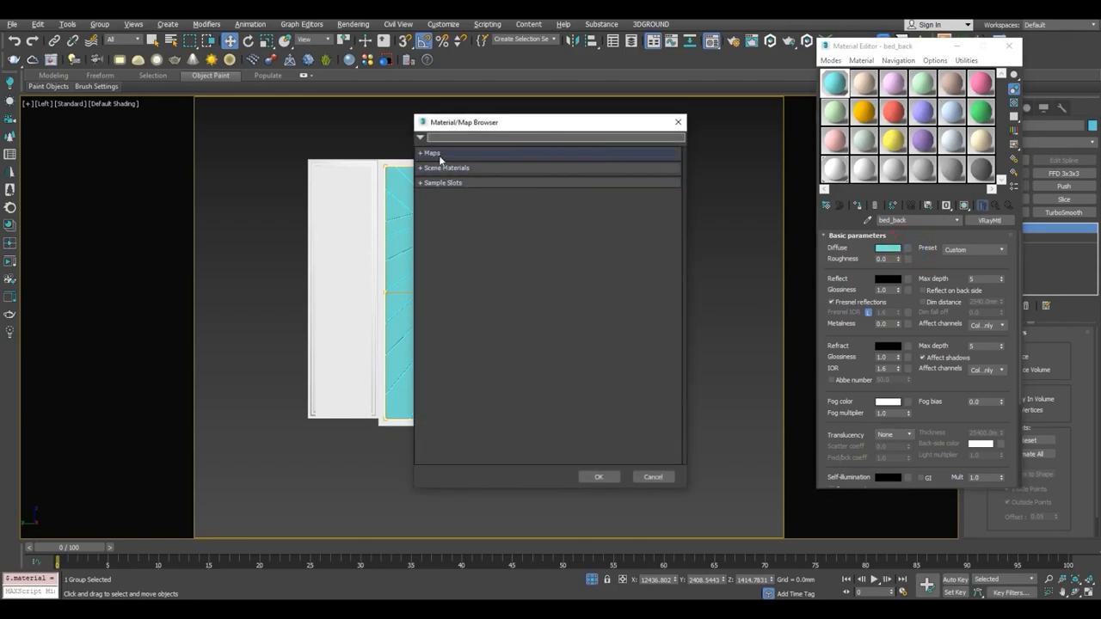
pyautogui.click(435, 152)
pyautogui.scroll(-20, 492, 215)
pyautogui.scroll(-2, 492, 215)
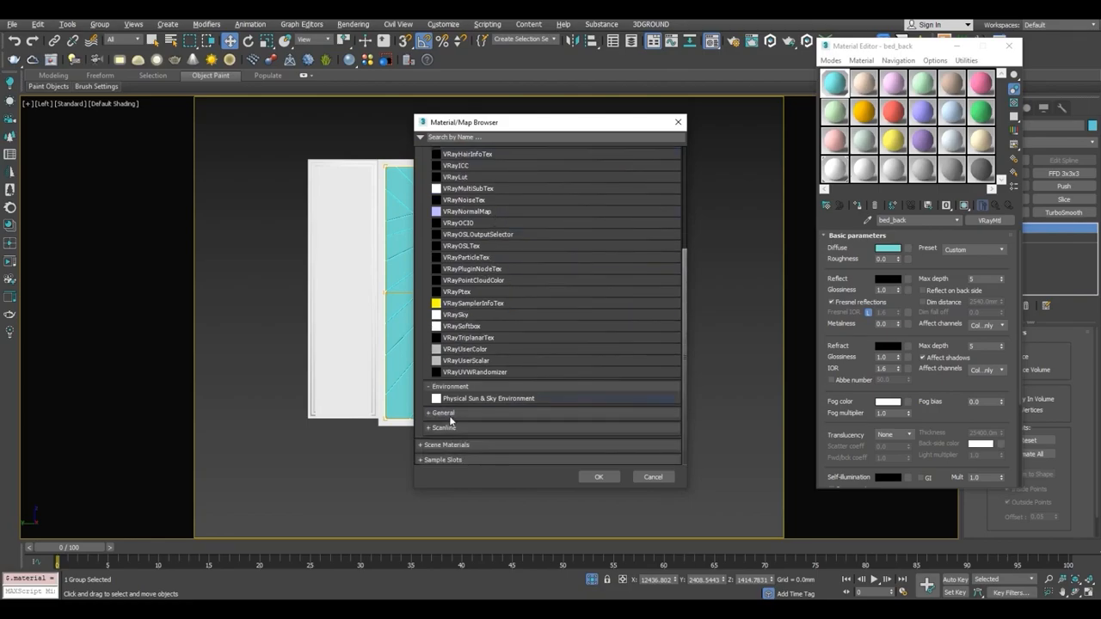
pyautogui.click(450, 419)
pyautogui.scroll(-3, 464, 411)
pyautogui.scroll(-2, 475, 404)
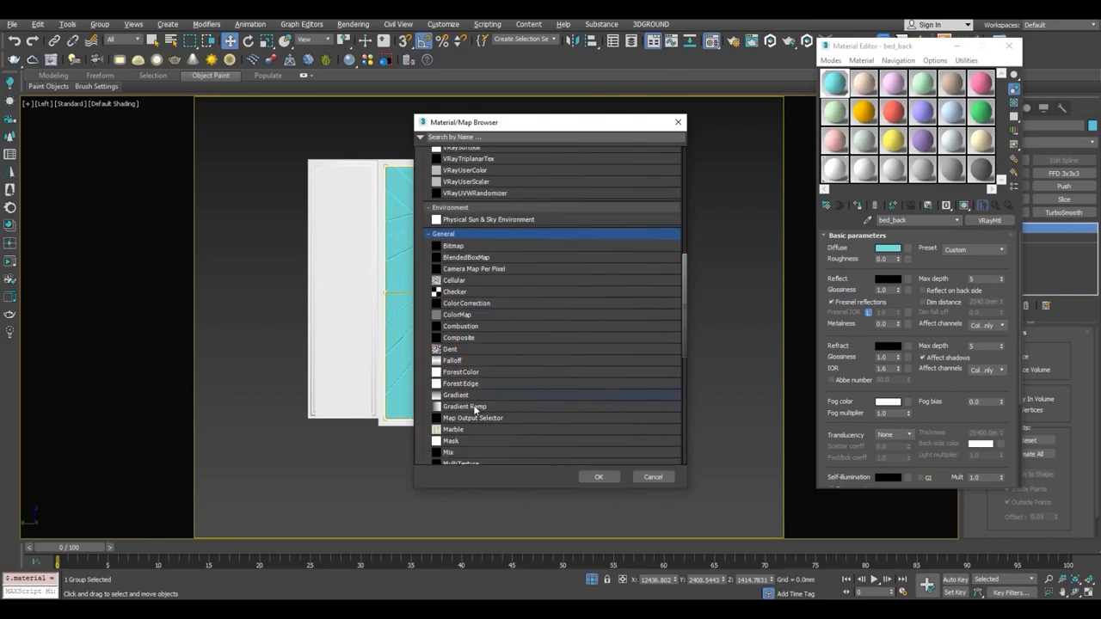
pyautogui.click(450, 450)
pyautogui.scroll(-2, 458, 394)
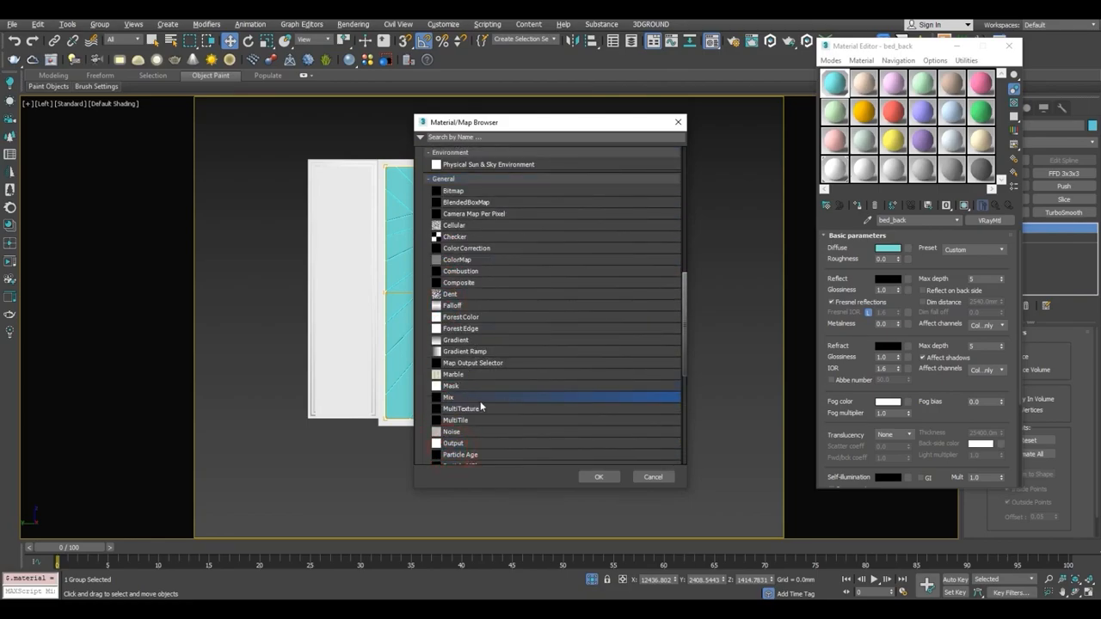
pyautogui.click(588, 475)
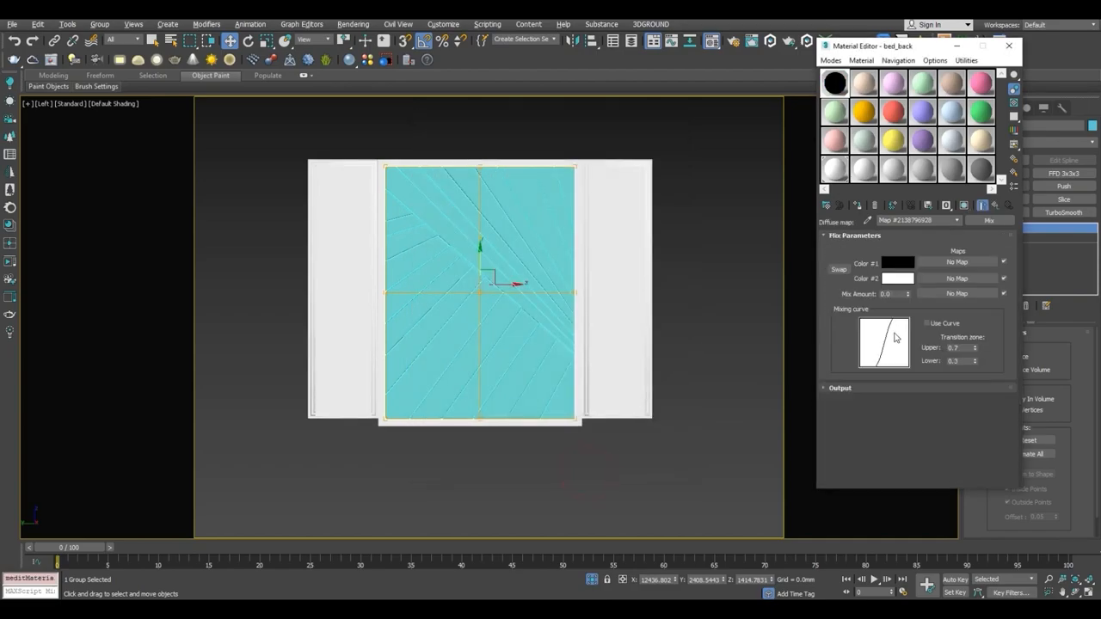
# Put a Falloff map in the Mix map's Color #1 and set its front color to dark blue, RGB 3, 4, 8.
pyautogui.click(959, 262)
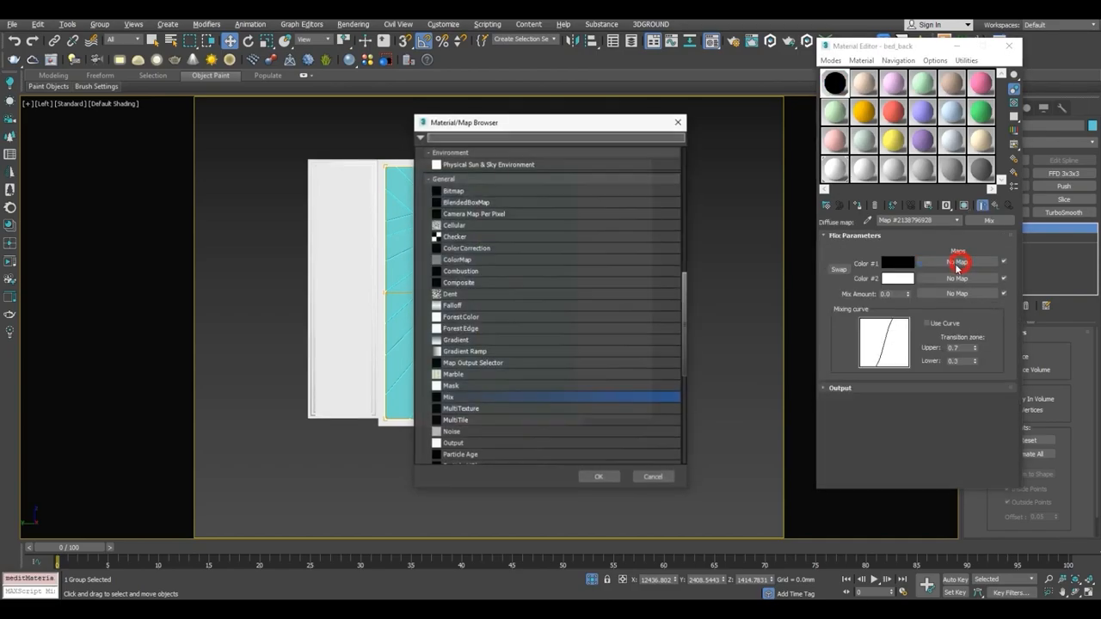
pyautogui.doubleClick(455, 304)
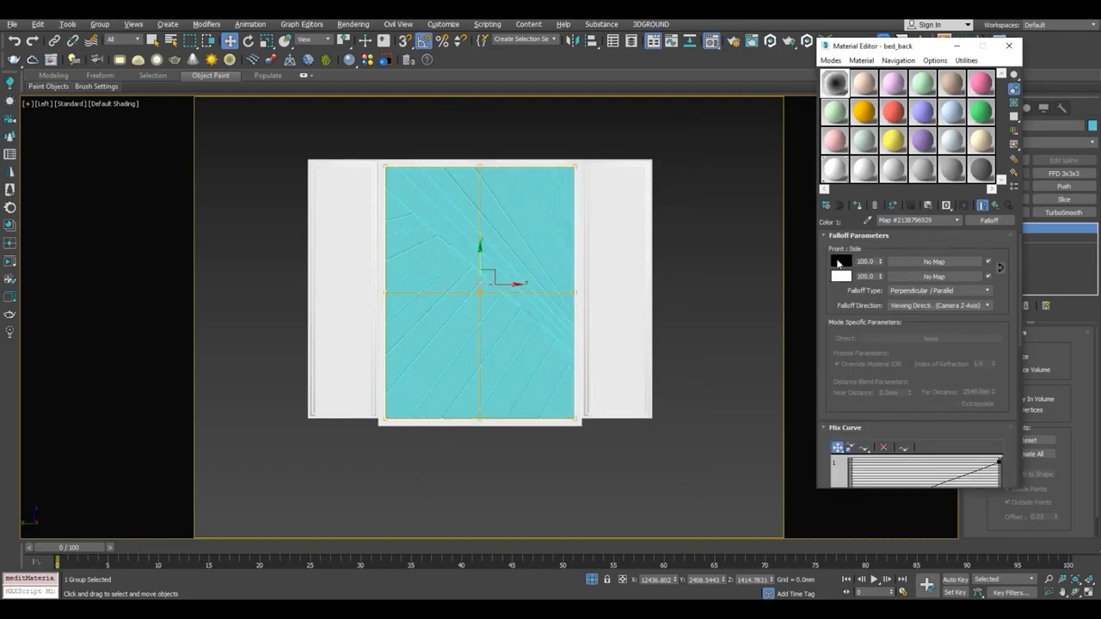
pyautogui.click(838, 262)
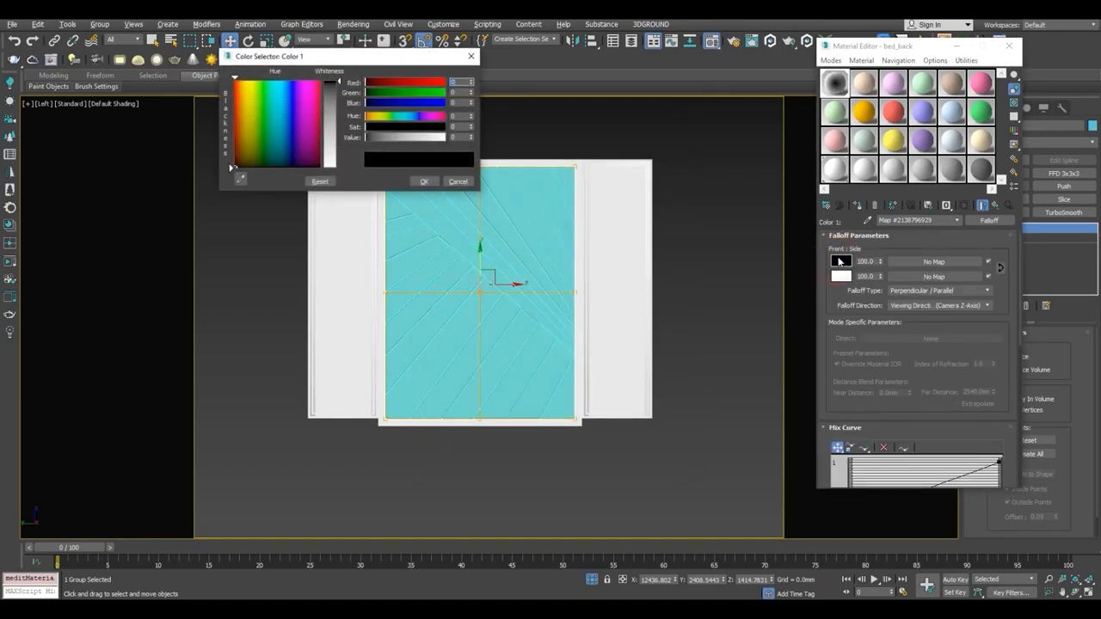
pyautogui.click(289, 166)
pyautogui.click(470, 135)
pyautogui.click(470, 136)
pyautogui.click(470, 135)
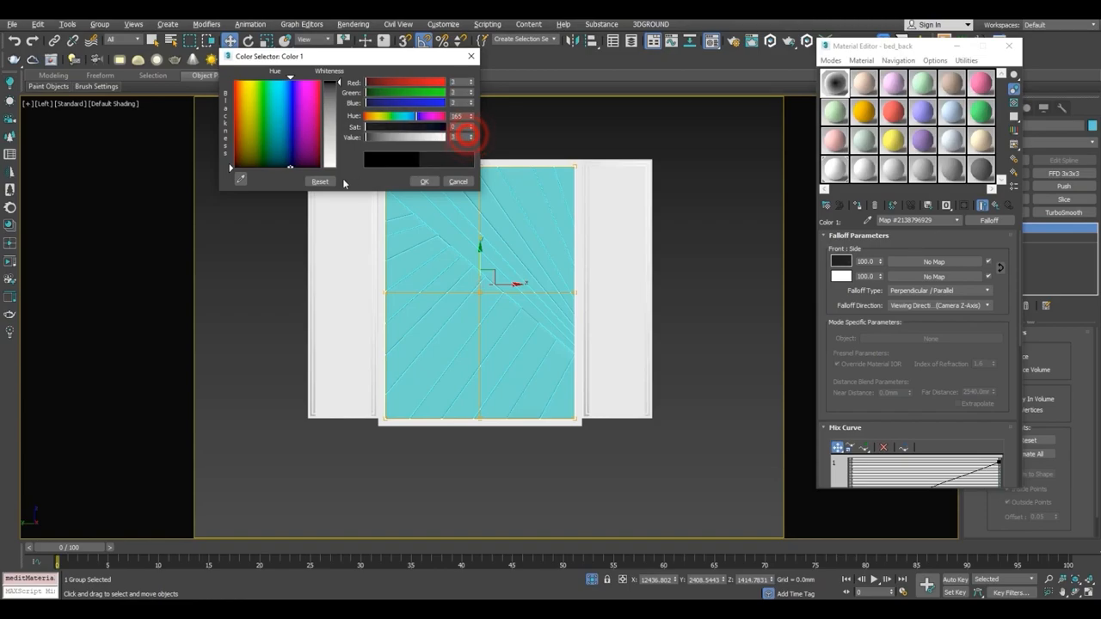
pyautogui.click(290, 164)
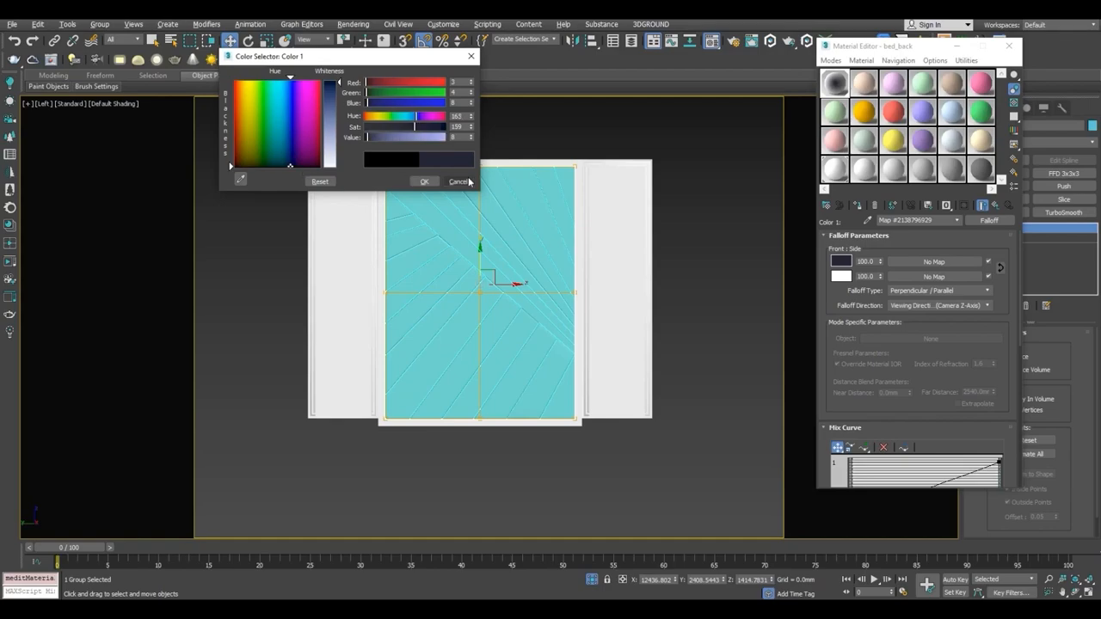
pyautogui.click(425, 182)
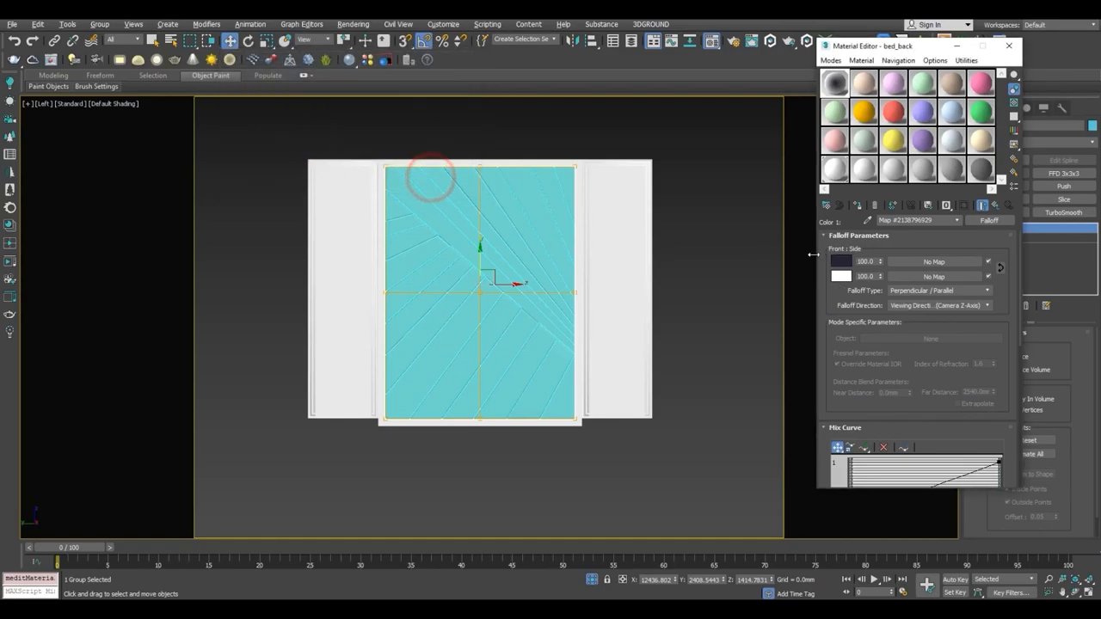
# Set the Falloff map's side color to a muted blue, RGB 23, 42, 66, and open an enlarged preview of the material sample.
pyautogui.rightClick(833, 256)
pyautogui.click(843, 284)
pyautogui.click(843, 279)
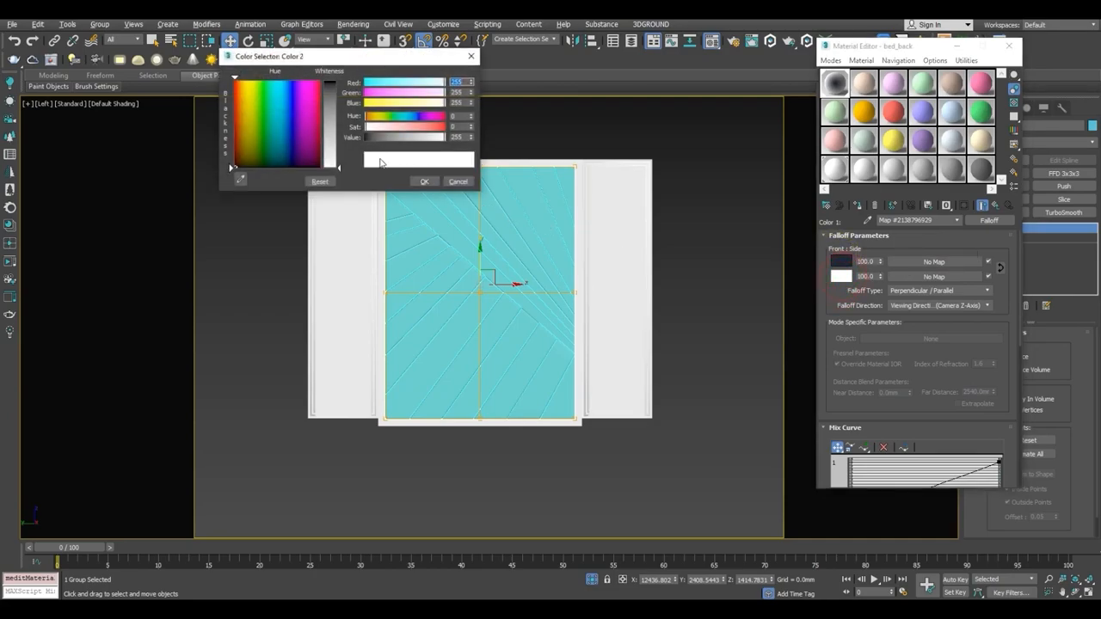
pyautogui.click(285, 152)
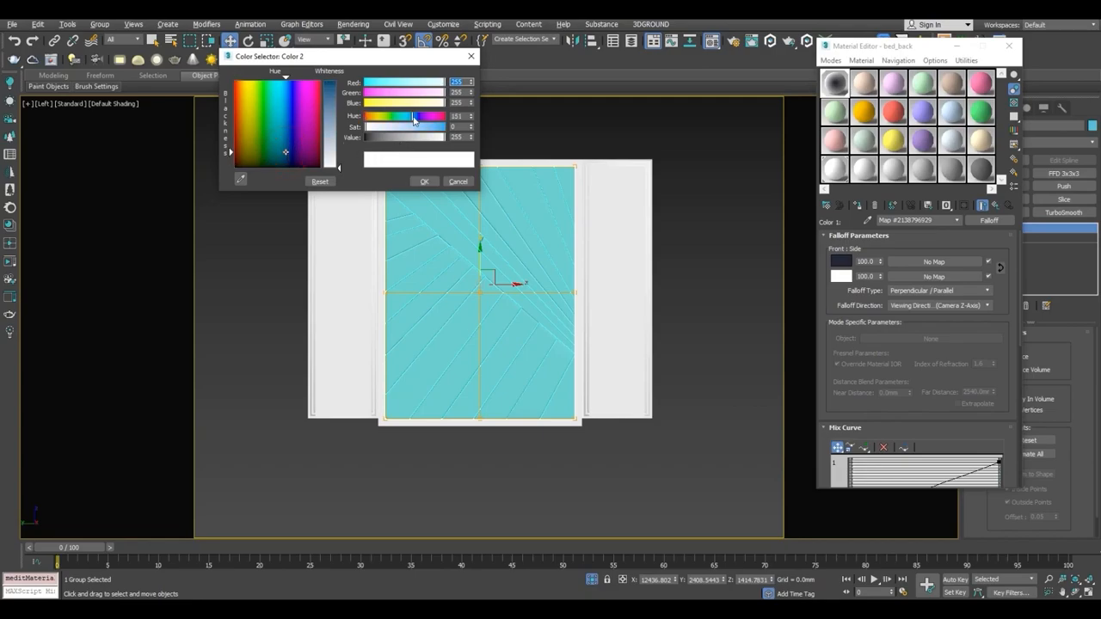
pyautogui.moveTo(390, 129)
pyautogui.mouseDown()
pyautogui.moveTo(418, 127)
pyautogui.moveTo(385, 138)
pyautogui.mouseUp()
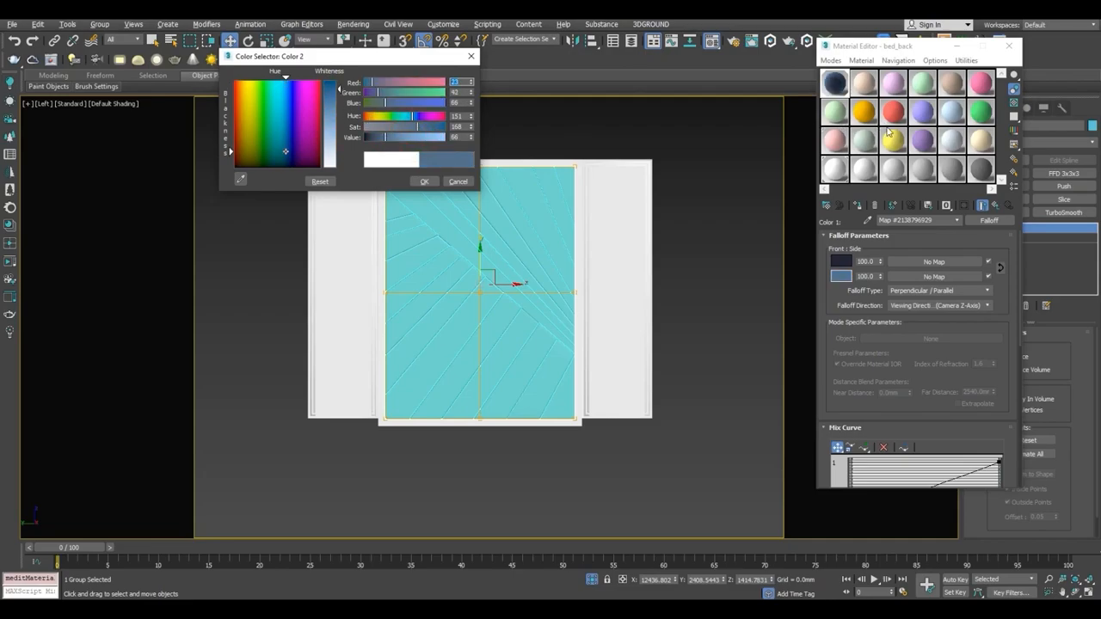
pyautogui.doubleClick(834, 83)
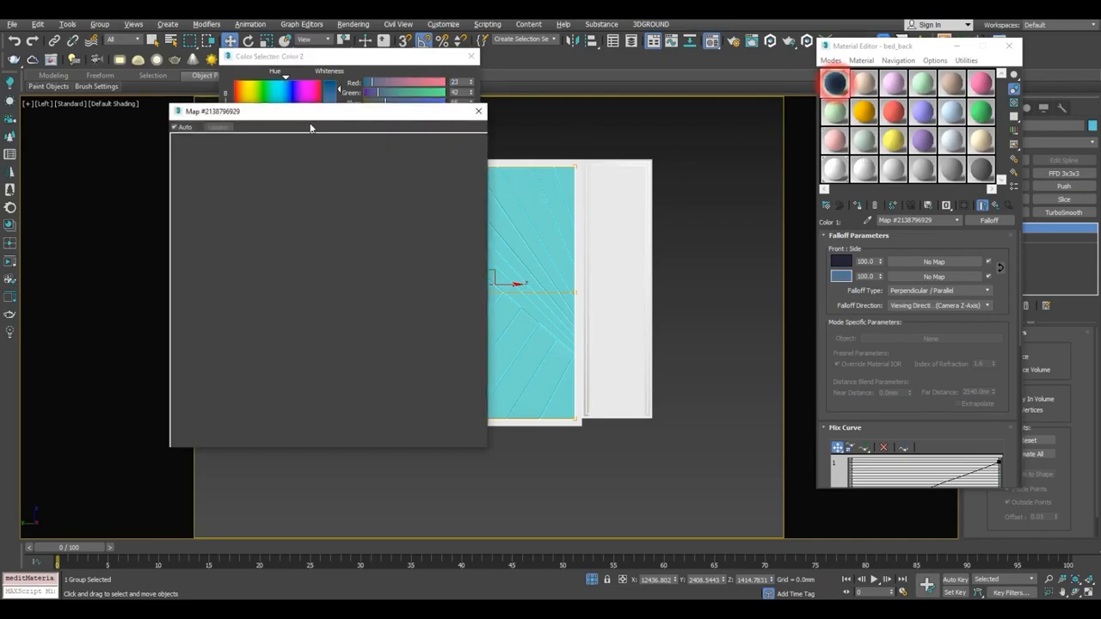
pyautogui.moveTo(338, 114); pyautogui.dragTo(403, 72)
pyautogui.click(424, 180)
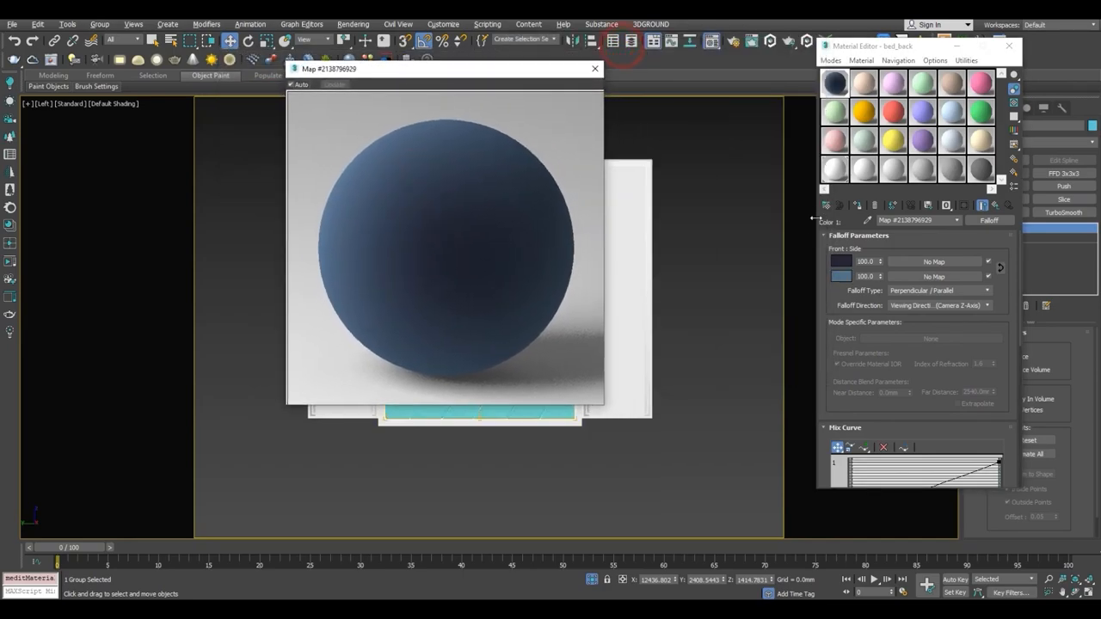
# Lighten the Falloff's side color to RGB 52, 96, 129.
pyautogui.click(842, 276)
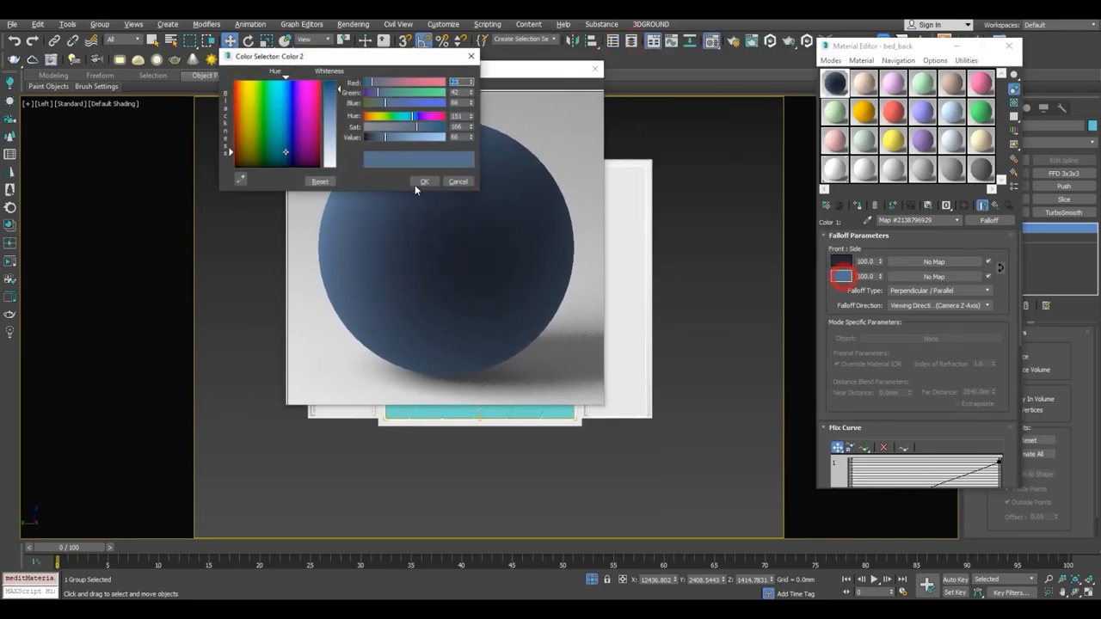
pyautogui.click(284, 135)
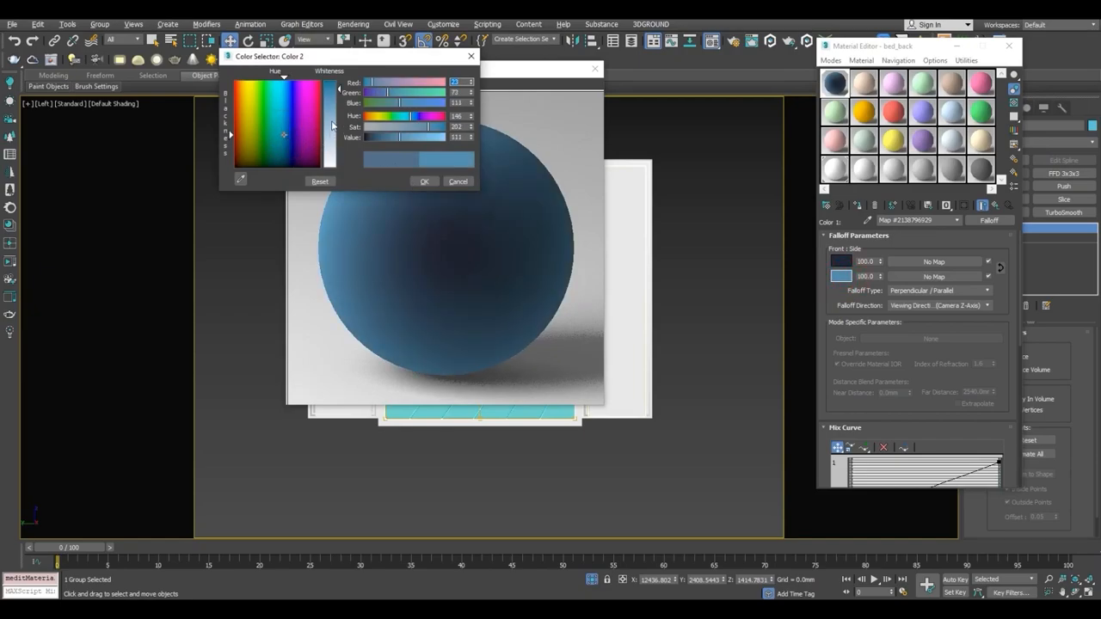
pyautogui.click(334, 110)
pyautogui.moveTo(333, 110); pyautogui.dragTo(337, 98)
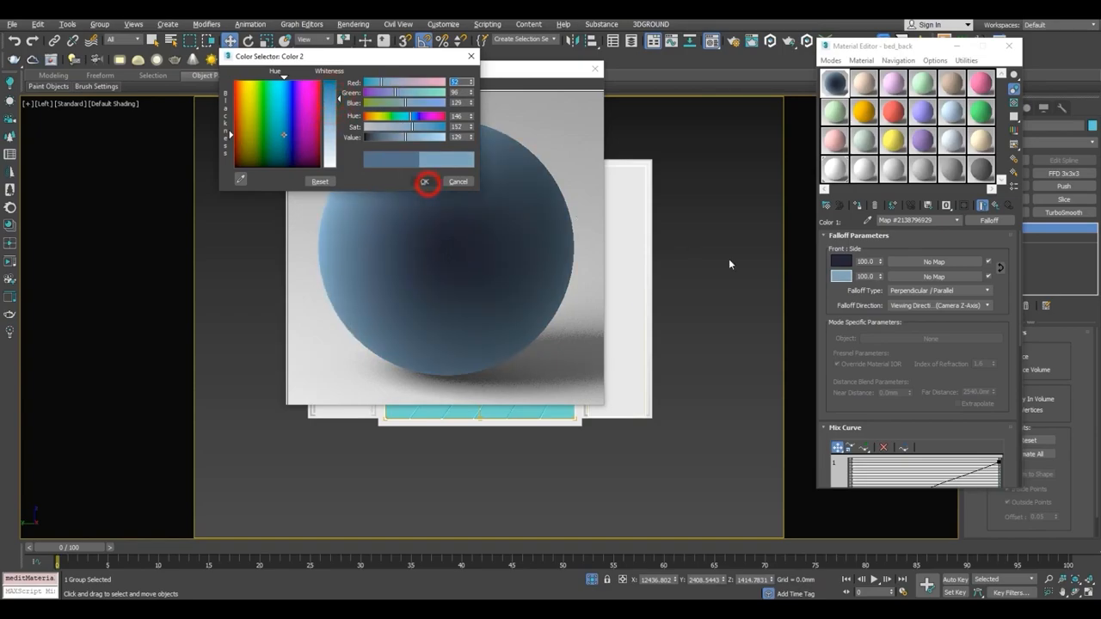
pyautogui.click(425, 182)
# Copy the Falloff's side color onto its front color swatch.
pyautogui.moveTo(842, 276); pyautogui.dragTo(841, 252)
pyautogui.rightClick(841, 255)
pyautogui.click(861, 274)
# Darken the Falloff's front color to a nearly black, highly saturated blue.
pyautogui.click(844, 261)
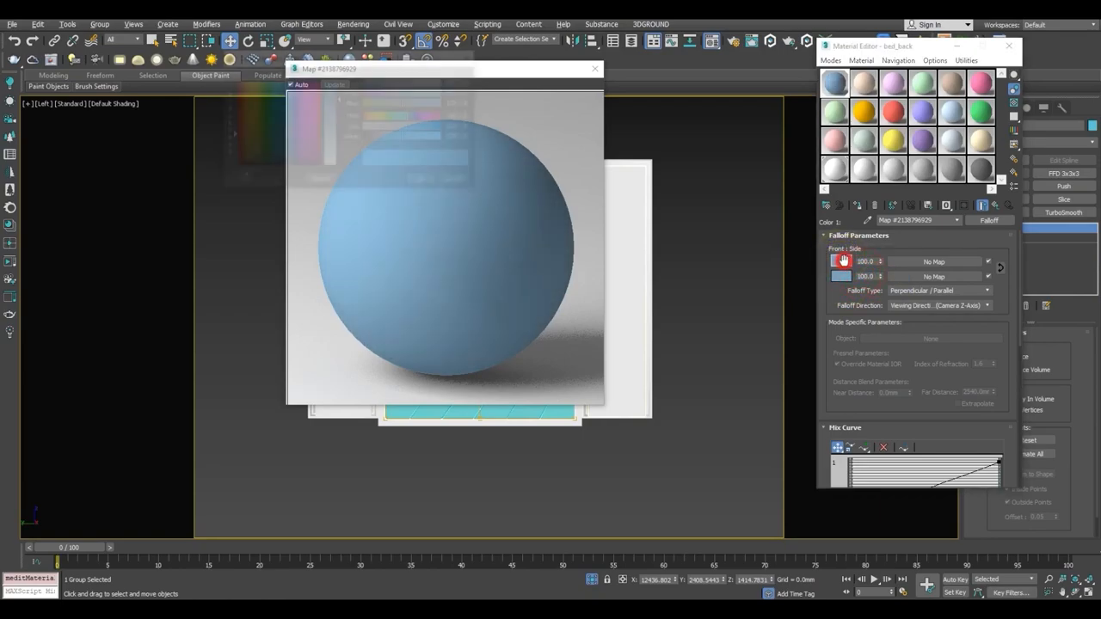
pyautogui.click(366, 138)
pyautogui.click(471, 135)
pyautogui.click(472, 135)
pyautogui.click(472, 135)
pyautogui.click(472, 135)
pyautogui.click(471, 135)
pyautogui.moveTo(413, 127); pyautogui.dragTo(441, 128)
pyautogui.click(426, 182)
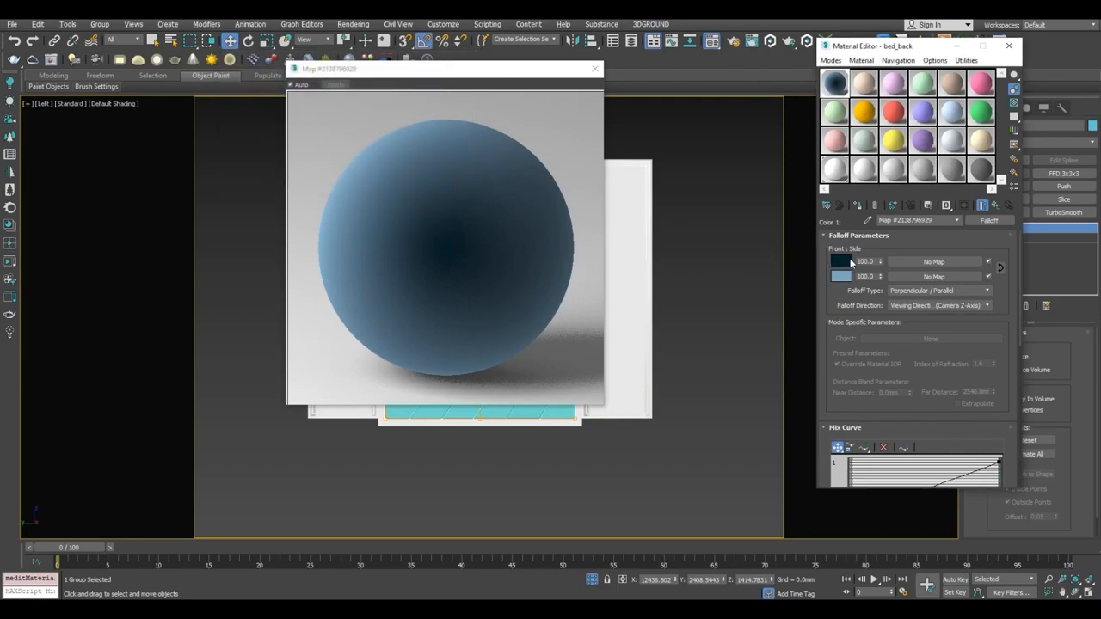
pyautogui.click(848, 261)
pyautogui.click(472, 140)
pyautogui.click(471, 140)
pyautogui.click(425, 183)
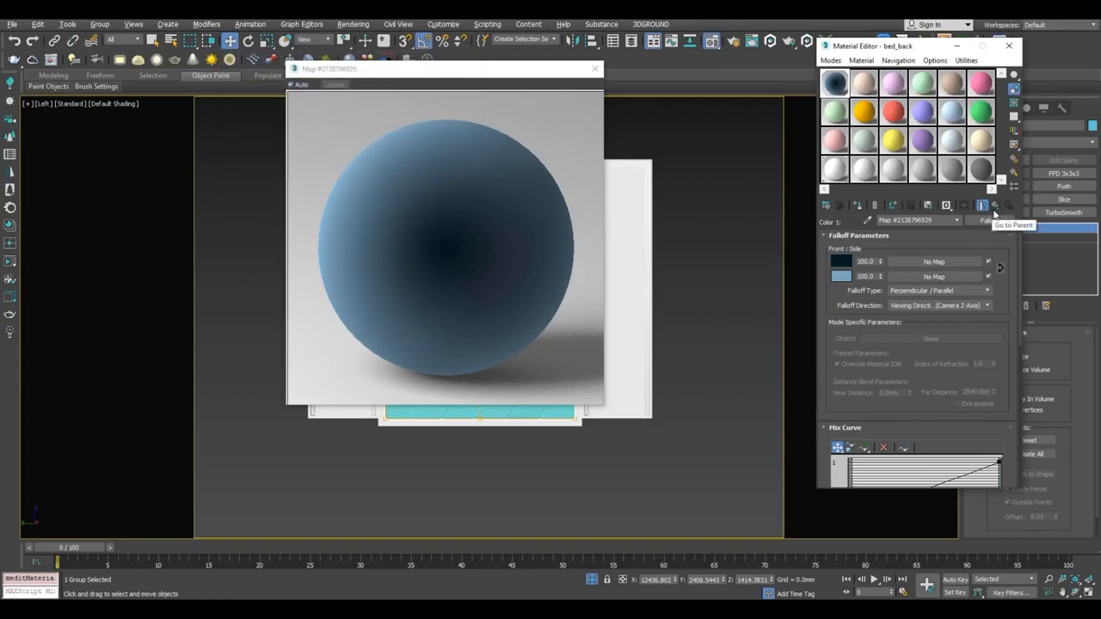
# Add a middle point to the Falloff's mix curve, make it Bezier-Smooth, and shape it into a flattened S-curve with a steep end.
pyautogui.scroll(-3, 986, 385)
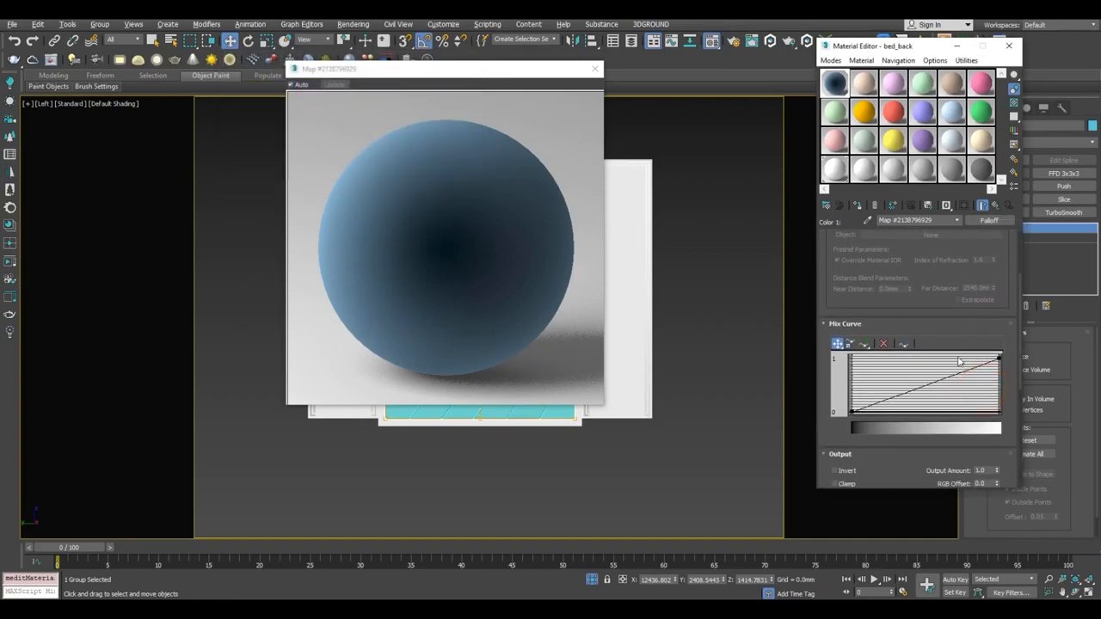
pyautogui.click(849, 343)
pyautogui.click(865, 345)
pyautogui.click(931, 382)
pyautogui.click(837, 344)
pyautogui.click(930, 383)
pyautogui.rightClick(931, 383)
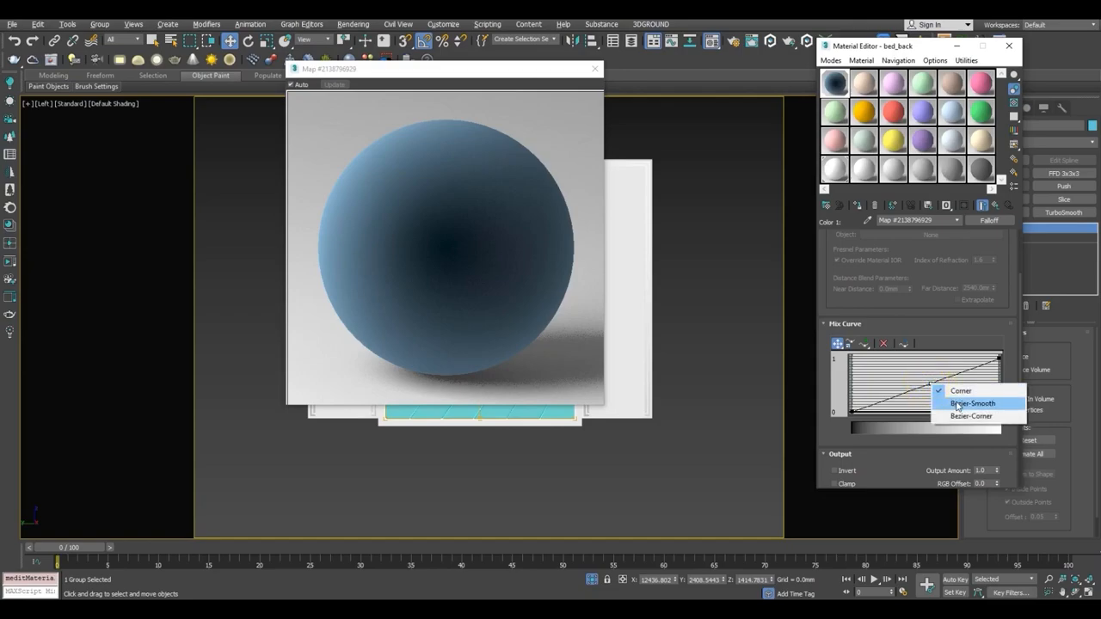
pyautogui.click(958, 404)
pyautogui.moveTo(950, 384); pyautogui.dragTo(909, 386)
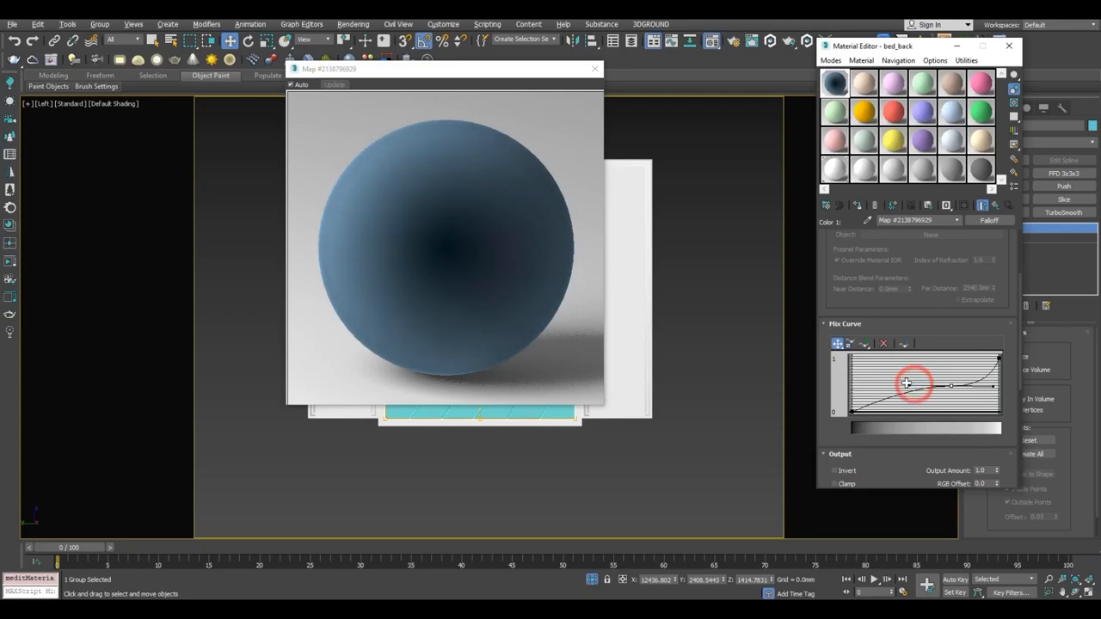
# Copy the Falloff map from Color #1 to Color #2 of the Mix map as an independent copy.
pyautogui.click(995, 205)
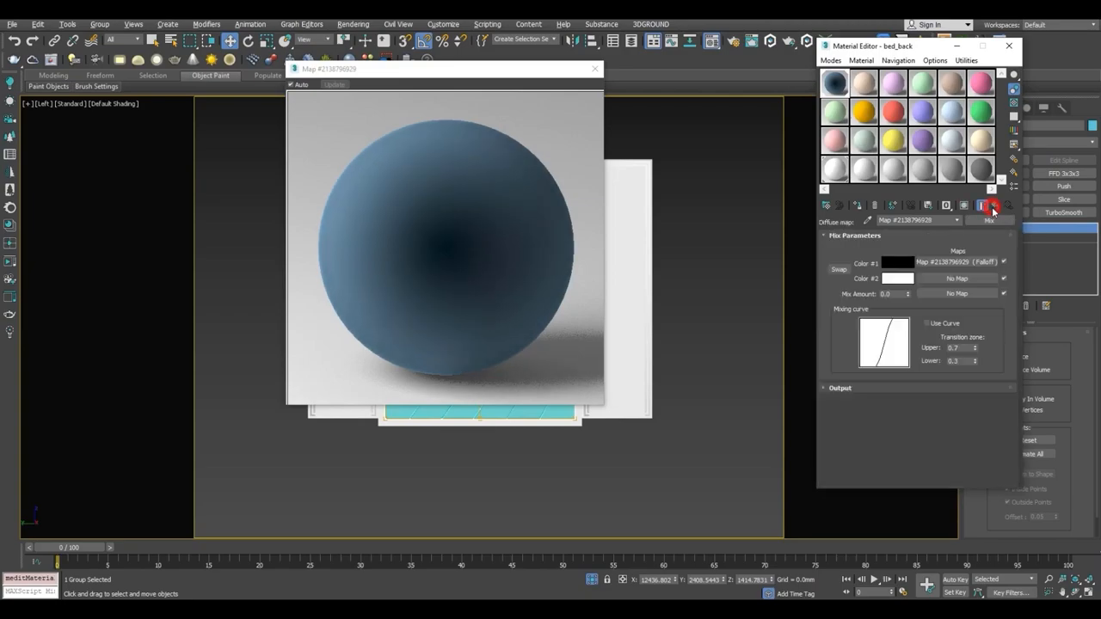
pyautogui.moveTo(942, 262); pyautogui.dragTo(960, 279)
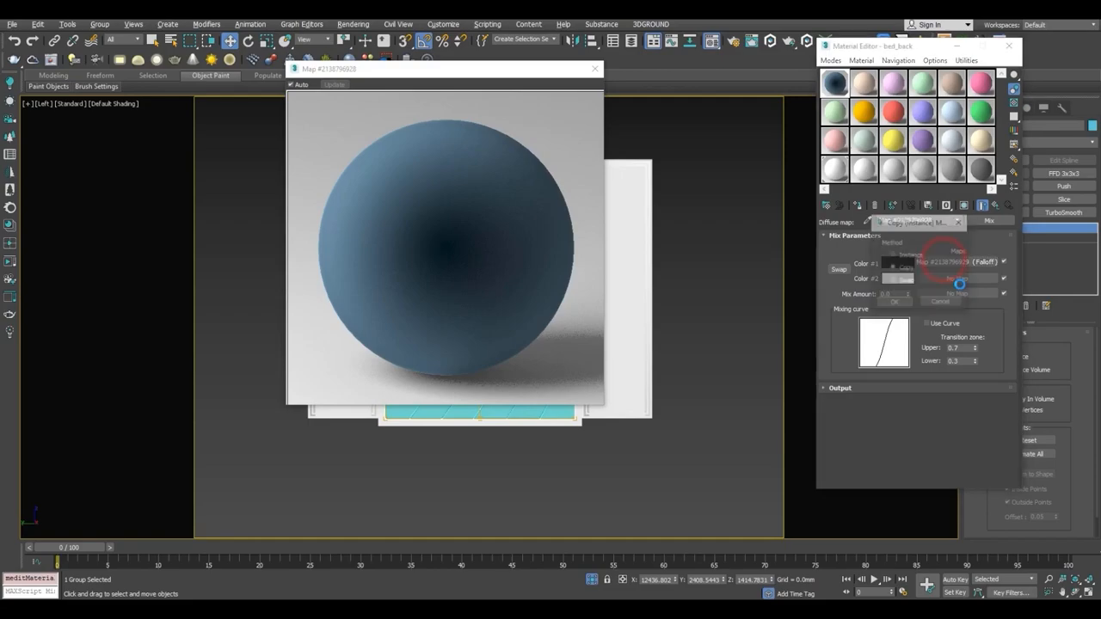
pyautogui.click(895, 302)
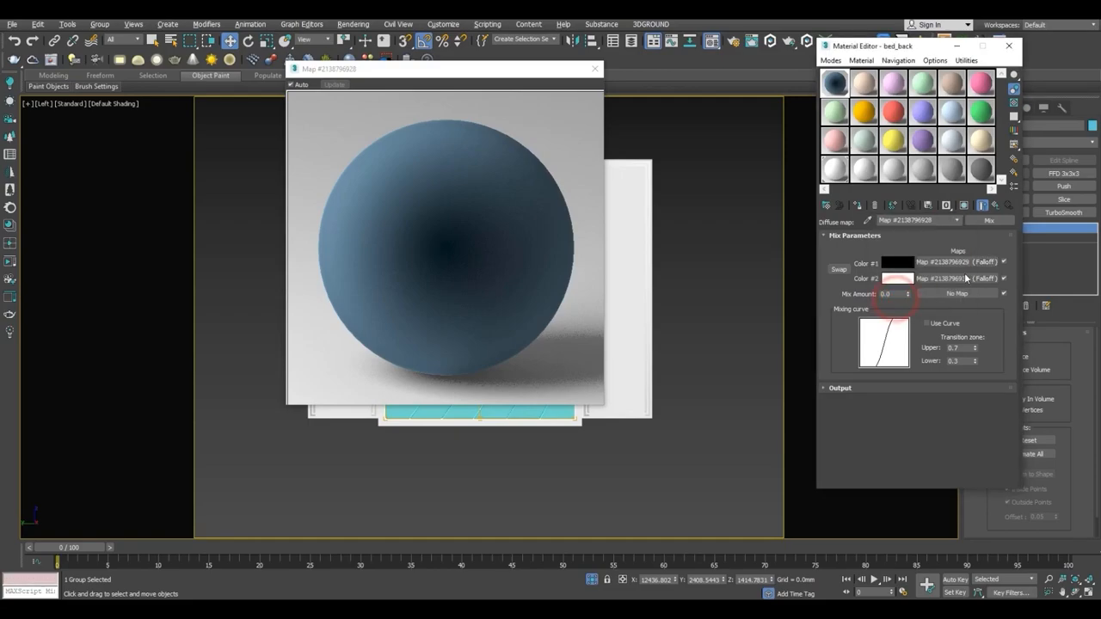
# Apply a Color Correction map to the Falloff in Color #2 and set its Advanced lightness RGB gamma to 0.9.
pyautogui.click(960, 279)
pyautogui.click(990, 220)
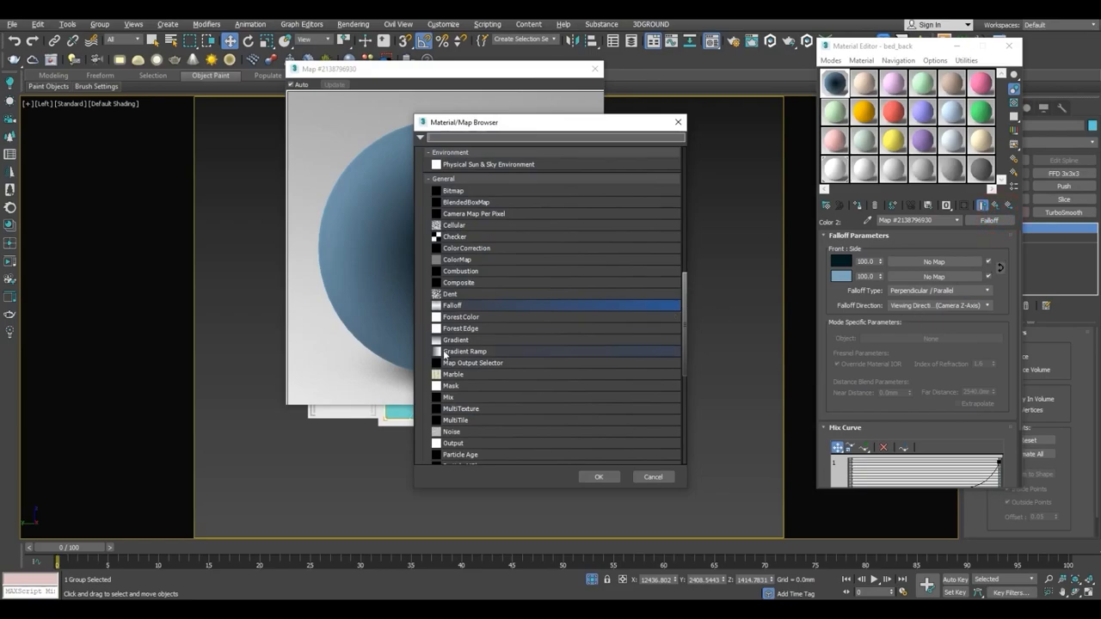
pyautogui.doubleClick(463, 246)
pyautogui.click(893, 293)
pyautogui.moveTo(902, 426); pyautogui.dragTo(909, 356)
pyautogui.click(944, 382)
pyautogui.doubleClick(914, 428)
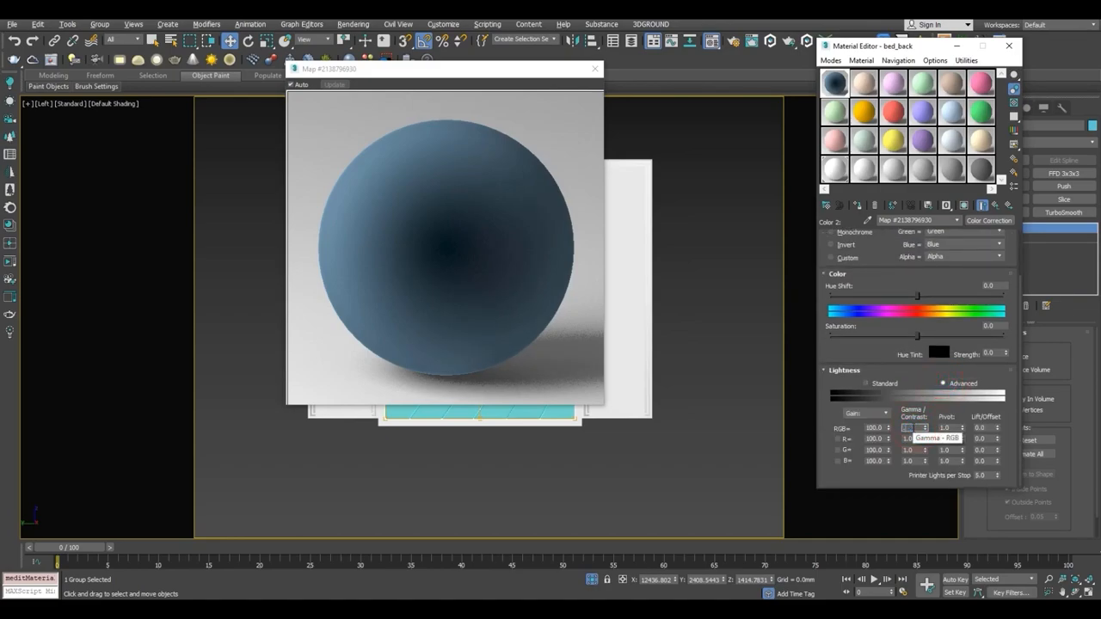
pyautogui.write('0.9')
pyautogui.press('Return')
pyautogui.click(996, 206)
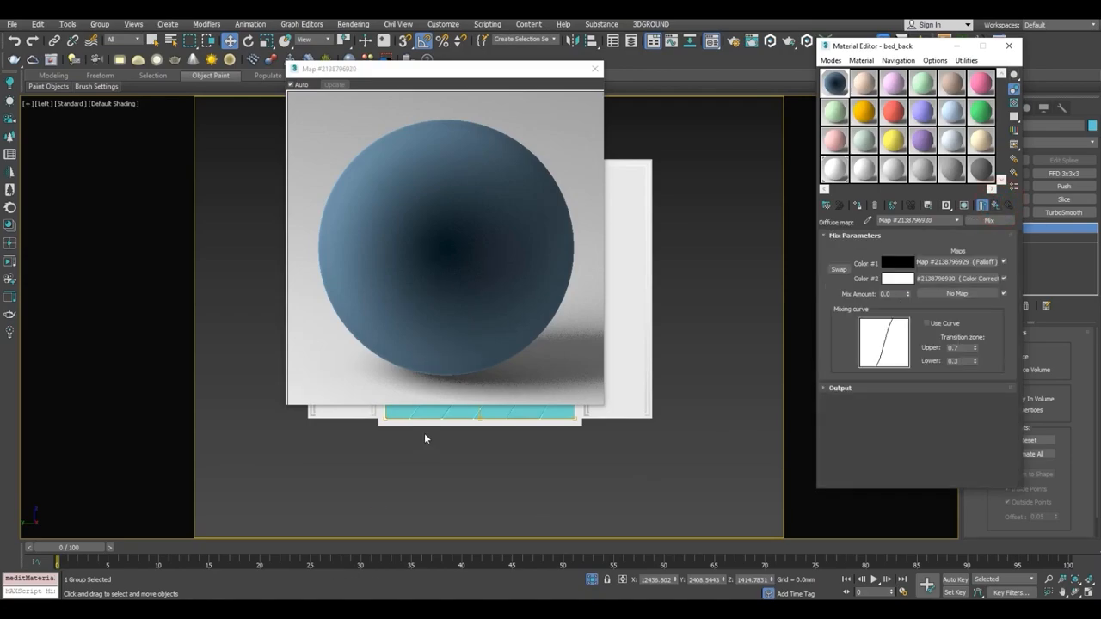
# Choose a Bitmap for the Mix Amount slot and browse to the Bed_Int project's maps folder.
pyautogui.click(950, 293)
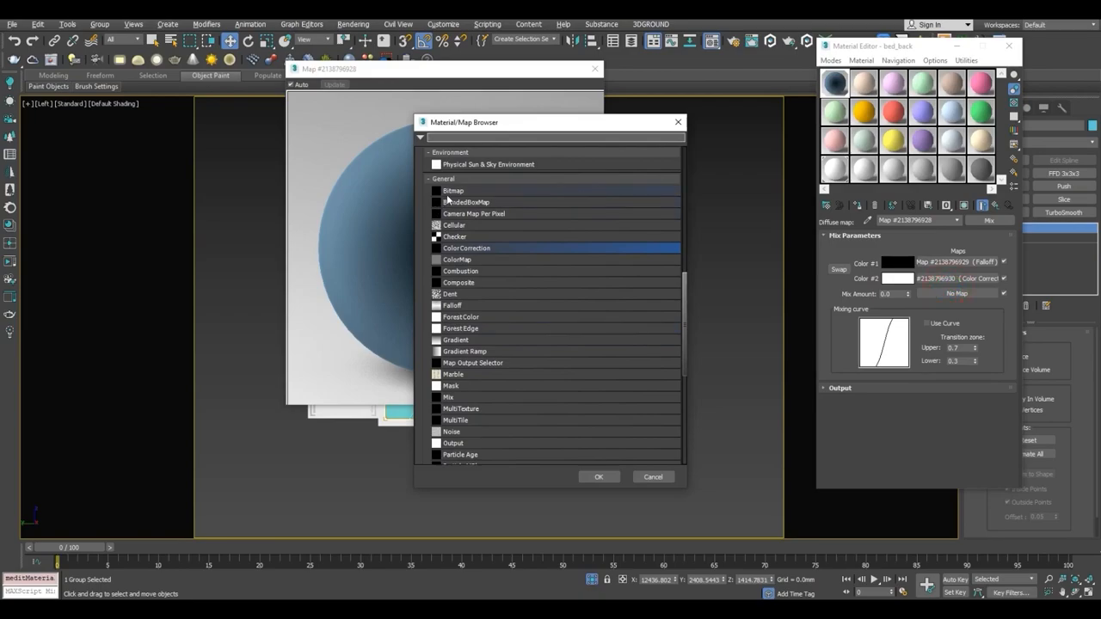
pyautogui.doubleClick(447, 192)
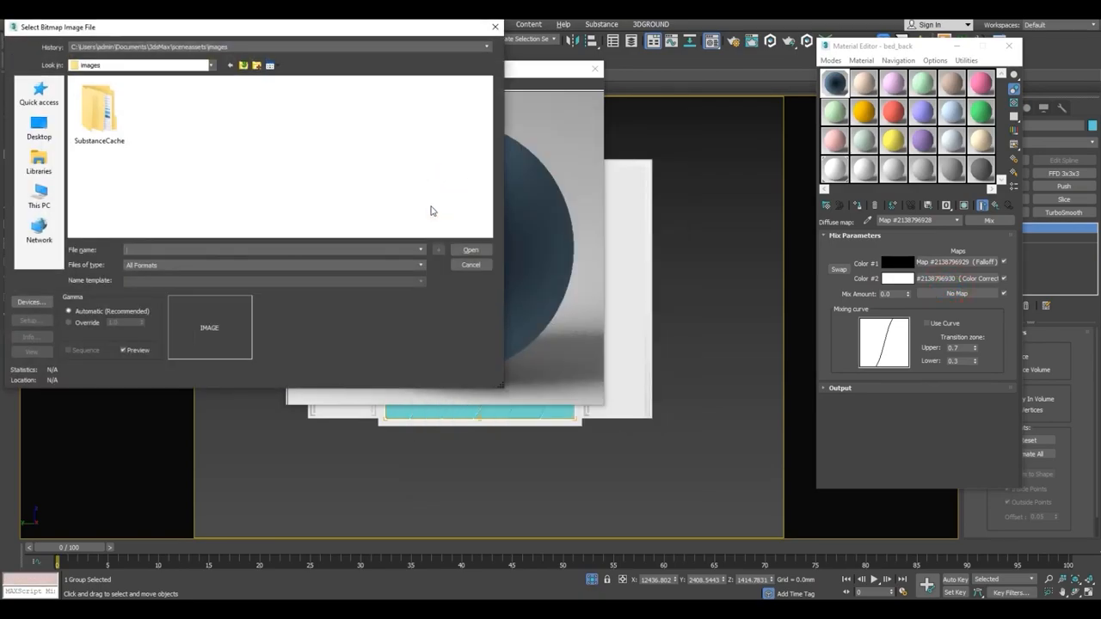
pyautogui.rightClick(222, 248)
pyautogui.click(246, 295)
pyautogui.press('Return')
# Load patches.jpg as the Mix Amount bitmap and return to the Mix map's parameters.
pyautogui.click(456, 173)
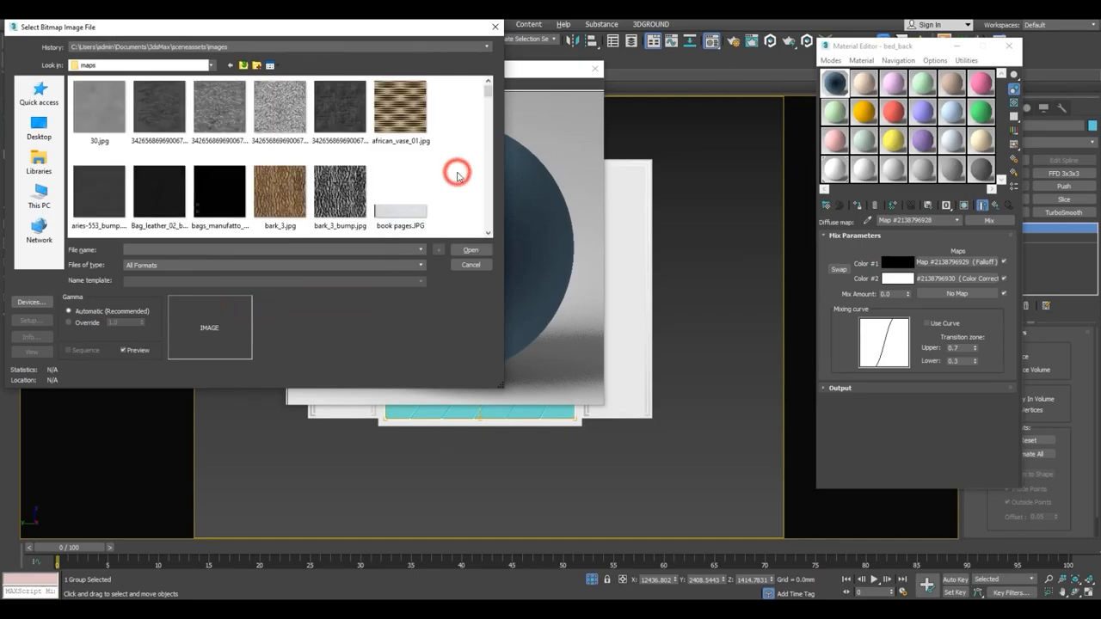
pyautogui.press('p')
pyautogui.press('p')
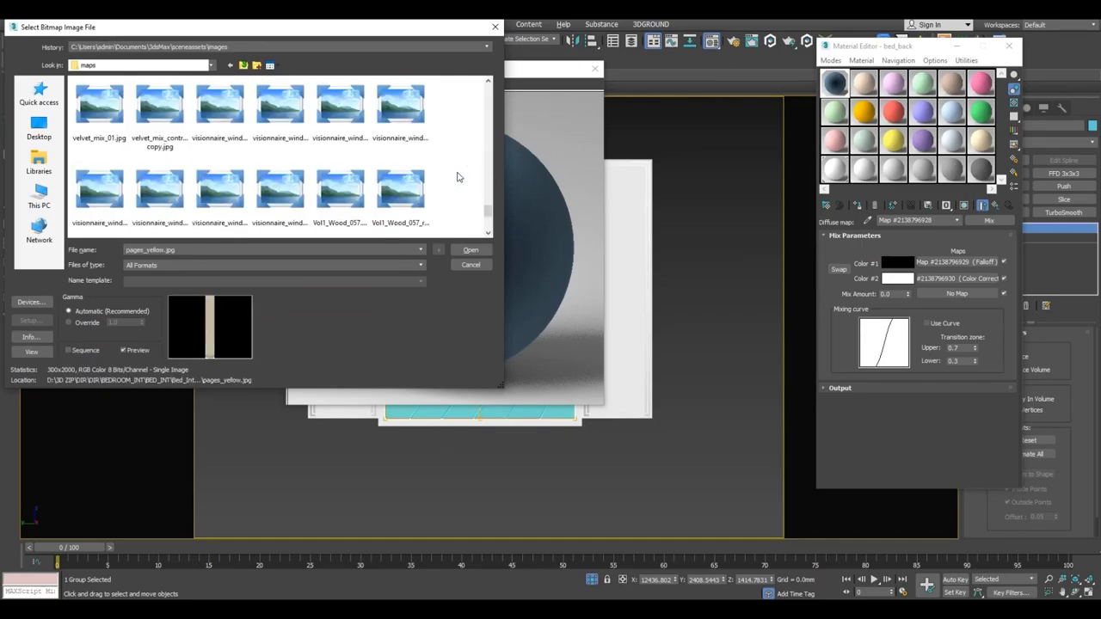
pyautogui.press('p')
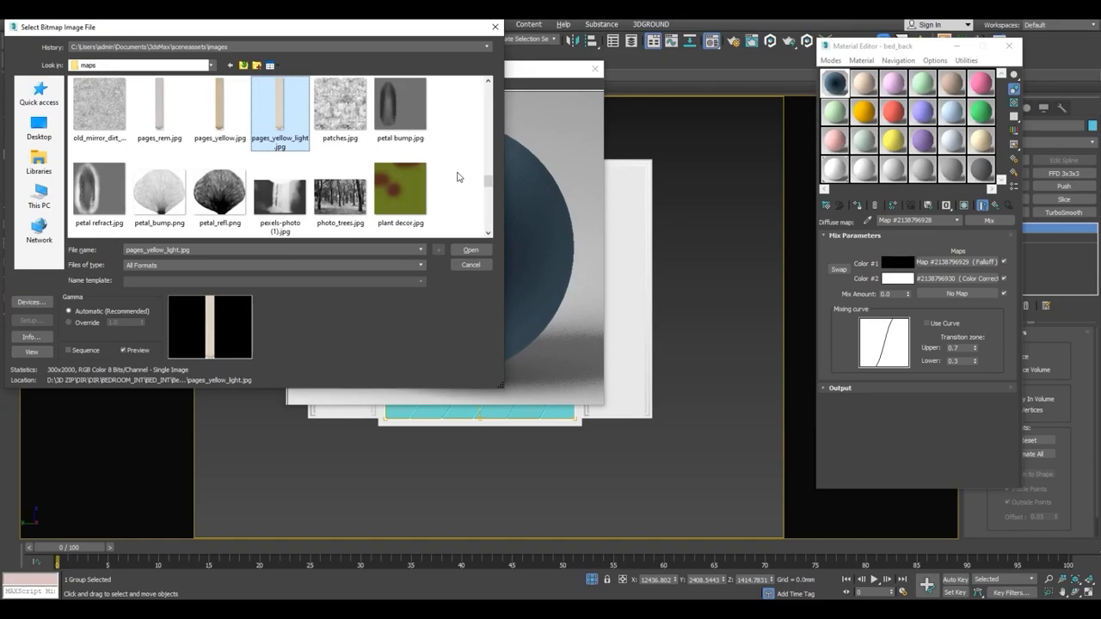
pyautogui.click(340, 104)
pyautogui.rightClick(329, 94)
pyautogui.click(372, 142)
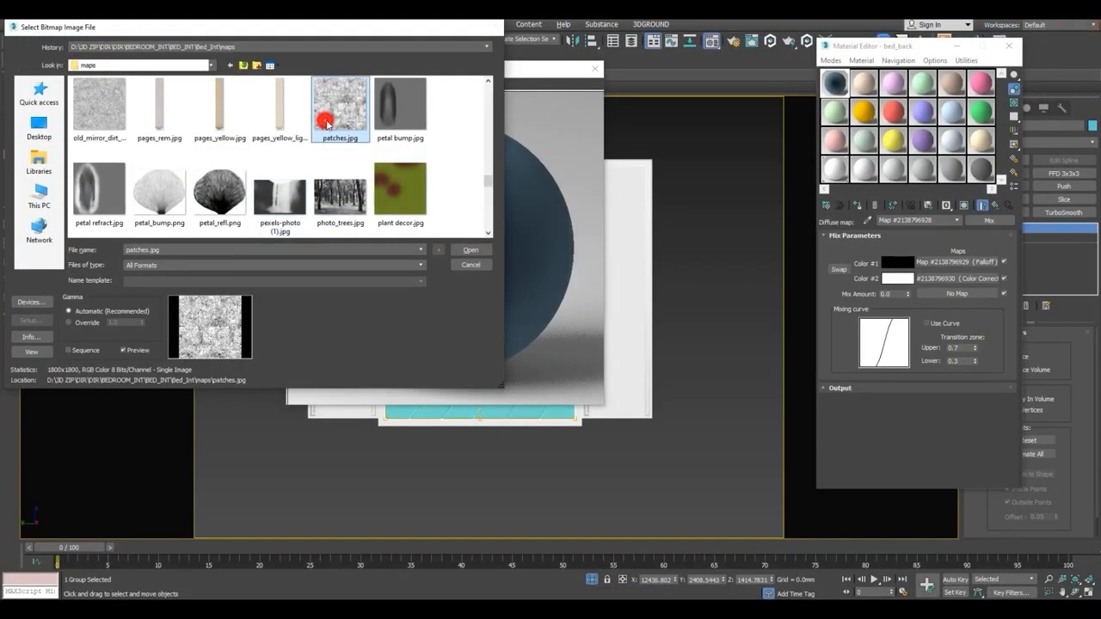
pyautogui.click(467, 249)
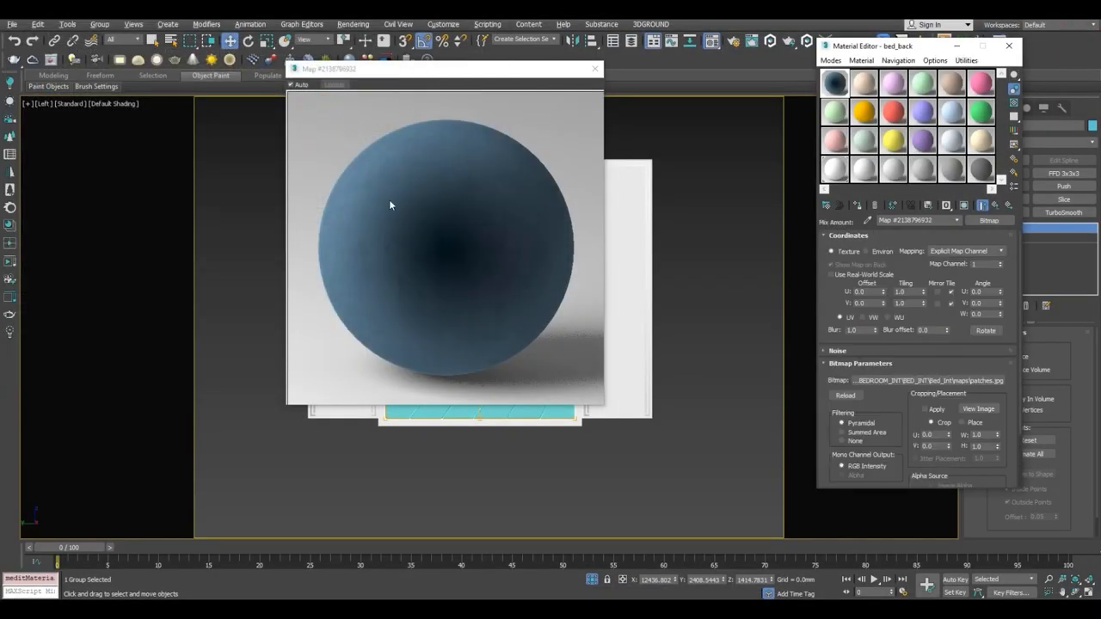
pyautogui.click(996, 204)
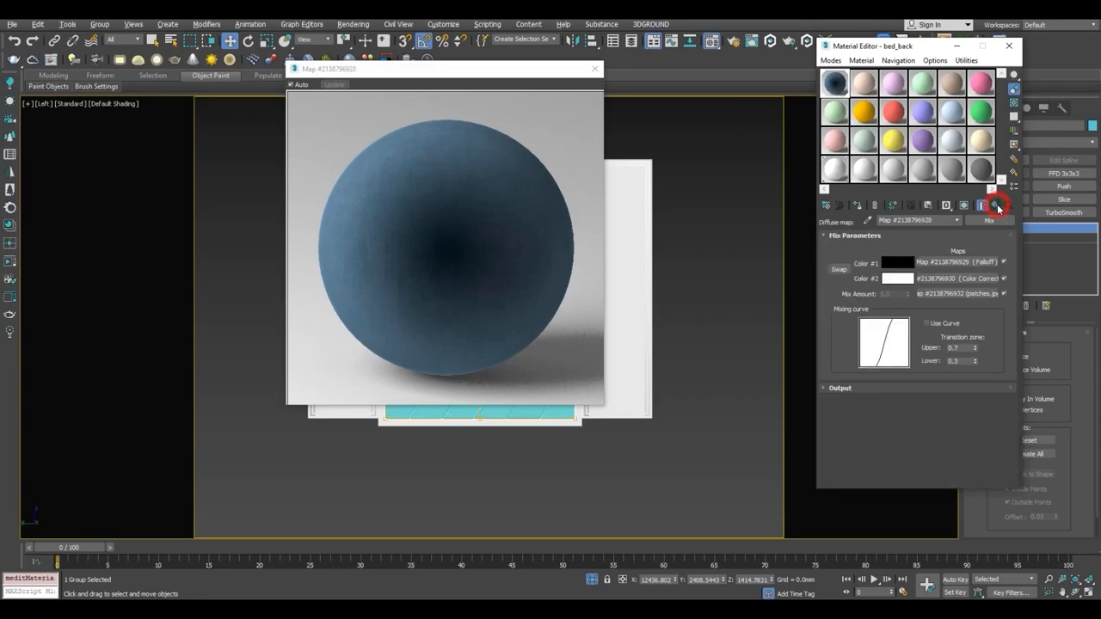
# Adjust the front color of the Falloff in the Mix map's Color #1 to a less saturated, very dark blue.
pyautogui.click(967, 262)
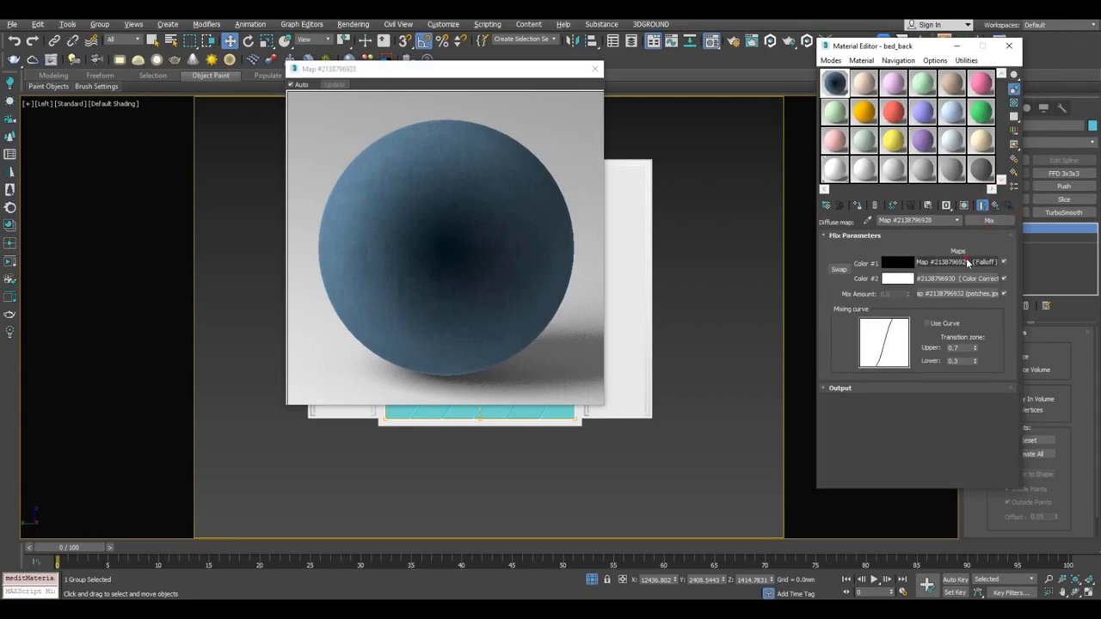
pyautogui.click(842, 262)
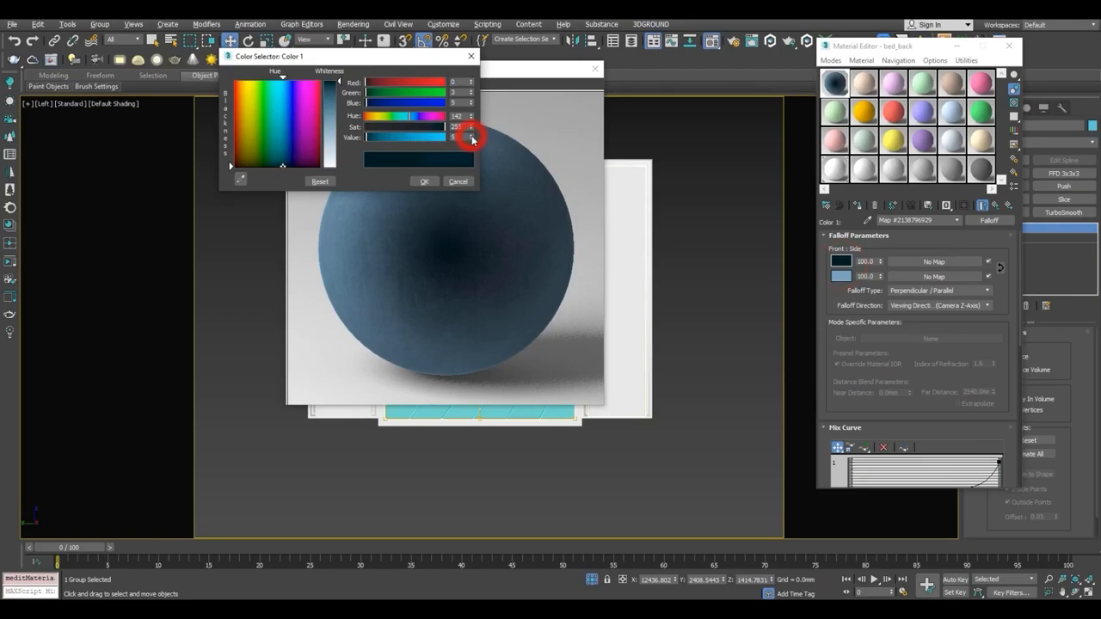
pyautogui.click(424, 181)
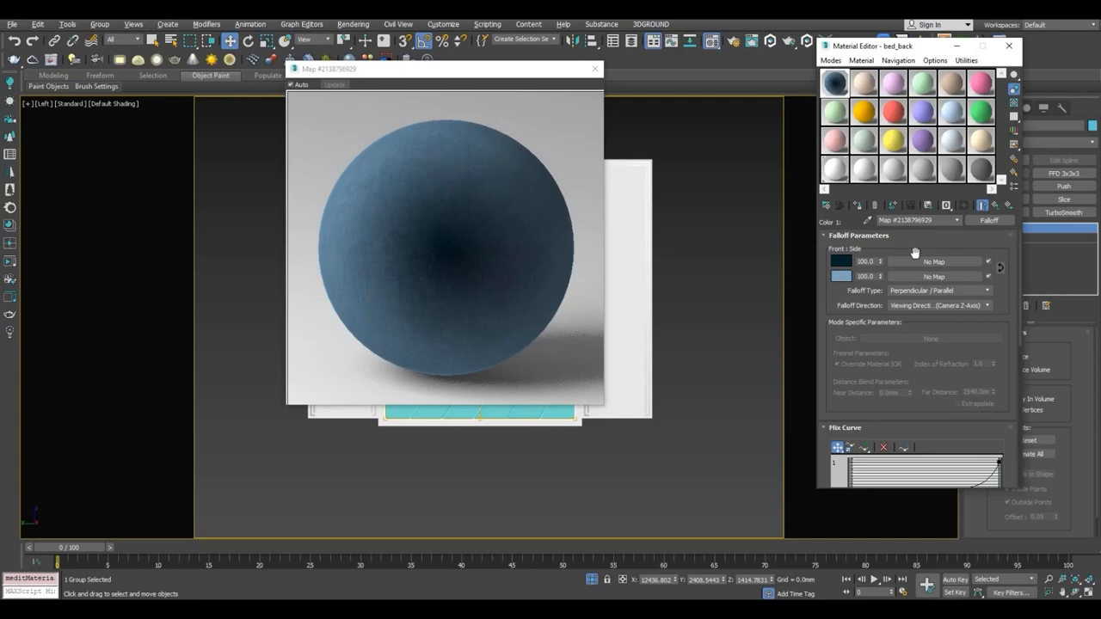
pyautogui.click(836, 262)
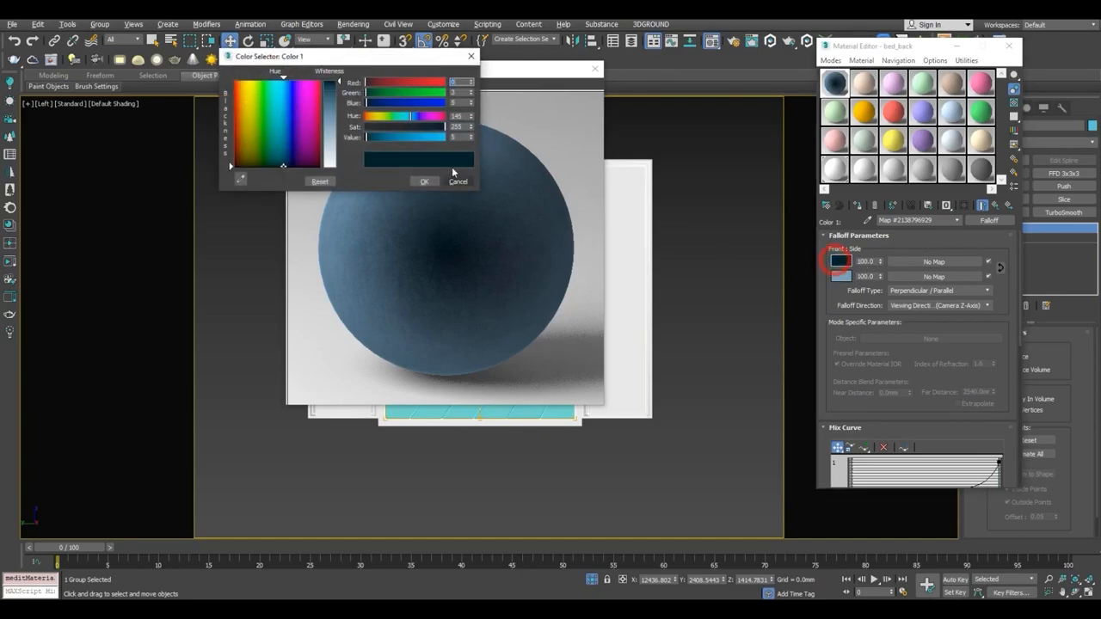
pyautogui.moveTo(468, 136); pyautogui.dragTo(470, 138)
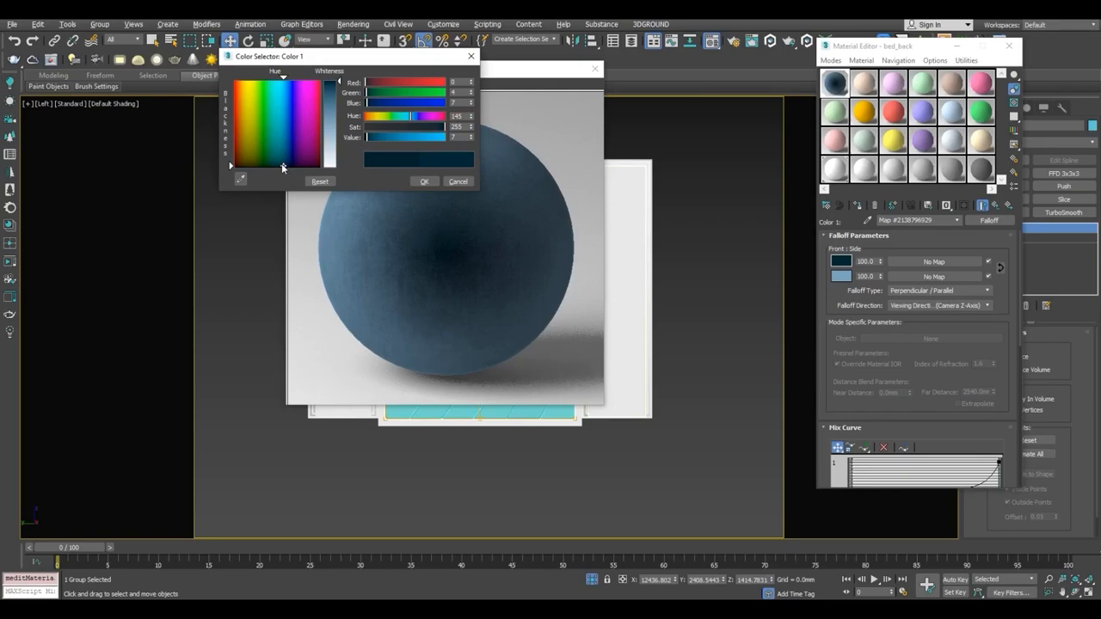
pyautogui.moveTo(341, 84); pyautogui.dragTo(332, 60)
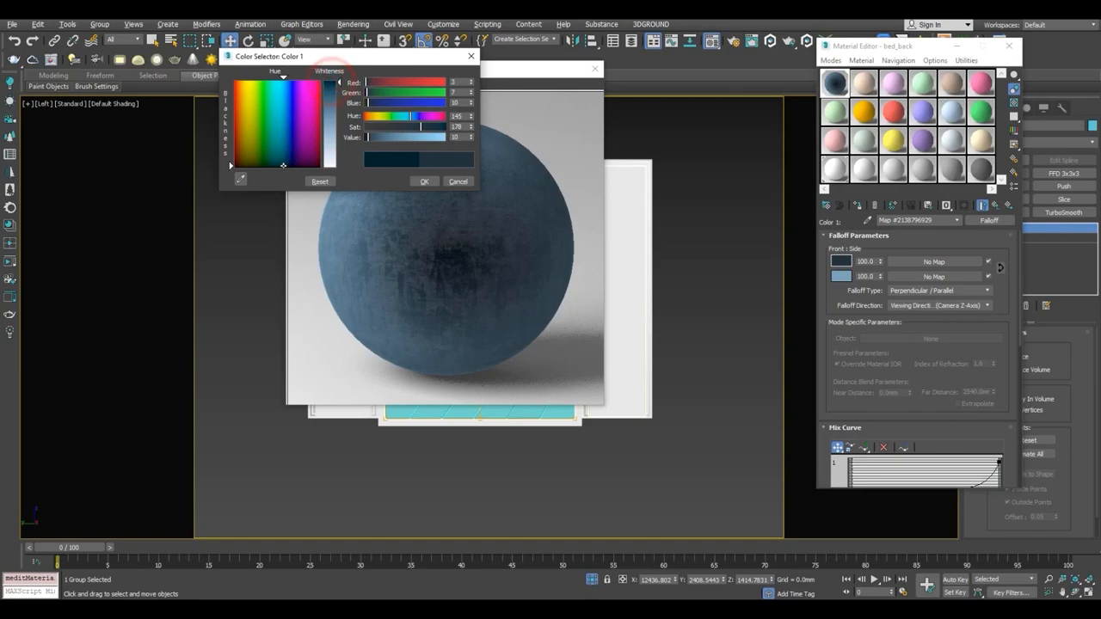
pyautogui.click(471, 140)
pyautogui.click(425, 182)
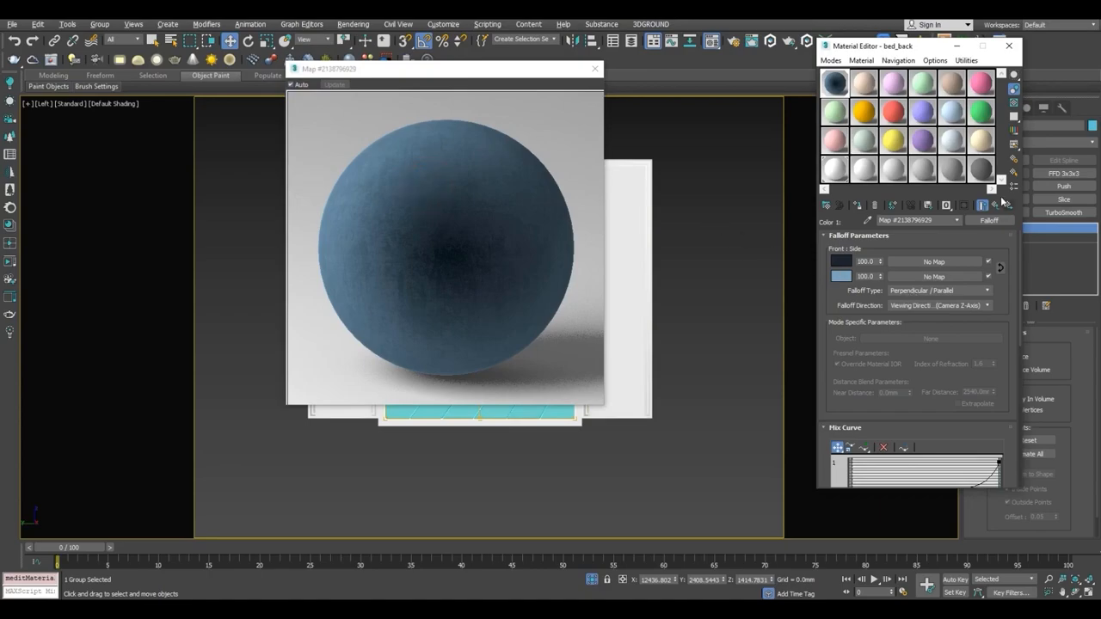
# Return from the Mix map to the bed_back material's base parameters and close the enlarged preview.
pyautogui.click(994, 203)
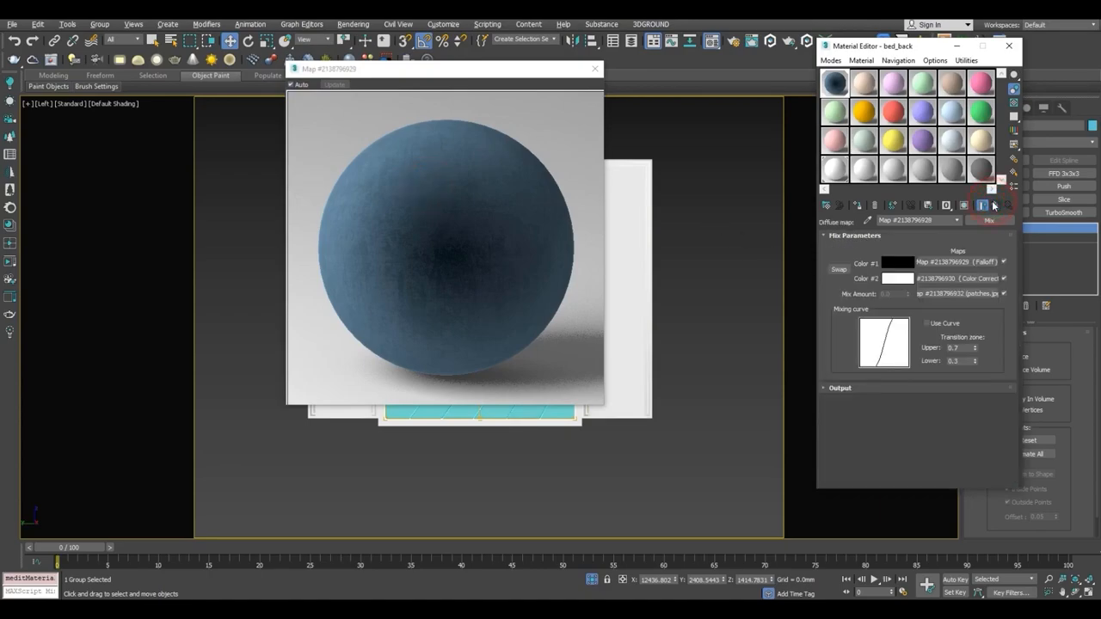
pyautogui.click(955, 278)
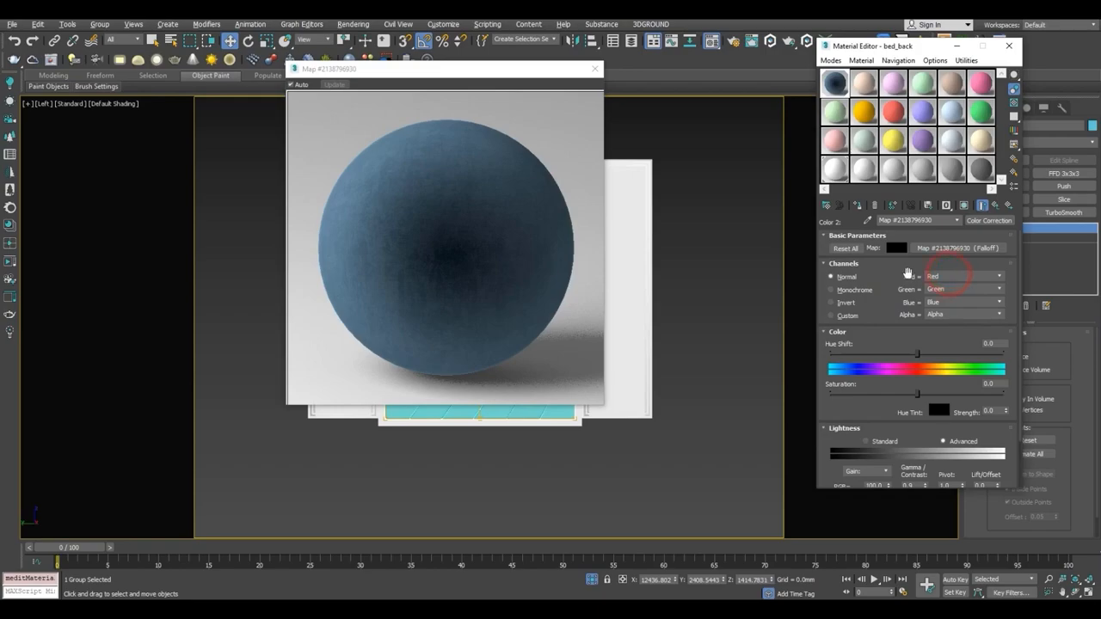
pyautogui.click(994, 205)
pyautogui.click(994, 205)
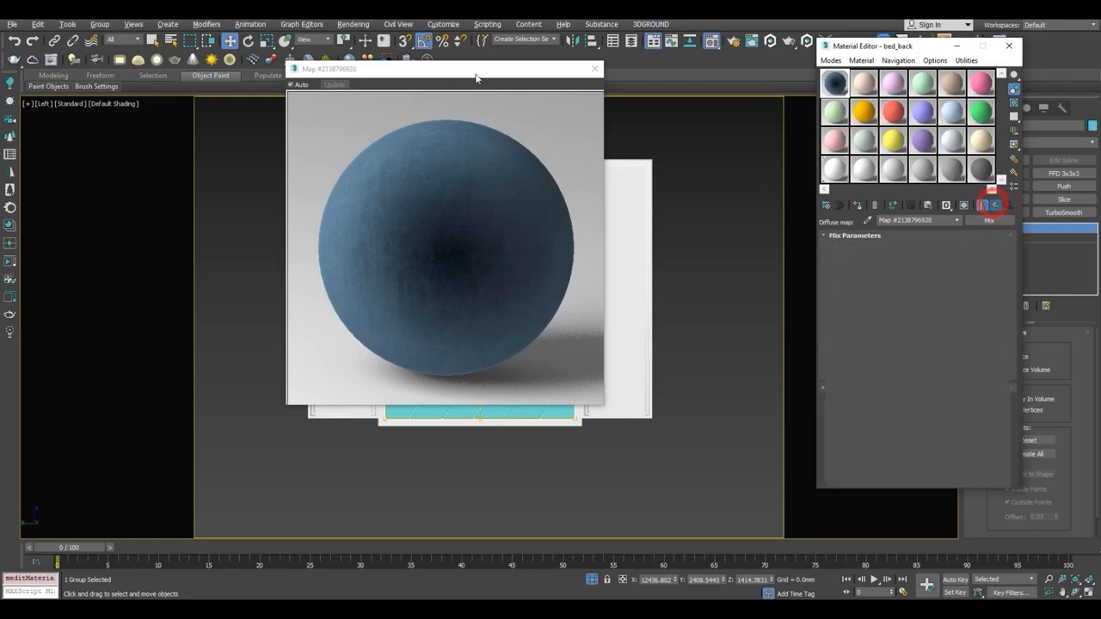
pyautogui.click(596, 69)
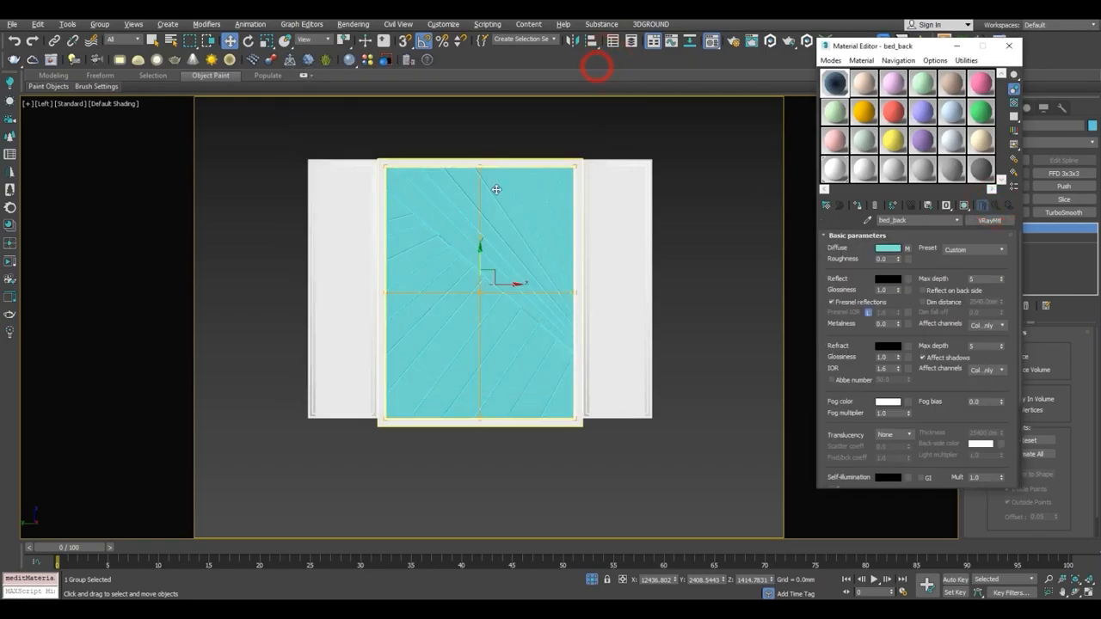
# Assign the bed_back material to the selected slatted panel group and show its shaded texture in the viewport.
pyautogui.moveTo(828, 91); pyautogui.dragTo(555, 253)
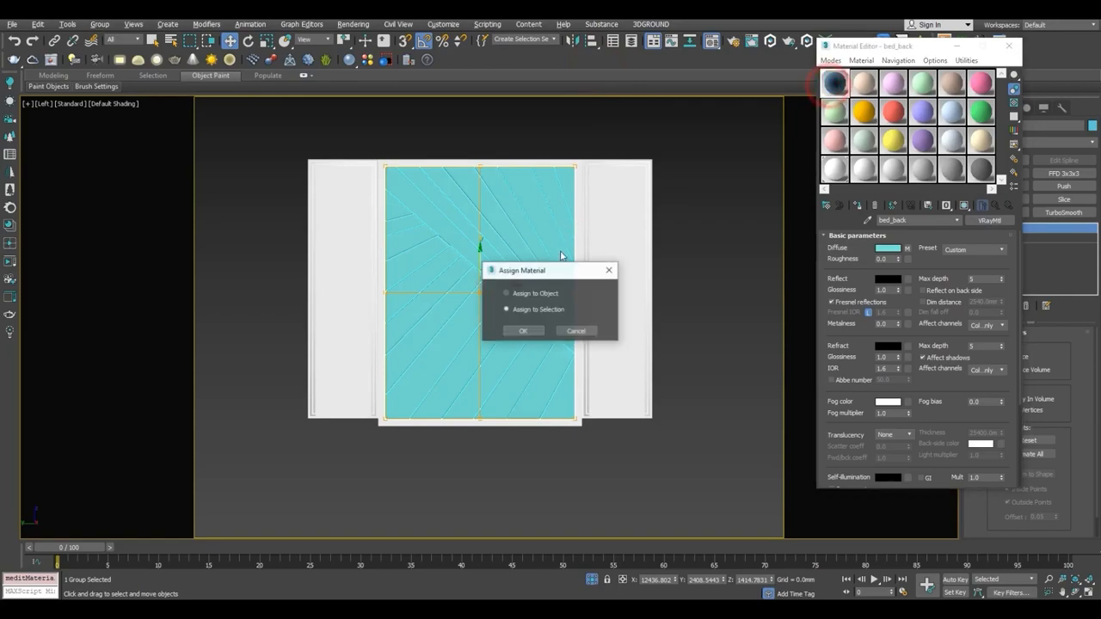
pyautogui.click(523, 331)
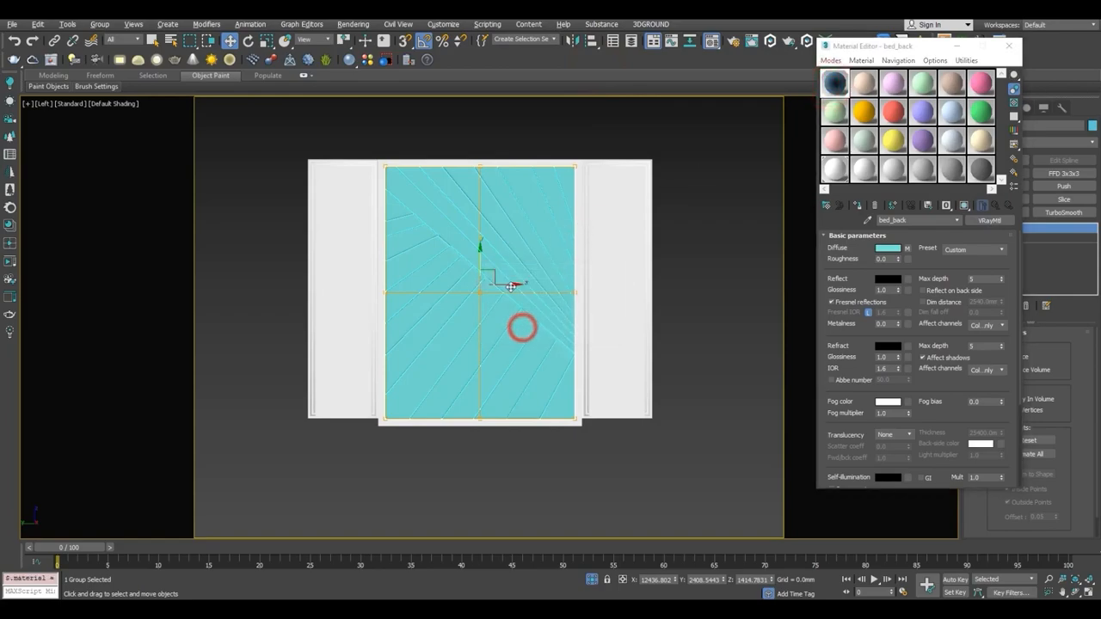
pyautogui.click(963, 207)
pyautogui.scroll(5, 504, 246)
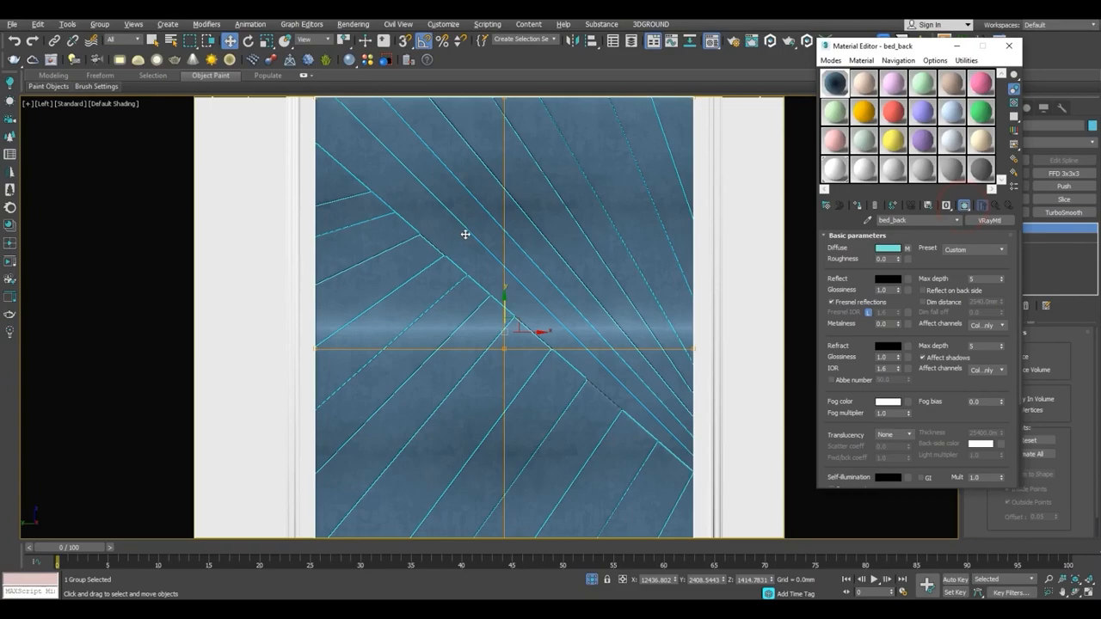
pyautogui.scroll(3, 321, 343)
pyautogui.scroll(-8, 390, 296)
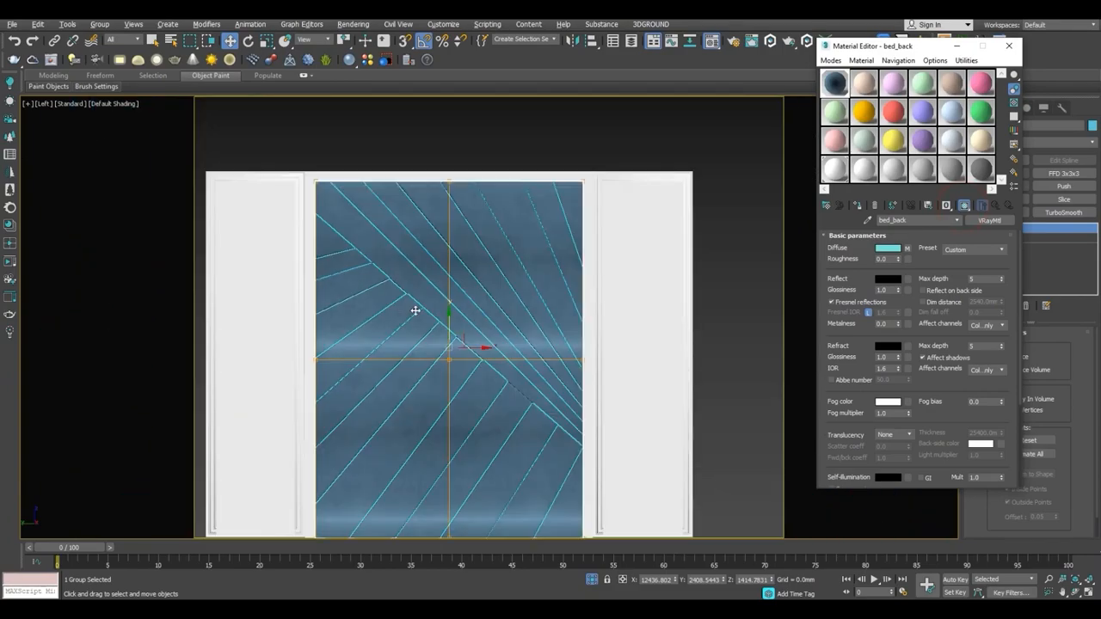
# Close the material editor and delete the UVW Map modifier below the FFD 3x3x3 on the slatted panel.
pyautogui.click(1009, 45)
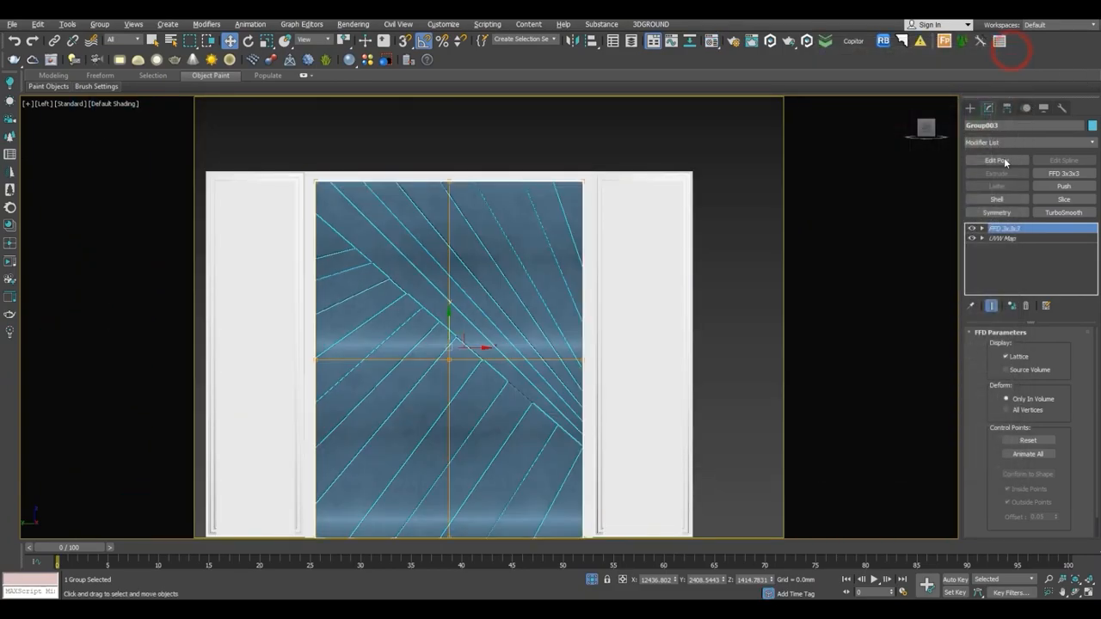
pyautogui.moveTo(1010, 239); pyautogui.dragTo(1010, 230)
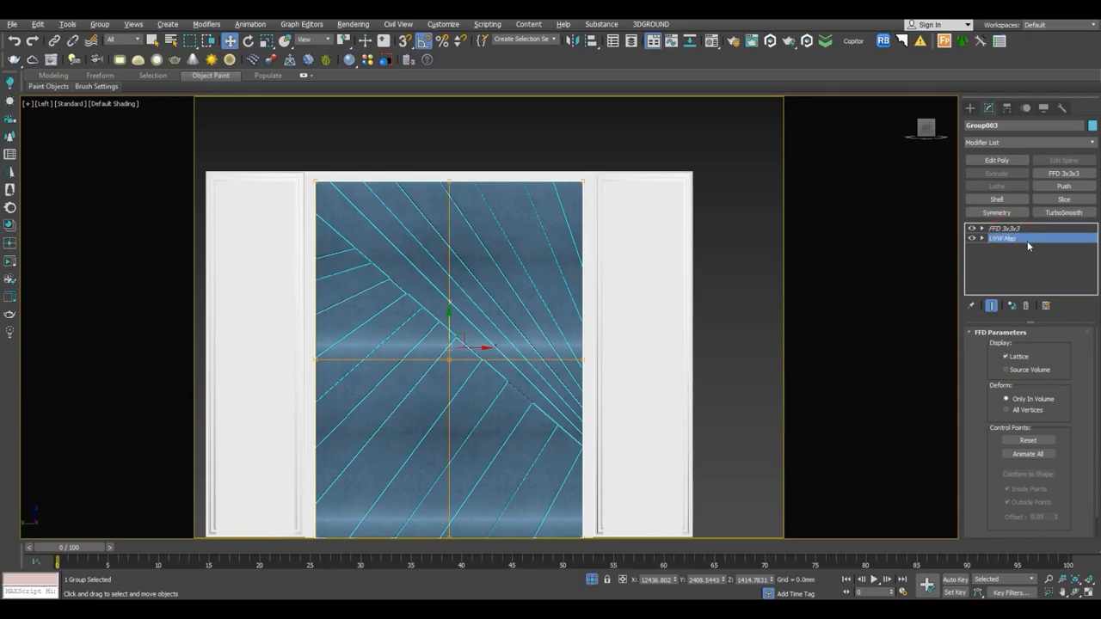
pyautogui.click(1027, 306)
# Add a UVW Map modifier above the FFD 3x3x3 on the slatted panel and set its mapping to Box.
pyautogui.click(996, 142)
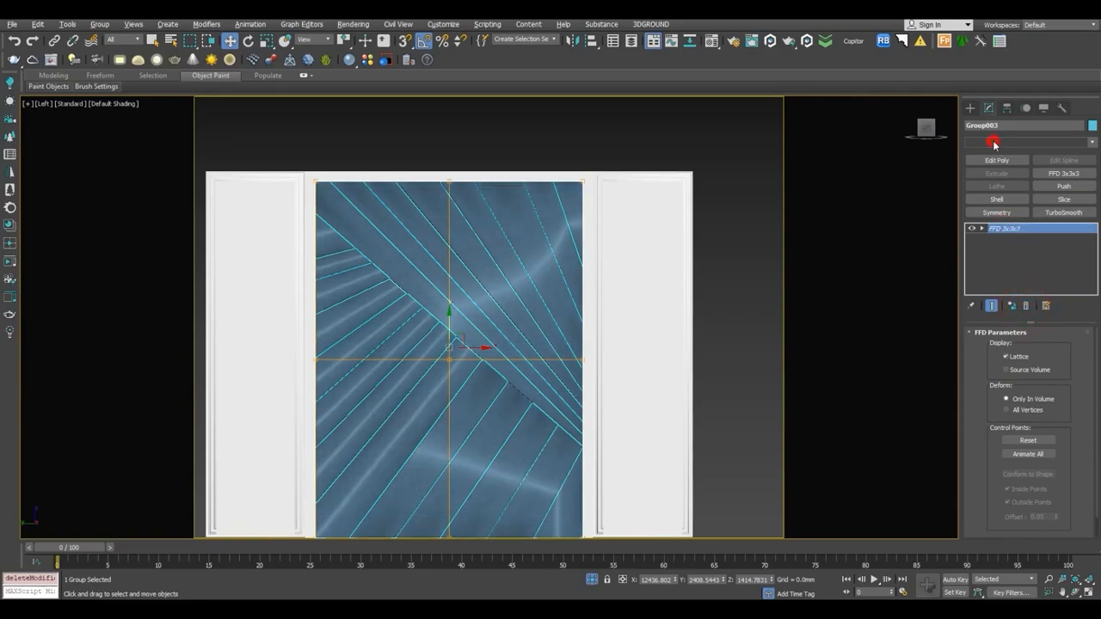
pyautogui.press('u')
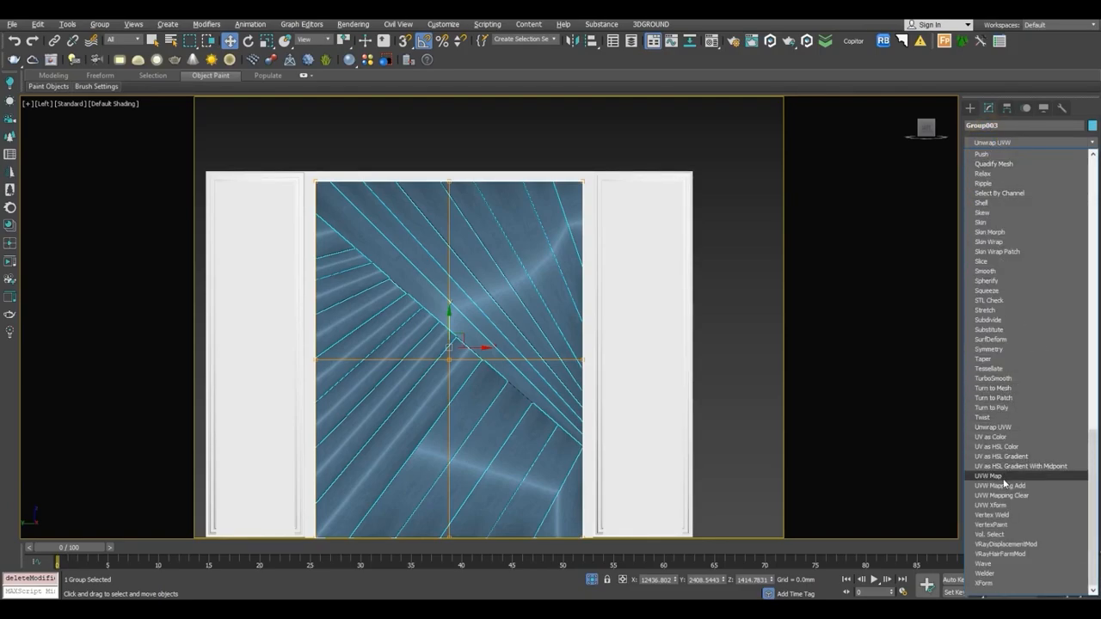
pyautogui.click(989, 476)
pyautogui.click(1015, 398)
pyautogui.scroll(5, 469, 327)
pyautogui.scroll(-3, 475, 297)
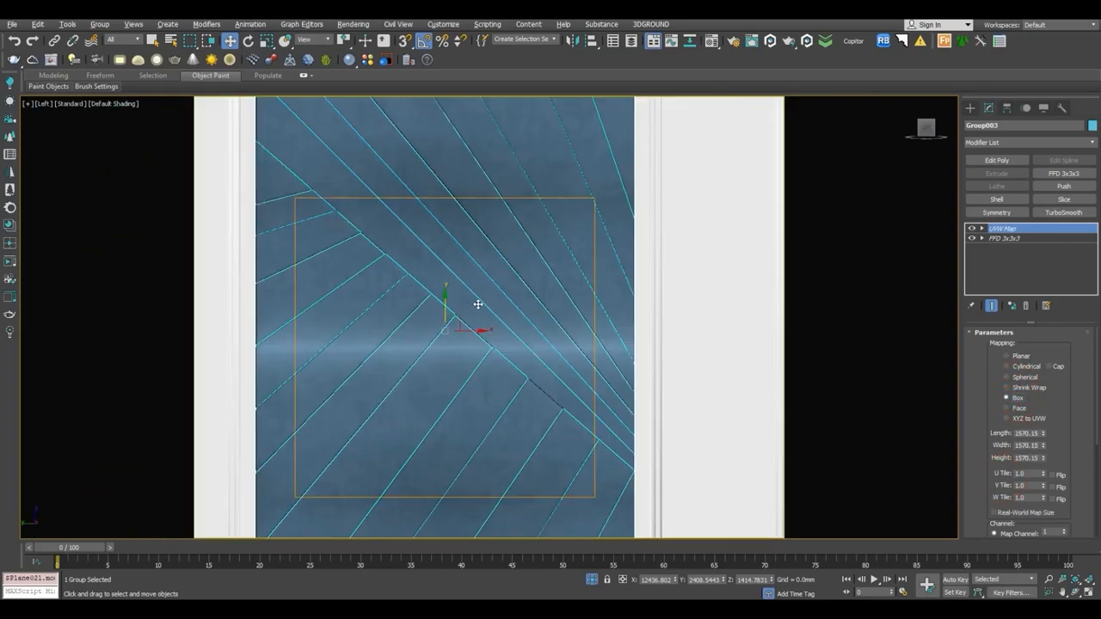
pyautogui.scroll(-2, 536, 341)
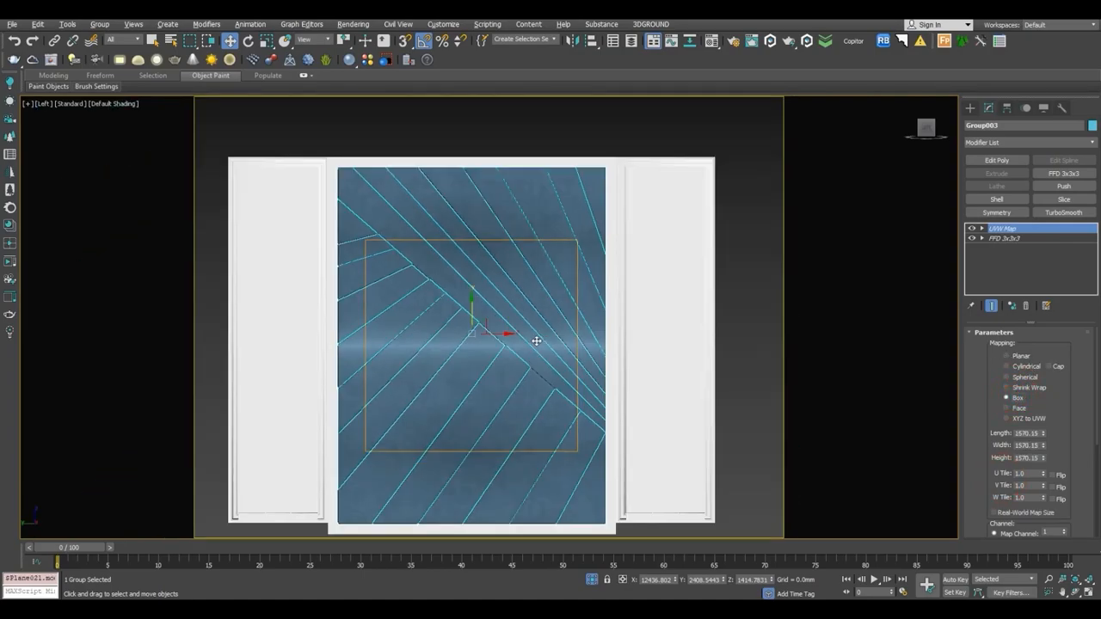
# Deselect the panel, rename the second sample material as gold and open its enlarged preview.
pyautogui.hotkey('ctrl', 'd')
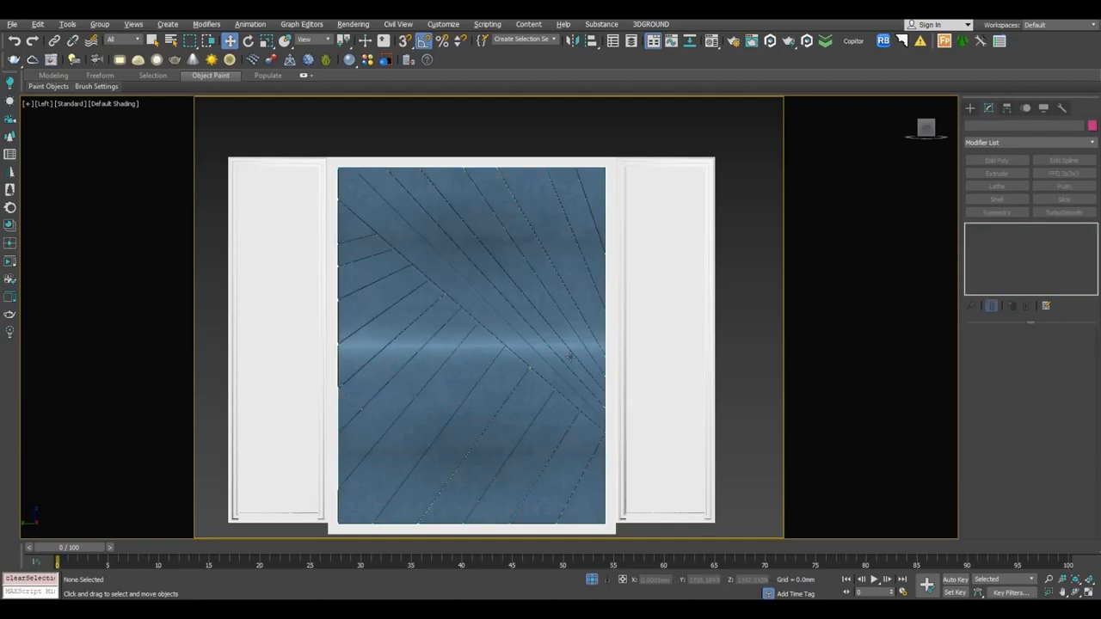
pyautogui.press('m')
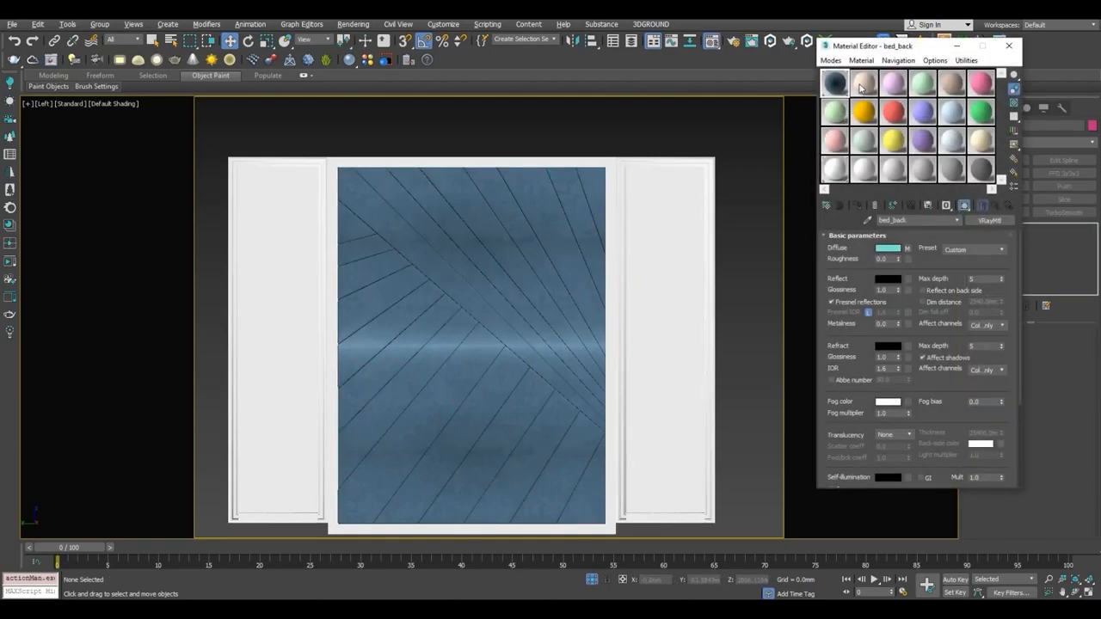
pyautogui.click(917, 220)
pyautogui.write('g')
pyautogui.press('Return')
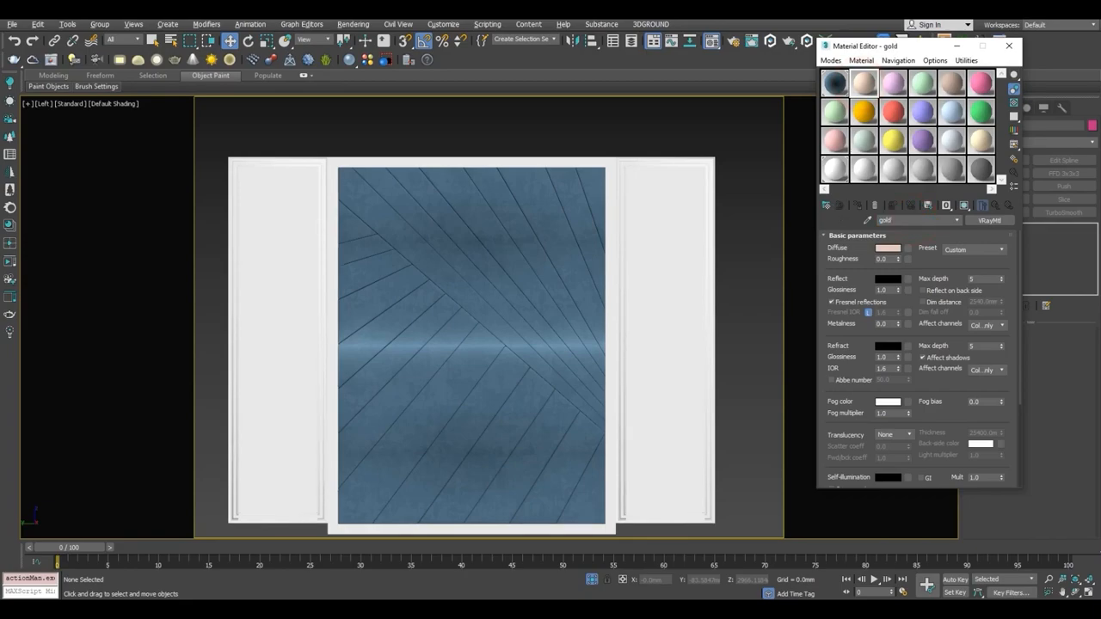
pyautogui.doubleClick(857, 81)
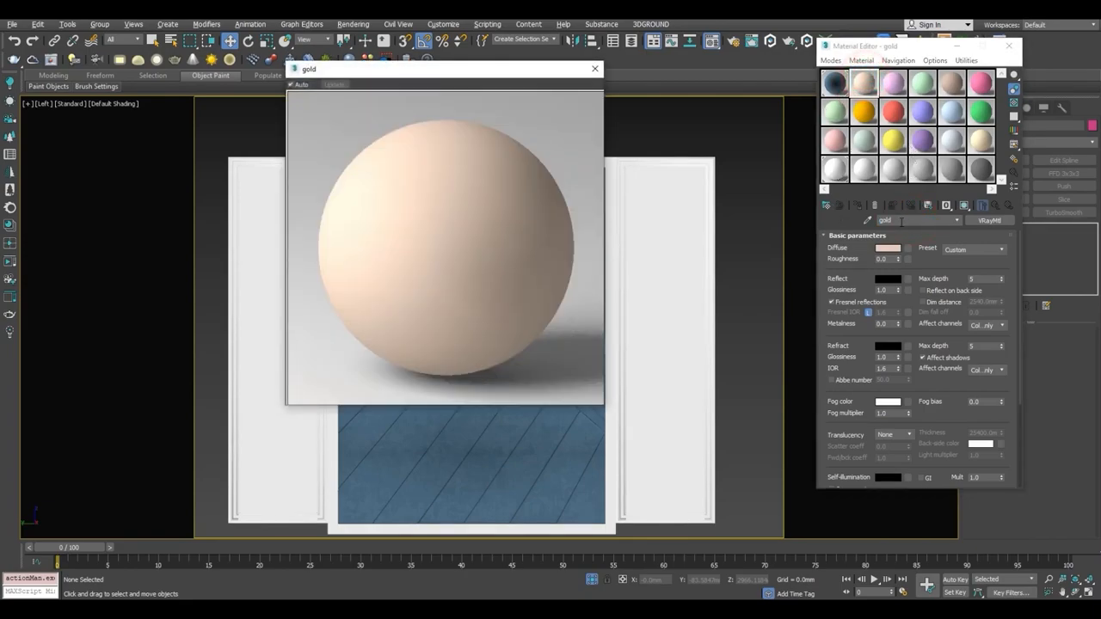
# Apply a VRayColor map to the gold material's Diffuse slot.
pyautogui.click(907, 249)
pyautogui.scroll(-10, 505, 342)
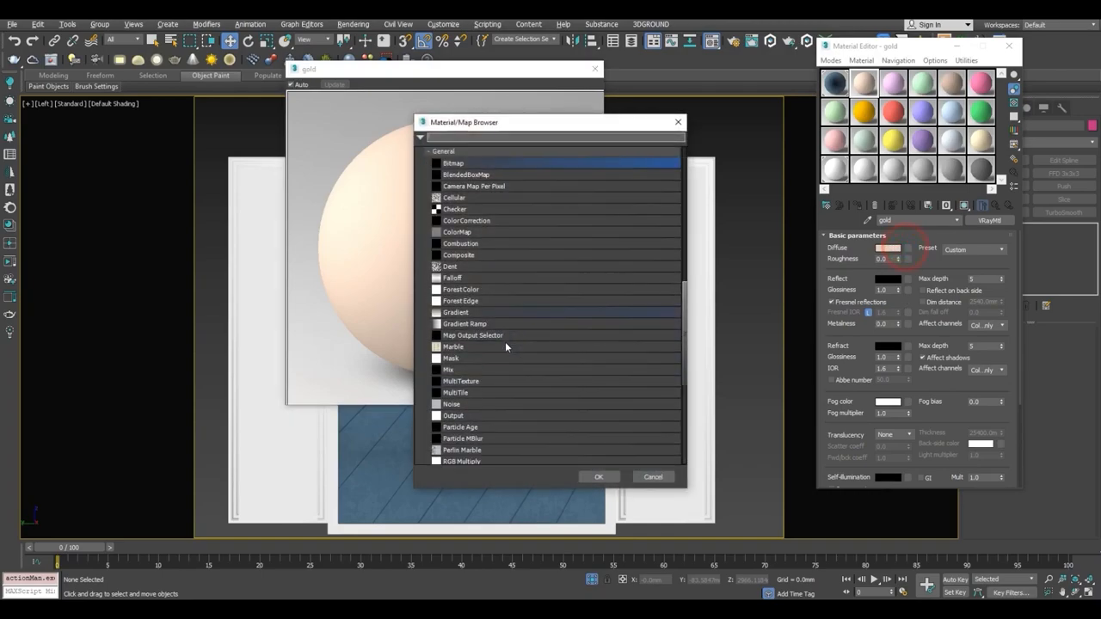
pyautogui.scroll(9, 505, 341)
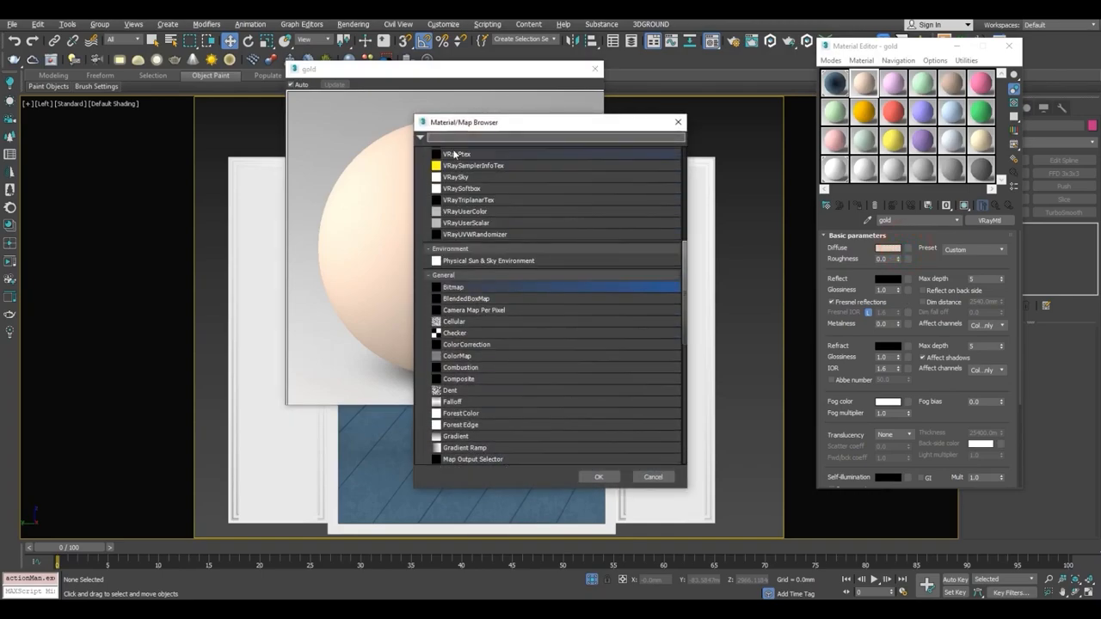
pyautogui.scroll(4, 506, 230)
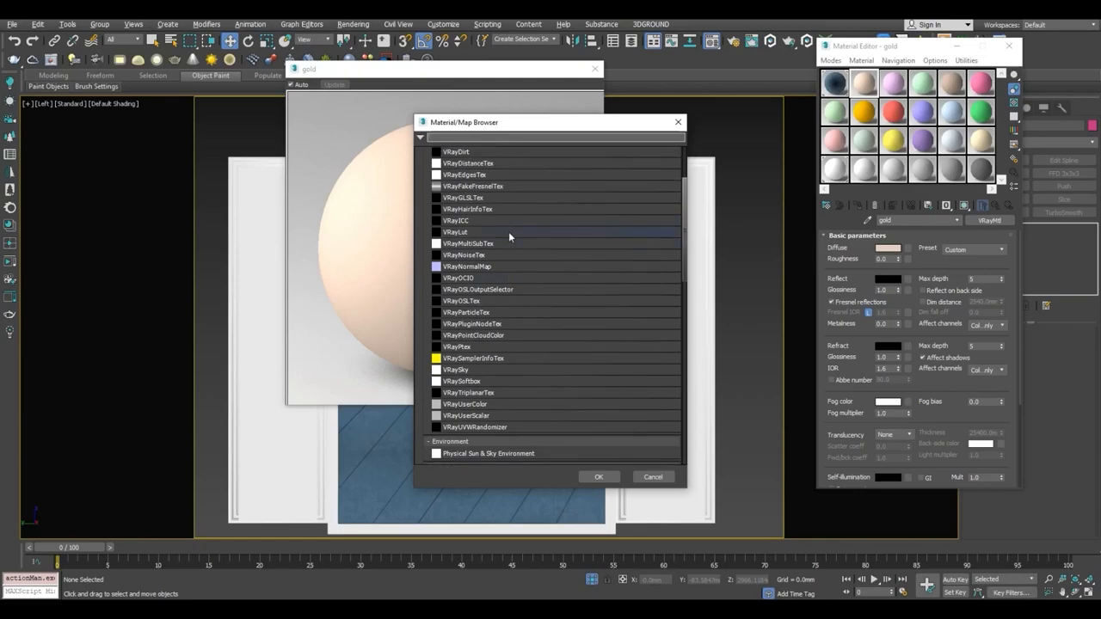
pyautogui.click(478, 161)
pyautogui.scroll(2, 469, 152)
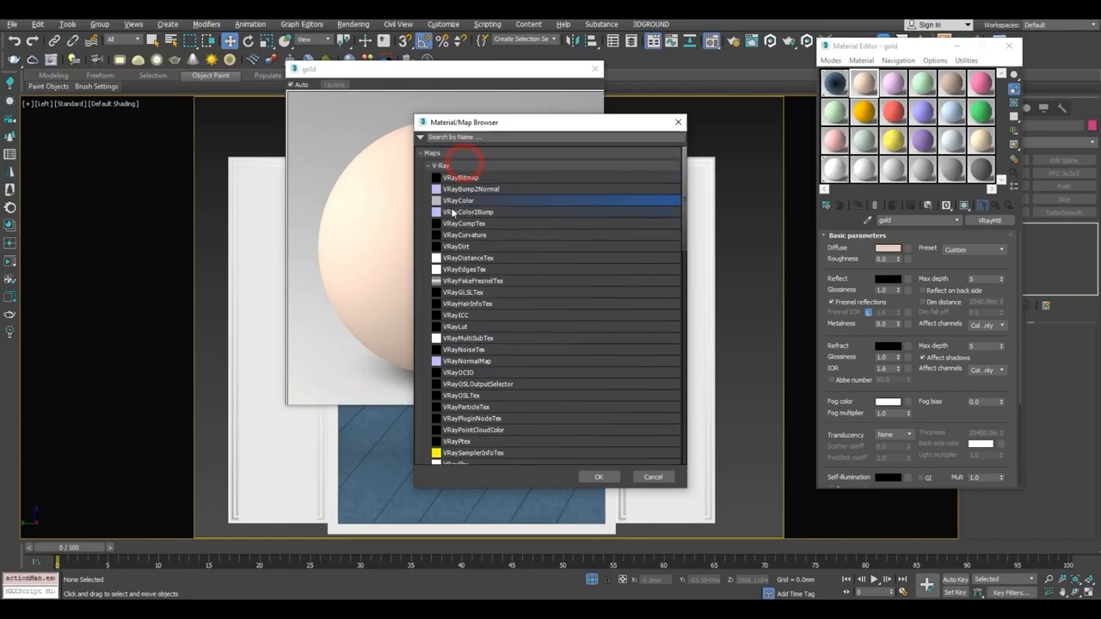
pyautogui.click(598, 477)
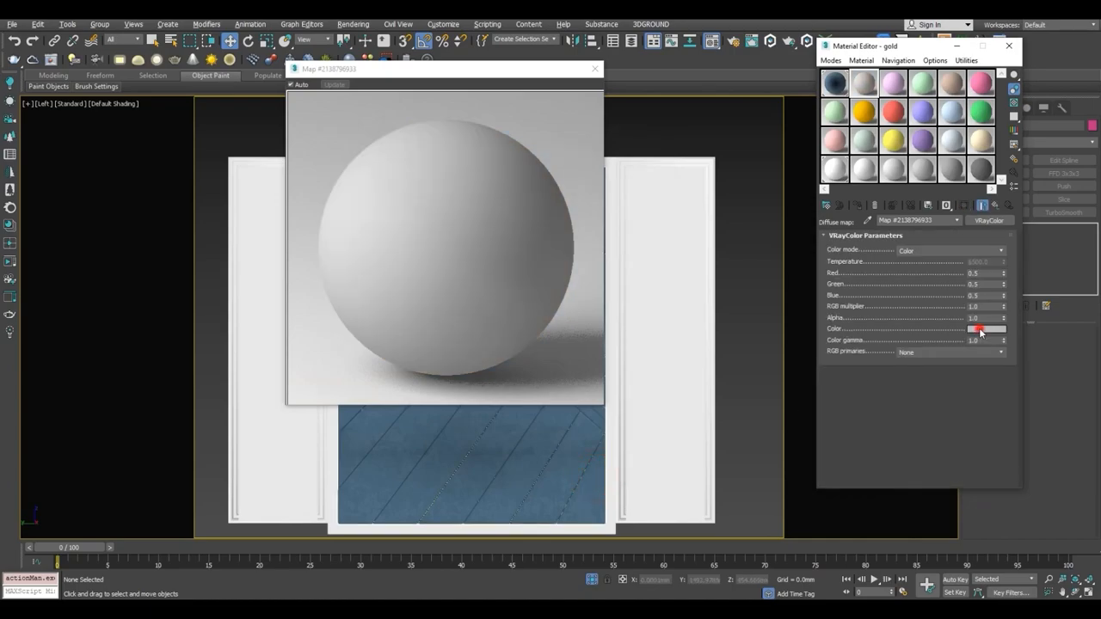
# Set the Diffuse VRayColor to a dark saturated brown, RGB 49, 18, 8, and return to the gold material.
pyautogui.click(981, 330)
pyautogui.click(240, 148)
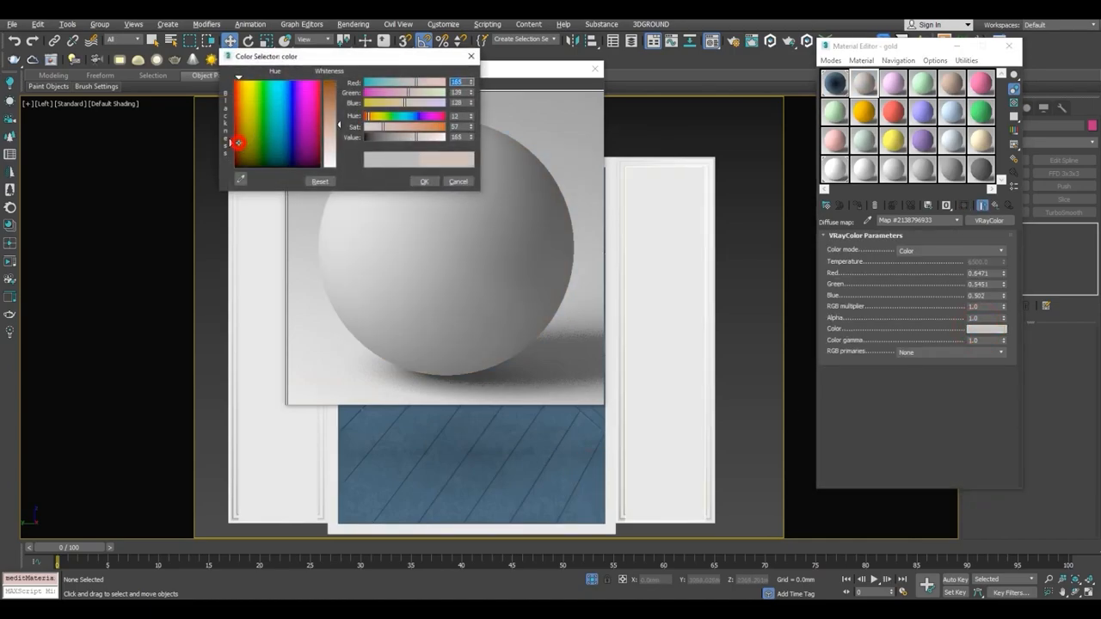
pyautogui.click(397, 138)
pyautogui.moveTo(397, 138); pyautogui.dragTo(373, 139)
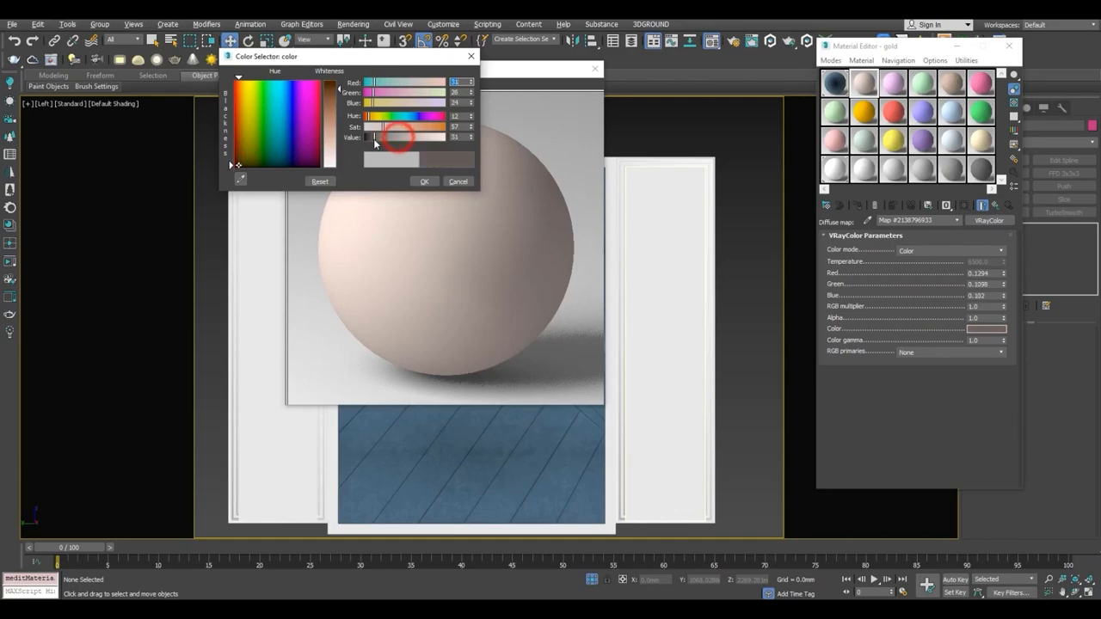
pyautogui.moveTo(242, 150); pyautogui.dragTo(237, 142)
pyautogui.click(379, 137)
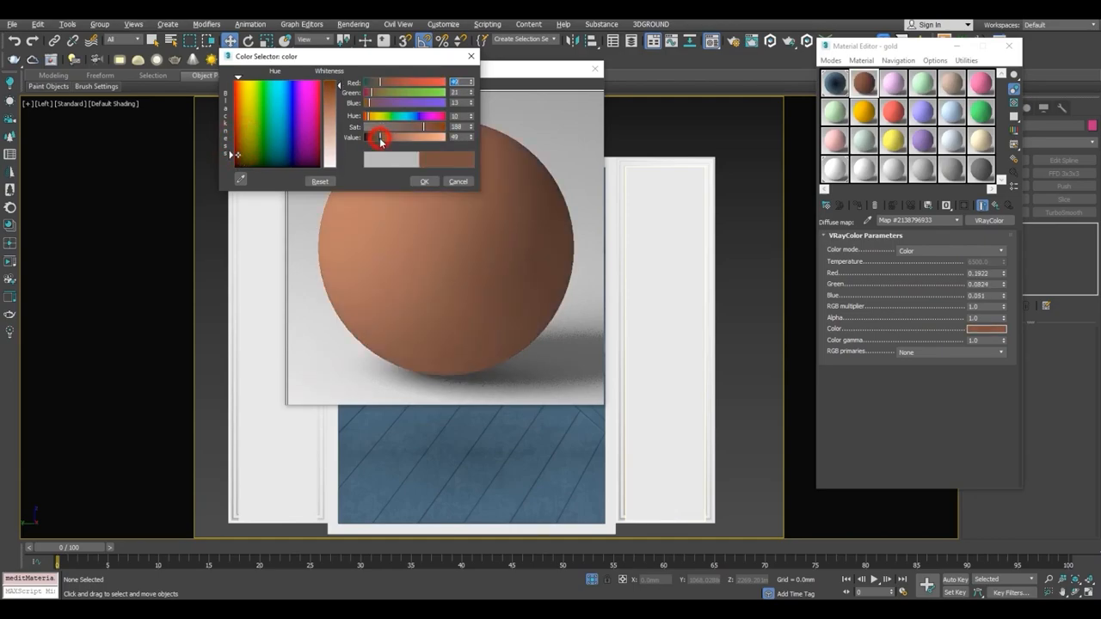
pyautogui.click(431, 128)
pyautogui.moveTo(431, 127); pyautogui.dragTo(433, 127)
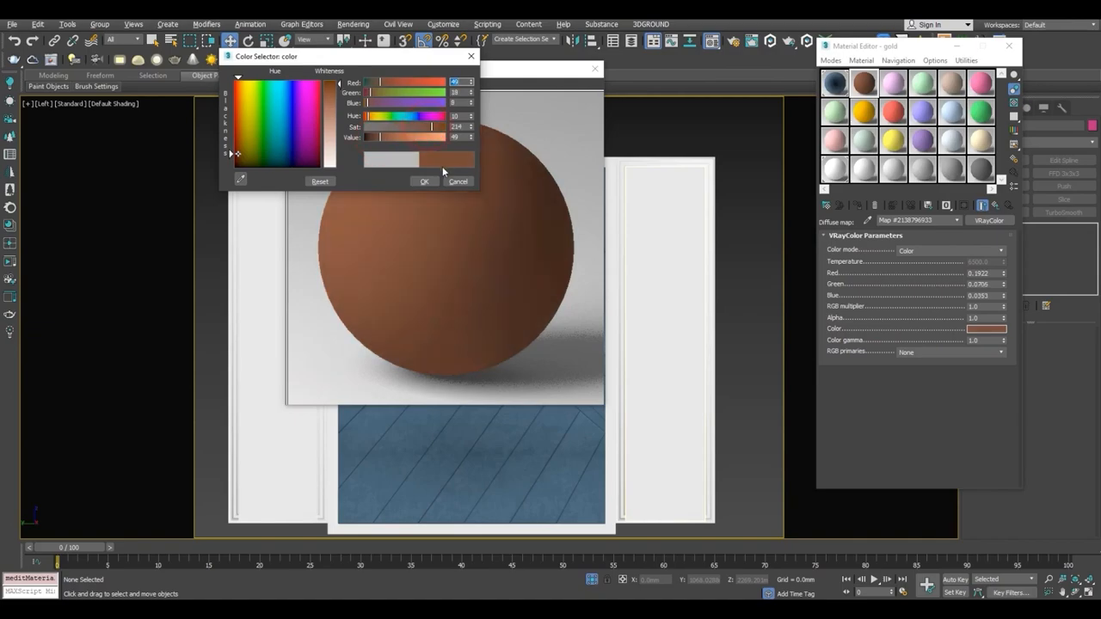
pyautogui.click(426, 181)
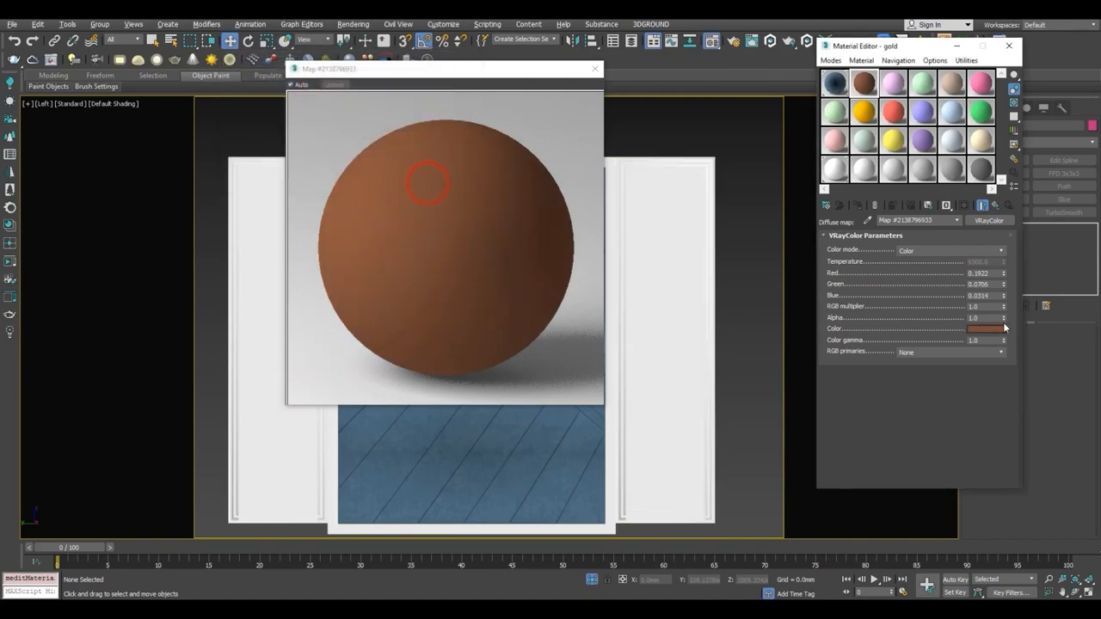
pyautogui.click(995, 207)
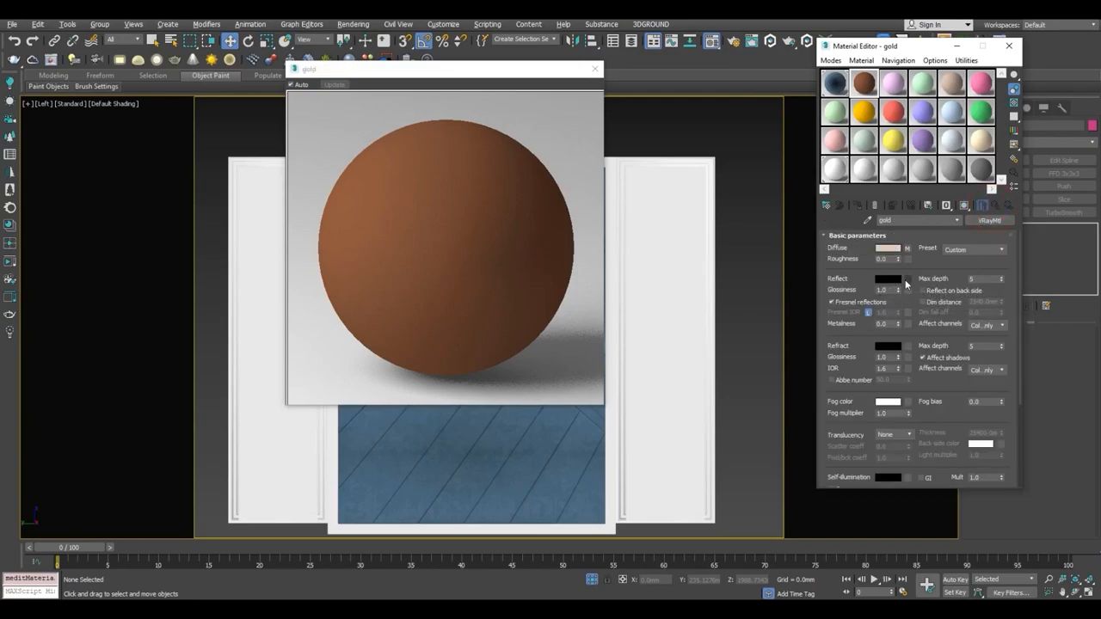
# Apply a VRayColor map to the gold material's Reflect slot.
pyautogui.click(889, 279)
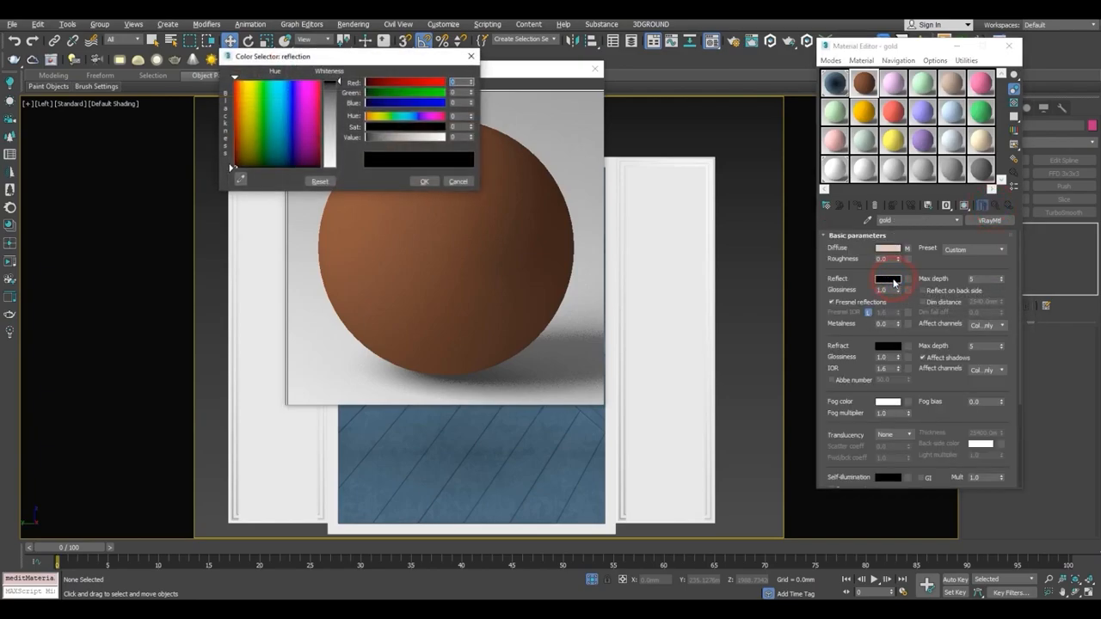
pyautogui.click(459, 181)
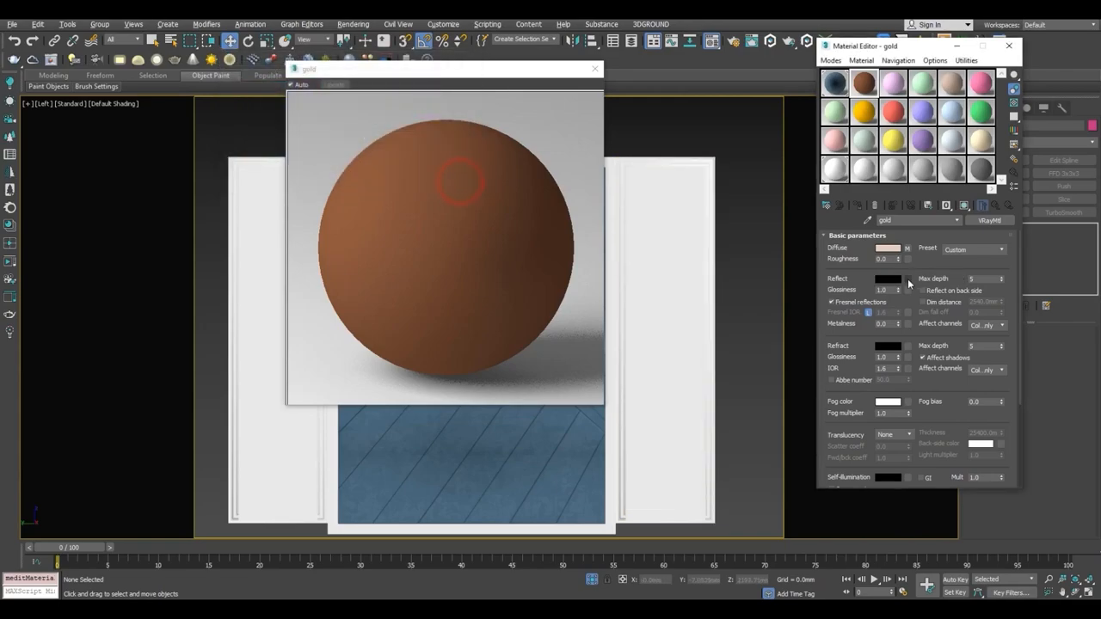
pyautogui.click(908, 278)
pyautogui.doubleClick(465, 203)
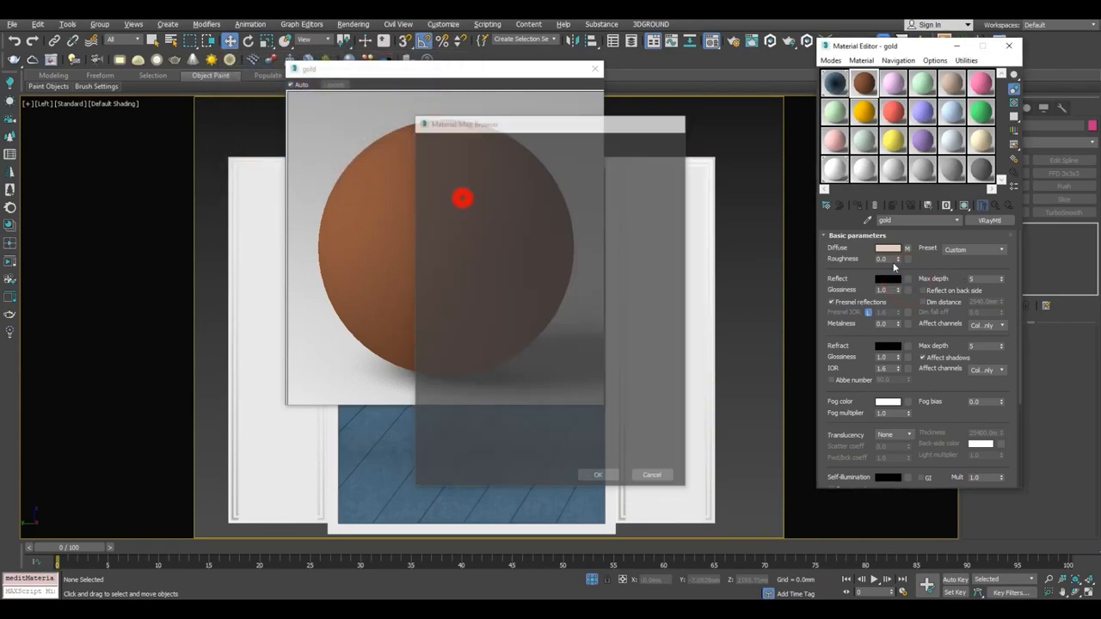
# Set the Reflect VRayColor to a light tan, RGB 183, 145, 120, and return to the gold material.
pyautogui.click(1002, 329)
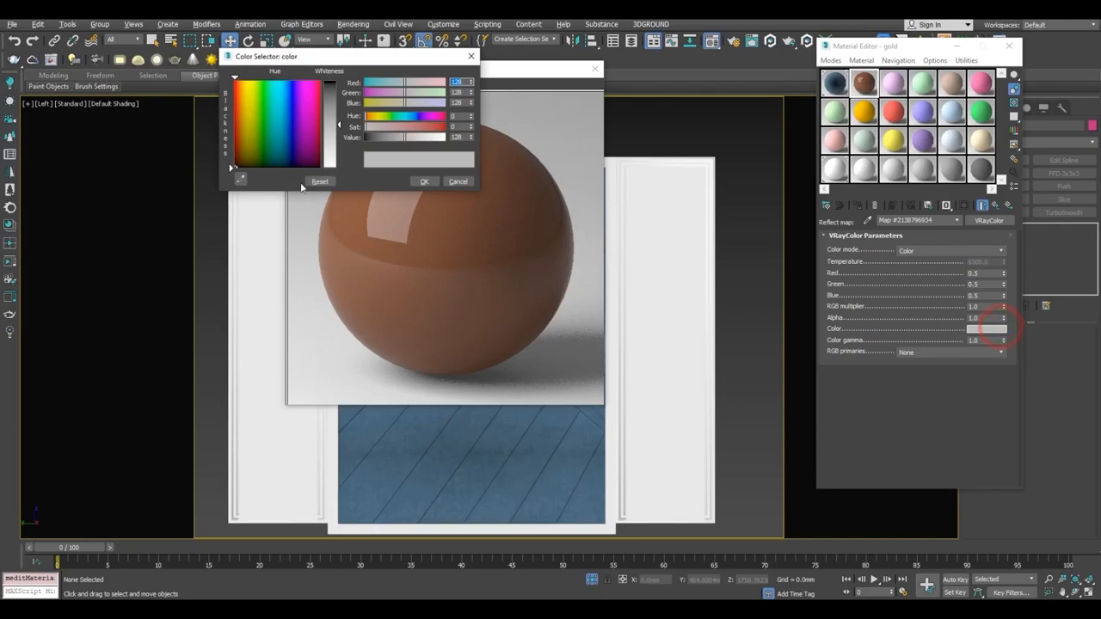
pyautogui.click(240, 130)
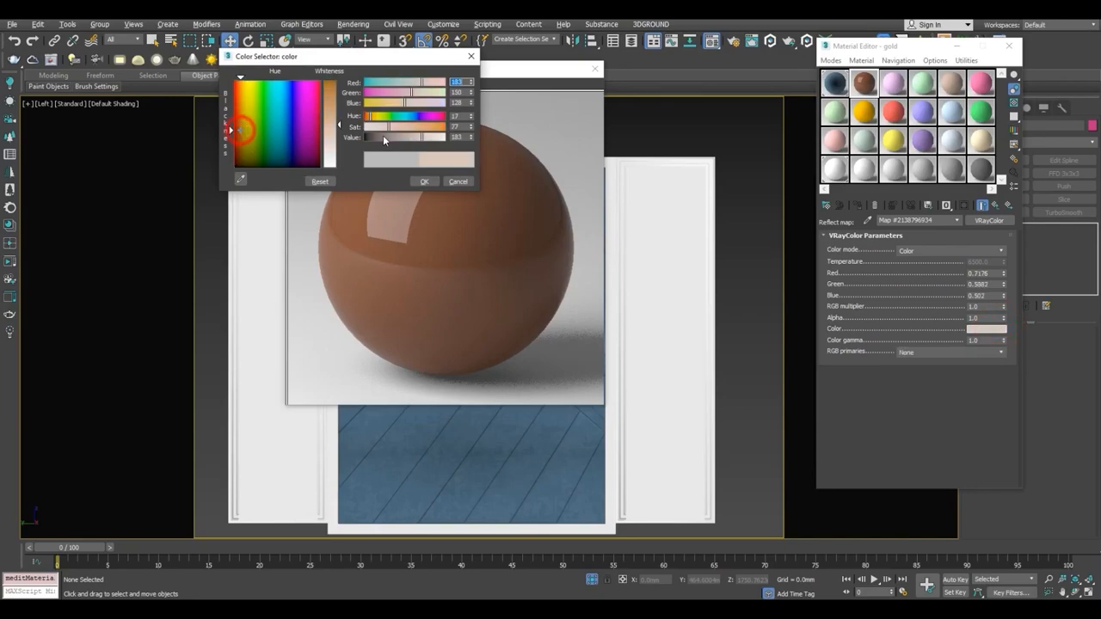
pyautogui.moveTo(388, 130); pyautogui.dragTo(392, 127)
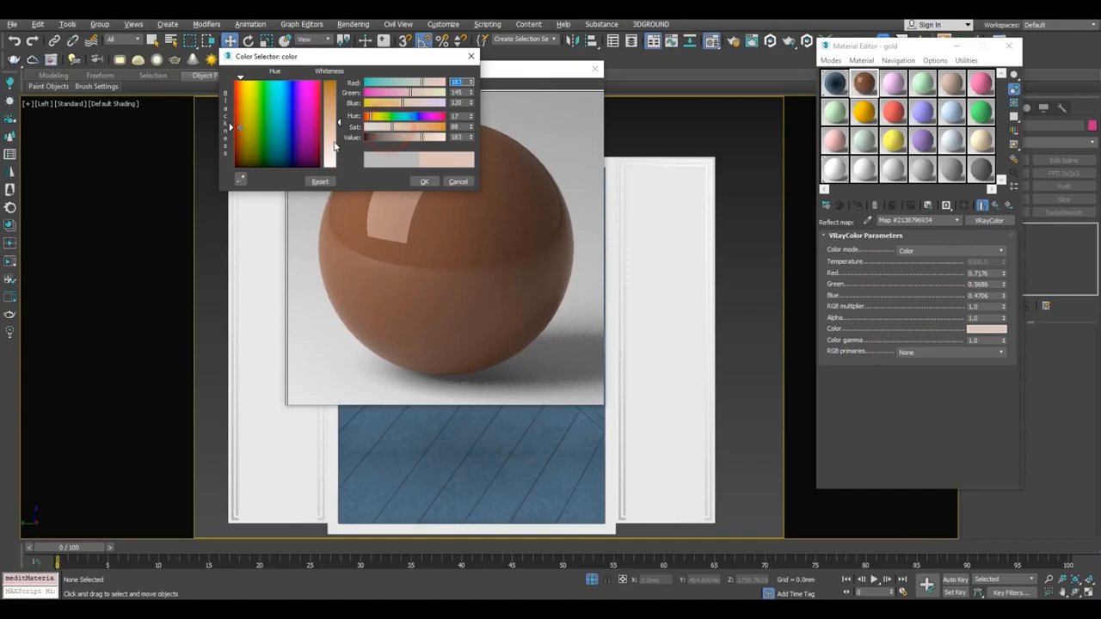
pyautogui.click(425, 181)
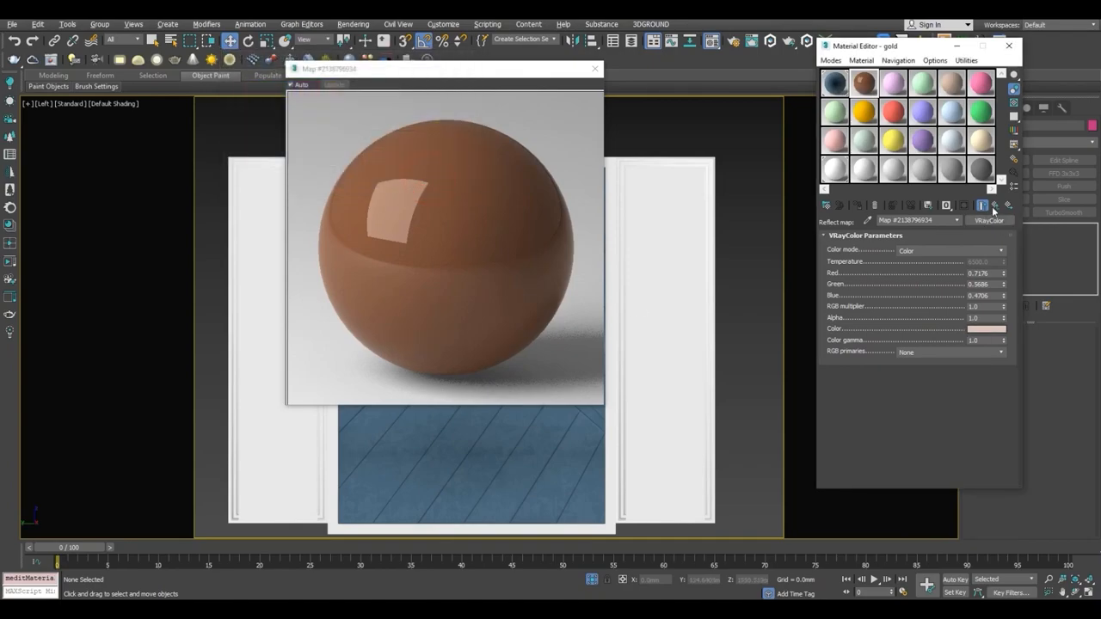
pyautogui.click(996, 205)
# Set the gold material's reflection Glossiness to 0.94, unlock Fresnel IOR and set it to 25.
pyautogui.doubleClick(887, 290)
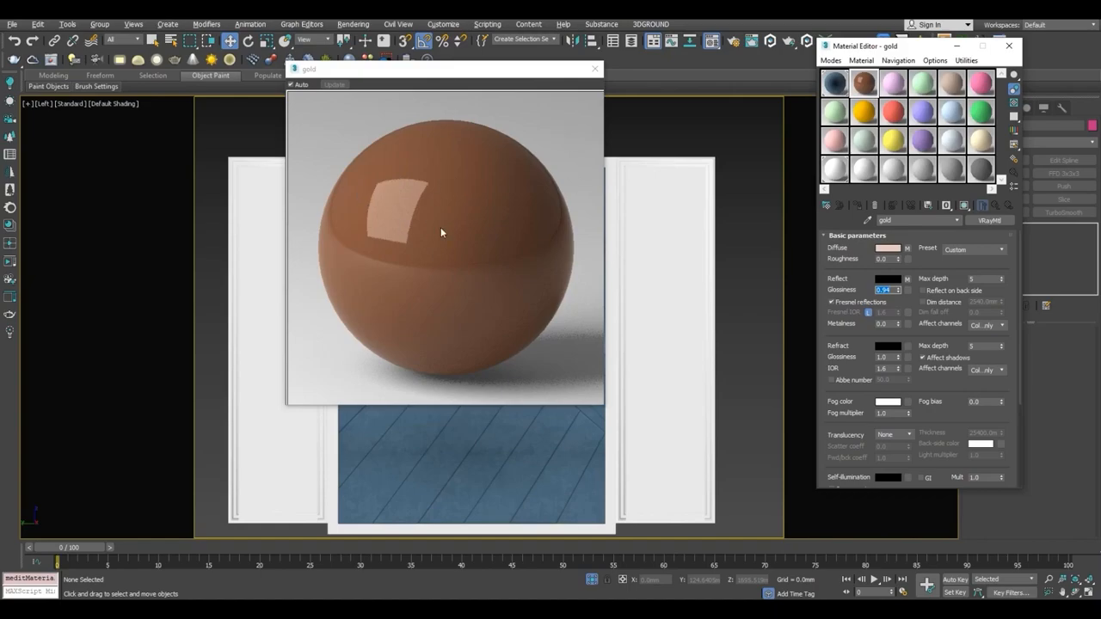
pyautogui.click(867, 314)
pyautogui.doubleClick(886, 312)
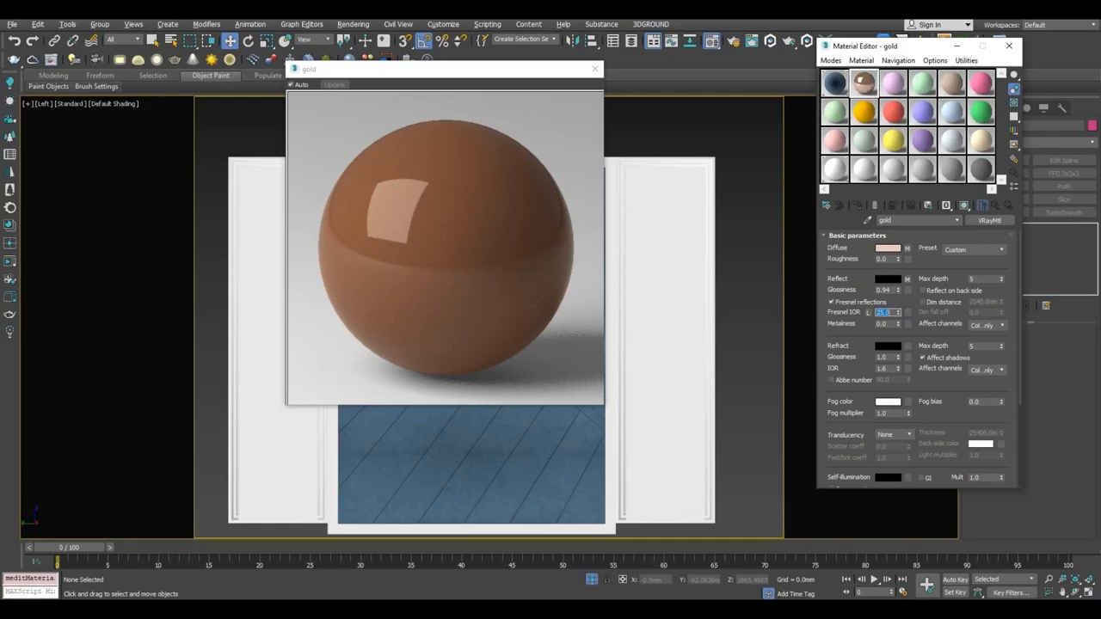
# Change the Reflect VRayColor to a warm copper tan, RGB 164, 106, 68, and return to the gold material.
pyautogui.click(907, 279)
pyautogui.click(971, 330)
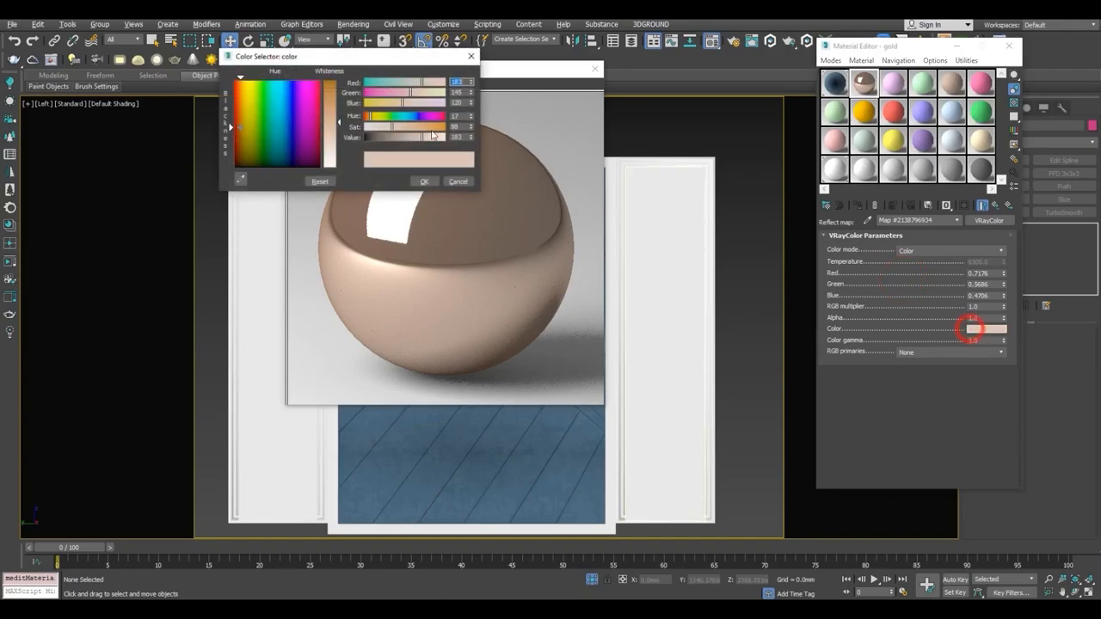
pyautogui.click(242, 123)
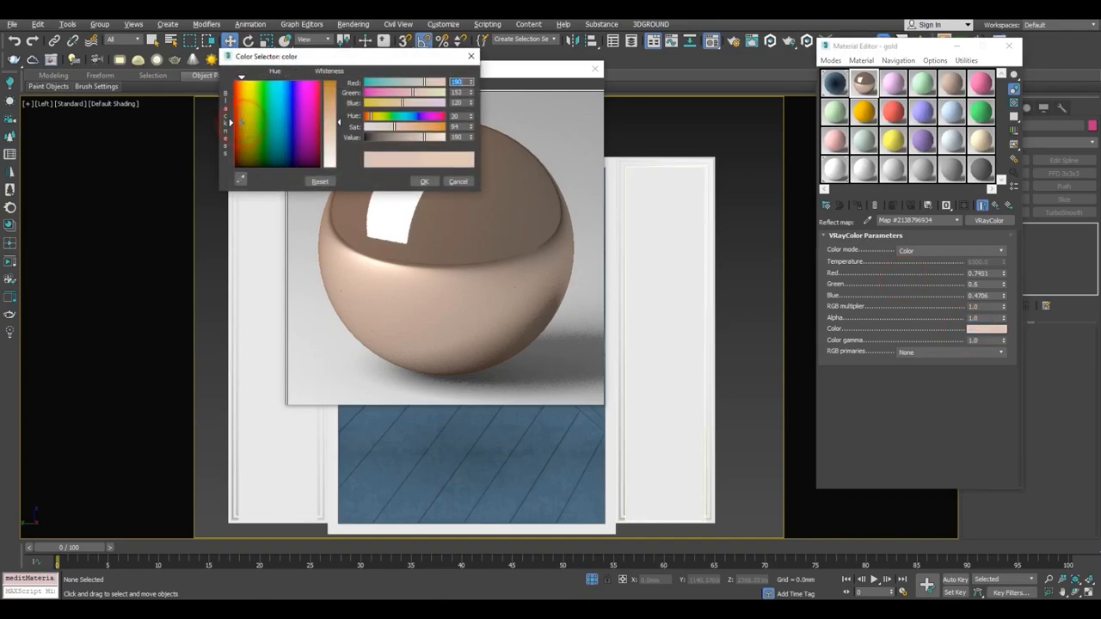
pyautogui.click(425, 181)
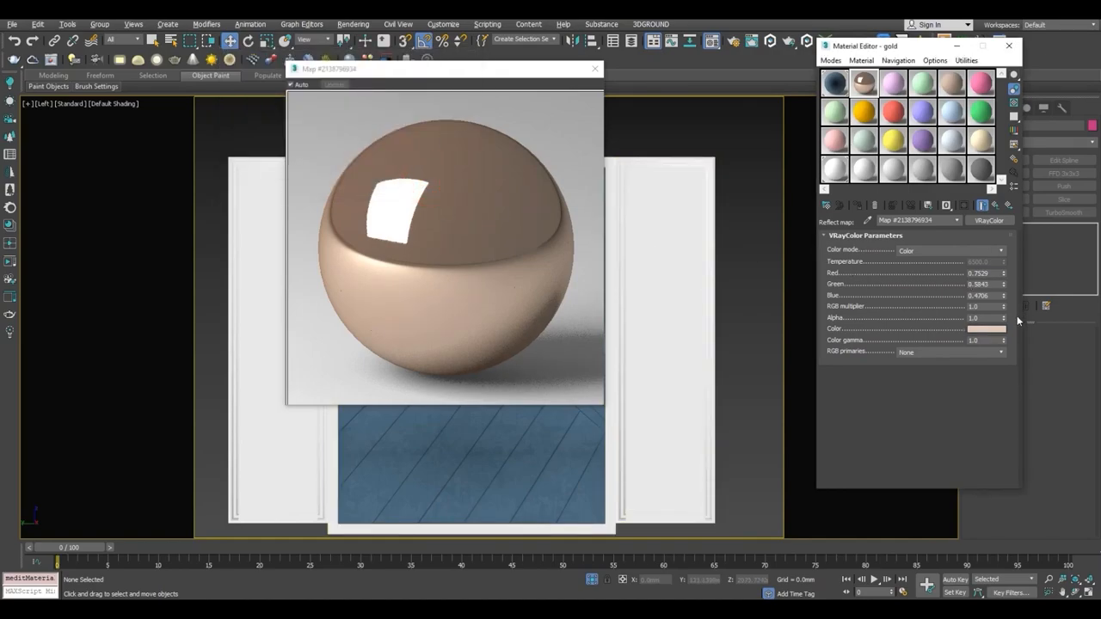
pyautogui.click(991, 330)
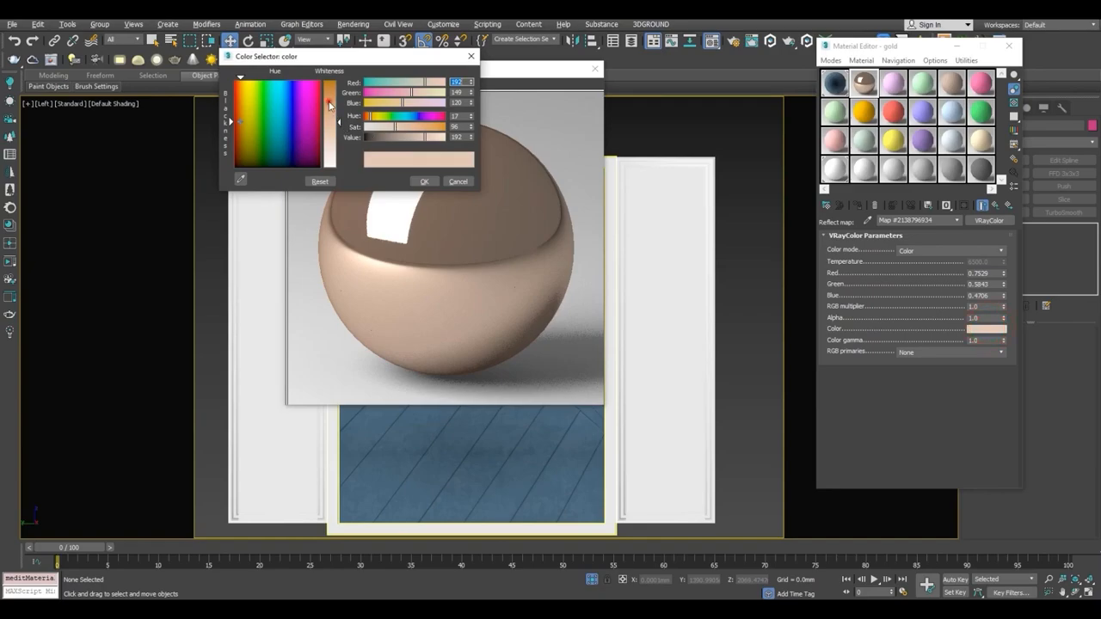
pyautogui.click(330, 102)
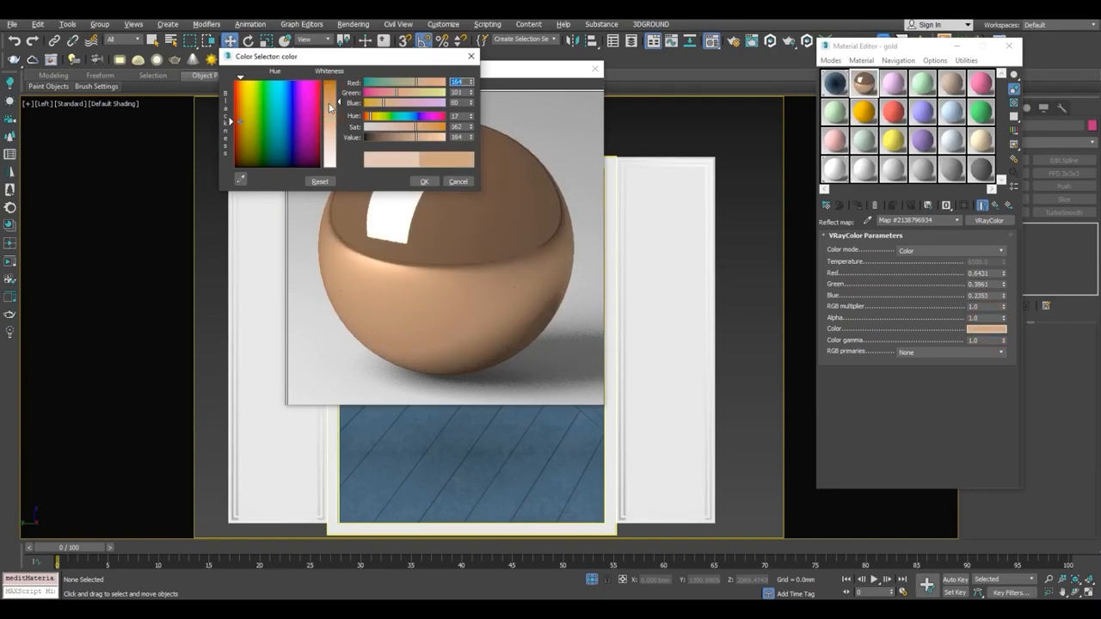
pyautogui.moveTo(408, 131); pyautogui.dragTo(403, 129)
pyautogui.click(427, 181)
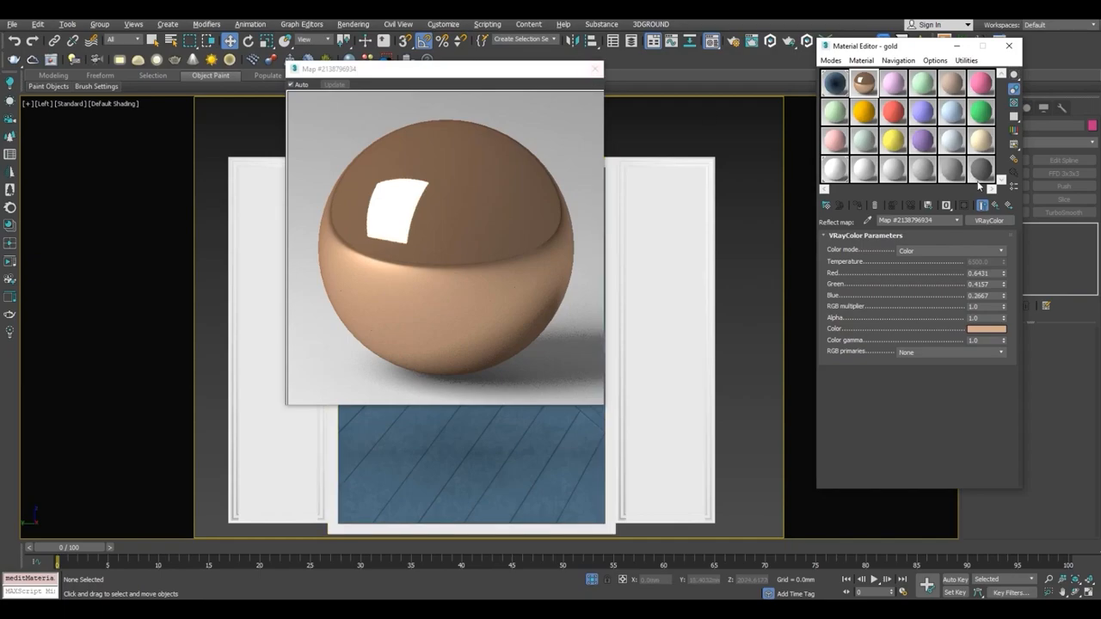
pyautogui.click(996, 204)
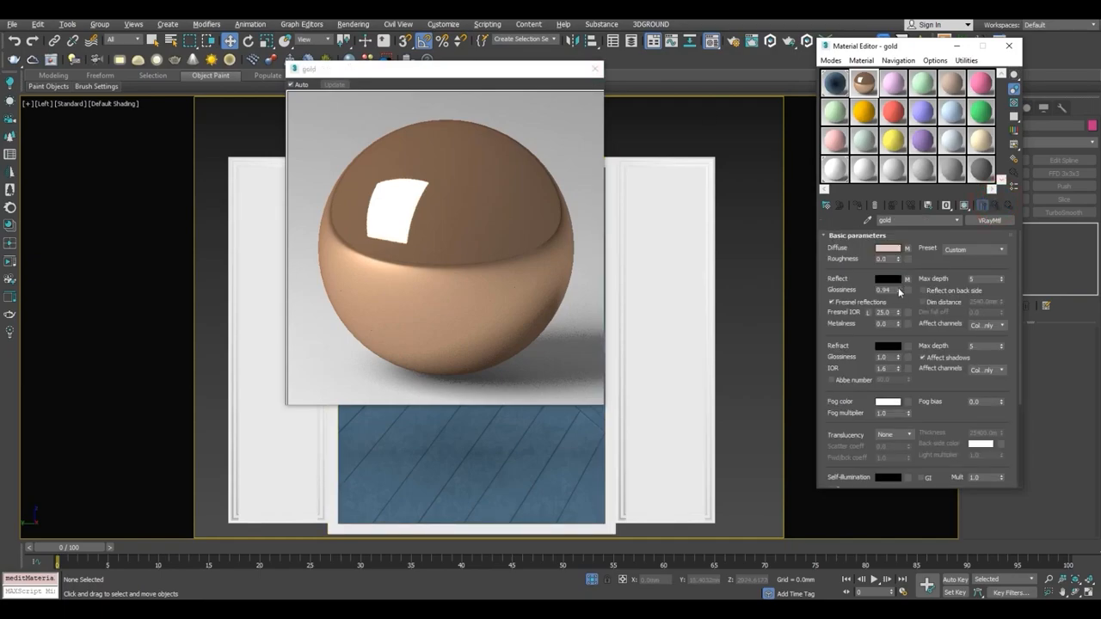
# Set the gold material's reflection Glossiness to 0.92 and close its enlarged preview.
pyautogui.doubleClick(886, 290)
pyautogui.moveTo(869, 354); pyautogui.dragTo(870, 199)
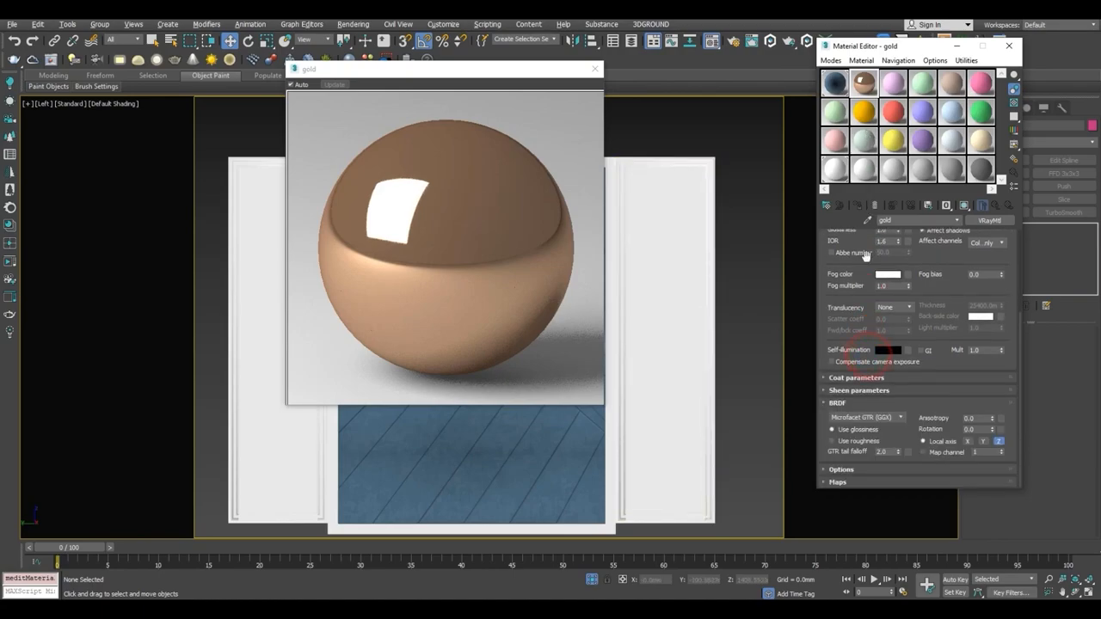
pyautogui.moveTo(850, 317); pyautogui.dragTo(850, 444)
pyautogui.click(594, 69)
# Apply the gold material to the frames of both side panels and show it shaded in the viewport.
pyautogui.moveTo(864, 82); pyautogui.dragTo(653, 151)
pyautogui.moveTo(863, 83); pyautogui.dragTo(320, 171)
pyautogui.click(964, 206)
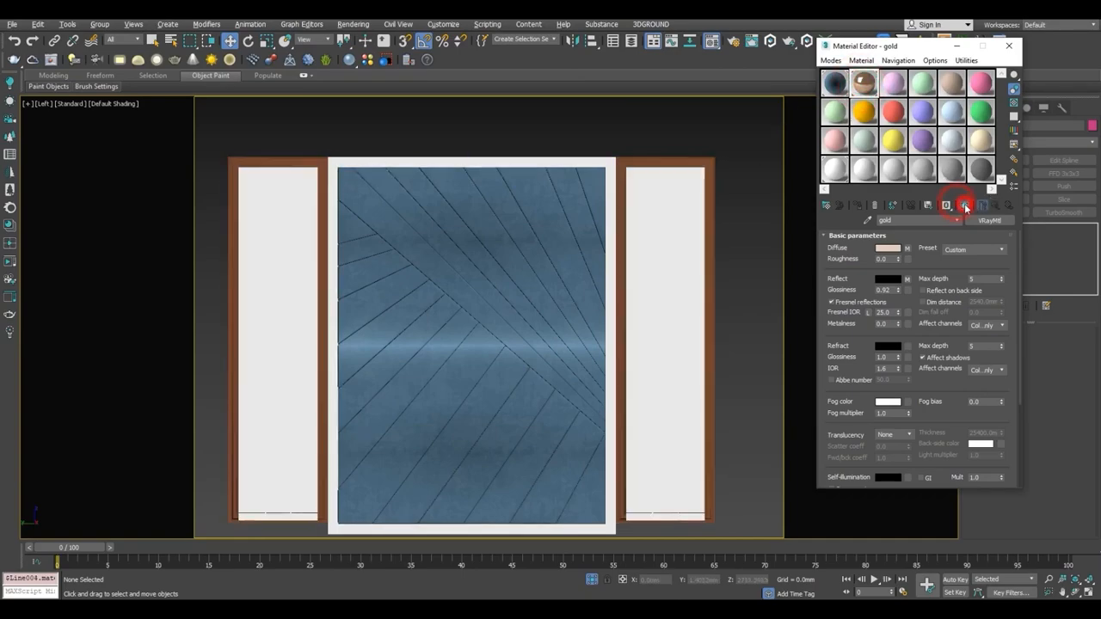
# Rename the third sample material as Lacq_Glass and apply it to the inner surfaces of both side panels.
pyautogui.click(893, 83)
pyautogui.click(911, 221)
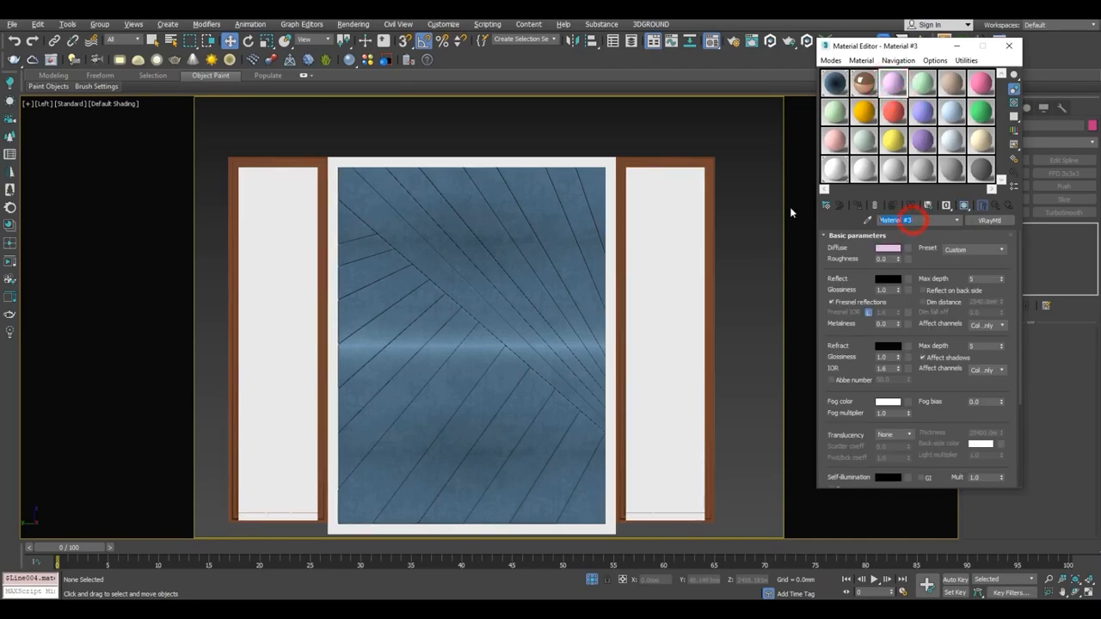
pyautogui.write('Lac')
pyautogui.press('Return')
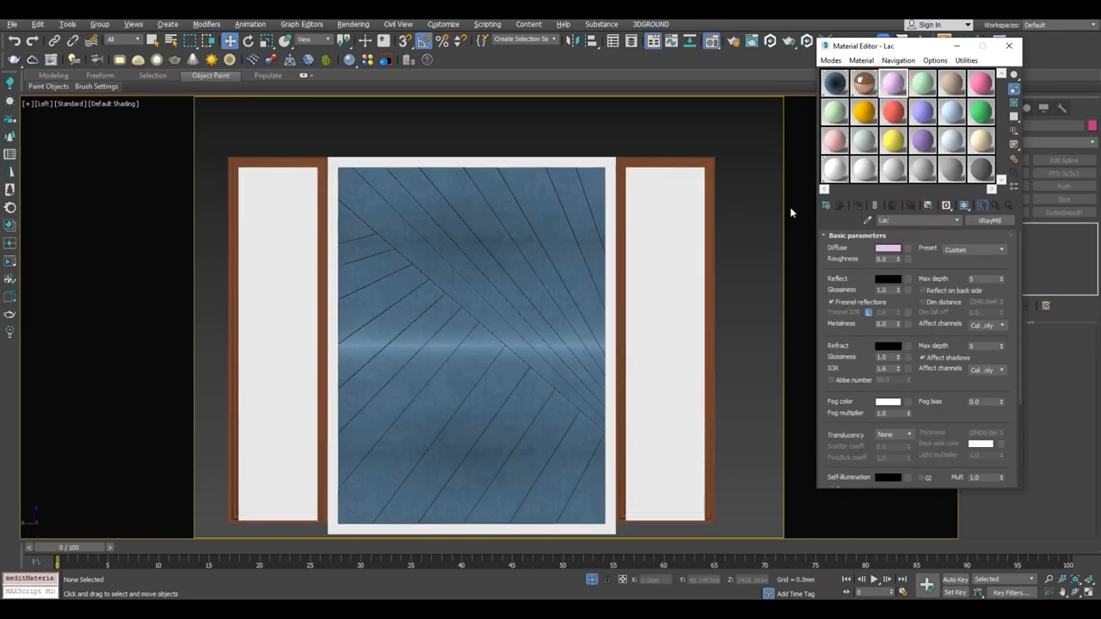
pyautogui.write('q_Glass')
pyautogui.press('Return')
pyautogui.moveTo(890, 82); pyautogui.dragTo(694, 197)
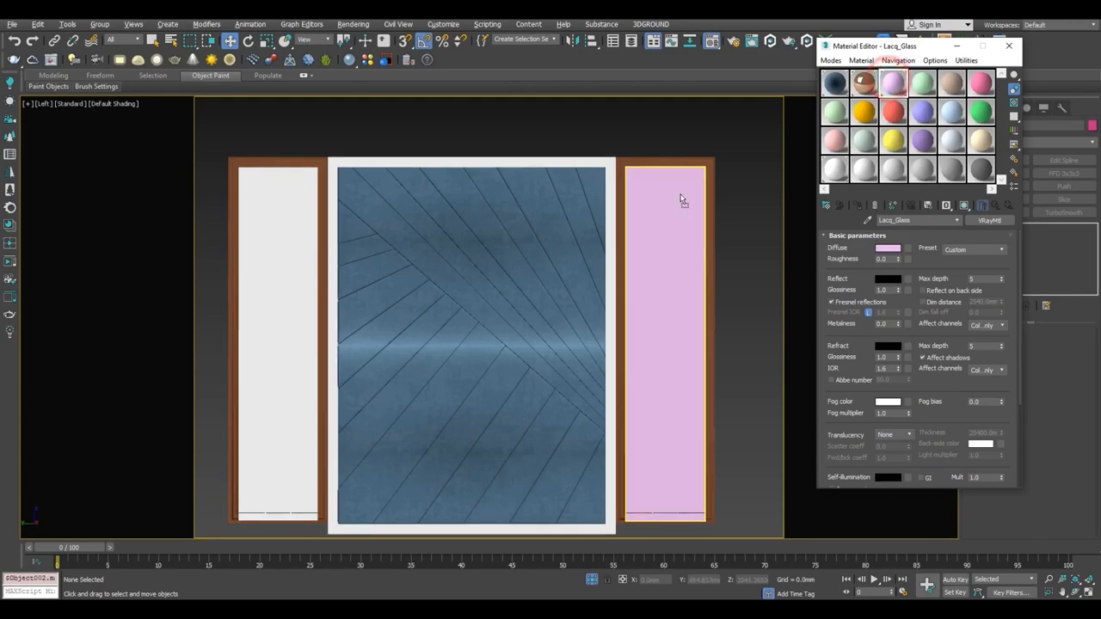
pyautogui.moveTo(325, 245); pyautogui.dragTo(327, 245)
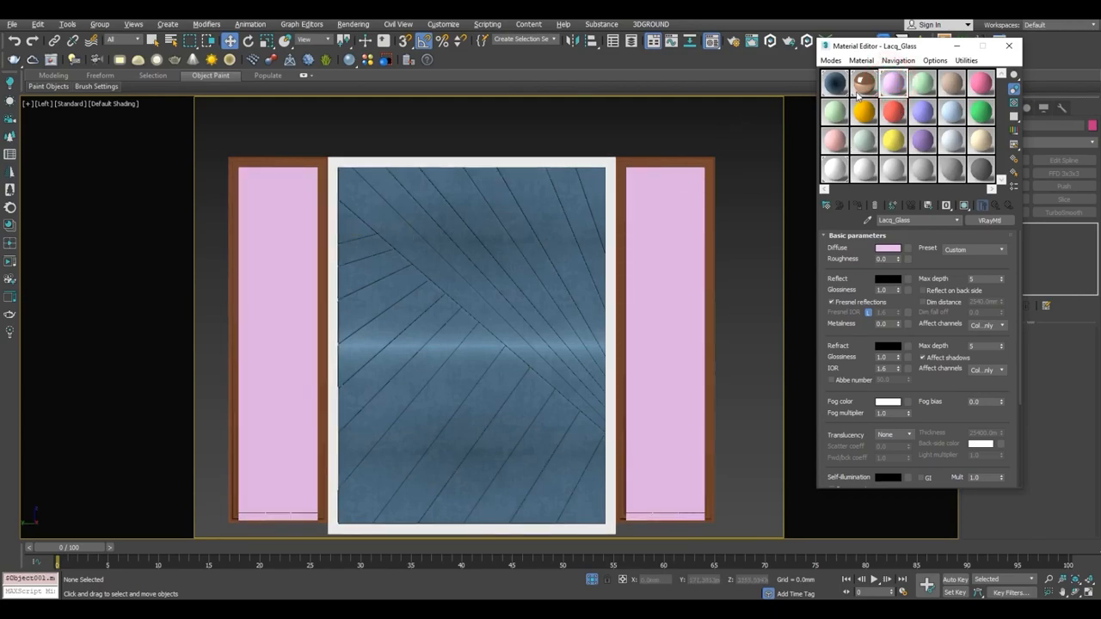
# Open the enlarged Lacq_Glass preview and set the material's Diffuse color to beige, RGB 158, 120, 99.
pyautogui.doubleClick(902, 84)
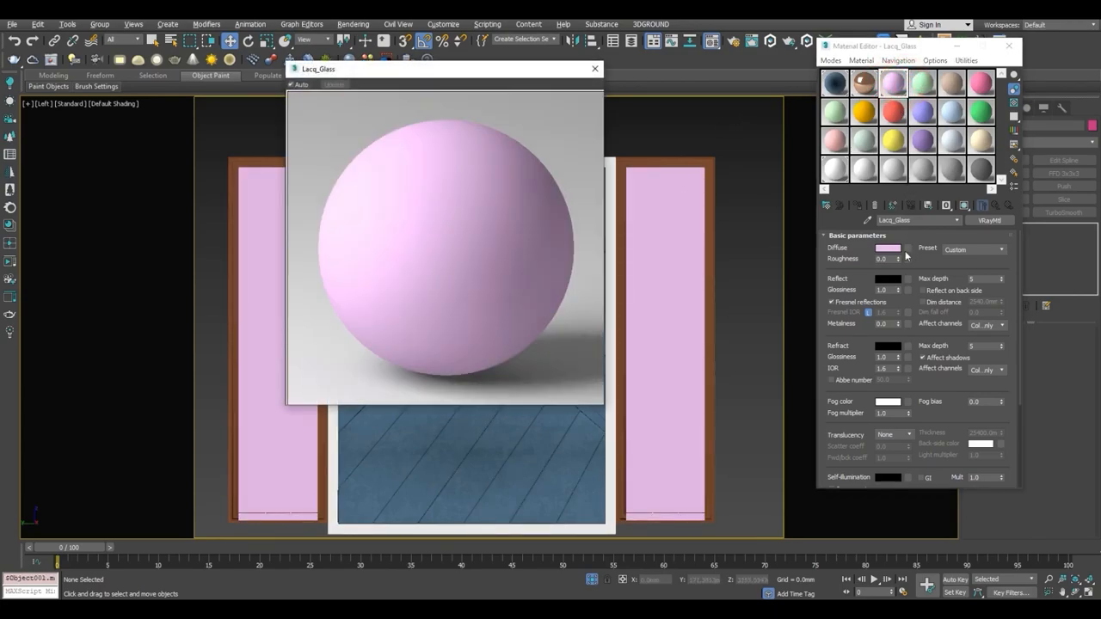
pyautogui.click(895, 249)
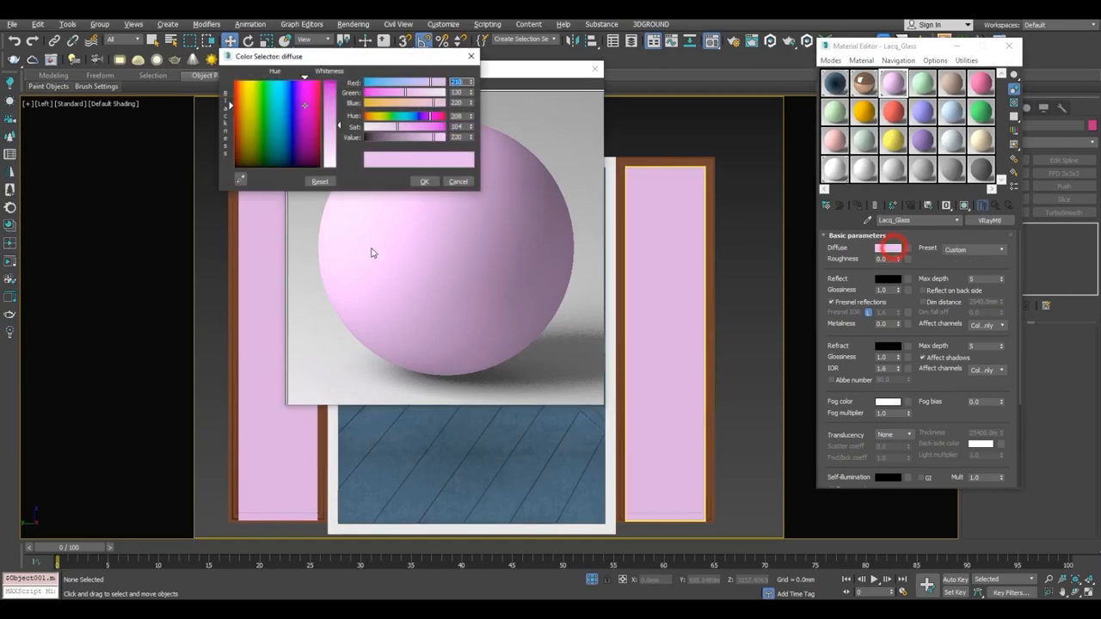
pyautogui.click(241, 138)
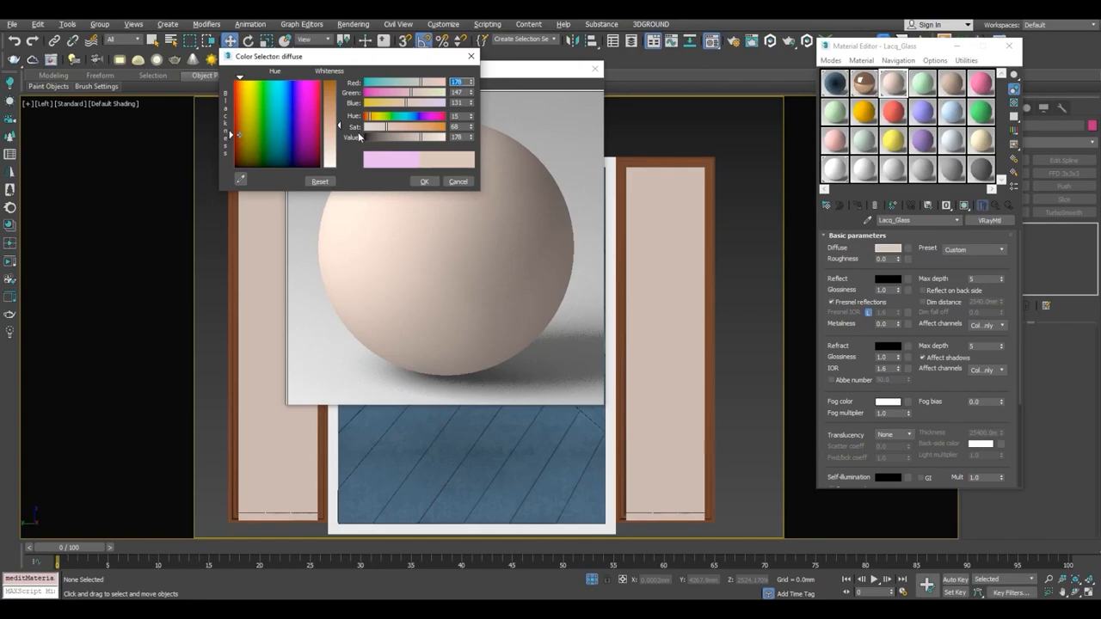
pyautogui.click(332, 115)
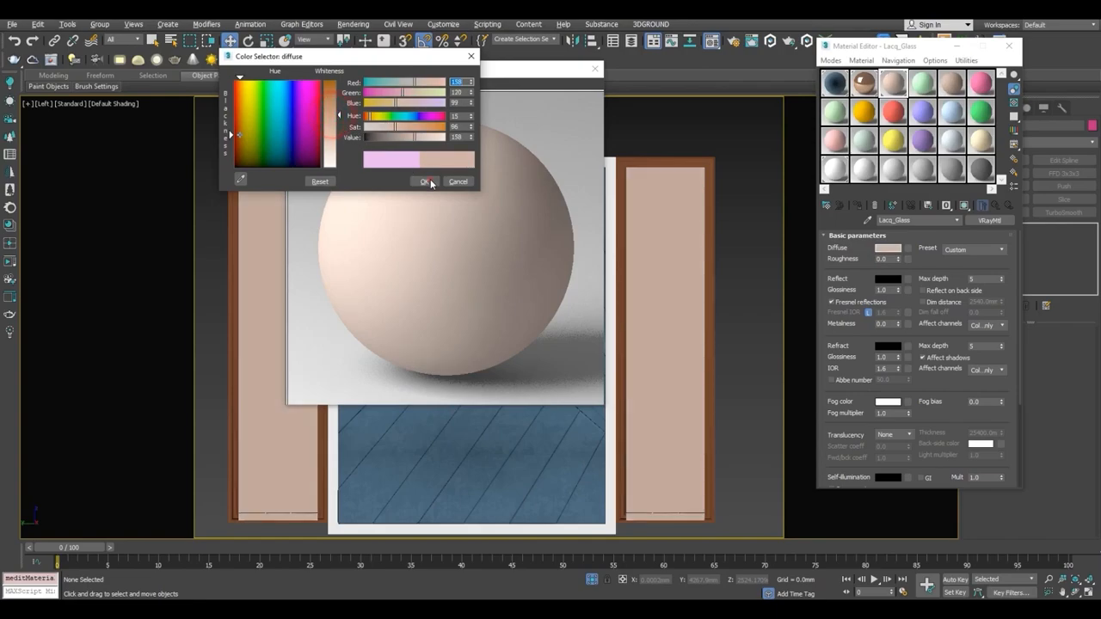
pyautogui.click(427, 181)
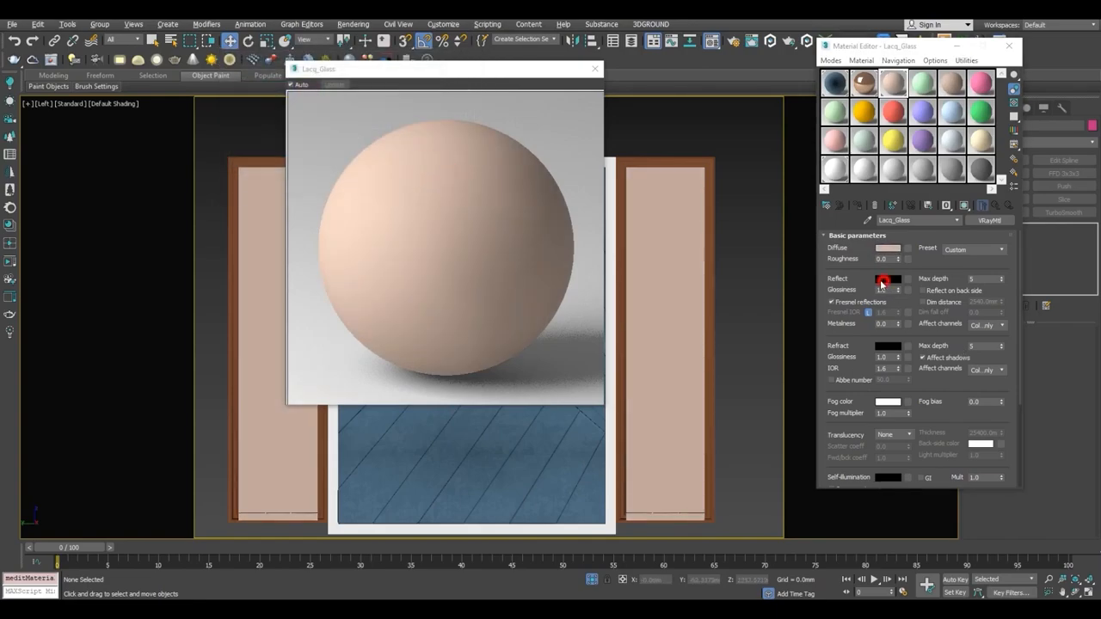
# Set the Lacq_Glass Reflect color to light grey, RGB 200, 200, 200, and darken its Diffuse color.
pyautogui.click(886, 280)
pyautogui.moveTo(329, 154); pyautogui.dragTo(330, 129)
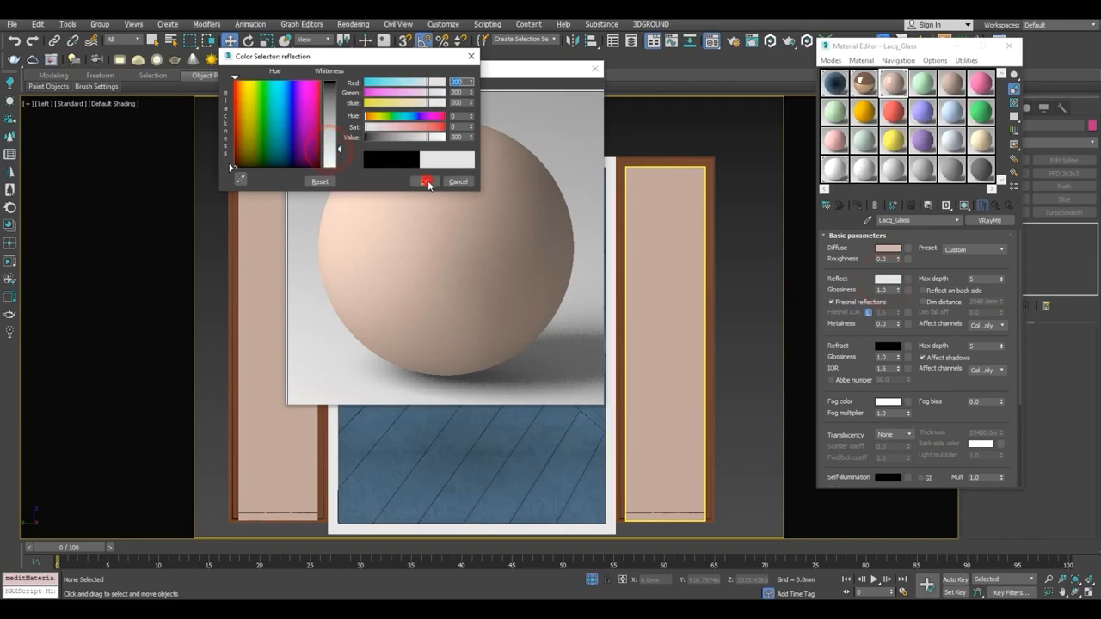
pyautogui.click(424, 182)
pyautogui.click(889, 249)
pyautogui.moveTo(405, 137); pyautogui.dragTo(397, 137)
pyautogui.click(422, 181)
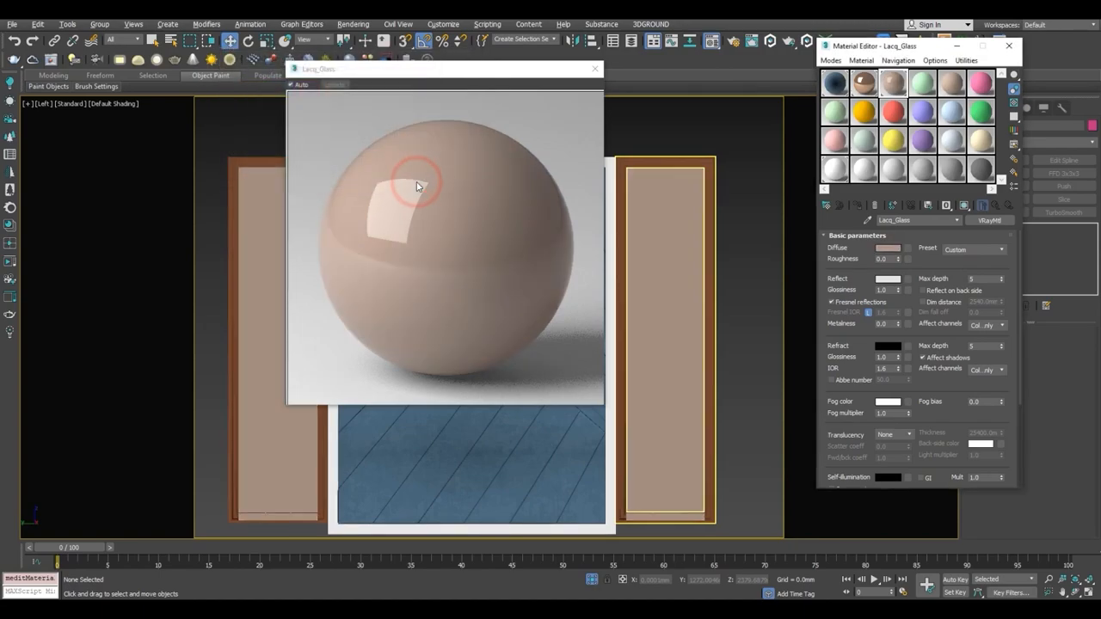
# Set the Lacq_Glass Fresnel IOR to 1.8 and close the enlarged preview.
pyautogui.doubleClick(882, 313)
pyautogui.write('1.')
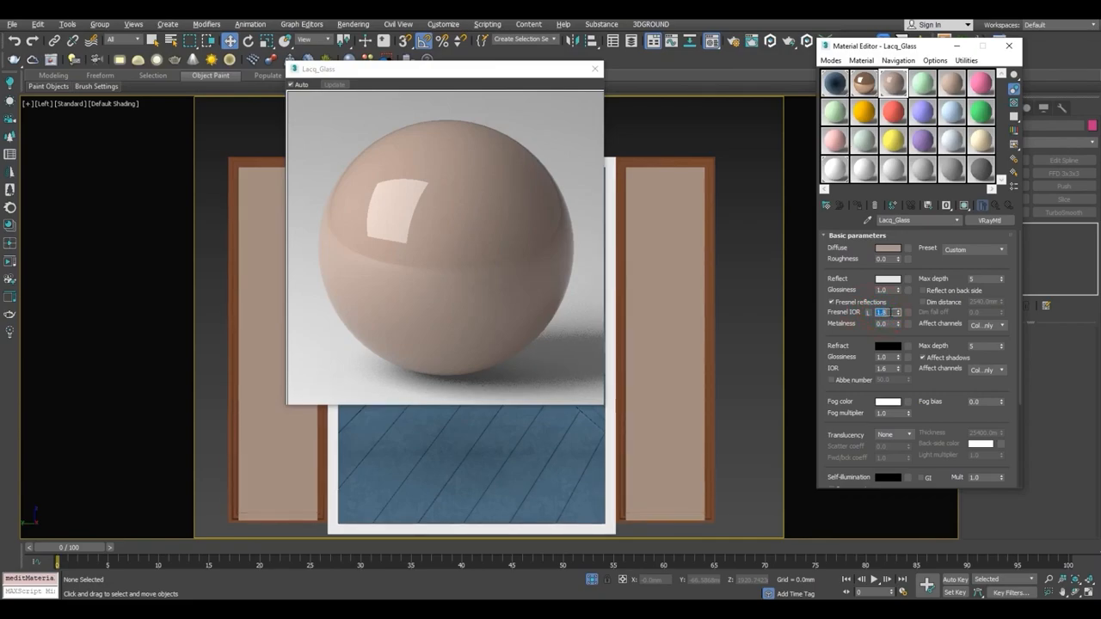
pyautogui.doubleClick(886, 290)
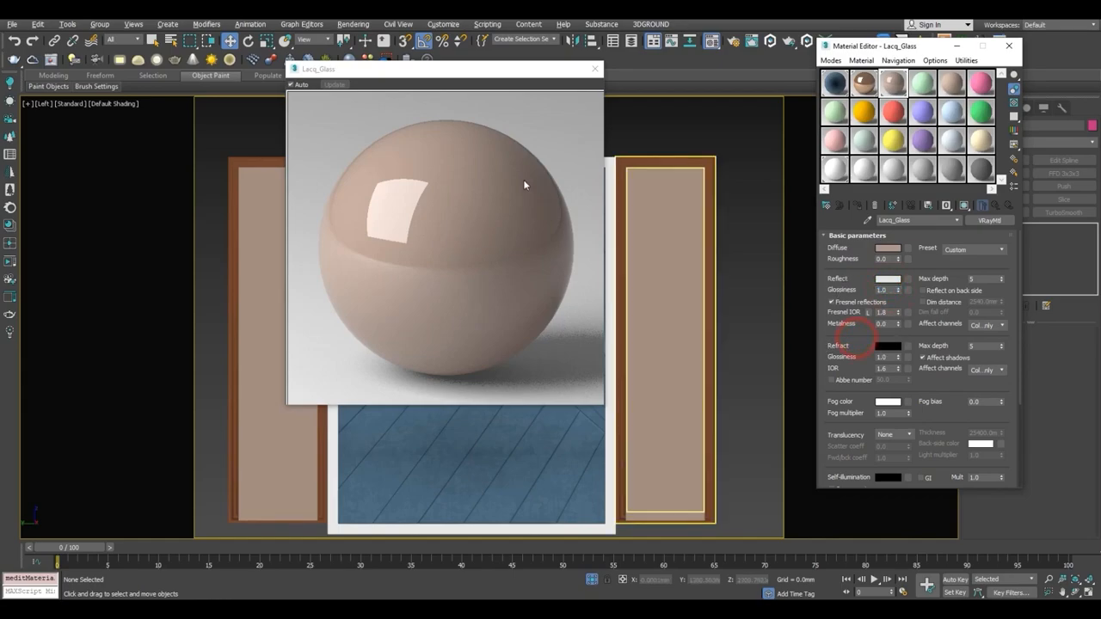
pyautogui.click(586, 70)
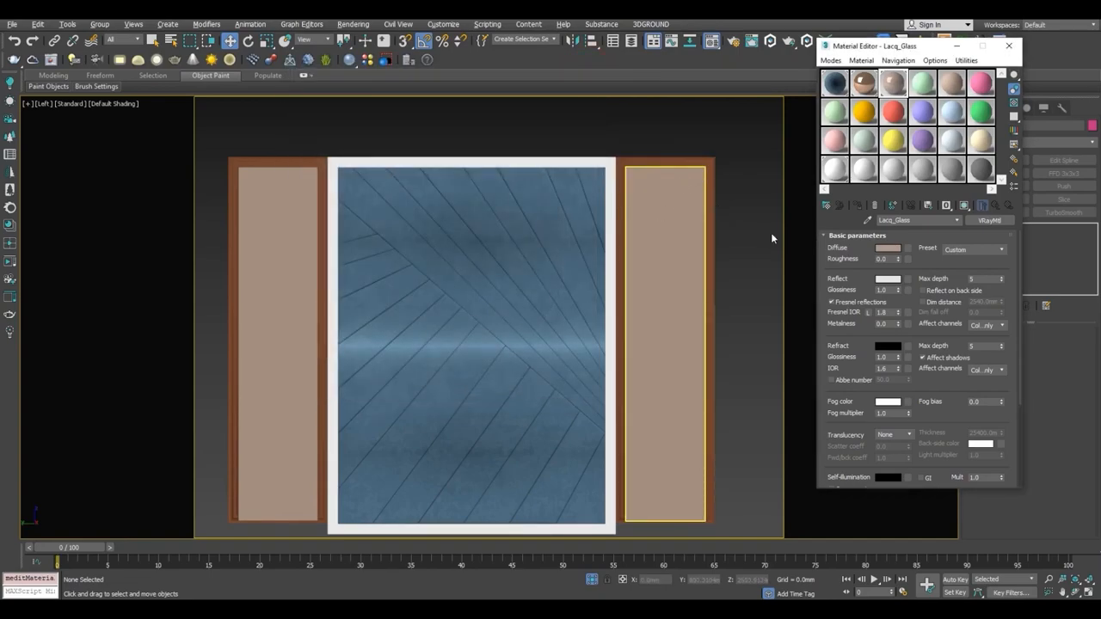
# Darken the Lacq_Glass Diffuse color further by lowering its Value slightly.
pyautogui.click(888, 248)
pyautogui.moveTo(395, 138); pyautogui.dragTo(391, 138)
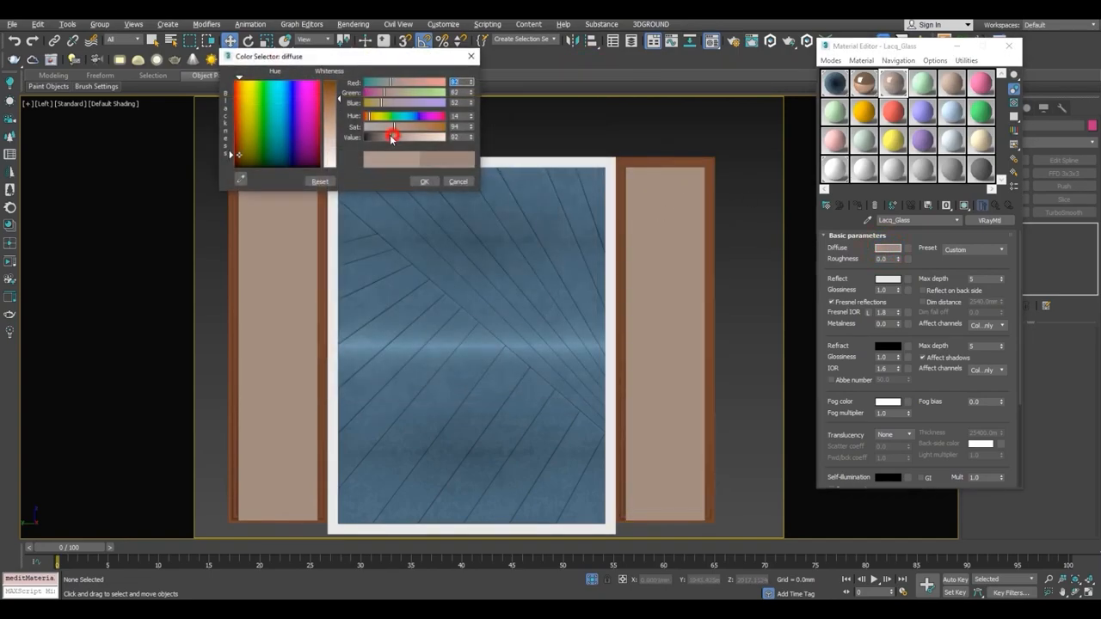
pyautogui.click(425, 182)
pyautogui.click(481, 141)
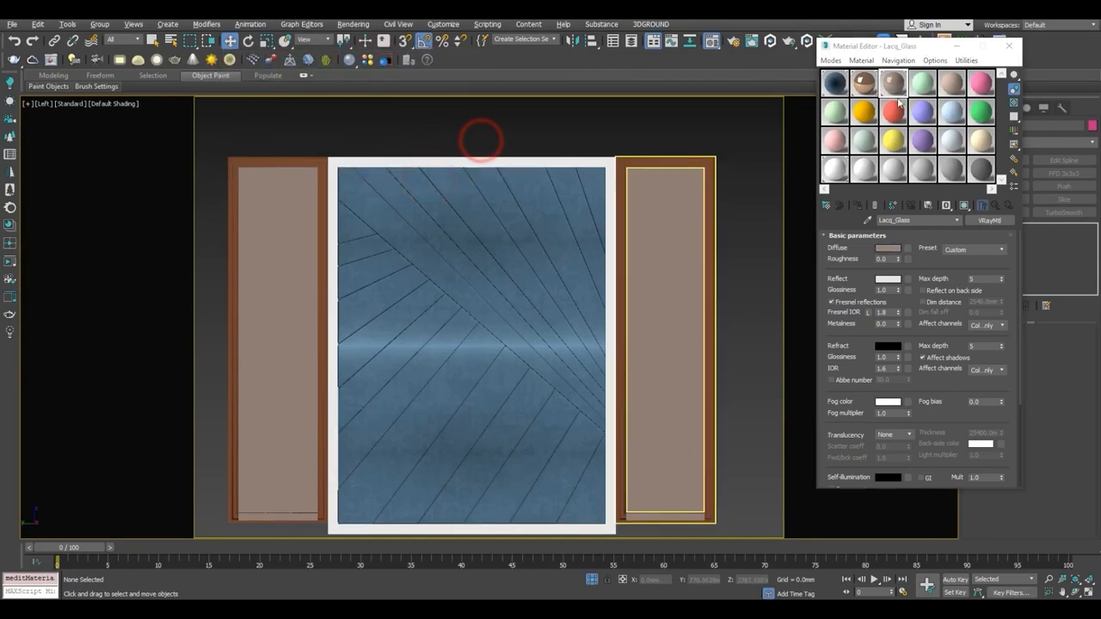
# Apply the gold material to the frame around the central blue slatted panel.
pyautogui.moveTo(864, 82); pyautogui.dragTo(541, 164)
pyautogui.click(587, 126)
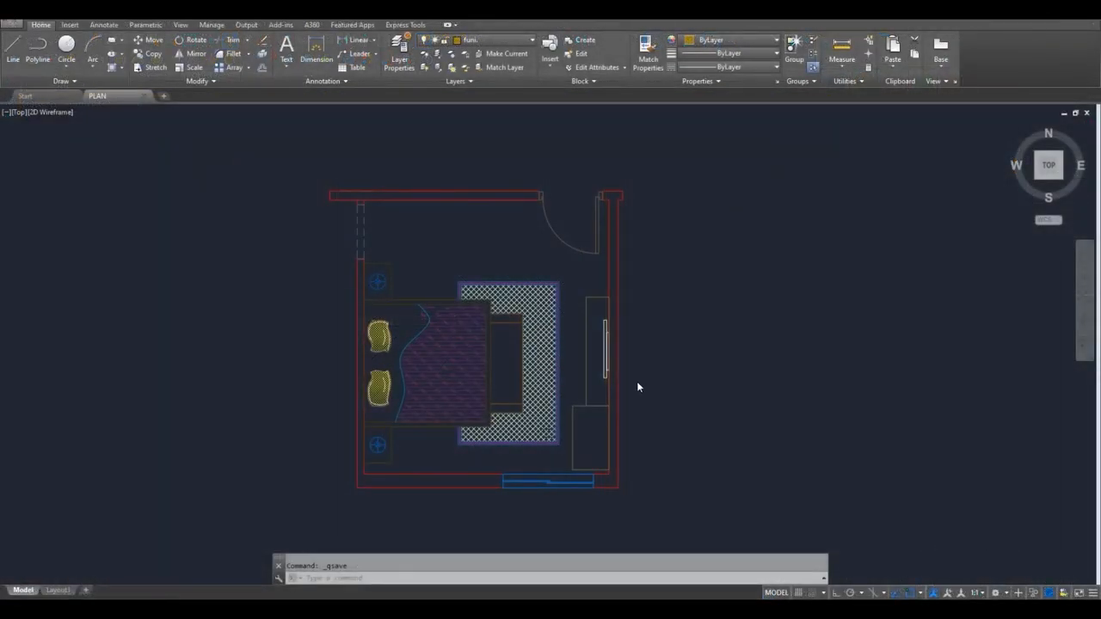
# Examine the bedroom floor plan in the PLAN drawing in AutoCAD.
pyautogui.moveTo(488, 340); pyautogui.dragTo(526, 301, button='middle')
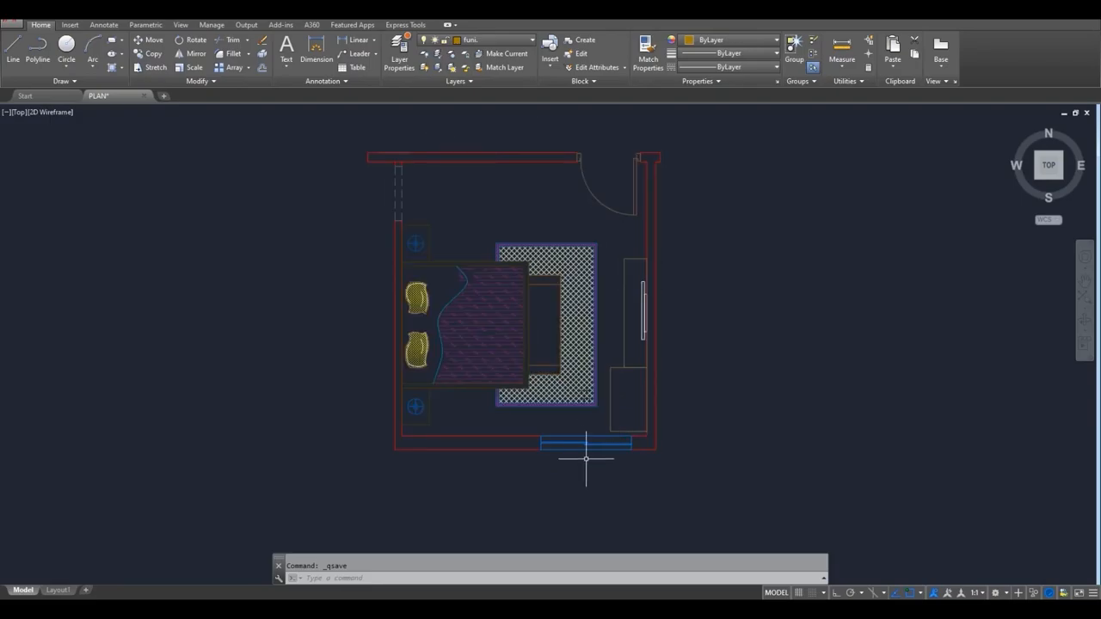
pyautogui.click(246, 606)
pyautogui.click(345, 367)
pyautogui.click(437, 44)
pyautogui.rightClick(437, 43)
pyautogui.click(455, 81)
pyautogui.click(401, 387)
# Switch back to 3ds Max and change the viewport to the Top view.
pyautogui.click(345, 600)
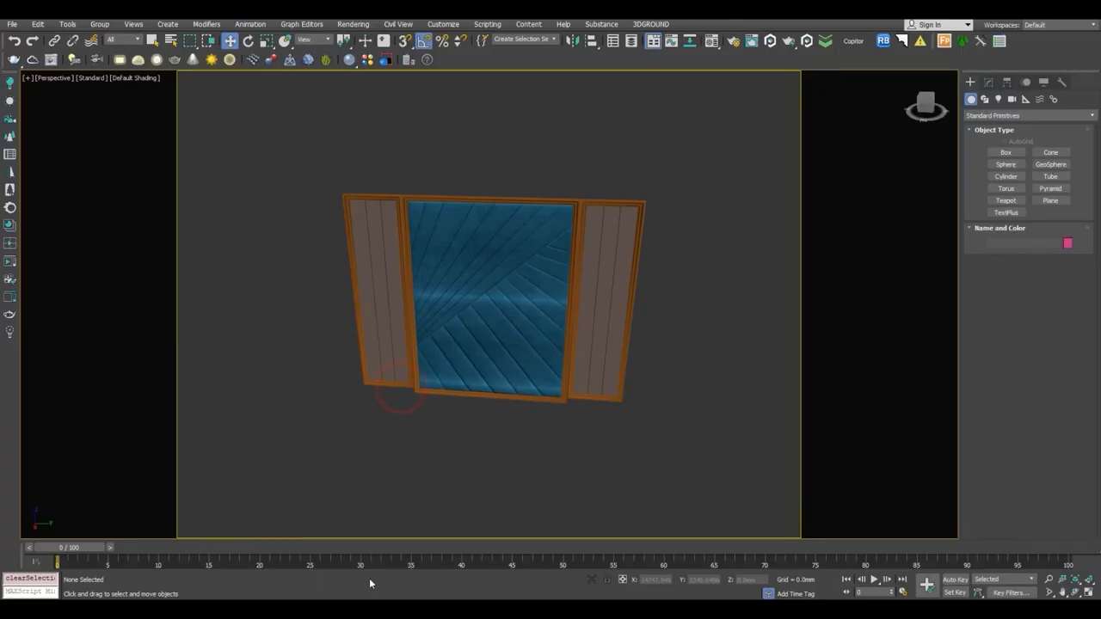
pyautogui.press('t')
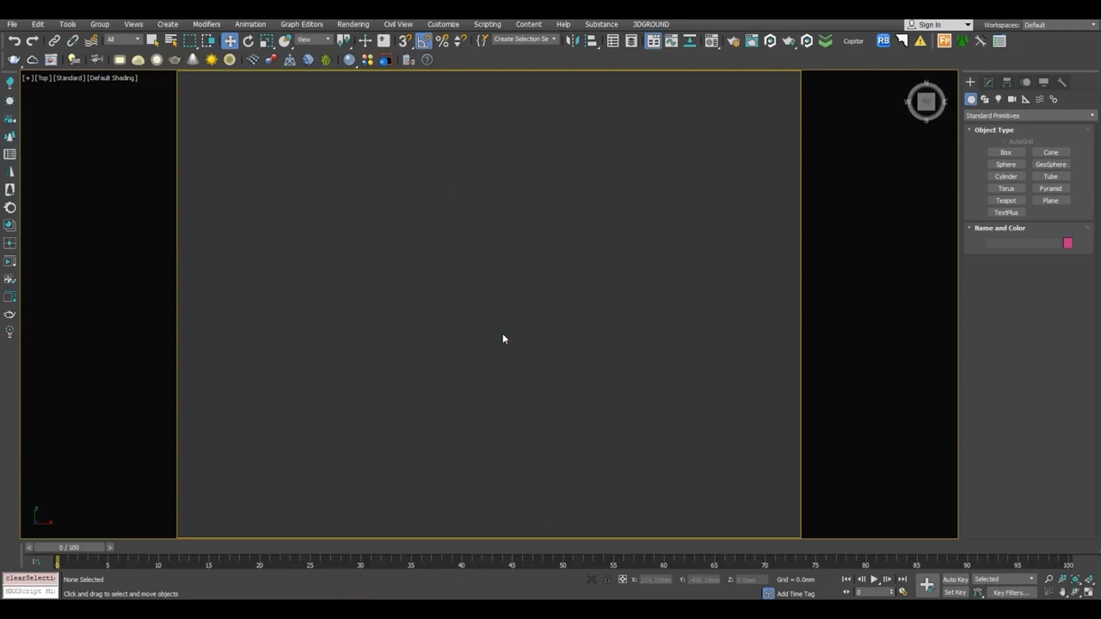
# Import the PLAN.dwg floor plan into the scene with the incoming file units set to Inches.
pyautogui.click(12, 24)
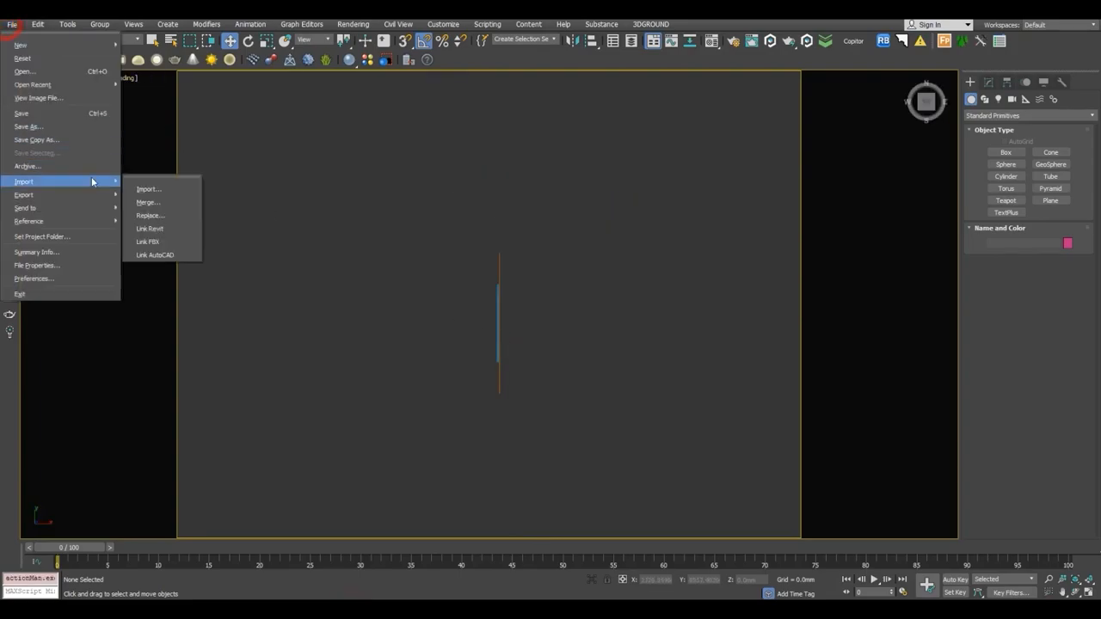
pyautogui.click(117, 180)
pyautogui.moveTo(72, 177)
pyautogui.click(131, 188)
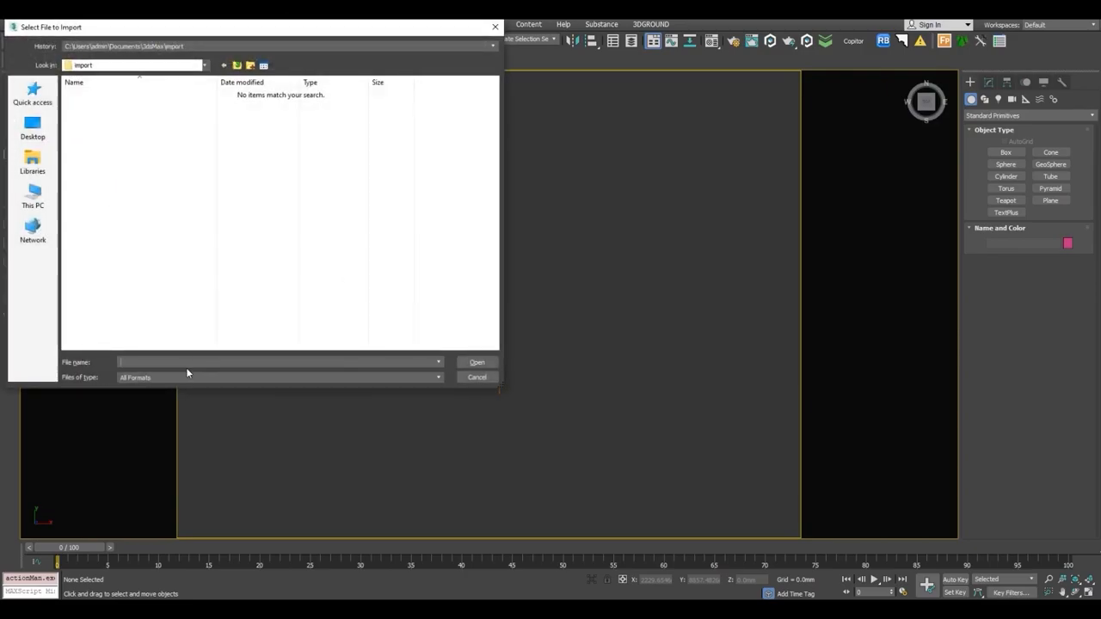
pyautogui.doubleClick(89, 117)
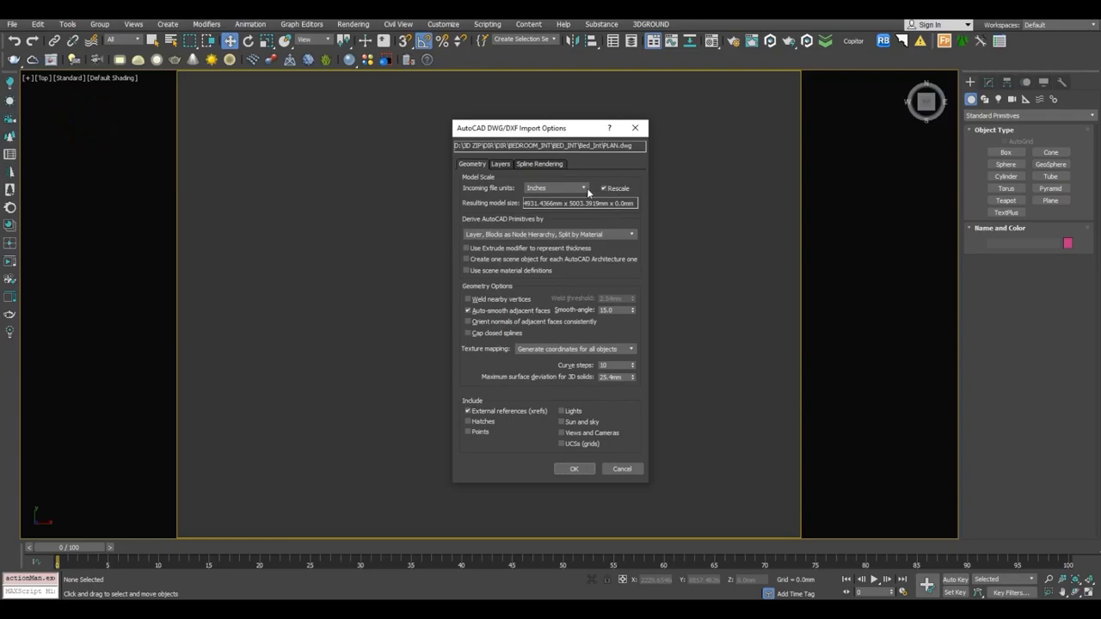
pyautogui.click(562, 189)
pyautogui.click(540, 193)
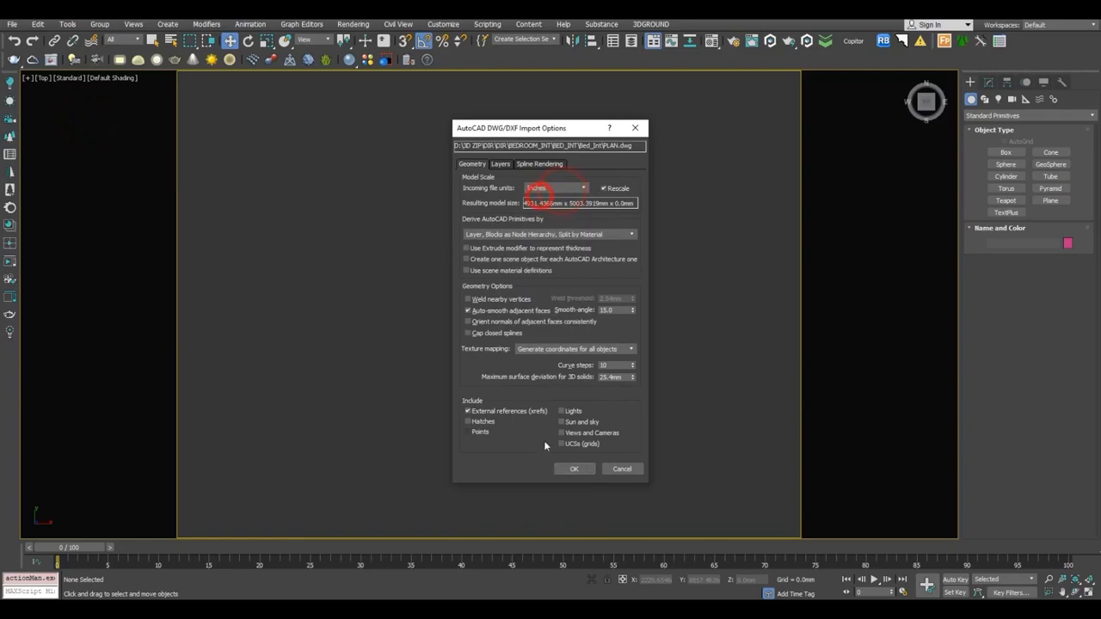
pyautogui.click(572, 469)
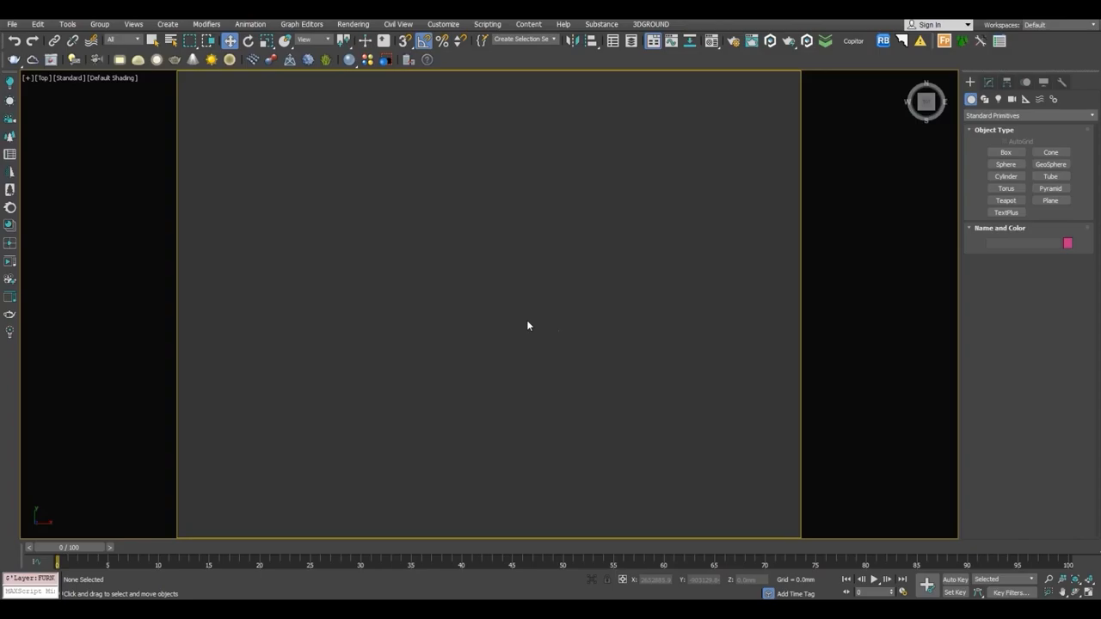
# Select all the imported floor plan entities and combine them into one group with the default name.
pyautogui.click(495, 282)
pyautogui.moveTo(456, 251); pyautogui.dragTo(765, 444)
pyautogui.moveTo(711, 375); pyautogui.dragTo(779, 419)
pyautogui.click(732, 411)
pyautogui.moveTo(724, 395); pyautogui.dragTo(728, 398)
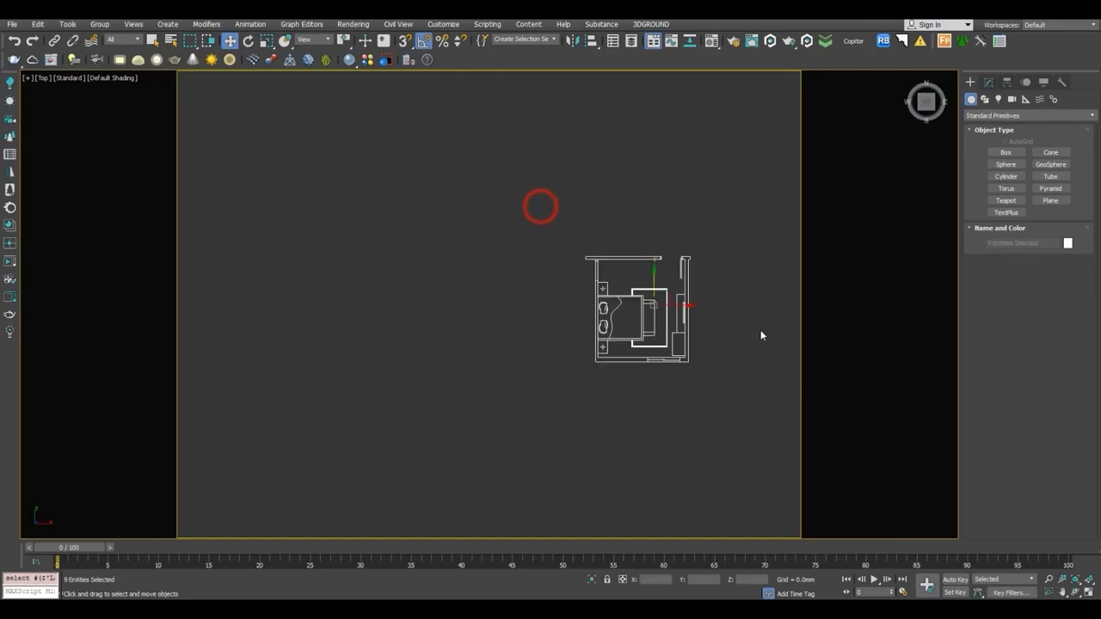
pyautogui.click(986, 83)
pyautogui.click(102, 25)
pyautogui.click(102, 41)
pyautogui.press('Return')
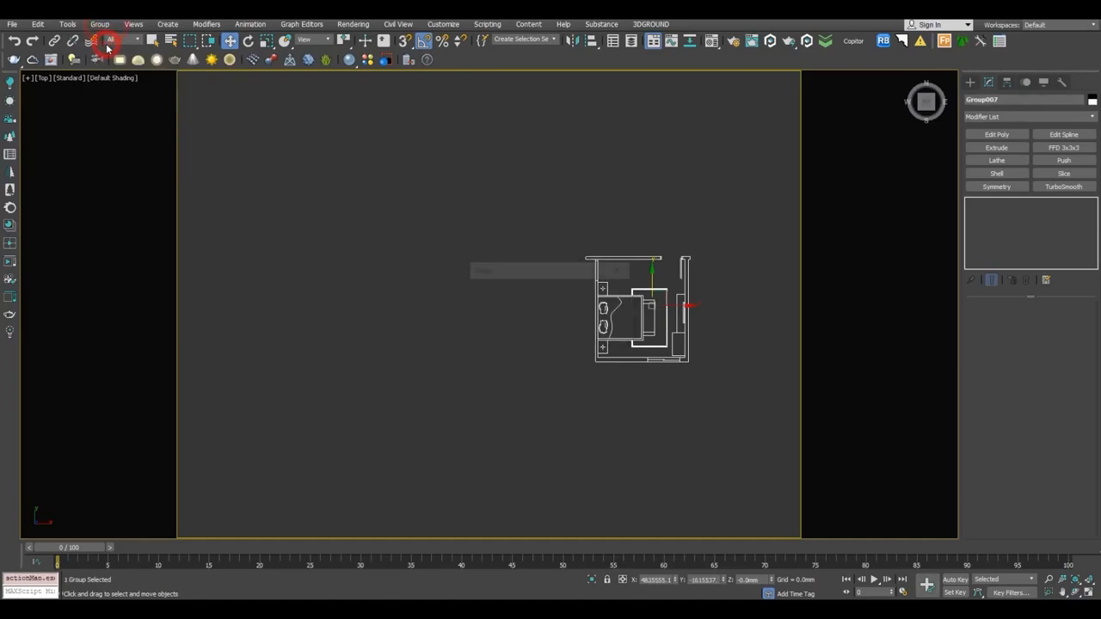
# Move the floor plan group to the origin by setting its X and Y positions to 0.
pyautogui.rightClick(676, 581)
pyautogui.rightClick(723, 580)
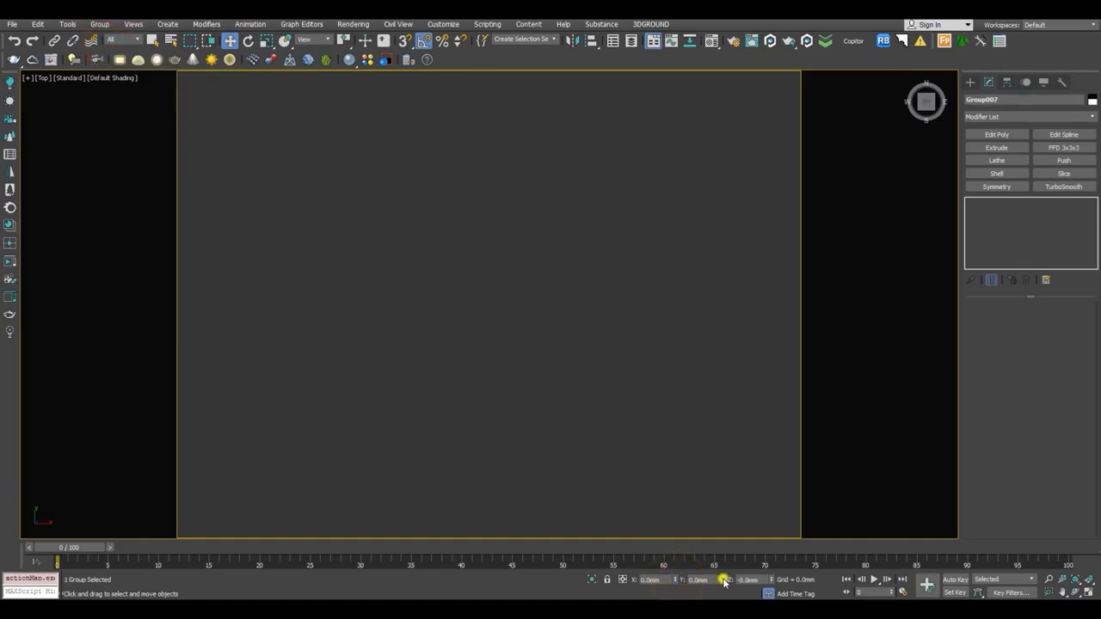
pyautogui.click(584, 335)
pyautogui.scroll(-3, 619, 300)
pyautogui.scroll(3, 499, 297)
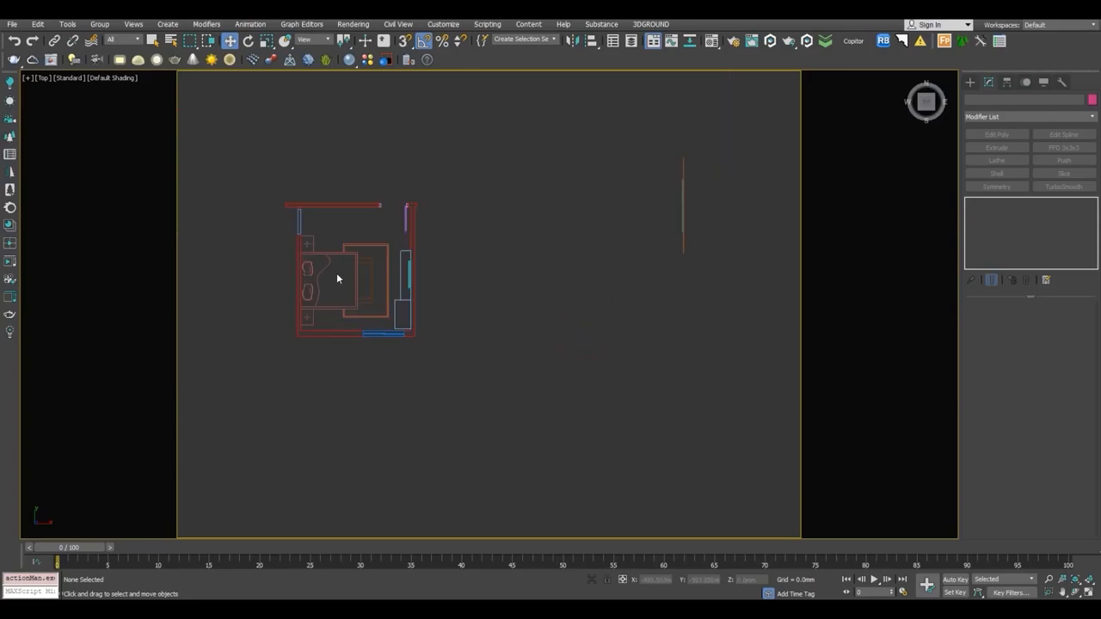
pyautogui.click(325, 253)
pyautogui.moveTo(325, 253); pyautogui.dragTo(524, 381, button='middle')
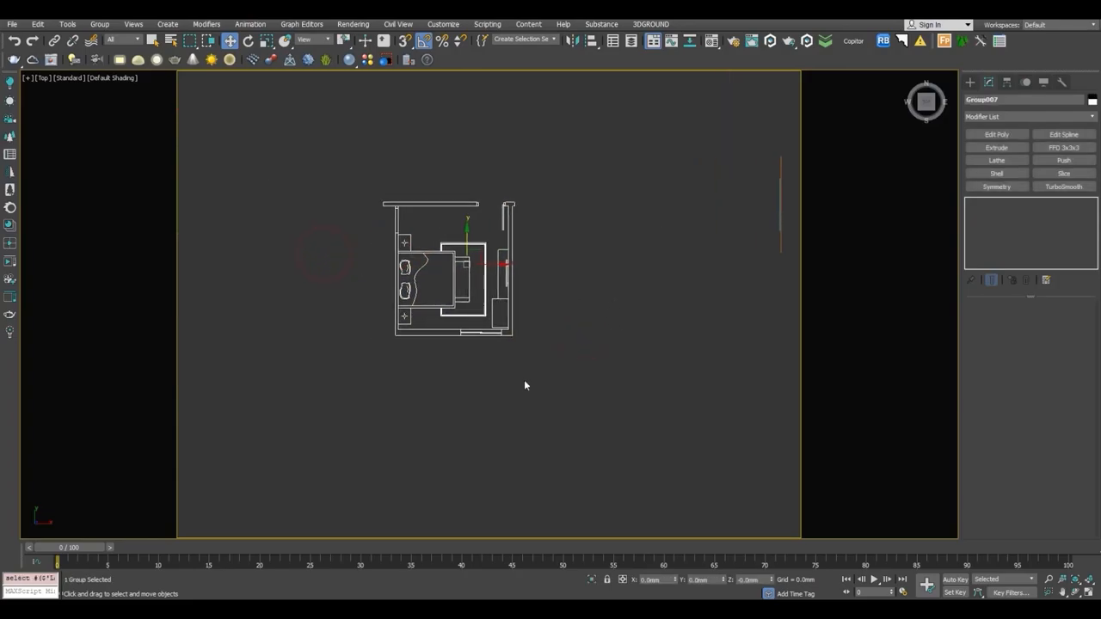
pyautogui.click(524, 381)
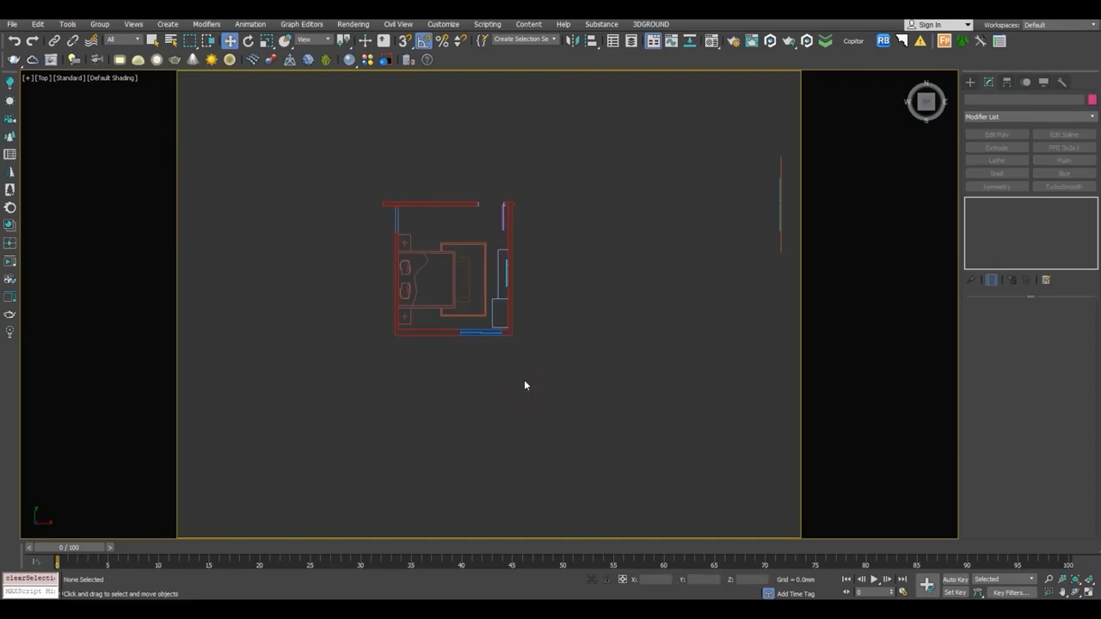
pyautogui.scroll(-3, 516, 376)
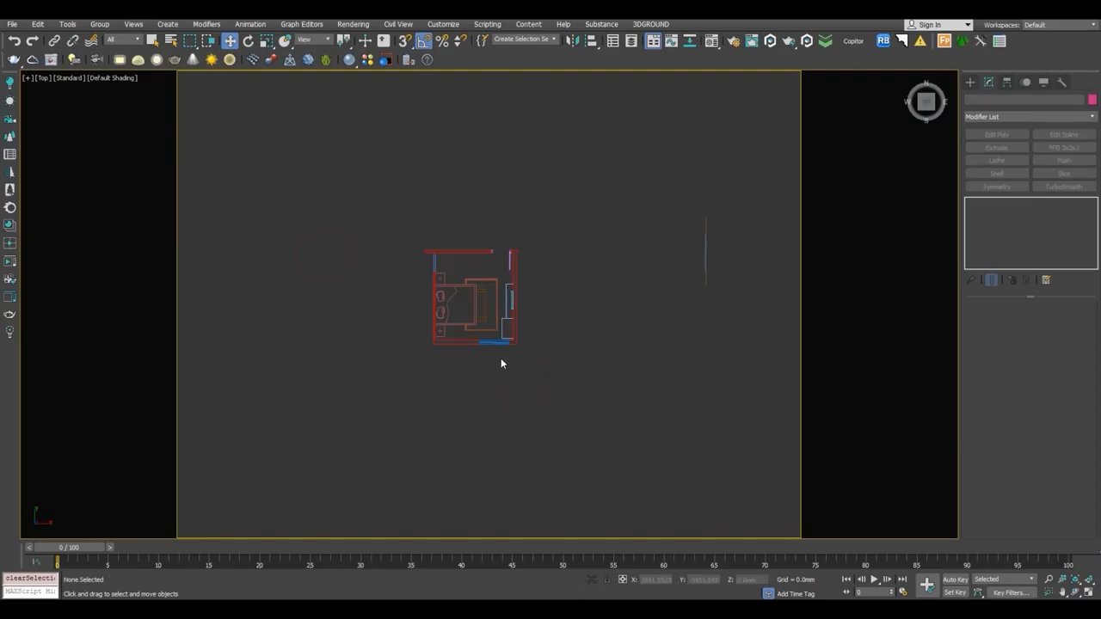
pyautogui.moveTo(381, 270); pyautogui.dragTo(496, 368)
pyautogui.scroll(6, 479, 345)
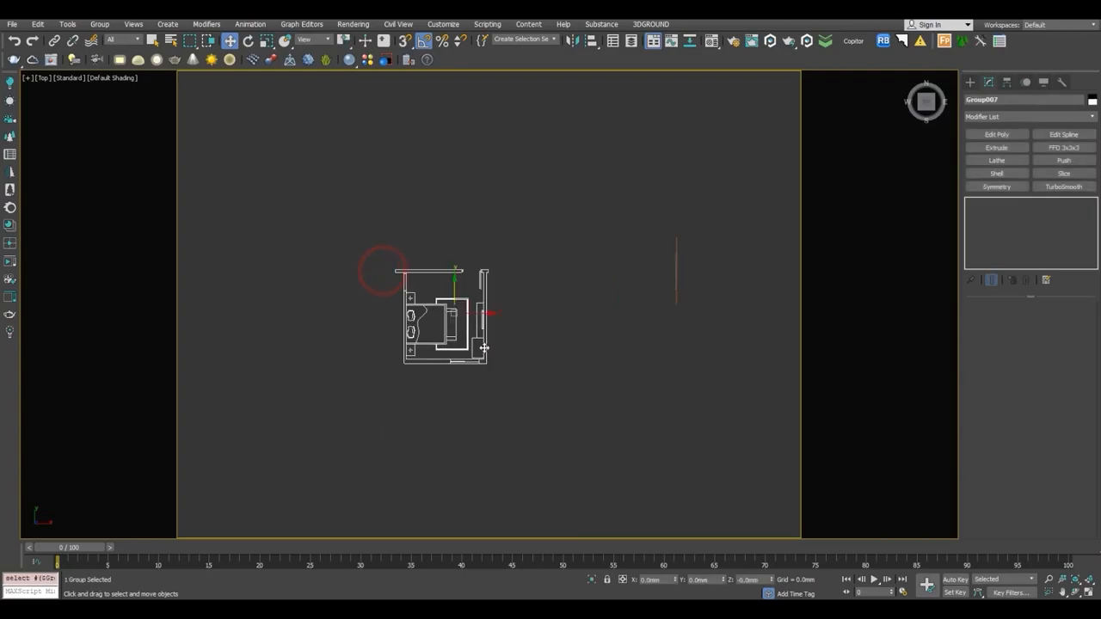
pyautogui.scroll(-2, 485, 347)
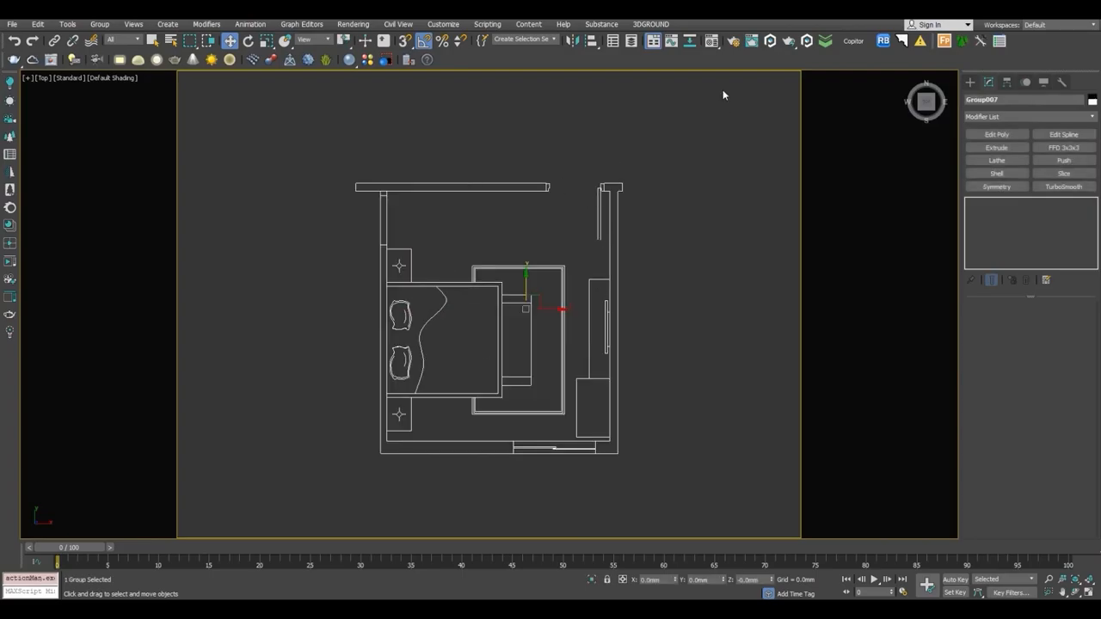
pyautogui.click(576, 41)
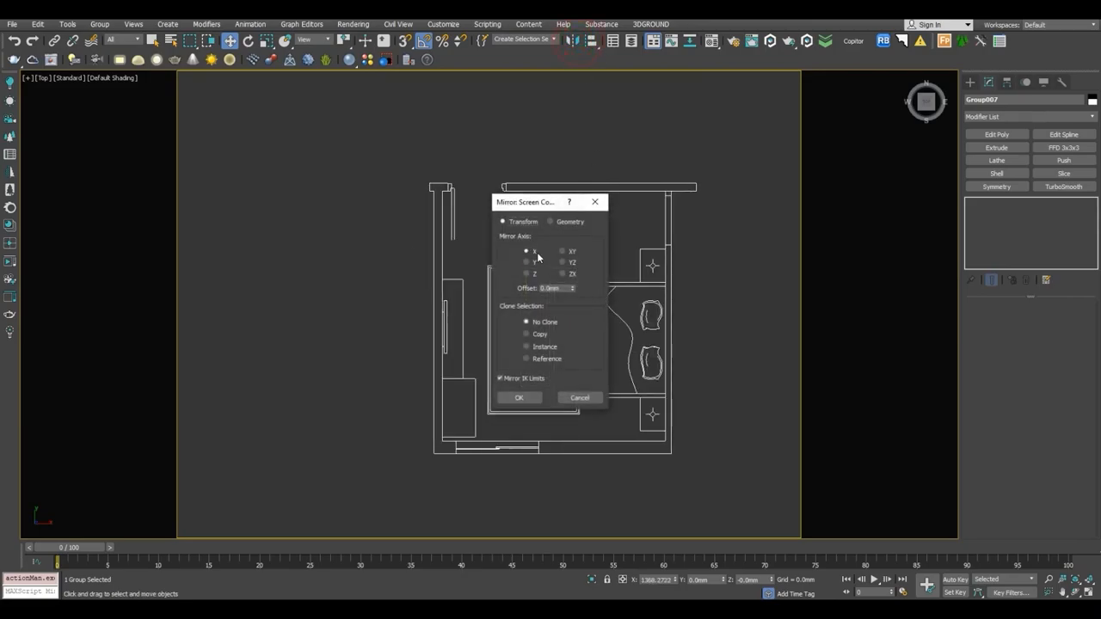
pyautogui.moveTo(528, 207); pyautogui.dragTo(777, 129)
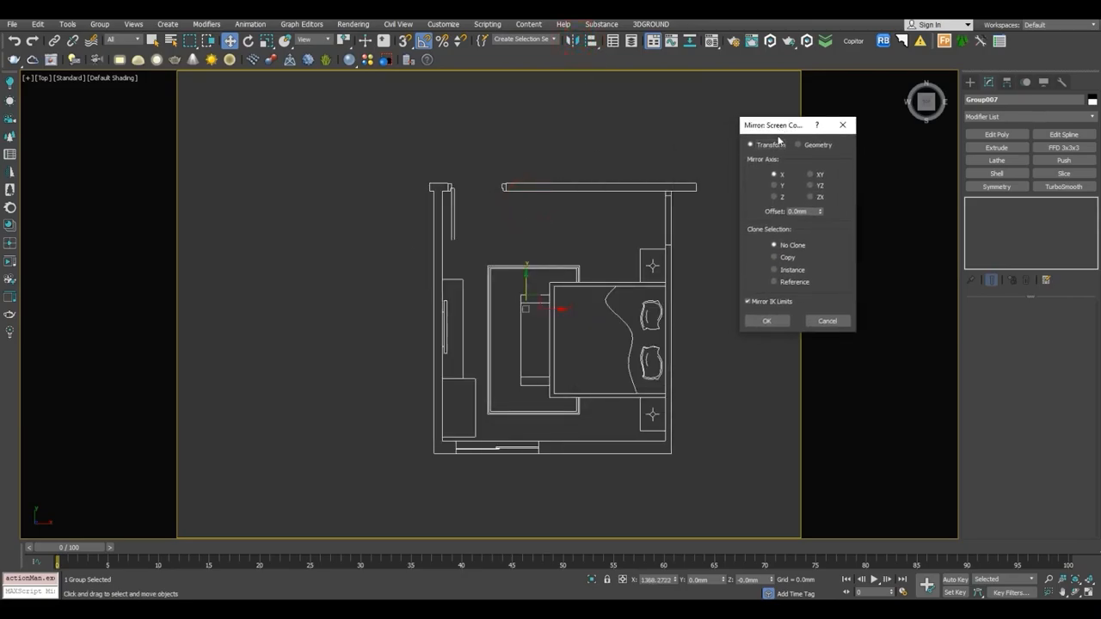
pyautogui.click(824, 321)
pyautogui.scroll(-5, 517, 338)
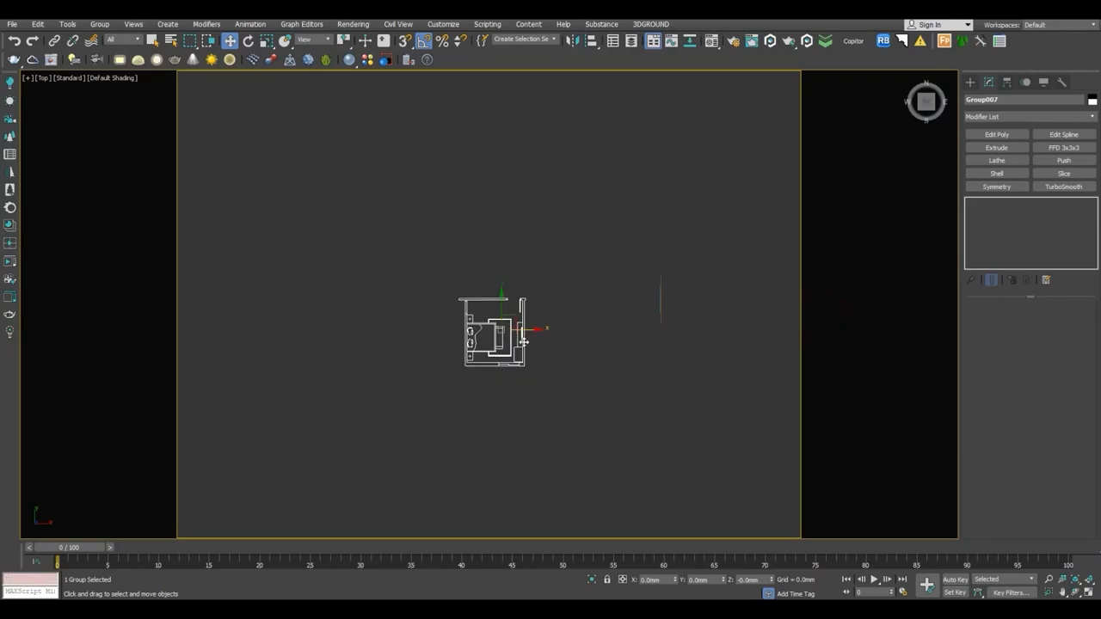
pyautogui.scroll(3, 523, 338)
pyautogui.rightClick(494, 319)
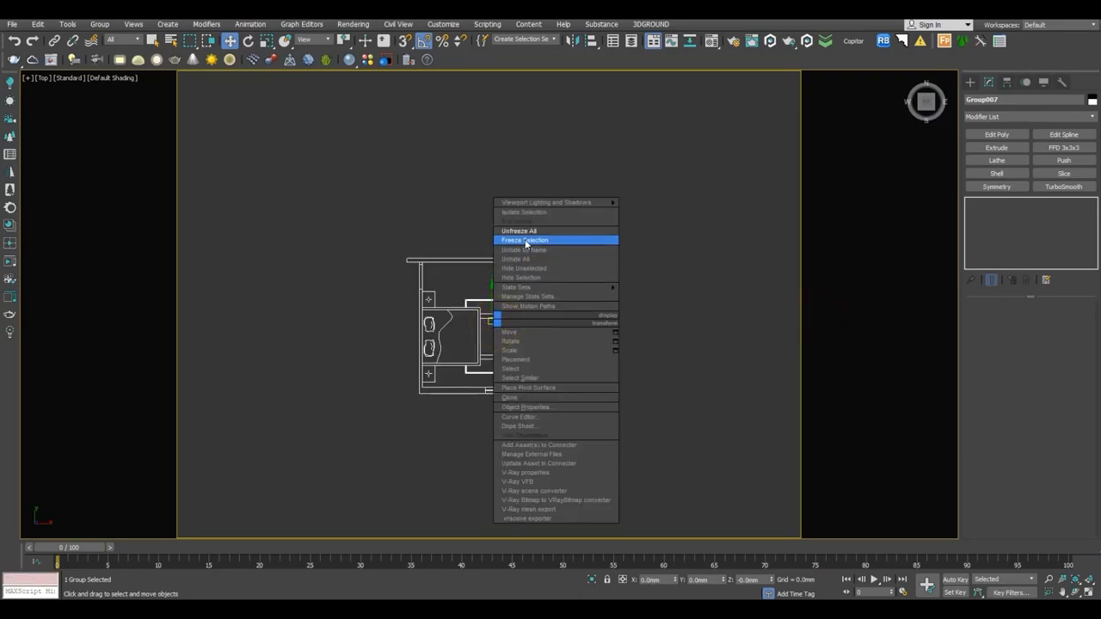
pyautogui.click(568, 153)
pyautogui.click(650, 178)
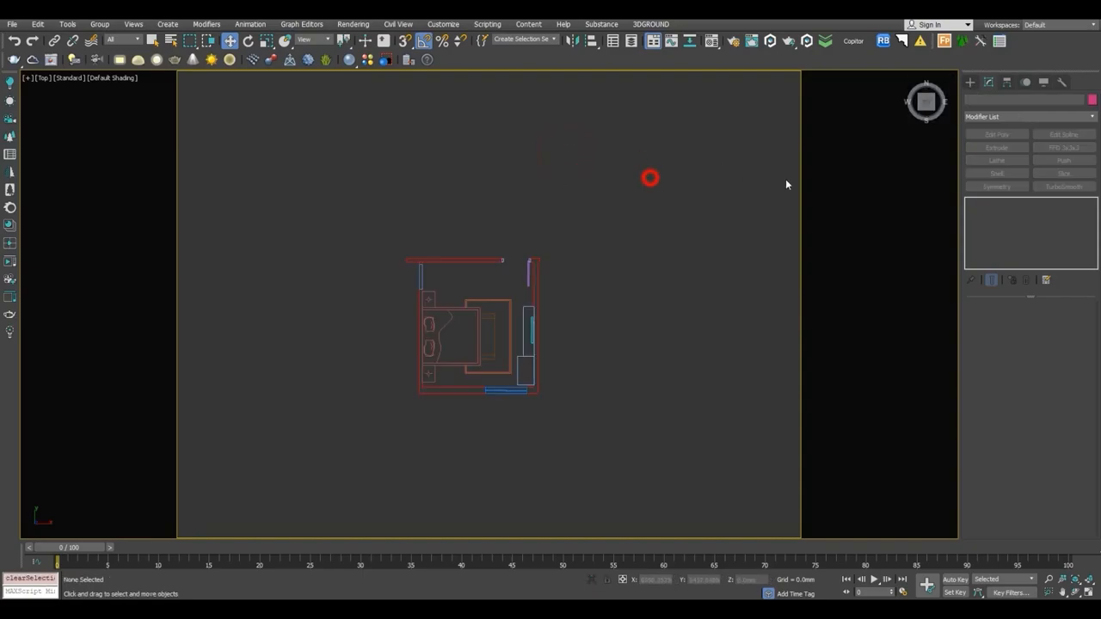
# With vertex snapping on, trace the bed-side wall and the adjoining lower wall up to the window as one closed Line spline.
pyautogui.click(968, 82)
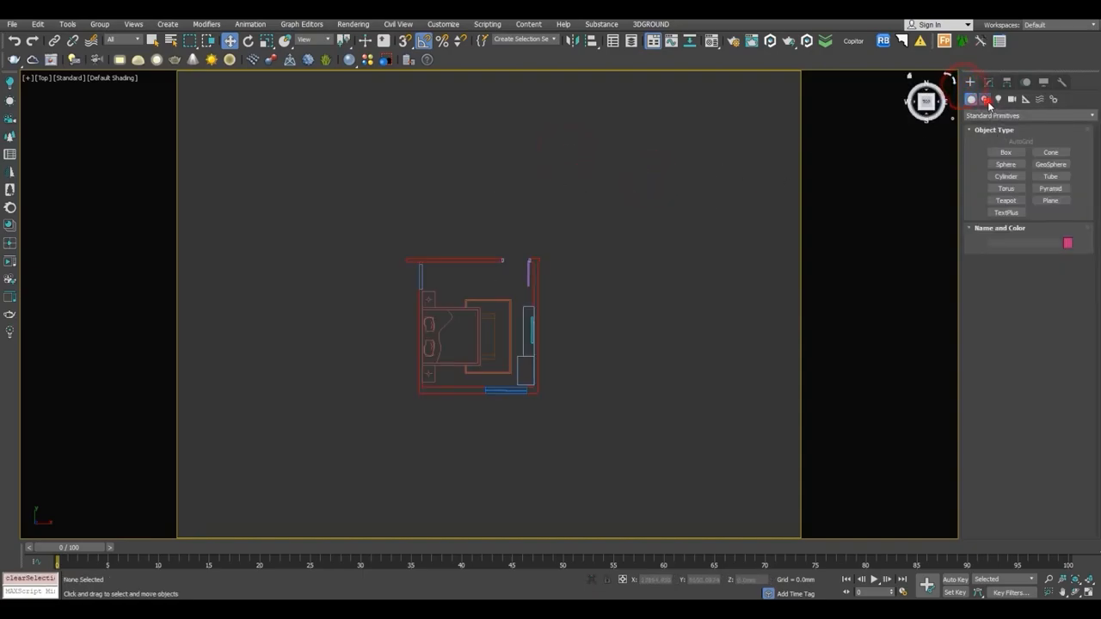
pyautogui.click(986, 100)
pyautogui.click(1006, 160)
pyautogui.moveTo(413, 42); pyautogui.dragTo(406, 77)
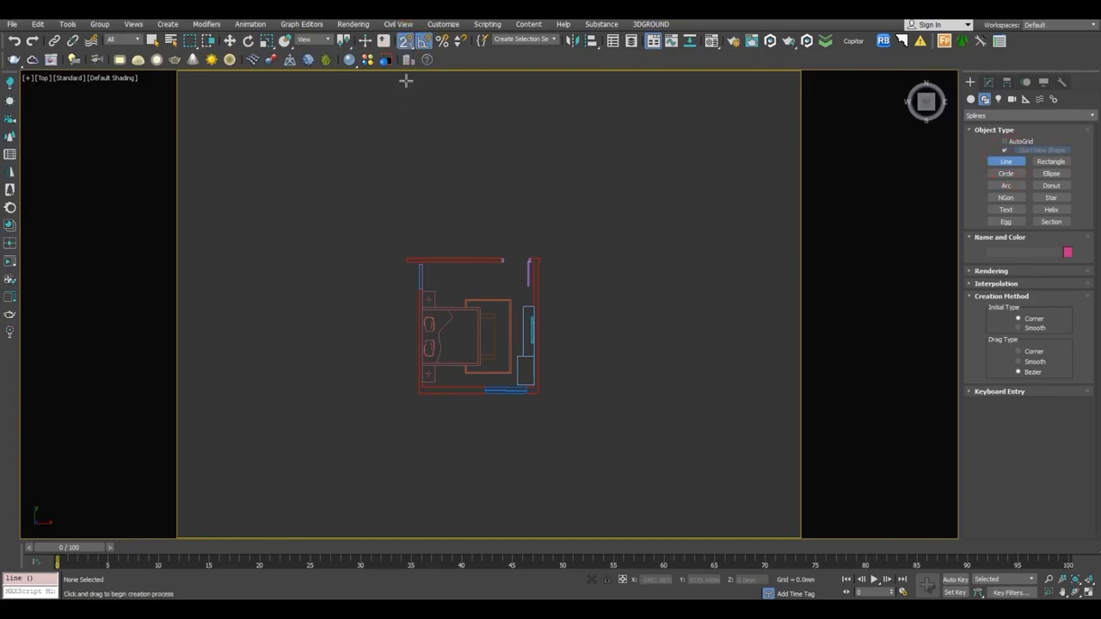
pyautogui.scroll(6, 422, 303)
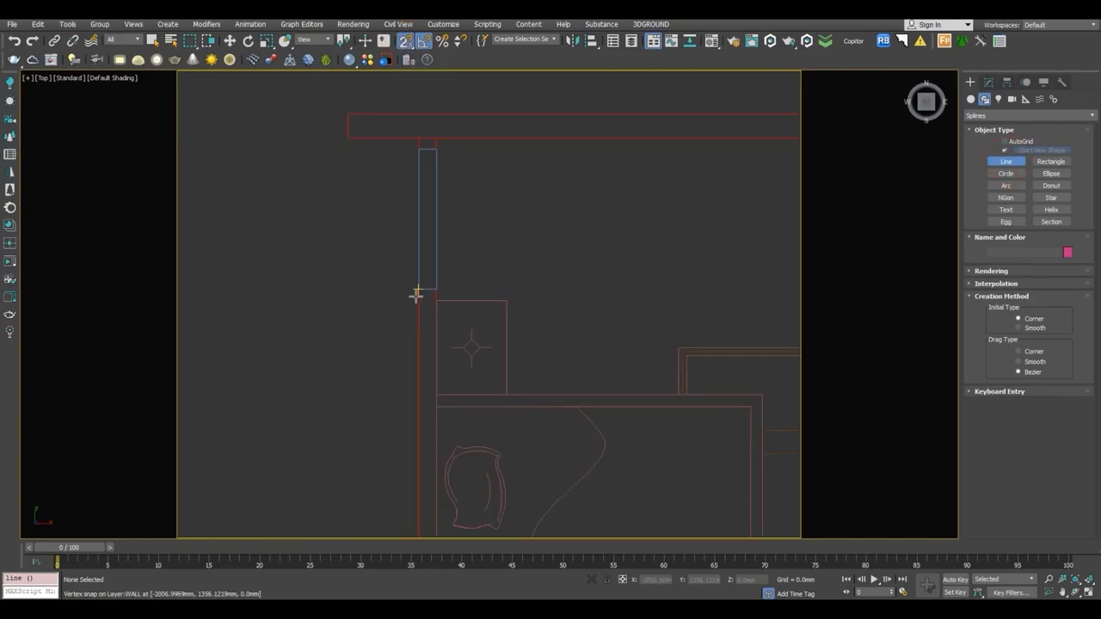
pyautogui.click(417, 290)
pyautogui.click(437, 289)
pyautogui.moveTo(484, 442); pyautogui.dragTo(490, 263, button='middle')
pyautogui.scroll(-2, 490, 262)
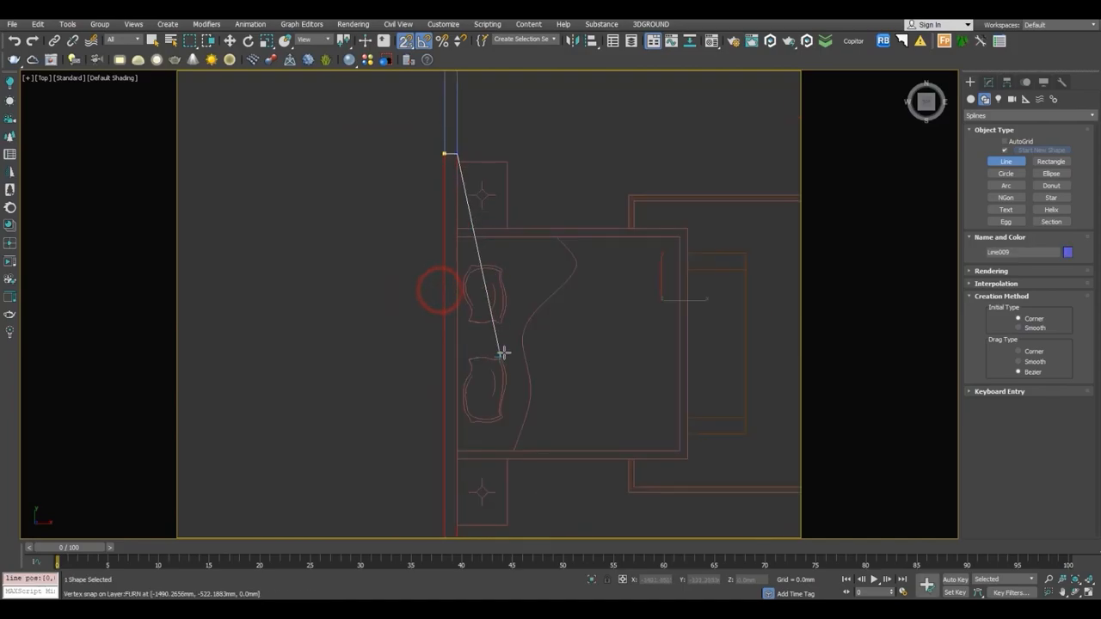
pyautogui.scroll(-2, 499, 324)
pyautogui.moveTo(499, 323); pyautogui.dragTo(486, 240, button='middle')
pyautogui.click(455, 397)
pyautogui.click(636, 401)
pyautogui.click(445, 418)
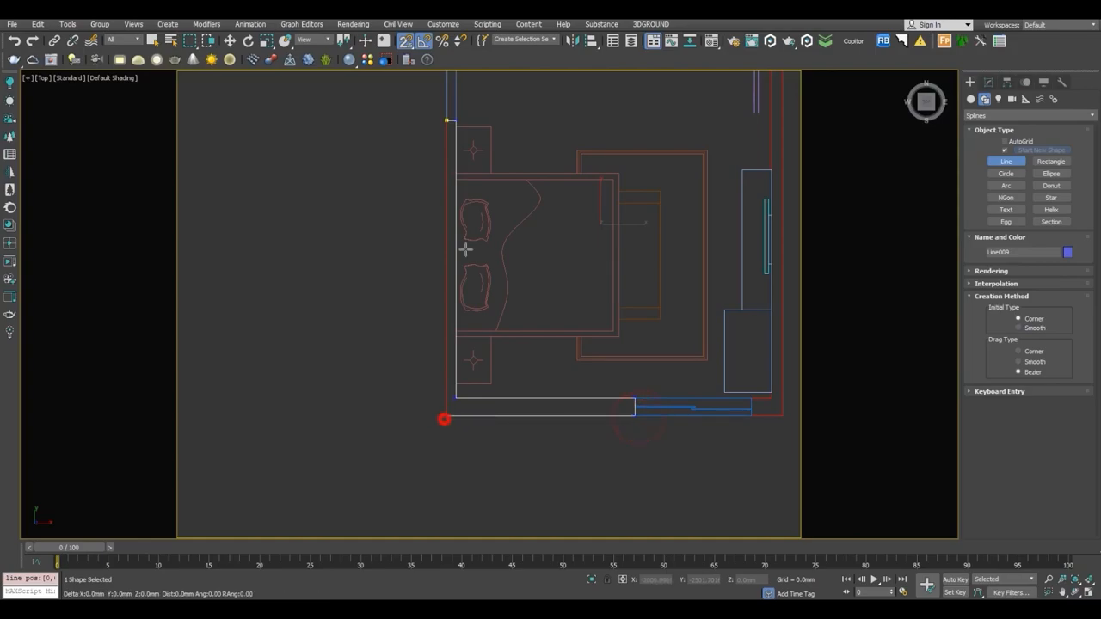
pyautogui.moveTo(472, 140); pyautogui.dragTo(476, 270, button='middle')
pyautogui.click(450, 250)
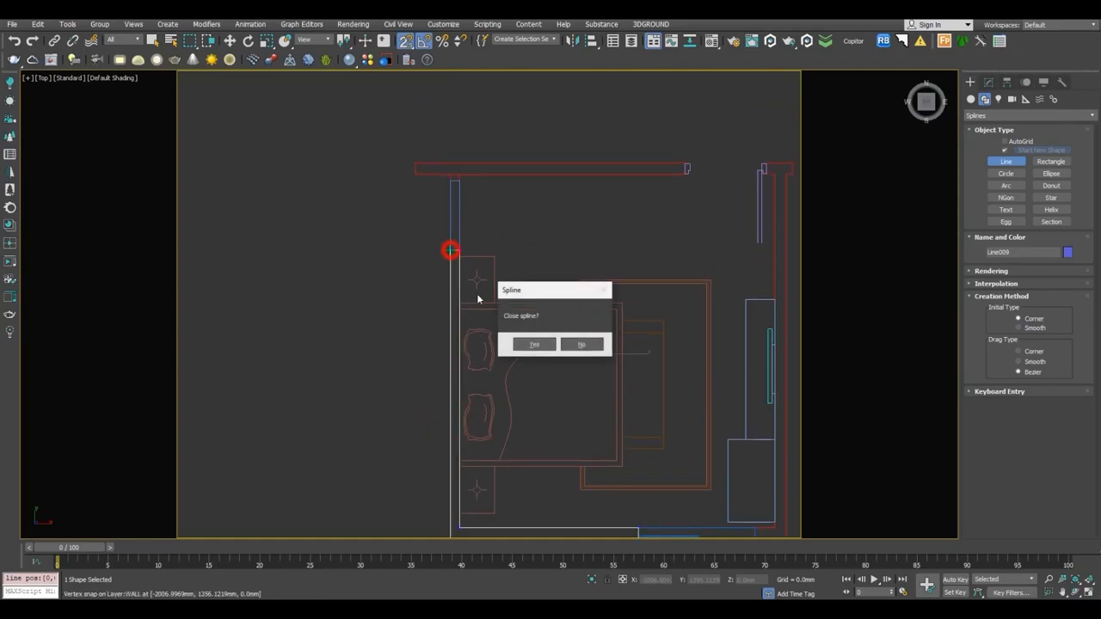
pyautogui.click(529, 340)
# Trace the upper wall, including its short stub above the bed-side opening, as a closed Line spline.
pyautogui.click(410, 164)
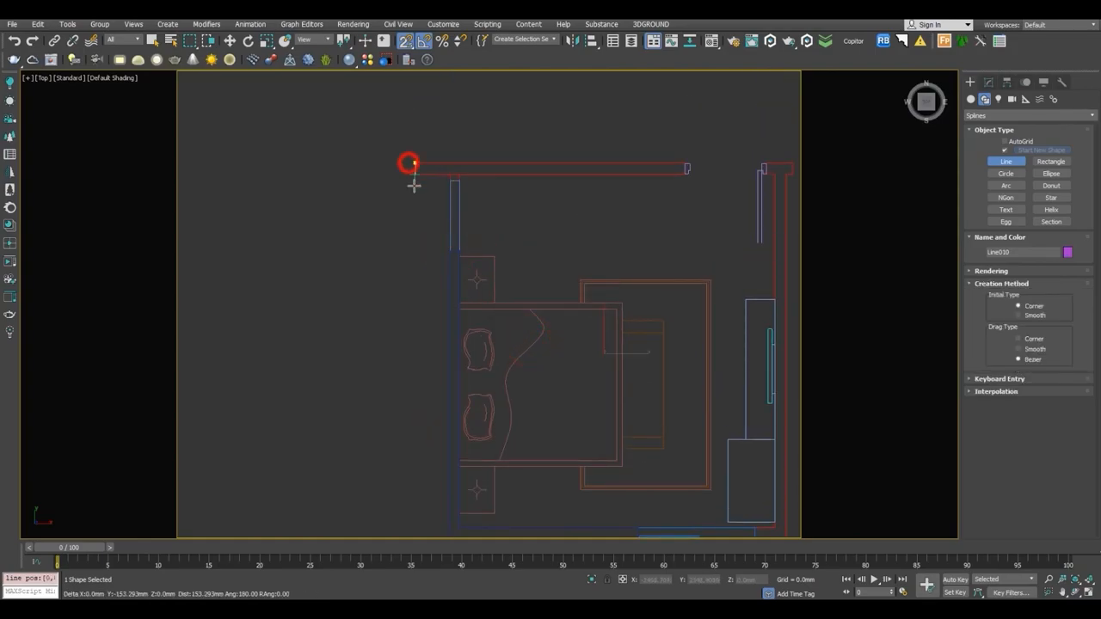
pyautogui.click(447, 175)
pyautogui.scroll(5, 447, 177)
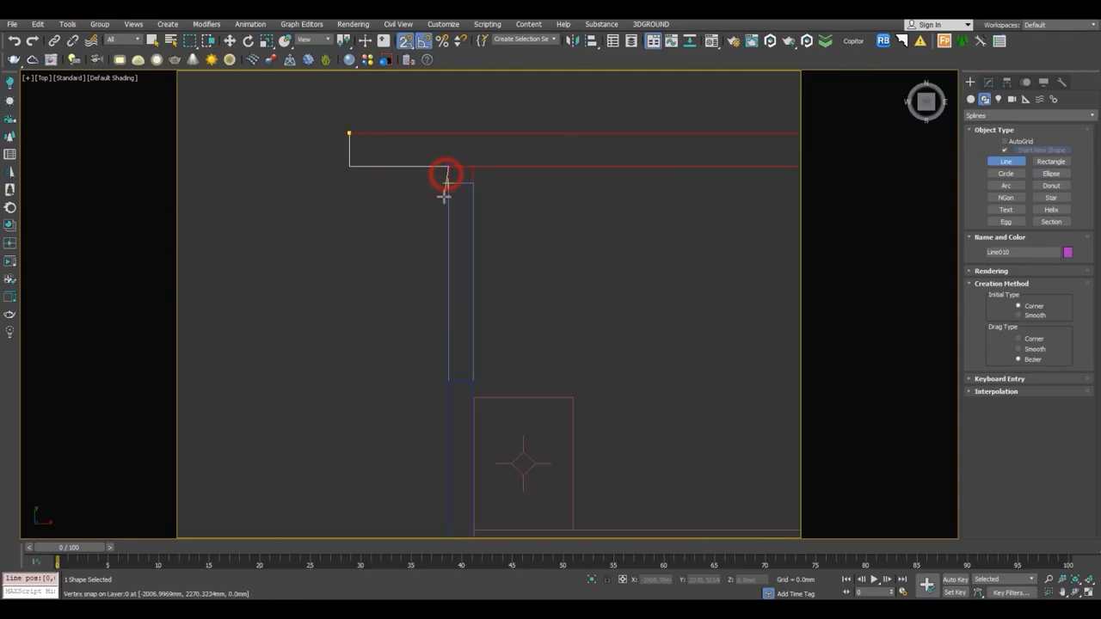
pyautogui.click(473, 166)
pyautogui.moveTo(628, 206); pyautogui.dragTo(376, 212, button='middle')
pyautogui.scroll(-2, 376, 212)
pyautogui.click(717, 185)
pyautogui.click(721, 156)
pyautogui.scroll(-2, 637, 179)
pyautogui.click(399, 172)
pyautogui.click(531, 342)
# Trace the TV-side wall from the door opening down to the window as a closed Line spline and exit the Line tool.
pyautogui.scroll(5, 570, 218)
pyautogui.scroll(2, 519, 140)
pyautogui.click(513, 140)
pyautogui.click(513, 187)
pyautogui.click(547, 188)
pyautogui.scroll(-4, 565, 246)
pyautogui.moveTo(586, 341); pyautogui.dragTo(561, 189, button='middle')
pyautogui.moveTo(537, 440); pyautogui.dragTo(577, 356, button='middle')
pyautogui.scroll(2, 578, 374)
pyautogui.click(586, 318)
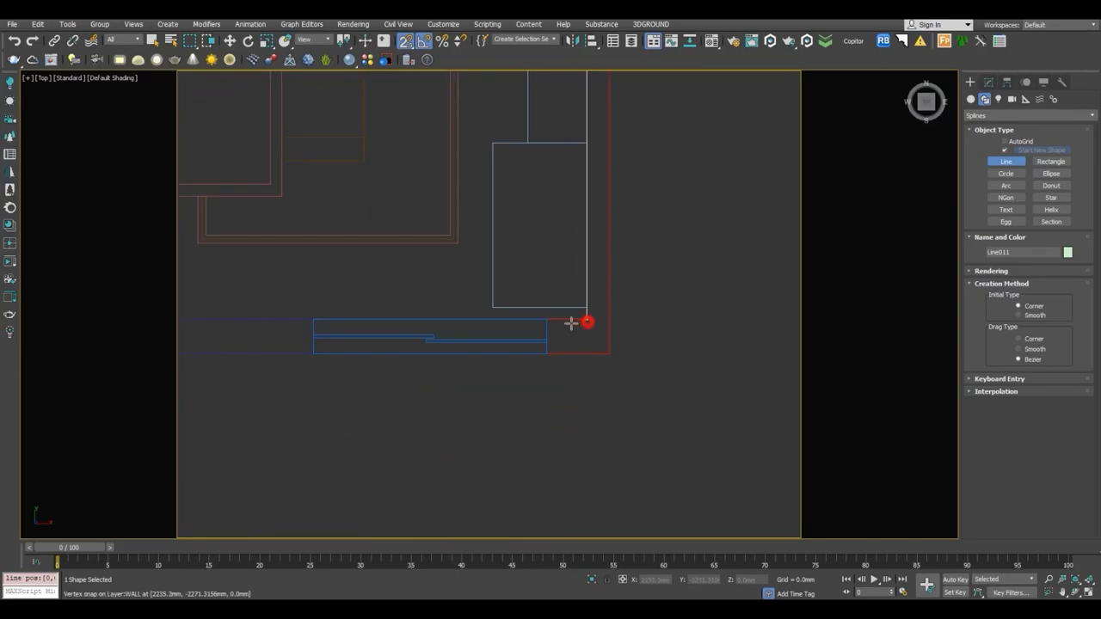
pyautogui.click(547, 319)
pyautogui.click(547, 353)
pyautogui.click(606, 360)
pyautogui.scroll(-5, 641, 361)
pyautogui.moveTo(644, 369); pyautogui.dragTo(667, 447, button='middle')
pyautogui.scroll(8, 628, 180)
pyautogui.click(725, 306)
pyautogui.click(727, 238)
pyautogui.click(580, 238)
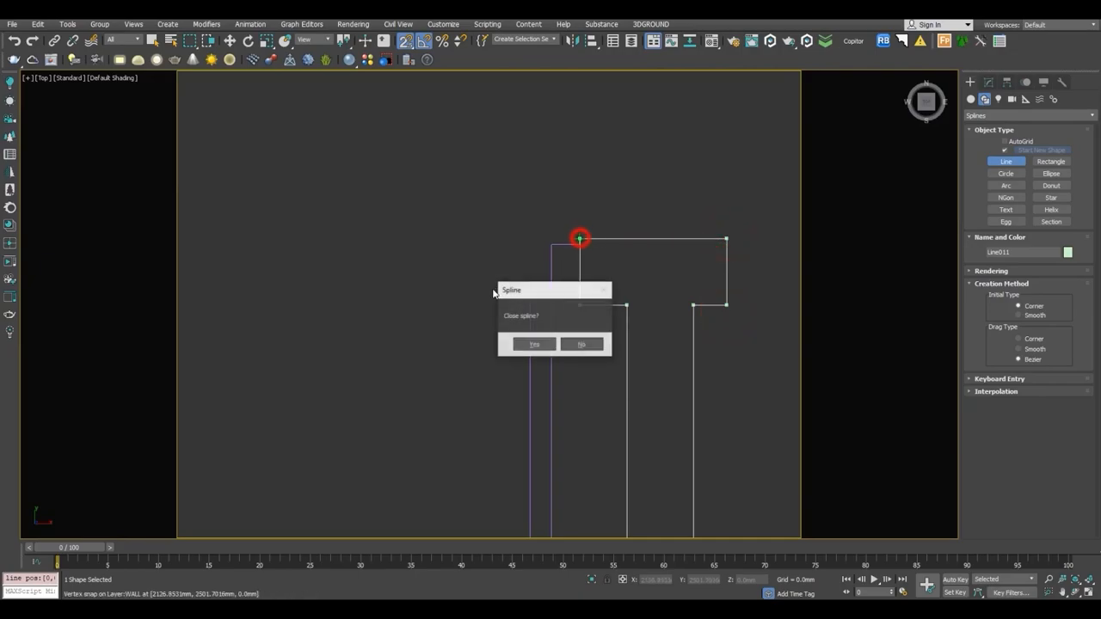
pyautogui.click(525, 343)
pyautogui.scroll(-4, 526, 342)
pyautogui.moveTo(538, 283); pyautogui.dragTo(567, 242, button='middle')
pyautogui.scroll(-3, 567, 242)
pyautogui.rightClick(671, 238)
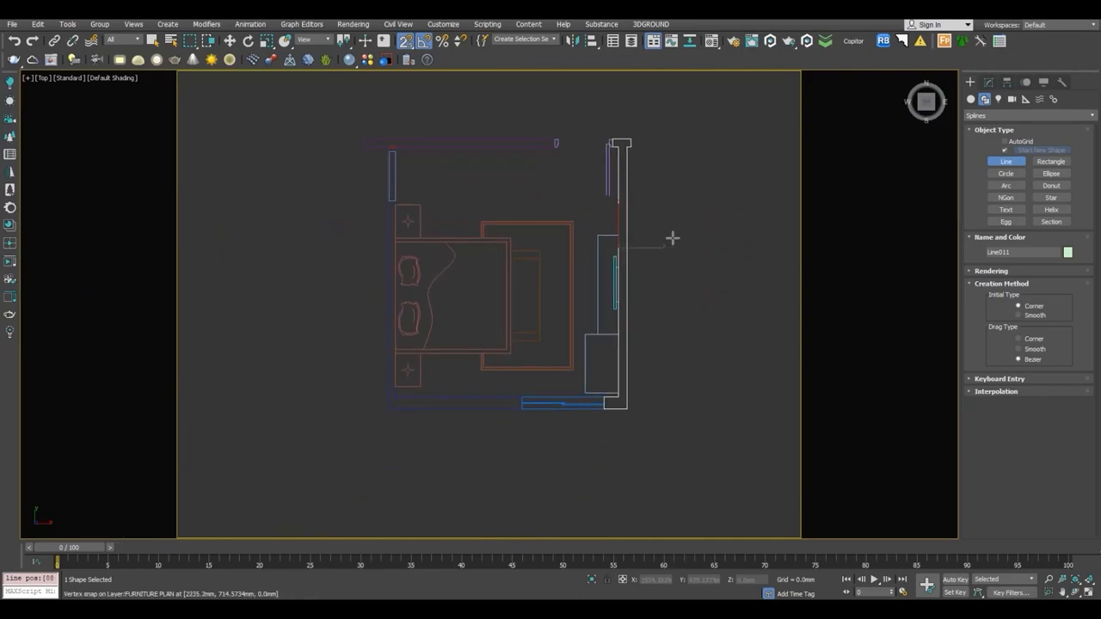
# Freeze the imported floor plan group.
pyautogui.click(451, 234)
pyautogui.rightClick(451, 234)
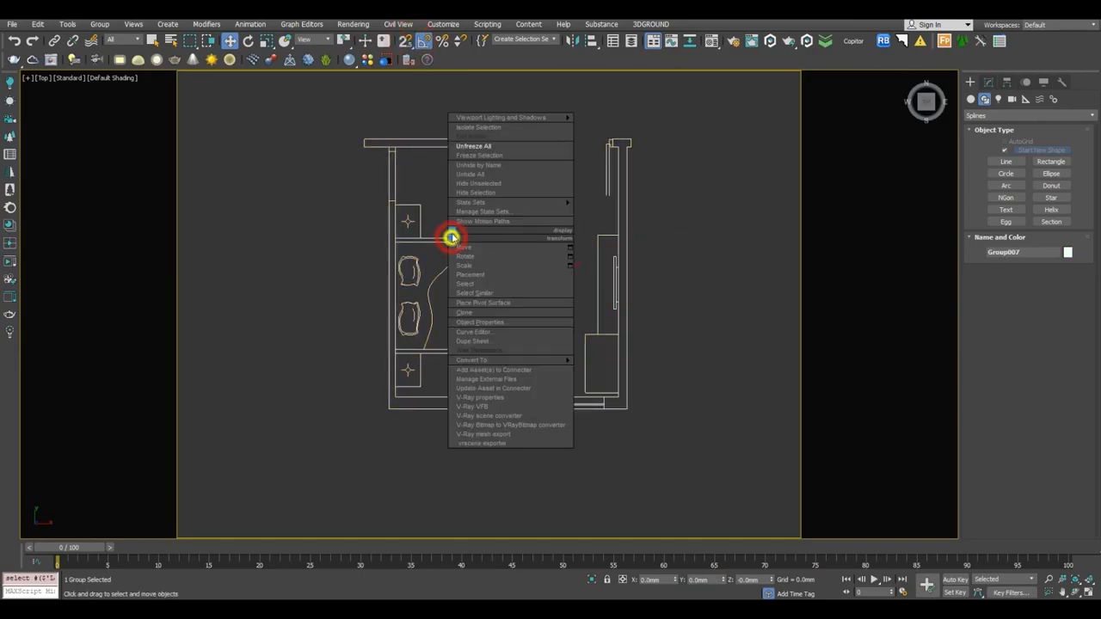
pyautogui.click(472, 155)
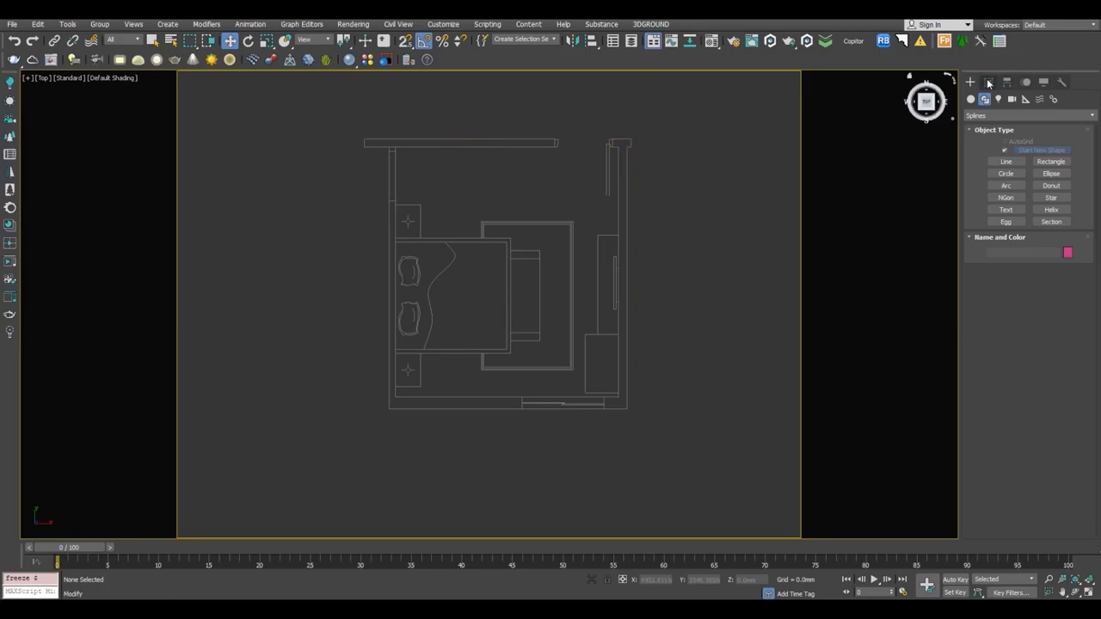
# Attach the bed-side and upper wall splines to the TV-side wall spline to form one shape.
pyautogui.click(989, 82)
pyautogui.click(613, 146)
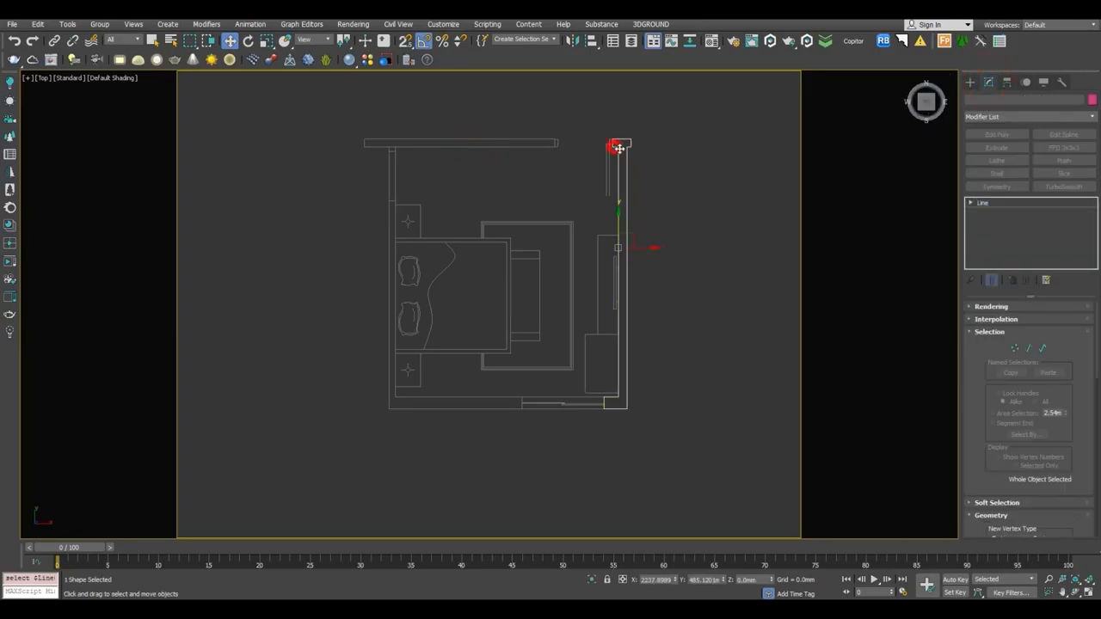
pyautogui.moveTo(989, 462); pyautogui.dragTo(989, 259)
pyautogui.click(1005, 375)
pyautogui.click(511, 408)
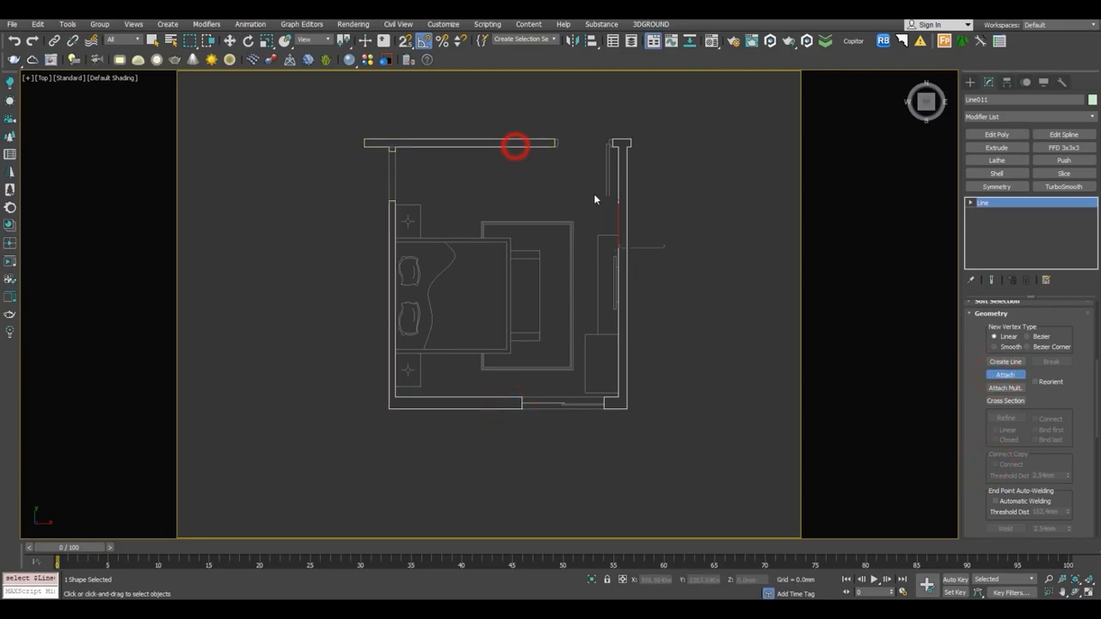
pyautogui.rightClick(564, 216)
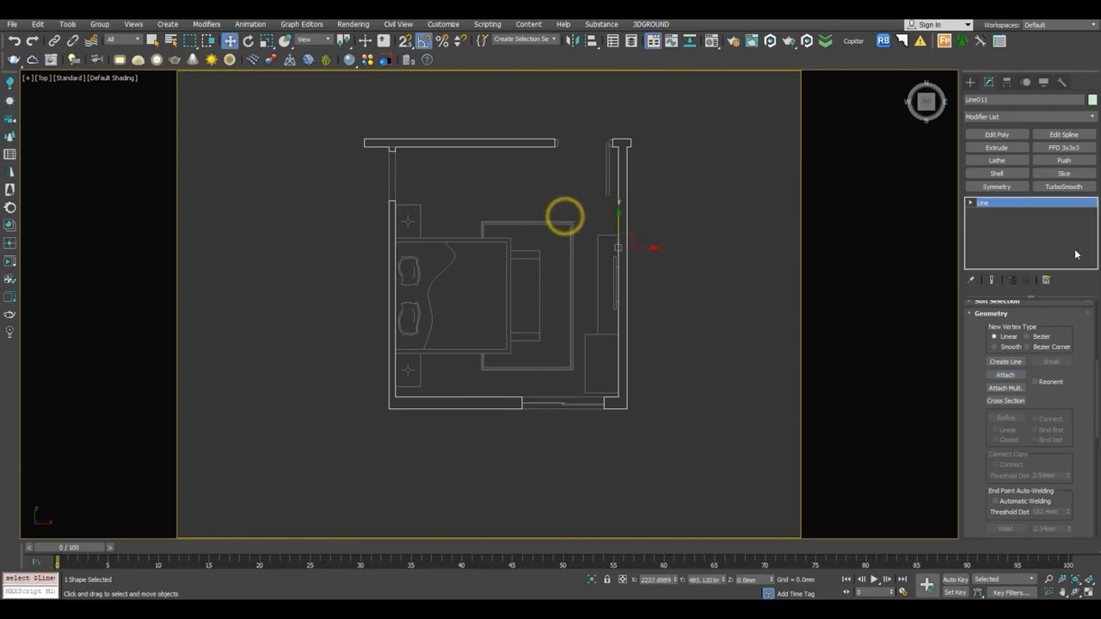
# Extrude the combined wall shape to a height of 2895.6 mm.
pyautogui.click(996, 147)
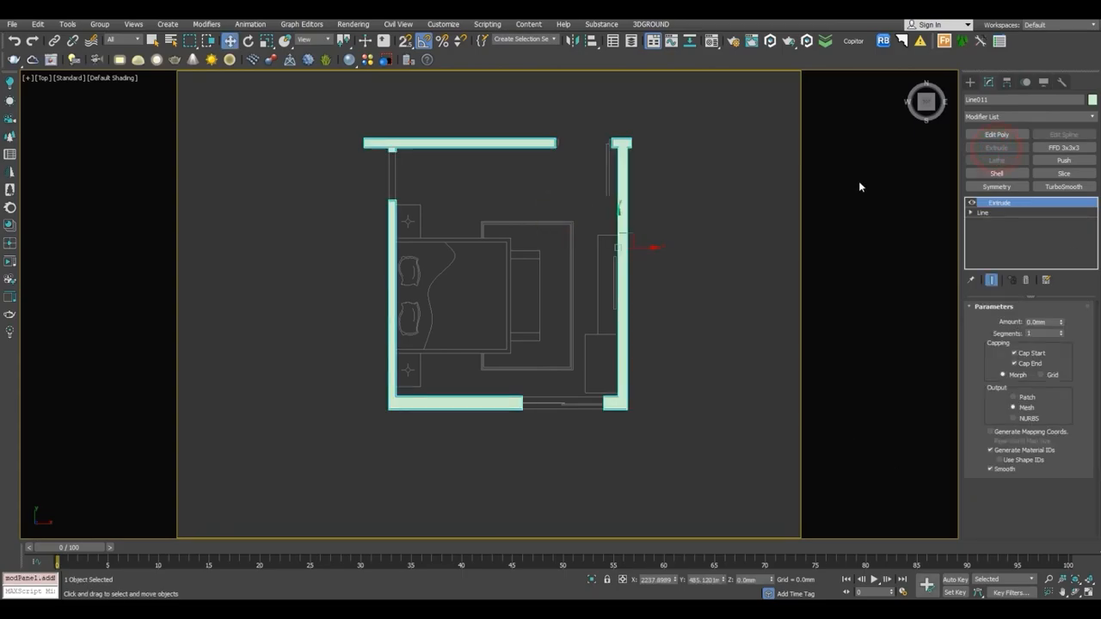
pyautogui.press('p')
pyautogui.press('z')
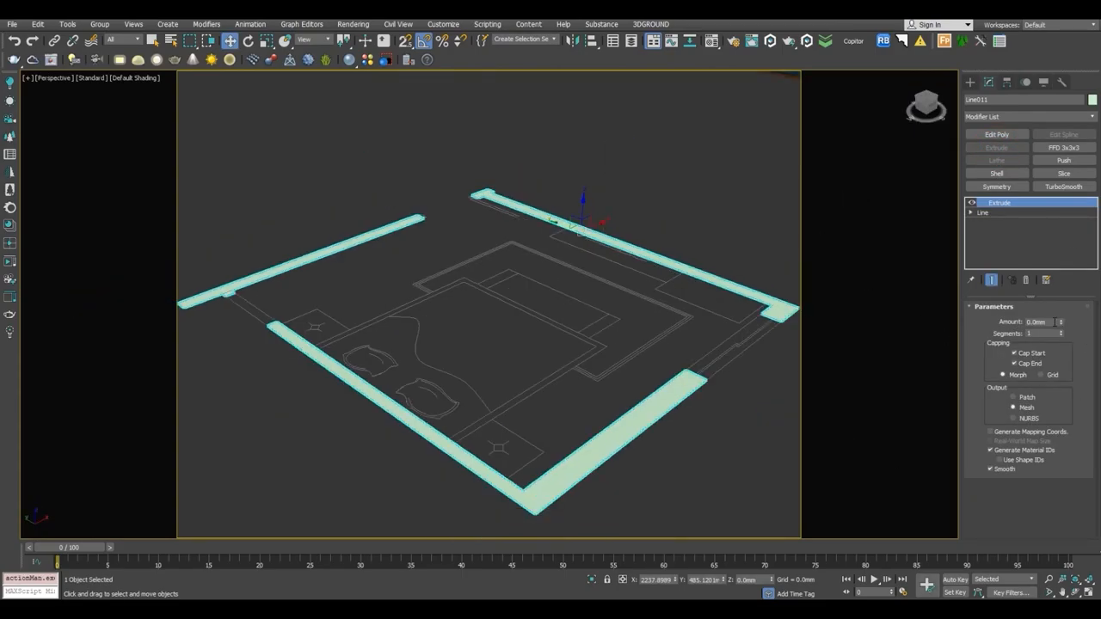
pyautogui.write('95')
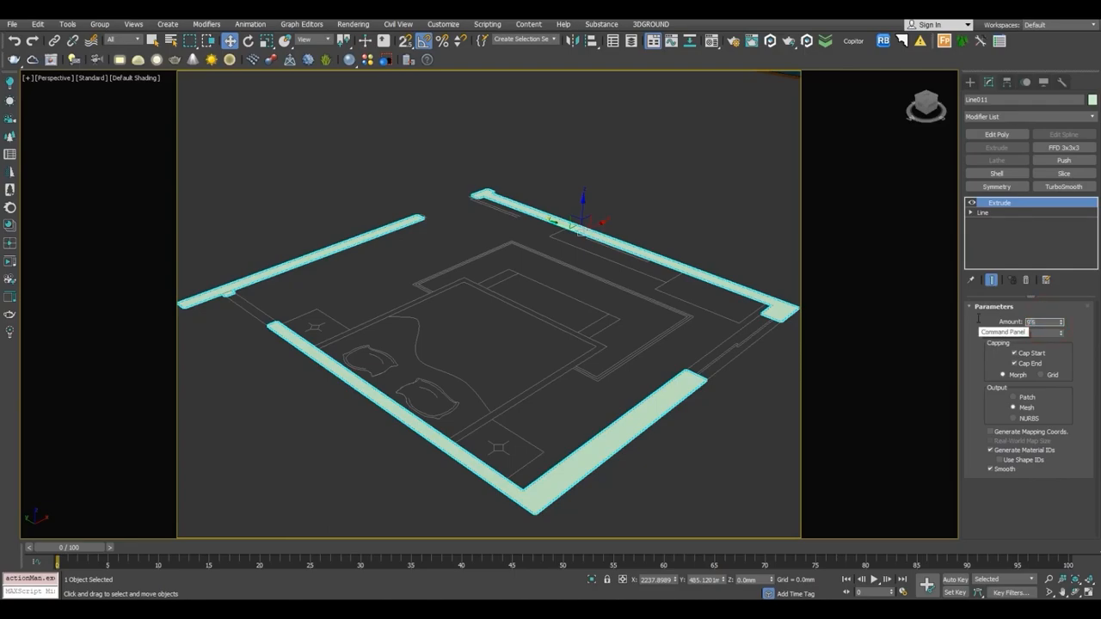
pyautogui.press('Return')
pyautogui.scroll(-5, 506, 285)
pyautogui.keyDown('alt'); pyautogui.moveTo(507, 285); pyautogui.dragTo(492, 348, button='middle'); pyautogui.keyUp('alt')
# Try to mirror the extruded walls on the ZX axis without cloning and undo the mirror.
pyautogui.press('t')
pyautogui.scroll(2, 510, 311)
pyautogui.scroll(-2, 517, 293)
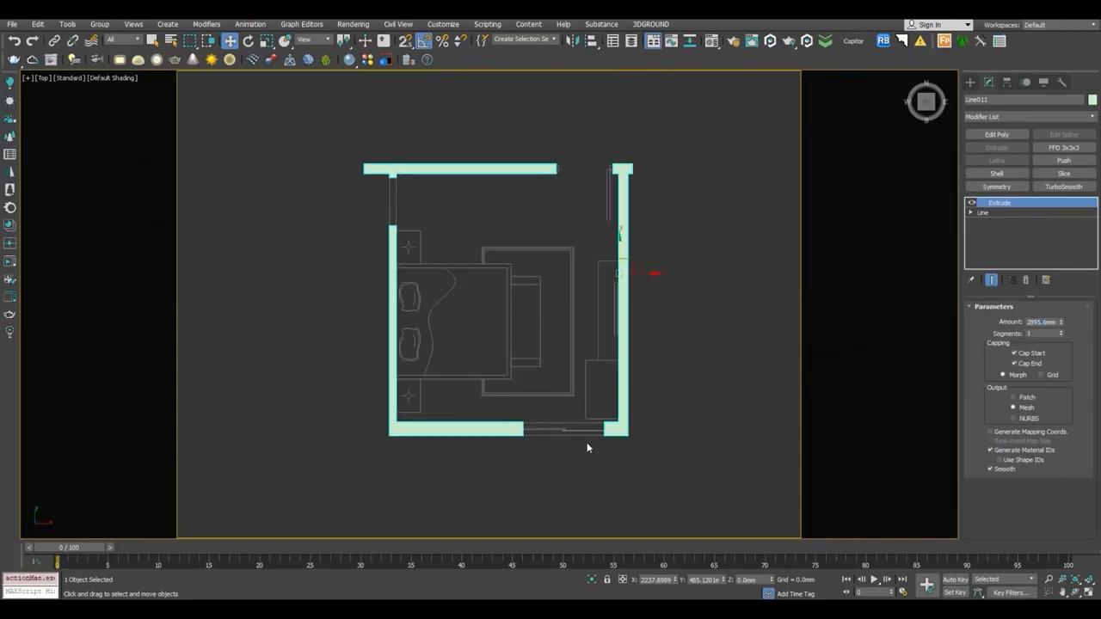
pyautogui.click(573, 41)
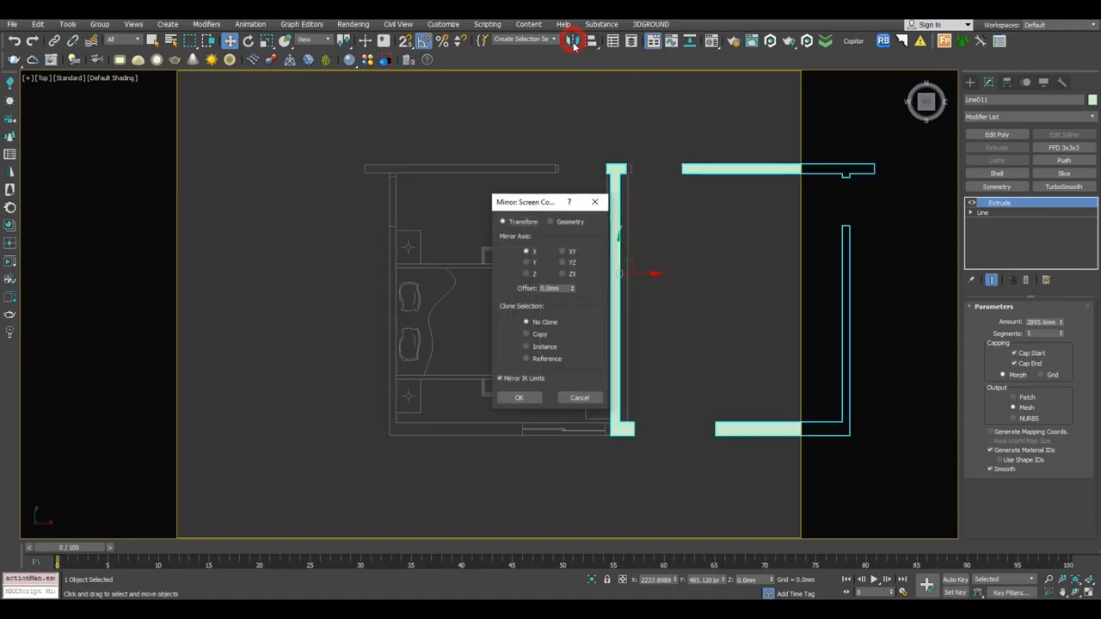
pyautogui.click(526, 263)
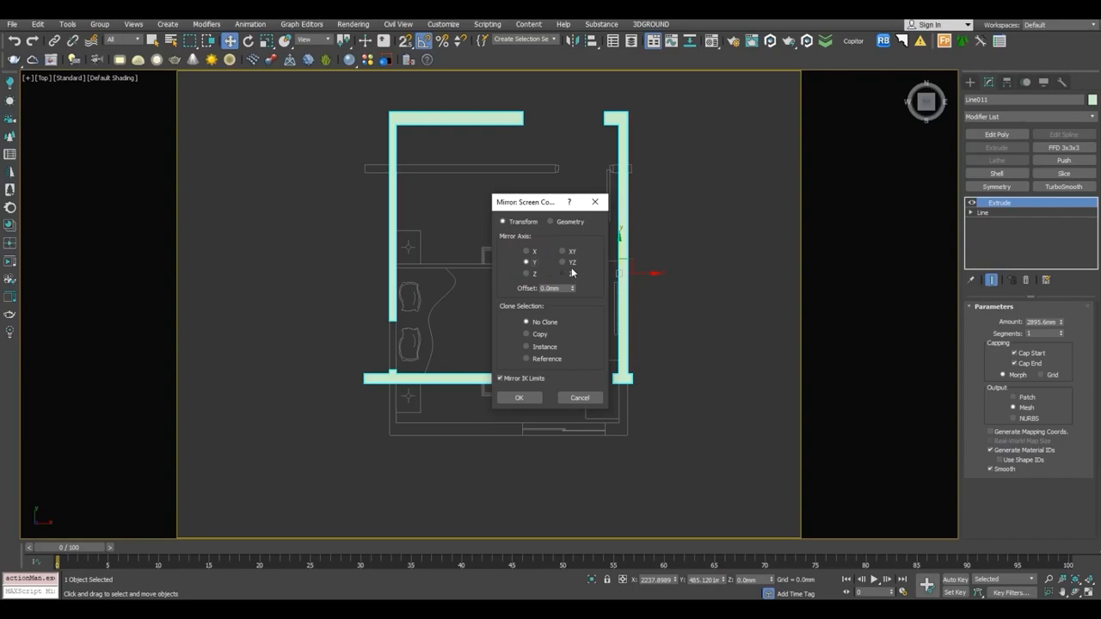
pyautogui.click(568, 274)
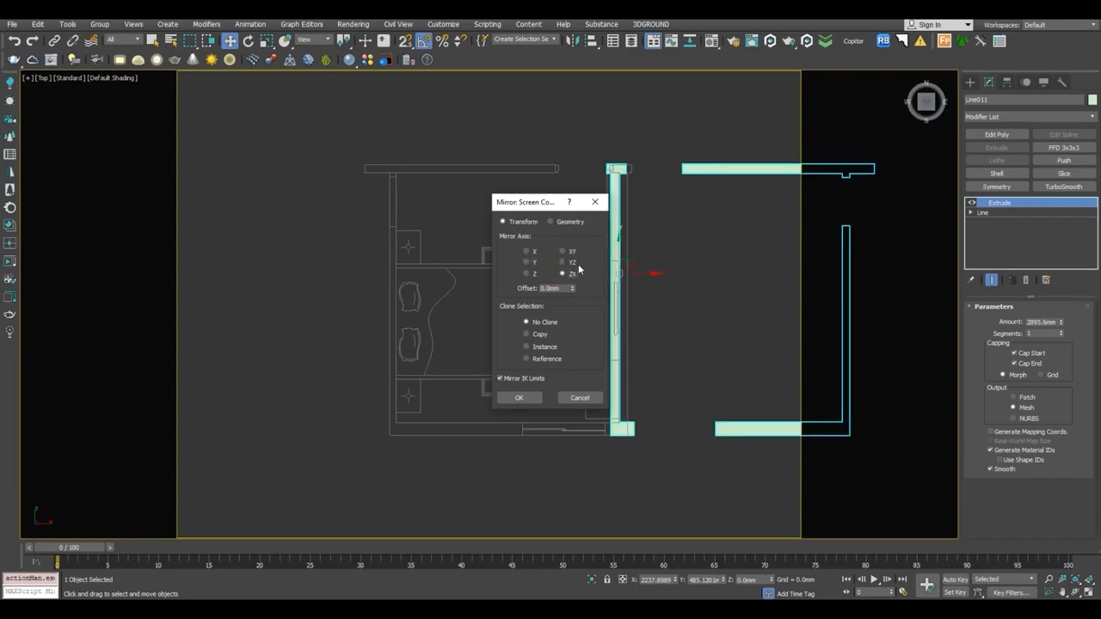
pyautogui.click(515, 398)
pyautogui.moveTo(556, 367); pyautogui.dragTo(417, 341, button='middle')
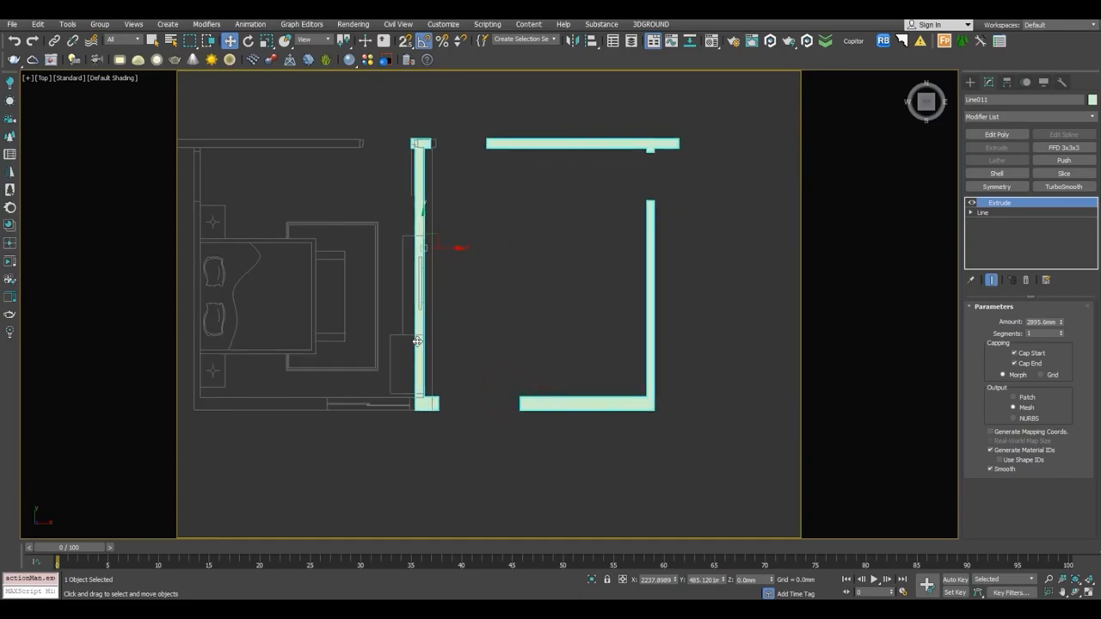
pyautogui.keyDown('alt'); pyautogui.moveTo(479, 327); pyautogui.dragTo(552, 328, button='middle'); pyautogui.keyUp('alt')
pyautogui.press('t')
pyautogui.scroll(-3, 629, 310)
pyautogui.hotkey('ctrl', 'z')
# Move the textured bed back wall group into the plan, alongside the bed-side wall at the head of the bed.
pyautogui.scroll(-3, 646, 329)
pyautogui.click(656, 344)
pyautogui.moveTo(639, 233); pyautogui.dragTo(659, 300)
pyautogui.scroll(5, 671, 295)
pyautogui.moveTo(677, 296); pyautogui.dragTo(794, 201, button='middle')
pyautogui.press('t')
pyautogui.moveTo(621, 238); pyautogui.dragTo(650, 246, button='middle')
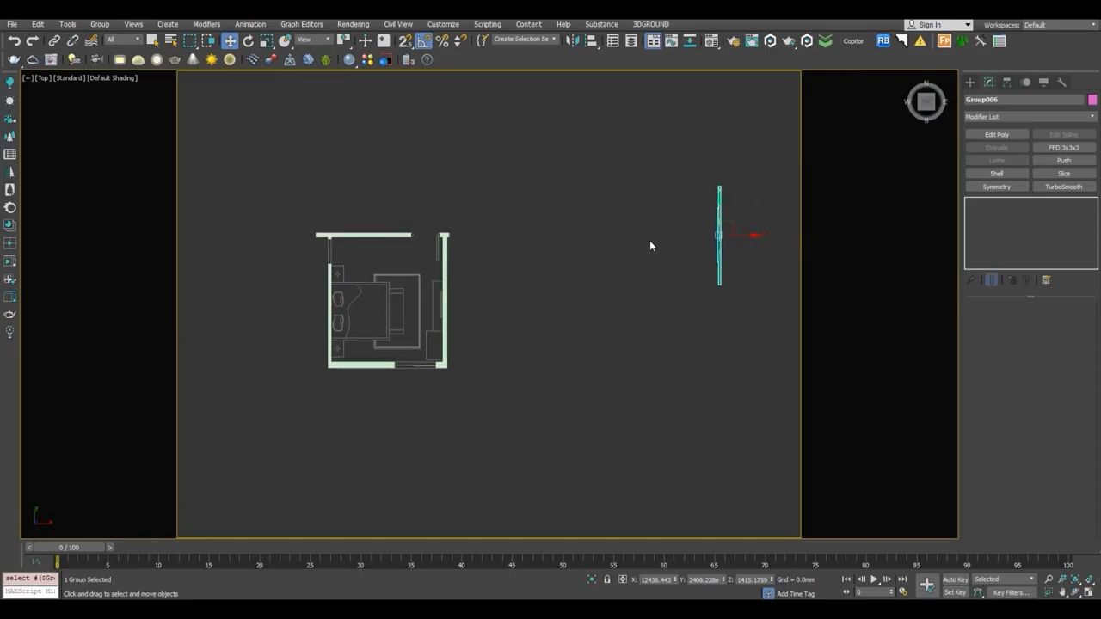
pyautogui.moveTo(721, 235); pyautogui.dragTo(336, 315)
pyautogui.scroll(5, 337, 314)
pyautogui.moveTo(405, 295); pyautogui.dragTo(401, 301)
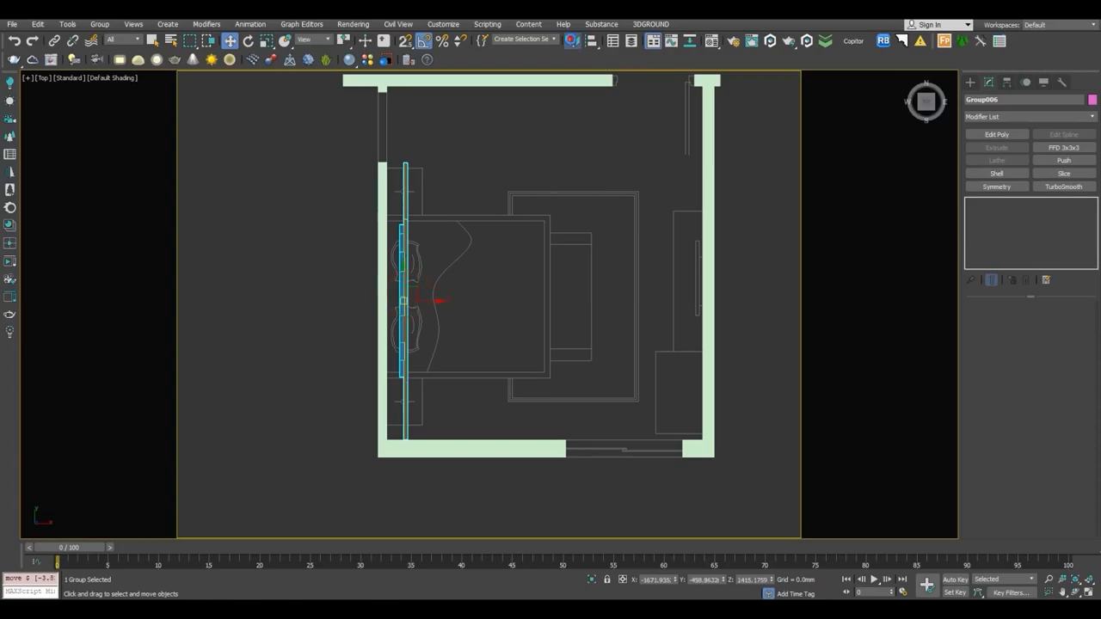
# Mirror the bed back wall group on the X axis without cloning so its panels face the room.
pyautogui.click(572, 41)
pyautogui.click(520, 396)
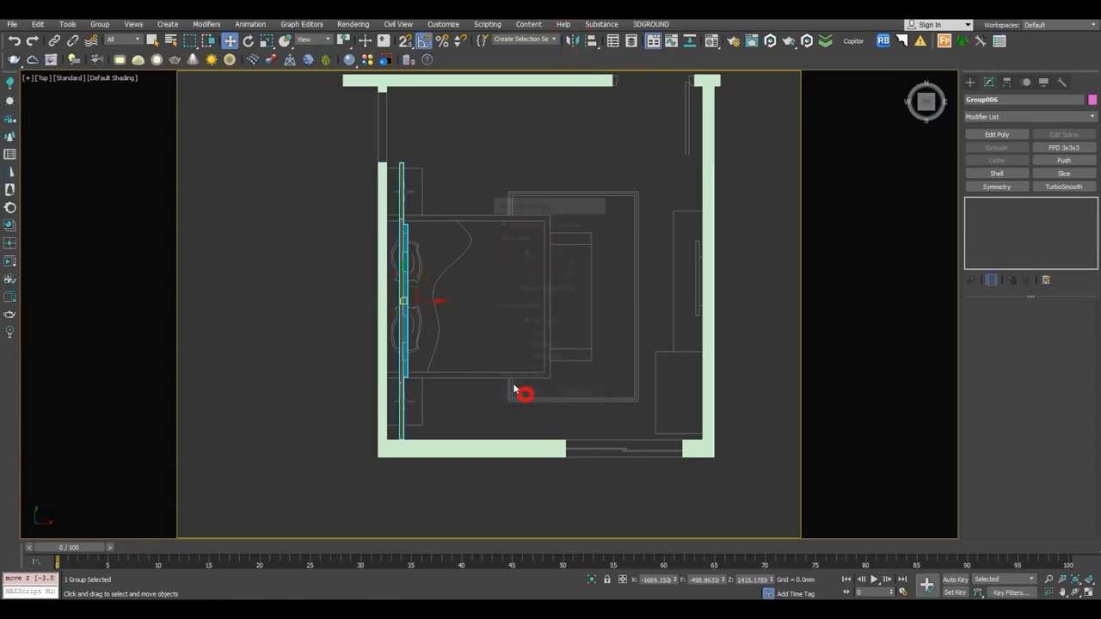
pyautogui.press('p')
pyautogui.press('z')
pyautogui.keyDown('alt'); pyautogui.moveTo(509, 376); pyautogui.dragTo(411, 310, button='middle'); pyautogui.keyUp('alt')
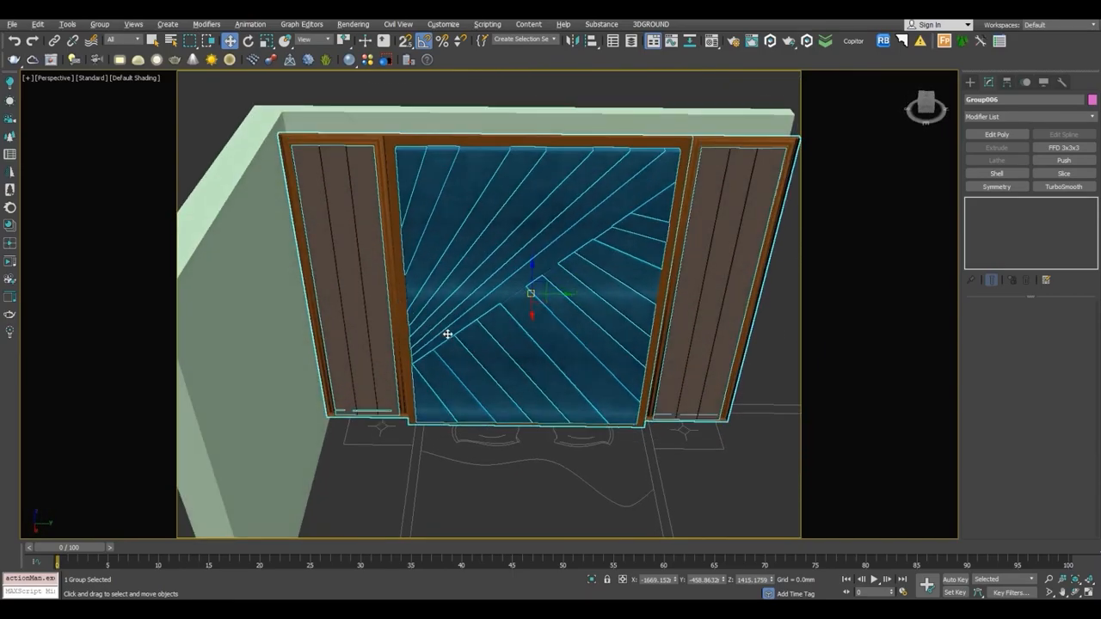
pyautogui.keyDown('alt'); pyautogui.moveTo(550, 315); pyautogui.dragTo(611, 236, button='middle'); pyautogui.keyUp('alt')
pyautogui.scroll(3, 482, 337)
# Adjust the bed back wall group's height in the Front view so its base sits at floor level.
pyautogui.press('f')
pyautogui.press('F3')
pyautogui.press('z')
pyautogui.scroll(6, 488, 516)
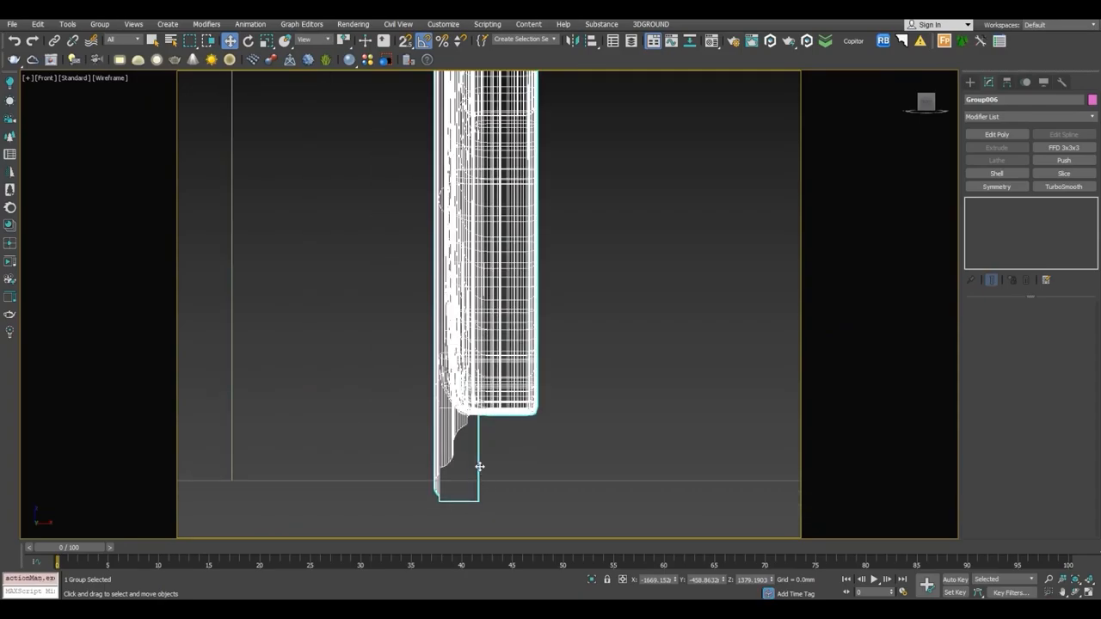
pyautogui.moveTo(479, 444); pyautogui.dragTo(479, 435)
pyautogui.moveTo(772, 570)
pyautogui.mouseDown()
pyautogui.moveTo(772, 519)
pyautogui.moveTo(780, 555)
pyautogui.mouseUp()
# Move the bed back wall group flush against the inner face of the bed-side wall.
pyautogui.press('t')
pyautogui.press('F3')
pyautogui.scroll(5, 464, 310)
pyautogui.moveTo(499, 292); pyautogui.dragTo(445, 295)
pyautogui.scroll(5, 445, 295)
pyautogui.moveTo(534, 240); pyautogui.dragTo(541, 240)
pyautogui.press('p')
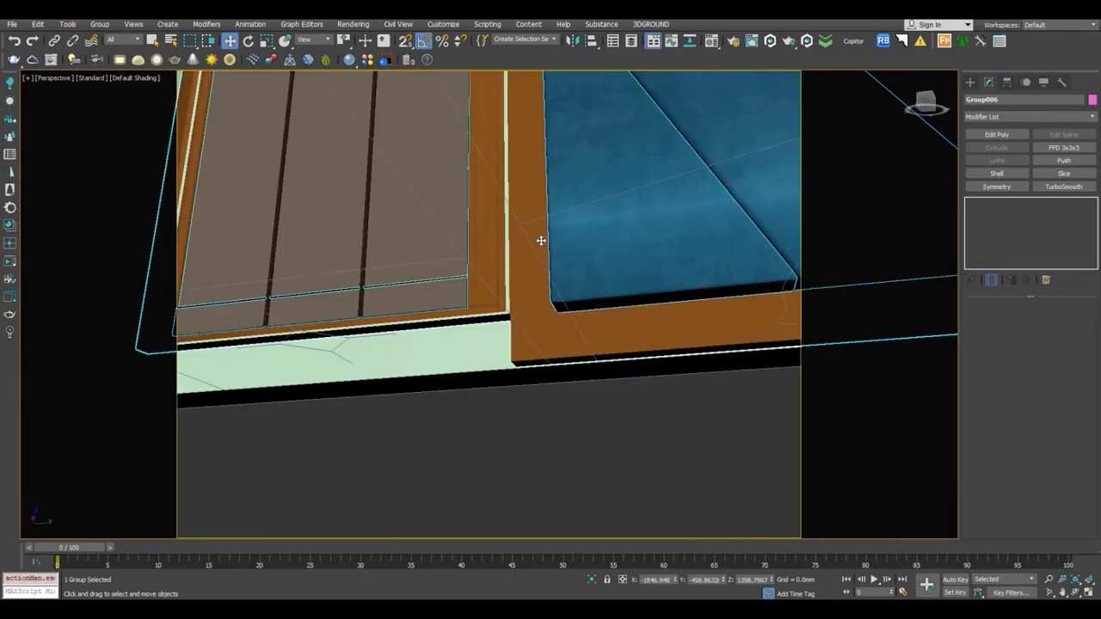
pyautogui.press('z')
pyautogui.keyDown('alt'); pyautogui.moveTo(541, 241); pyautogui.dragTo(628, 332, button='middle'); pyautogui.keyUp('alt')
pyautogui.scroll(-3, 628, 332)
pyautogui.scroll(-3, 628, 332)
# Isolate the extruded room walls.
pyautogui.click(659, 381)
pyautogui.keyDown('alt'); pyautogui.moveTo(659, 381); pyautogui.dragTo(694, 253, button='middle'); pyautogui.keyUp('alt')
pyautogui.click(693, 253)
pyautogui.hotkey('alt', 'q')
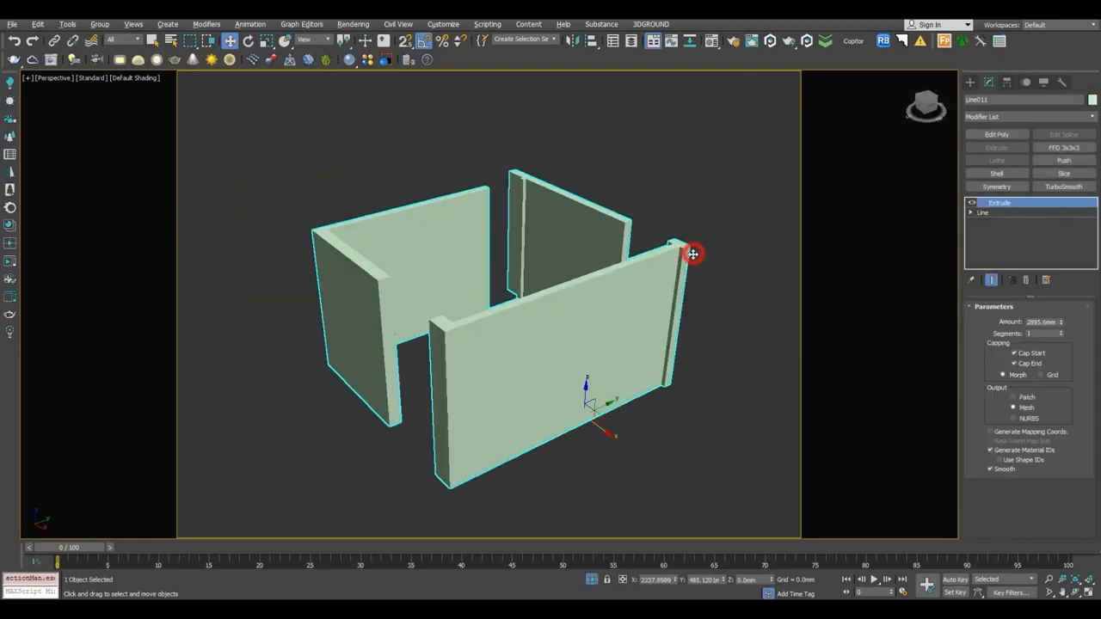
# Add a Slice modifier to the extruded walls.
pyautogui.press('f')
pyautogui.scroll(-3, 676, 270)
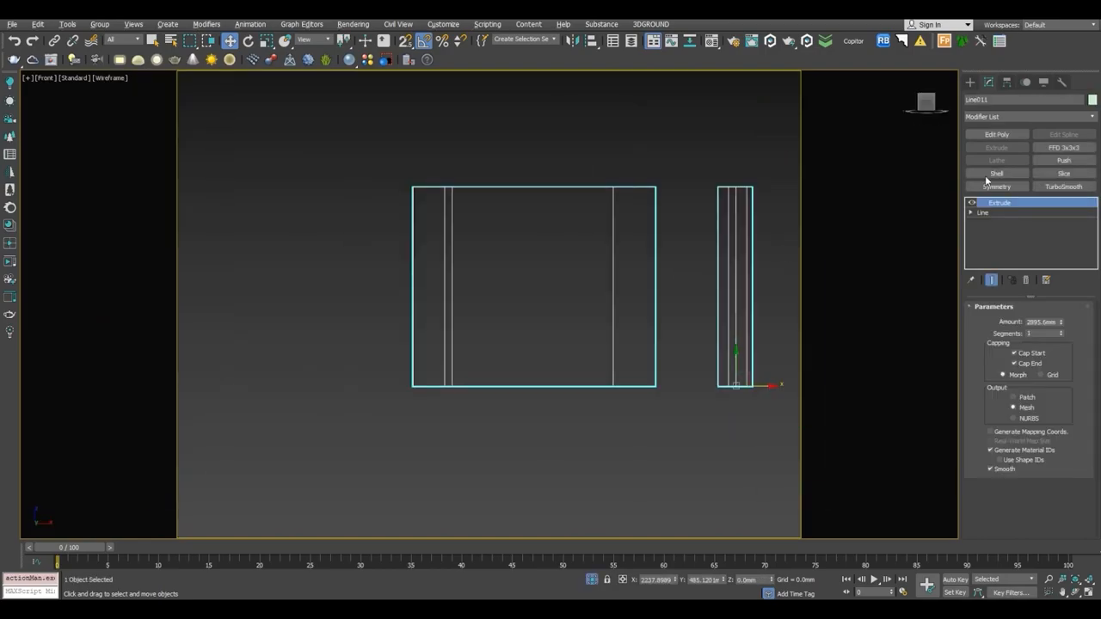
pyautogui.click(1063, 175)
pyautogui.scroll(-2, 673, 298)
# Create a Tape helper rising from the base of the walls in the Front view, with a specified length of 4.
pyautogui.click(970, 83)
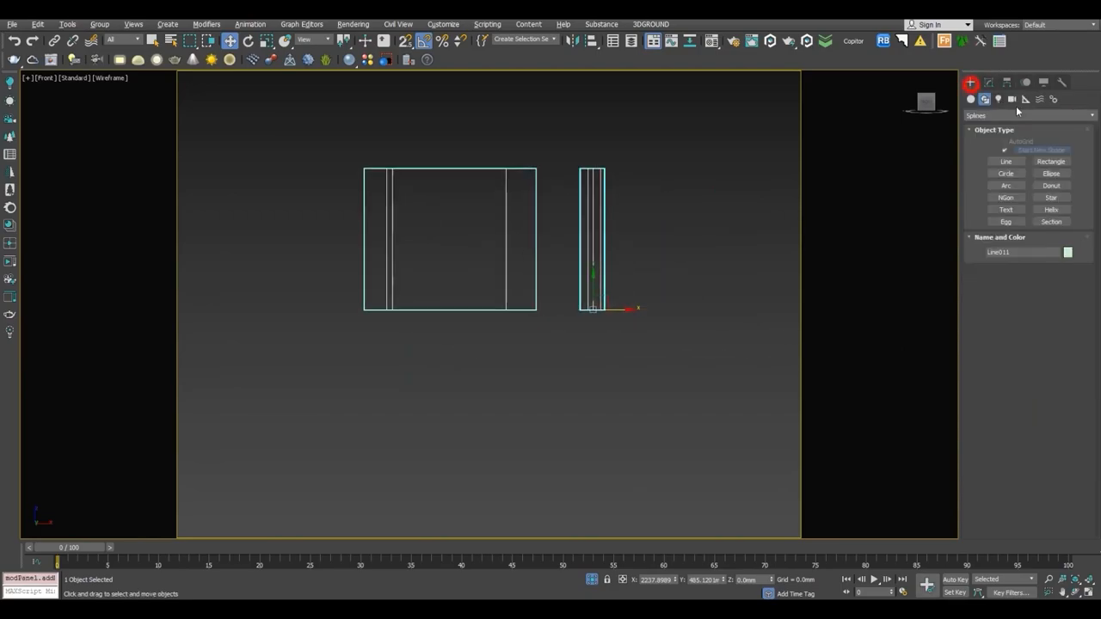
pyautogui.click(1024, 100)
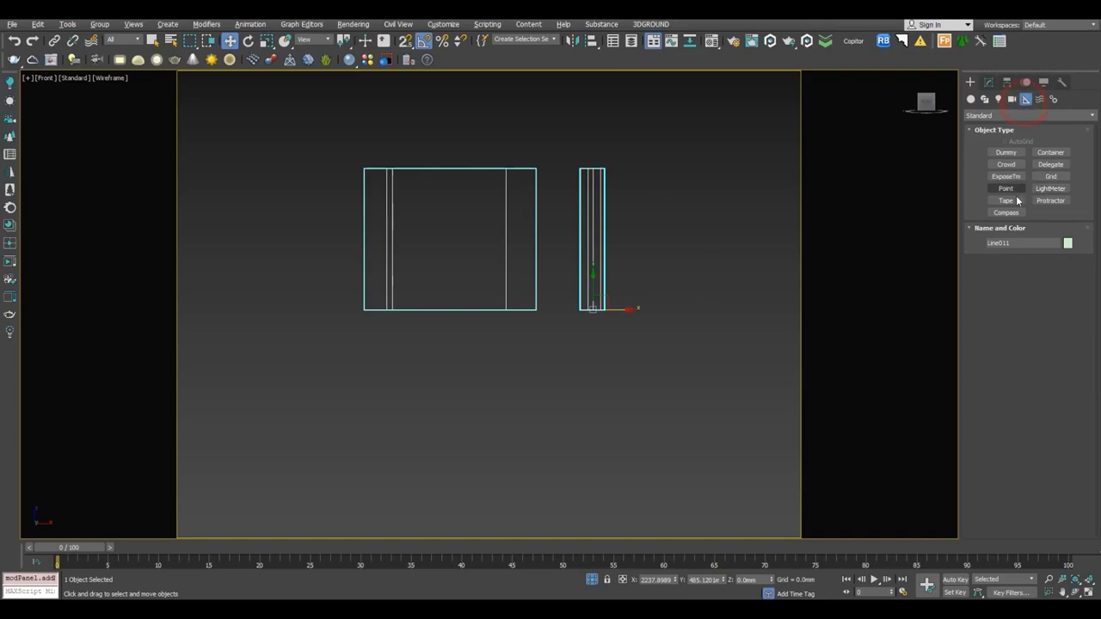
pyautogui.click(1015, 200)
pyautogui.scroll(5, 507, 310)
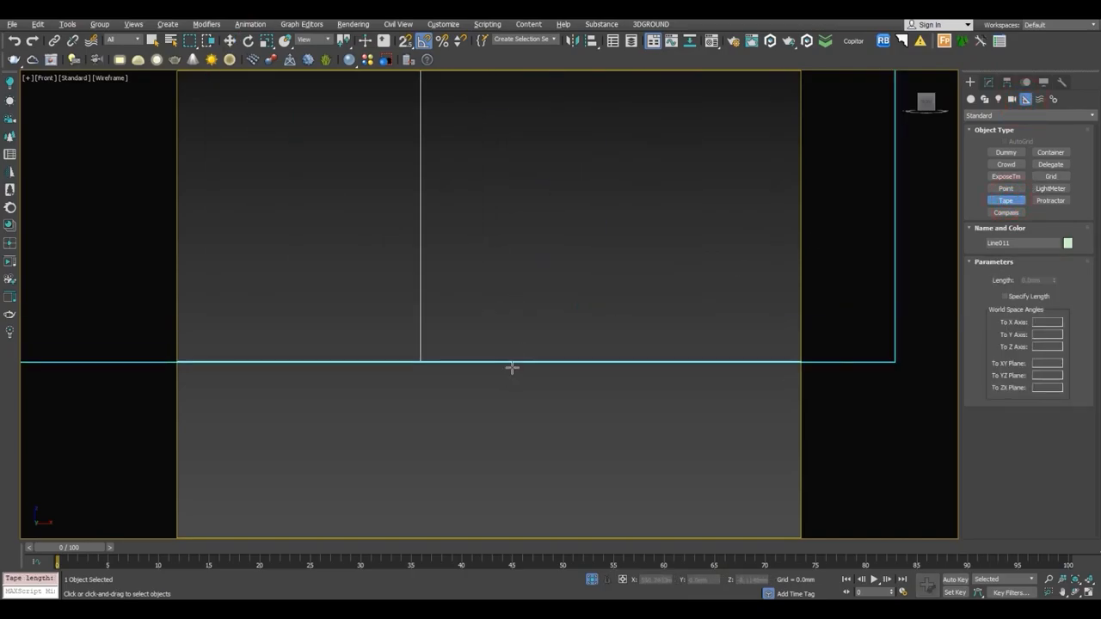
pyautogui.moveTo(507, 362); pyautogui.dragTo(507, 289)
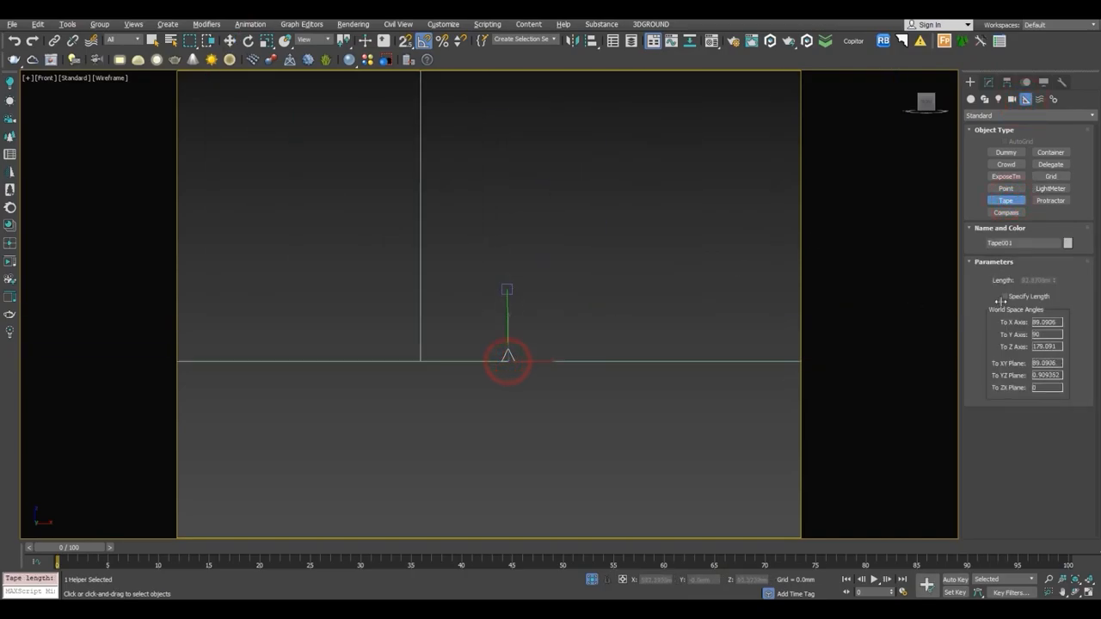
pyautogui.click(1005, 296)
pyautogui.rightClick(1055, 281)
pyautogui.moveTo(1045, 281); pyautogui.dragTo(993, 281)
pyautogui.write('4')
pyautogui.press('Return')
pyautogui.rightClick(496, 258)
pyautogui.scroll(-10, 496, 258)
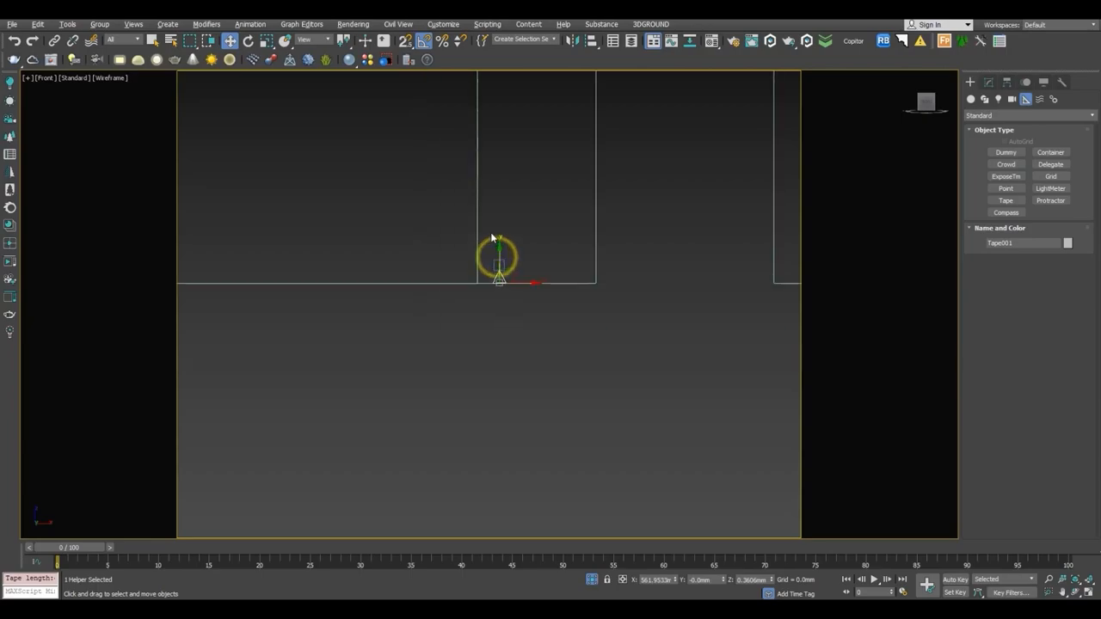
# Raise the walls' Slice Plane to the upper end of the Tape helper.
pyautogui.click(477, 219)
pyautogui.click(989, 82)
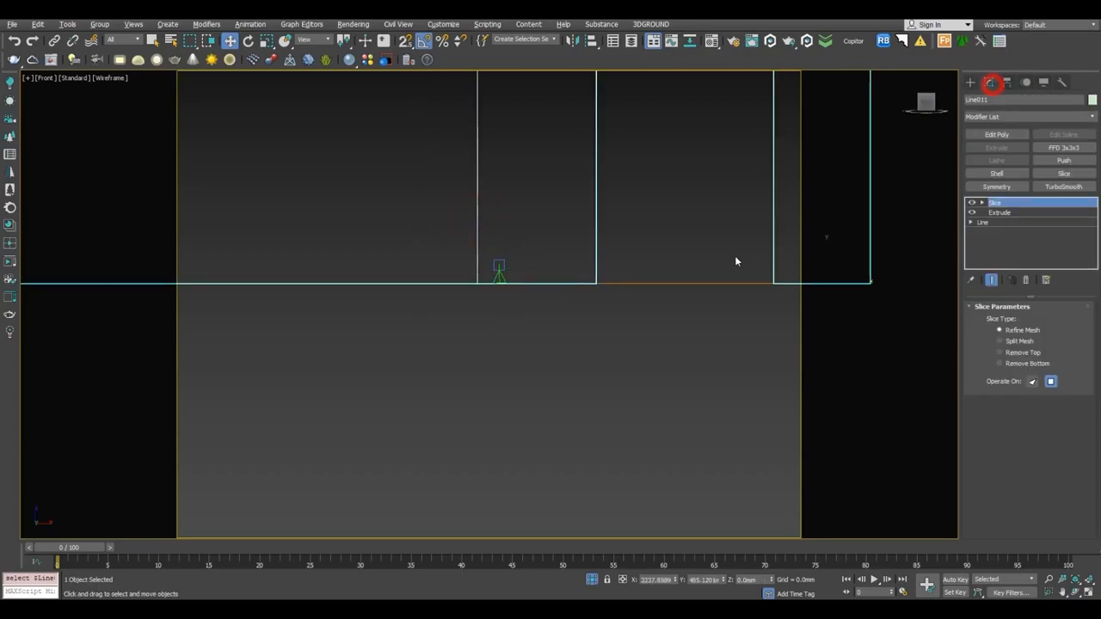
pyautogui.scroll(-5, 734, 258)
pyautogui.click(982, 202)
pyautogui.click(1009, 213)
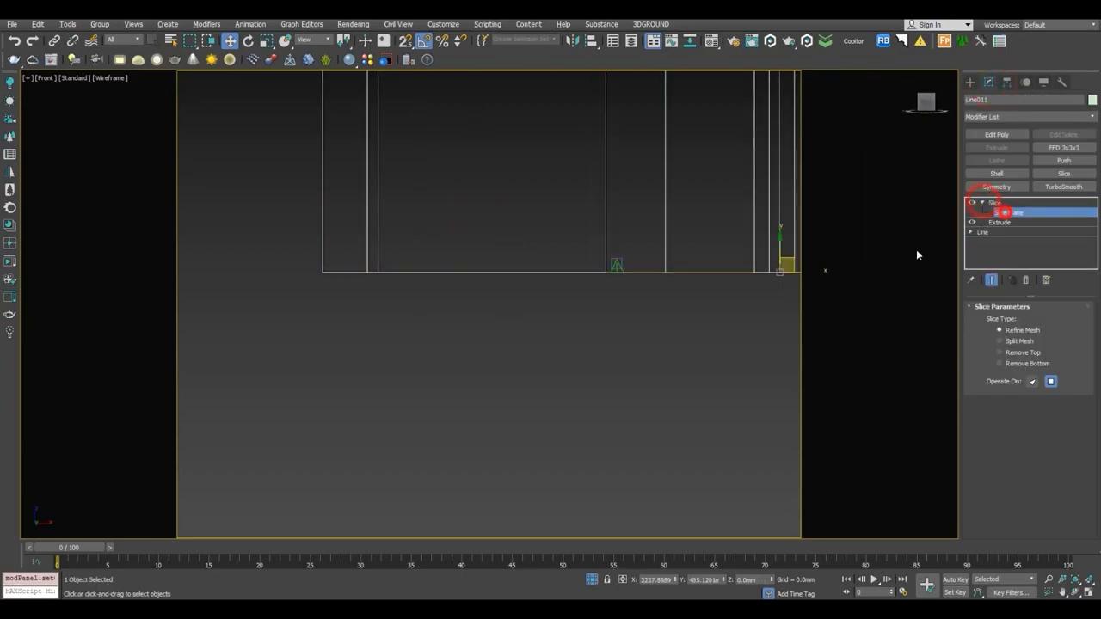
pyautogui.moveTo(728, 301); pyautogui.dragTo(424, 196)
pyautogui.scroll(10, 398, 284)
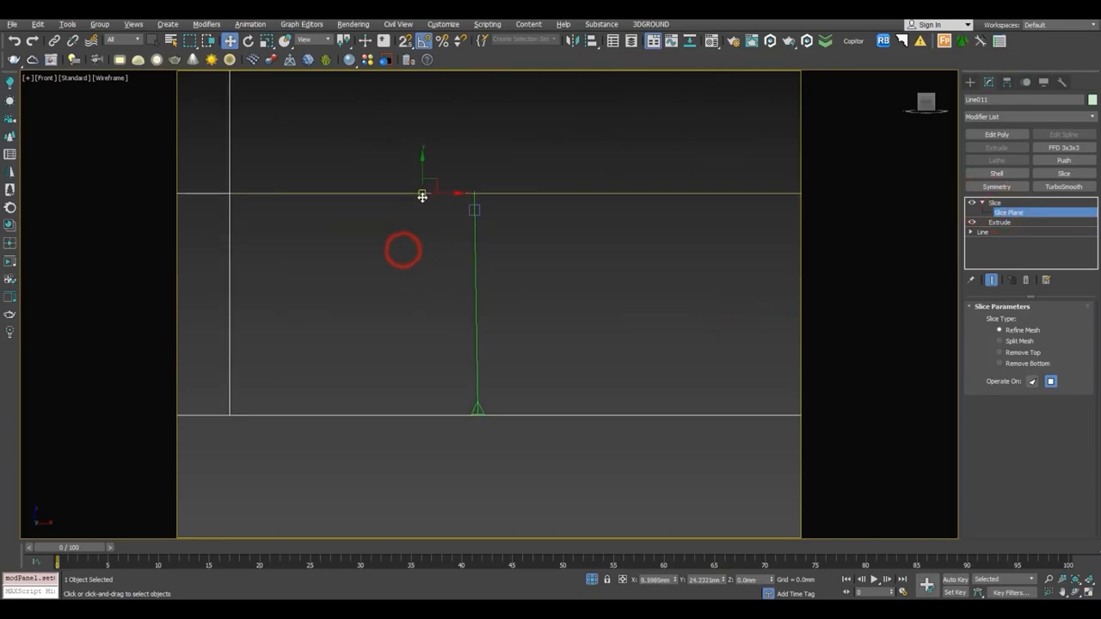
# Leave slice plane editing and add an Edit Poly modifier above the Slice on the wall object.
pyautogui.scroll(-5, 431, 213)
pyautogui.scroll(-5, 545, 316)
pyautogui.scroll(-4, 544, 316)
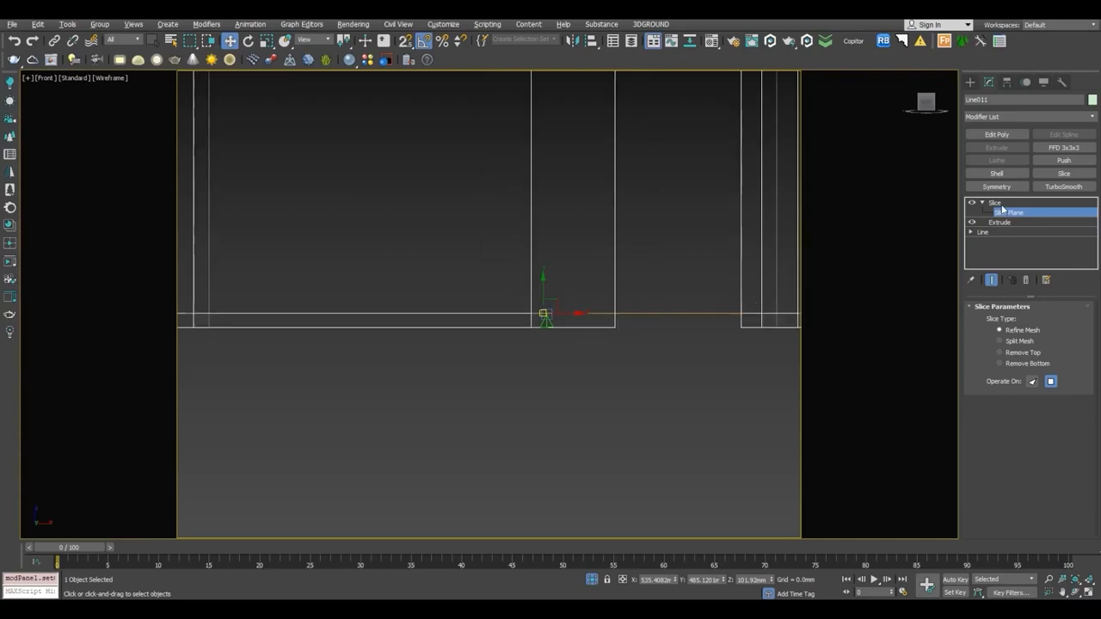
pyautogui.click(1005, 215)
pyautogui.click(997, 134)
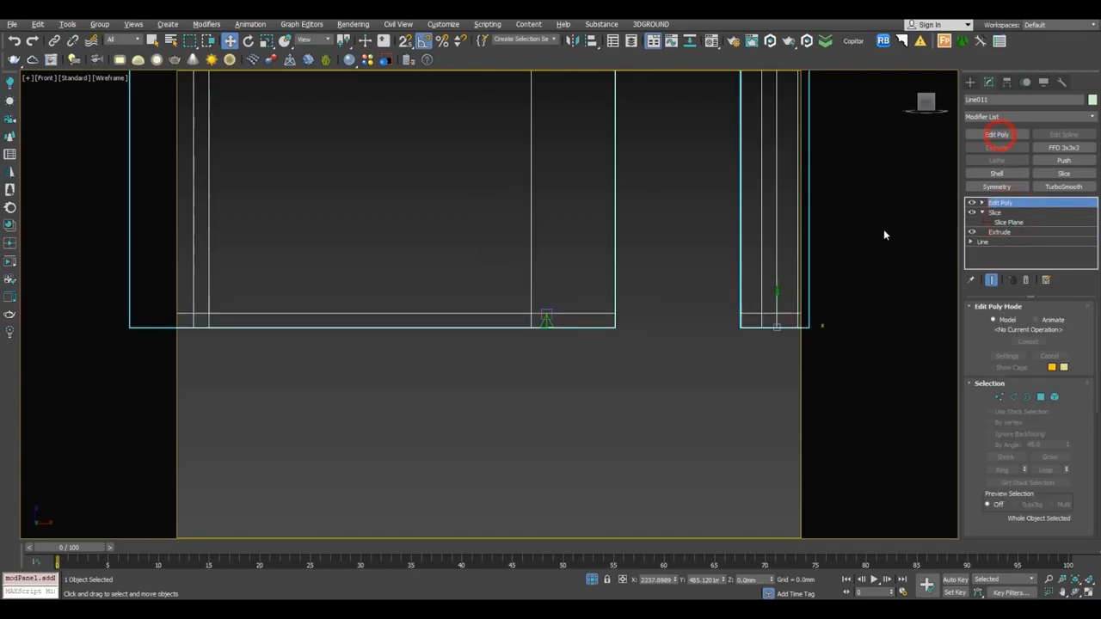
# In the perspective view, select the loop of narrow skirting polygons along the base of the first wall section.
pyautogui.press('p')
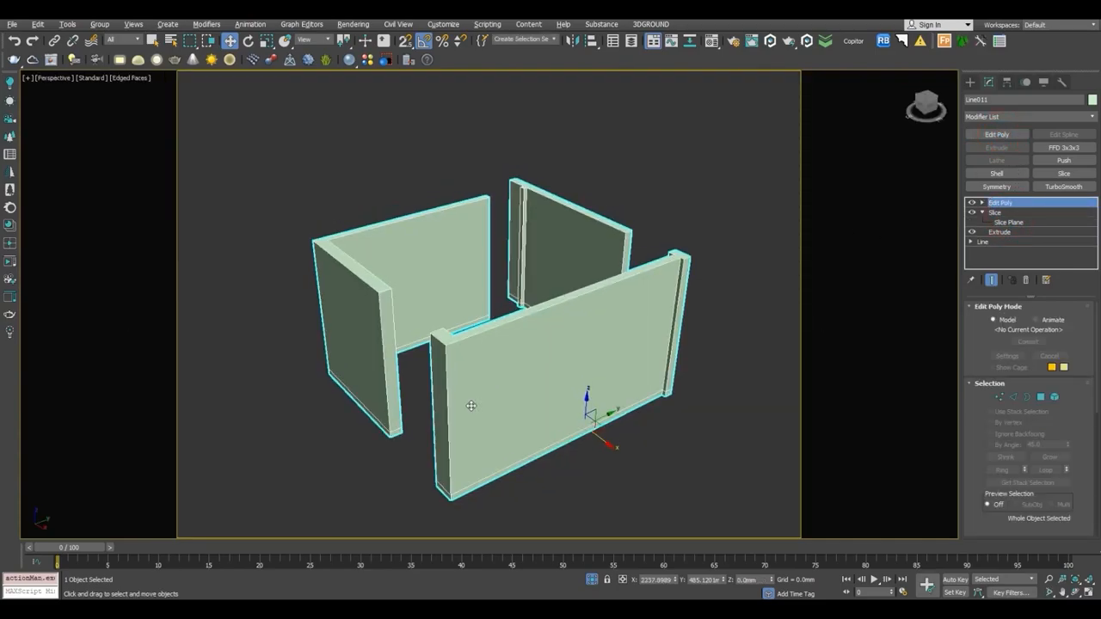
pyautogui.keyDown('alt'); pyautogui.moveTo(519, 416); pyautogui.dragTo(585, 413, button='middle'); pyautogui.keyUp('alt')
pyautogui.click(1046, 396)
pyautogui.scroll(10, 575, 326)
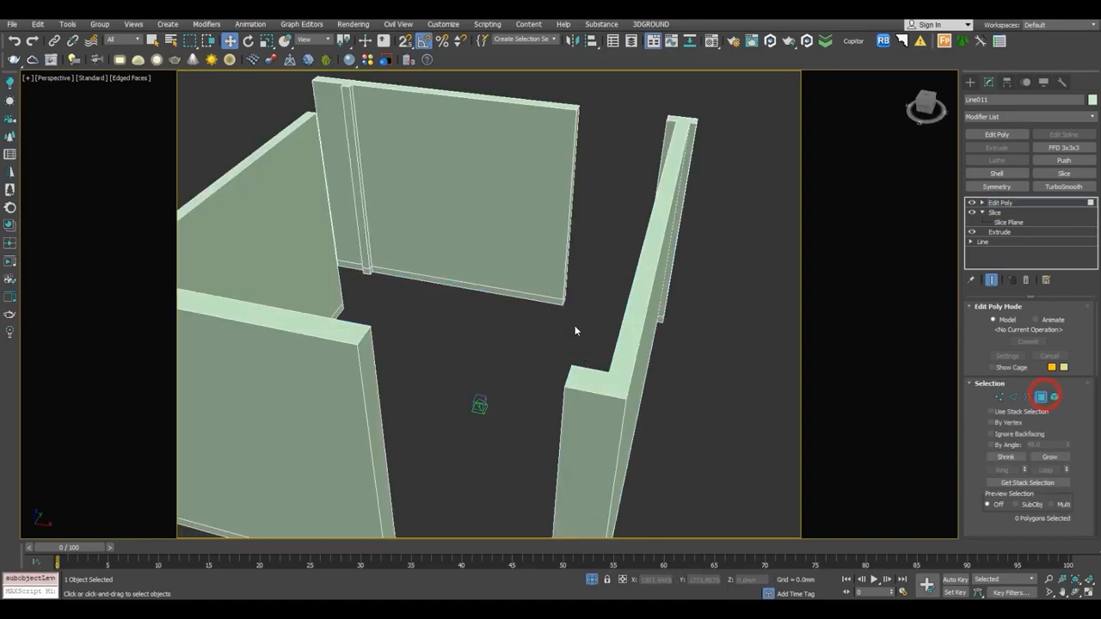
pyautogui.click(538, 301)
pyautogui.keyDown('shift'); pyautogui.click(509, 302); pyautogui.keyUp('shift')
pyautogui.scroll(-5, 509, 302)
pyautogui.press('z')
# Add the skirting polygon loops along the base of the remaining wall sections to the selection.
pyautogui.keyDown('alt'); pyautogui.moveTo(546, 518); pyautogui.dragTo(666, 477, button='middle'); pyautogui.keyUp('alt')
pyautogui.scroll(5, 540, 319)
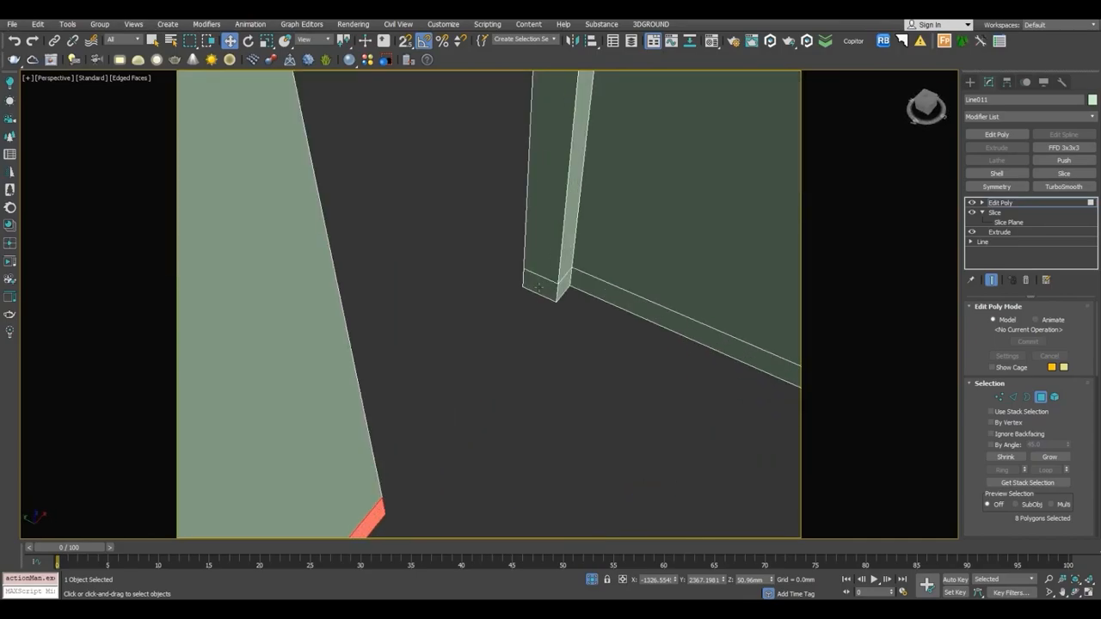
pyautogui.keyDown('ctrl'); pyautogui.click(539, 288); pyautogui.keyUp('ctrl')
pyautogui.keyDown('shift'); pyautogui.click(536, 285); pyautogui.keyUp('shift')
pyautogui.scroll(-6, 560, 287)
pyautogui.keyDown('alt'); pyautogui.moveTo(560, 287); pyautogui.dragTo(570, 323, button='middle'); pyautogui.keyUp('alt')
pyautogui.scroll(6, 520, 342)
pyautogui.keyDown('ctrl'); pyautogui.click(469, 281); pyautogui.keyUp('ctrl')
pyautogui.keyDown('shift'); pyautogui.click(472, 276); pyautogui.keyUp('shift')
pyautogui.scroll(-6, 474, 277)
pyautogui.keyDown('alt'); pyautogui.moveTo(485, 278); pyautogui.dragTo(924, 441, button='middle'); pyautogui.keyUp('alt')
# Detach the selected base polygons as a clone into a separate skirting object and leave polygon level.
pyautogui.moveTo(1073, 497); pyautogui.dragTo(1077, 367)
pyautogui.scroll(-3, 1091, 455)
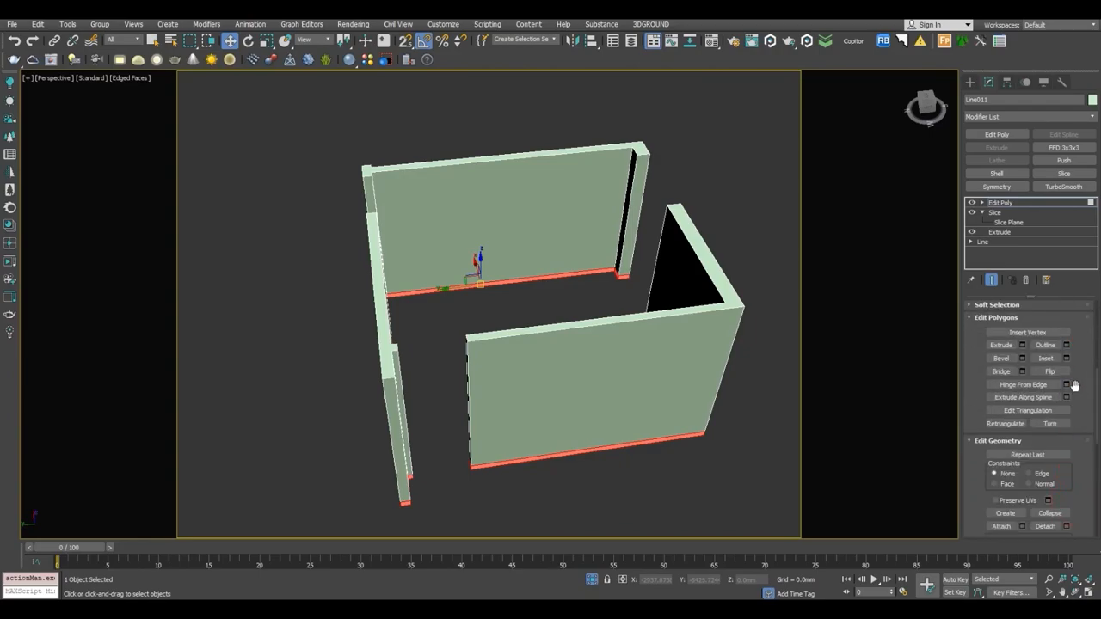
pyautogui.scroll(-2, 1072, 370)
pyautogui.click(1065, 457)
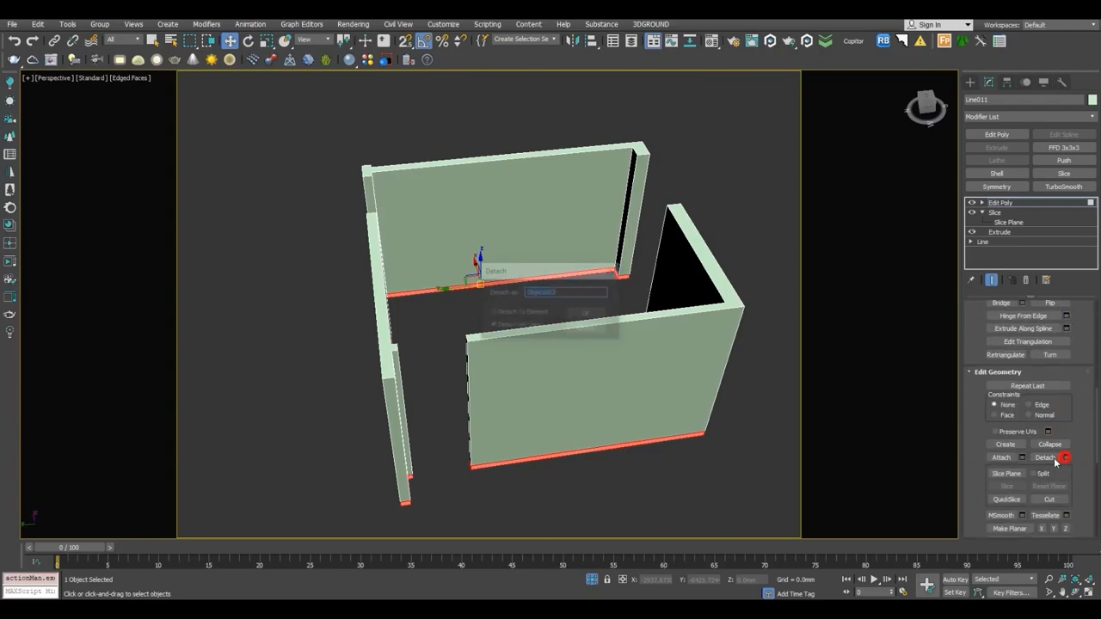
pyautogui.click(581, 316)
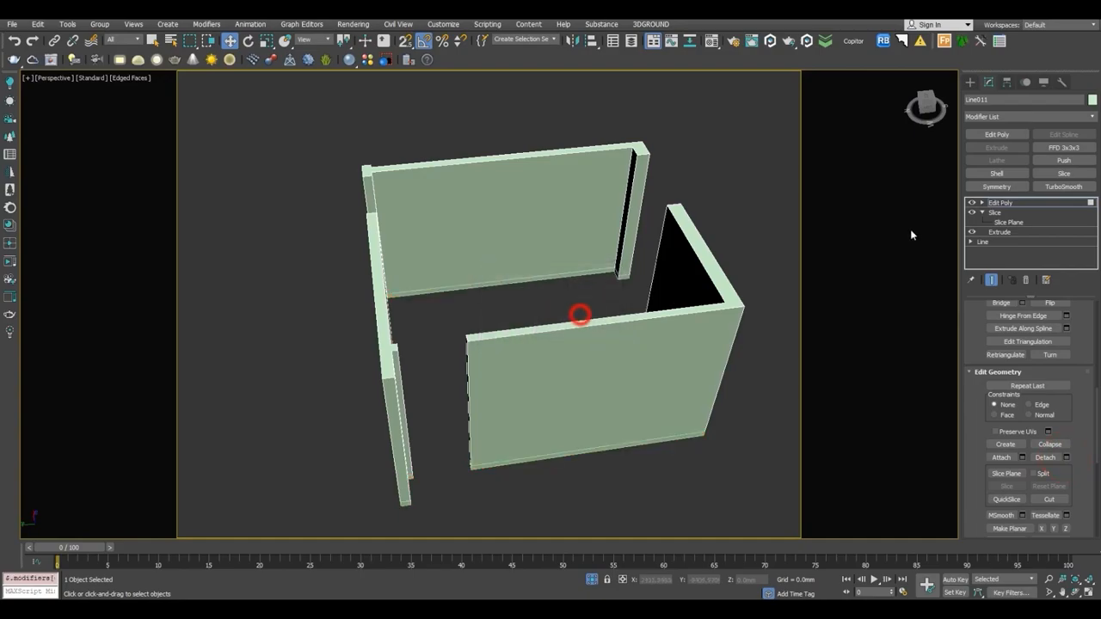
pyautogui.click(1000, 202)
# Add a Shell modifier to the detached skirting object with an outer amount of 10 mm.
pyautogui.keyDown('alt'); pyautogui.moveTo(479, 258); pyautogui.dragTo(676, 277, button='middle'); pyautogui.keyUp('alt')
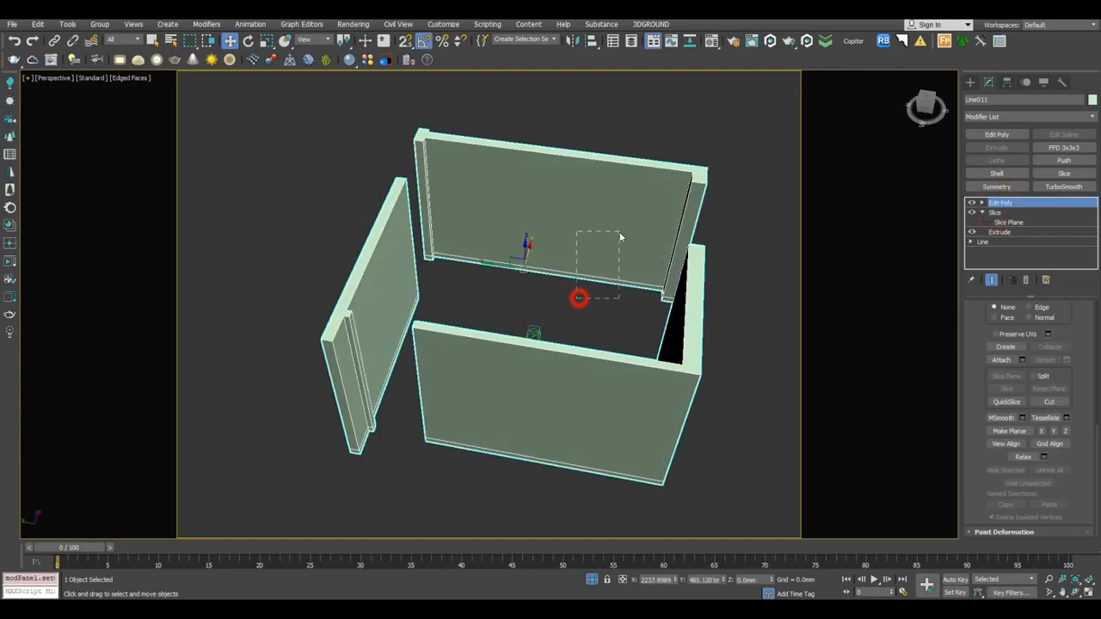
pyautogui.moveTo(619, 232); pyautogui.dragTo(618, 229)
pyautogui.click(603, 215)
pyautogui.scroll(5, 649, 292)
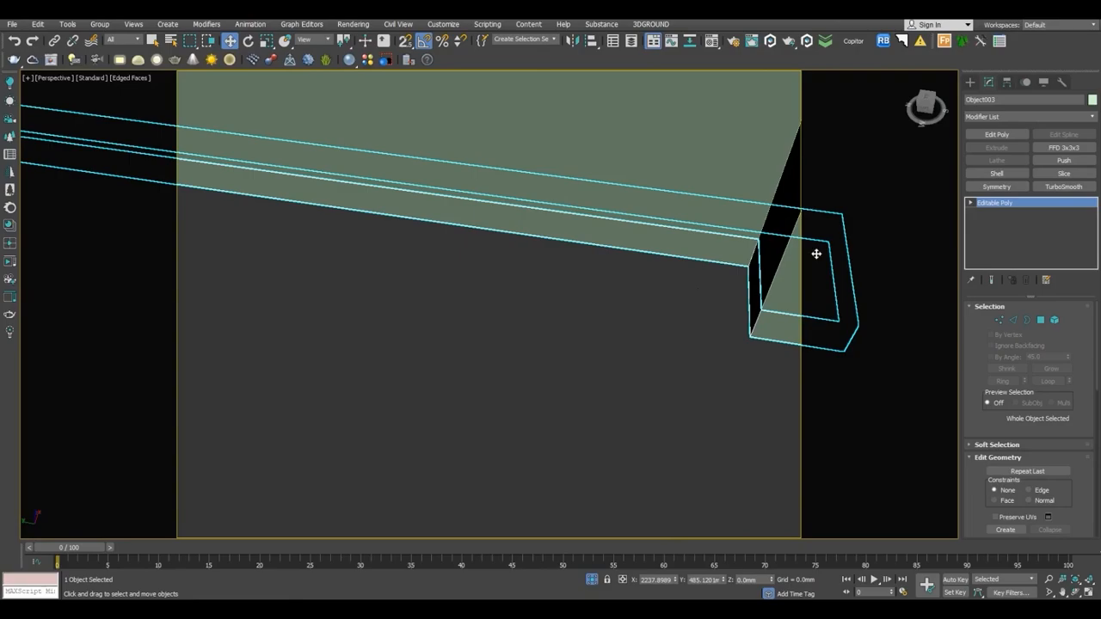
pyautogui.click(997, 173)
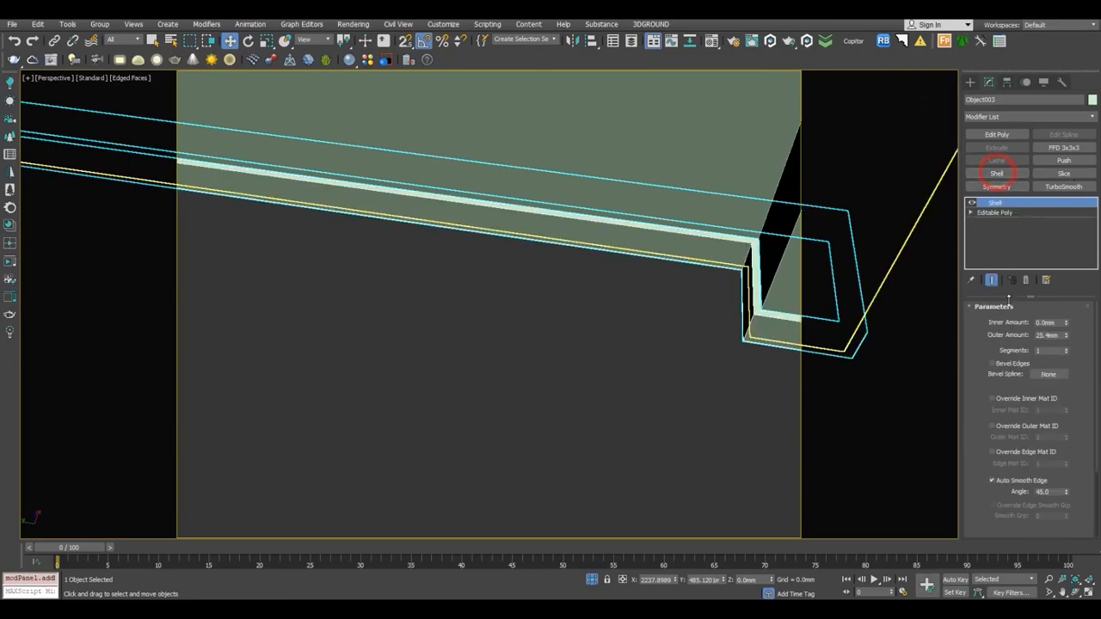
pyautogui.doubleClick(1062, 336)
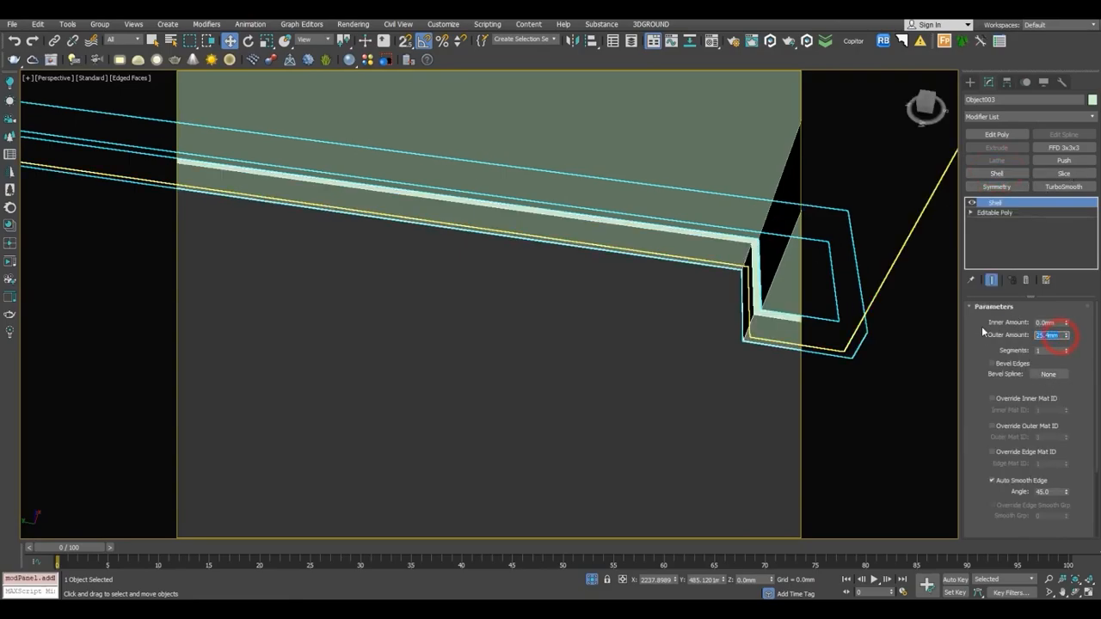
pyautogui.write('10')
pyautogui.press('Return')
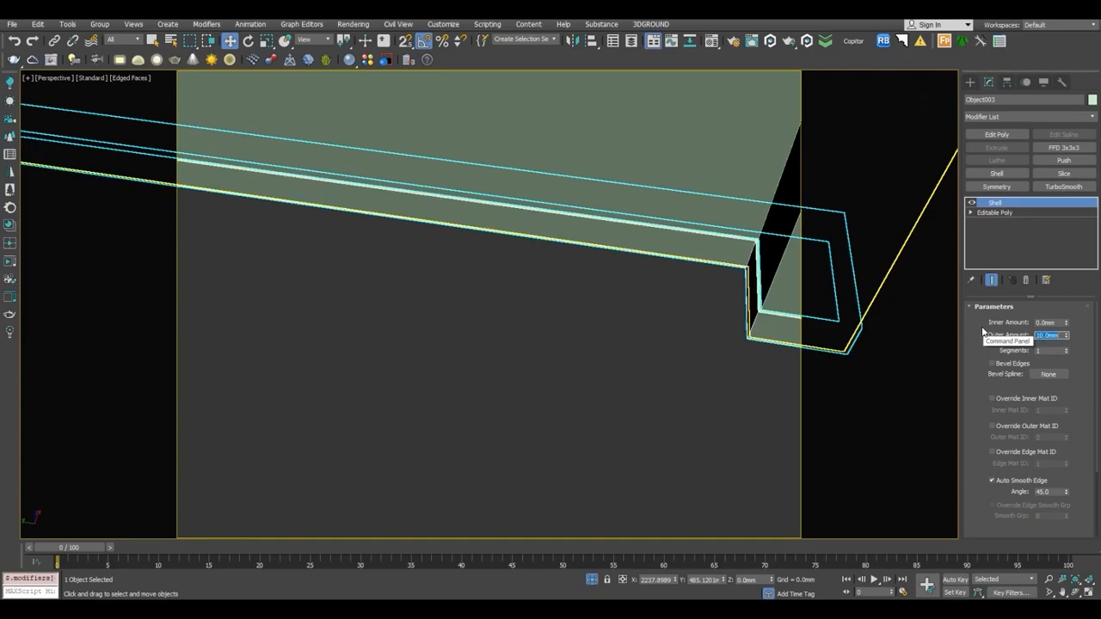
# Reselect the skirting object, open its object colour settings and accept the colour.
pyautogui.scroll(-3, 644, 318)
pyautogui.click(642, 318)
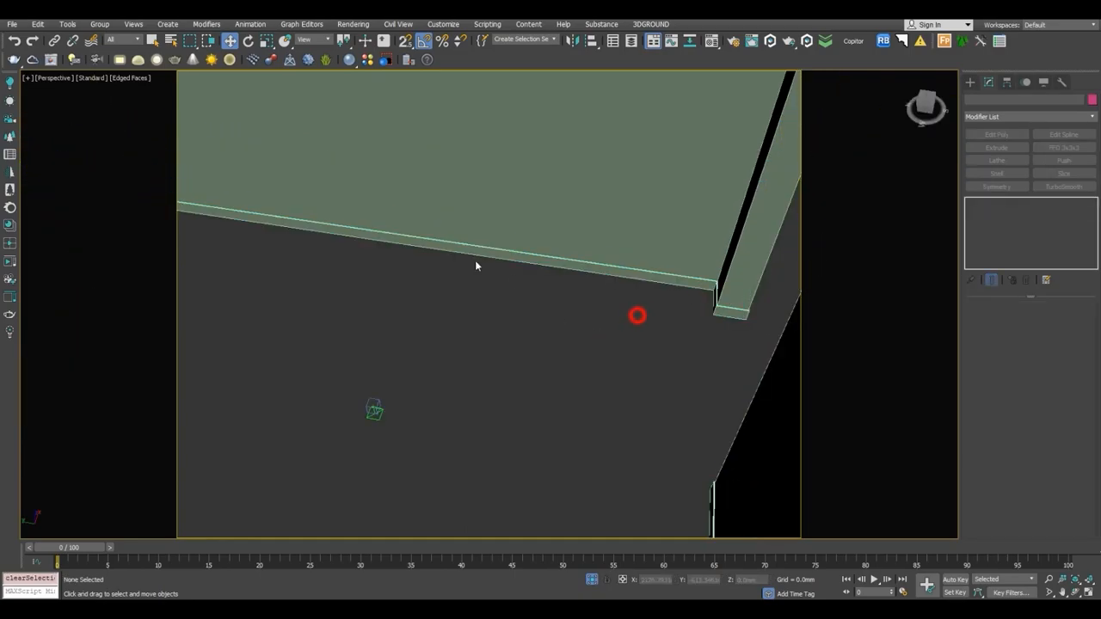
pyautogui.click(527, 258)
pyautogui.click(1092, 100)
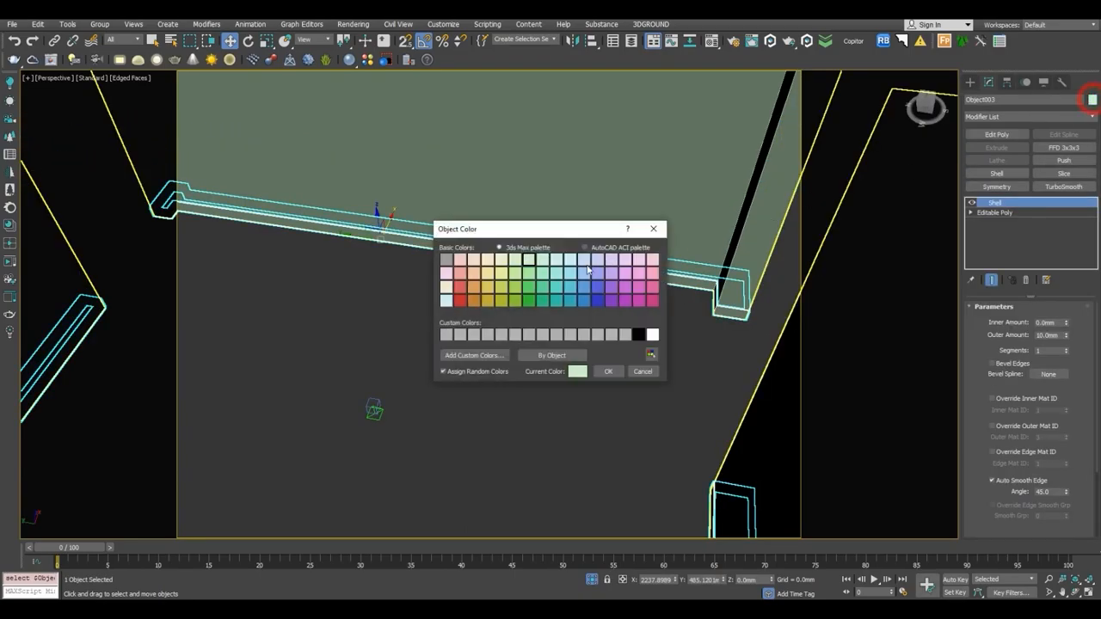
pyautogui.click(610, 371)
# Delete the existing tape helper standing on the floor between the walls.
pyautogui.click(573, 379)
pyautogui.moveTo(489, 356); pyautogui.dragTo(340, 436)
pyautogui.press('Delete')
pyautogui.scroll(-10, 441, 380)
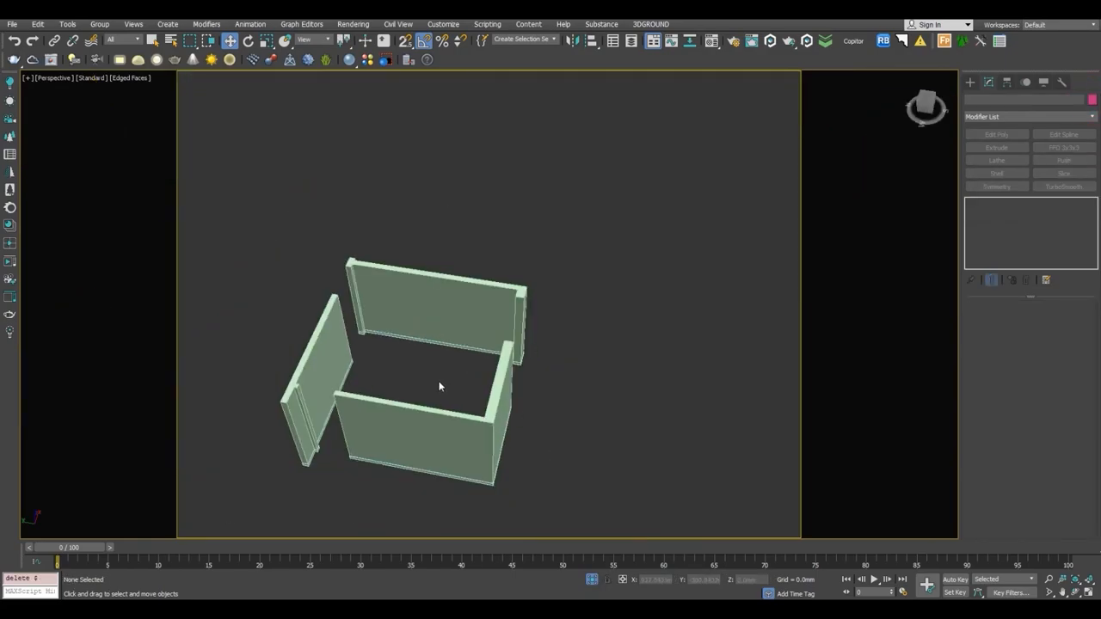
pyautogui.scroll(8, 441, 383)
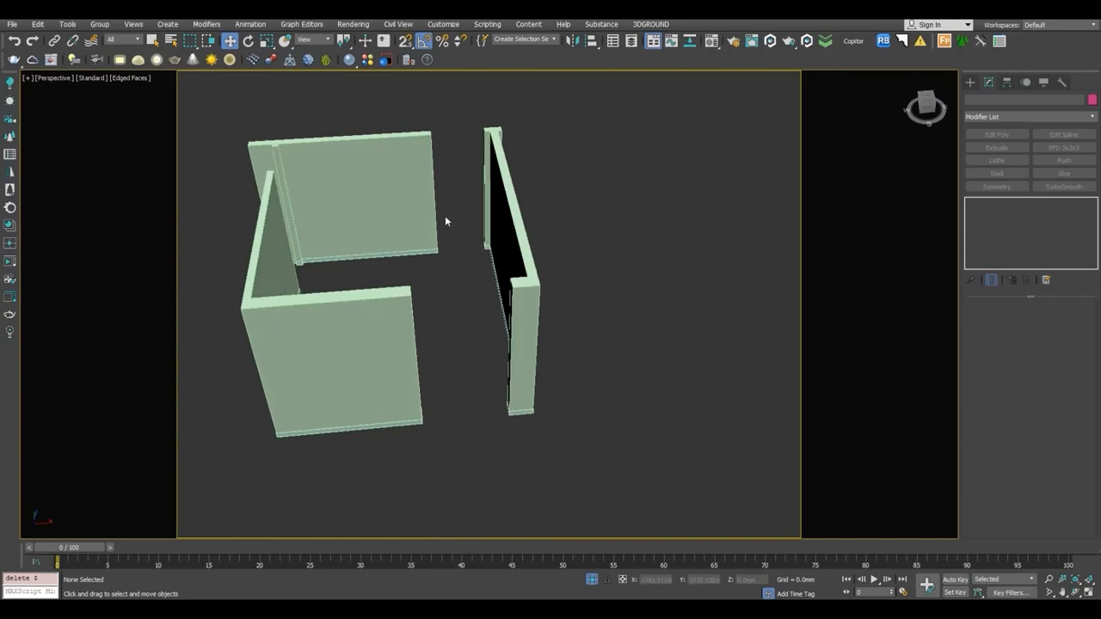
# In the front view, place a new vertical Tape helper upward from the wall's lower corner beside the opening.
pyautogui.click(427, 197)
pyautogui.keyDown('alt'); pyautogui.moveTo(454, 215); pyautogui.dragTo(457, 237, button='middle'); pyautogui.keyUp('alt')
pyautogui.moveTo(458, 237); pyautogui.dragTo(504, 314, button='middle')
pyautogui.click(505, 312)
pyautogui.click(557, 310)
pyautogui.press('z')
pyautogui.press('f')
pyautogui.press('z')
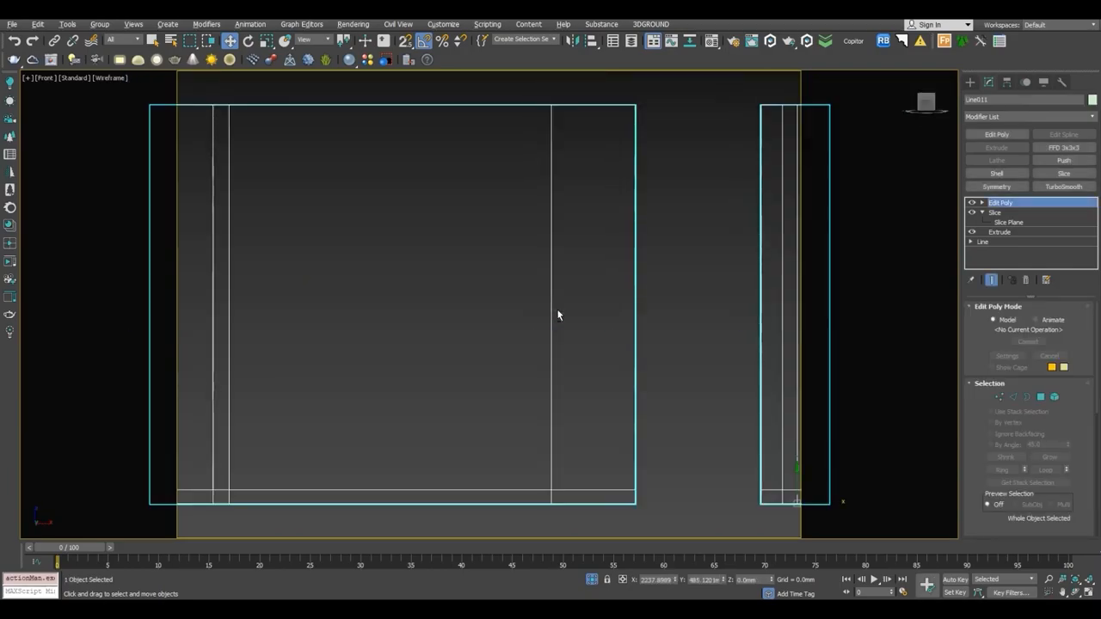
pyautogui.scroll(-3, 679, 289)
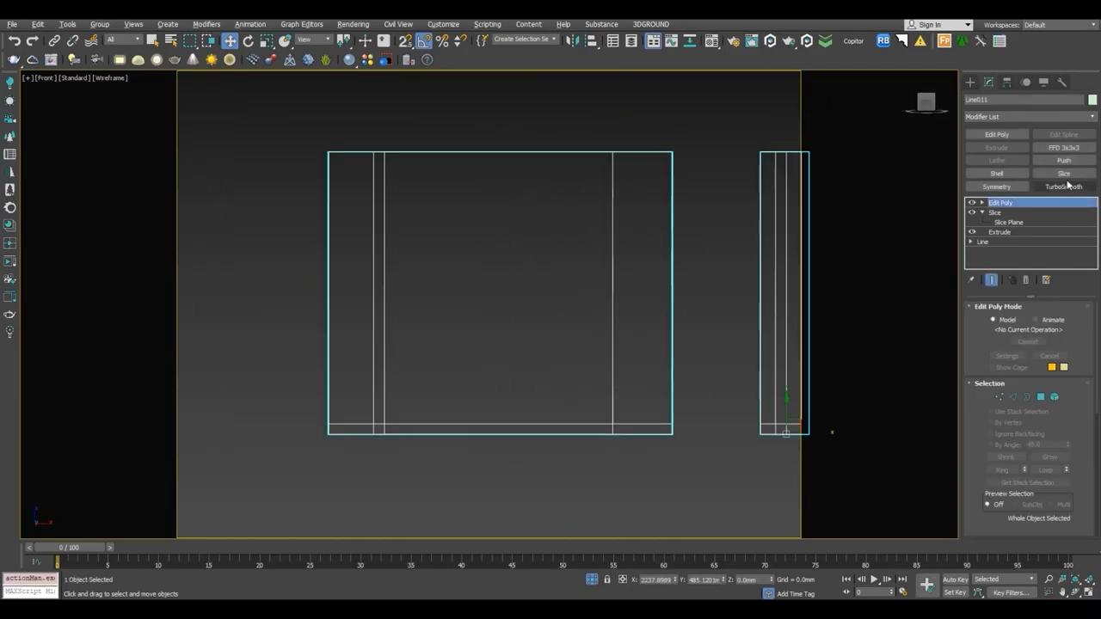
pyautogui.click(970, 81)
pyautogui.click(1006, 201)
pyautogui.moveTo(682, 359); pyautogui.dragTo(587, 330, button='middle')
pyautogui.scroll(2, 592, 381)
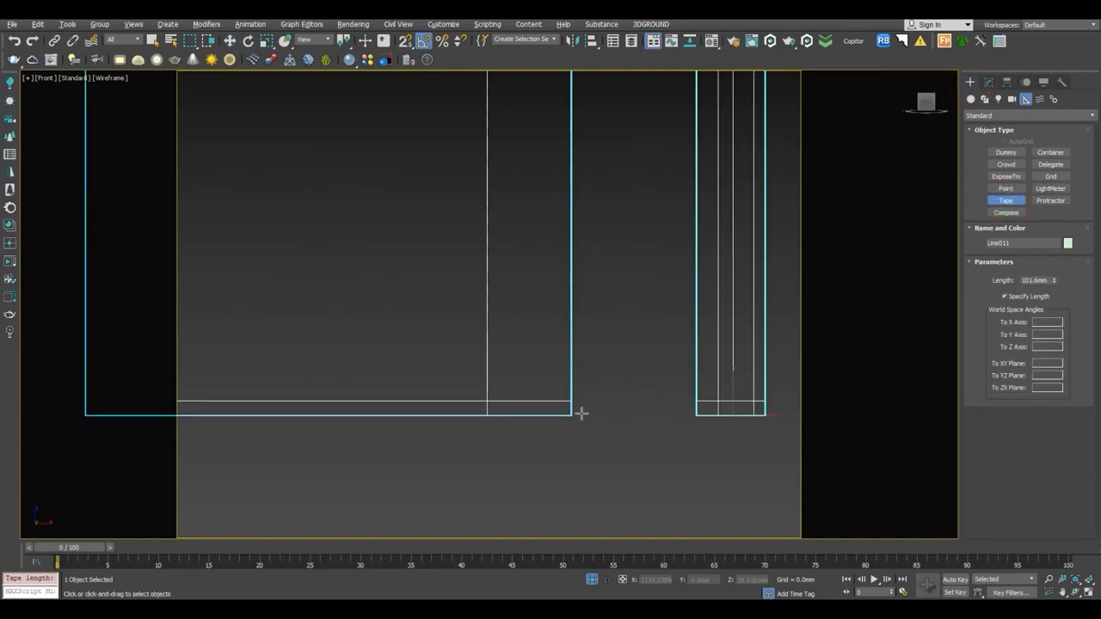
pyautogui.moveTo(581, 414); pyautogui.dragTo(581, 277)
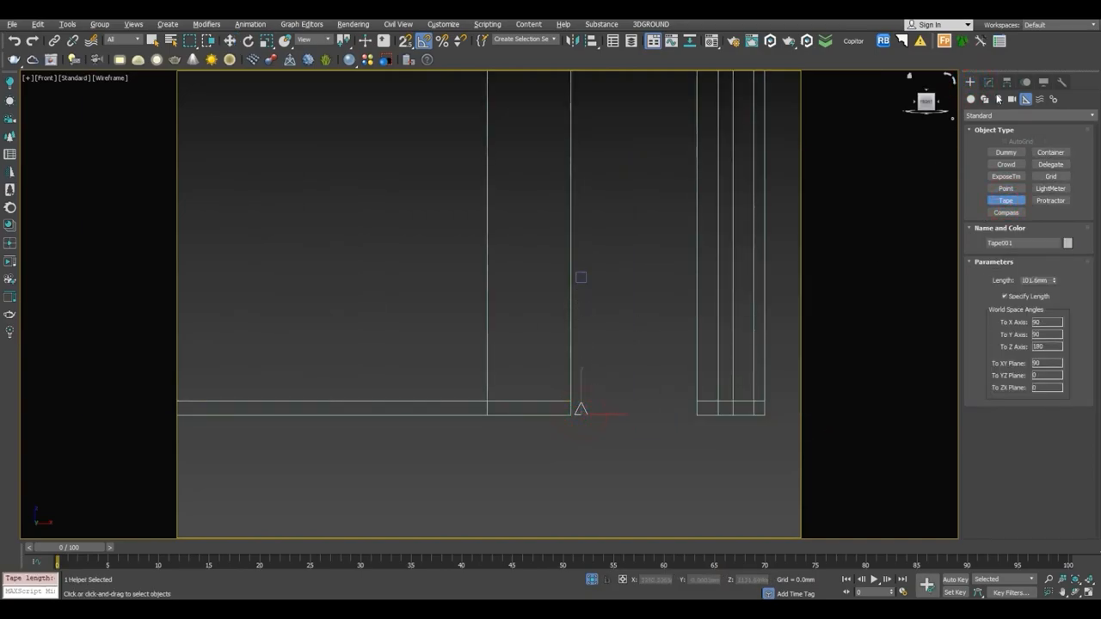
# Set the new tape's specified length so that it marks the door height.
pyautogui.click(990, 82)
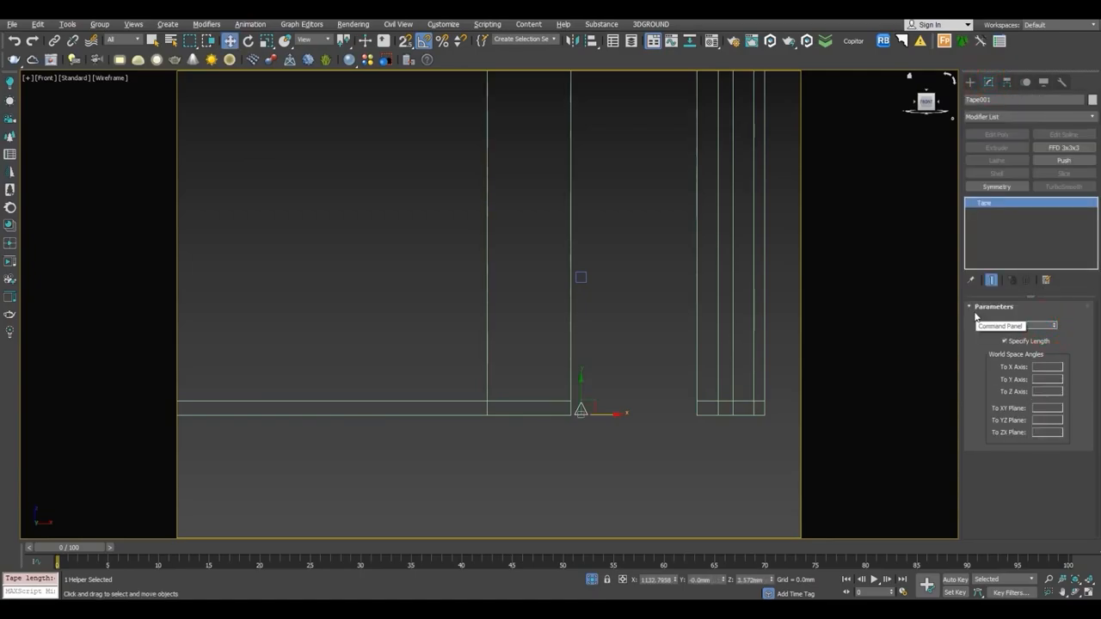
pyautogui.press('Return')
pyautogui.moveTo(696, 256); pyautogui.dragTo(696, 291, button='middle')
pyautogui.scroll(-4, 574, 146)
pyautogui.moveTo(617, 197); pyautogui.dragTo(637, 249, button='middle')
# Add a second Slice modifier to the walls and move its slice plane up to the tape's upper end.
pyautogui.click(656, 181)
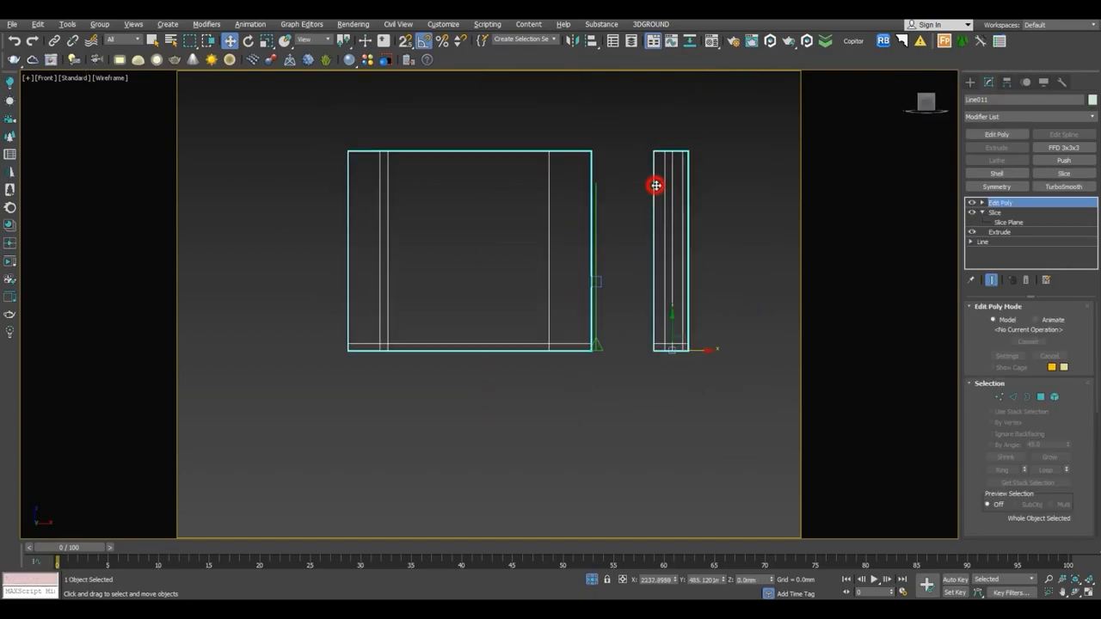
pyautogui.click(1044, 173)
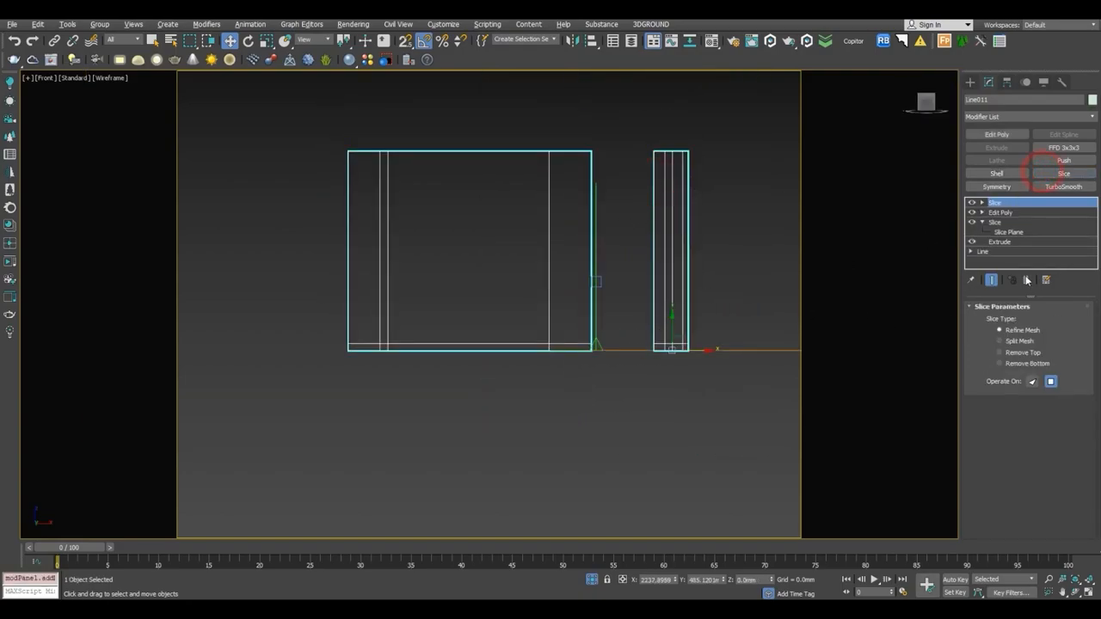
pyautogui.click(984, 203)
pyautogui.click(1007, 213)
pyautogui.moveTo(671, 350); pyautogui.dragTo(556, 183)
pyautogui.scroll(5, 627, 183)
pyautogui.scroll(-4, 559, 200)
pyautogui.scroll(-3, 558, 202)
# Add an Edit Poly modifier above the new Slice and enter its polygon level in the perspective view.
pyautogui.click(1042, 213)
pyautogui.click(997, 136)
pyautogui.press('p')
pyautogui.moveTo(641, 282); pyautogui.dragTo(706, 364, button='middle')
pyautogui.scroll(7, 548, 282)
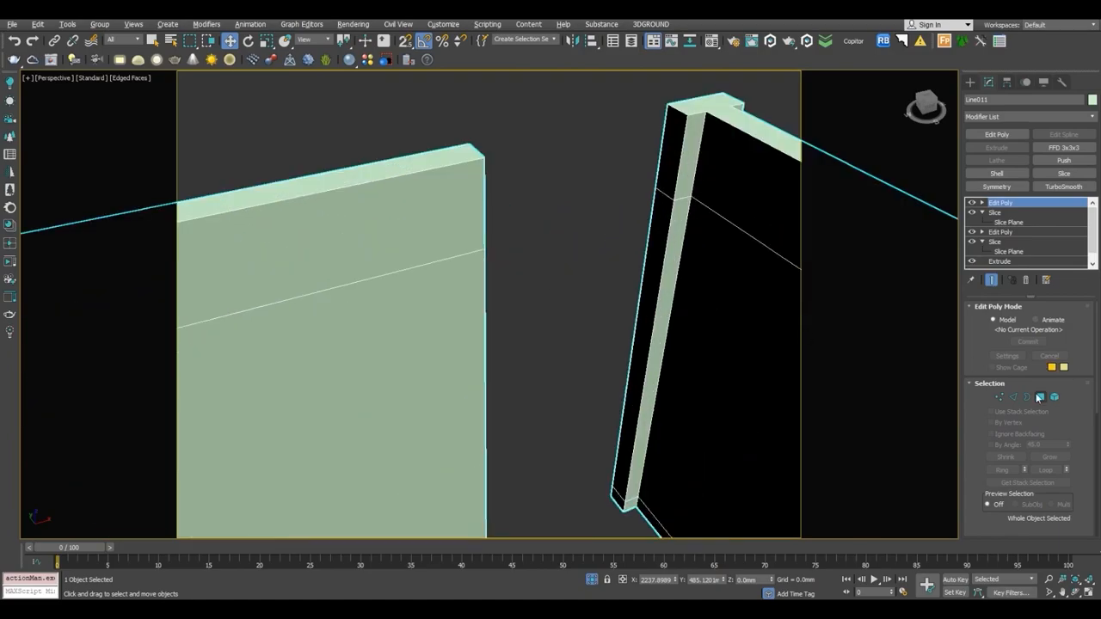
pyautogui.click(1039, 397)
# Bridge the two facing end polygons above the slice line to close the wall over the first door opening.
pyautogui.click(678, 157)
pyautogui.keyDown('alt'); pyautogui.moveTo(673, 225); pyautogui.dragTo(667, 356, button='middle'); pyautogui.keyUp('alt')
pyautogui.click(553, 178)
pyautogui.moveTo(983, 504); pyautogui.dragTo(992, 348)
pyautogui.click(998, 374)
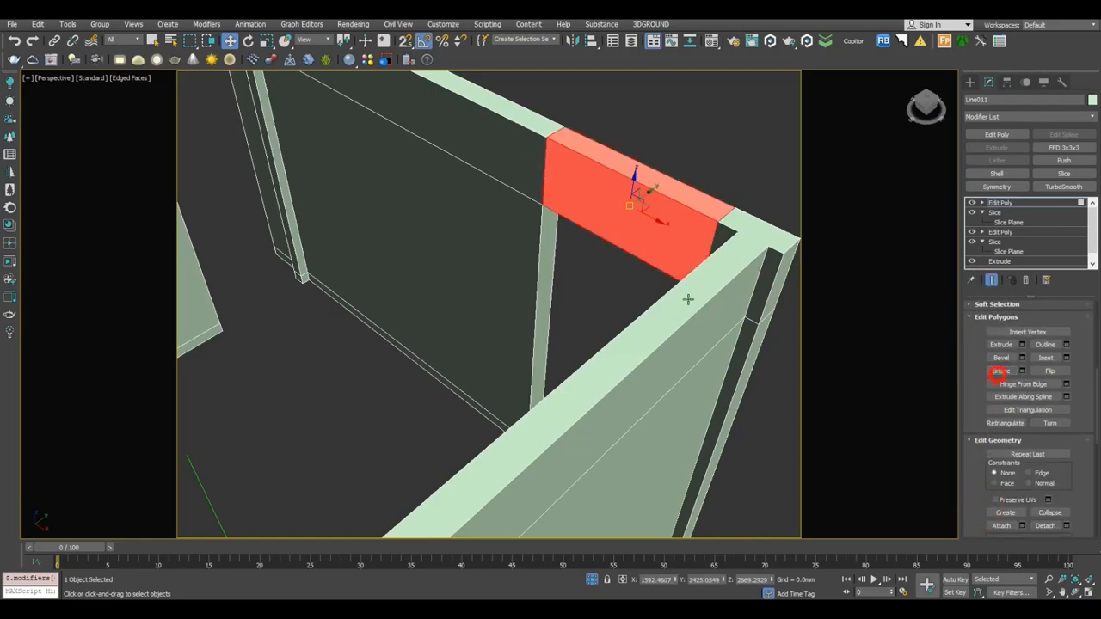
# Bridge the facing upper end polygons across the second opening, at the opposite end of the room.
pyautogui.scroll(-4, 688, 298)
pyautogui.keyDown('alt'); pyautogui.moveTo(685, 301); pyautogui.dragTo(809, 315, button='middle'); pyautogui.keyUp('alt')
pyautogui.moveTo(809, 314); pyautogui.dragTo(443, 296, button='middle')
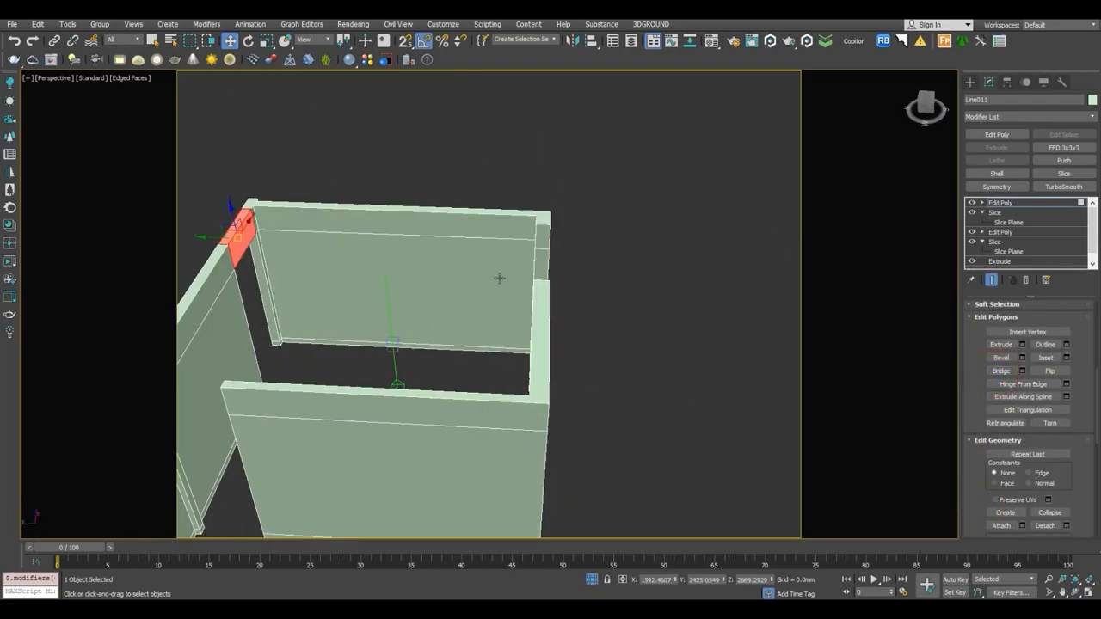
pyautogui.click(543, 238)
pyautogui.scroll(2, 623, 225)
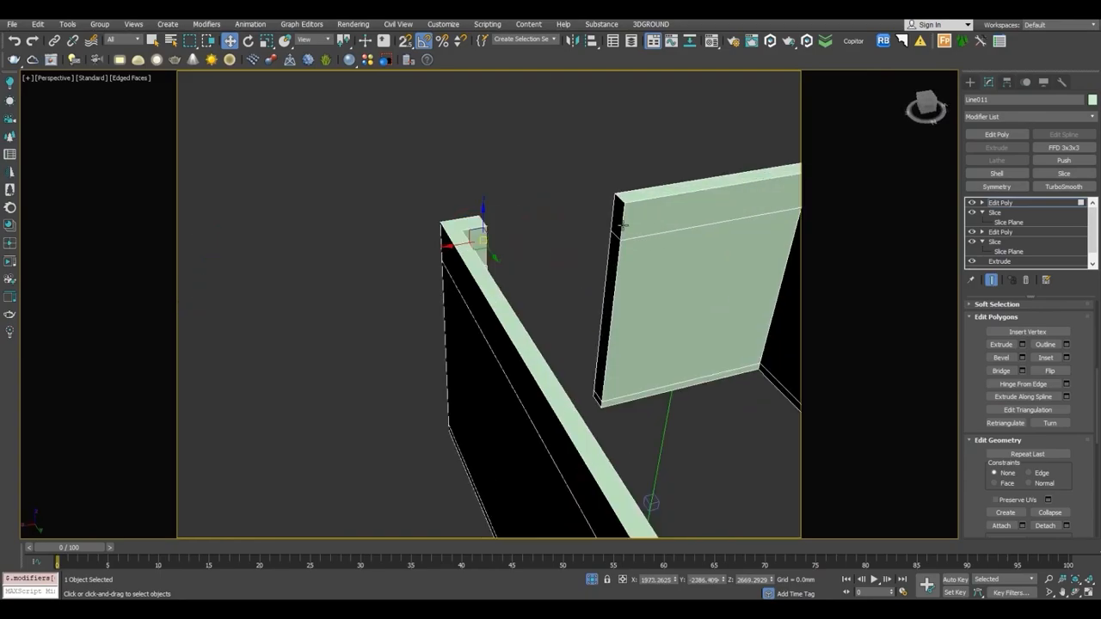
pyautogui.click(1002, 371)
# Bridge the facing upper end polygons across the third opening and leave polygon level.
pyautogui.keyDown('alt'); pyautogui.moveTo(731, 344); pyautogui.dragTo(720, 257, button='middle'); pyautogui.keyUp('alt')
pyautogui.scroll(3, 538, 234)
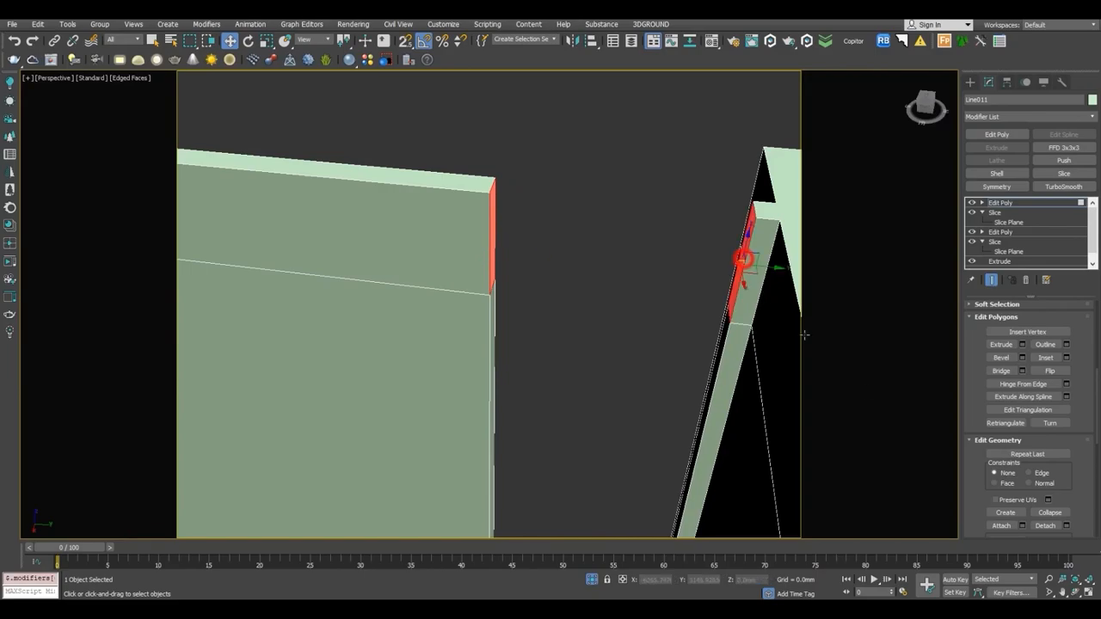
pyautogui.keyDown('alt'); pyautogui.moveTo(627, 395); pyautogui.dragTo(680, 391, button='middle'); pyautogui.keyUp('alt')
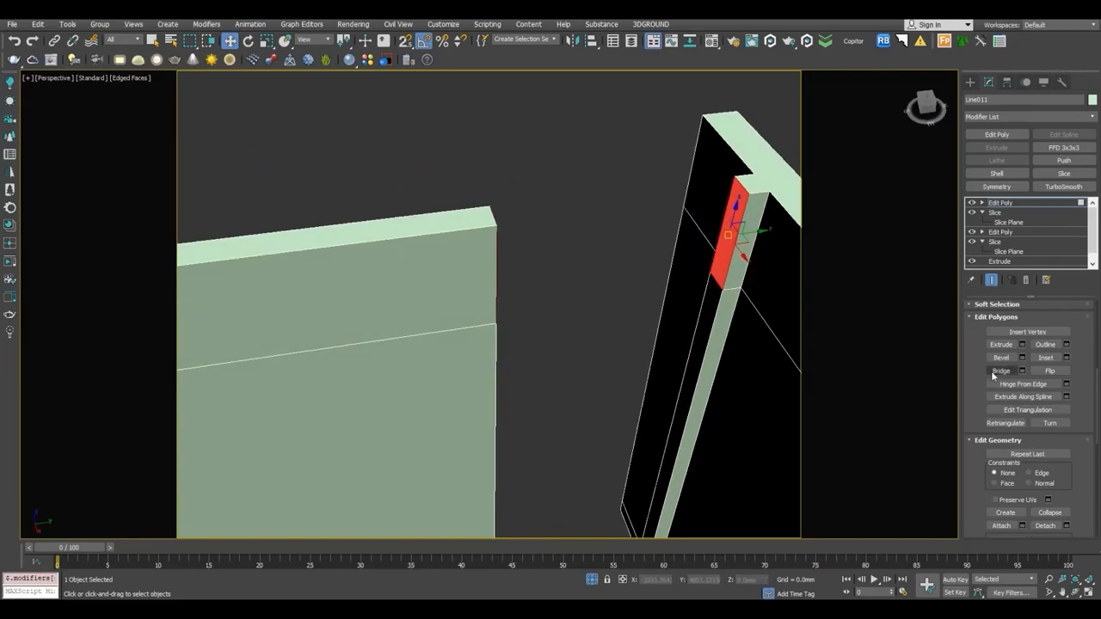
pyautogui.click(991, 371)
pyautogui.keyDown('alt'); pyautogui.moveTo(602, 336); pyautogui.dragTo(625, 332, button='middle'); pyautogui.keyUp('alt')
pyautogui.scroll(-8, 626, 332)
pyautogui.press('4')
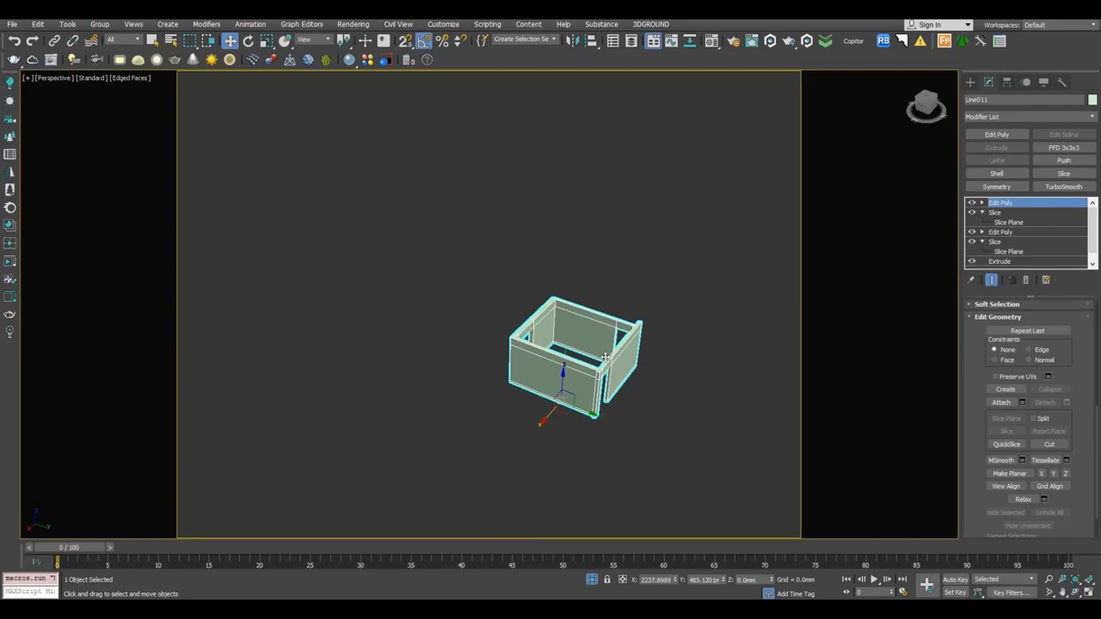
# Add another Edit Poly modifier to the walls and collapse the modifier stack down from it.
pyautogui.scroll(5, 605, 366)
pyautogui.click(994, 135)
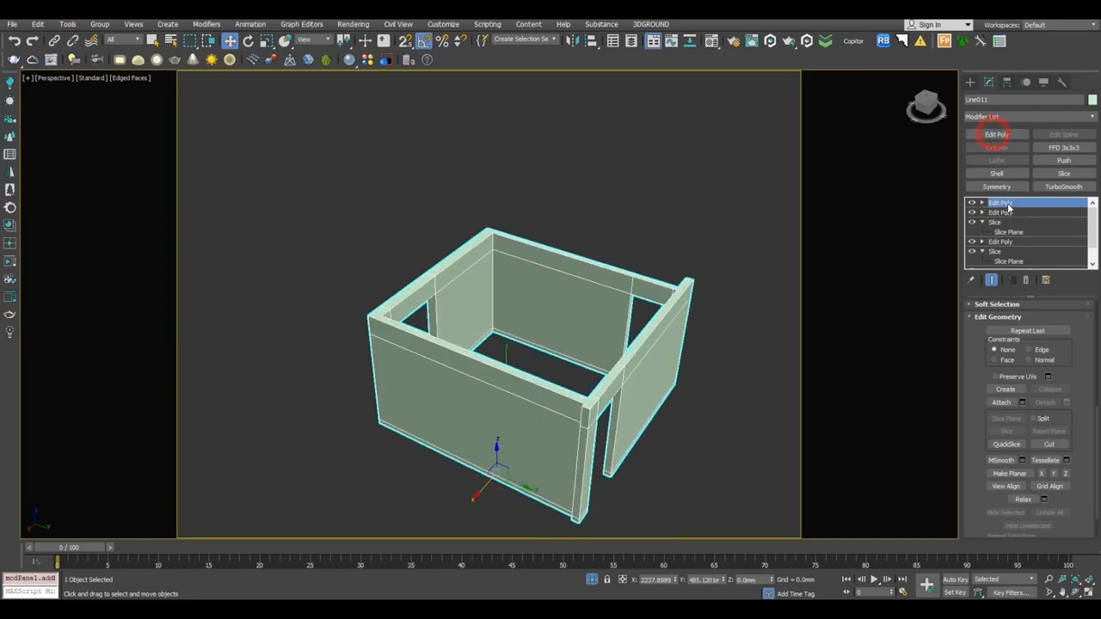
pyautogui.rightClick(1008, 203)
pyautogui.click(995, 303)
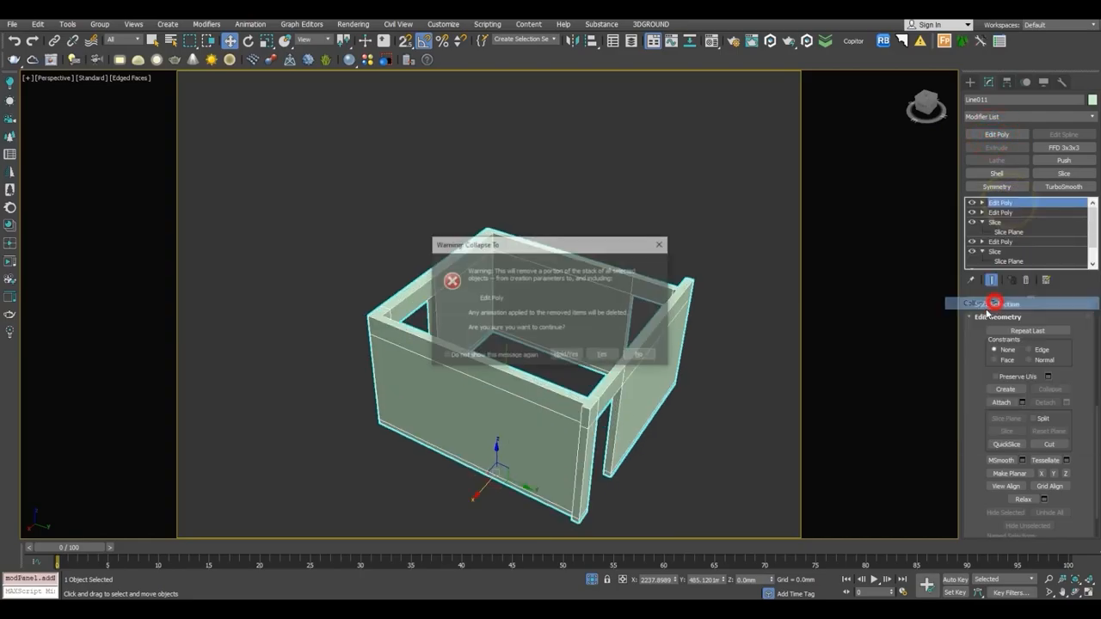
pyautogui.click(607, 356)
# Delete the door-height tape helper and switch to the Select Object tool.
pyautogui.keyDown('alt'); pyautogui.moveTo(614, 373); pyautogui.dragTo(510, 344, button='middle'); pyautogui.keyUp('alt')
pyautogui.click(503, 338)
pyautogui.press('Delete')
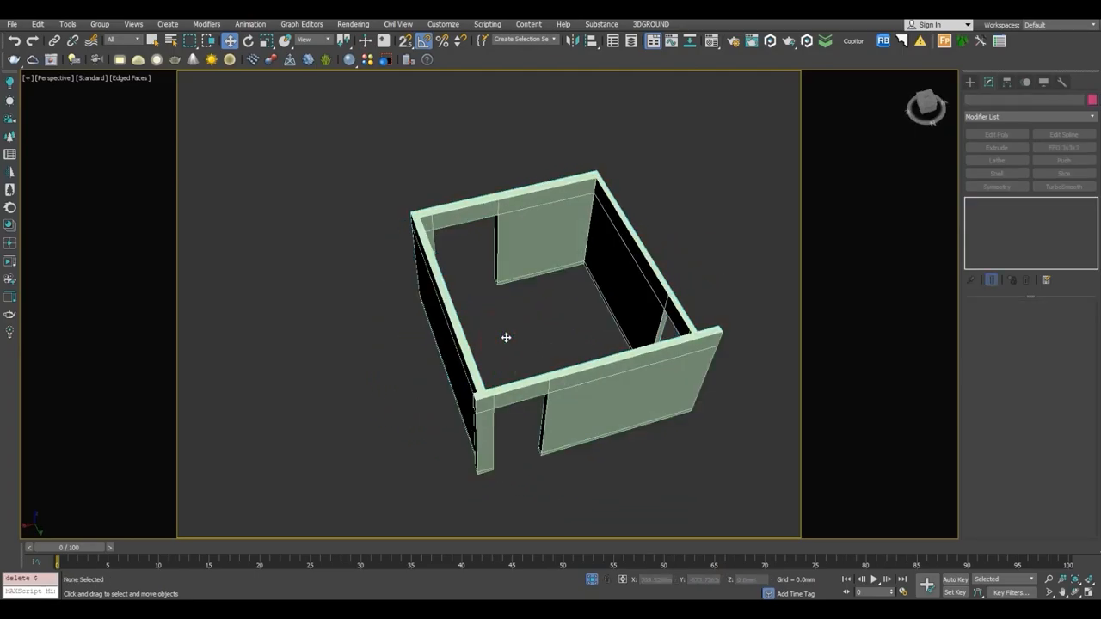
pyautogui.press('q')
pyautogui.scroll(-4, 506, 338)
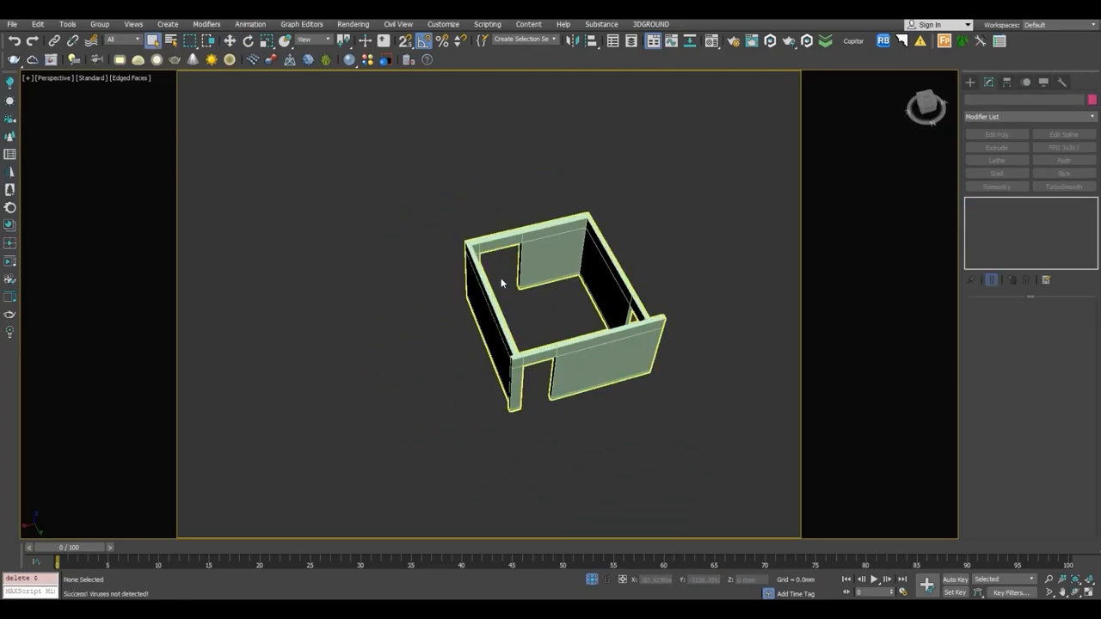
# Merge the sliding_door object from 1_backup.max into the scene.
pyautogui.keyDown('alt'); pyautogui.moveTo(486, 286); pyautogui.dragTo(471, 287, button='middle'); pyautogui.keyUp('alt')
pyautogui.click(521, 248)
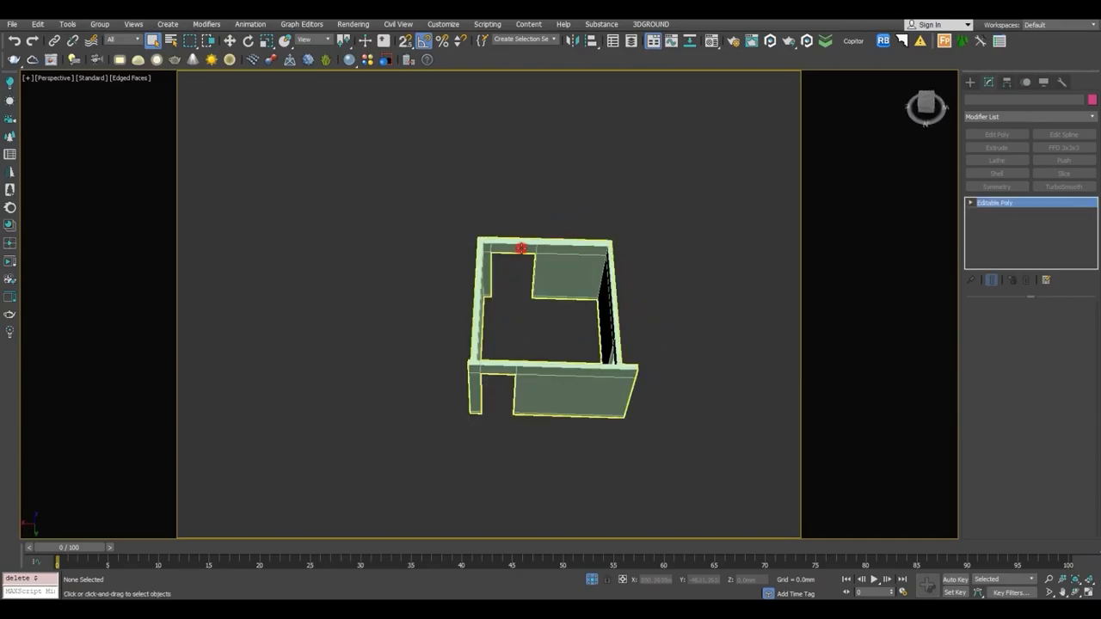
pyautogui.click(386, 234)
pyautogui.click(13, 24)
pyautogui.click(60, 179)
pyautogui.click(158, 199)
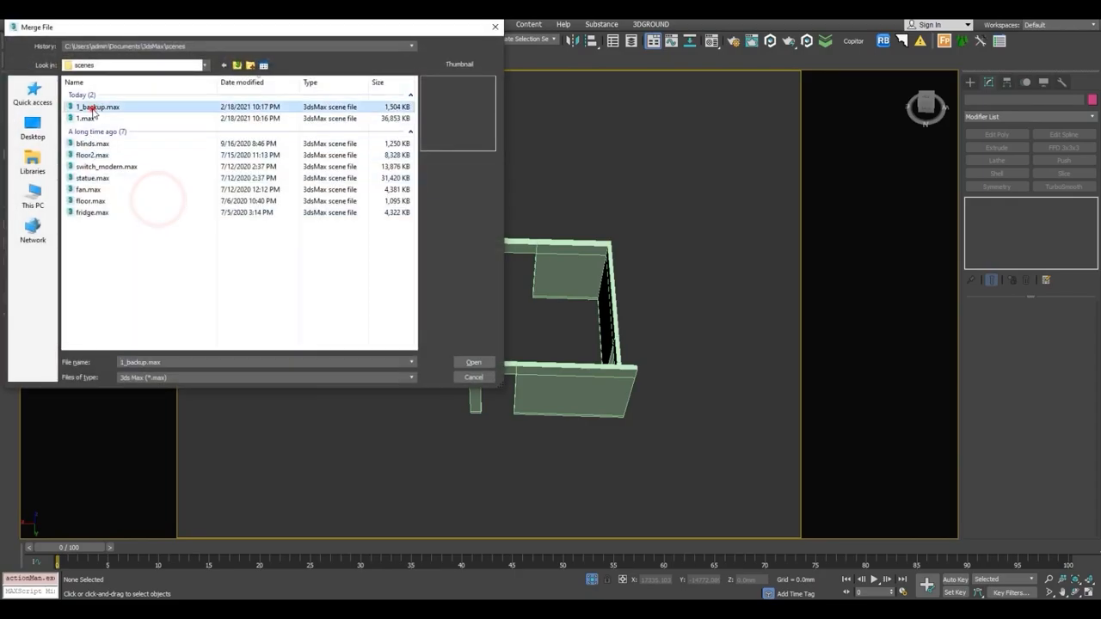
pyautogui.doubleClick(90, 107)
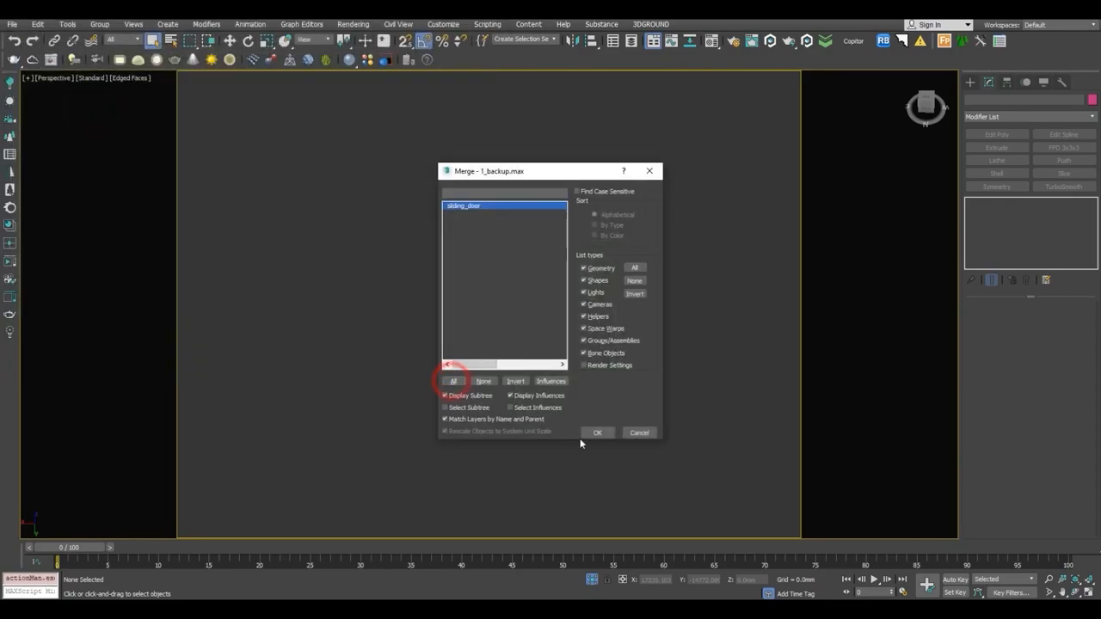
pyautogui.click(594, 433)
# Move the merged sliding door over to the room and onto its wide opening, using the wireframe top view for placement.
pyautogui.moveTo(438, 309); pyautogui.dragTo(553, 290, button='middle')
pyautogui.press('w')
pyautogui.moveTo(203, 312); pyautogui.dragTo(656, 246)
pyautogui.press('t')
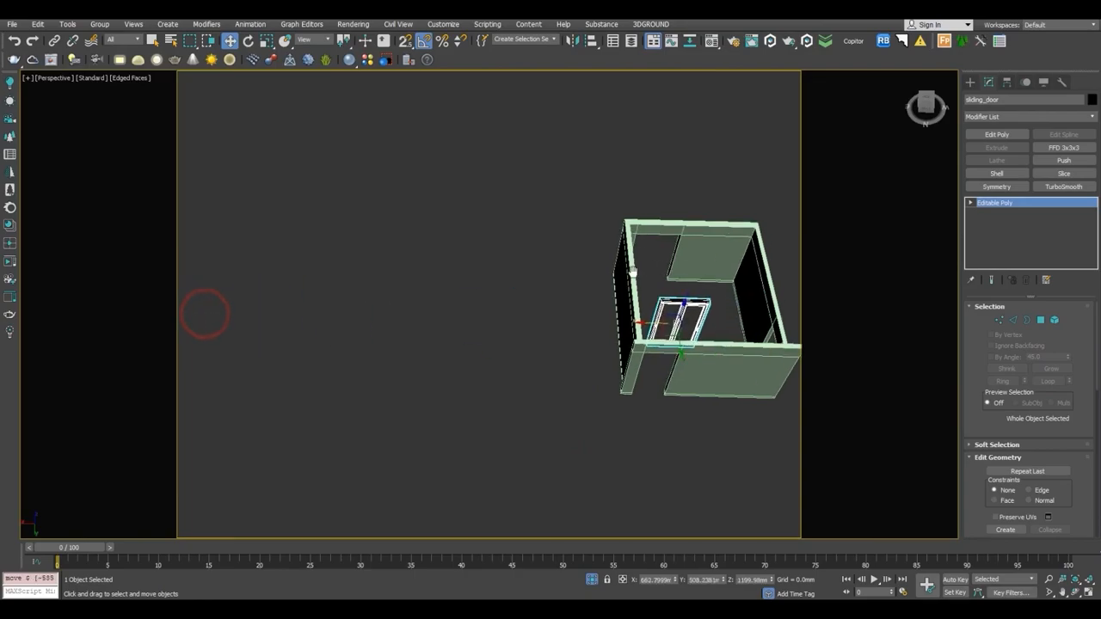
pyautogui.press('z')
pyautogui.scroll(-6, 566, 304)
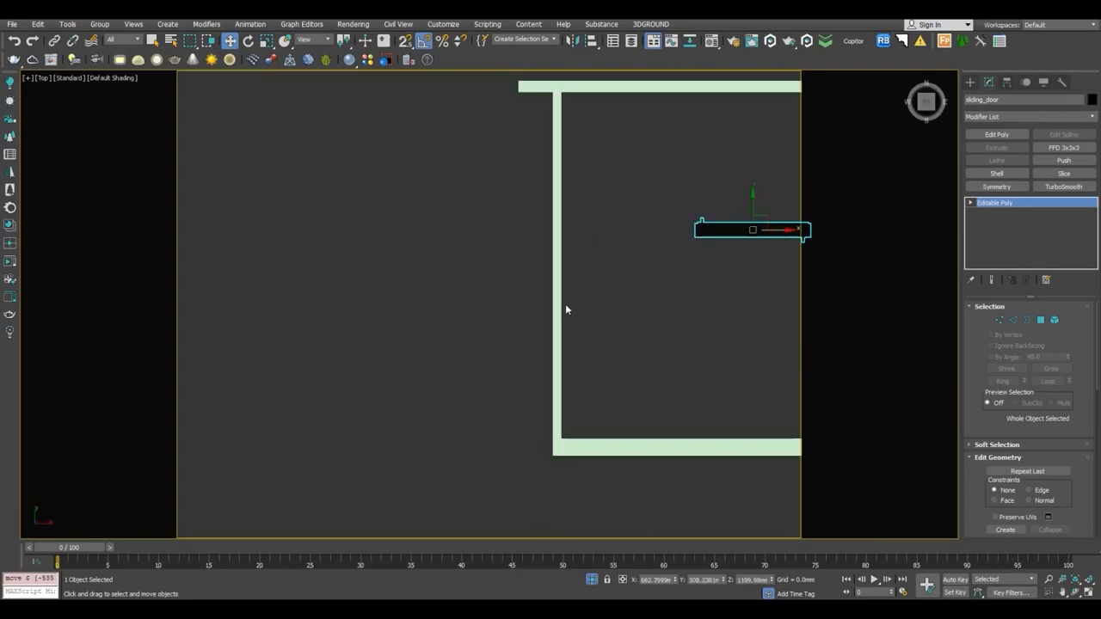
pyautogui.press('F3')
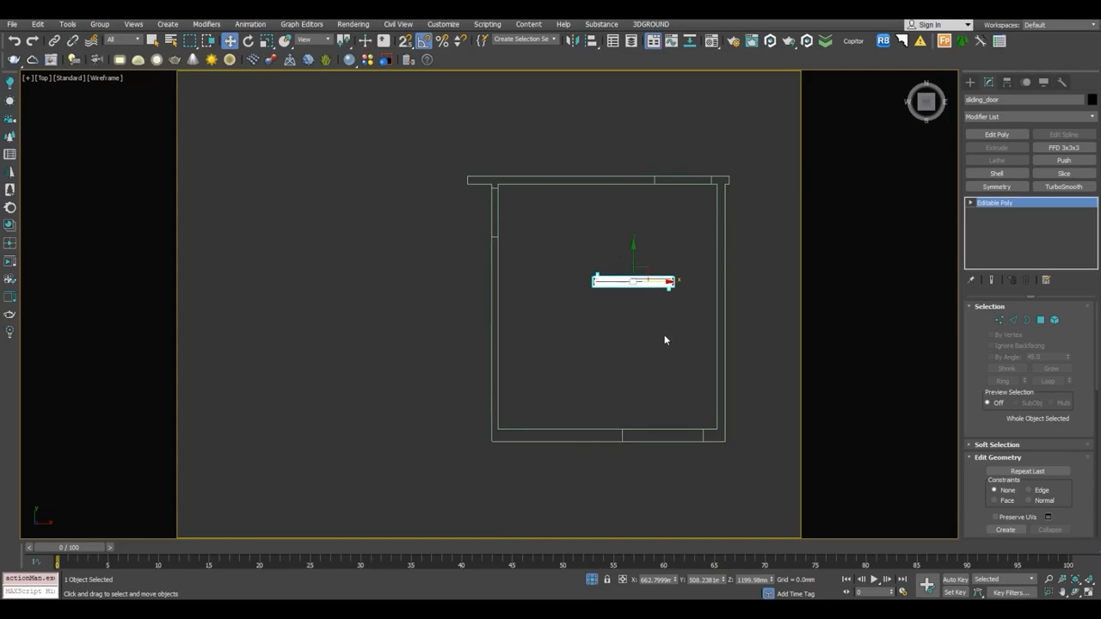
pyautogui.moveTo(637, 287); pyautogui.dragTo(667, 447)
pyautogui.press('z')
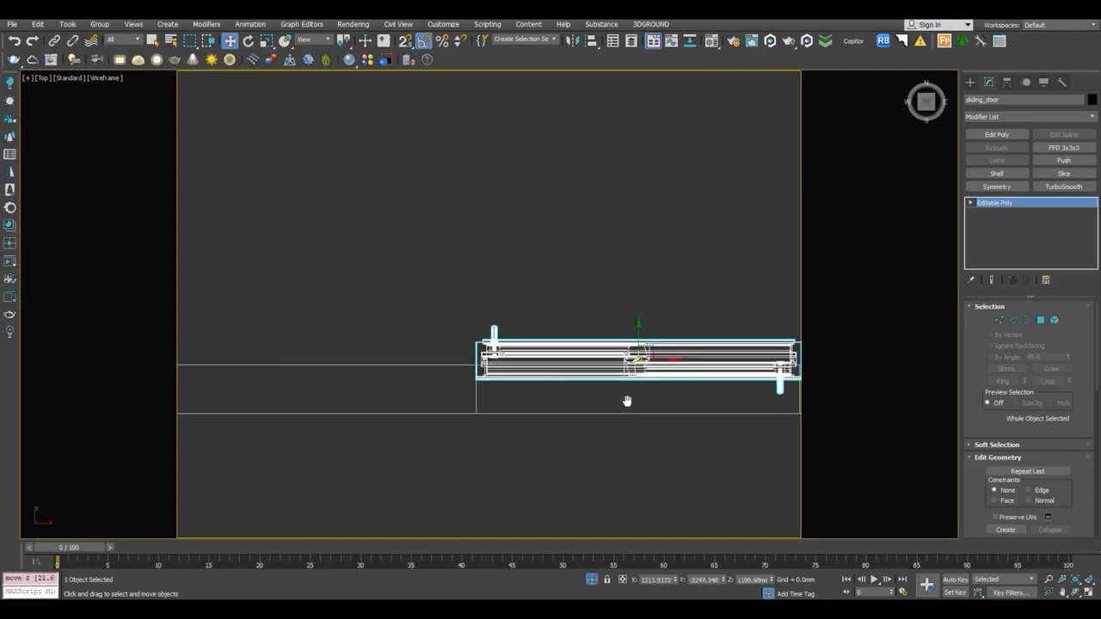
# Shift the sliding door about 124 mm along Y so it sits within the wall's thickness.
pyautogui.moveTo(576, 290); pyautogui.dragTo(575, 319)
pyautogui.rightClick(576, 319)
pyautogui.click(512, 258)
pyautogui.moveTo(517, 256); pyautogui.dragTo(571, 303)
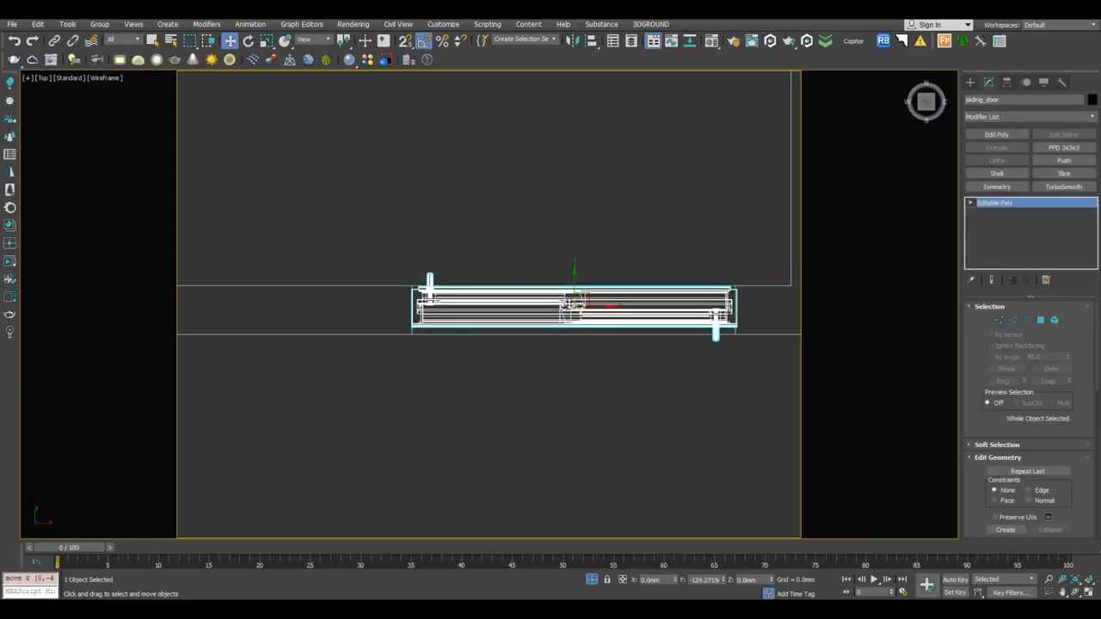
# Examine the sliding door in perspective and front views to check its fit at the floor and both sides of the opening.
pyautogui.press('p')
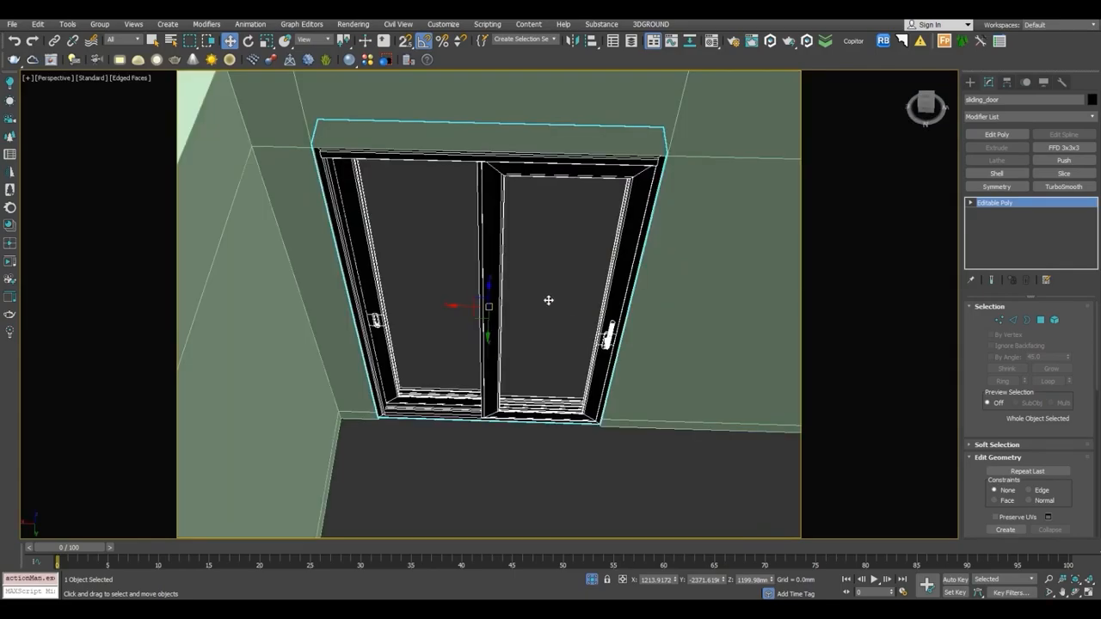
pyautogui.scroll(2, 531, 294)
pyautogui.keyDown('alt'); pyautogui.moveTo(522, 278); pyautogui.dragTo(449, 118, button='middle'); pyautogui.keyUp('alt')
pyautogui.moveTo(376, 359); pyautogui.dragTo(482, 290, button='middle')
pyautogui.scroll(1, 482, 290)
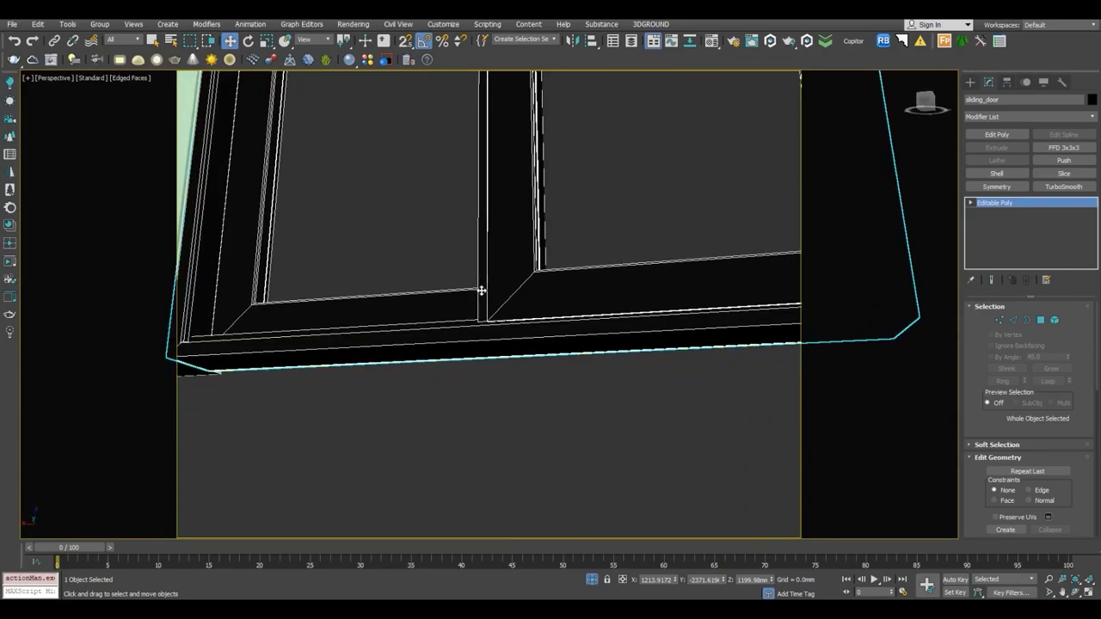
pyautogui.press('f')
pyautogui.press('z')
pyautogui.scroll(5, 340, 488)
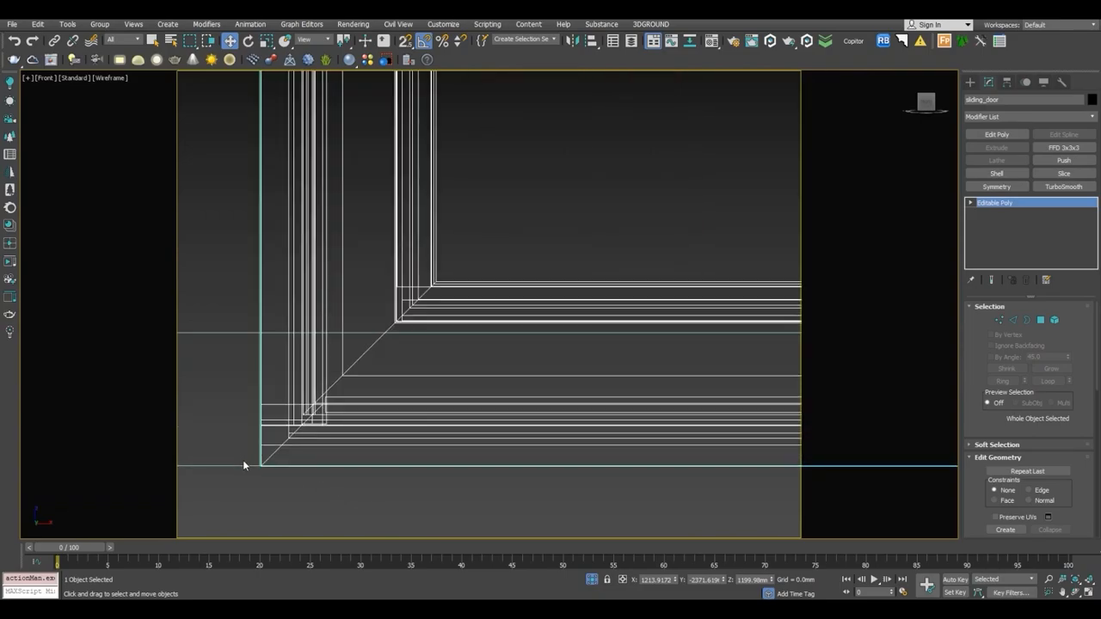
pyautogui.scroll(-6, 335, 497)
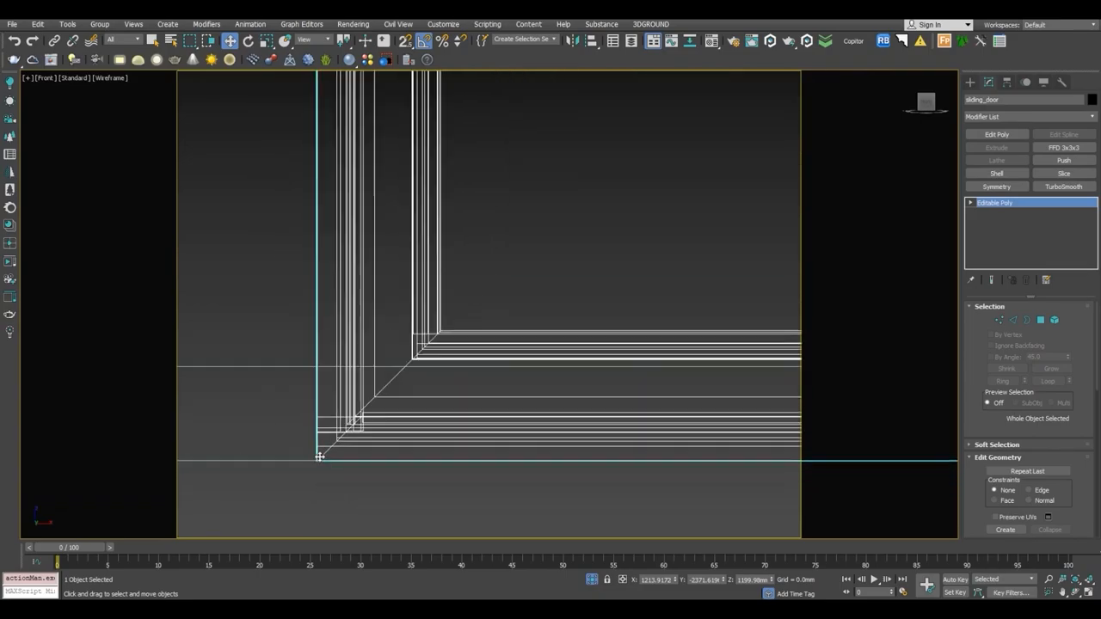
pyautogui.scroll(-5, 416, 297)
pyautogui.scroll(6, 617, 189)
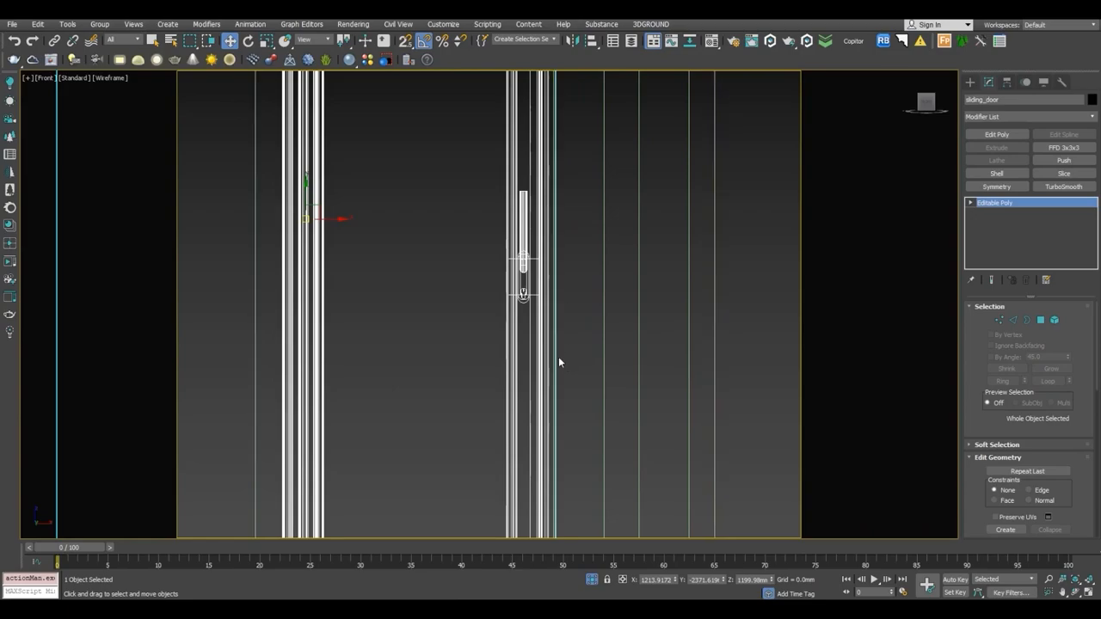
pyautogui.scroll(-5, 563, 364)
pyautogui.press('p')
pyautogui.press('z')
pyautogui.keyDown('alt'); pyautogui.moveTo(533, 310); pyautogui.dragTo(554, 402, button='middle'); pyautogui.keyUp('alt')
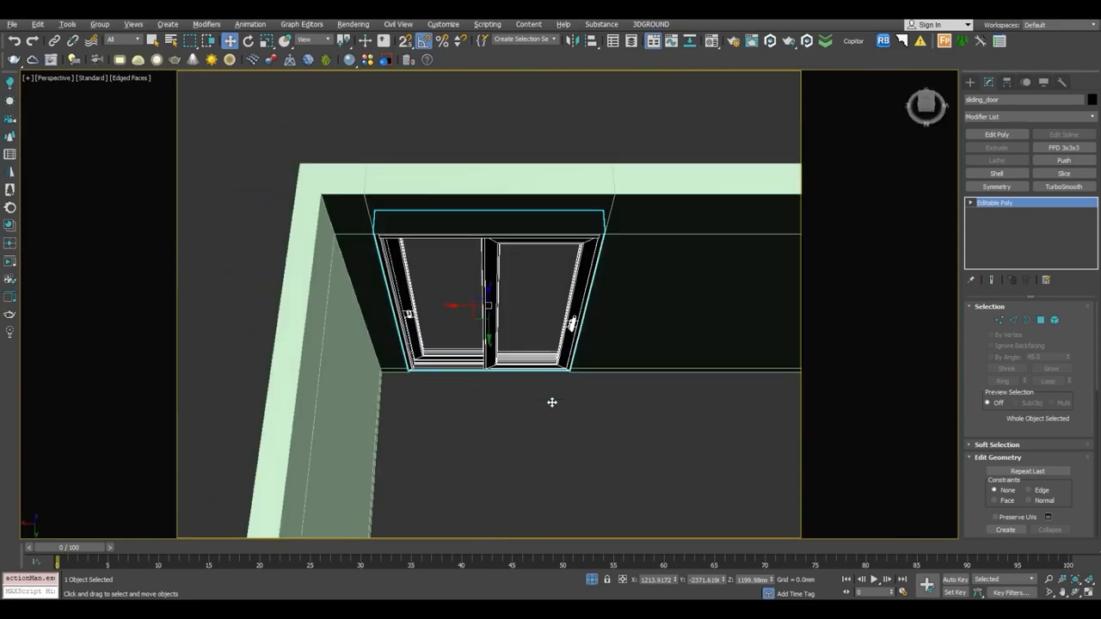
pyautogui.scroll(3, 429, 263)
pyautogui.scroll(3, 388, 274)
pyautogui.keyDown('alt'); pyautogui.moveTo(440, 364); pyautogui.dragTo(344, 287, button='middle'); pyautogui.keyUp('alt')
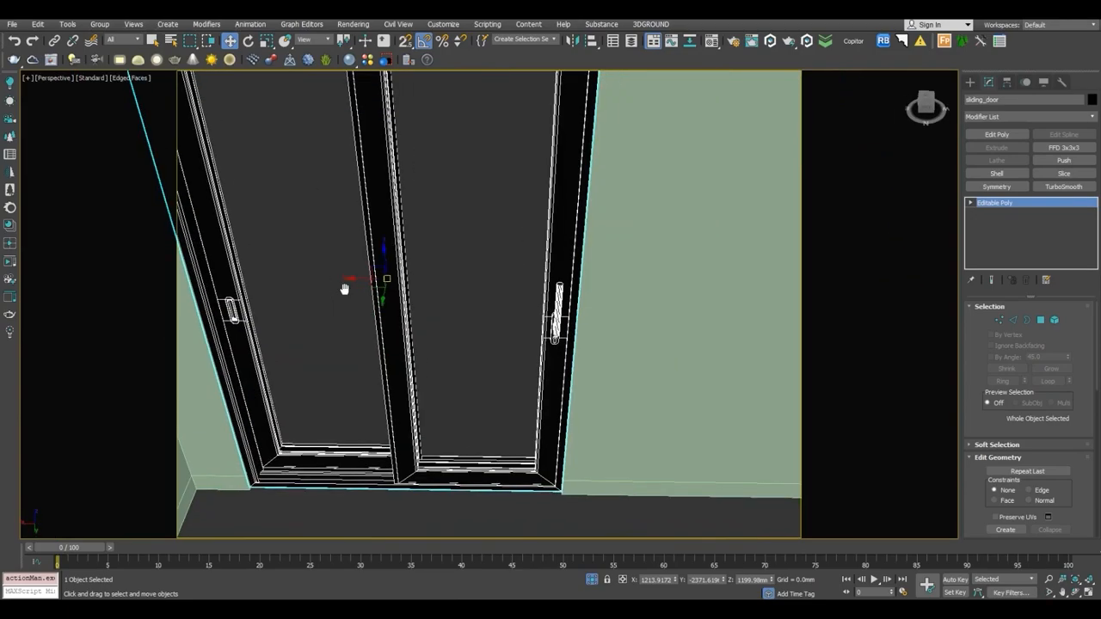
pyautogui.scroll(3, 481, 265)
pyautogui.scroll(2, 482, 322)
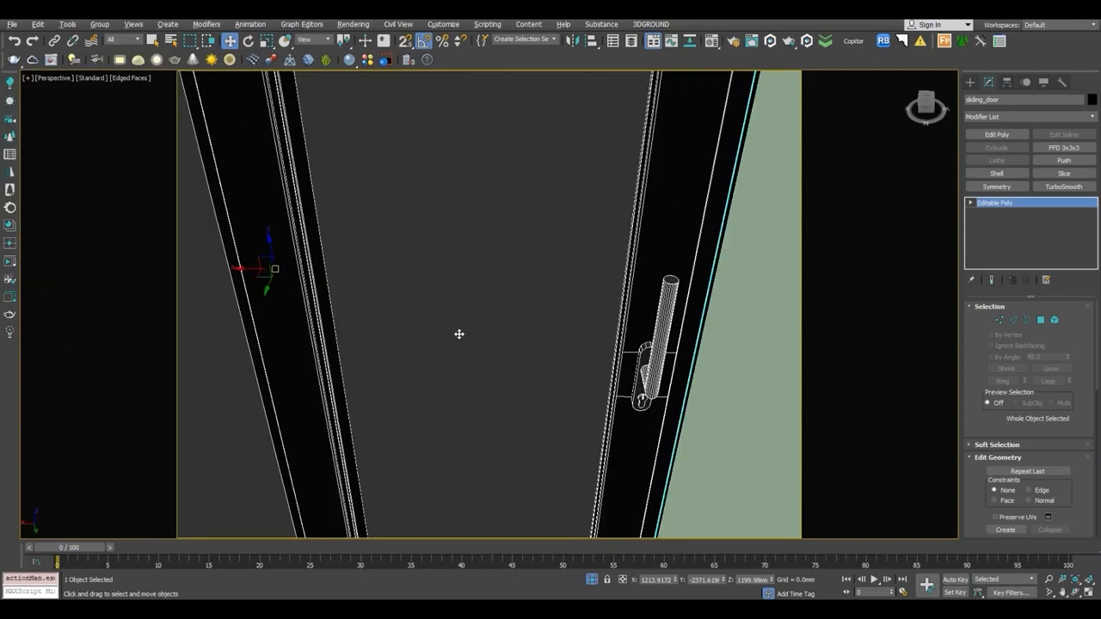
pyautogui.scroll(-8, 461, 331)
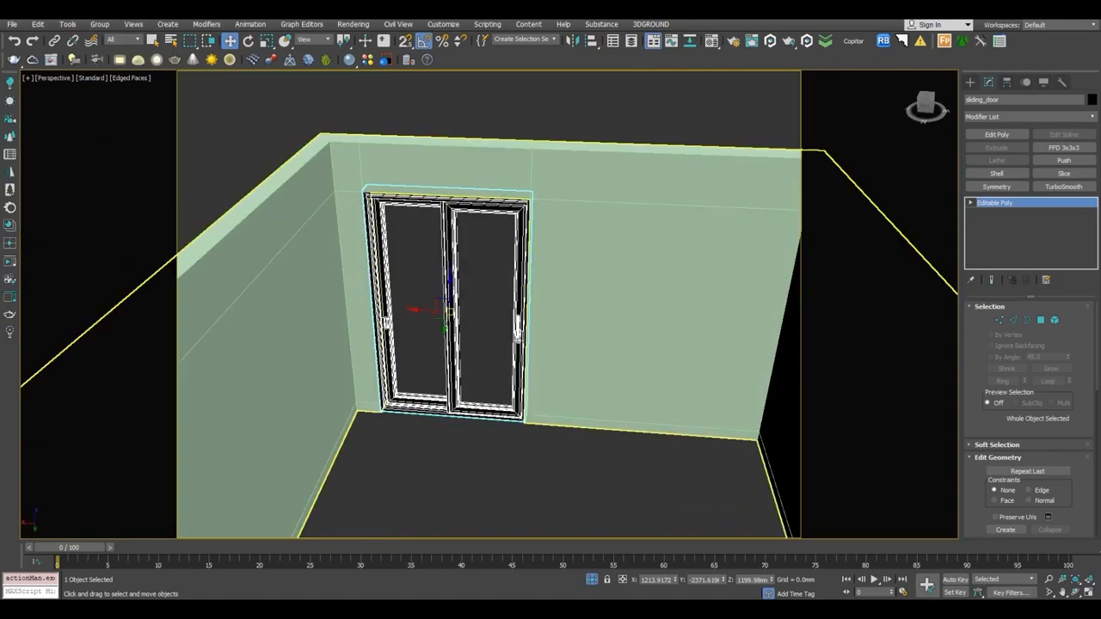
# Select the vertices on the sliding door's long-handle side and move them outward about 6 mm to the opening's edge.
pyautogui.click(996, 320)
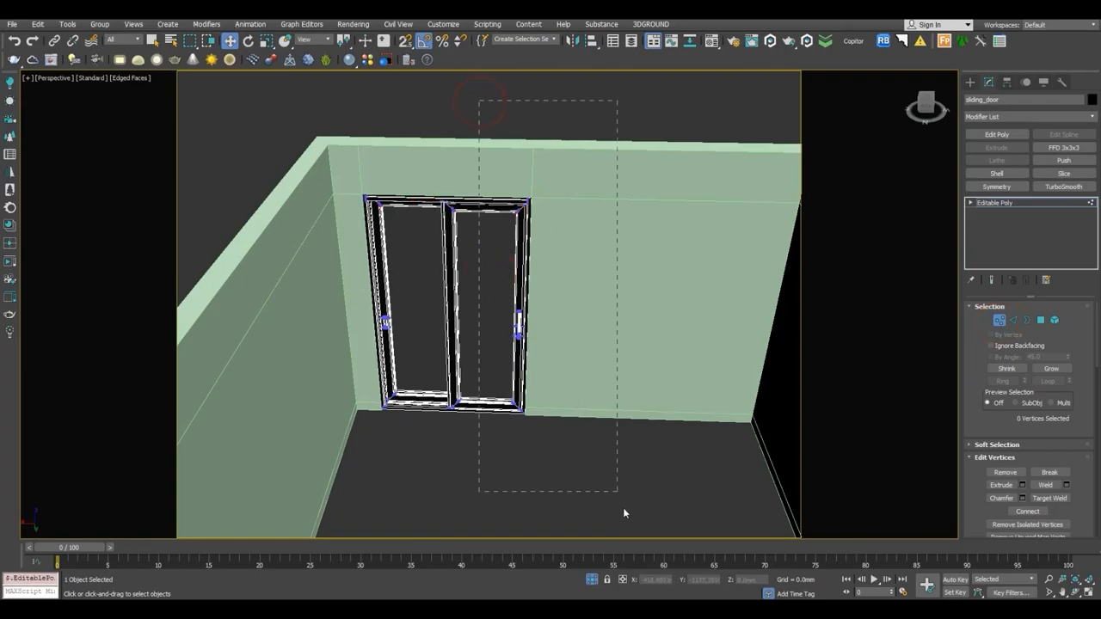
pyautogui.scroll(6, 493, 307)
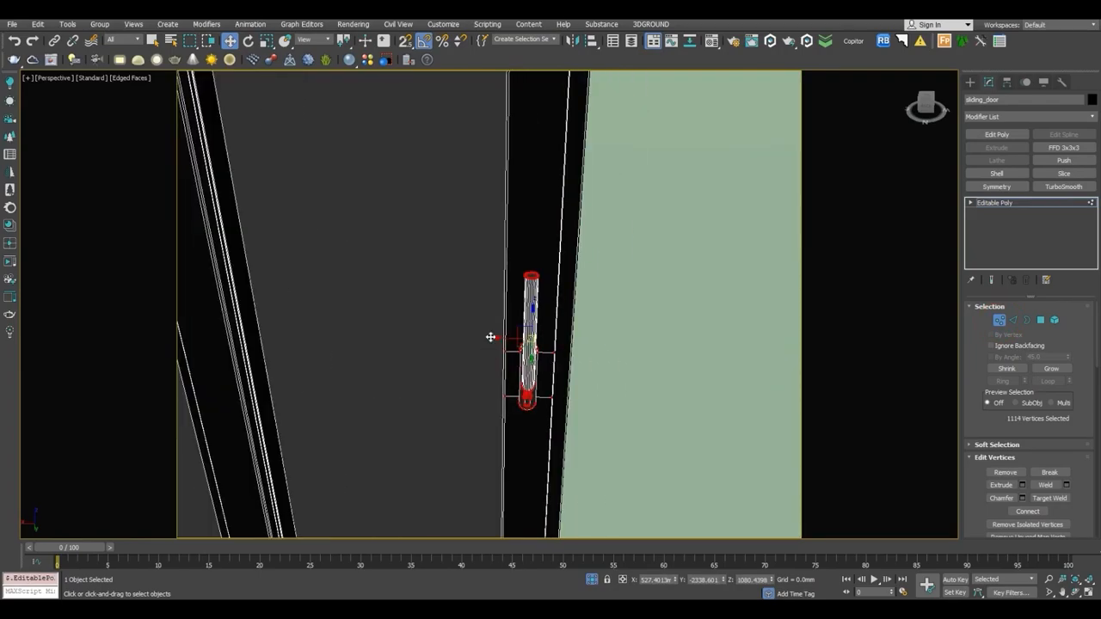
pyautogui.moveTo(501, 337); pyautogui.dragTo(505, 336)
pyautogui.scroll(-8, 505, 336)
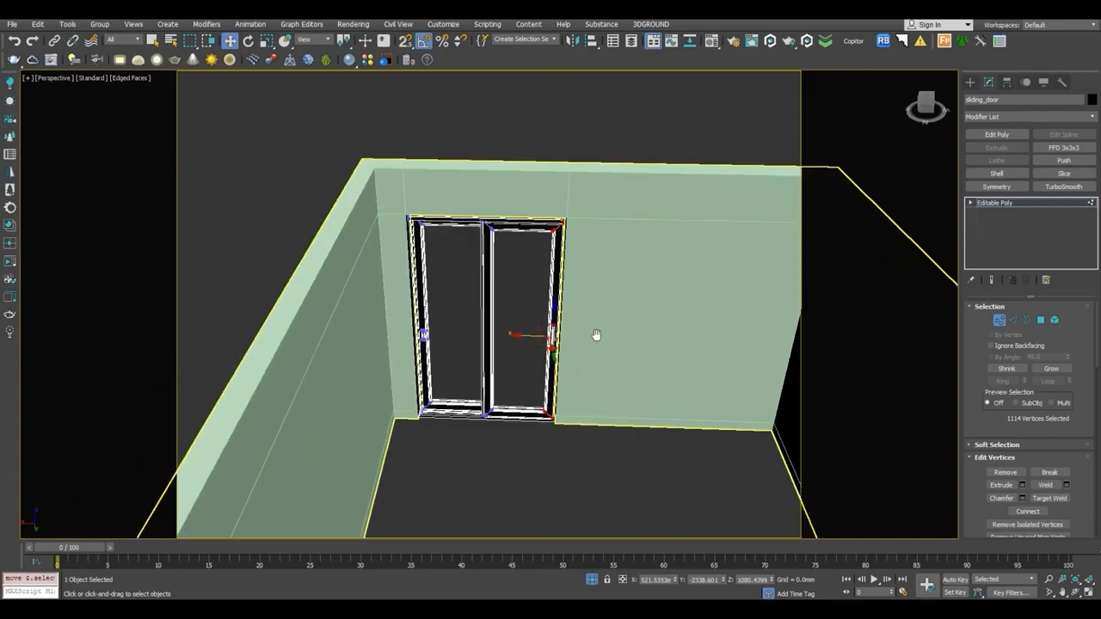
# Move the vertices on the sliding door's opposite side outward about 6 mm to the other edge of the opening.
pyautogui.moveTo(492, 504); pyautogui.dragTo(492, 504)
pyautogui.scroll(8, 471, 317)
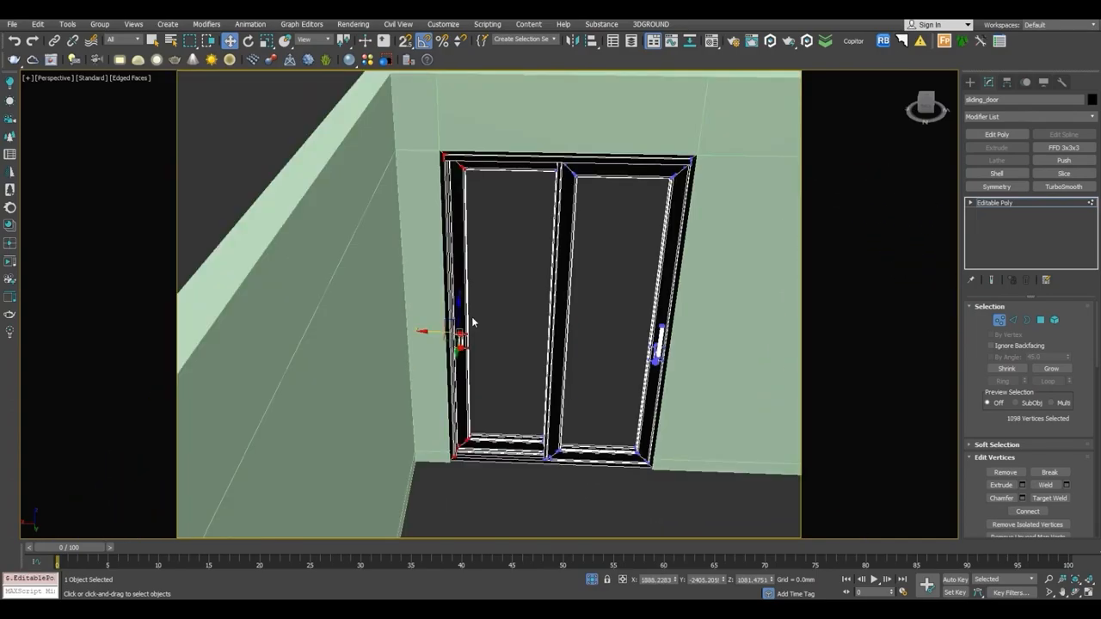
pyautogui.scroll(-10, 417, 356)
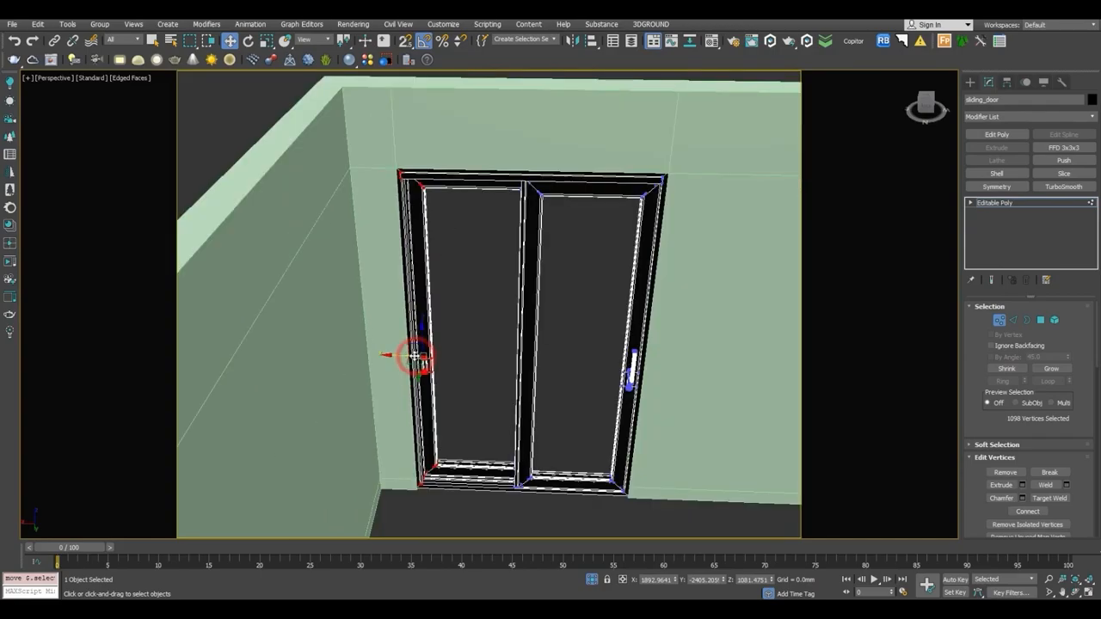
# Raise the sliding door's upper vertices to the head of the opening and leave vertex level.
pyautogui.moveTo(625, 308); pyautogui.dragTo(626, 308)
pyautogui.scroll(10, 474, 288)
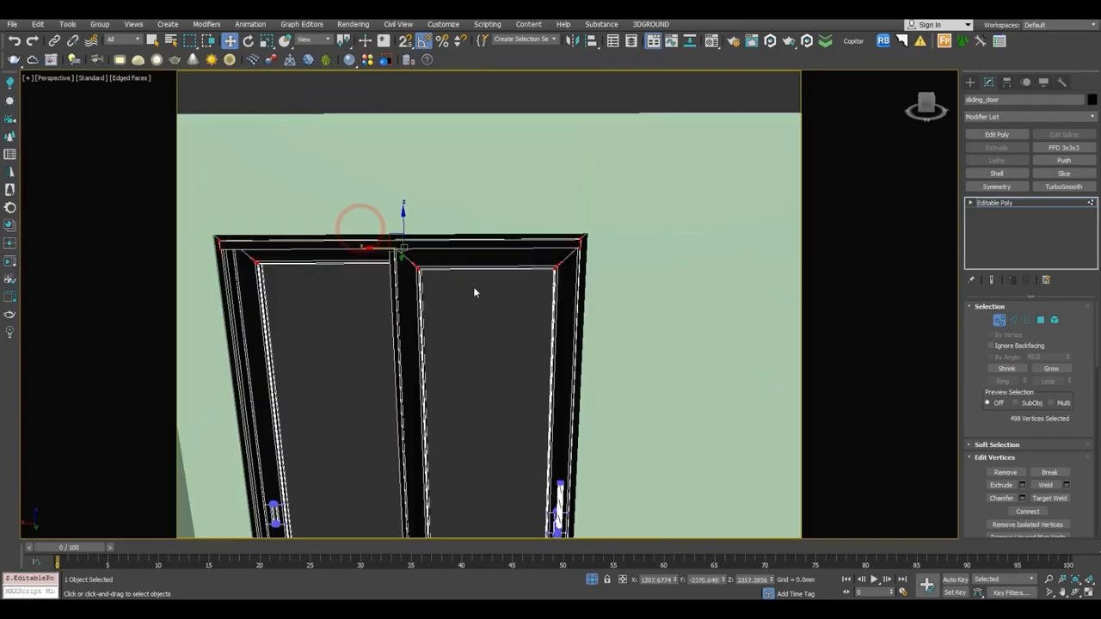
pyautogui.keyDown('alt'); pyautogui.moveTo(456, 236); pyautogui.dragTo(447, 255, button='middle'); pyautogui.keyUp('alt')
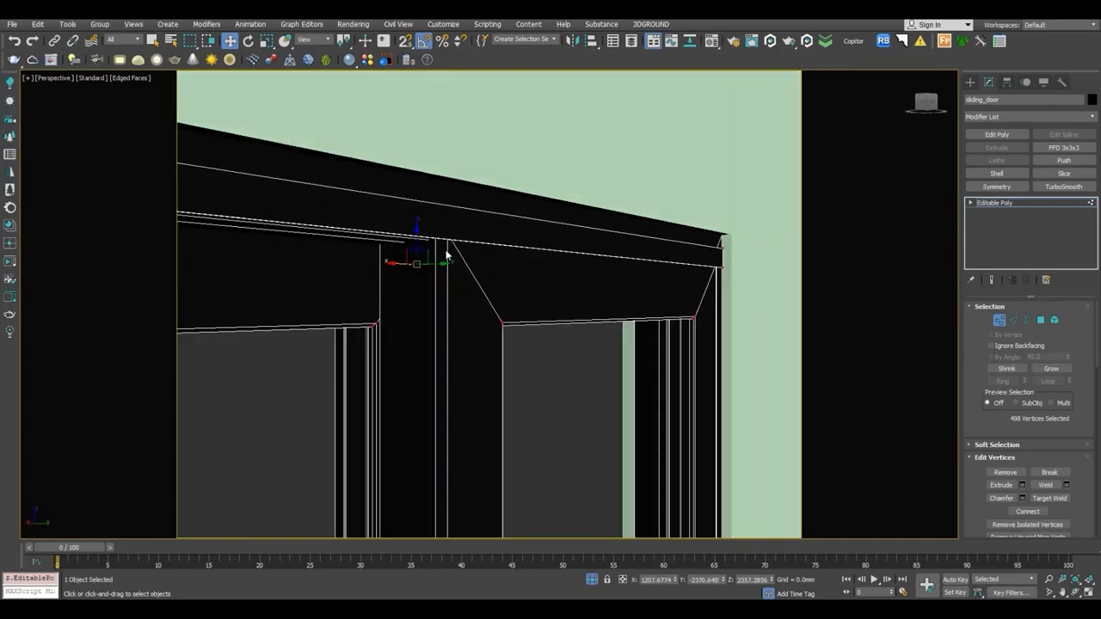
pyautogui.moveTo(417, 236); pyautogui.dragTo(416, 231)
pyautogui.scroll(-3, 416, 234)
pyautogui.scroll(-4, 378, 284)
pyautogui.keyDown('alt'); pyautogui.moveTo(379, 280); pyautogui.dragTo(361, 274, button='middle'); pyautogui.keyUp('alt')
pyautogui.press('1')
# Deselect the sliding door, turn off edged faces, and inspect how it fits the opening from several angles.
pyautogui.keyDown('alt'); pyautogui.moveTo(418, 298); pyautogui.dragTo(600, 246, button='middle'); pyautogui.keyUp('alt')
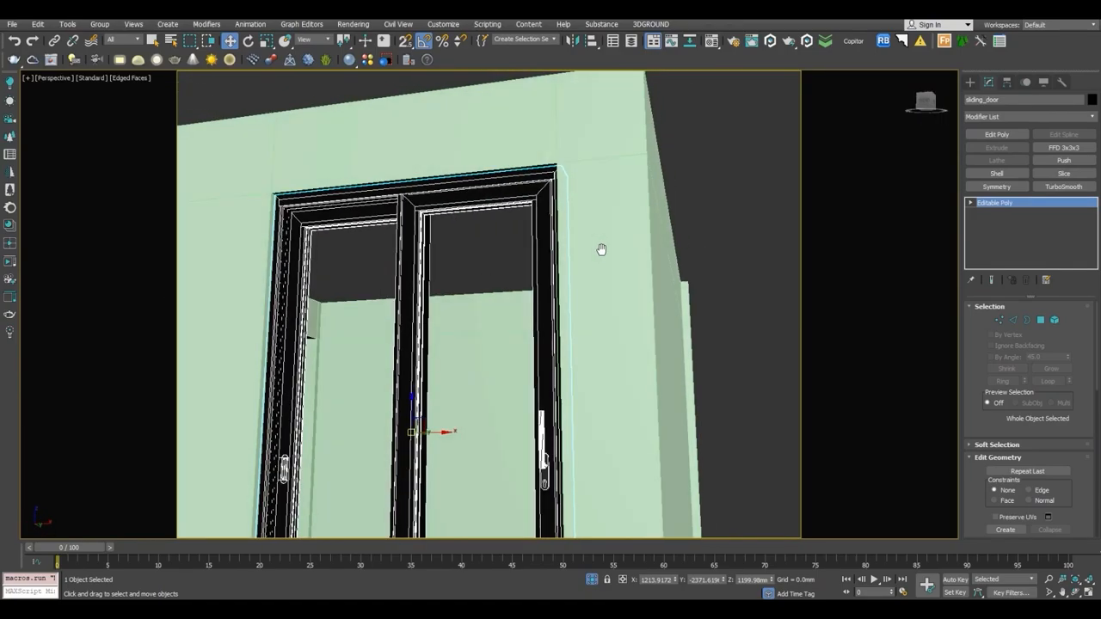
pyautogui.scroll(5, 296, 219)
pyautogui.scroll(3, 296, 218)
pyautogui.scroll(-7, 293, 217)
pyautogui.moveTo(373, 290); pyautogui.dragTo(234, 297, button='middle')
pyautogui.click(435, 480)
pyautogui.scroll(4, 512, 405)
pyautogui.press('F4')
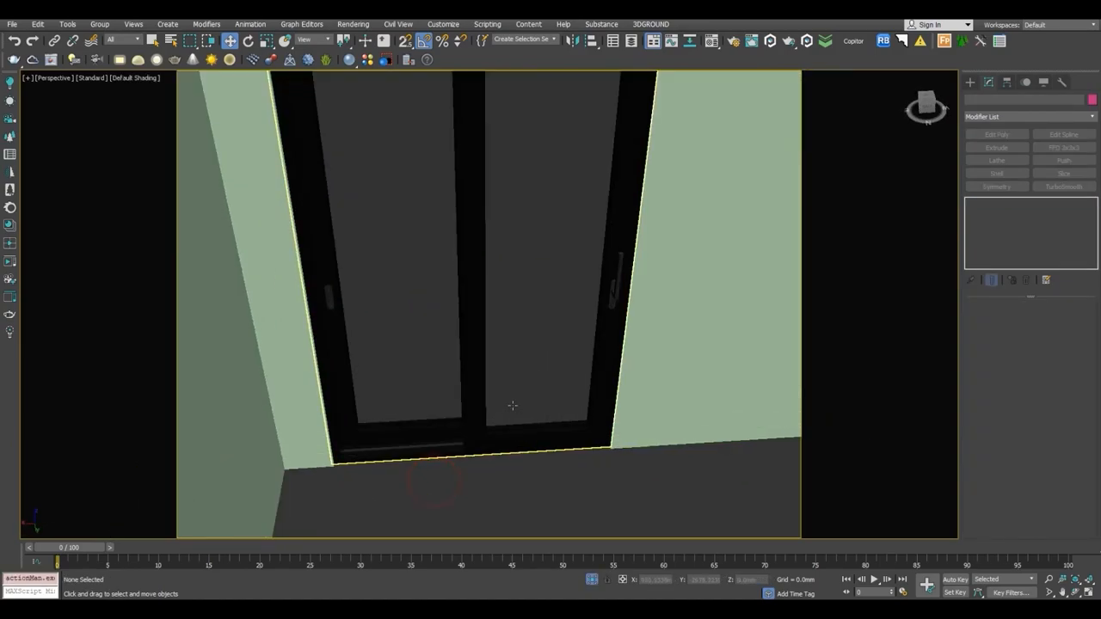
pyautogui.scroll(2, 589, 336)
pyautogui.keyDown('alt'); pyautogui.moveTo(590, 336); pyautogui.dragTo(598, 274, button='middle'); pyautogui.keyUp('alt')
pyautogui.scroll(-6, 573, 307)
pyautogui.keyDown('alt'); pyautogui.moveTo(436, 387); pyautogui.dragTo(400, 298, button='middle'); pyautogui.keyUp('alt')
# Merge the door object Box038 from 1_backup.max into the scene.
pyautogui.click(13, 24)
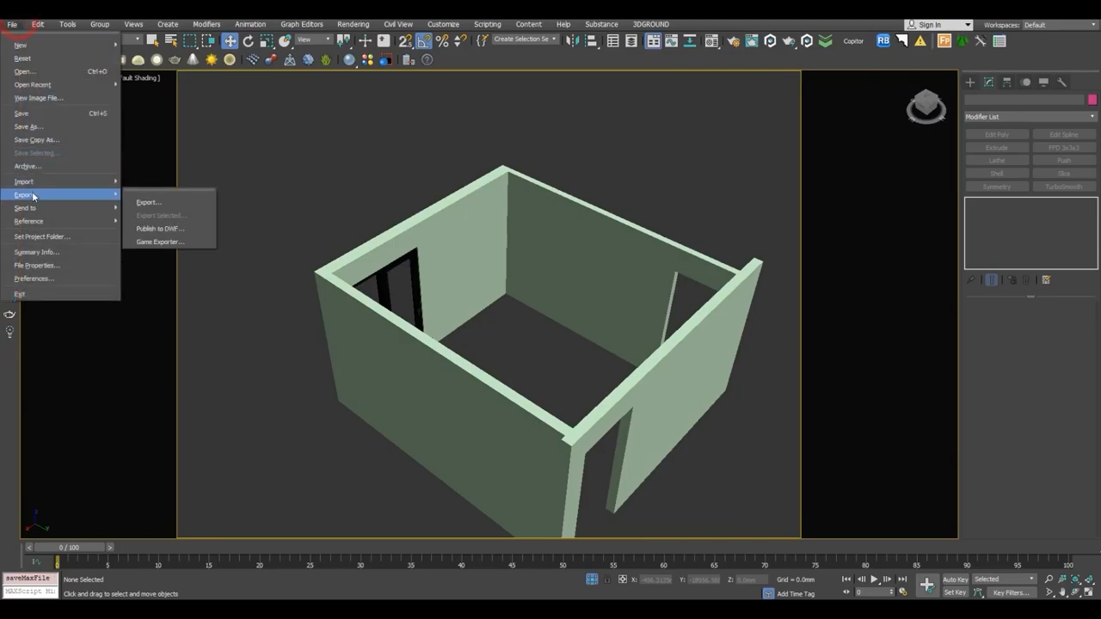
pyautogui.click(94, 181)
pyautogui.click(143, 201)
pyautogui.doubleClick(95, 106)
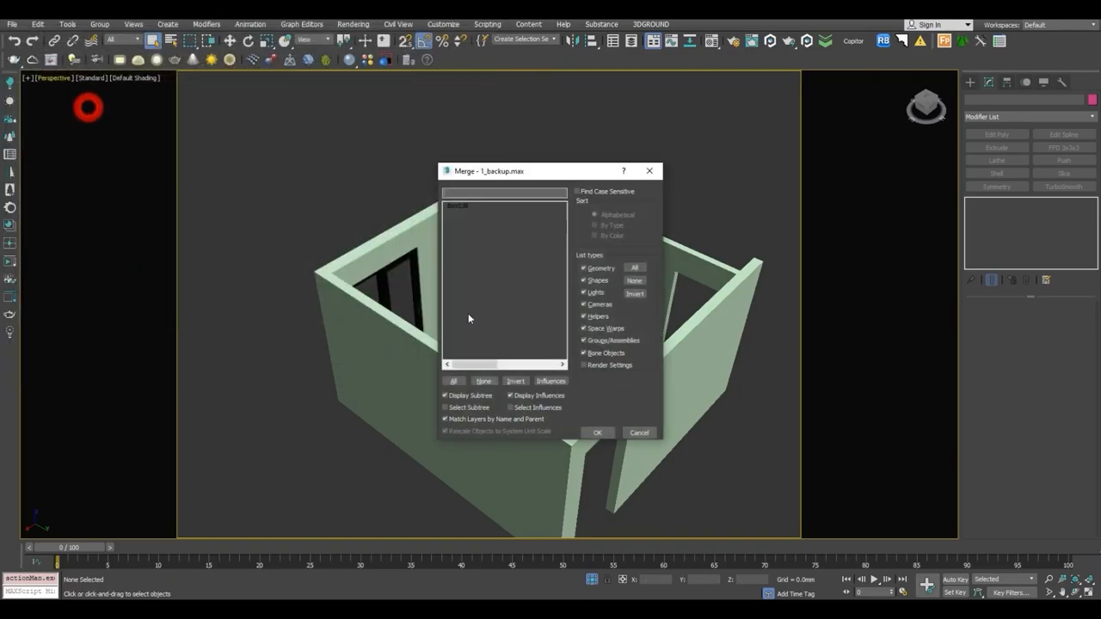
pyautogui.click(599, 434)
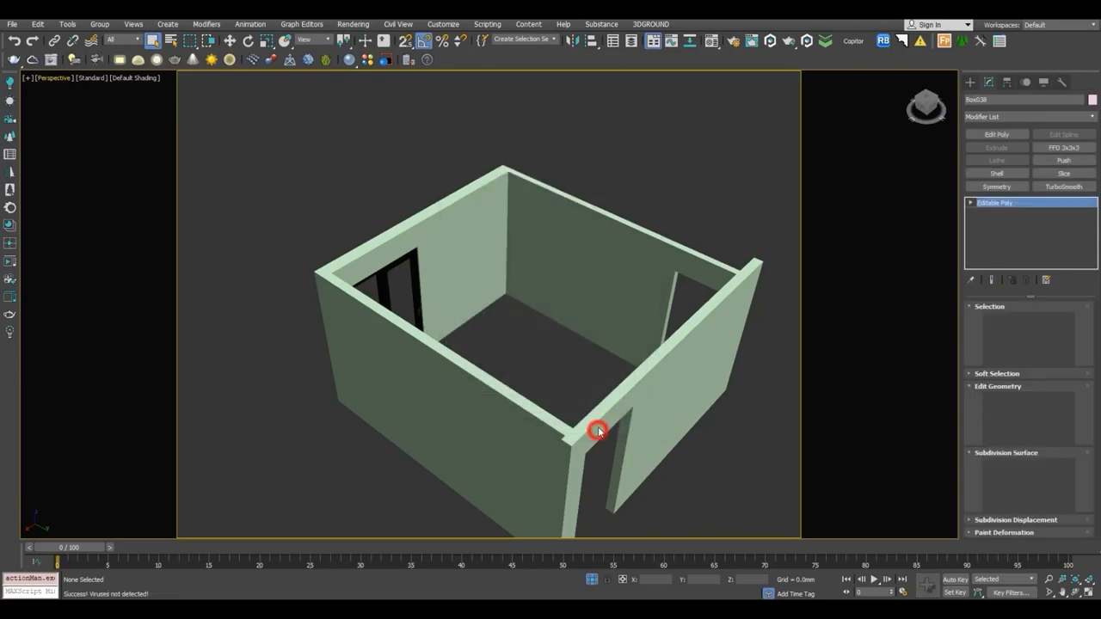
# Turn the merged door parallel to the wall opposite the sliding door and move it into that wall's opening in top view.
pyautogui.scroll(-2, 583, 380)
pyautogui.moveTo(585, 381)
pyautogui.keyDown('alt'); pyautogui.mouseDown(button='middle')
pyautogui.moveTo(623, 391)
pyautogui.moveTo(603, 379)
pyautogui.mouseUp(button='middle'); pyautogui.keyUp('alt')
pyautogui.scroll(-4, 603, 378)
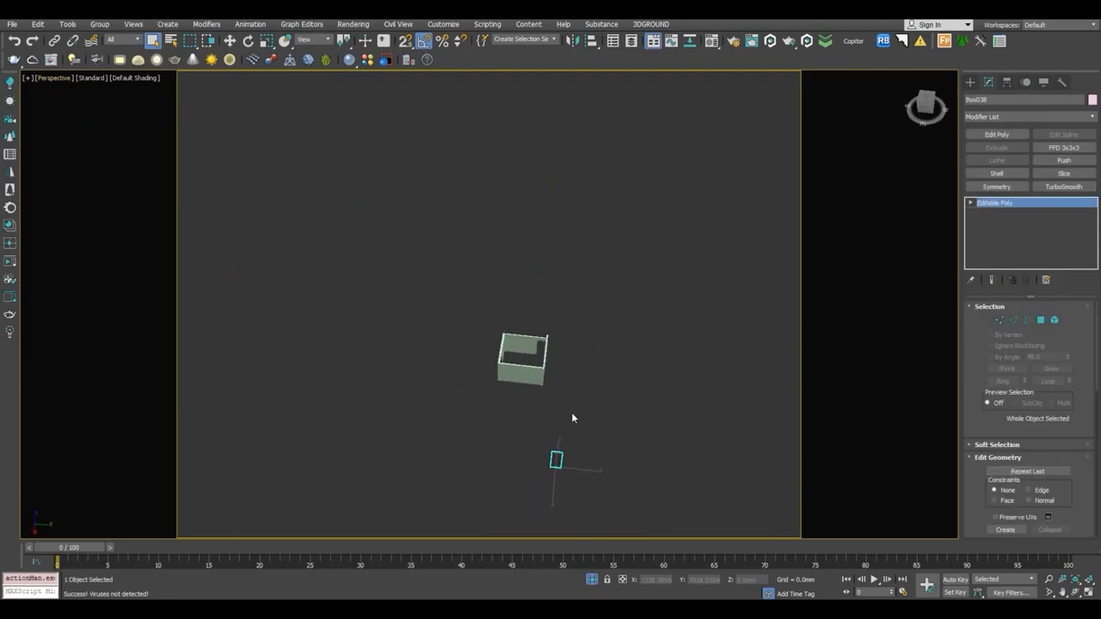
pyautogui.press('t')
pyautogui.scroll(-8, 518, 384)
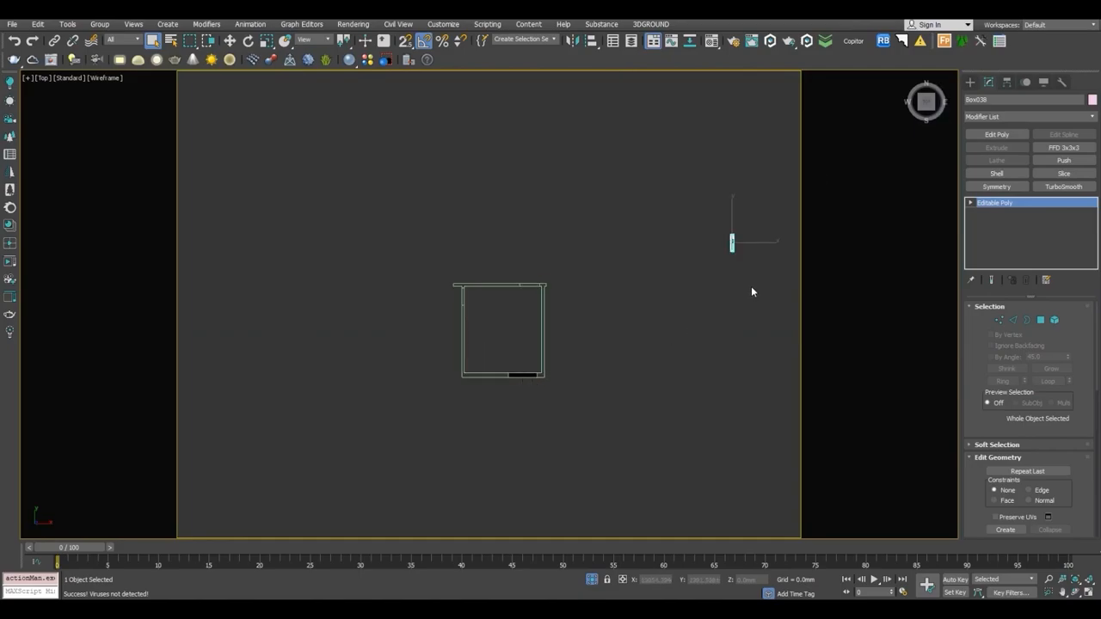
pyautogui.scroll(5, 645, 311)
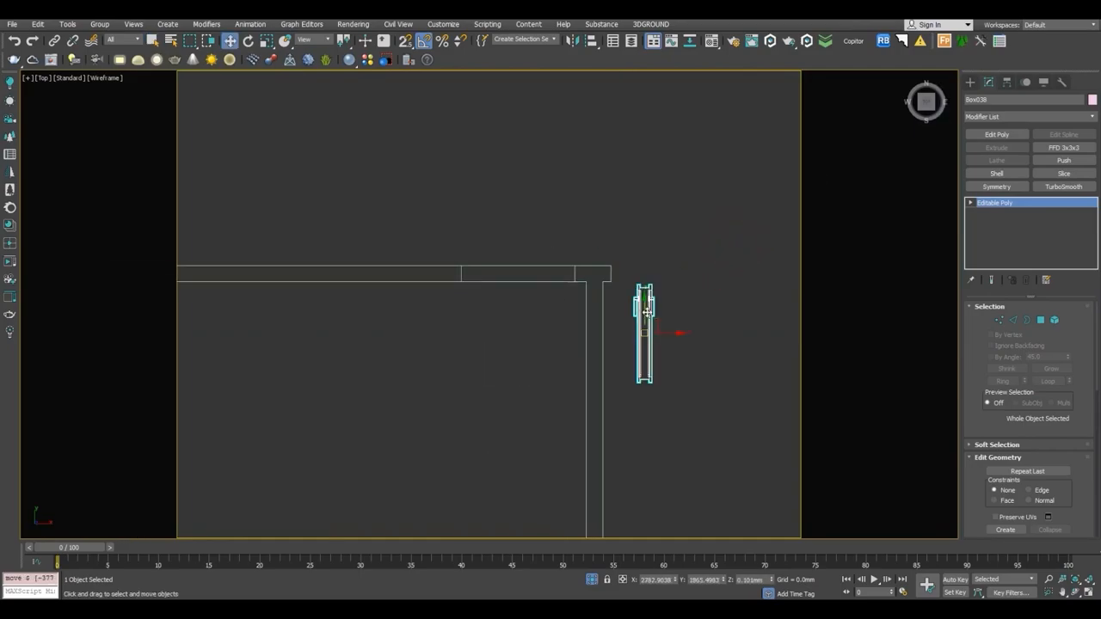
pyautogui.moveTo(646, 332); pyautogui.dragTo(515, 274)
# Fine-position the door within the wall's thickness, aligned with the opening's edge farthest from the nearby room corner.
pyautogui.scroll(3, 514, 280)
pyautogui.keyDown('alt'); pyautogui.moveTo(514, 280); pyautogui.dragTo(516, 253, button='middle'); pyautogui.keyUp('alt')
pyautogui.press('t')
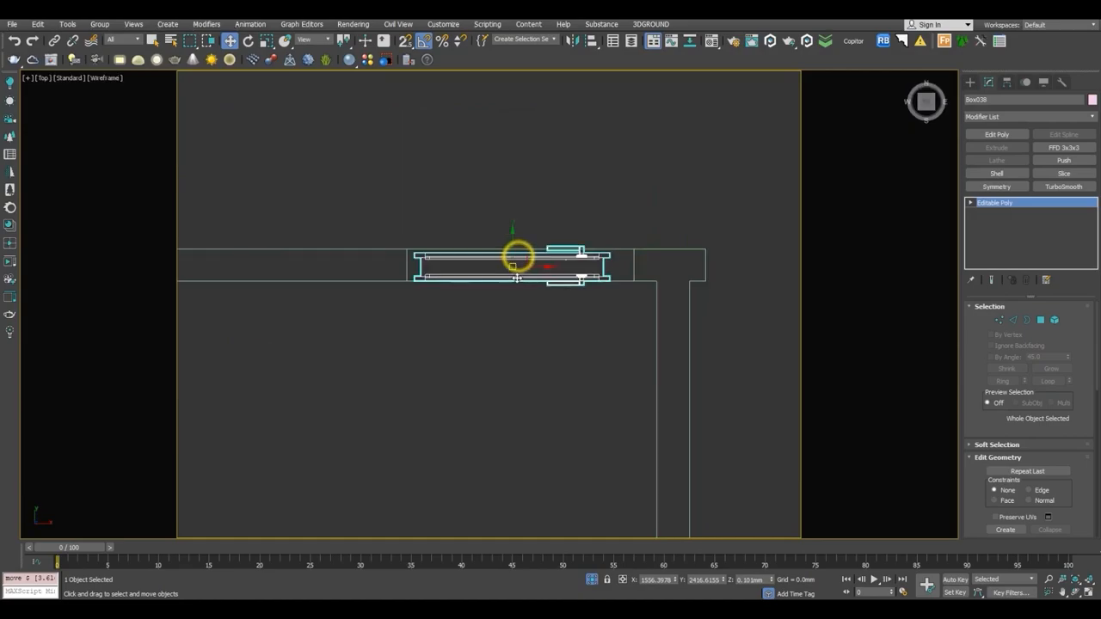
pyautogui.scroll(3, 513, 255)
pyautogui.moveTo(493, 261); pyautogui.dragTo(493, 260)
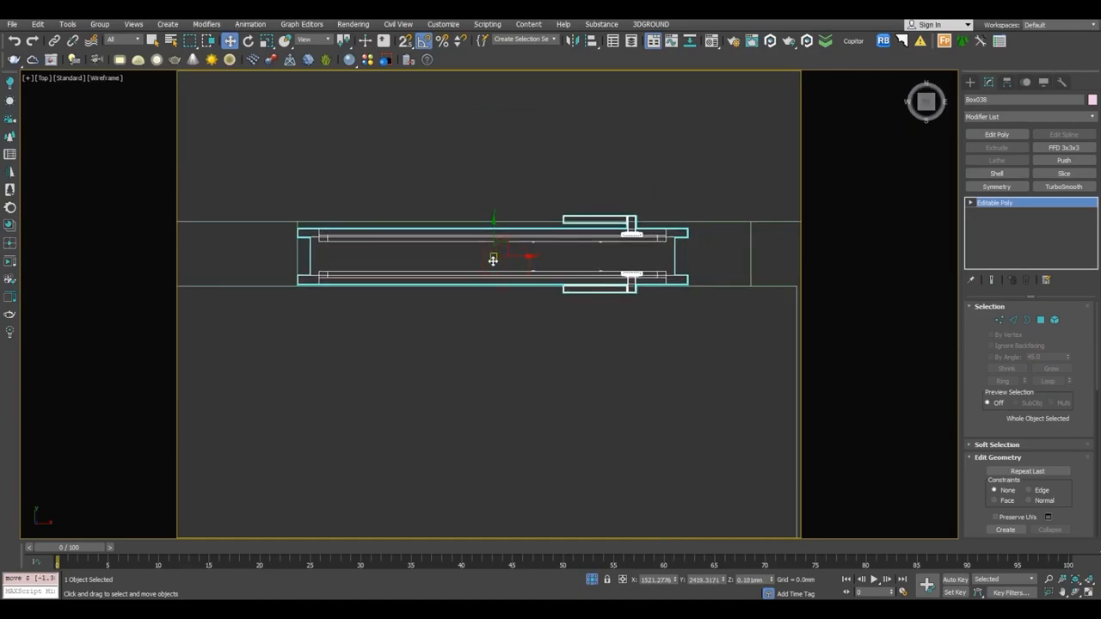
# Examine the placed door in perspective view to check its width and height against the opening.
pyautogui.press('p')
pyautogui.scroll(-4, 493, 261)
pyautogui.moveTo(511, 271)
pyautogui.keyDown('alt'); pyautogui.mouseDown(button='middle')
pyautogui.moveTo(542, 283)
pyautogui.moveTo(477, 250)
pyautogui.moveTo(585, 506)
pyautogui.mouseUp(button='middle'); pyautogui.keyUp('alt')
pyautogui.keyDown('alt'); pyautogui.moveTo(592, 583); pyautogui.dragTo(650, 388, button='middle'); pyautogui.keyUp('alt')
pyautogui.scroll(5, 661, 383)
pyautogui.moveTo(622, 435)
pyautogui.mouseDown()
pyautogui.moveTo(825, 447)
pyautogui.moveTo(602, 442)
pyautogui.moveTo(613, 443)
pyautogui.mouseUp()
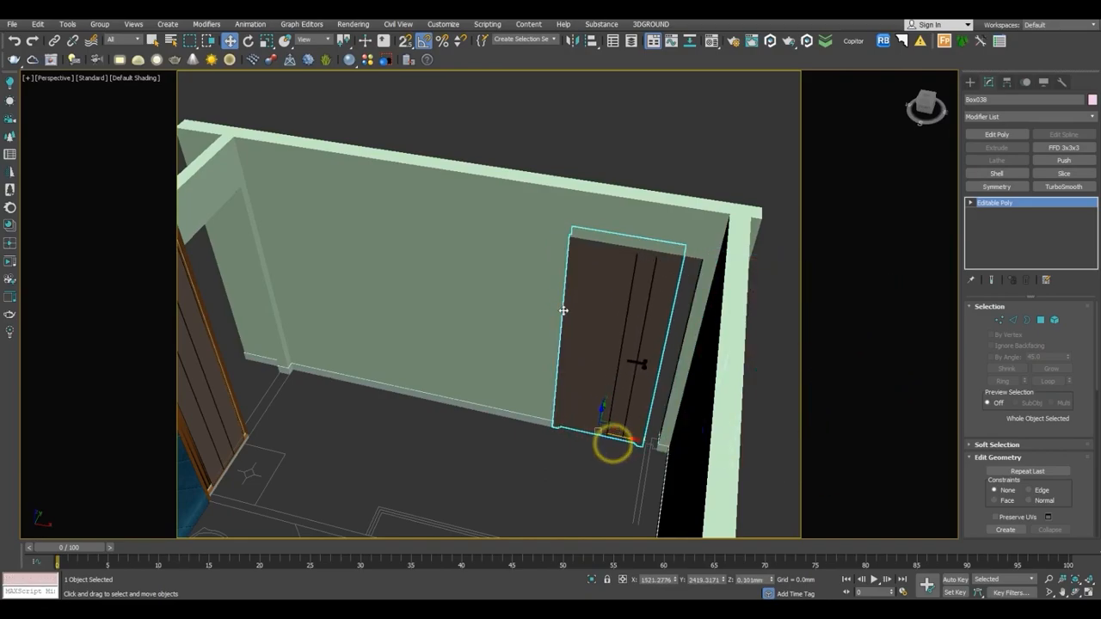
# In top view, fit the vertices at the door's end farthest from the nearby room corner to that edge of the opening.
pyautogui.press('t')
pyautogui.scroll(-4, 559, 295)
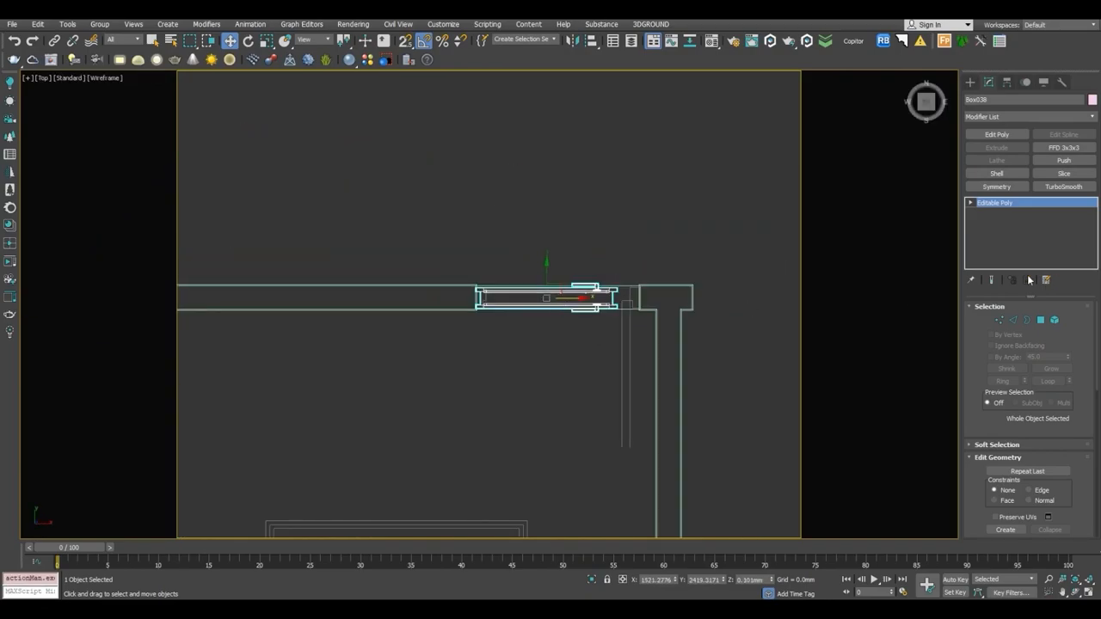
pyautogui.click(1000, 321)
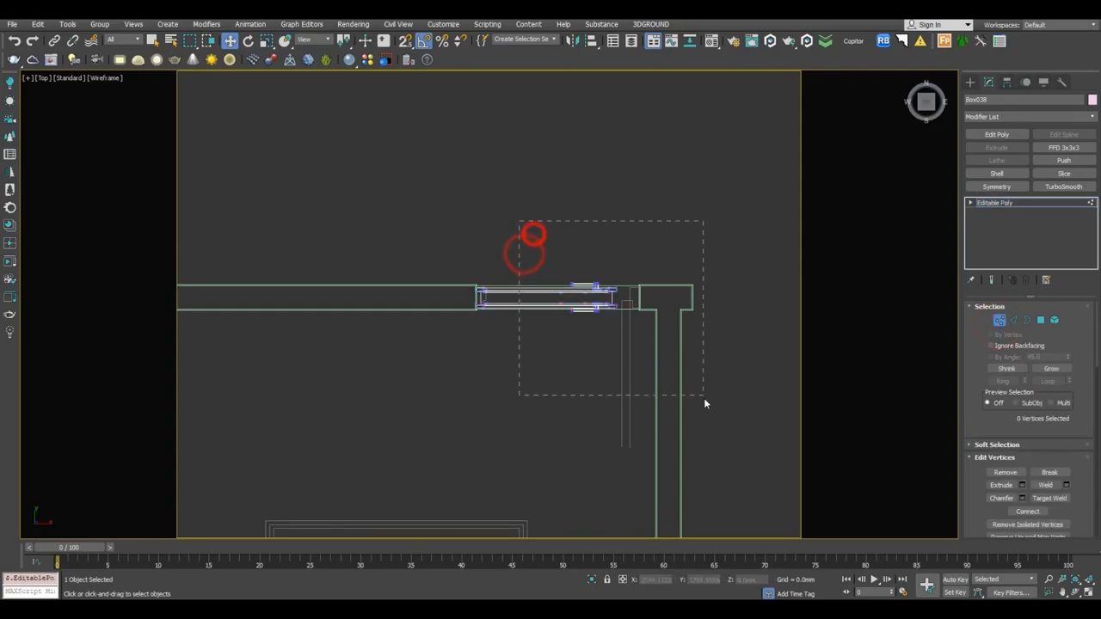
pyautogui.moveTo(522, 229); pyautogui.dragTo(471, 380)
pyautogui.scroll(10, 466, 308)
pyautogui.moveTo(603, 247); pyautogui.dragTo(575, 302, button='middle')
pyautogui.scroll(4, 546, 264)
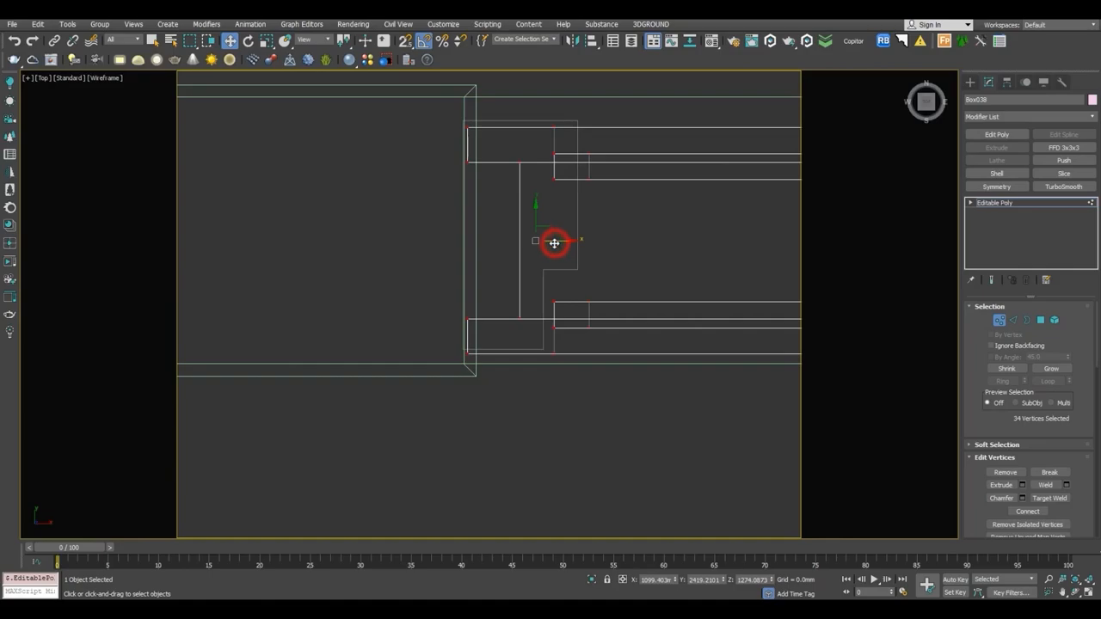
# Widen the door by moving its handle-side vertices to the opening's edge nearest the room corner, and leave vertex editing.
pyautogui.scroll(-8, 553, 245)
pyautogui.moveTo(560, 258); pyautogui.dragTo(462, 266, button='middle')
pyautogui.click(522, 194)
pyautogui.moveTo(524, 224); pyautogui.dragTo(395, 237, button='middle')
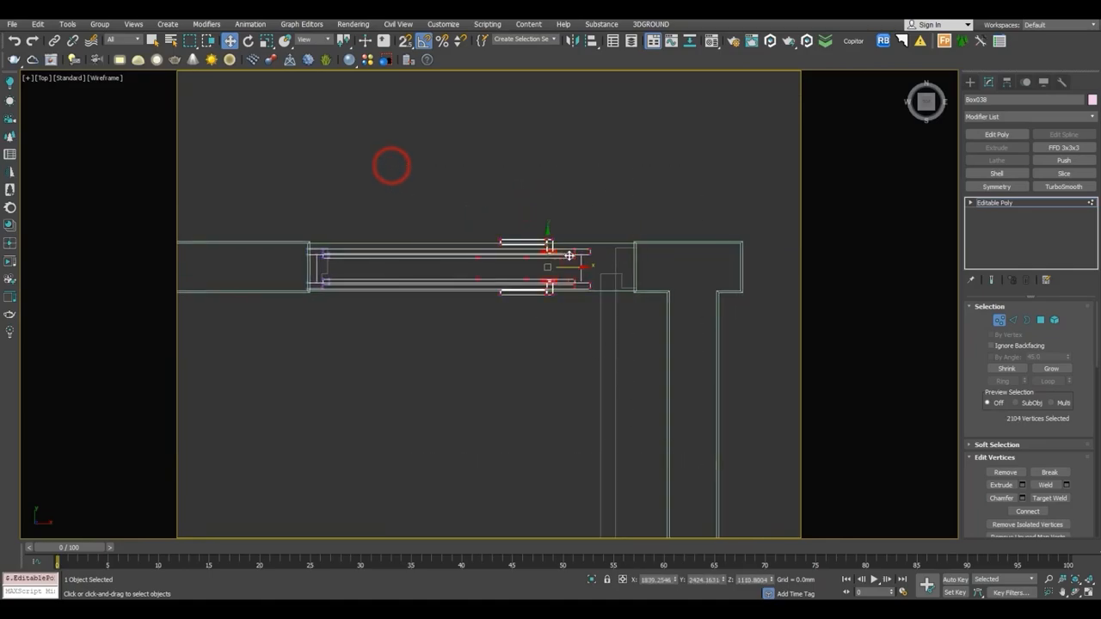
pyautogui.scroll(2, 568, 260)
pyautogui.moveTo(595, 285); pyautogui.dragTo(635, 290)
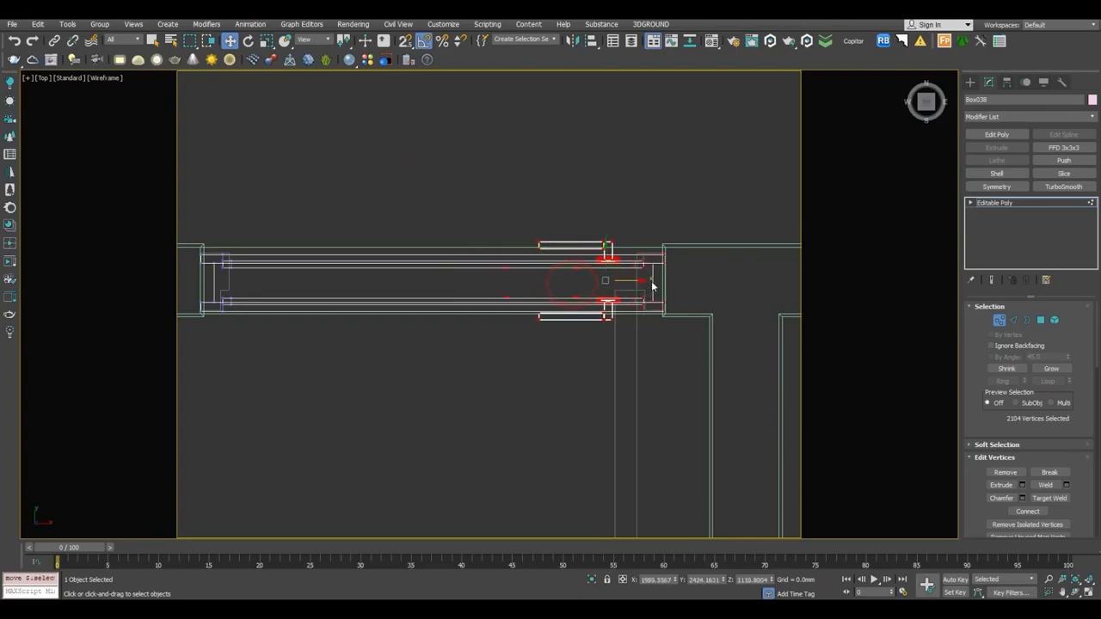
pyautogui.scroll(6, 651, 281)
pyautogui.moveTo(554, 281); pyautogui.dragTo(553, 281)
pyautogui.click(999, 321)
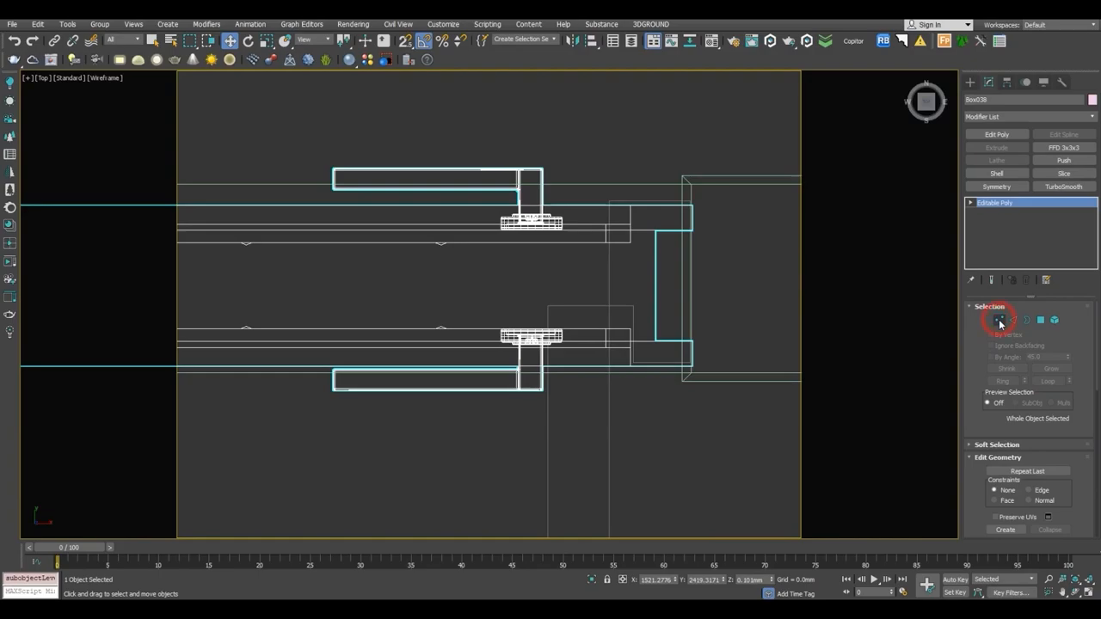
# Examine the widened door in perspective, and compare its hinge and handle sides with the door swing in the AutoCAD PLAN drawing.
pyautogui.press('p')
pyautogui.scroll(-3, 662, 310)
pyautogui.keyDown('alt'); pyautogui.moveTo(607, 303); pyautogui.dragTo(636, 306, button='middle'); pyautogui.keyUp('alt')
pyautogui.click(612, 397)
pyautogui.moveTo(651, 393)
pyautogui.keyDown('alt'); pyautogui.mouseDown(button='middle')
pyautogui.moveTo(661, 365)
pyautogui.moveTo(642, 375)
pyautogui.moveTo(658, 403)
pyautogui.mouseUp(button='middle'); pyautogui.keyUp('alt')
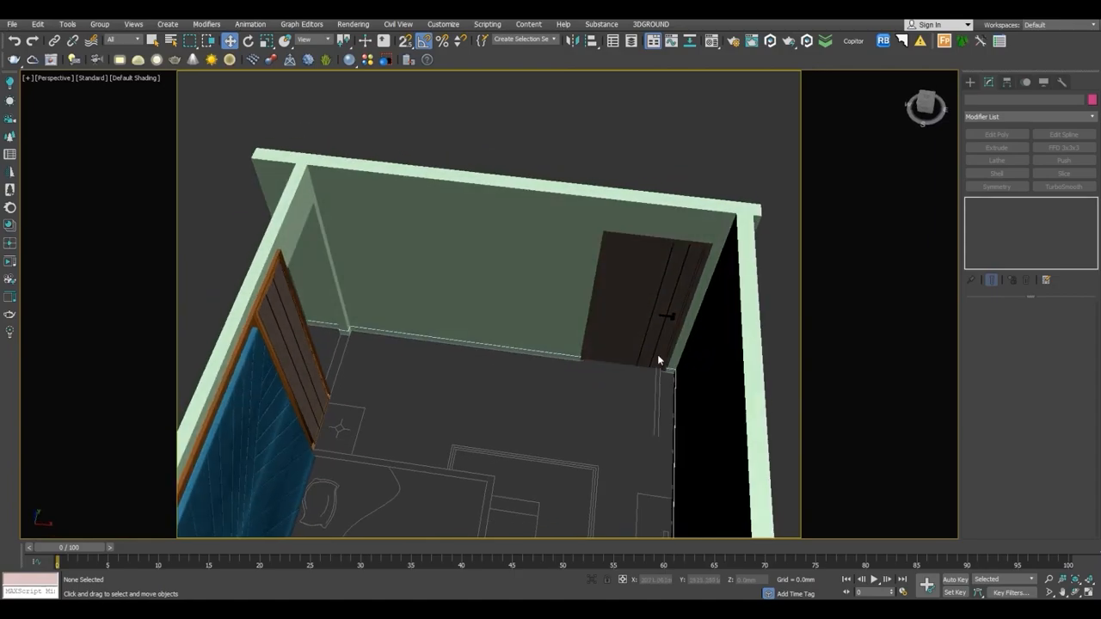
pyautogui.click(657, 336)
pyautogui.press('t')
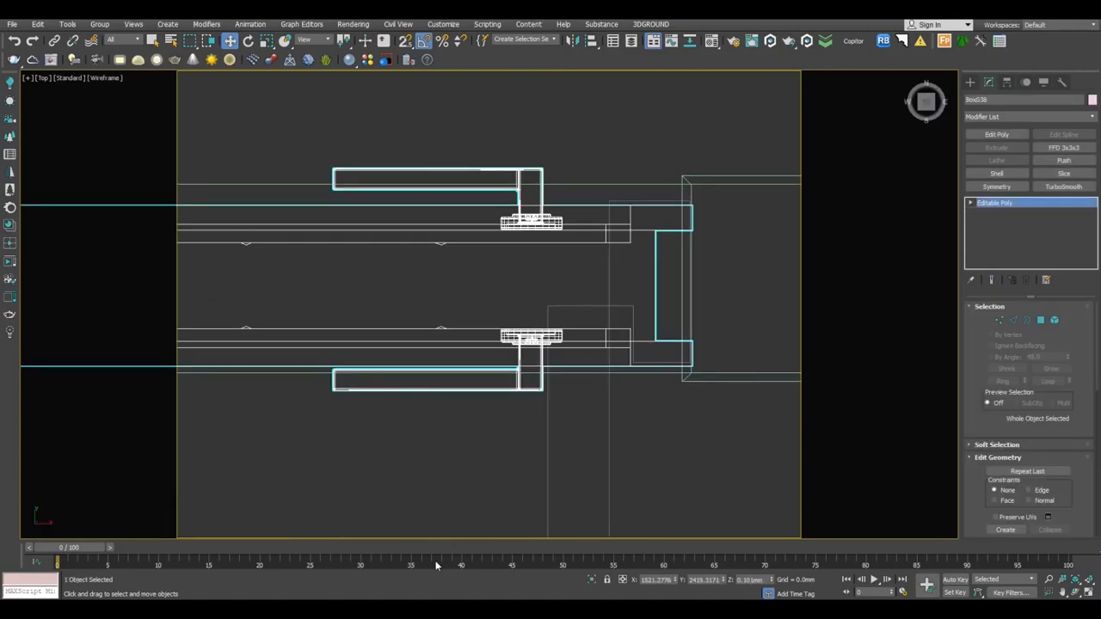
pyautogui.click(379, 597)
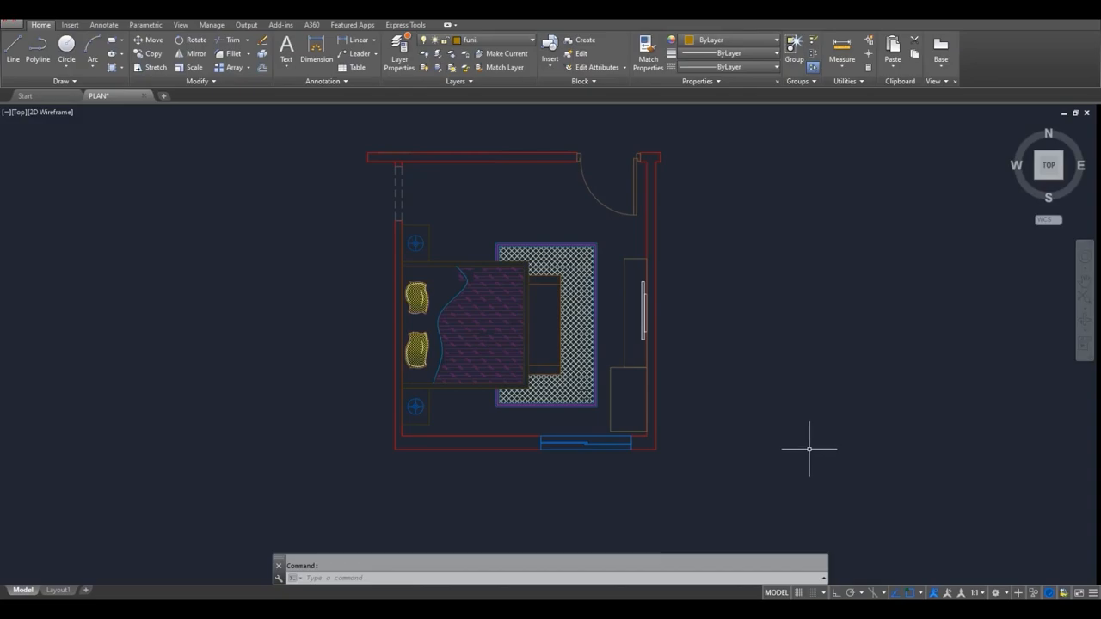
pyautogui.hotkey('alt', 'Tab')
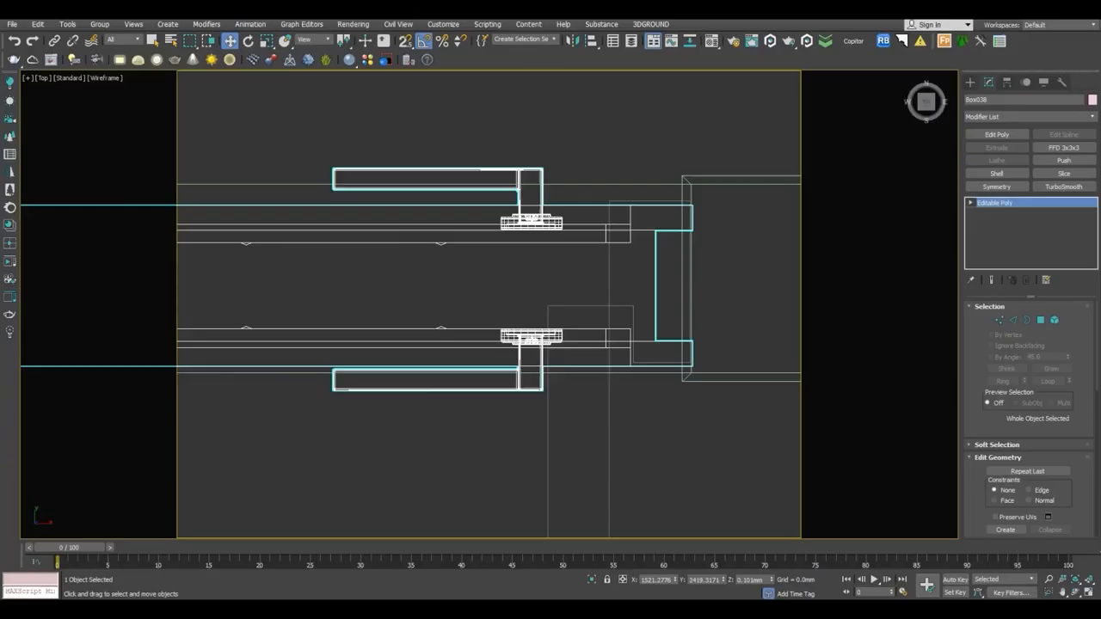
# Mirror the door along X with no clone so its handle moves to the other side.
pyautogui.scroll(-6, 655, 334)
pyautogui.scroll(-3, 665, 371)
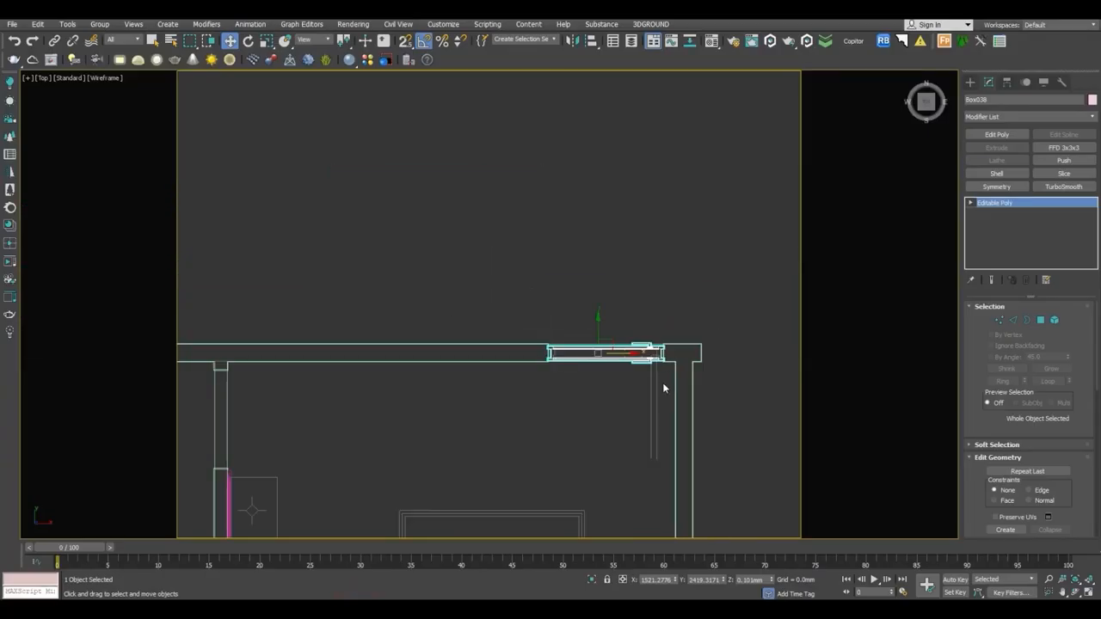
pyautogui.click(575, 40)
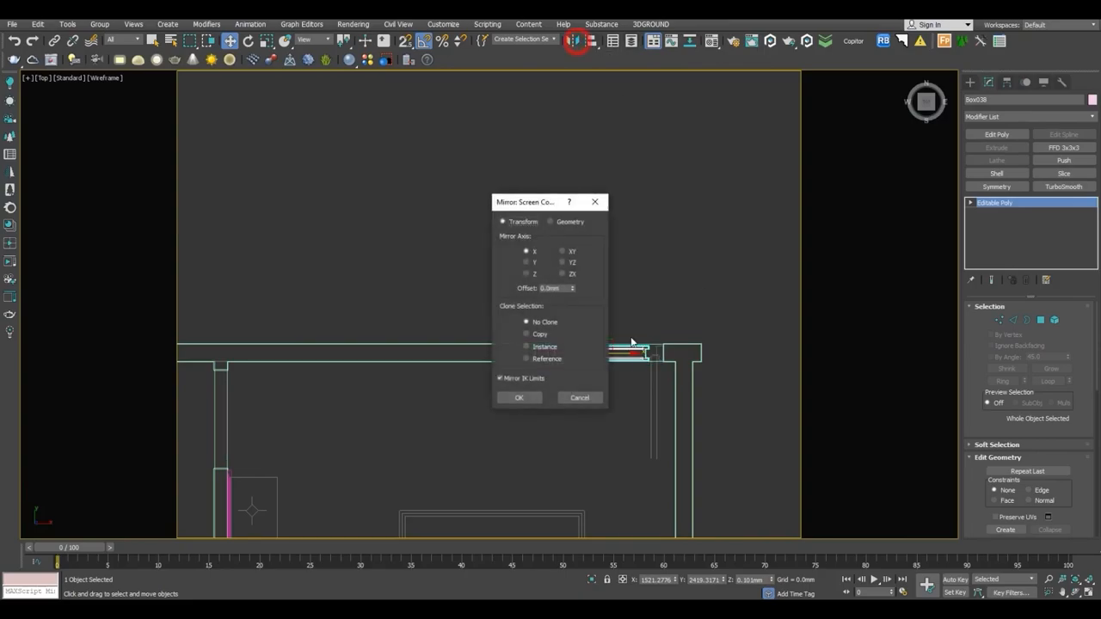
pyautogui.moveTo(548, 203); pyautogui.dragTo(869, 99)
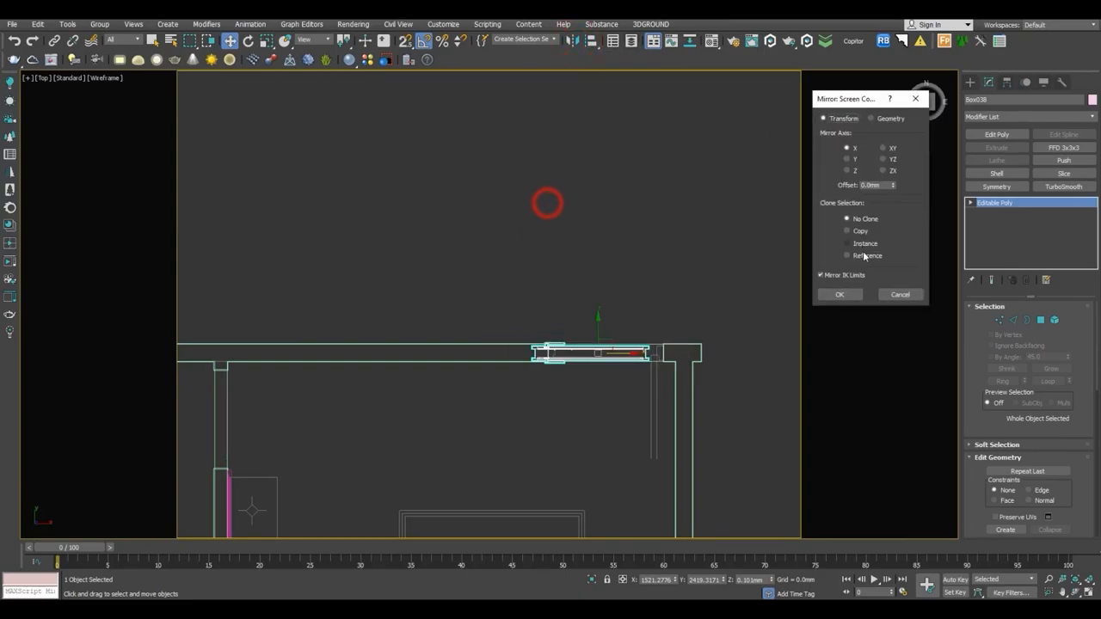
pyautogui.click(841, 294)
# Move the mirrored door back into the opening and align its ends with both opening edges.
pyautogui.scroll(4, 539, 401)
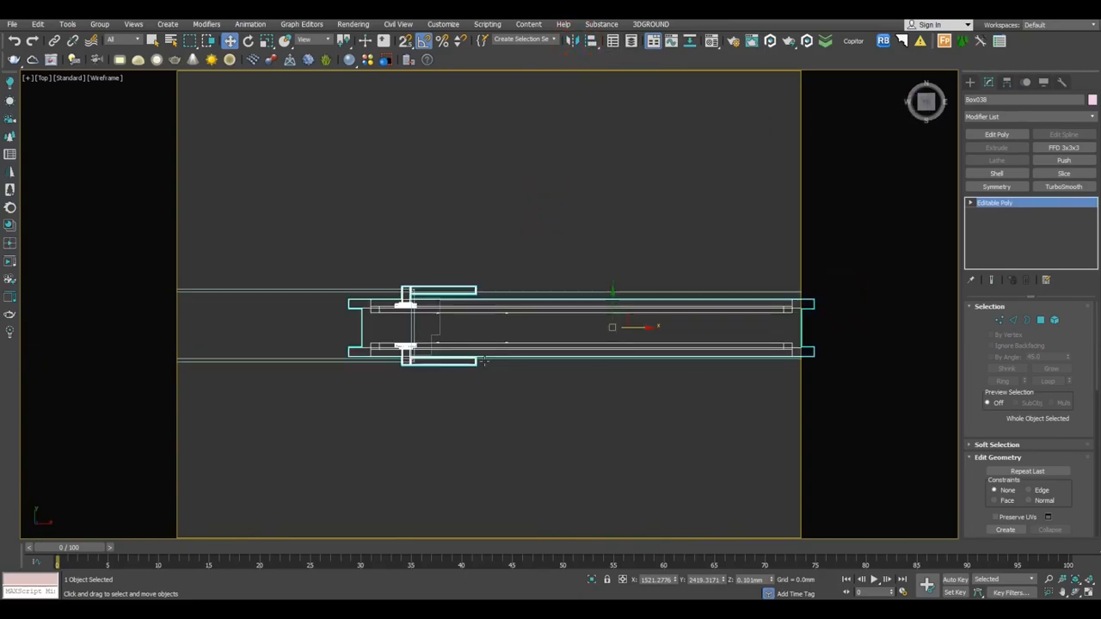
pyautogui.scroll(-2, 625, 343)
pyautogui.moveTo(625, 344); pyautogui.dragTo(482, 319, button='middle')
pyautogui.moveTo(501, 313); pyautogui.dragTo(543, 312)
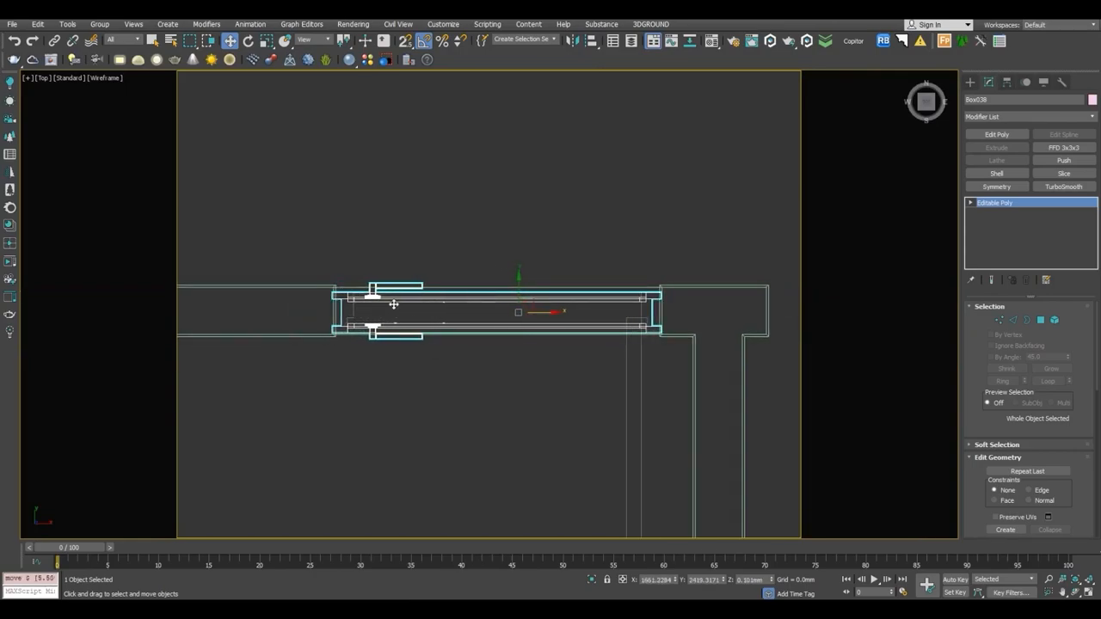
pyautogui.scroll(5, 375, 298)
pyautogui.moveTo(437, 288); pyautogui.dragTo(467, 283, button='middle')
pyautogui.moveTo(465, 283); pyautogui.dragTo(470, 284)
# Make one copy of the door and place it inside the room near the opening in the headboard wall.
pyautogui.scroll(-4, 469, 284)
pyautogui.scroll(-2, 526, 306)
pyautogui.moveTo(449, 268); pyautogui.dragTo(437, 220, button='middle')
pyautogui.scroll(-1, 497, 303)
pyautogui.moveTo(560, 265); pyautogui.dragTo(568, 265, button='middle')
pyautogui.scroll(-3, 621, 247)
pyautogui.keyDown('shift'); pyautogui.moveTo(612, 234); pyautogui.dragTo(456, 260); pyautogui.keyUp('shift')
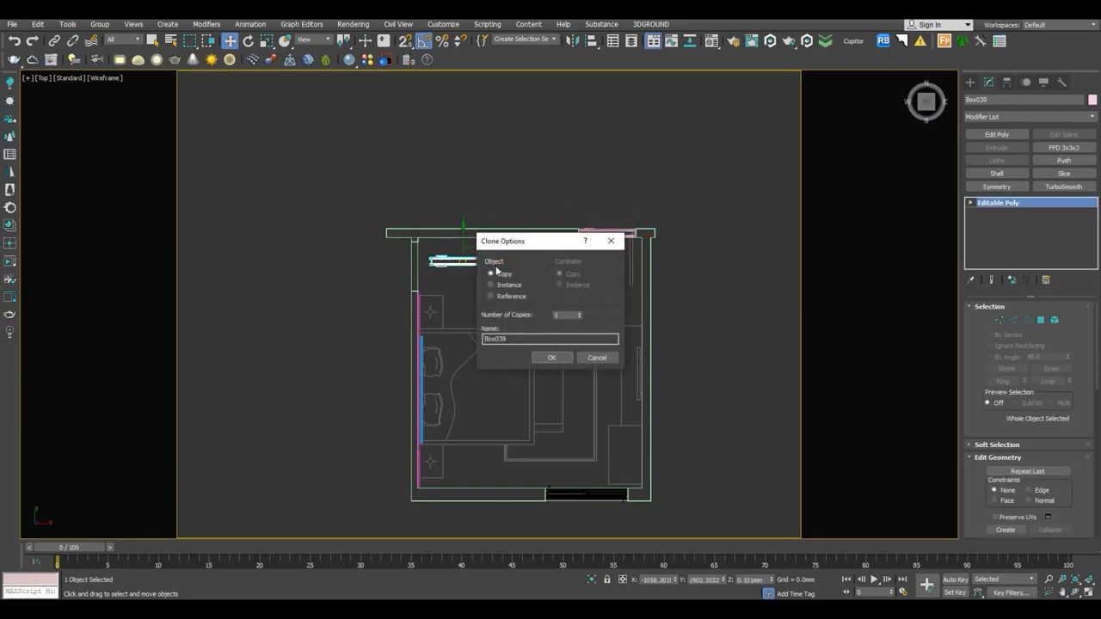
pyautogui.click(551, 357)
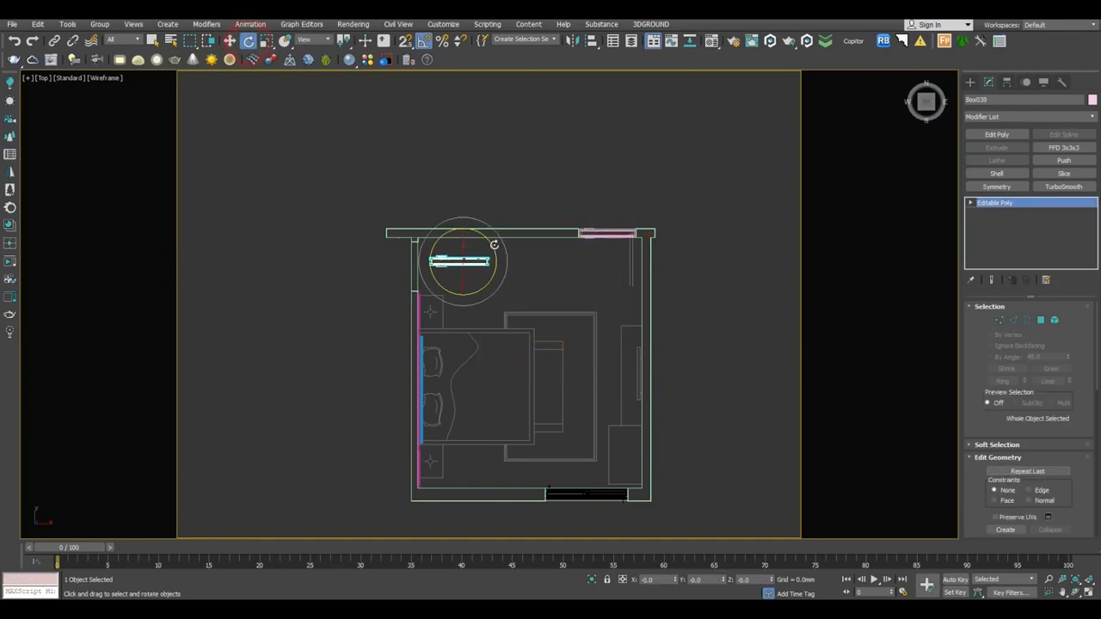
# Rotate the copied door 90 degrees and move it into the opening in the headboard wall.
pyautogui.scroll(4, 452, 262)
pyautogui.press('w')
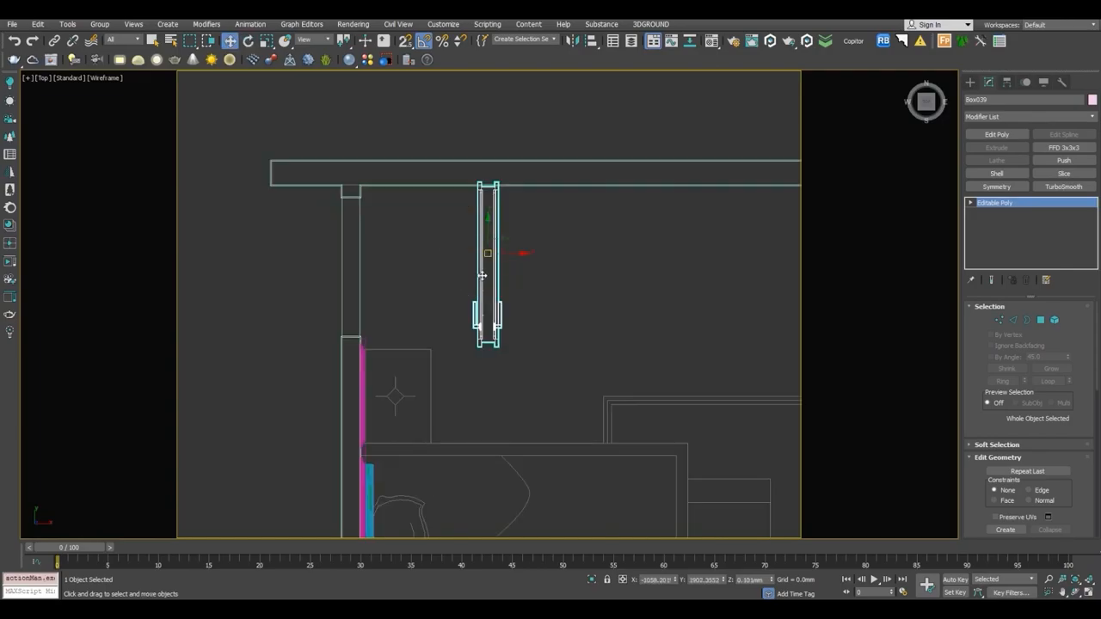
pyautogui.moveTo(488, 253); pyautogui.dragTo(345, 212)
pyautogui.scroll(4, 353, 273)
pyautogui.scroll(-5, 410, 335)
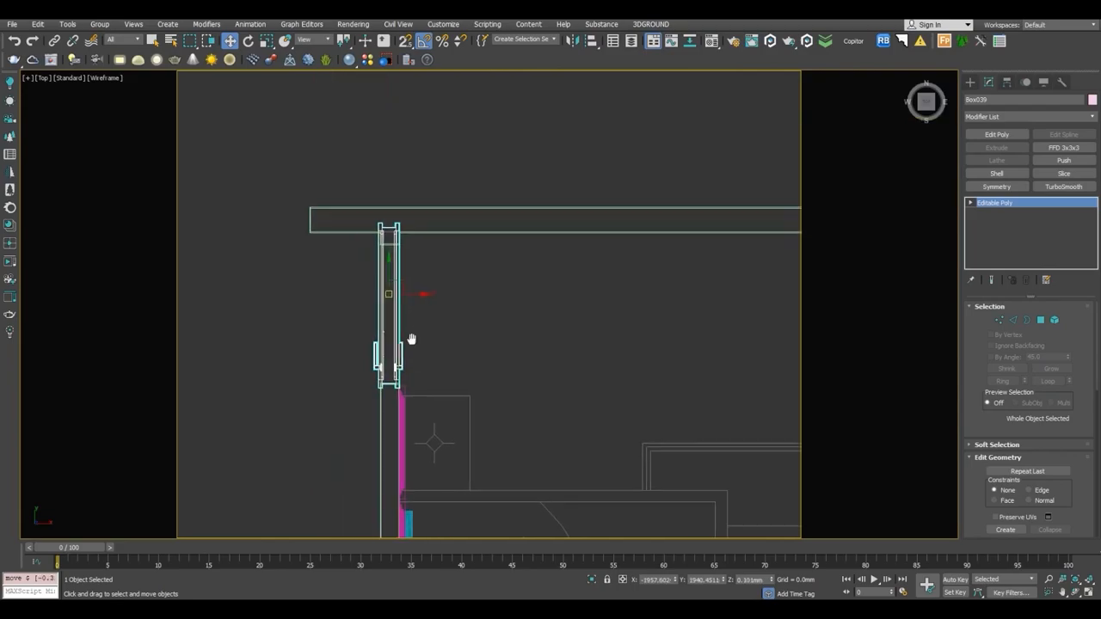
# Move the copied door's end vertices nearest the room corner to that edge of the opening, and review the fit in perspective.
pyautogui.click(1001, 320)
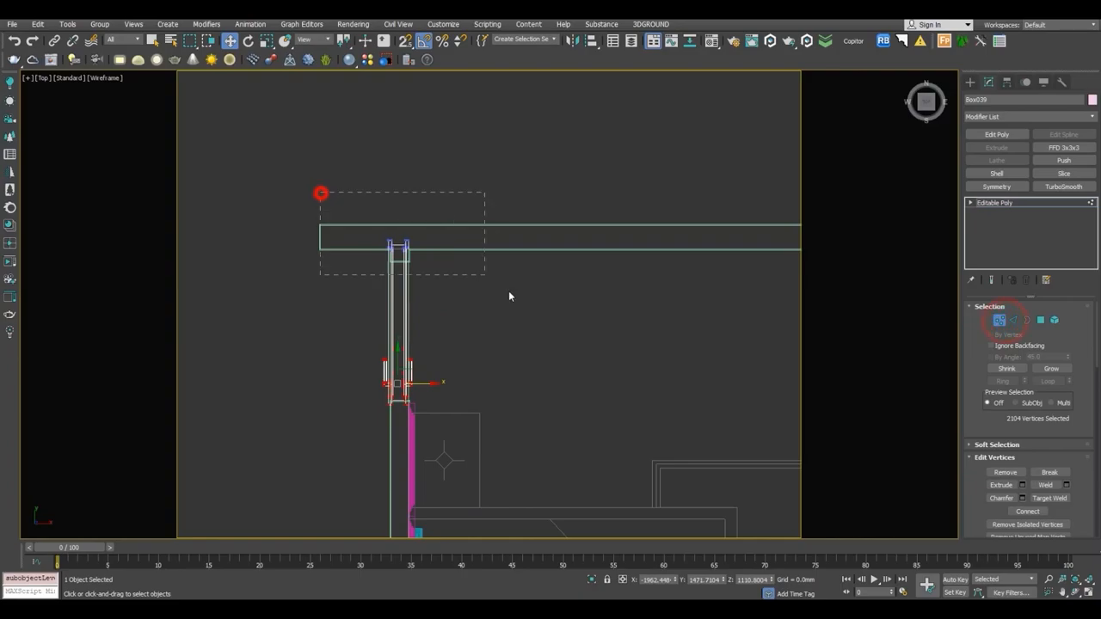
pyautogui.moveTo(508, 296); pyautogui.dragTo(509, 297)
pyautogui.scroll(6, 381, 250)
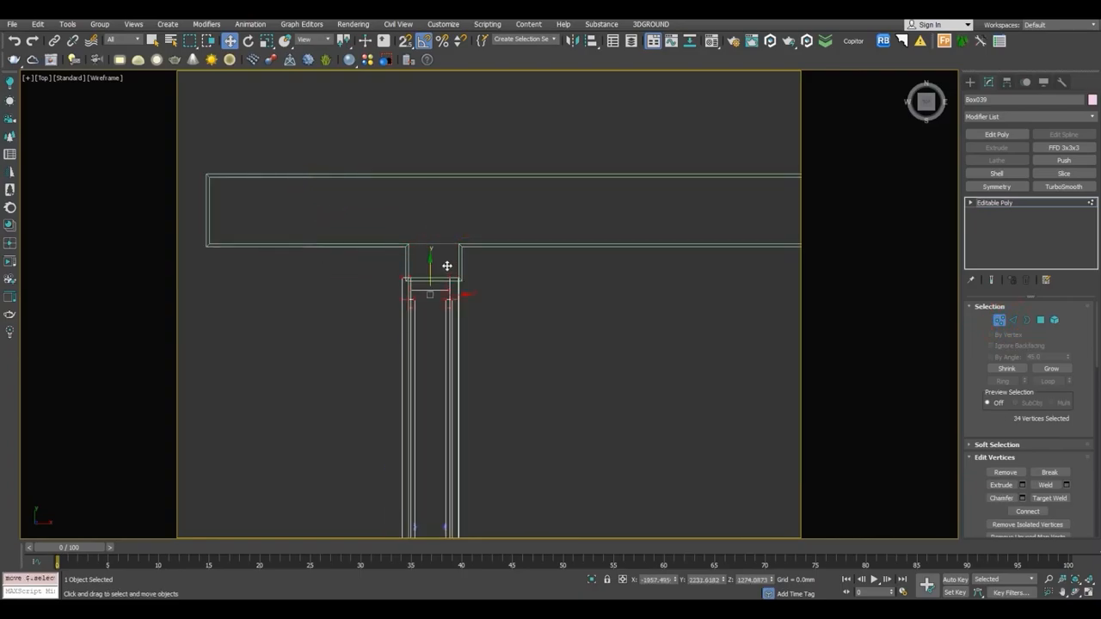
pyautogui.press('1')
pyautogui.press('p')
pyautogui.press('z')
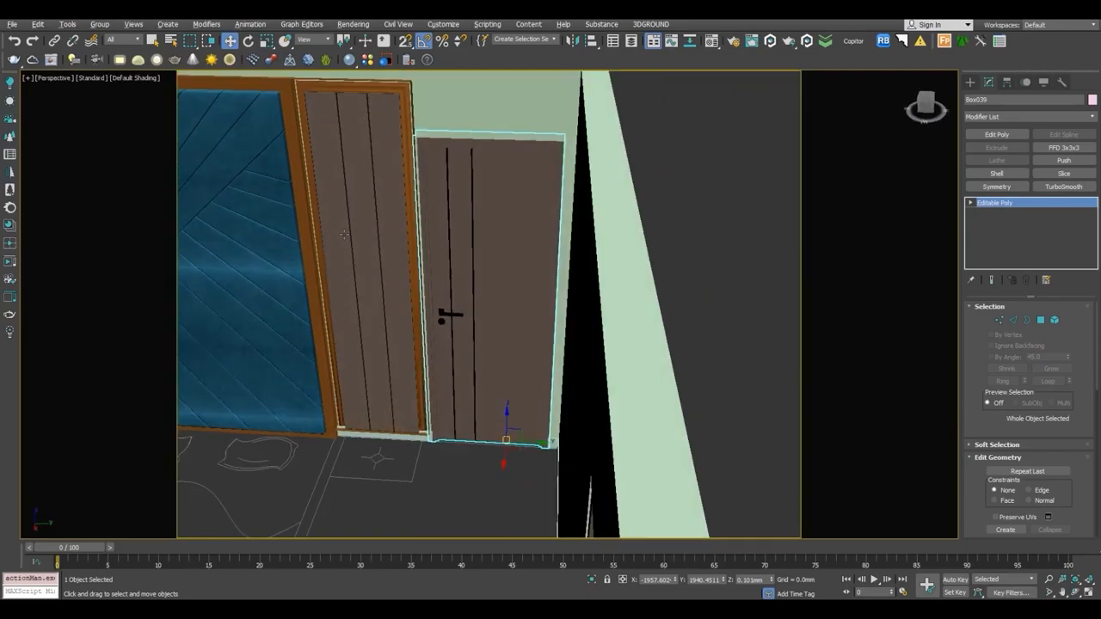
pyautogui.scroll(-3, 344, 234)
pyautogui.keyDown('alt'); pyautogui.moveTo(343, 234); pyautogui.dragTo(410, 324, button='middle'); pyautogui.keyUp('alt')
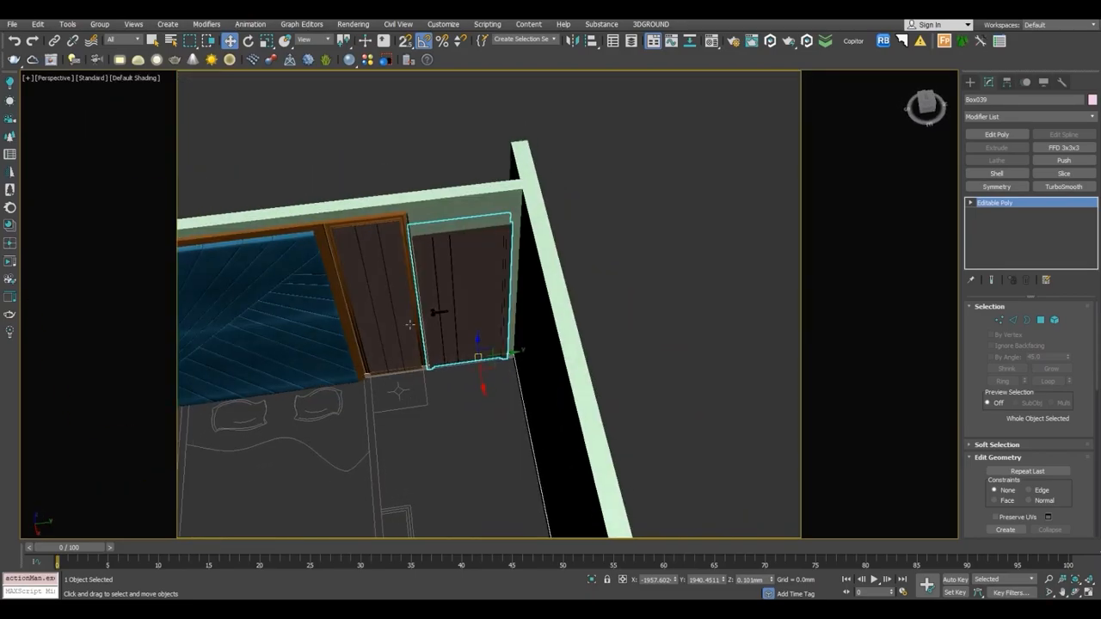
# In top view, move the copied door's handle-side vertices to the opening's edge beside the wall panel.
pyautogui.press('t')
pyautogui.moveTo(370, 465); pyautogui.dragTo(423, 112, button='middle')
pyautogui.click(996, 319)
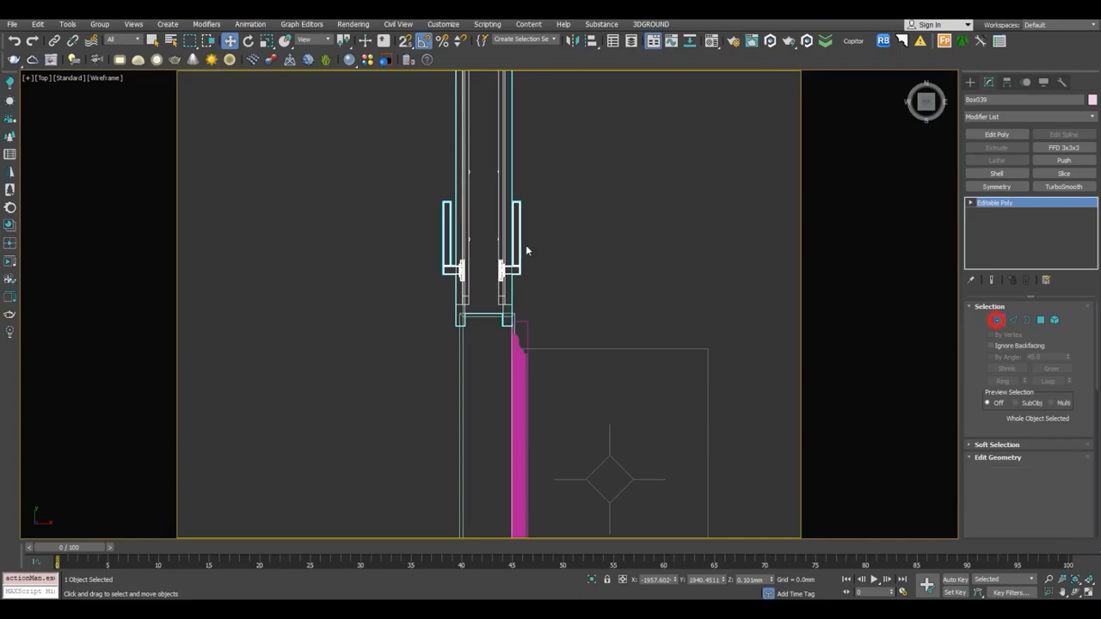
pyautogui.click(338, 170)
pyautogui.moveTo(283, 118); pyautogui.dragTo(520, 289)
pyautogui.scroll(3, 513, 288)
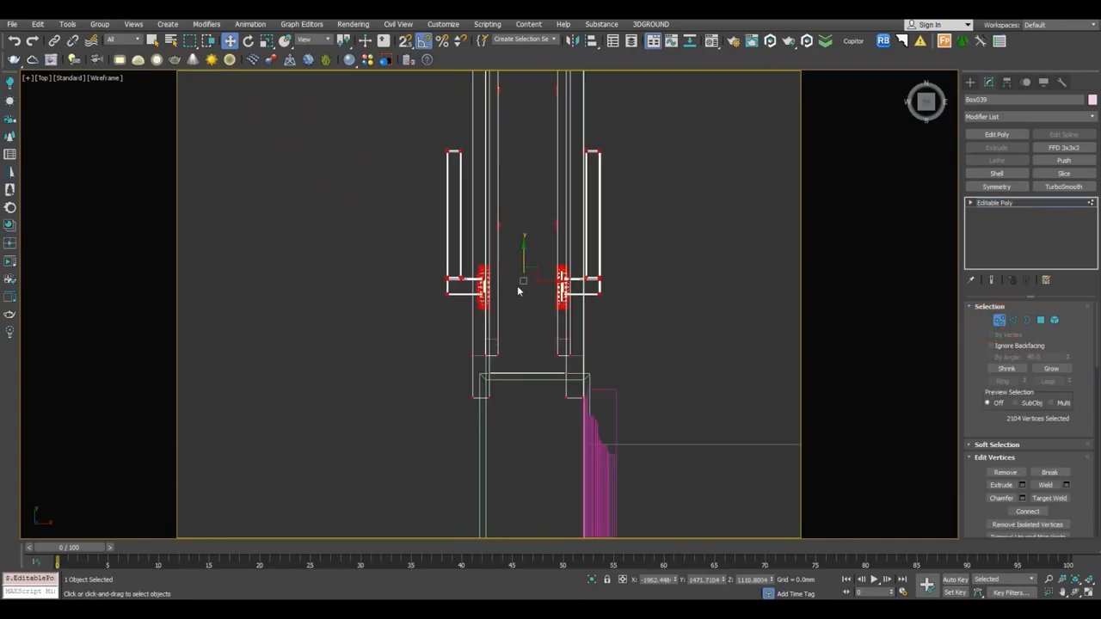
pyautogui.moveTo(524, 250); pyautogui.dragTo(515, 233)
pyautogui.scroll(5, 577, 400)
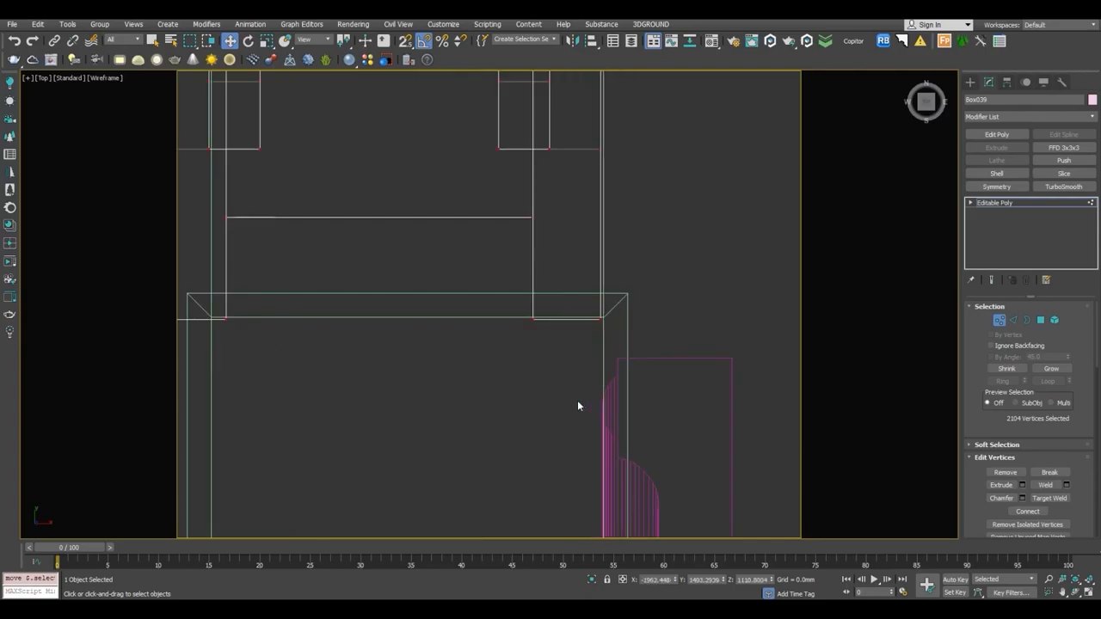
pyautogui.press('1')
pyautogui.scroll(-4, 580, 389)
# Examine the bottom and side edges of the copied door against the skirting and wall in perspective view.
pyautogui.press('p')
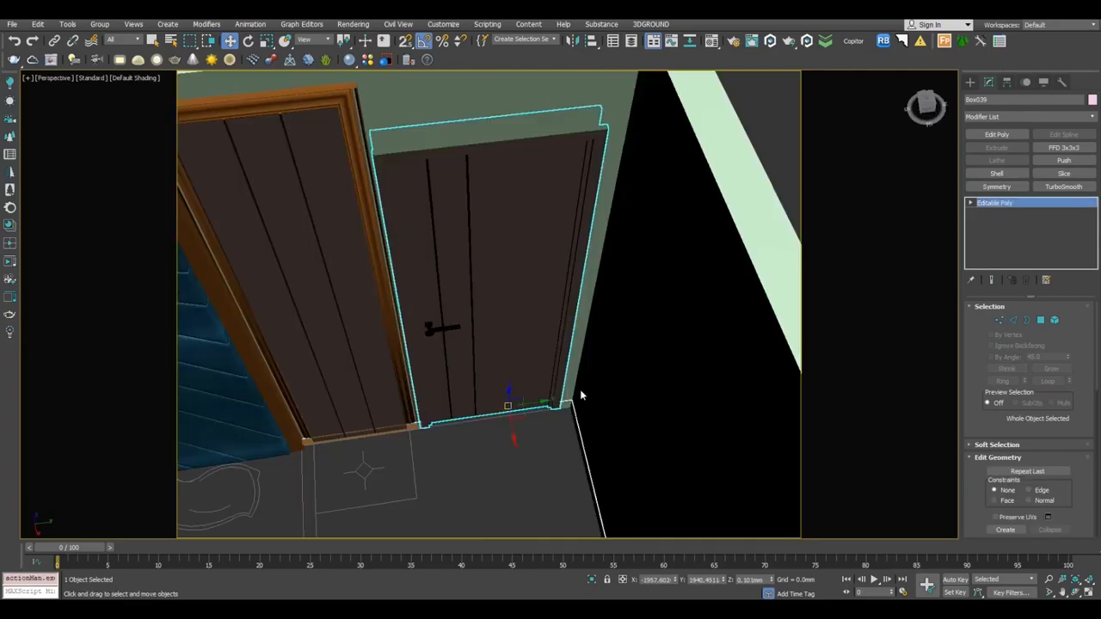
pyautogui.moveTo(472, 457)
pyautogui.keyDown('alt'); pyautogui.mouseDown(button='middle')
pyautogui.moveTo(567, 224)
pyautogui.moveTo(625, 203)
pyautogui.moveTo(639, 233)
pyautogui.moveTo(603, 397)
pyautogui.mouseUp(button='middle'); pyautogui.keyUp('alt')
pyautogui.click(604, 452)
pyautogui.scroll(4, 602, 376)
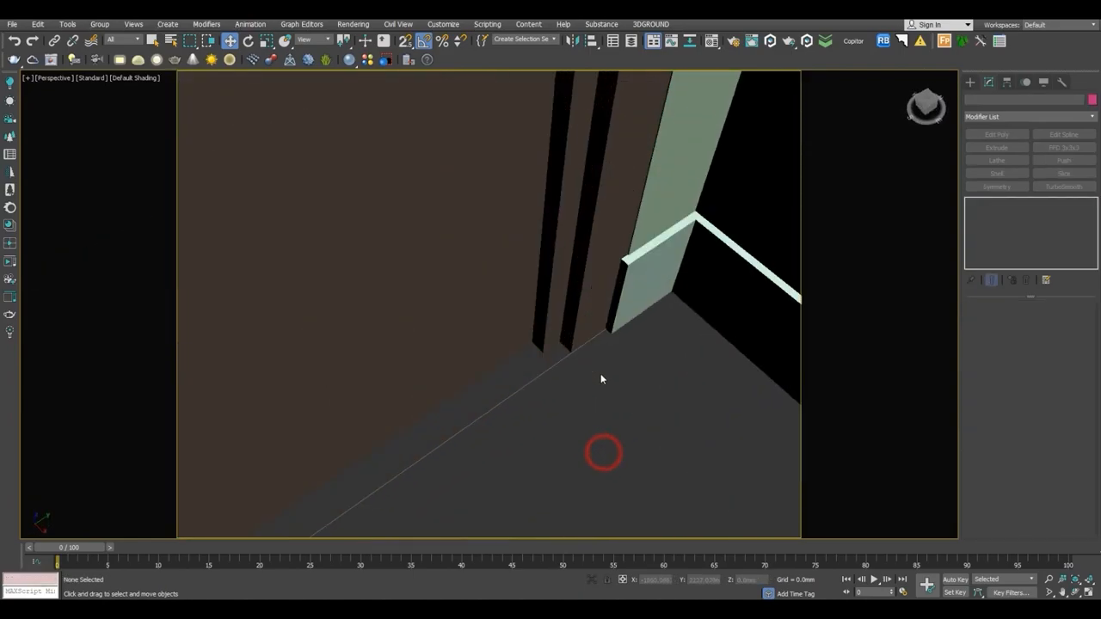
pyautogui.click(570, 284)
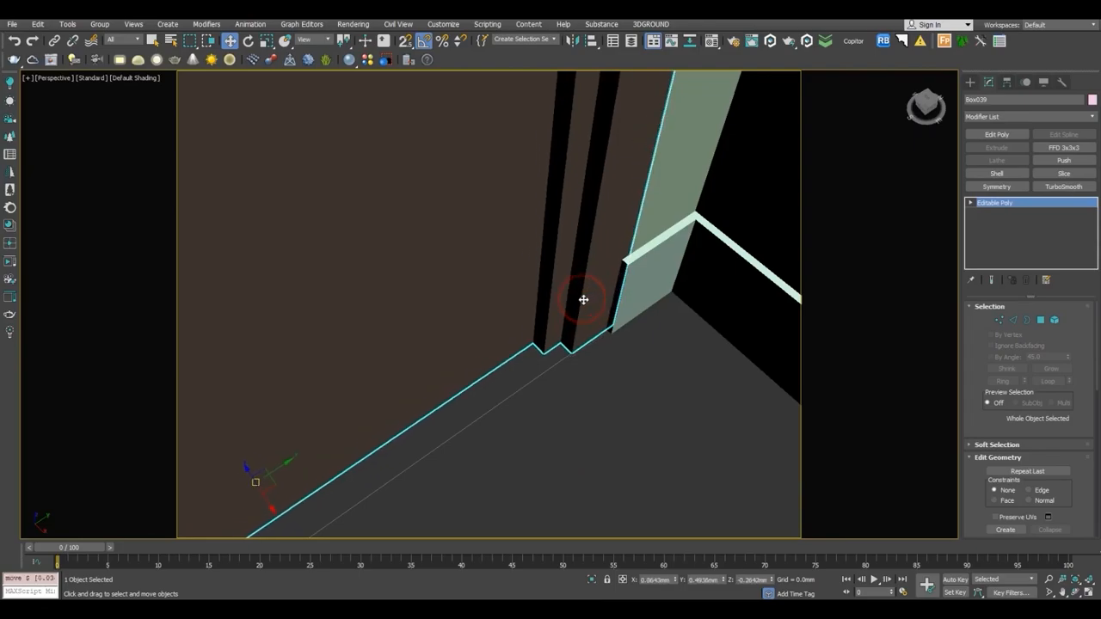
pyautogui.moveTo(585, 300); pyautogui.dragTo(560, 320, button='middle')
pyautogui.scroll(-3, 564, 323)
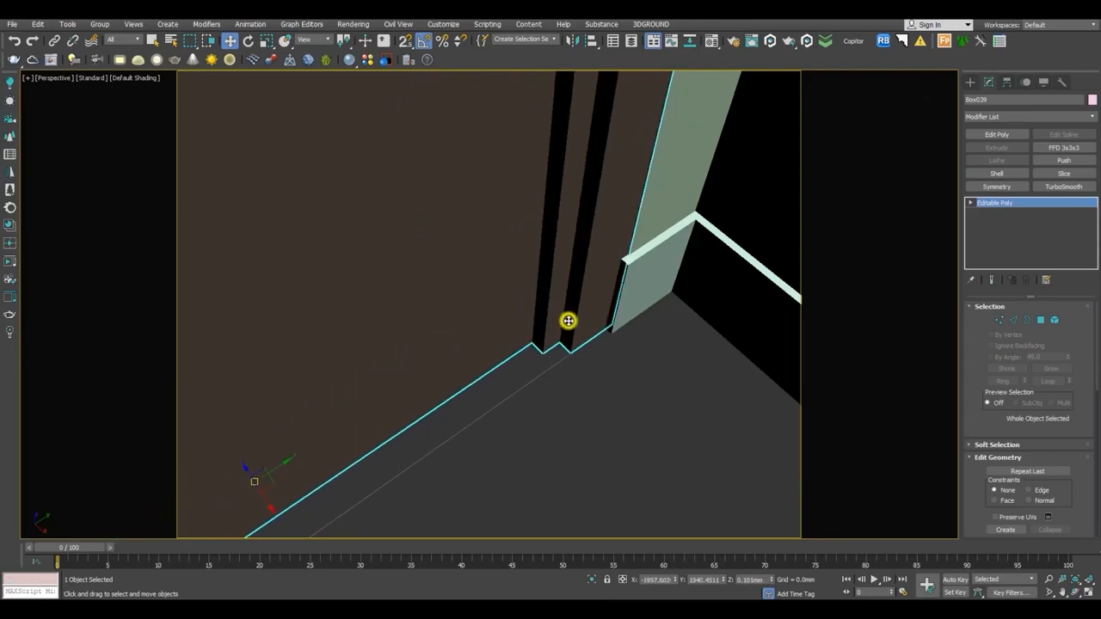
pyautogui.moveTo(452, 410); pyautogui.dragTo(453, 411)
pyautogui.click(625, 444)
pyautogui.scroll(-2, 551, 344)
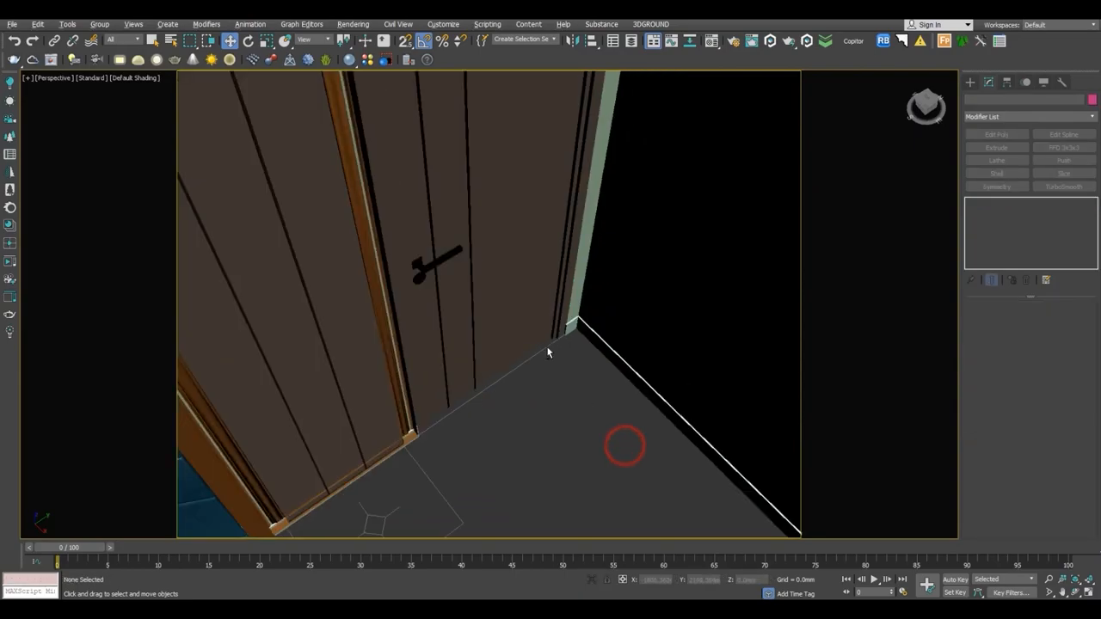
pyautogui.scroll(3, 517, 356)
pyautogui.scroll(5, 292, 386)
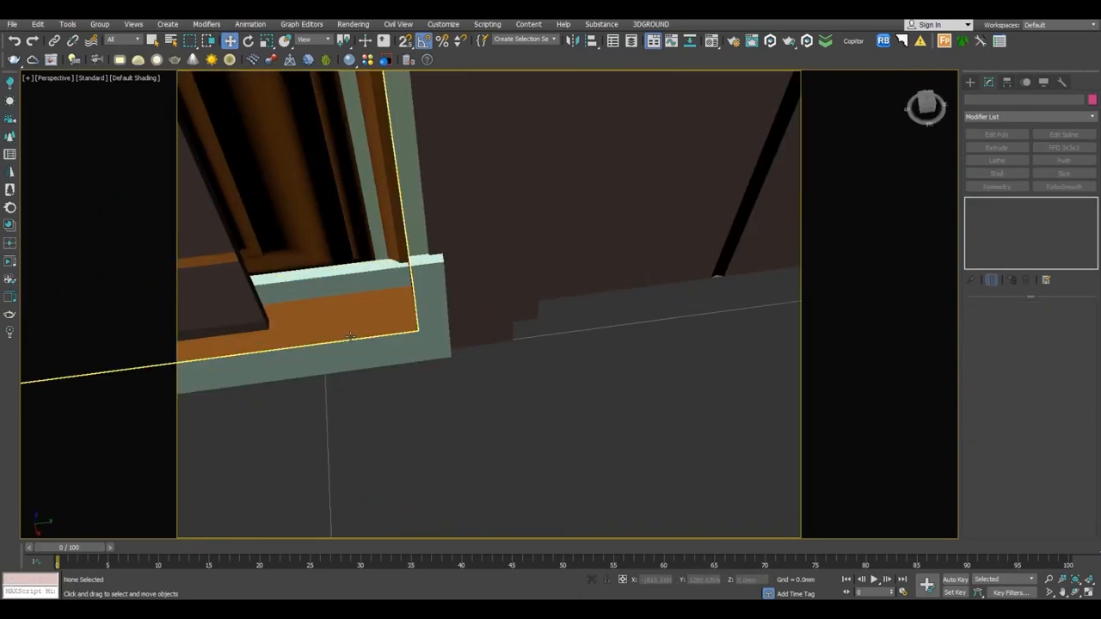
# Select the headboard wall panel group and examine its edges against the surrounding wall.
pyautogui.click(356, 303)
pyautogui.click(367, 239)
pyautogui.click(368, 239)
pyautogui.scroll(-6, 404, 258)
pyautogui.press('z')
pyautogui.scroll(-2, 434, 275)
pyautogui.moveTo(437, 289); pyautogui.dragTo(448, 319, button='middle')
pyautogui.scroll(5, 447, 319)
pyautogui.moveTo(419, 147); pyautogui.dragTo(370, 400, button='middle')
pyautogui.scroll(-3, 404, 115)
# Raise the headboard wall panel group to Z about 1415 mm so its lower frame sits on top of the skirting.
pyautogui.scroll(1, 418, 123)
pyautogui.scroll(3, 422, 286)
pyautogui.moveTo(578, 209); pyautogui.dragTo(501, 264, button='middle')
pyautogui.scroll(-4, 568, 329)
pyautogui.scroll(3, 708, 408)
pyautogui.scroll(5, 637, 387)
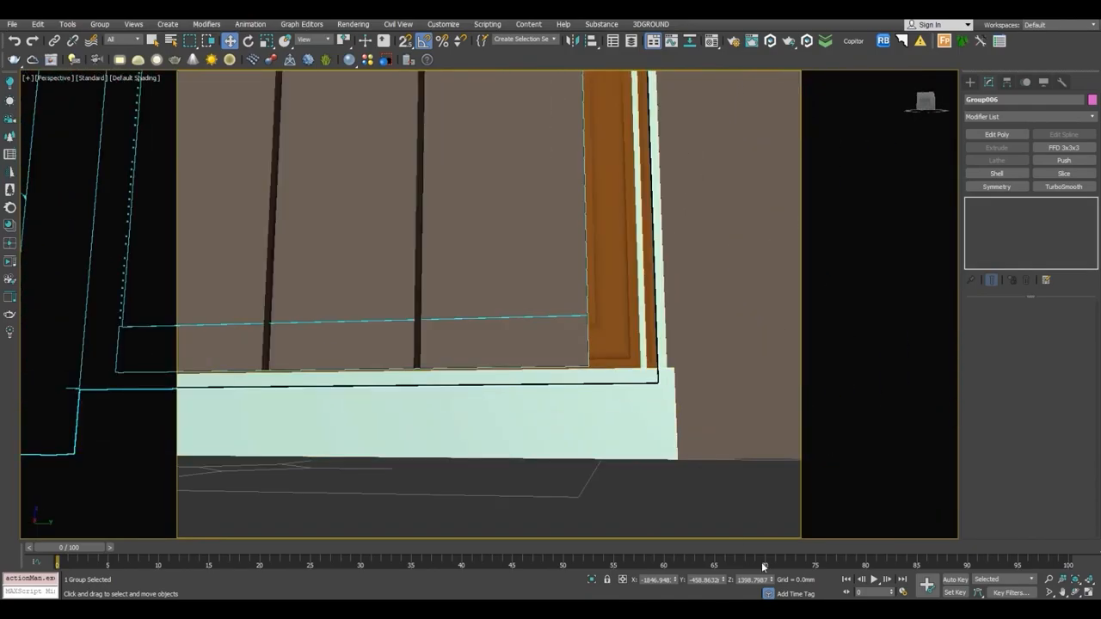
pyautogui.moveTo(772, 581); pyautogui.dragTo(766, 568)
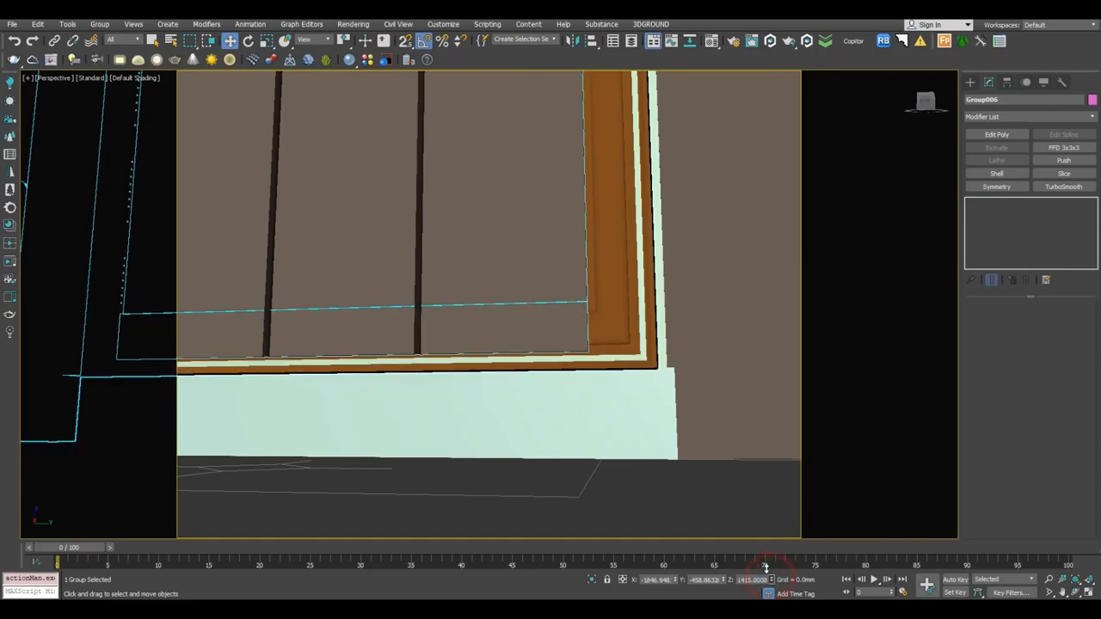
pyautogui.press('z')
pyautogui.keyDown('alt'); pyautogui.moveTo(685, 398); pyautogui.dragTo(479, 317, button='middle'); pyautogui.keyUp('alt')
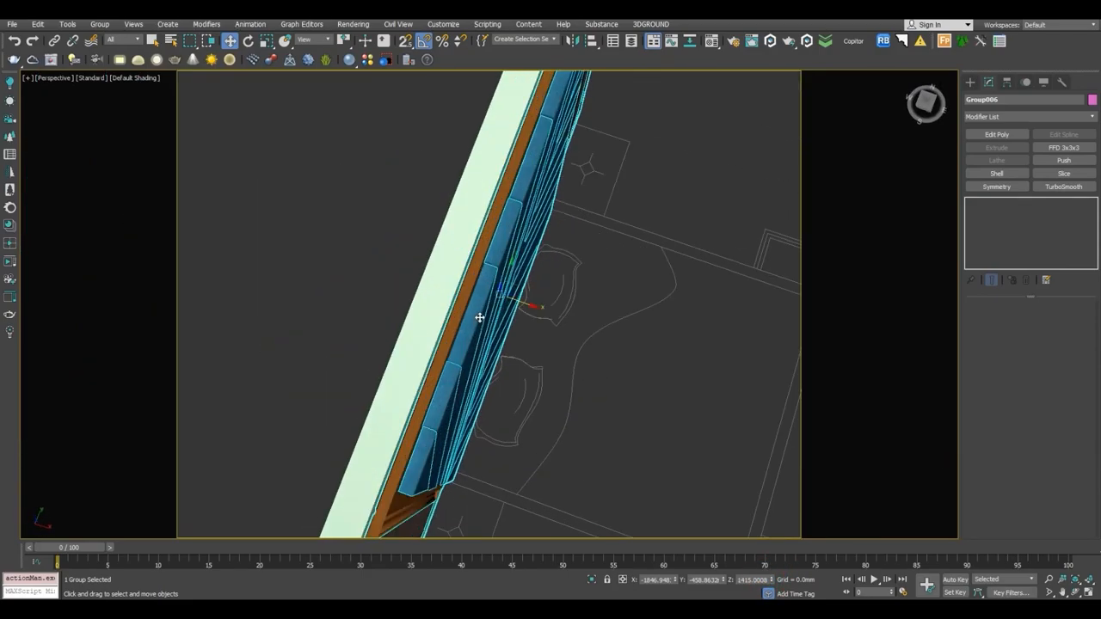
# Nudge the headboard wall panel group along X to about -1842 mm and check its lower frame against the skirting.
pyautogui.moveTo(513, 303); pyautogui.dragTo(514, 302)
pyautogui.keyDown('alt'); pyautogui.moveTo(514, 302); pyautogui.dragTo(715, 298, button='middle'); pyautogui.keyUp('alt')
pyautogui.scroll(5, 626, 501)
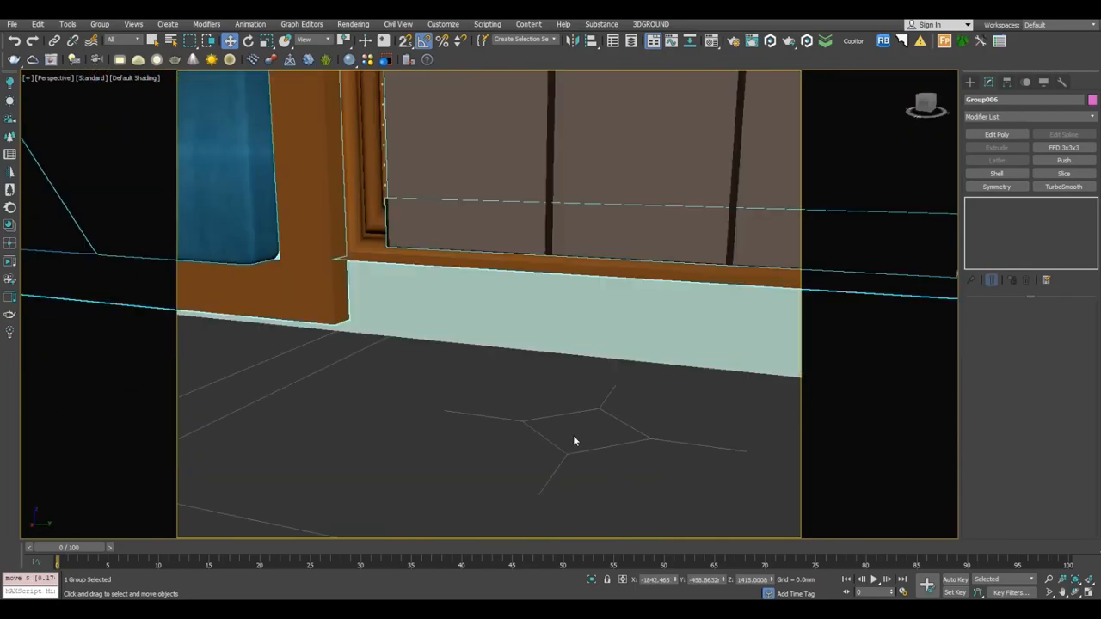
pyautogui.click(572, 438)
# Examine how the sliding door sits in its wall opening in perspective and top views.
pyautogui.scroll(-12, 573, 438)
pyautogui.keyDown('alt'); pyautogui.moveTo(603, 464); pyautogui.dragTo(378, 400, button='middle'); pyautogui.keyUp('alt')
pyautogui.scroll(8, 398, 330)
pyautogui.click(344, 297)
pyautogui.press('z')
pyautogui.press('t')
pyautogui.scroll(-4, 453, 360)
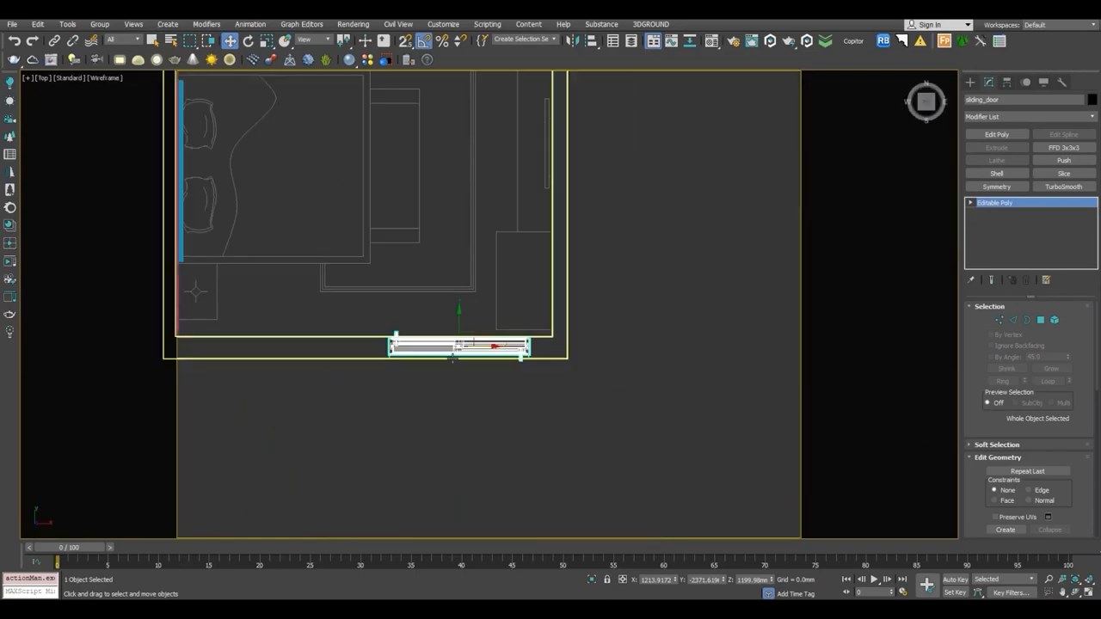
pyautogui.scroll(-4, 453, 360)
pyautogui.click(435, 285)
# Merge all objects from 1.max into the scene.
pyautogui.click(12, 24)
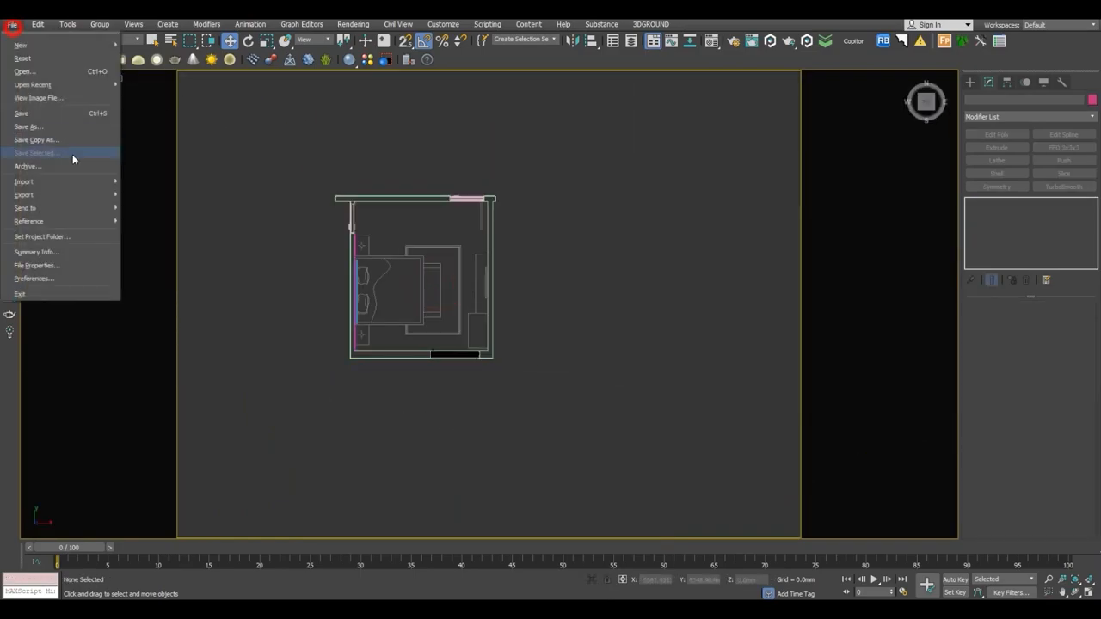
pyautogui.moveTo(86, 181)
pyautogui.click(146, 202)
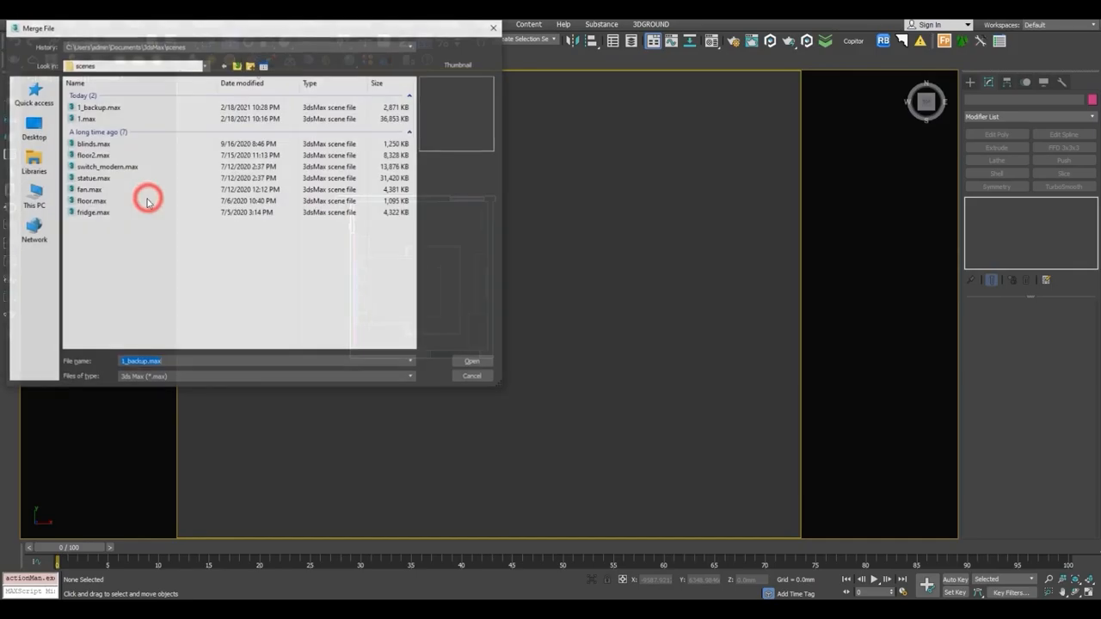
pyautogui.doubleClick(84, 119)
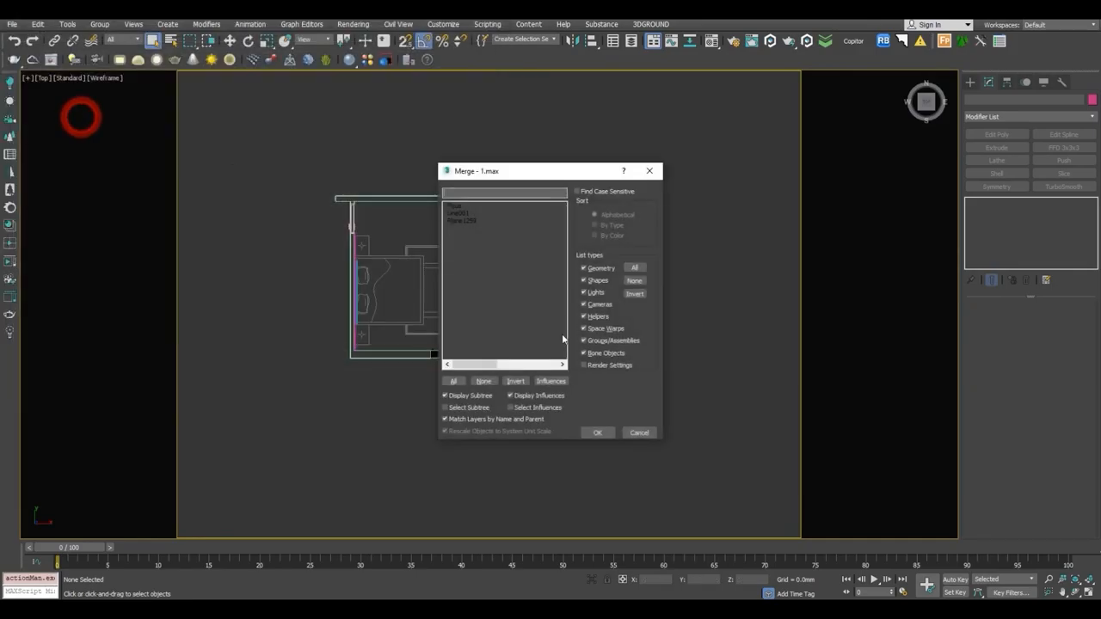
pyautogui.click(454, 381)
pyautogui.click(597, 432)
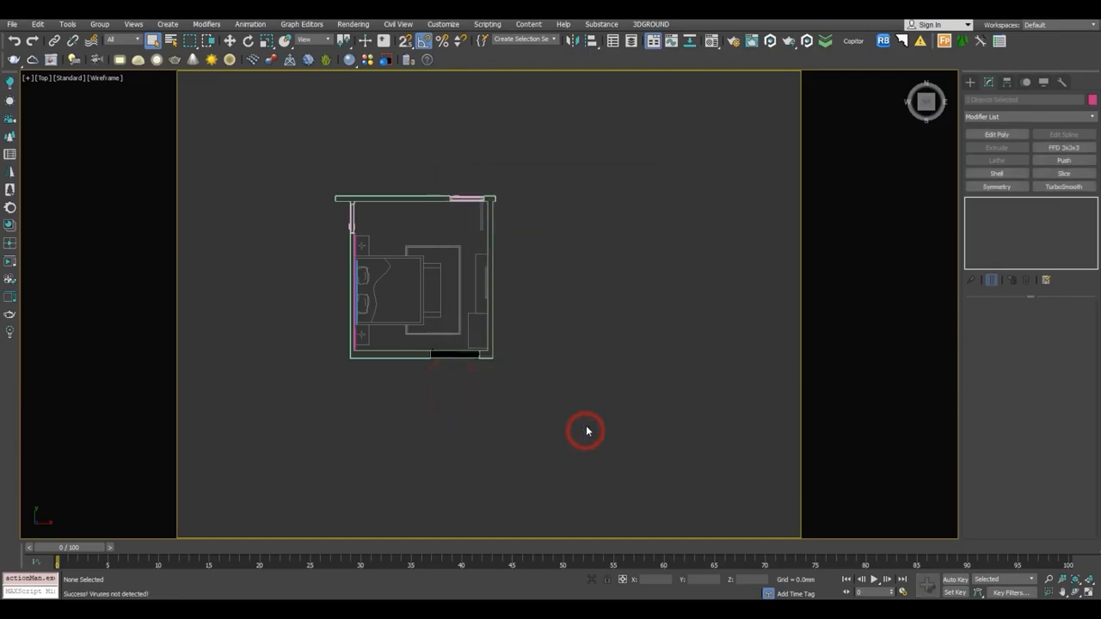
# In top view, move the merged balcony objects against the outer wall outside the sliding door.
pyautogui.scroll(-4, 572, 384)
pyautogui.press('w')
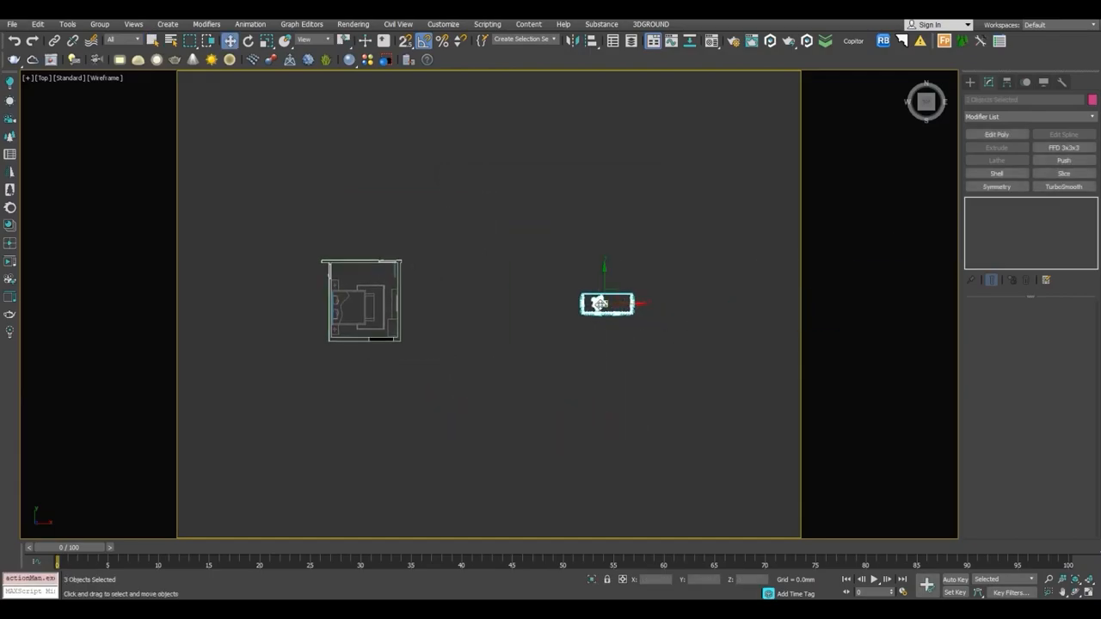
pyautogui.moveTo(602, 304)
pyautogui.mouseDown()
pyautogui.moveTo(374, 371)
pyautogui.moveTo(328, 370)
pyautogui.mouseUp()
pyautogui.scroll(5, 380, 349)
pyautogui.moveTo(328, 370); pyautogui.dragTo(457, 383, button='middle')
pyautogui.moveTo(445, 354); pyautogui.dragTo(444, 352)
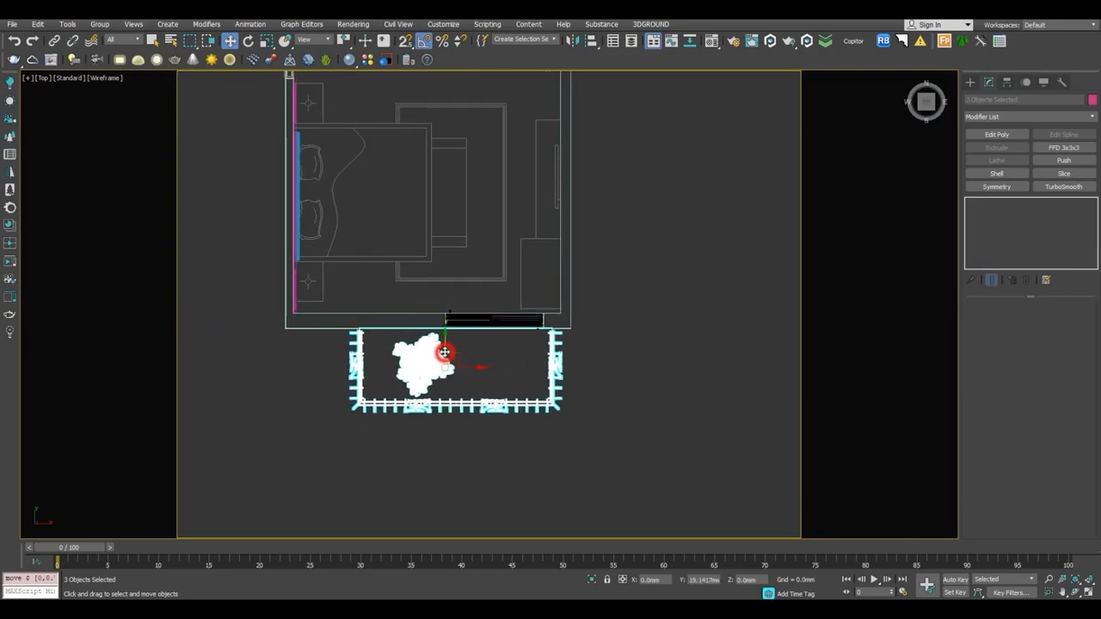
# In perspective view, shift the balcony objects slightly to fit against the wall and sliding door.
pyautogui.press('p')
pyautogui.press('z')
pyautogui.moveTo(511, 352)
pyautogui.keyDown('alt'); pyautogui.mouseDown(button='middle')
pyautogui.moveTo(542, 365)
pyautogui.moveTo(619, 339)
pyautogui.mouseUp(button='middle'); pyautogui.keyUp('alt')
pyautogui.scroll(5, 494, 236)
pyautogui.keyDown('alt'); pyautogui.moveTo(494, 236); pyautogui.dragTo(500, 313, button='middle'); pyautogui.keyUp('alt')
pyautogui.moveTo(491, 307); pyautogui.dragTo(487, 306)
pyautogui.keyDown('alt'); pyautogui.moveTo(488, 307); pyautogui.dragTo(365, 341, button='middle'); pyautogui.keyUp('alt')
pyautogui.keyDown('alt'); pyautogui.moveTo(466, 341); pyautogui.dragTo(462, 347, button='middle'); pyautogui.keyUp('alt')
# Reposition the ficus plant near the middle of the balcony floor, away from the wall.
pyautogui.click(460, 351)
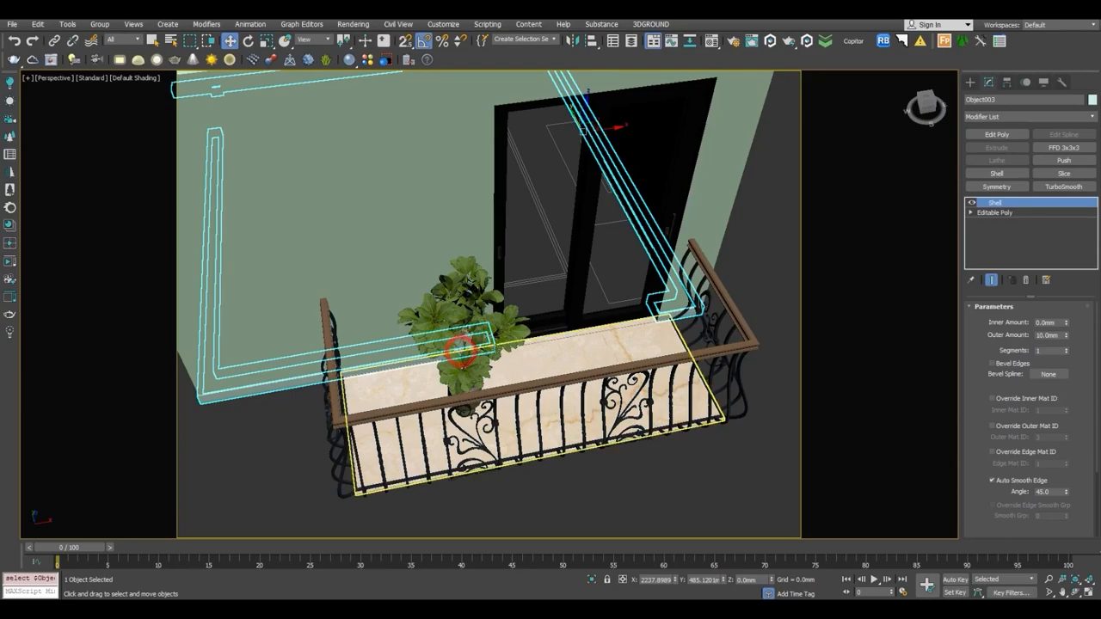
pyautogui.click(501, 331)
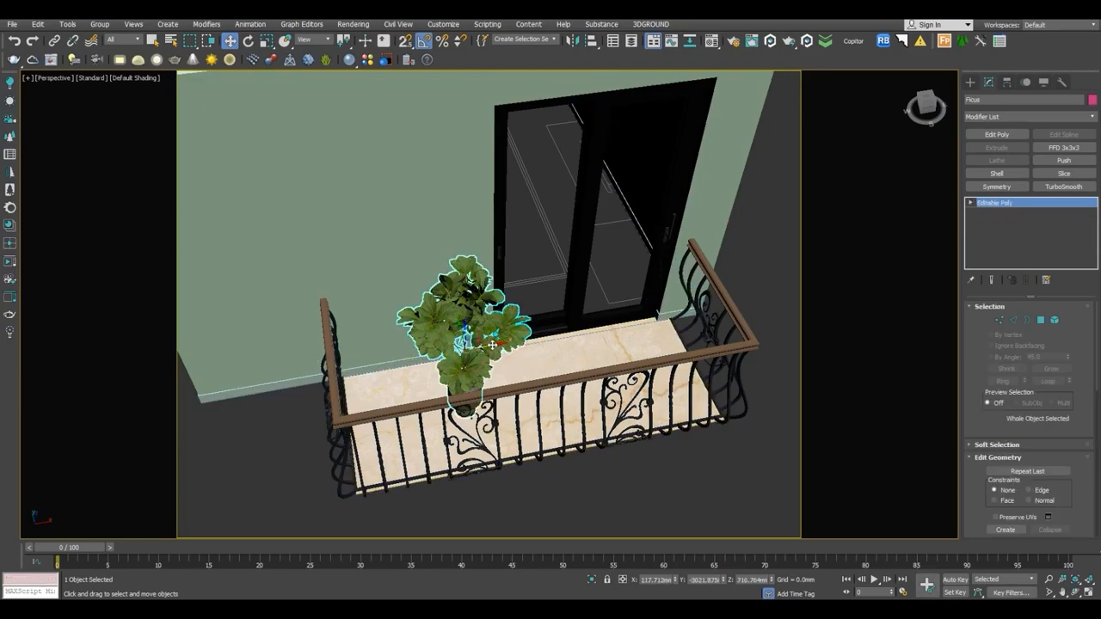
pyautogui.moveTo(492, 345); pyautogui.dragTo(676, 319)
pyautogui.keyDown('alt'); pyautogui.moveTo(676, 323); pyautogui.dragTo(664, 361, button='middle'); pyautogui.keyUp('alt')
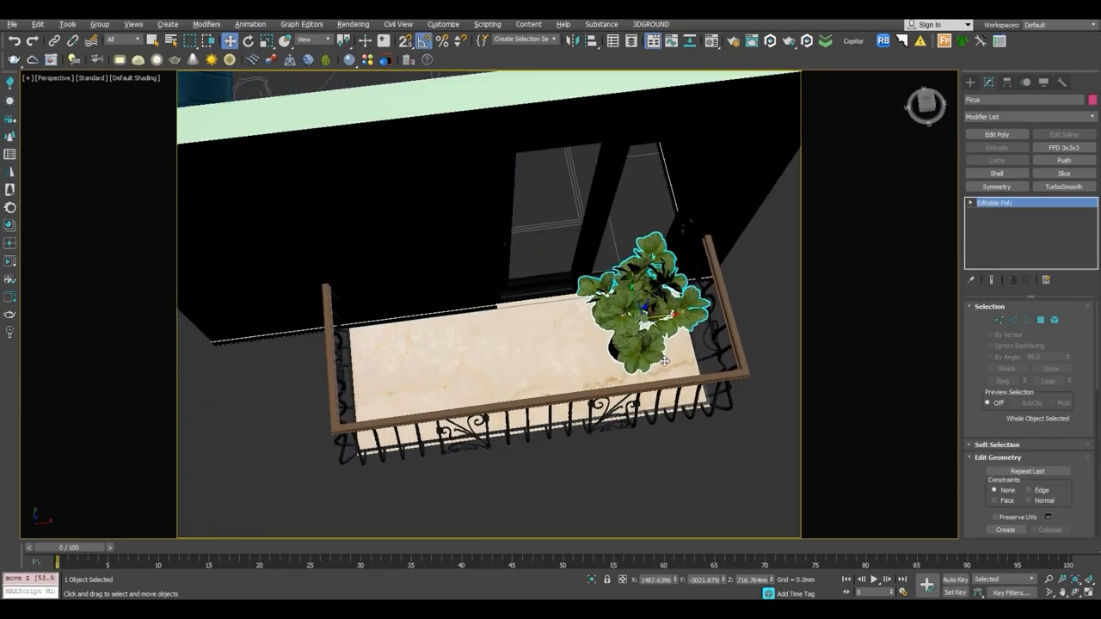
pyautogui.moveTo(662, 315); pyautogui.dragTo(552, 323)
pyautogui.keyDown('alt'); pyautogui.moveTo(401, 326); pyautogui.dragTo(527, 319, button='middle'); pyautogui.keyUp('alt')
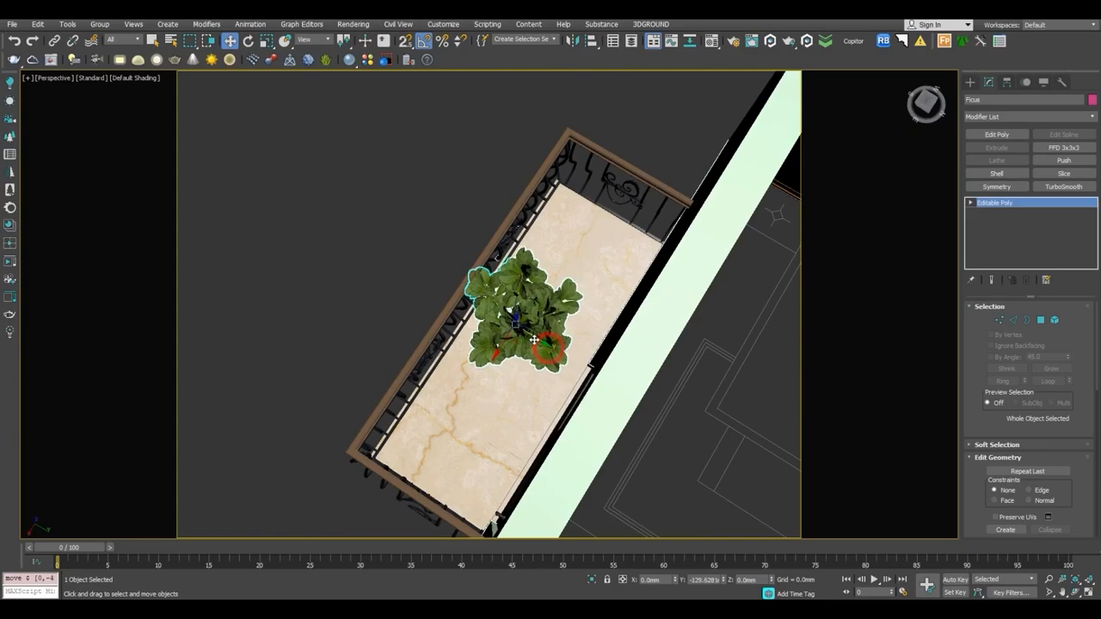
pyautogui.scroll(-3, 544, 345)
pyautogui.keyDown('alt'); pyautogui.moveTo(542, 340); pyautogui.dragTo(509, 331, button='middle'); pyautogui.keyUp('alt')
# Group the balcony railing, floor slab and ficus plant into one object.
pyautogui.click(439, 234)
pyautogui.keyDown('alt'); pyautogui.moveTo(439, 234); pyautogui.dragTo(413, 208, button='middle'); pyautogui.keyUp('alt')
pyautogui.moveTo(511, 505); pyautogui.dragTo(528, 513)
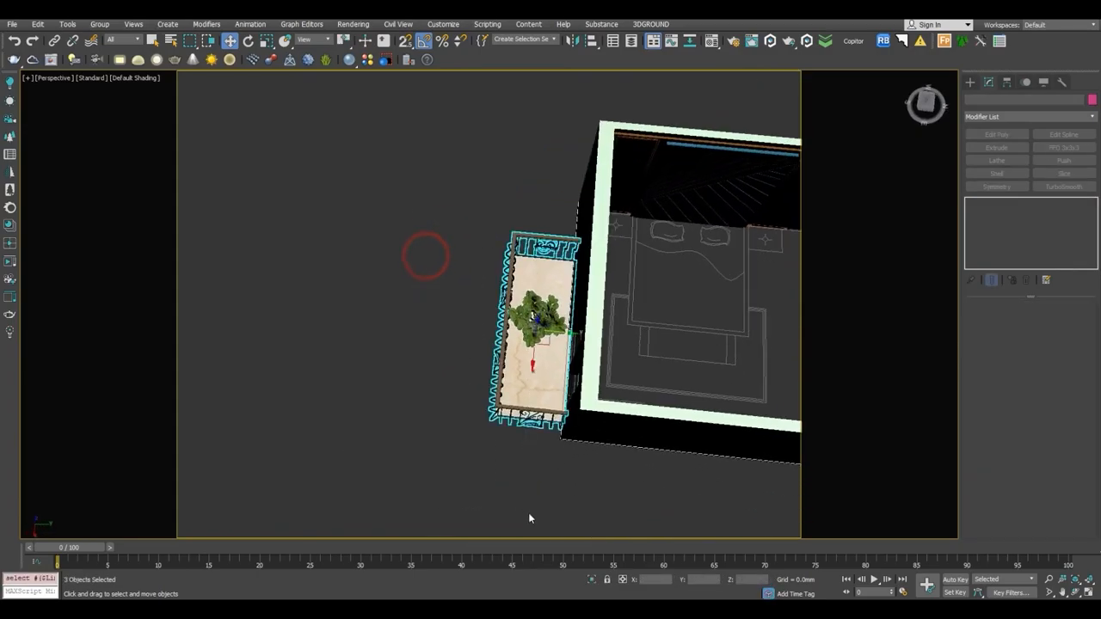
pyautogui.click(562, 332)
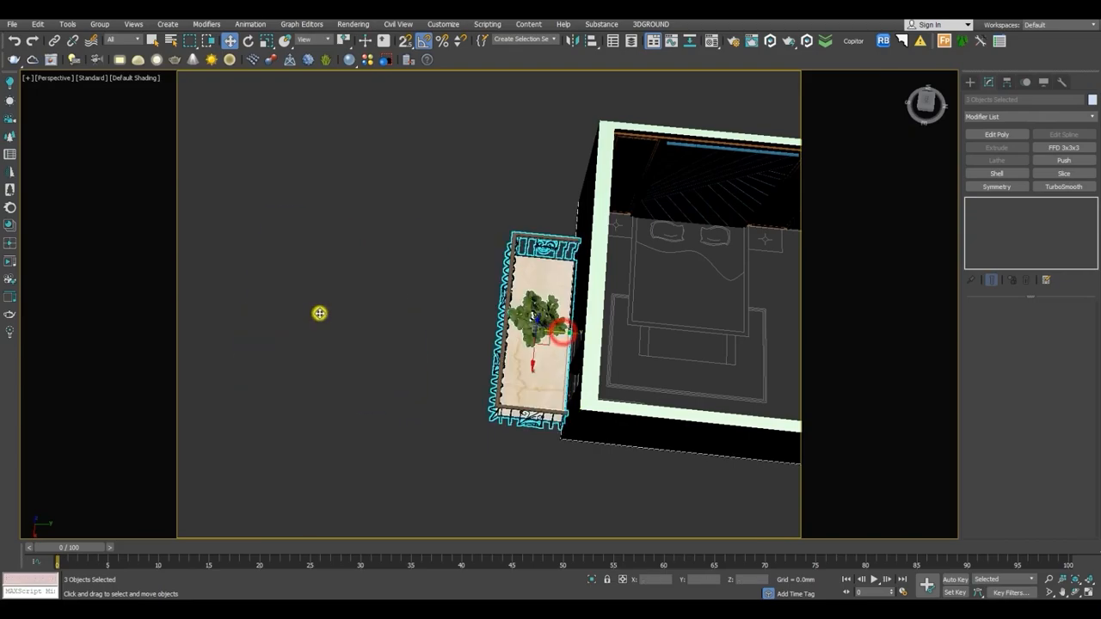
pyautogui.click(100, 24)
pyautogui.click(93, 38)
pyautogui.click(558, 336)
pyautogui.keyDown('alt'); pyautogui.moveTo(482, 300); pyautogui.dragTo(458, 333, button='middle'); pyautogui.keyUp('alt')
pyautogui.click(440, 455)
# Isolate the room walls in a shaded top view and reselect them.
pyautogui.press('t')
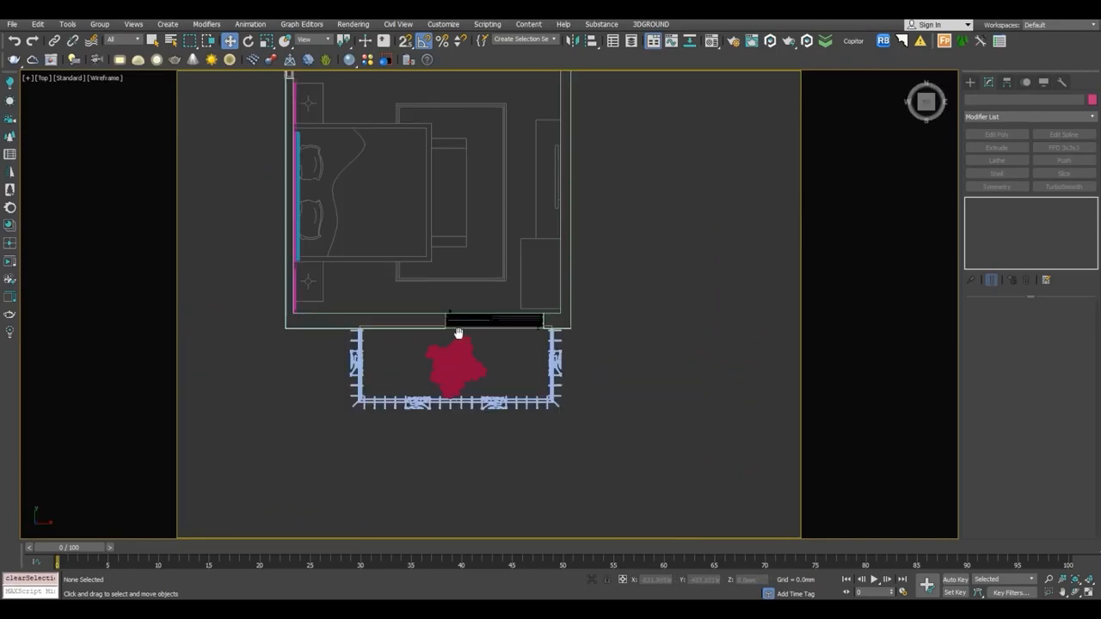
pyautogui.press('F3')
pyautogui.moveTo(458, 333); pyautogui.dragTo(487, 327, button='middle')
pyautogui.scroll(-2, 487, 327)
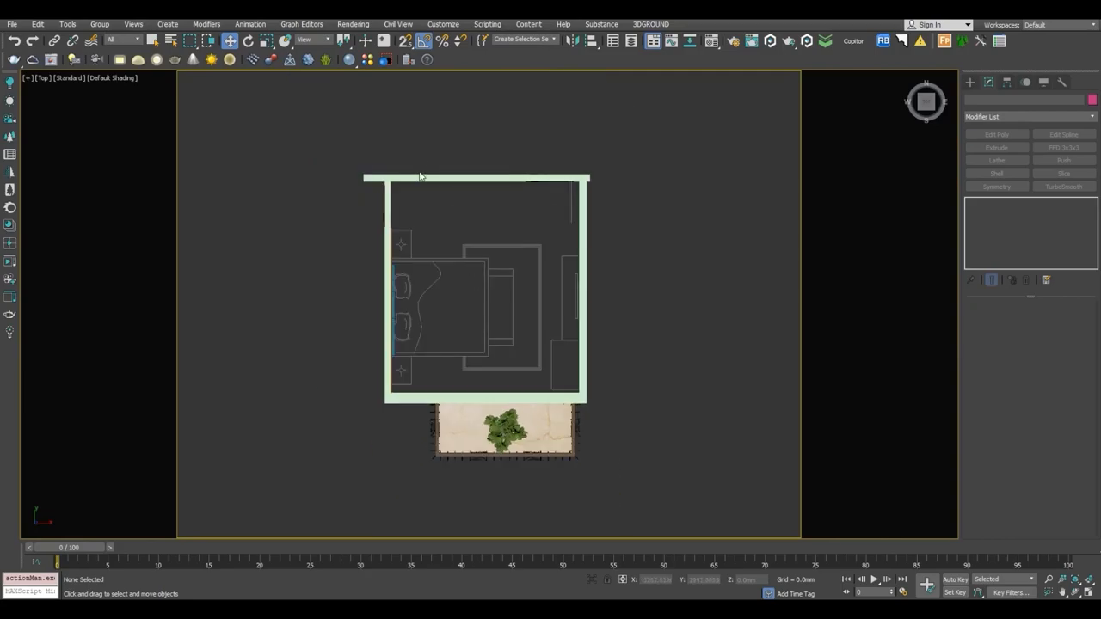
pyautogui.click(418, 178)
pyautogui.hotkey('alt', 'q')
pyautogui.click(533, 238)
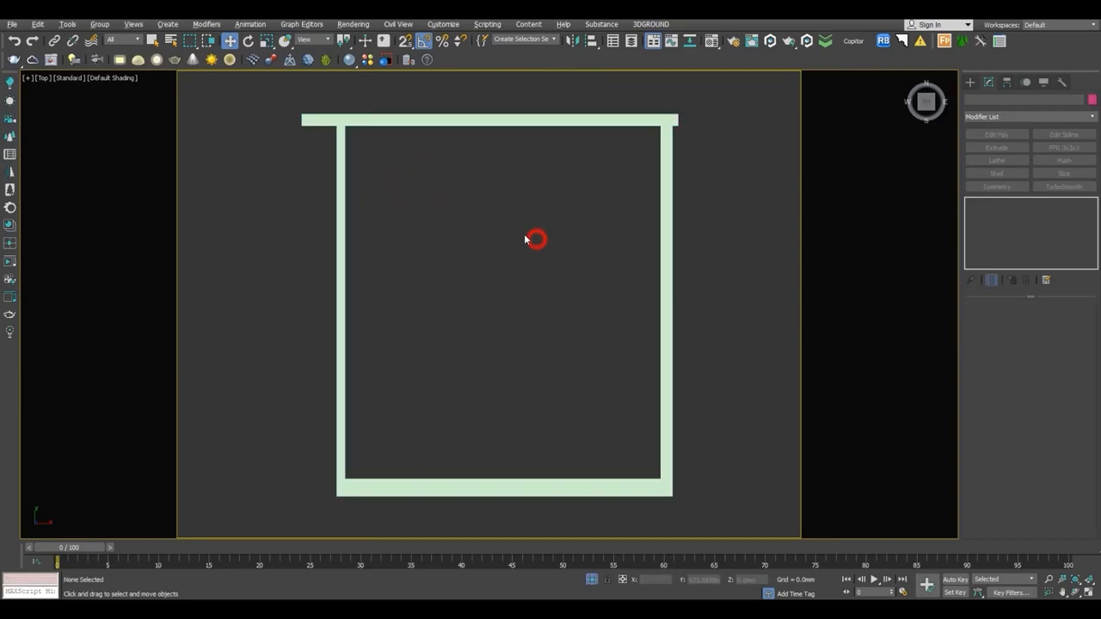
pyautogui.click(381, 126)
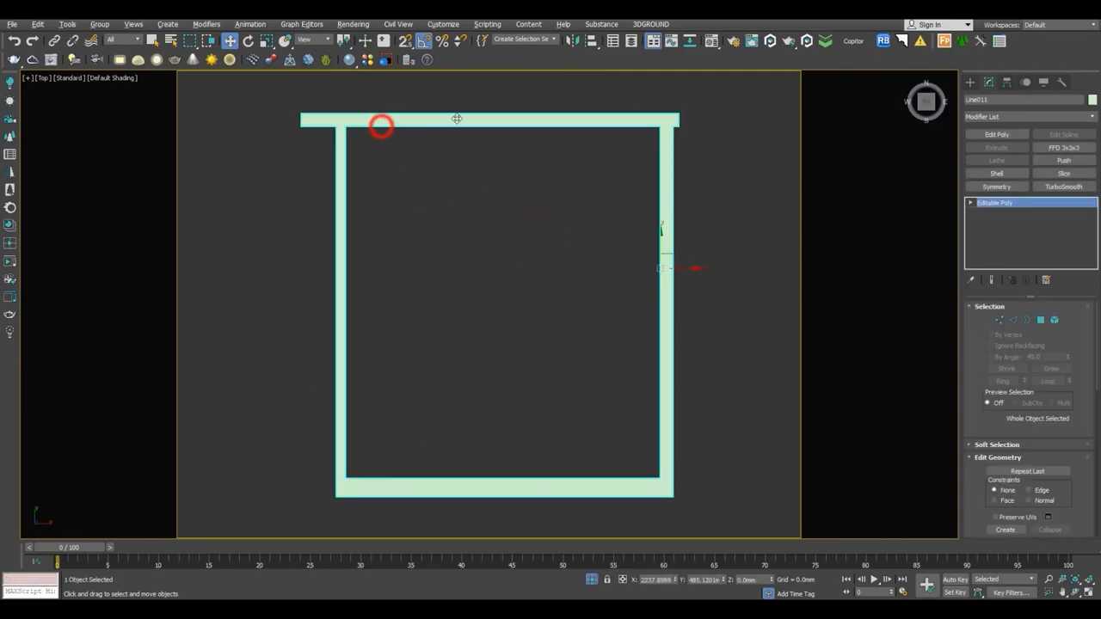
# Create a floor plane about 5003 mm long and 4854 mm wide, snapped to the walls' outer corners.
pyautogui.click(970, 83)
pyautogui.click(971, 99)
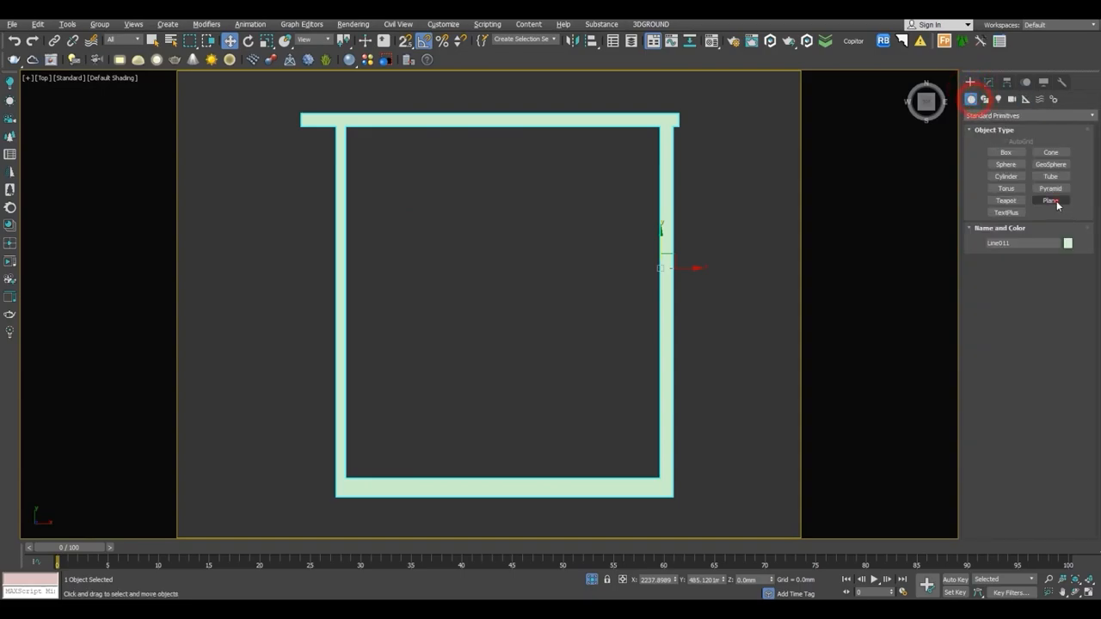
pyautogui.click(1051, 200)
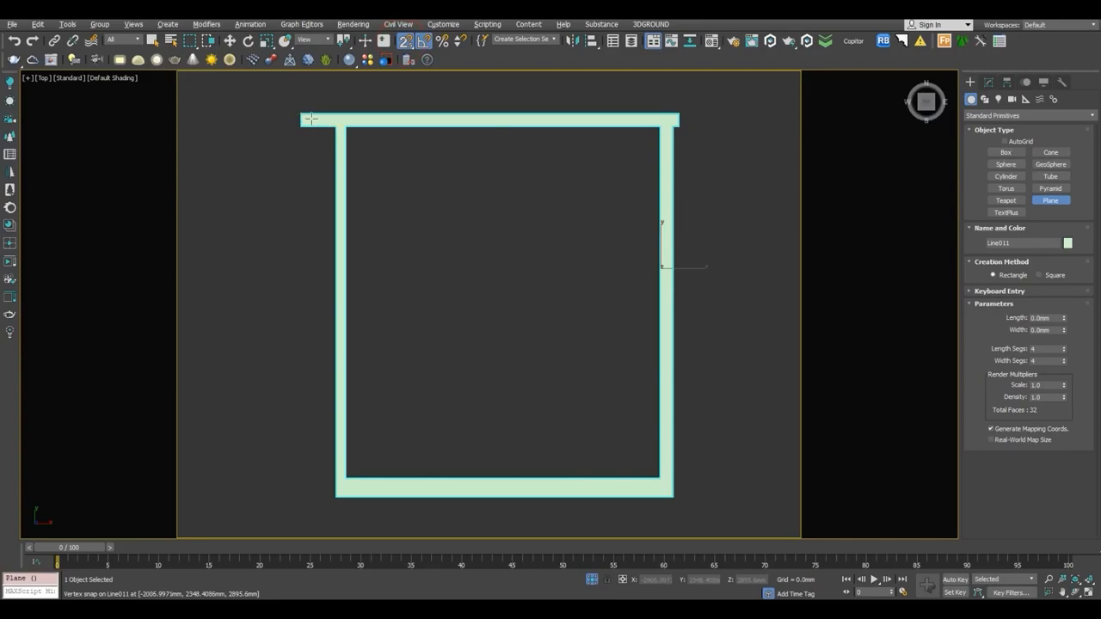
pyautogui.moveTo(301, 115); pyautogui.dragTo(676, 499)
pyautogui.press('w')
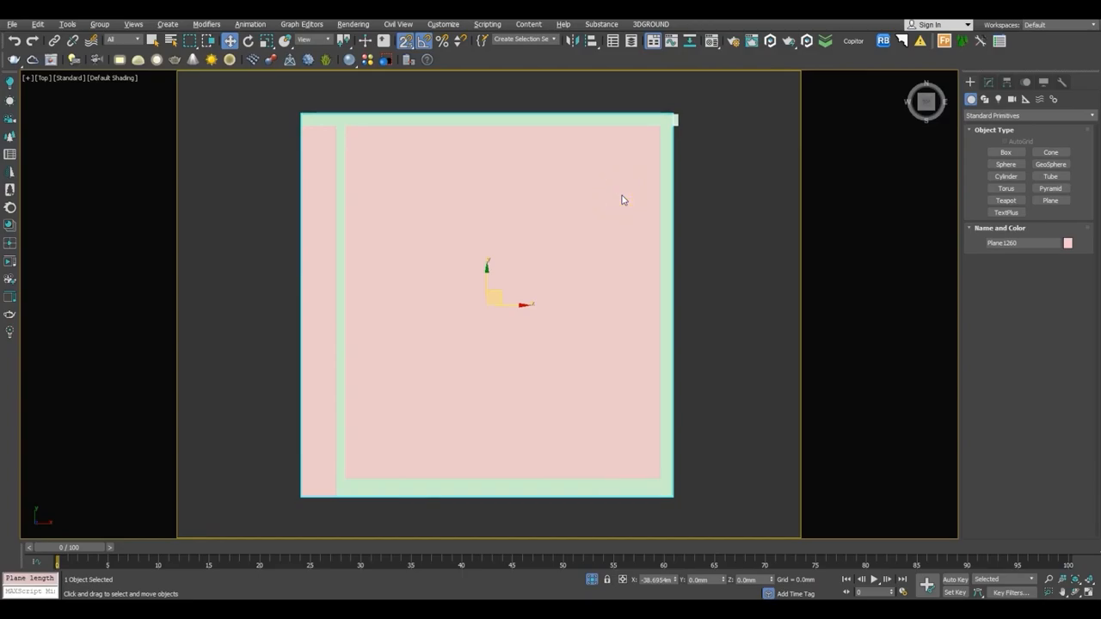
# Set the floor plane to 1 length and 1 width segment and add a Shell modifier with a 10 mm outer amount.
pyautogui.press('p')
pyautogui.press('z')
pyautogui.keyDown('alt'); pyautogui.moveTo(551, 344); pyautogui.dragTo(547, 280, button='middle'); pyautogui.keyUp('alt')
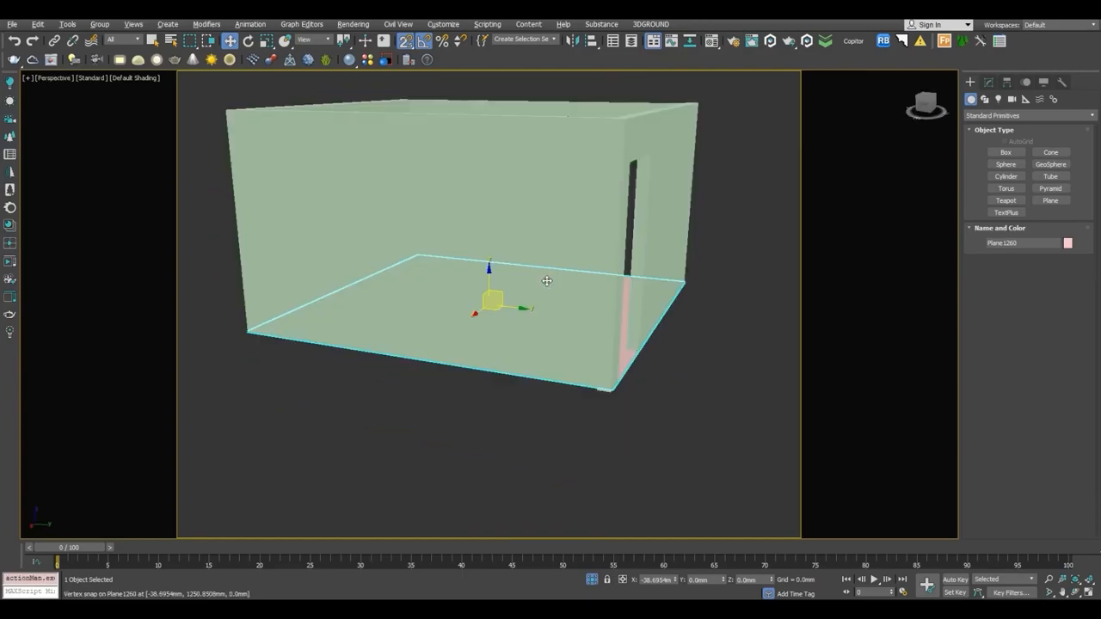
pyautogui.press('f')
pyautogui.scroll(6, 508, 310)
pyautogui.scroll(-3, 528, 315)
pyautogui.click(989, 83)
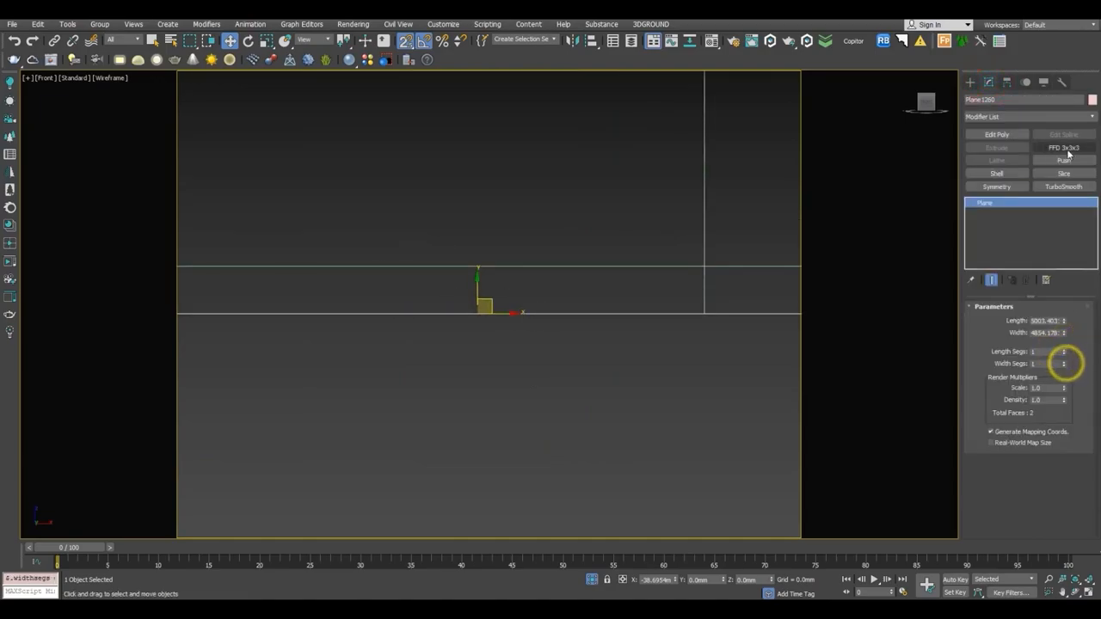
pyautogui.click(998, 174)
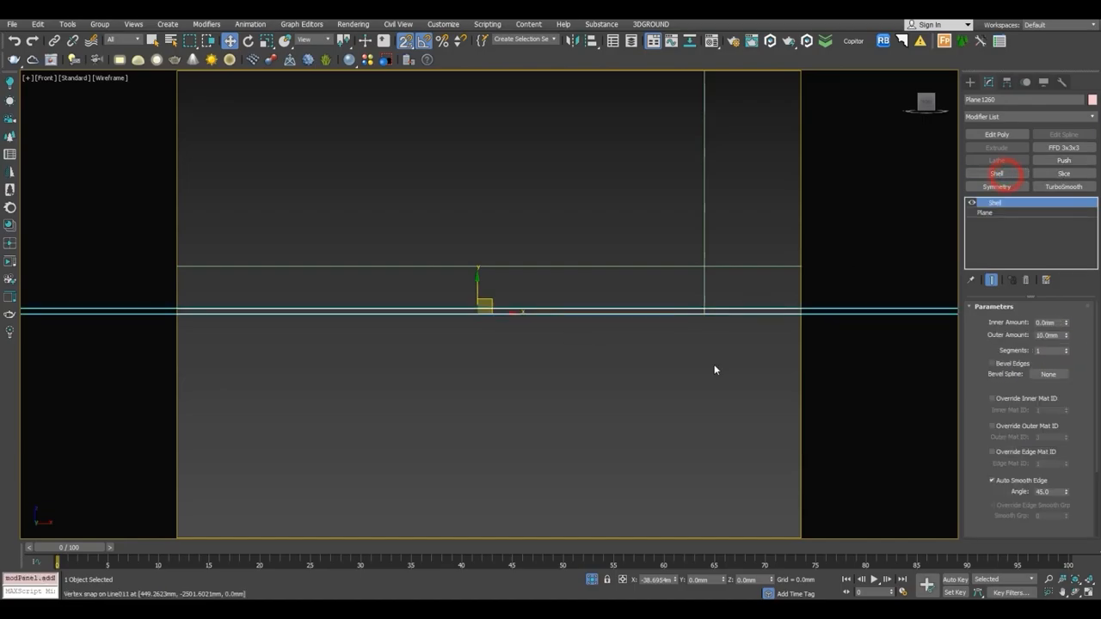
pyautogui.scroll(-3, 560, 369)
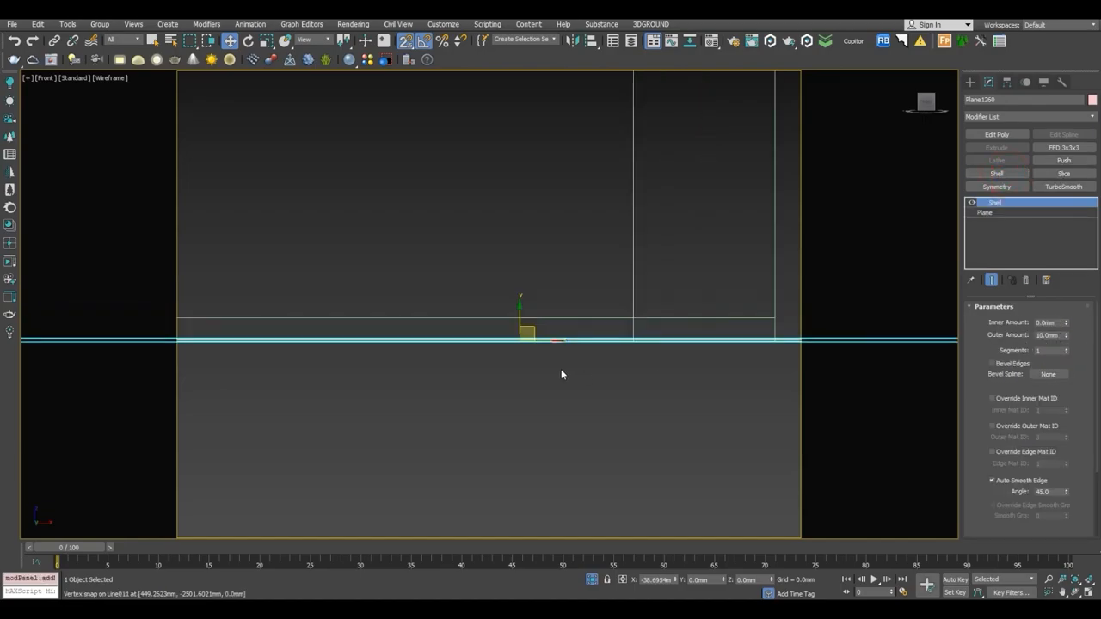
# Isolate the walls without the floor and return to top view.
pyautogui.press('p')
pyautogui.scroll(-3, 561, 369)
pyautogui.moveTo(561, 369)
pyautogui.keyDown('alt'); pyautogui.mouseDown(button='middle')
pyautogui.moveTo(602, 454)
pyautogui.moveTo(544, 295)
pyautogui.moveTo(568, 187)
pyautogui.moveTo(598, 185)
pyautogui.moveTo(524, 177)
pyautogui.moveTo(495, 276)
pyautogui.mouseUp(button='middle'); pyautogui.keyUp('alt')
pyautogui.click(469, 115)
pyautogui.click(508, 197)
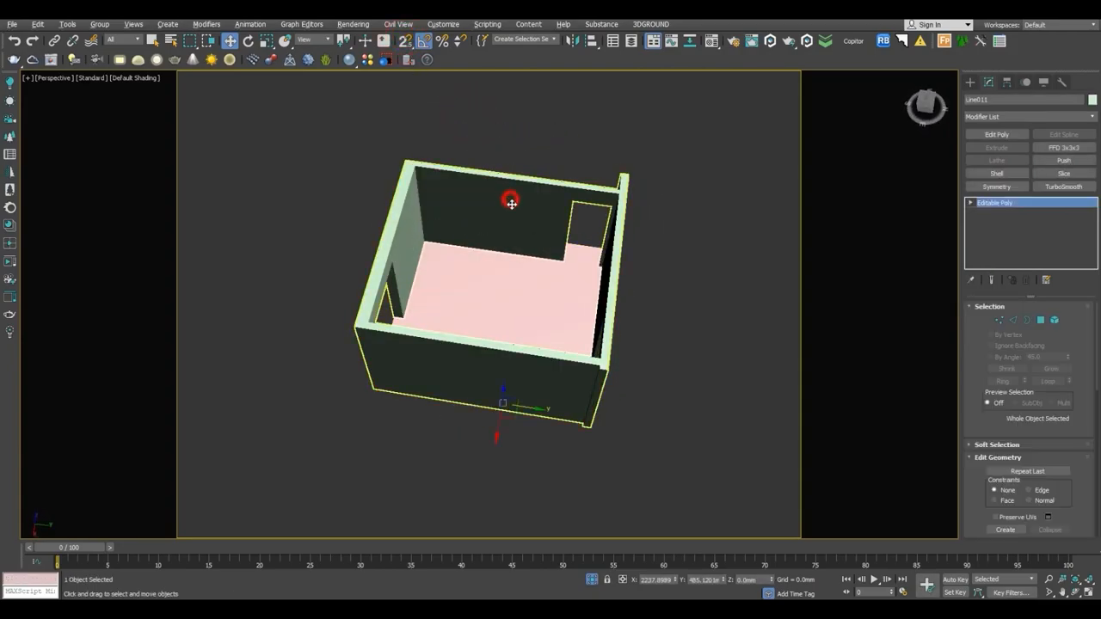
pyautogui.hotkey('alt', 'q')
pyautogui.press('t')
pyautogui.click(762, 307)
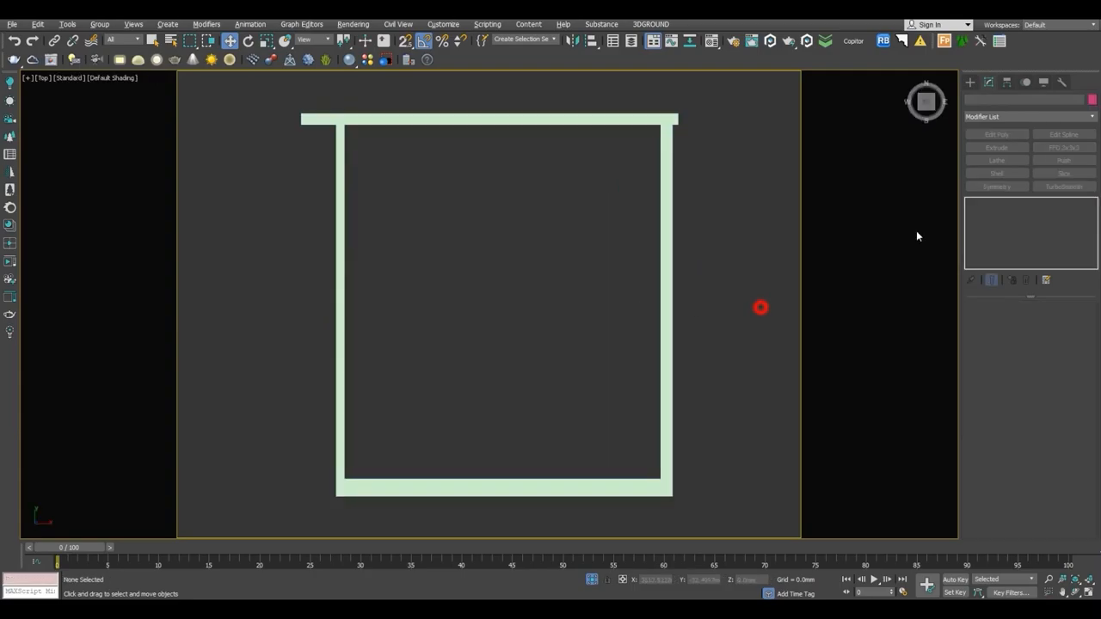
# Draw a rectangle spline across the room in top view, snapped to the walls' outer corners.
pyautogui.click(971, 82)
pyautogui.click(986, 100)
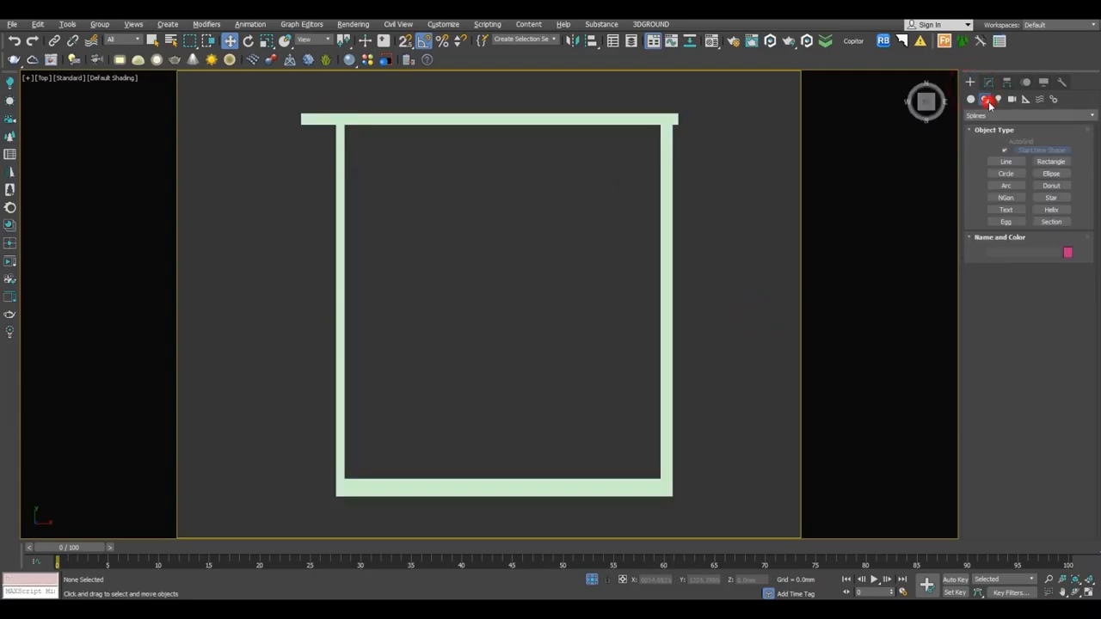
pyautogui.click(1043, 163)
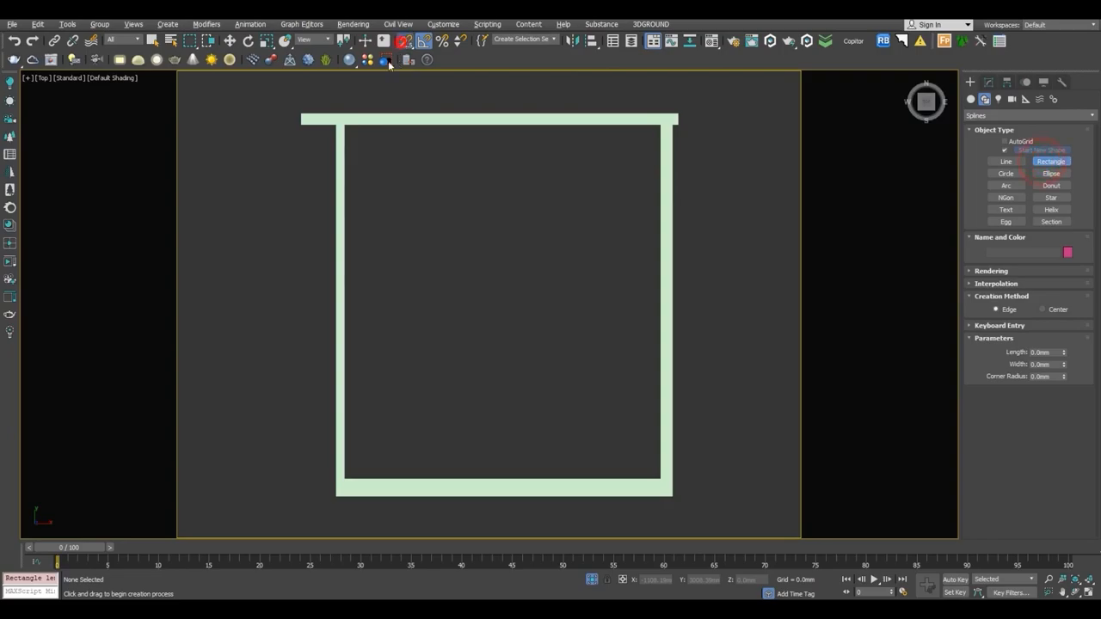
pyautogui.moveTo(301, 114); pyautogui.dragTo(677, 502)
pyautogui.rightClick(628, 278)
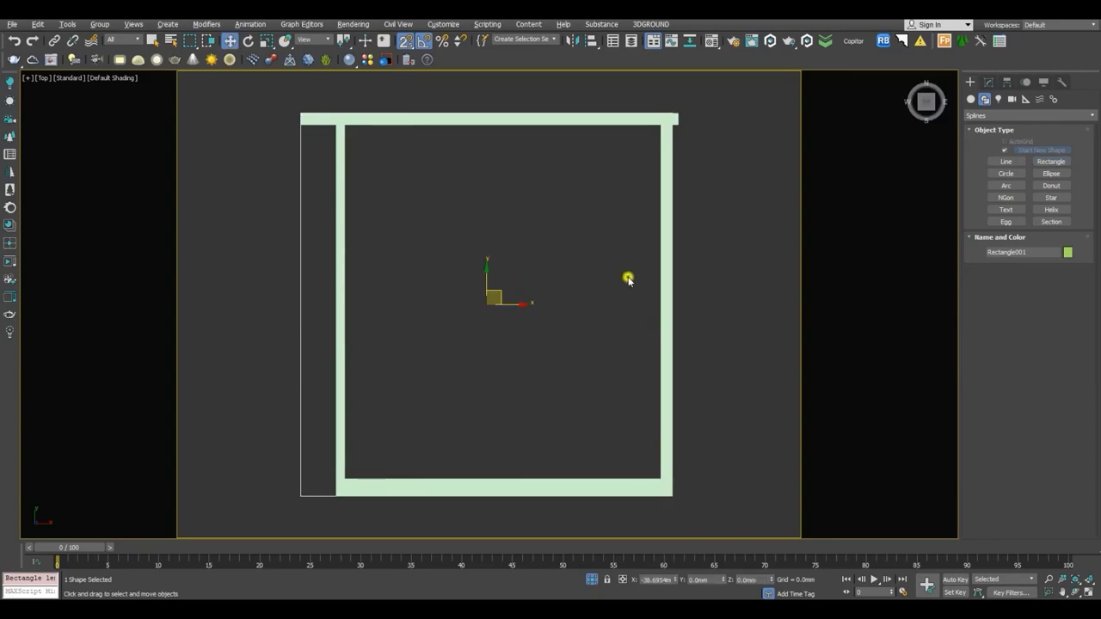
pyautogui.press('f')
pyautogui.scroll(-3, 623, 280)
pyautogui.scroll(3, 624, 279)
pyautogui.press('t')
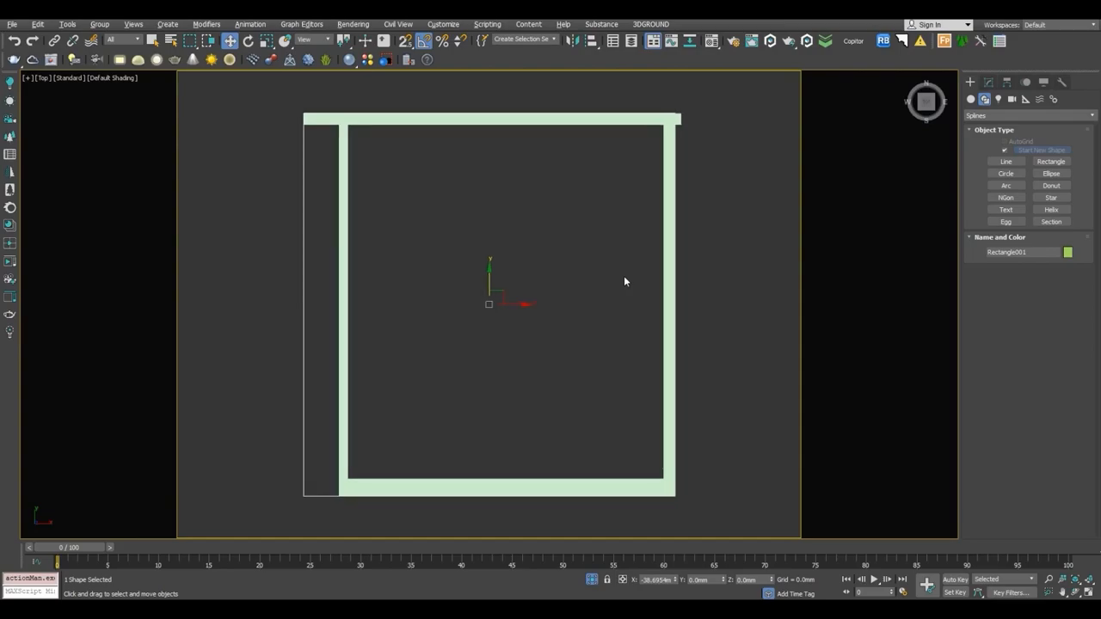
pyautogui.click(573, 279)
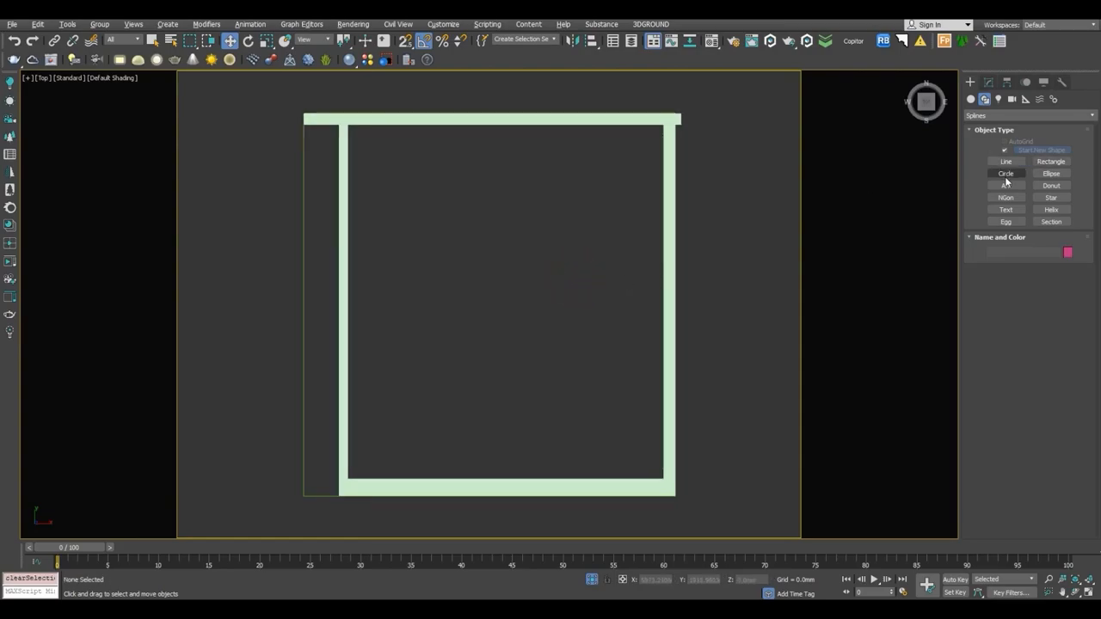
pyautogui.scroll(-3, 599, 237)
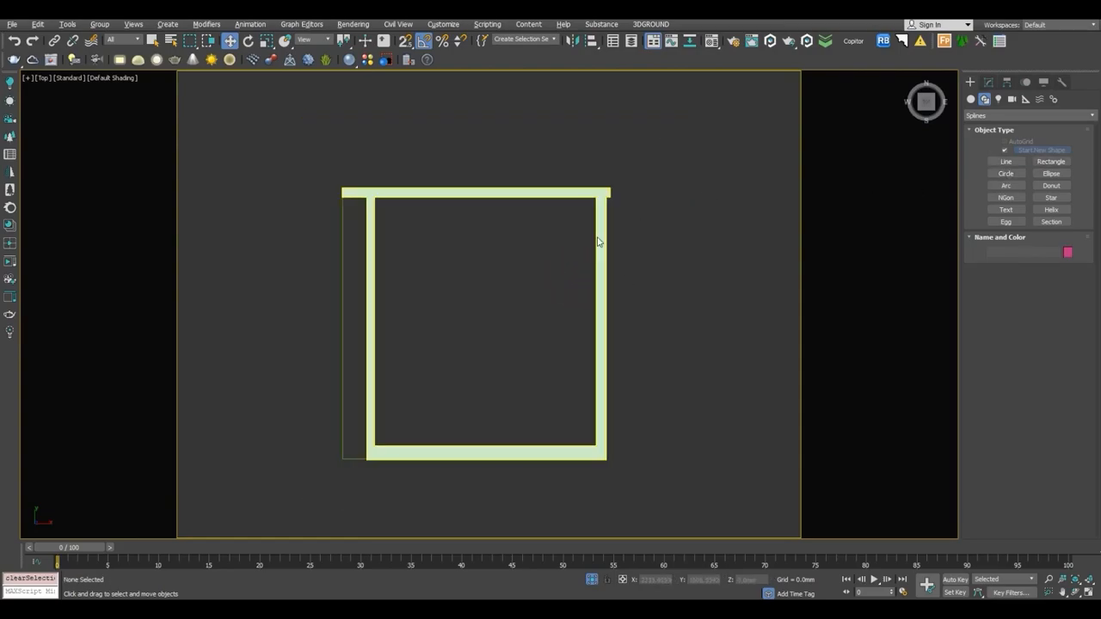
pyautogui.click(15, 27)
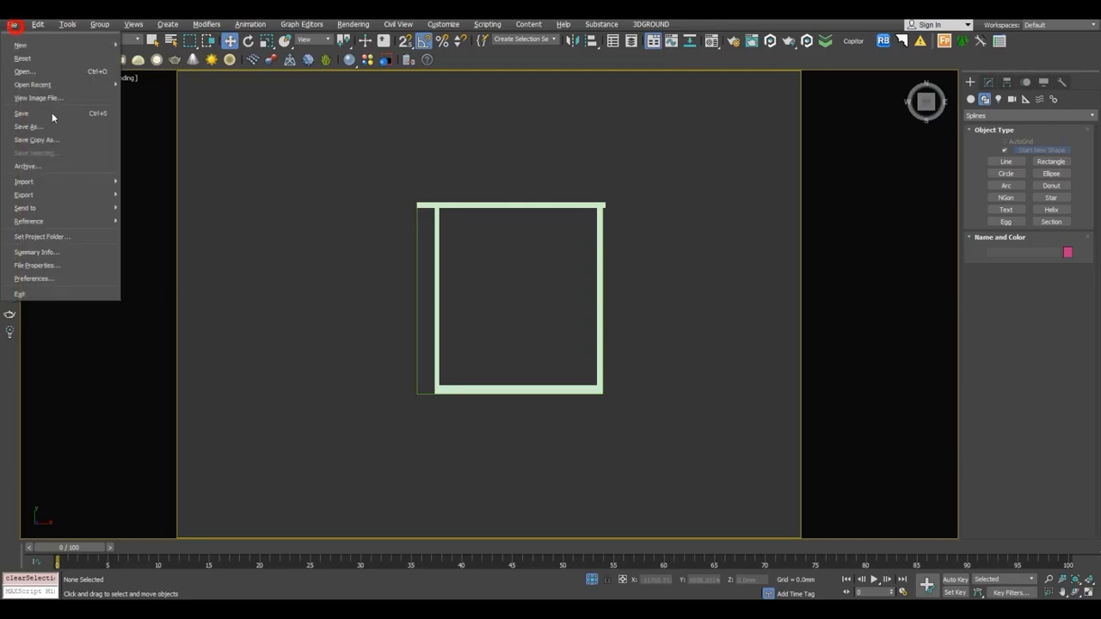
pyautogui.click(61, 181)
pyautogui.click(91, 175)
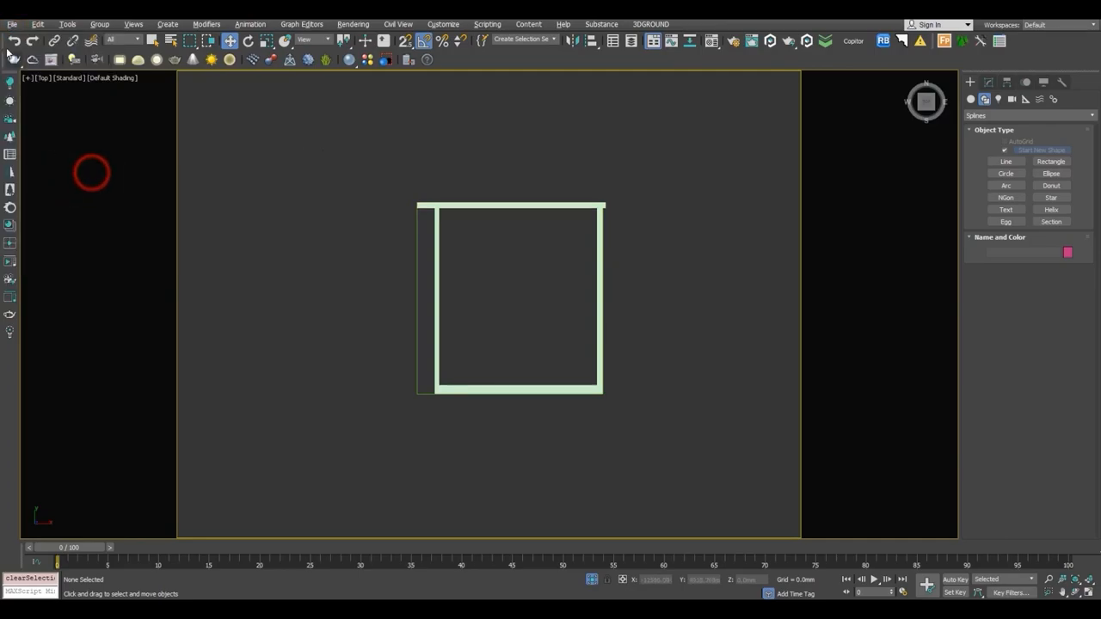
# Merge the lights group from 1.max into the scene.
pyautogui.click(12, 24)
pyautogui.click(54, 181)
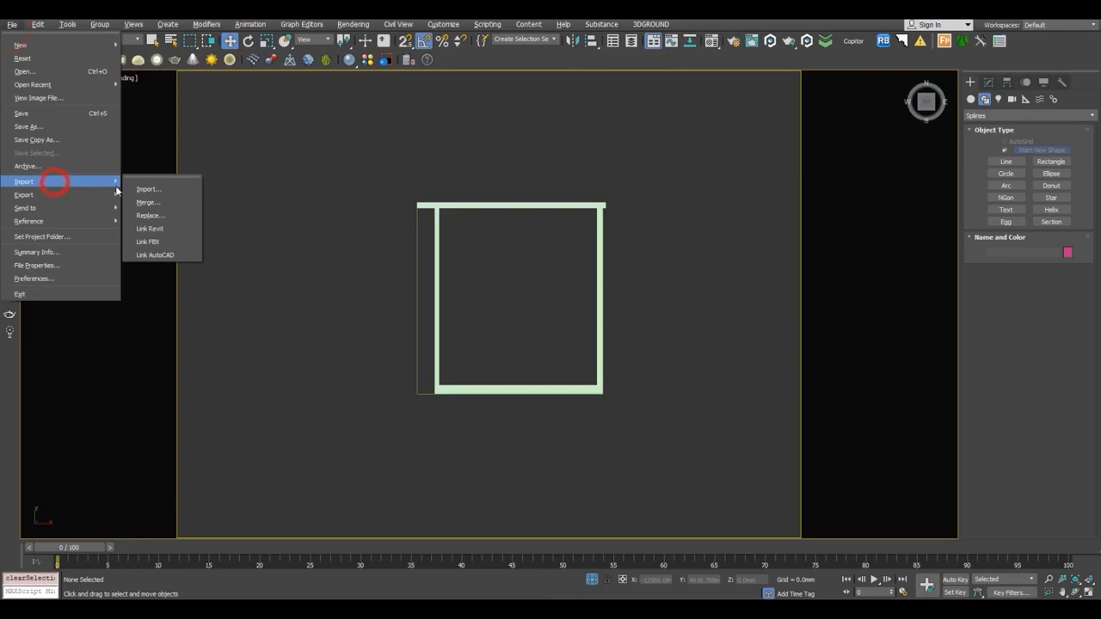
pyautogui.moveTo(60, 195)
pyautogui.click(106, 179)
pyautogui.click(103, 180)
pyautogui.click(112, 180)
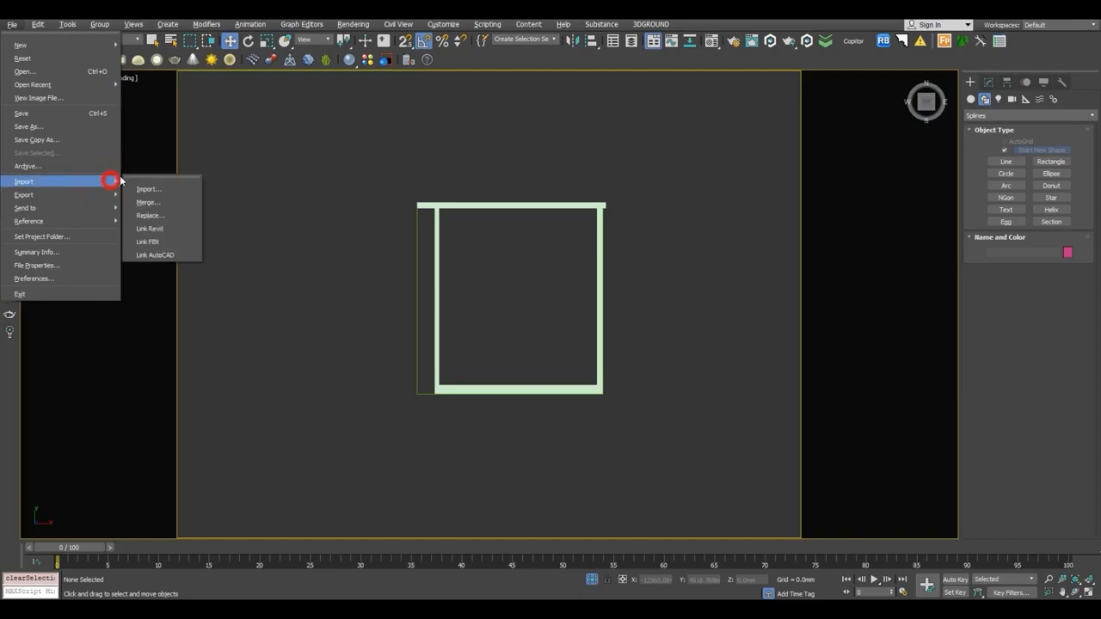
pyautogui.click(160, 200)
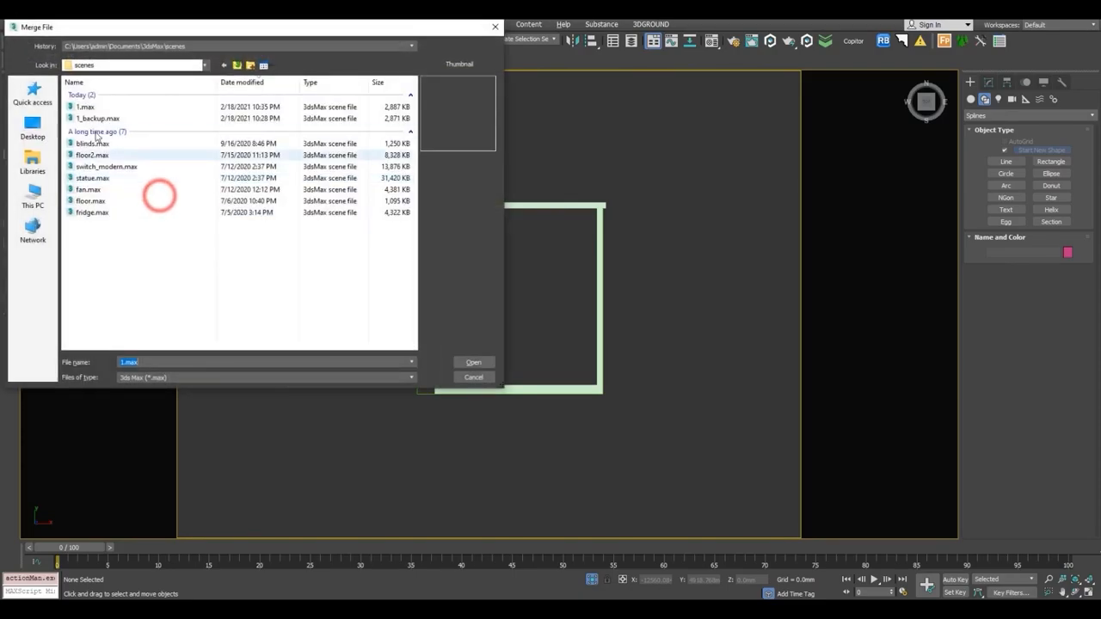
pyautogui.click(77, 108)
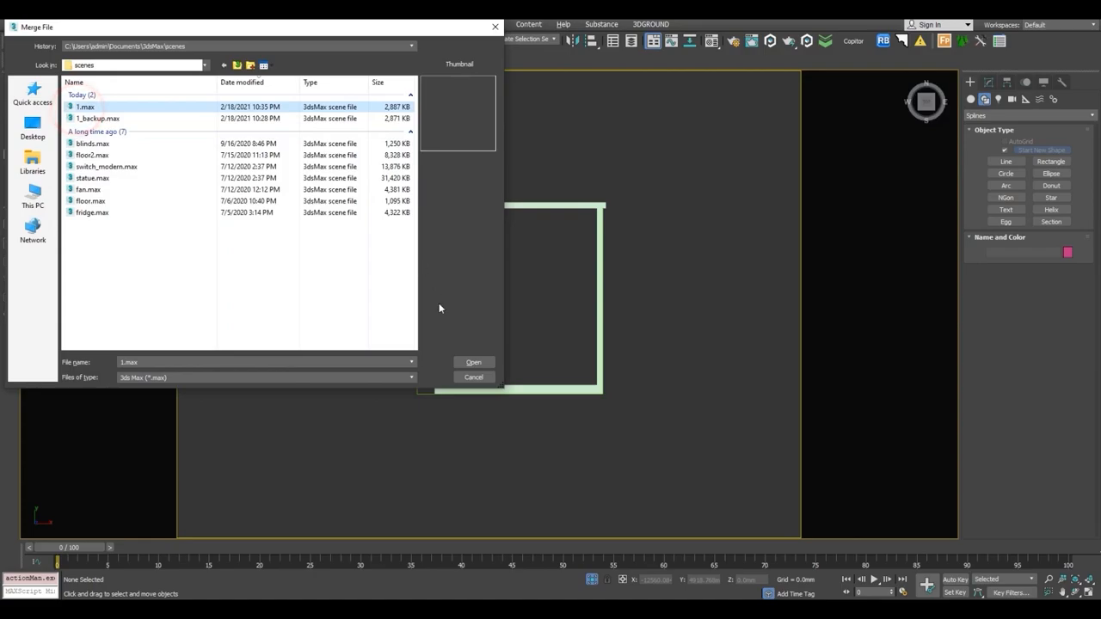
pyautogui.click(474, 364)
pyautogui.click(457, 381)
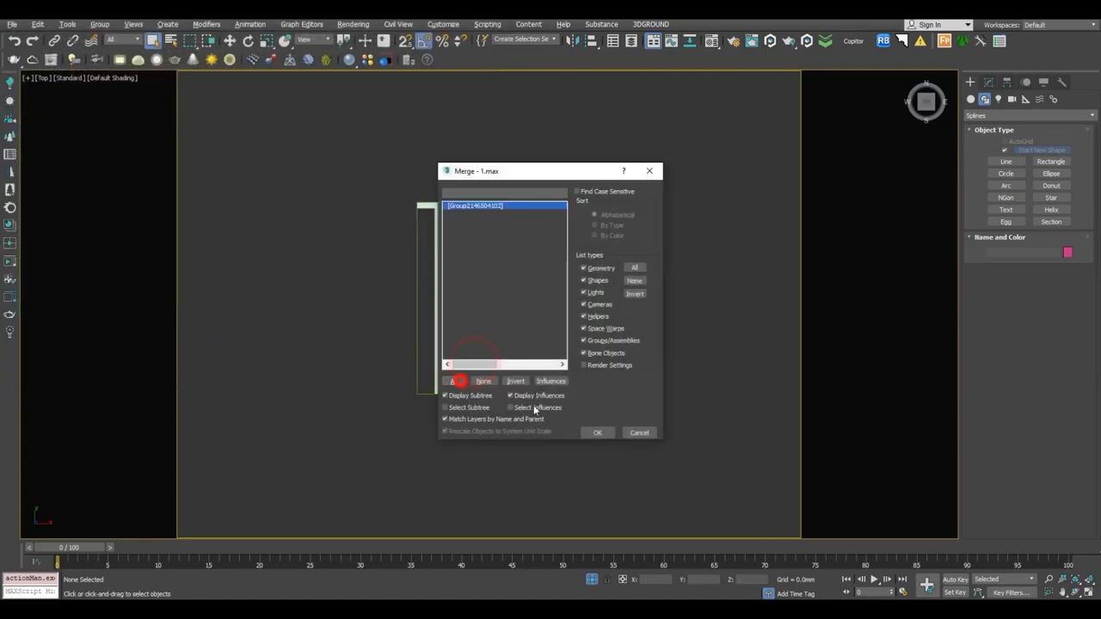
pyautogui.click(597, 434)
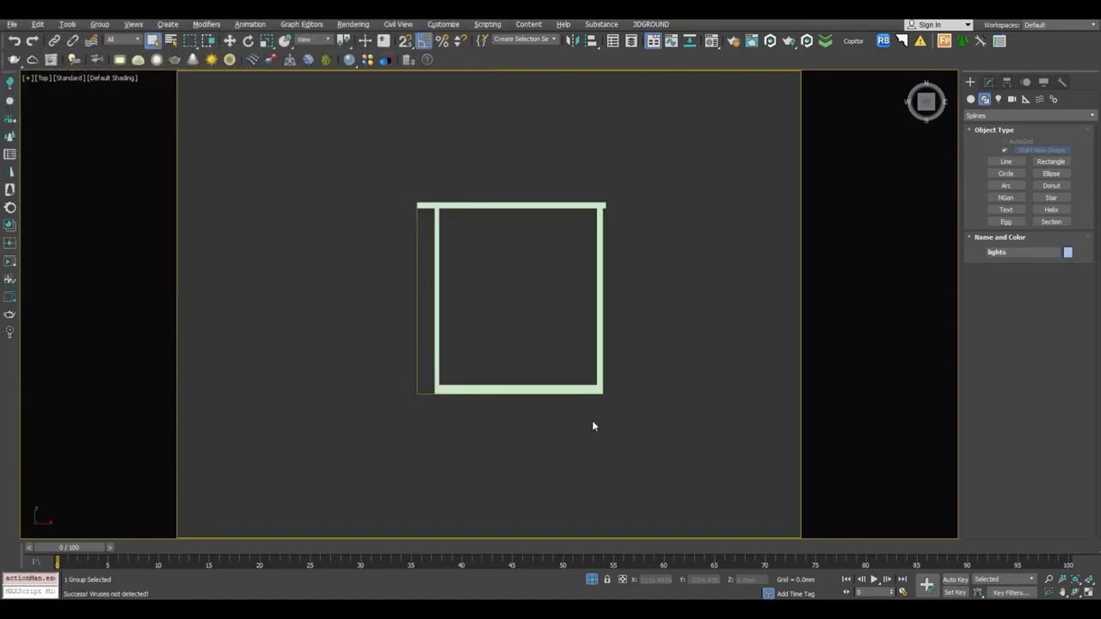
# Move the merged light from outside the model into the bedroom and end isolation to show the whole scene.
pyautogui.scroll(-5, 591, 426)
pyautogui.scroll(3, 719, 339)
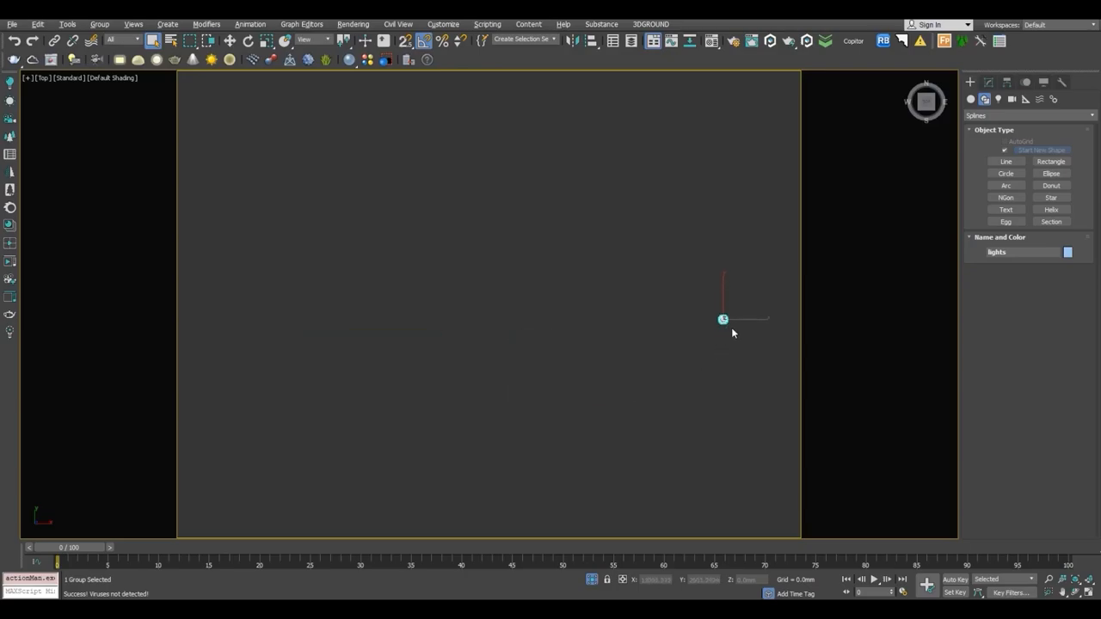
pyautogui.press('w')
pyautogui.moveTo(733, 333); pyautogui.dragTo(368, 371)
pyautogui.click(592, 579)
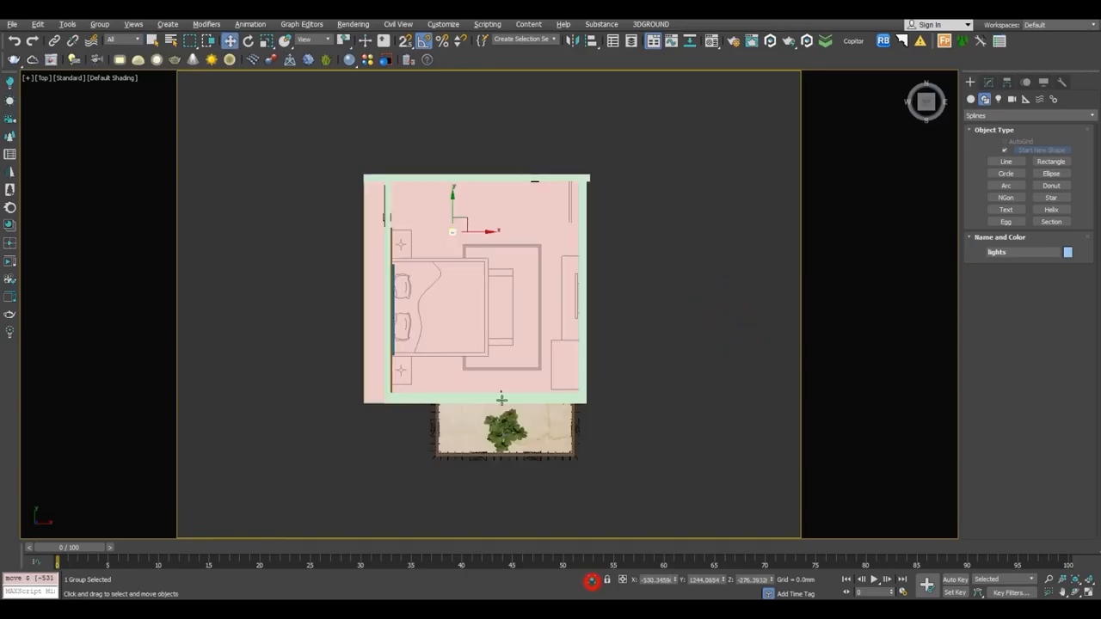
# Move the light over the upper pillow beside the headboard and clone it downward as 2 instances in a row.
pyautogui.scroll(3, 459, 248)
pyautogui.moveTo(500, 324); pyautogui.dragTo(589, 294, button='middle')
pyautogui.moveTo(538, 184)
pyautogui.mouseDown()
pyautogui.moveTo(442, 277)
pyautogui.moveTo(430, 254)
pyautogui.moveTo(432, 307)
pyautogui.mouseUp()
pyautogui.scroll(5, 435, 273)
pyautogui.scroll(2, 435, 274)
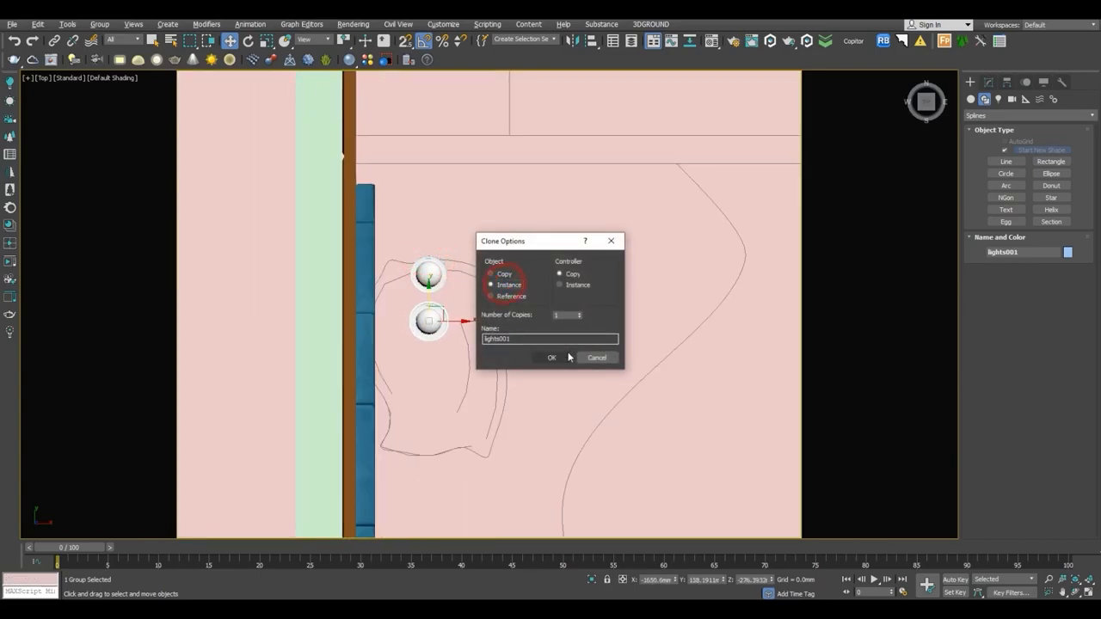
pyautogui.click(551, 357)
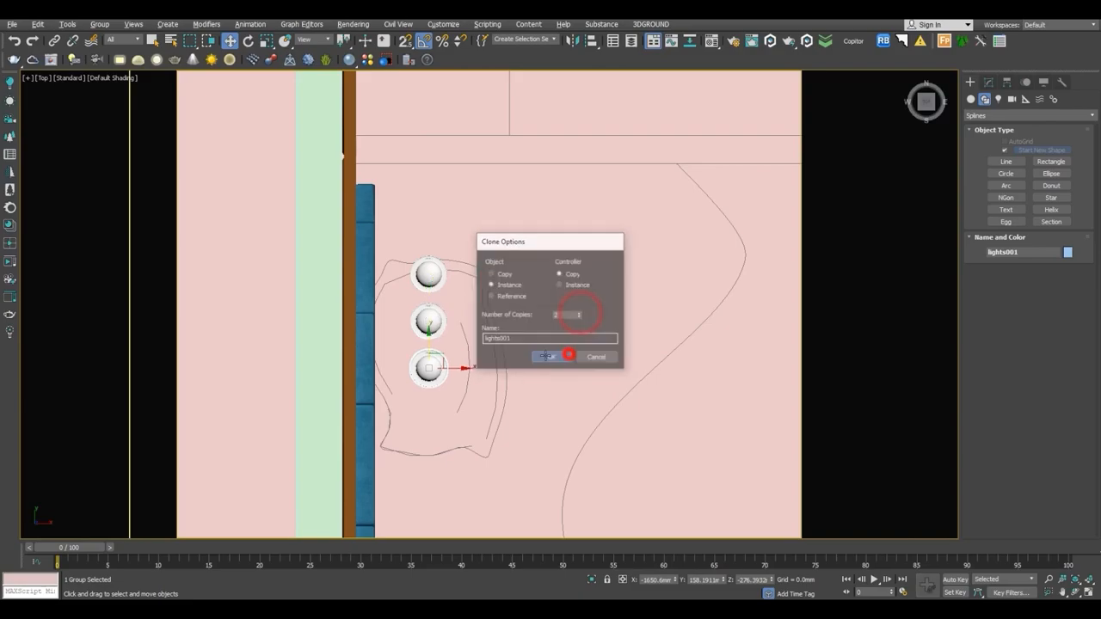
# Select all three lights and move them down to the middle of the headboard, between the pillows.
pyautogui.scroll(-4, 566, 353)
pyautogui.scroll(4, 473, 309)
pyautogui.keyDown('ctrl'); pyautogui.click(469, 297); pyautogui.keyUp('ctrl')
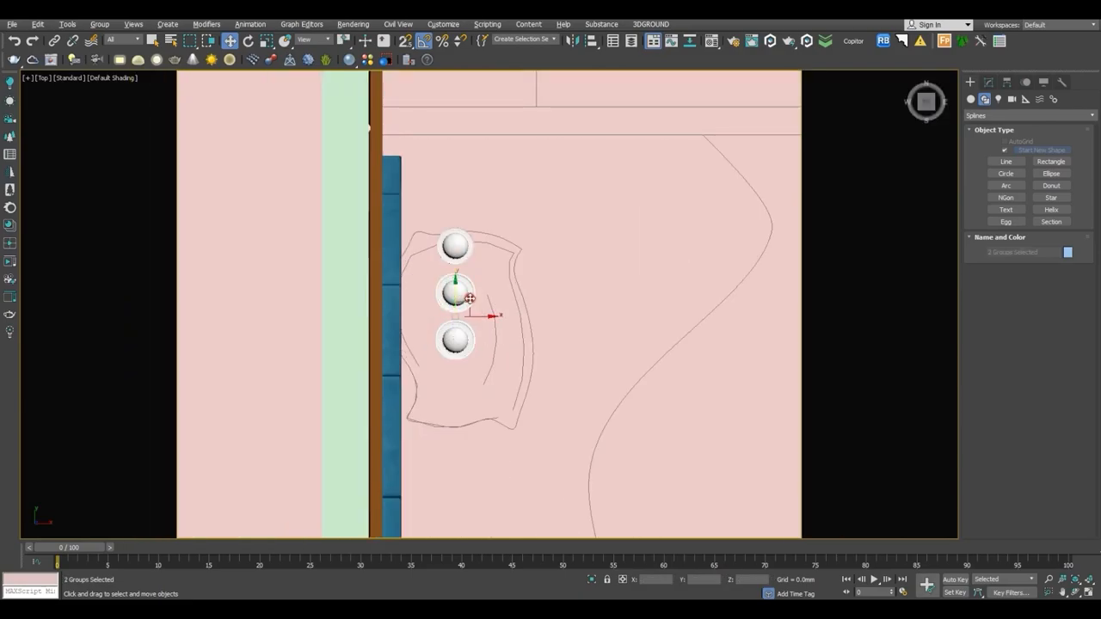
pyautogui.scroll(-4, 448, 234)
pyautogui.moveTo(457, 249); pyautogui.dragTo(461, 310)
pyautogui.hotkey('ctrl', 'z')
pyautogui.moveTo(461, 247); pyautogui.dragTo(461, 300)
pyautogui.scroll(-3, 461, 300)
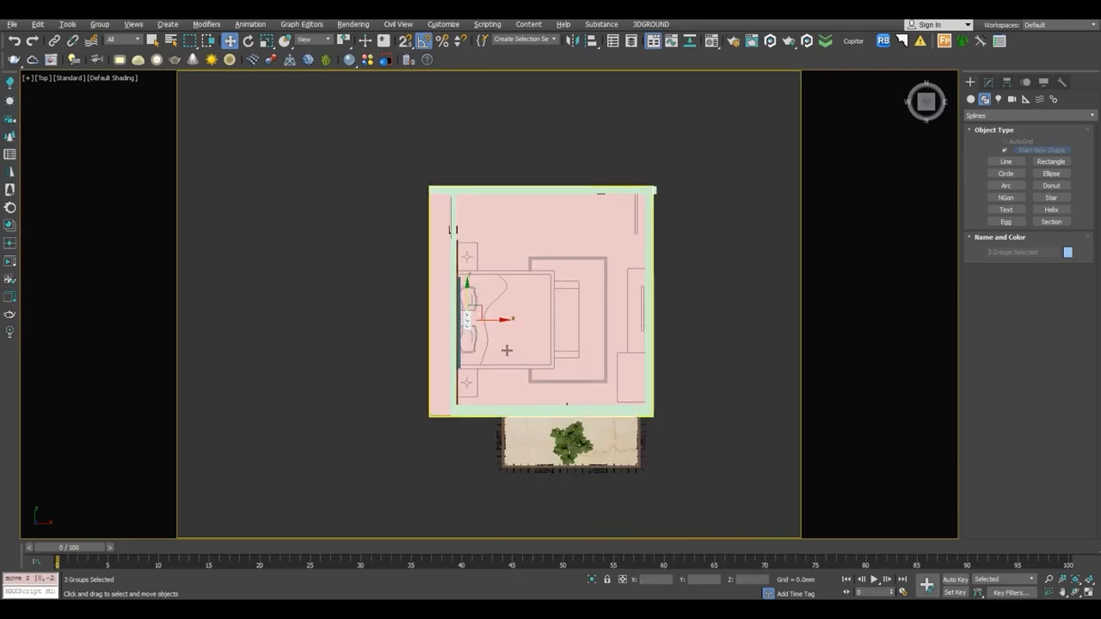
# Widen the spacing of the three lights by shifting the upper one up and the lower one down.
pyautogui.scroll(4, 480, 331)
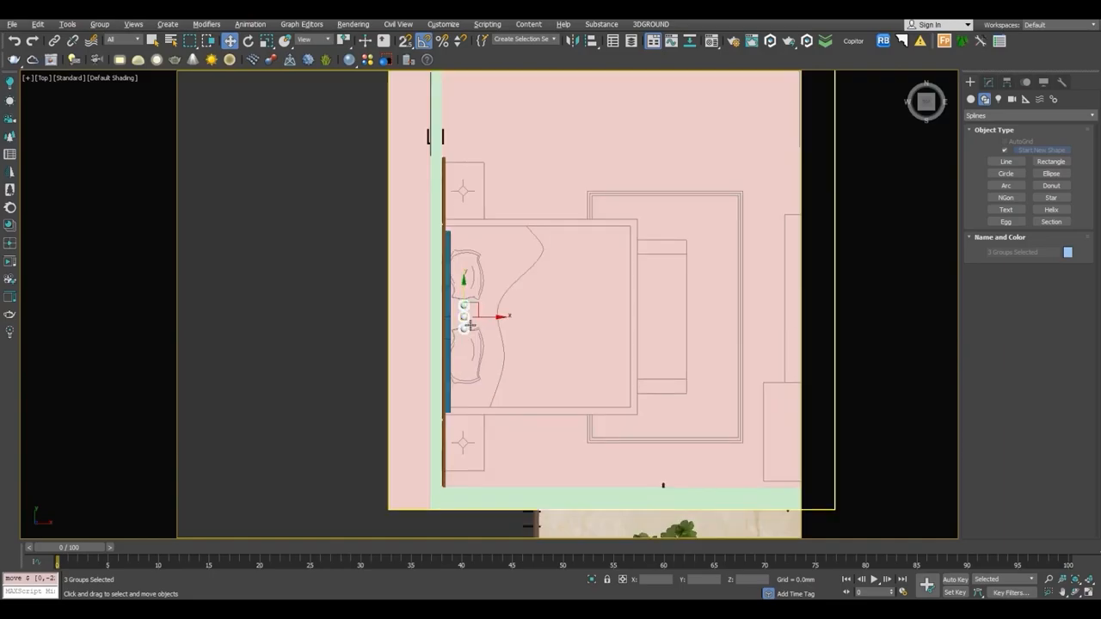
pyautogui.scroll(3, 471, 324)
pyautogui.click(466, 284)
pyautogui.moveTo(470, 266); pyautogui.dragTo(471, 255)
pyautogui.moveTo(468, 332); pyautogui.dragTo(472, 352)
# Clone the three headboard lights as instances to the opposite wall and again near the room's upper wall.
pyautogui.click(468, 315)
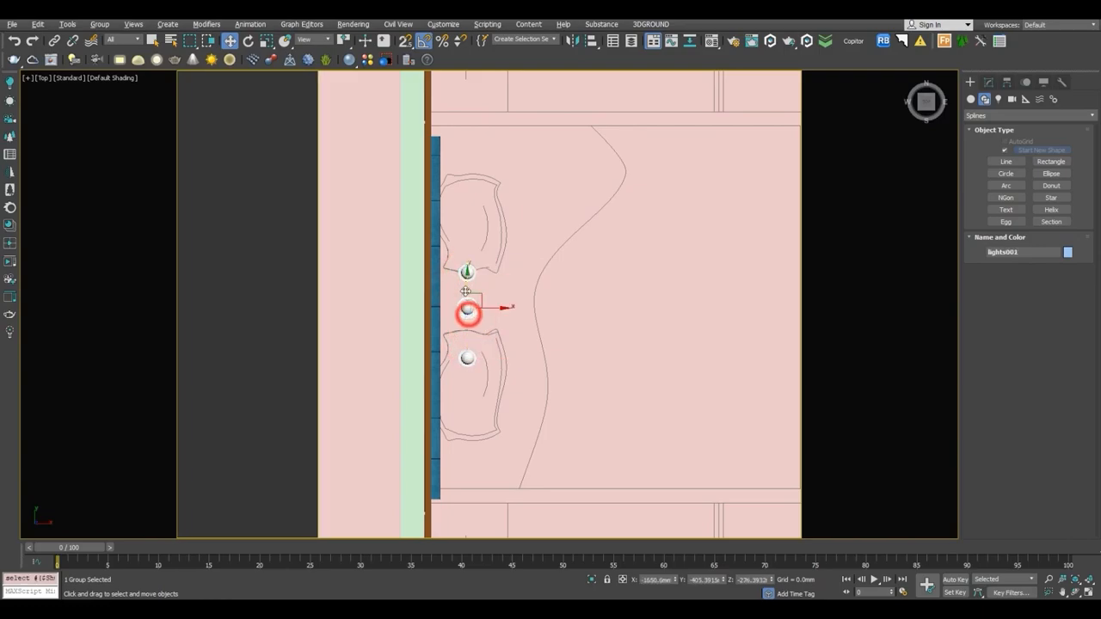
pyautogui.keyDown('ctrl'); pyautogui.click(465, 273); pyautogui.keyUp('ctrl')
pyautogui.keyDown('ctrl'); pyautogui.click(467, 358); pyautogui.keyUp('ctrl')
pyautogui.scroll(-4, 477, 361)
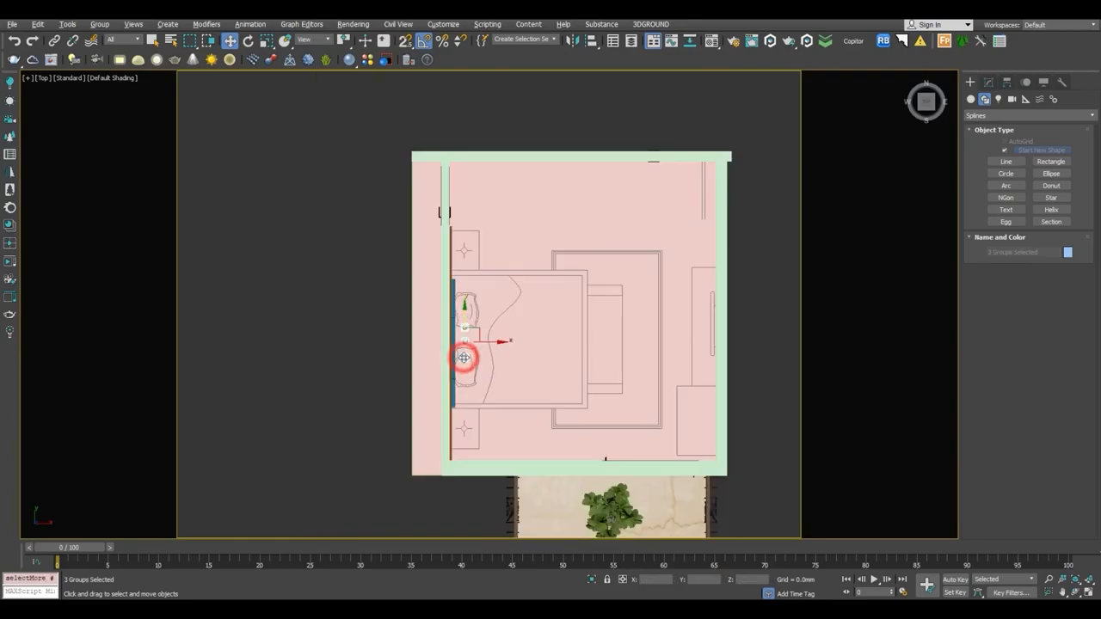
pyautogui.moveTo(488, 345)
pyautogui.mouseDown()
pyautogui.moveTo(774, 323)
pyautogui.moveTo(722, 322)
pyautogui.moveTo(577, 210)
pyautogui.moveTo(570, 239)
pyautogui.mouseUp()
pyautogui.press('Return')
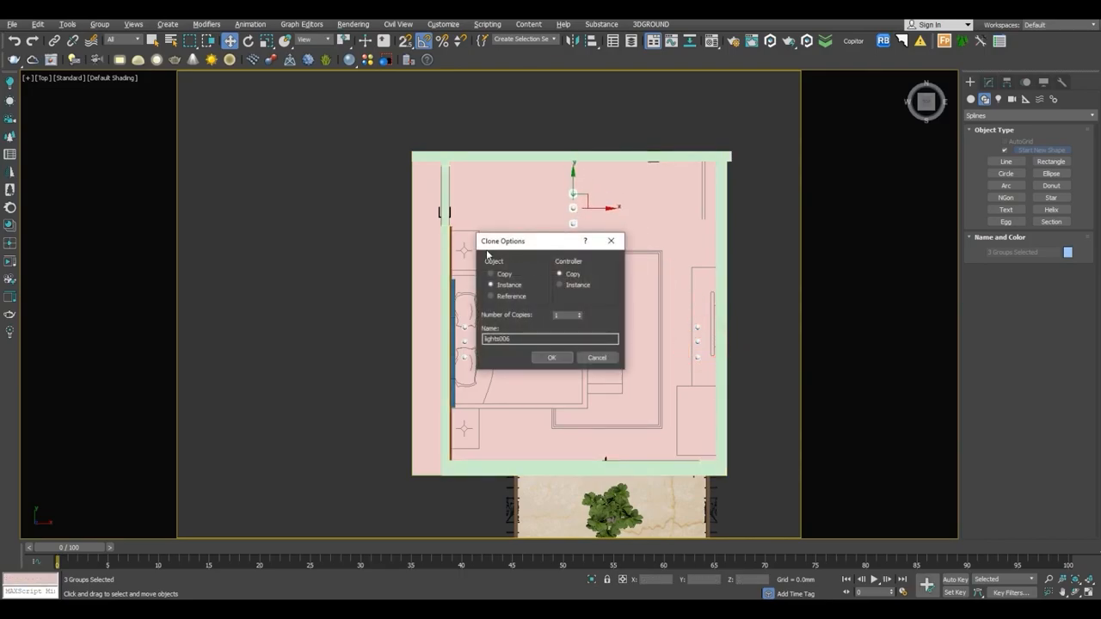
pyautogui.press('Return')
# Rotate the upper lights into a horizontal row and clone that row as instances beside the balcony wall.
pyautogui.press('e')
pyautogui.moveTo(595, 185); pyautogui.dragTo(635, 217)
pyautogui.press('w')
pyautogui.moveTo(577, 187)
pyautogui.mouseDown()
pyautogui.moveTo(570, 167)
pyautogui.moveTo(573, 411)
pyautogui.mouseUp()
pyautogui.press('Return')
# Switch to wireframe display and isolate all twelve lights together with the room outline rectangle.
pyautogui.press('F3')
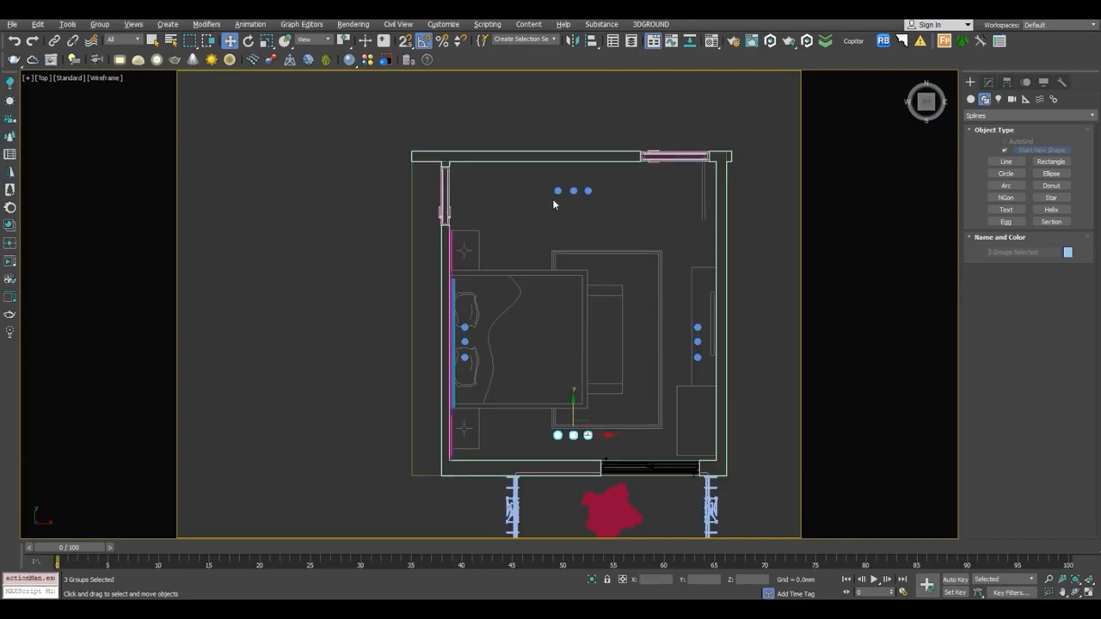
pyautogui.keyDown('ctrl'); pyautogui.moveTo(607, 206); pyautogui.dragTo(609, 207); pyautogui.keyUp('ctrl')
pyautogui.keyDown('ctrl'); pyautogui.moveTo(714, 375); pyautogui.dragTo(714, 376); pyautogui.keyUp('ctrl')
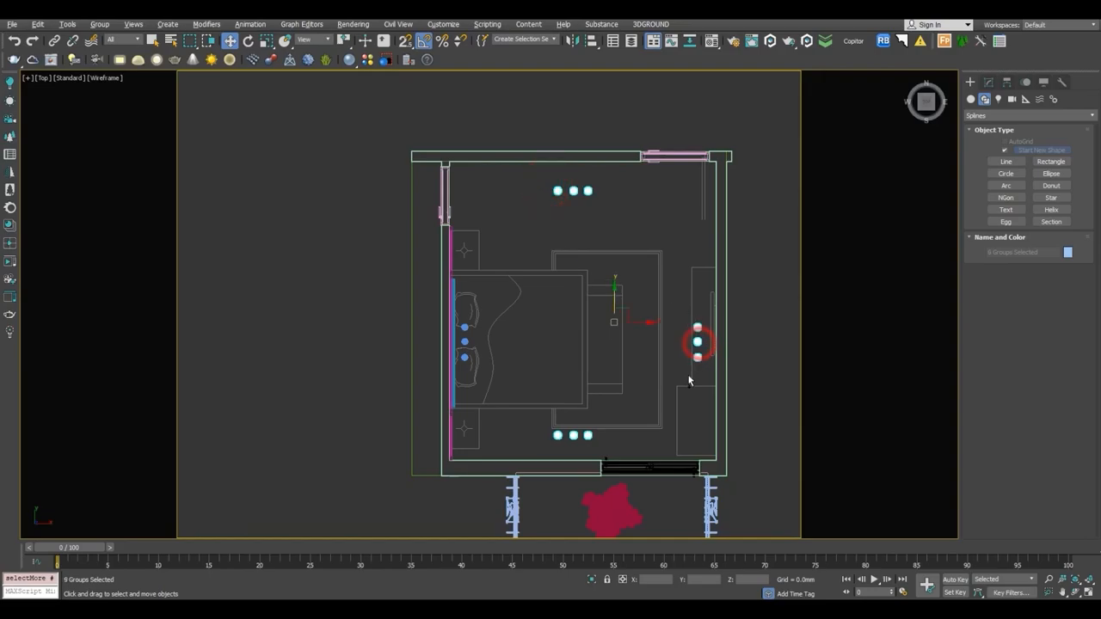
pyautogui.keyDown('ctrl'); pyautogui.click(465, 342); pyautogui.keyUp('ctrl')
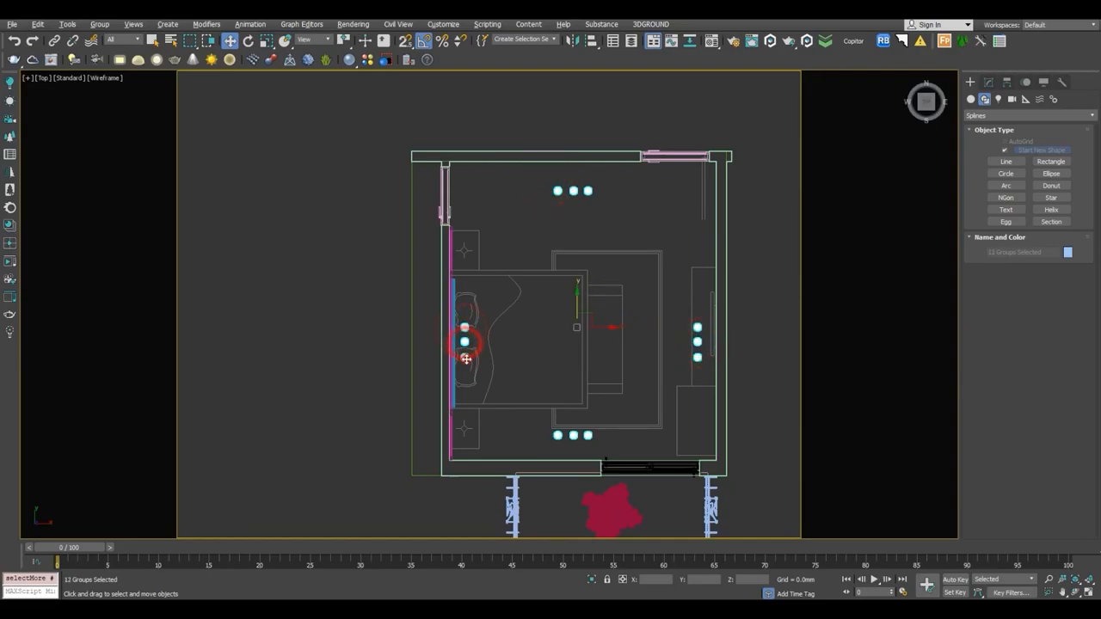
pyautogui.keyDown('ctrl'); pyautogui.click(411, 223); pyautogui.keyUp('ctrl')
pyautogui.hotkey('alt', 'q')
pyautogui.click(555, 263)
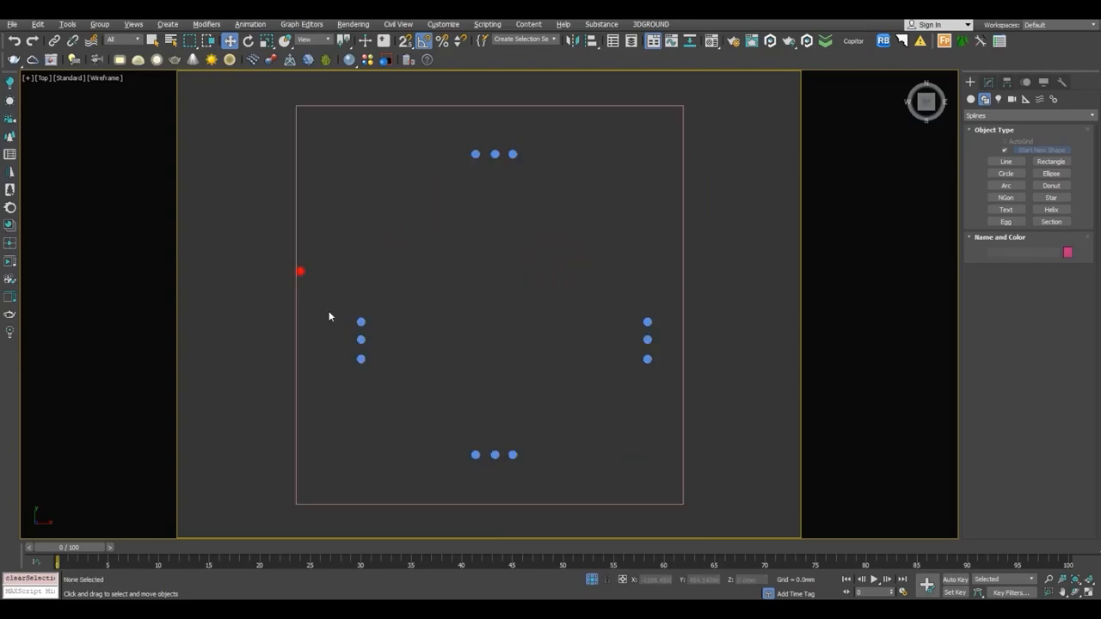
# Move the two vertical rows of lights up together to centre them along the room's side walls.
pyautogui.moveTo(410, 391); pyautogui.dragTo(409, 392)
pyautogui.keyDown('ctrl'); pyautogui.moveTo(633, 306); pyautogui.dragTo(664, 384); pyautogui.keyUp('ctrl')
pyautogui.moveTo(502, 315); pyautogui.dragTo(508, 284)
pyautogui.click(511, 353)
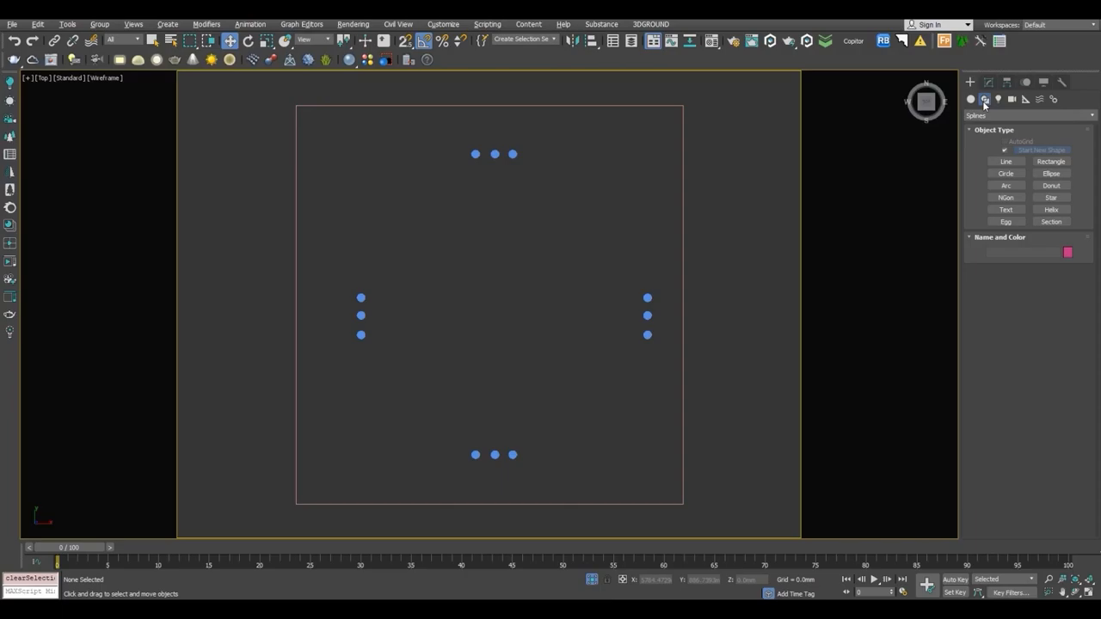
# Draw a circle spline of about 50 mm radius around the top light of the headboard-side row.
pyautogui.click(1003, 173)
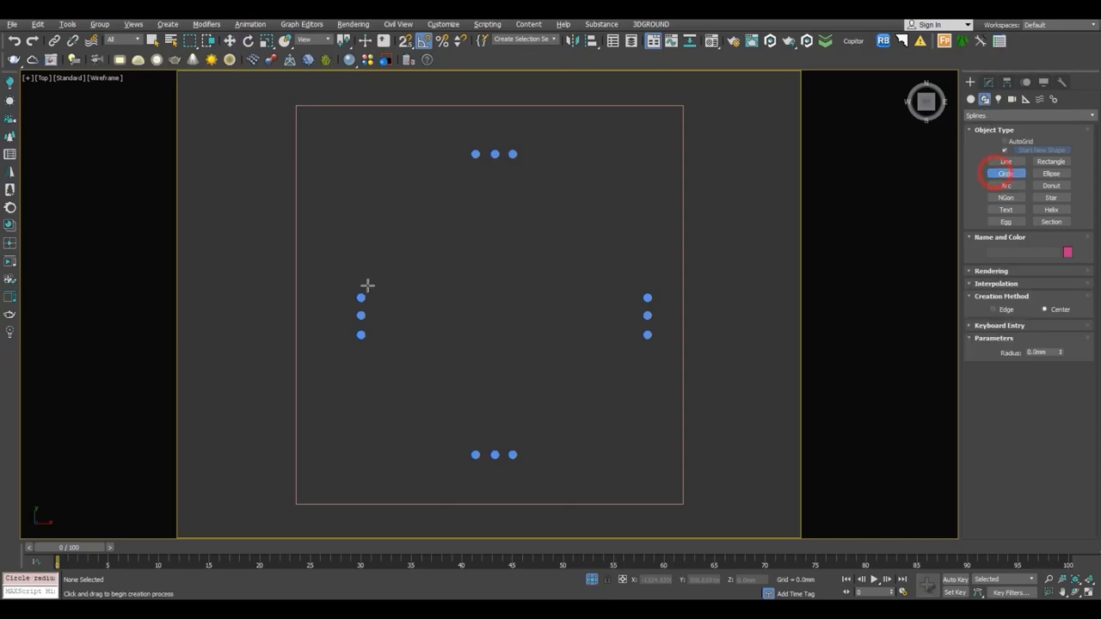
pyautogui.scroll(6, 362, 301)
pyautogui.moveTo(362, 298); pyautogui.dragTo(415, 371)
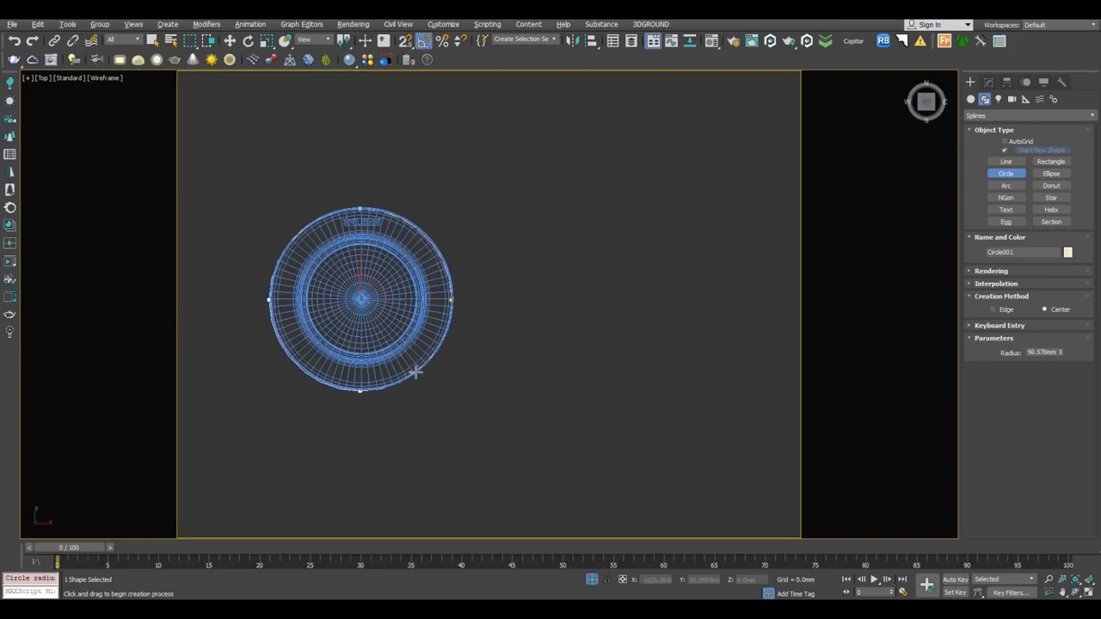
pyautogui.rightClick(415, 371)
# Clone the circle as an instance onto the middle light of the headboard-side row and align it to the rim.
pyautogui.scroll(-5, 494, 270)
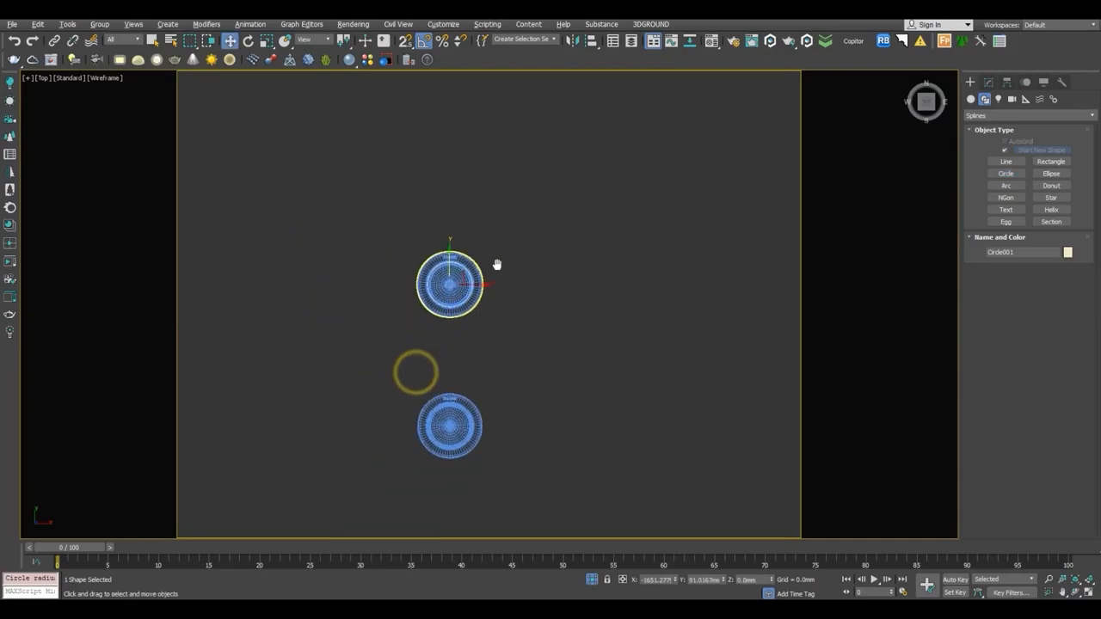
pyautogui.press('w')
pyautogui.keyDown('shift'); pyautogui.moveTo(493, 249); pyautogui.dragTo(507, 301); pyautogui.keyUp('shift')
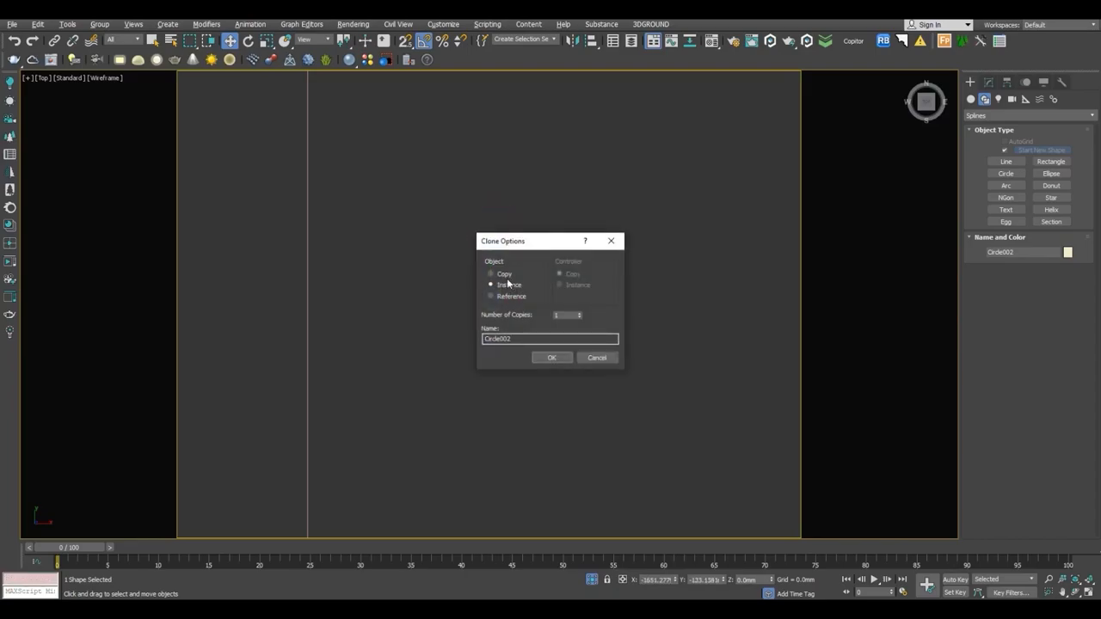
pyautogui.click(552, 357)
pyautogui.scroll(5, 423, 258)
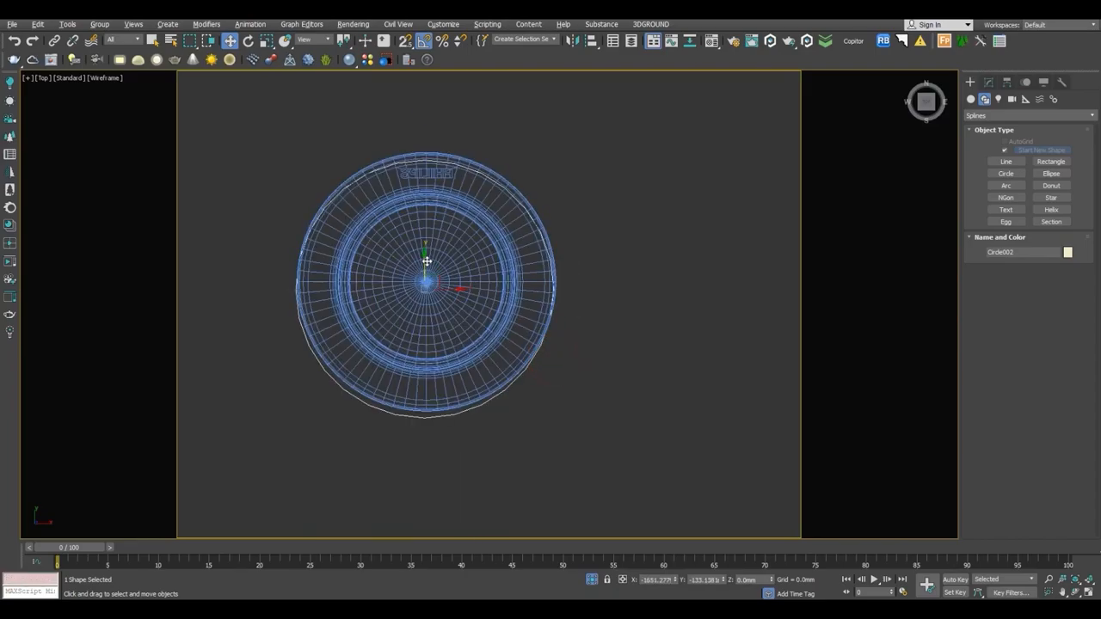
pyautogui.moveTo(422, 258); pyautogui.dragTo(418, 253)
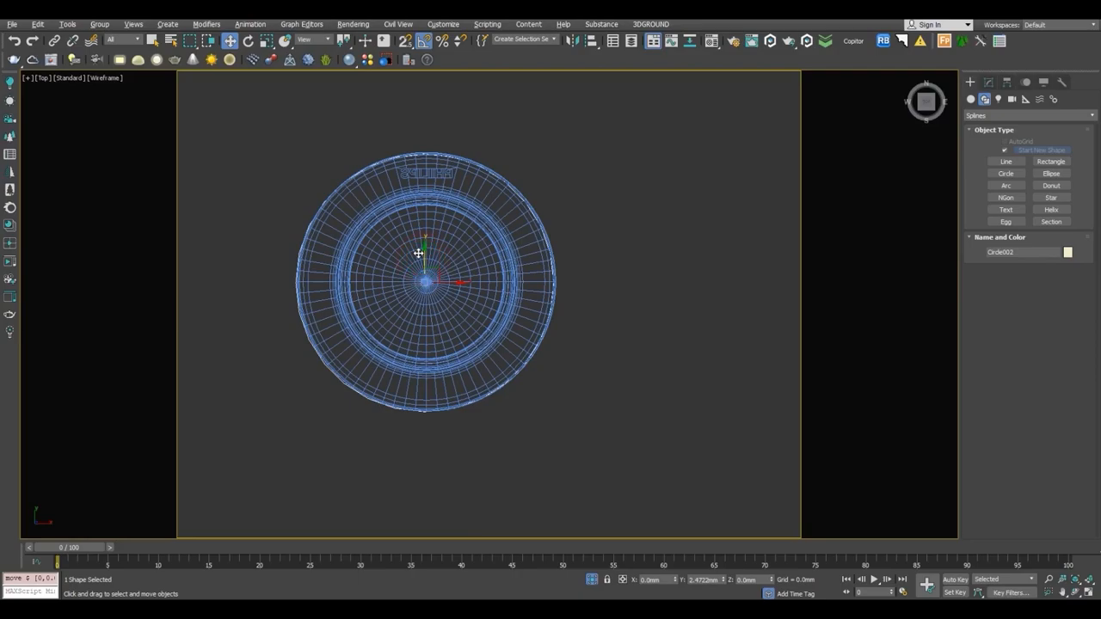
# Clone the circle again onto the bottom light of the headboard-side row.
pyautogui.scroll(-6, 418, 253)
pyautogui.moveTo(469, 190); pyautogui.dragTo(474, 410)
pyautogui.click(552, 356)
pyautogui.scroll(4, 469, 414)
pyautogui.scroll(-5, 435, 314)
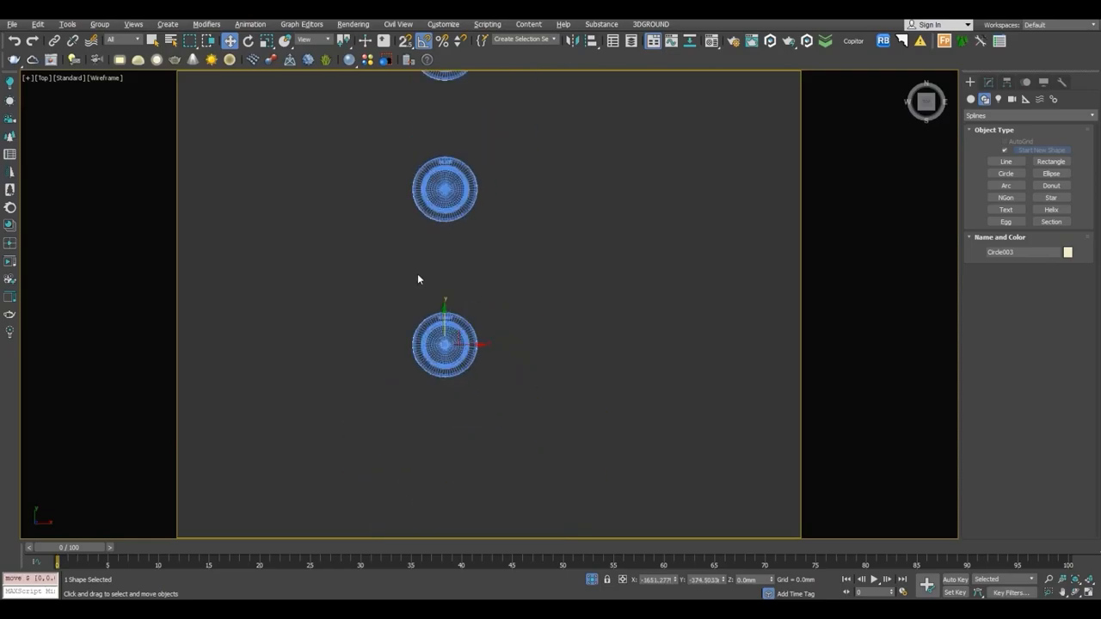
# Restrict the selection filter to shapes and select the three circles around the headboard-side lights.
pyautogui.scroll(-4, 417, 275)
pyautogui.click(133, 41)
pyautogui.click(129, 57)
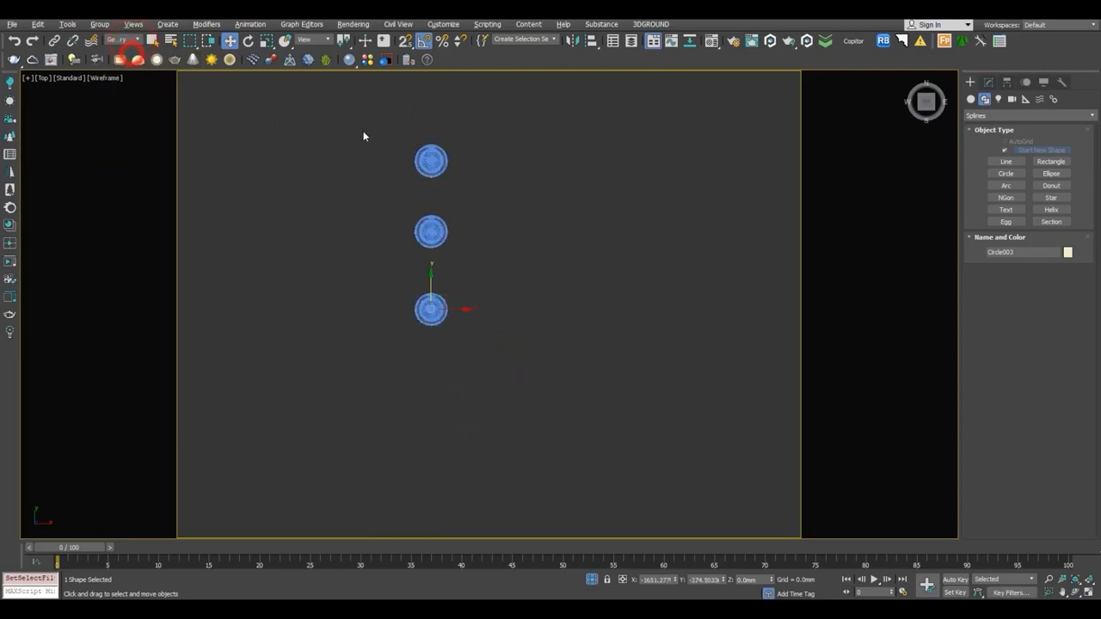
pyautogui.click(364, 131)
pyautogui.click(129, 41)
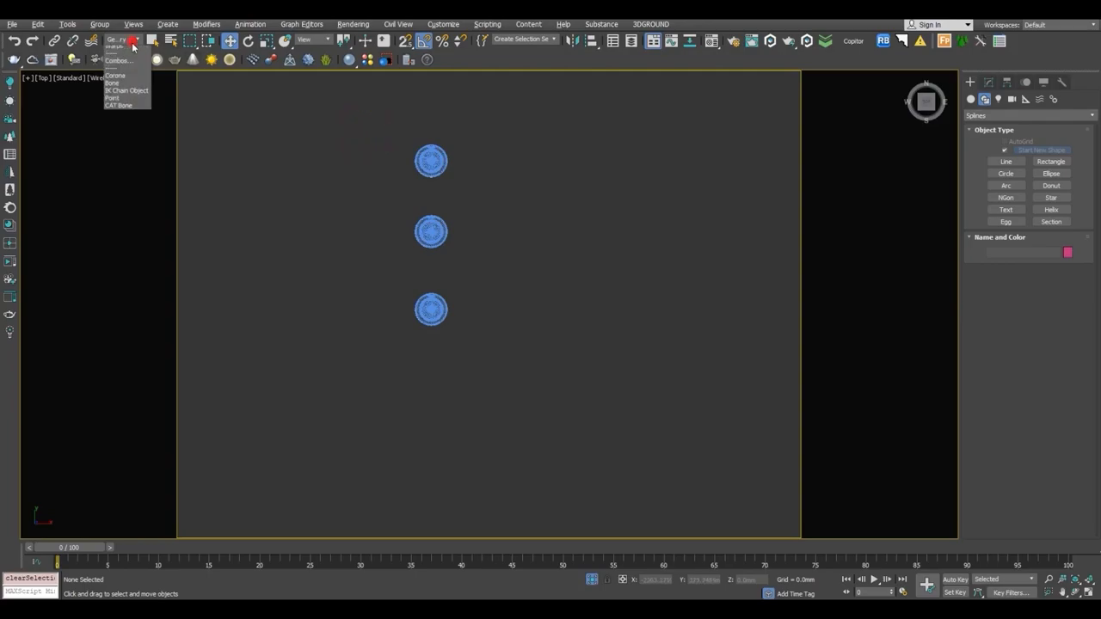
pyautogui.click(116, 65)
pyautogui.moveTo(333, 134); pyautogui.dragTo(524, 369)
# Clone the three circles onto the row of lights at the opposite side wall.
pyautogui.scroll(-4, 524, 369)
pyautogui.scroll(-3, 504, 356)
pyautogui.moveTo(504, 356); pyautogui.dragTo(385, 316, button='middle')
pyautogui.keyDown('shift'); pyautogui.moveTo(374, 298); pyautogui.dragTo(572, 307); pyautogui.keyUp('shift')
pyautogui.click(551, 357)
pyautogui.scroll(6, 533, 336)
# Clone the three circles to the row of lights near the room's upper wall.
pyautogui.moveTo(447, 346)
pyautogui.mouseDown()
pyautogui.moveTo(486, 349)
pyautogui.moveTo(321, 181)
pyautogui.mouseUp()
pyautogui.scroll(-8, 487, 349)
pyautogui.press('Return')
# Rotate the three cloned circles into a horizontal row and align them over the lights near the room's upper wall.
pyautogui.click(248, 41)
pyautogui.scroll(4, 441, 224)
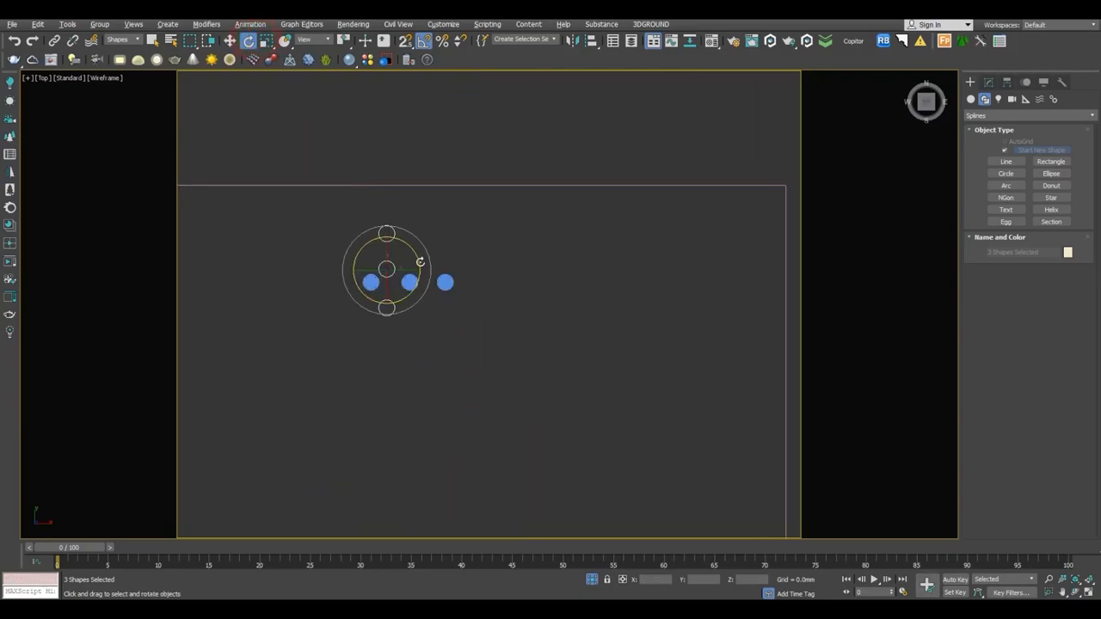
pyautogui.moveTo(409, 254); pyautogui.dragTo(451, 280)
pyautogui.scroll(3, 451, 280)
pyautogui.press('w')
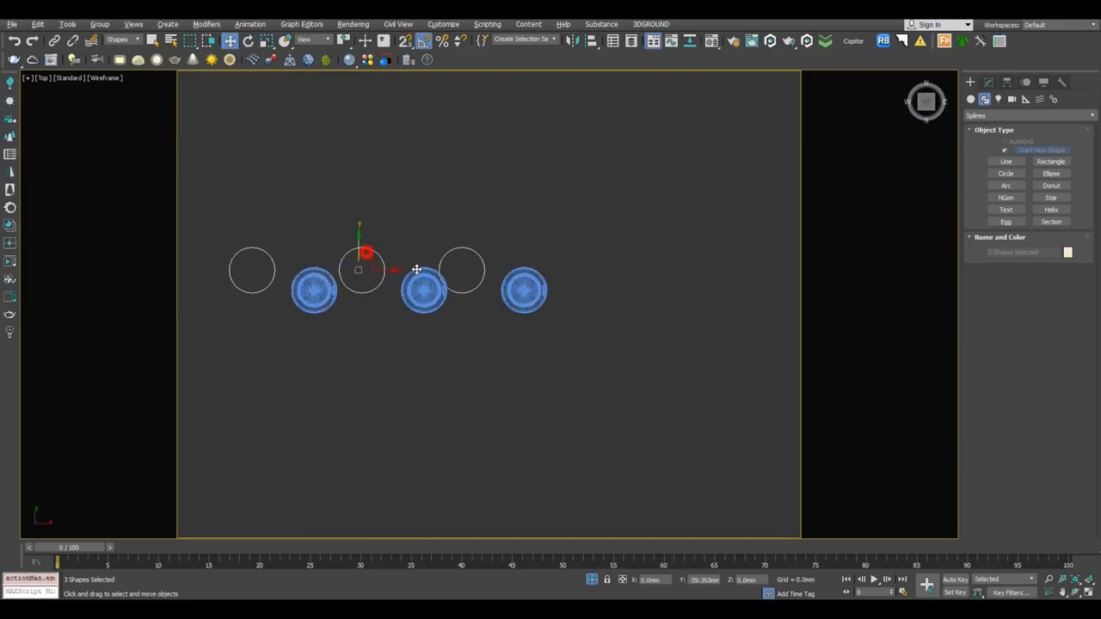
pyautogui.moveTo(361, 285); pyautogui.dragTo(411, 296)
pyautogui.scroll(5, 426, 293)
pyautogui.scroll(-10, 416, 302)
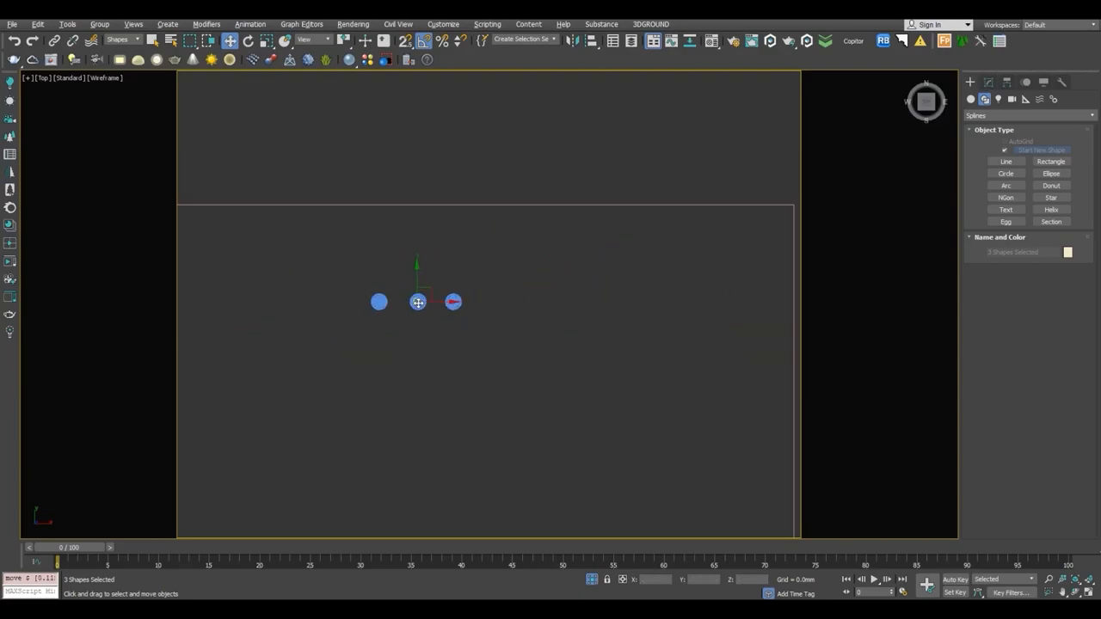
# Clone the three circles down onto the row of lights near the room's lower wall.
pyautogui.moveTo(432, 297); pyautogui.dragTo(506, 192, button='middle')
pyautogui.moveTo(496, 179)
pyautogui.keyDown('shift'); pyautogui.mouseDown()
pyautogui.moveTo(511, 394)
pyautogui.moveTo(526, 391)
pyautogui.moveTo(528, 348)
pyautogui.mouseUp(); pyautogui.keyUp('shift')
pyautogui.press('Return')
pyautogui.scroll(8, 492, 421)
pyautogui.scroll(5, 535, 355)
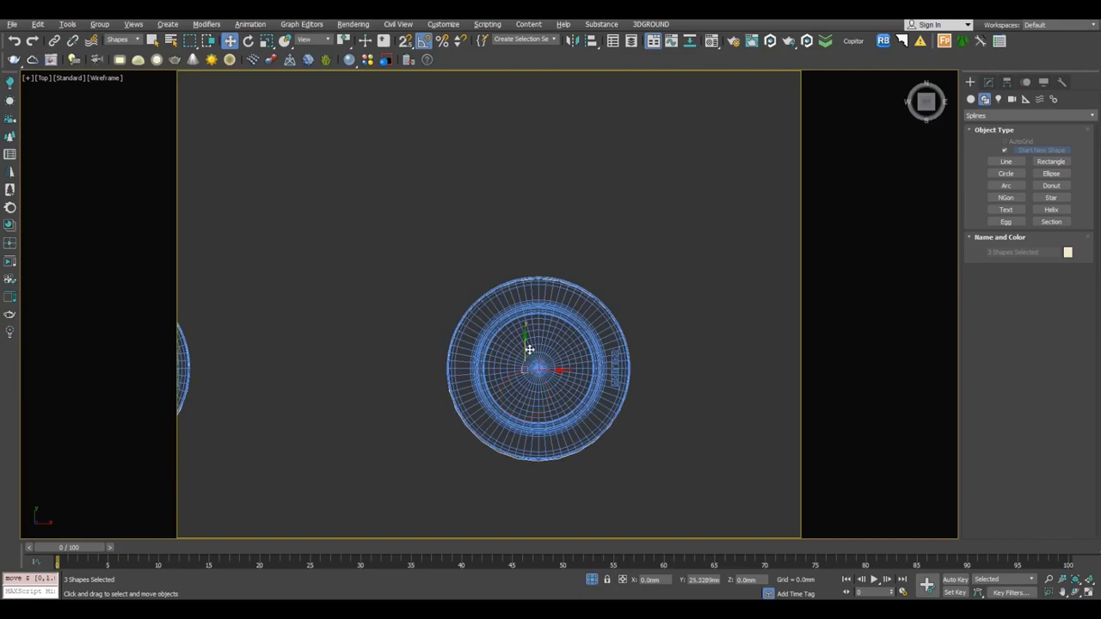
pyautogui.scroll(-4, 528, 348)
pyautogui.hotkey('alt', 'q')
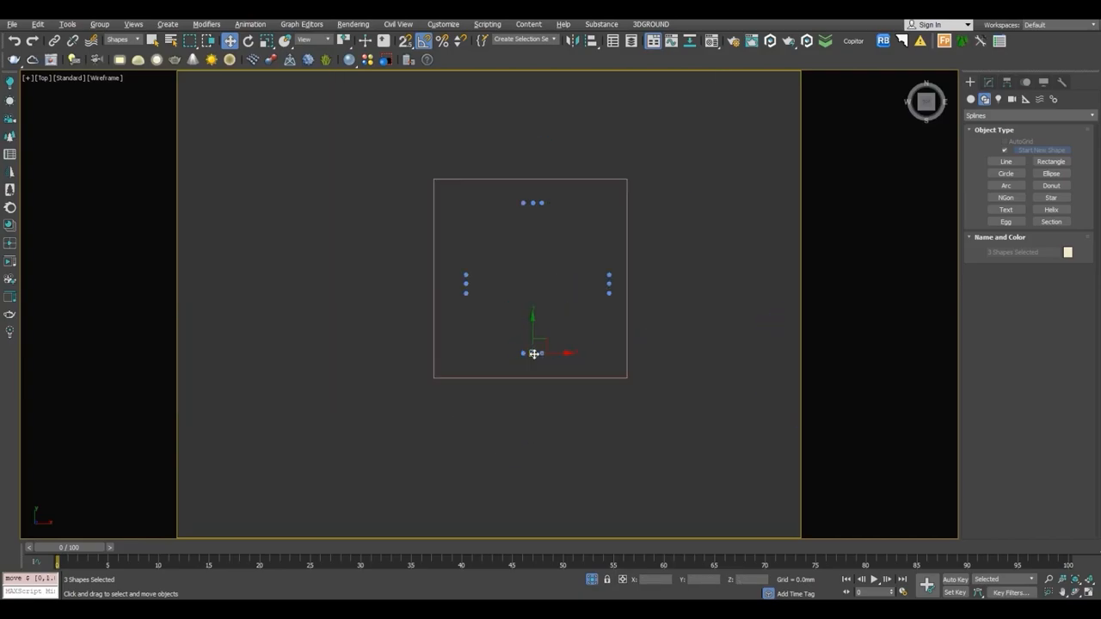
# Select all twelve circles together with the room's rectangular outline and isolate these shapes.
pyautogui.click(989, 81)
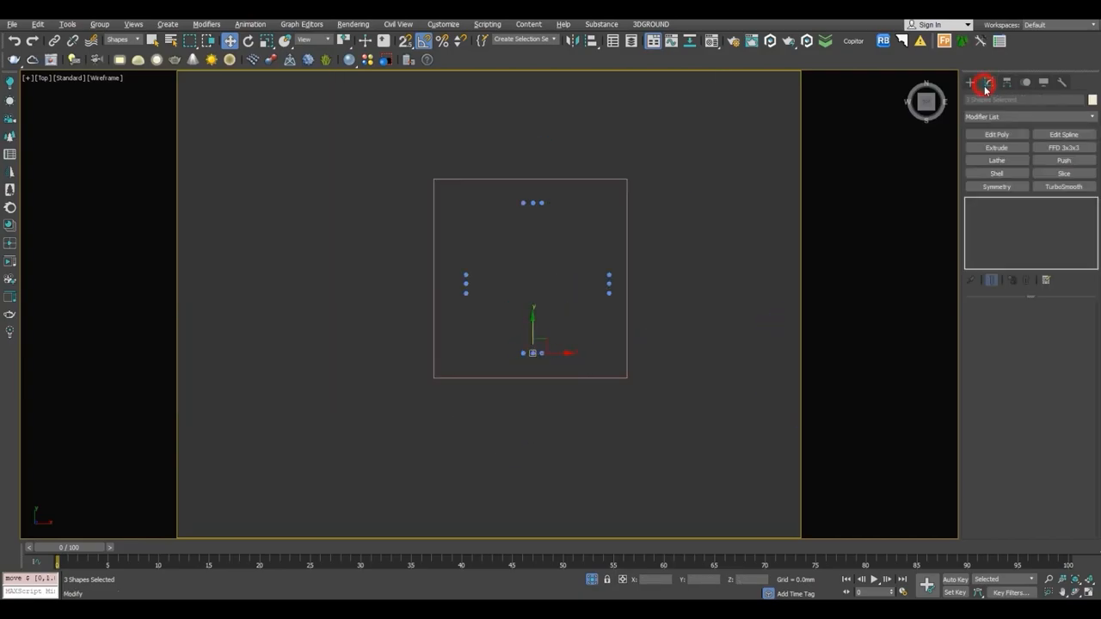
pyautogui.click(510, 218)
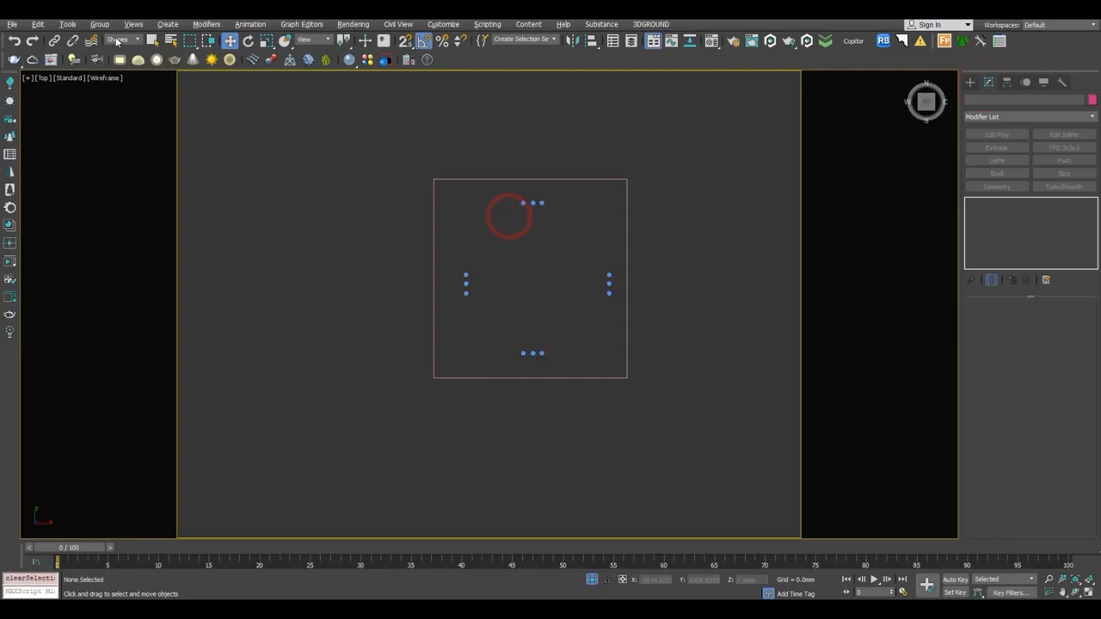
pyautogui.moveTo(666, 428); pyautogui.dragTo(659, 440)
pyautogui.scroll(4, 579, 225)
pyautogui.scroll(-4, 572, 257)
pyautogui.click(592, 580)
pyautogui.keyDown('ctrl'); pyautogui.click(420, 258); pyautogui.keyUp('ctrl')
pyautogui.hotkey('alt', 'q')
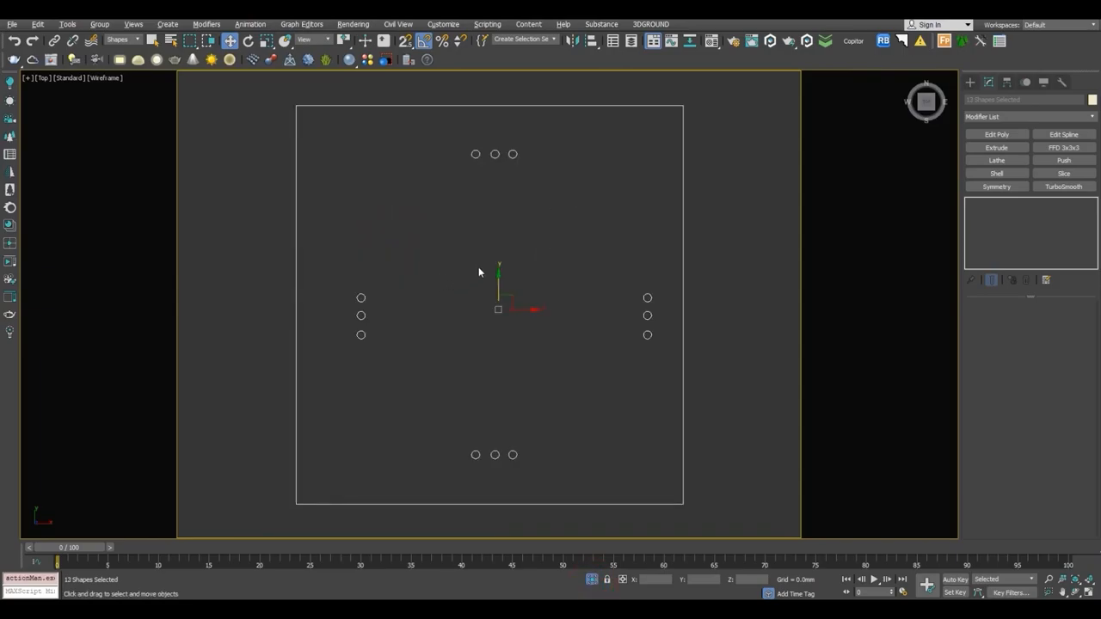
# Apply an Edit Spline modifier to the rectangular room outline.
pyautogui.click(436, 280)
pyautogui.click(685, 295)
pyautogui.keyDown('alt'); pyautogui.moveTo(684, 295); pyautogui.dragTo(701, 240, button='middle'); pyautogui.keyUp('alt')
pyautogui.rightClick(701, 240)
pyautogui.click(652, 320)
pyautogui.click(680, 303)
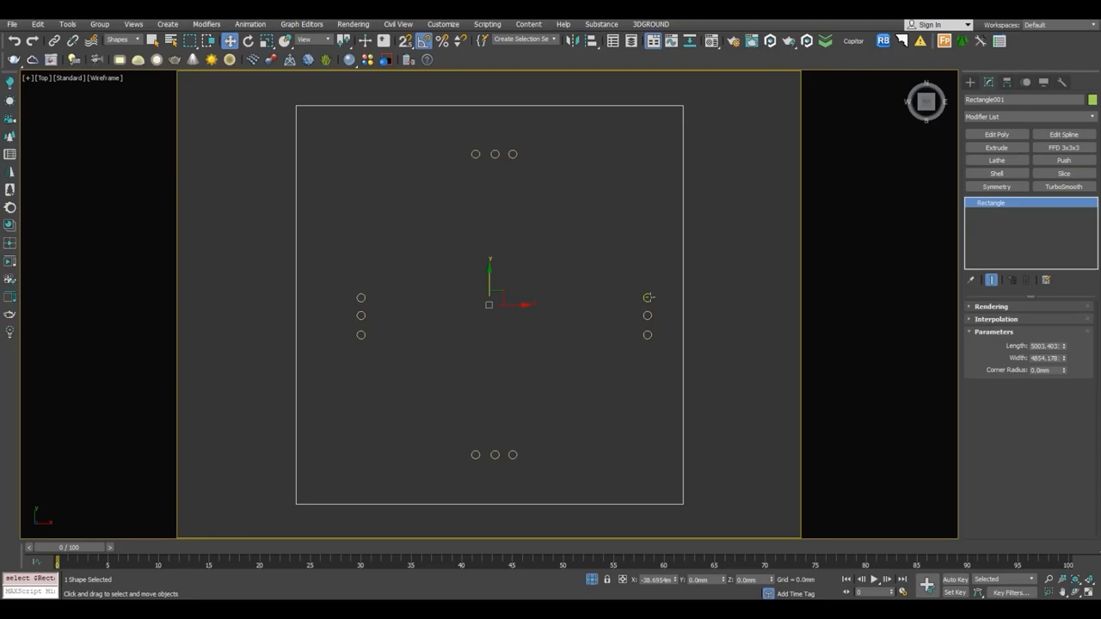
pyautogui.click(1057, 136)
pyautogui.moveTo(1088, 436); pyautogui.dragTo(1075, 245)
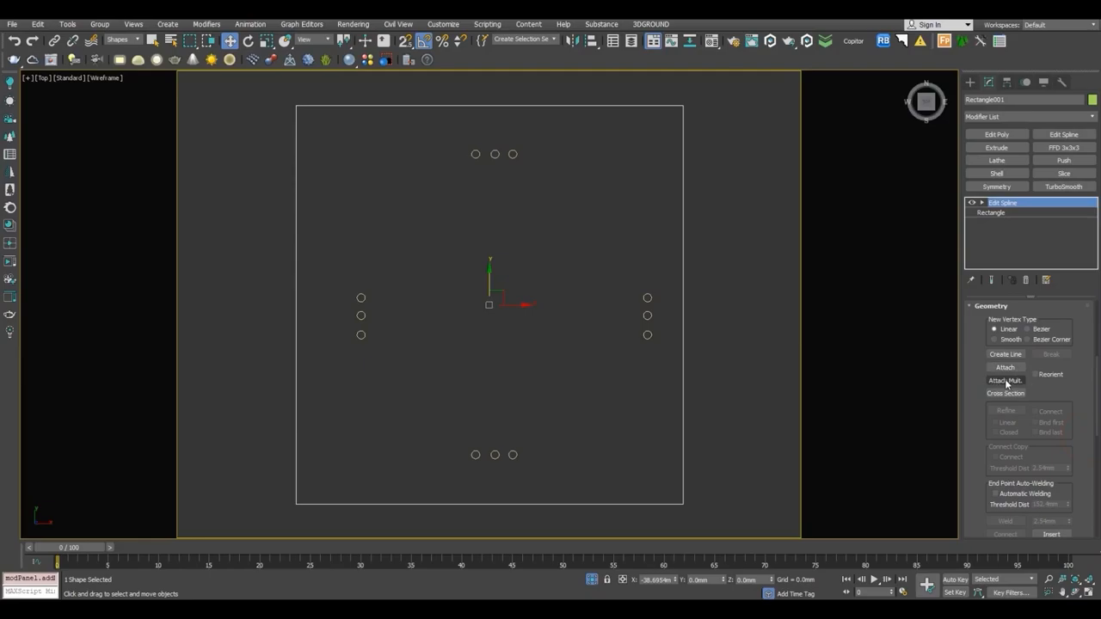
# Attach all twelve circles, Circle001 to Circle012, to the rectangular outline with Attach Multiple.
pyautogui.click(1005, 381)
pyautogui.click(49, 158)
pyautogui.hotkey('ctrl', 'a')
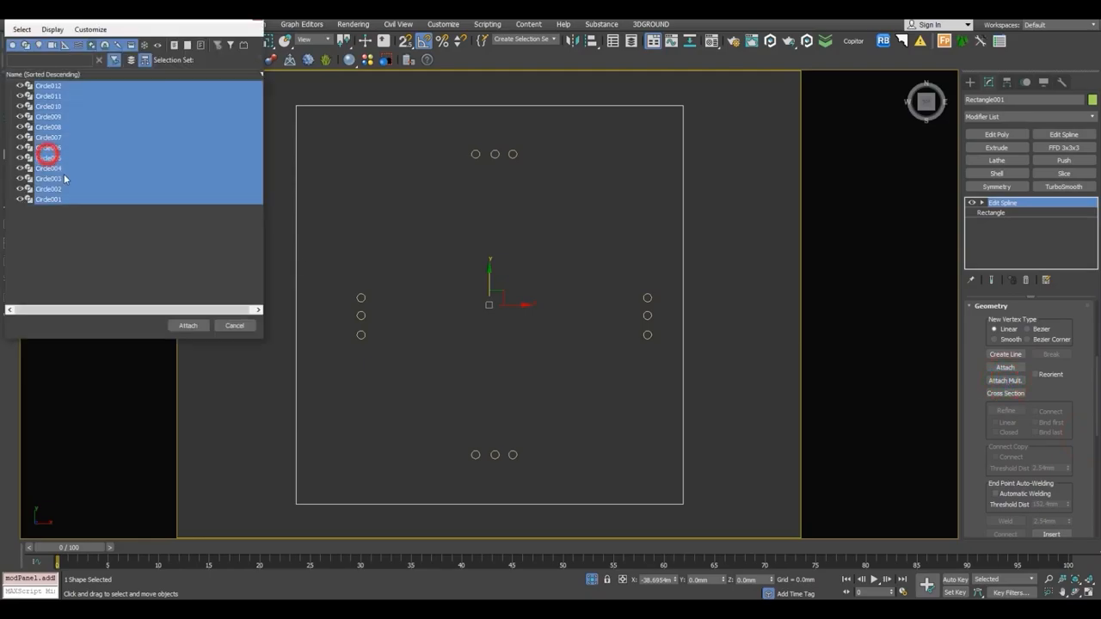
pyautogui.click(188, 325)
pyautogui.click(521, 375)
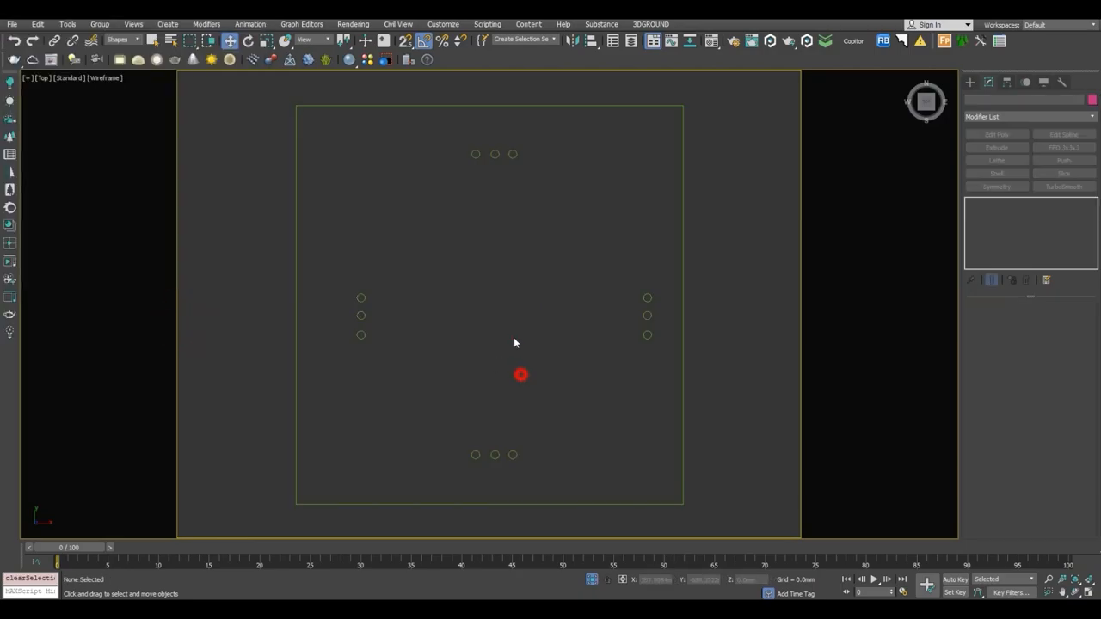
# Apply a Shell modifier to the combined outline with an outer amount of 152.4 mm.
pyautogui.click(649, 300)
pyautogui.scroll(-2, 653, 302)
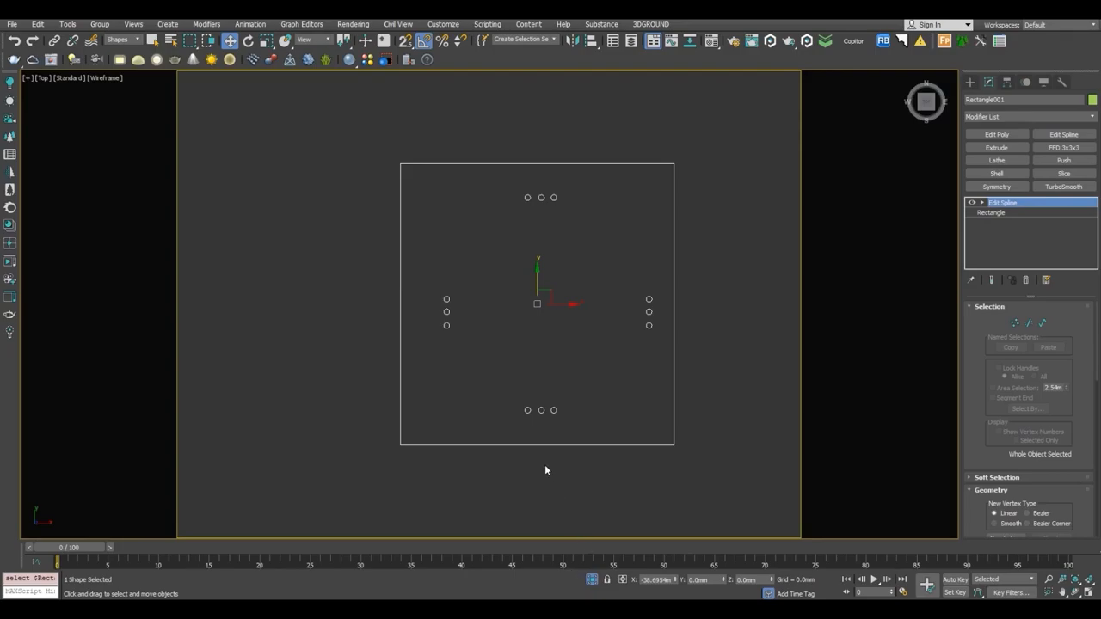
pyautogui.press('f')
pyautogui.scroll(-2, 545, 467)
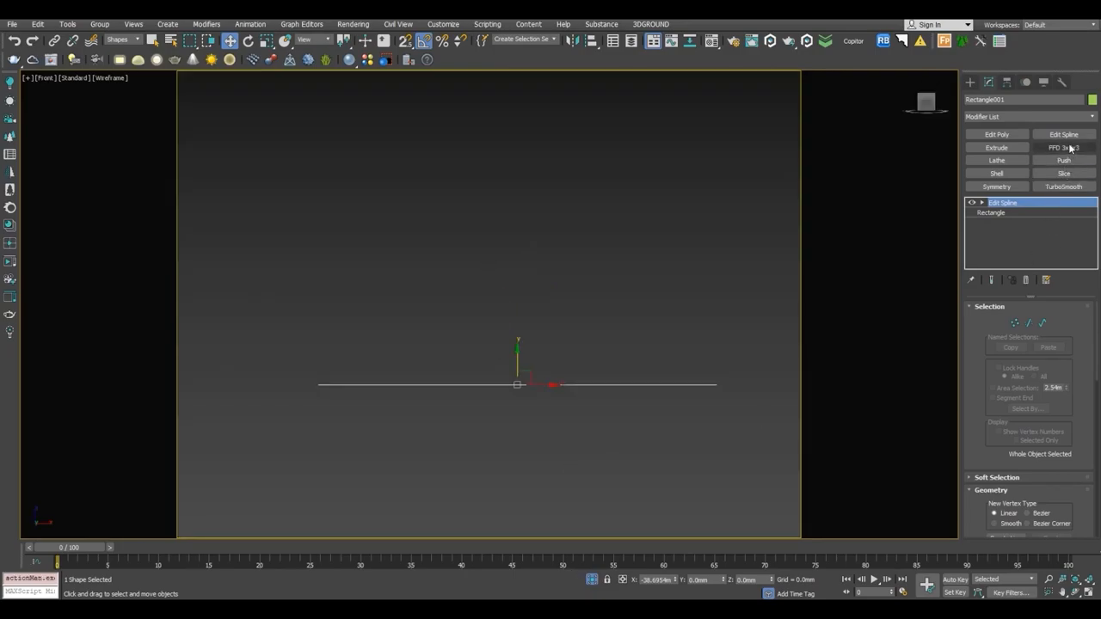
pyautogui.click(998, 174)
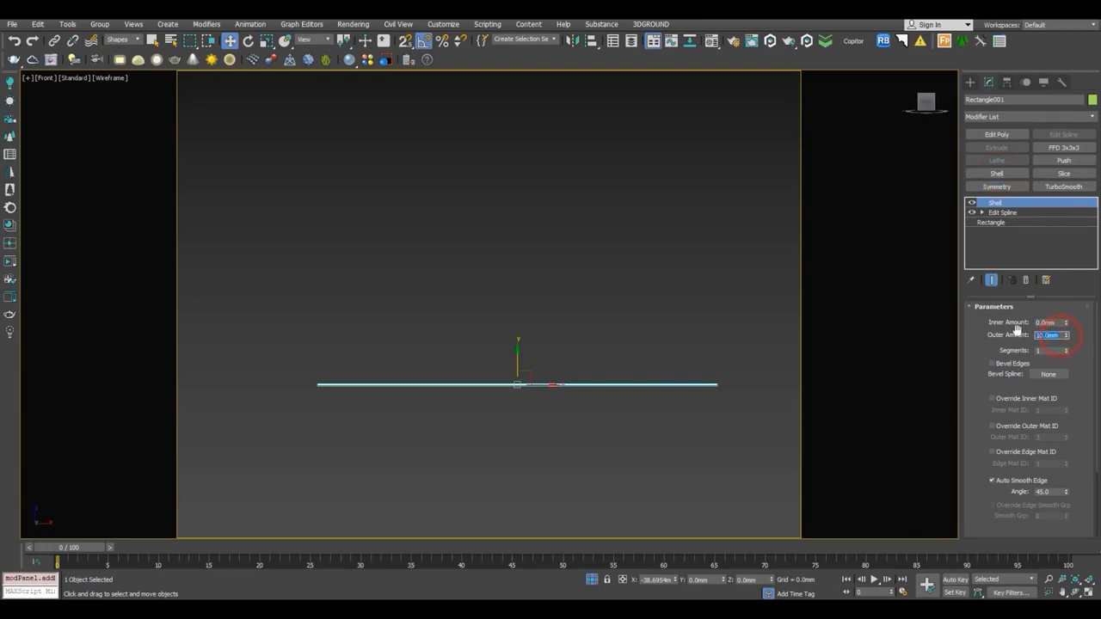
pyautogui.press('Return')
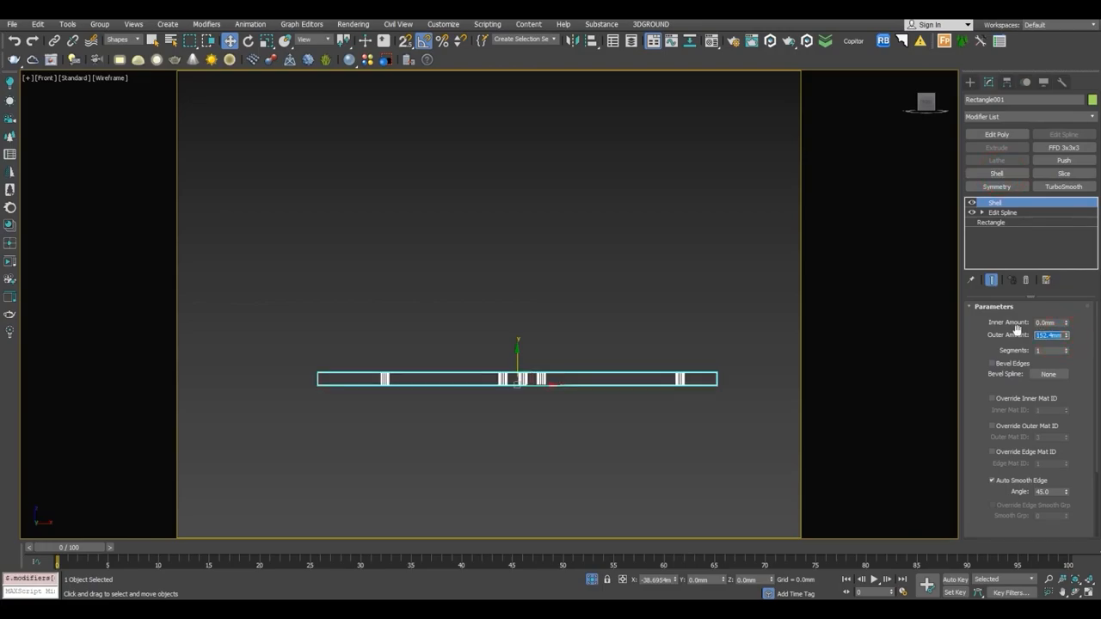
# Reset the selection filter to All.
pyautogui.write('pp')
pyautogui.click(463, 452)
pyautogui.keyDown('alt'); pyautogui.moveTo(530, 377); pyautogui.dragTo(530, 337, button='middle'); pyautogui.keyUp('alt')
pyautogui.press('f')
pyautogui.click(520, 380)
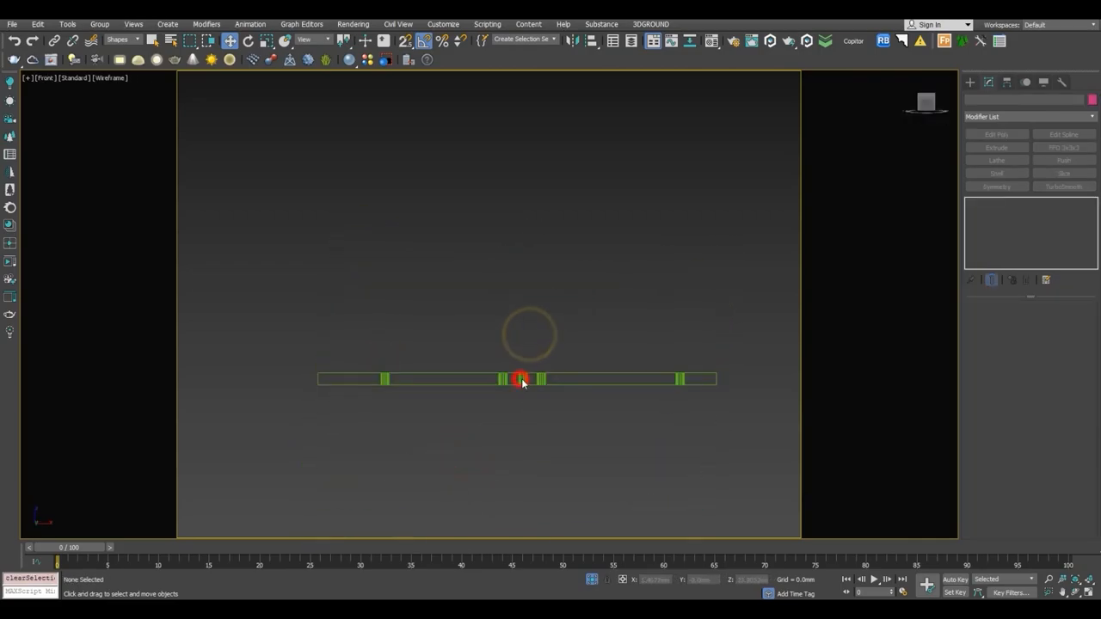
pyautogui.click(123, 41)
pyautogui.click(115, 41)
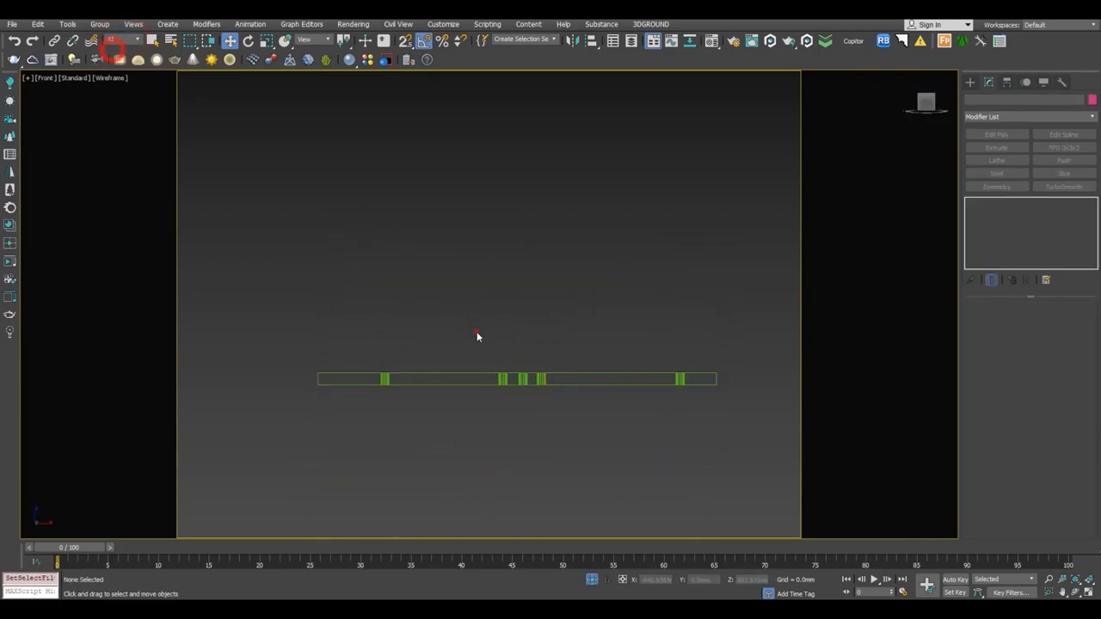
pyautogui.click(477, 332)
# Examine the ceiling slab and its spotlight holes from different angles in perspective.
pyautogui.press('p')
pyautogui.press('z')
pyautogui.keyDown('alt'); pyautogui.moveTo(578, 347); pyautogui.dragTo(614, 185, button='middle'); pyautogui.keyUp('alt')
pyautogui.click(625, 154)
pyautogui.scroll(6, 542, 180)
pyautogui.scroll(-6, 542, 208)
pyautogui.keyDown('alt'); pyautogui.moveTo(588, 315); pyautogui.dragTo(539, 372, button='middle'); pyautogui.keyUp('alt')
pyautogui.click(524, 337)
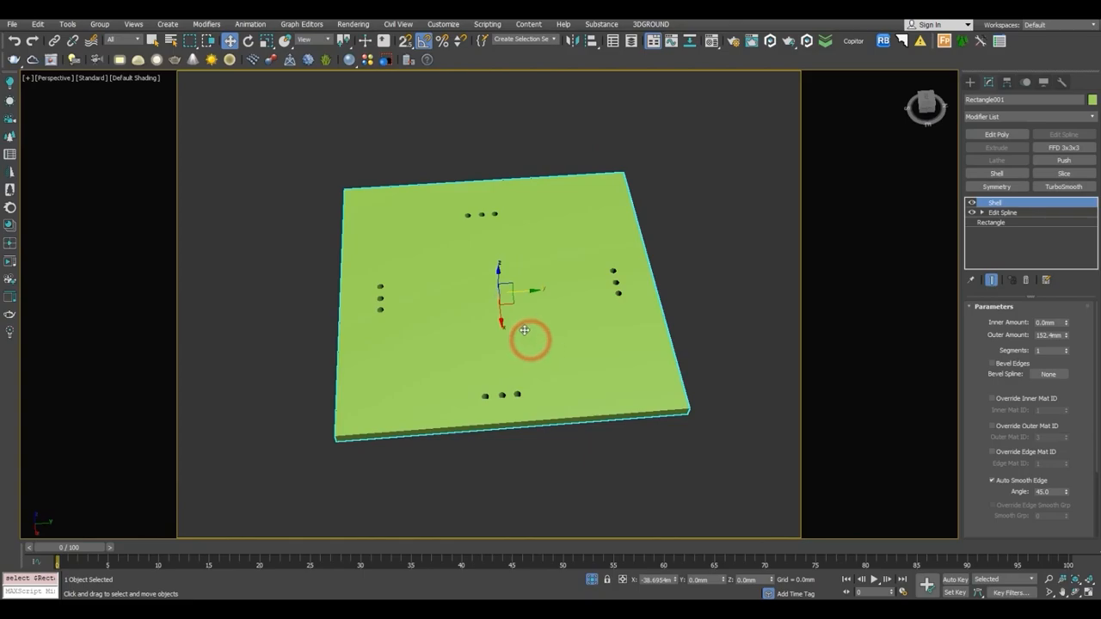
# Clone the ceiling slab in place as an independent copy in the front view.
pyautogui.press('f')
pyautogui.press('z')
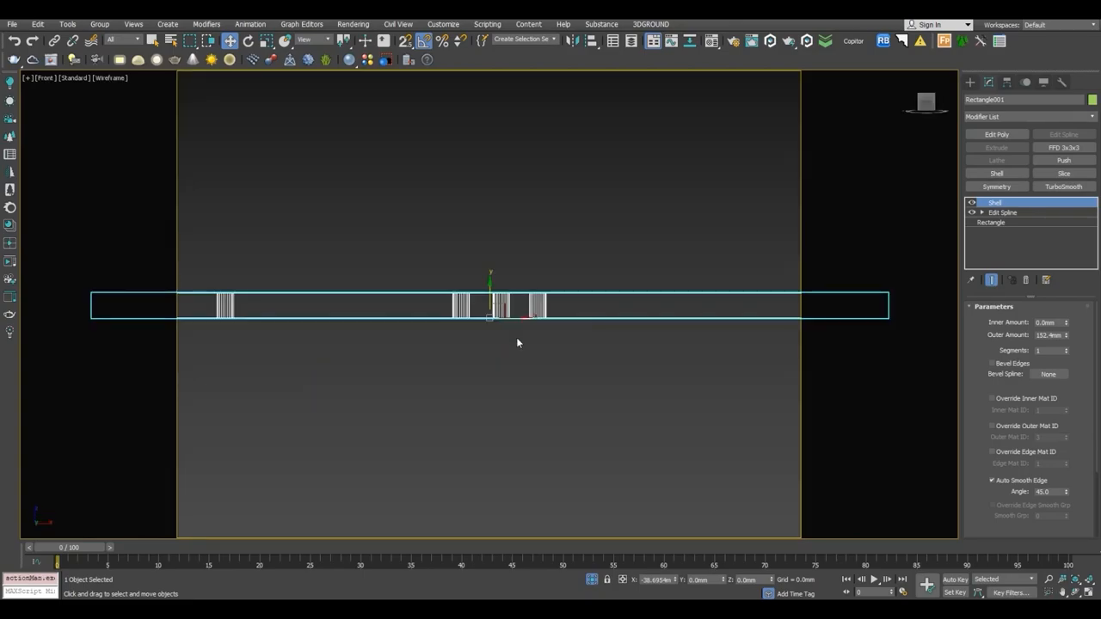
pyautogui.hotkey('ctrl', 'v')
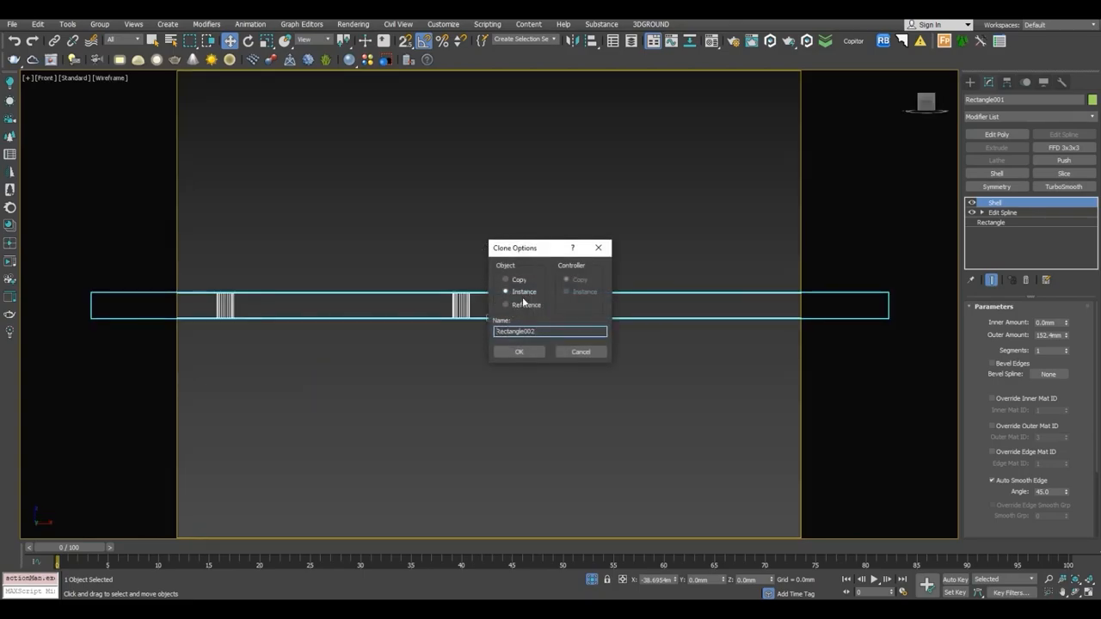
pyautogui.click(520, 352)
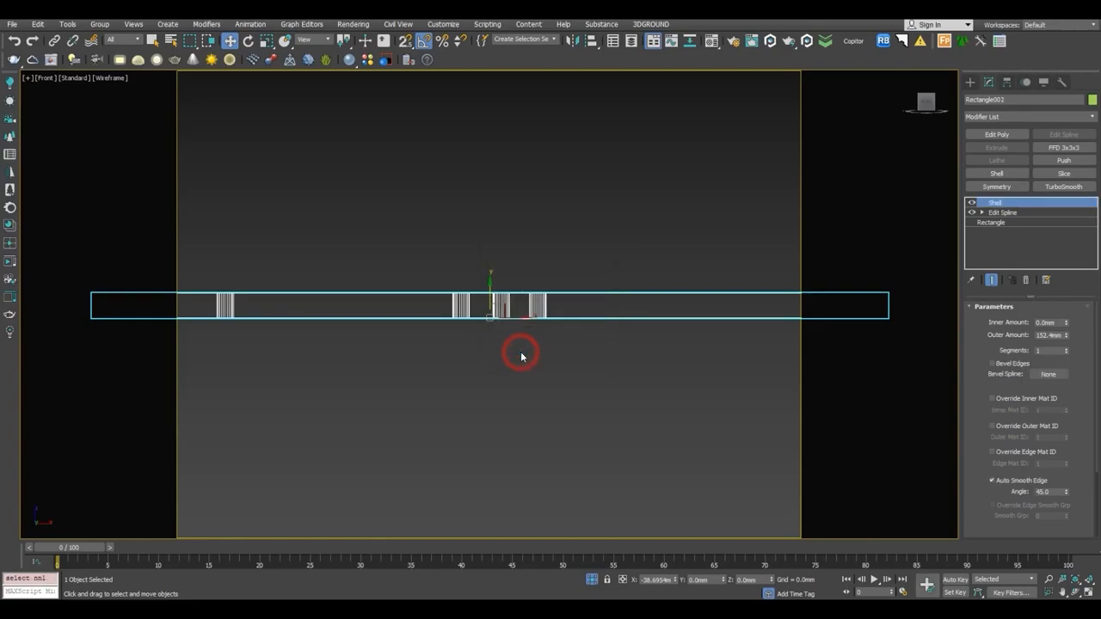
pyautogui.moveTo(494, 294); pyautogui.dragTo(502, 254)
pyautogui.rightClick(502, 255)
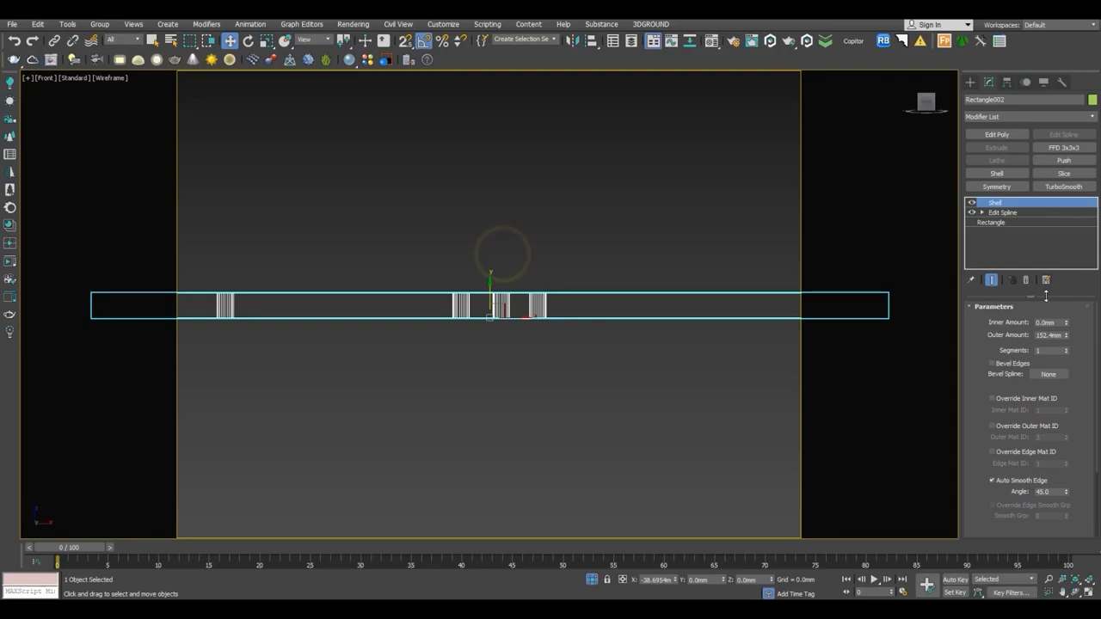
# Set the copied slab's Shell outer amount to 1" (25.4 mm) and raise it about 127 mm, flush with the original's upper face.
pyautogui.rightClick(1065, 336)
pyautogui.moveTo(1063, 335); pyautogui.dragTo(966, 338)
pyautogui.write('1"')
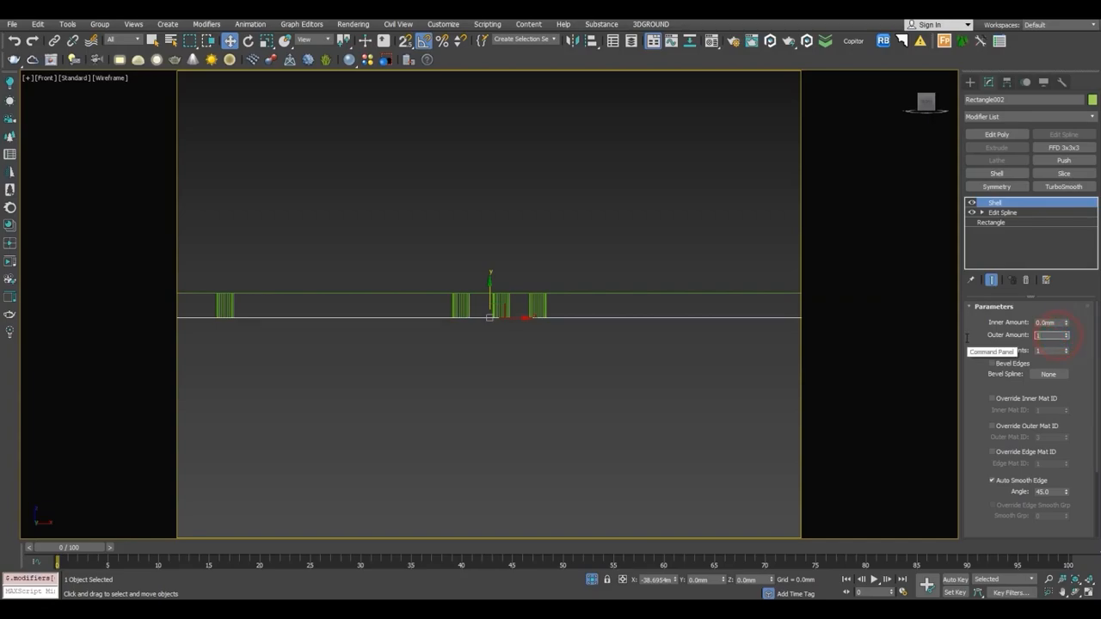
pyautogui.press('Return')
pyautogui.scroll(8, 513, 269)
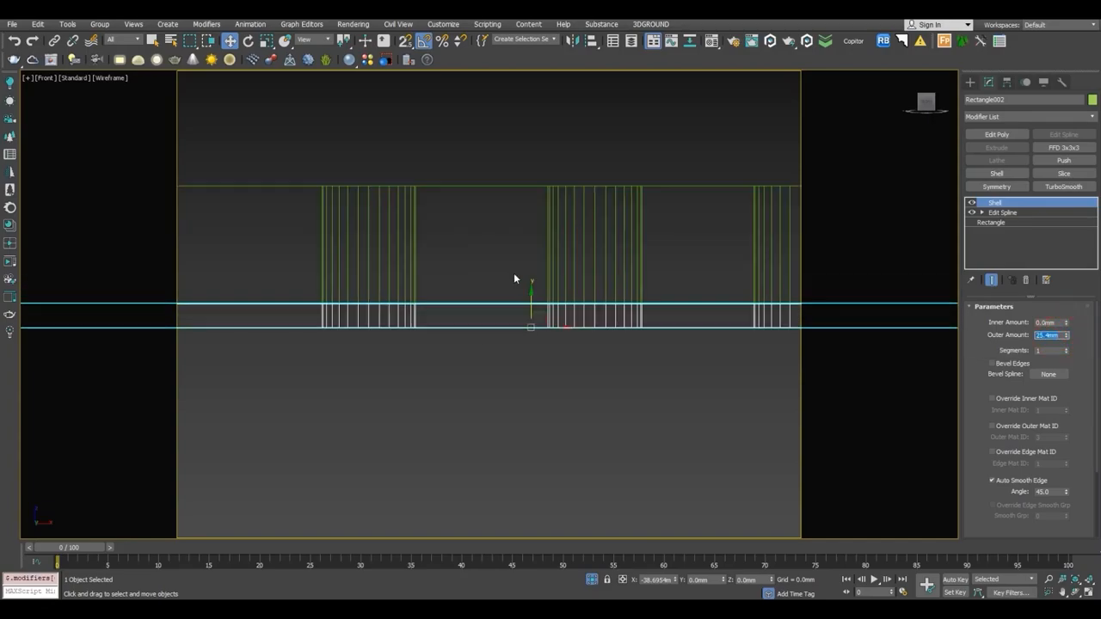
pyautogui.moveTo(531, 299); pyautogui.dragTo(551, 184, button='middle')
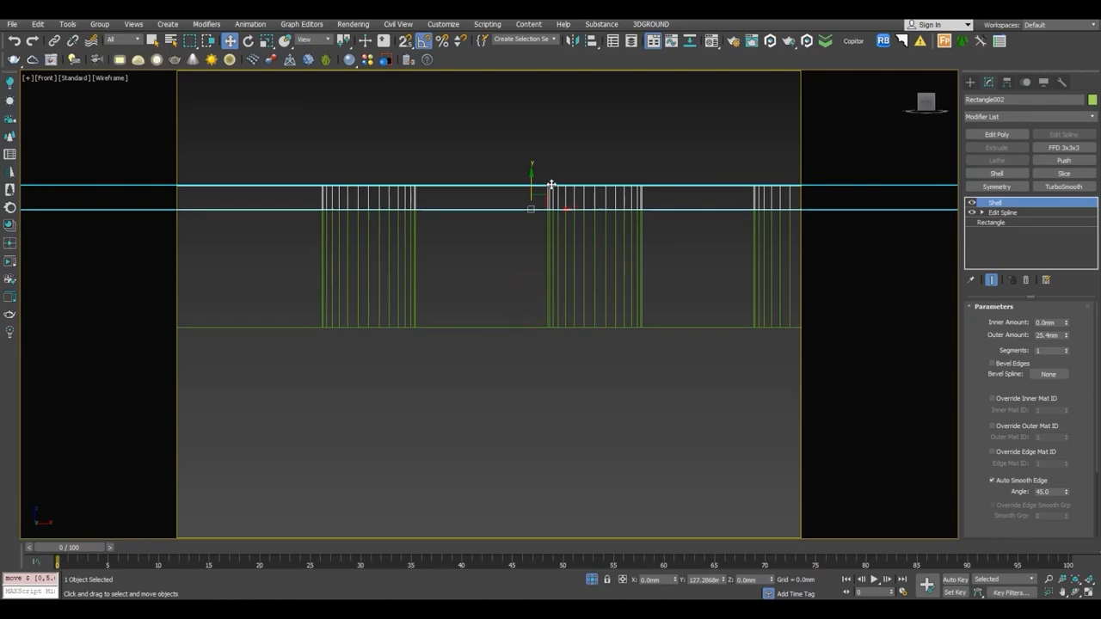
# Change the thin upper slab's object color to pale beige.
pyautogui.press('t')
pyautogui.press('z')
pyautogui.press('p')
pyautogui.keyDown('alt'); pyautogui.moveTo(578, 253); pyautogui.dragTo(791, 189, button='middle'); pyautogui.keyUp('alt')
pyautogui.click(1093, 101)
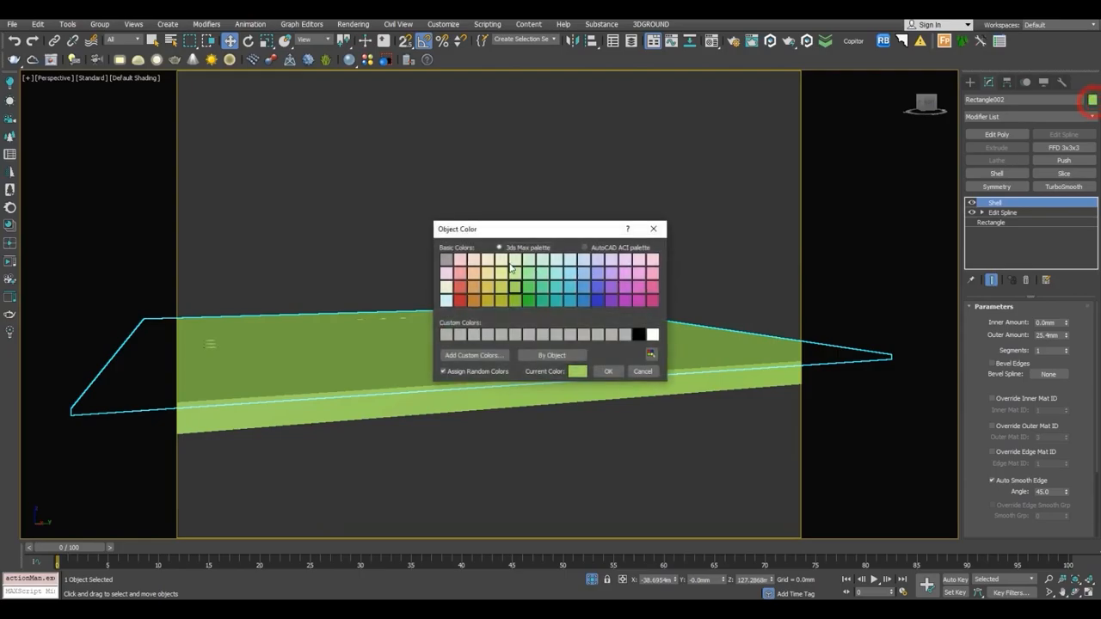
pyautogui.click(607, 371)
pyautogui.click(504, 457)
pyautogui.click(467, 350)
pyautogui.keyDown('alt'); pyautogui.moveTo(551, 309); pyautogui.dragTo(627, 391, button='middle'); pyautogui.keyUp('alt')
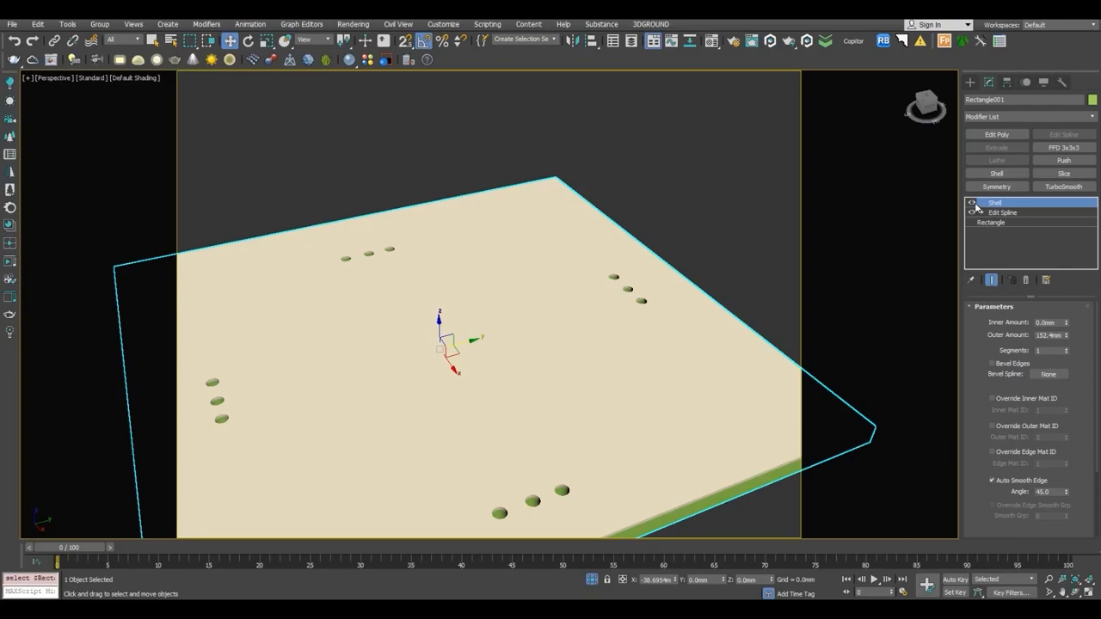
pyautogui.click(1000, 213)
pyautogui.click(1042, 322)
pyautogui.keyDown('alt'); pyautogui.moveTo(621, 351); pyautogui.dragTo(636, 417, button='middle'); pyautogui.keyUp('alt')
pyautogui.moveTo(622, 351); pyautogui.dragTo(641, 485)
pyautogui.click(641, 484)
pyautogui.click(1035, 327)
pyautogui.click(1040, 320)
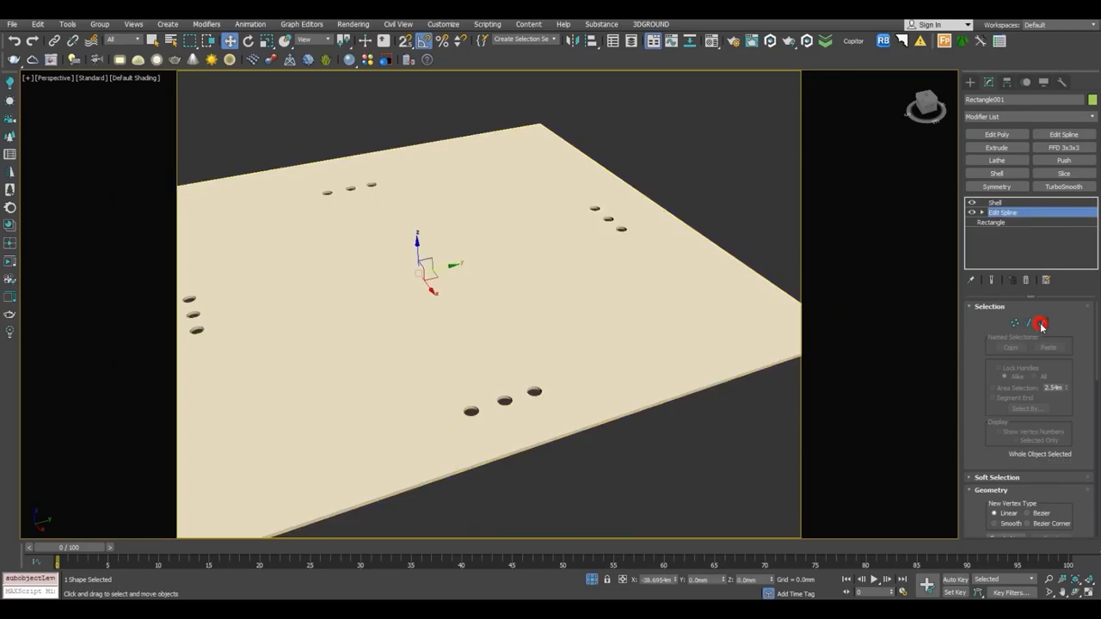
pyautogui.click(1007, 204)
pyautogui.keyDown('alt'); pyautogui.moveTo(533, 376); pyautogui.dragTo(602, 364, button='middle'); pyautogui.keyUp('alt')
pyautogui.click(606, 329)
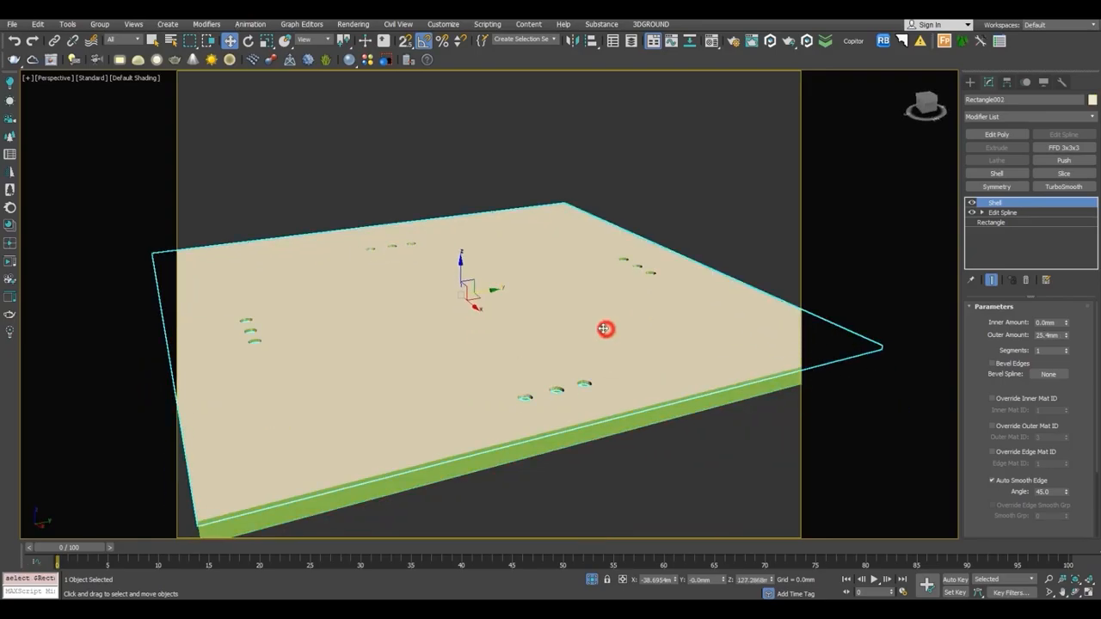
pyautogui.click(1003, 212)
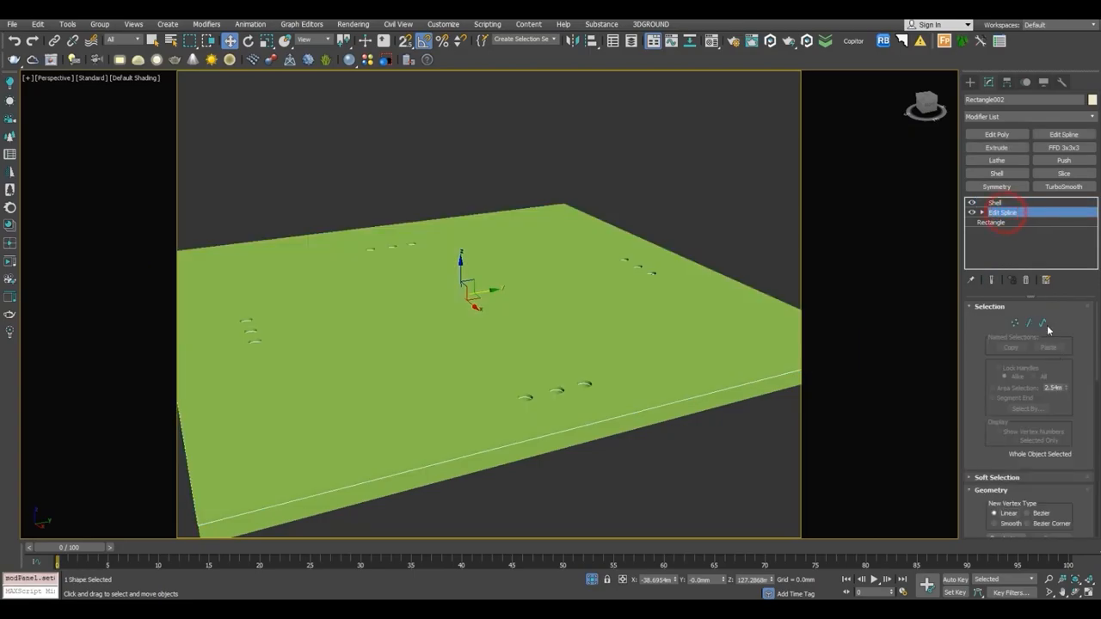
pyautogui.click(1045, 323)
pyautogui.click(705, 431)
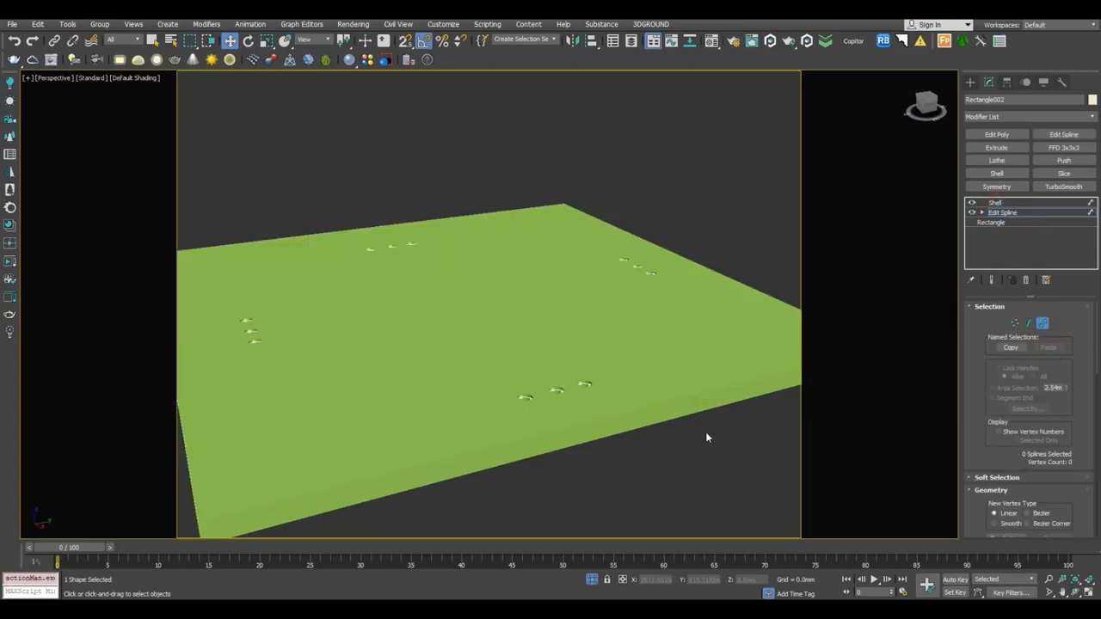
pyautogui.click(1044, 324)
pyautogui.click(996, 202)
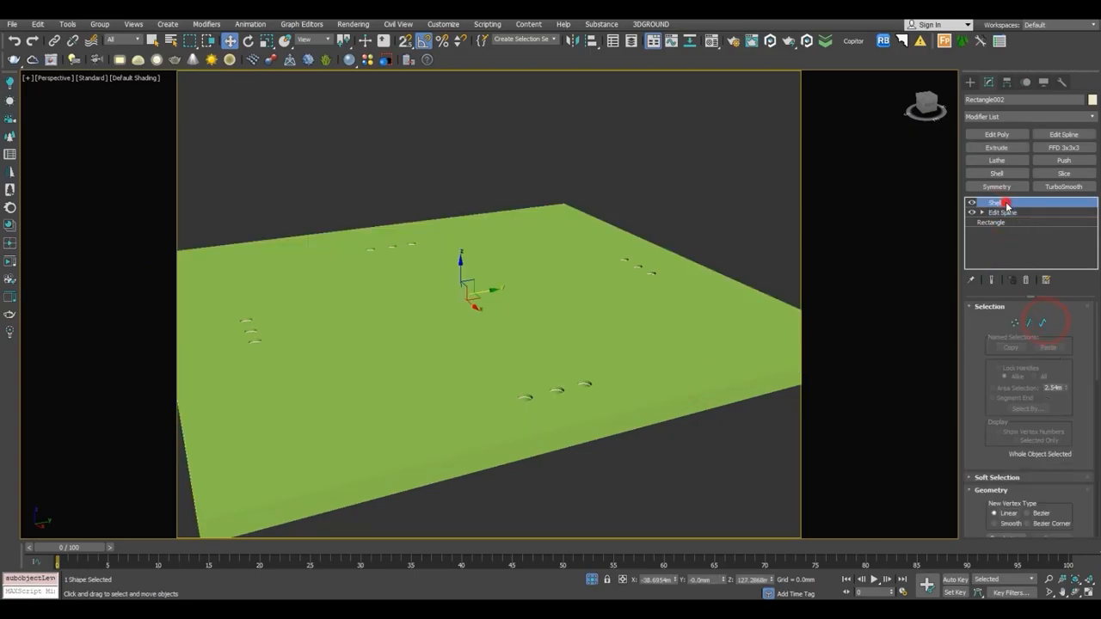
# Select both ceiling slabs and exit isolation to show the whole room.
pyautogui.keyDown('alt'); pyautogui.moveTo(559, 447); pyautogui.dragTo(557, 339, button='middle'); pyautogui.keyUp('alt')
pyautogui.click(708, 437)
pyautogui.keyDown('alt'); pyautogui.moveTo(711, 436); pyautogui.dragTo(677, 443, button='middle'); pyautogui.keyUp('alt')
pyautogui.scroll(-6, 676, 443)
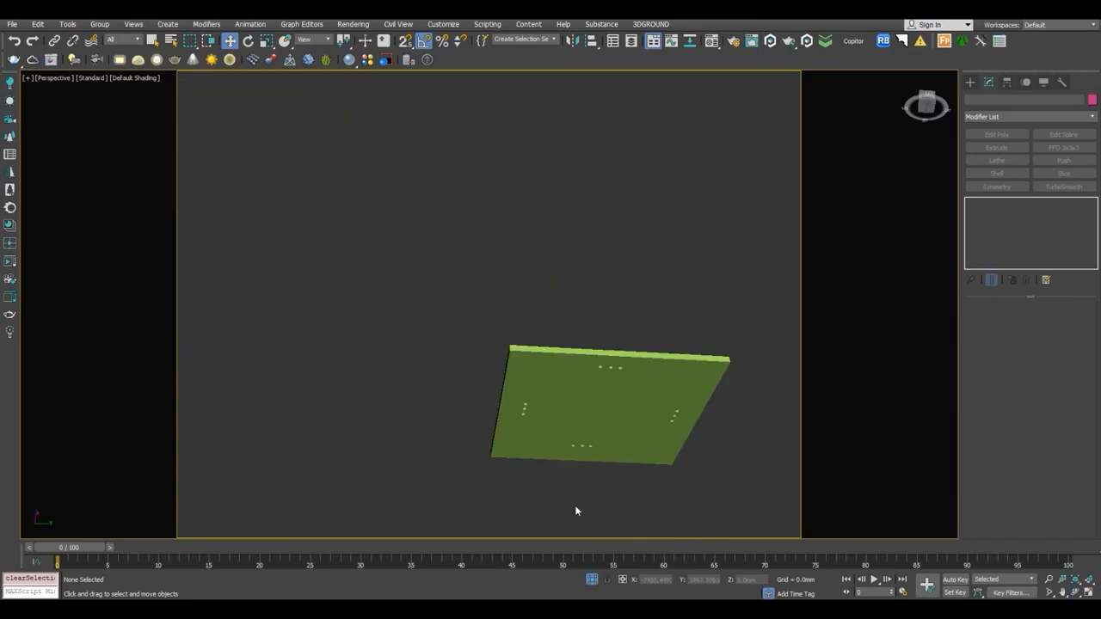
pyautogui.click(586, 347)
pyautogui.click(593, 579)
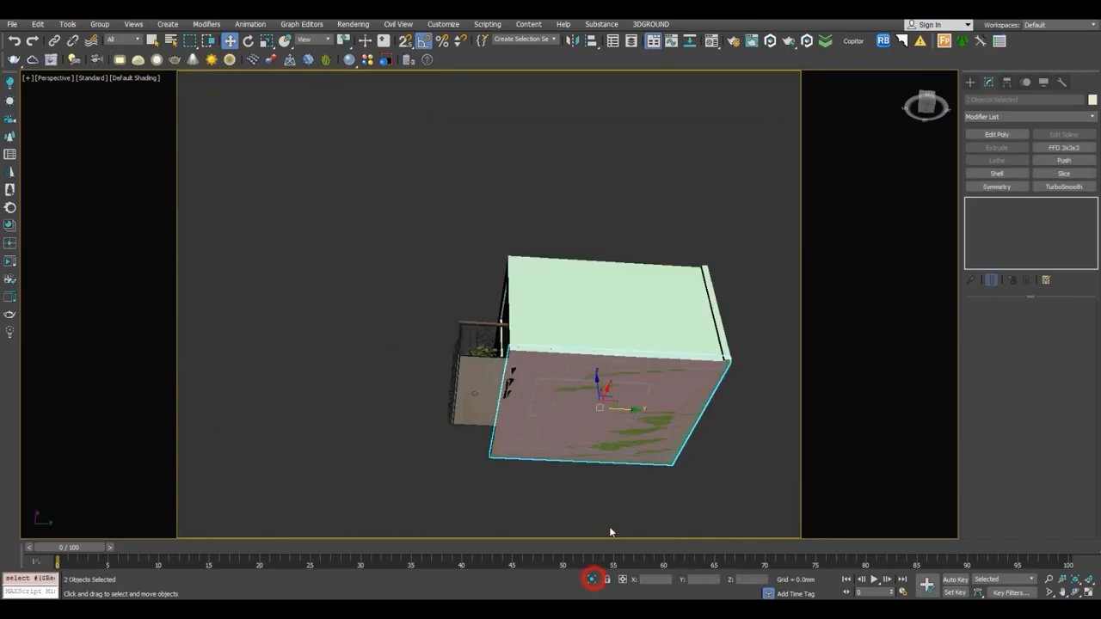
# Raise both ceiling slabs from floor level to the top of the room walls.
pyautogui.keyDown('alt'); pyautogui.moveTo(602, 335); pyautogui.dragTo(600, 381, button='middle'); pyautogui.keyUp('alt')
pyautogui.moveTo(600, 376); pyautogui.dragTo(595, 303)
pyautogui.scroll(10, 659, 319)
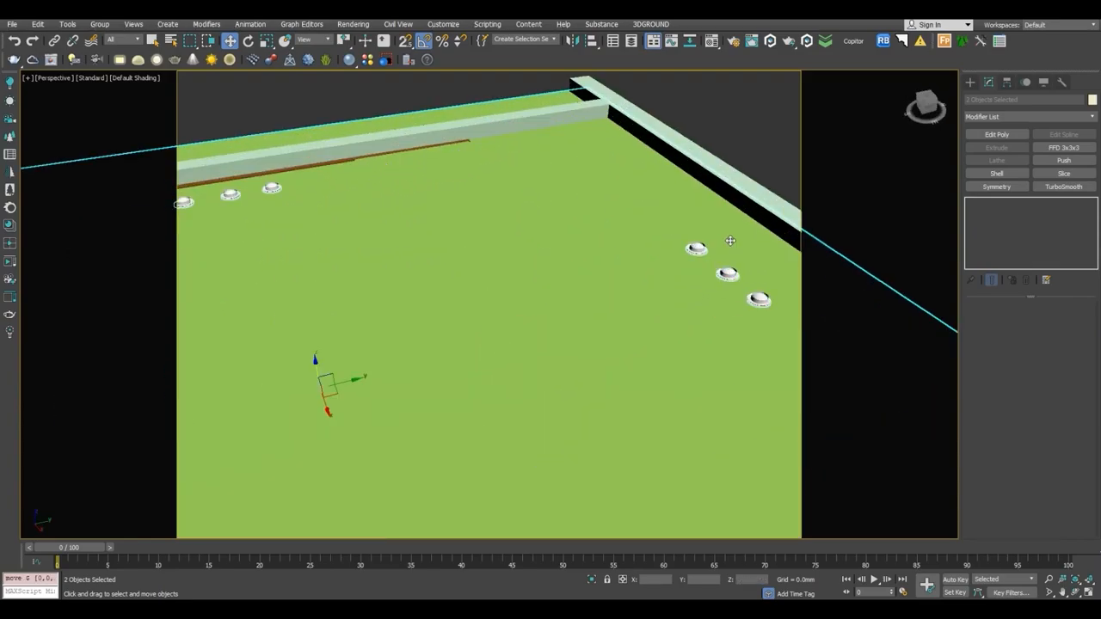
pyautogui.keyDown('alt'); pyautogui.moveTo(687, 295); pyautogui.dragTo(654, 337, button='middle'); pyautogui.keyUp('alt')
pyautogui.hotkey('shift', 'z')
pyautogui.scroll(-5, 648, 374)
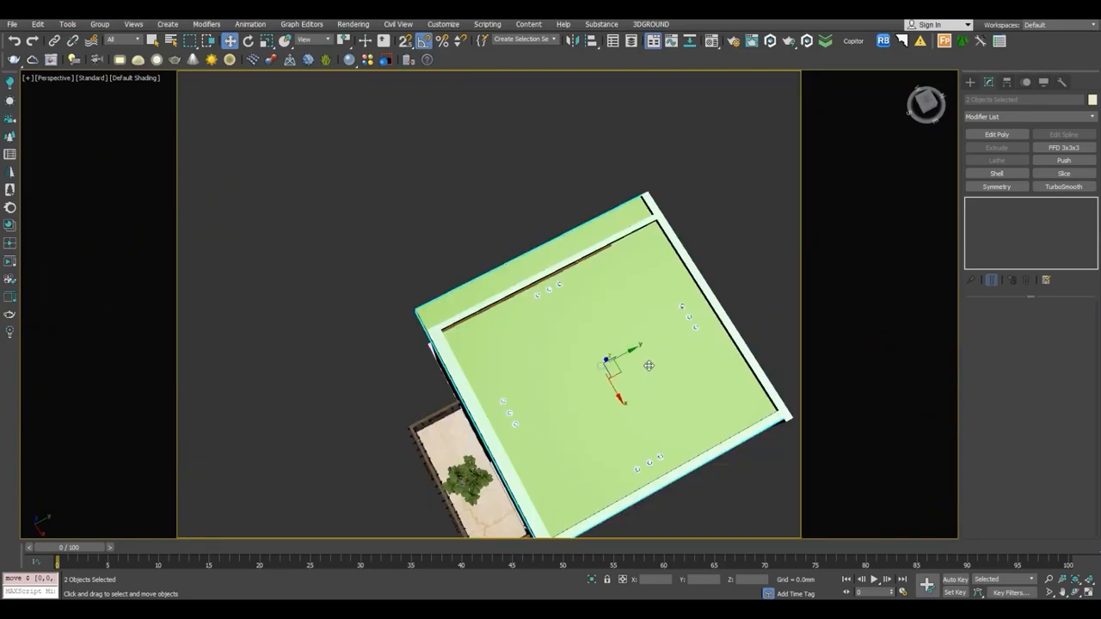
# Select the two ceiling slabs together with all four rows of spotlights in the top view and isolate them.
pyautogui.press('t')
pyautogui.press('F3')
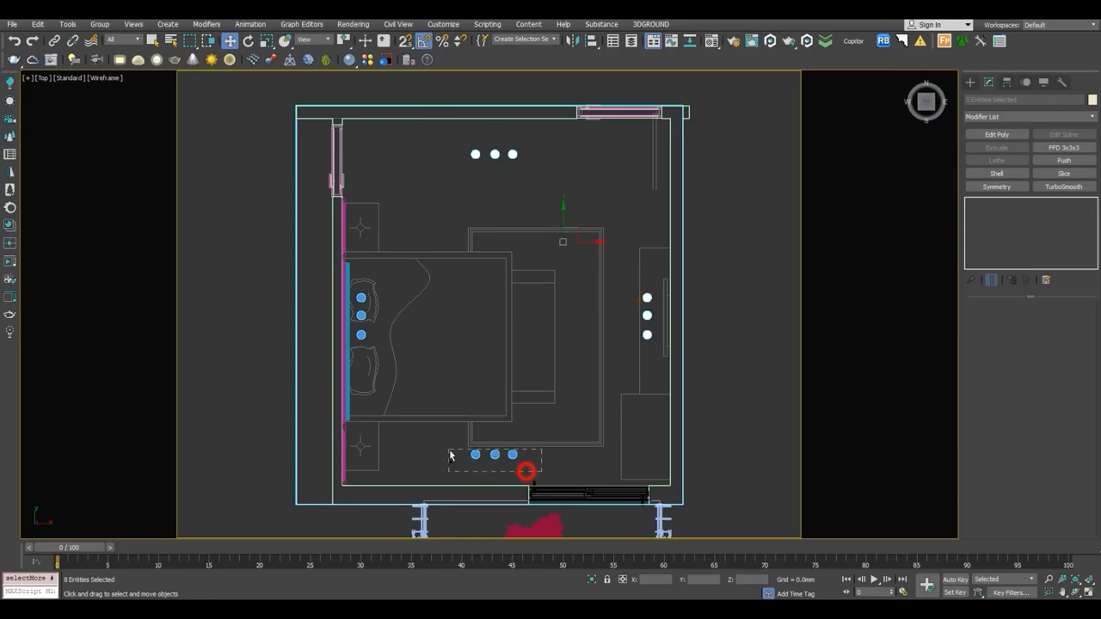
pyautogui.hotkey('alt', 'q')
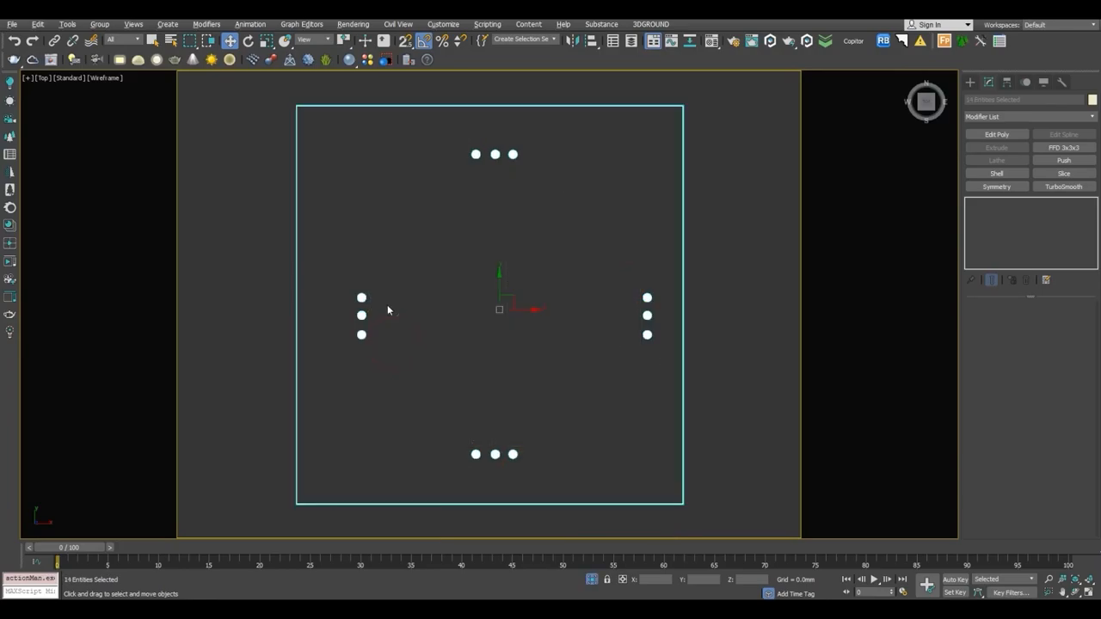
pyautogui.press('p')
pyautogui.press('F3')
pyautogui.keyDown('alt'); pyautogui.moveTo(388, 310); pyautogui.dragTo(443, 277, button='middle'); pyautogui.keyUp('alt')
# Select both ceiling slabs in the front view and raise them slightly so the spotlights sit within their holes.
pyautogui.click(442, 277)
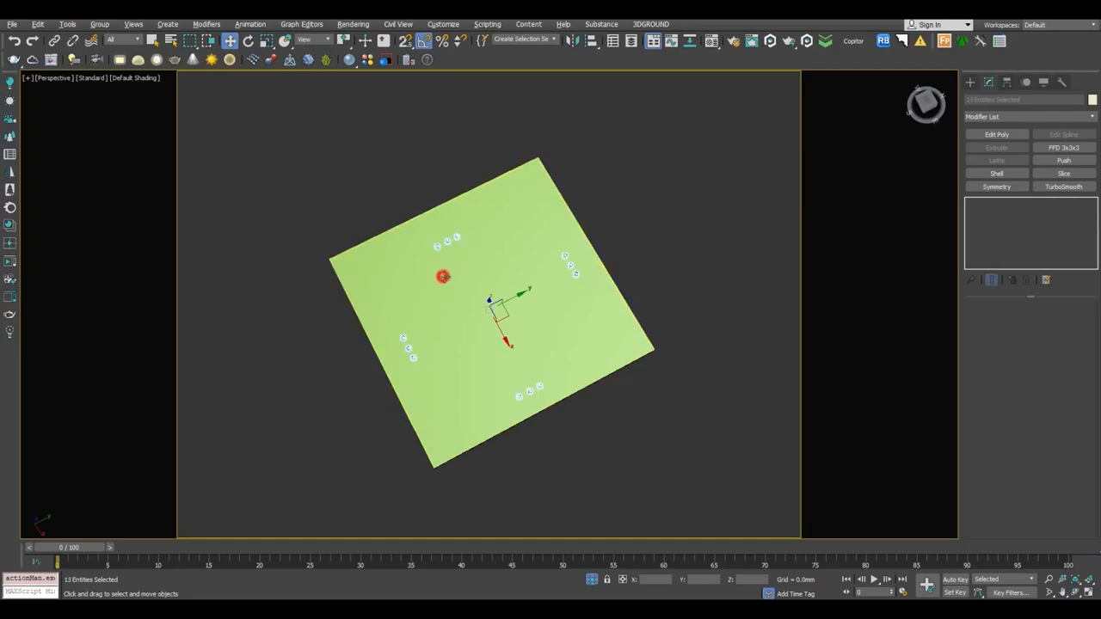
pyautogui.press('f')
pyautogui.press('F3')
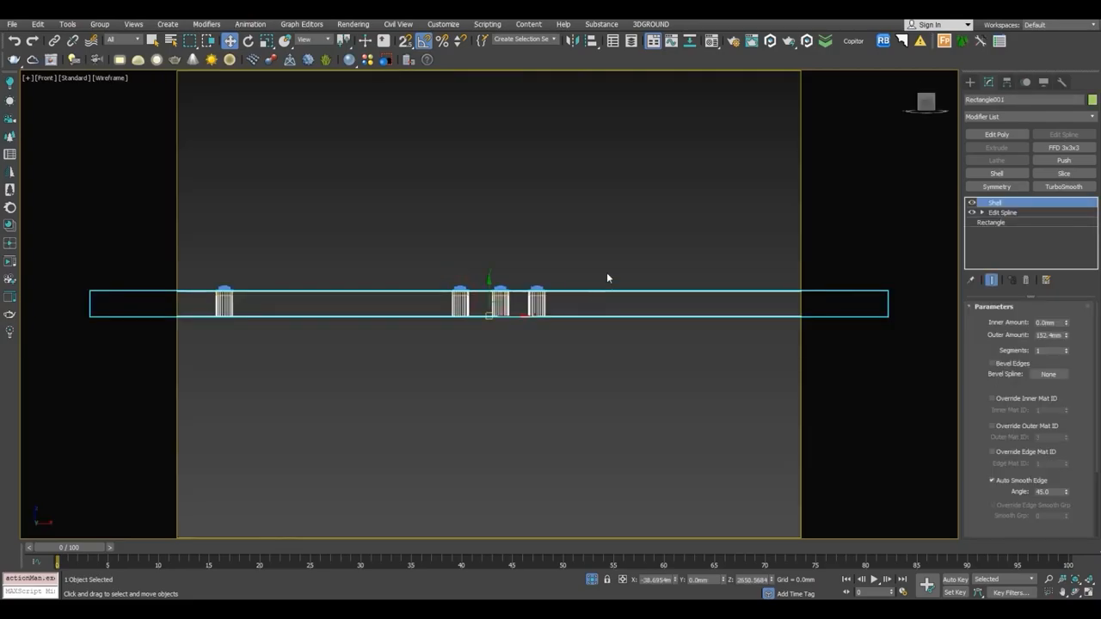
pyautogui.click(608, 252)
pyautogui.moveTo(646, 422); pyautogui.dragTo(604, 435)
pyautogui.scroll(6, 442, 300)
pyautogui.scroll(4, 528, 319)
pyautogui.rightClick(604, 435)
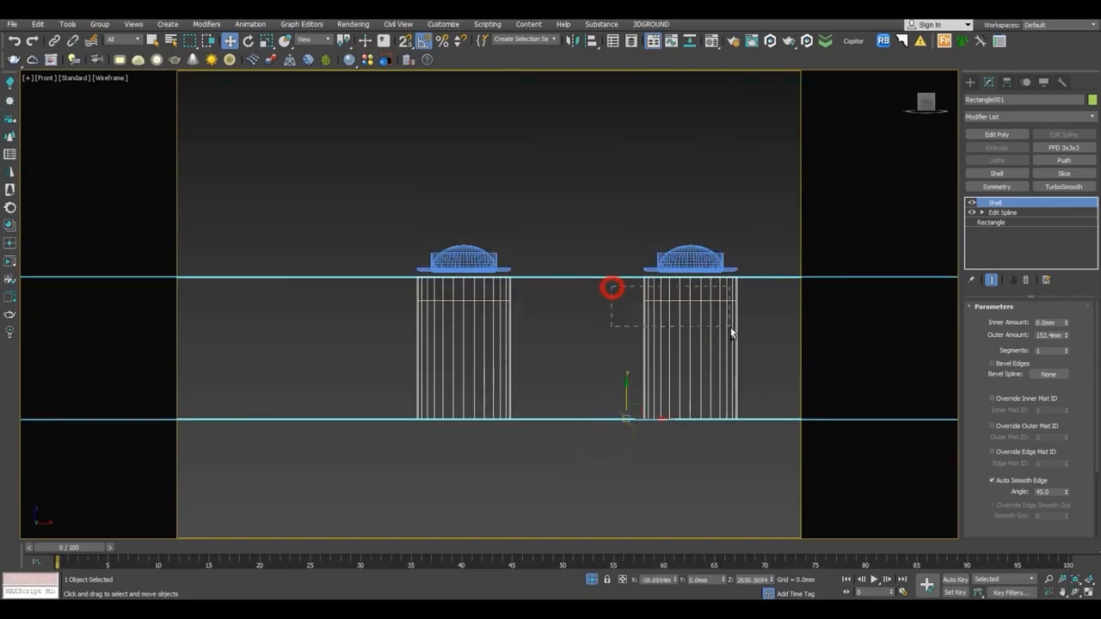
pyautogui.moveTo(731, 334); pyautogui.dragTo(731, 334)
pyautogui.scroll(-5, 679, 353)
pyautogui.scroll(6, 683, 347)
pyautogui.scroll(4, 583, 338)
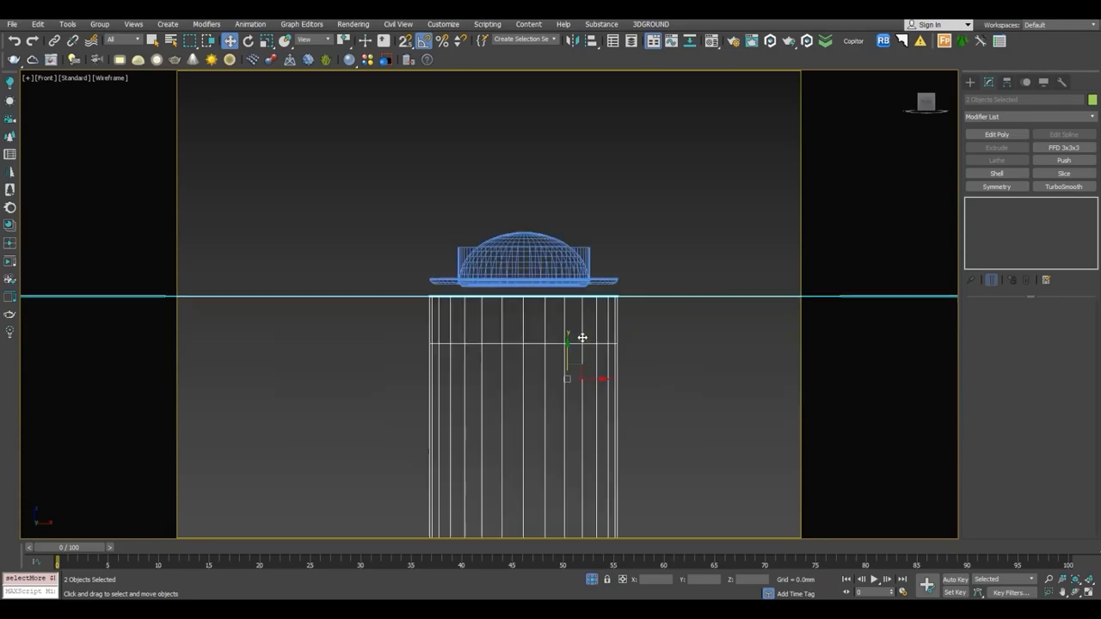
pyautogui.moveTo(565, 361); pyautogui.dragTo(560, 288)
# Inspect from beneath the ceiling how deep the spotlights sit in their holes.
pyautogui.press('p')
pyautogui.moveTo(560, 288)
pyautogui.keyDown('alt'); pyautogui.mouseDown(button='middle')
pyautogui.moveTo(603, 162)
pyautogui.moveTo(582, 289)
pyautogui.mouseUp(button='middle'); pyautogui.keyUp('alt')
pyautogui.scroll(5, 575, 287)
pyautogui.keyDown('alt'); pyautogui.moveTo(547, 247); pyautogui.dragTo(513, 123, button='middle'); pyautogui.keyUp('alt')
pyautogui.scroll(5, 508, 146)
pyautogui.keyDown('alt'); pyautogui.moveTo(504, 174); pyautogui.dragTo(538, 224, button='middle'); pyautogui.keyUp('alt')
pyautogui.click(576, 187)
pyautogui.scroll(-6, 575, 253)
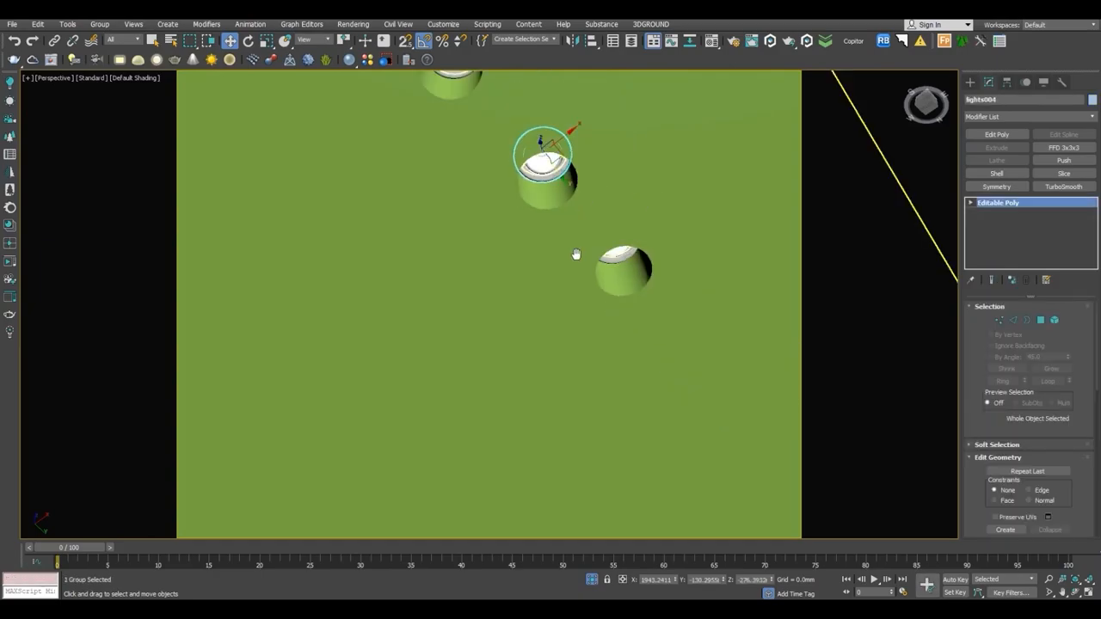
pyautogui.scroll(2, 583, 266)
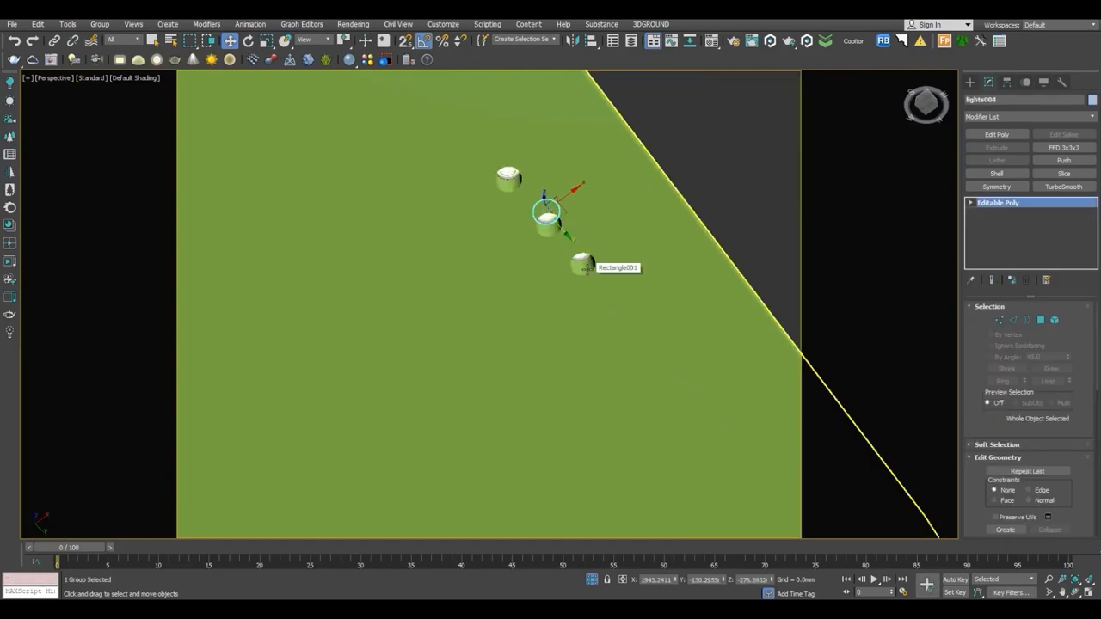
# Select the spotlights without the main slab and lower them until their trims sit against the ceiling's underside.
pyautogui.press('t')
pyautogui.press('F3')
pyautogui.press('z')
pyautogui.scroll(-6, 522, 254)
pyautogui.scroll(-2, 523, 252)
pyautogui.moveTo(558, 325); pyautogui.dragTo(558, 324)
pyautogui.click(551, 219)
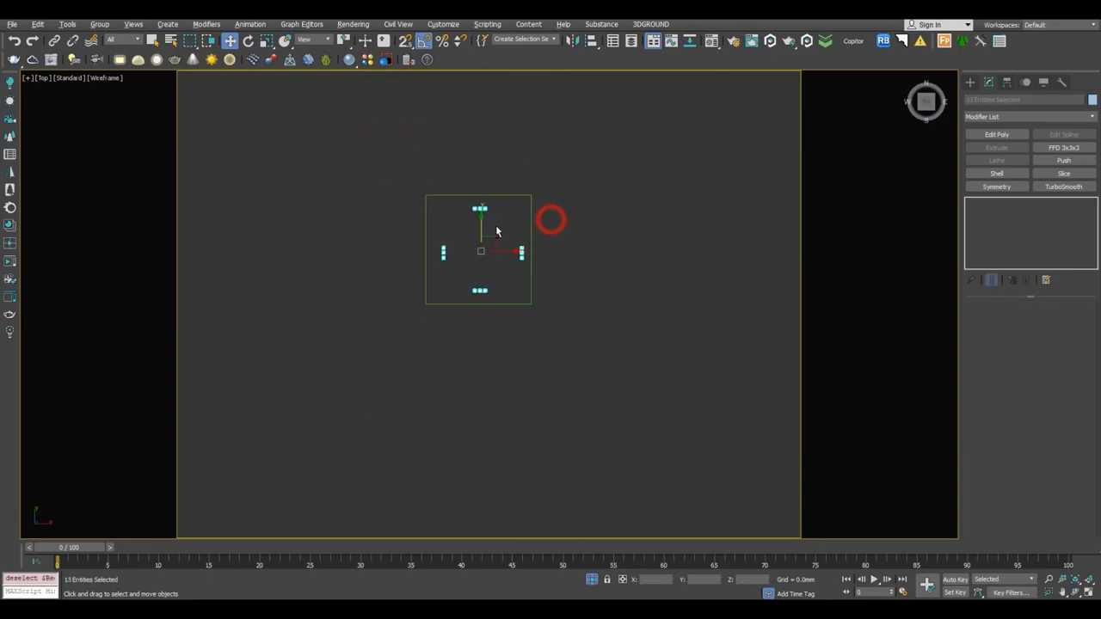
pyautogui.scroll(4, 480, 252)
pyautogui.press('f')
pyautogui.press('z')
pyautogui.moveTo(478, 292); pyautogui.dragTo(483, 315)
pyautogui.scroll(6, 473, 327)
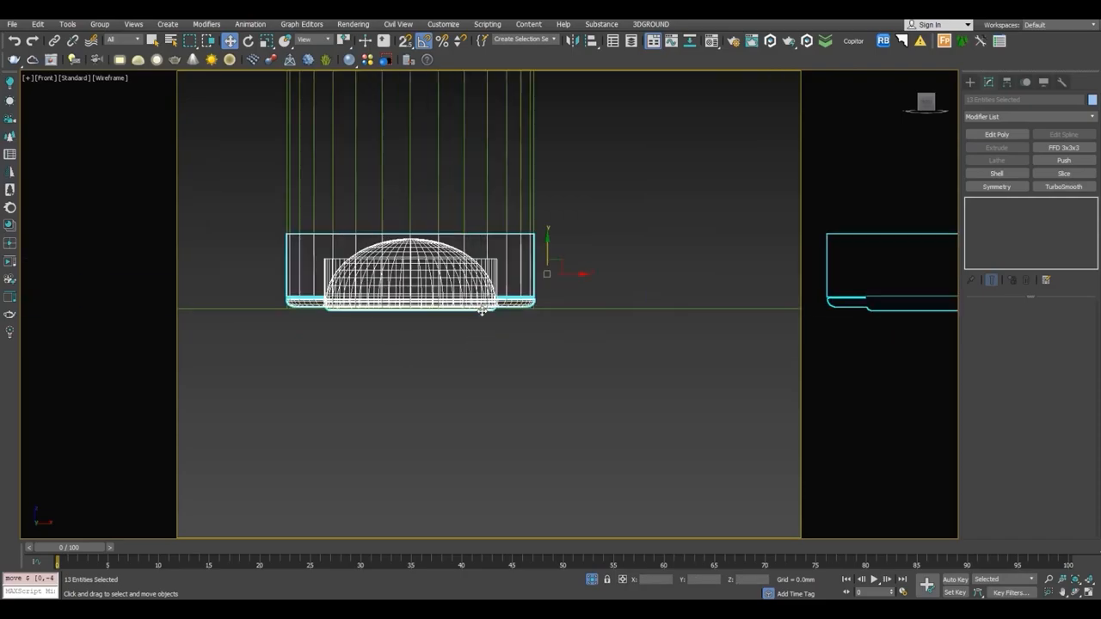
pyautogui.moveTo(577, 240); pyautogui.dragTo(587, 252)
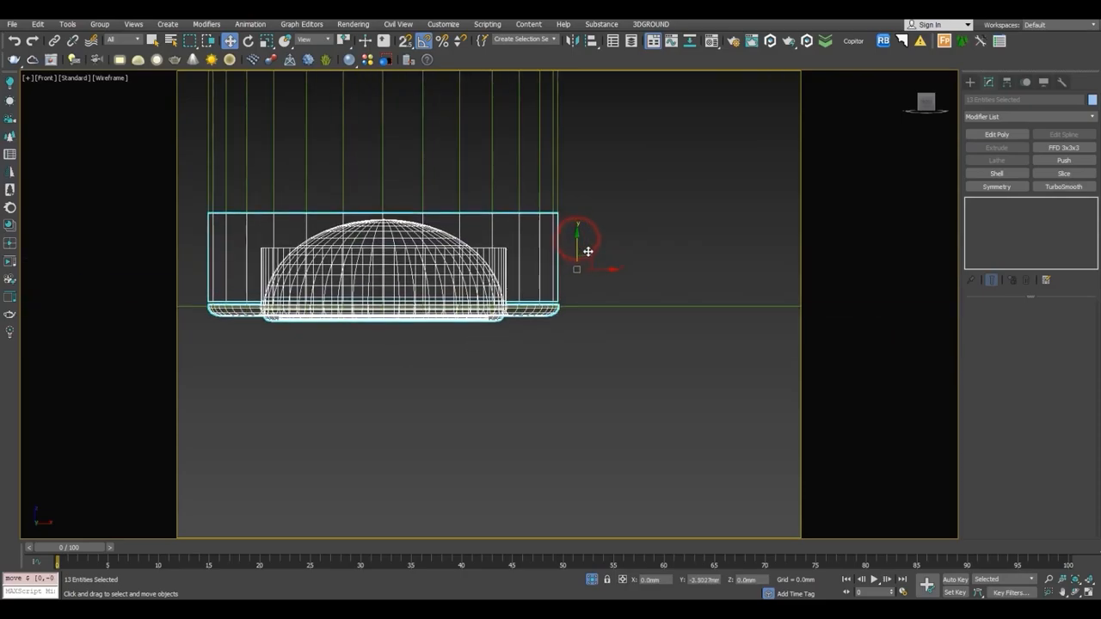
pyautogui.press('p')
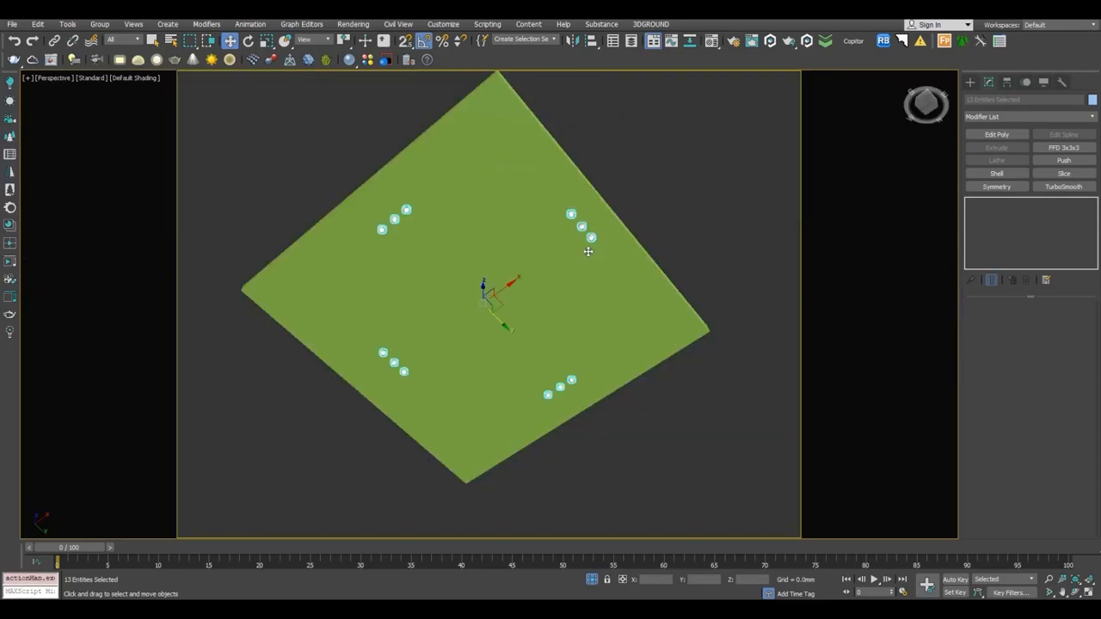
pyautogui.click(673, 171)
pyautogui.scroll(10, 561, 225)
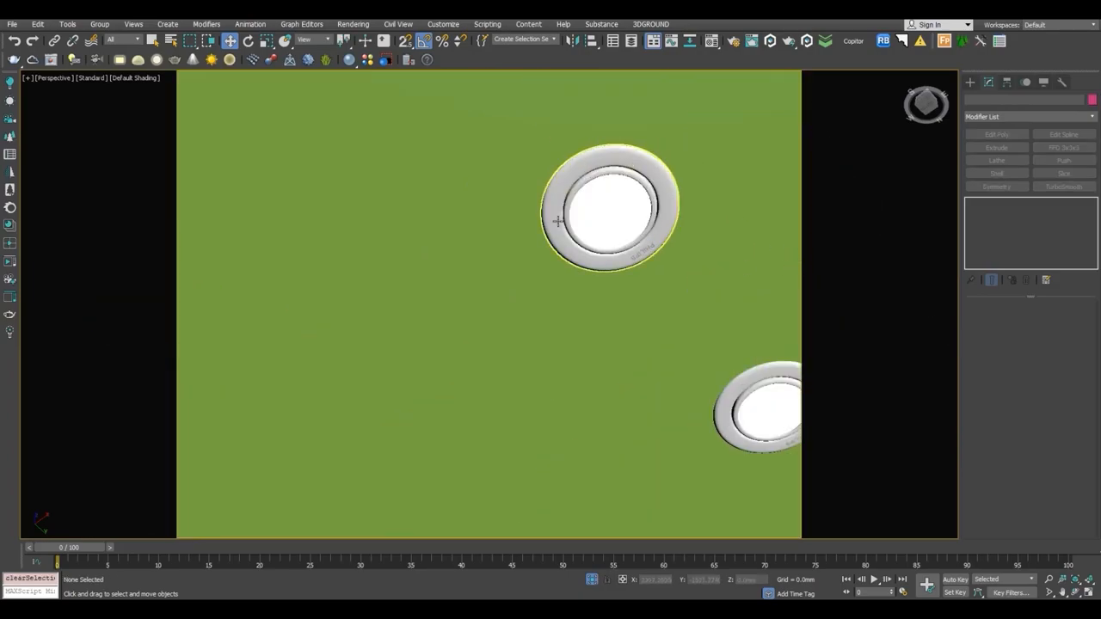
# Group the ceiling slabs and all spotlights under the name ceiling.
pyautogui.scroll(-12, 558, 221)
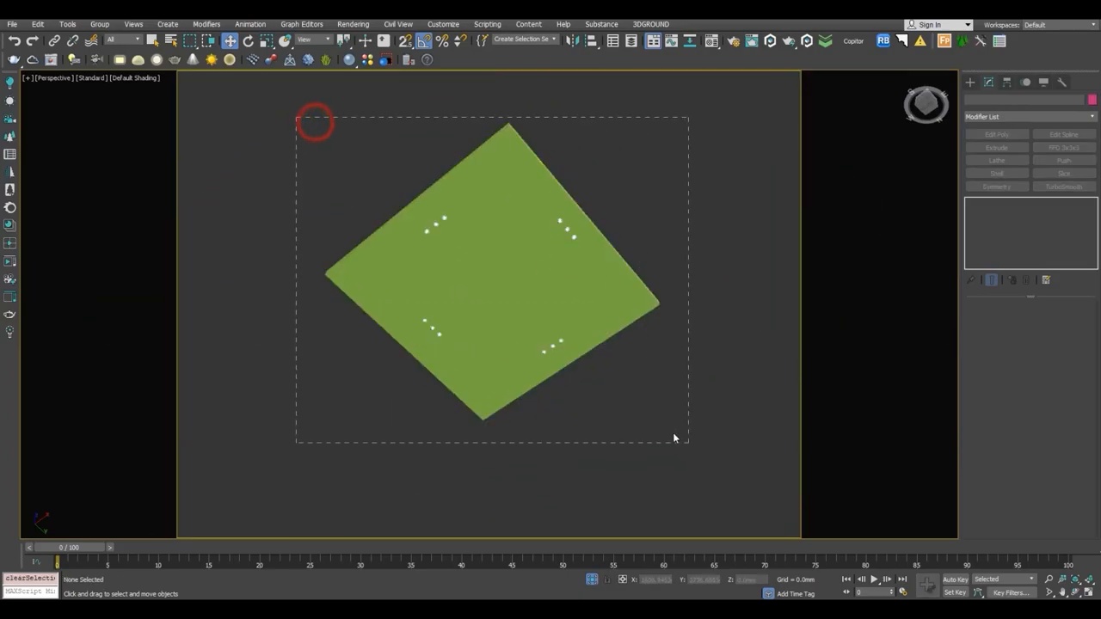
pyautogui.moveTo(674, 438); pyautogui.dragTo(673, 439)
pyautogui.click(100, 24)
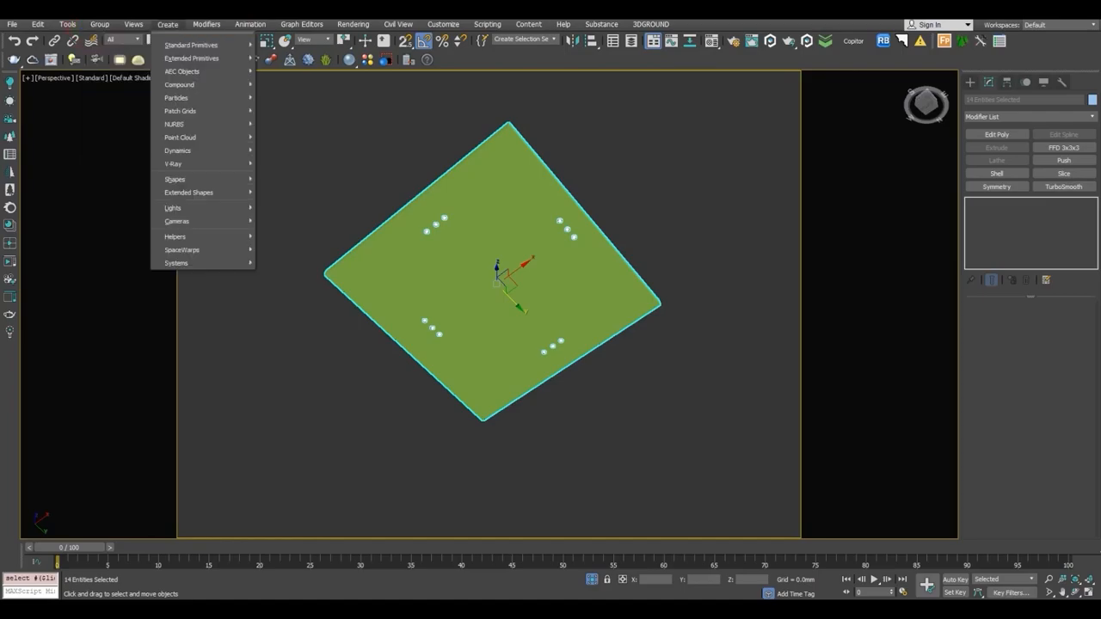
pyautogui.click(404, 401)
pyautogui.click(100, 25)
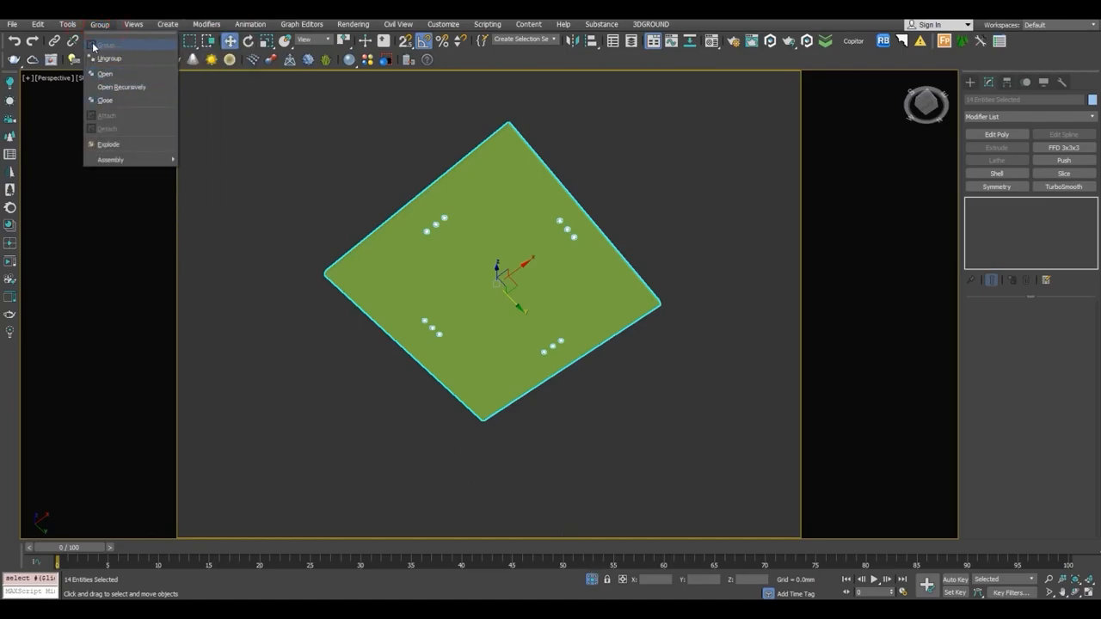
pyautogui.click(100, 26)
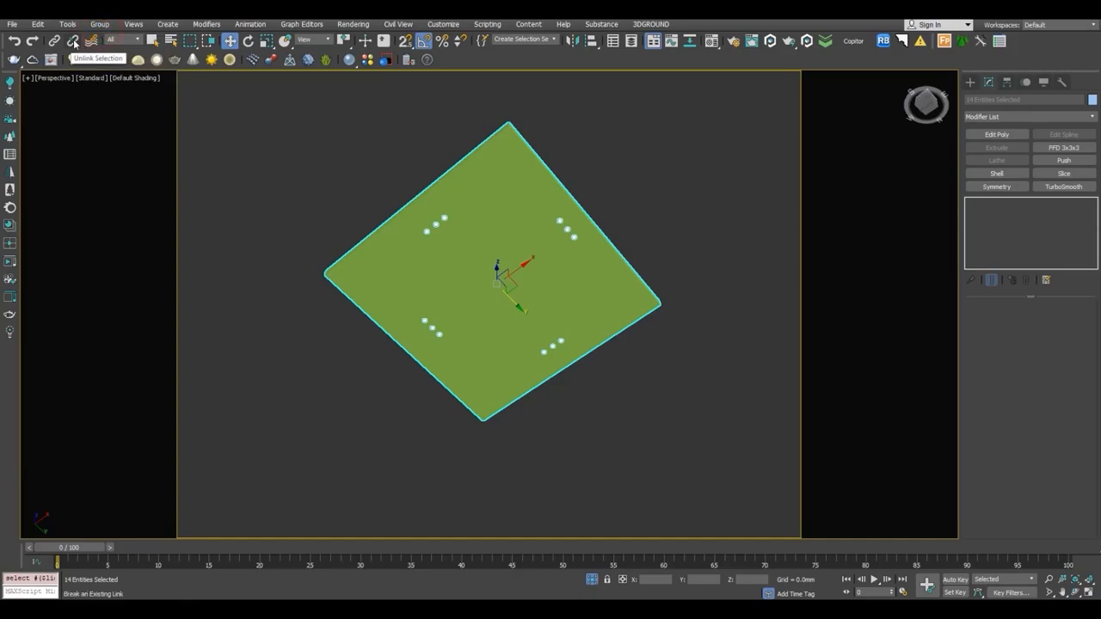
pyautogui.click(72, 43)
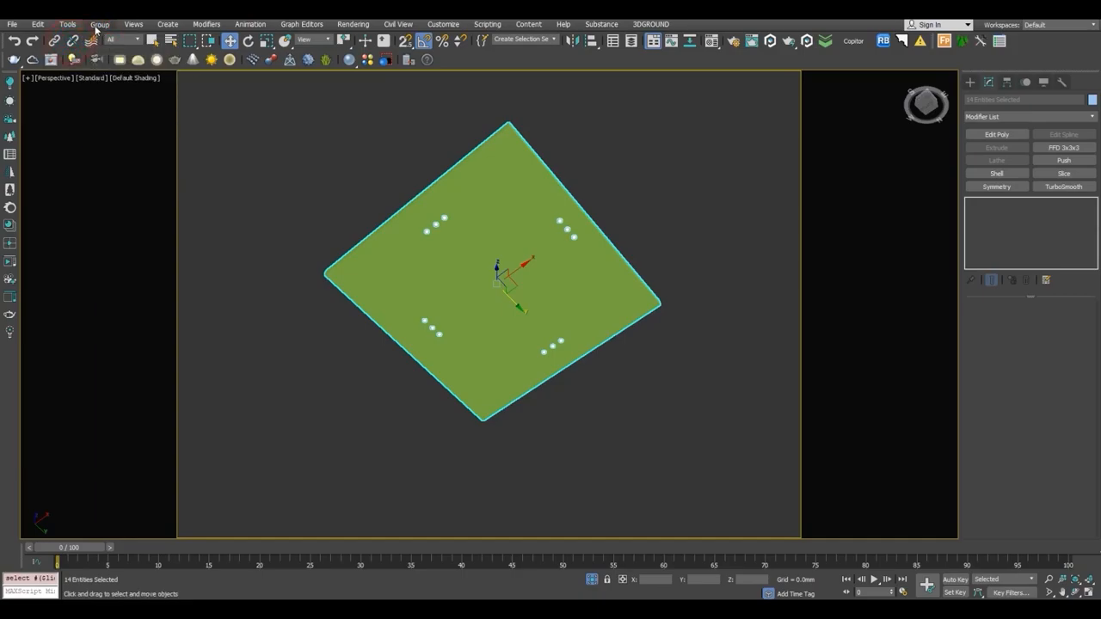
pyautogui.click(100, 24)
pyautogui.click(106, 44)
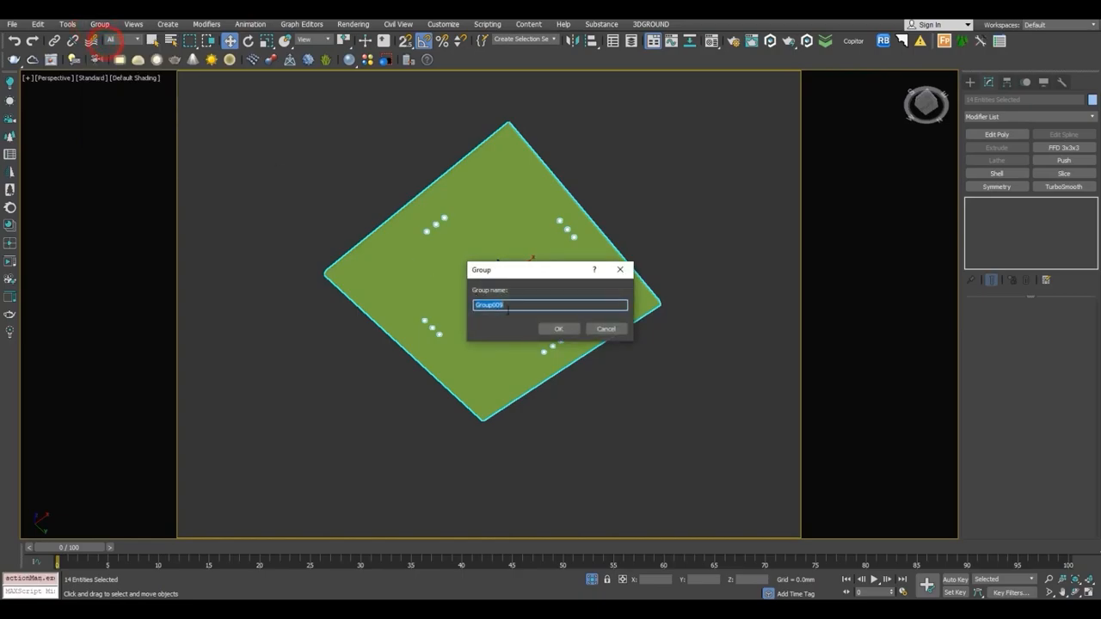
pyautogui.write('ceiling')
pyautogui.click(559, 328)
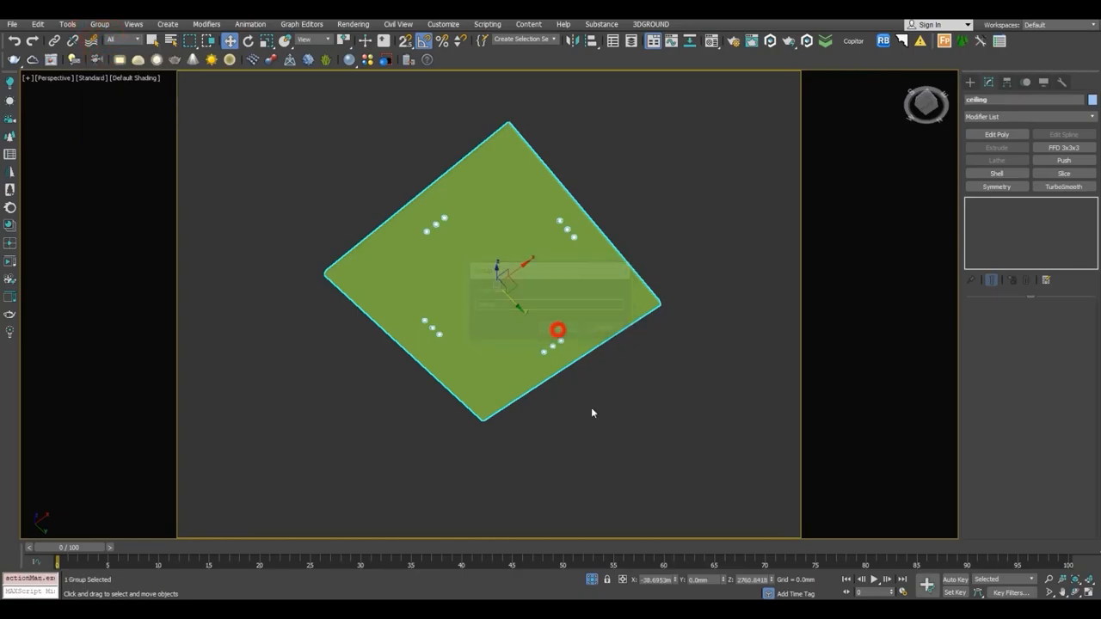
# Exit isolation to show the whole room with the ceiling group in place.
pyautogui.click(592, 579)
pyautogui.keyDown('alt'); pyautogui.moveTo(552, 295); pyautogui.dragTo(488, 372, button='middle'); pyautogui.keyUp('alt')
pyautogui.scroll(15, 488, 372)
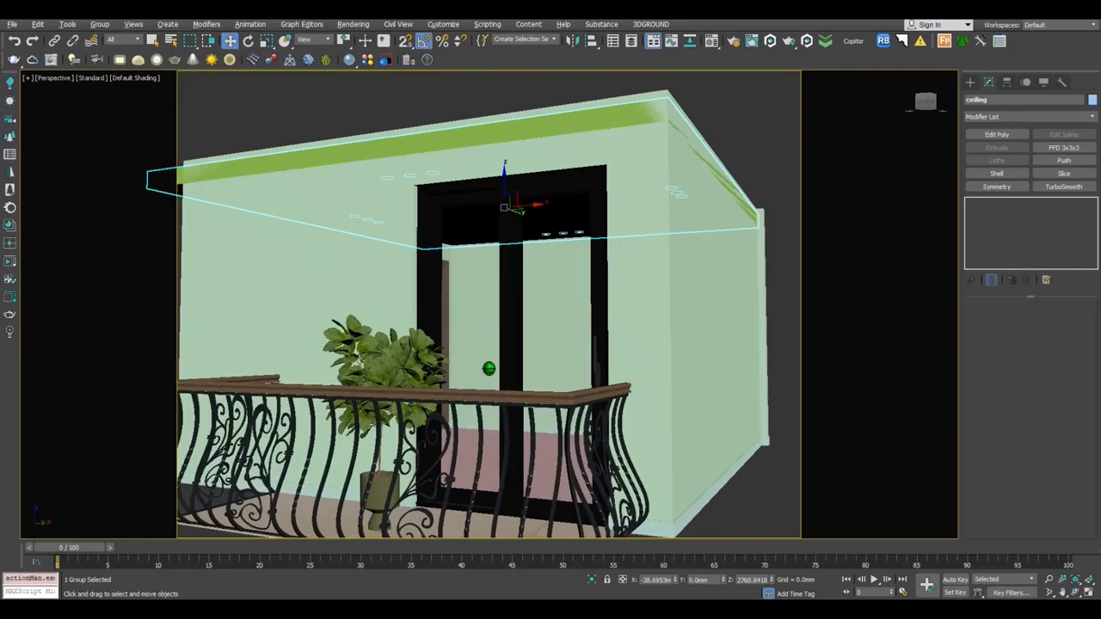
pyautogui.click(270, 329)
pyautogui.keyDown('alt'); pyautogui.moveTo(270, 329); pyautogui.dragTo(499, 293, button='middle'); pyautogui.keyUp('alt')
pyautogui.moveTo(499, 293); pyautogui.dragTo(895, 189, button='middle')
pyautogui.moveTo(515, 338); pyautogui.dragTo(596, 444, button='middle')
# Look over the furnished bedroom, examining the curtain, painting, pendant lights, blue wall panel and bed.
pyautogui.press('z')
pyautogui.scroll(-5, 535, 345)
pyautogui.scroll(3, 741, 404)
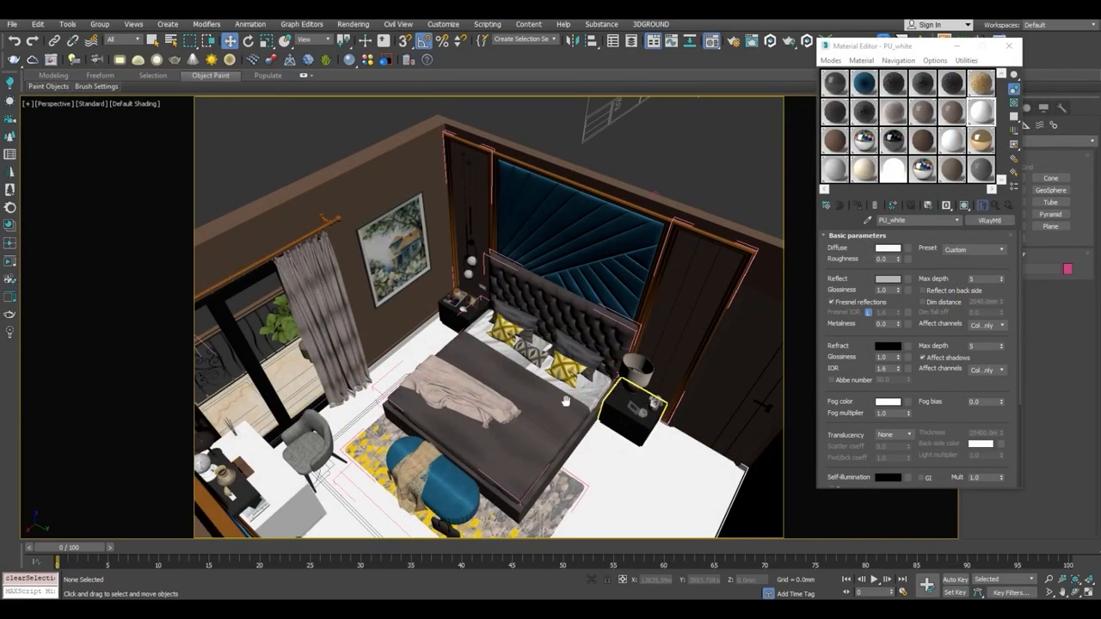
pyautogui.moveTo(566, 401); pyautogui.dragTo(593, 361, button='middle')
pyautogui.scroll(3, 492, 287)
pyautogui.moveTo(516, 229); pyautogui.dragTo(505, 262, button='middle')
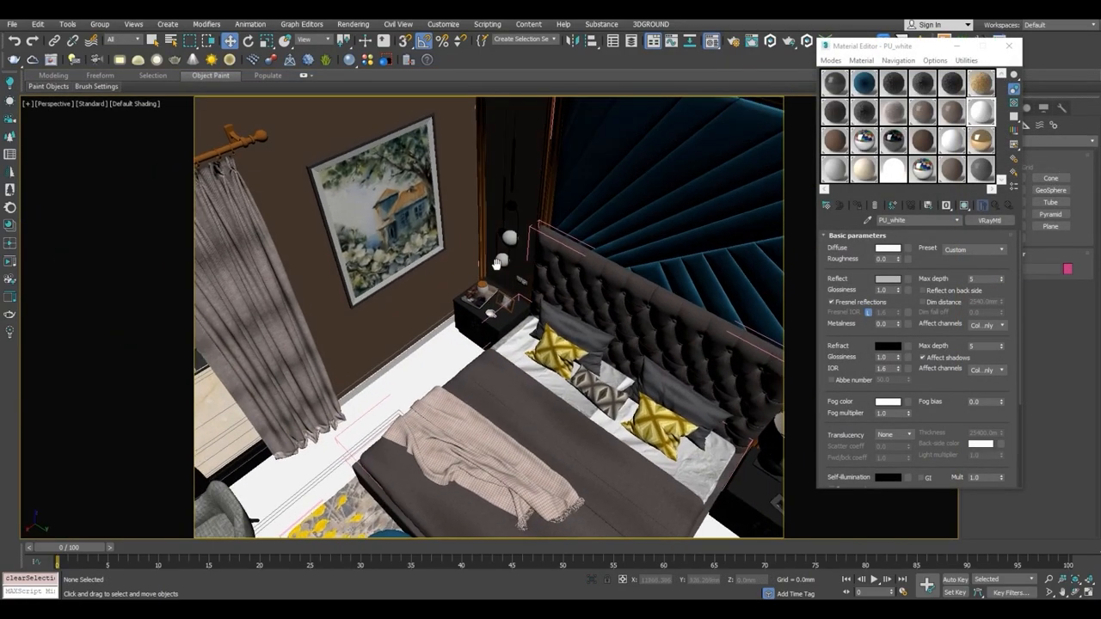
pyautogui.click(510, 244)
pyautogui.moveTo(568, 240); pyautogui.dragTo(489, 301, button='middle')
pyautogui.moveTo(692, 268); pyautogui.dragTo(564, 323, button='middle')
pyautogui.scroll(-4, 584, 293)
pyautogui.scroll(4, 569, 316)
pyautogui.scroll(5, 569, 317)
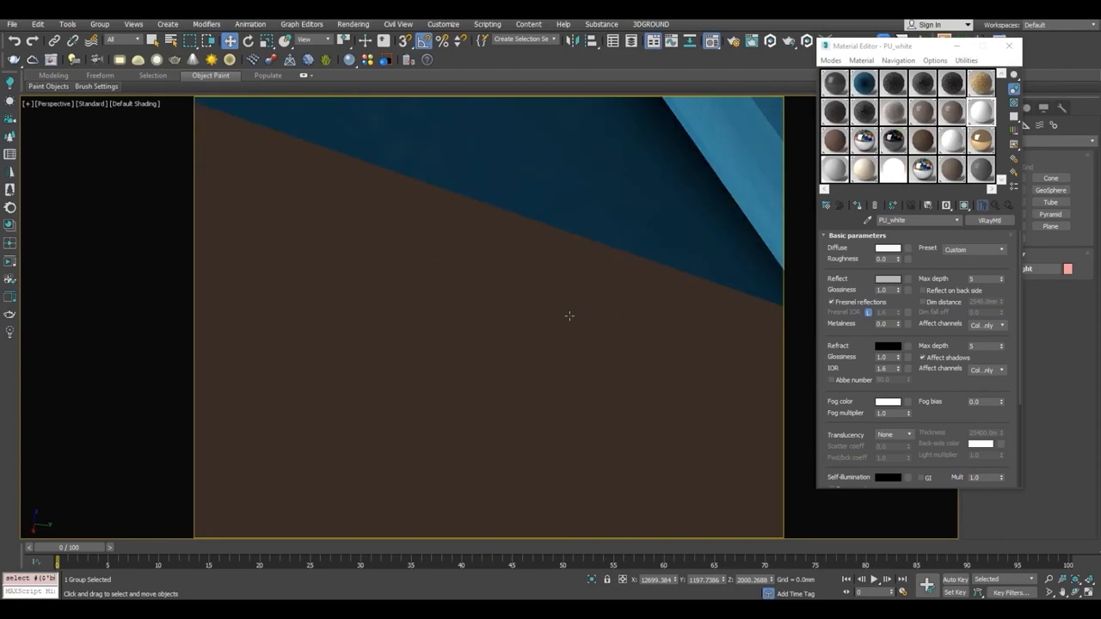
pyautogui.scroll(-5, 569, 319)
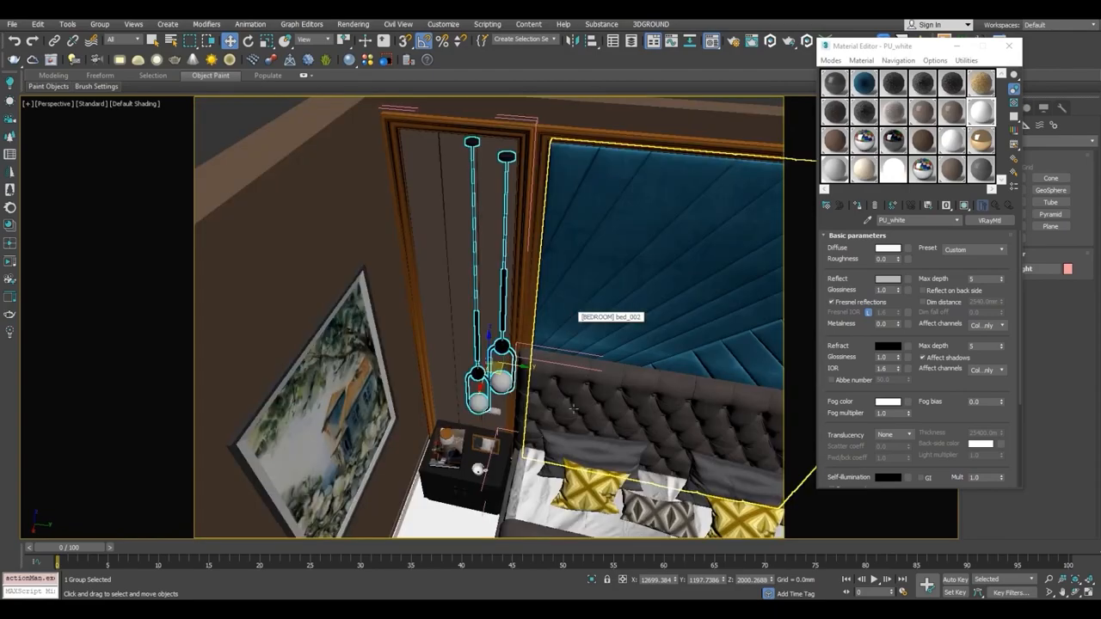
pyautogui.keyDown('alt'); pyautogui.moveTo(632, 393); pyautogui.dragTo(515, 332, button='middle'); pyautogui.keyUp('alt')
pyautogui.scroll(-1, 596, 371)
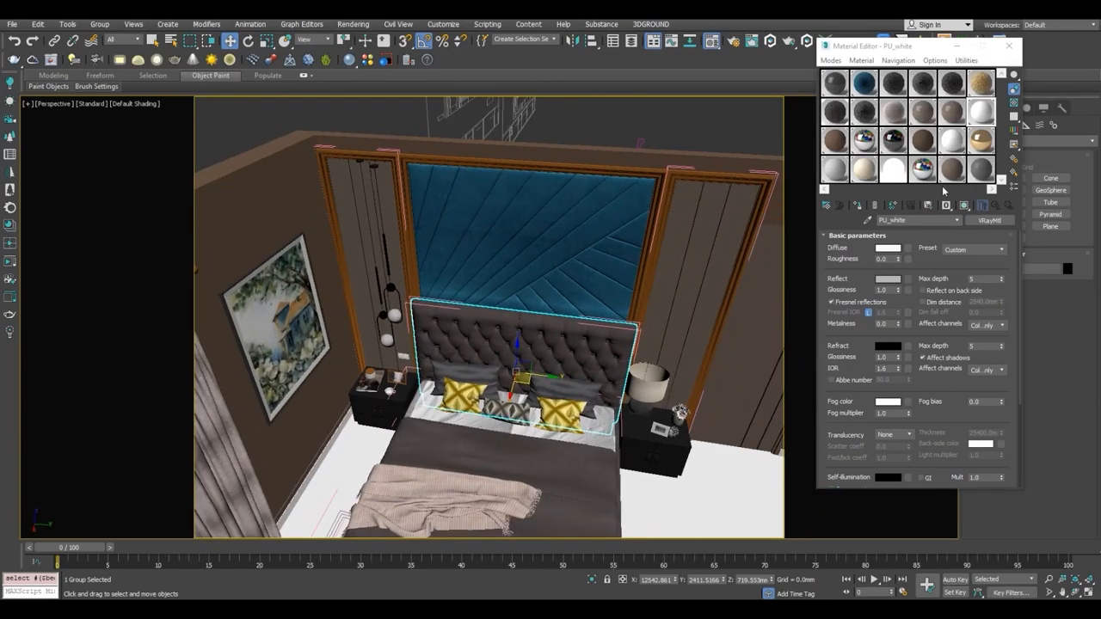
# Copy the PU_white material onto the beige sample slot and rename the copy floor.
pyautogui.click(986, 113)
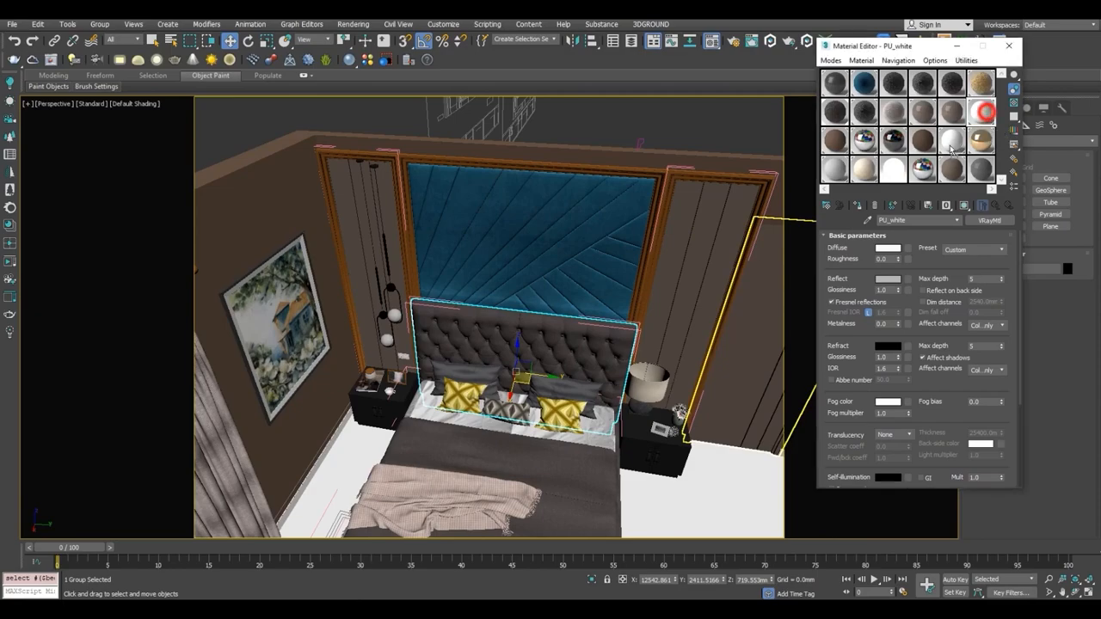
pyautogui.click(865, 172)
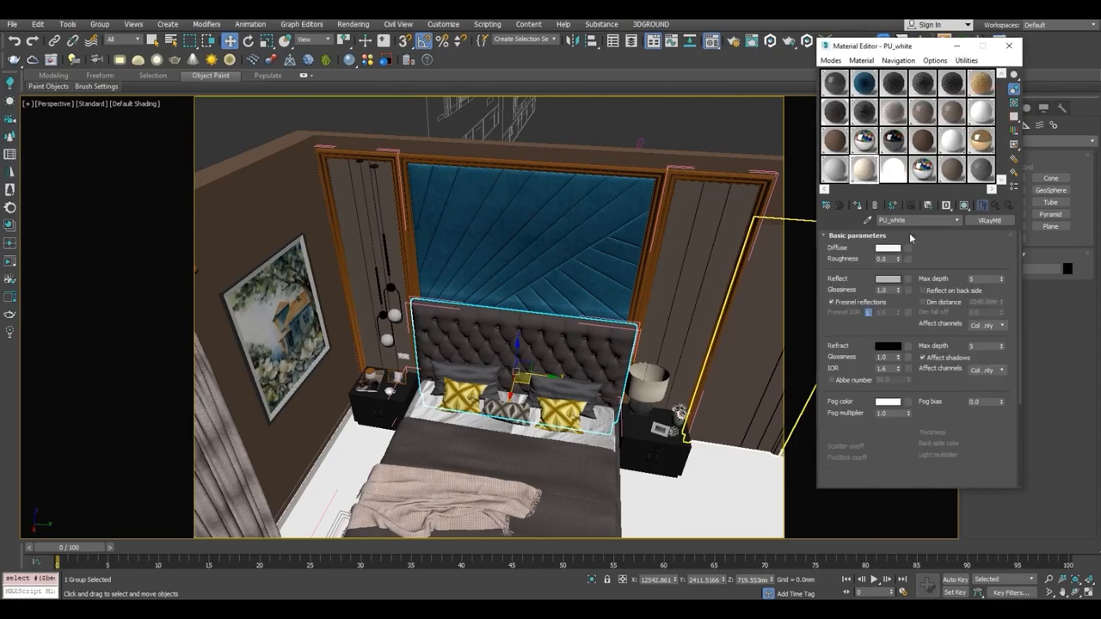
pyautogui.click(907, 221)
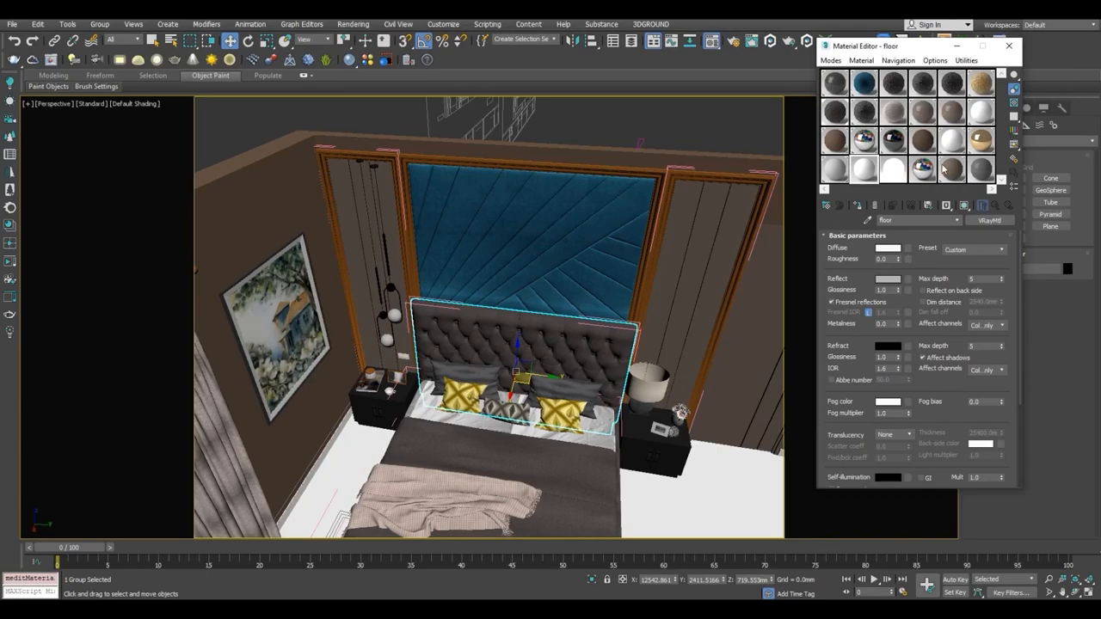
# Isolate the room's floor object and assign the floor material to it.
pyautogui.click(736, 474)
pyautogui.hotkey('alt', 'q')
pyautogui.moveTo(857, 169); pyautogui.dragTo(809, 218)
# Switch to File Explorer's Bed_Int folder and load AMK-3006-HG-Granito-Marble.jpg as the floor material's diffuse map.
pyautogui.moveTo(240, 613)
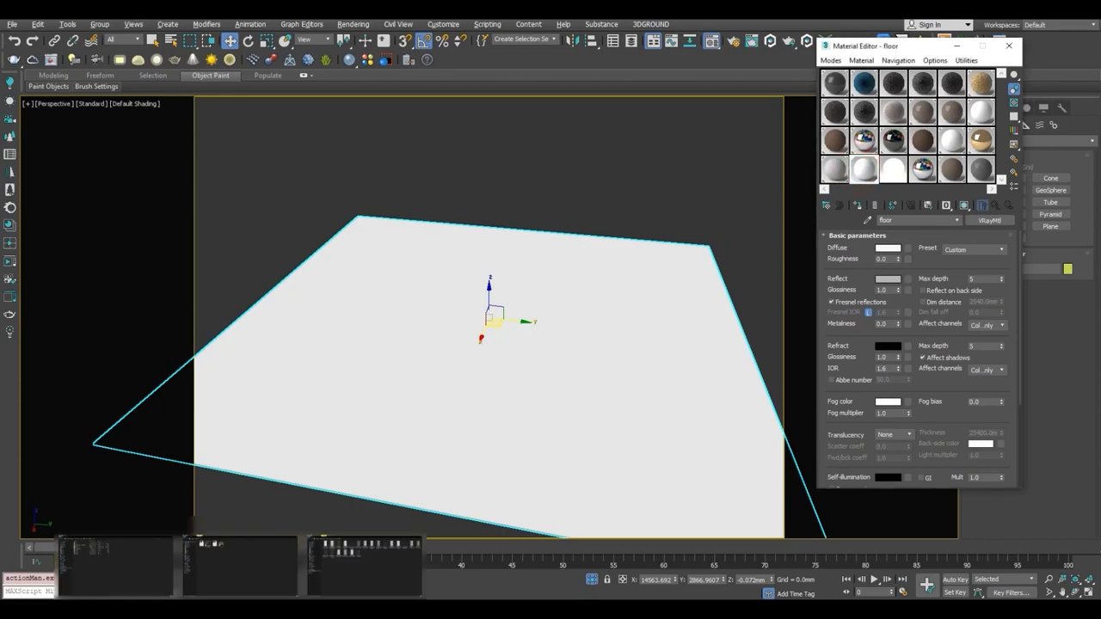
pyautogui.click(292, 524)
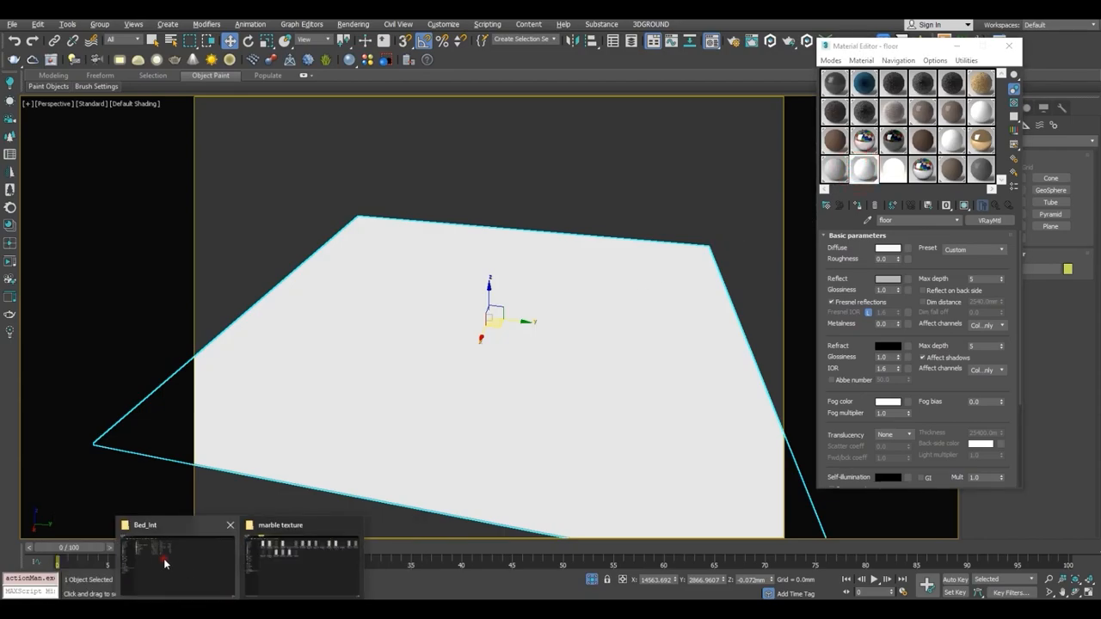
pyautogui.click(165, 564)
pyautogui.doubleClick(182, 106)
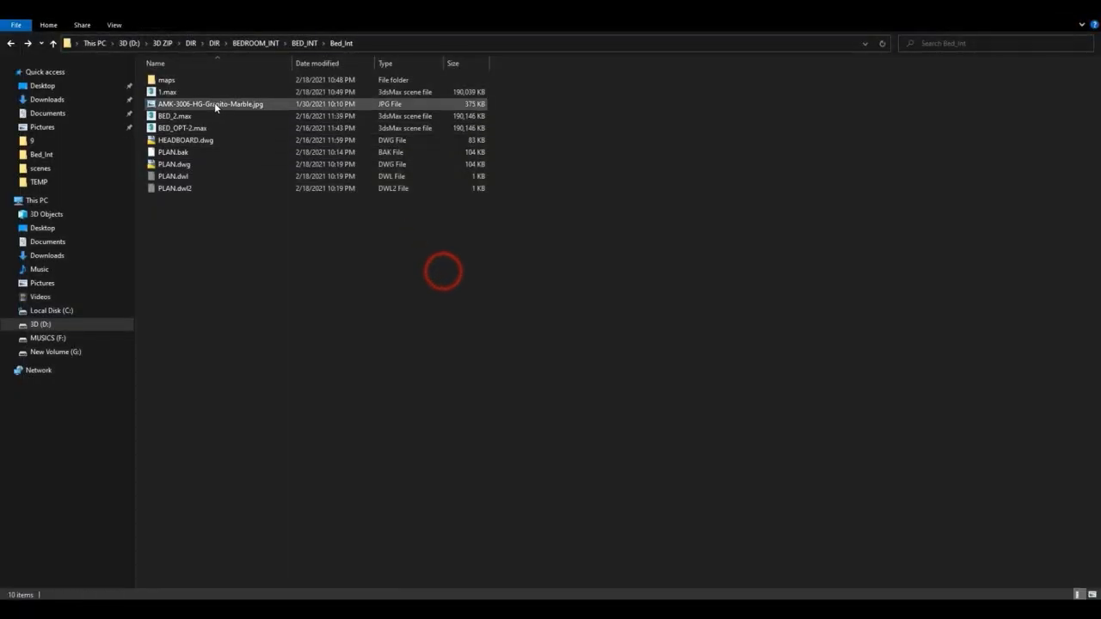
pyautogui.moveTo(215, 104); pyautogui.dragTo(908, 248)
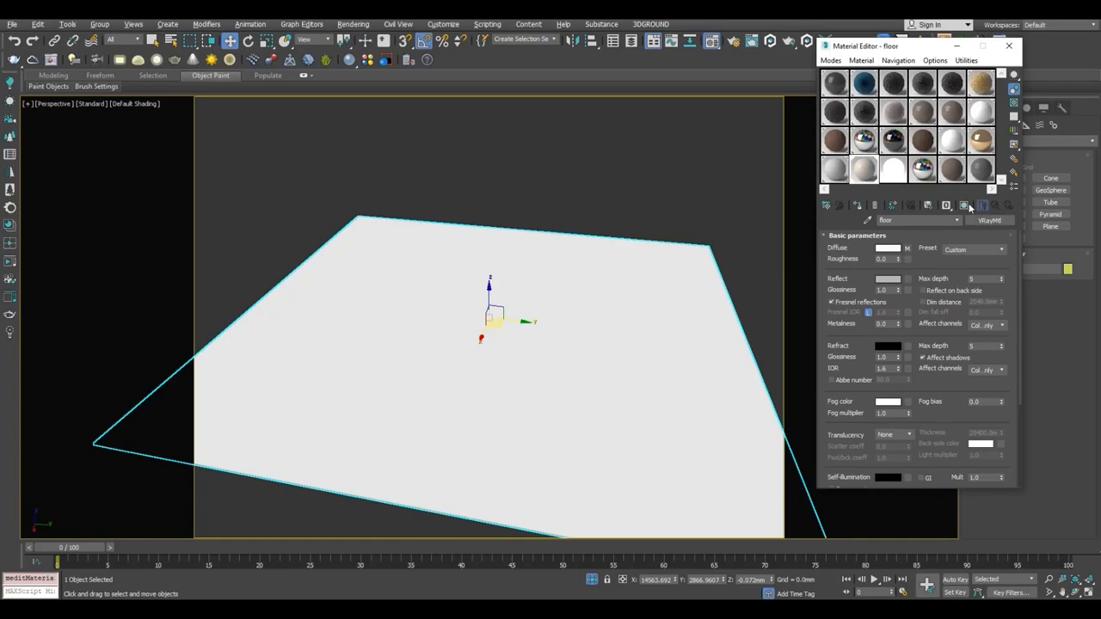
# Show the floor material's marble map in the viewport and remove the modifier above Shell from the floor plane.
pyautogui.click(966, 206)
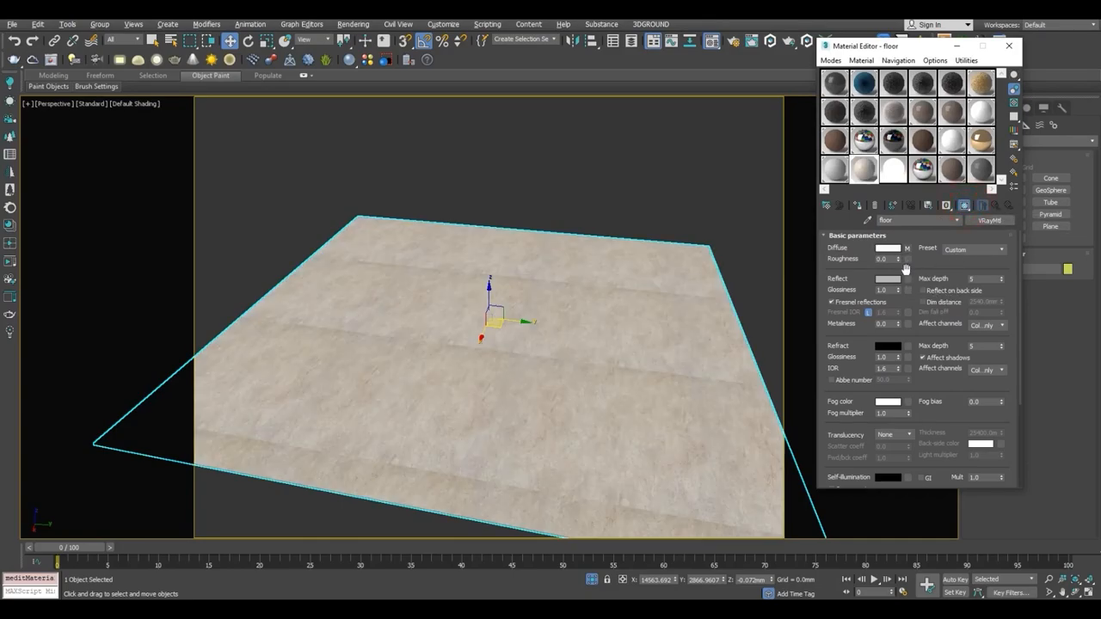
pyautogui.moveTo(894, 52); pyautogui.dragTo(718, 47)
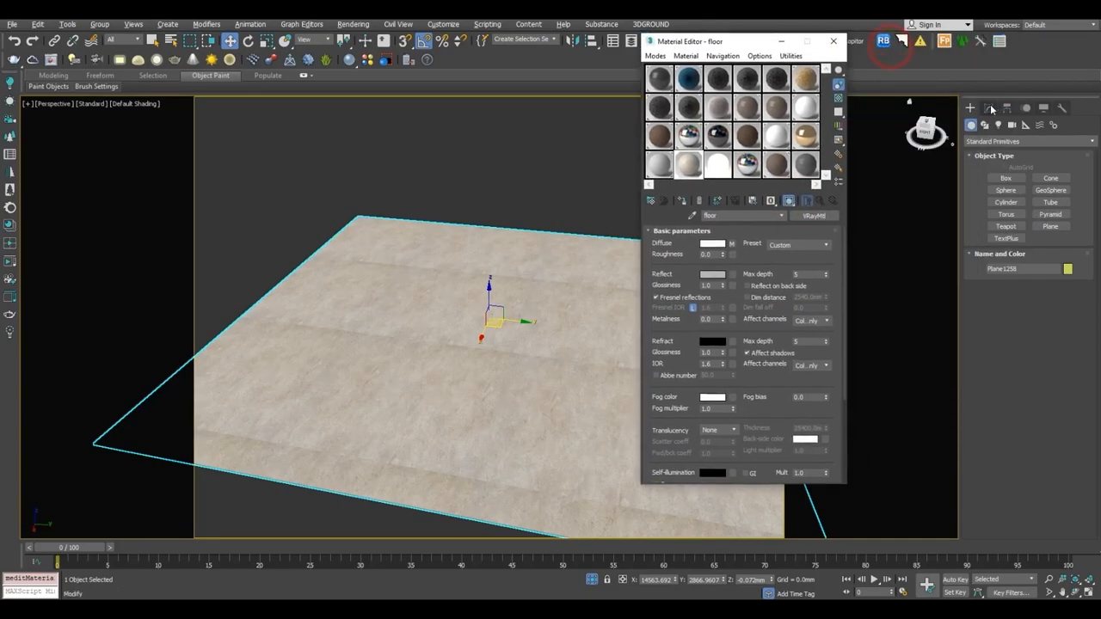
pyautogui.click(990, 107)
pyautogui.click(1026, 306)
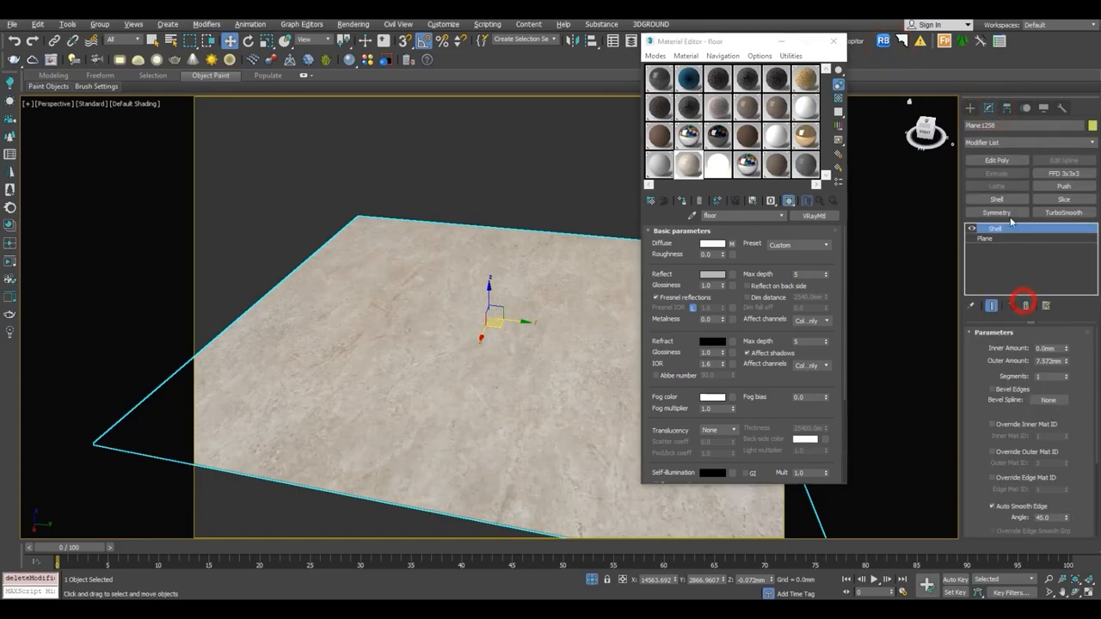
# Add a UVW Map modifier to the floor plane and set its mapping type to Box.
pyautogui.click(997, 143)
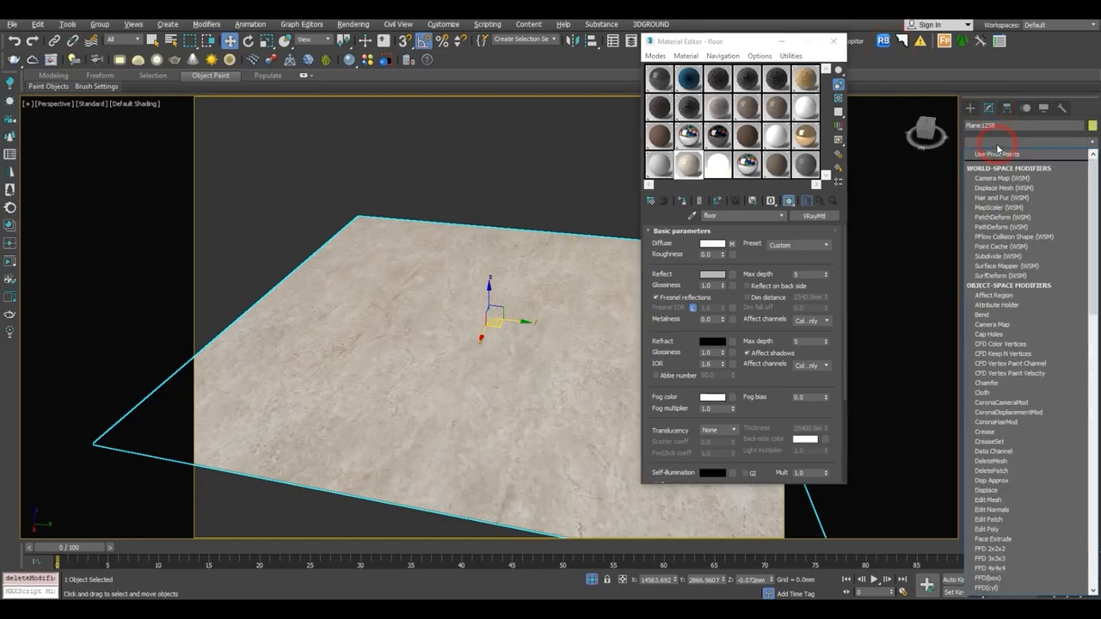
pyautogui.press('u')
pyautogui.press('u')
pyautogui.press('u')
pyautogui.press('u')
pyautogui.press('u')
pyautogui.press('u')
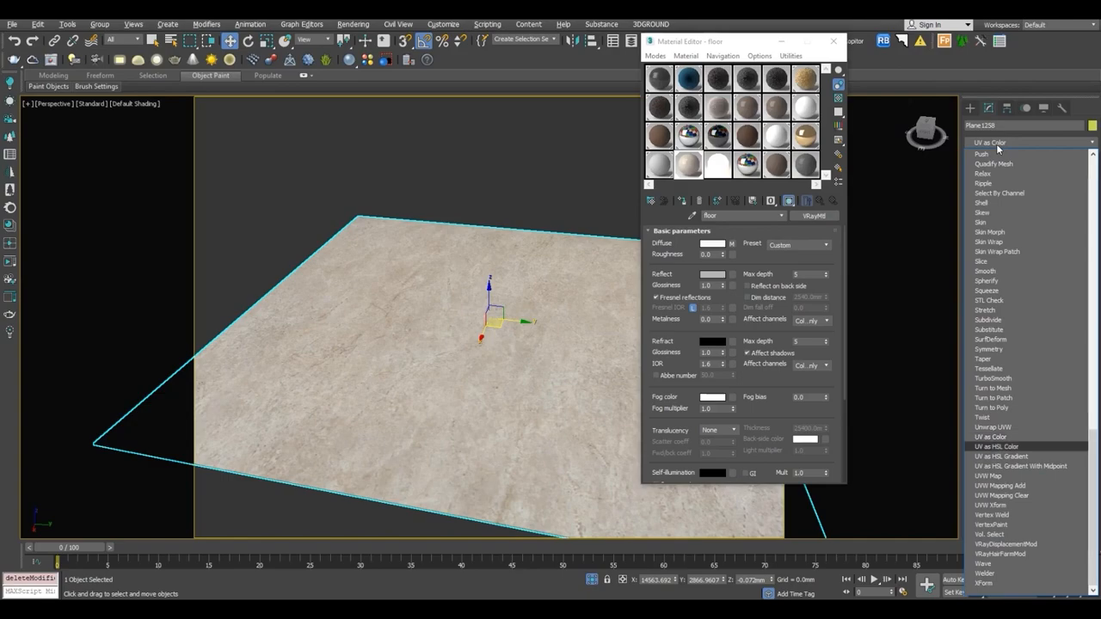
pyautogui.press('Return')
pyautogui.click(1008, 376)
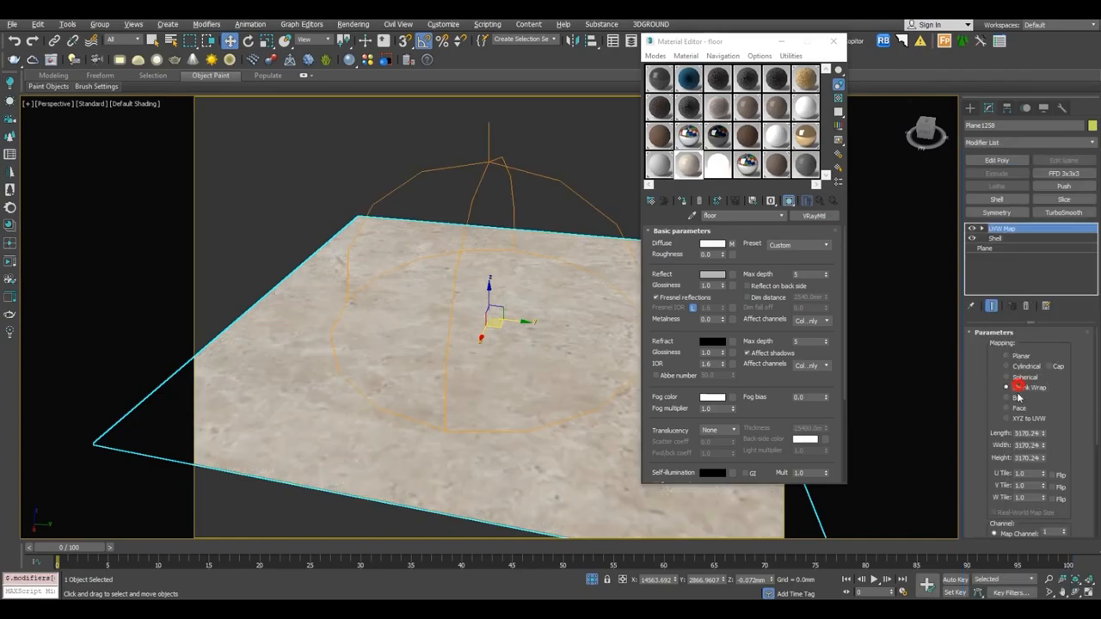
pyautogui.click(1008, 398)
# Scale the floor's UVW Map gizmo up uniformly to enlarge the marble texture, and deselect the floor.
pyautogui.keyDown('alt'); pyautogui.moveTo(487, 357); pyautogui.dragTo(516, 383, button='middle'); pyautogui.keyUp('alt')
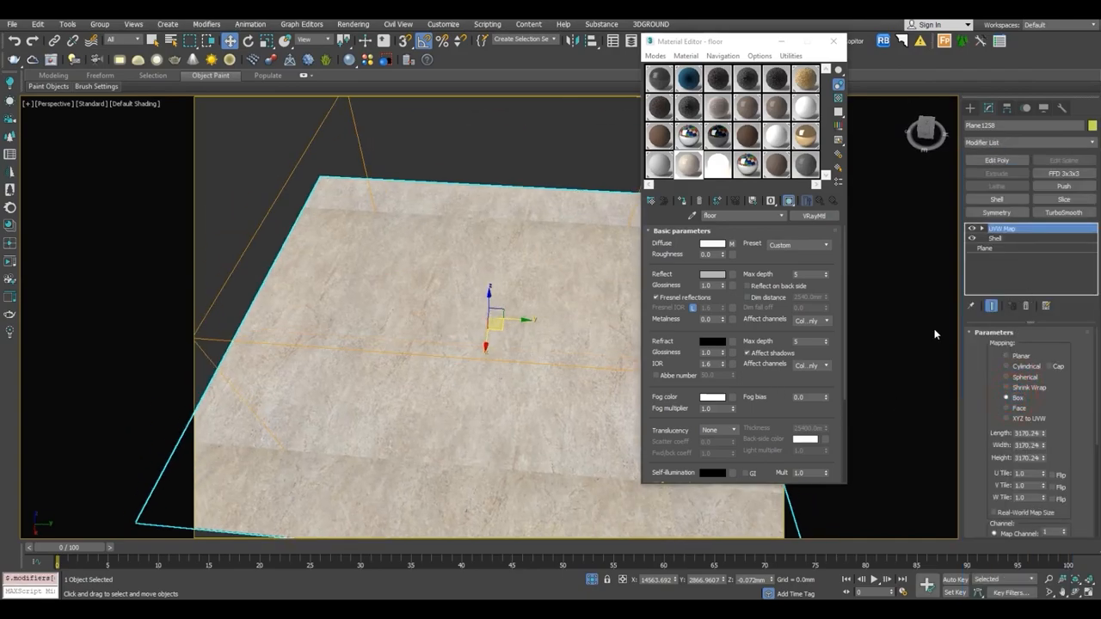
pyautogui.click(998, 239)
pyautogui.click(265, 40)
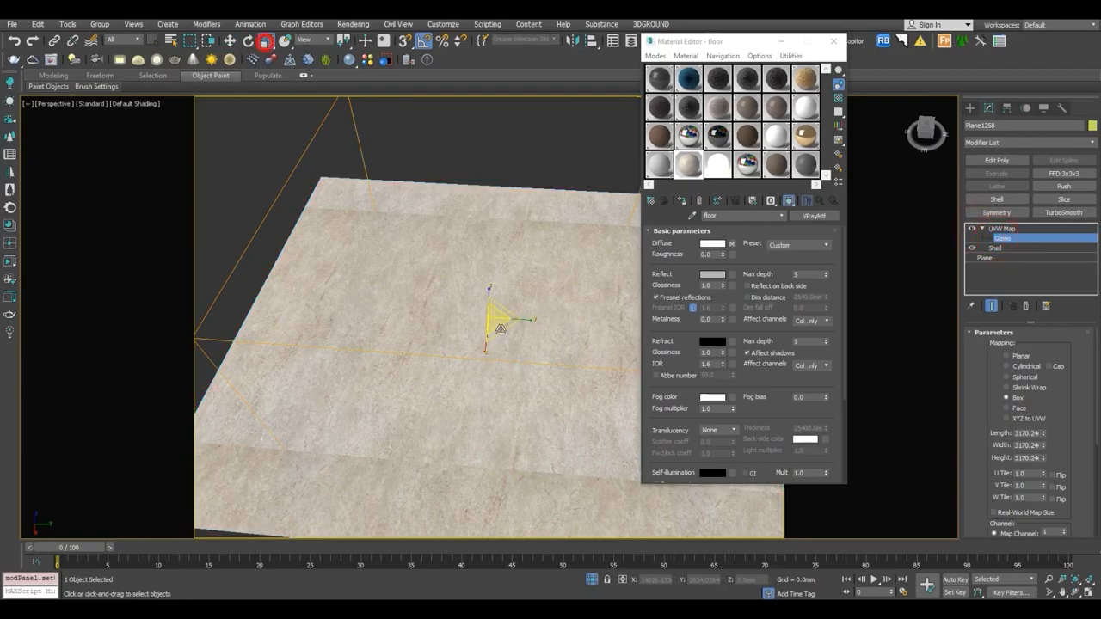
pyautogui.moveTo(494, 326); pyautogui.dragTo(485, 297)
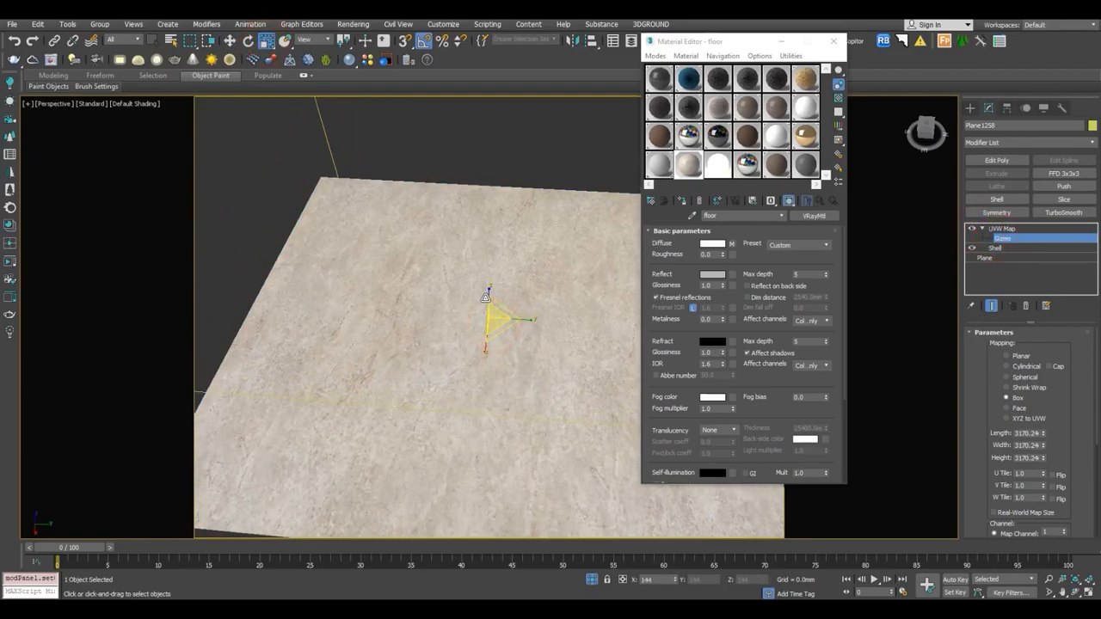
pyautogui.hotkey('ctrl', 'b')
pyautogui.scroll(-3, 482, 312)
pyautogui.click(369, 204)
pyautogui.press('w')
pyautogui.keyDown('alt'); pyautogui.moveTo(404, 248); pyautogui.dragTo(611, 284, button='middle'); pyautogui.keyUp('alt')
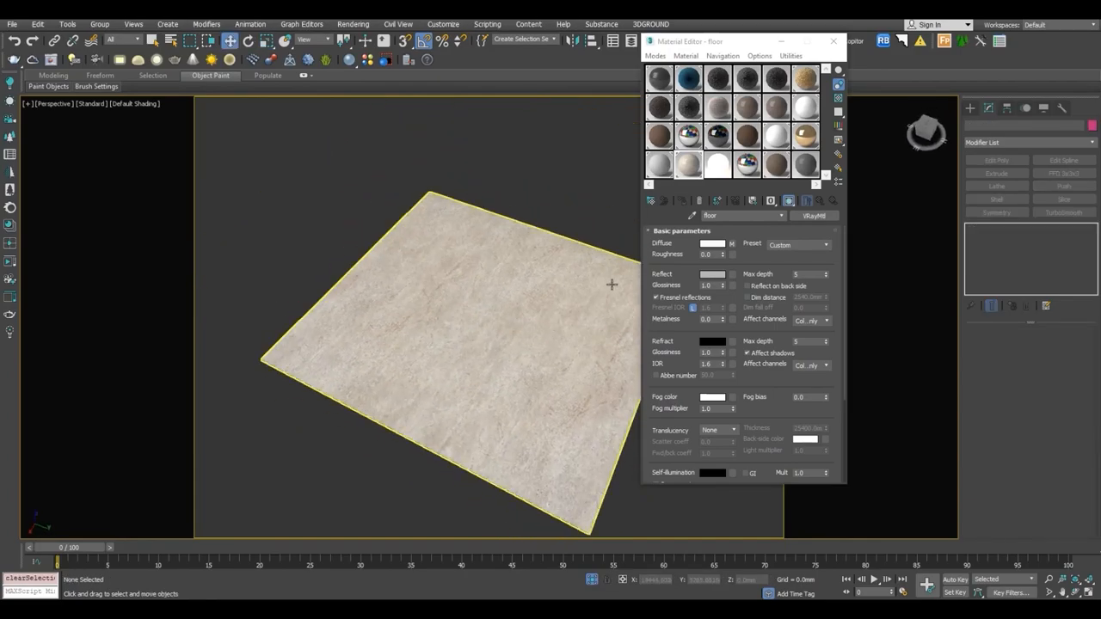
# Open an enlarged preview of the floor material and set its reflection colour to a light grey of value 228.
pyautogui.doubleClick(680, 166)
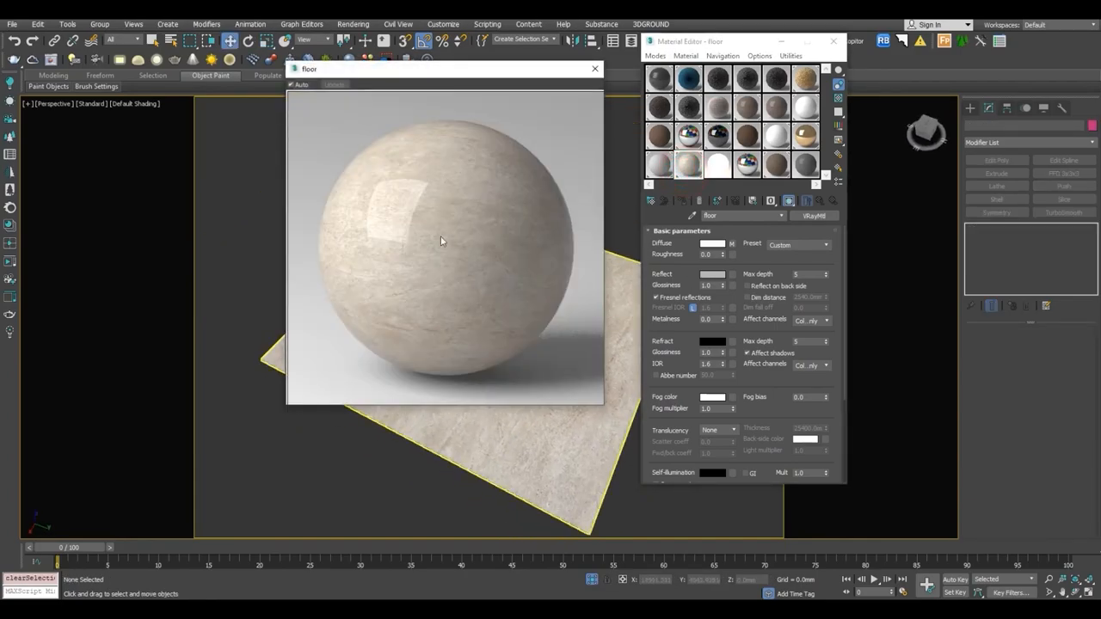
pyautogui.click(712, 273)
pyautogui.moveTo(337, 117); pyautogui.dragTo(334, 165)
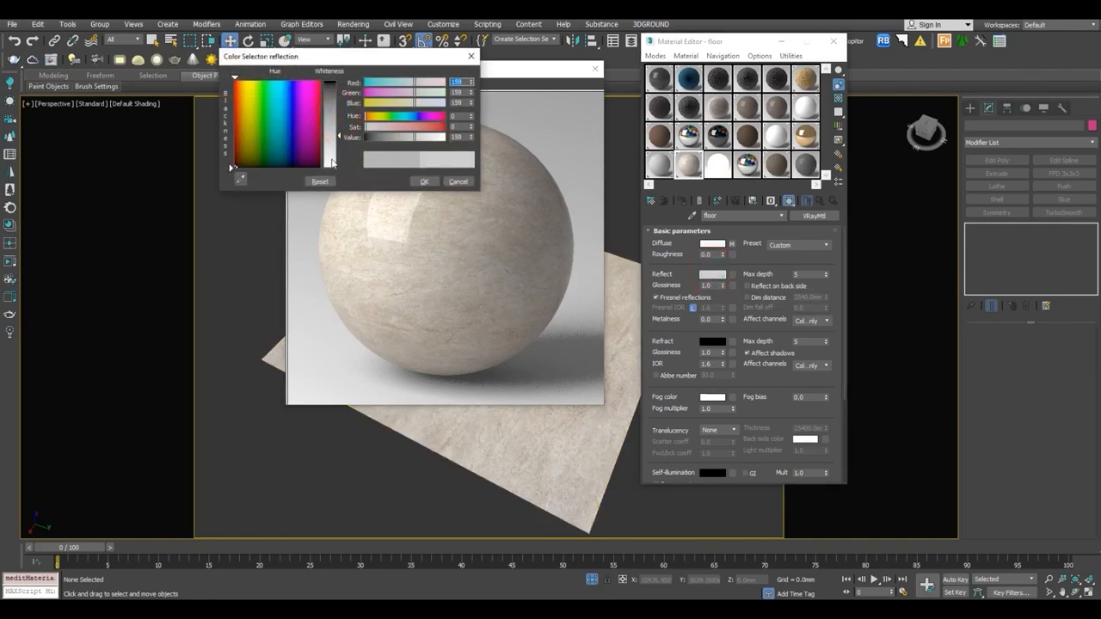
pyautogui.click(332, 163)
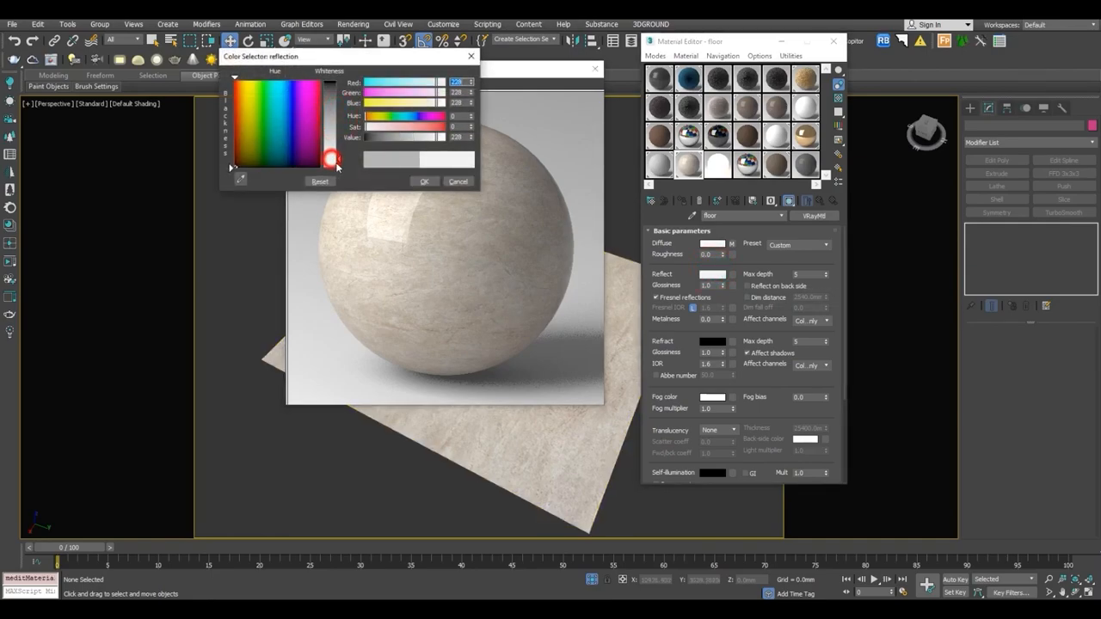
pyautogui.click(424, 180)
# Set the floor material's reflection glossiness to 0.65 and its reflection colour to grey value 134, and close the preview.
pyautogui.click(713, 285)
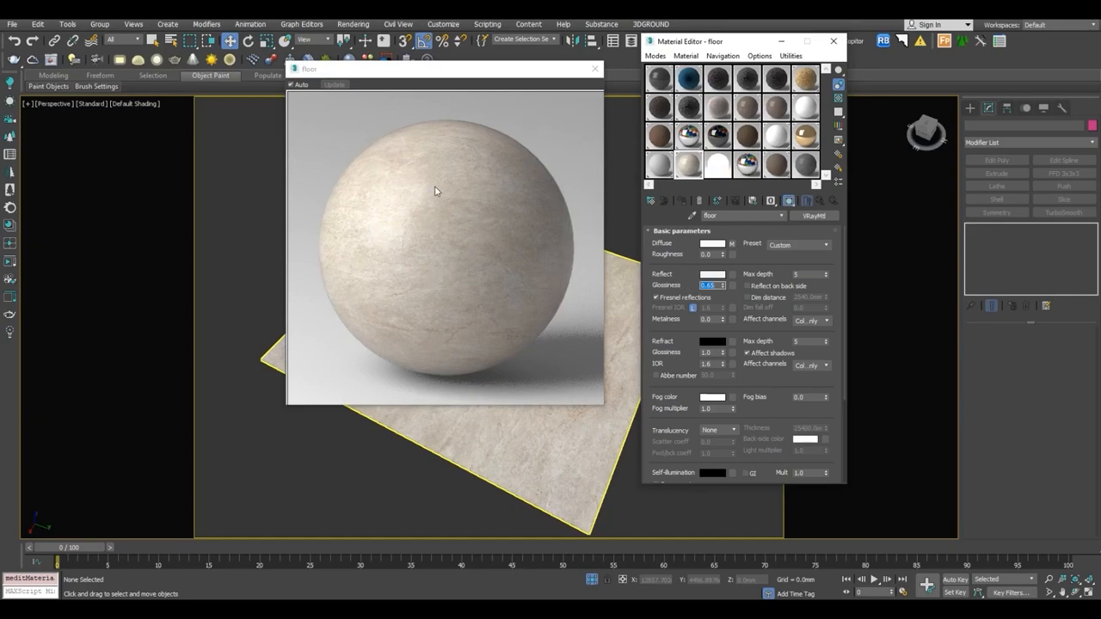
pyautogui.click(711, 275)
pyautogui.moveTo(327, 143); pyautogui.dragTo(330, 125)
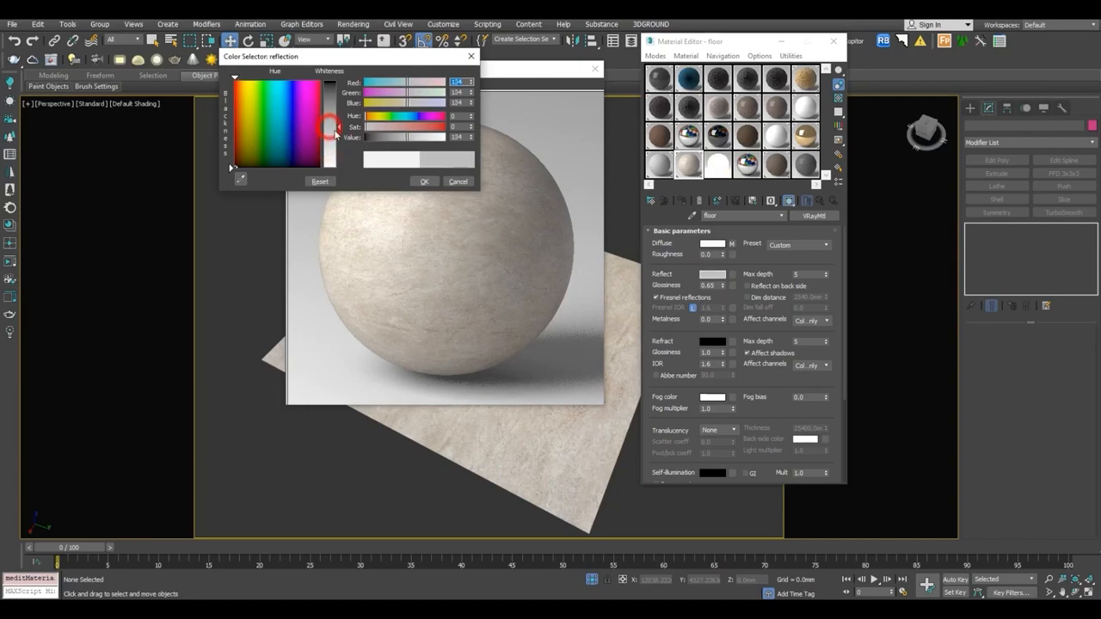
pyautogui.click(424, 181)
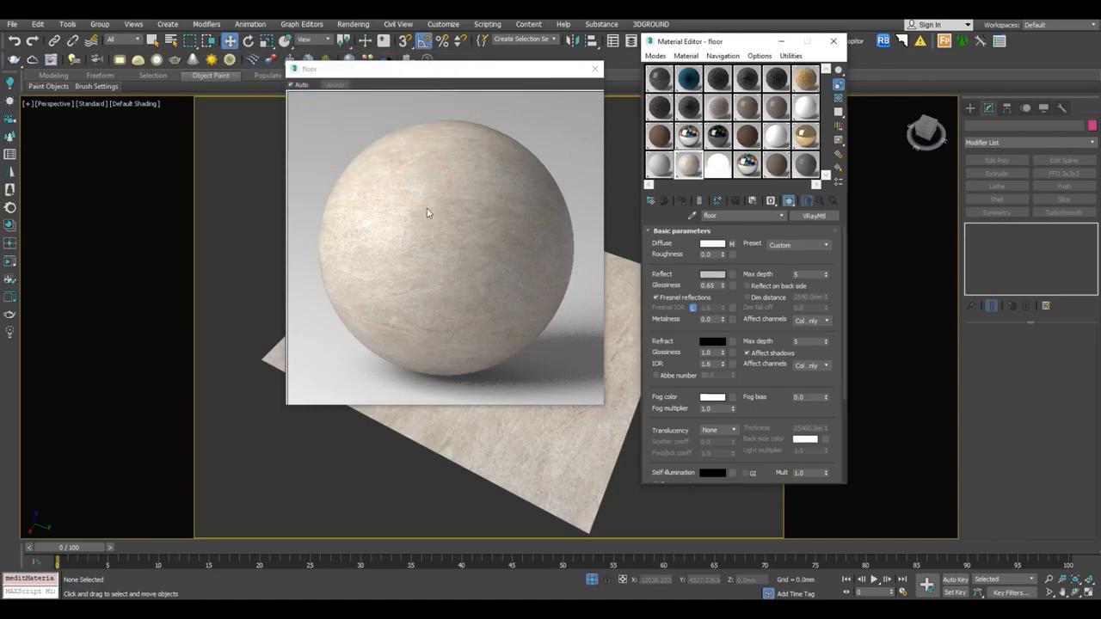
pyautogui.click(684, 337)
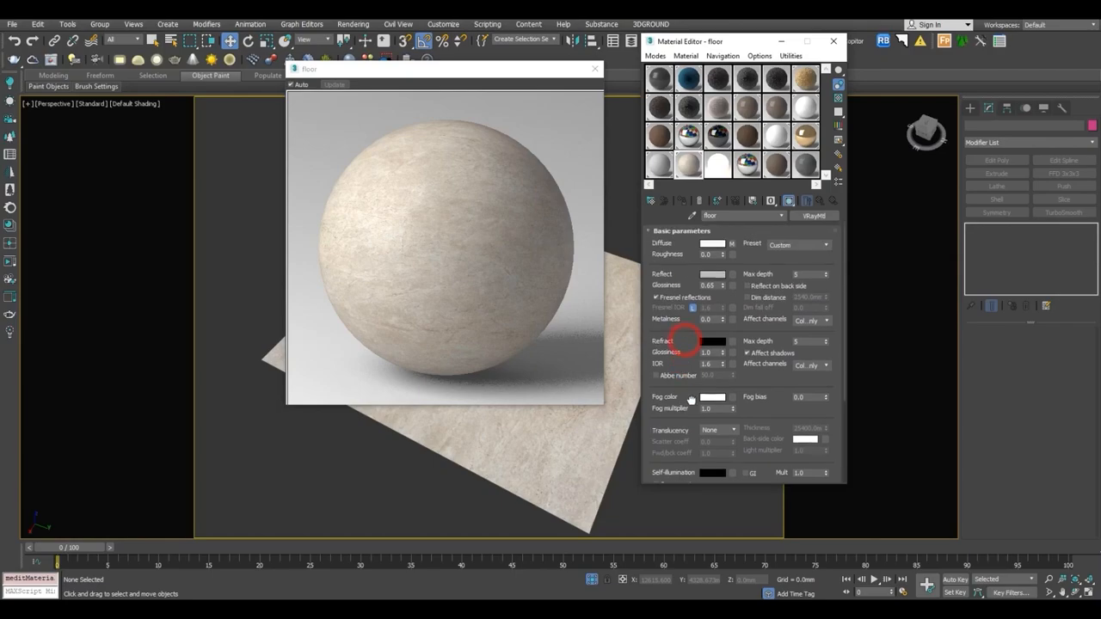
pyautogui.click(594, 69)
# End the floor's isolation and sample the brown wall's material into the active material slot.
pyautogui.click(592, 580)
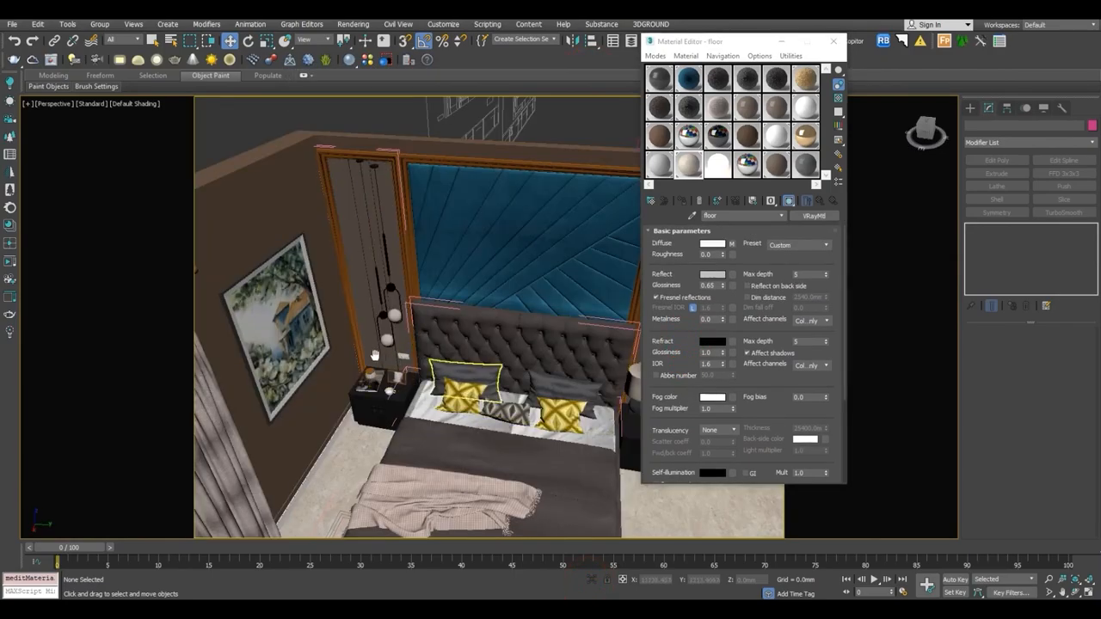
pyautogui.keyDown('alt'); pyautogui.moveTo(370, 344); pyautogui.dragTo(316, 338, button='middle'); pyautogui.keyUp('alt')
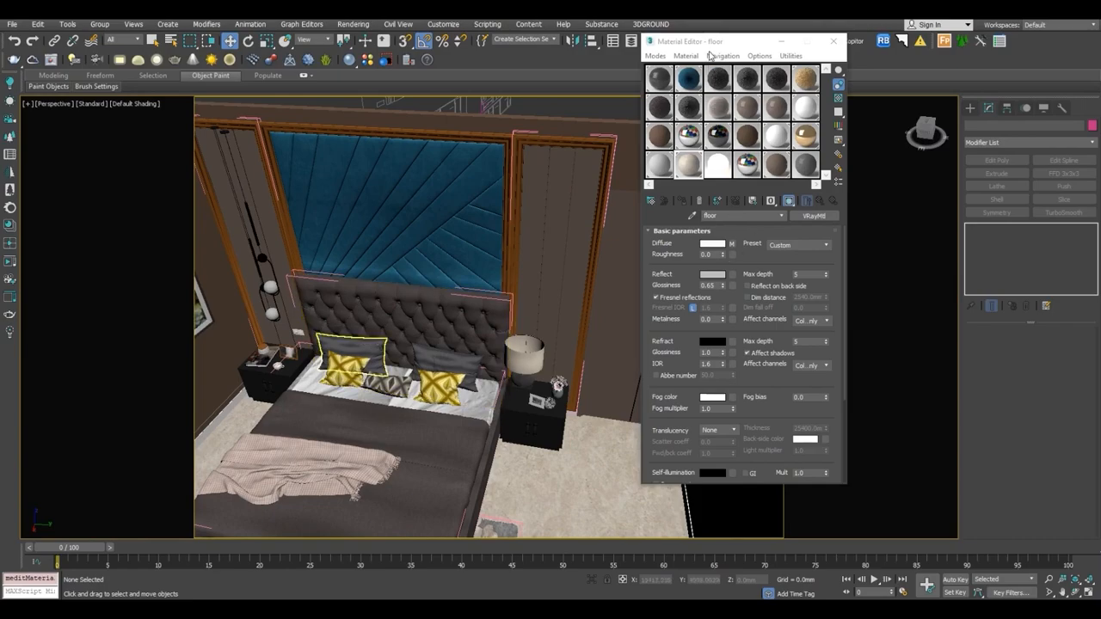
pyautogui.moveTo(711, 42); pyautogui.dragTo(776, 62)
pyautogui.click(758, 236)
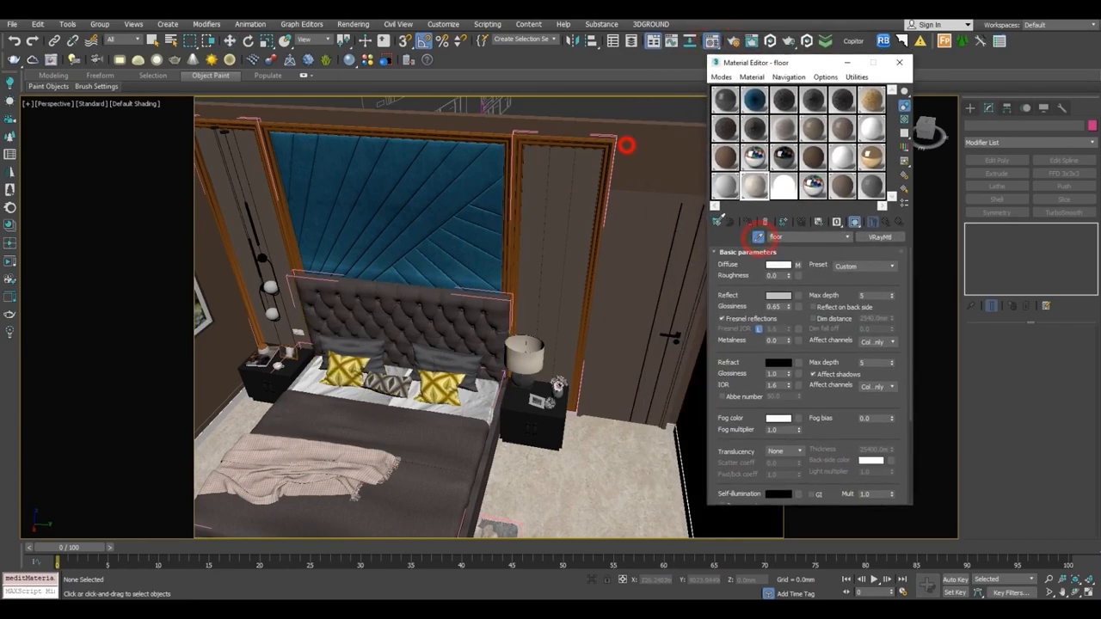
pyautogui.click(627, 145)
# Examine the wall_ material in an enlarged preview and check its diffuse colour values.
pyautogui.doubleClick(755, 186)
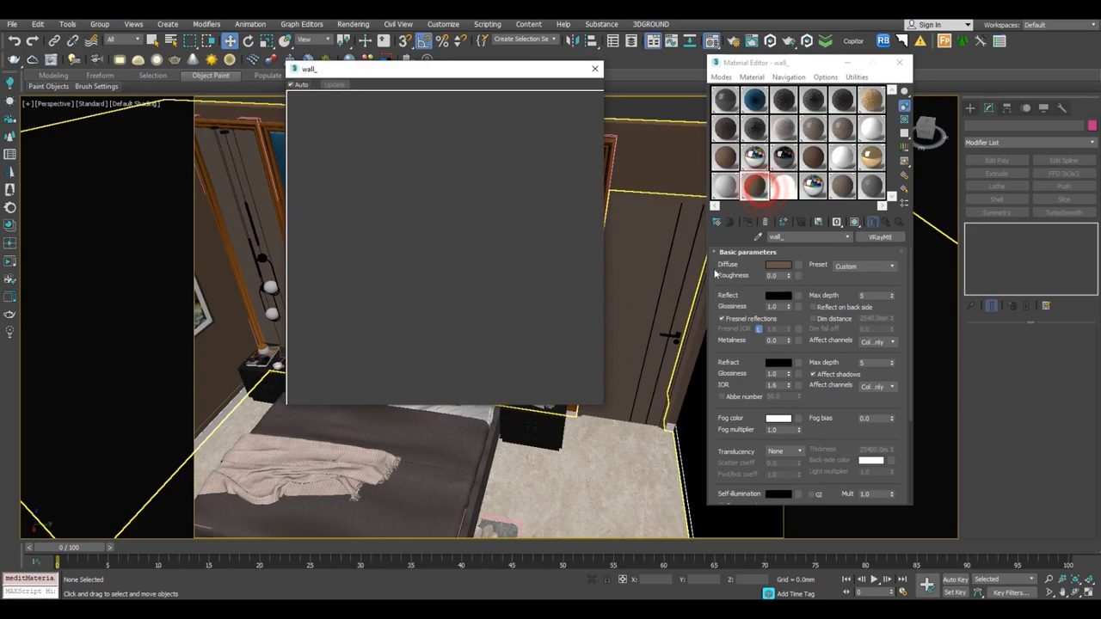
pyautogui.click(777, 265)
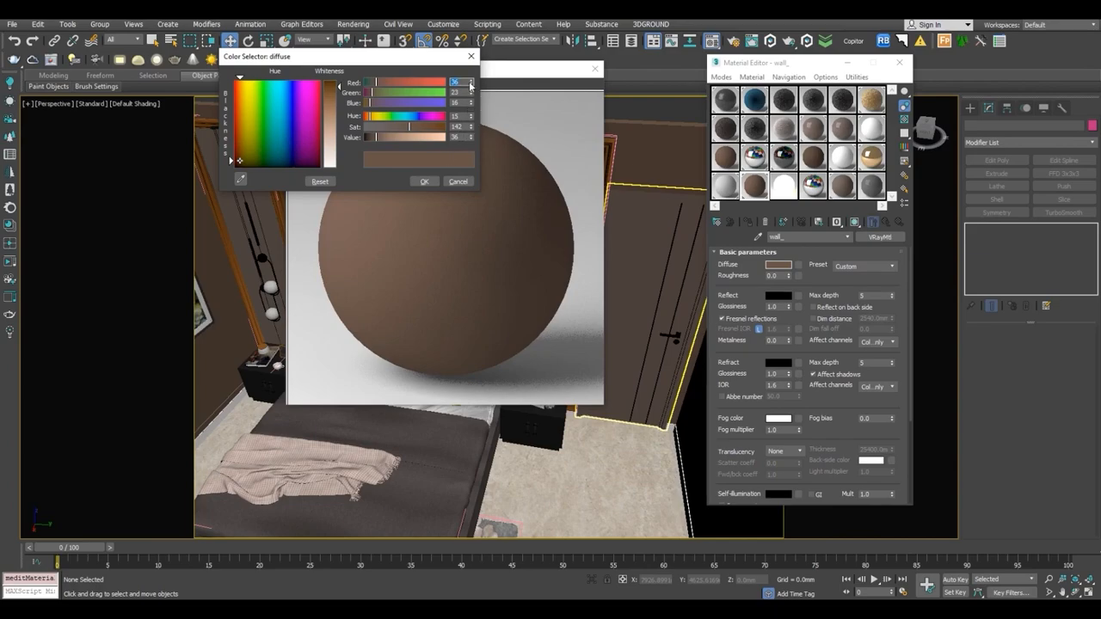
pyautogui.click(425, 180)
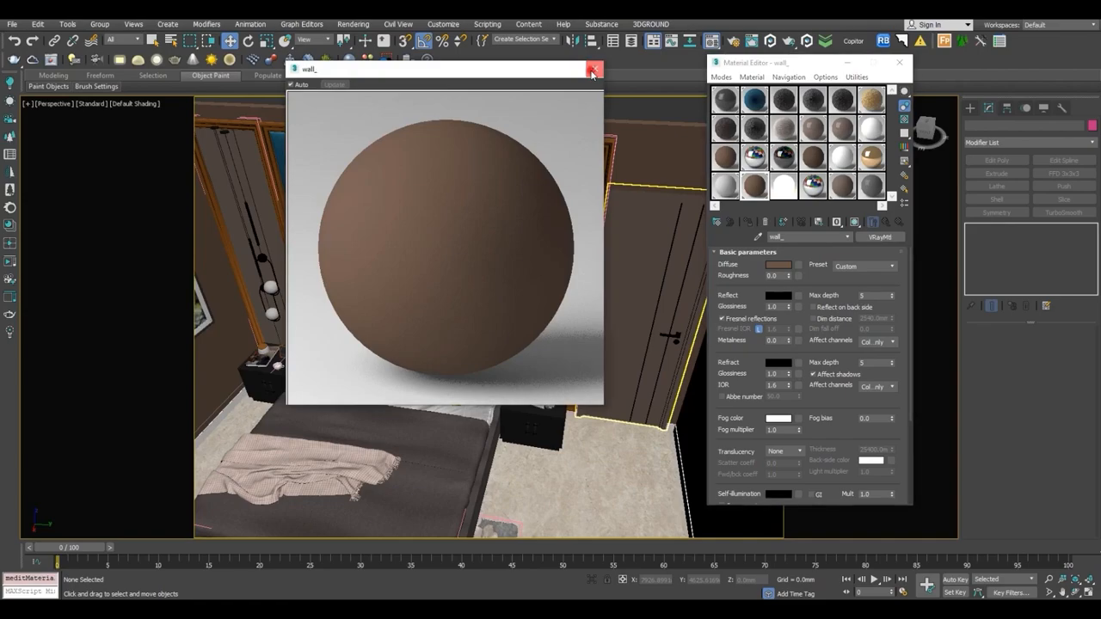
pyautogui.click(593, 68)
# Sample the material of the hanging light's white globe into the active slot and rename it pendant light.
pyautogui.moveTo(517, 254); pyautogui.dragTo(552, 269, button='middle')
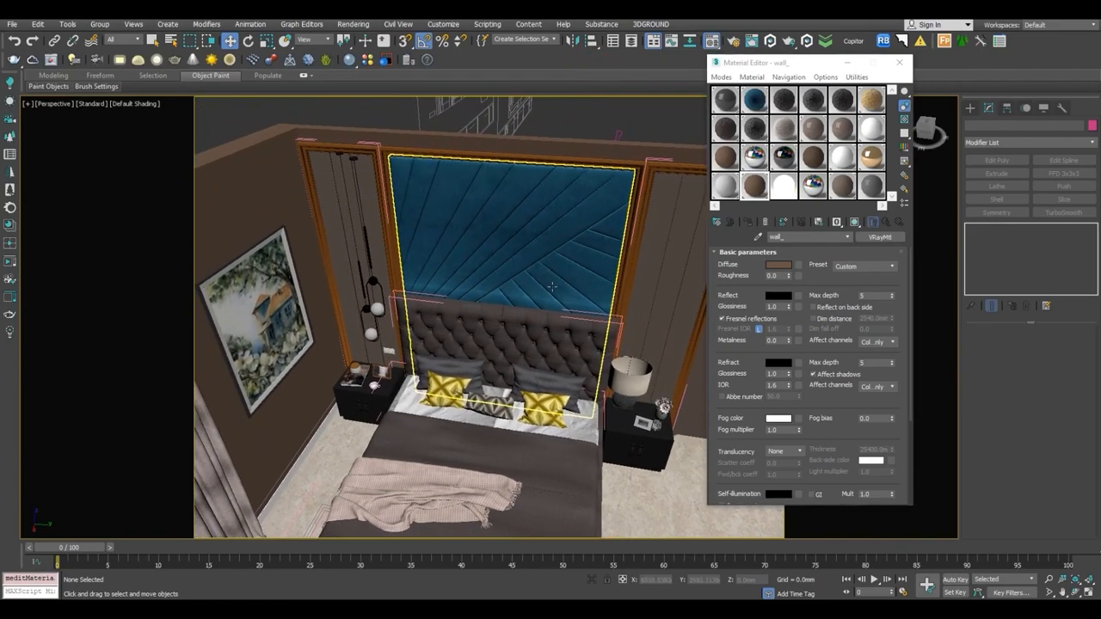
pyautogui.click(757, 238)
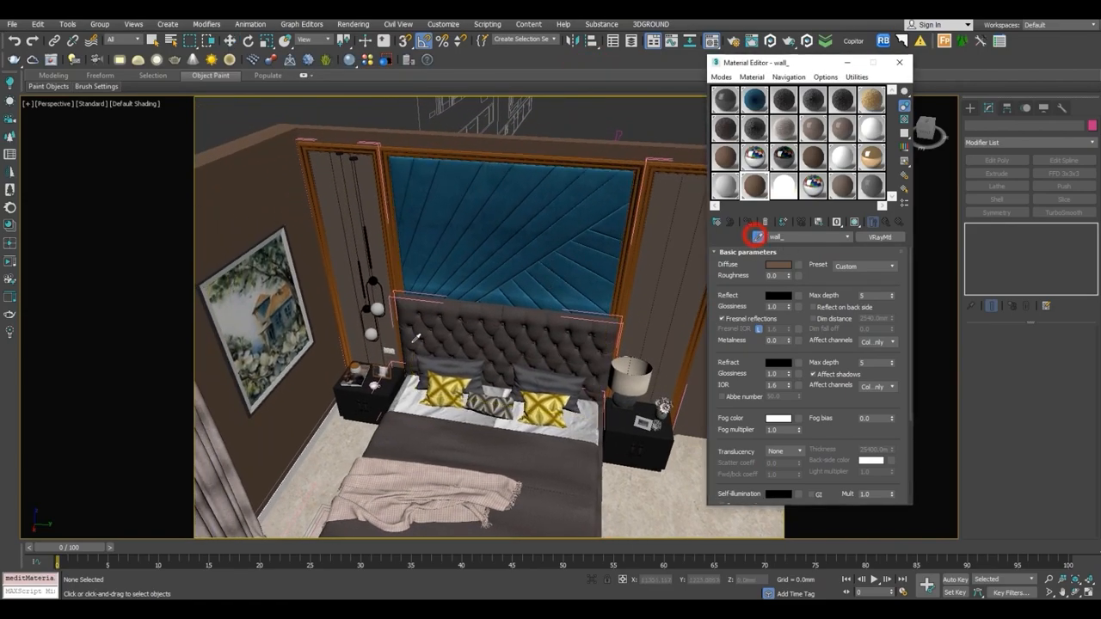
pyautogui.scroll(5, 376, 318)
pyautogui.scroll(-3, 377, 323)
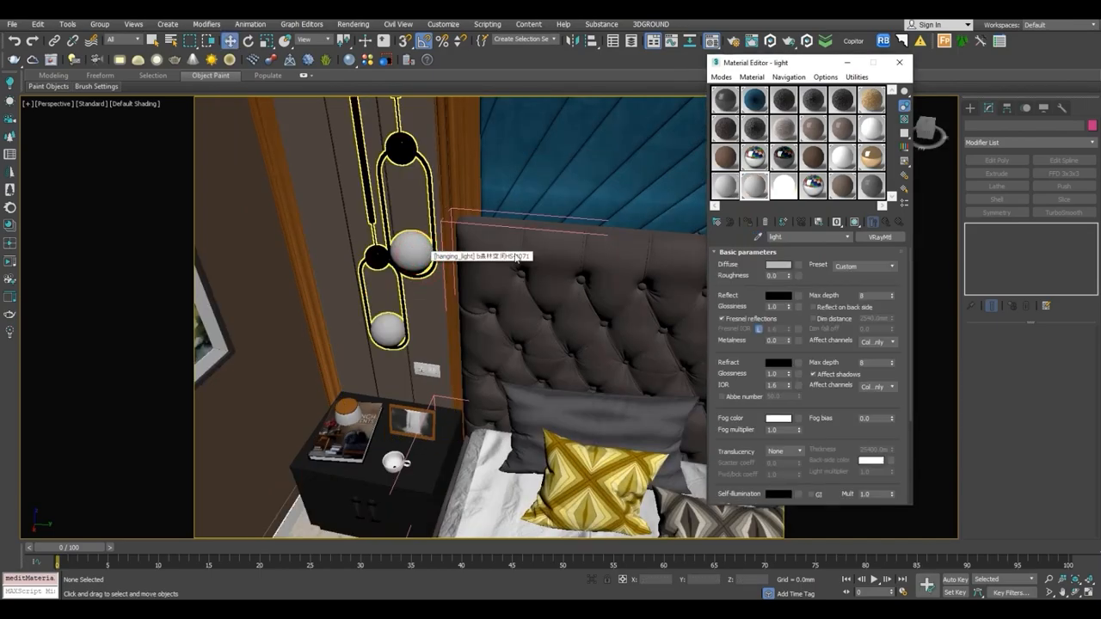
pyautogui.click(418, 248)
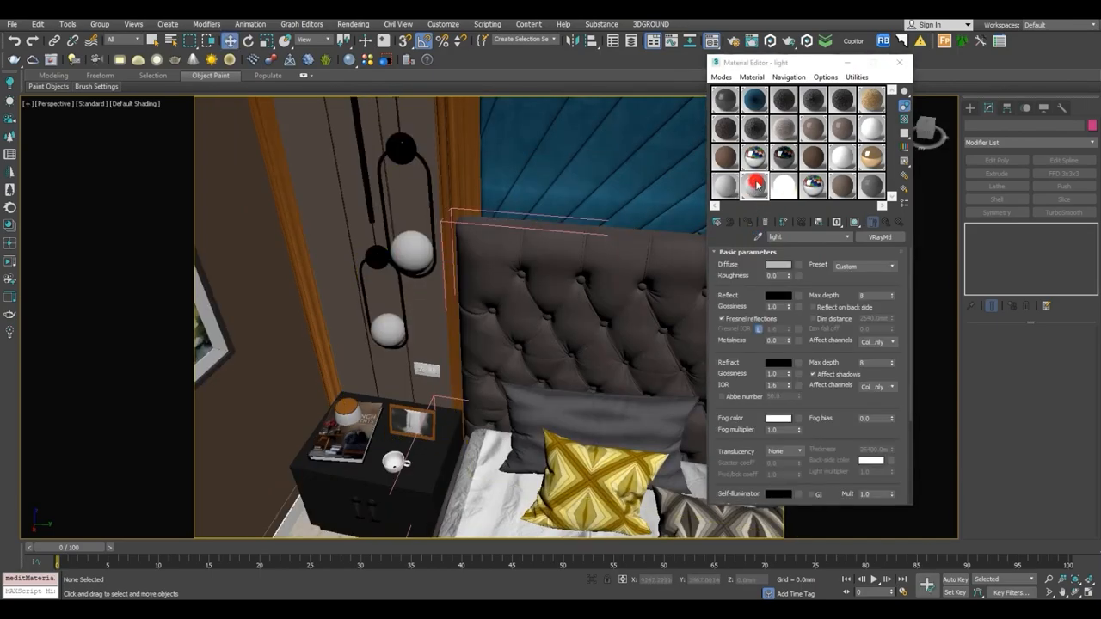
pyautogui.doubleClick(754, 185)
pyautogui.click(787, 235)
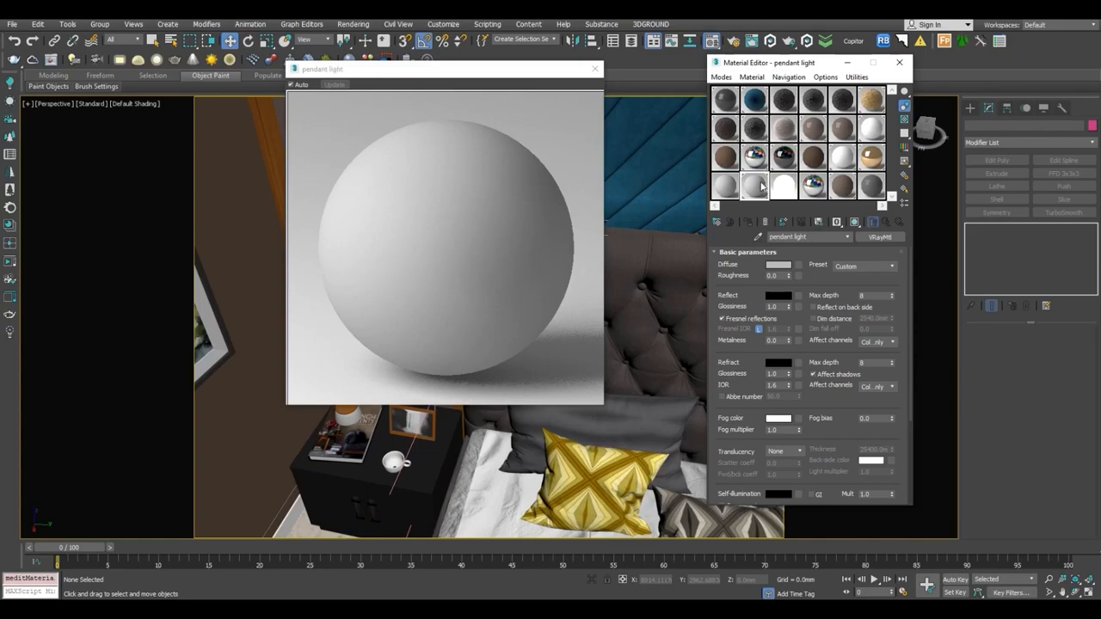
# Change the pendant light material's type to VRayLightMtl.
pyautogui.click(879, 237)
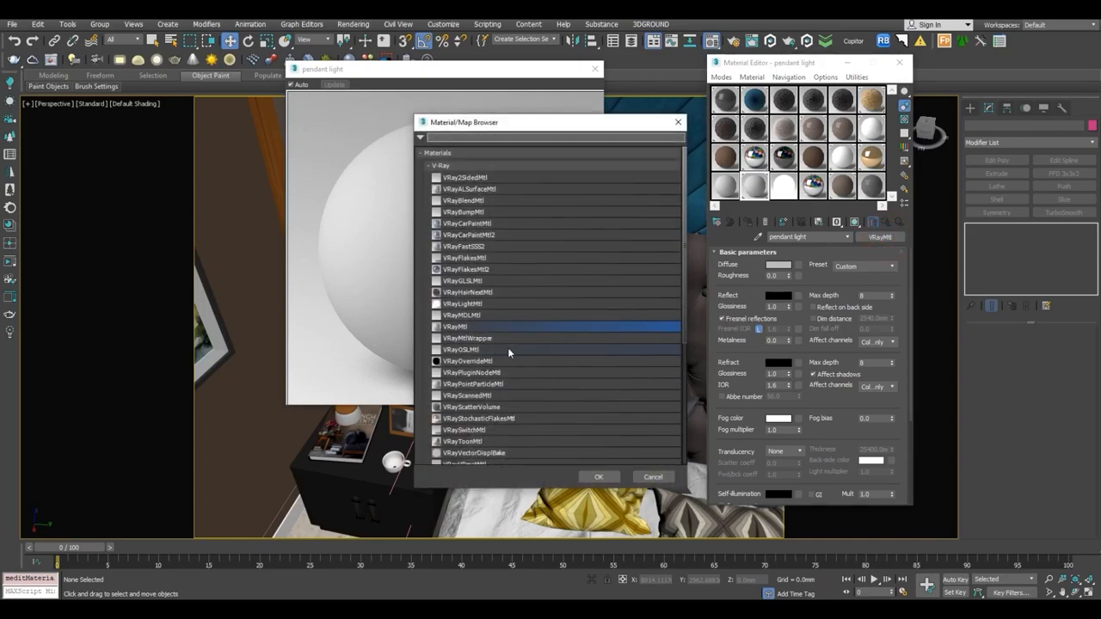
pyautogui.click(459, 303)
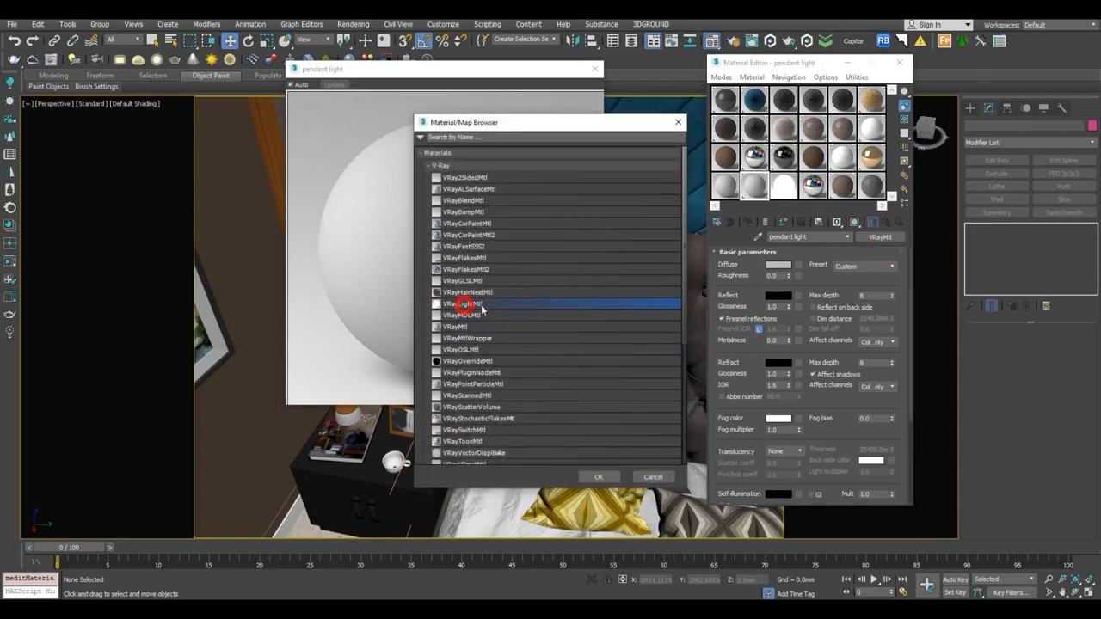
pyautogui.click(593, 475)
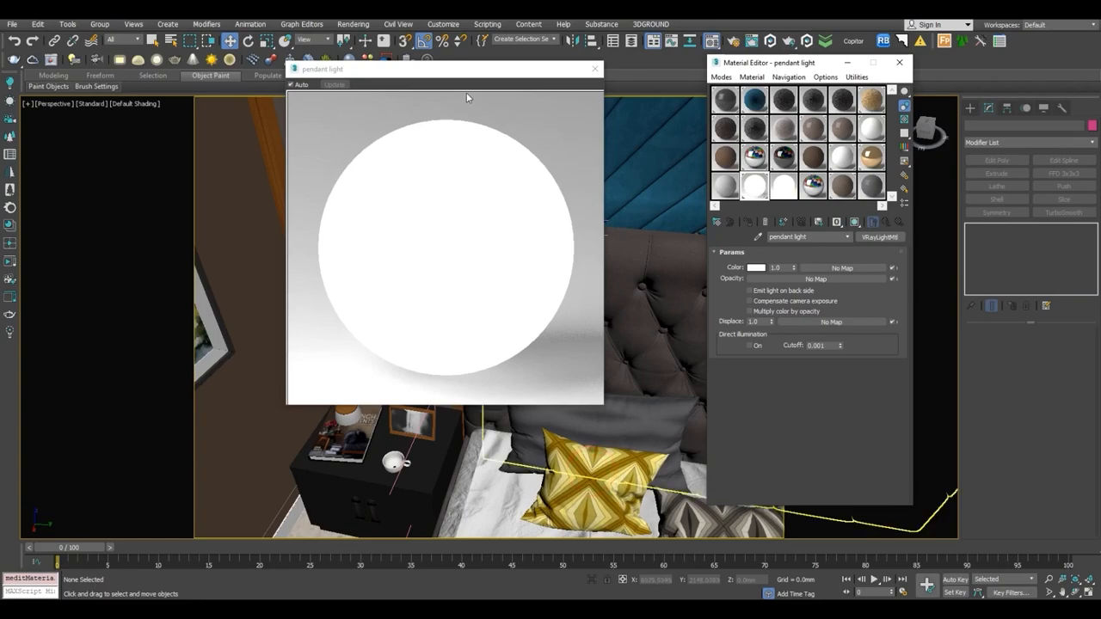
# Assign a VRayColor map to the light colour of the pendant light material.
pyautogui.click(831, 269)
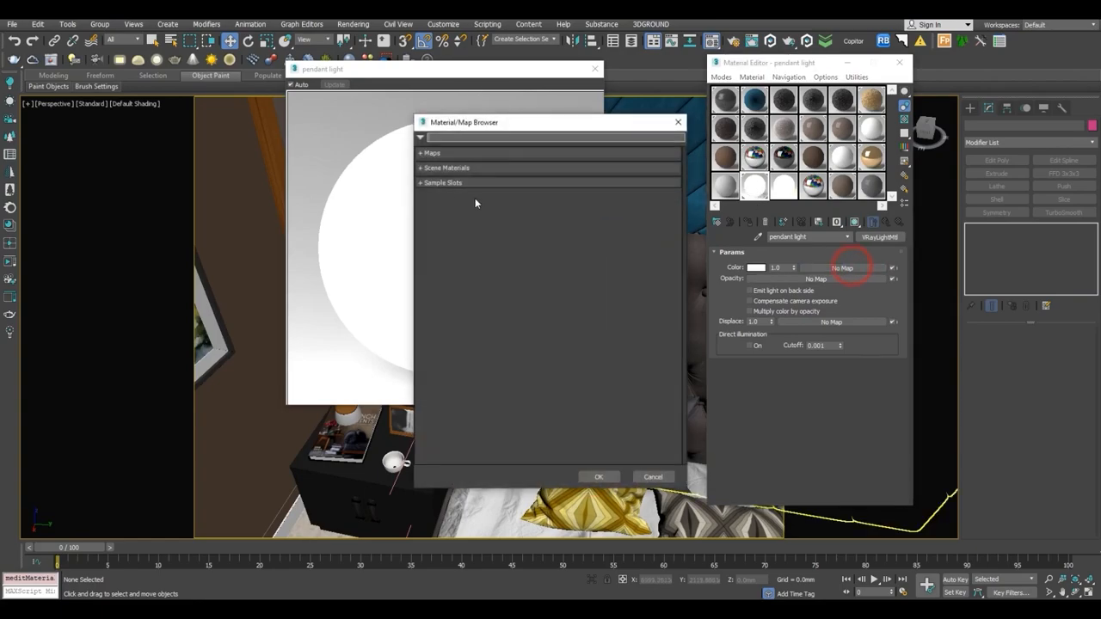
pyautogui.write('color')
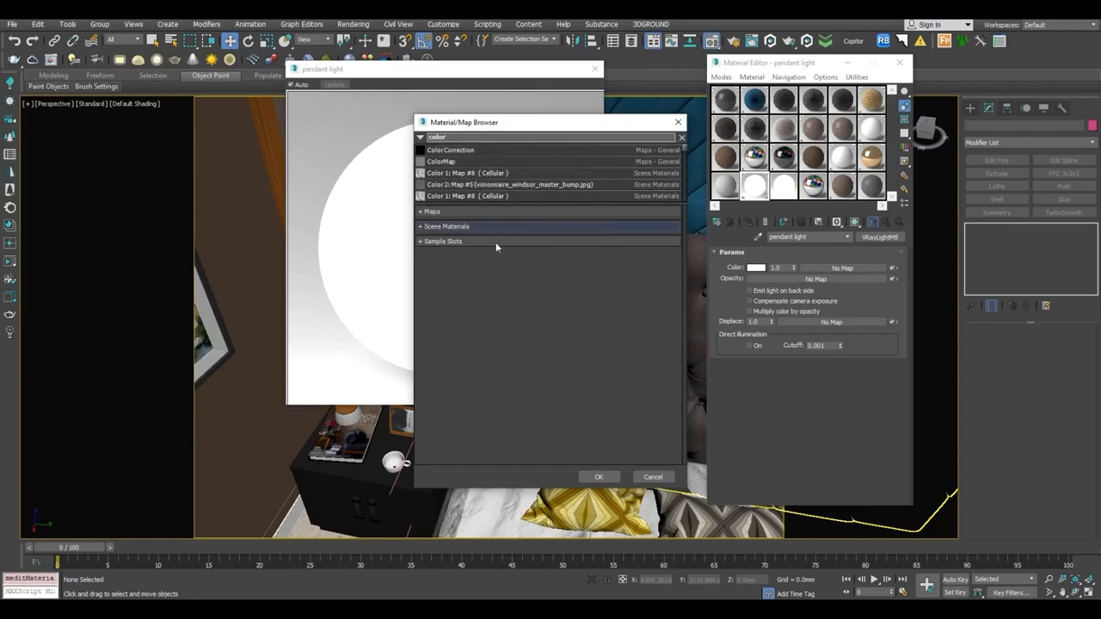
pyautogui.click(448, 227)
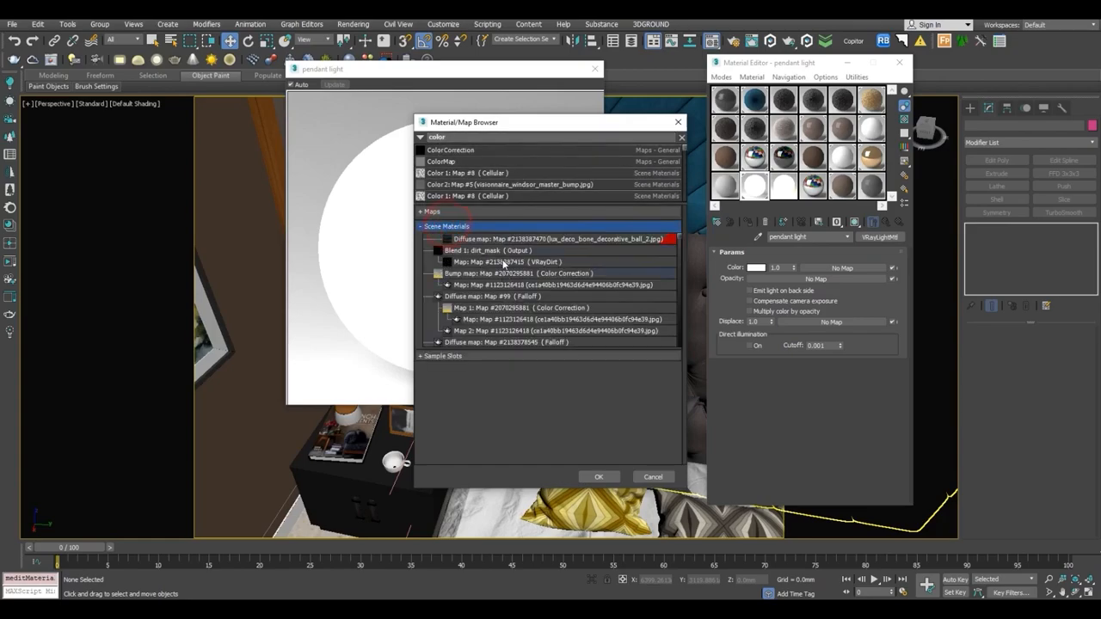
pyautogui.click(435, 212)
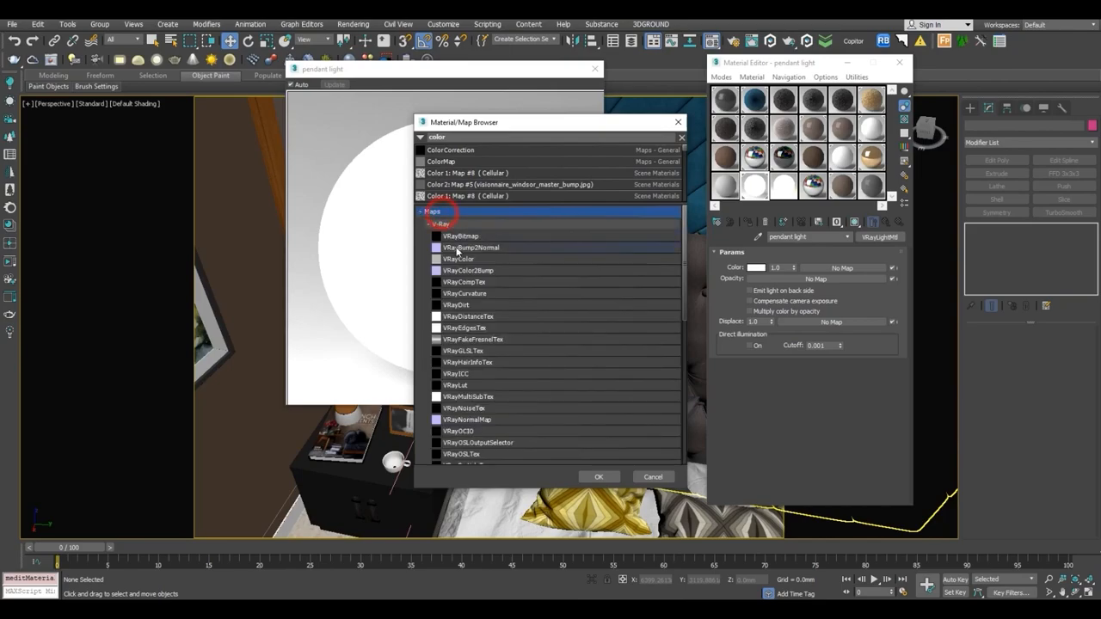
pyautogui.scroll(-10, 468, 258)
pyautogui.scroll(2, 466, 245)
pyautogui.click(456, 259)
pyautogui.click(595, 477)
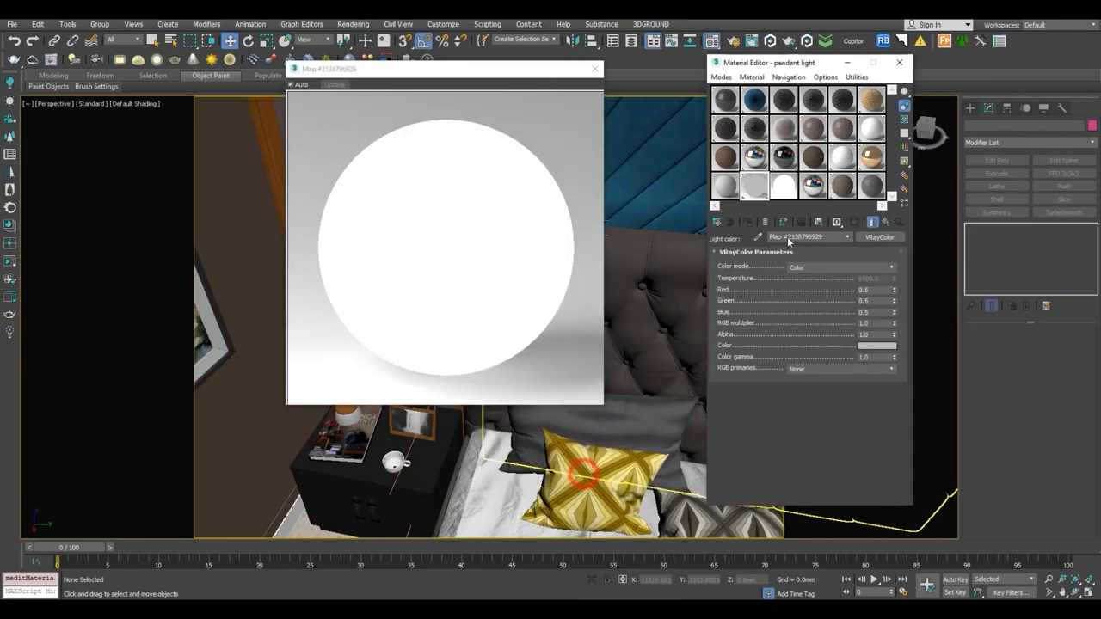
# Set the VRayColor map's colour mode to Temperature with a value of 4000 and return to the parent material.
pyautogui.click(812, 270)
pyautogui.click(806, 279)
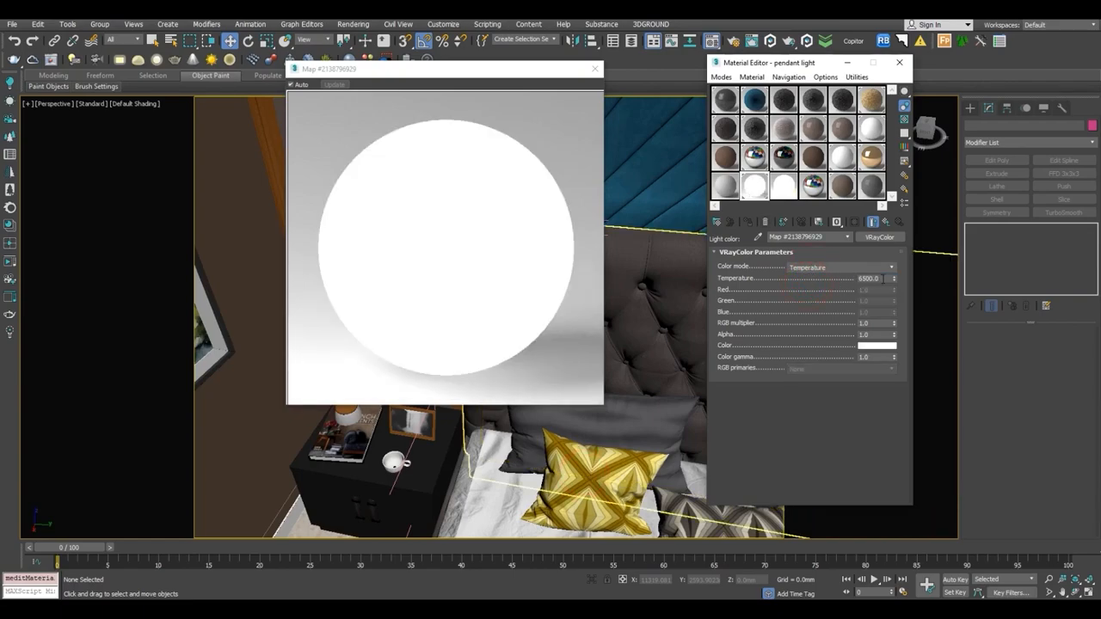
pyautogui.write('4000')
pyautogui.press('Return')
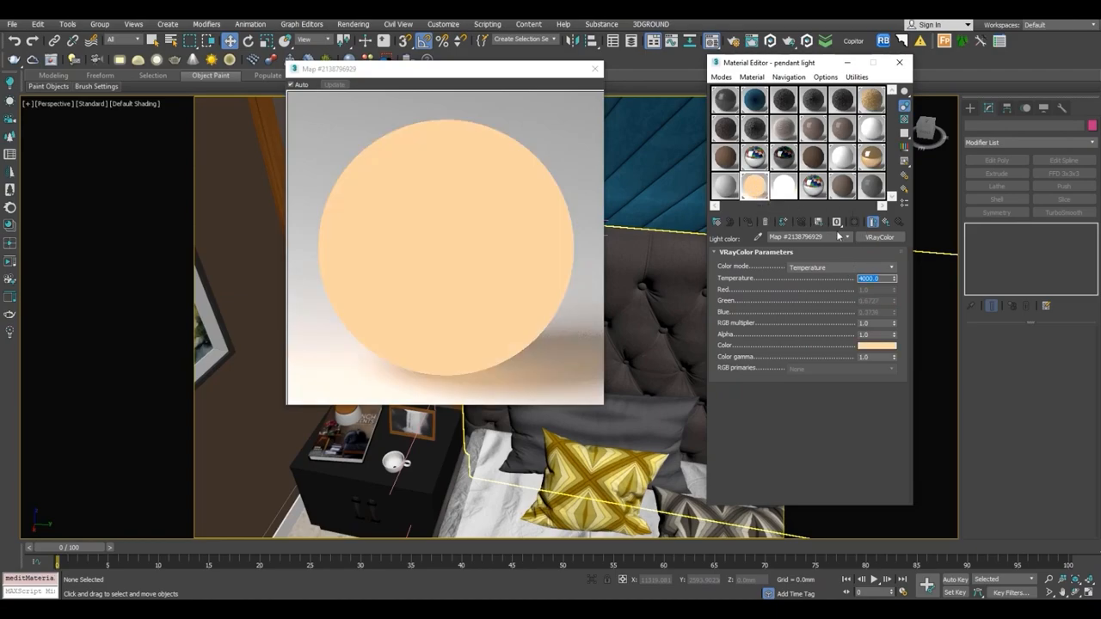
pyautogui.click(886, 223)
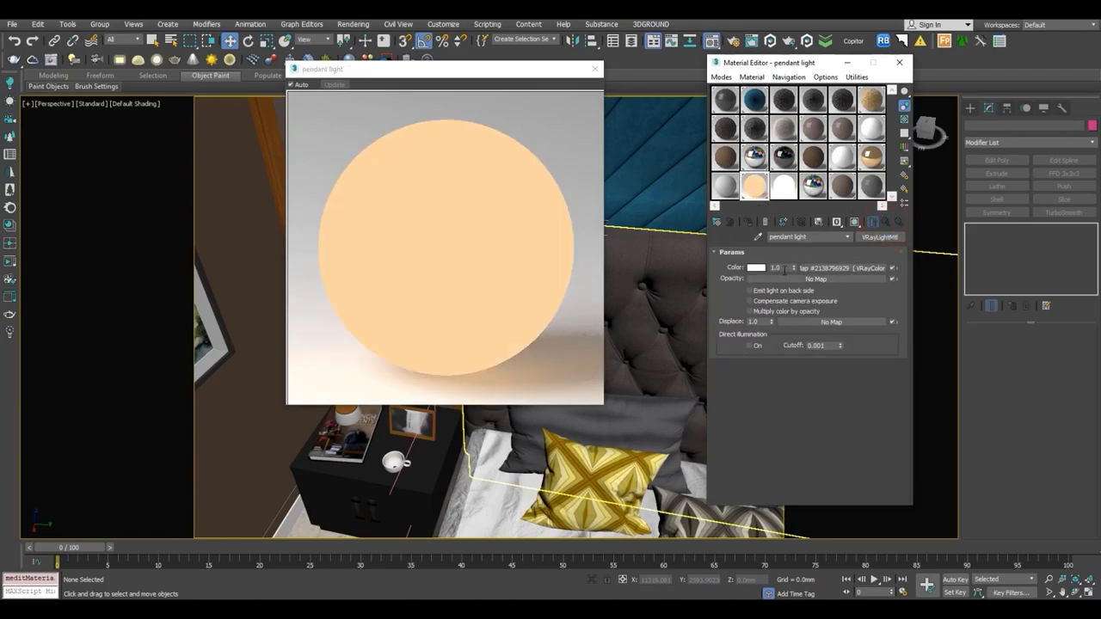
# Try a colour multiplier of 8 on the pendant light material and settle on 4.
pyautogui.click(780, 267)
pyautogui.write('8')
pyautogui.press('Return')
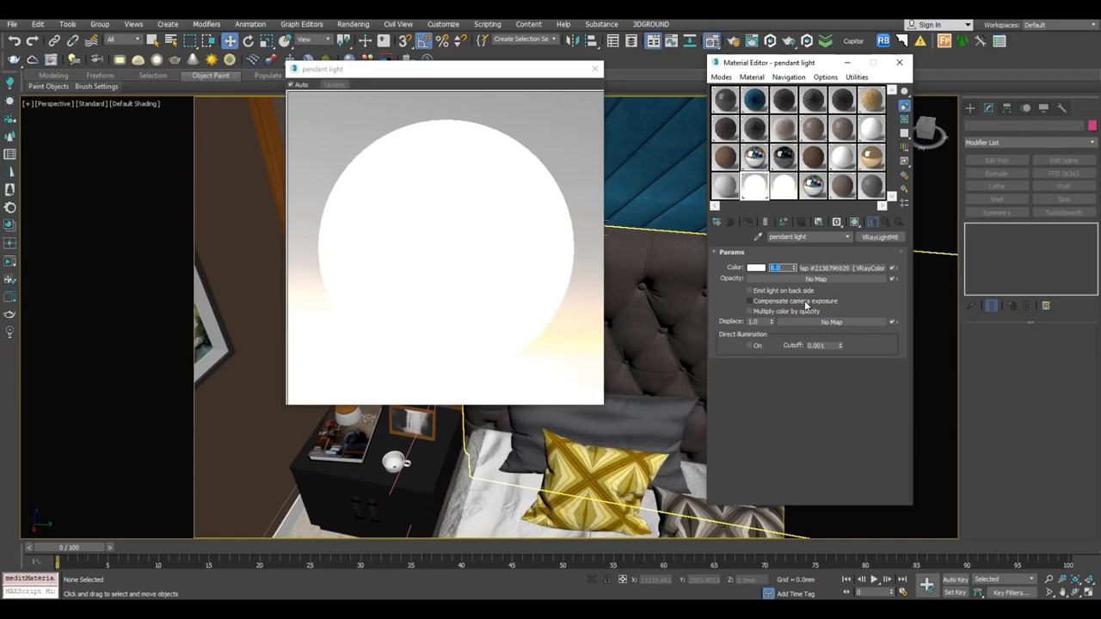
pyautogui.write('4')
pyautogui.press('Return')
# Change the pendant light material to VRay2SidedMtl, keeping the VRayLightMtl as its front sub-material.
pyautogui.click(886, 238)
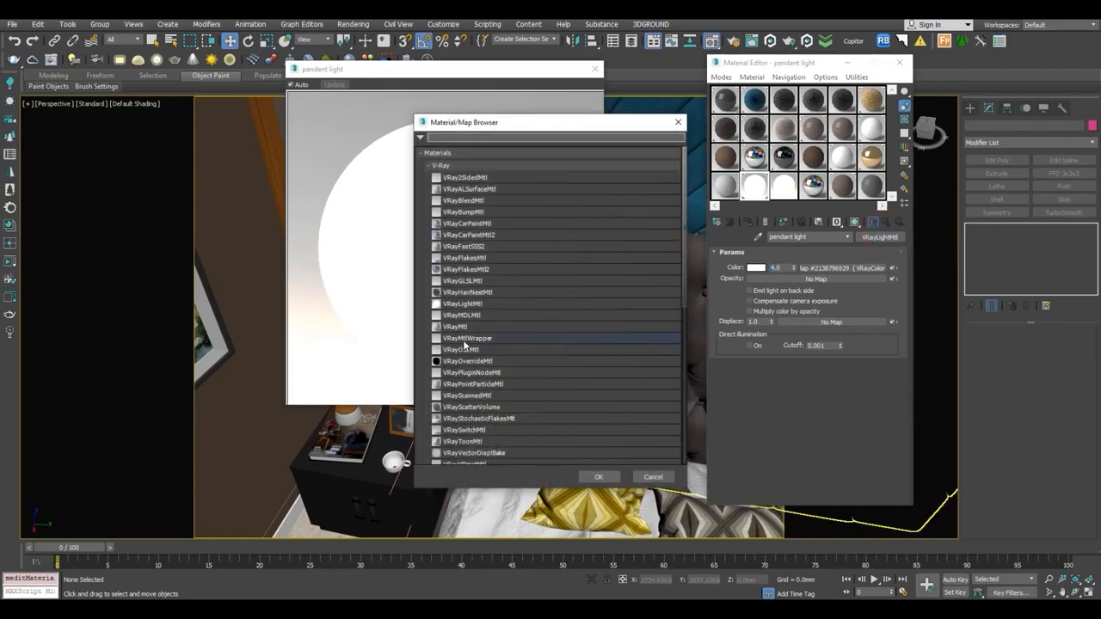
pyautogui.doubleClick(464, 178)
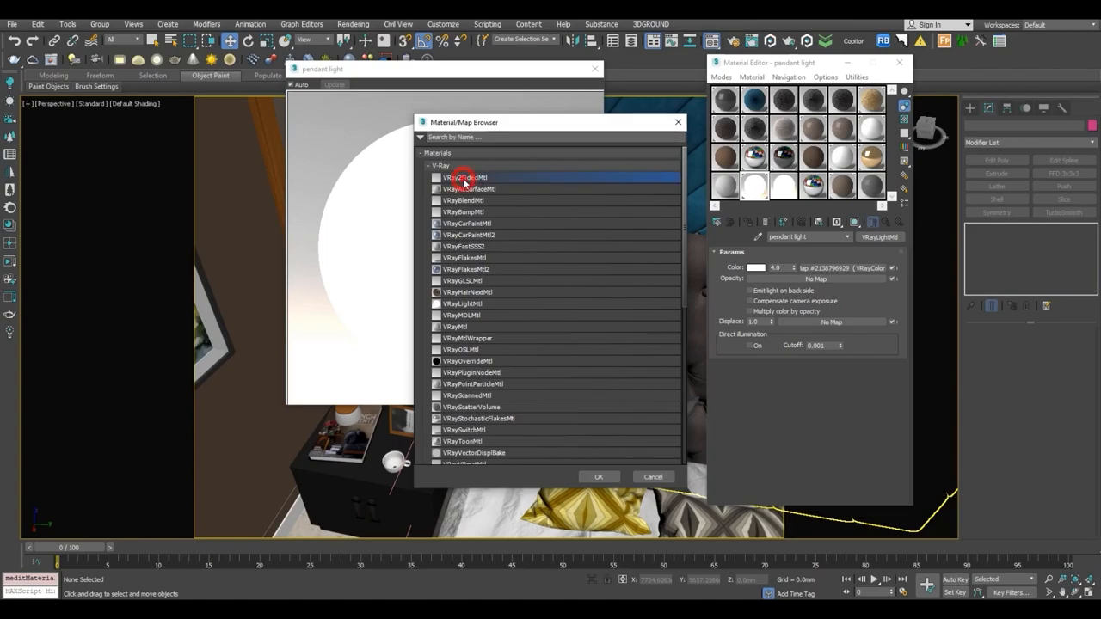
pyautogui.click(774, 315)
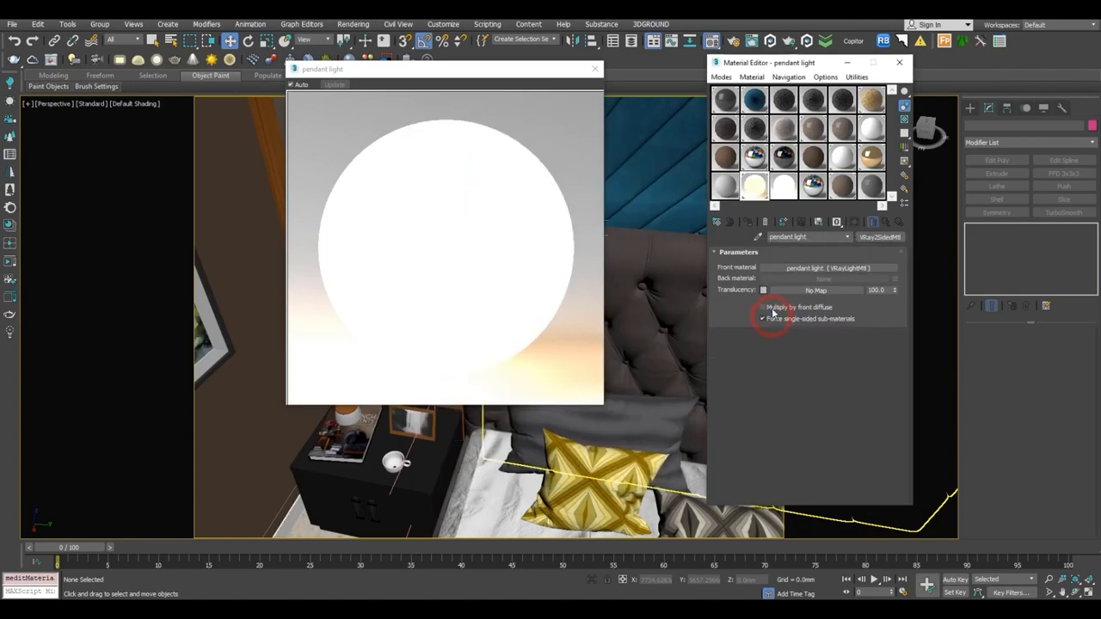
# Set the two-sided material's translucency colour to a value of 5 and close the enlarged preview.
pyautogui.click(763, 290)
pyautogui.doubleClick(456, 138)
pyautogui.write('5')
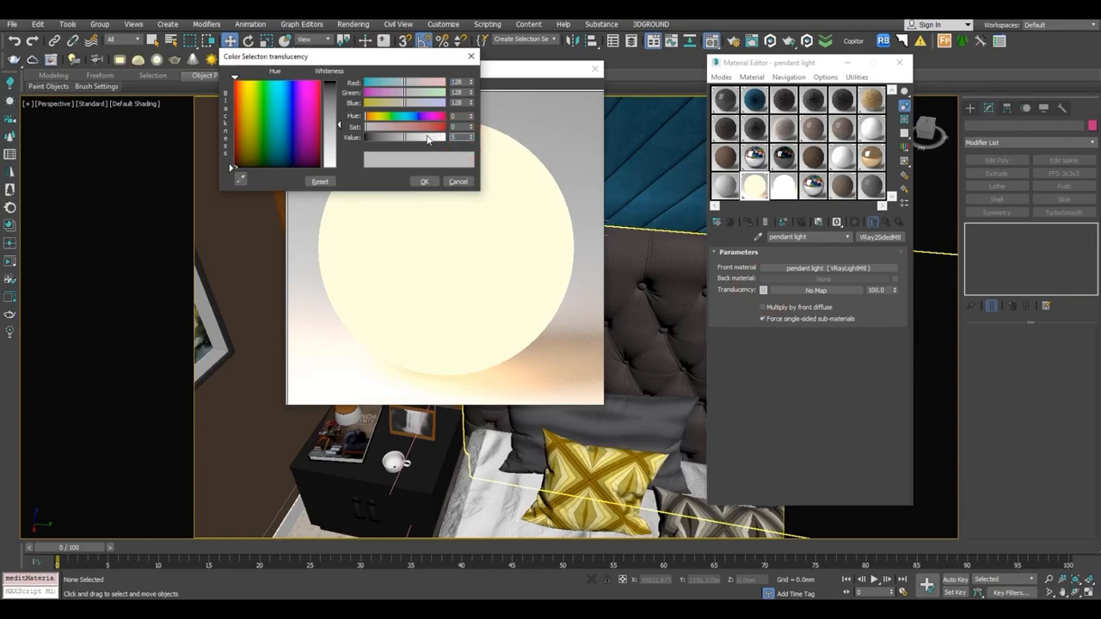
pyautogui.press('Return')
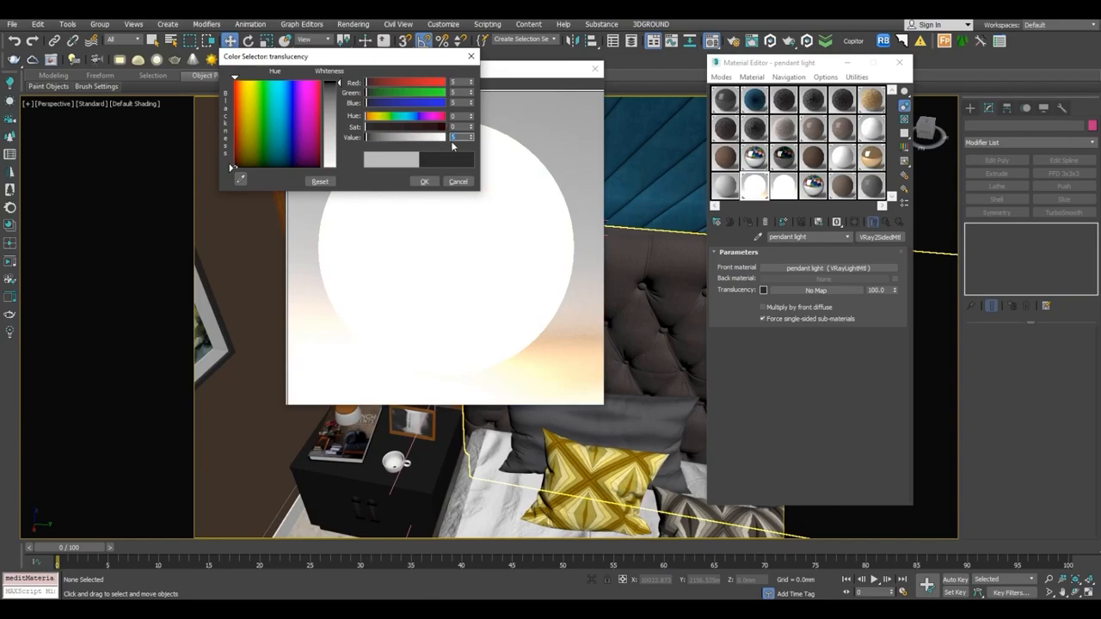
pyautogui.click(424, 181)
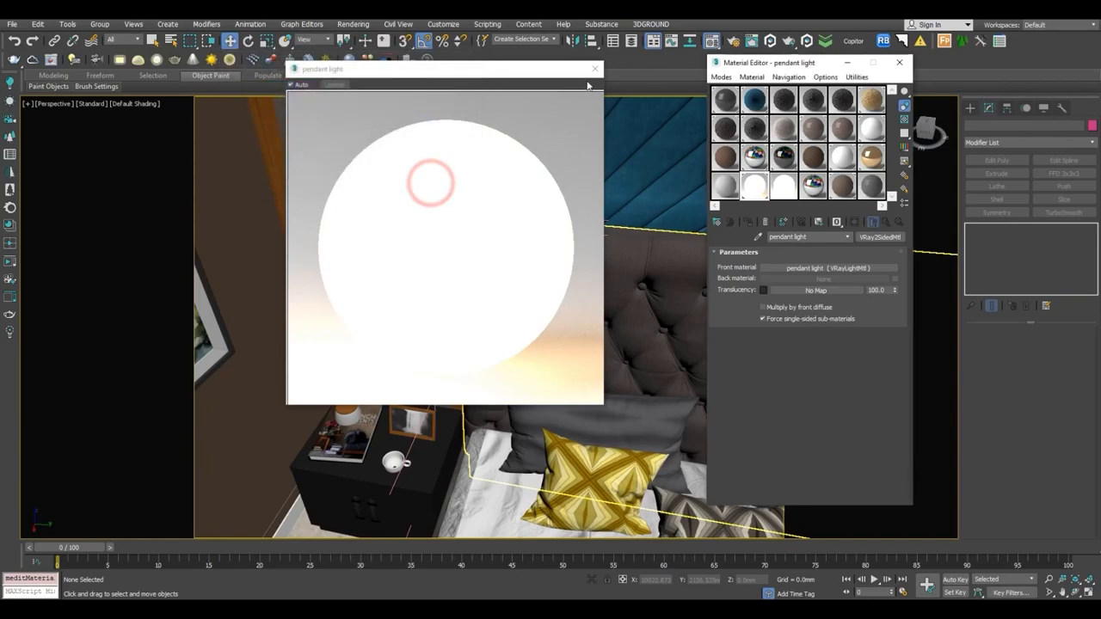
pyautogui.click(592, 71)
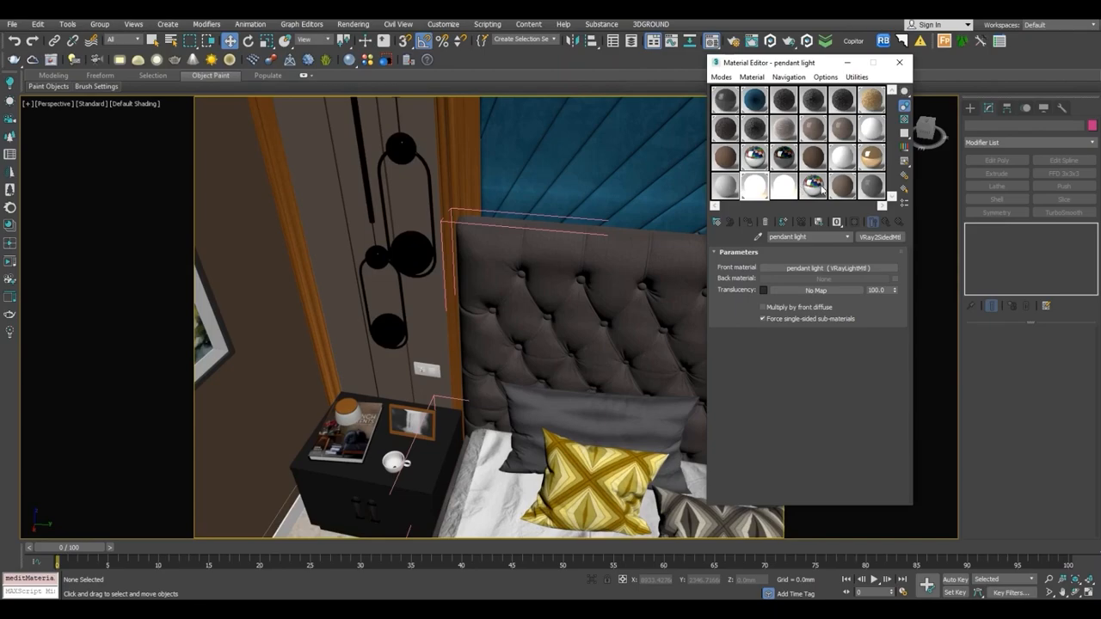
# Check the front VRayLightMtl sub-material's settings and review the pendant light material in an enlarged preview.
pyautogui.click(810, 267)
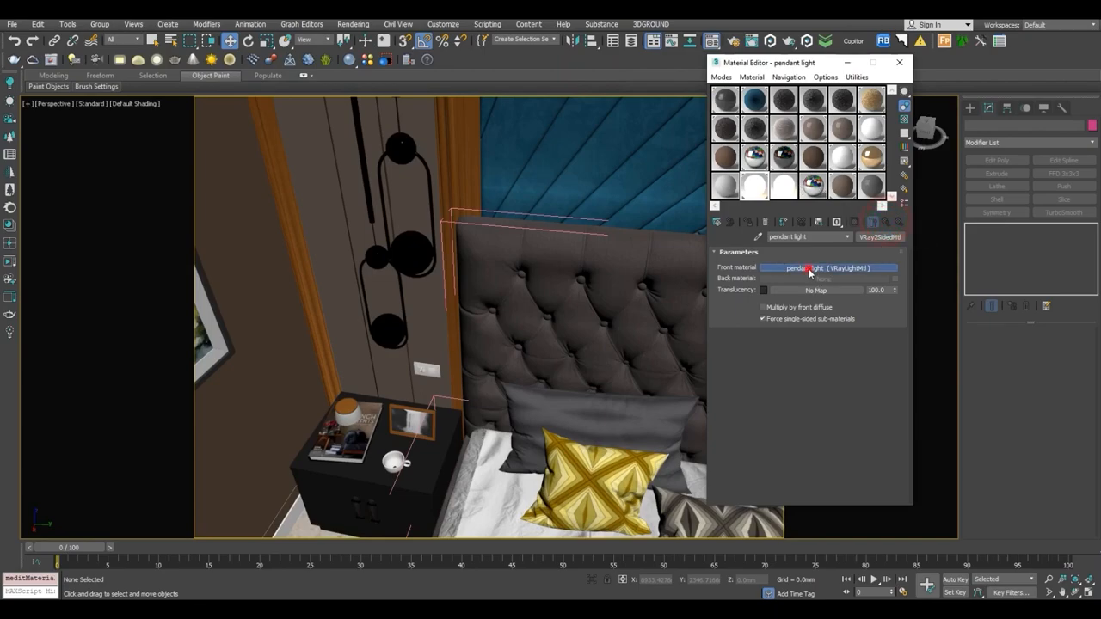
pyautogui.click(852, 224)
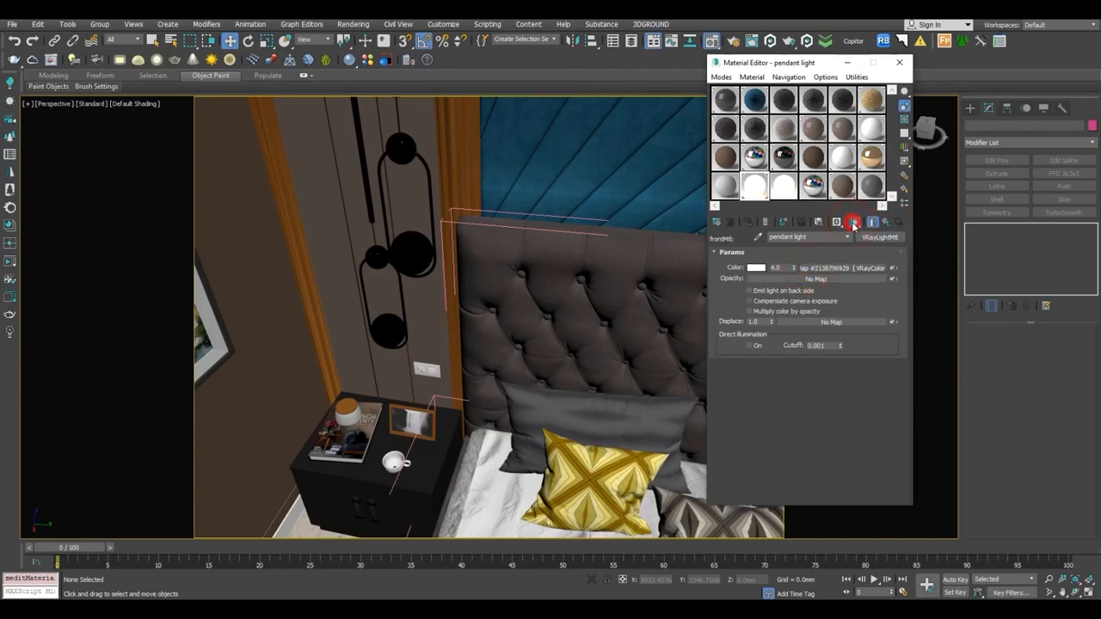
pyautogui.click(854, 223)
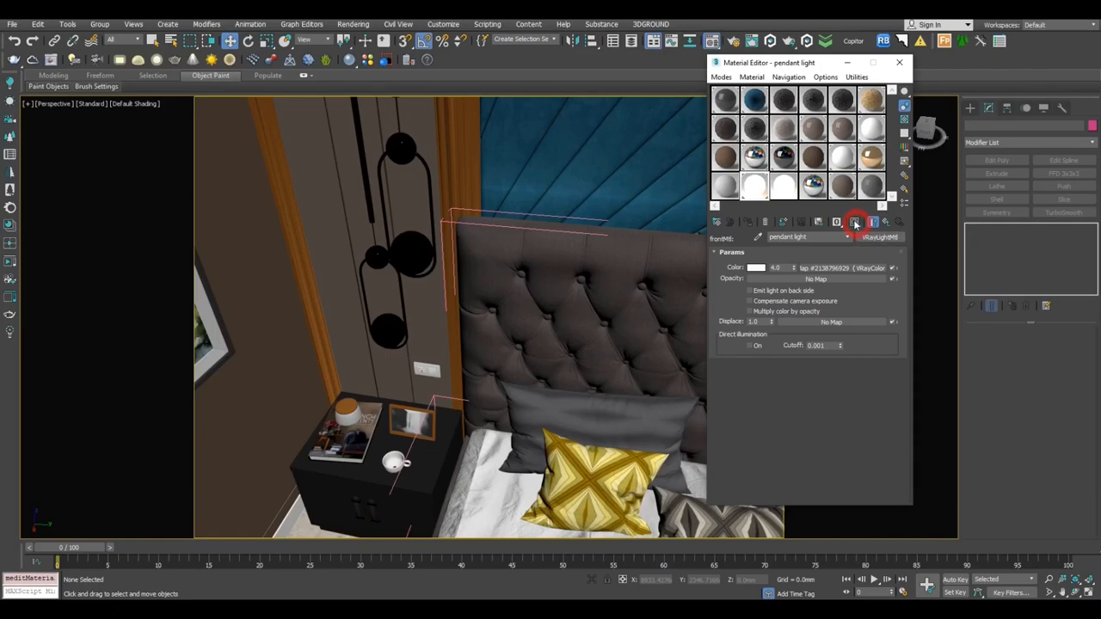
pyautogui.click(758, 237)
pyautogui.doubleClick(754, 179)
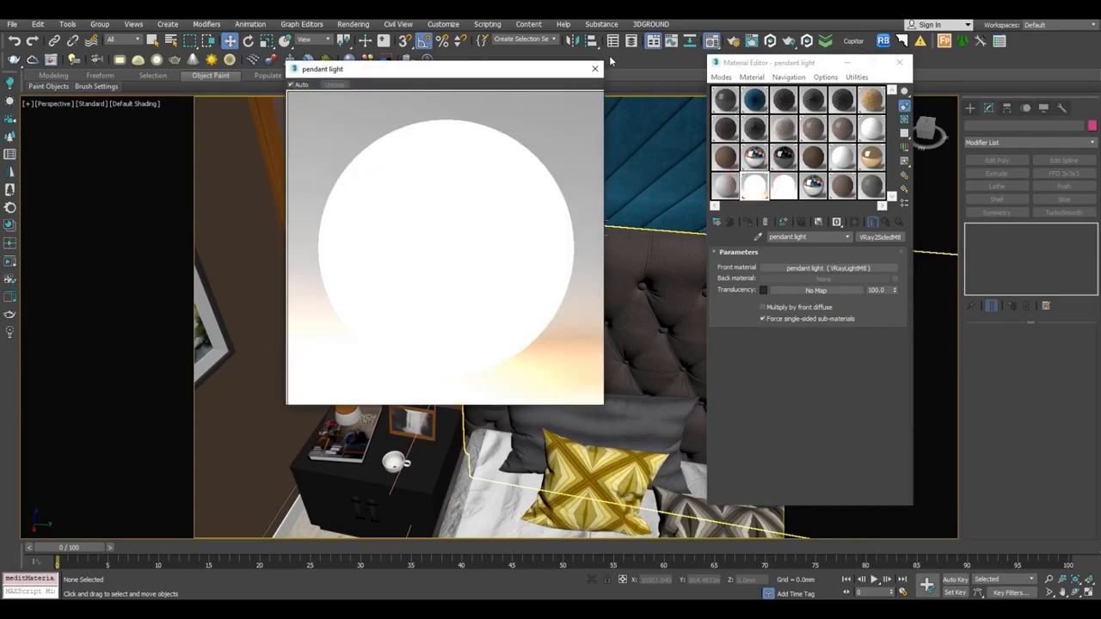
pyautogui.click(595, 68)
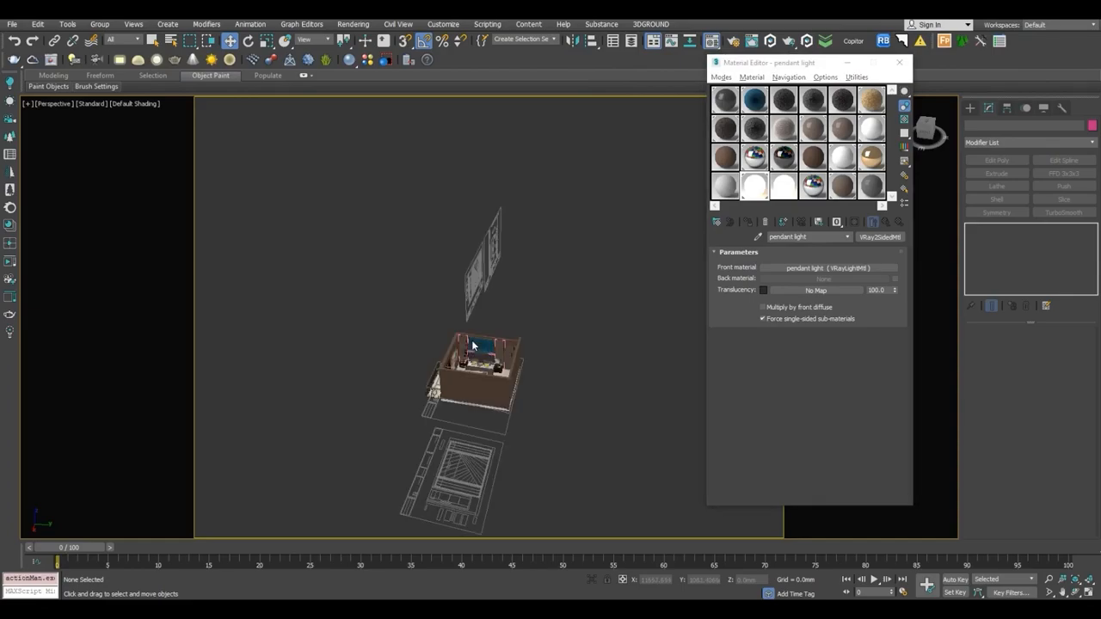
# Unhide all hidden objects in the bedroom scene.
pyautogui.click(472, 348)
pyautogui.scroll(10, 473, 348)
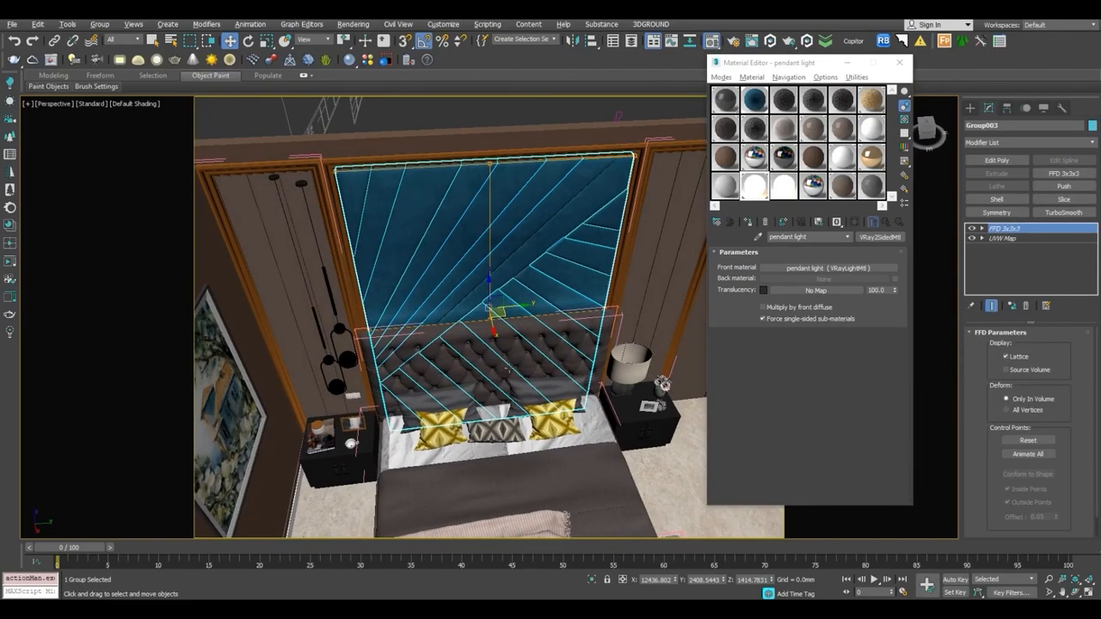
pyautogui.keyDown('alt'); pyautogui.moveTo(501, 366); pyautogui.dragTo(700, 303, button='middle'); pyautogui.keyUp('alt')
pyautogui.moveTo(454, 306)
pyautogui.keyDown('alt'); pyautogui.mouseDown(button='middle')
pyautogui.moveTo(397, 300)
pyautogui.moveTo(440, 324)
pyautogui.mouseUp(button='middle'); pyautogui.keyUp('alt')
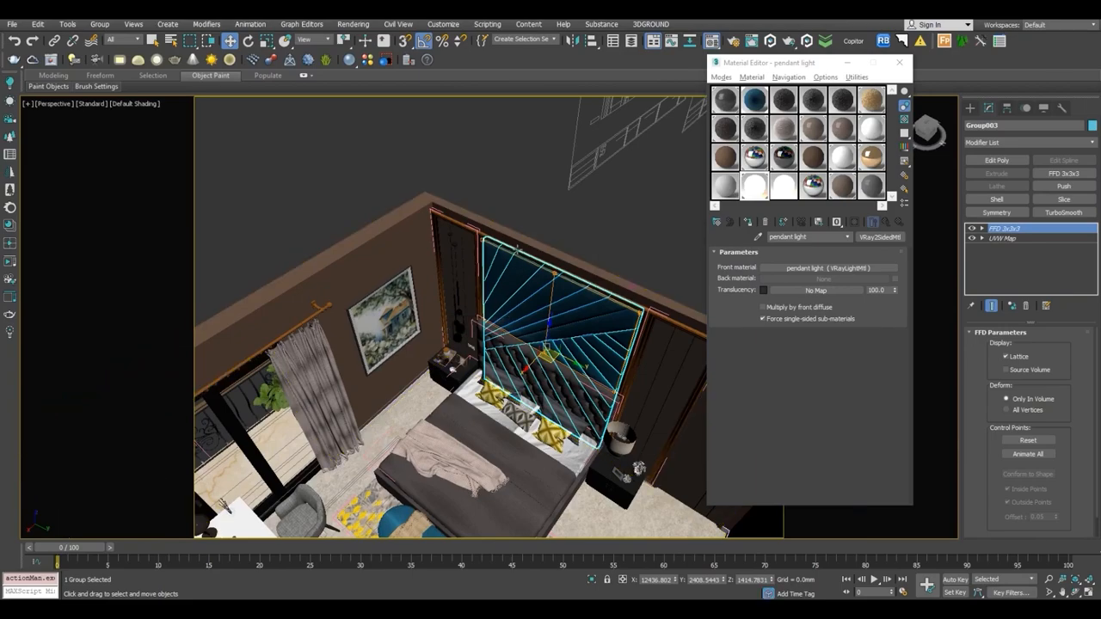
pyautogui.rightClick(533, 214)
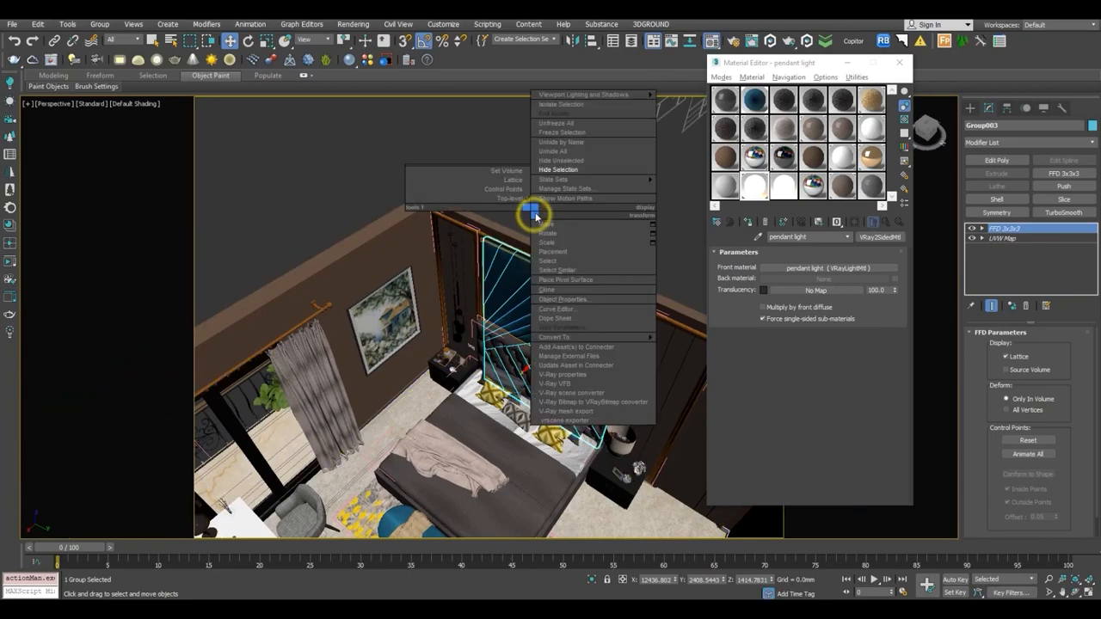
pyautogui.click(553, 155)
# Show the whole room in a wireframe top view, close the Material Editor and clear the selection.
pyautogui.click(448, 336)
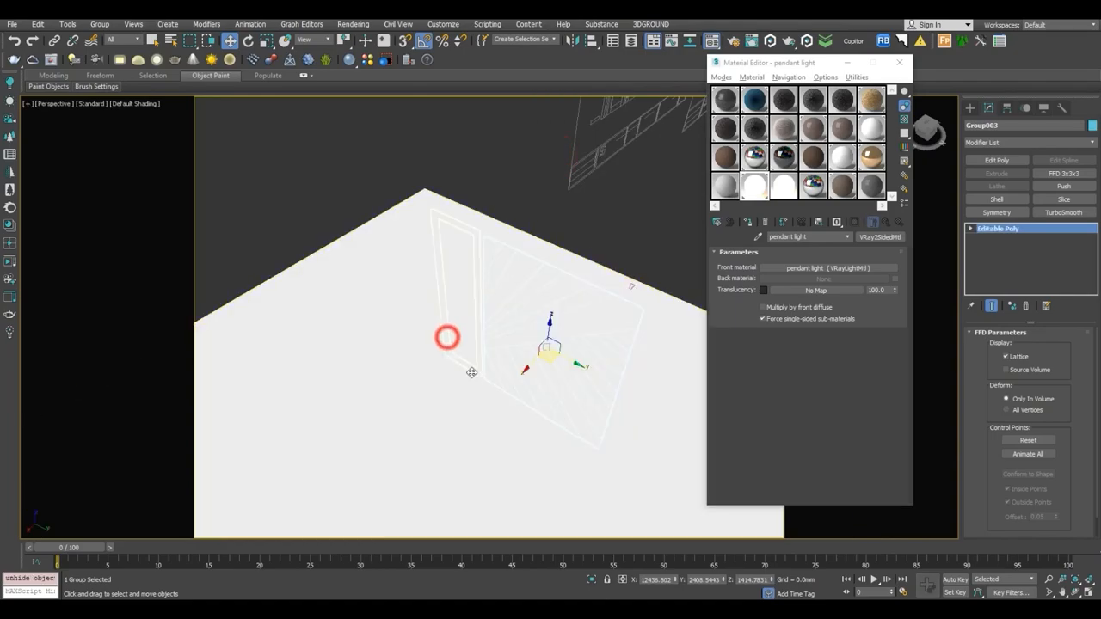
pyautogui.press('t')
pyautogui.press('F3')
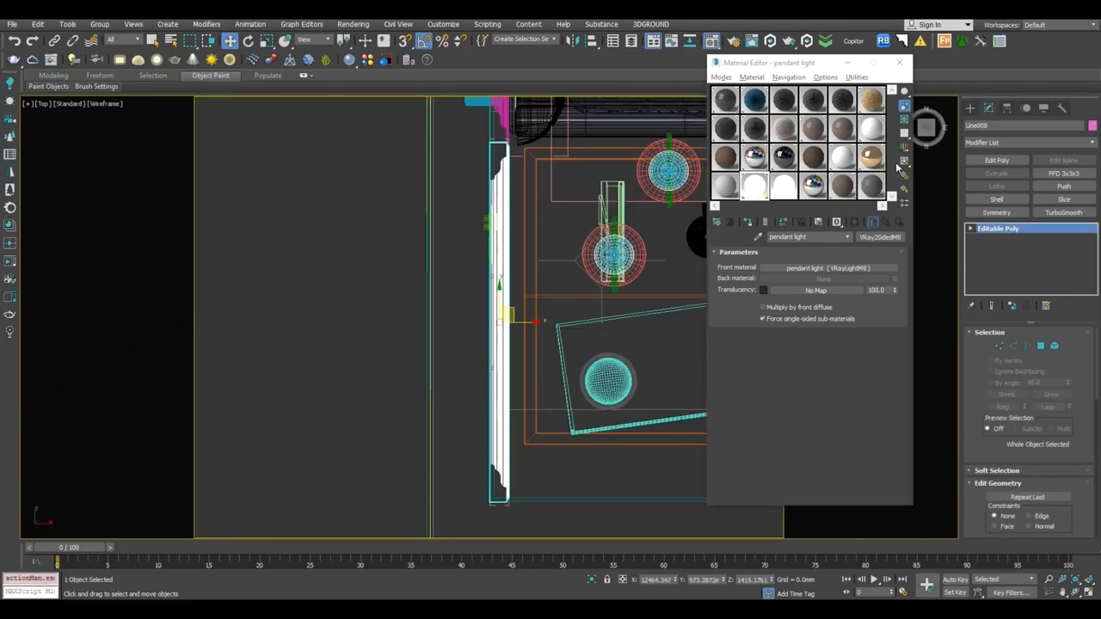
pyautogui.click(895, 69)
pyautogui.scroll(-10, 460, 327)
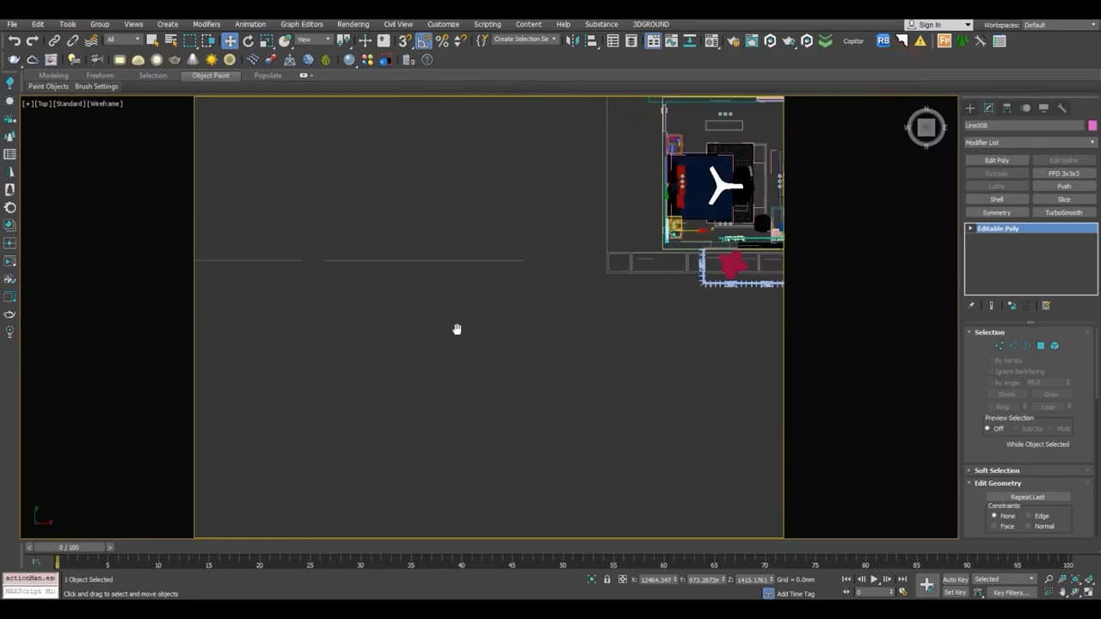
pyautogui.click(654, 162)
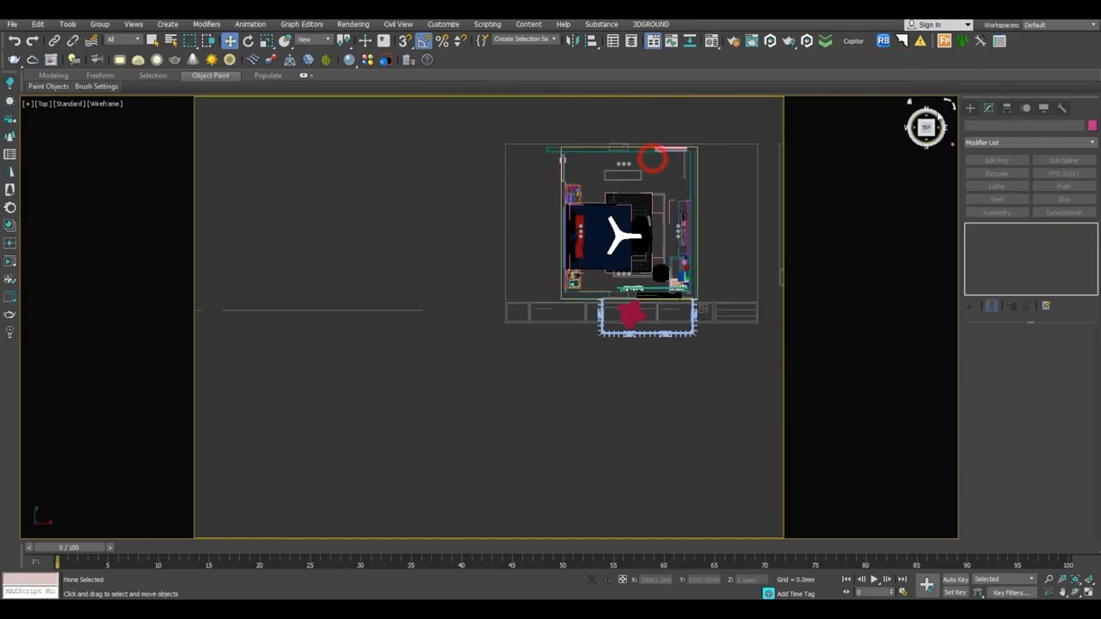
# Place a VRayPhysicalCamera in the plan's upper-right room corner, aimed diagonally toward the bed, with a target distance of about 642 mm.
pyautogui.click(971, 107)
pyautogui.click(1011, 125)
pyautogui.click(982, 141)
pyautogui.click(980, 163)
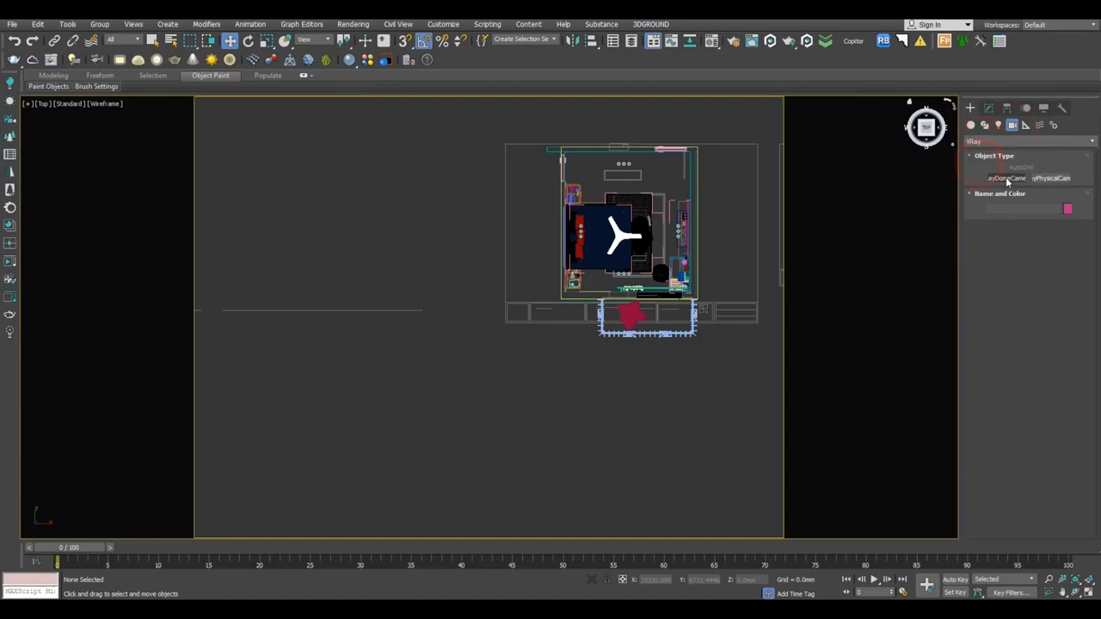
pyautogui.click(1041, 179)
pyautogui.scroll(4, 665, 172)
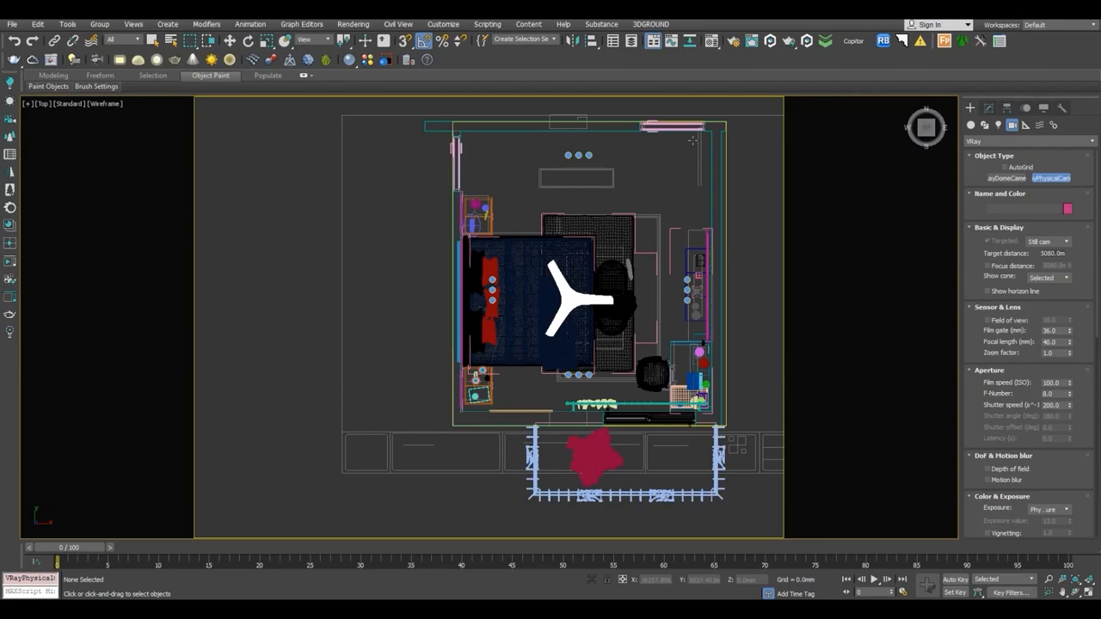
pyautogui.moveTo(703, 138); pyautogui.dragTo(662, 170)
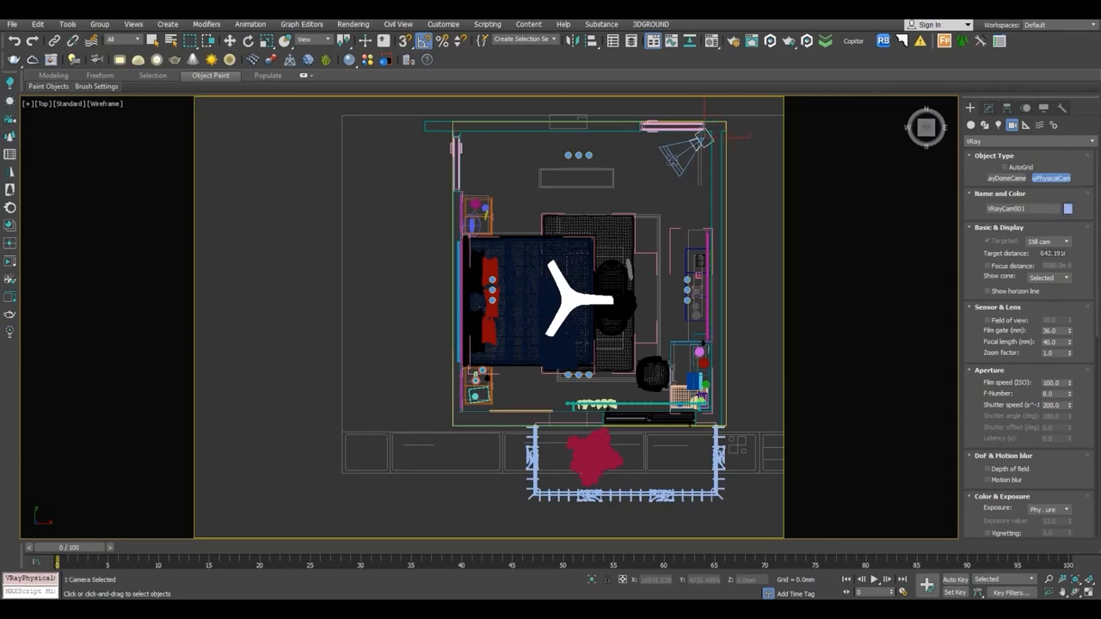
# Select the camera together with its target and raise both above floor level in the front view.
pyautogui.press('w')
pyautogui.scroll(4, 662, 172)
pyautogui.click(657, 181)
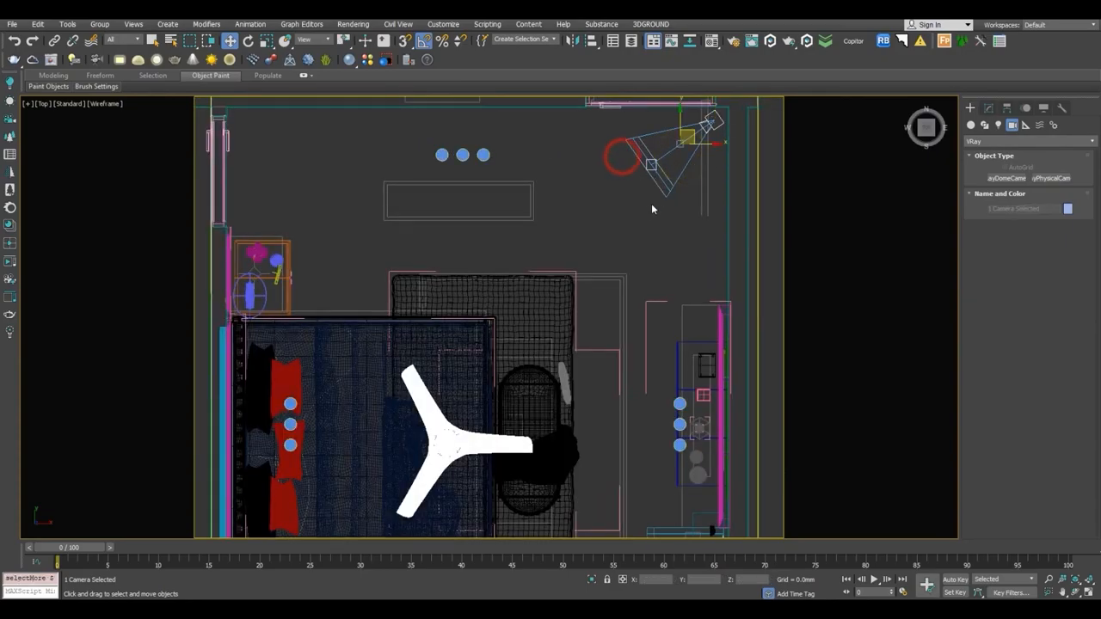
pyautogui.press('f')
pyautogui.scroll(-5, 579, 223)
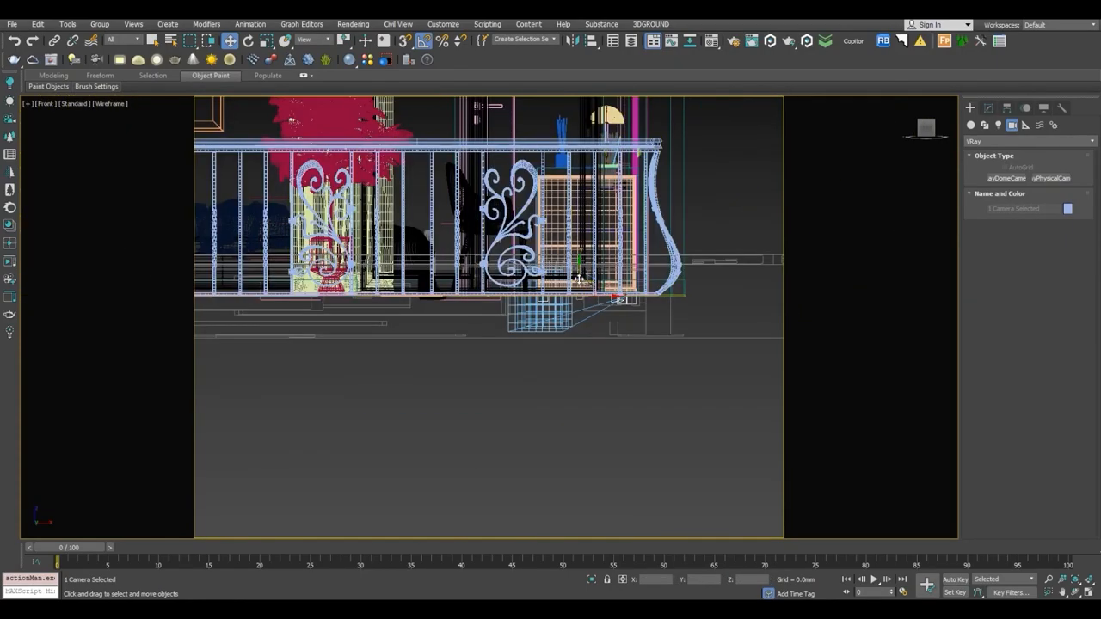
# Look through VRayCam001 in shaded display and adjust the camera's height along Z to frame the bed.
pyautogui.press('c')
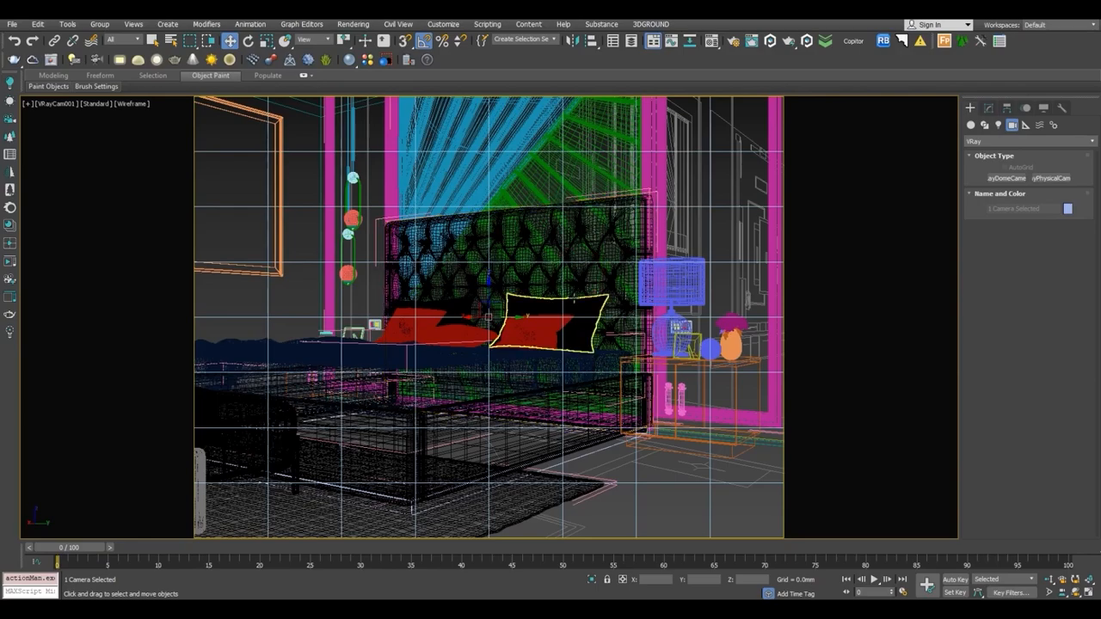
pyautogui.press('F3')
pyautogui.moveTo(550, 295); pyautogui.dragTo(546, 358, button='middle')
pyautogui.rightClick(545, 359)
pyautogui.moveTo(561, 307); pyautogui.dragTo(560, 325, button='middle')
pyautogui.moveTo(488, 288); pyautogui.dragTo(492, 234)
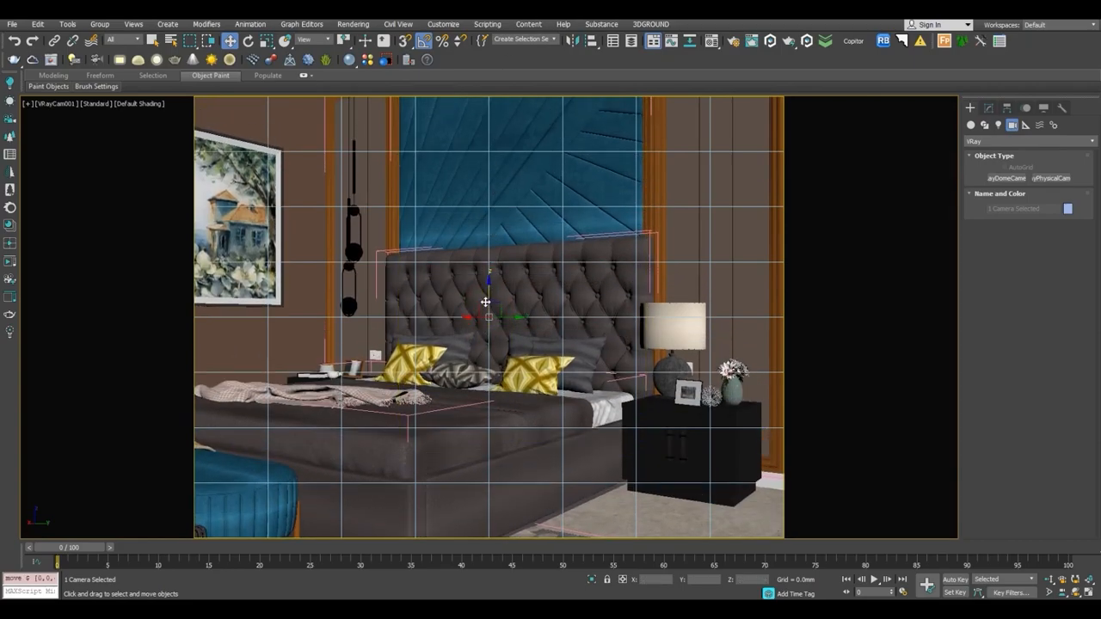
# Raise the camera slightly along Z, select VRayCam001 and set its focal length to 25 mm.
pyautogui.moveTo(486, 301); pyautogui.dragTo(514, 115)
pyautogui.click(51, 103)
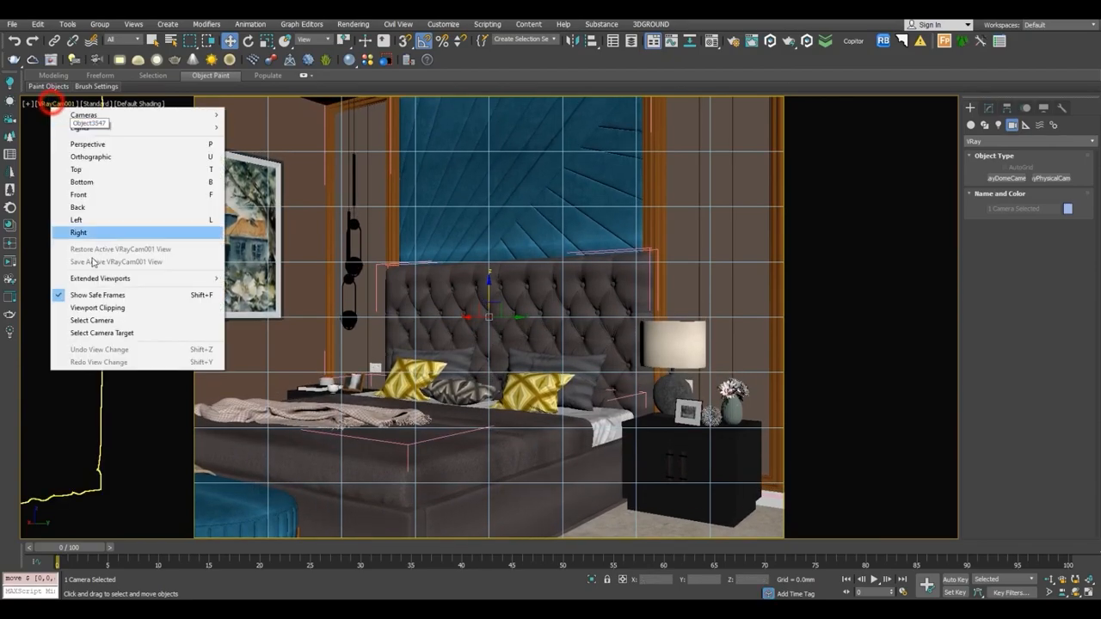
pyautogui.click(103, 327)
pyautogui.click(989, 108)
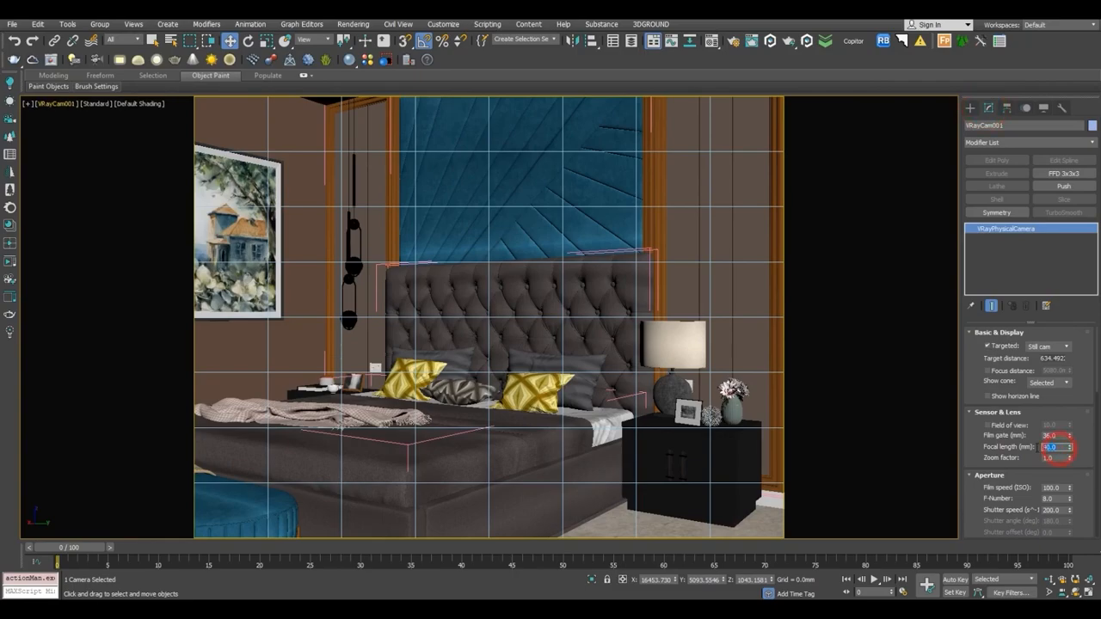
pyautogui.write('5')
pyautogui.press('Return')
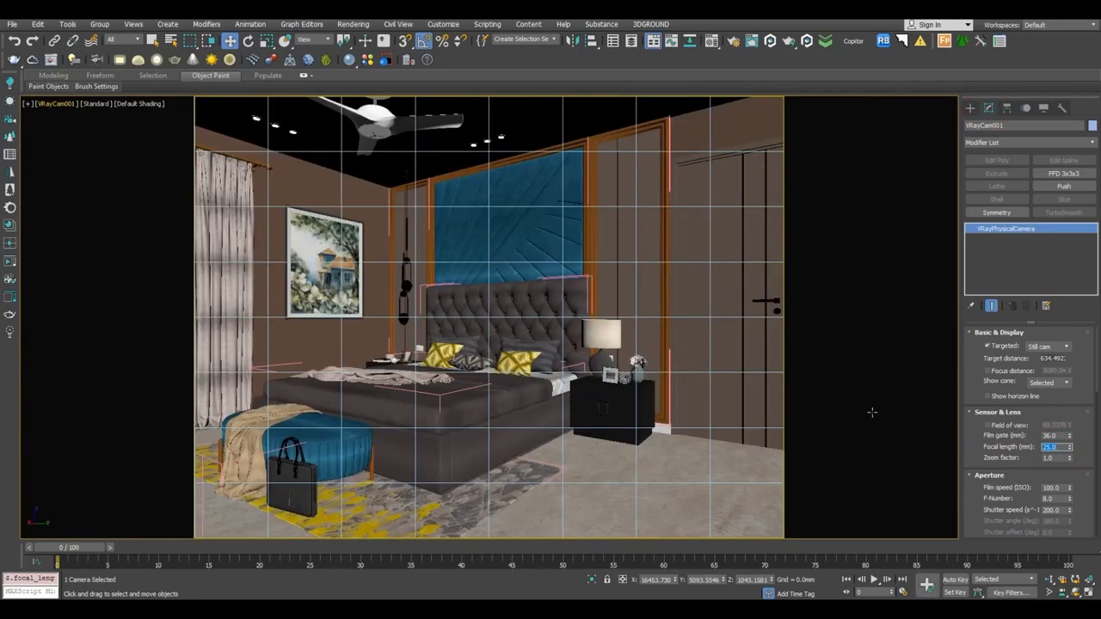
# Select the camera's target and move it horizontally to bring the curtain and armchair beside the window into the frame.
pyautogui.click(58, 104)
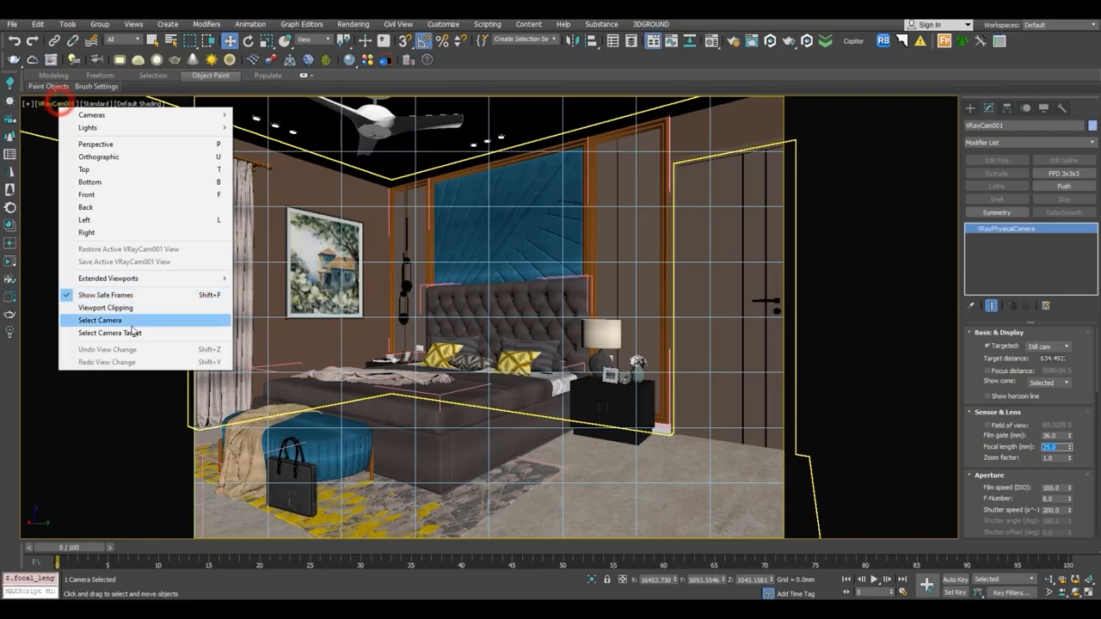
pyautogui.click(131, 333)
pyautogui.moveTo(505, 317); pyautogui.dragTo(437, 315)
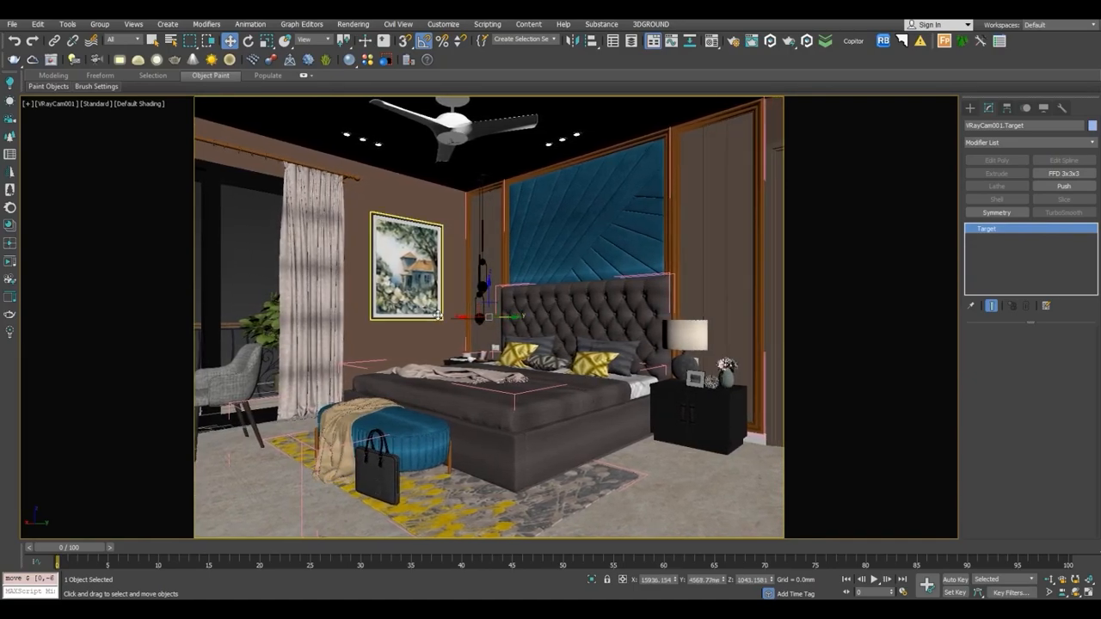
pyautogui.click(307, 251)
pyautogui.click(29, 115)
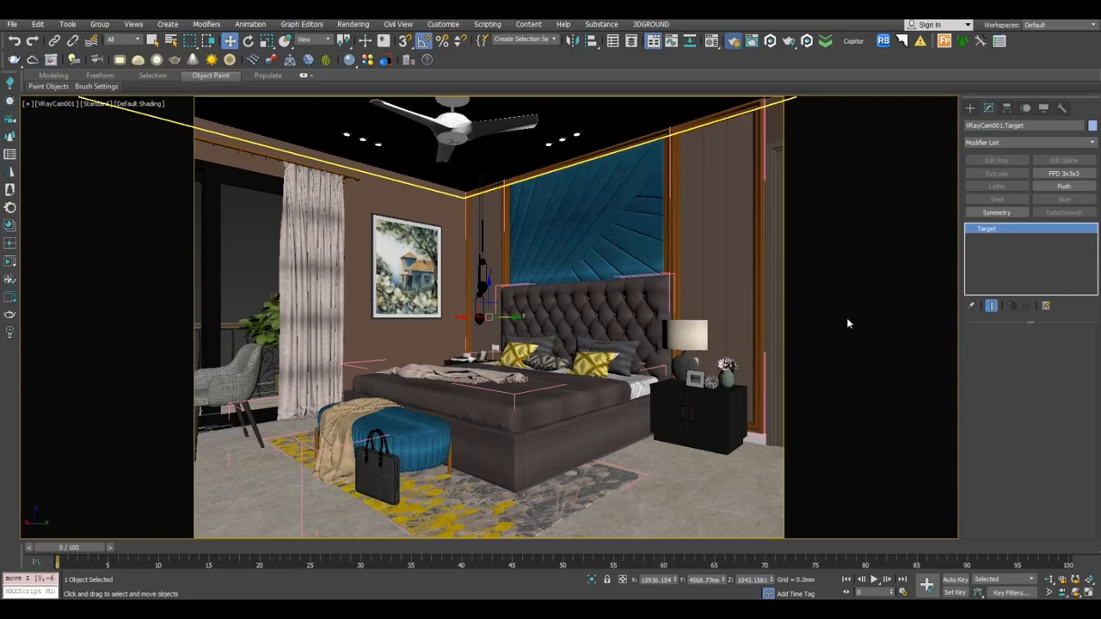
# Set the render output's image aspect to 1.5 at a width of 3000, keeping the camera view unobstructed.
pyautogui.press('F10')
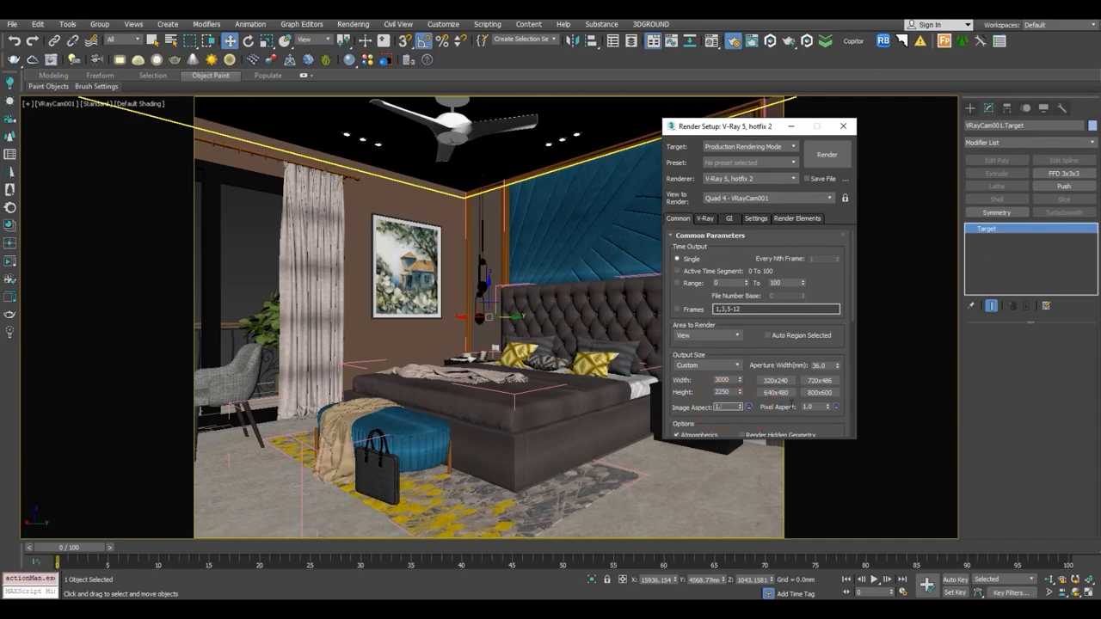
pyautogui.write('5')
pyautogui.press('Return')
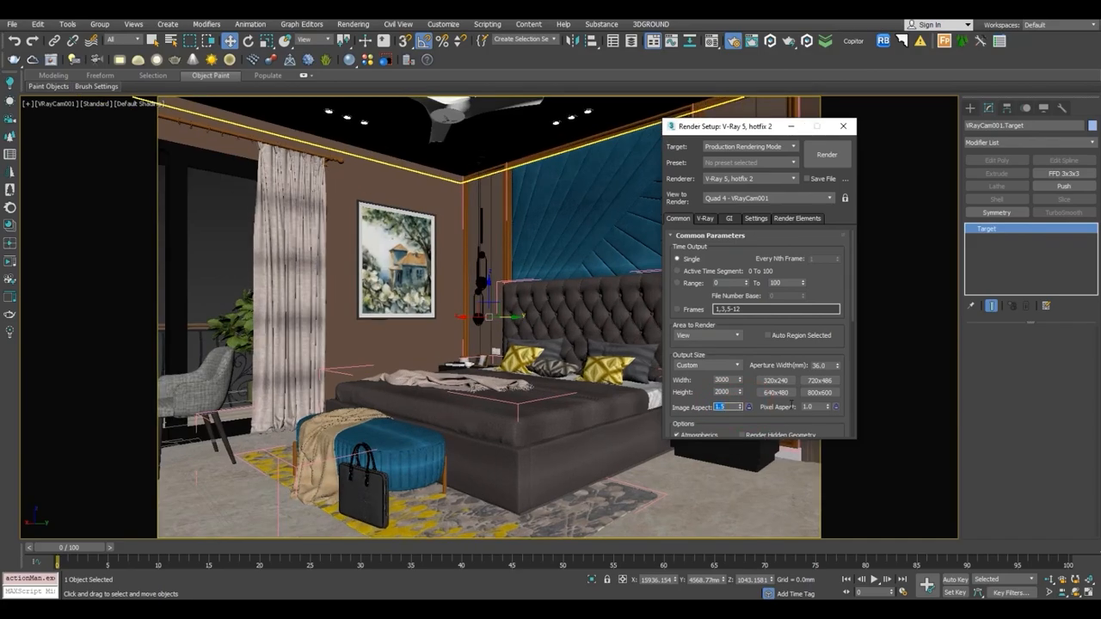
pyautogui.moveTo(714, 126); pyautogui.dragTo(978, 110)
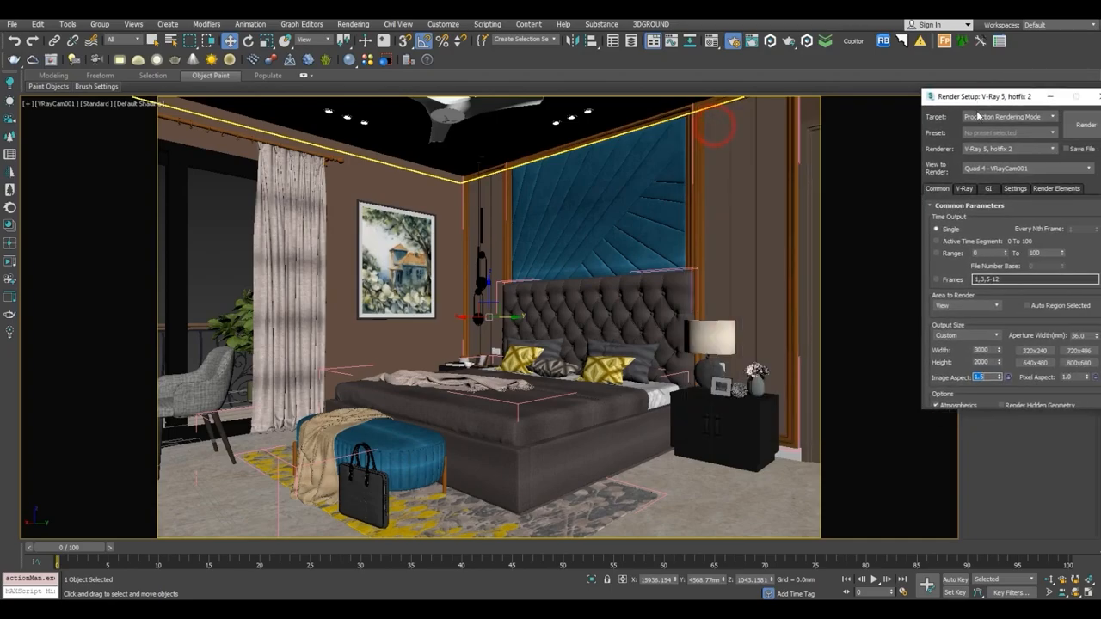
# Try the HDTV (video) output size preset and return the output size to Custom.
pyautogui.click(955, 334)
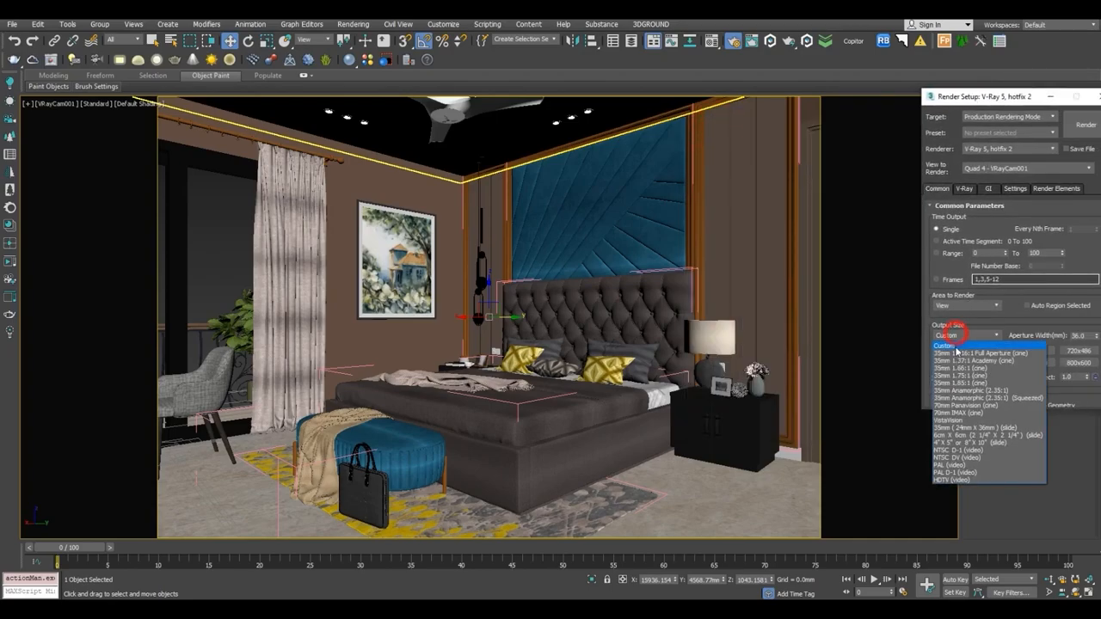
pyautogui.click(953, 479)
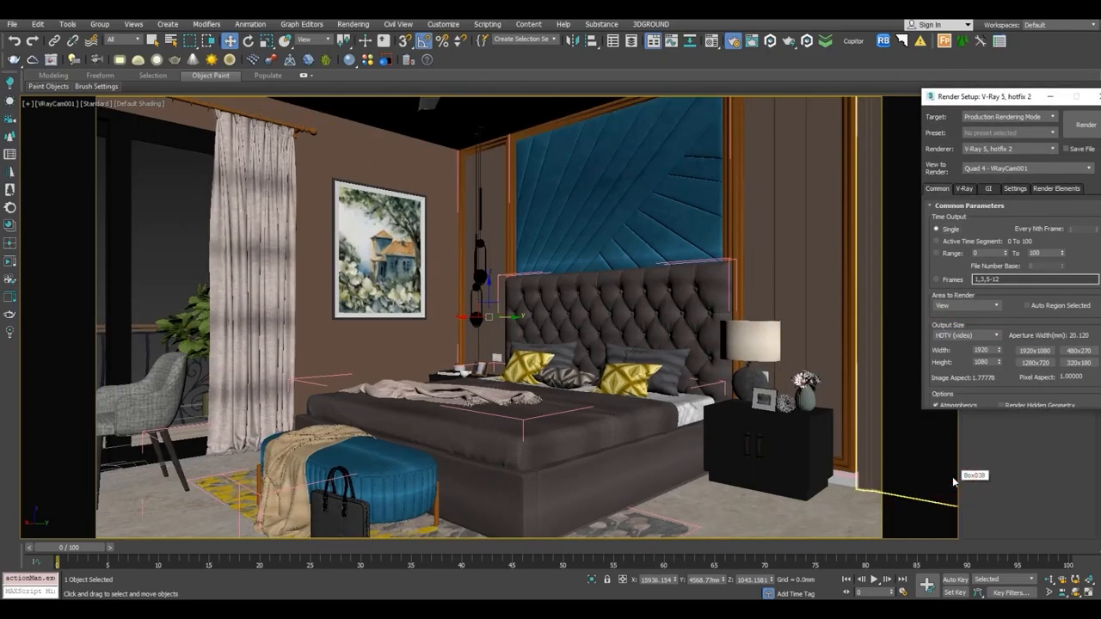
pyautogui.click(978, 336)
pyautogui.click(962, 346)
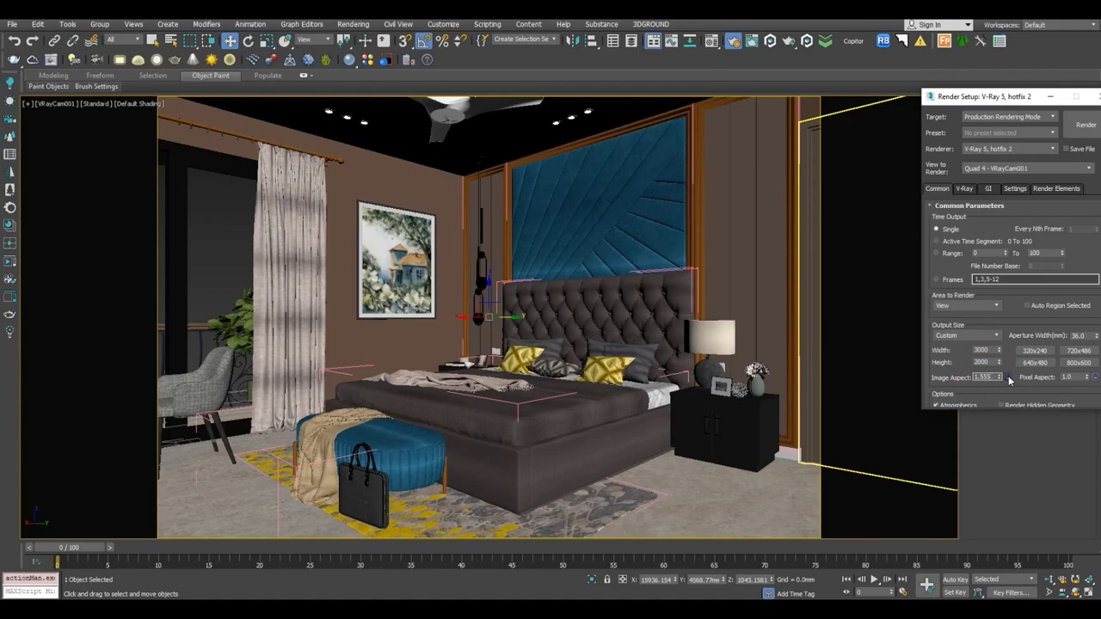
# Widen the image aspect to about 1.555, lock it and close the render settings.
pyautogui.click(1010, 378)
pyautogui.moveTo(1017, 96); pyautogui.dragTo(757, 131)
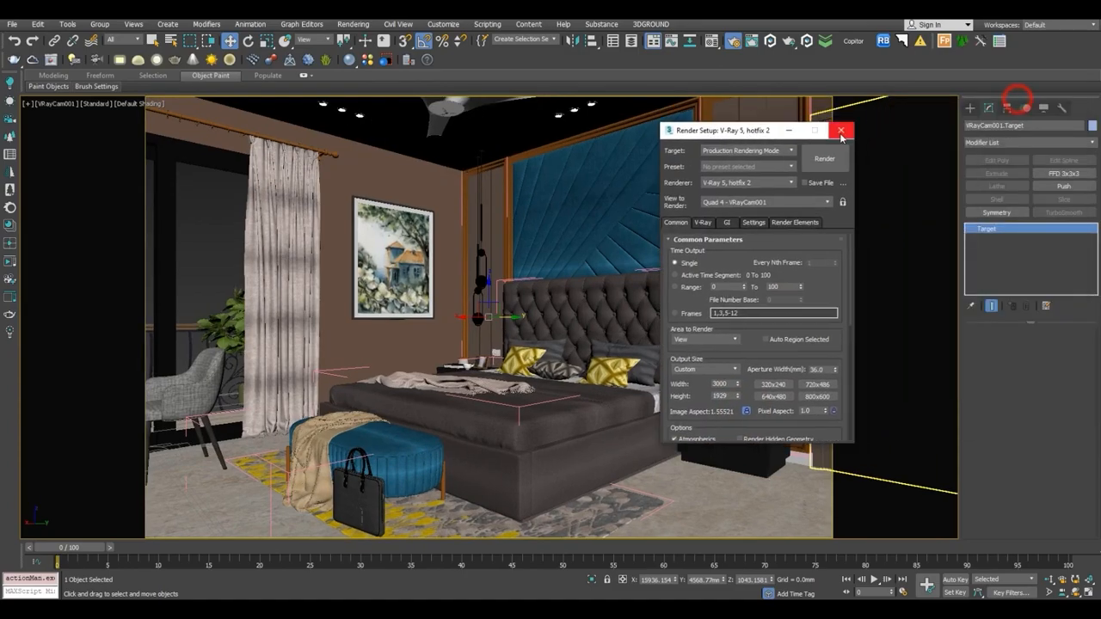
pyautogui.click(842, 132)
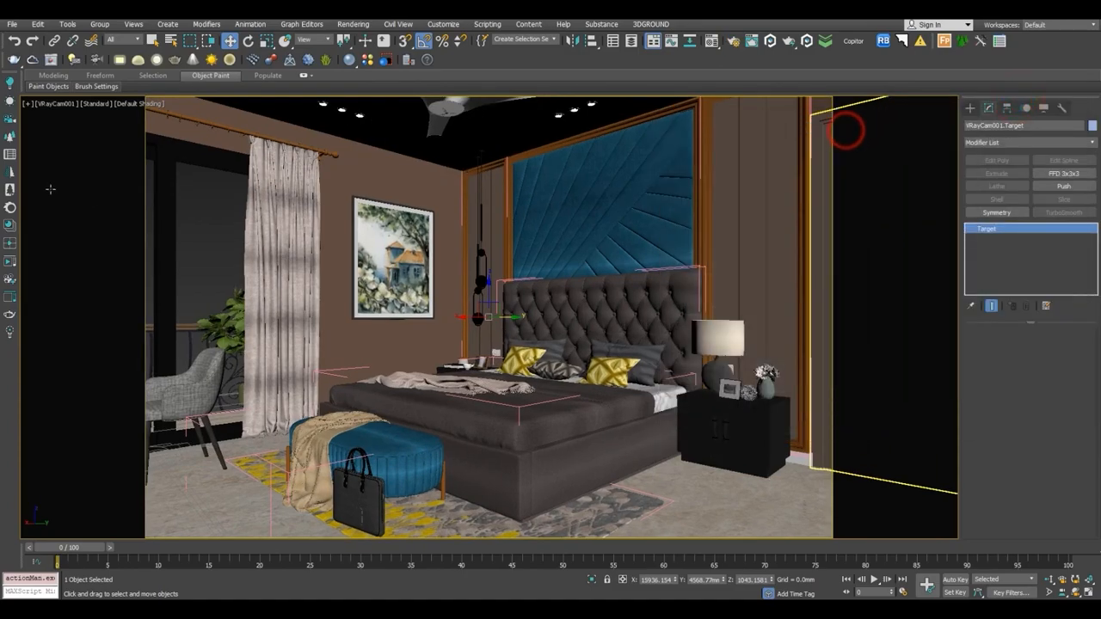
# Select VRayCam001 and adjust its focal length to 26.75 mm.
pyautogui.click(51, 107)
pyautogui.click(108, 319)
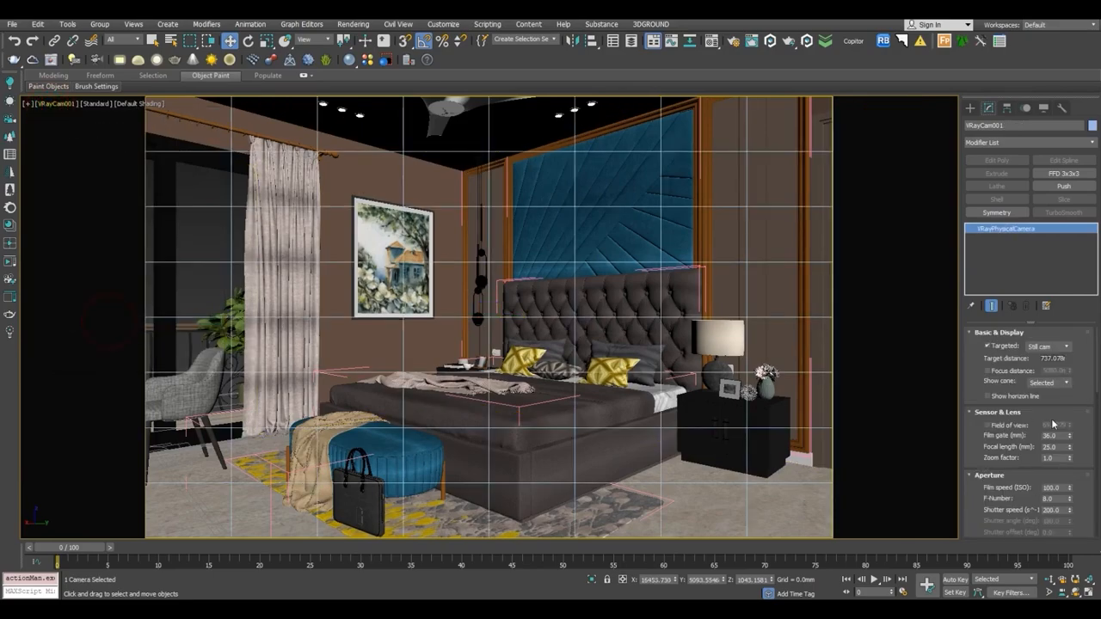
pyautogui.moveTo(1067, 441); pyautogui.dragTo(1061, 435)
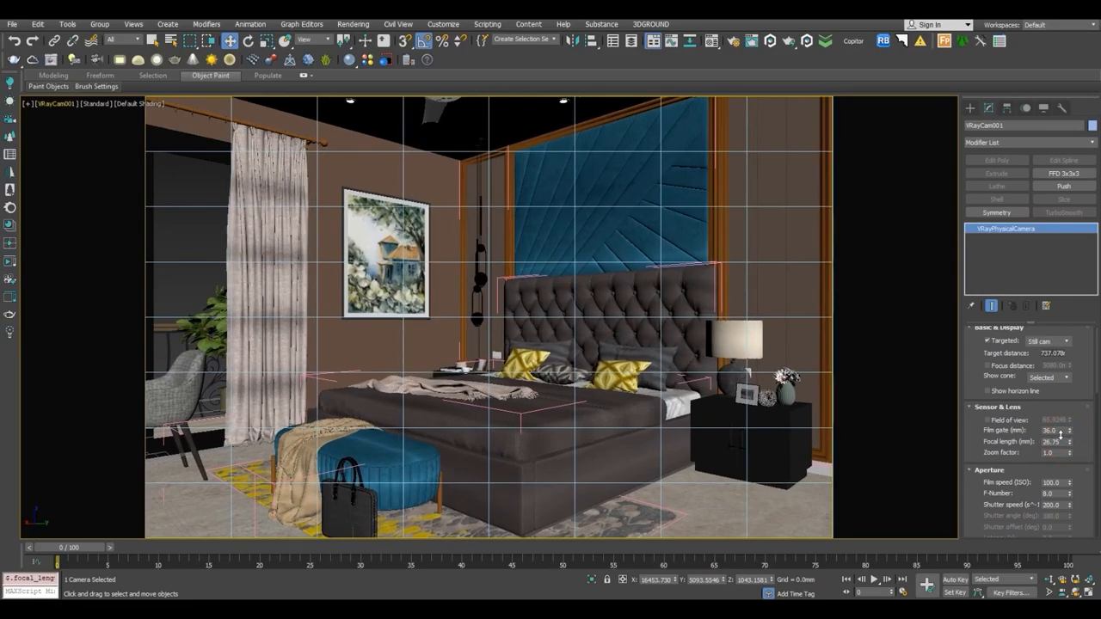
# Select the camera's target and shift it along its axes to refine the framing of the bed and window side.
pyautogui.click(58, 103)
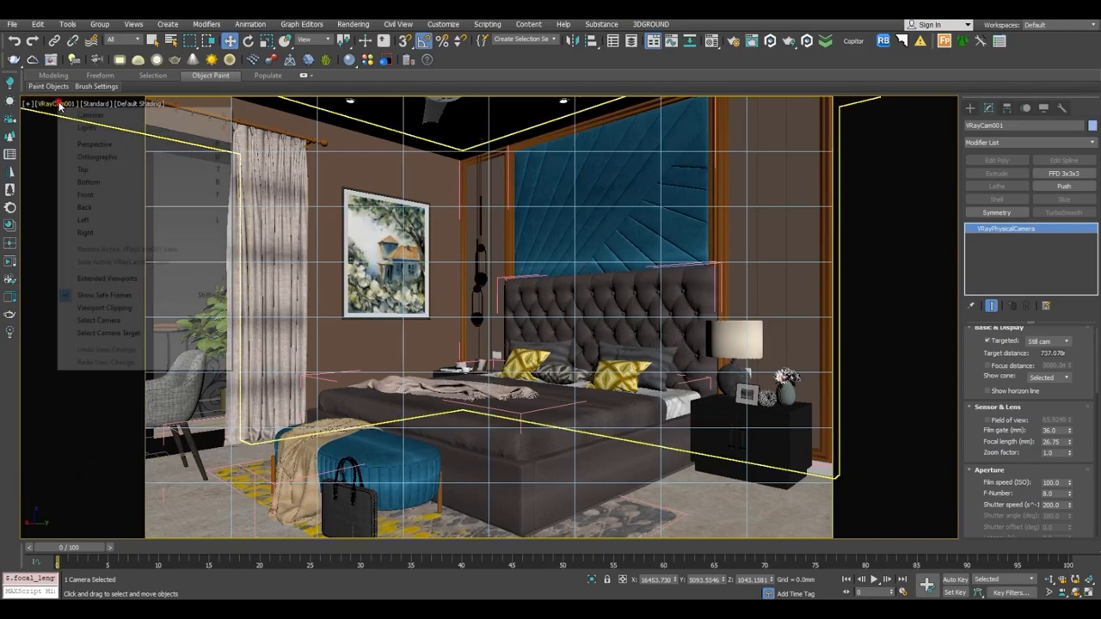
pyautogui.click(109, 333)
pyautogui.moveTo(503, 319)
pyautogui.mouseDown()
pyautogui.moveTo(490, 331)
pyautogui.moveTo(494, 318)
pyautogui.mouseUp()
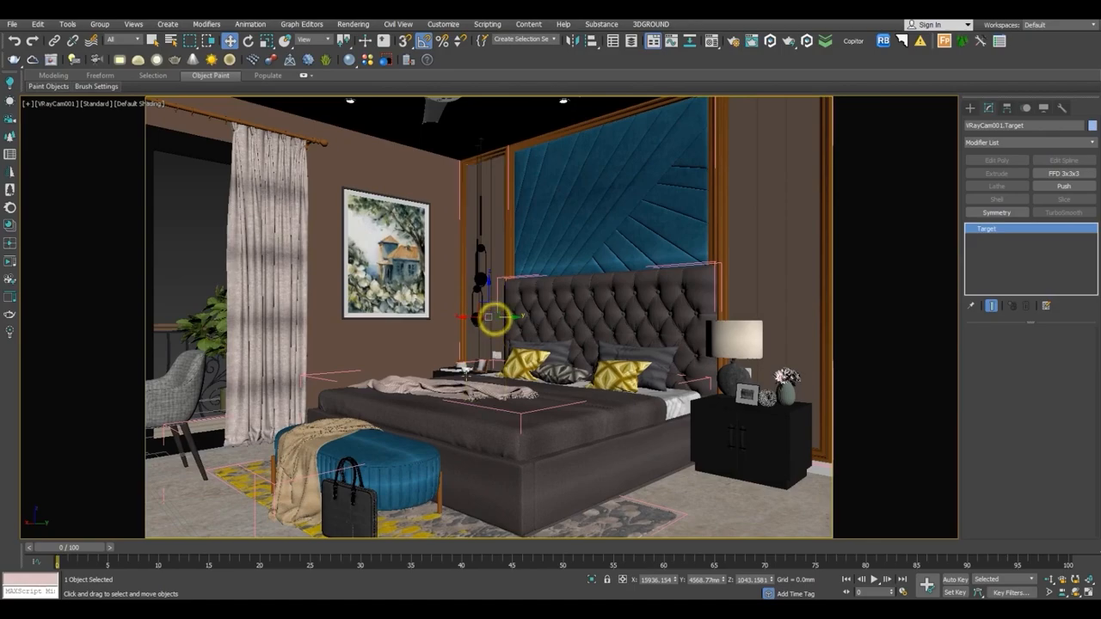
pyautogui.moveTo(468, 375); pyautogui.dragTo(473, 361, button='middle')
pyautogui.moveTo(468, 318); pyautogui.dragTo(539, 323)
pyautogui.moveTo(540, 322); pyautogui.dragTo(672, 350, button='middle')
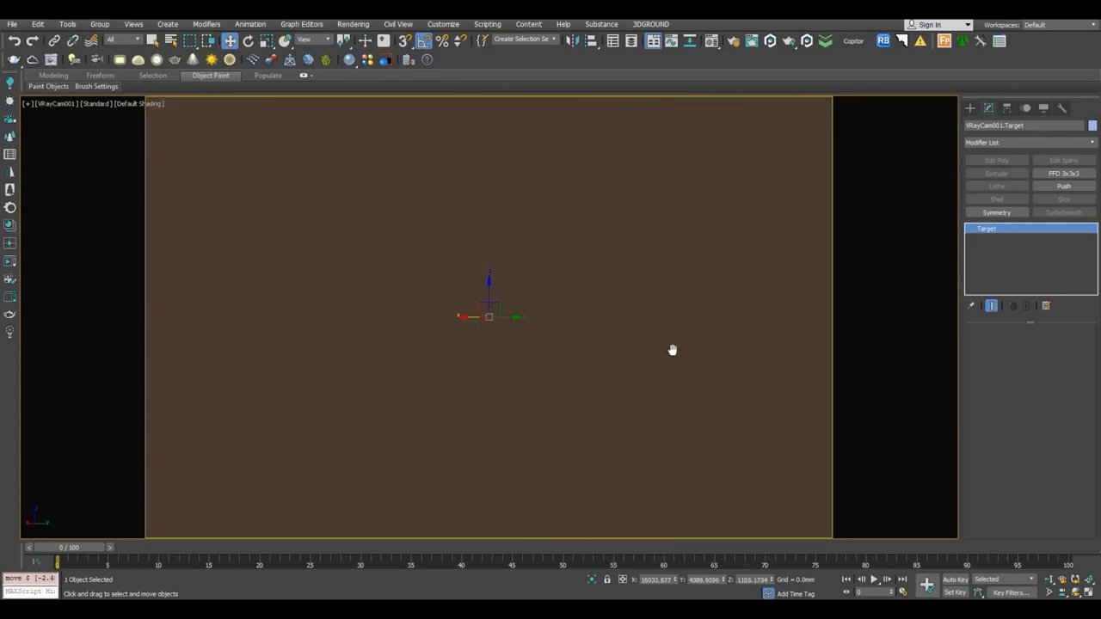
pyautogui.rightClick(673, 350)
pyautogui.moveTo(512, 319); pyautogui.dragTo(478, 314)
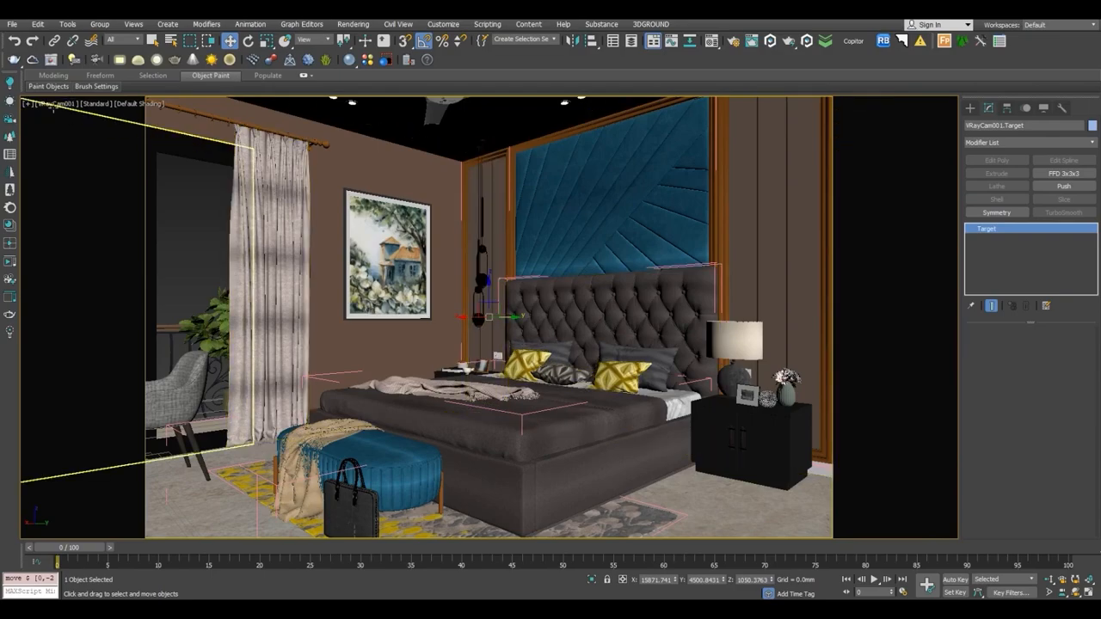
# Select VRayCam001 and try focal lengths of 27 mm and 25 mm.
pyautogui.click(51, 103)
pyautogui.click(92, 321)
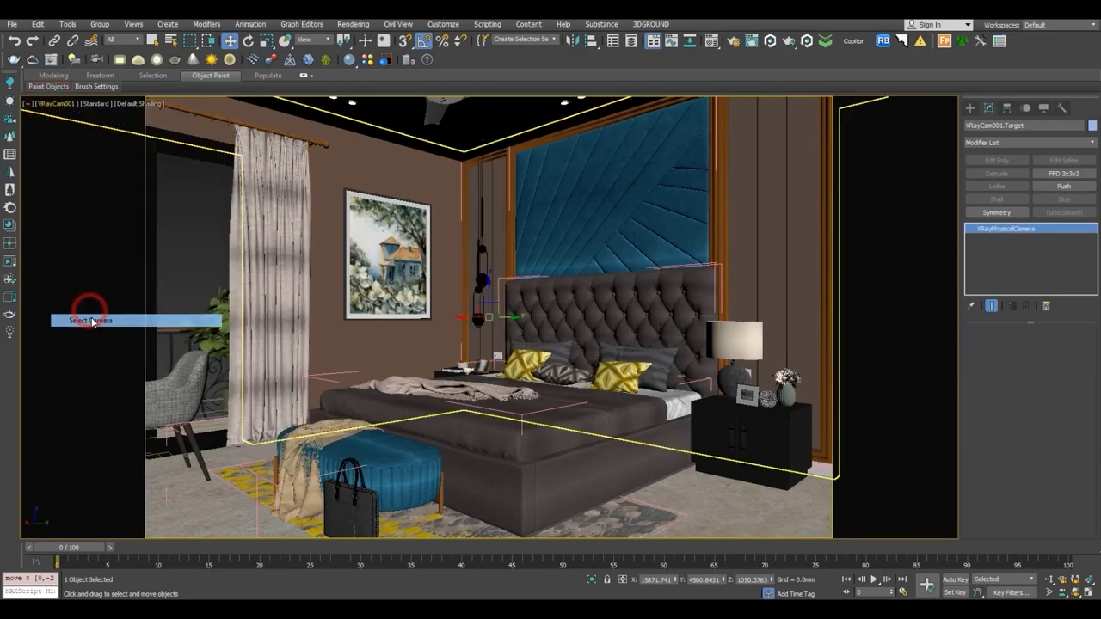
pyautogui.doubleClick(1053, 446)
pyautogui.write('2')
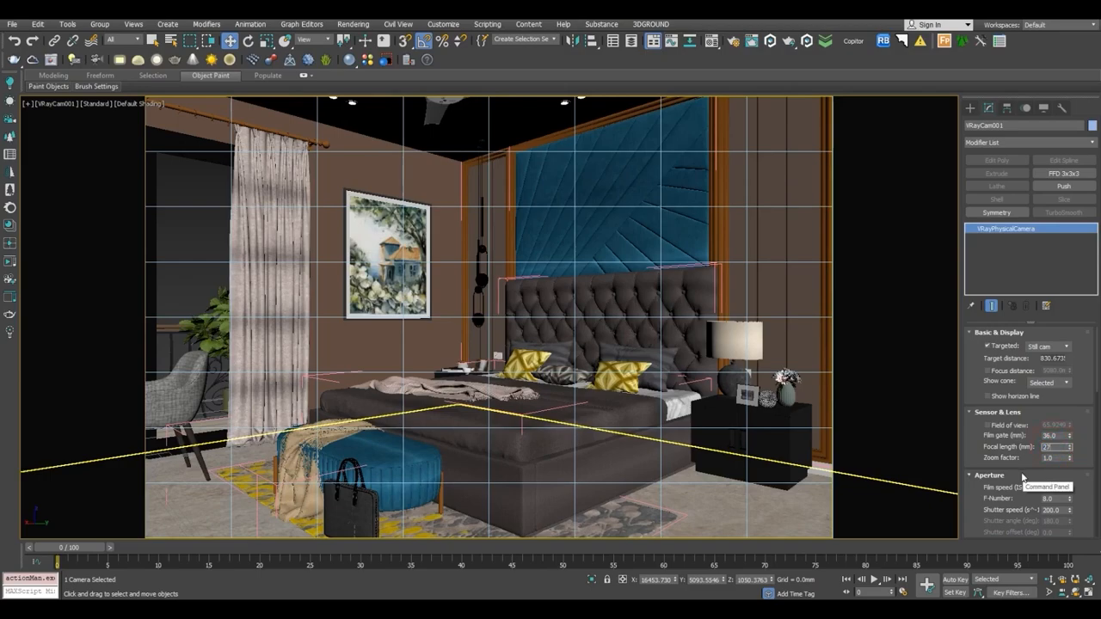
pyautogui.write('7')
pyautogui.press('Return')
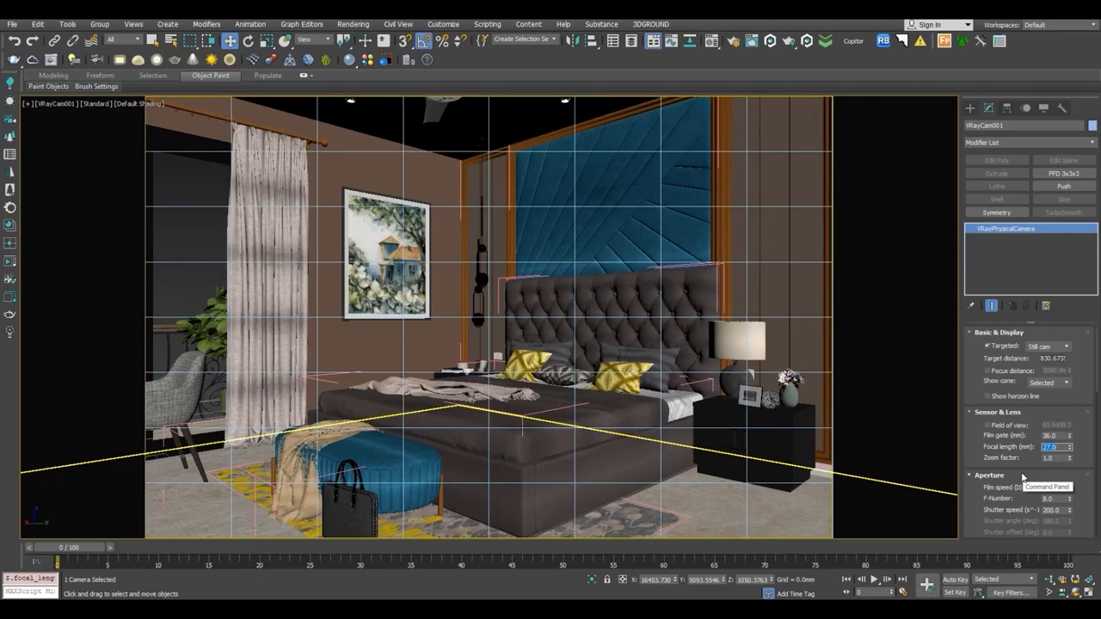
pyautogui.write('25')
pyautogui.press('Return')
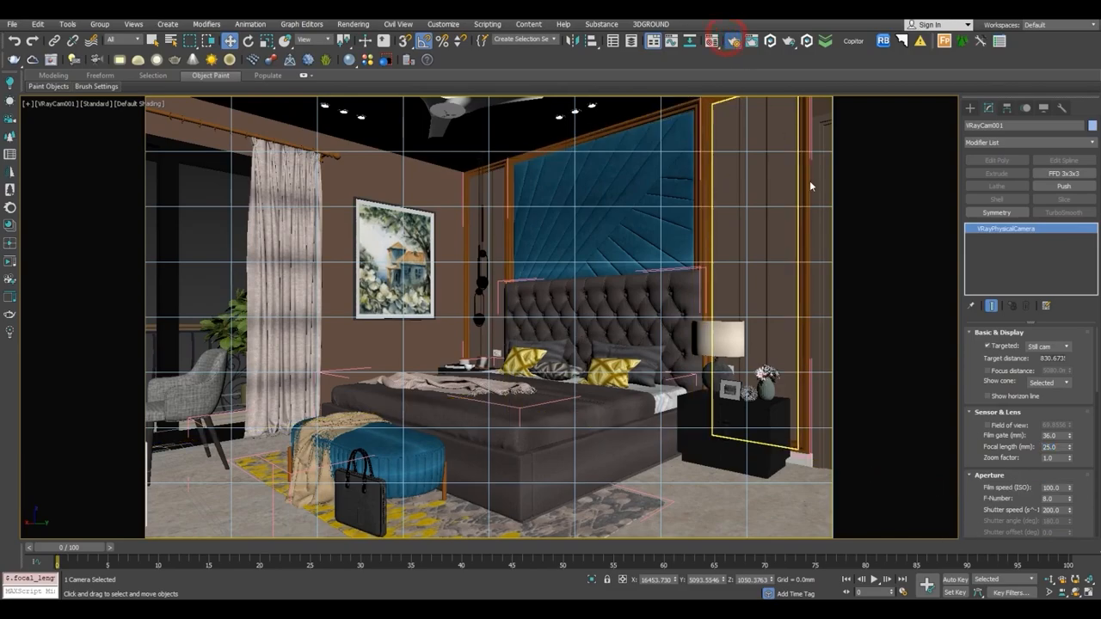
# Unlock the image aspect, set it to 1.2998, widen it until the output is 3000 × 2128 and close the render settings.
pyautogui.click(745, 412)
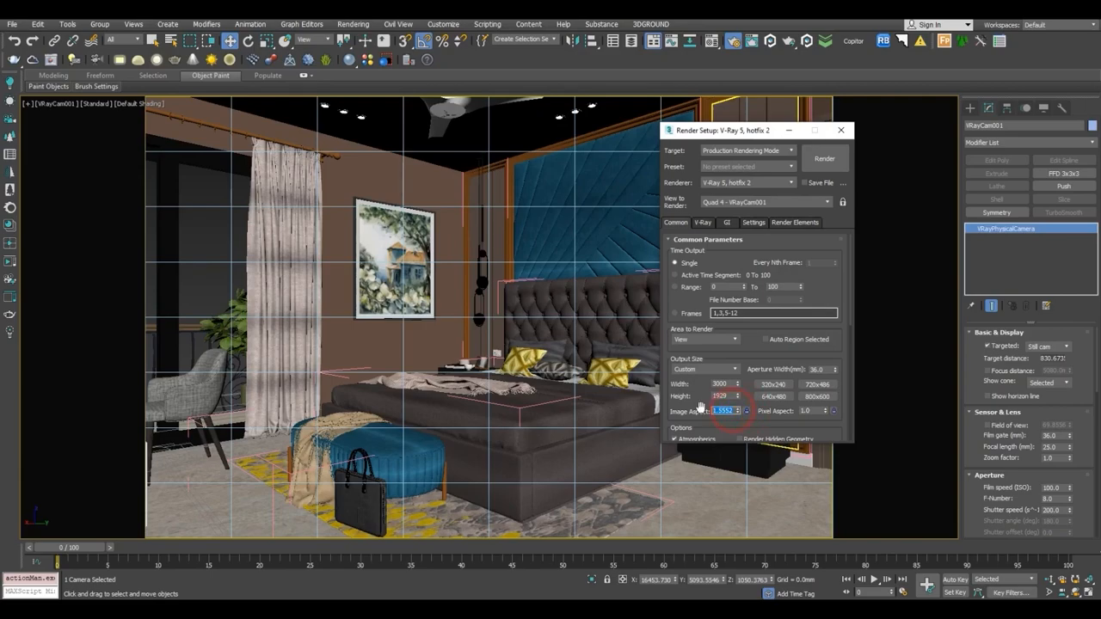
pyautogui.press('Return')
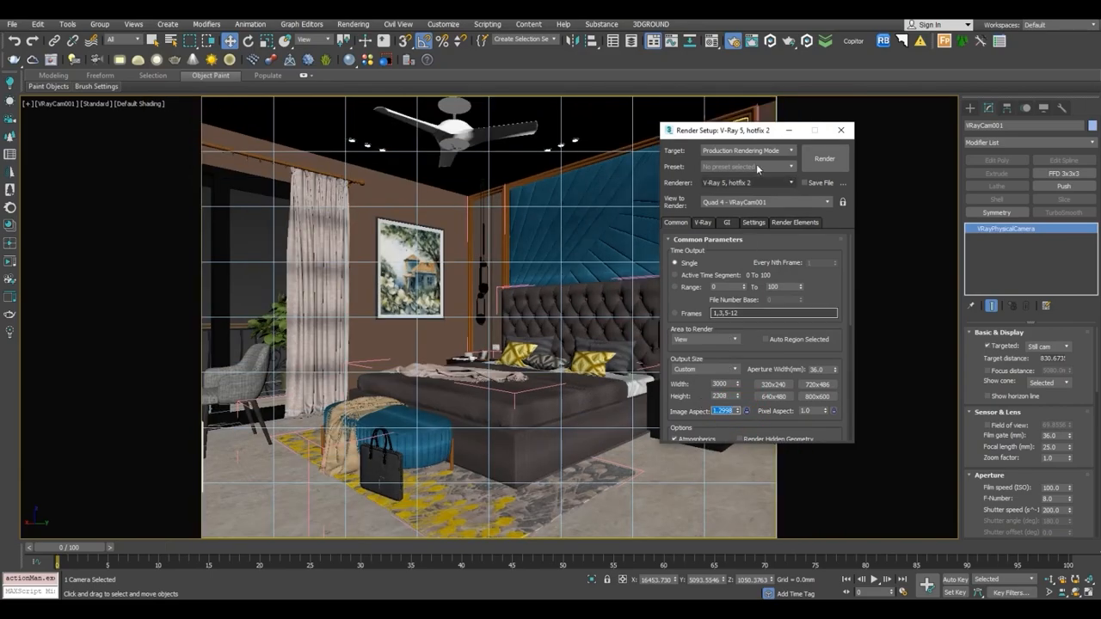
pyautogui.moveTo(761, 141); pyautogui.dragTo(910, 137)
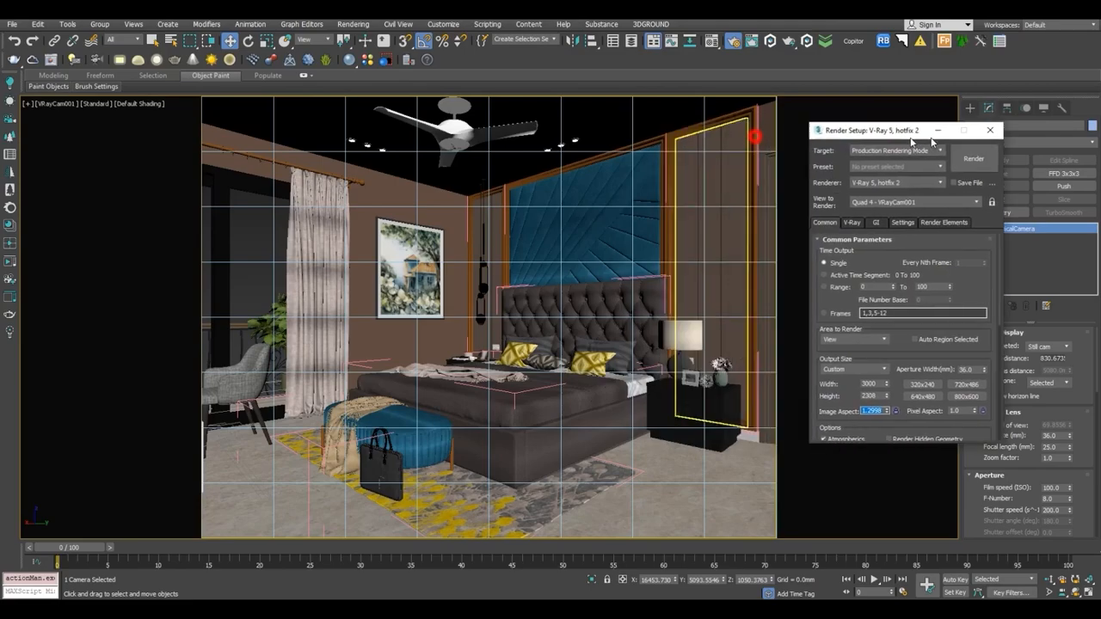
pyautogui.click(888, 406)
pyautogui.moveTo(887, 408); pyautogui.dragTo(888, 407)
pyautogui.click(990, 126)
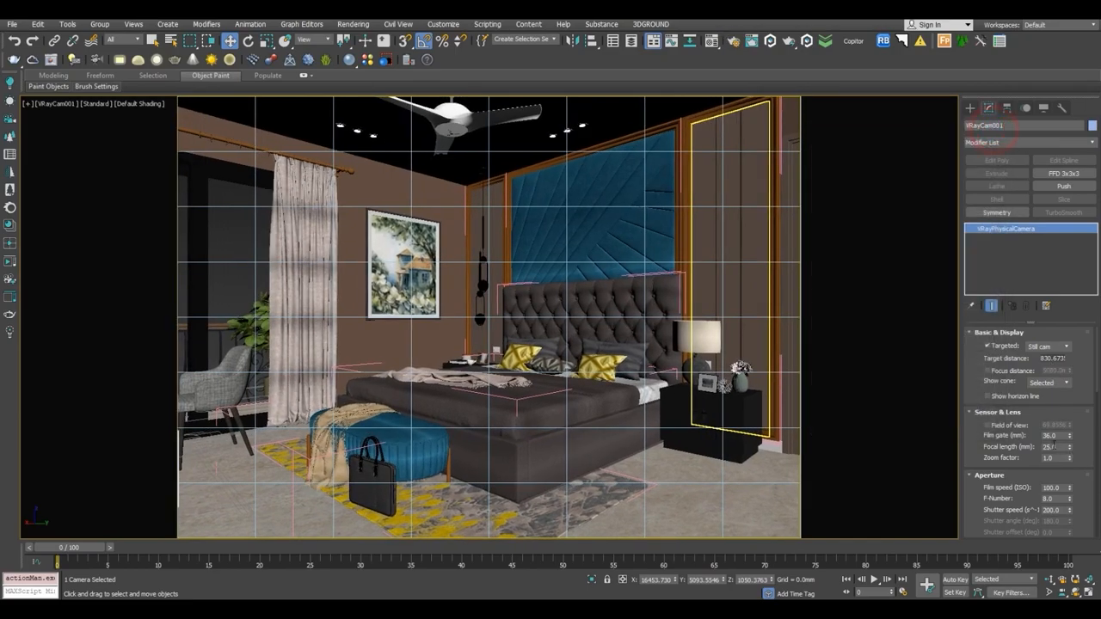
# Set VRayCam001's focal length to 27 mm.
pyautogui.moveTo(1059, 447); pyautogui.dragTo(1027, 448)
pyautogui.write('27')
pyautogui.press('Return')
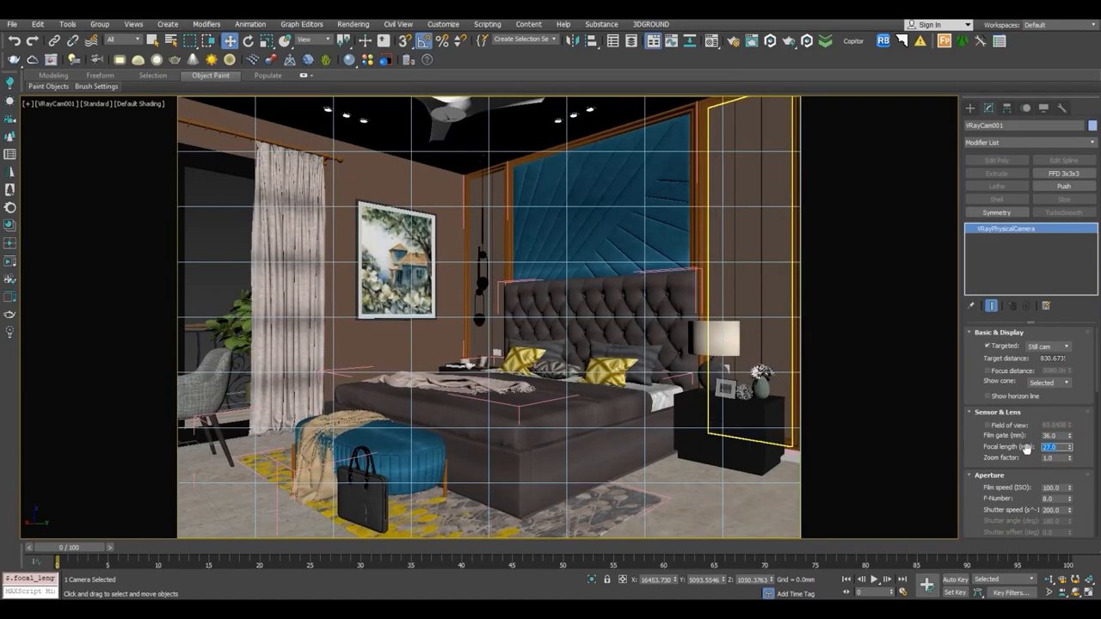
# Set the image aspect to about 1.335 for a 3000 × 2247 output, lock it and close the render settings.
pyautogui.click(737, 41)
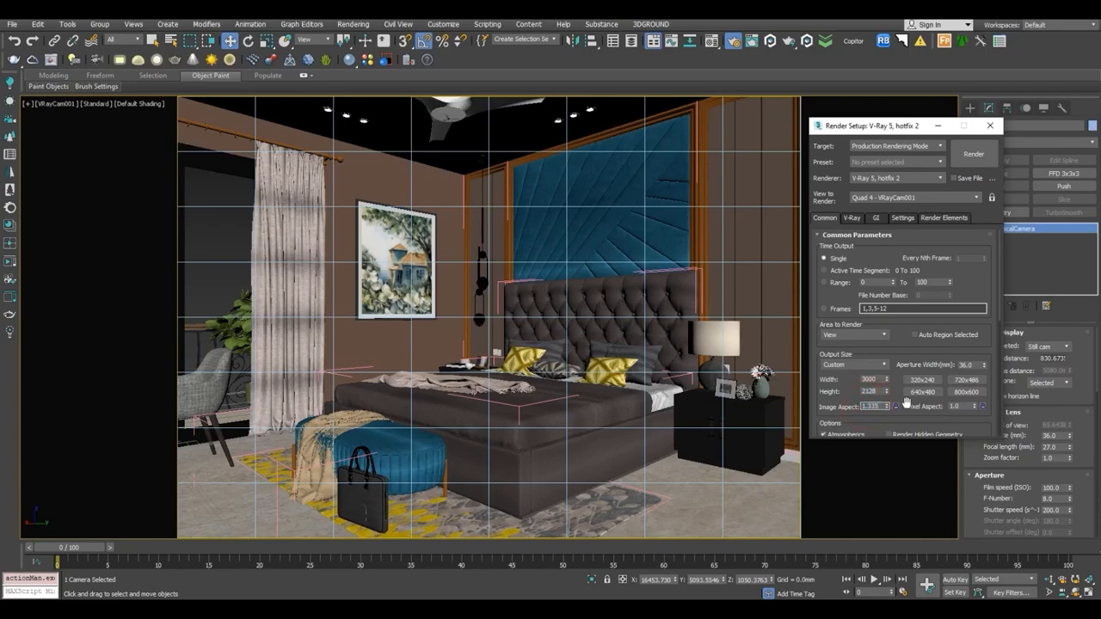
pyautogui.press('Return')
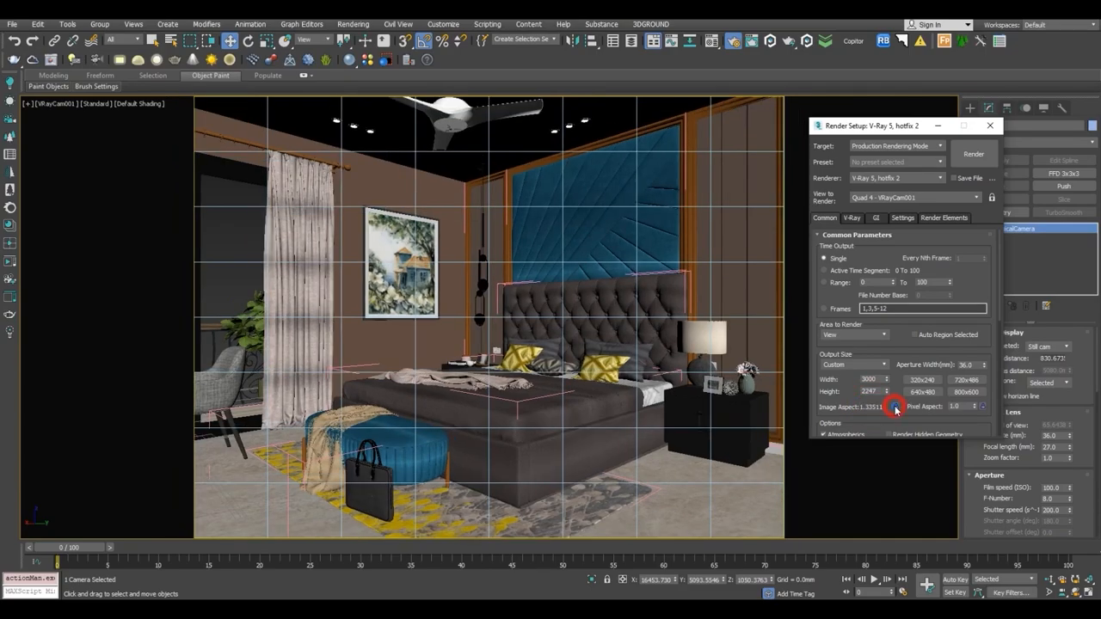
pyautogui.click(990, 125)
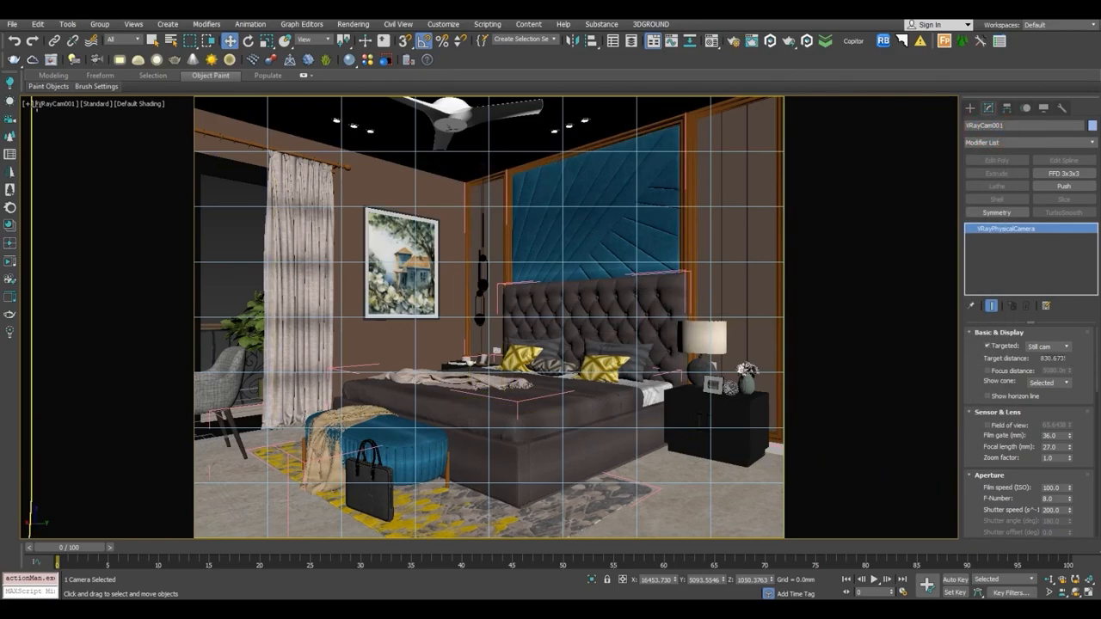
# Select the camera's target and nudge it slightly along Y to fine-tune the composition.
pyautogui.click(41, 103)
pyautogui.click(105, 332)
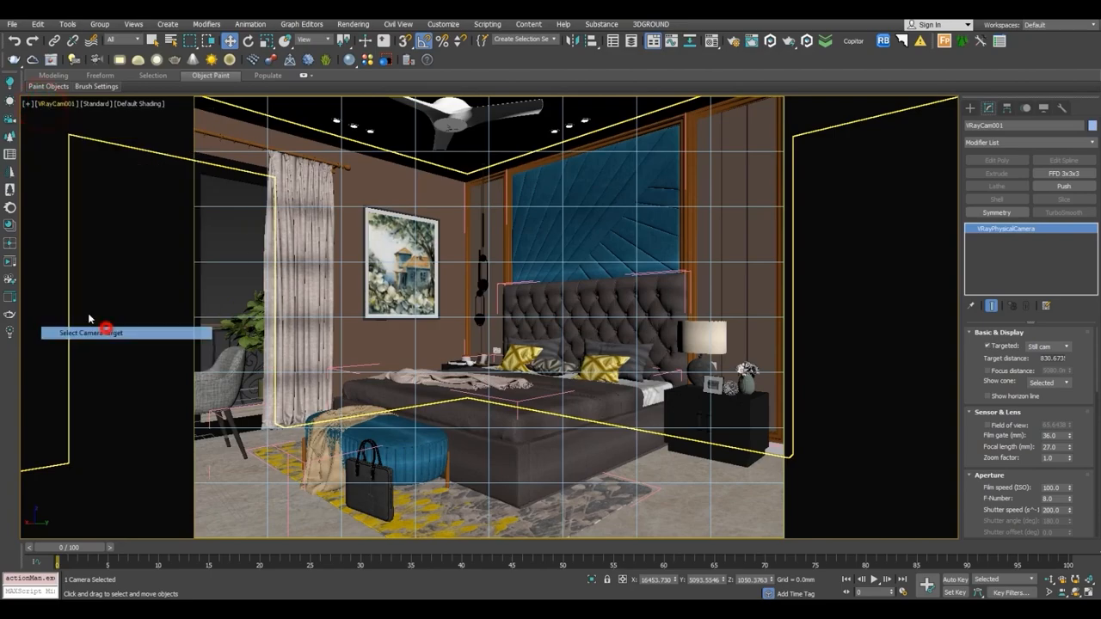
pyautogui.moveTo(478, 317); pyautogui.dragTo(507, 315)
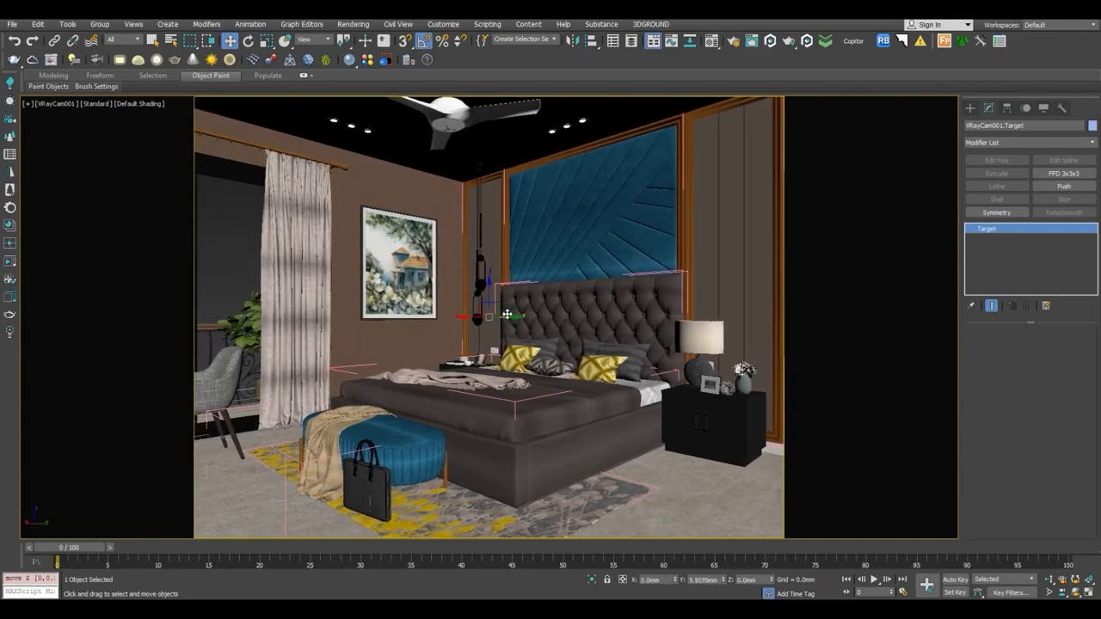
# Select VRayCam001 through its view and set its white balance to Neutral.
pyautogui.click(53, 106)
pyautogui.click(103, 318)
pyautogui.moveTo(980, 451); pyautogui.dragTo(972, 242)
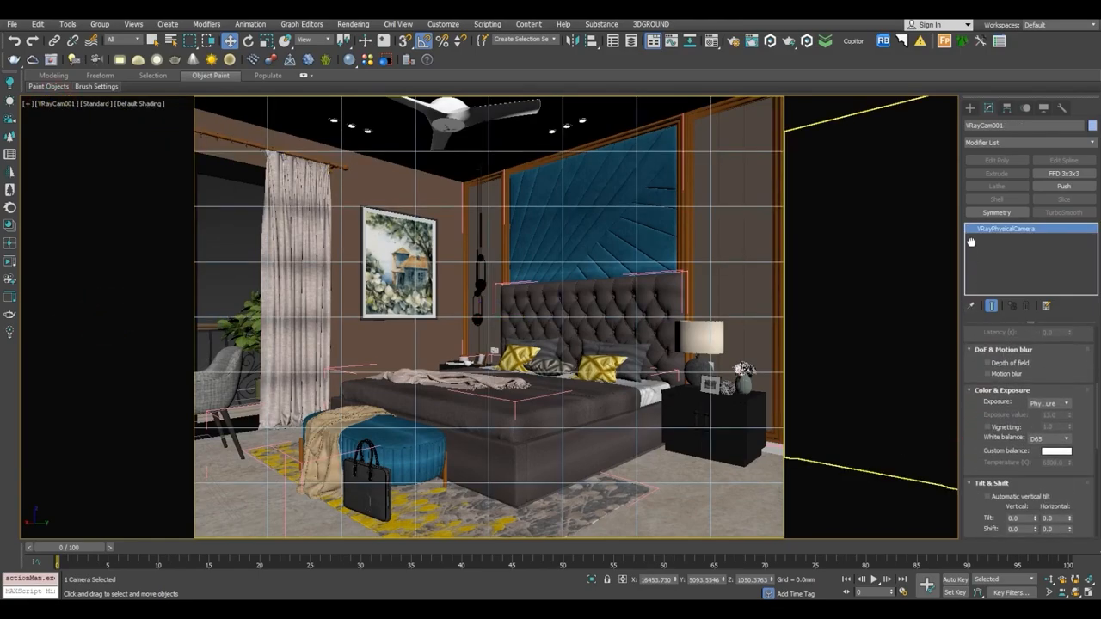
pyautogui.click(1052, 439)
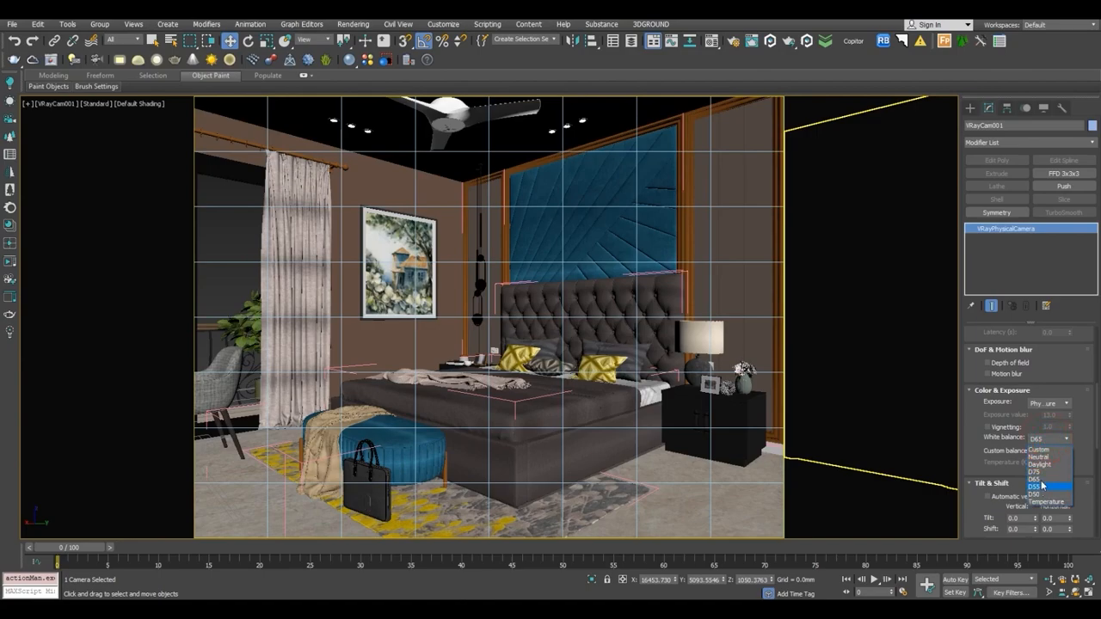
pyautogui.click(1042, 458)
pyautogui.scroll(-3, 1075, 430)
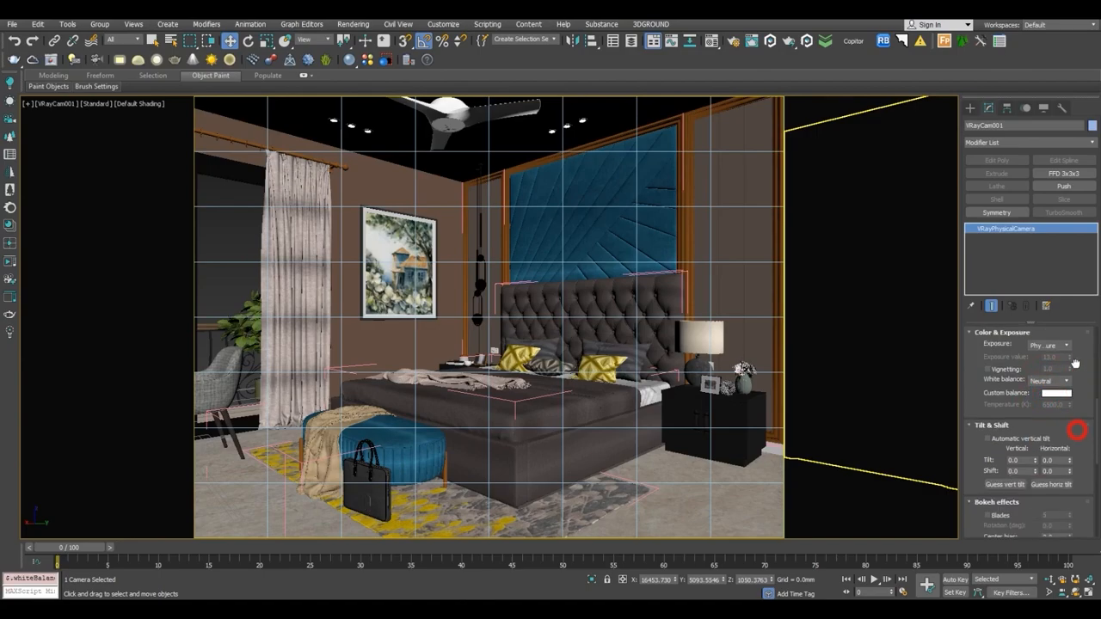
# Try guessing the camera's horizontal tilt, reset it to 0.0, and guess the vertical tilt instead.
pyautogui.click(1049, 449)
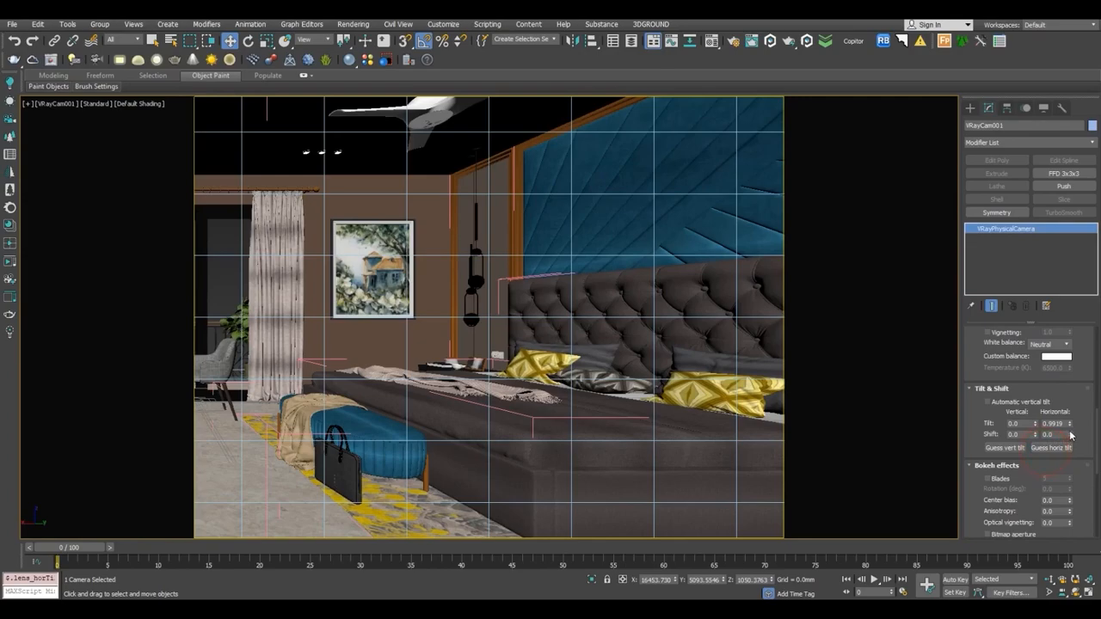
pyautogui.rightClick(1070, 425)
pyautogui.click(1005, 447)
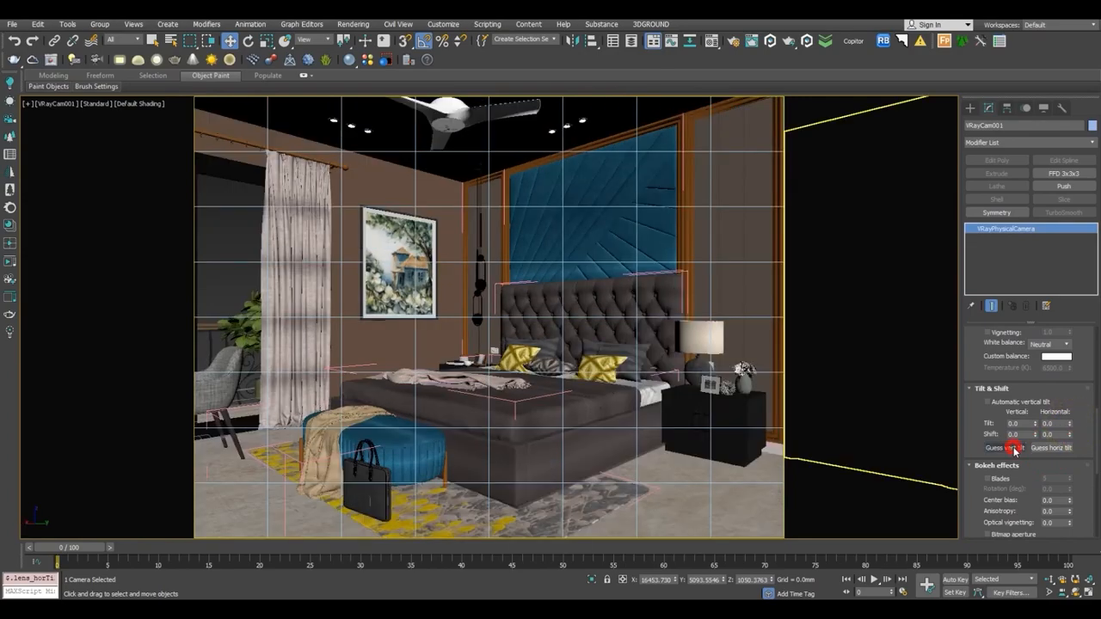
pyautogui.moveTo(975, 339); pyautogui.dragTo(980, 494)
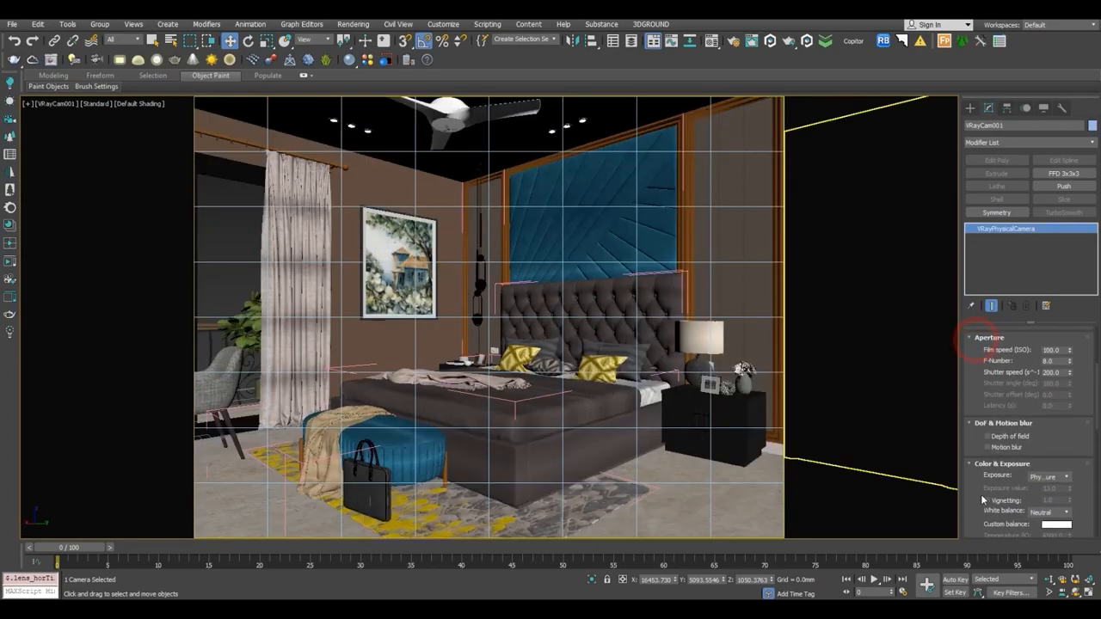
pyautogui.moveTo(973, 367); pyautogui.dragTo(967, 507)
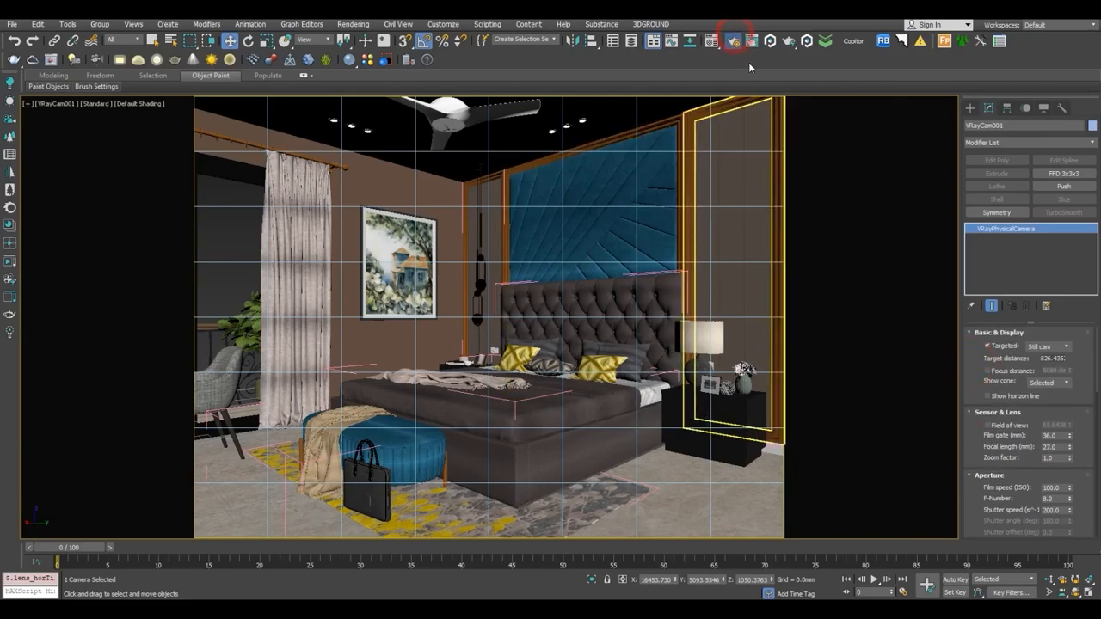
# In the render settings, switch the renderer to CoronaRenderer and back to V-Ray 5, hotfix 2.
pyautogui.press('F10')
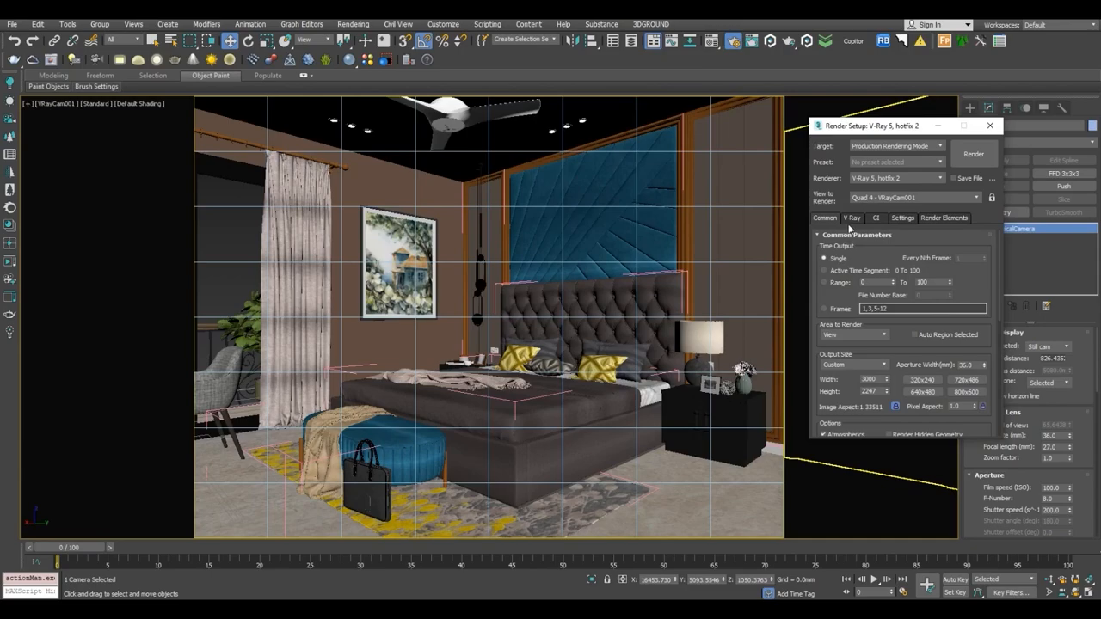
pyautogui.click(860, 178)
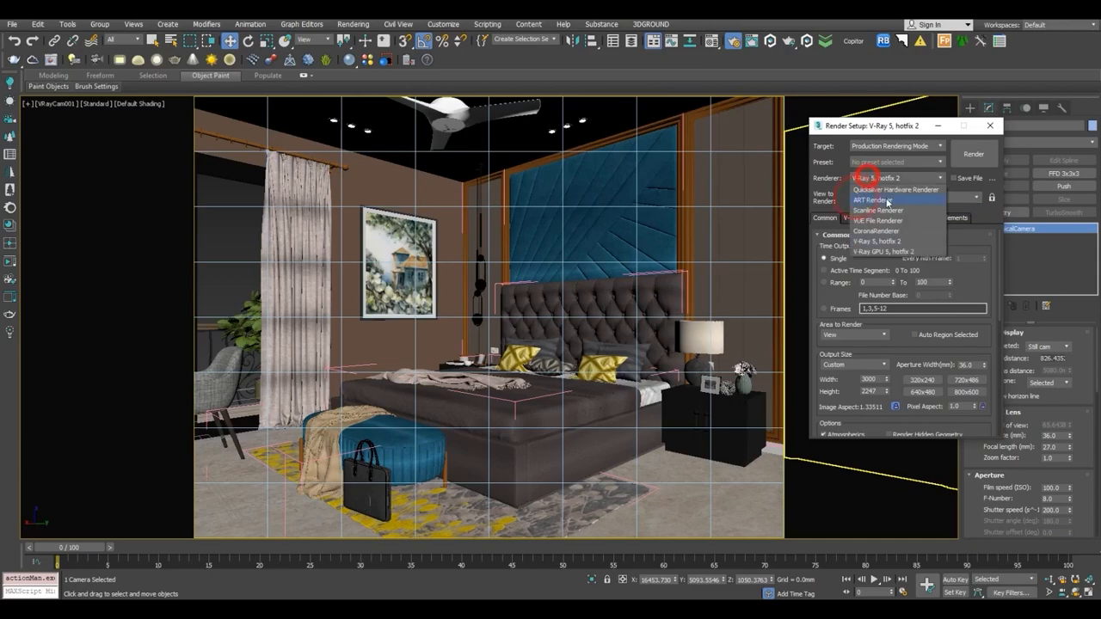
pyautogui.click(882, 230)
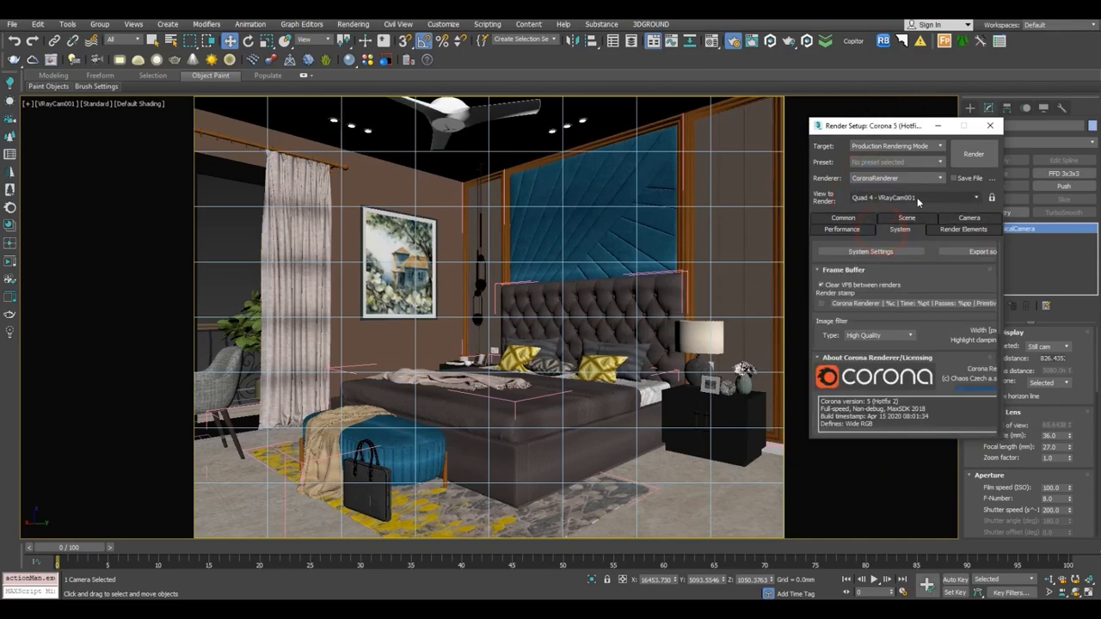
pyautogui.click(885, 178)
pyautogui.click(885, 246)
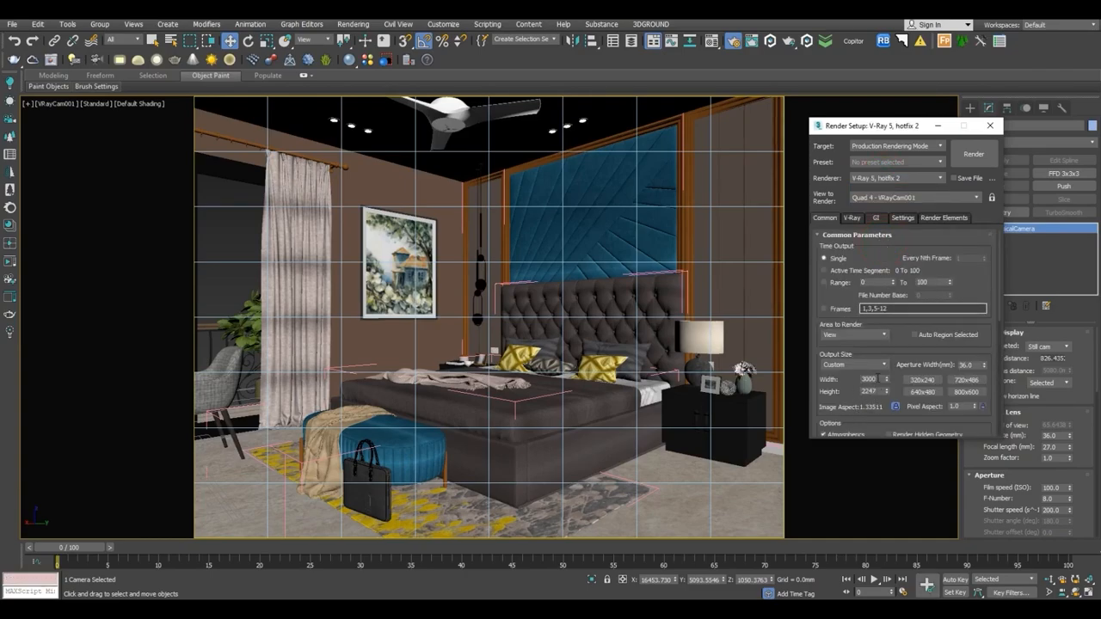
# Set the output size to 800 × 600, review the V-Ray and GI settings, and close the render settings.
pyautogui.click(964, 391)
pyautogui.click(850, 218)
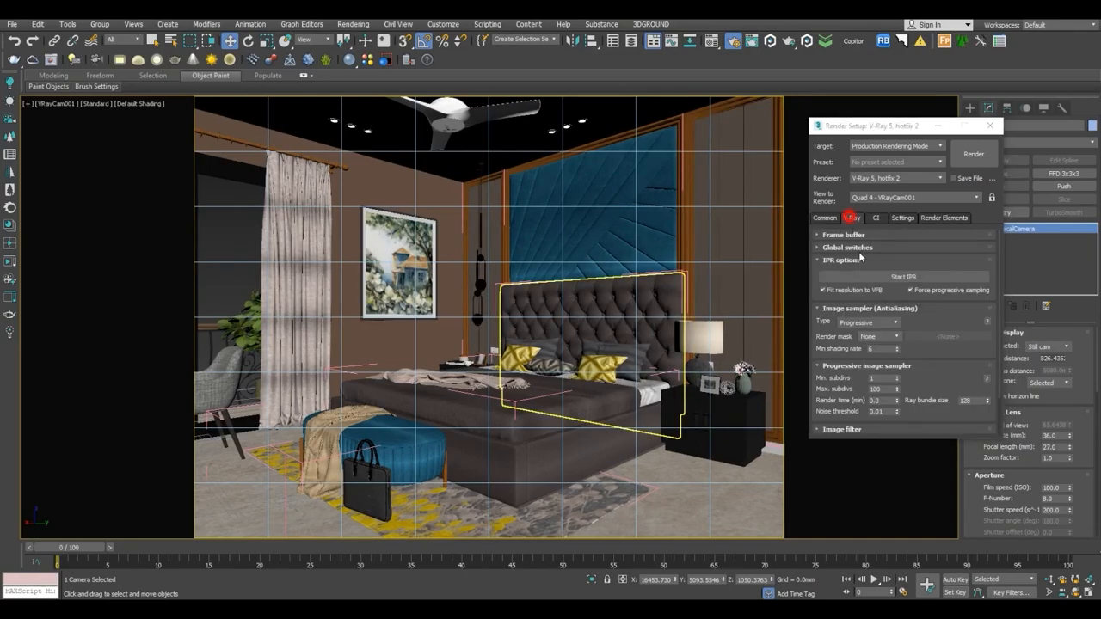
pyautogui.click(879, 218)
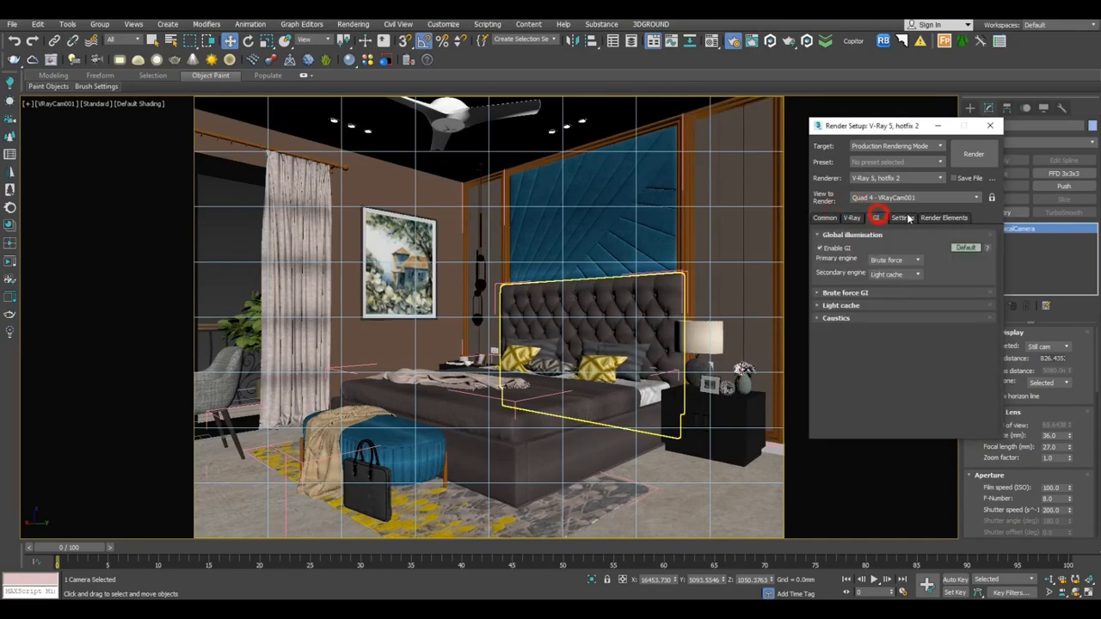
pyautogui.click(990, 125)
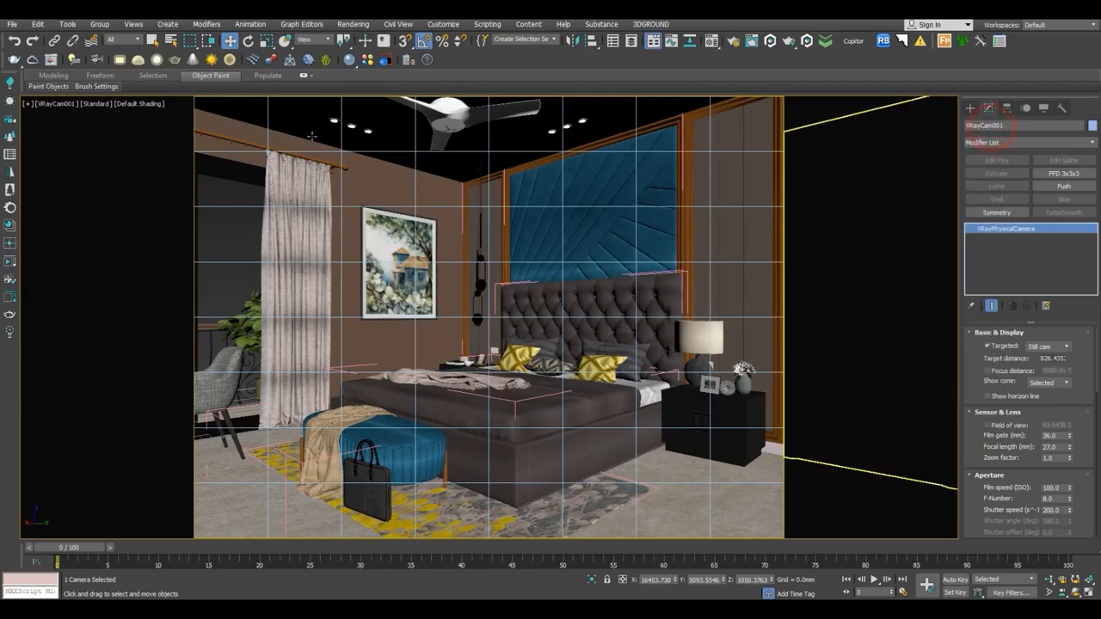
# Open the V-Ray frame buffer, and reopen the render settings.
pyautogui.rightClick(491, 200)
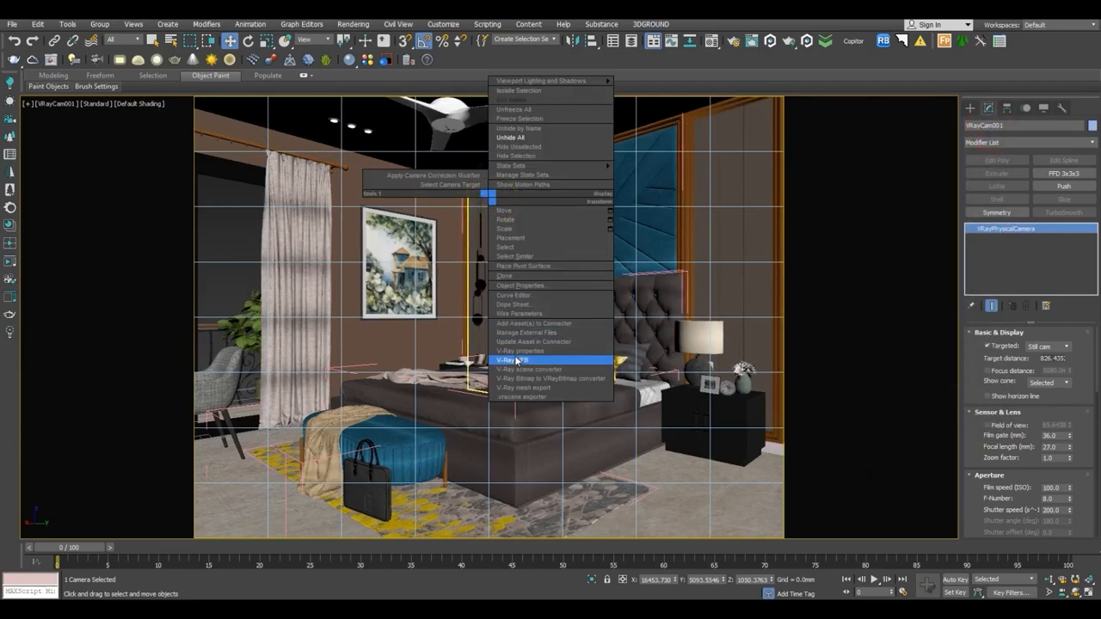
pyautogui.click(516, 361)
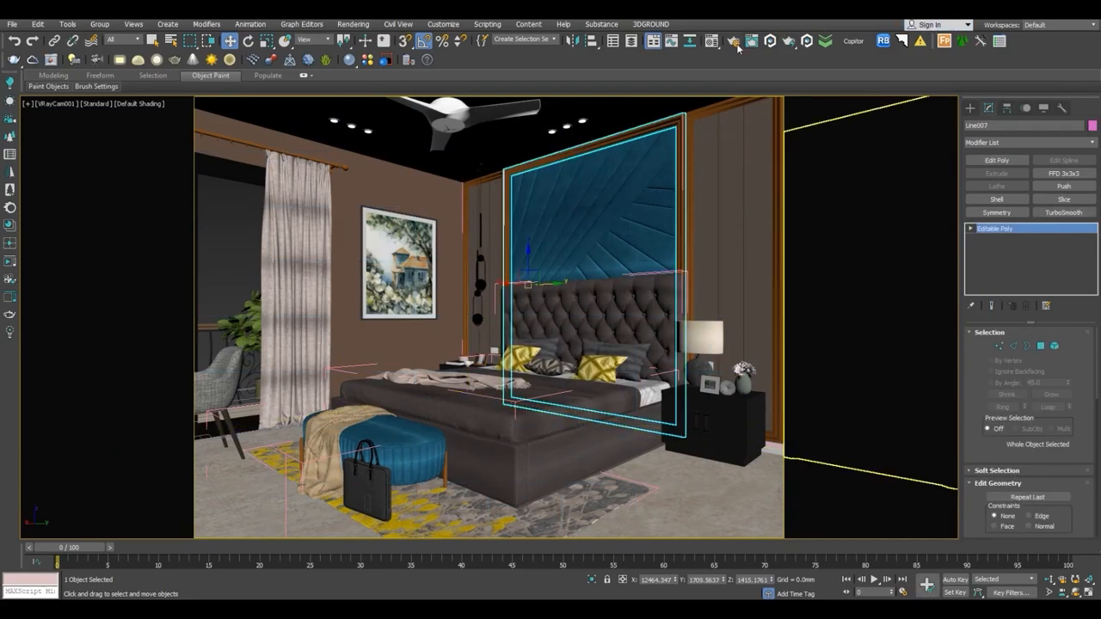
pyautogui.press('F10')
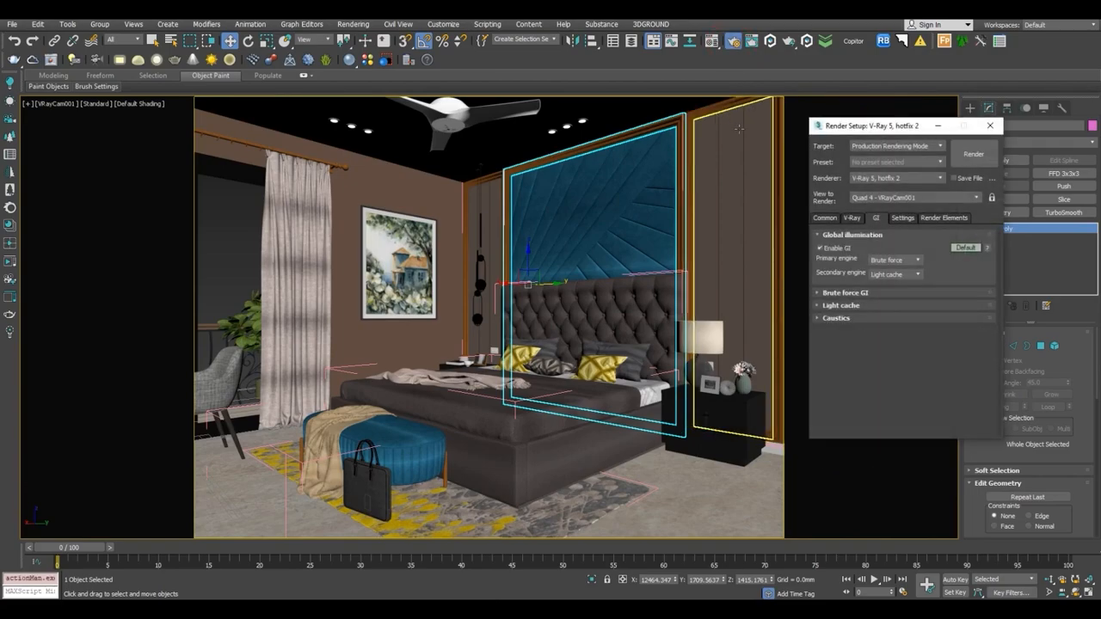
# Select the active view's camera, close the render settings and rename the camera VIEW-1.
pyautogui.click(54, 104)
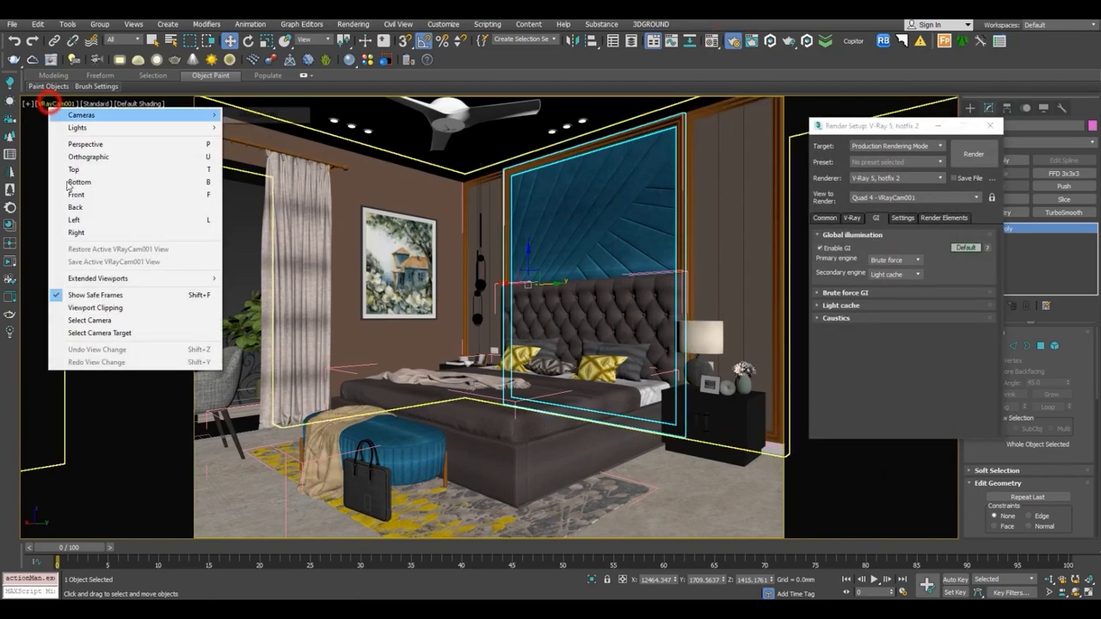
pyautogui.click(89, 316)
pyautogui.click(987, 125)
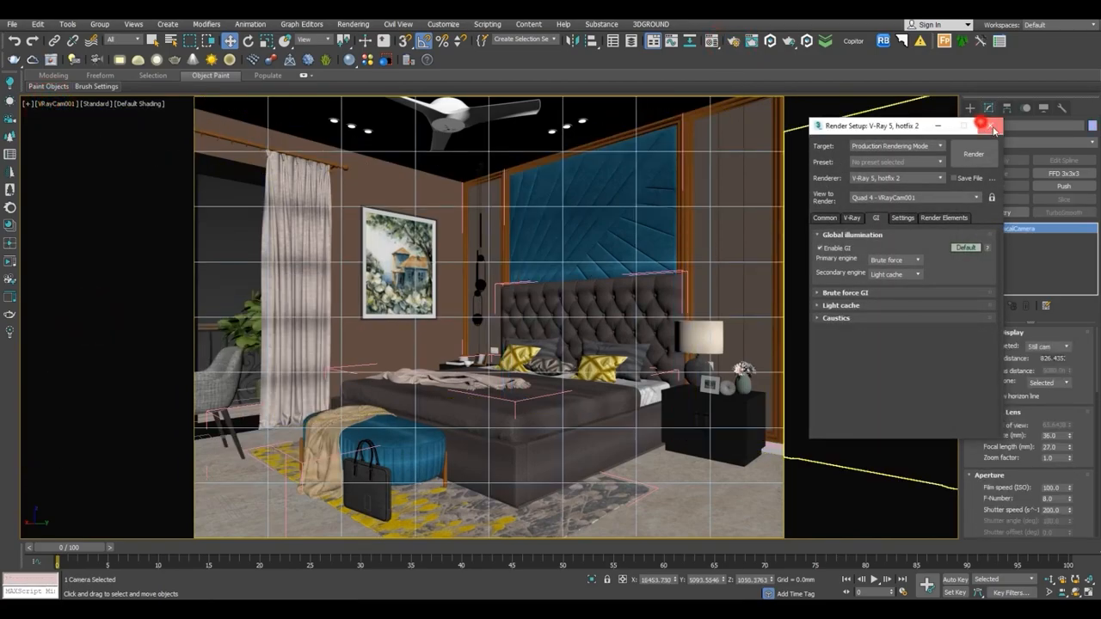
pyautogui.doubleClick(1010, 128)
pyautogui.write('C')
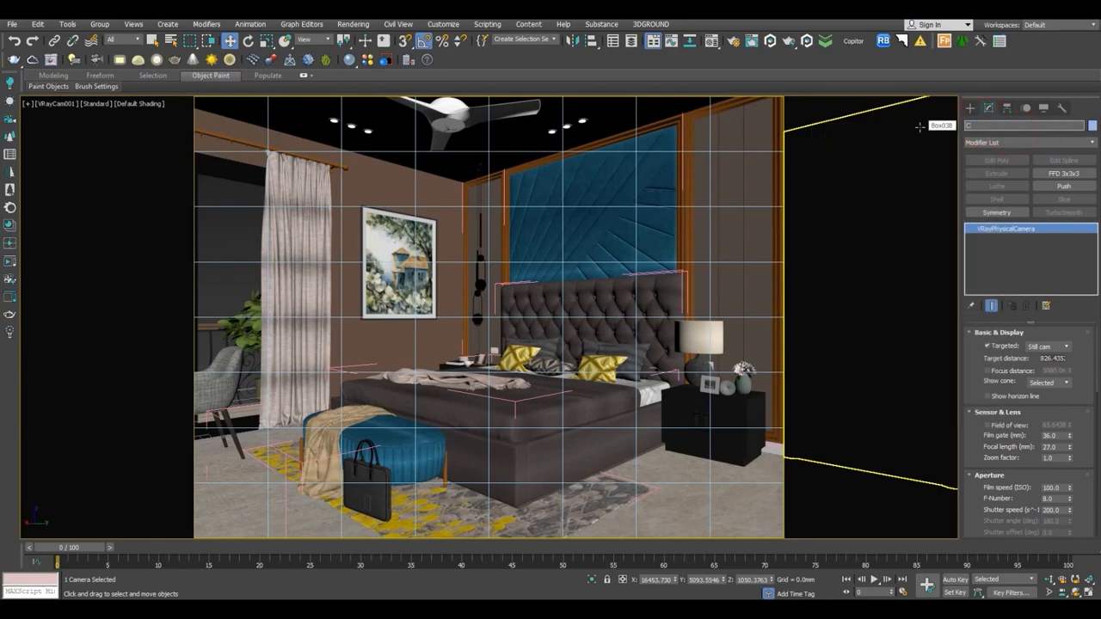
pyautogui.write('IEW-1')
pyautogui.press('Return')
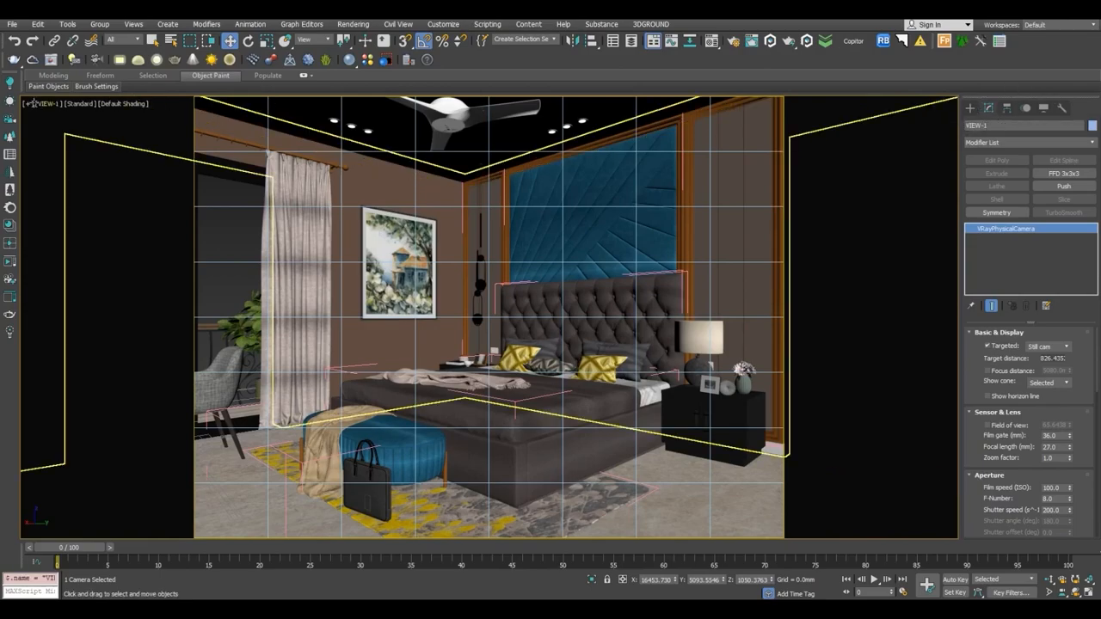
# Lock the view to render to Quad 4 - VIEW-1 and close the render settings.
pyautogui.click(733, 40)
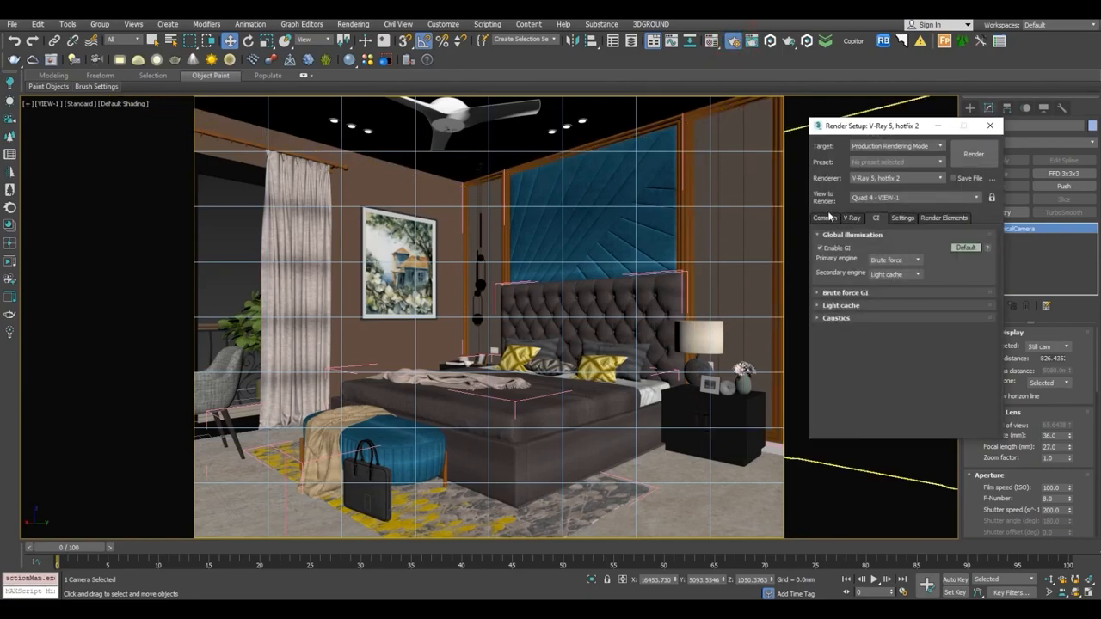
pyautogui.click(824, 218)
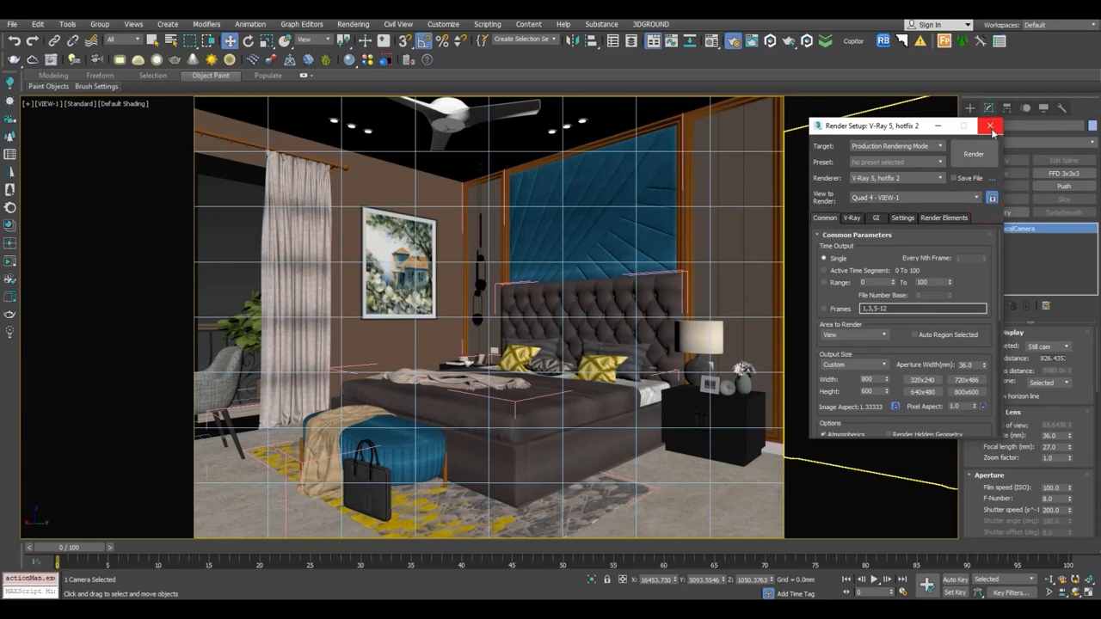
pyautogui.click(991, 126)
# Leave the maximized camera view for the four-view layout and maximize the Top view to show the whole room plan.
pyautogui.hotkey('alt', 'w')
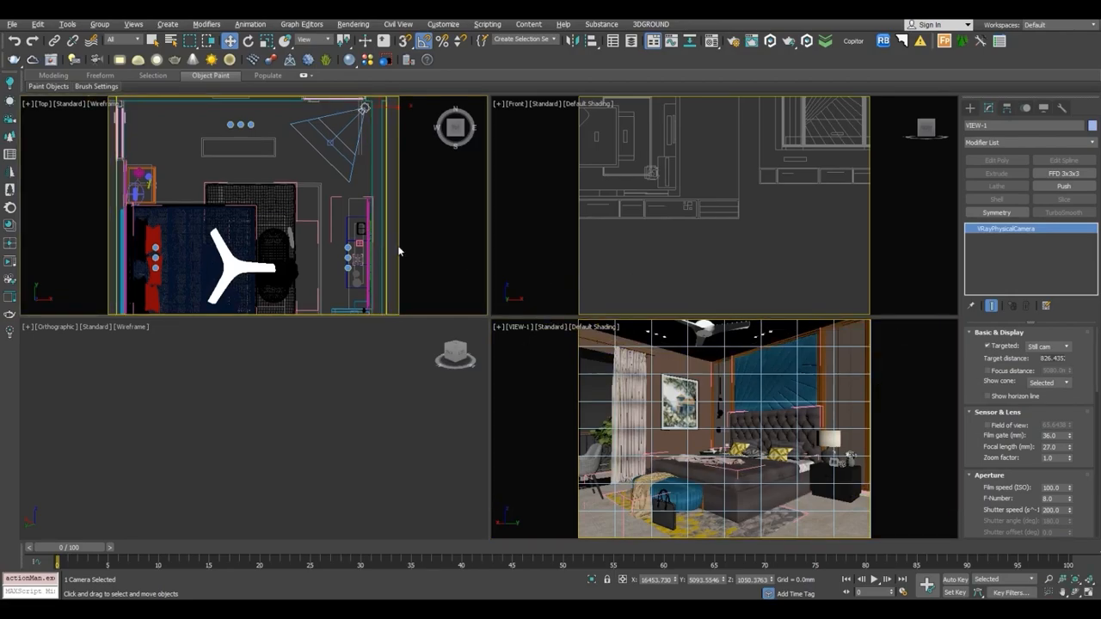
pyautogui.rightClick(681, 396)
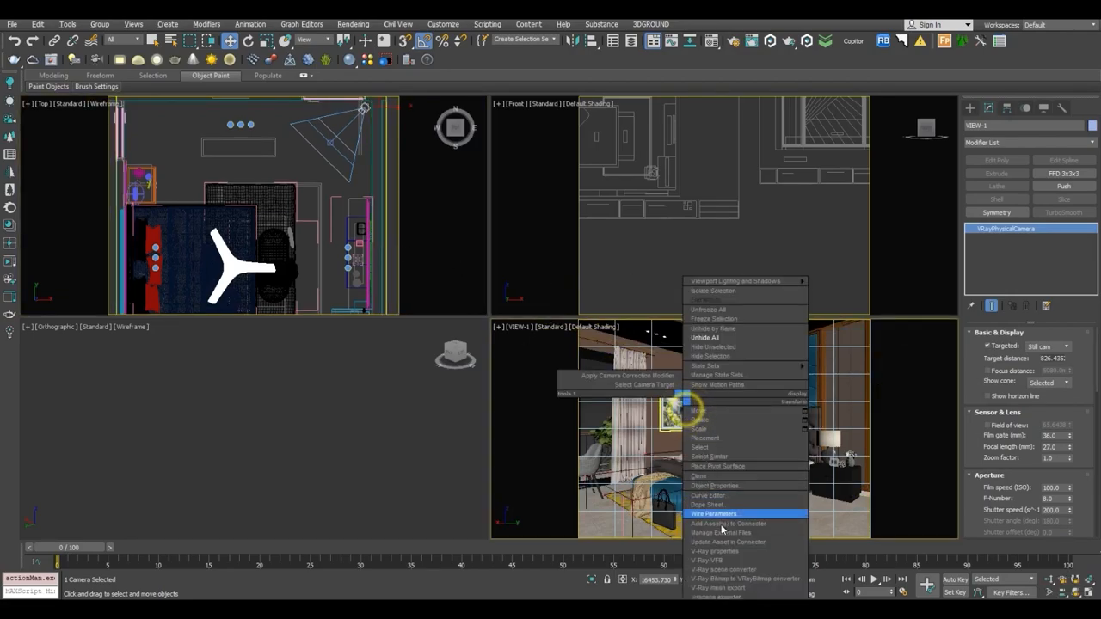
pyautogui.click(425, 250)
pyautogui.hotkey('alt', 'w')
pyautogui.scroll(-3, 423, 258)
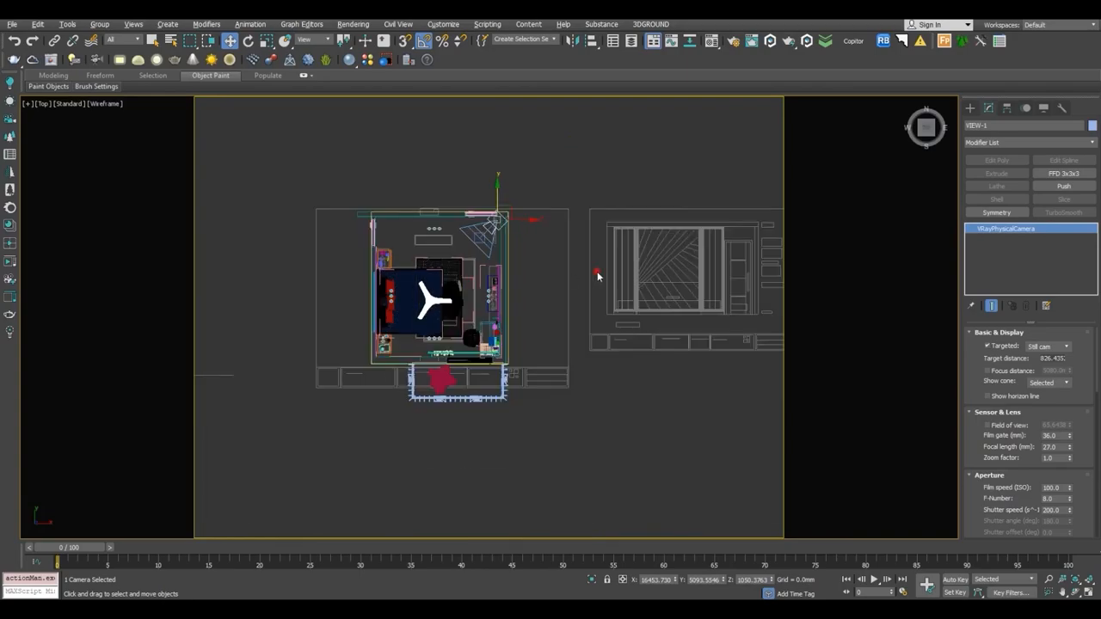
# Create a VRaySun in the top view, placed below the floor plan and aimed through the balcony into the room.
pyautogui.click(596, 272)
pyautogui.scroll(2, 579, 296)
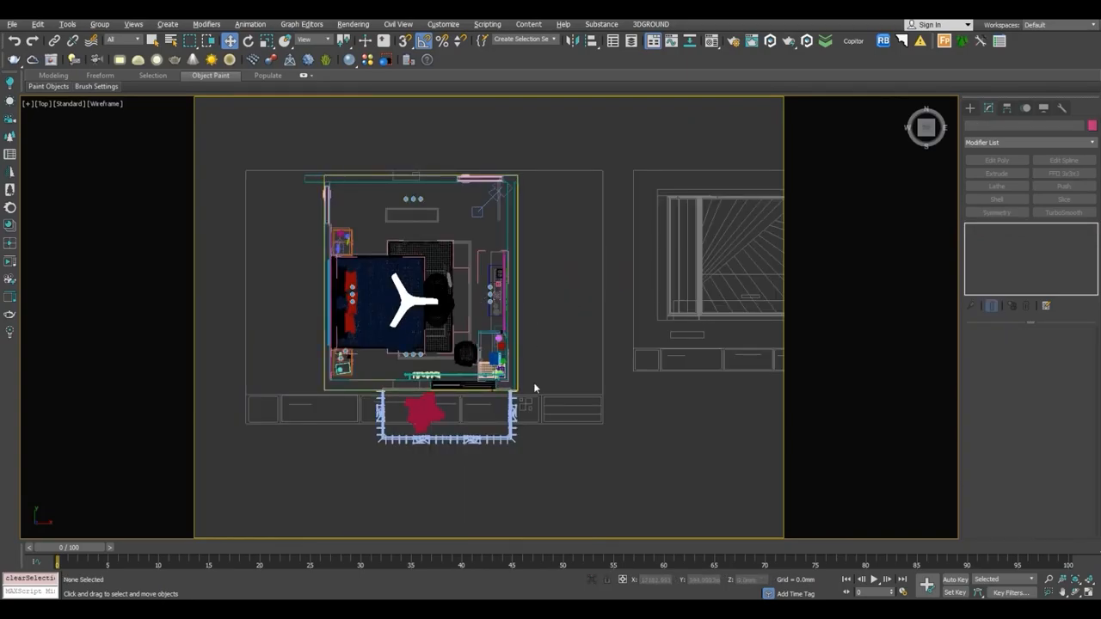
pyautogui.scroll(-2, 540, 308)
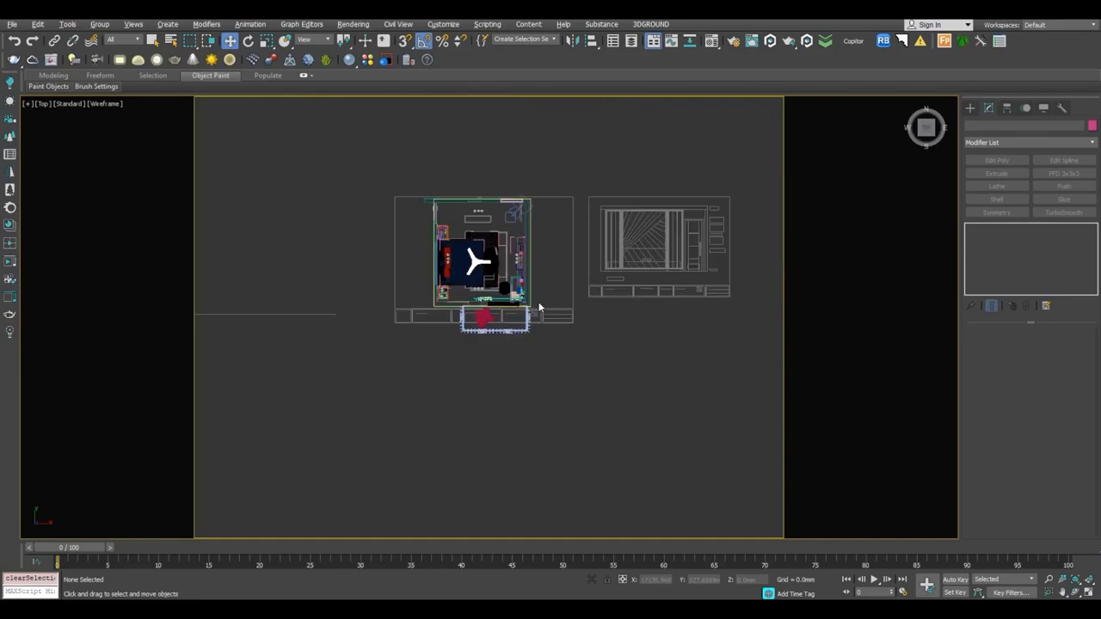
pyautogui.rightClick(621, 239)
pyautogui.click(564, 233)
pyautogui.click(971, 109)
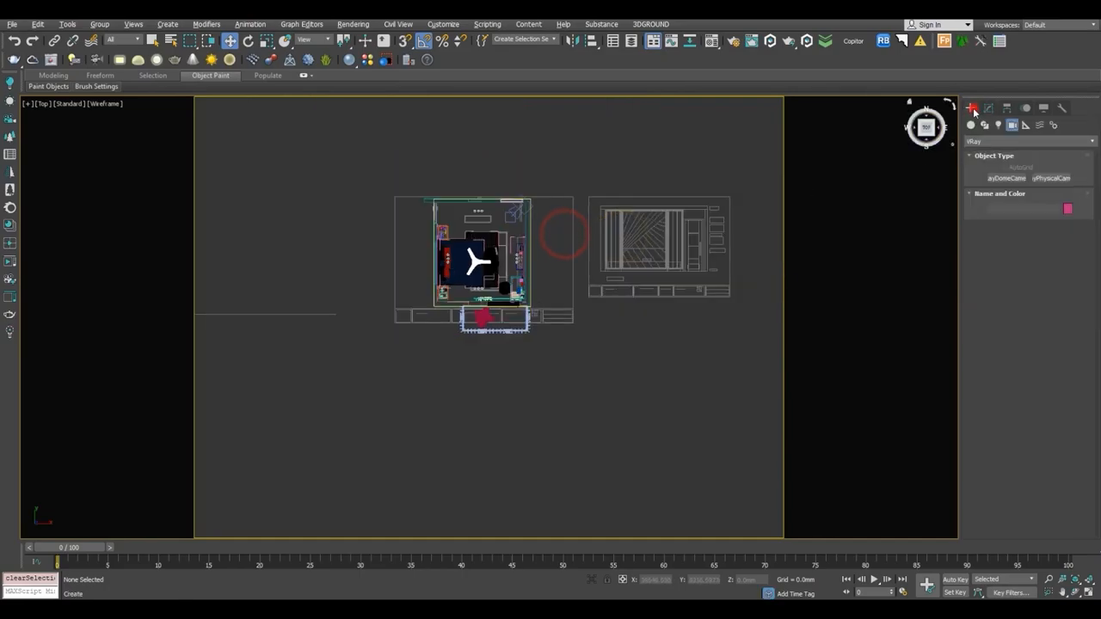
pyautogui.click(998, 125)
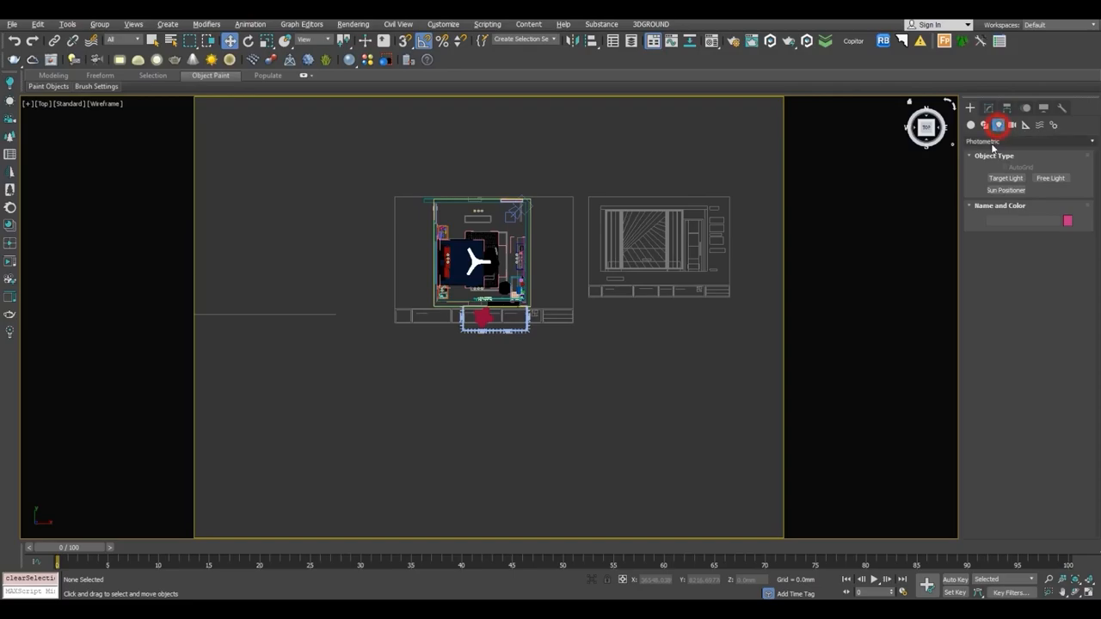
pyautogui.click(990, 142)
pyautogui.click(982, 183)
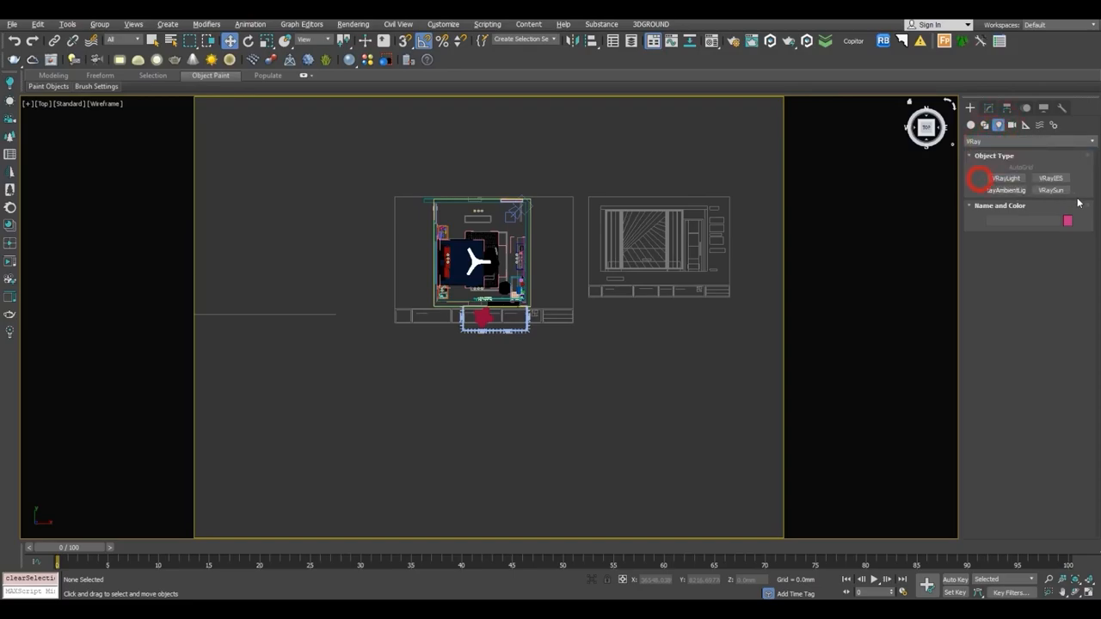
pyautogui.click(1051, 190)
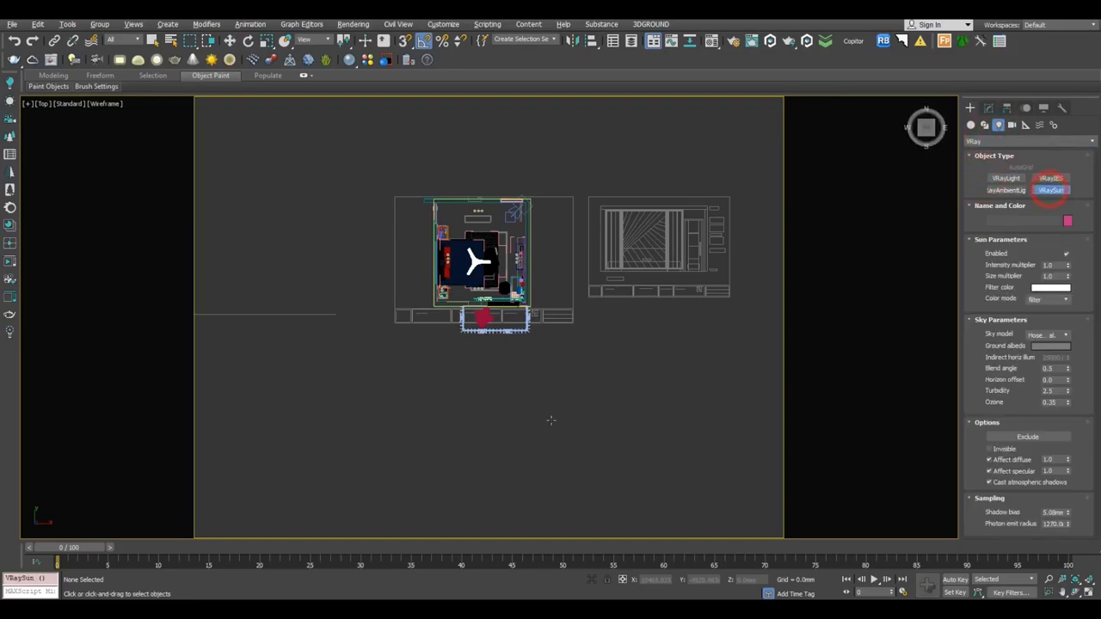
pyautogui.moveTo(513, 450); pyautogui.dragTo(514, 298)
pyautogui.click(629, 345)
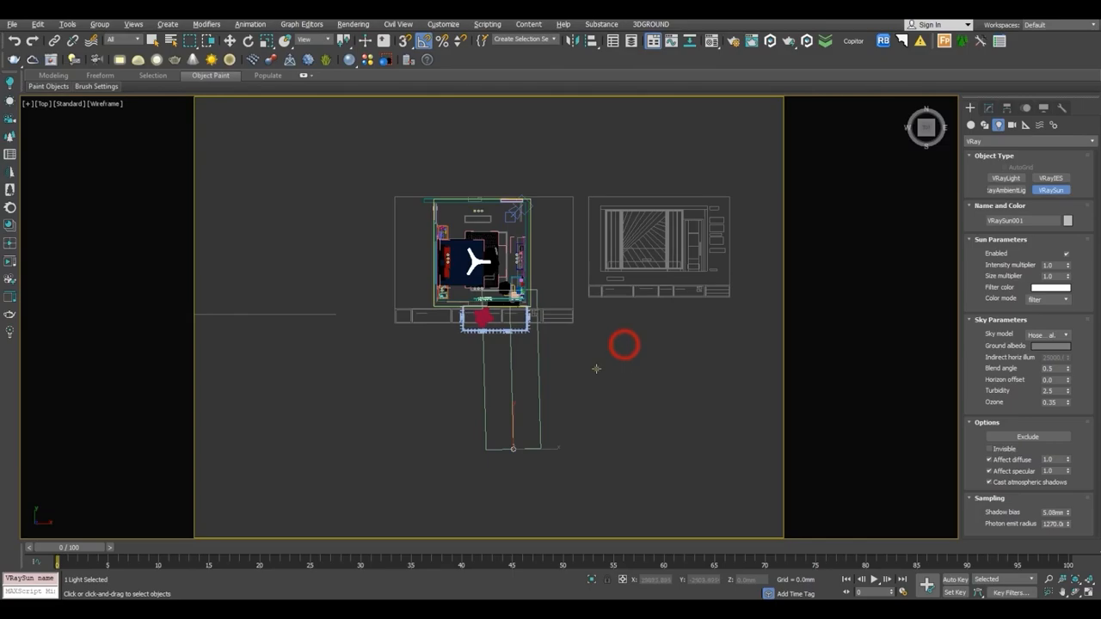
pyautogui.rightClick(602, 357)
# Raise the sun to a Z of about 10125 and move it away from the building to a Y of about -10370.
pyautogui.press('p')
pyautogui.keyDown('alt'); pyautogui.moveTo(596, 374); pyautogui.dragTo(607, 319, button='middle'); pyautogui.keyUp('alt')
pyautogui.moveTo(607, 320); pyautogui.dragTo(612, 138)
pyautogui.keyDown('alt'); pyautogui.moveTo(612, 138); pyautogui.dragTo(577, 176, button='middle'); pyautogui.keyUp('alt')
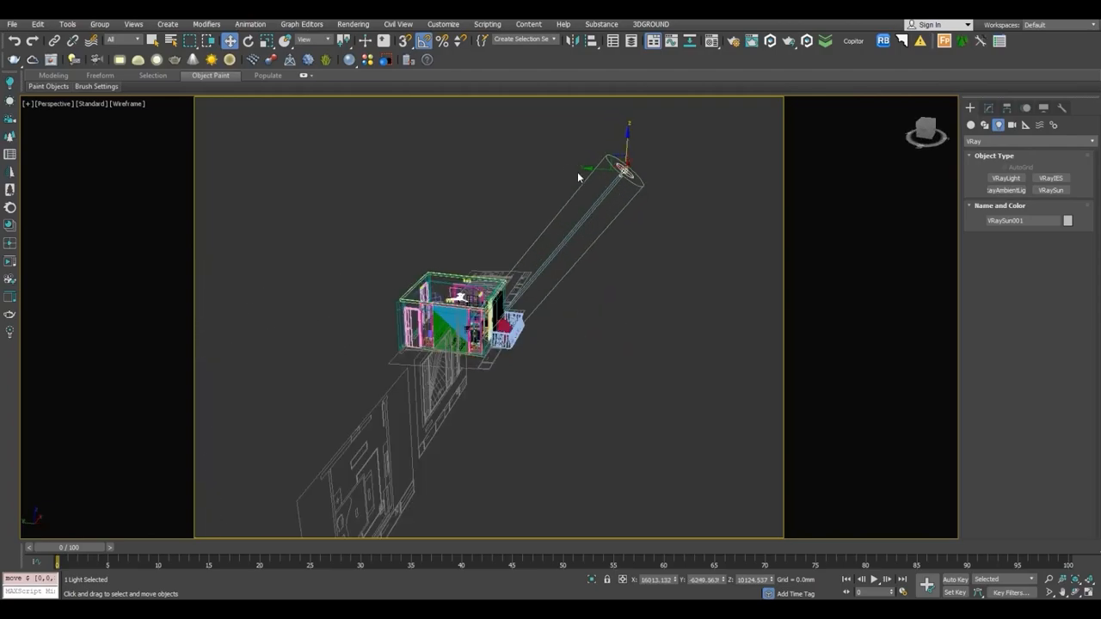
pyautogui.moveTo(584, 172); pyautogui.dragTo(665, 179)
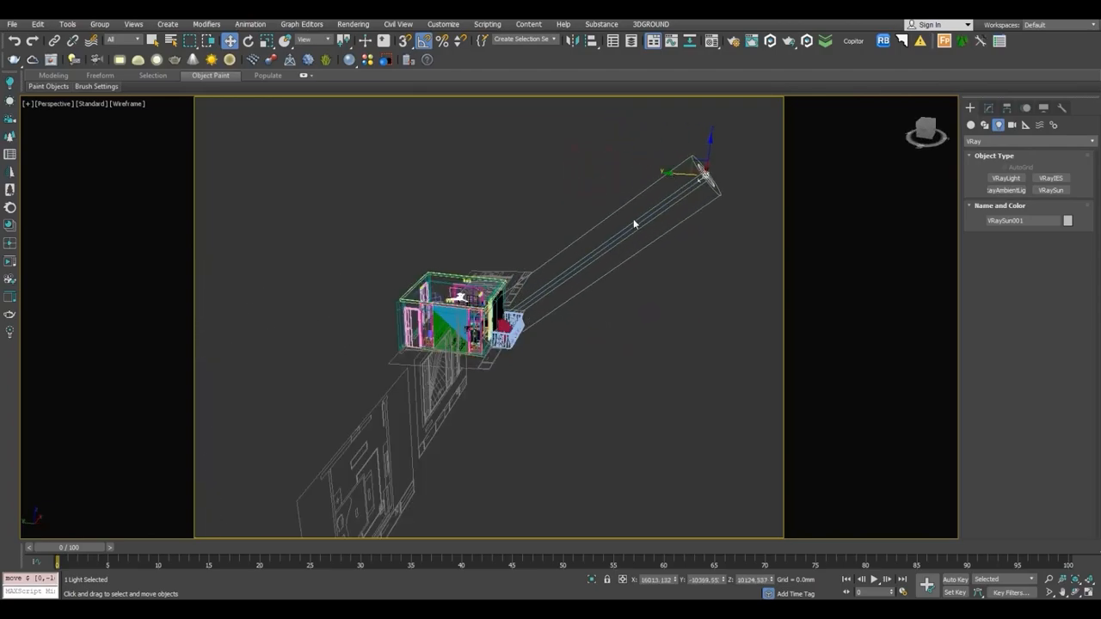
# Set up the four-viewport layout with the perspective view shaded and the VIEW-1 camera view in wireframe.
pyautogui.press('F3')
pyautogui.moveTo(599, 247); pyautogui.dragTo(528, 258, button='middle')
pyautogui.scroll(1, 533, 228)
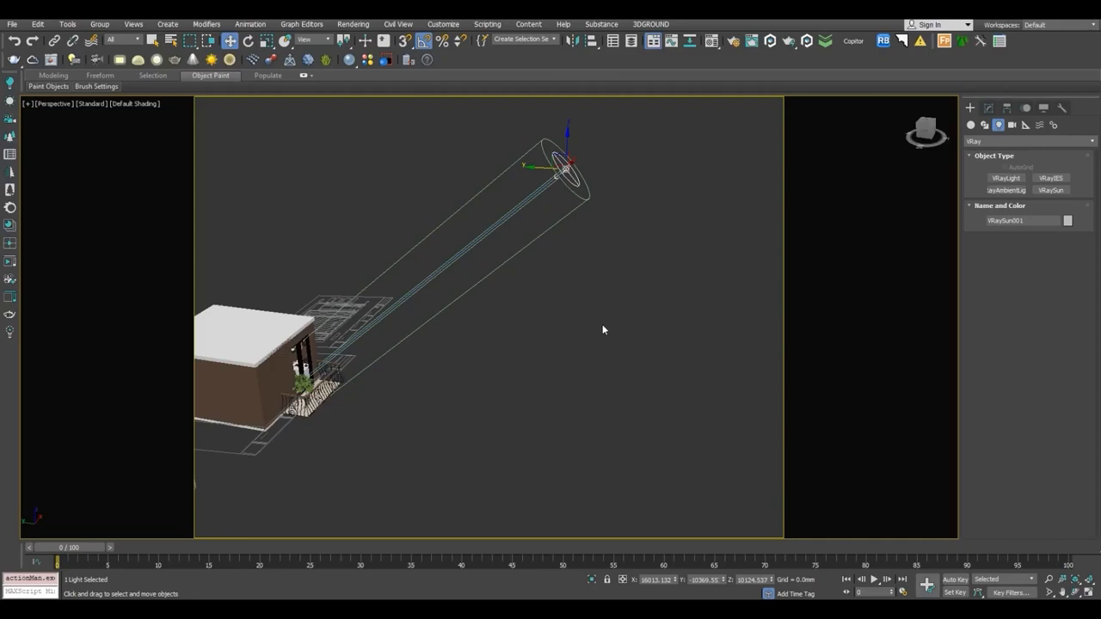
pyautogui.hotkey('alt', 'w')
pyautogui.rightClick(659, 405)
pyautogui.hotkey('alt', 'w')
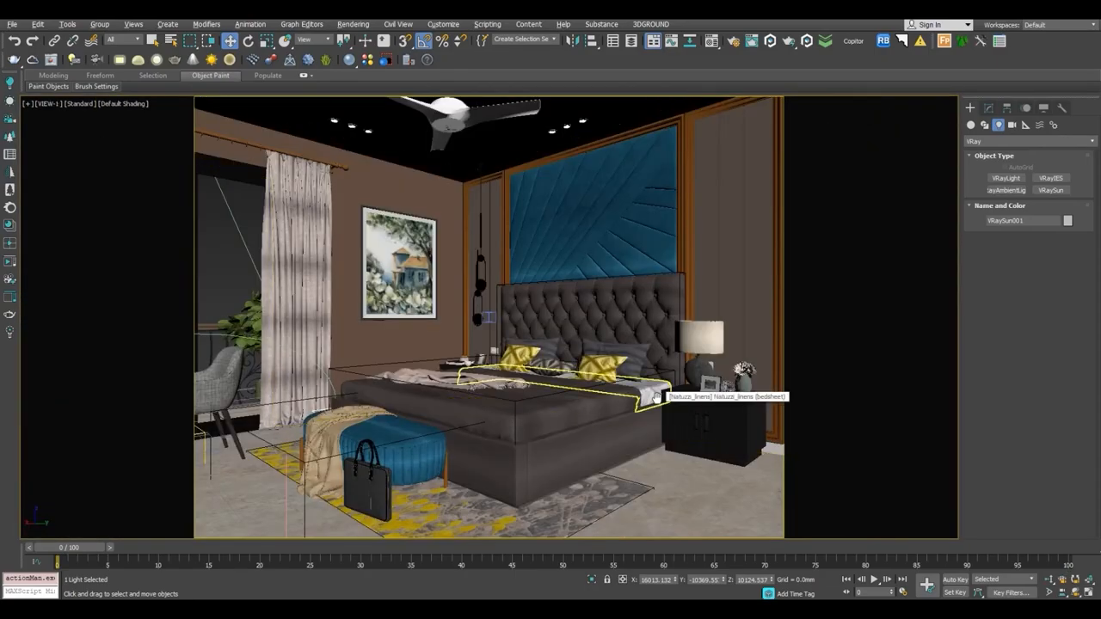
pyautogui.hotkey('alt', 'w')
pyautogui.rightClick(656, 359)
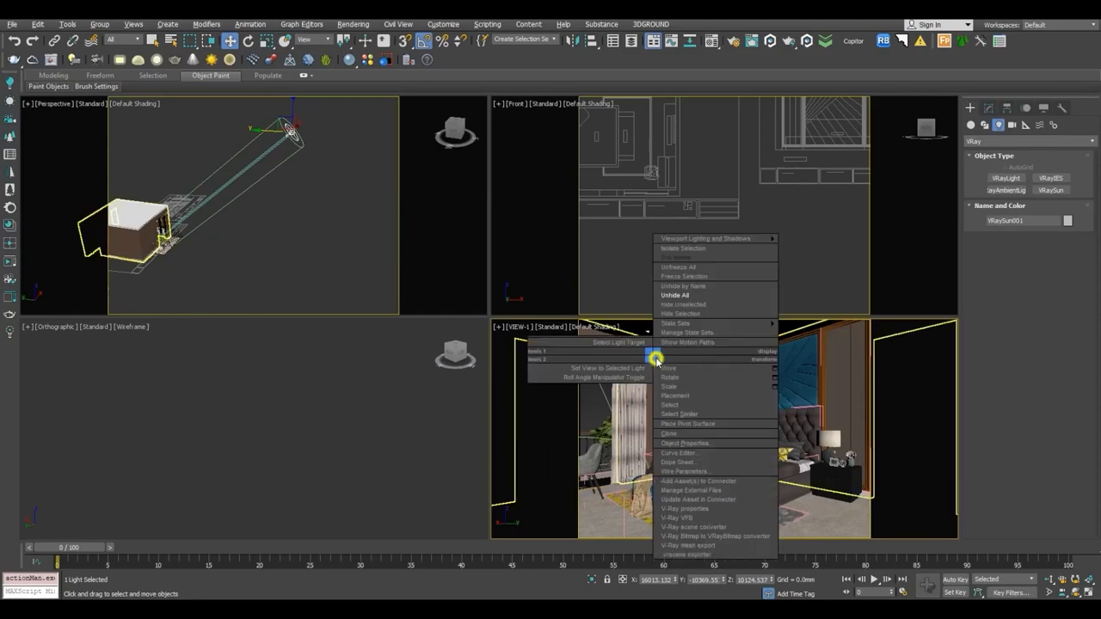
pyautogui.click(645, 384)
pyautogui.press('F3')
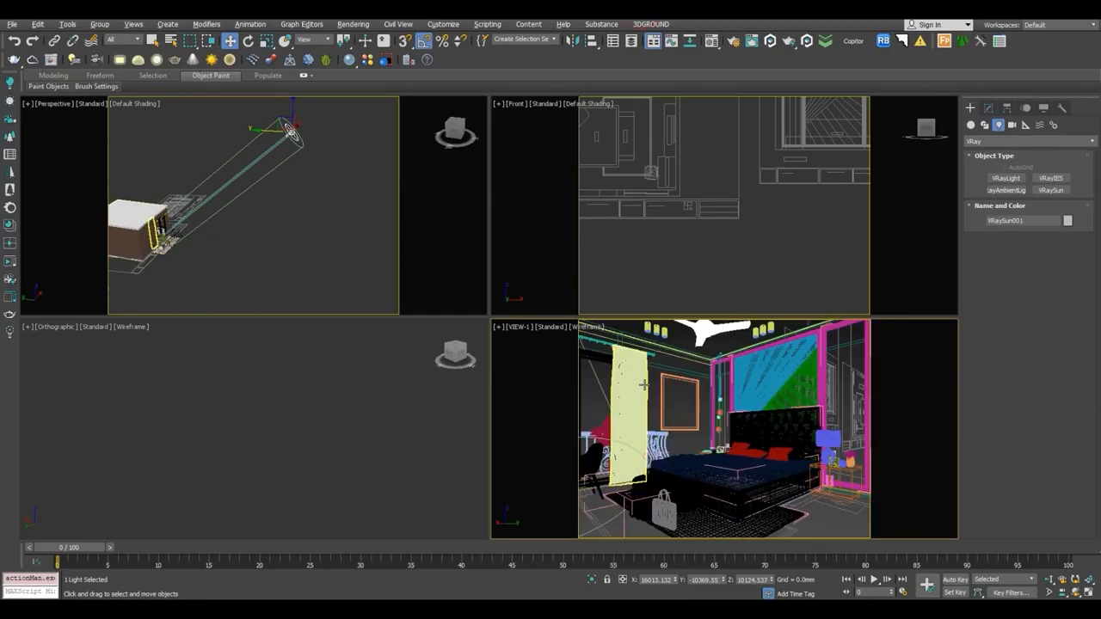
# Open the V-Ray frame buffer and start an interactive render of the VIEW-1 camera.
pyautogui.rightClick(644, 384)
pyautogui.click(671, 542)
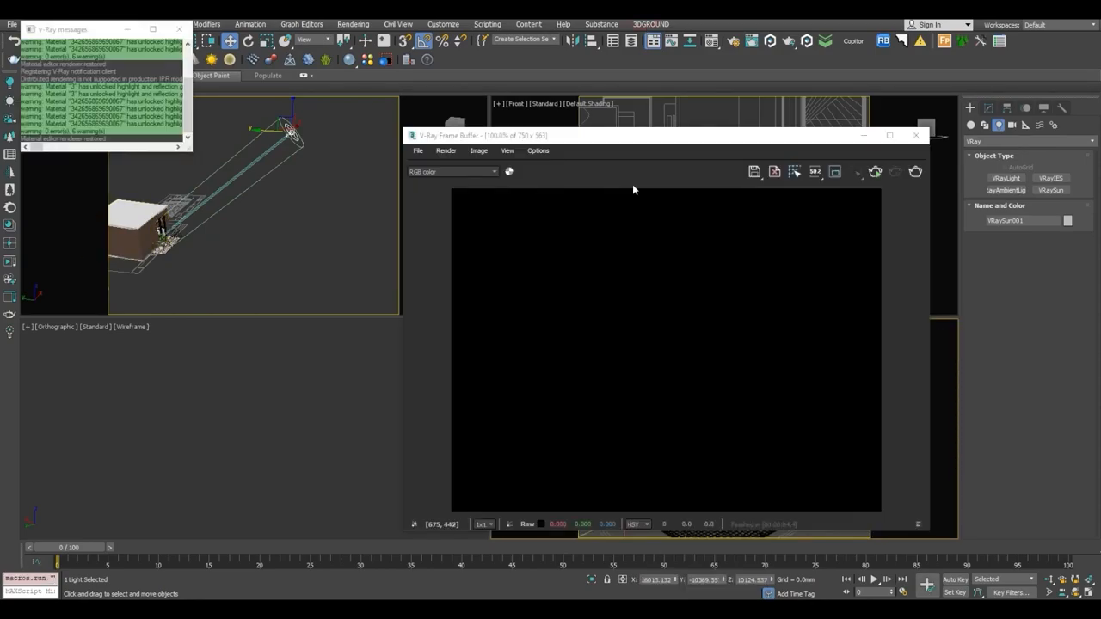
pyautogui.moveTo(661, 146); pyautogui.dragTo(297, 180)
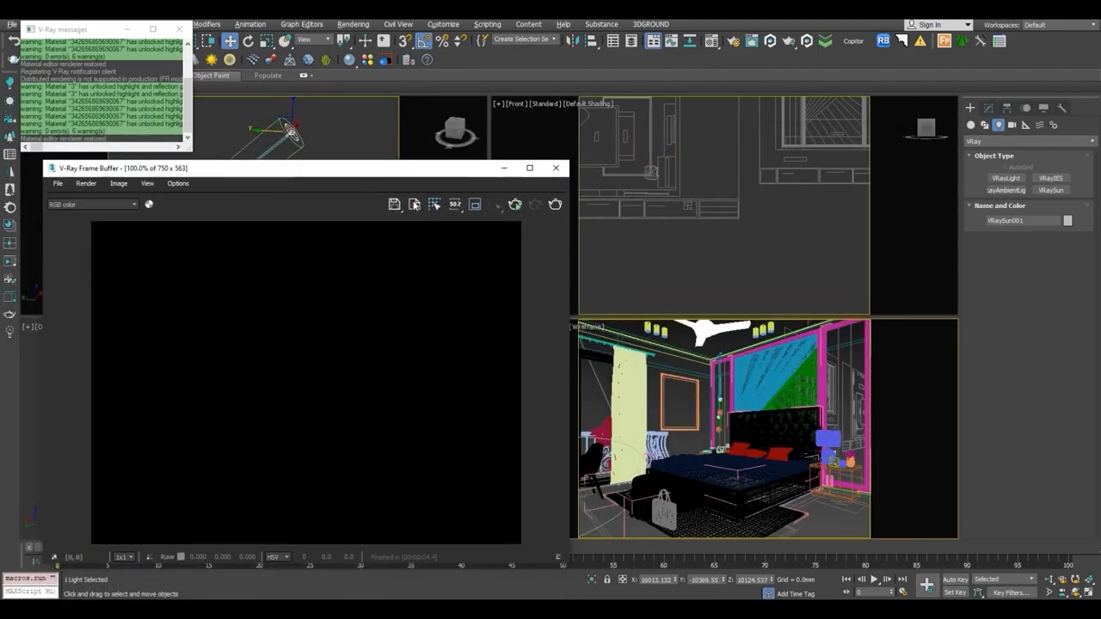
pyautogui.click(516, 204)
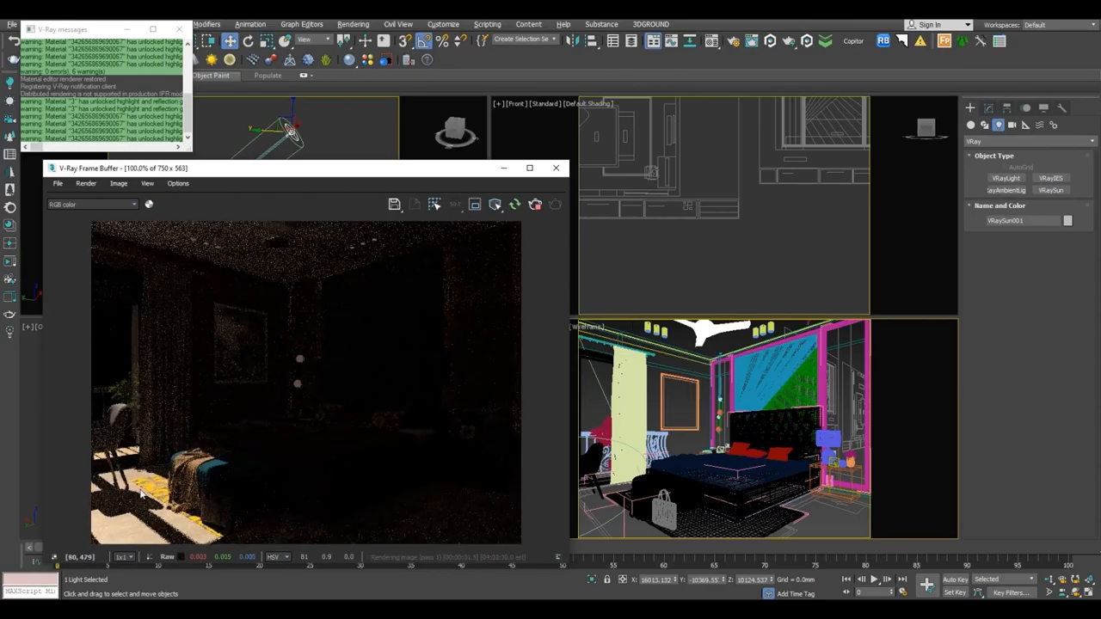
# Shrink the frame buffer, place it above the camera view beside the perspective view, and close the V-Ray messages window.
pyautogui.moveTo(320, 178); pyautogui.dragTo(752, 48)
pyautogui.moveTo(476, 437); pyautogui.dragTo(577, 323)
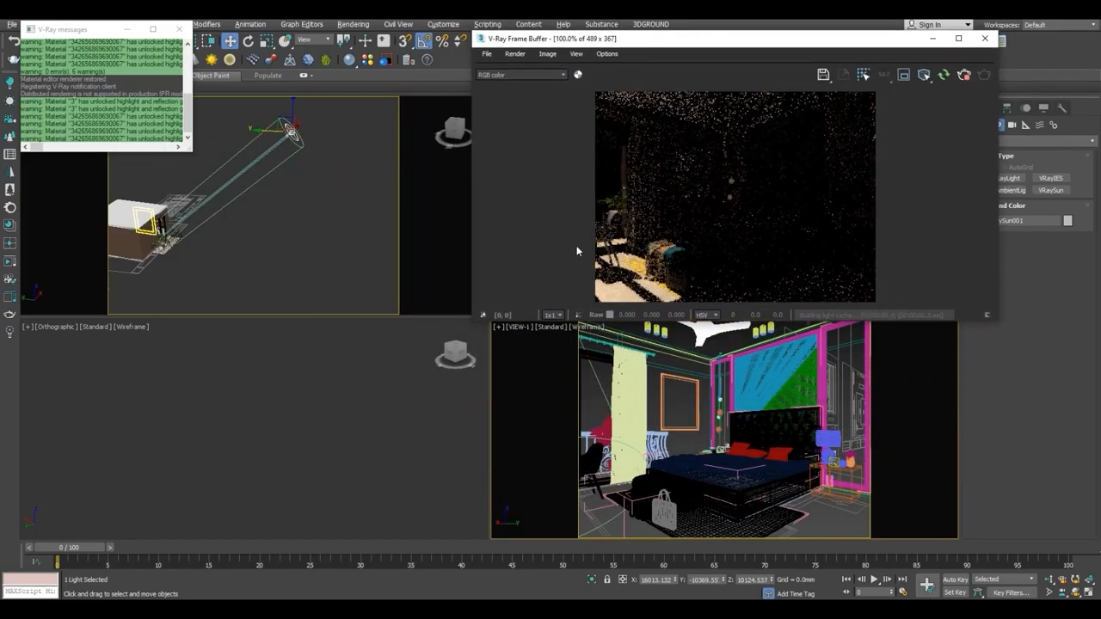
pyautogui.moveTo(570, 41); pyautogui.dragTo(538, 24)
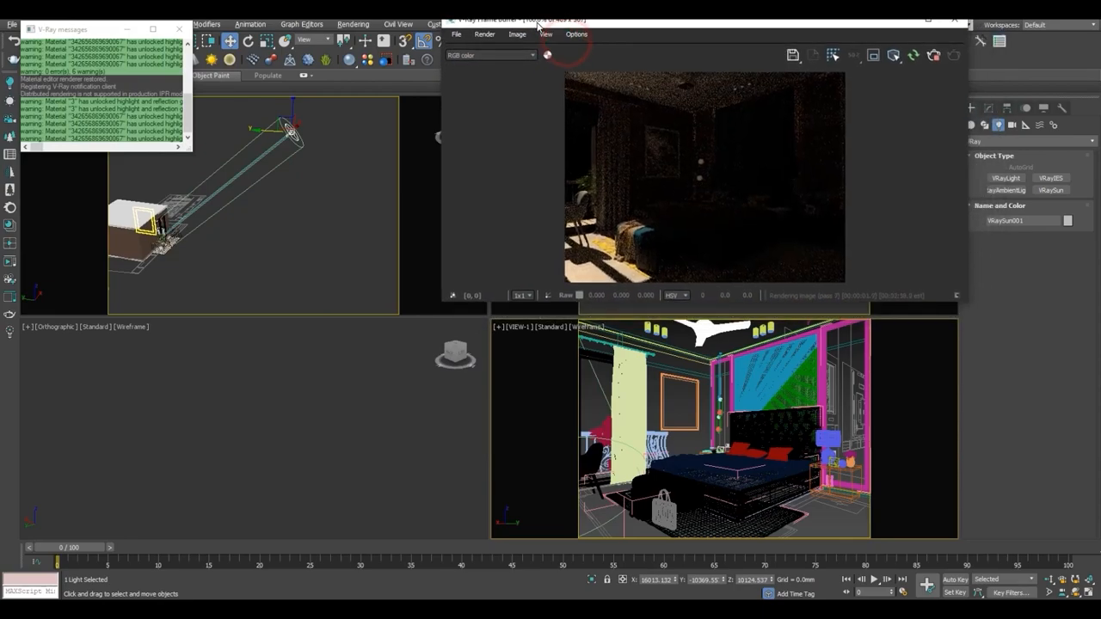
pyautogui.moveTo(447, 300); pyautogui.dragTo(416, 310)
pyautogui.moveTo(322, 231); pyautogui.dragTo(331, 233, button='middle')
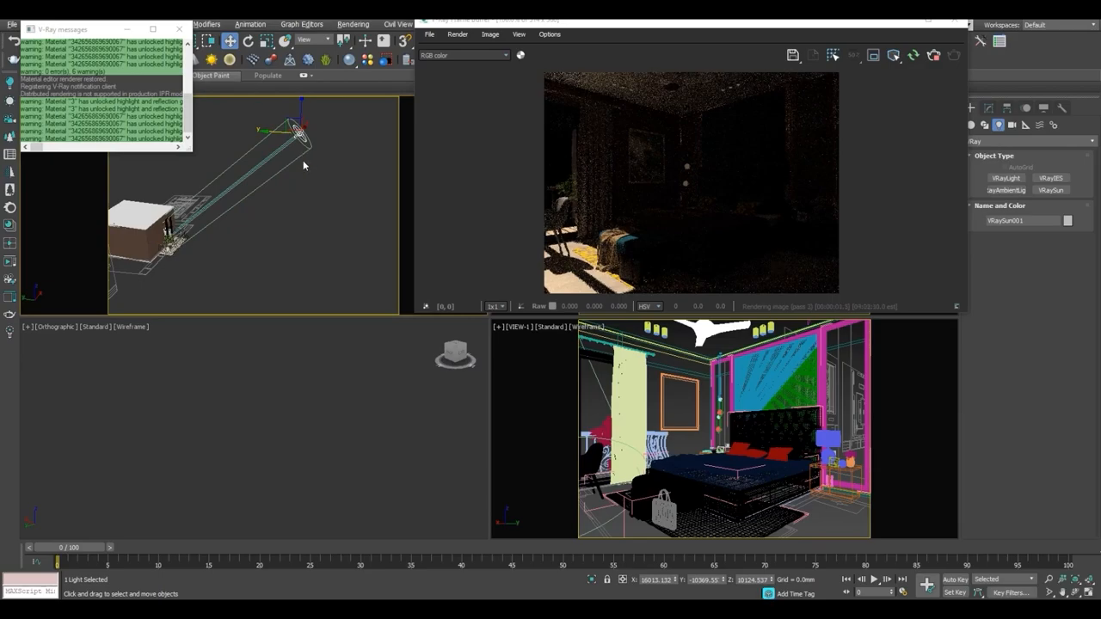
pyautogui.moveTo(793, 24); pyautogui.dragTo(781, 22)
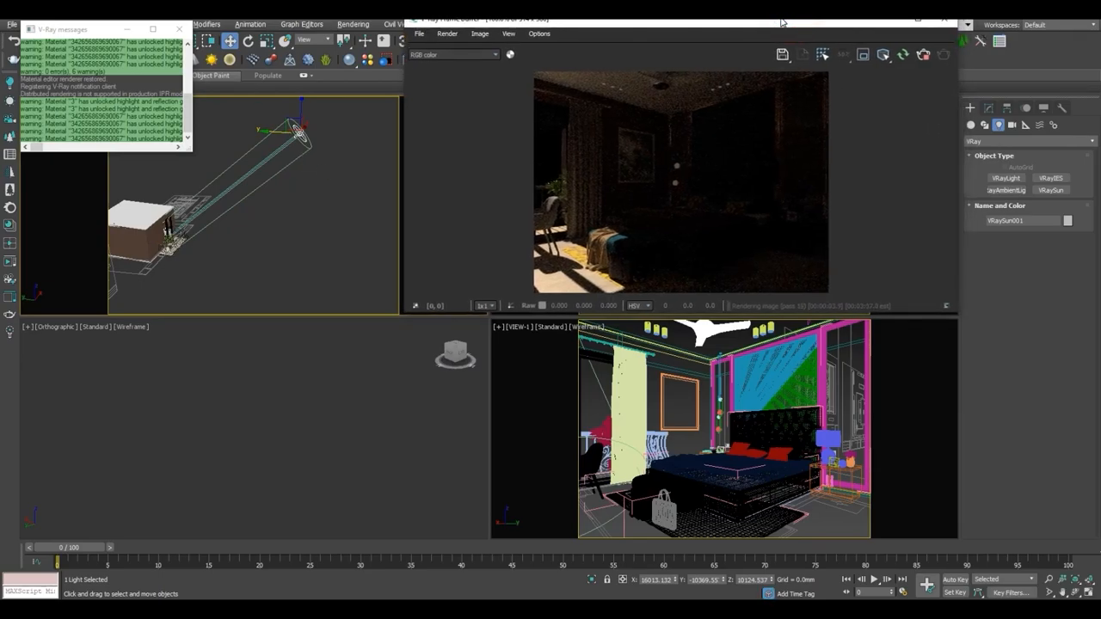
pyautogui.click(179, 29)
# Show the perspective view in wireframe and set the sun's color mode to direct.
pyautogui.click(313, 190)
pyautogui.click(300, 134)
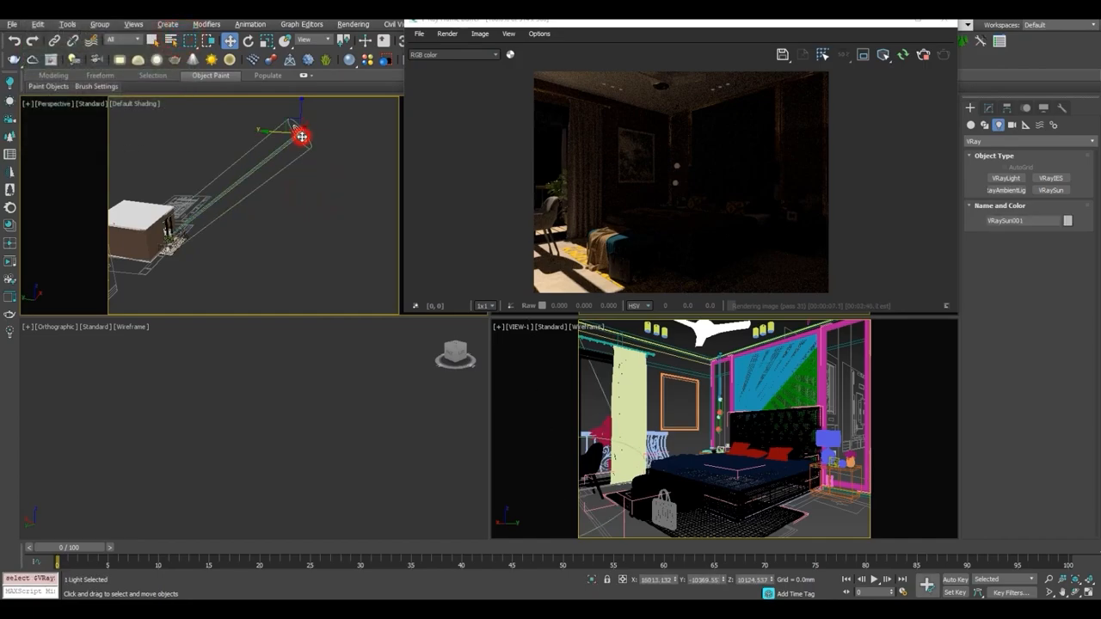
pyautogui.press('F3')
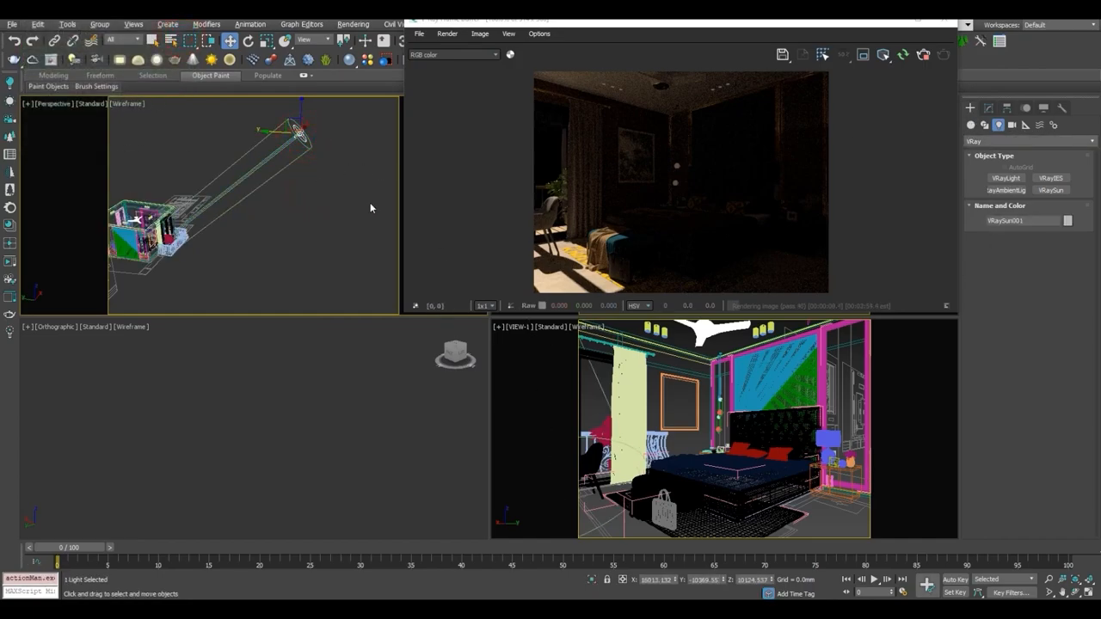
pyautogui.click(988, 108)
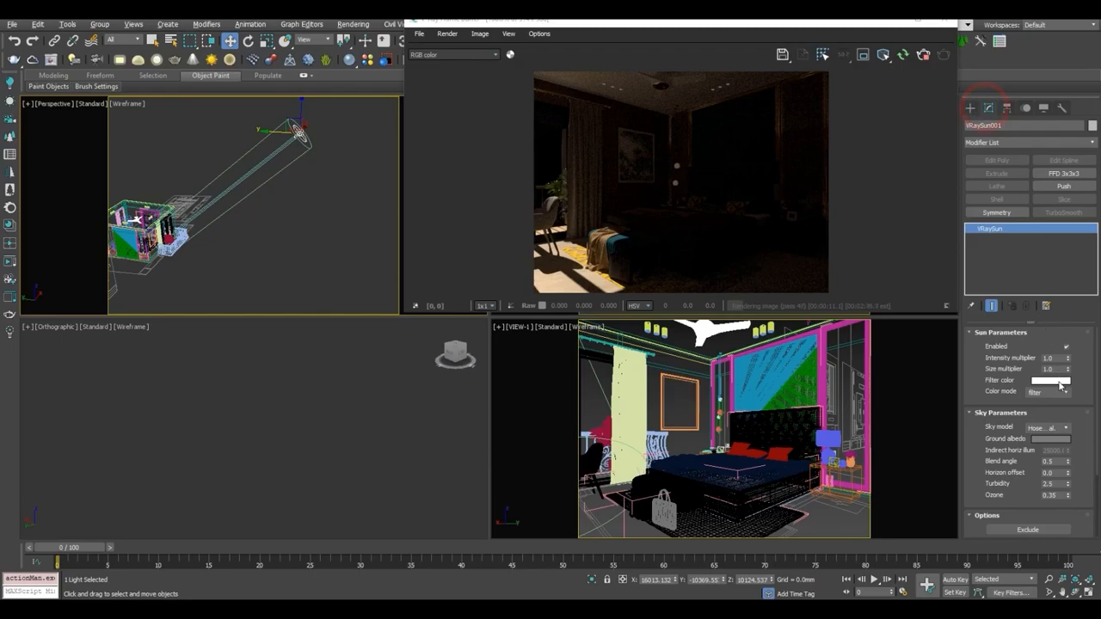
pyautogui.click(1041, 392)
pyautogui.click(1044, 412)
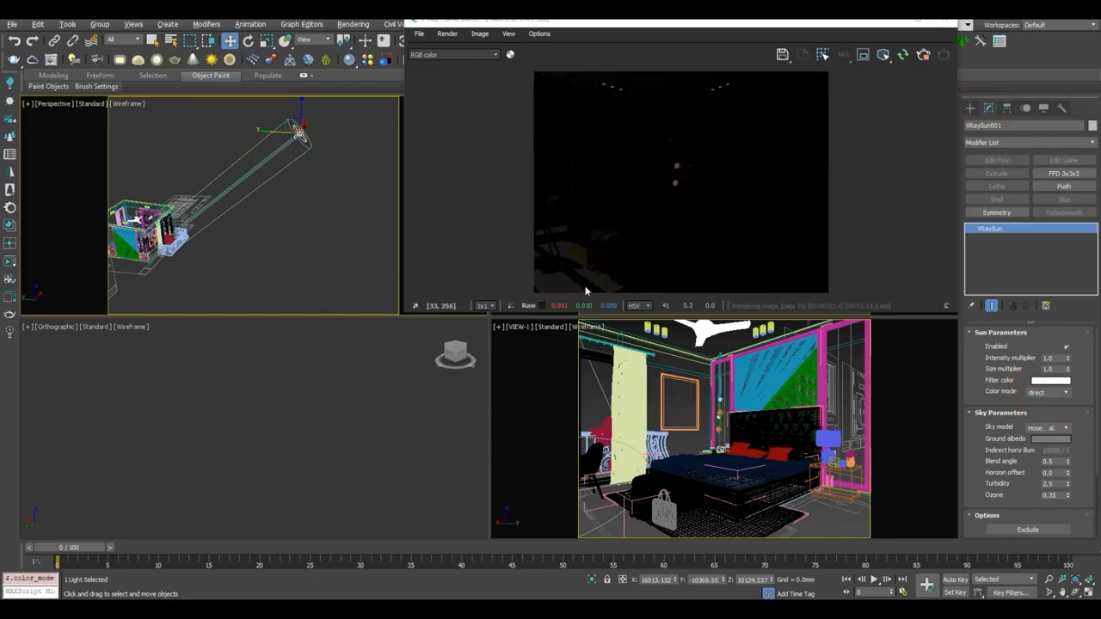
# Select the VIEW-1 camera and set its f-number to 4 and its shutter speed to 25.
pyautogui.click(514, 327)
pyautogui.click(560, 543)
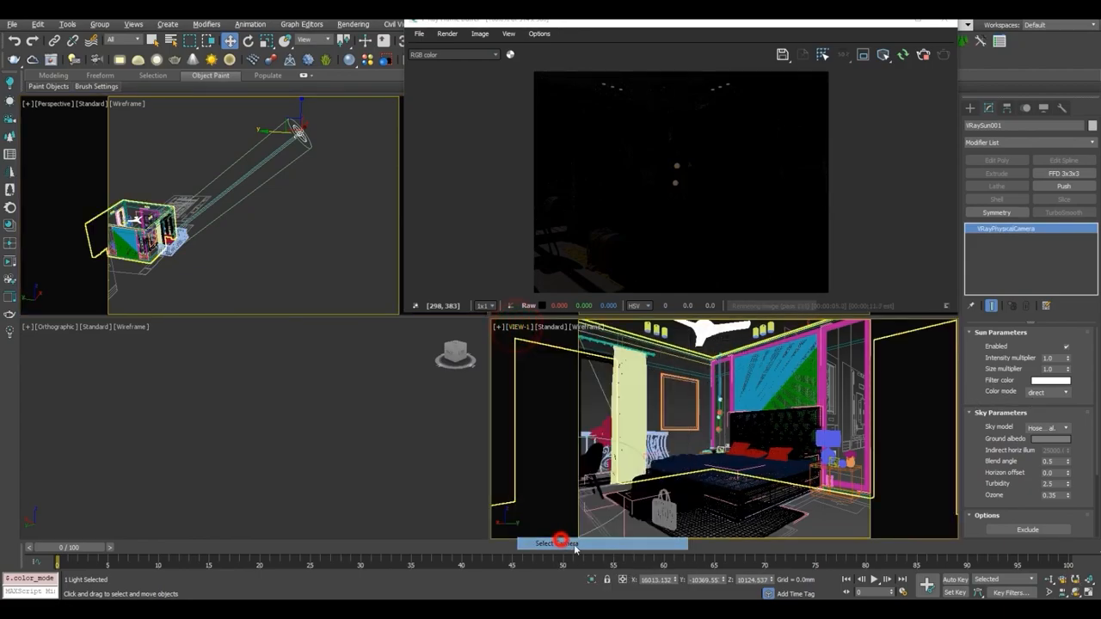
pyautogui.doubleClick(1053, 499)
pyautogui.write('4')
pyautogui.press('Return')
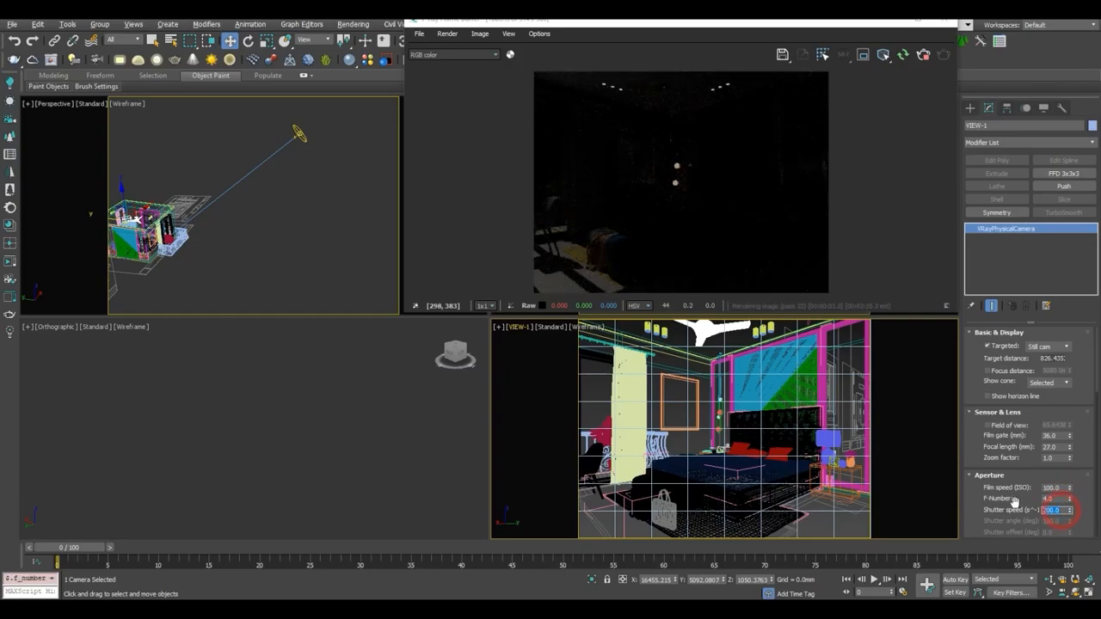
pyautogui.write('30')
pyautogui.press('Return')
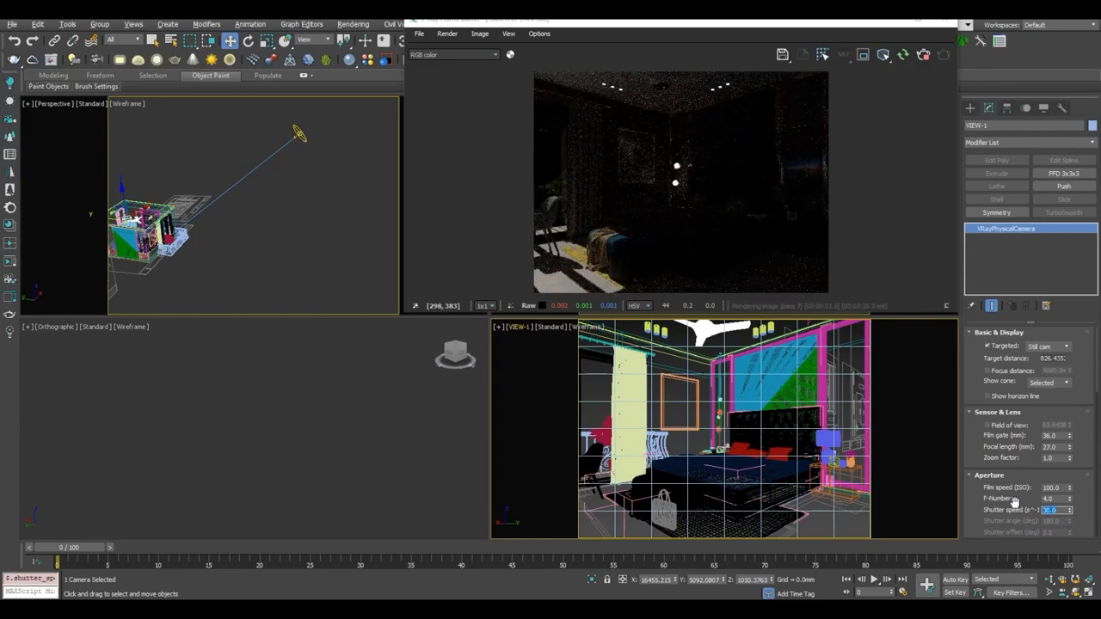
pyautogui.write('25')
pyautogui.press('Return')
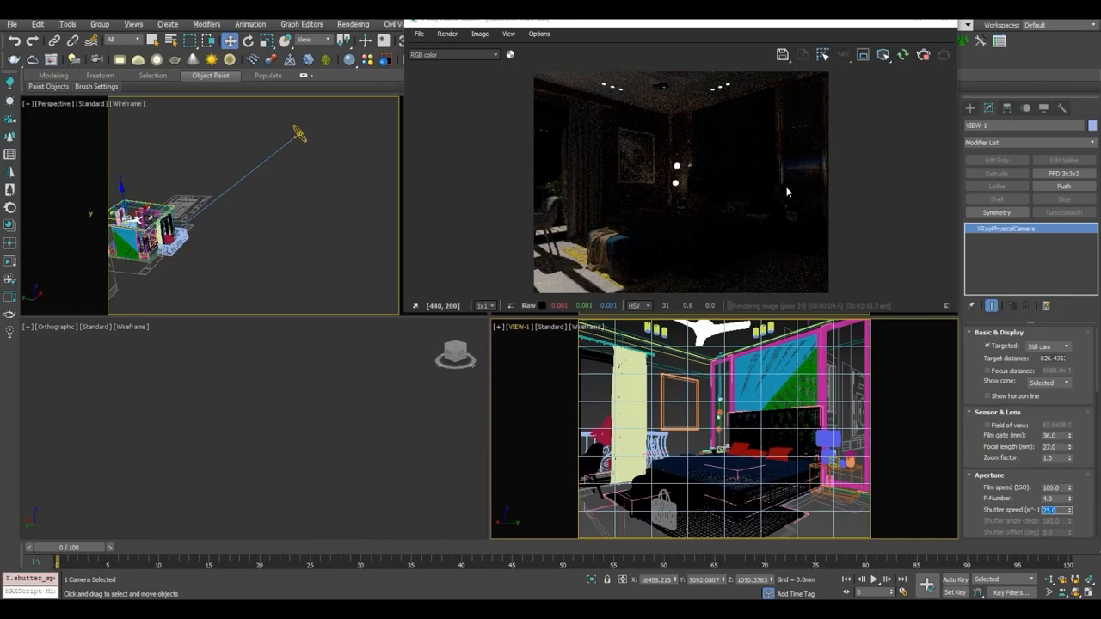
# Set the sun's size multiplier to 8 and its intensity multiplier to 1.8.
pyautogui.click(297, 133)
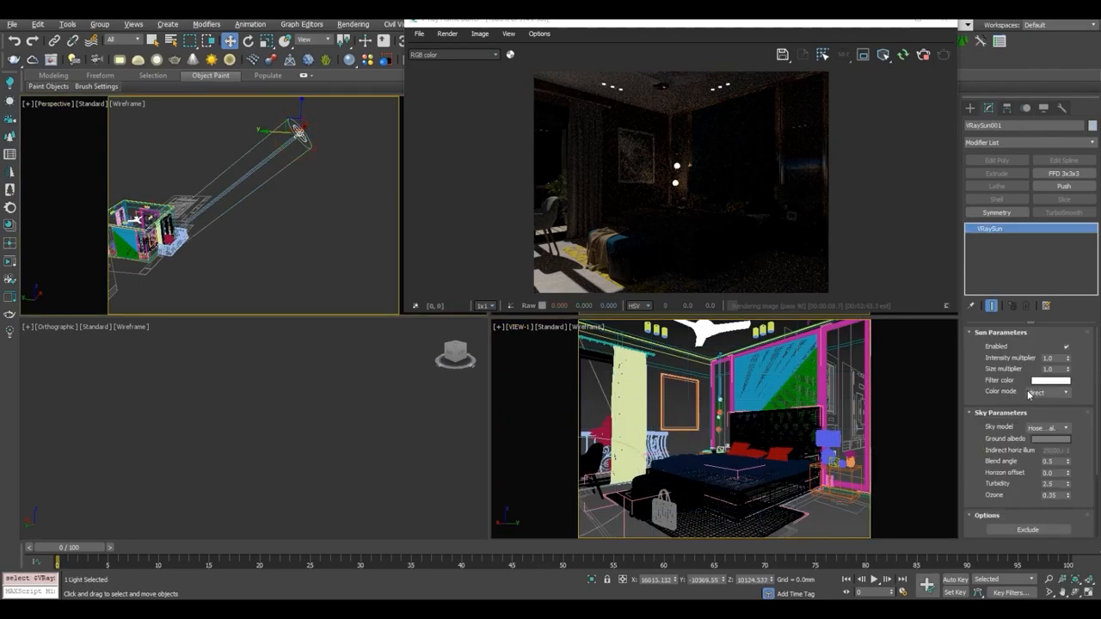
pyautogui.click(1053, 370)
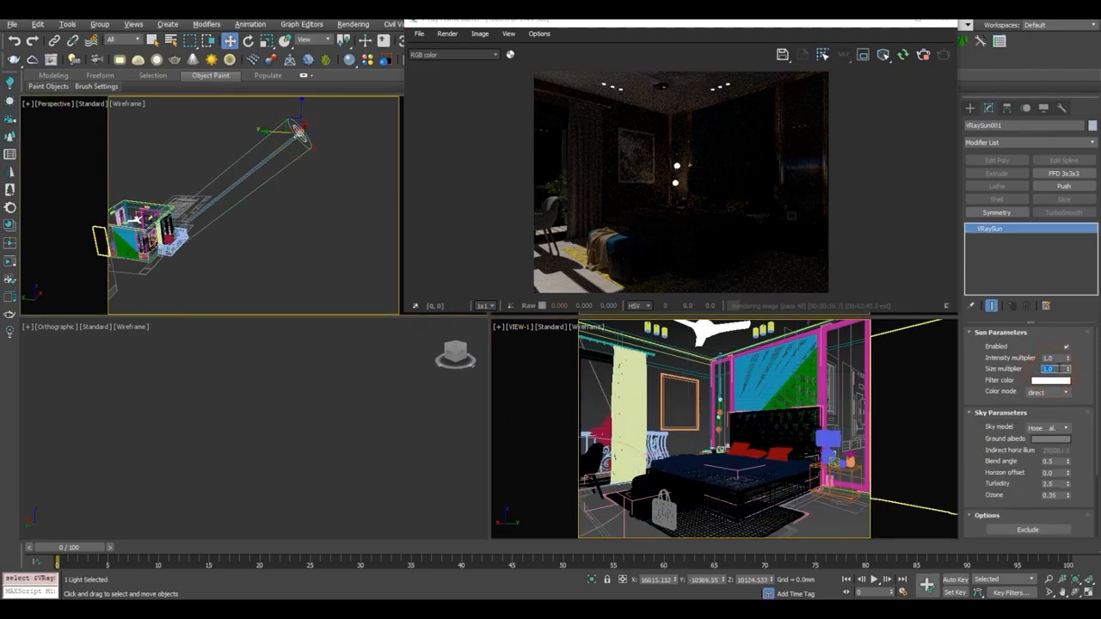
pyautogui.write('8')
pyautogui.press('Return')
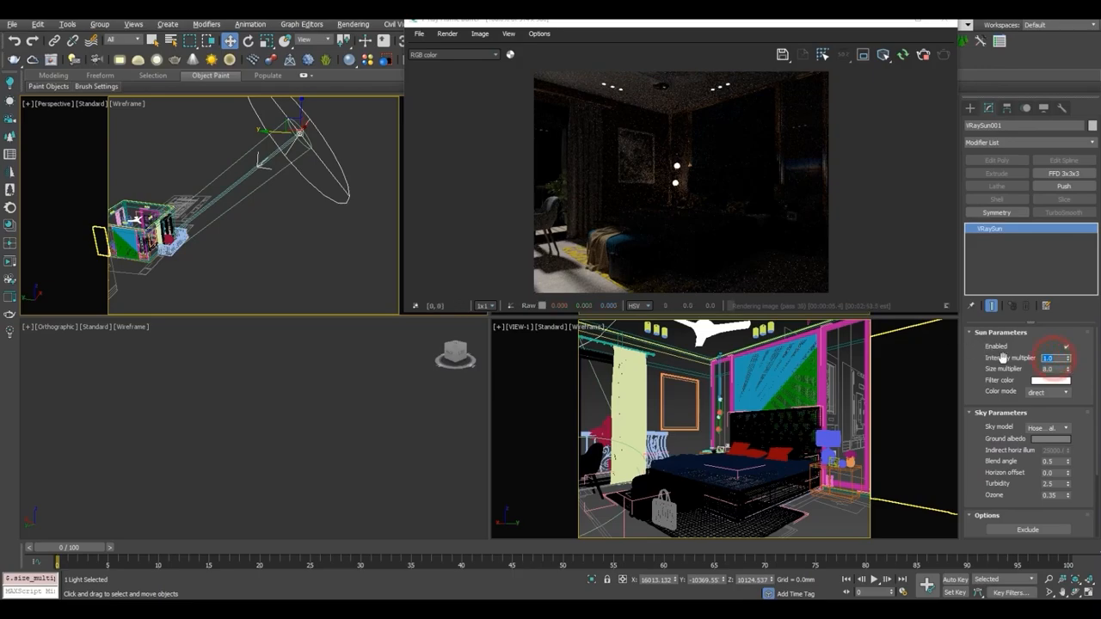
pyautogui.write('2')
pyautogui.press('Return')
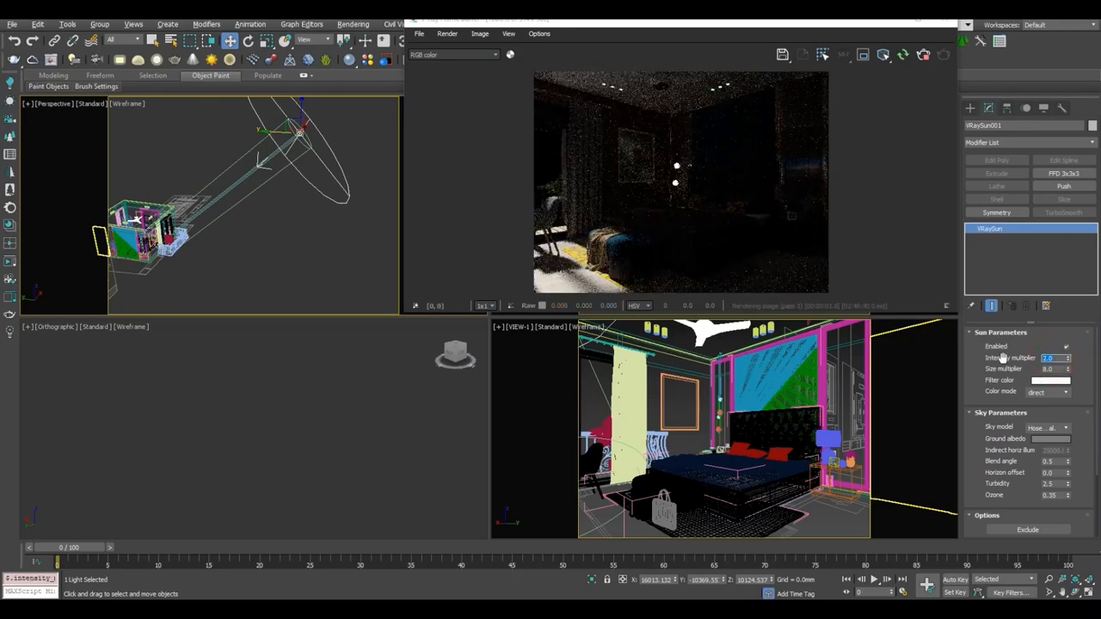
pyautogui.write('1.8')
pyautogui.press('Return')
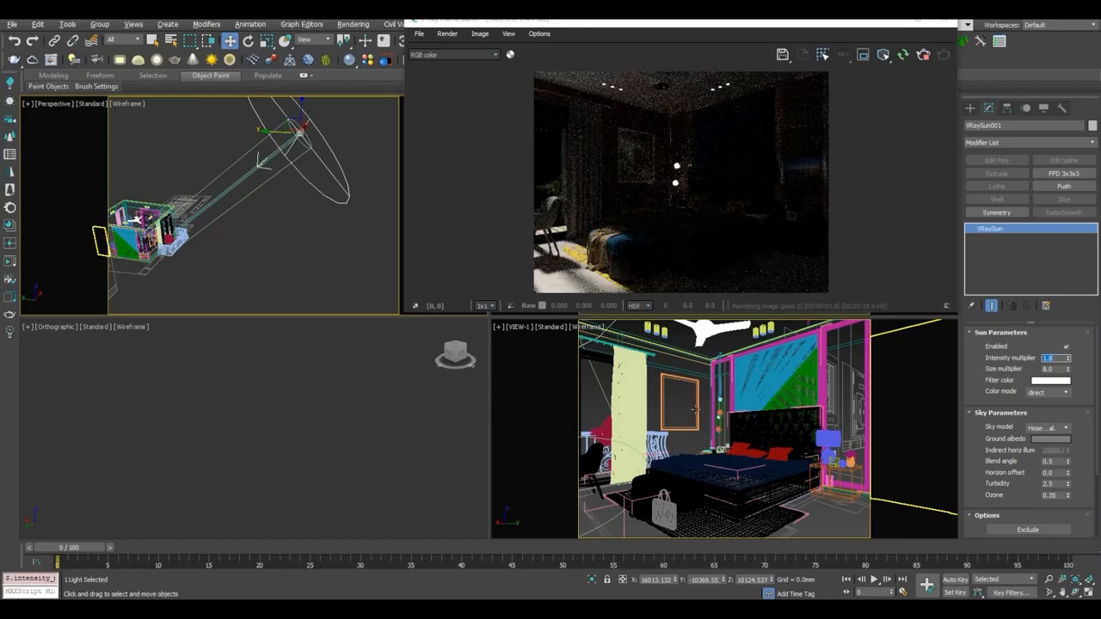
# Move the sun closer to the building and higher, to about Y -9491 and Z 10773, and maximize the perspective view.
pyautogui.moveTo(299, 194)
pyautogui.mouseDown(button='middle')
pyautogui.moveTo(297, 214)
pyautogui.moveTo(311, 177)
pyautogui.mouseUp(button='middle')
pyautogui.moveTo(296, 132); pyautogui.dragTo(250, 143)
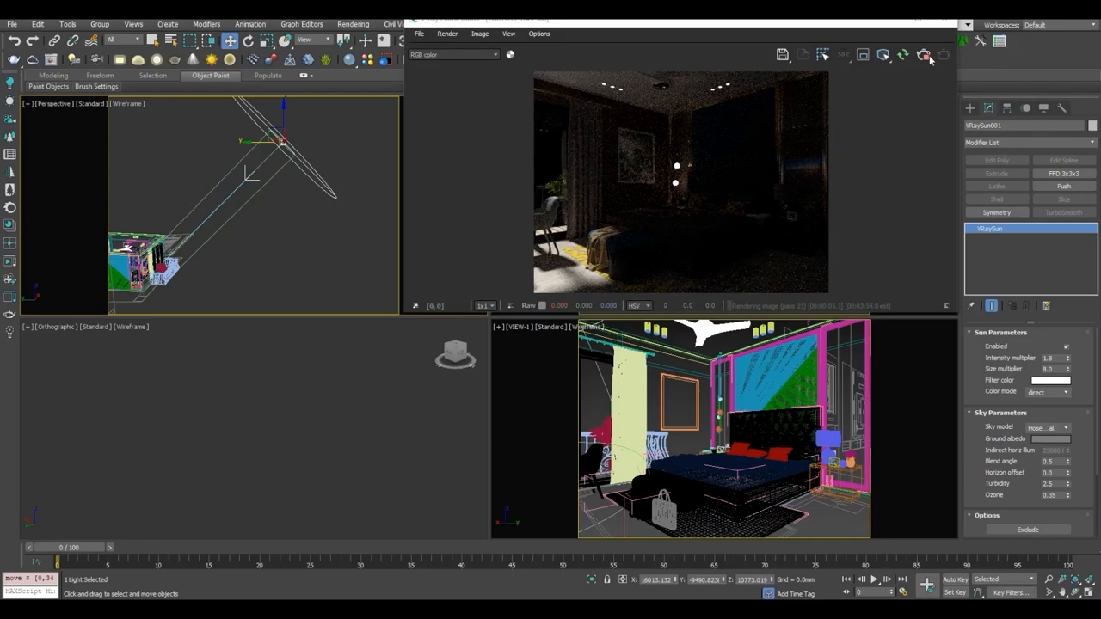
pyautogui.hotkey('alt', 'w')
pyautogui.scroll(-4, 248, 206)
pyautogui.keyDown('alt'); pyautogui.moveTo(297, 310); pyautogui.dragTo(306, 323, button='middle'); pyautogui.keyUp('alt')
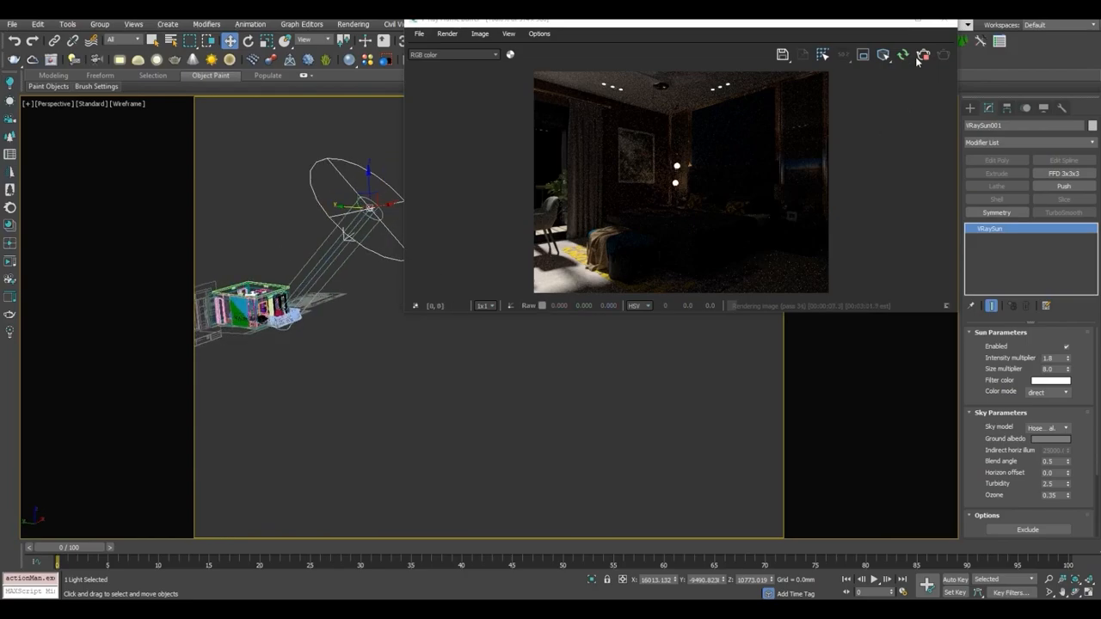
# Stop the interactive render and isolate the balcony's sliding door in a shaded front view.
pyautogui.click(923, 55)
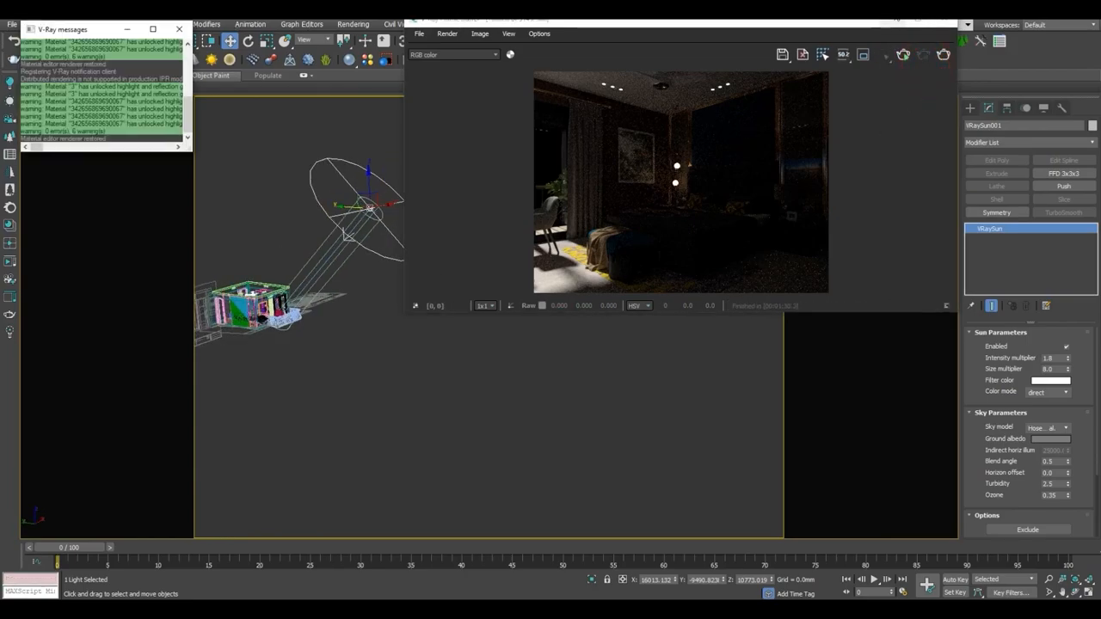
pyautogui.click(437, 356)
pyautogui.moveTo(378, 315); pyautogui.dragTo(456, 344, button='middle')
pyautogui.scroll(5, 353, 327)
pyautogui.press('F3')
pyautogui.click(353, 327)
pyautogui.click(377, 313)
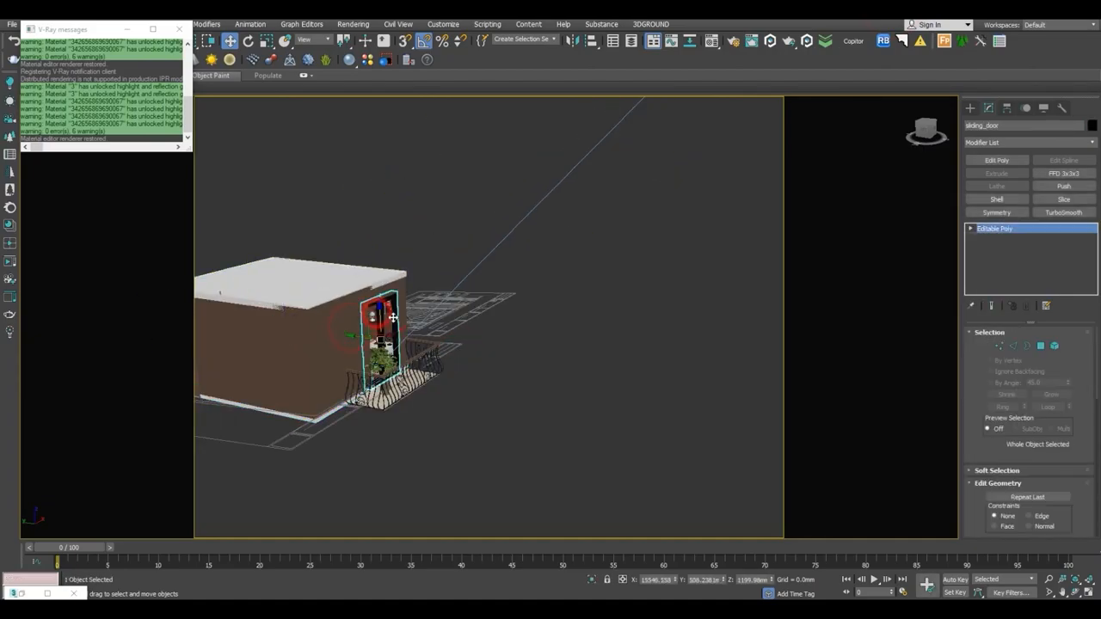
pyautogui.hotkey('alt', 'q')
pyautogui.press('f')
pyautogui.click(657, 334)
# Draw a plane about 8031 mm long and 10790 mm wide around the sliding door in the front view.
pyautogui.click(972, 108)
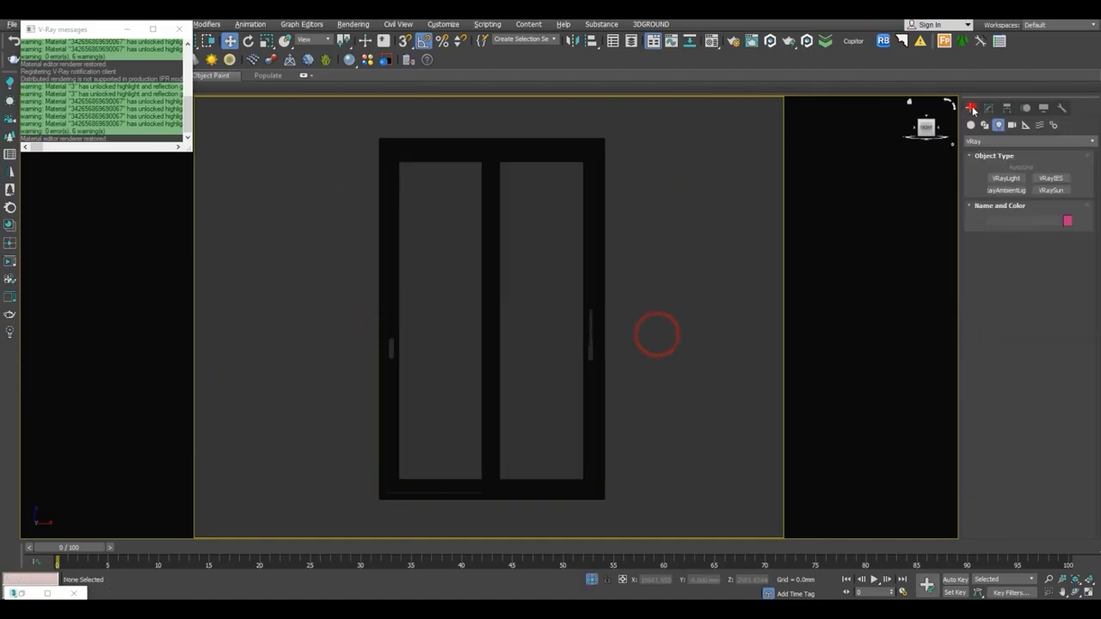
pyautogui.click(972, 126)
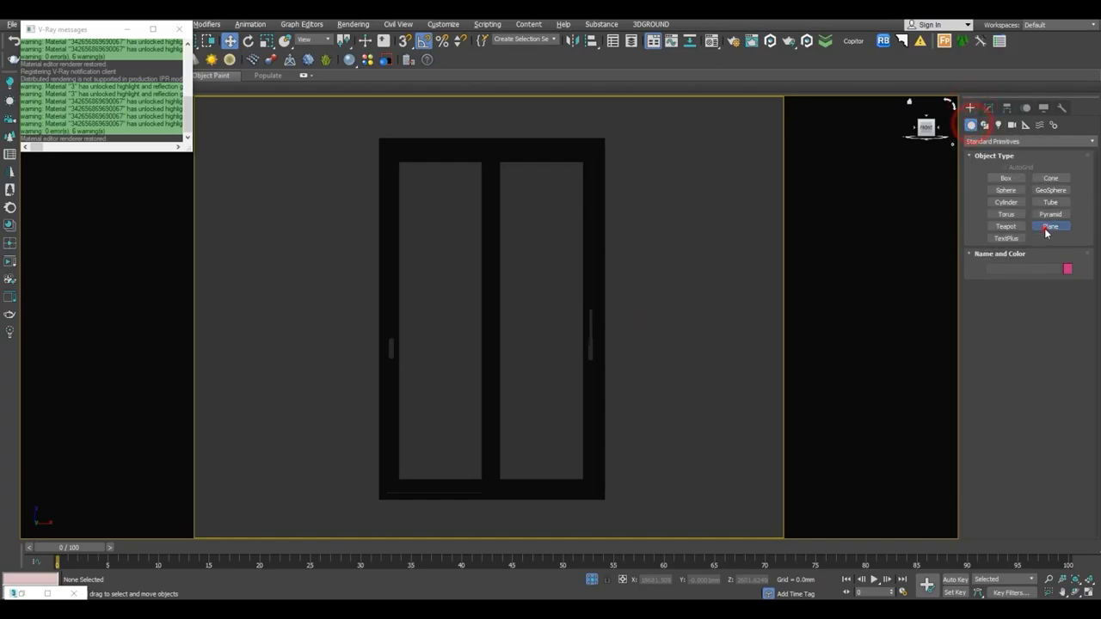
pyautogui.click(1047, 229)
pyautogui.scroll(-8, 491, 263)
pyautogui.moveTo(403, 190); pyautogui.dragTo(605, 340)
pyautogui.press('F3')
# Reduce the plane's length and width segments to 1 and rename it BG.
pyautogui.click(989, 108)
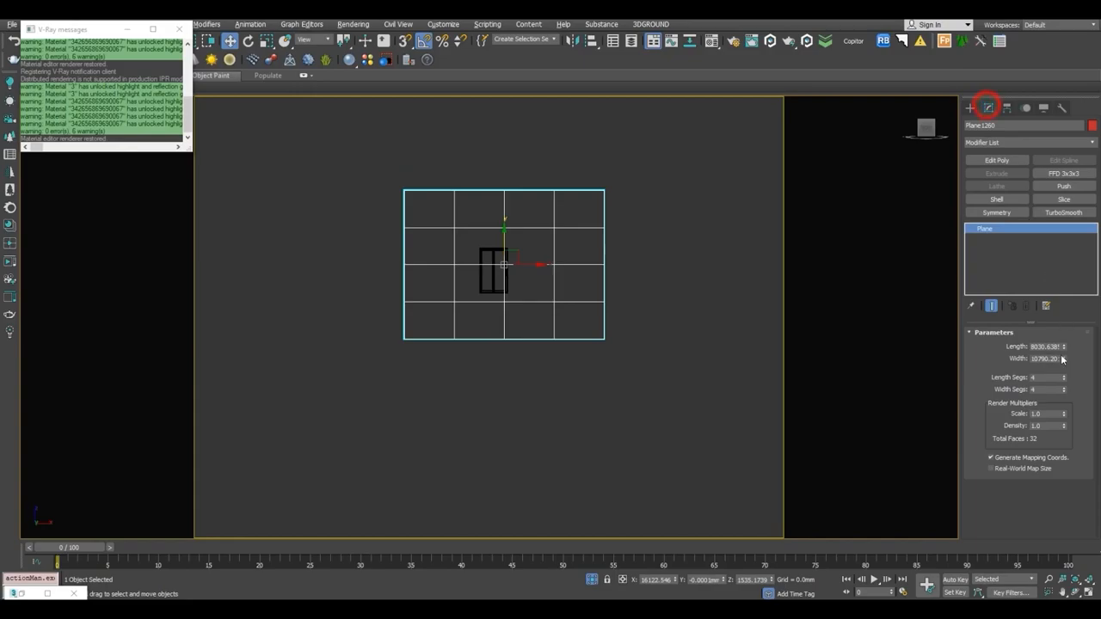
pyautogui.rightClick(1063, 378)
pyautogui.rightClick(1063, 390)
pyautogui.doubleClick(1000, 126)
pyautogui.press('Return')
# End the isolation and move the BG plane outside, beyond the balcony, to about Y -1844 mm.
pyautogui.moveTo(585, 256); pyautogui.dragTo(615, 285, button='middle')
pyautogui.press('p')
pyautogui.scroll(-8, 562, 250)
pyautogui.scroll(5, 536, 270)
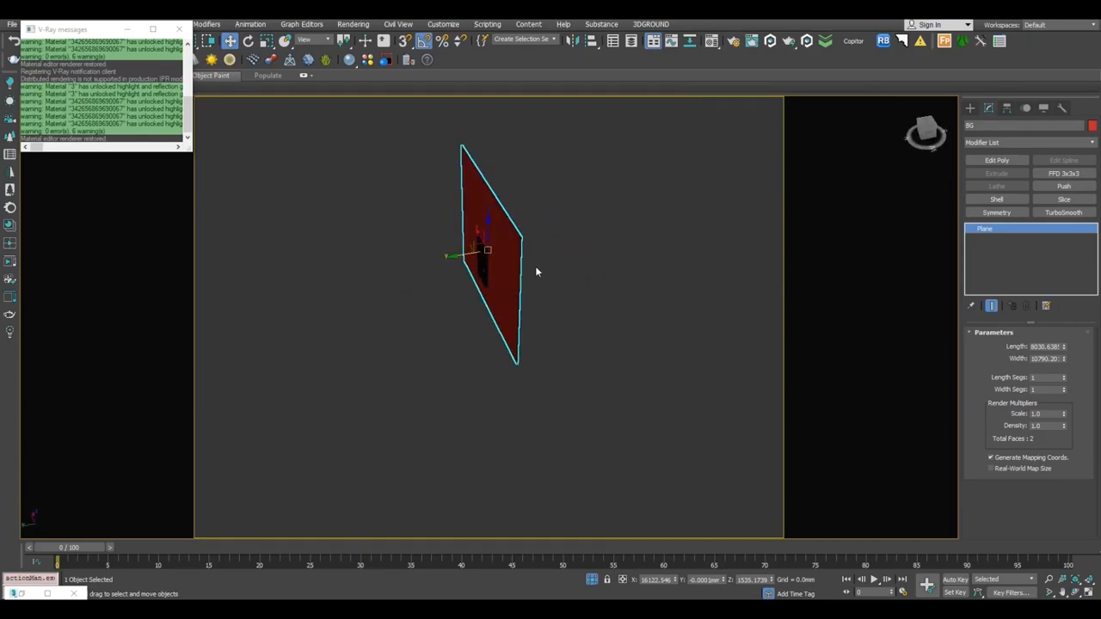
pyautogui.moveTo(518, 209)
pyautogui.mouseDown()
pyautogui.moveTo(493, 213)
pyautogui.moveTo(531, 209)
pyautogui.mouseUp()
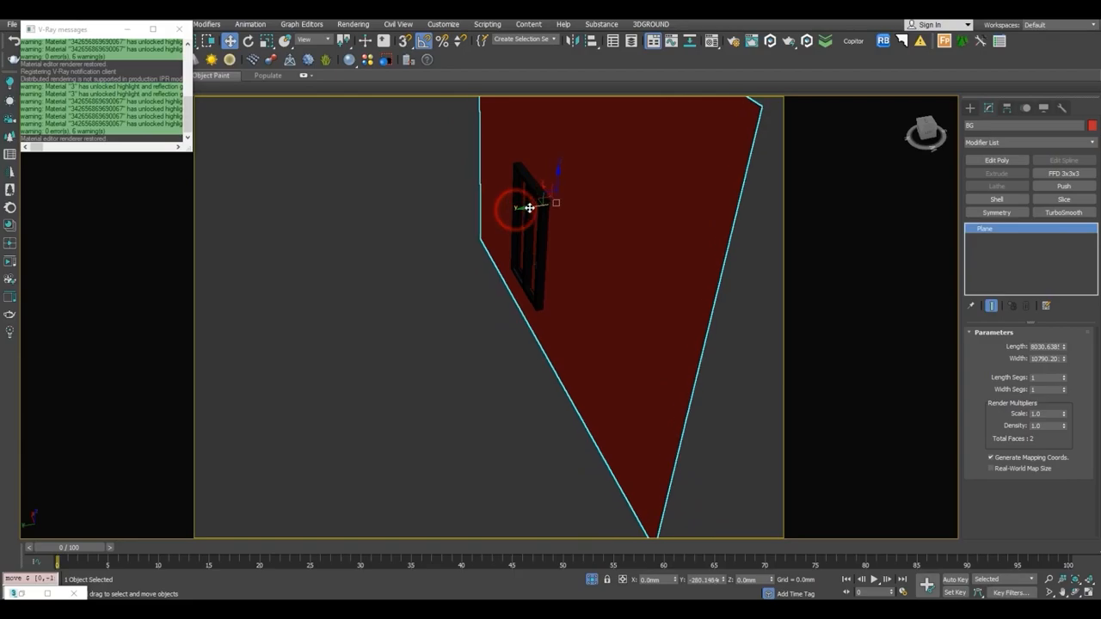
pyautogui.scroll(-4, 599, 289)
pyautogui.keyDown('alt'); pyautogui.moveTo(600, 289); pyautogui.dragTo(686, 281, button='middle'); pyautogui.keyUp('alt')
pyautogui.click(591, 580)
pyautogui.keyDown('alt'); pyautogui.moveTo(526, 329); pyautogui.dragTo(480, 349, button='middle'); pyautogui.keyUp('alt')
pyautogui.moveTo(444, 328); pyautogui.dragTo(562, 334)
pyautogui.keyDown('alt'); pyautogui.moveTo(563, 335); pyautogui.dragTo(594, 315, button='middle'); pyautogui.keyUp('alt')
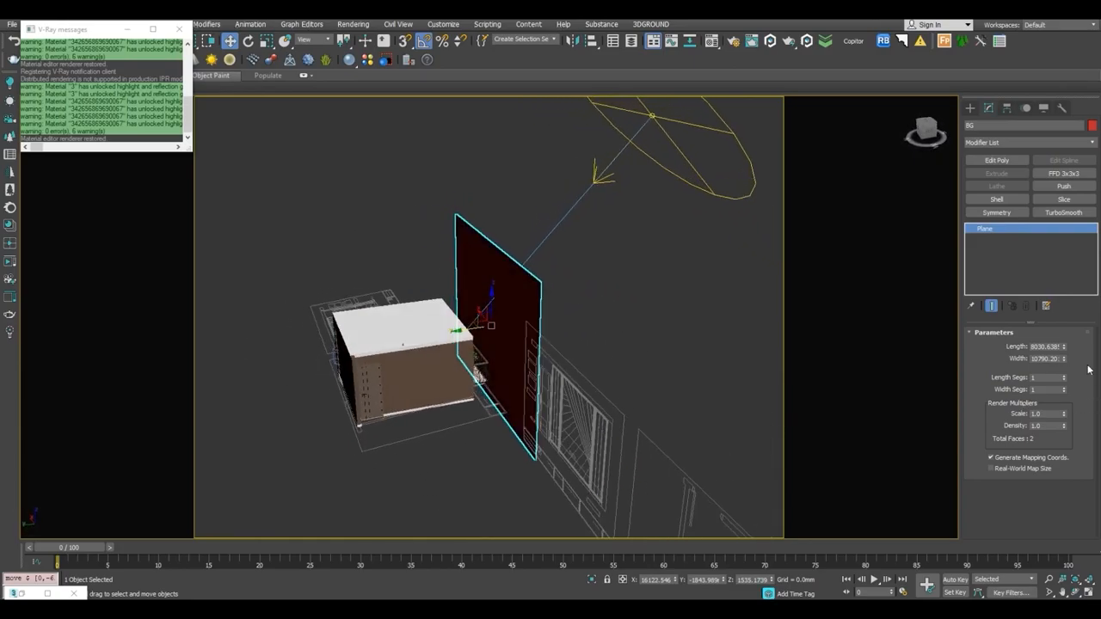
# Reduce the BG plane's length to about 6184 mm and add a Shell modifier to it.
pyautogui.moveTo(1067, 349); pyautogui.dragTo(1067, 363)
pyautogui.moveTo(425, 418)
pyautogui.keyDown('alt'); pyautogui.mouseDown(button='middle')
pyautogui.moveTo(408, 422)
pyautogui.moveTo(431, 418)
pyautogui.mouseUp(button='middle'); pyautogui.keyUp('alt')
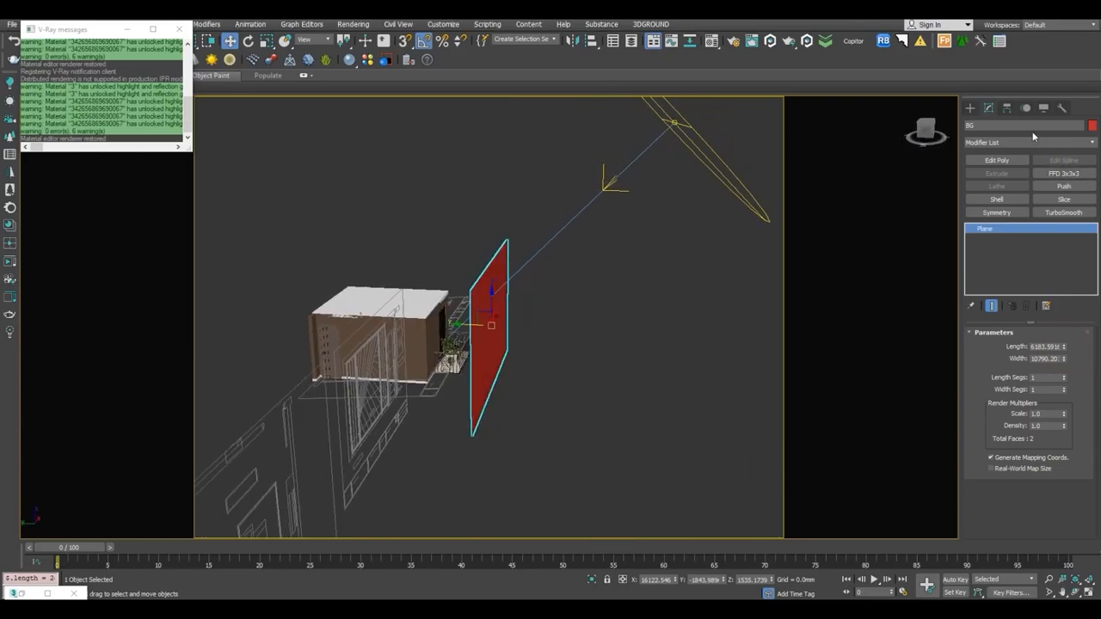
pyautogui.click(996, 199)
pyautogui.keyDown('alt'); pyautogui.moveTo(679, 318); pyautogui.dragTo(537, 302, button='middle'); pyautogui.keyUp('alt')
# Assign a material named G to the BG plane and change its type to VRayLightMtl.
pyautogui.press('m')
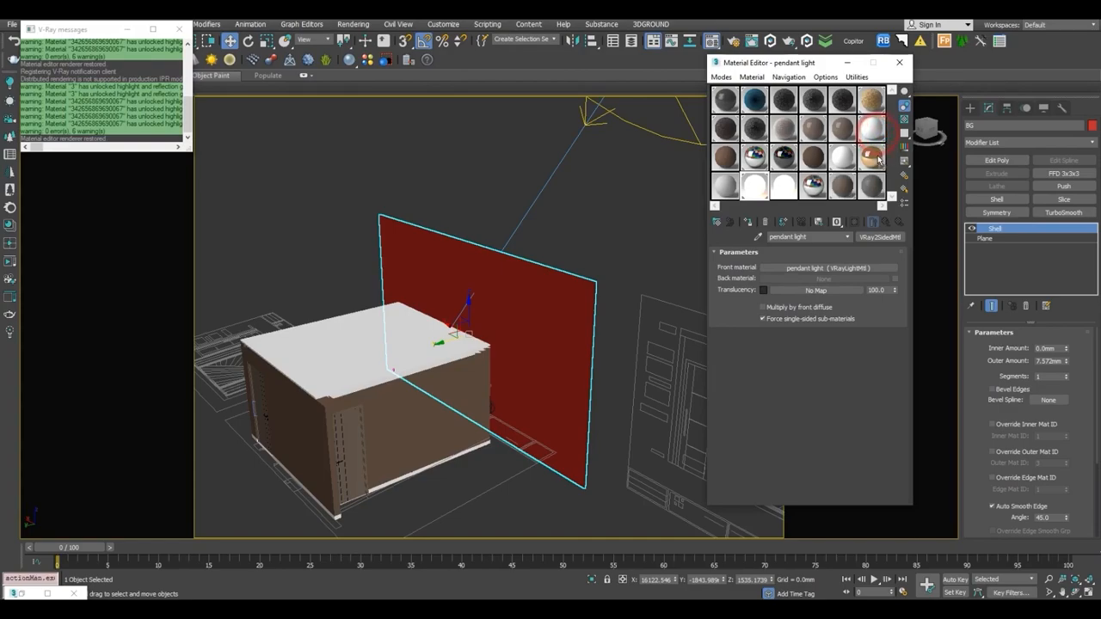
pyautogui.click(871, 157)
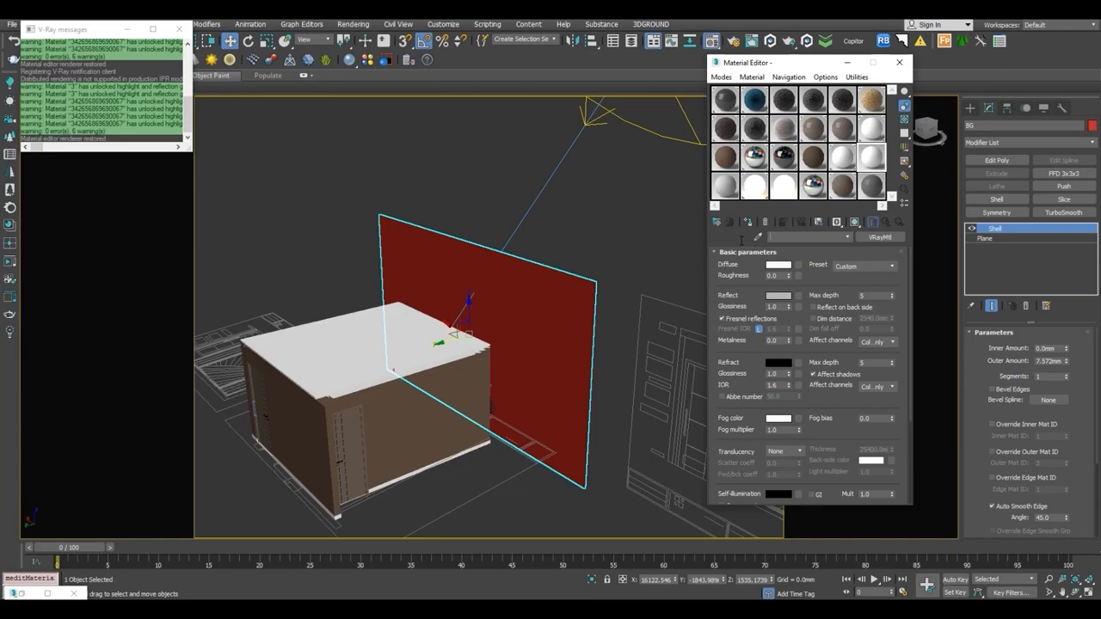
pyautogui.moveTo(878, 154); pyautogui.dragTo(570, 304)
pyautogui.click(874, 237)
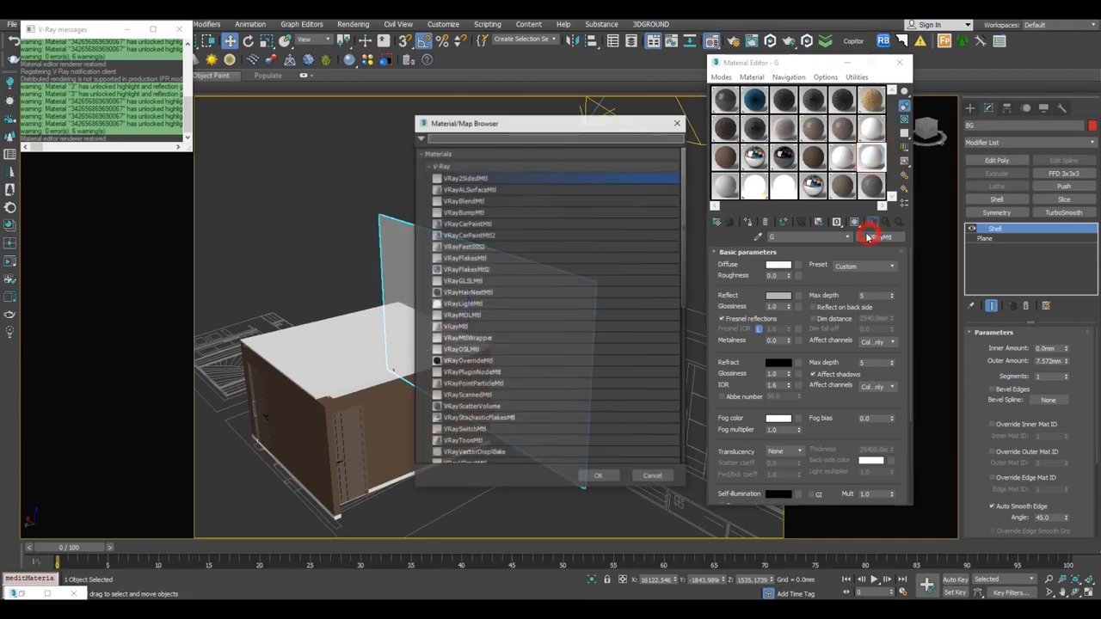
pyautogui.doubleClick(465, 304)
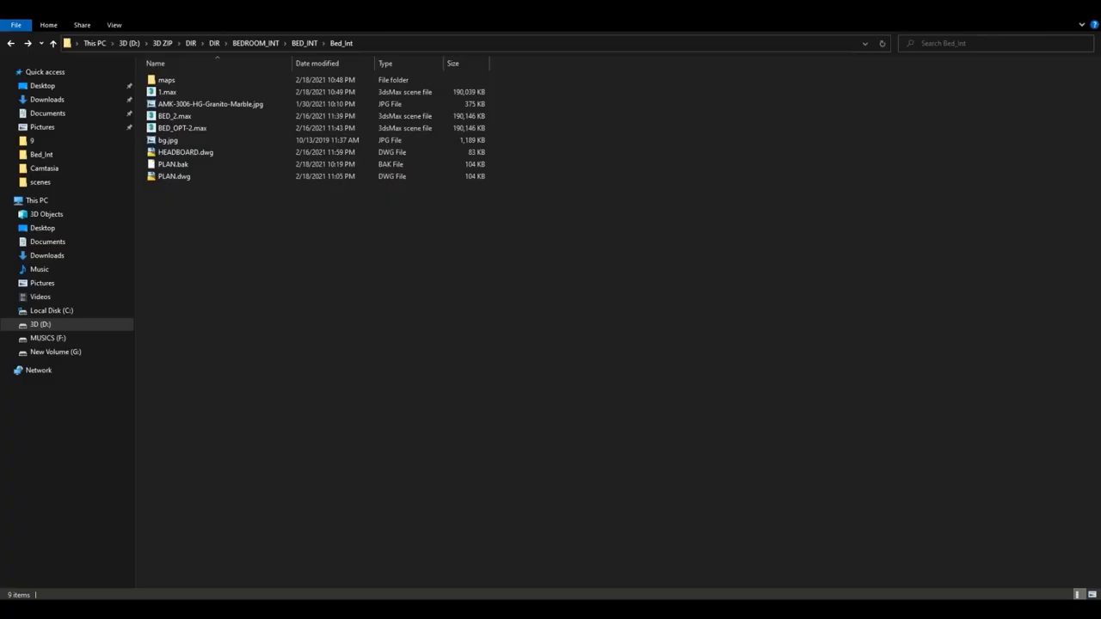
# Use bg.jpg as the light material's color map, display it on the plane, and check it through the camera.
pyautogui.moveTo(167, 140); pyautogui.dragTo(858, 274)
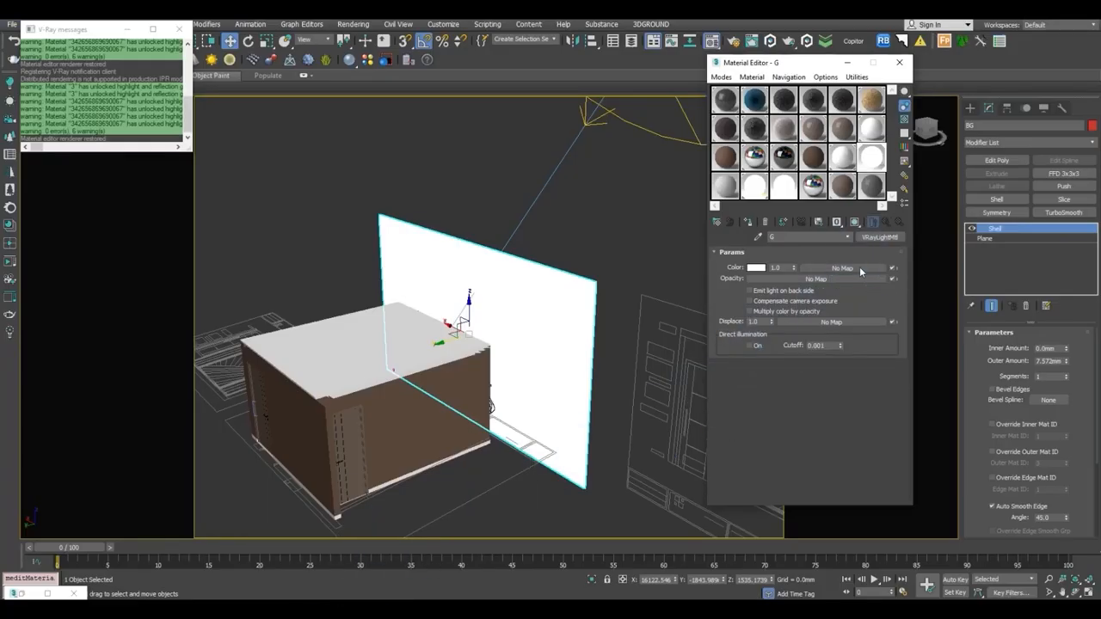
pyautogui.click(856, 226)
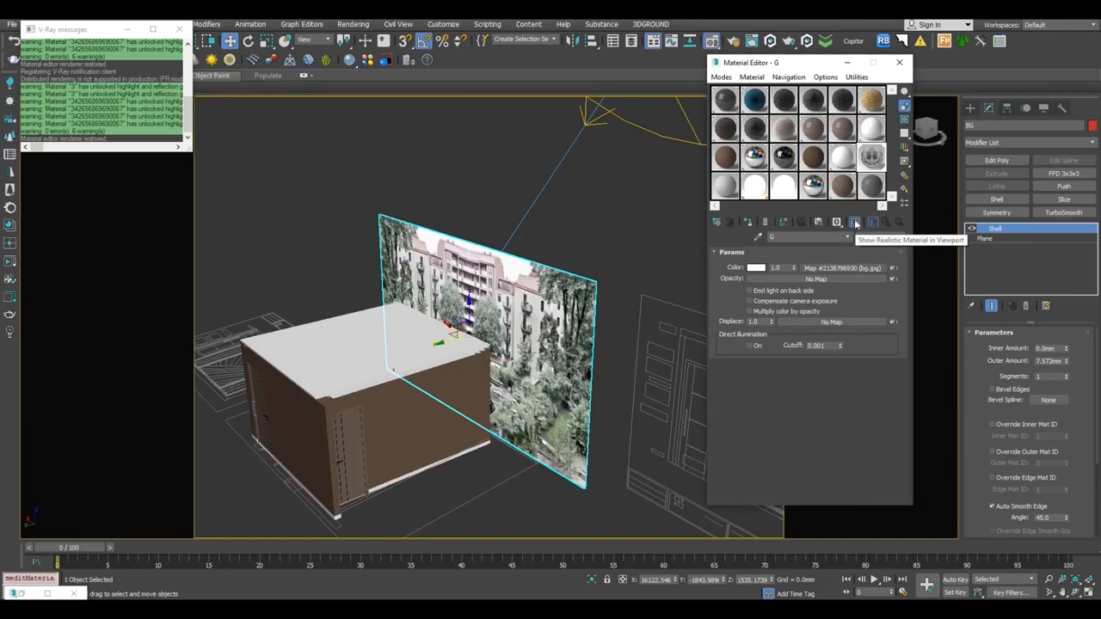
pyautogui.keyDown('alt'); pyautogui.moveTo(529, 308); pyautogui.dragTo(547, 293, button='middle'); pyautogui.keyUp('alt')
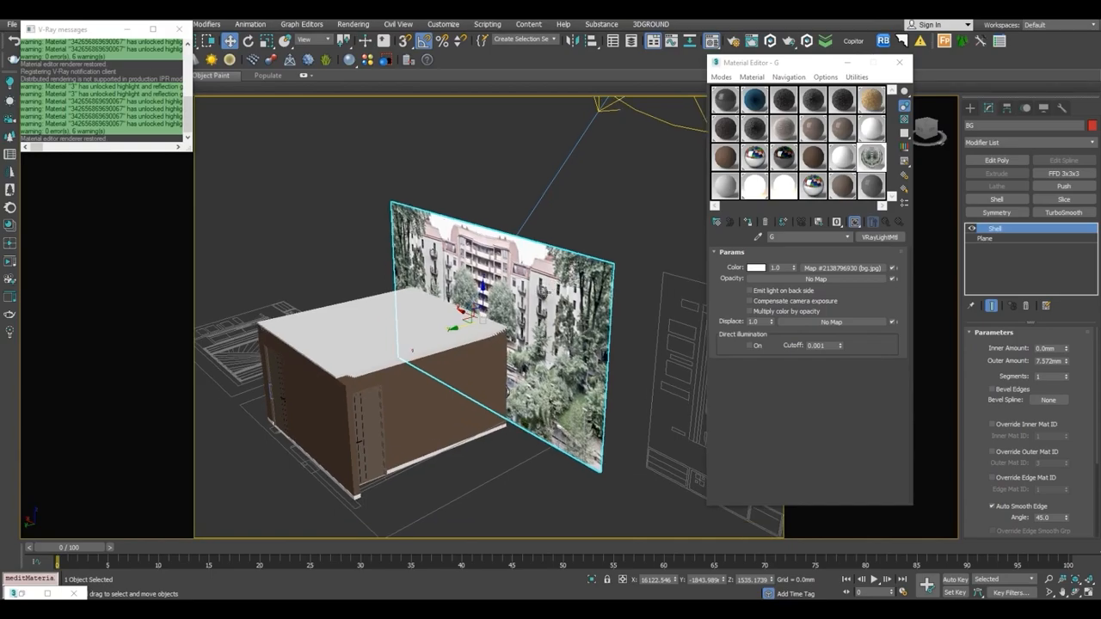
pyautogui.press('c')
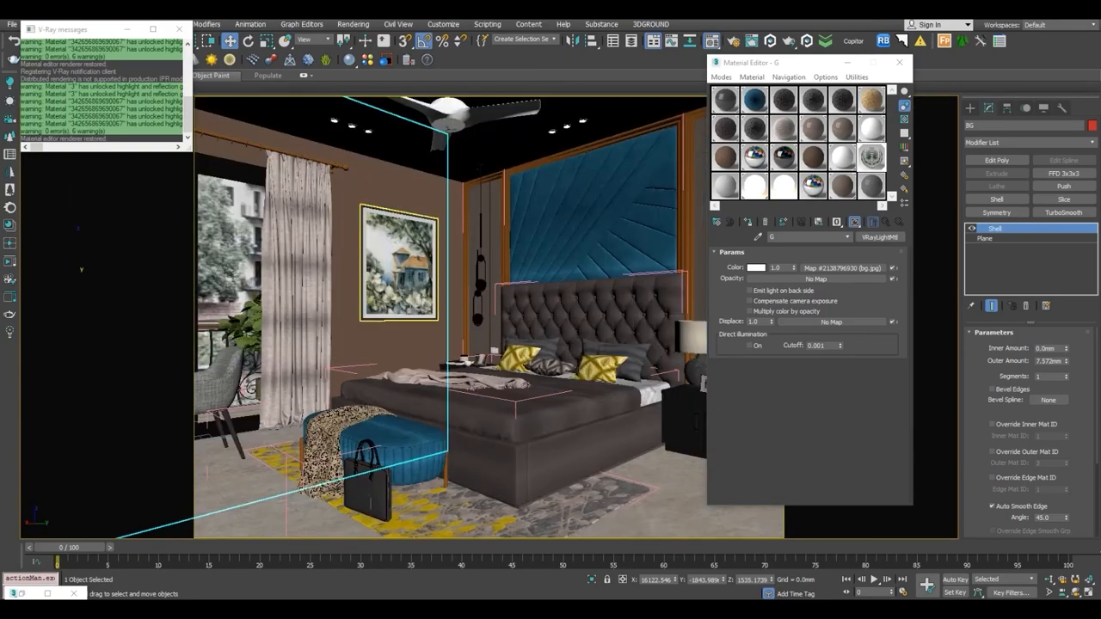
pyautogui.click(238, 271)
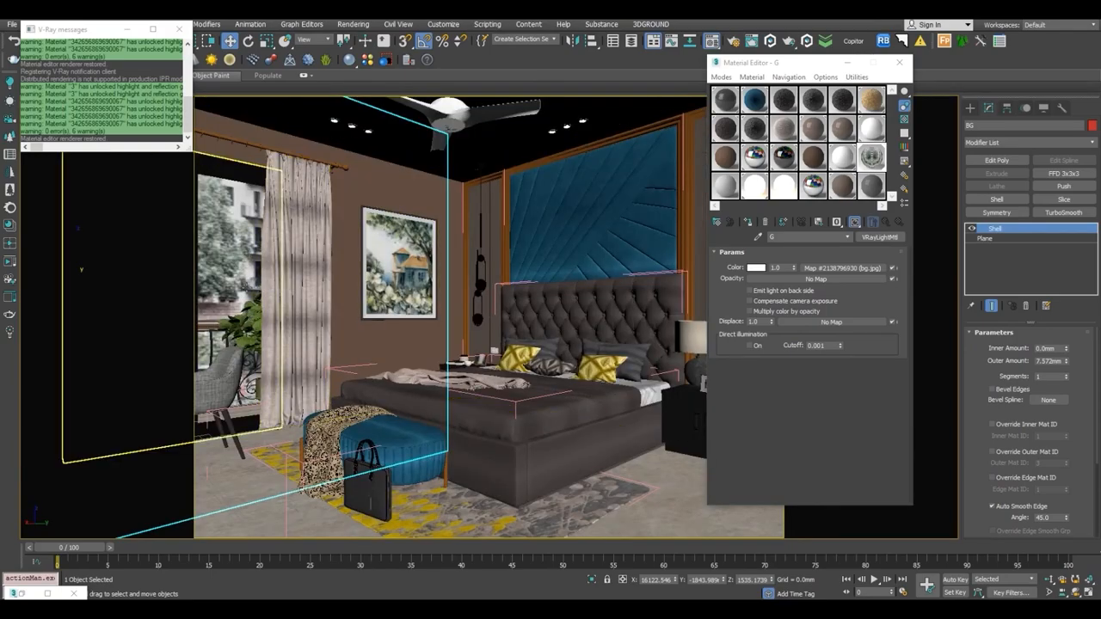
pyautogui.press('p')
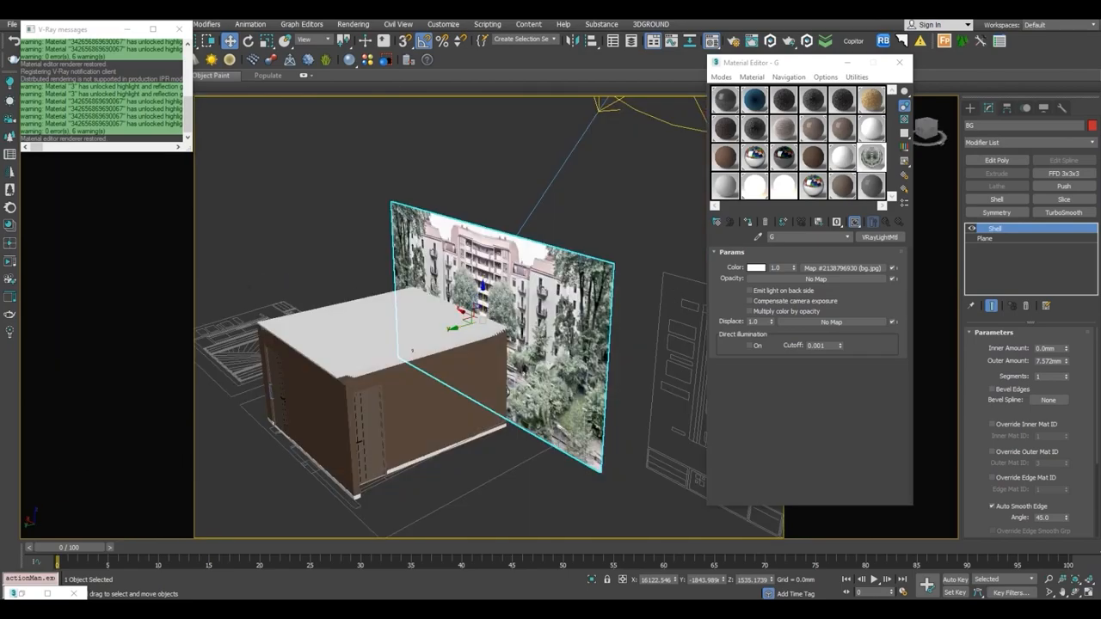
# Add a UVW Map modifier with Box mapping to the BG plane.
pyautogui.click(1020, 144)
pyautogui.write('uv')
pyautogui.press('Down')
pyautogui.press('Down')
pyautogui.press('Down')
pyautogui.press('Down')
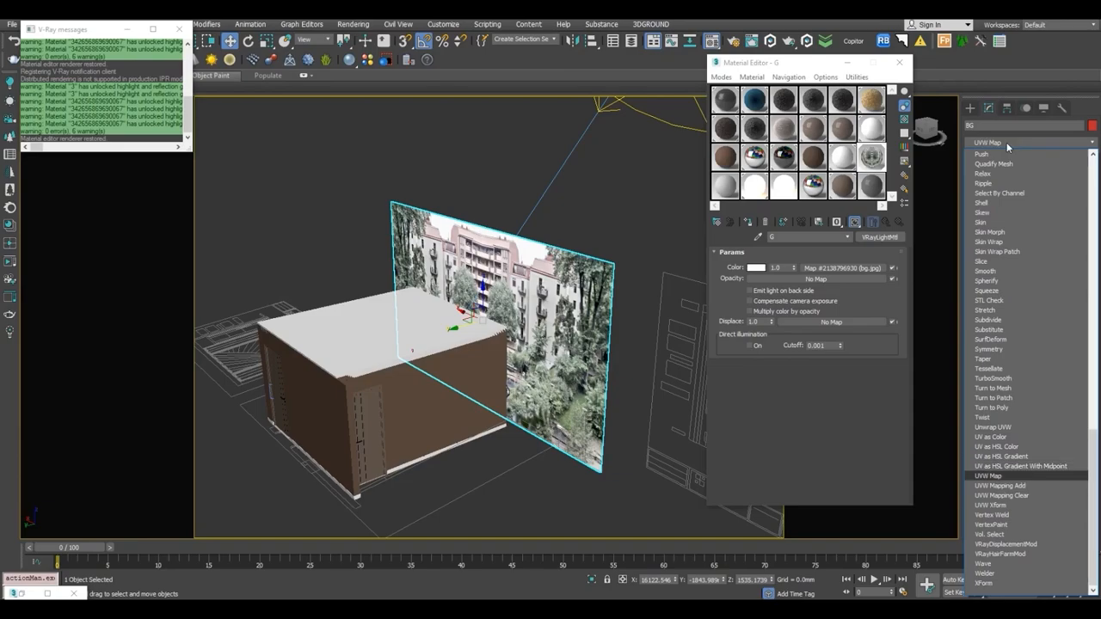
pyautogui.press('Return')
pyautogui.click(1026, 397)
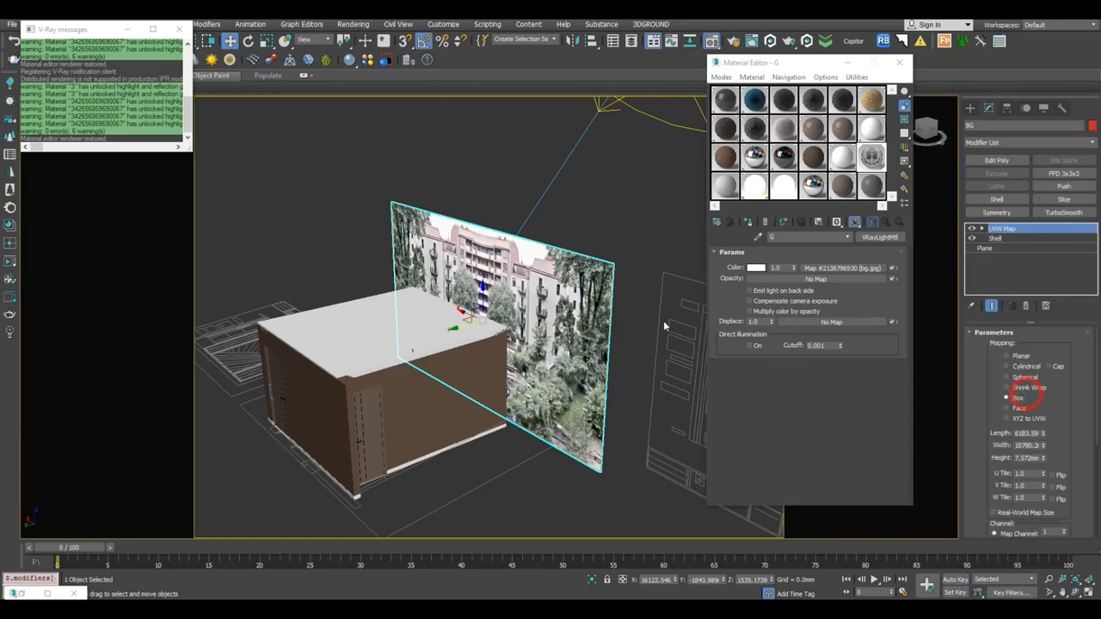
# Uniformly scale down the BG plane's UVW mapping gizmo until the image beyond the balcony suits the camera view.
pyautogui.click(263, 40)
pyautogui.moveTo(482, 323); pyautogui.dragTo(492, 356)
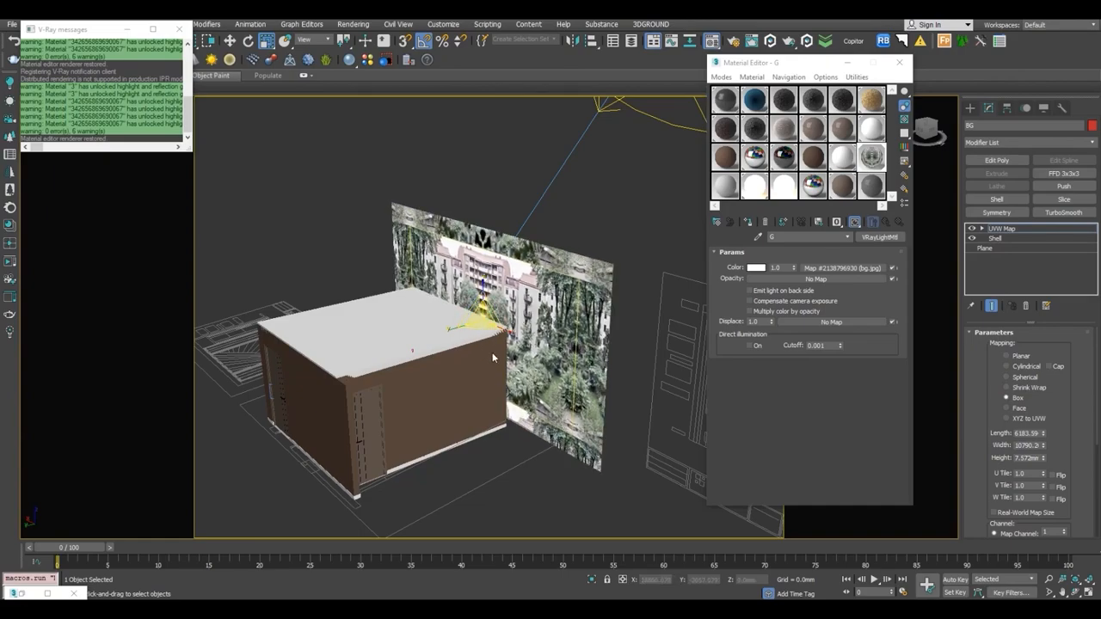
pyautogui.press('c')
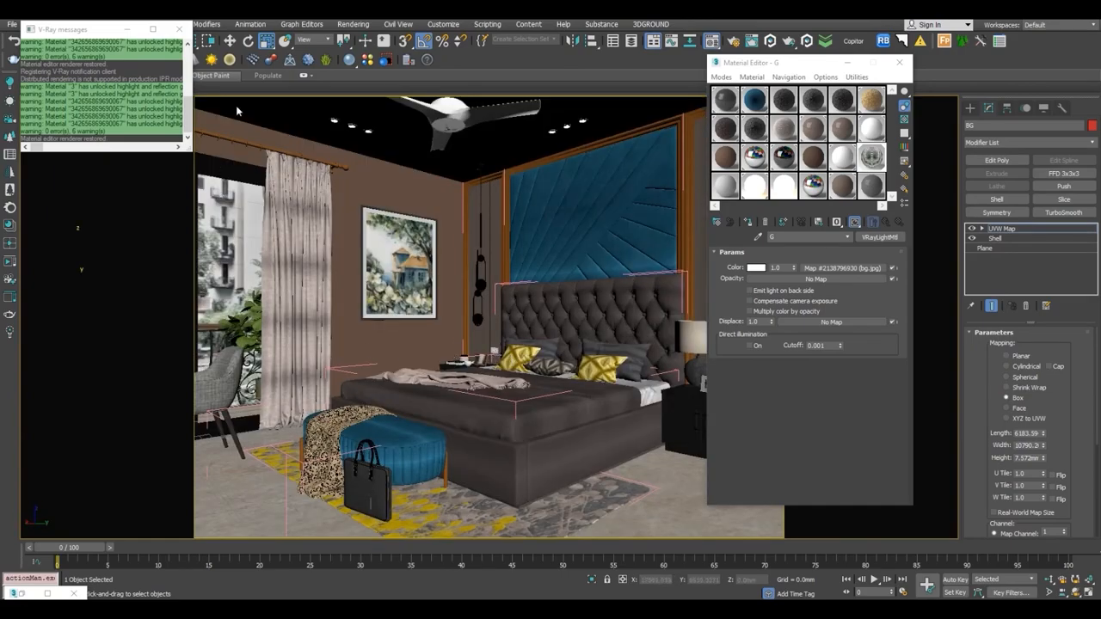
pyautogui.rightClick(266, 41)
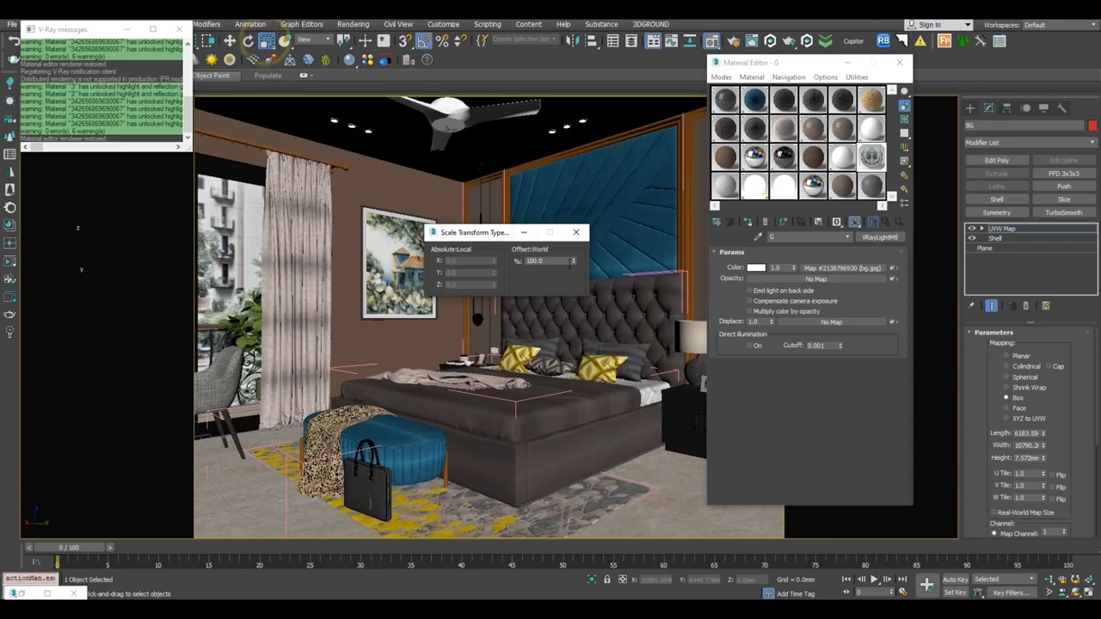
pyautogui.moveTo(577, 269); pyautogui.dragTo(577, 433)
pyautogui.moveTo(579, 481); pyautogui.dragTo(579, 475)
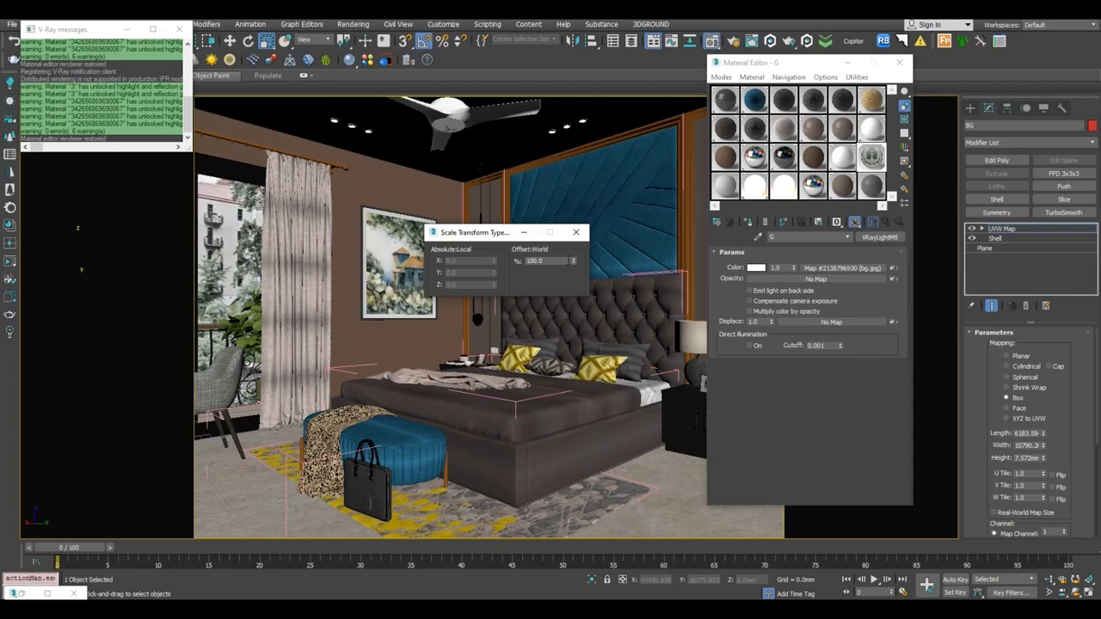
pyautogui.click(575, 232)
pyautogui.press('w')
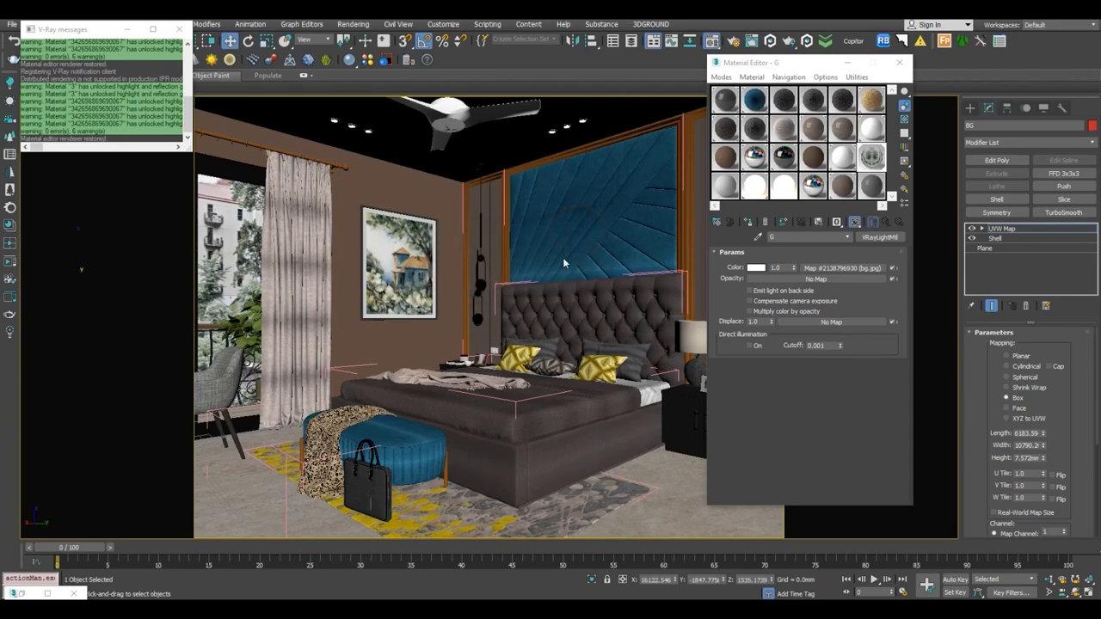
pyautogui.press('p')
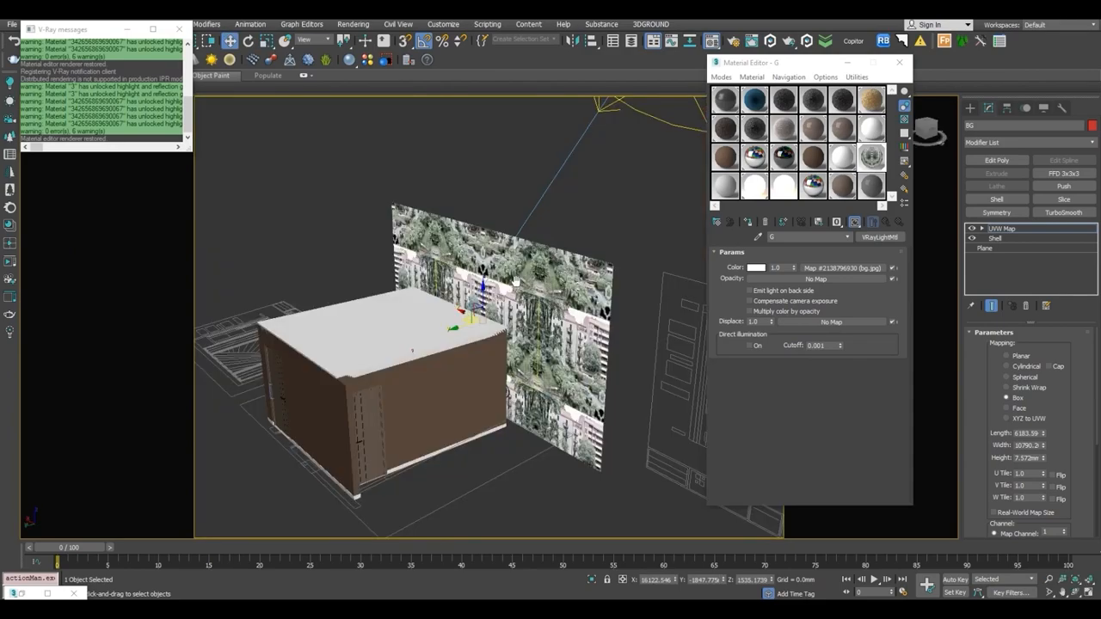
pyautogui.keyDown('alt'); pyautogui.moveTo(522, 275); pyautogui.dragTo(549, 293, button='middle'); pyautogui.keyUp('alt')
pyautogui.click(995, 229)
pyautogui.click(683, 244)
# Turn off Apply Atmospherics in the BG plane's object properties.
pyautogui.click(545, 300)
pyautogui.rightClick(541, 299)
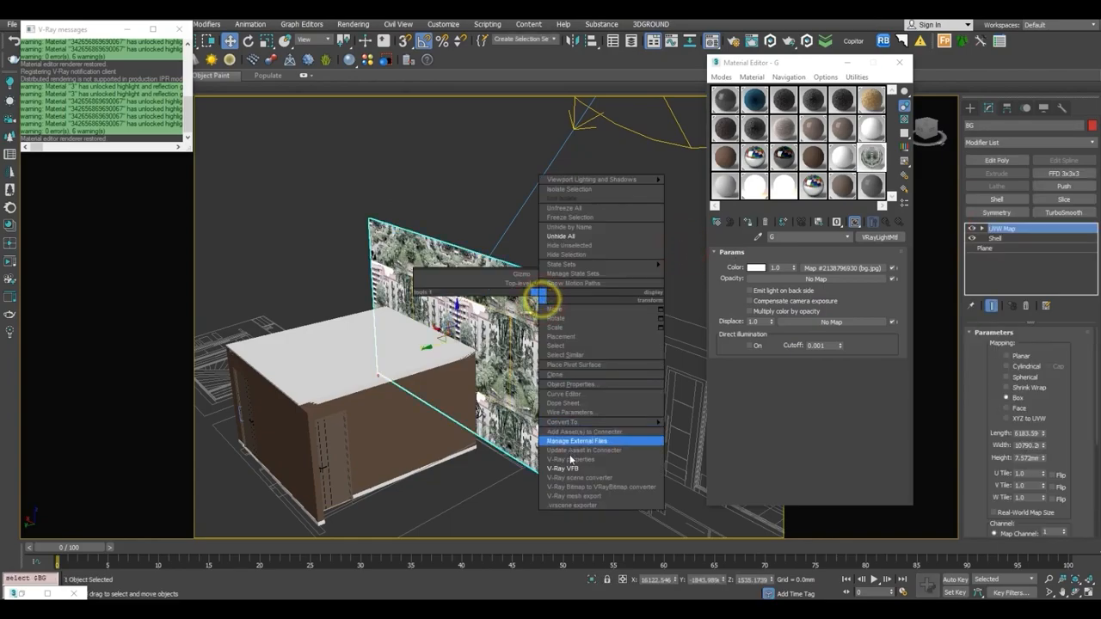
pyautogui.click(575, 385)
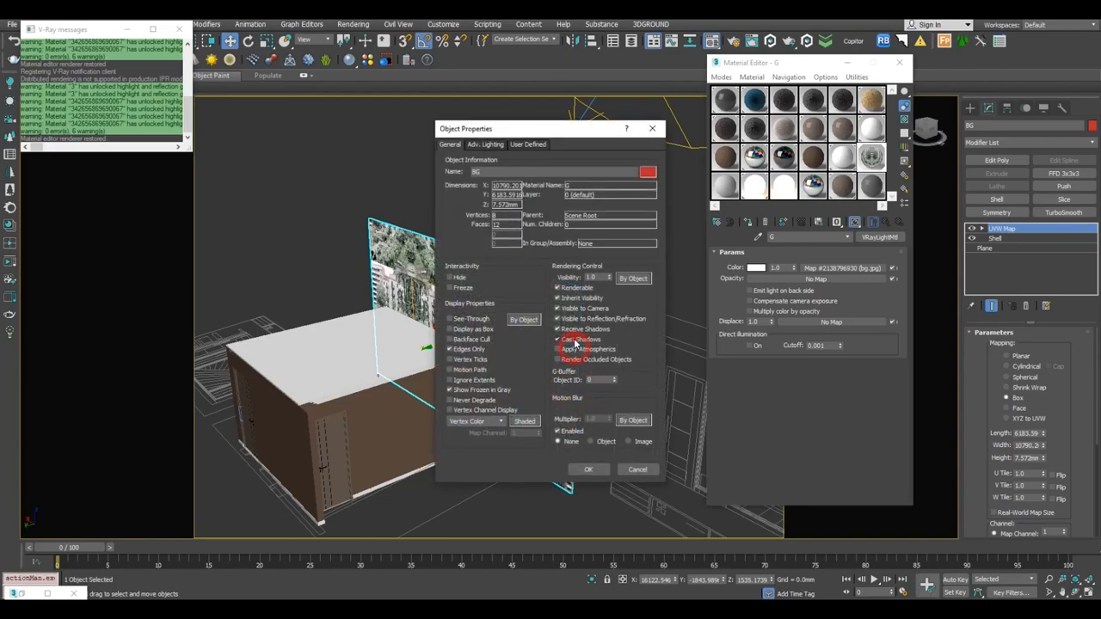
pyautogui.click(579, 469)
# Exclude the BG plane from both the sun's illumination and shadow casting, and reselect the plane.
pyautogui.keyDown('alt'); pyautogui.moveTo(571, 271); pyautogui.dragTo(561, 166, button='middle'); pyautogui.keyUp('alt')
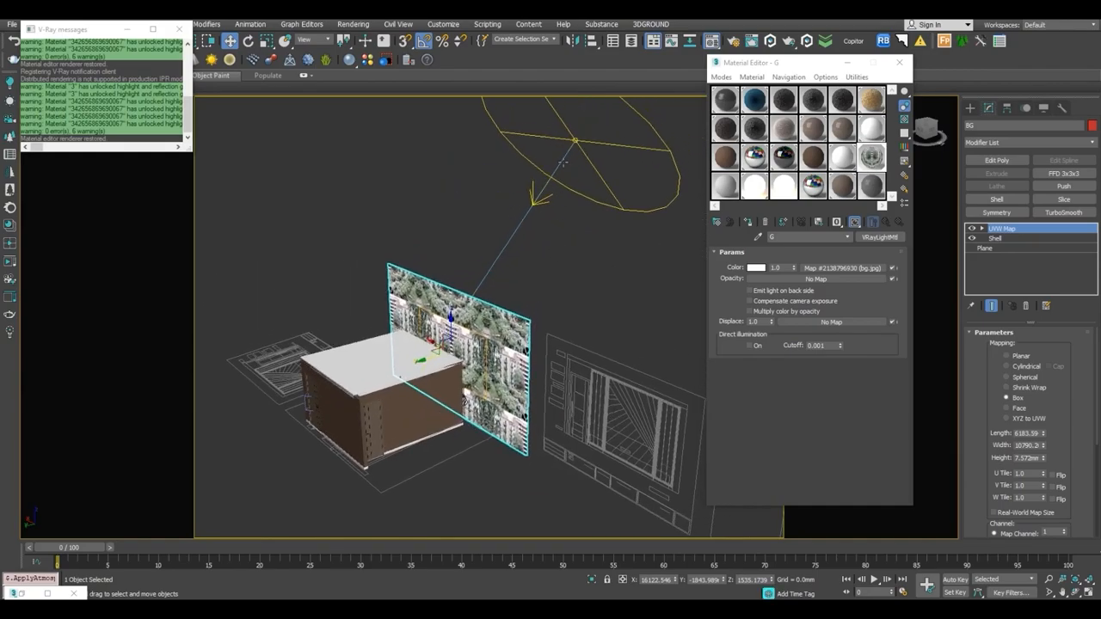
pyautogui.click(573, 138)
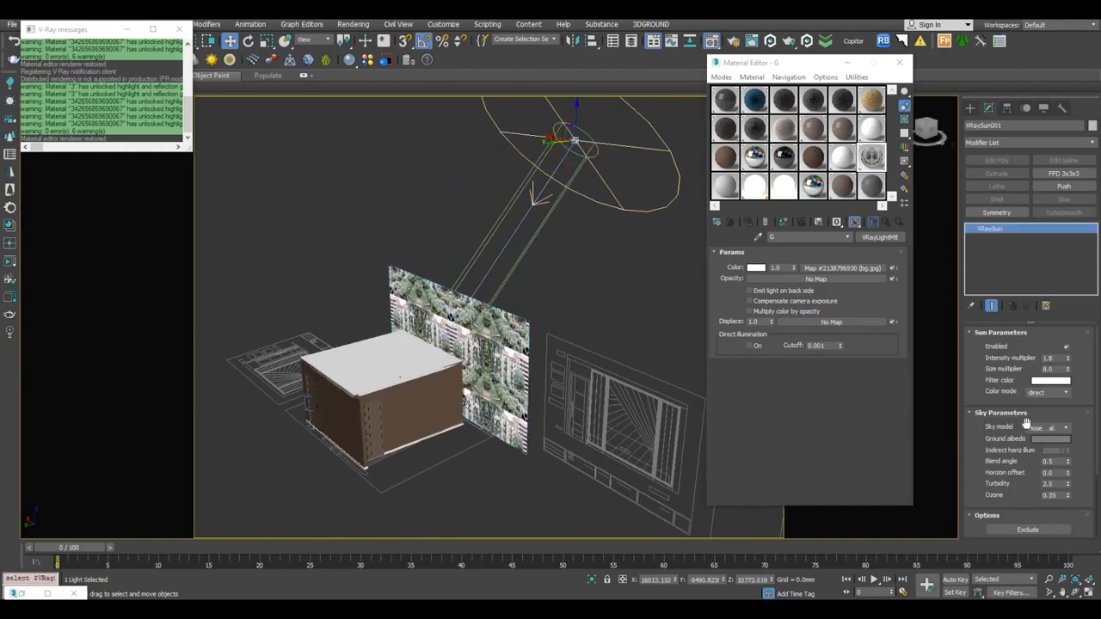
pyautogui.scroll(-2, 1007, 481)
pyautogui.click(1013, 471)
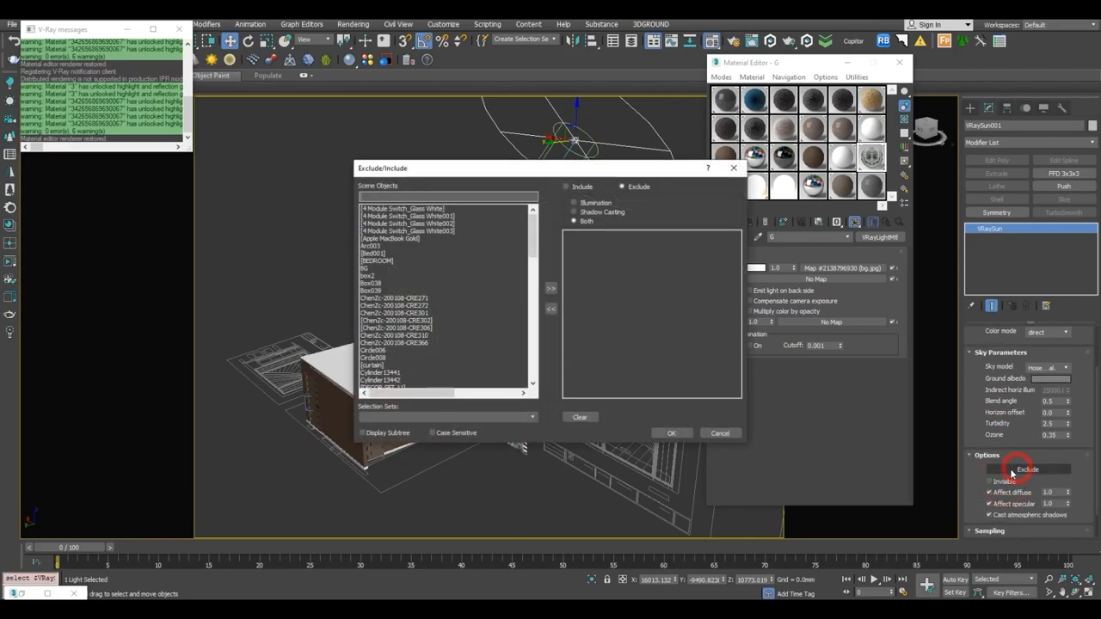
pyautogui.write('bg')
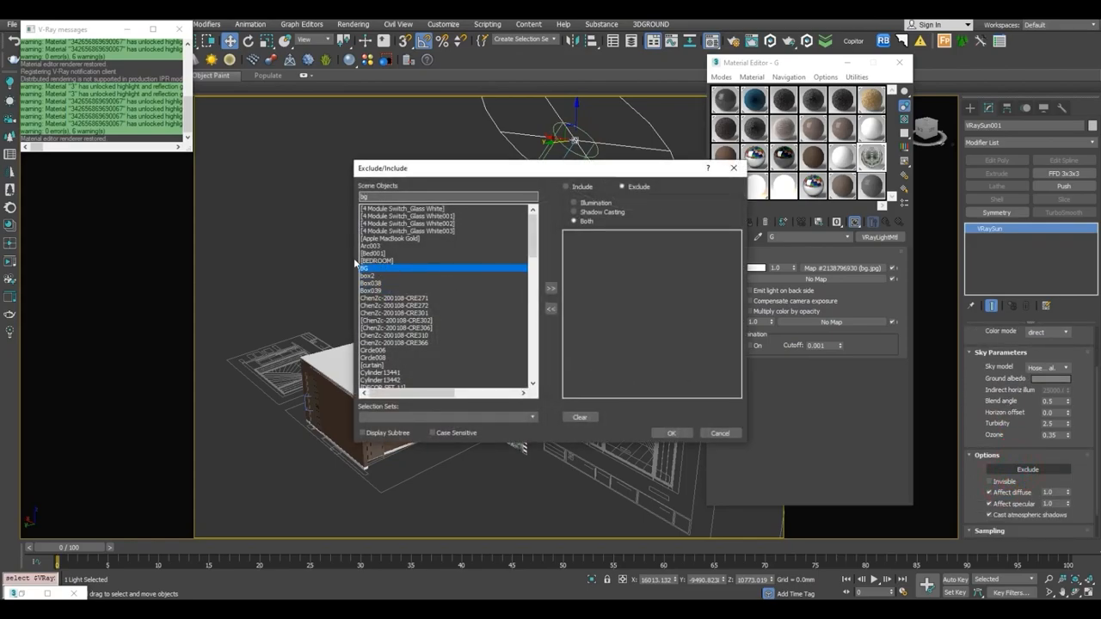
pyautogui.click(551, 287)
pyautogui.click(671, 433)
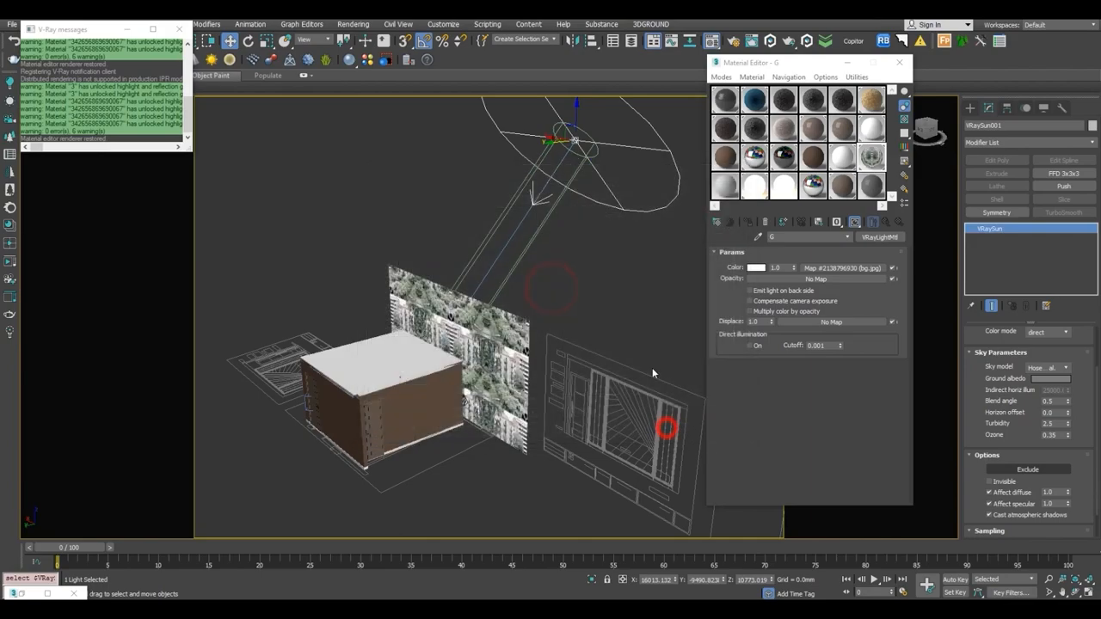
pyautogui.click(456, 339)
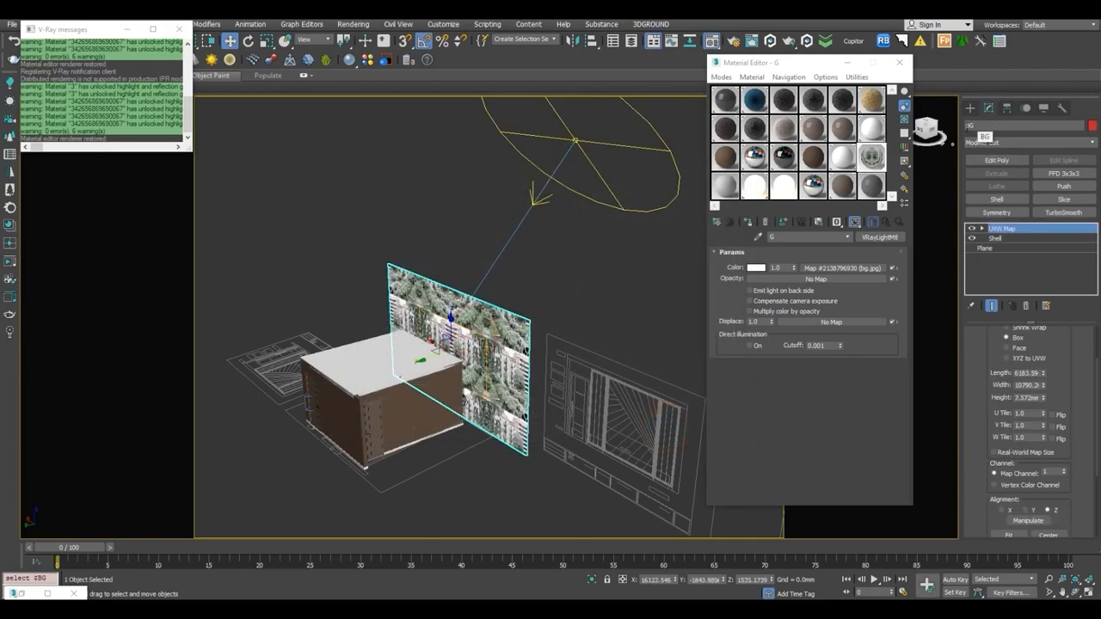
# Isolate the BG plane and draw a V-Ray plane light about 1577 by 1097 mm in the front view.
pyautogui.keyDown('alt'); pyautogui.moveTo(536, 313); pyautogui.dragTo(430, 353, button='middle'); pyautogui.keyUp('alt')
pyautogui.scroll(2, 431, 352)
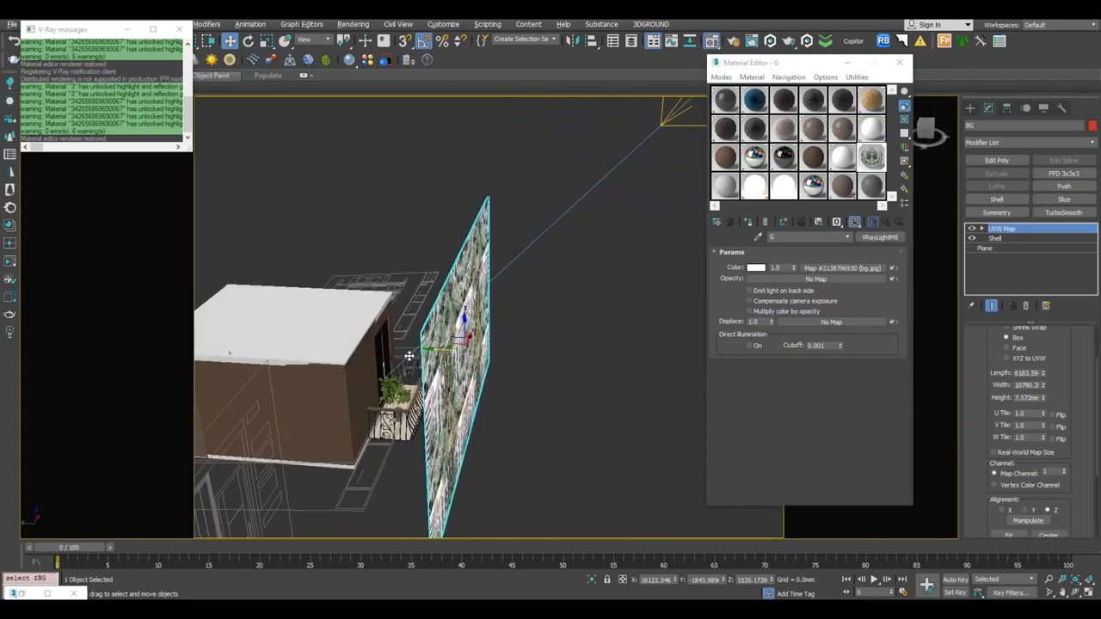
pyautogui.hotkey('alt', 'q')
pyautogui.press('t')
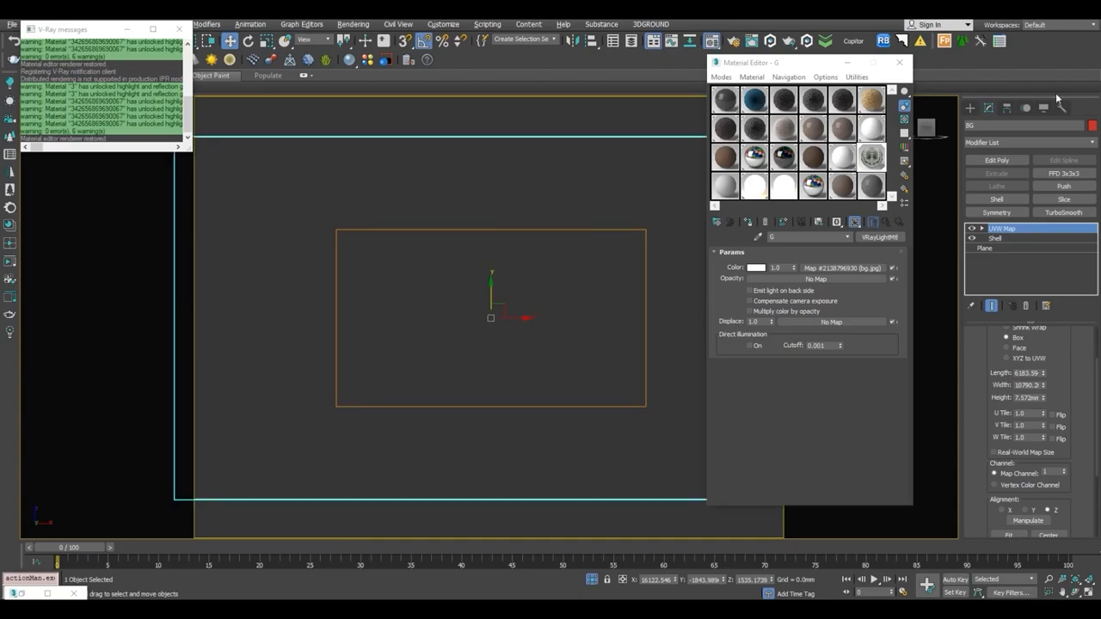
pyautogui.click(970, 108)
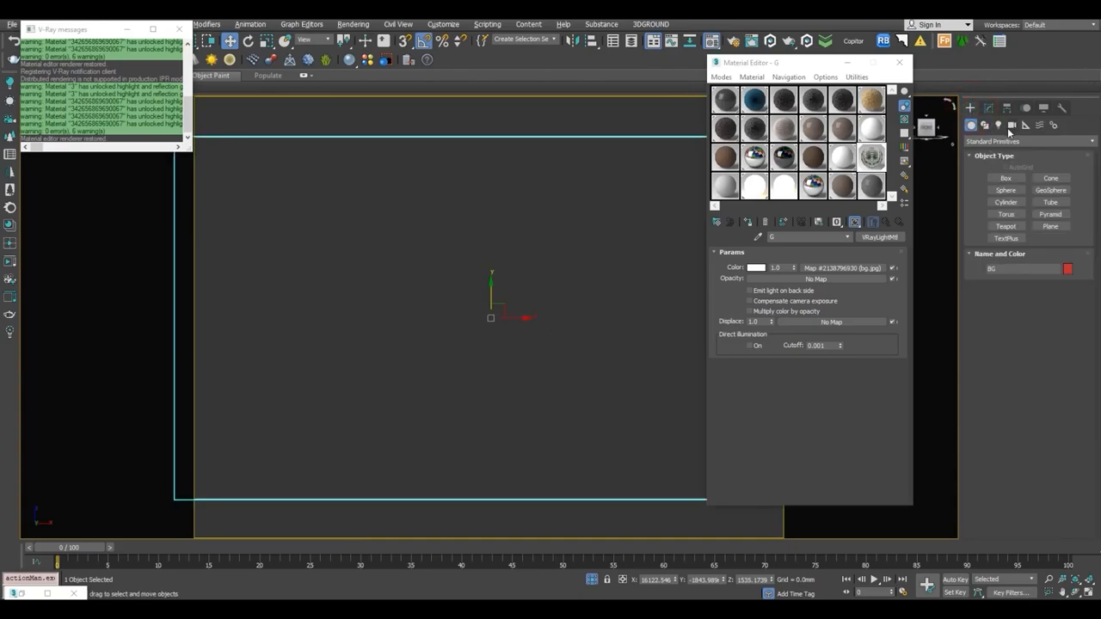
pyautogui.click(998, 125)
pyautogui.click(1004, 178)
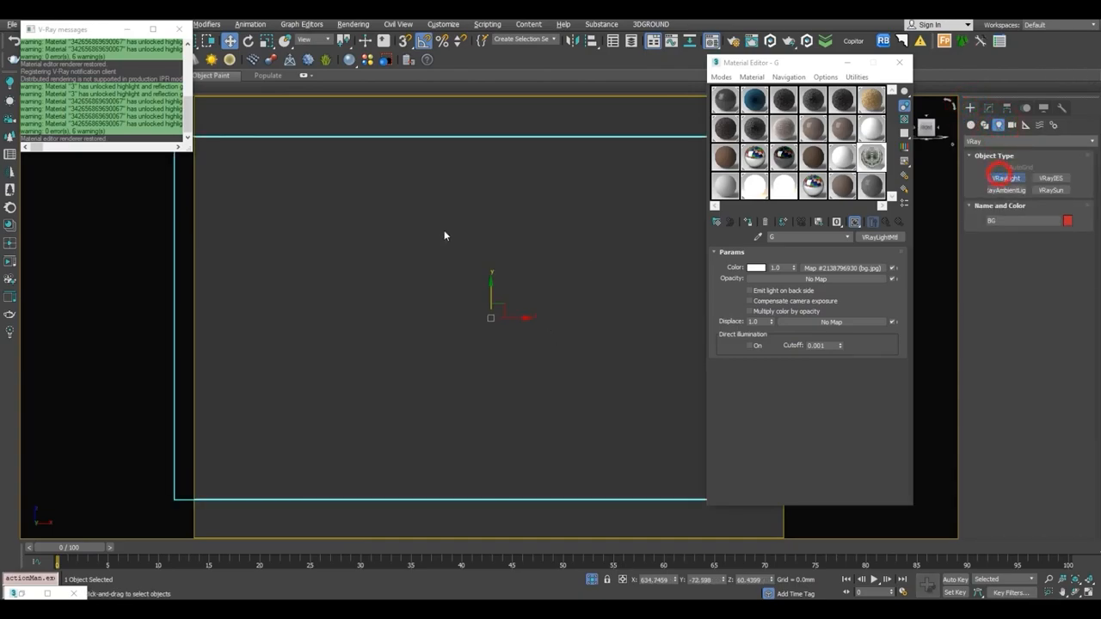
pyautogui.click(433, 222)
pyautogui.moveTo(433, 222); pyautogui.dragTo(525, 284)
pyautogui.rightClick(525, 285)
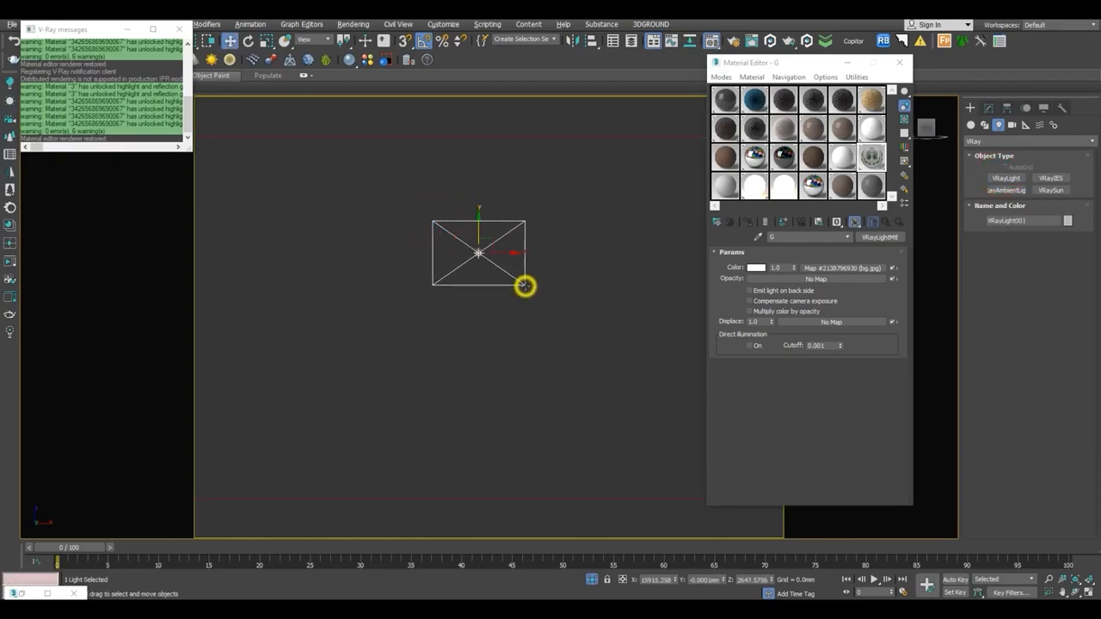
# Exit isolation and move the plane light in front of the balcony door, between the room and the BG plane.
pyautogui.press('p')
pyautogui.keyDown('alt'); pyautogui.moveTo(522, 284); pyautogui.dragTo(439, 277, button='middle'); pyautogui.keyUp('alt')
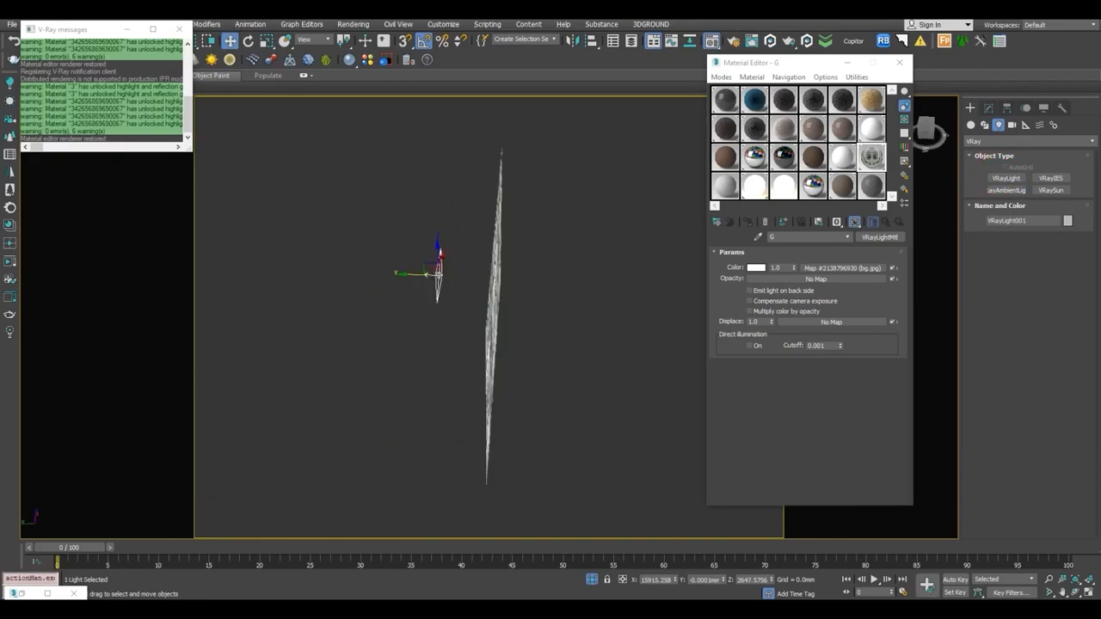
pyautogui.click(591, 581)
pyautogui.press('z')
pyautogui.keyDown('alt'); pyautogui.moveTo(448, 189); pyautogui.dragTo(497, 226, button='middle'); pyautogui.keyUp('alt')
pyautogui.moveTo(480, 223); pyautogui.dragTo(471, 278)
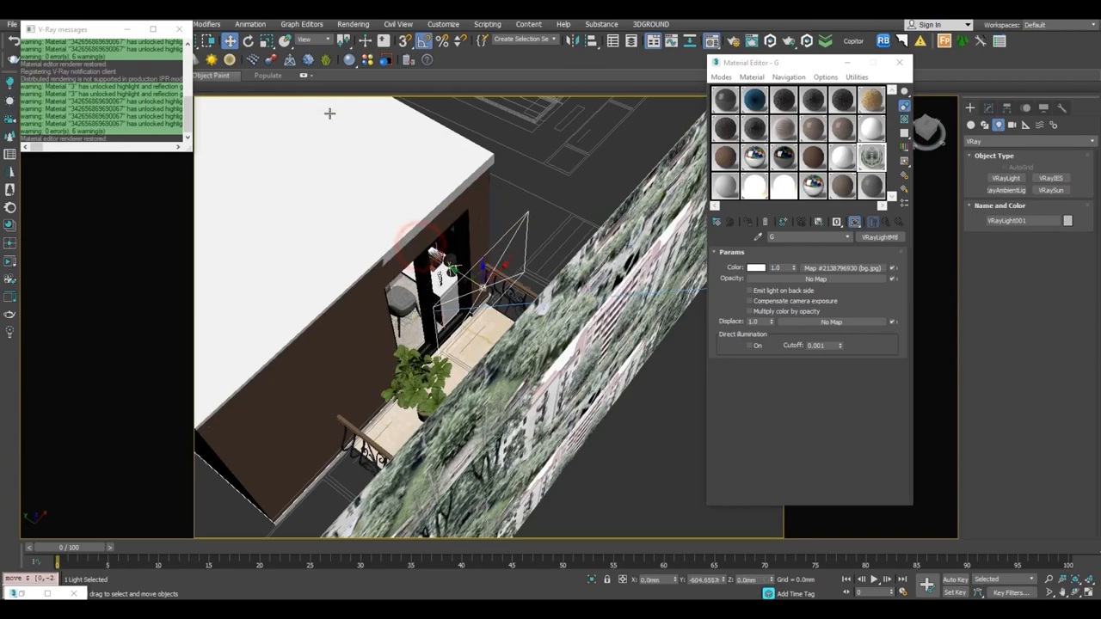
# Rotate the plane light at the balcony so that it tilts toward the door opening, and adjust its position.
pyautogui.click(248, 41)
pyautogui.keyDown('alt'); pyautogui.moveTo(471, 216); pyautogui.dragTo(495, 253, button='middle'); pyautogui.keyUp('alt')
pyautogui.moveTo(499, 250); pyautogui.dragTo(436, 327)
pyautogui.keyDown('alt'); pyautogui.moveTo(436, 327); pyautogui.dragTo(456, 378, button='middle'); pyautogui.keyUp('alt')
pyautogui.press('w')
pyautogui.keyDown('alt'); pyautogui.moveTo(495, 264); pyautogui.dragTo(495, 279, button='middle'); pyautogui.keyUp('alt')
pyautogui.moveTo(495, 279); pyautogui.dragTo(499, 277)
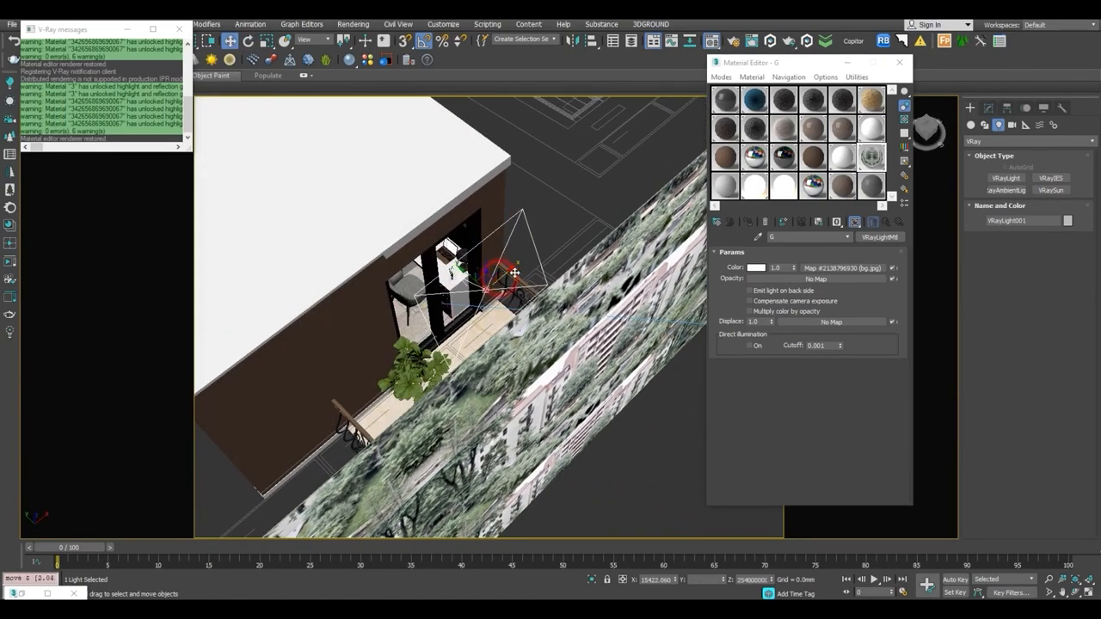
# Set the plane light's multiplier to 8 and switch its mode to Temperature with a higher, bluish color temperature.
pyautogui.click(989, 108)
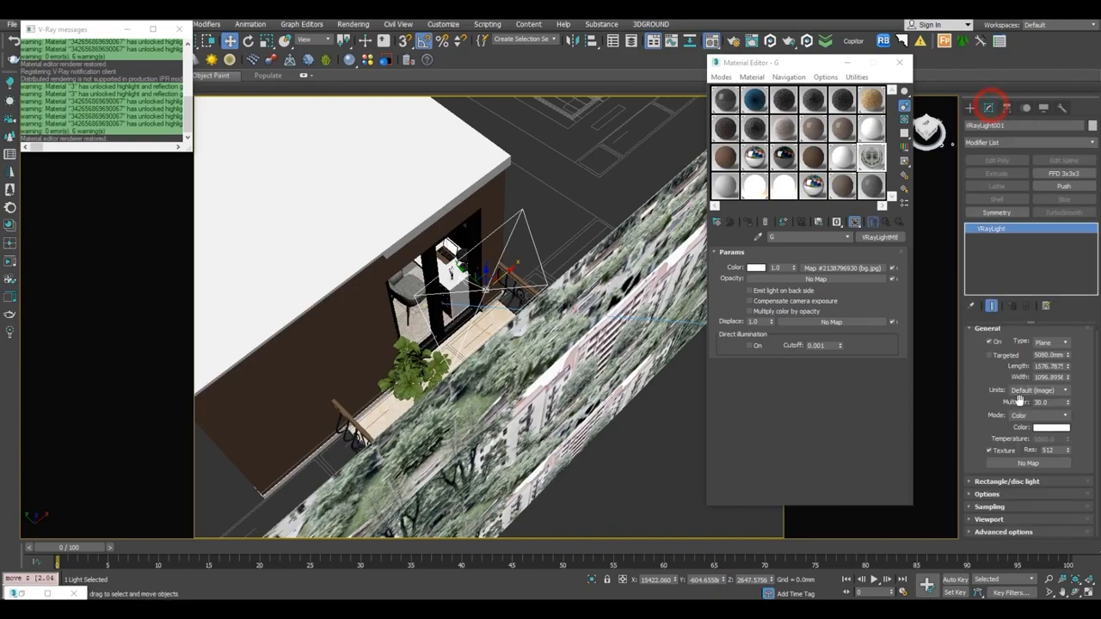
pyautogui.doubleClick(1046, 401)
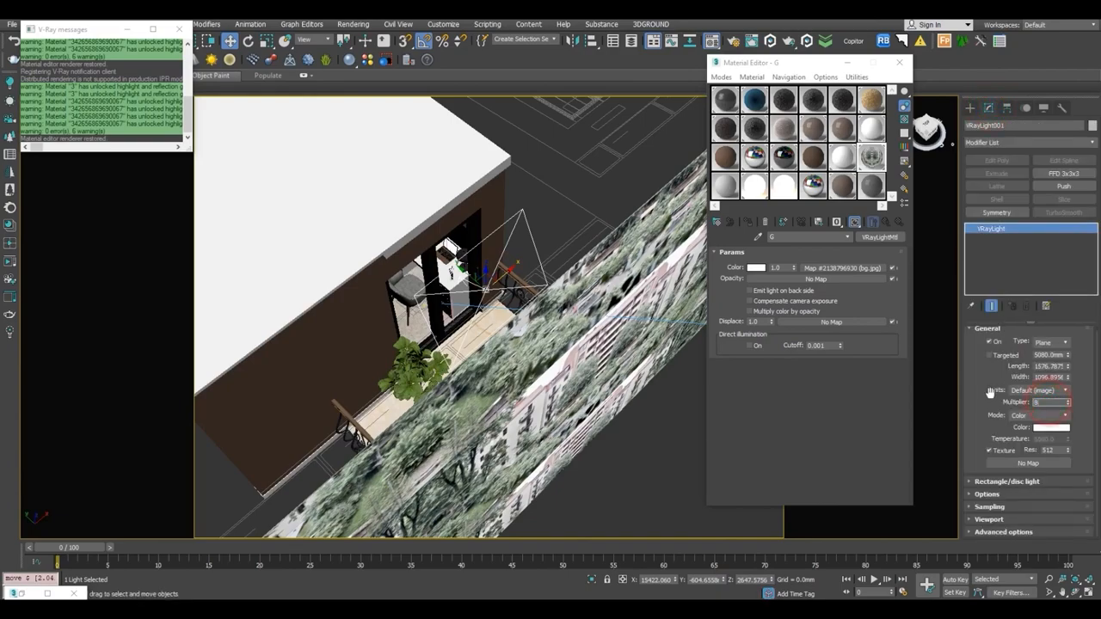
pyautogui.click(1025, 416)
pyautogui.click(1025, 433)
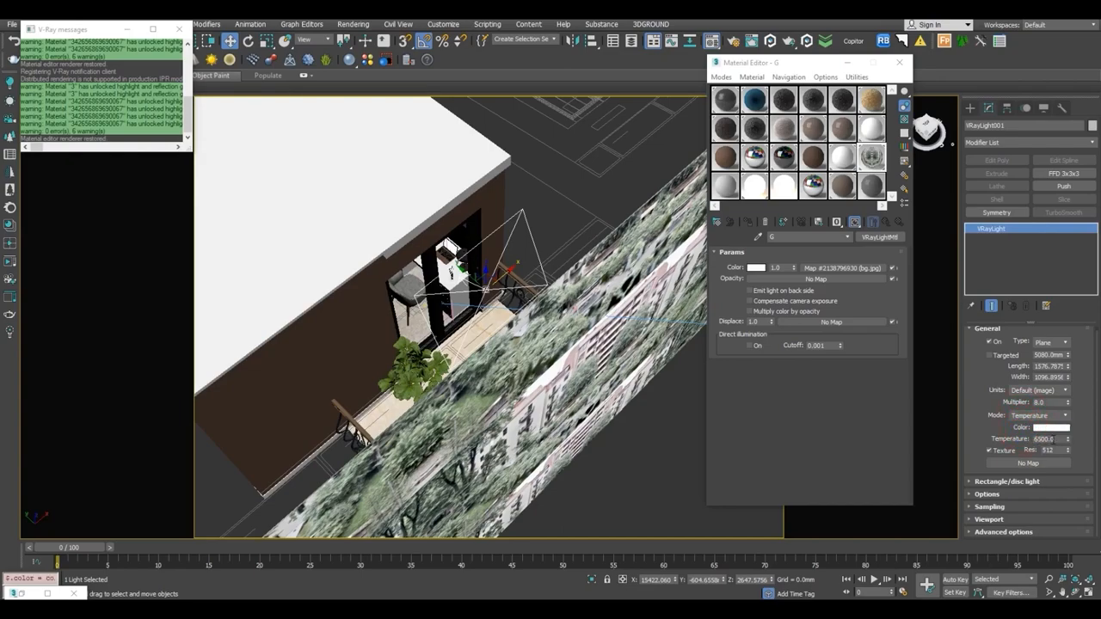
pyautogui.moveTo(1054, 439); pyautogui.dragTo(993, 433)
pyautogui.write('90')
# Switch the plane light's mode back to Color and lighten the blue to a very pale tint.
pyautogui.click(1054, 428)
pyautogui.click(1036, 417)
pyautogui.click(1042, 427)
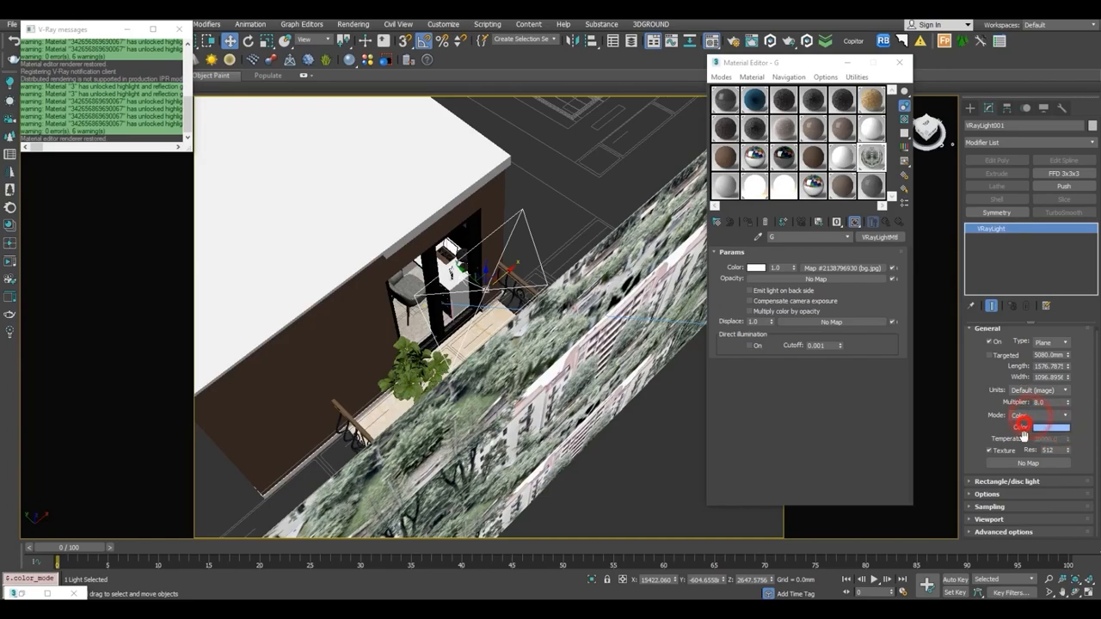
pyautogui.click(1045, 428)
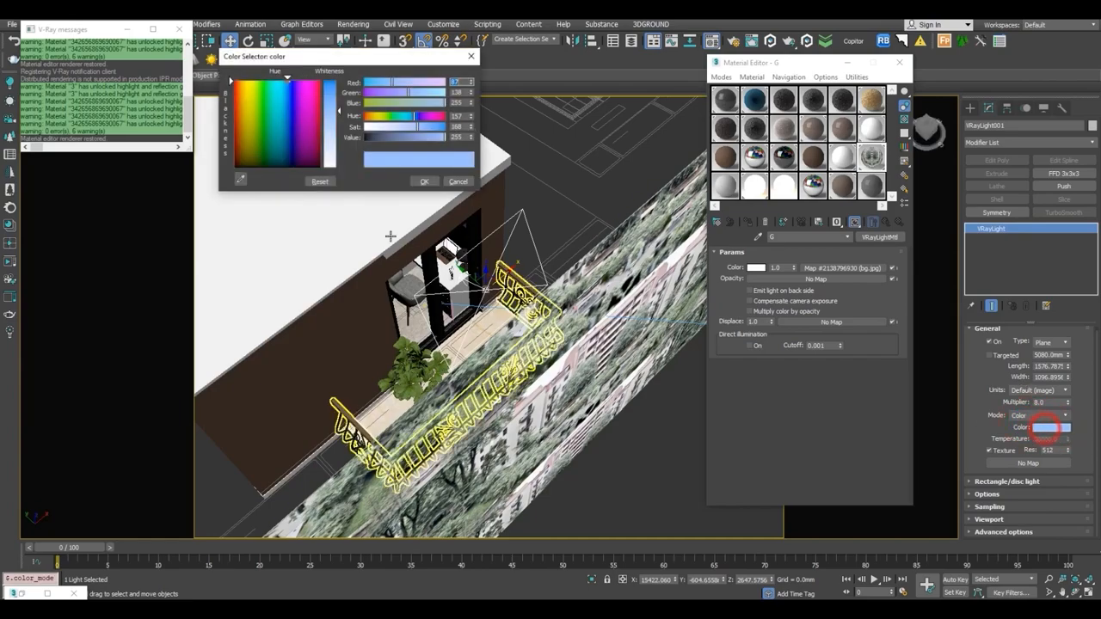
pyautogui.click(331, 156)
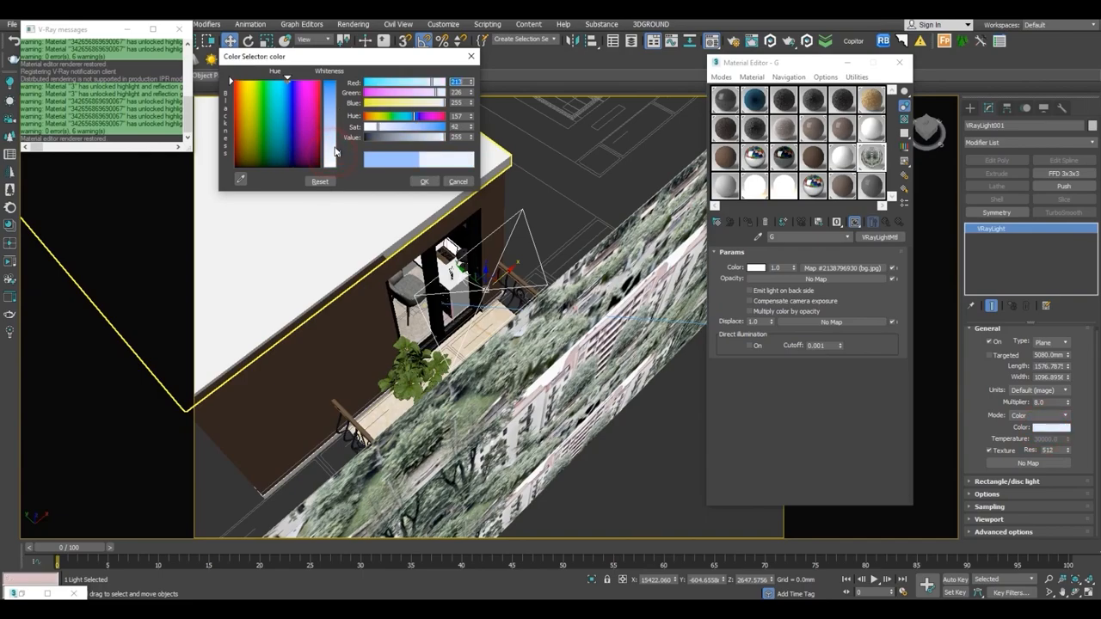
pyautogui.click(419, 181)
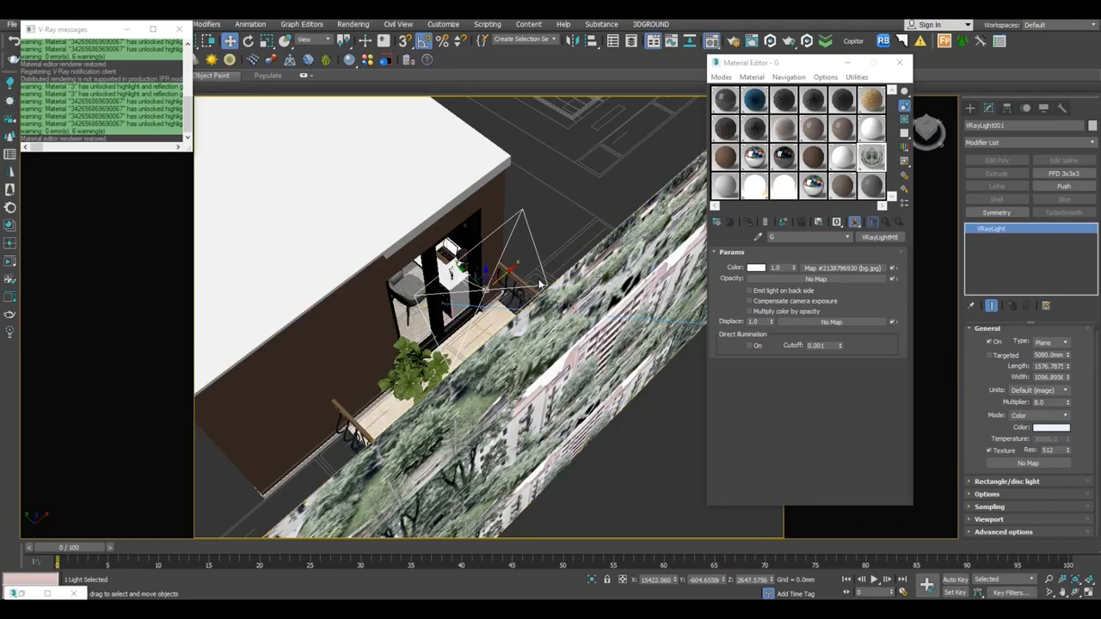
# Show the scene in four viewports and set the perspective and VIEW-1 camera views to wireframe.
pyautogui.press('c')
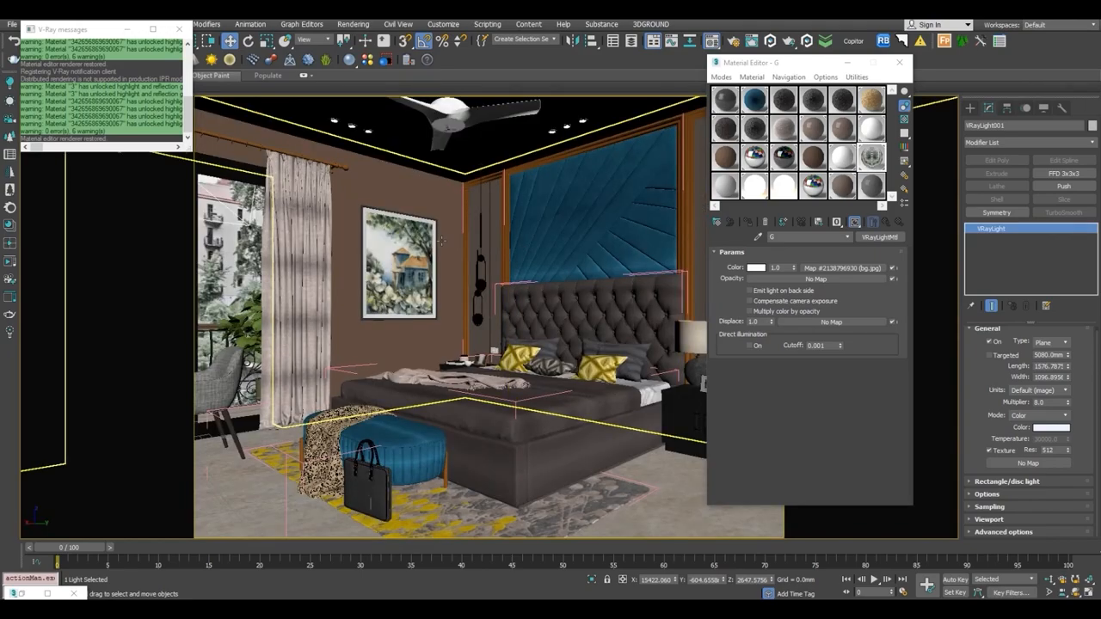
pyautogui.hotkey('alt', 'w')
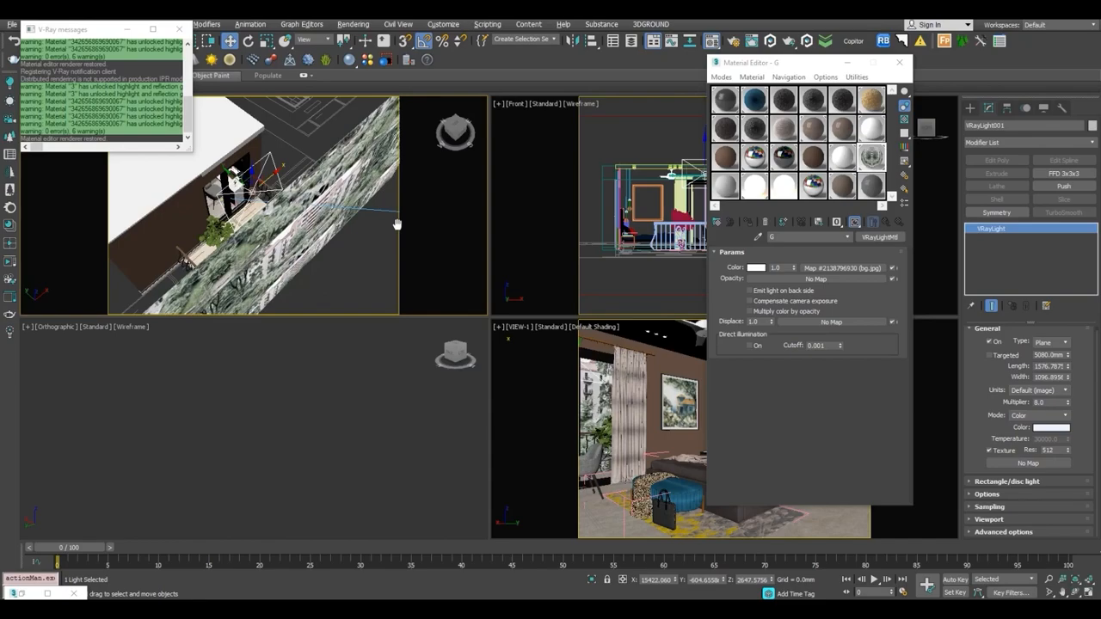
pyautogui.press('F3')
pyautogui.middleClick(674, 372)
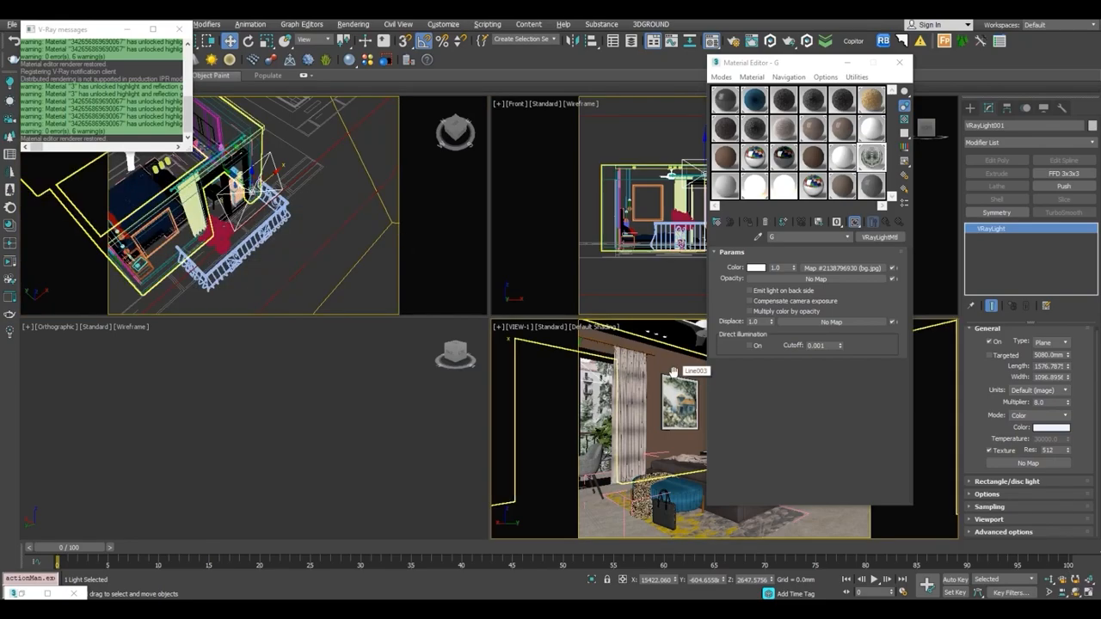
pyautogui.press('F3')
pyautogui.middleClick(295, 164)
pyautogui.middleClick(626, 397)
# Run a V-Ray interactive test render of VIEW-1, inspect the bed area up close, and stop the render.
pyautogui.rightClick(626, 396)
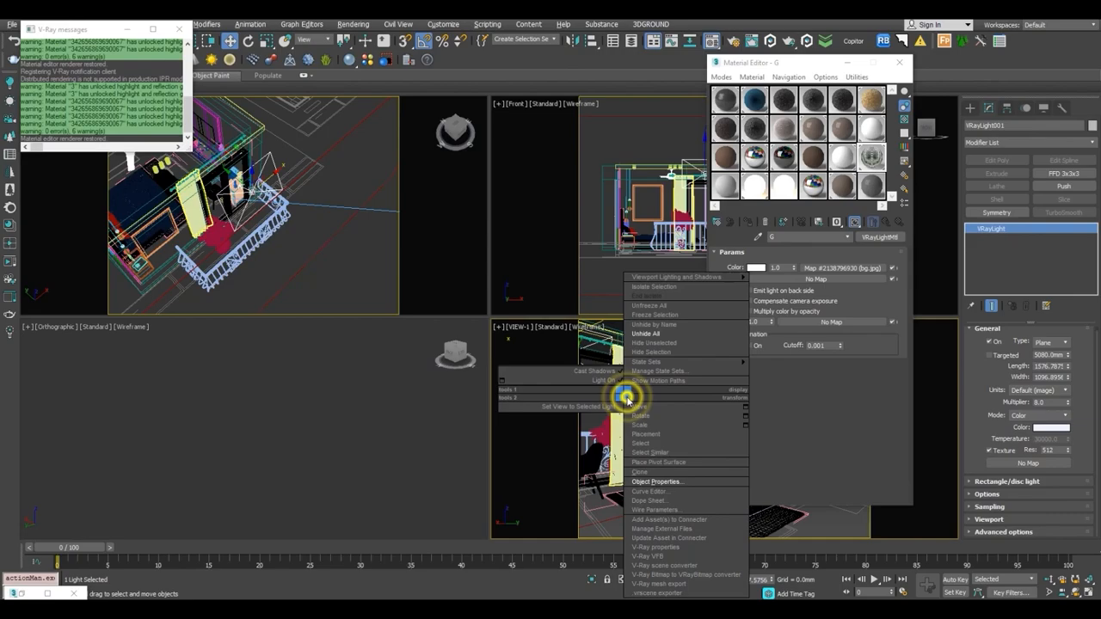
pyautogui.click(658, 557)
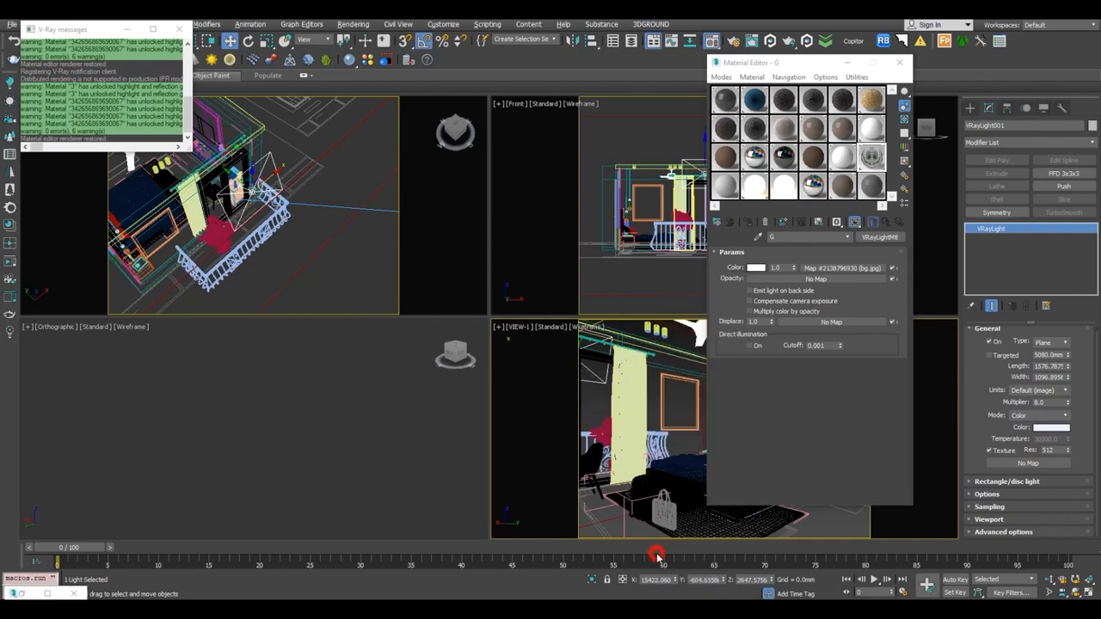
pyautogui.click(22, 593)
pyautogui.click(904, 55)
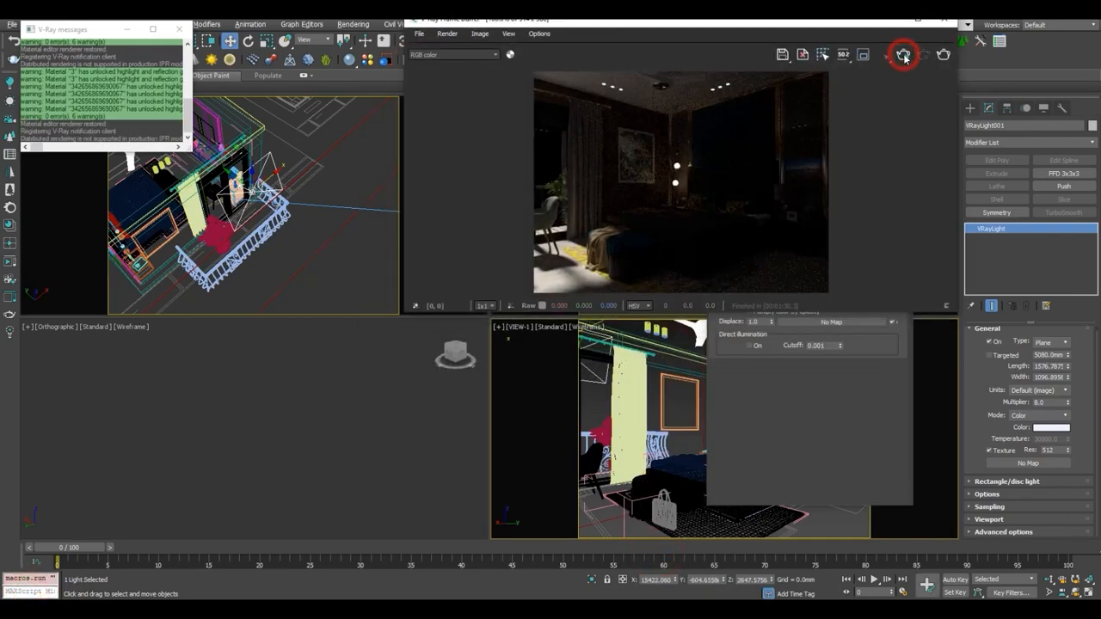
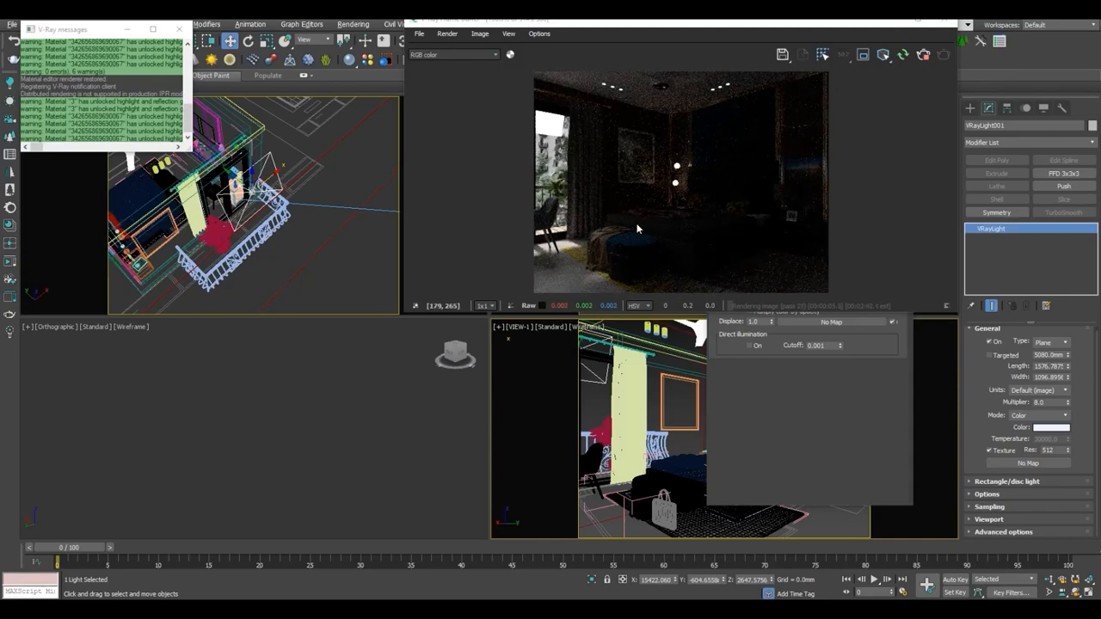
pyautogui.scroll(2, 693, 181)
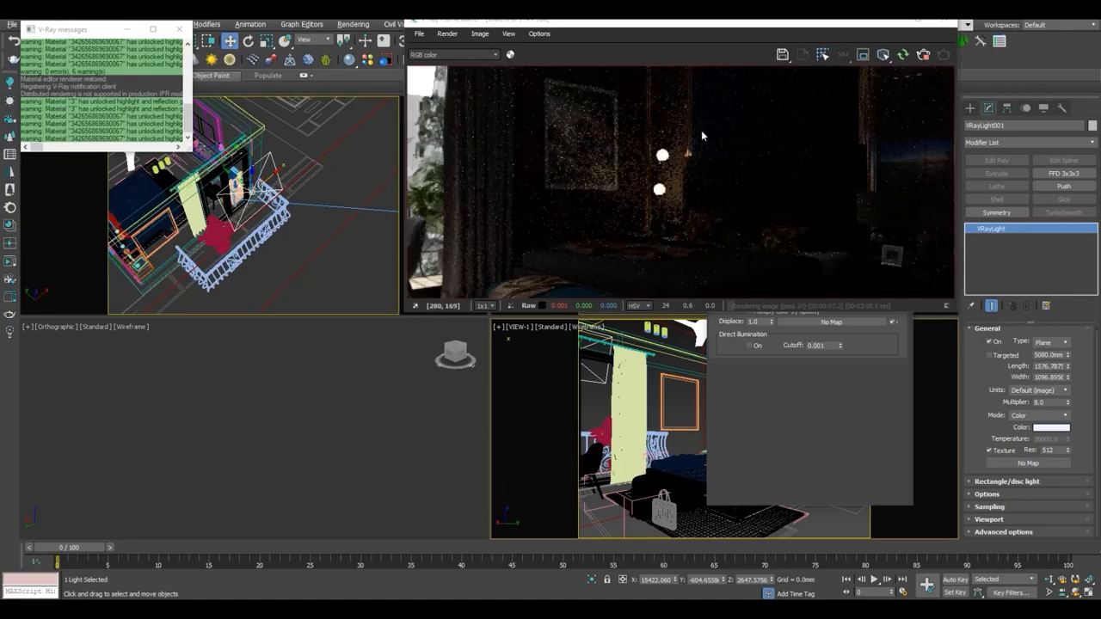
pyautogui.scroll(-3, 758, 252)
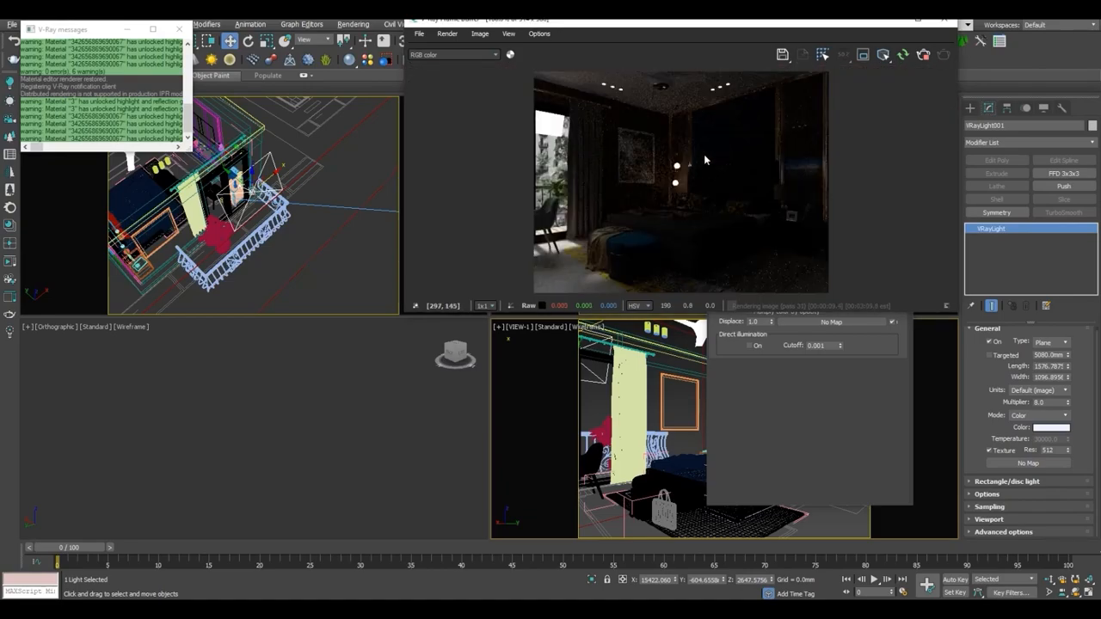
pyautogui.click(901, 56)
pyautogui.scroll(2, 726, 175)
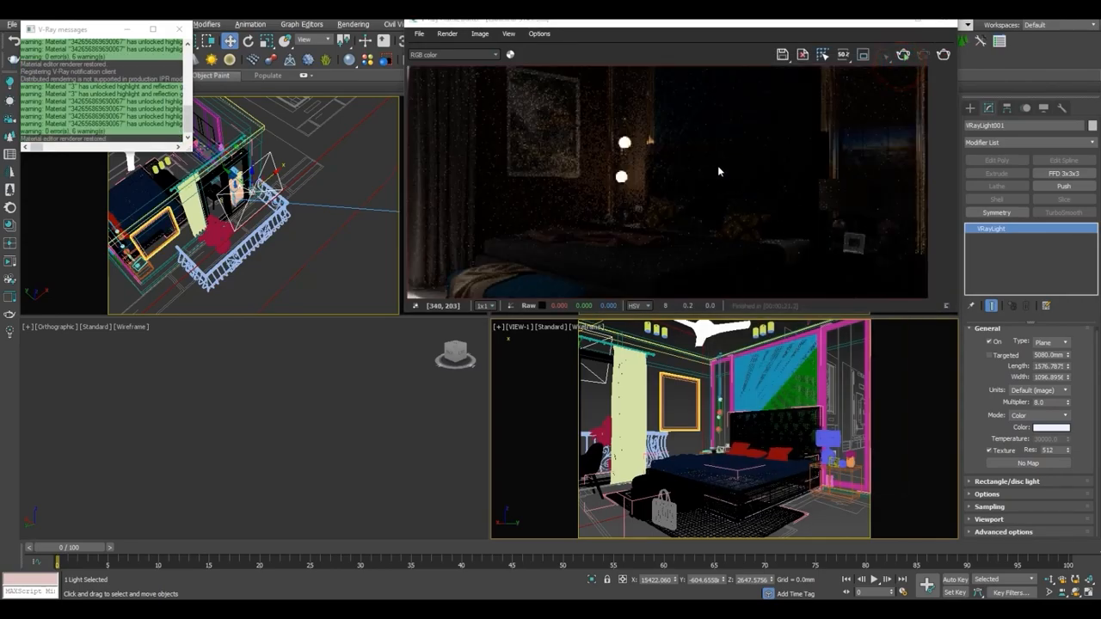
pyautogui.click(953, 28)
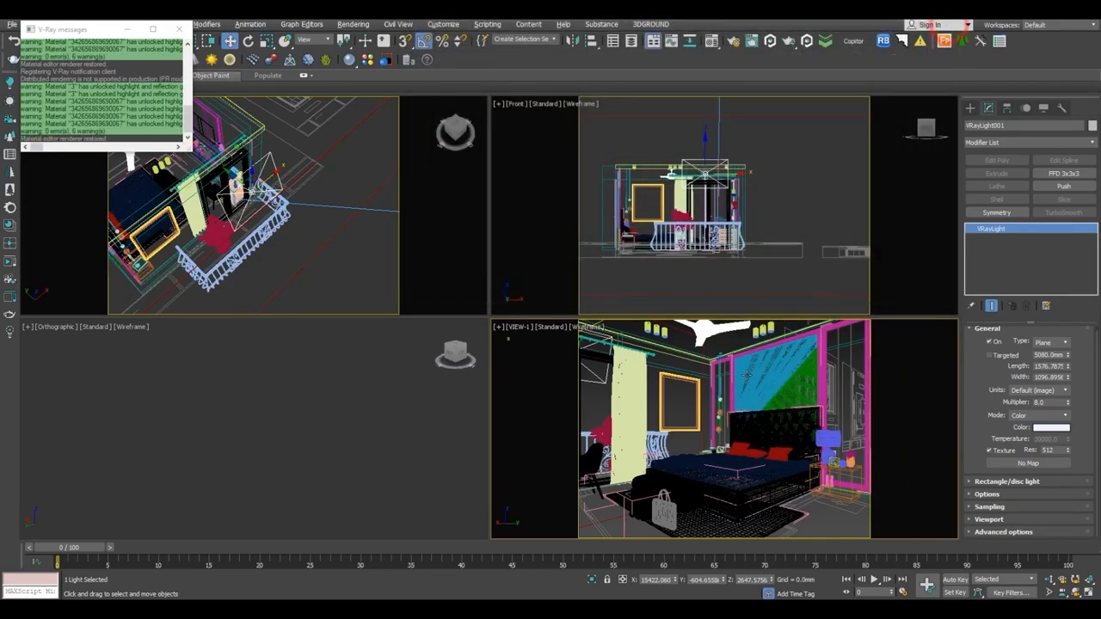
# Select the shade and base of the bedside lamp and isolate them in the top view.
pyautogui.hotkey('alt', 'w')
pyautogui.click(695, 342)
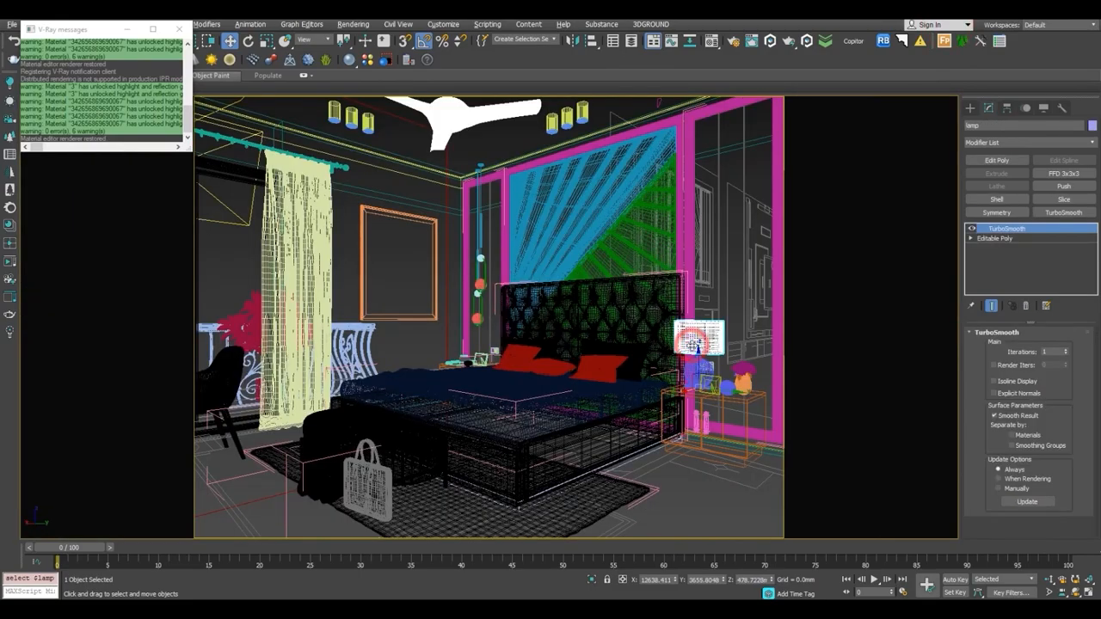
pyautogui.press('p')
pyautogui.press('z')
pyautogui.moveTo(526, 328)
pyautogui.keyDown('alt'); pyautogui.mouseDown(button='middle')
pyautogui.moveTo(486, 317)
pyautogui.moveTo(459, 457)
pyautogui.mouseUp(button='middle'); pyautogui.keyUp('alt')
pyautogui.press('F3')
pyautogui.keyDown('ctrl'); pyautogui.click(480, 443); pyautogui.keyUp('ctrl')
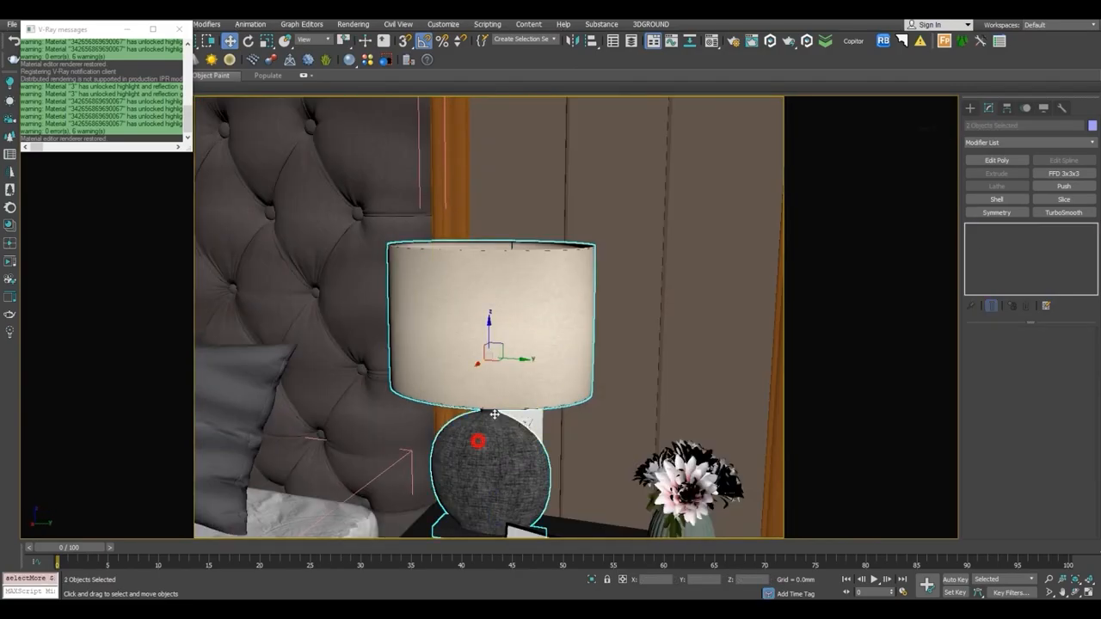
pyautogui.hotkey('alt', 'q')
pyautogui.press('t')
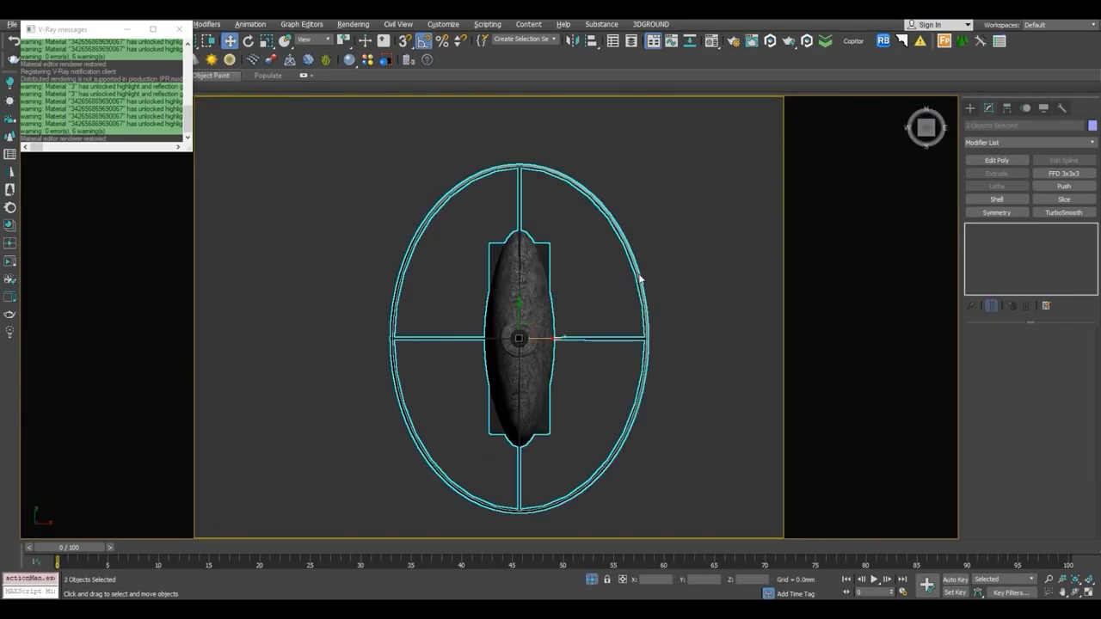
# Create a V-Ray sphere light with a radius of about 26 mm at the center of the isolated lamp.
pyautogui.click(678, 252)
pyautogui.click(971, 107)
pyautogui.click(1008, 177)
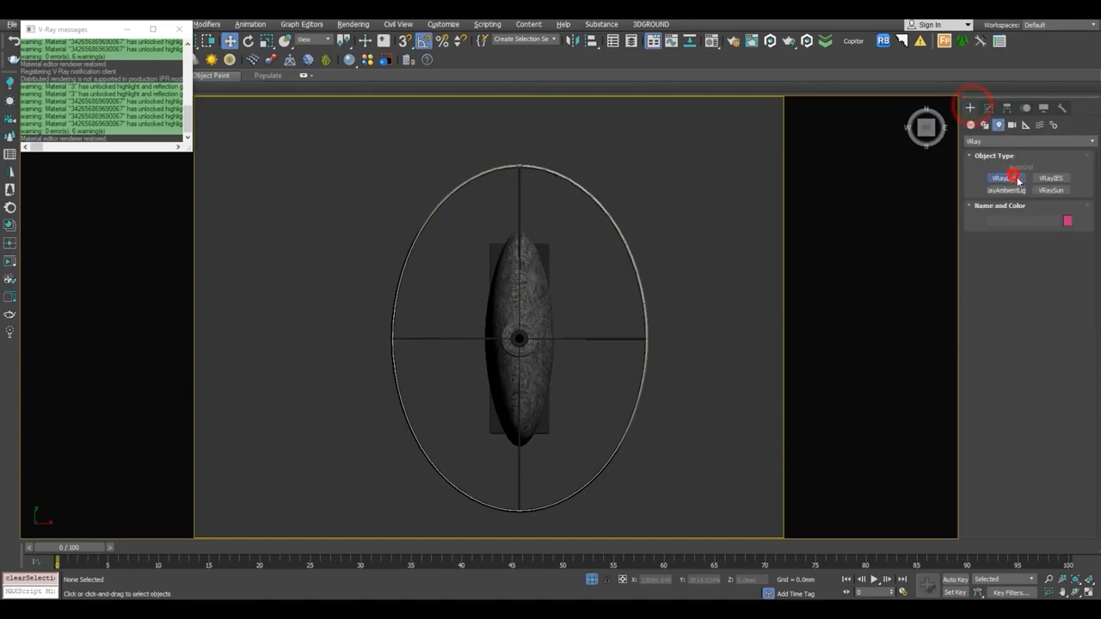
pyautogui.click(1049, 242)
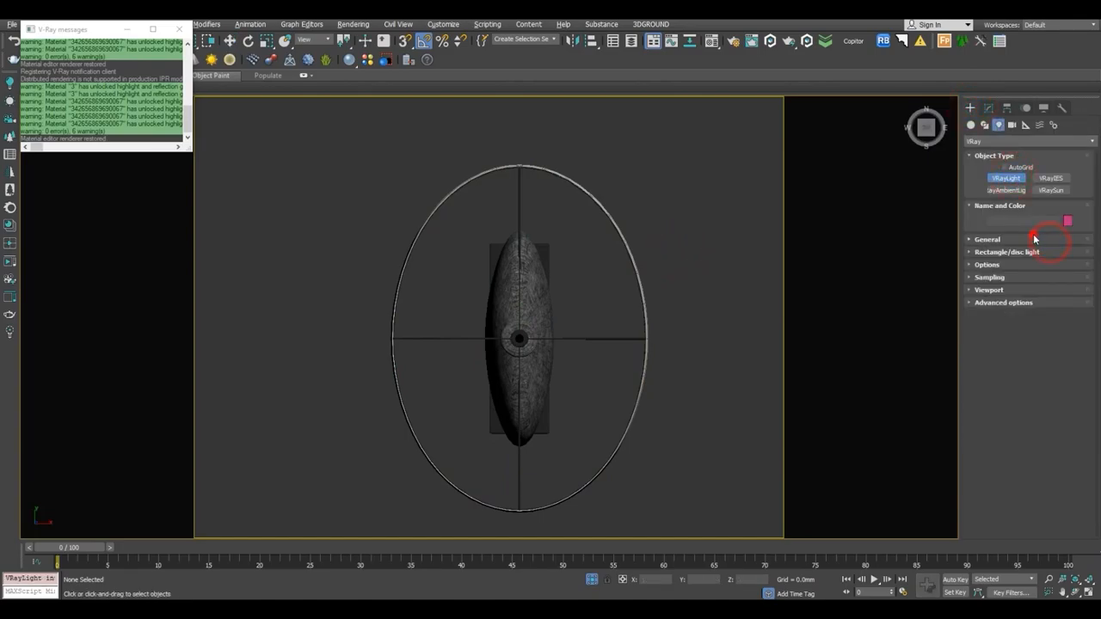
pyautogui.click(1035, 239)
pyautogui.click(1043, 253)
pyautogui.click(1046, 282)
pyautogui.moveTo(688, 181); pyautogui.dragTo(518, 339)
pyautogui.rightClick(705, 197)
# Raise the sphere light into the lampshade in the front view, to a height of about 916 mm.
pyautogui.press('f')
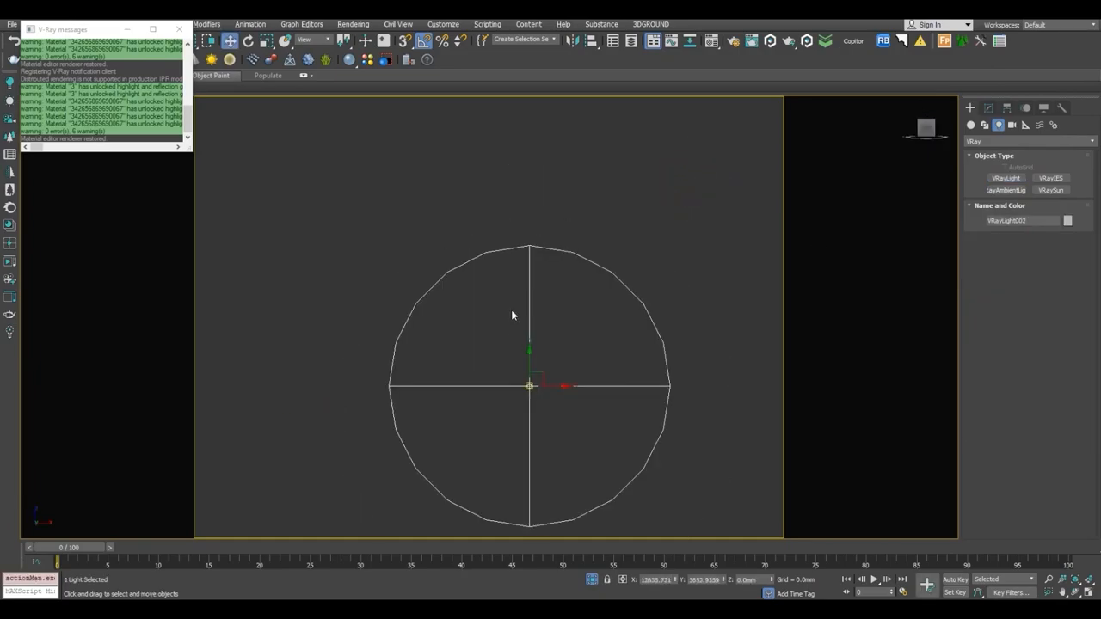
pyautogui.scroll(-3, 511, 312)
pyautogui.moveTo(512, 296); pyautogui.dragTo(517, 143)
pyautogui.moveTo(517, 143); pyautogui.dragTo(539, 335, button='middle')
pyautogui.moveTo(535, 307); pyautogui.dragTo(537, 177)
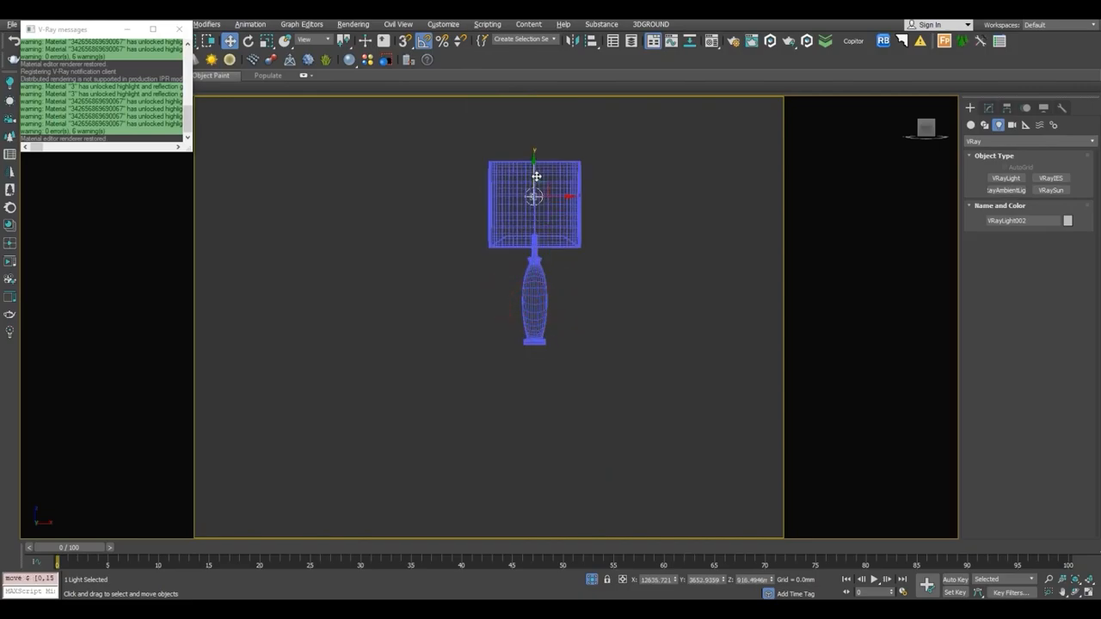
# Lower the sphere light inside the shade to a height of about 866 mm, just above the lamp's stem, and open its parameters.
pyautogui.press('p')
pyautogui.press('z')
pyautogui.scroll(-2, 536, 177)
pyautogui.keyDown('alt'); pyautogui.moveTo(536, 177); pyautogui.dragTo(621, 324, button='middle'); pyautogui.keyUp('alt')
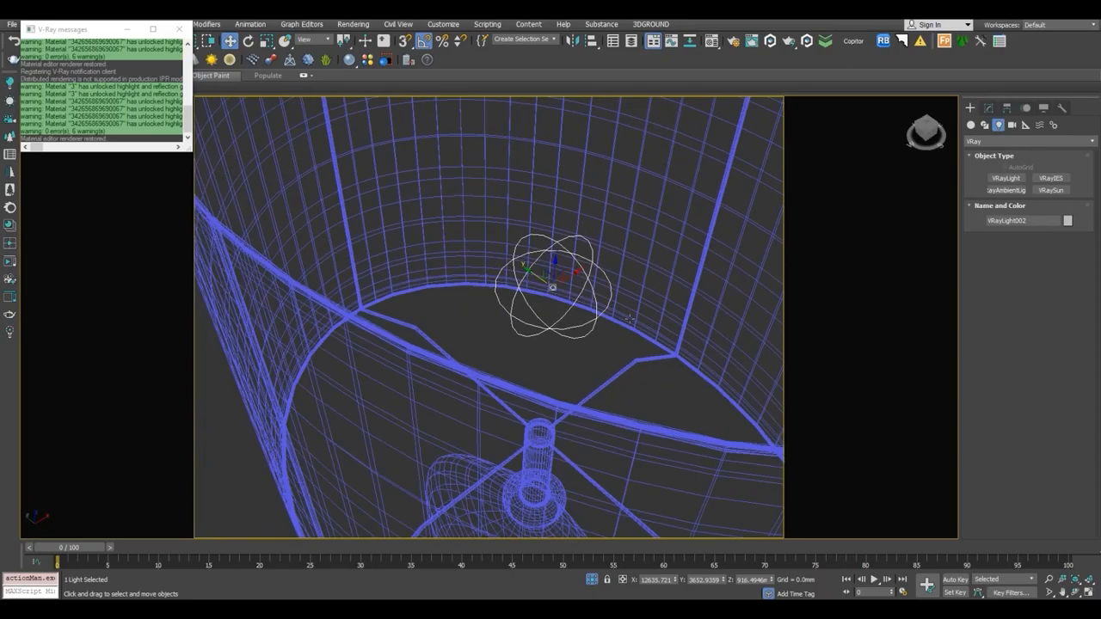
pyautogui.scroll(-4, 621, 327)
pyautogui.press('F3')
pyautogui.scroll(4, 621, 332)
pyautogui.moveTo(600, 259); pyautogui.dragTo(605, 294)
pyautogui.keyDown('alt'); pyautogui.moveTo(605, 293); pyautogui.dragTo(607, 353, button='middle'); pyautogui.keyUp('alt')
pyautogui.click(988, 107)
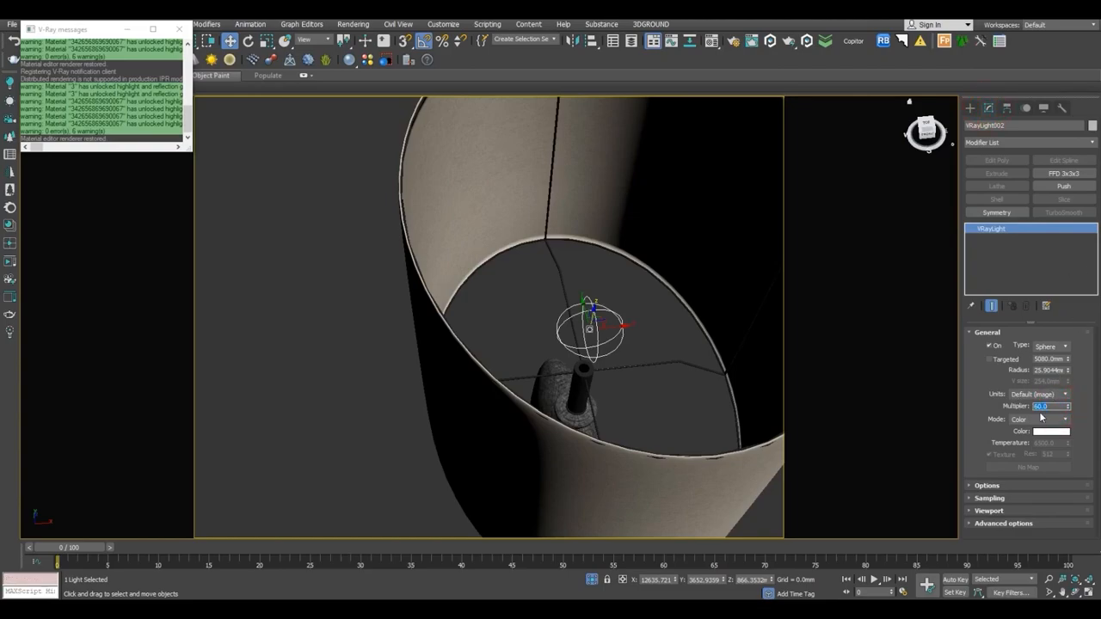
# Set the bedside lamp light's color mode to Temperature at 3800 and end the isolation.
pyautogui.click(1026, 420)
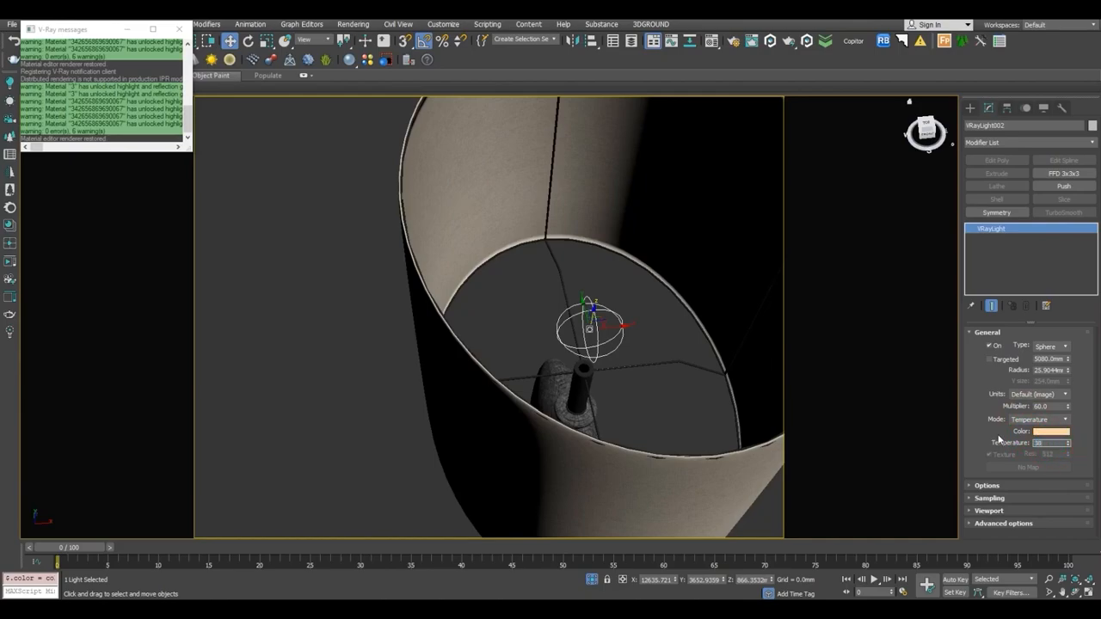
pyautogui.press('Return')
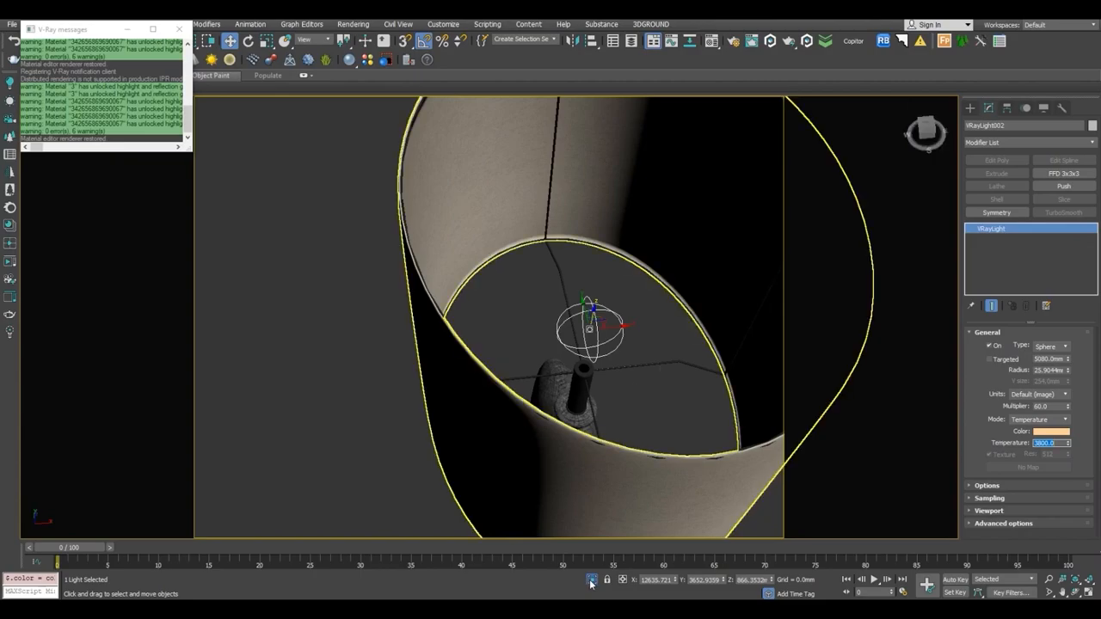
pyautogui.click(591, 581)
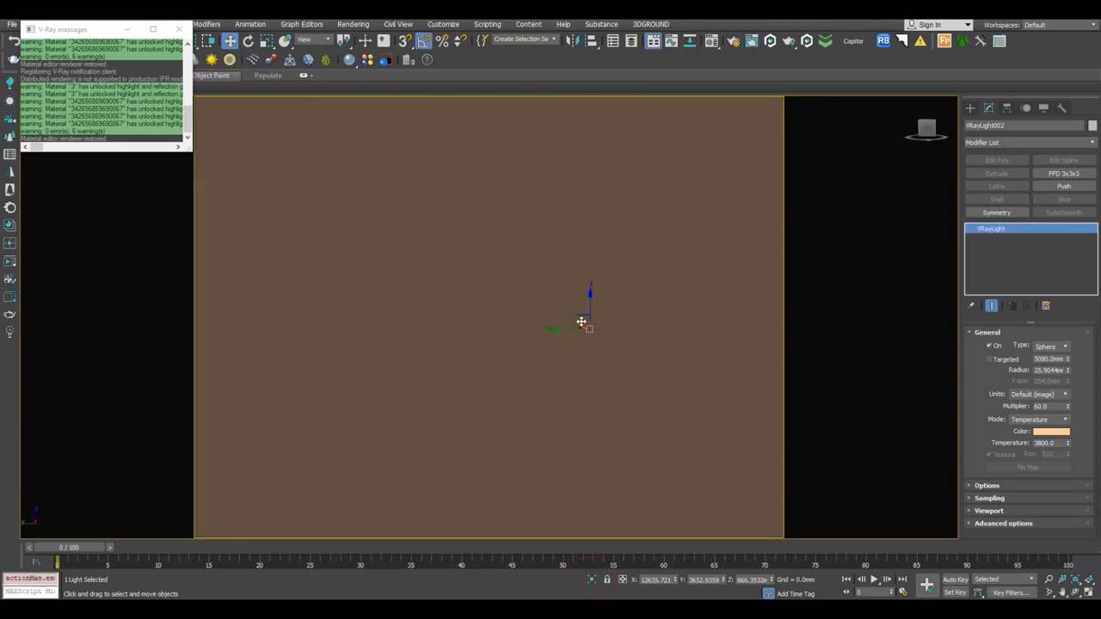
pyautogui.scroll(-5, 581, 322)
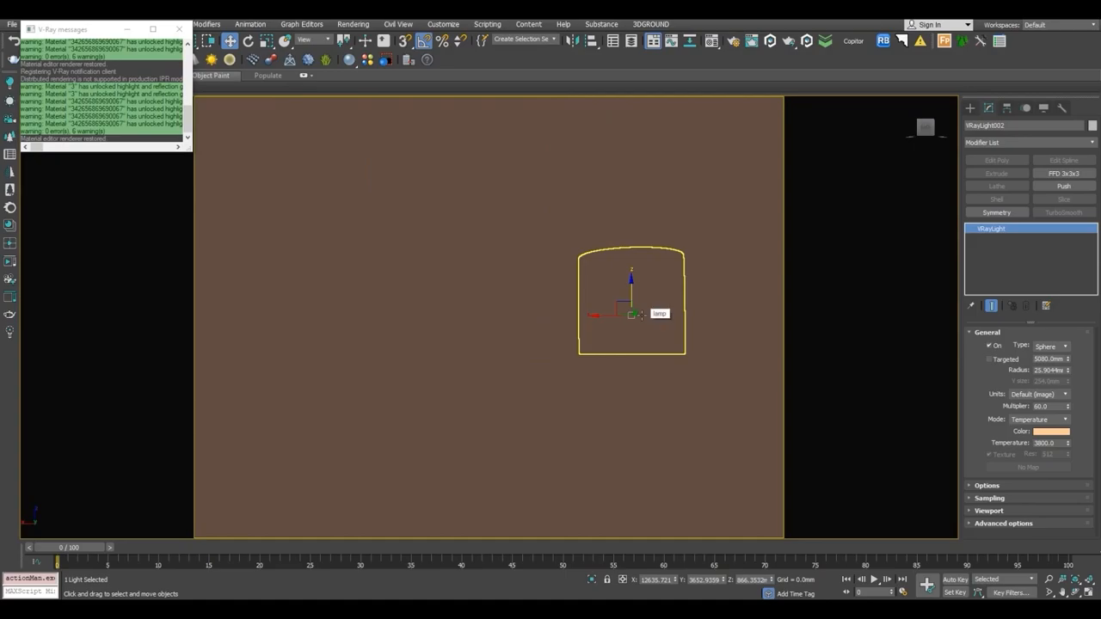
pyautogui.press('x')
pyautogui.press('Escape')
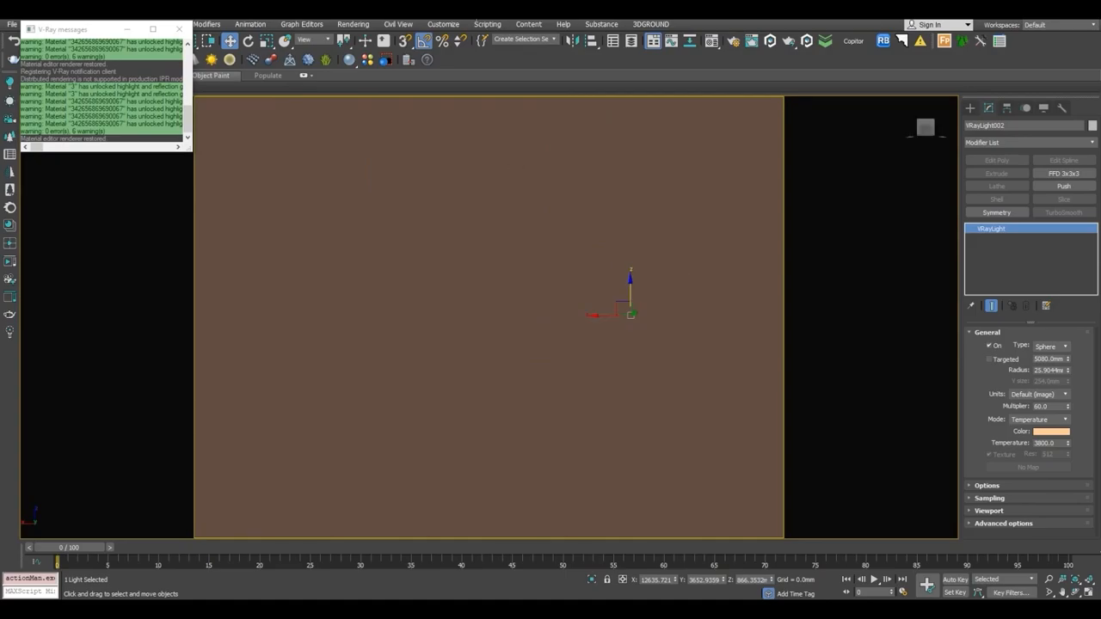
pyautogui.scroll(-5, 669, 342)
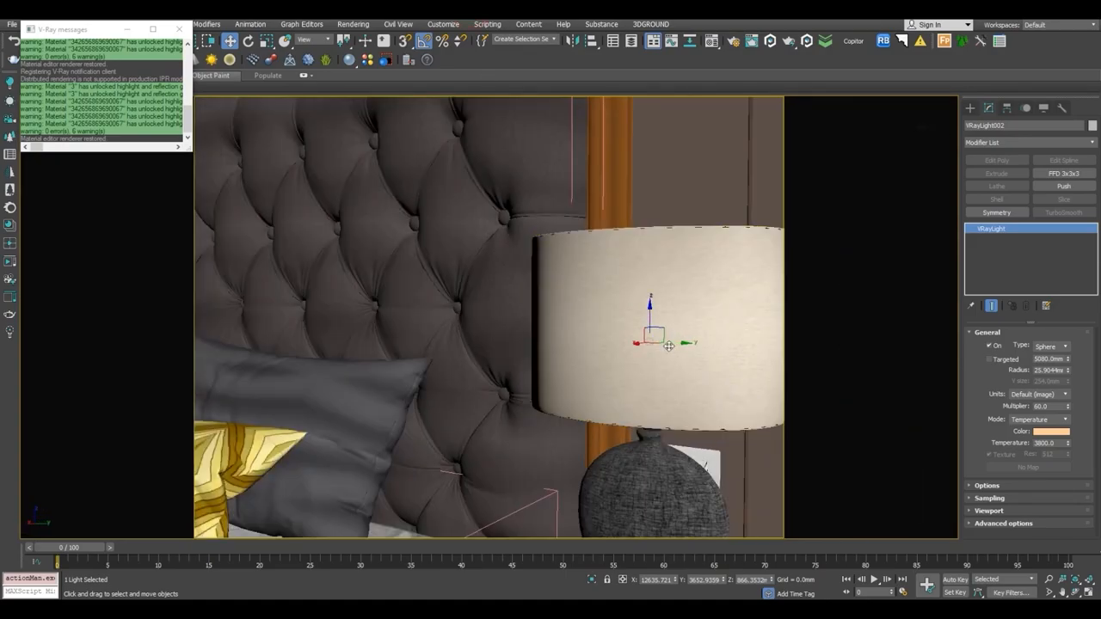
# Sample the lampshade's material into the material editor and inspect the bitmap in layer 3 of its front material's diffuse composite.
pyautogui.press('m')
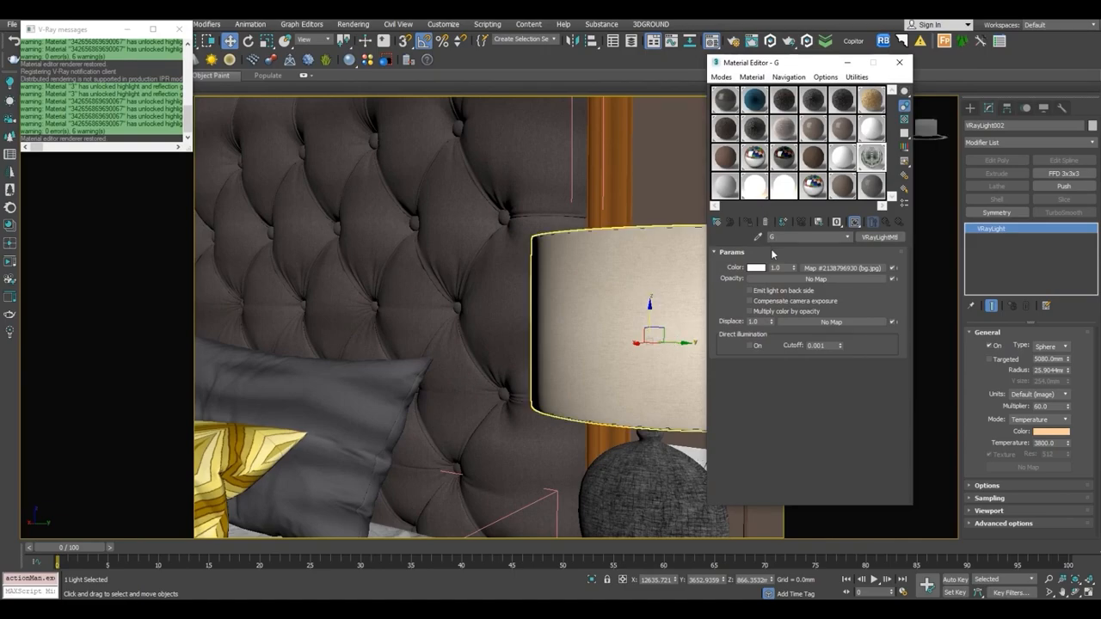
pyautogui.click(664, 258)
pyautogui.doubleClick(872, 157)
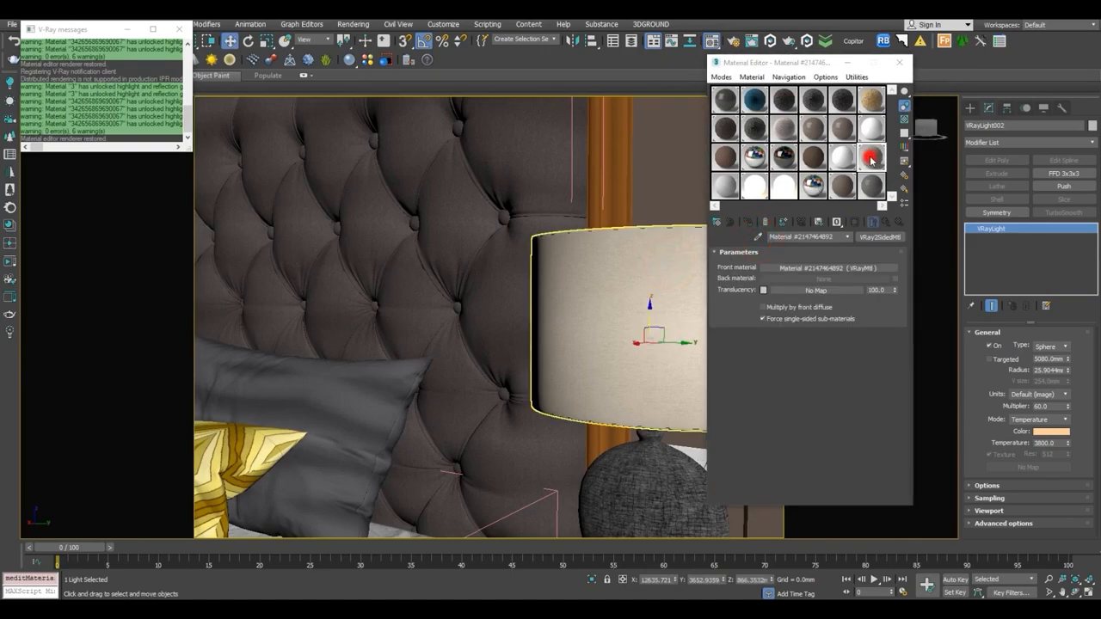
pyautogui.click(798, 267)
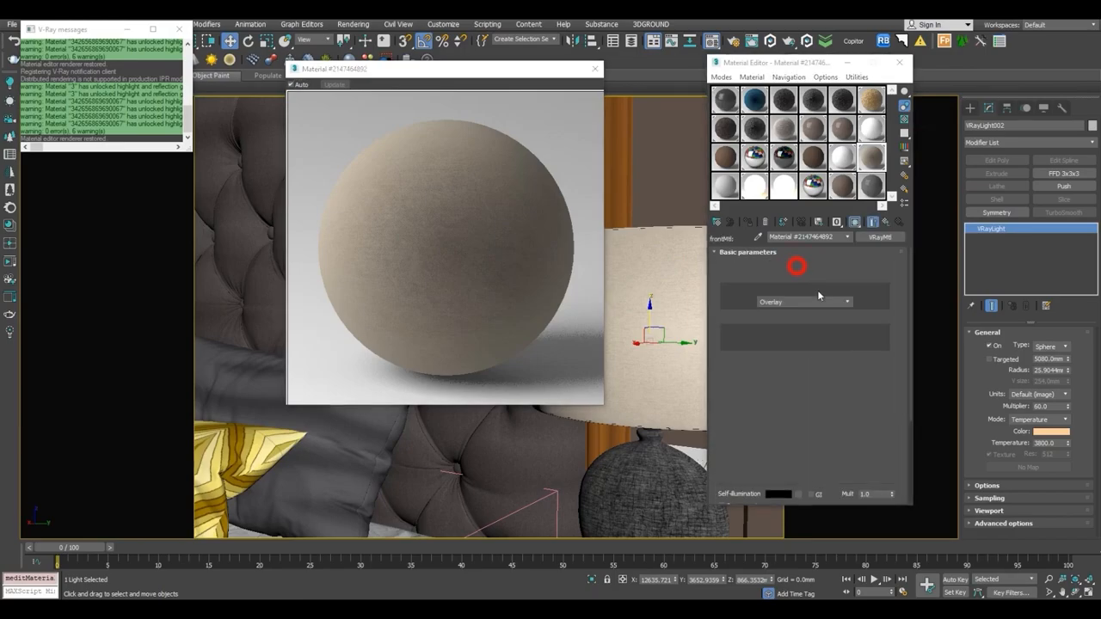
pyautogui.click(815, 292)
pyautogui.click(746, 299)
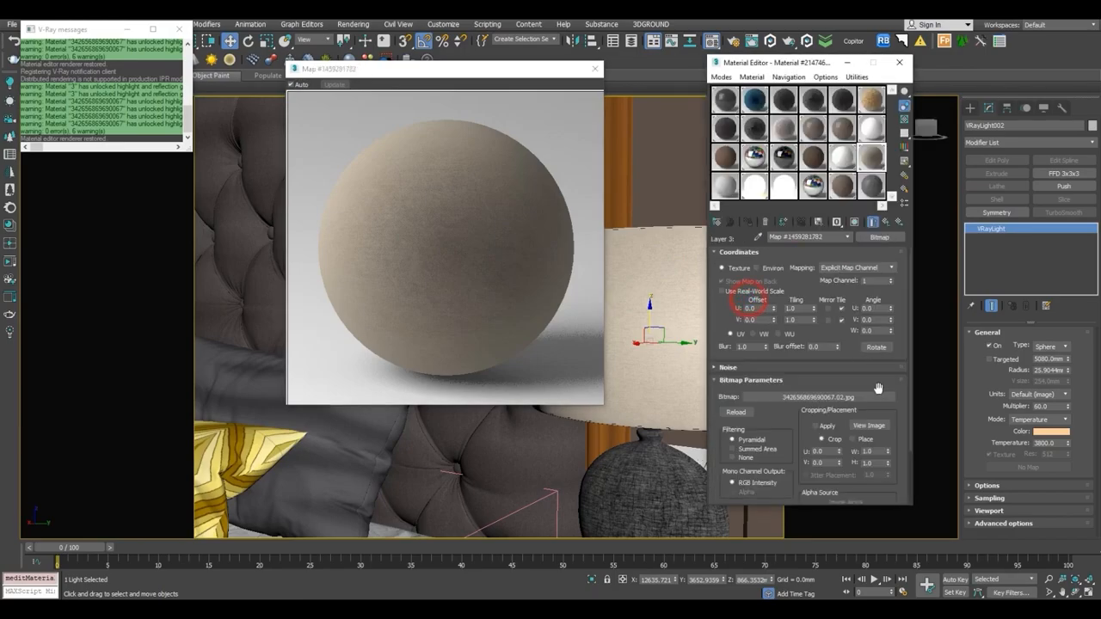
pyautogui.click(879, 427)
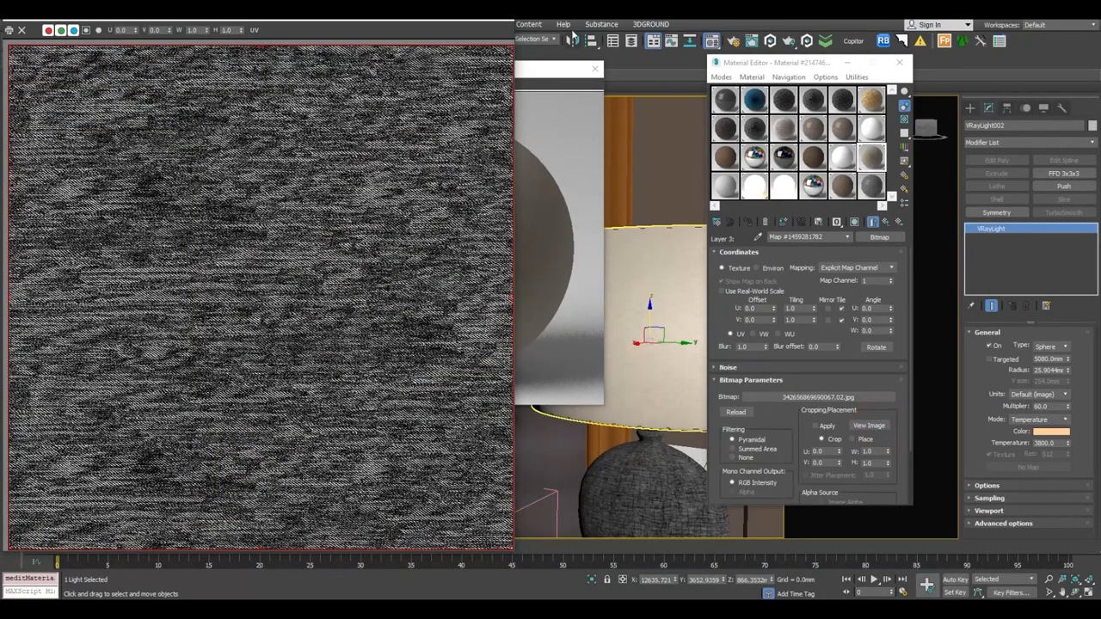
pyautogui.click(502, 21)
# Return to the lampshade's two-sided material, check its translucency color and close the material editor.
pyautogui.click(886, 222)
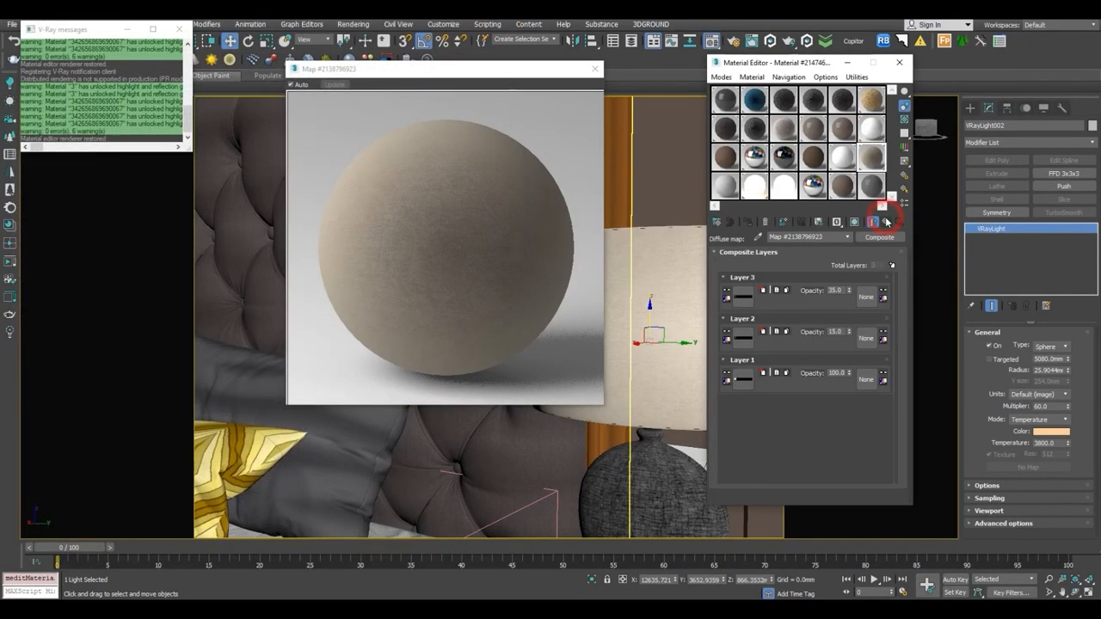
pyautogui.click(886, 222)
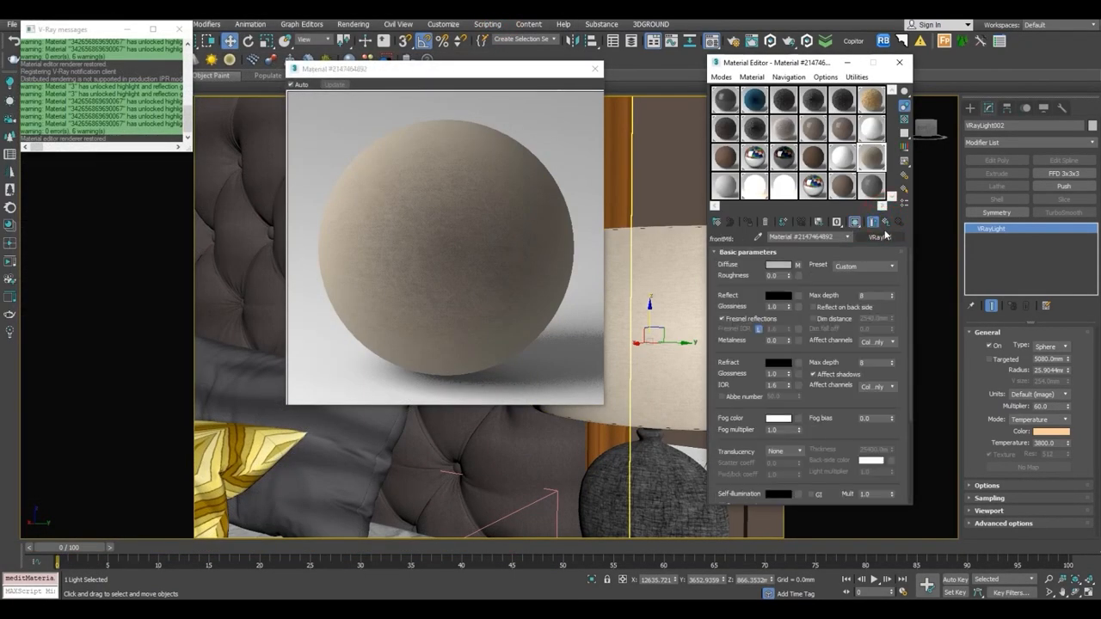
pyautogui.click(888, 222)
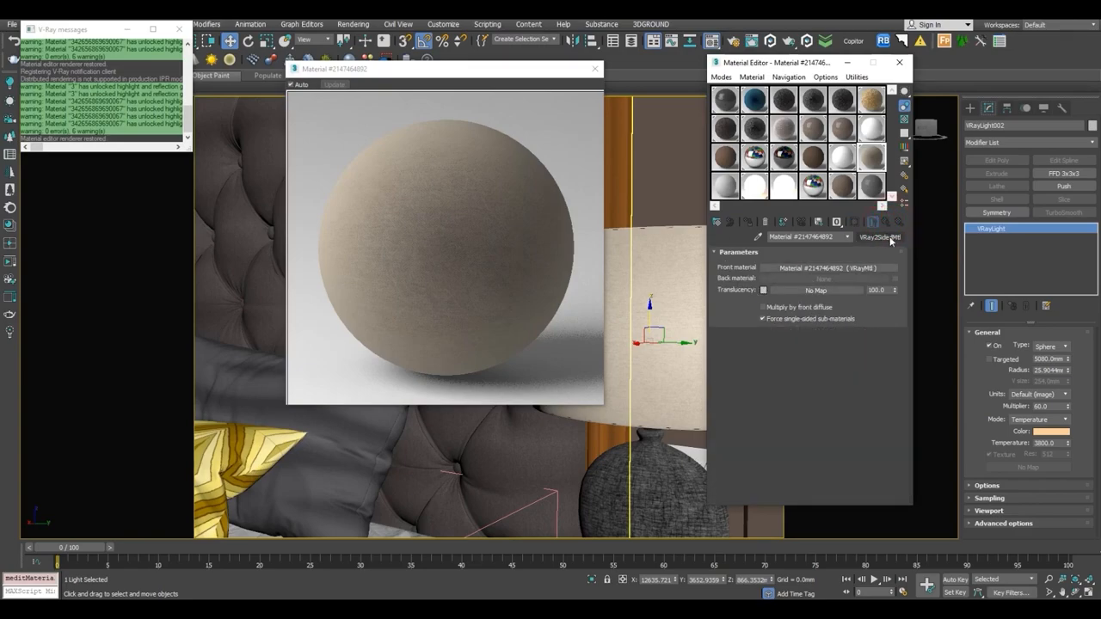
pyautogui.click(763, 290)
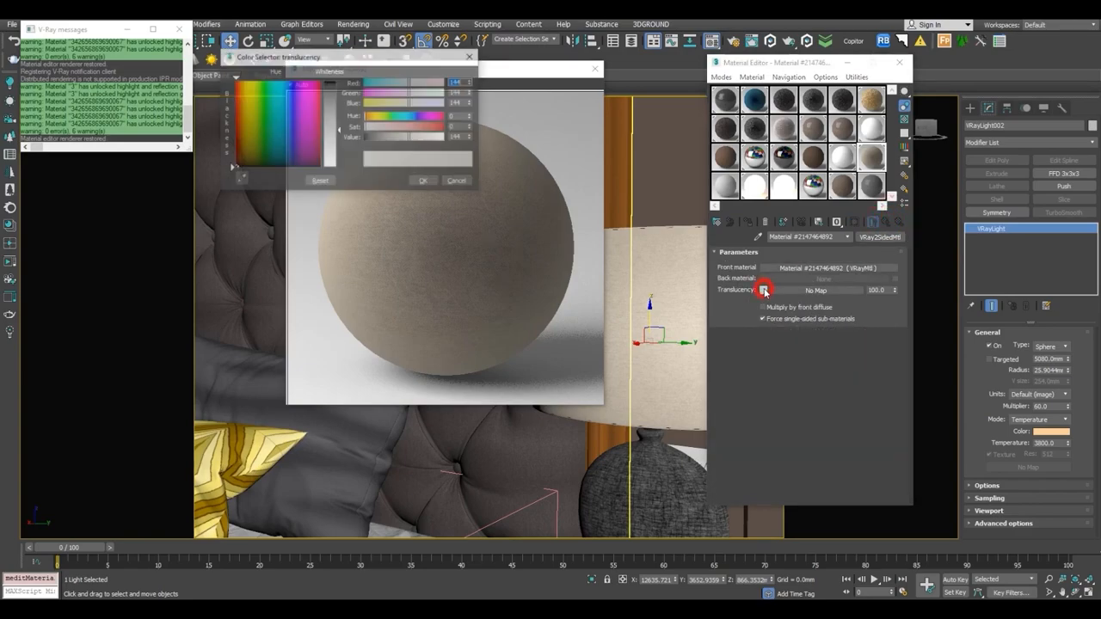
pyautogui.click(424, 181)
pyautogui.click(596, 70)
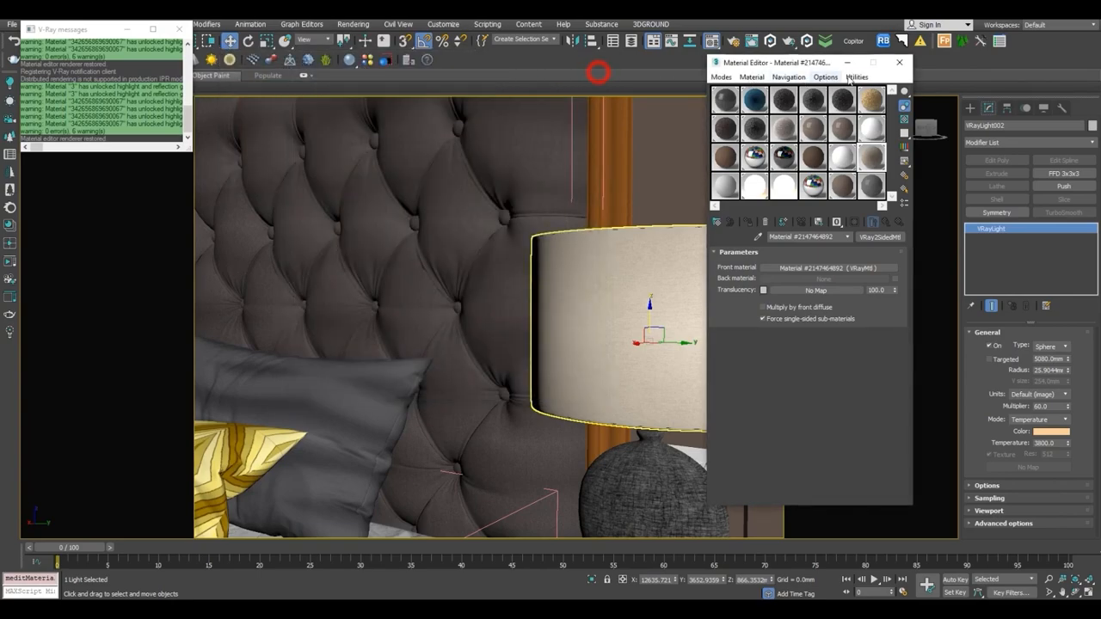
pyautogui.click(899, 63)
# Isolate the hanging light group beside the bed and show both pendants in the top view.
pyautogui.moveTo(585, 261); pyautogui.dragTo(512, 225, button='middle')
pyautogui.click(517, 222)
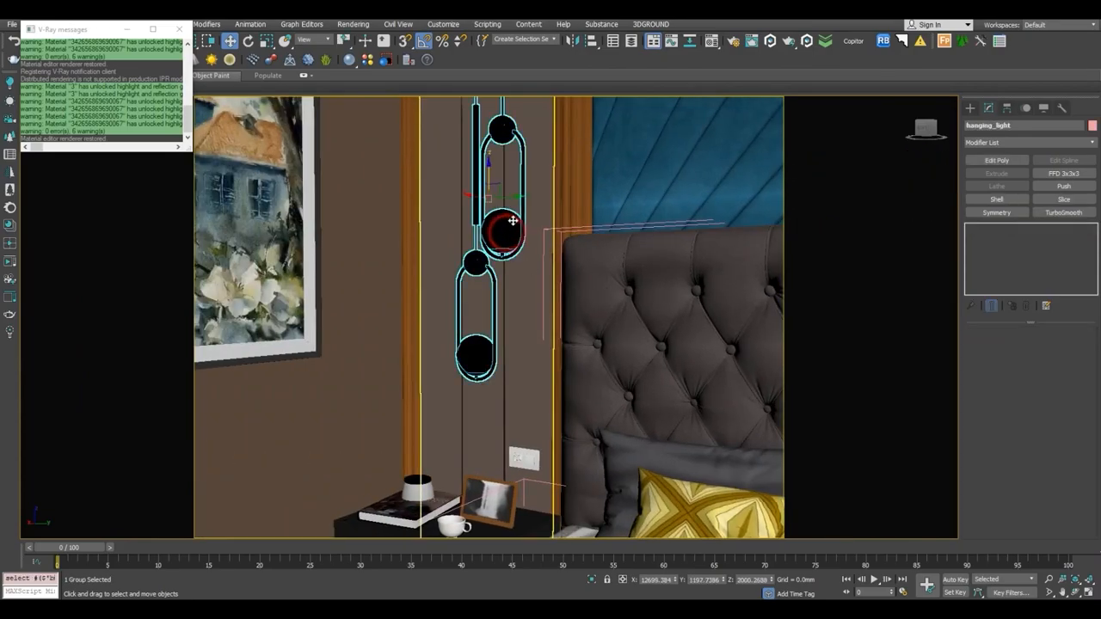
pyautogui.hotkey('alt', 'q')
pyautogui.scroll(2, 490, 397)
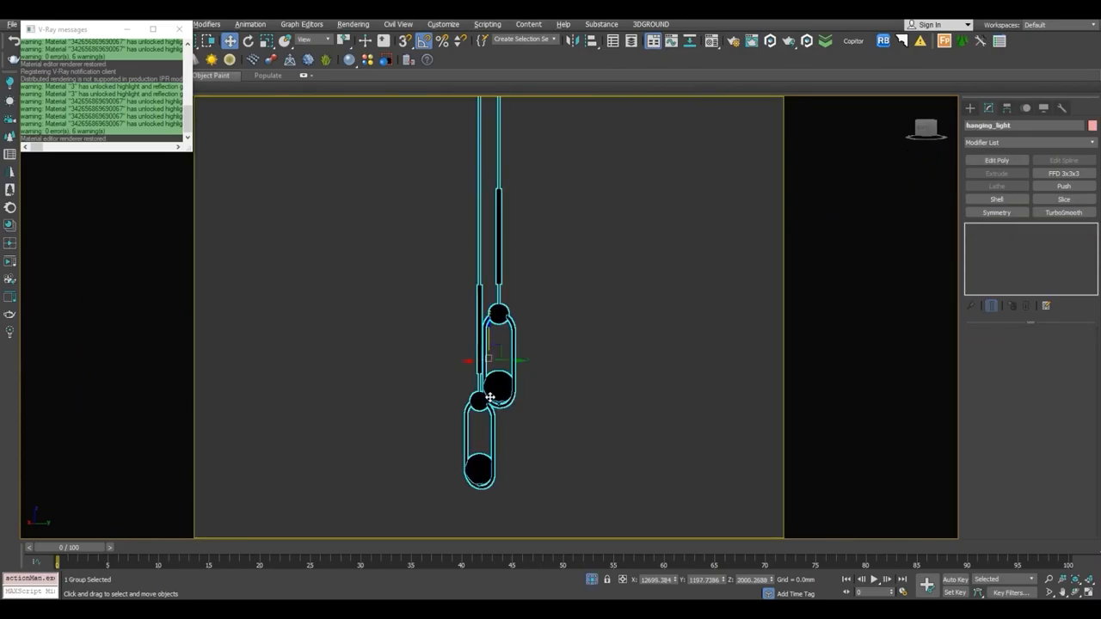
pyautogui.press('b')
pyautogui.press('z')
pyautogui.click(622, 366)
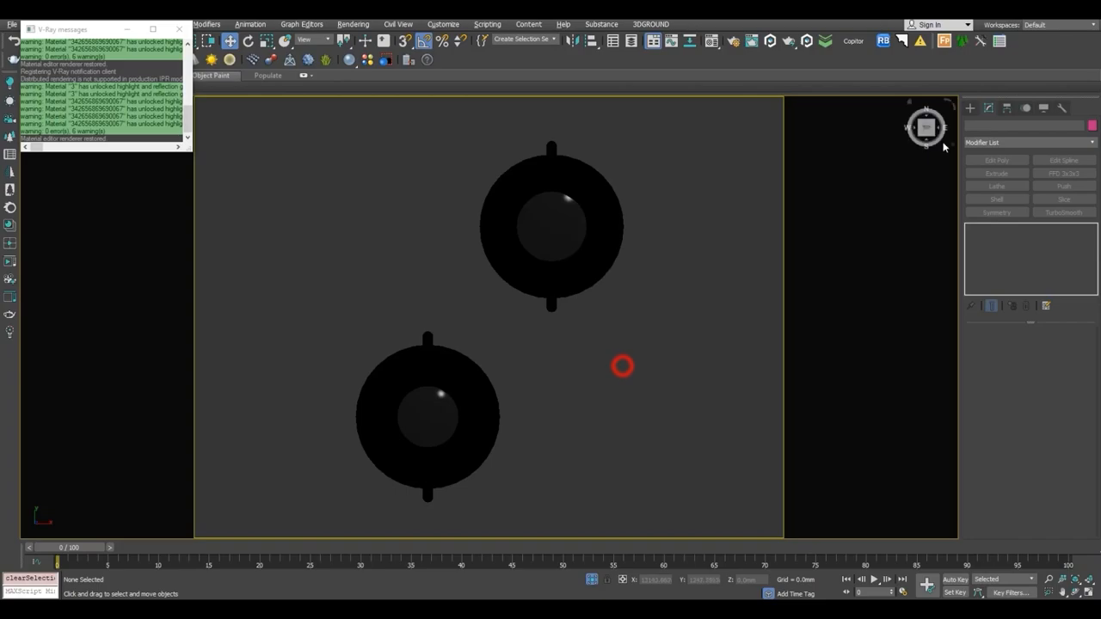
# Create a V-Ray sphere light with a radius of about 17 mm at the center of the rear pendant.
pyautogui.click(970, 107)
pyautogui.click(1005, 178)
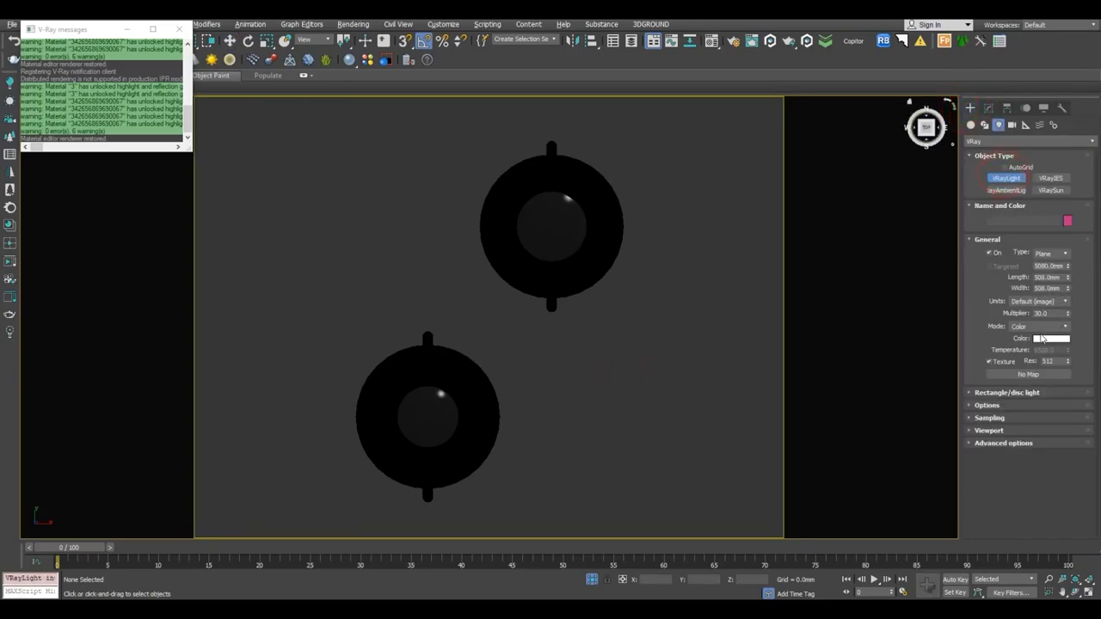
pyautogui.click(1044, 254)
pyautogui.click(1041, 280)
pyautogui.moveTo(689, 214); pyautogui.dragTo(546, 223)
pyautogui.press('w')
pyautogui.press('F3')
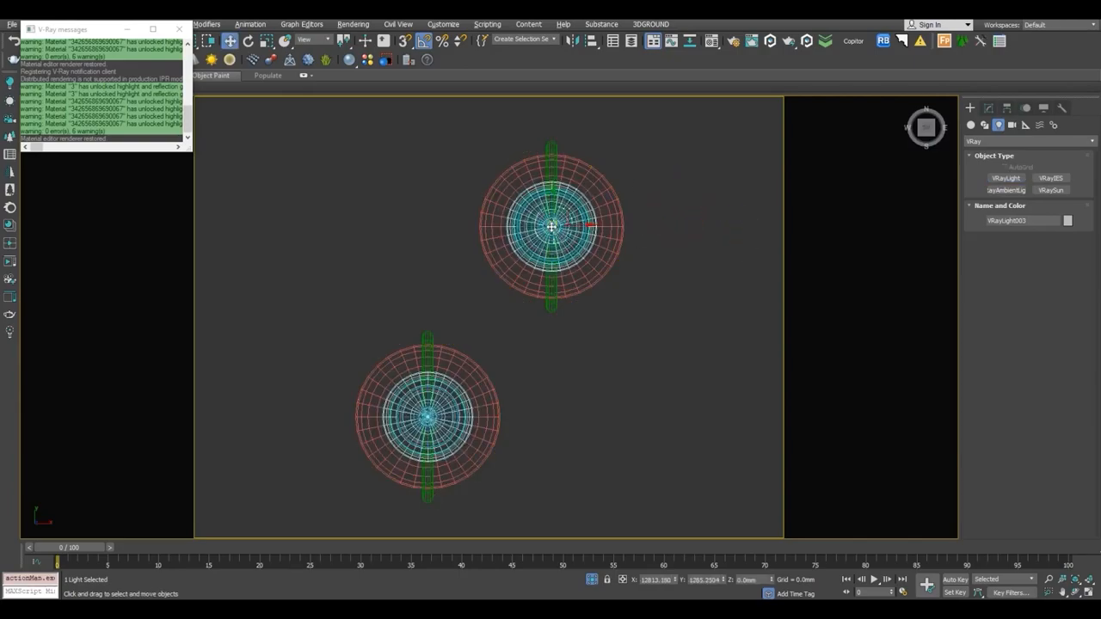
# Raise the new sphere light to a height of about 1515 mm, just above the higher-hanging pendant's large ball.
pyautogui.hotkey('alt', 'q')
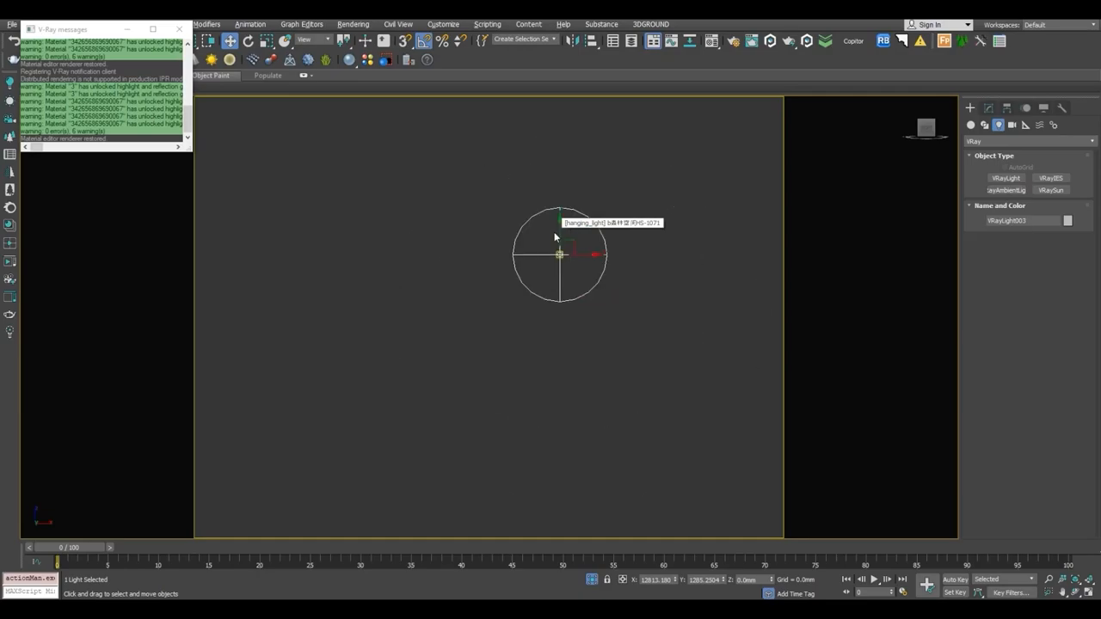
pyautogui.scroll(-3, 563, 245)
pyautogui.moveTo(558, 229); pyautogui.dragTo(574, 357, button='middle')
pyautogui.scroll(4, 566, 240)
pyautogui.press('l')
pyautogui.scroll(-4, 560, 259)
pyautogui.scroll(4, 502, 269)
pyautogui.moveTo(504, 354); pyautogui.dragTo(553, 237)
pyautogui.press('z')
pyautogui.scroll(-6, 552, 234)
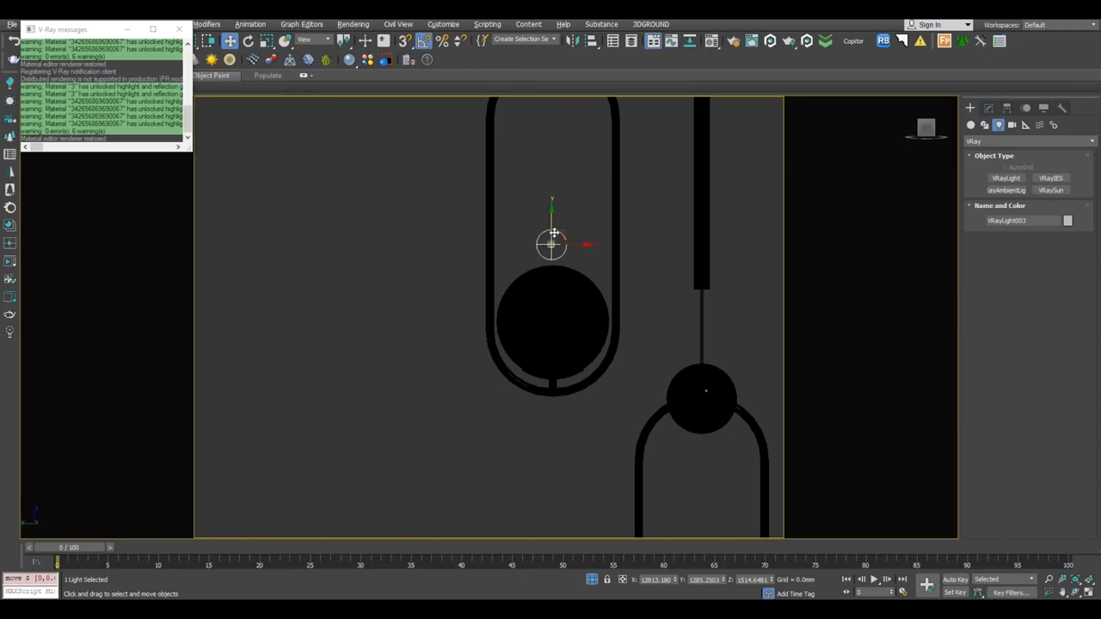
# Set the pendant light's color temperature to 4000, make it invisible and exclude it from affecting specular and reflections.
pyautogui.click(988, 108)
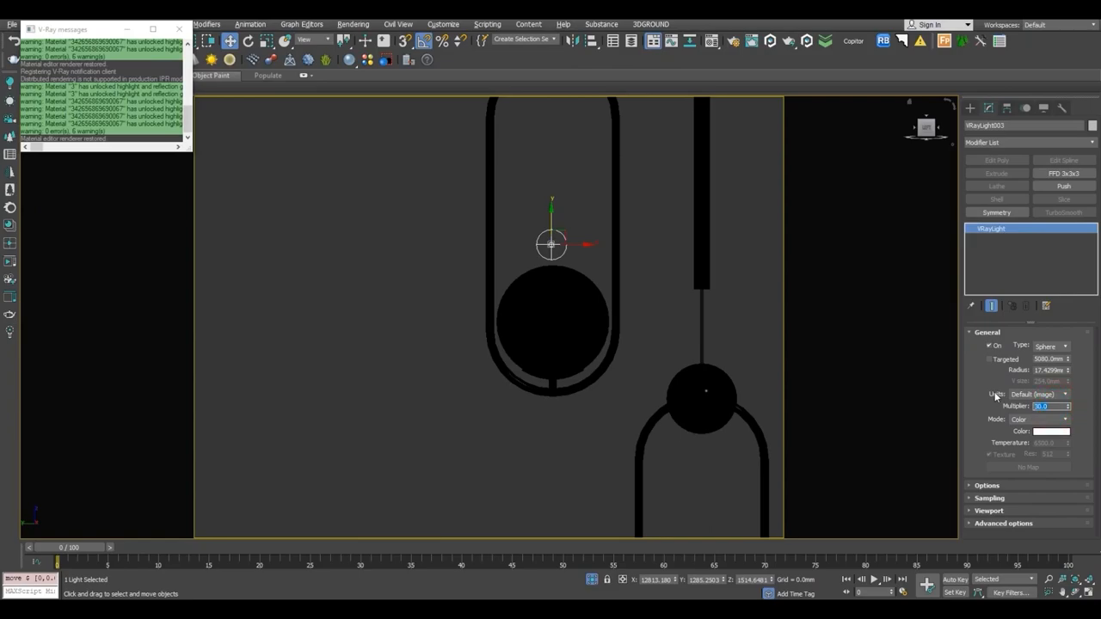
pyautogui.click(1021, 420)
pyautogui.click(1026, 435)
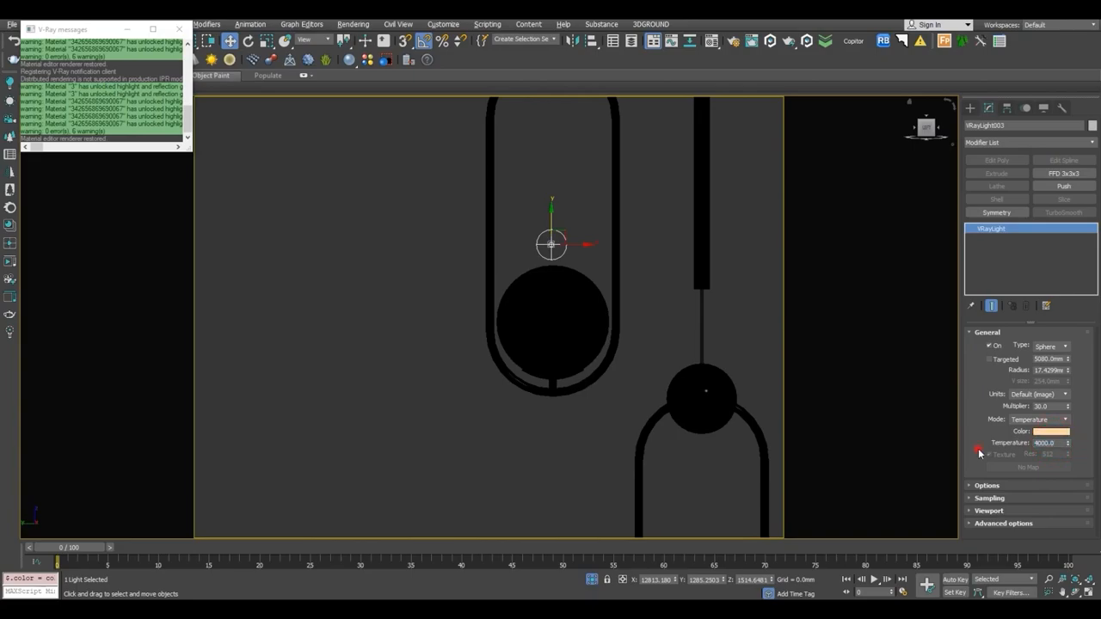
pyautogui.click(995, 487)
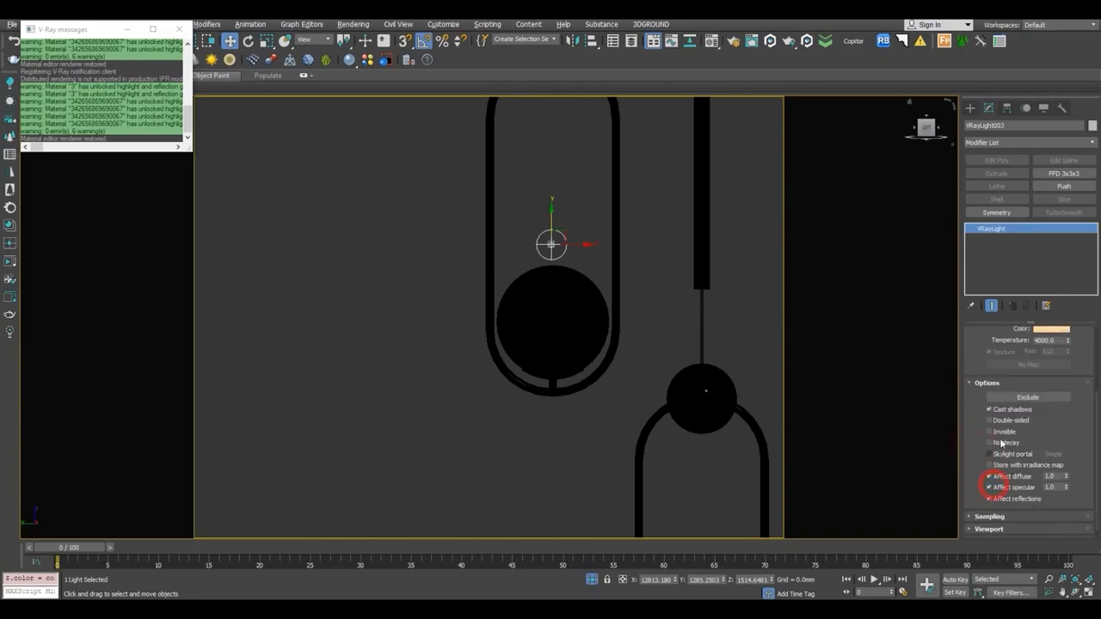
pyautogui.click(1008, 486)
pyautogui.click(1008, 499)
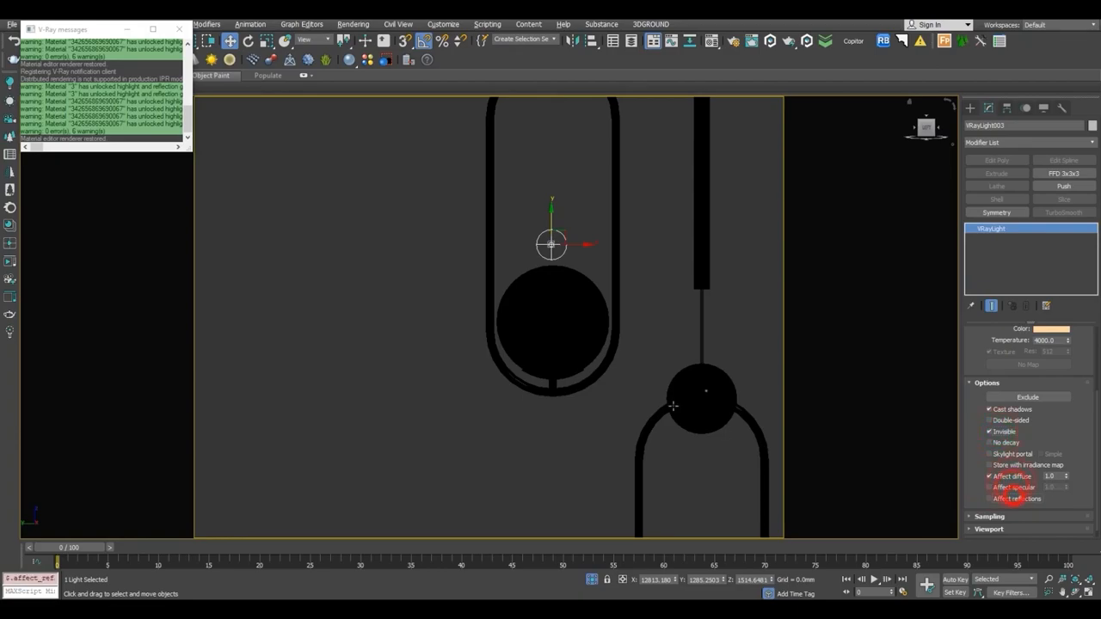
# Clone the sphere light onto the lower-hanging pendant, placing it just above the large ball.
pyautogui.scroll(-3, 508, 181)
pyautogui.keyDown('shift'); pyautogui.moveTo(520, 200); pyautogui.dragTo(596, 372); pyautogui.keyUp('shift')
pyautogui.click(492, 285)
pyautogui.click(548, 358)
pyautogui.keyDown('alt'); pyautogui.moveTo(575, 382); pyautogui.dragTo(547, 388, button='middle'); pyautogui.keyUp('alt')
pyautogui.moveTo(615, 364); pyautogui.dragTo(581, 380)
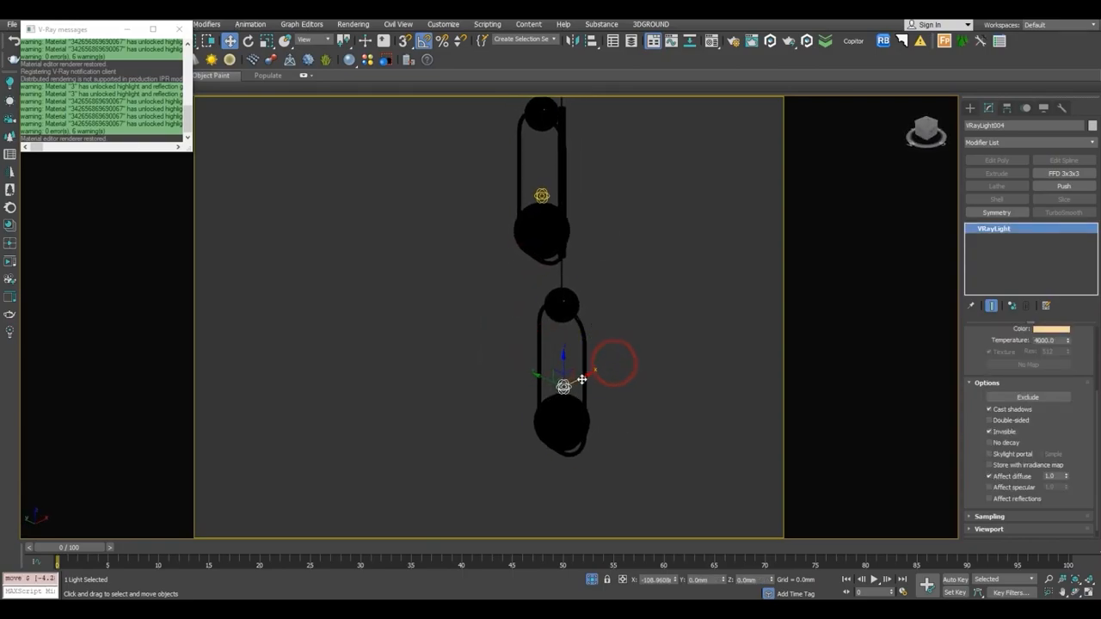
# Center the cloned light on its pendant in the top view, end the isolation and return to the camera view.
pyautogui.press('t')
pyautogui.scroll(-7, 558, 330)
pyautogui.press('F3')
pyautogui.scroll(1, 555, 333)
pyautogui.scroll(5, 555, 332)
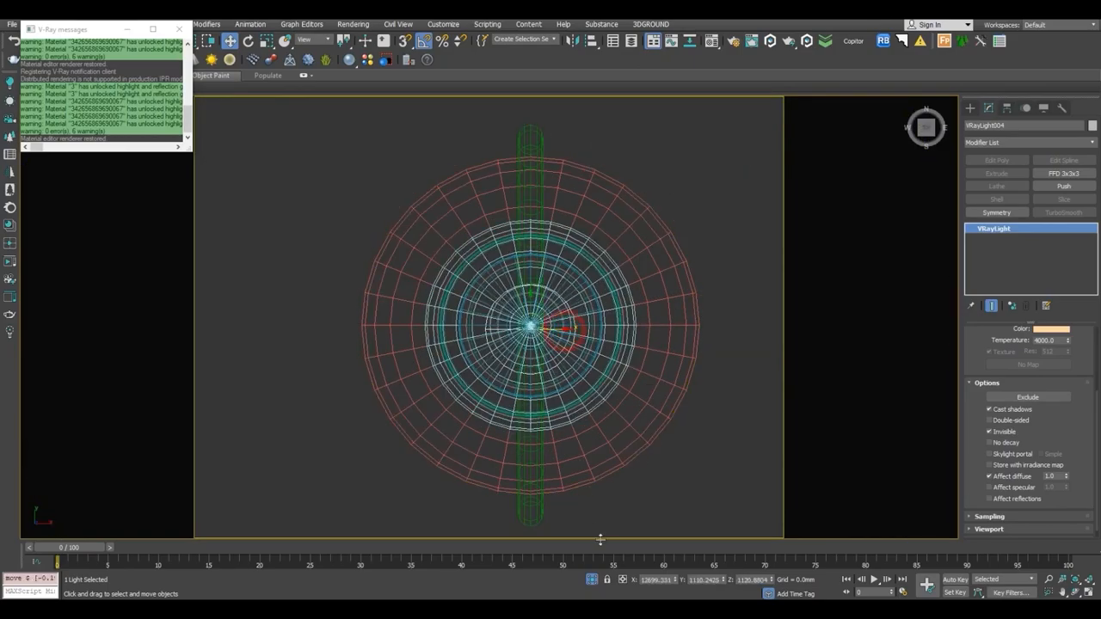
pyautogui.click(592, 581)
pyautogui.press('c')
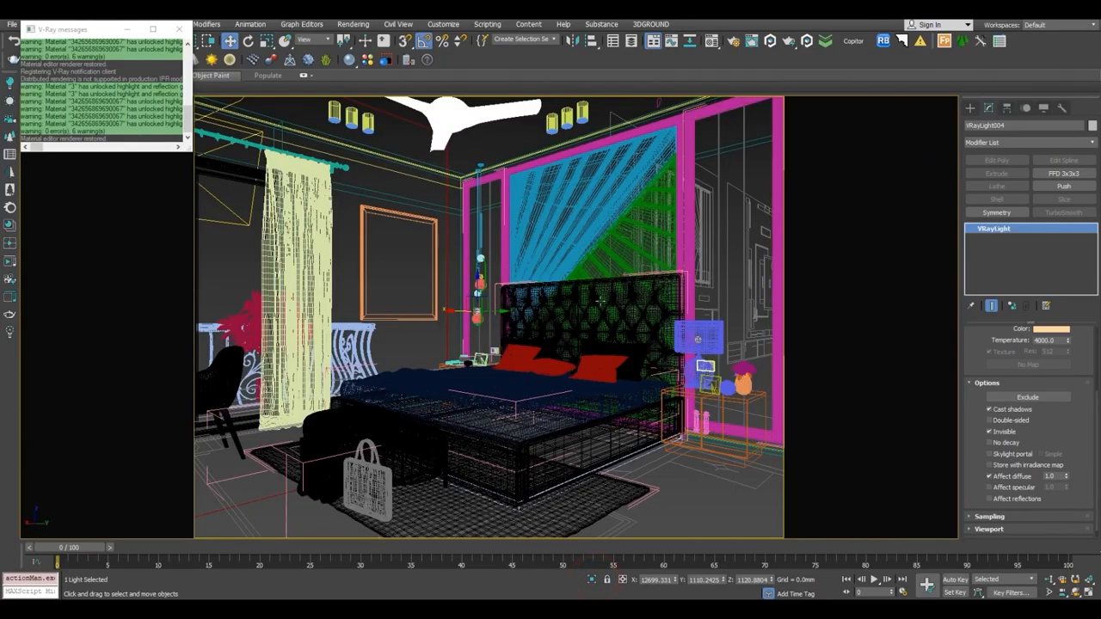
# Select the bedside lamp's light with the Lights filter, make it invisible and turn off its effect on specular and reflections.
pyautogui.click(178, 29)
pyautogui.click(128, 40)
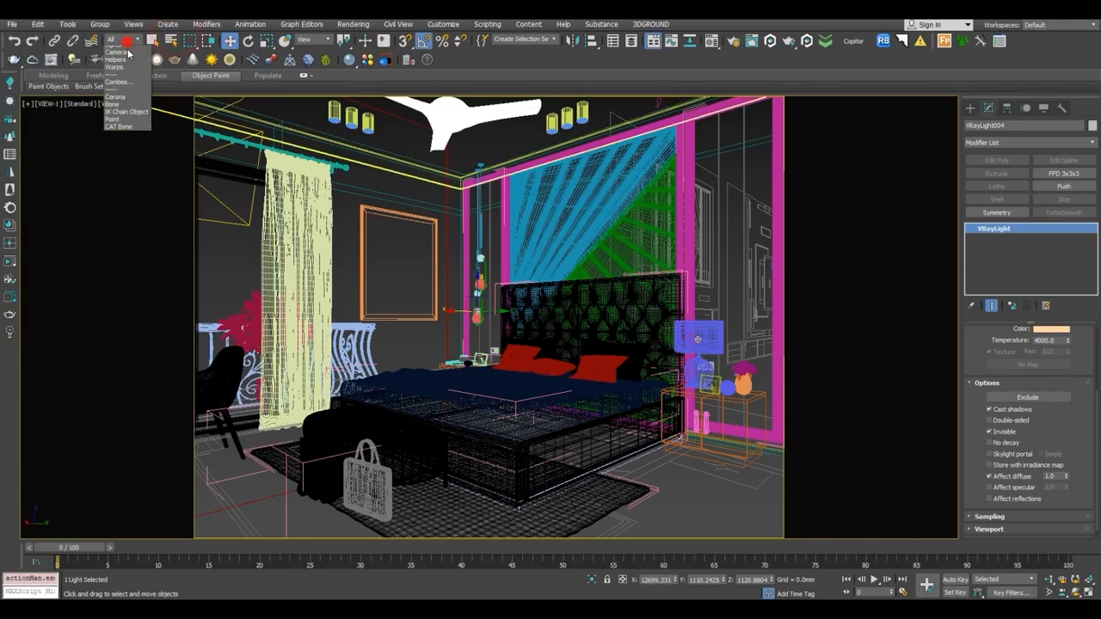
pyautogui.click(120, 72)
pyautogui.click(694, 340)
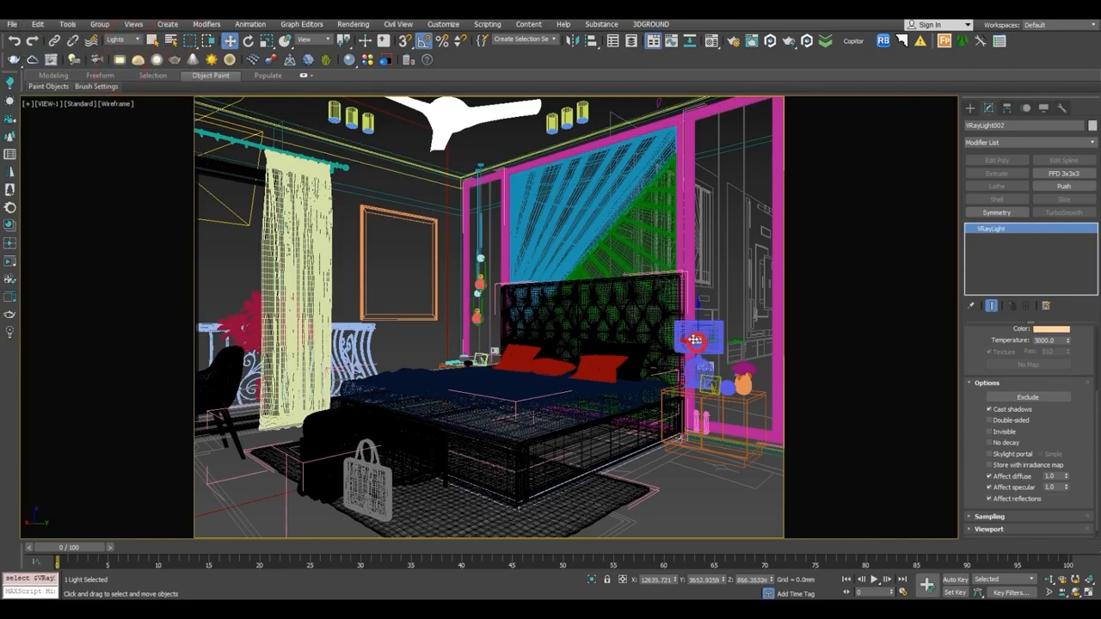
pyautogui.click(990, 431)
pyautogui.click(989, 487)
pyautogui.click(989, 498)
# Reset the selection filter to All, isolate the ceiling group with the spotlights and switch to a shaded perspective view.
pyautogui.click(121, 41)
pyautogui.click(120, 49)
pyautogui.click(332, 115)
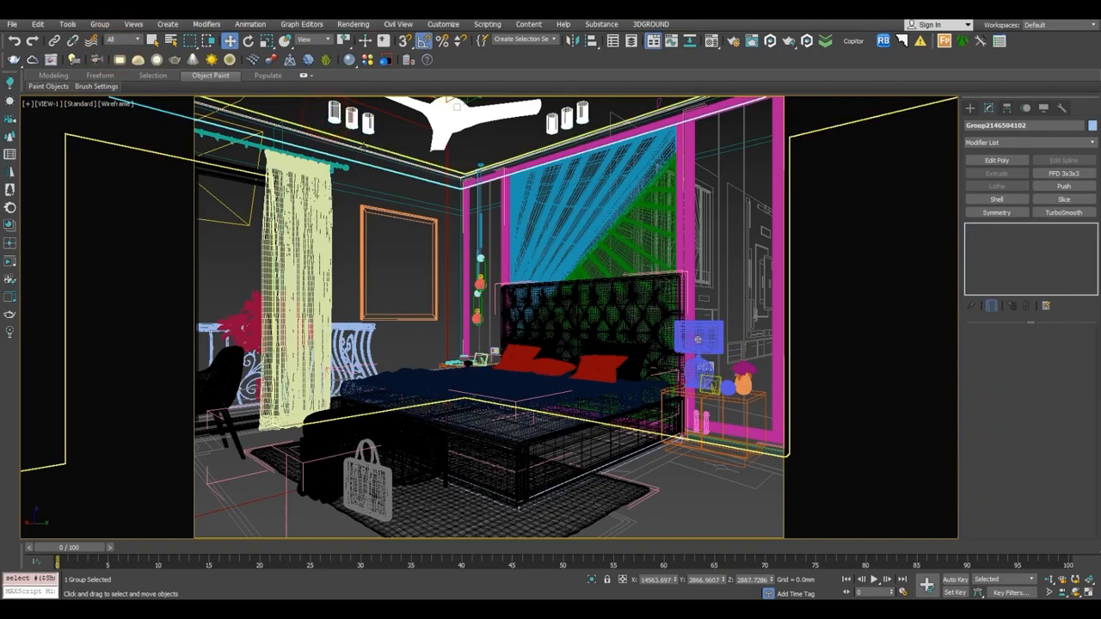
pyautogui.press('F3')
pyautogui.hotkey('alt', 'q')
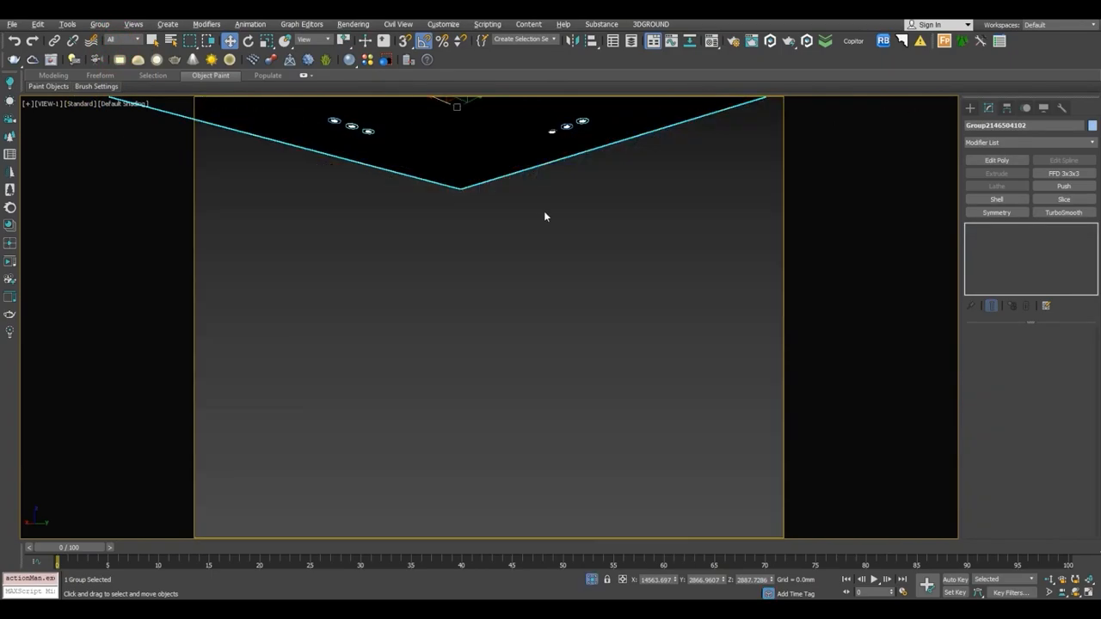
pyautogui.press('p')
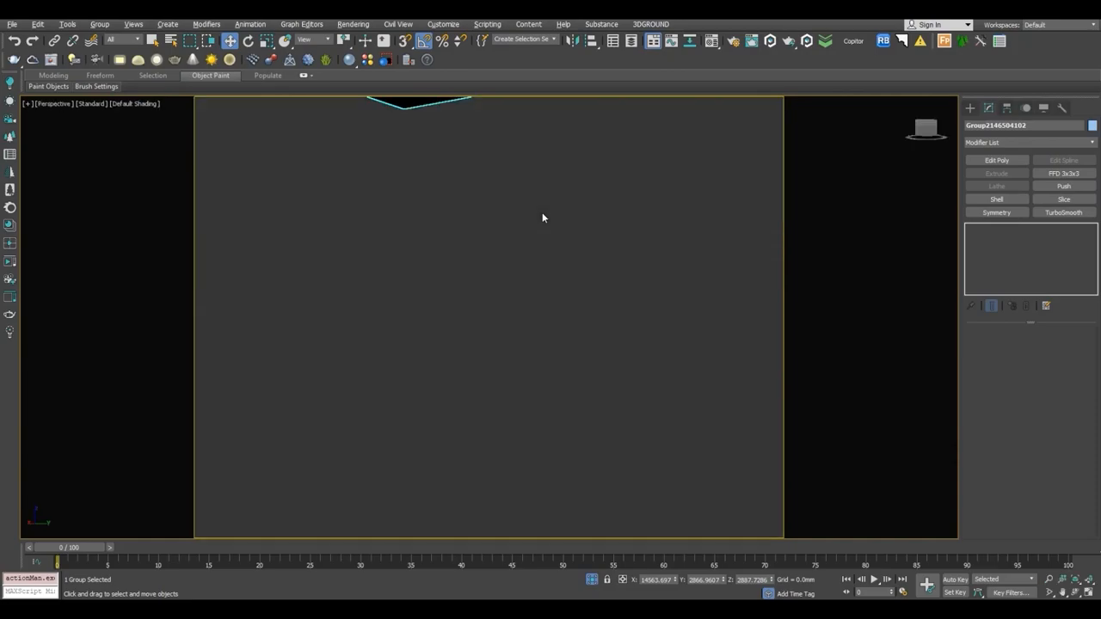
# Sample the material of a spotlight's glowing lens in the Material Editor and examine its light settings and gradient map.
pyautogui.press('z')
pyautogui.keyDown('alt'); pyautogui.moveTo(564, 223); pyautogui.dragTo(538, 243, button='middle'); pyautogui.keyUp('alt')
pyautogui.scroll(3, 652, 198)
pyautogui.scroll(-1, 604, 317)
pyautogui.scroll(3, 536, 243)
pyautogui.scroll(4, 509, 242)
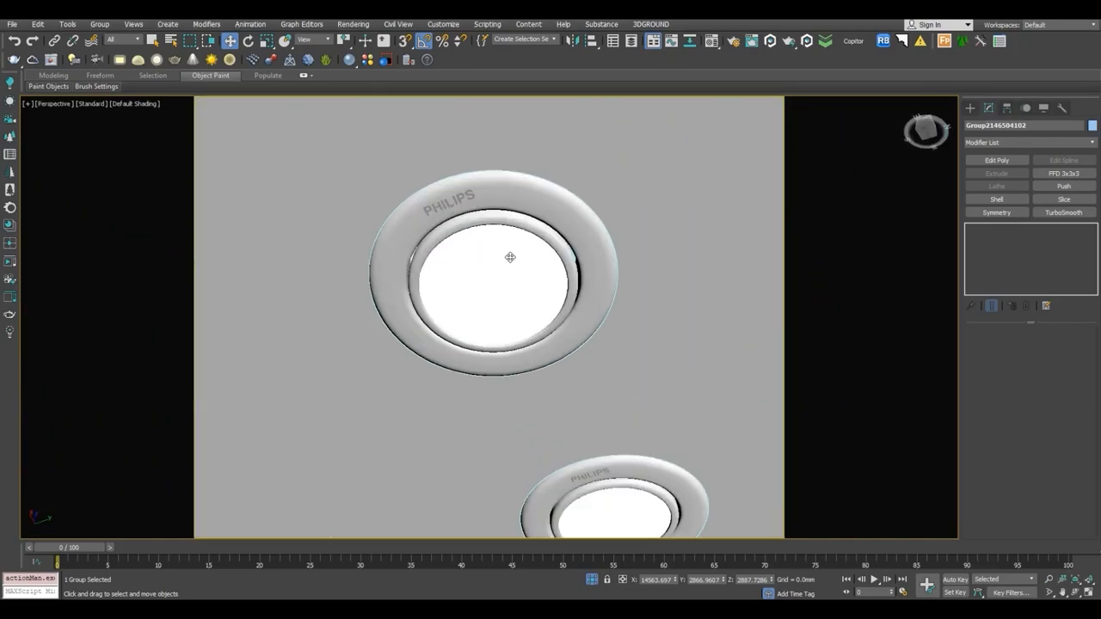
pyautogui.press('m')
pyautogui.click(757, 240)
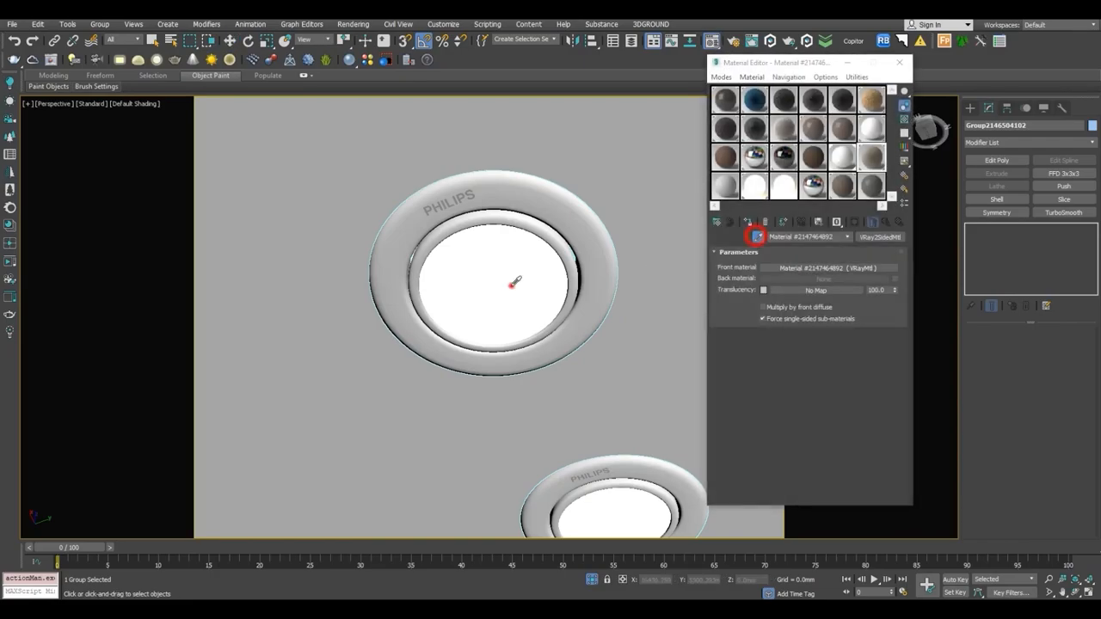
pyautogui.click(511, 285)
pyautogui.click(834, 328)
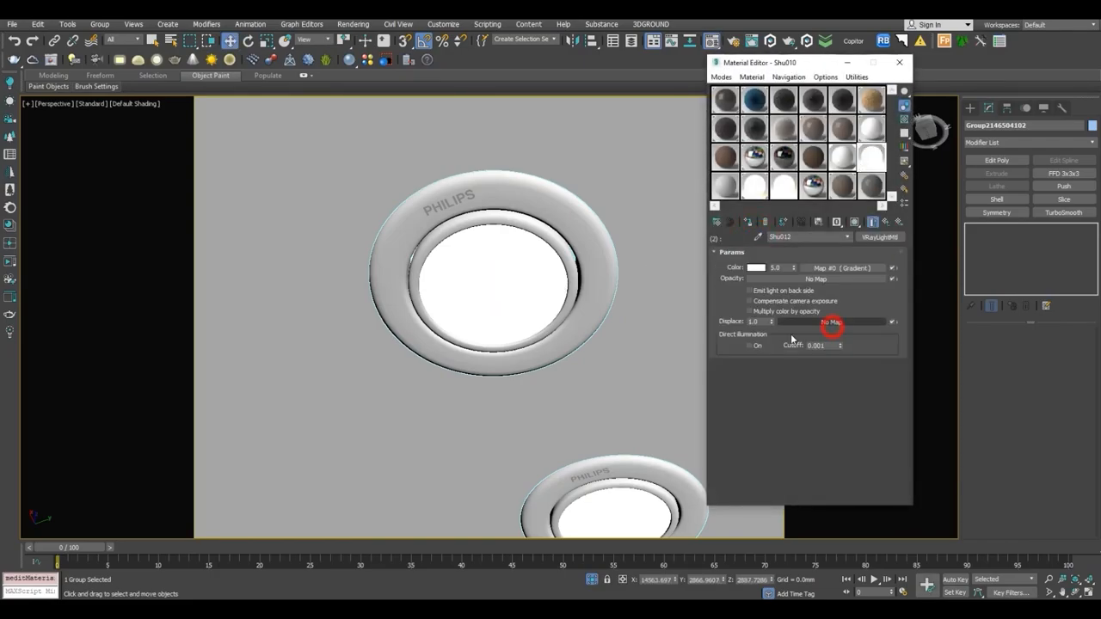
pyautogui.click(825, 268)
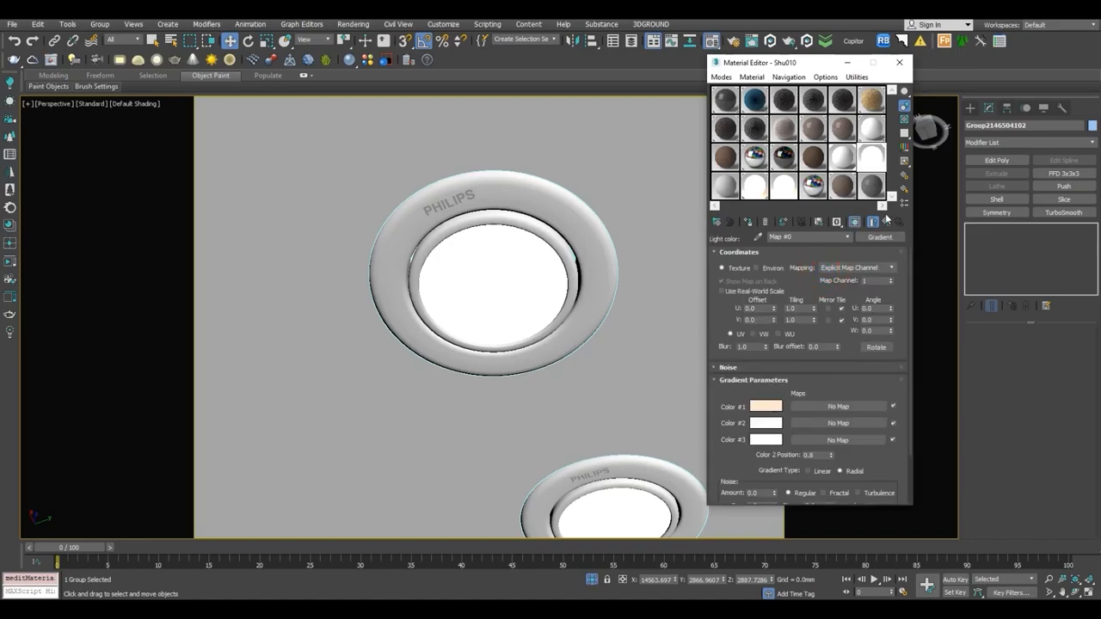
pyautogui.click(886, 221)
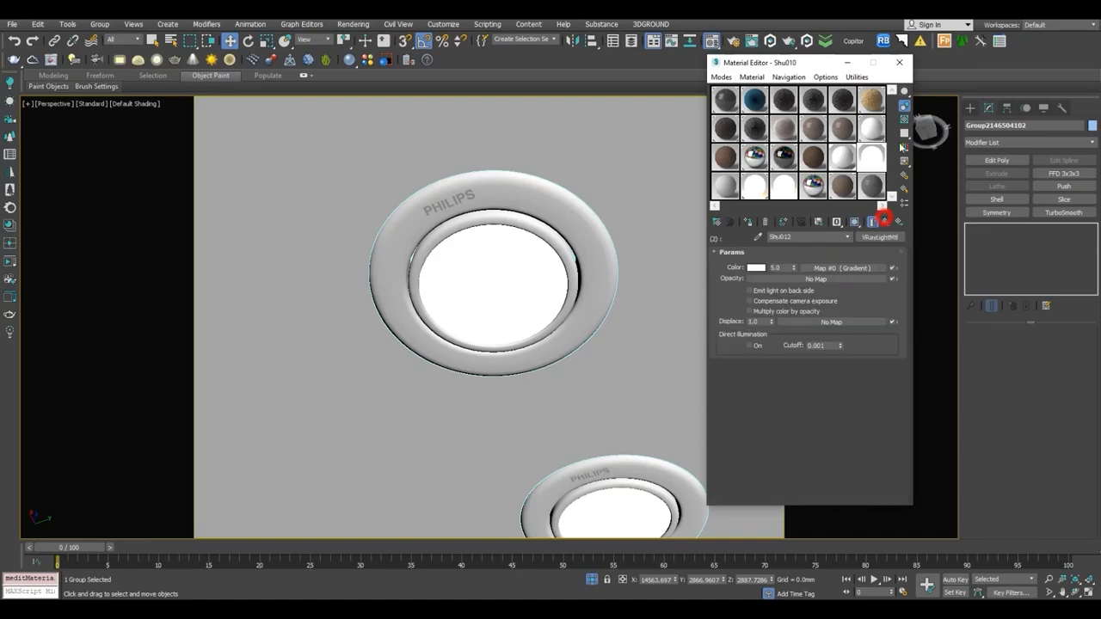
pyautogui.click(900, 62)
# Reset the isolation to the ceiling group alone, show it in a wireframe front view and clear the selection.
pyautogui.press('z')
pyautogui.click(593, 582)
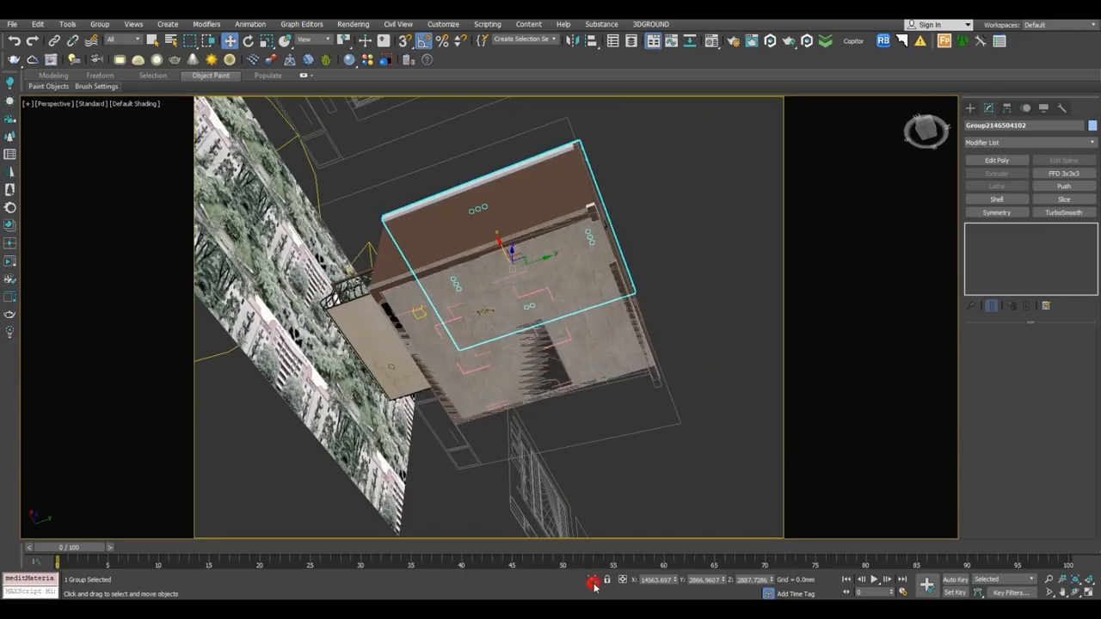
pyautogui.hotkey('alt', 'q')
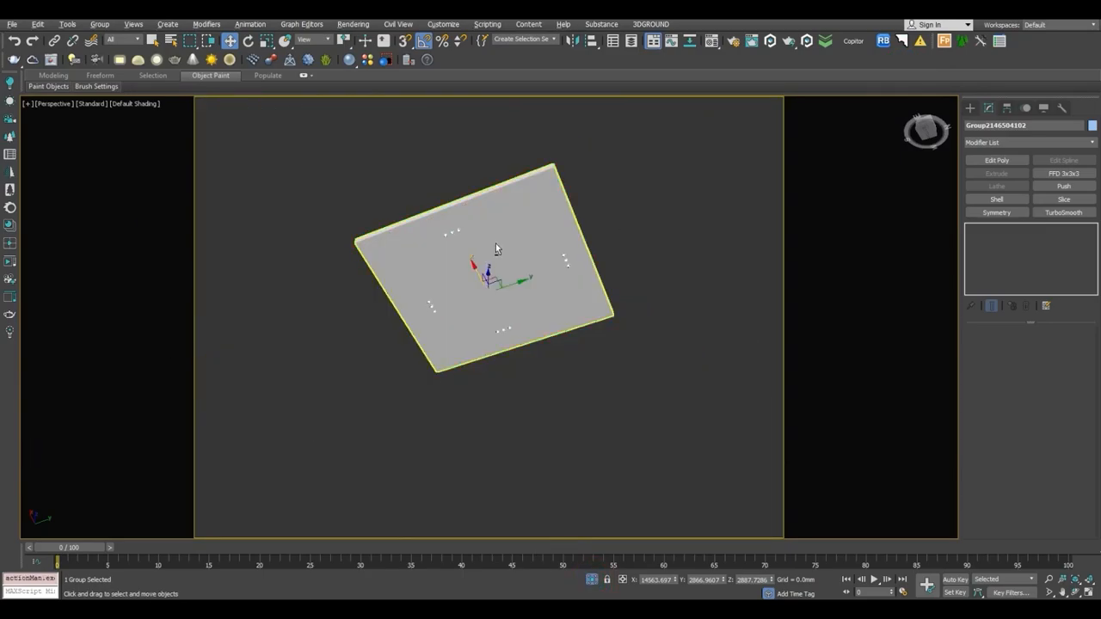
pyautogui.press('f')
pyautogui.click(602, 260)
pyautogui.press('F3')
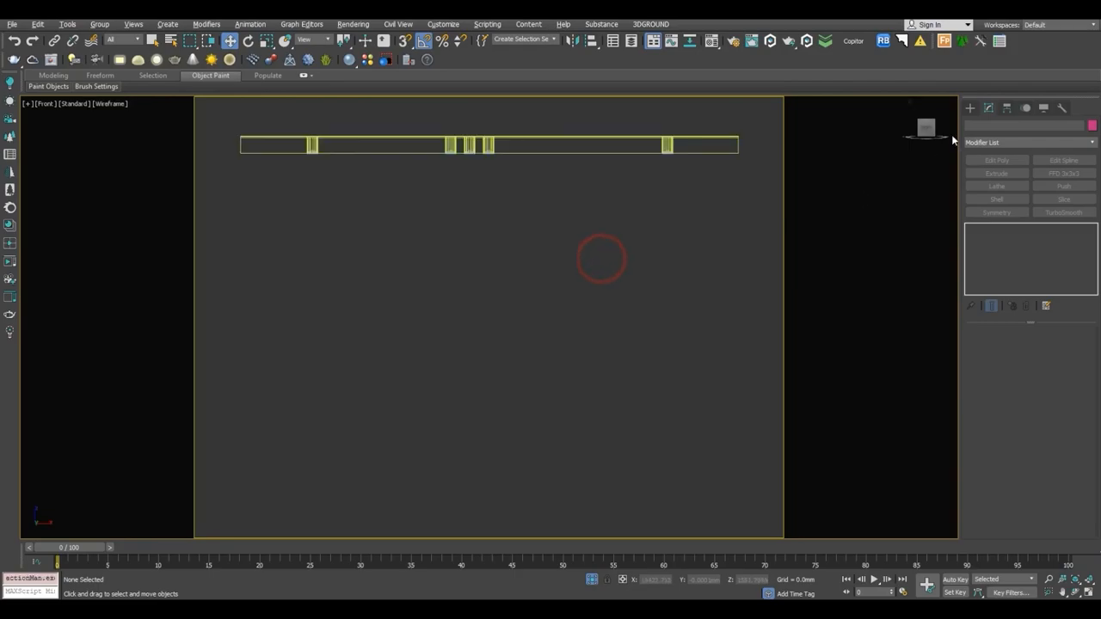
# Draw a targeted VRayIES light pointing straight down from just below a ceiling spotlight.
pyautogui.click(971, 108)
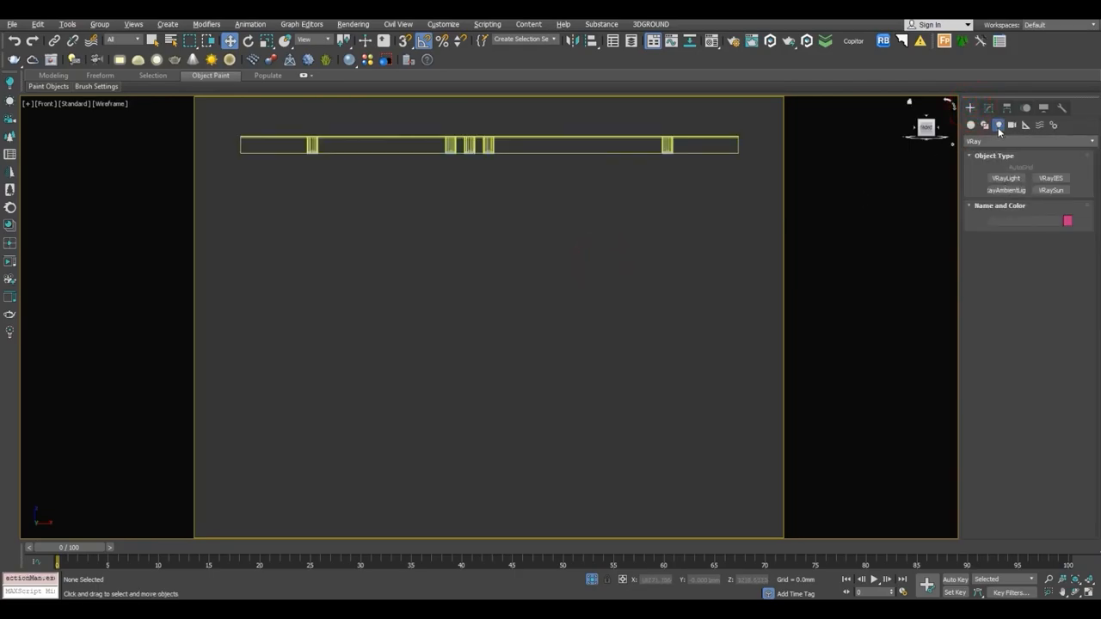
pyautogui.click(1049, 178)
pyautogui.moveTo(452, 163); pyautogui.dragTo(448, 416)
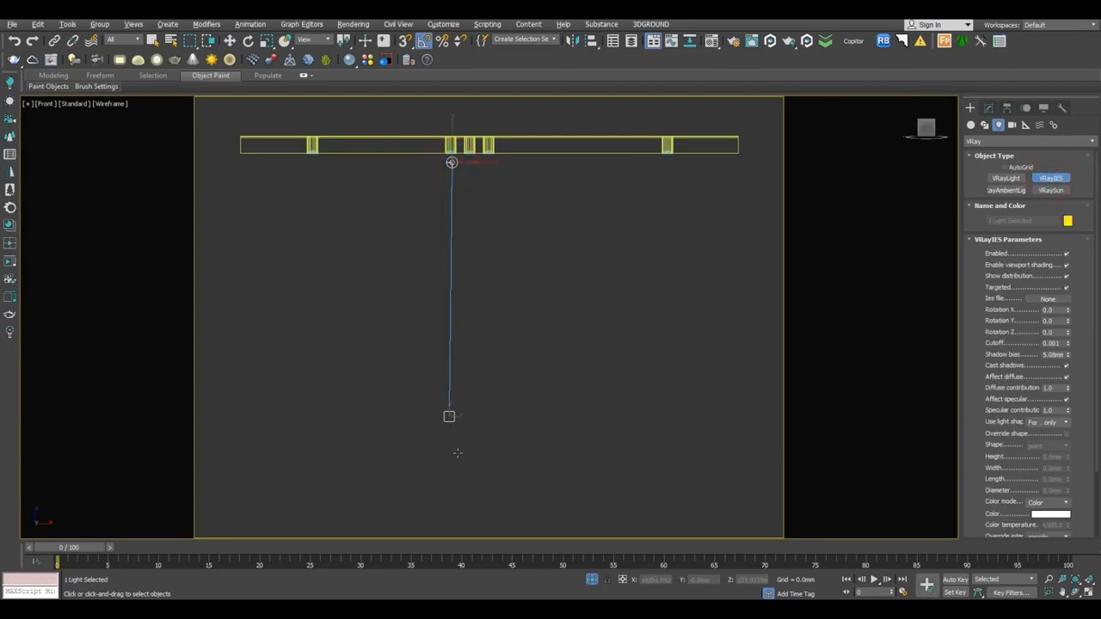
pyautogui.rightClick(551, 407)
# Select the IES light with its target and center it on the first spotlight of the lower row in the top view.
pyautogui.moveTo(489, 214); pyautogui.dragTo(440, 180)
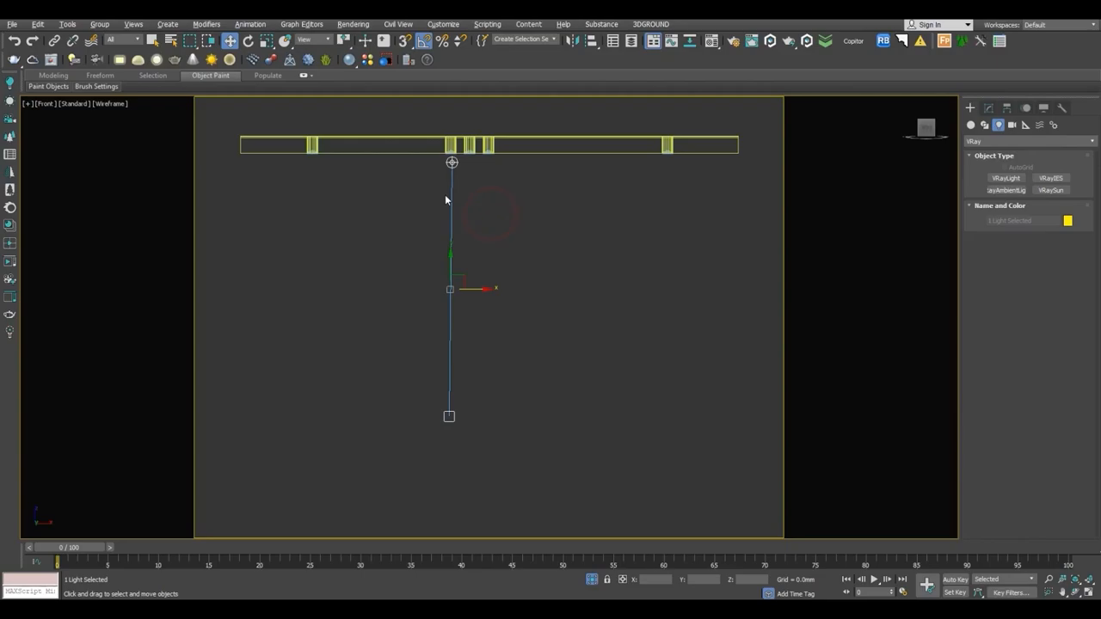
pyautogui.press('t')
pyautogui.scroll(-8, 448, 203)
pyautogui.moveTo(454, 221); pyautogui.dragTo(515, 353, button='middle')
pyautogui.scroll(-2, 514, 354)
pyautogui.moveTo(514, 341); pyautogui.dragTo(514, 292)
pyautogui.scroll(10, 515, 293)
pyautogui.moveTo(554, 241); pyautogui.dragTo(528, 304, button='middle')
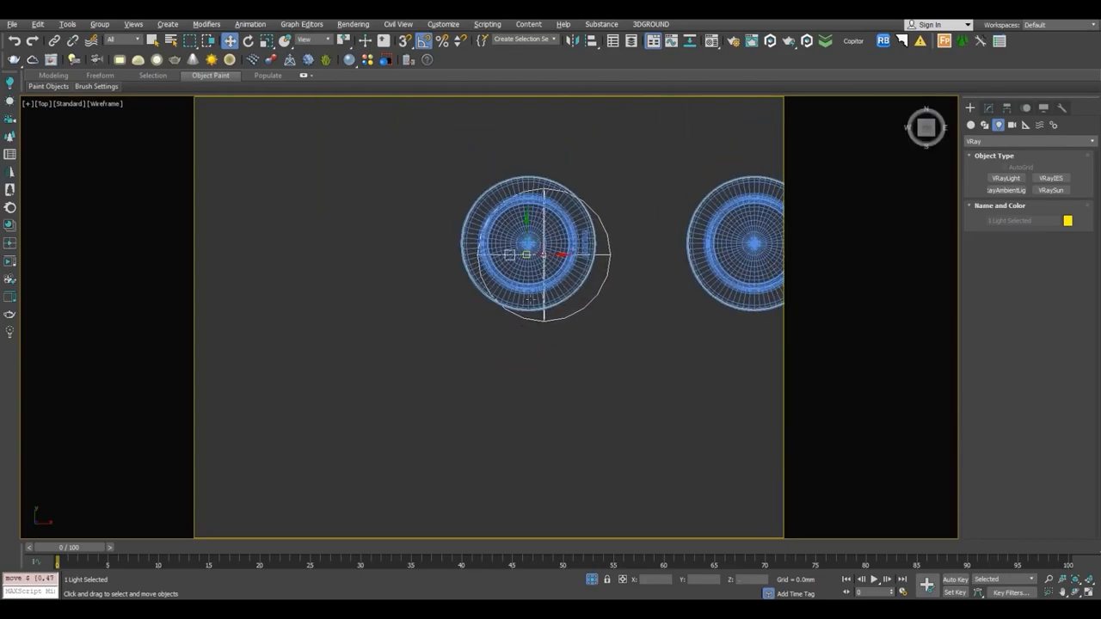
pyautogui.moveTo(526, 256); pyautogui.dragTo(513, 246)
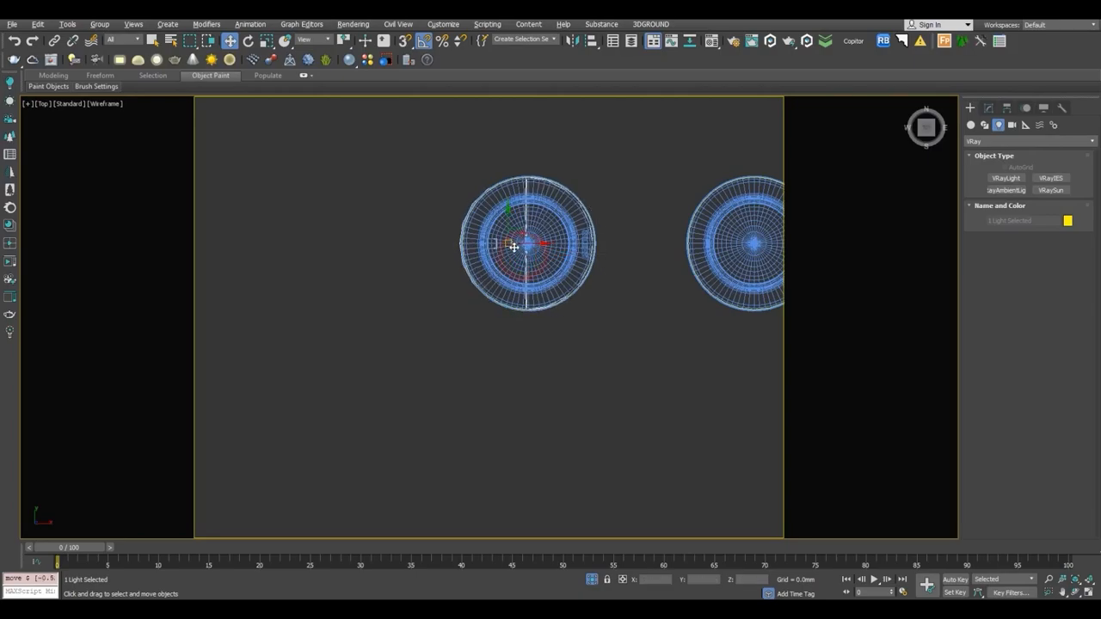
# Clone the IES light and its target twice along the row, one onto each of the two neighbouring spotlights.
pyautogui.scroll(-3, 513, 246)
pyautogui.moveTo(513, 246); pyautogui.dragTo(397, 281, button='middle')
pyautogui.keyDown('shift'); pyautogui.moveTo(416, 282); pyautogui.dragTo(524, 282); pyautogui.keyUp('shift')
pyautogui.click(581, 315)
pyautogui.click(549, 354)
pyautogui.scroll(-5, 619, 293)
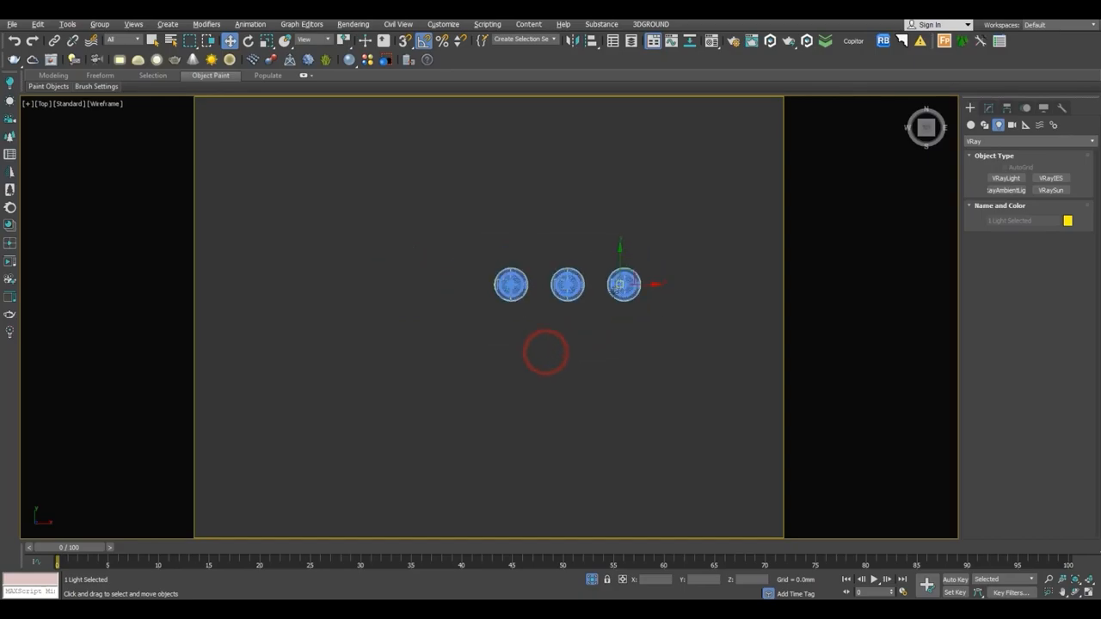
# Restrict selection to lights and clone the row of three IES lights onto the opposite horizontal row of spotlights.
pyautogui.click(118, 41)
pyautogui.click(118, 72)
pyautogui.moveTo(467, 218); pyautogui.dragTo(612, 310)
pyautogui.scroll(-5, 603, 318)
pyautogui.moveTo(581, 346); pyautogui.dragTo(565, 376, button='middle')
pyautogui.moveTo(565, 376)
pyautogui.keyDown('shift'); pyautogui.mouseDown()
pyautogui.moveTo(563, 177)
pyautogui.moveTo(573, 160)
pyautogui.moveTo(572, 185)
pyautogui.mouseUp(); pyautogui.keyUp('shift')
pyautogui.press('Return')
# Clone three IES lights over to the vertical row of spotlights on the ceiling's left side.
pyautogui.scroll(8, 557, 200)
pyautogui.moveTo(623, 116)
pyautogui.mouseDown()
pyautogui.moveTo(628, 127)
pyautogui.moveTo(426, 437)
pyautogui.mouseUp()
pyautogui.scroll(-6, 625, 138)
pyautogui.press('Return')
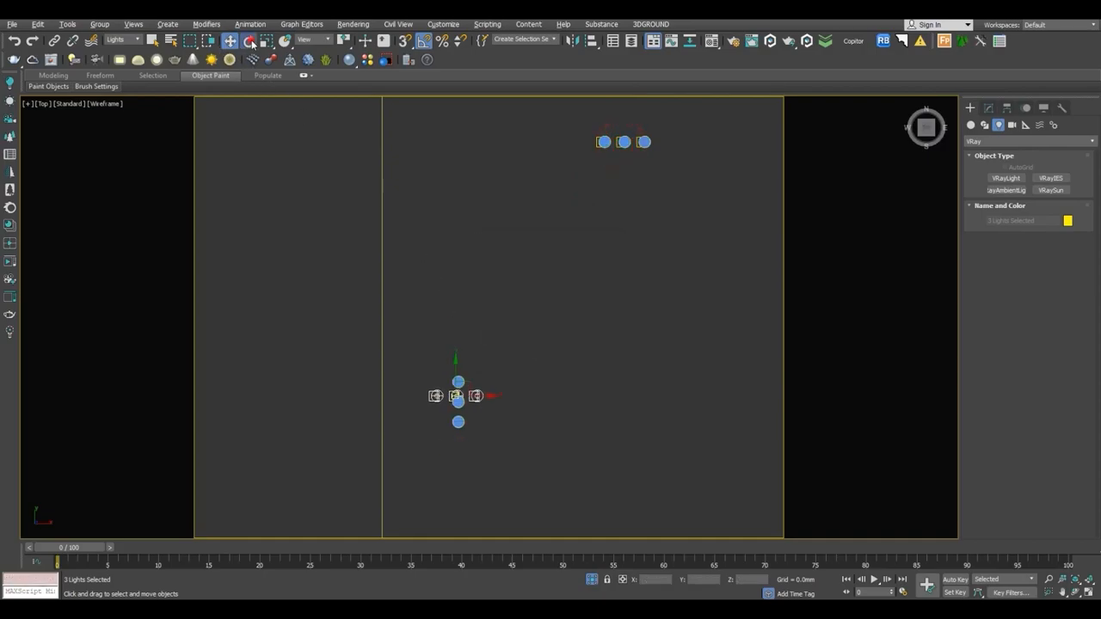
# Rotate the three cloned lights into a vertical row and align them with the left-side spotlights.
pyautogui.click(250, 40)
pyautogui.moveTo(481, 397); pyautogui.dragTo(528, 295, button='middle')
pyautogui.scroll(5, 528, 295)
pyautogui.moveTo(524, 294)
pyautogui.mouseDown()
pyautogui.moveTo(552, 314)
pyautogui.moveTo(517, 312)
pyautogui.mouseUp()
pyautogui.press('w')
pyautogui.scroll(-3, 484, 325)
pyautogui.scroll(-2, 409, 342)
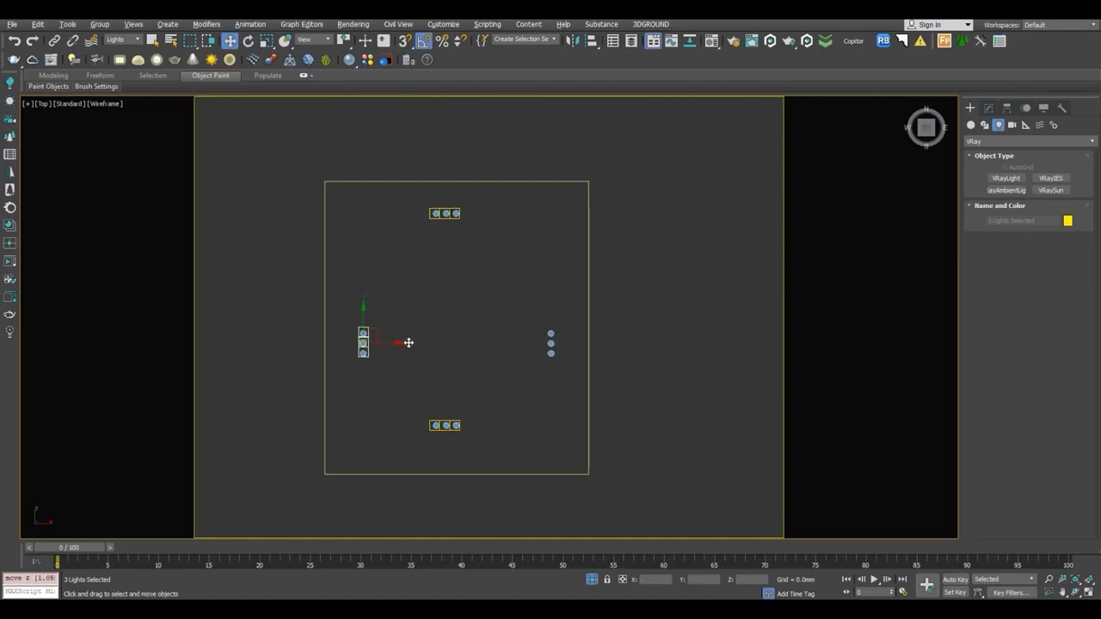
# Clone the vertical row of lights onto the right-side spotlights, align it, and return to the camera view without isolation.
pyautogui.keyDown('shift'); pyautogui.moveTo(392, 343); pyautogui.dragTo(567, 344); pyautogui.keyUp('shift')
pyautogui.click(545, 352)
pyautogui.scroll(5, 551, 344)
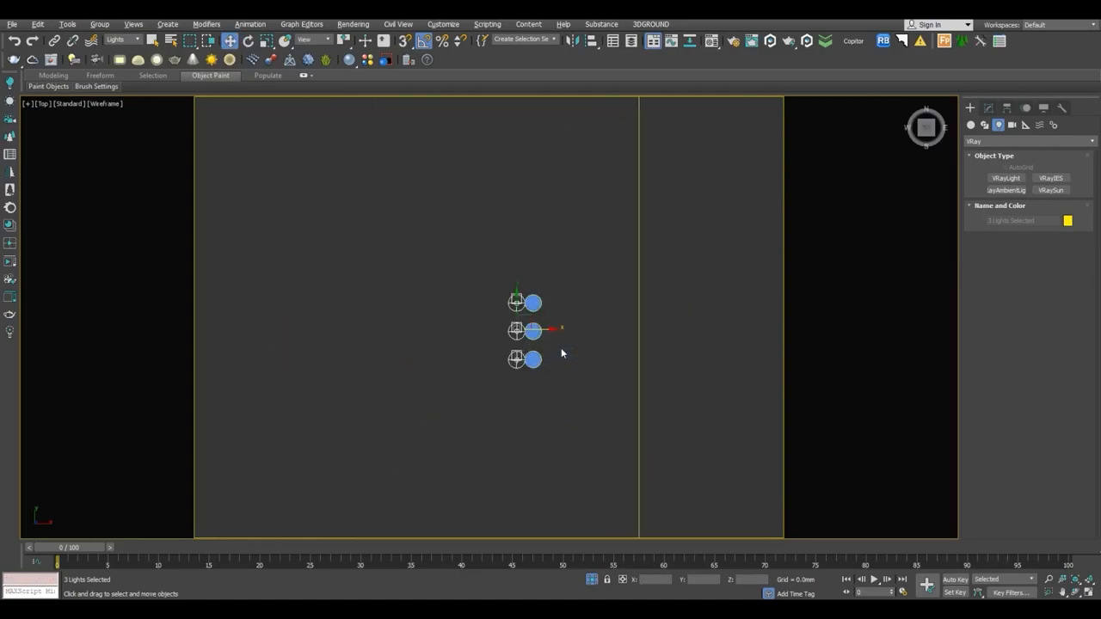
pyautogui.moveTo(494, 320); pyautogui.dragTo(534, 322)
pyautogui.press('c')
pyautogui.click(591, 581)
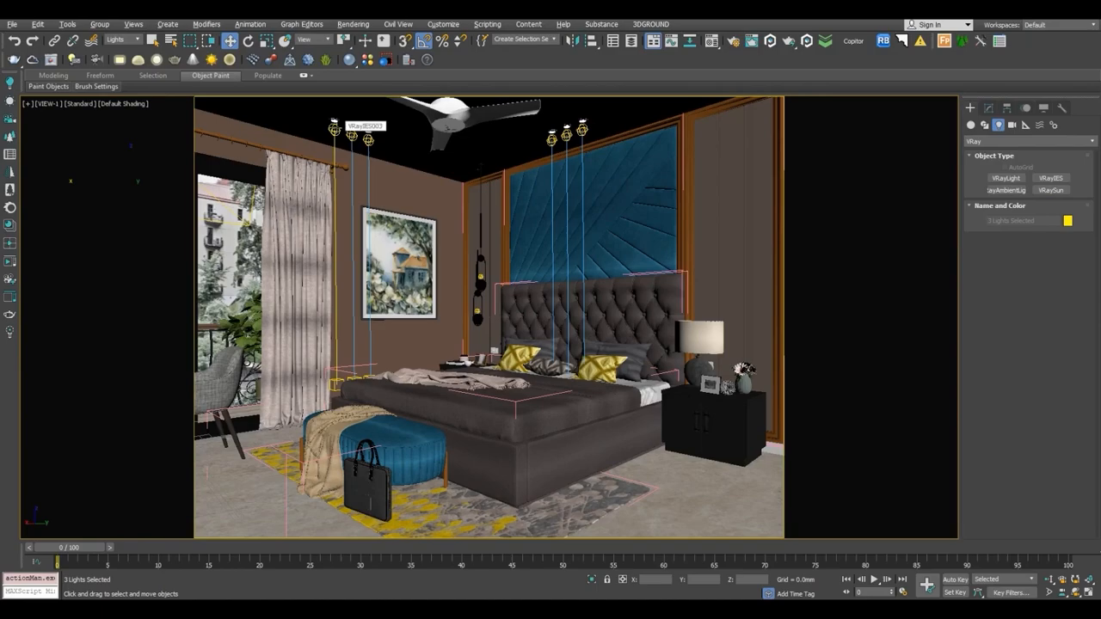
# Isolate only the twelve IES lights in the front view, leaving out the balcony plane light and the sun.
pyautogui.press('f')
pyautogui.press('z')
pyautogui.scroll(-3, 500, 245)
pyautogui.moveTo(500, 245); pyautogui.dragTo(586, 264, button='middle')
pyautogui.moveTo(281, 159); pyautogui.dragTo(369, 133)
pyautogui.hotkey('alt', 'q')
pyautogui.scroll(4, 484, 372)
pyautogui.moveTo(462, 329); pyautogui.dragTo(473, 351)
pyautogui.keyDown('alt'); pyautogui.click(473, 356); pyautogui.keyUp('alt')
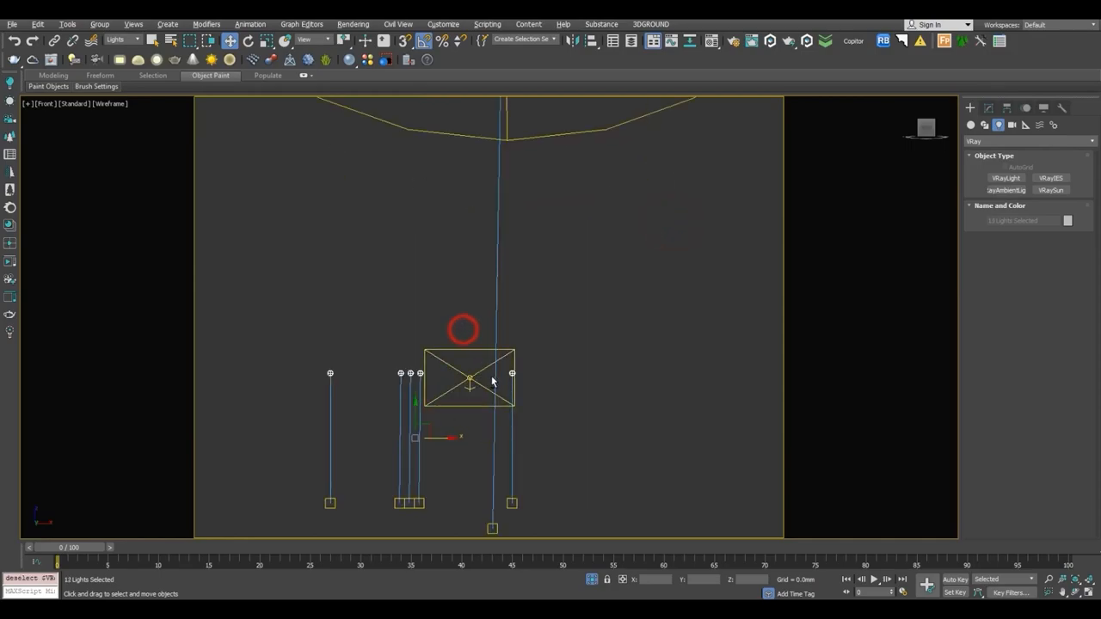
pyautogui.hotkey('alt', 'q')
# Move the twelve IES light heads down about 49 mm, end the isolation and return to the camera view.
pyautogui.moveTo(312, 135); pyautogui.dragTo(653, 215)
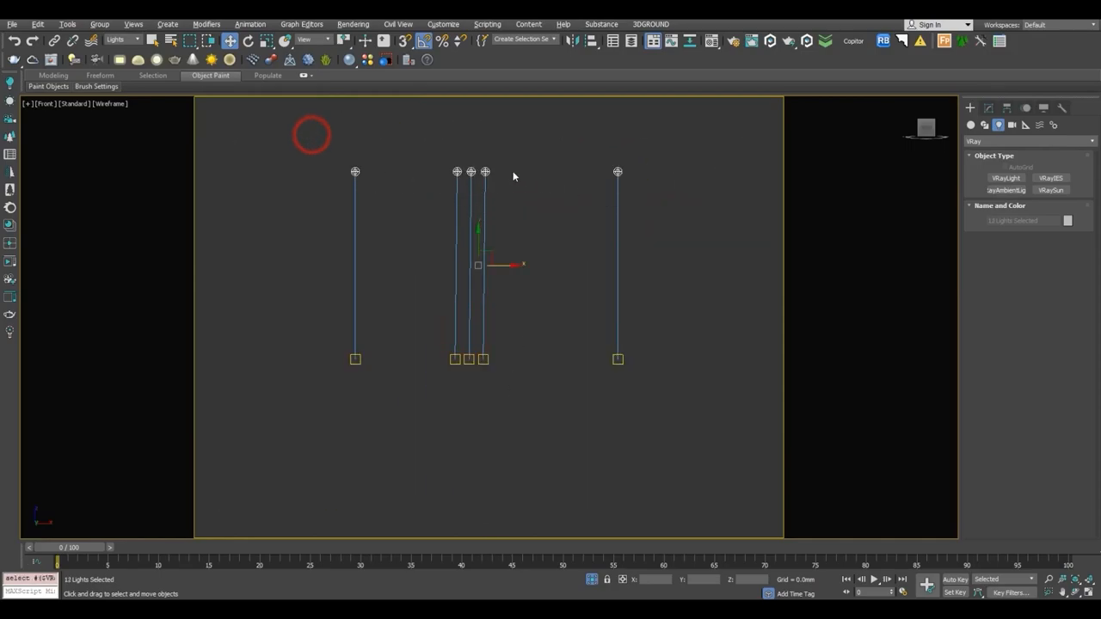
pyautogui.moveTo(477, 239); pyautogui.dragTo(486, 243)
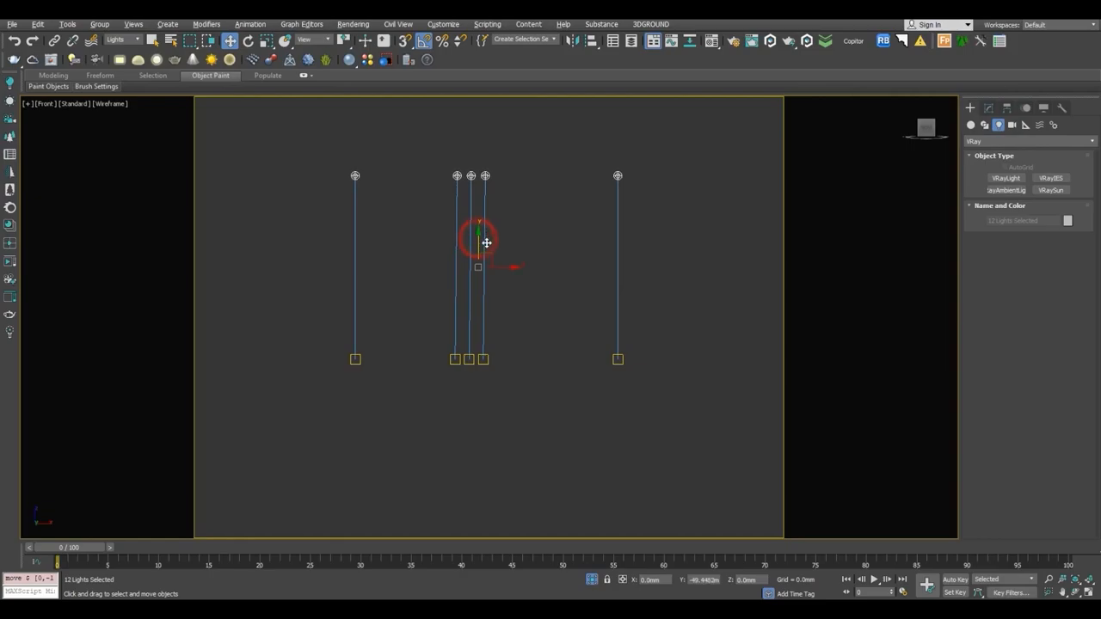
pyautogui.click(592, 581)
pyautogui.press('c')
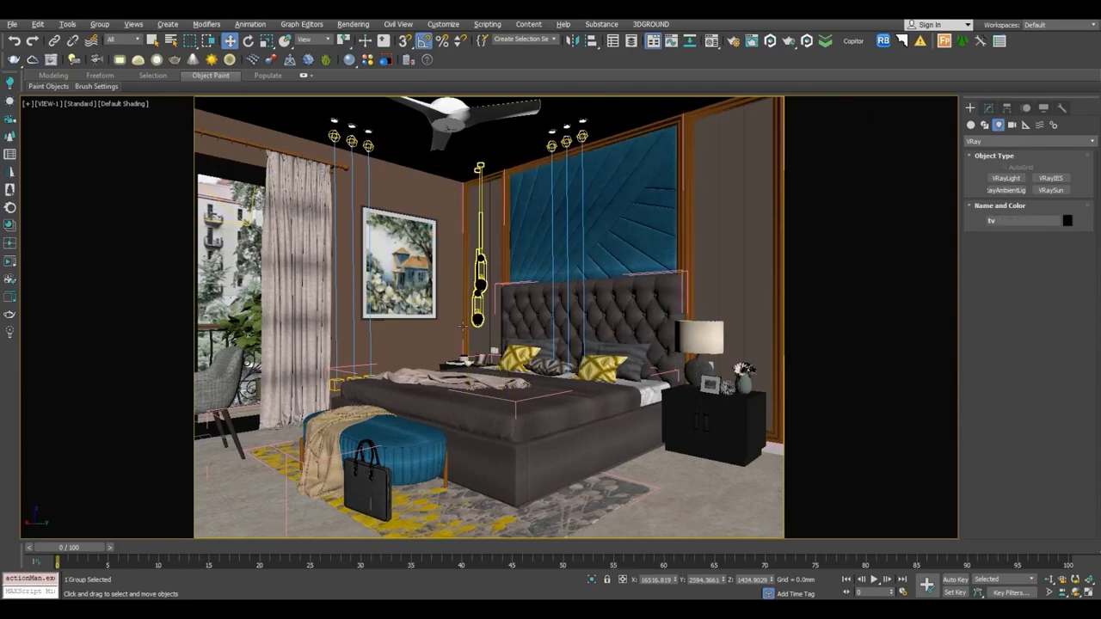
# Show the four-viewport layout with the camera view in wireframe.
pyautogui.click(516, 404)
pyautogui.click(474, 316)
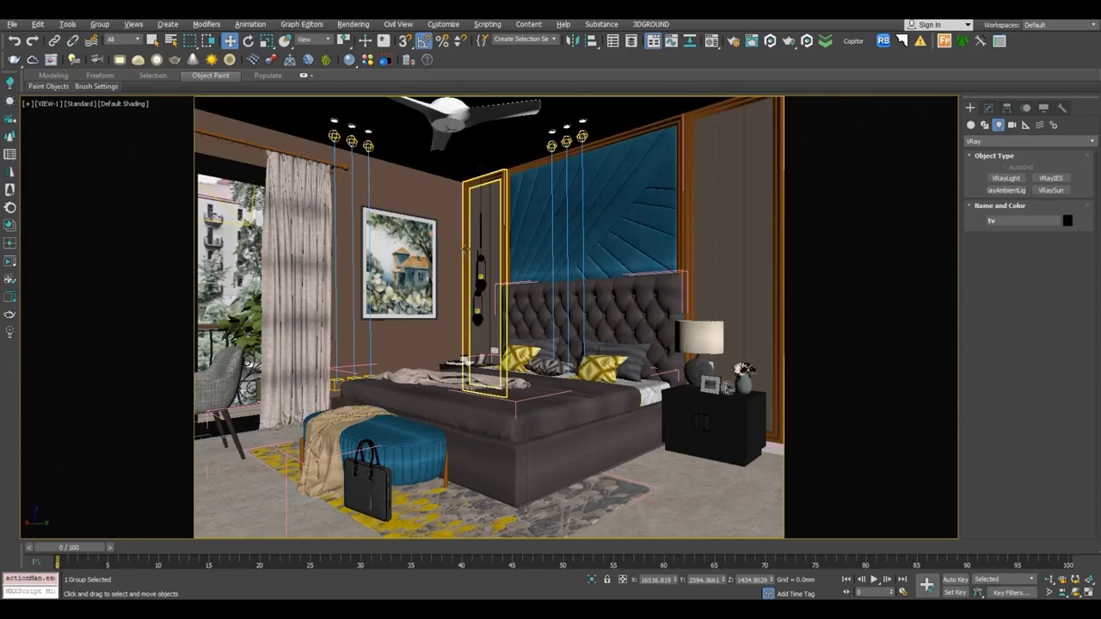
pyautogui.hotkey('alt', 'w')
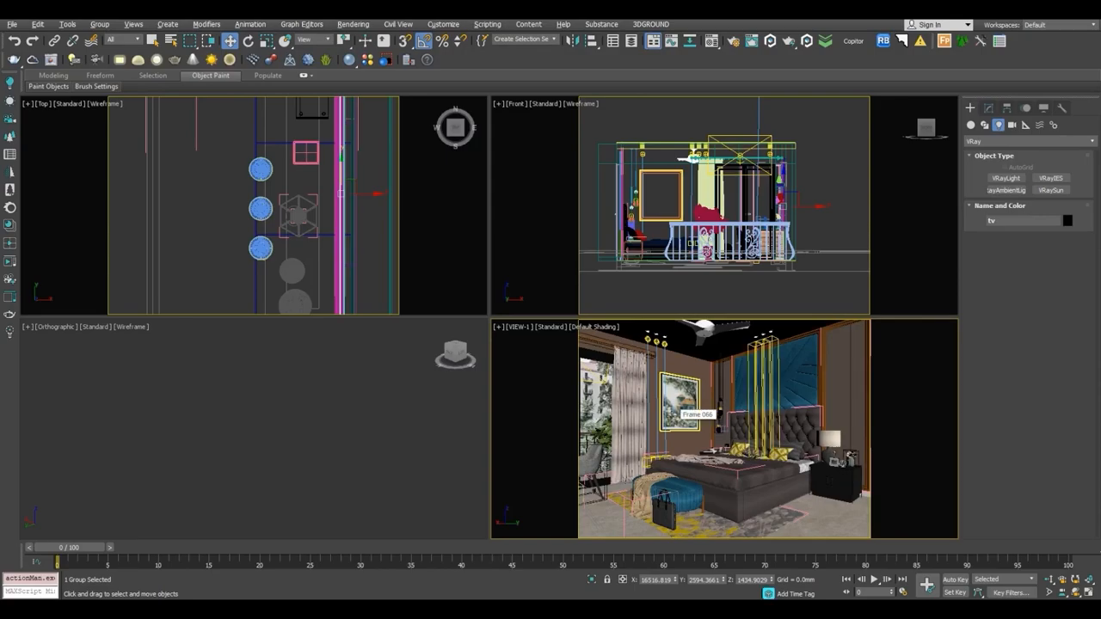
pyautogui.press('F3')
# Open the V-Ray frame buffer, start rendering the camera view and move the buffer clear of the front and camera viewports.
pyautogui.rightClick(671, 415)
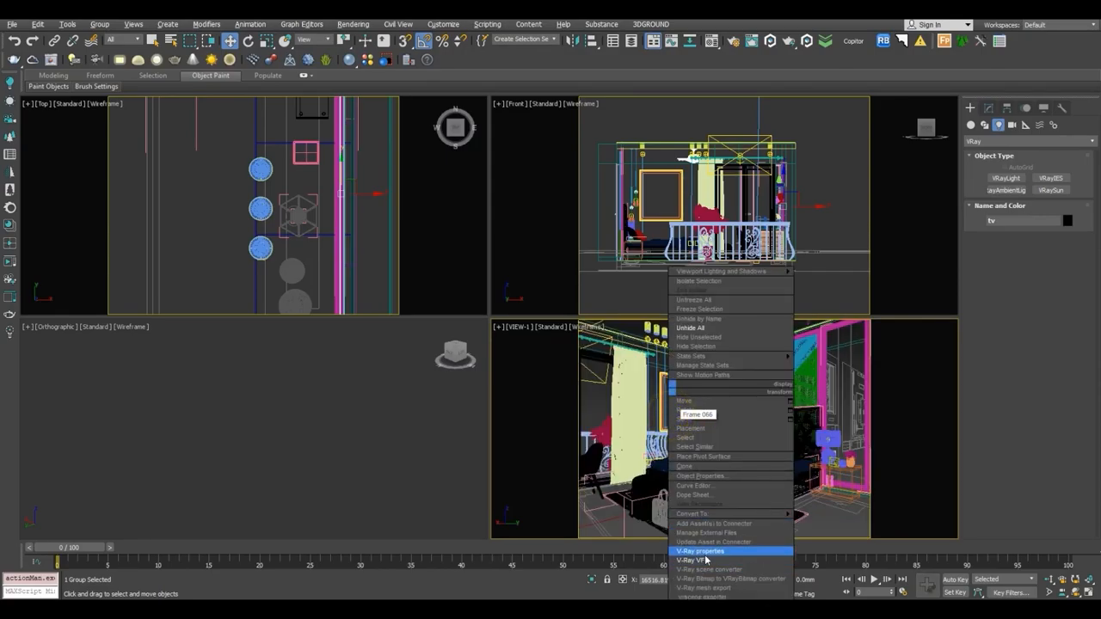
pyautogui.click(704, 560)
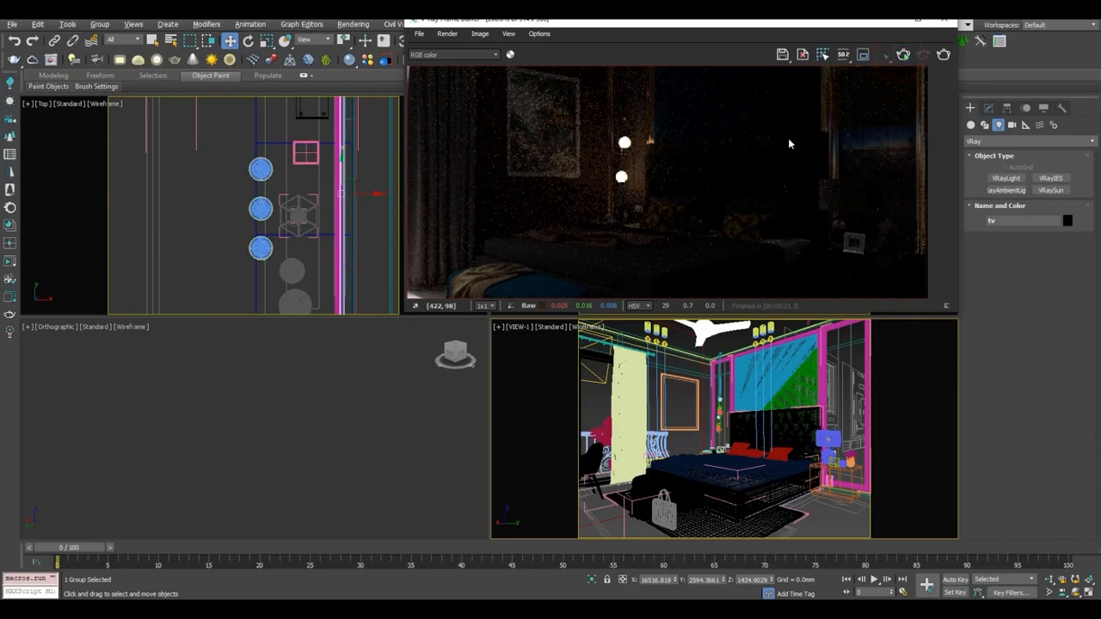
pyautogui.hotkey('shift', 'q')
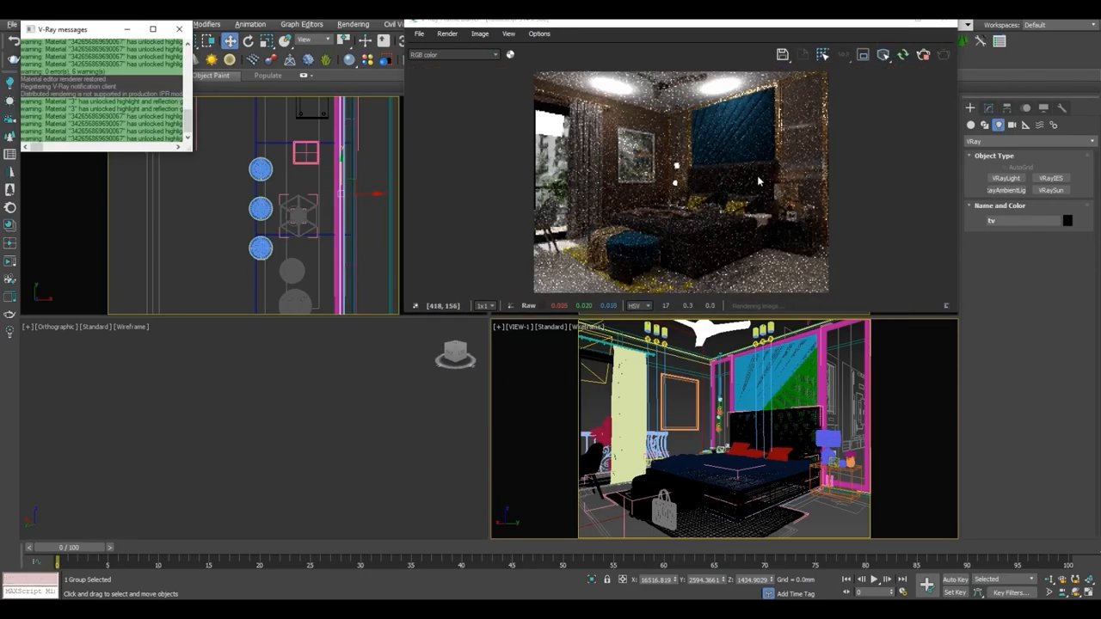
pyautogui.moveTo(662, 22); pyautogui.dragTo(276, 94)
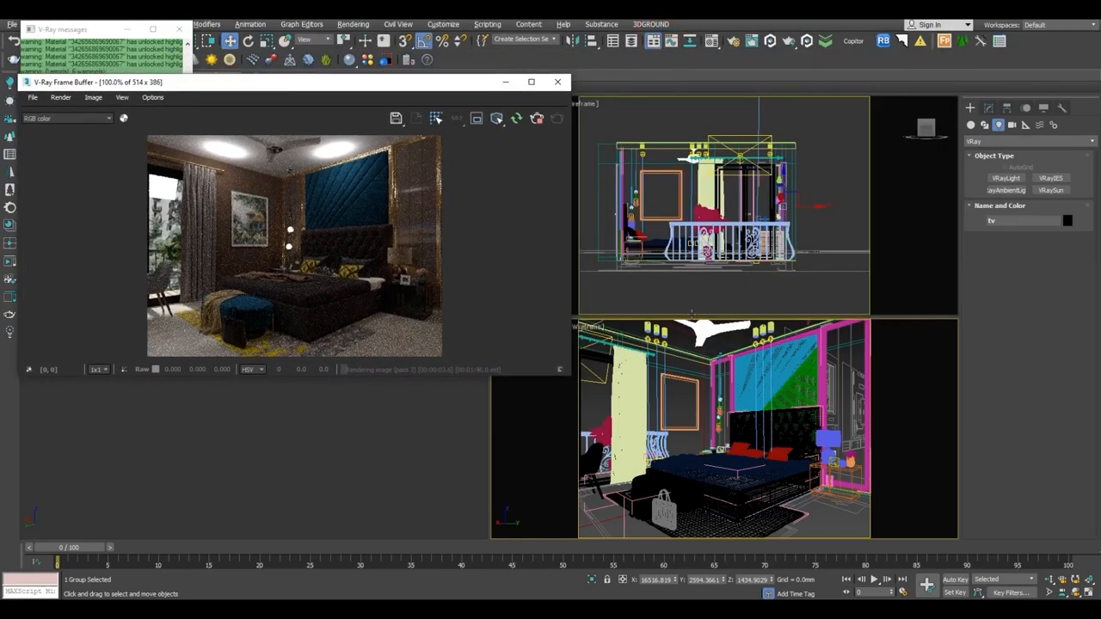
# Select a ceiling IES light in the front view and load 28.ies as its IES file.
pyautogui.click(668, 344)
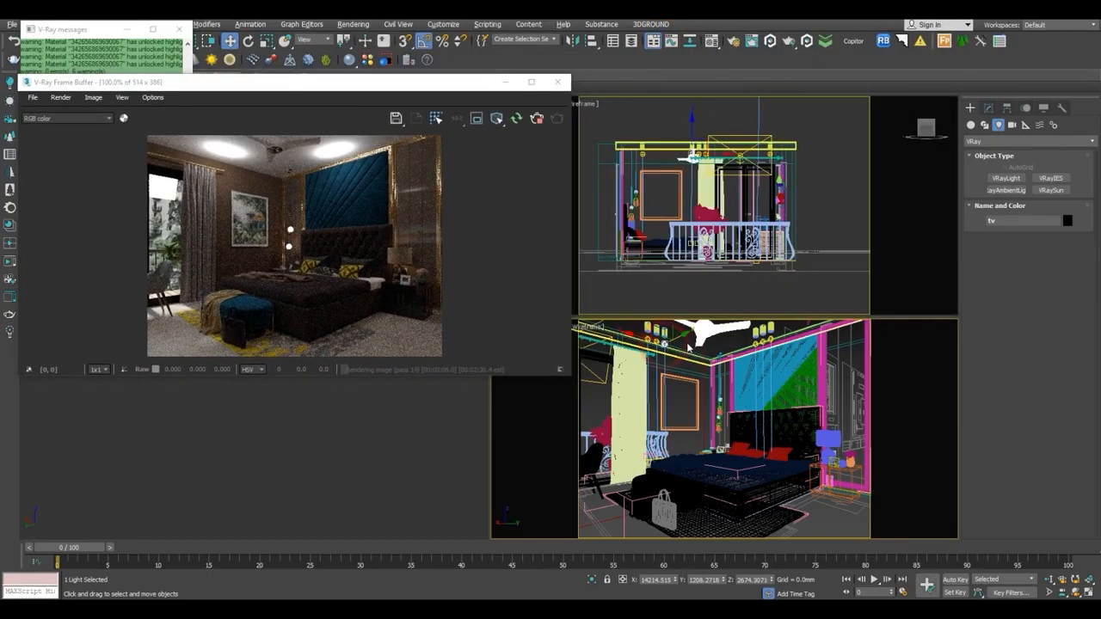
pyautogui.click(671, 163)
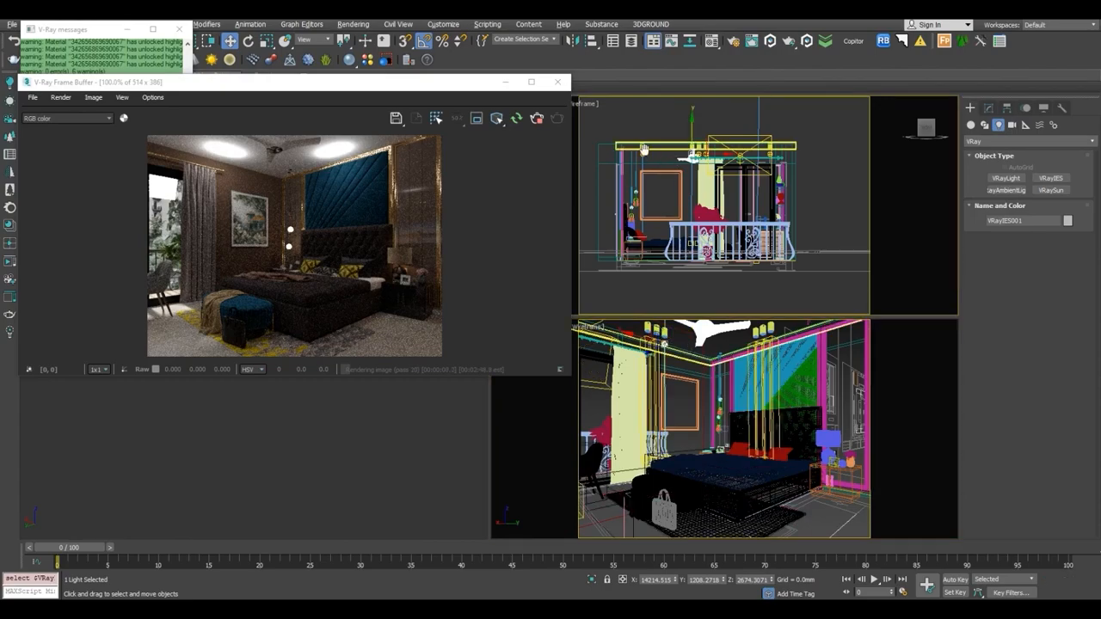
pyautogui.scroll(6, 671, 164)
pyautogui.click(988, 108)
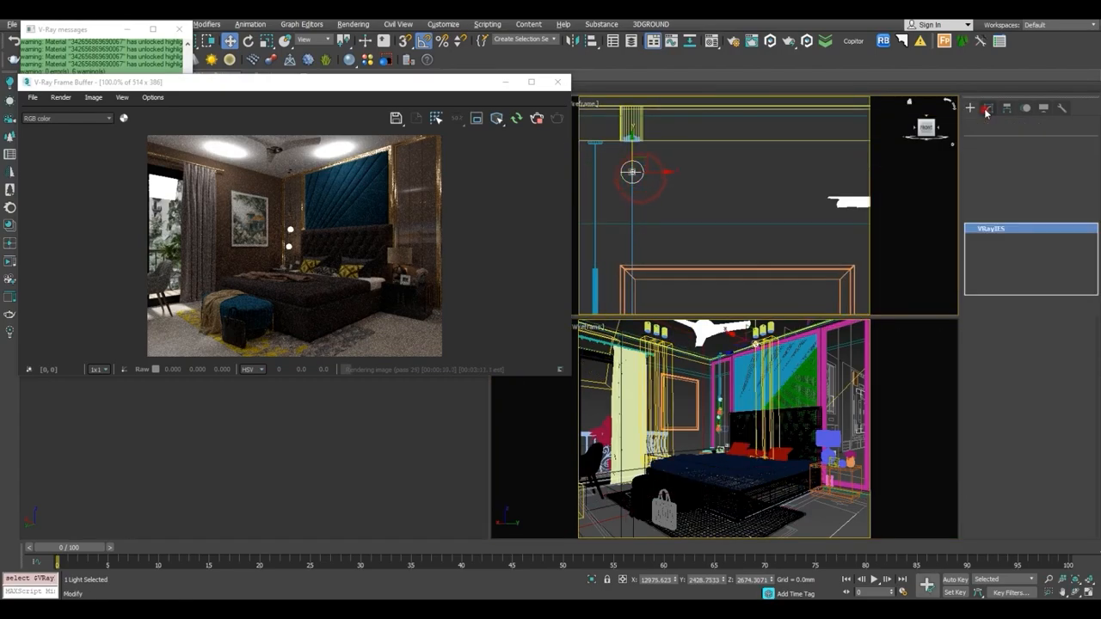
pyautogui.click(1048, 393)
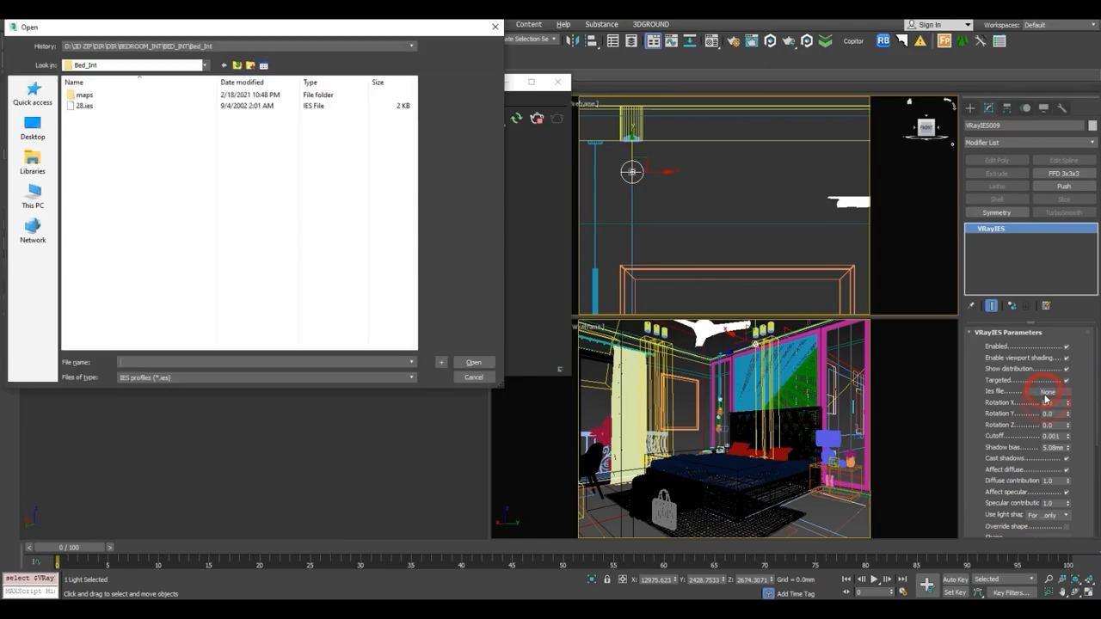
pyautogui.doubleClick(79, 105)
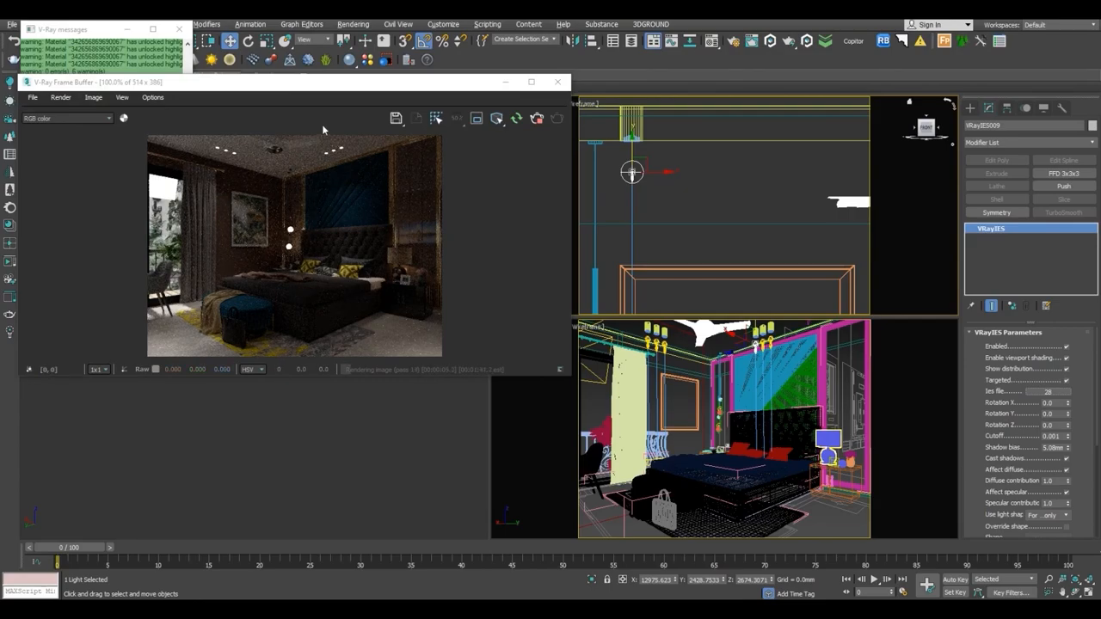
# Set the ceiling IES light's color mode to Temperature.
pyautogui.scroll(-5, 1020, 470)
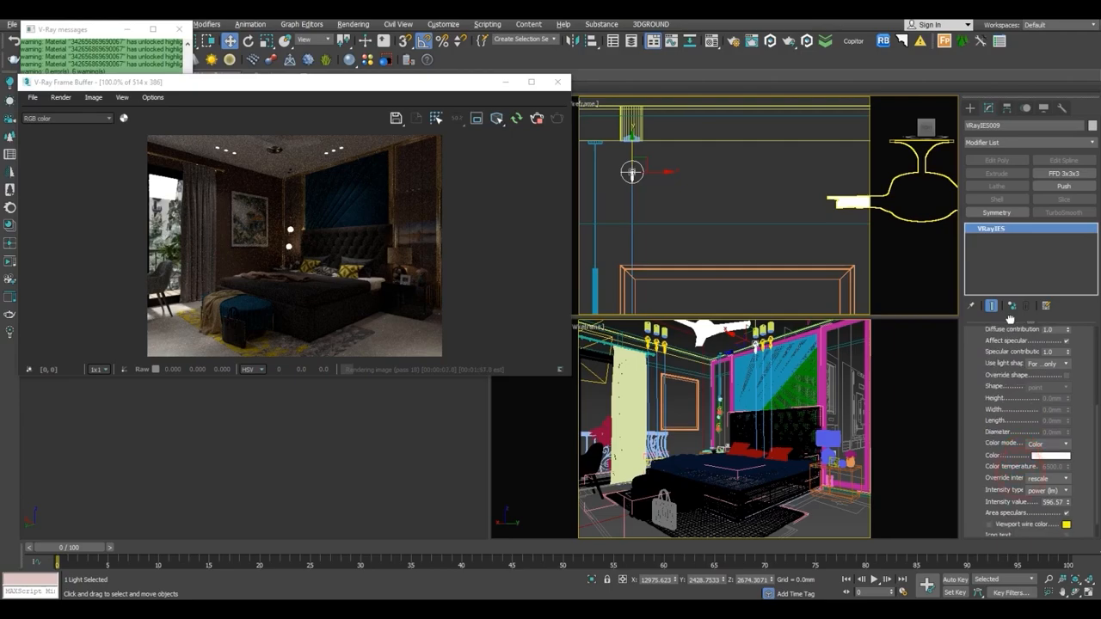
pyautogui.click(1053, 443)
pyautogui.click(1044, 453)
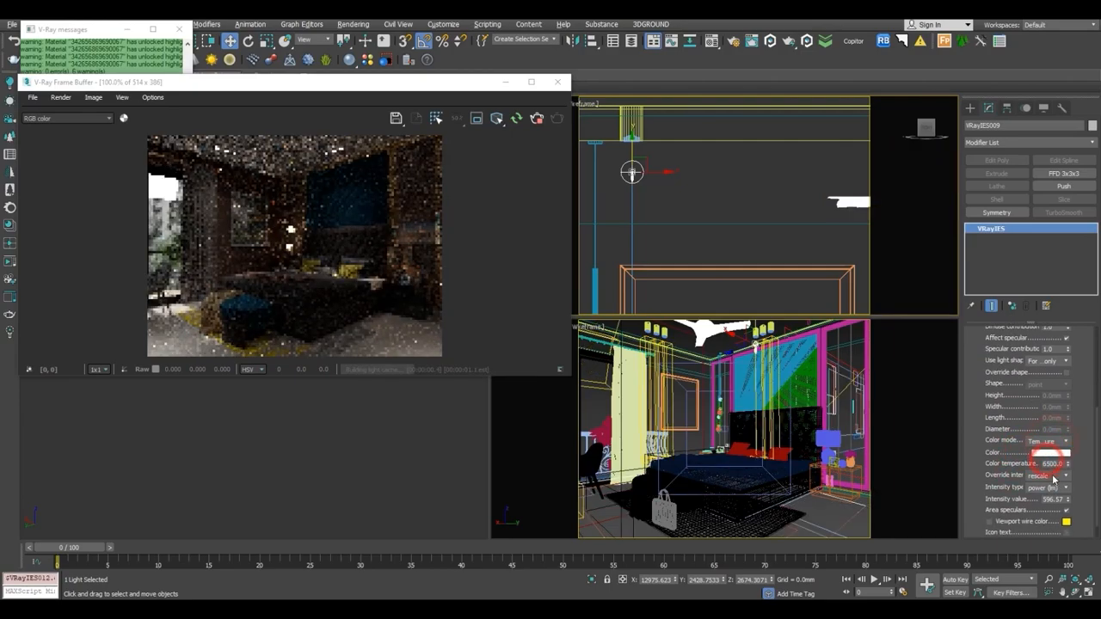
# Try a color temperature of 4500 on the ceiling IES light and check the render up close.
pyautogui.click(1051, 463)
pyautogui.write('4500')
pyautogui.press('Return')
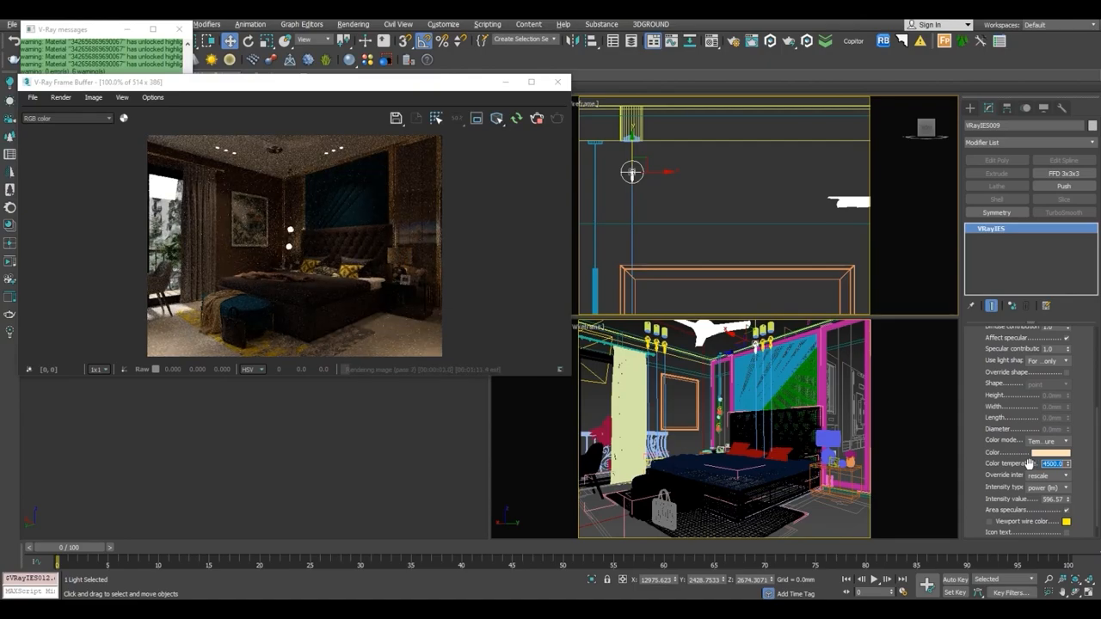
pyautogui.scroll(3, 323, 249)
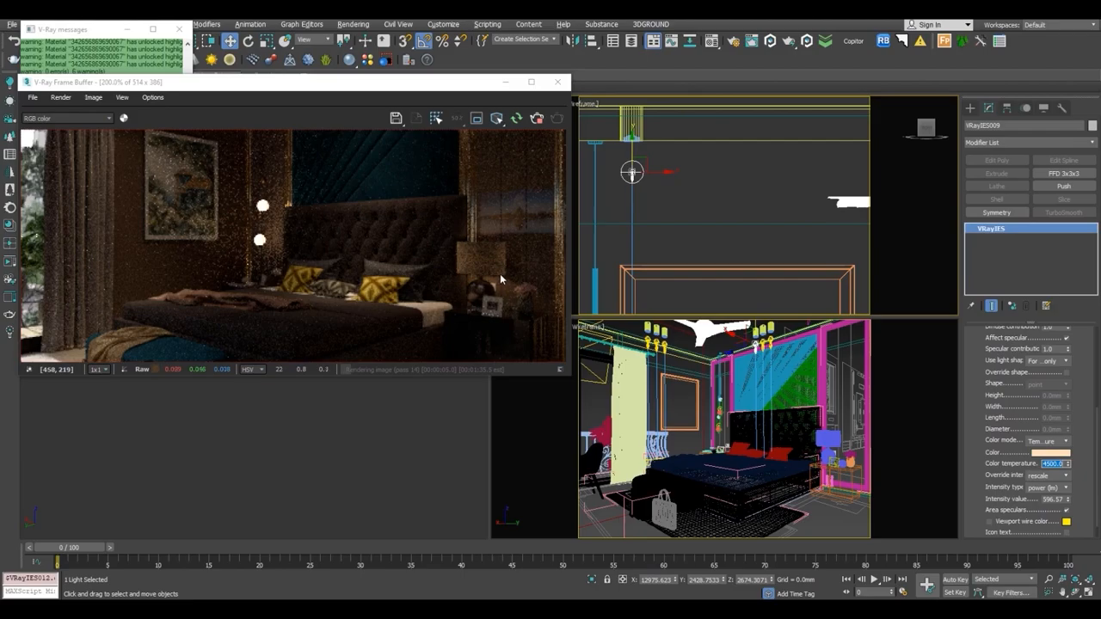
pyautogui.scroll(-2, 468, 325)
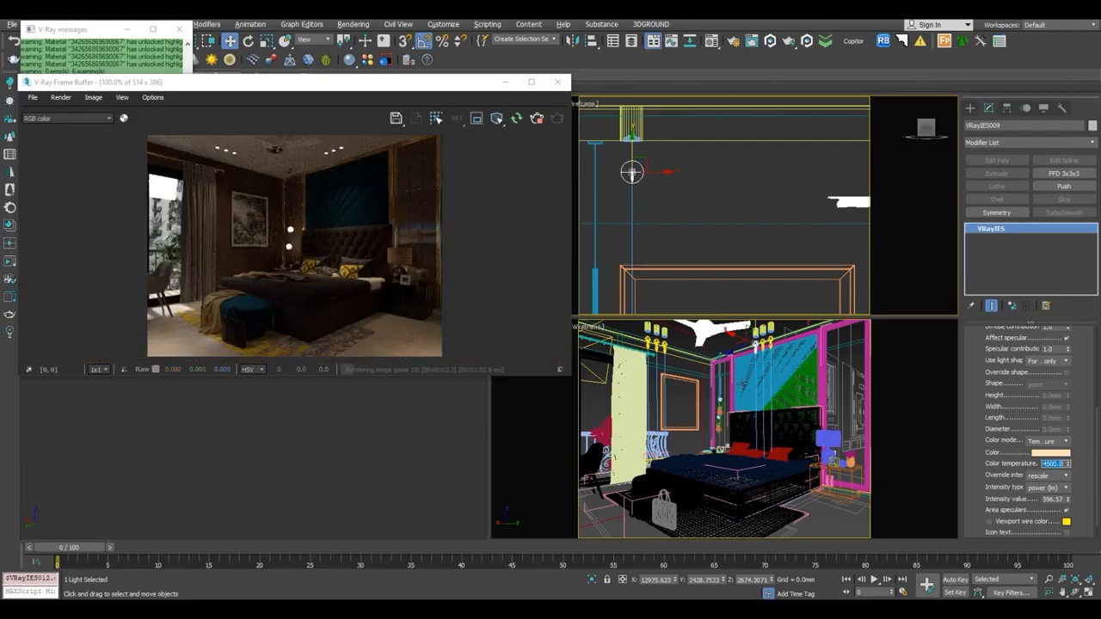
# Set the ceiling IES light's color temperature to 5000 and check the bed area in the render.
pyautogui.write('5000')
pyautogui.press('Return')
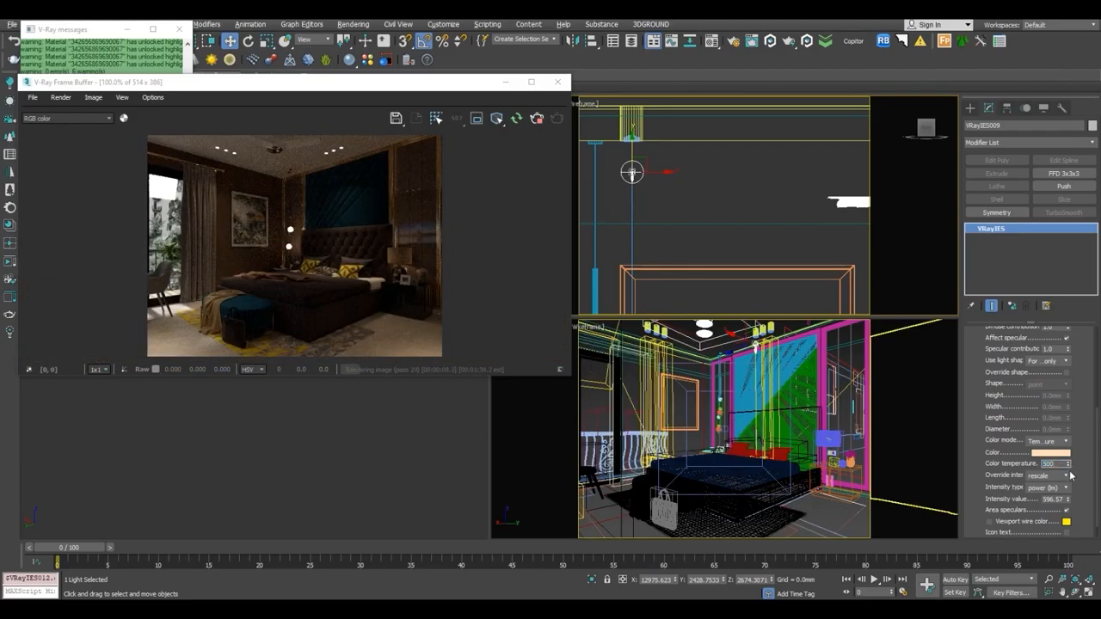
pyautogui.scroll(2, 313, 244)
pyautogui.scroll(-2, 330, 241)
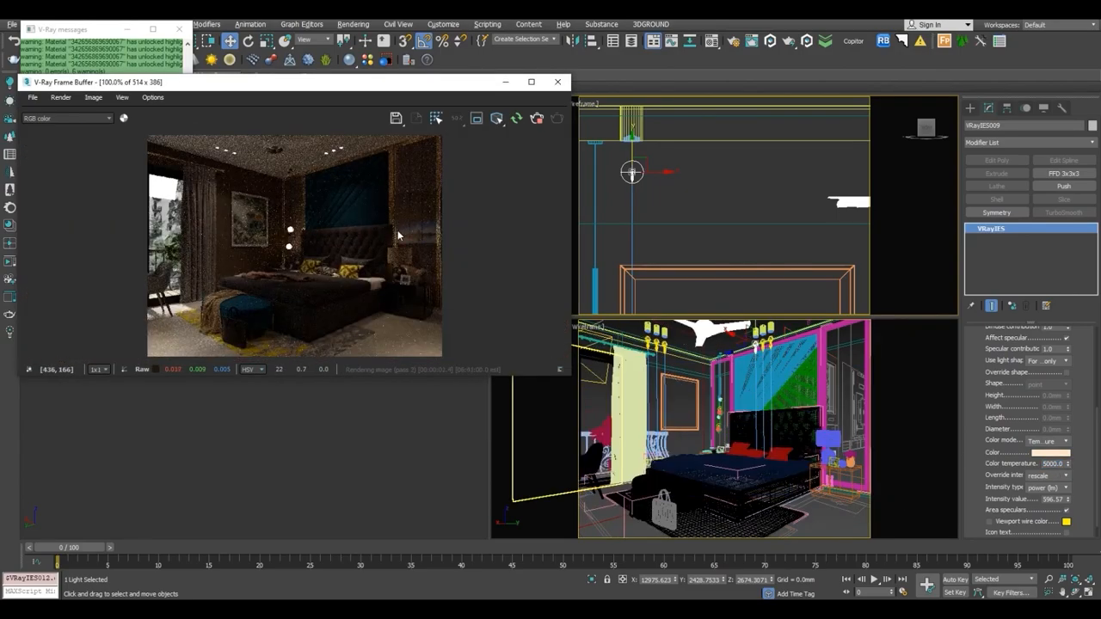
pyautogui.scroll(1, 206, 331)
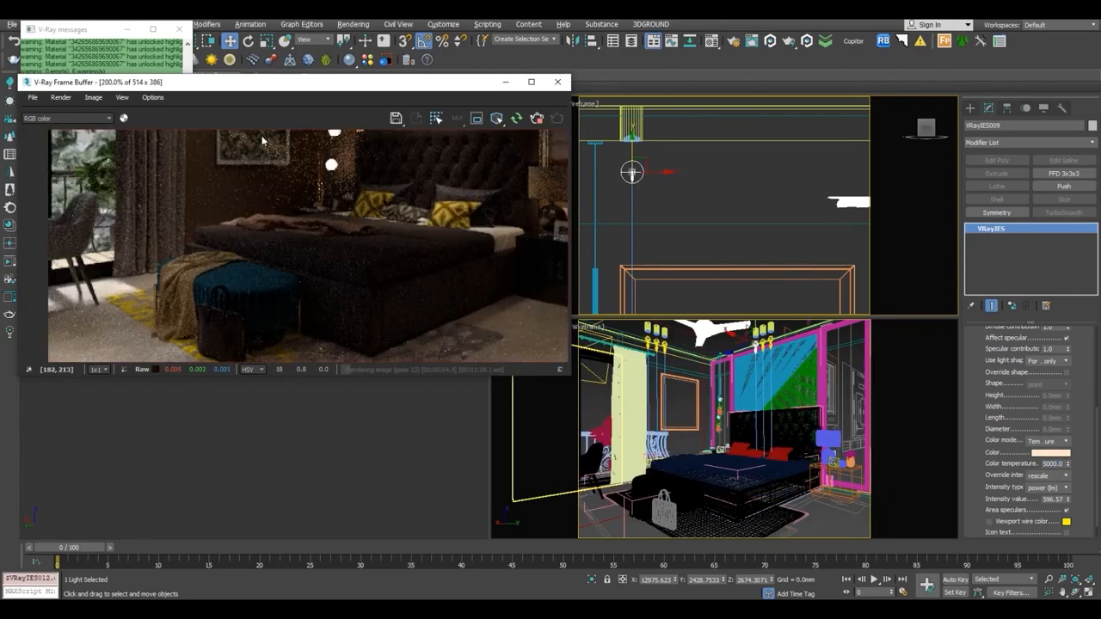
# Select the V-Ray sun in the top view and move the frame buffer clear of that view.
pyautogui.moveTo(262, 84); pyautogui.dragTo(339, 433)
pyautogui.scroll(-3, 219, 209)
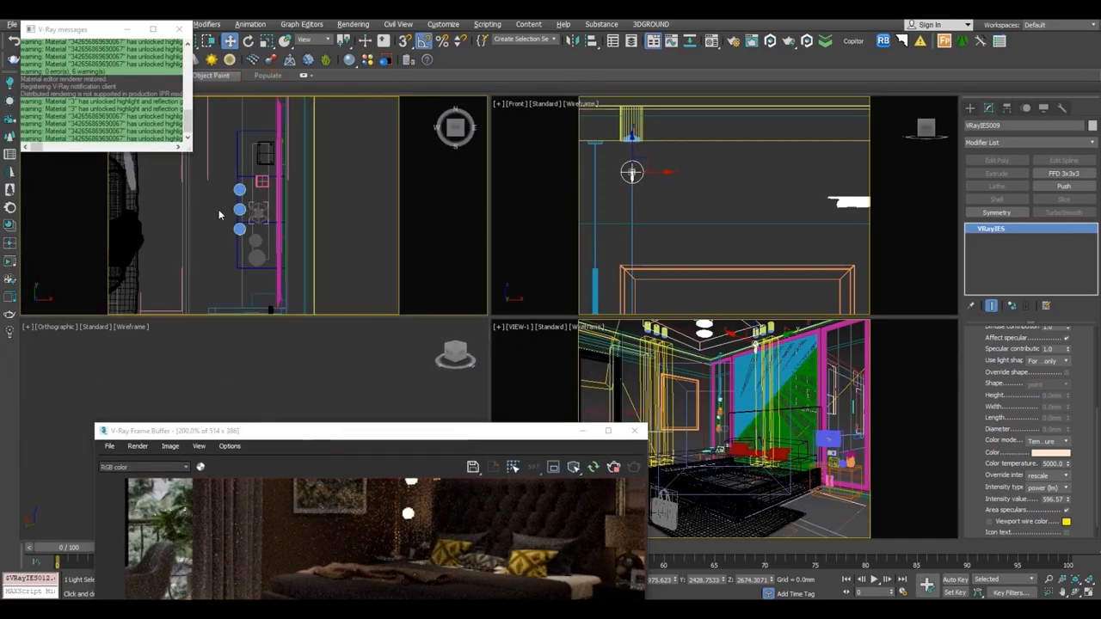
pyautogui.scroll(-3, 218, 209)
pyautogui.moveTo(262, 302); pyautogui.dragTo(280, 239, button='middle')
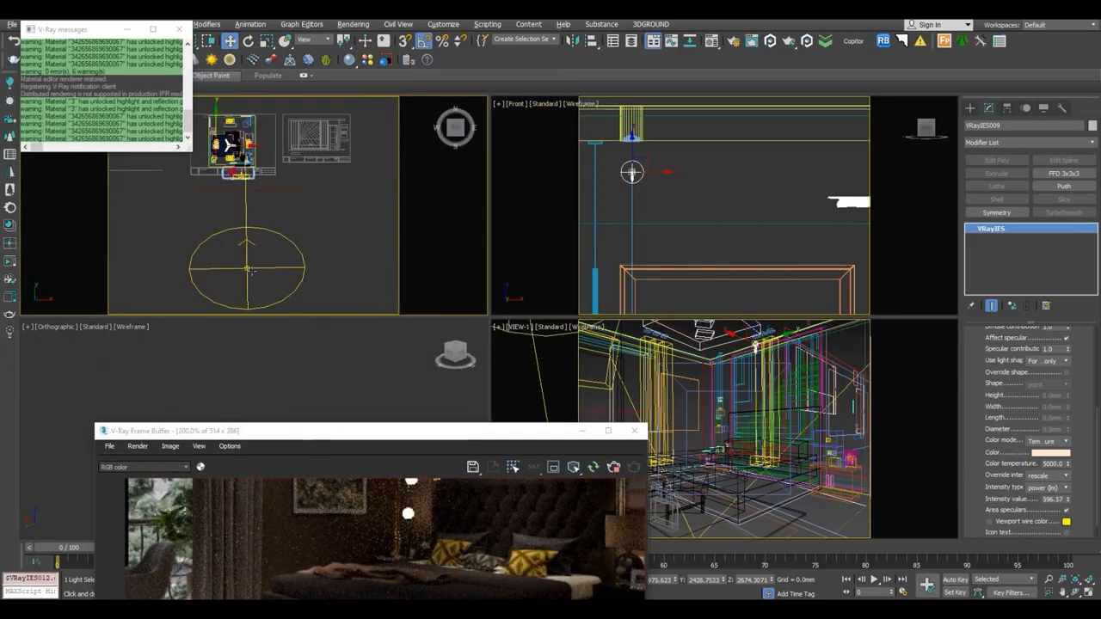
pyautogui.click(279, 238)
pyautogui.scroll(-2, 283, 258)
pyautogui.moveTo(319, 433); pyautogui.dragTo(739, 70)
pyautogui.scroll(-2, 698, 234)
# Move the V-Ray sun farther out from the balcony, to about X 15452 and Y -9553.
pyautogui.moveTo(263, 229); pyautogui.dragTo(277, 207)
pyautogui.keyDown('alt'); pyautogui.moveTo(277, 207); pyautogui.dragTo(279, 135, button='middle'); pyautogui.keyUp('alt')
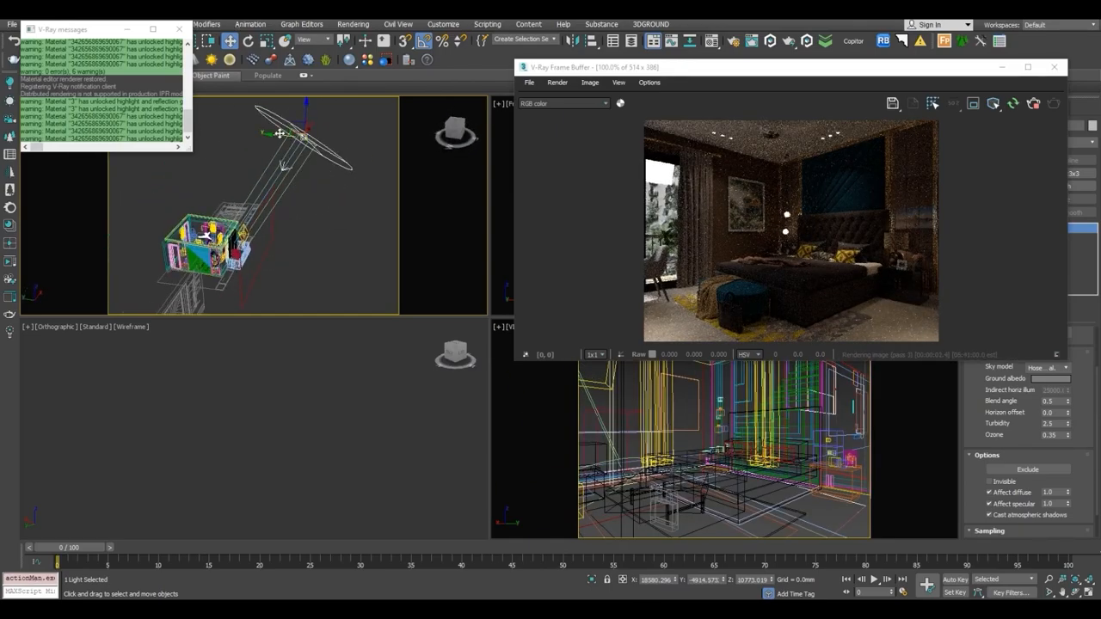
pyautogui.moveTo(305, 139); pyautogui.dragTo(356, 142)
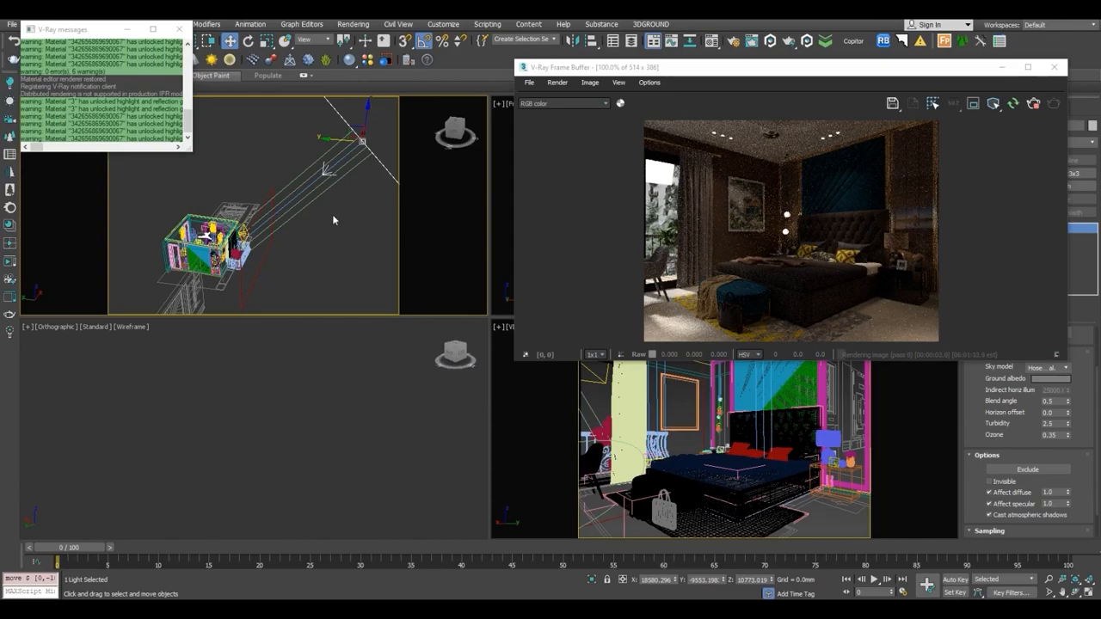
pyautogui.press('t')
pyautogui.moveTo(303, 232); pyautogui.dragTo(285, 235)
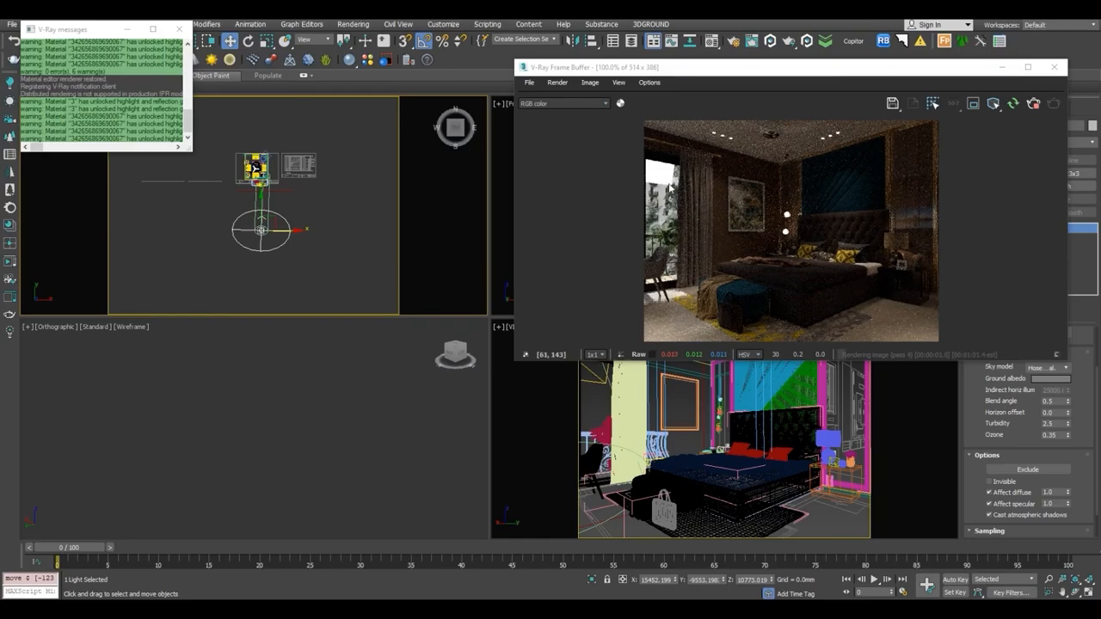
# Select the balcony plane light in the camera view and turn off its Affect specular and Affect reflections options.
pyautogui.moveTo(701, 69); pyautogui.dragTo(95, 147)
pyautogui.click(590, 377)
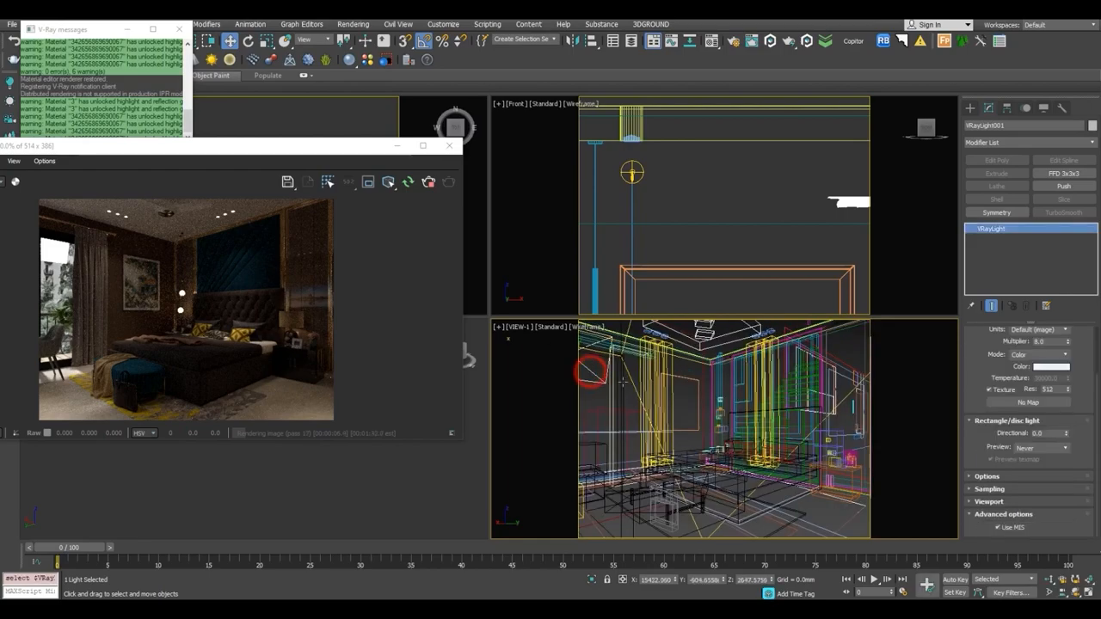
pyautogui.click(988, 476)
pyautogui.click(1008, 487)
pyautogui.click(1009, 499)
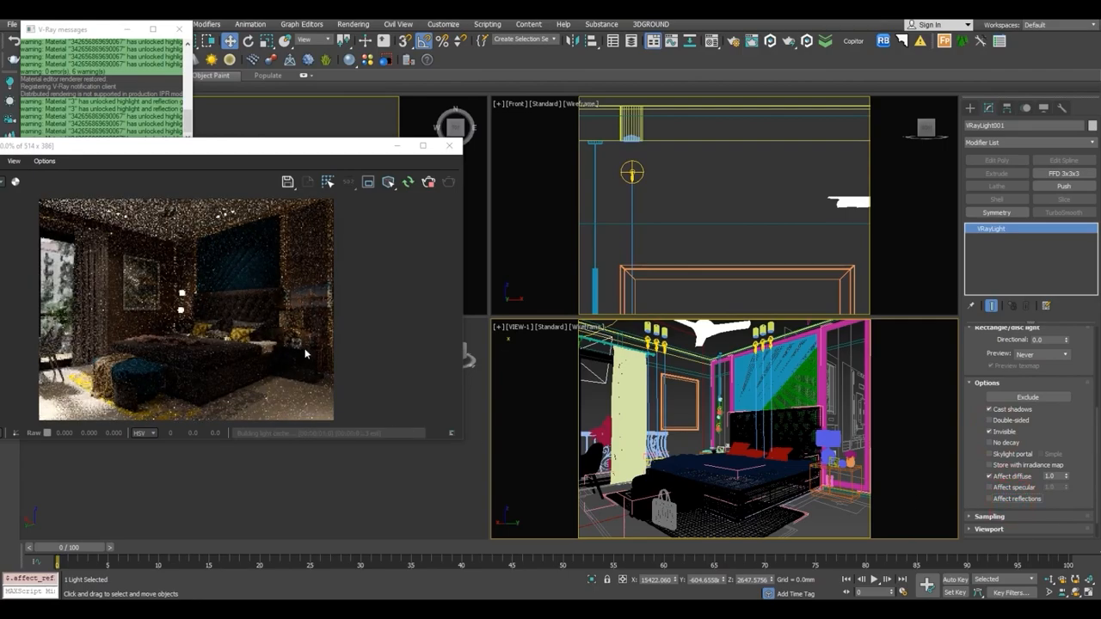
# Examine the updated render up close around the bed and nightstand, and the room's layout in the top view.
pyautogui.moveTo(197, 148); pyautogui.dragTo(348, 131)
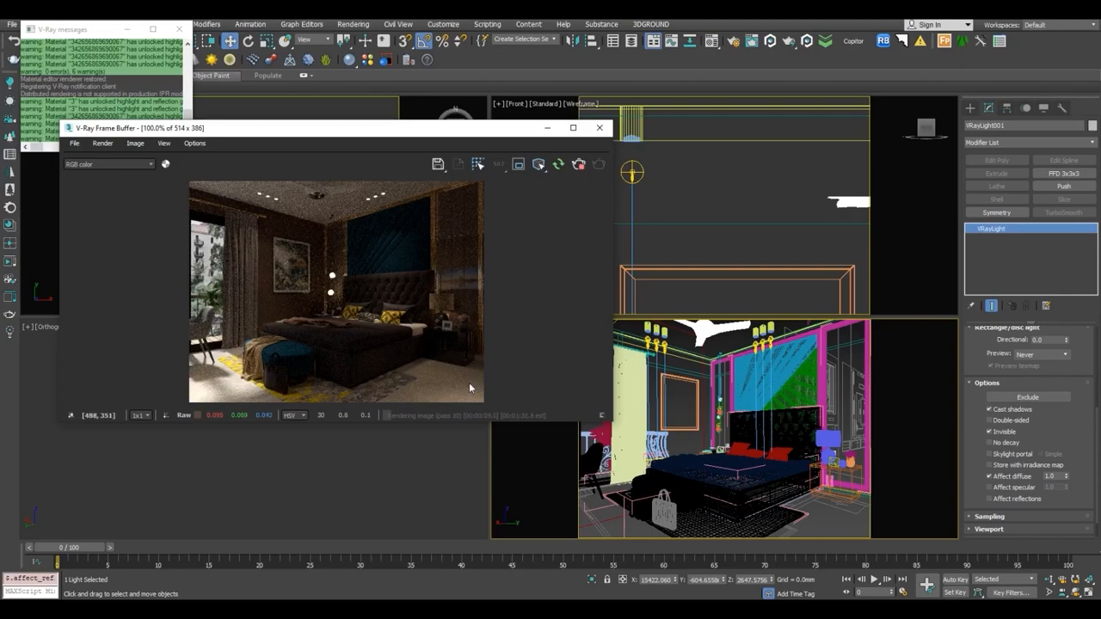
pyautogui.moveTo(353, 132); pyautogui.dragTo(367, 477)
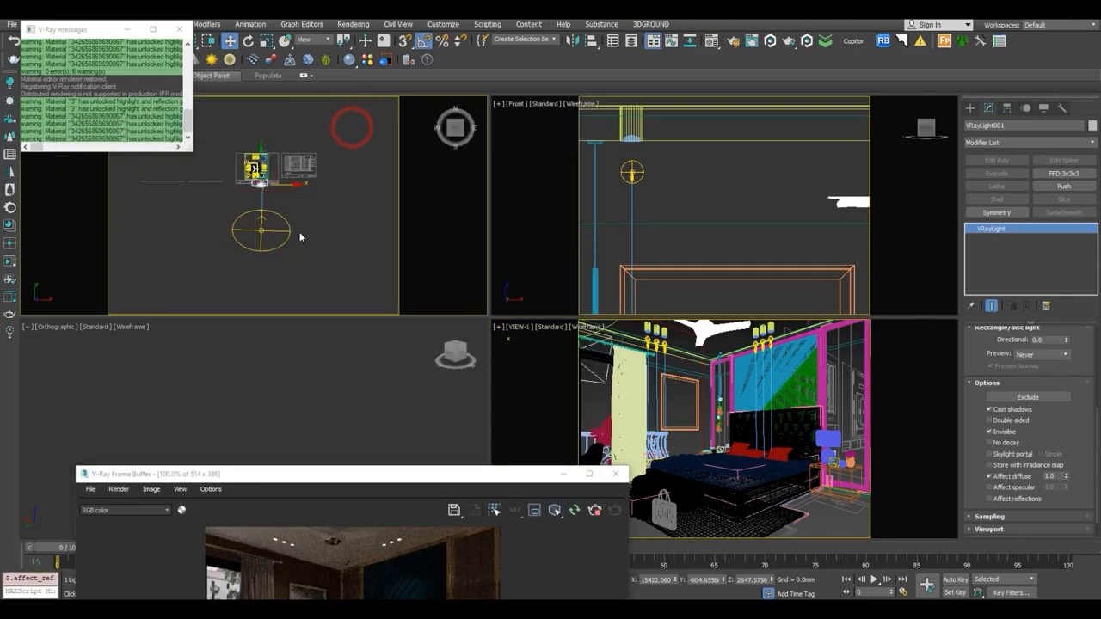
pyautogui.scroll(-8, 300, 211)
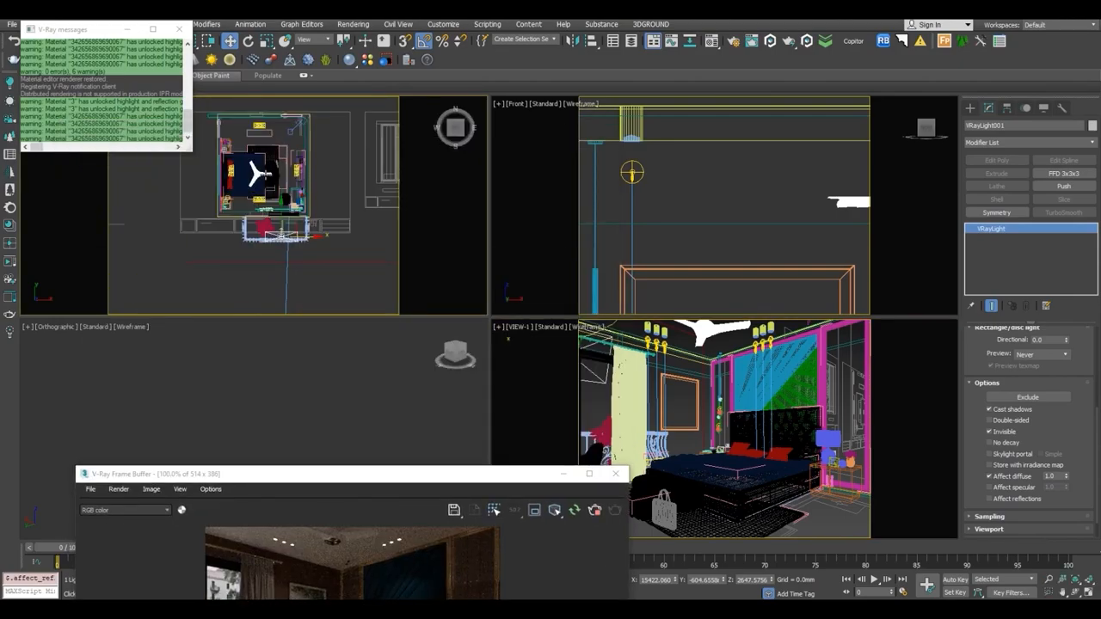
pyautogui.scroll(4, 306, 223)
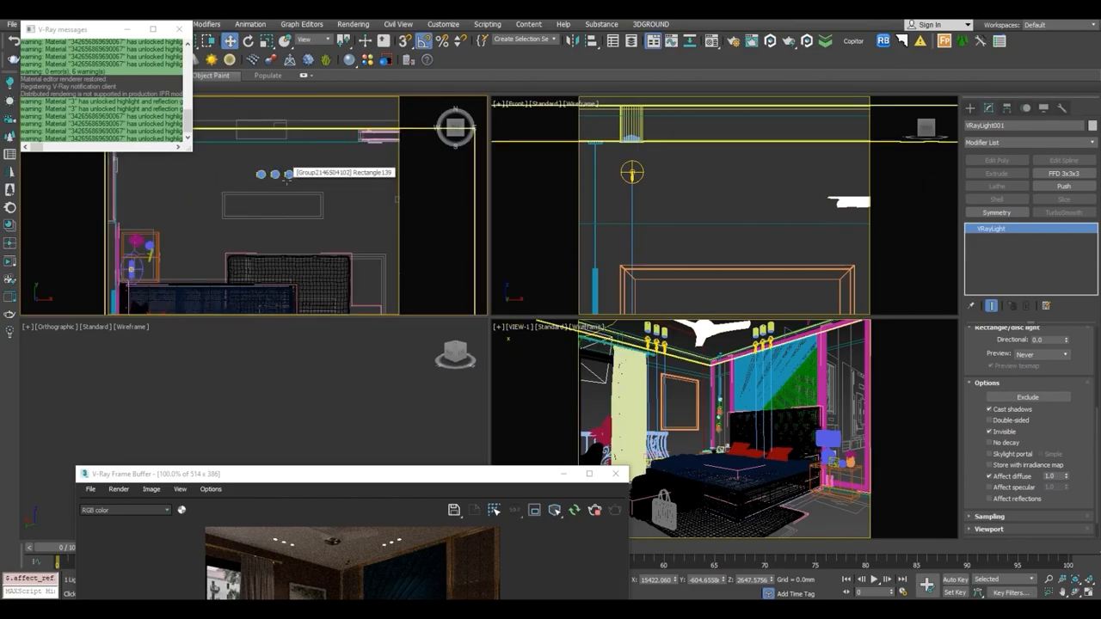
pyautogui.moveTo(294, 480); pyautogui.dragTo(331, 138)
pyautogui.scroll(1, 479, 325)
pyautogui.scroll(-1, 480, 325)
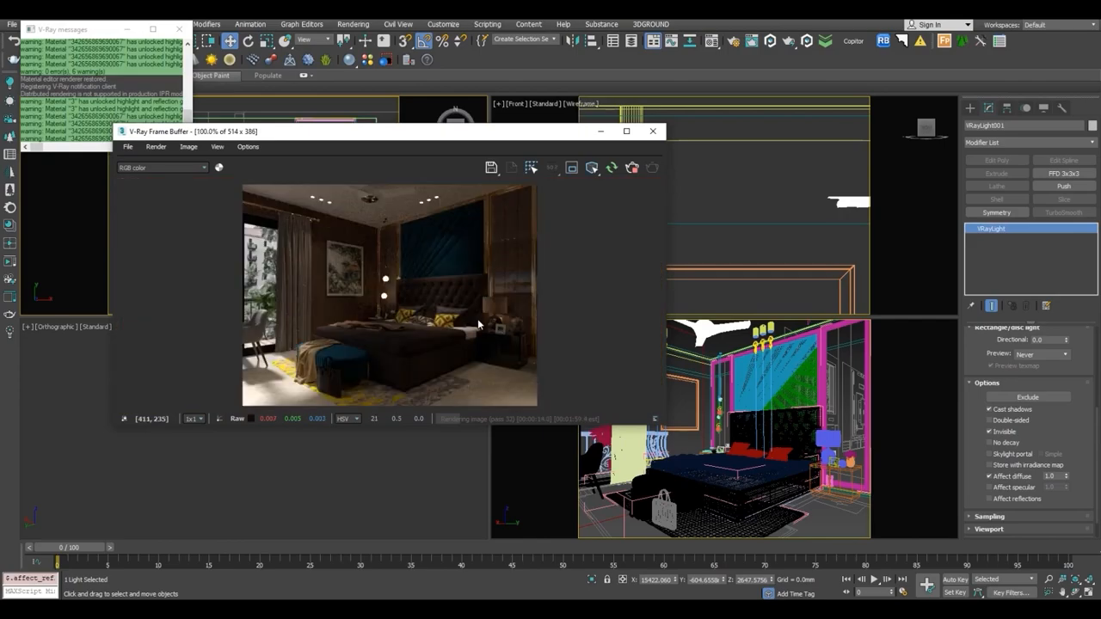
pyautogui.scroll(1, 522, 357)
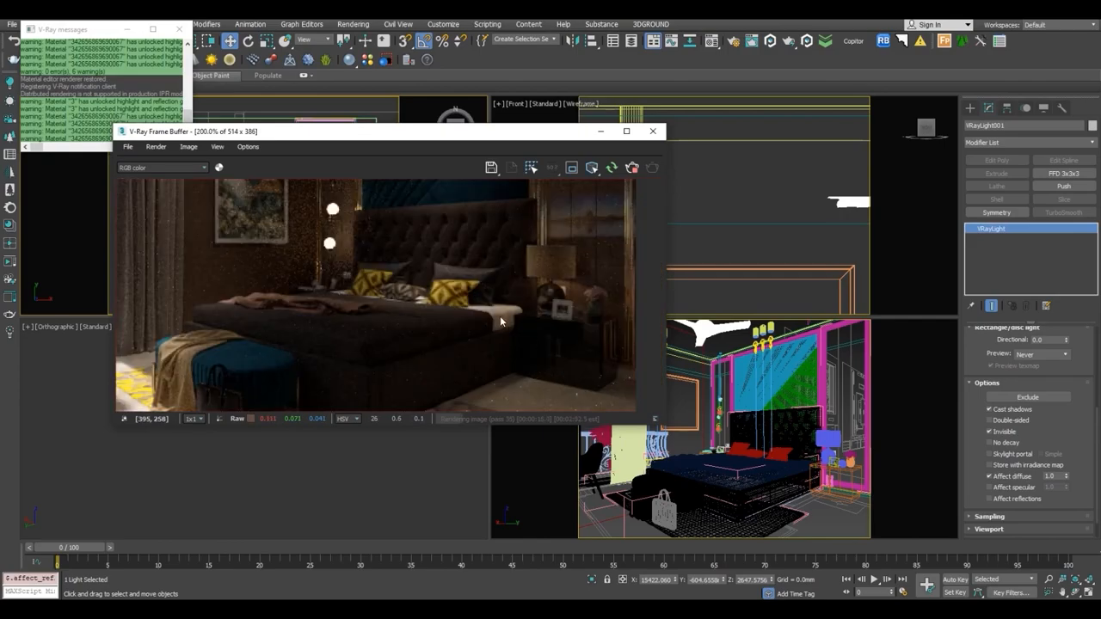
pyautogui.moveTo(430, 319); pyautogui.dragTo(522, 313, button='middle')
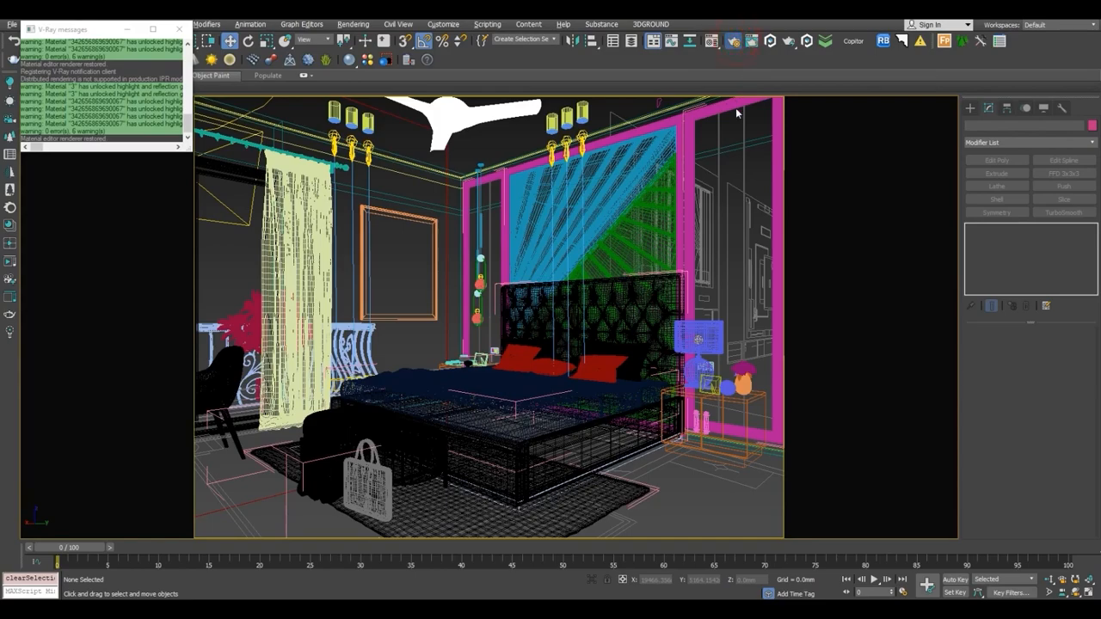
# Set the output width to 3000 in the render setup for the camera view.
pyautogui.moveTo(842, 119); pyautogui.dragTo(671, 85)
pyautogui.moveTo(696, 335); pyautogui.dragTo(679, 335)
pyautogui.write('3000')
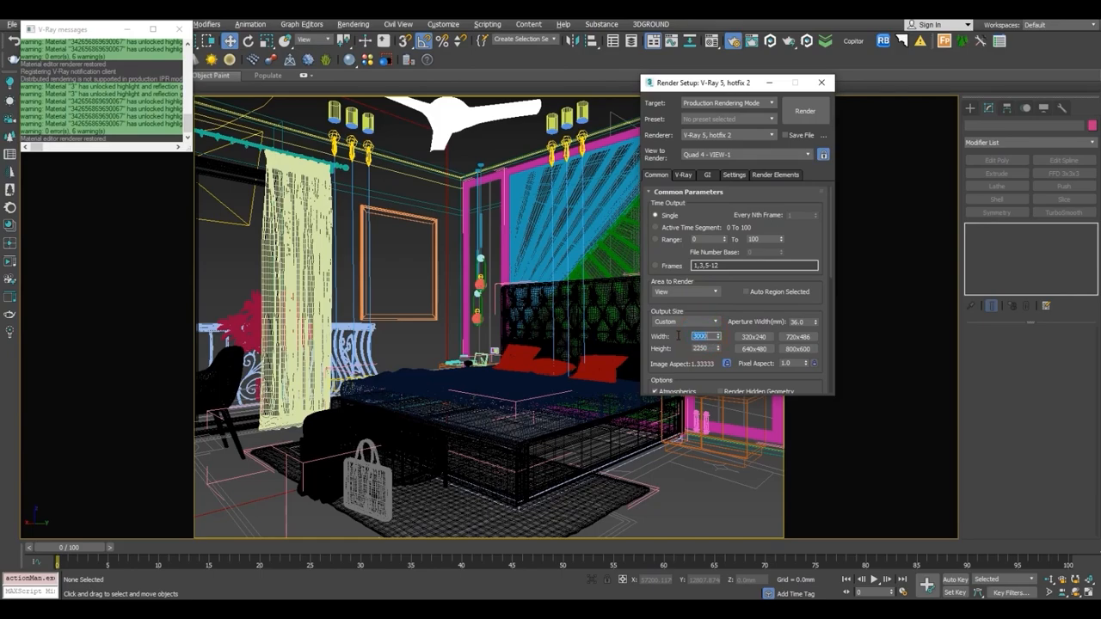
# Switch the image sampler to Bucket with a noise threshold of 0.005 and a maximum of 16 subdivs.
pyautogui.click(683, 176)
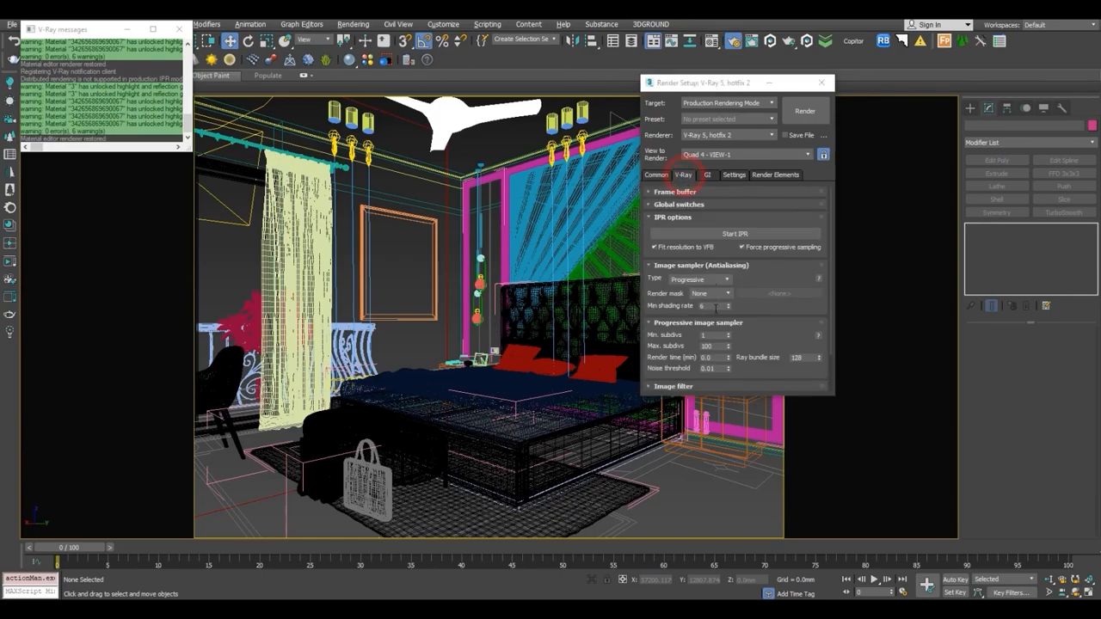
pyautogui.click(692, 280)
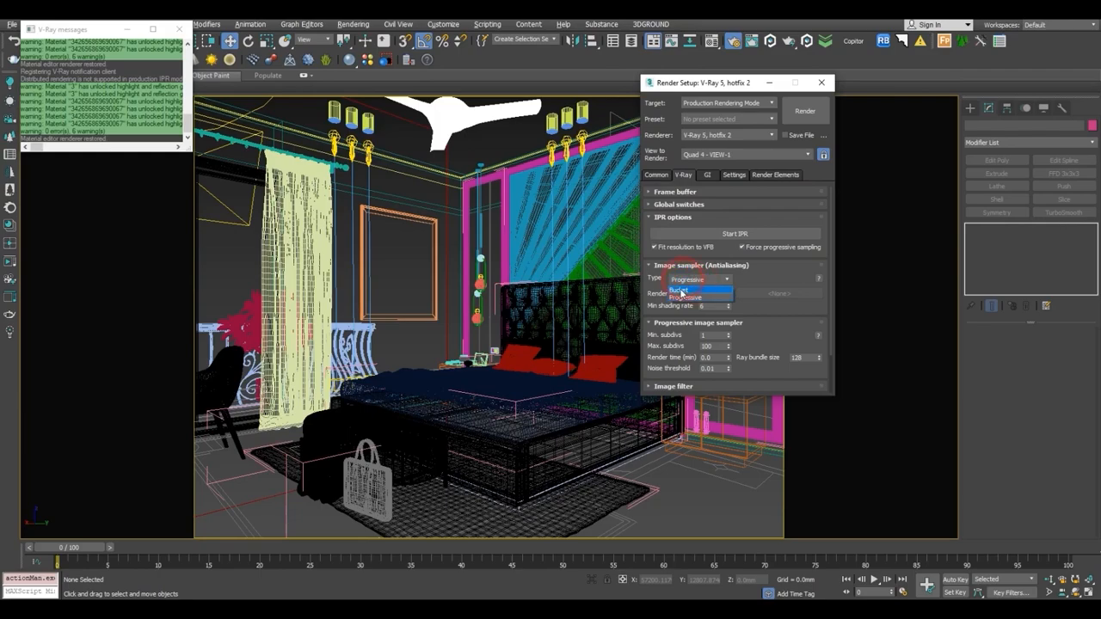
pyautogui.click(680, 290)
pyautogui.click(710, 357)
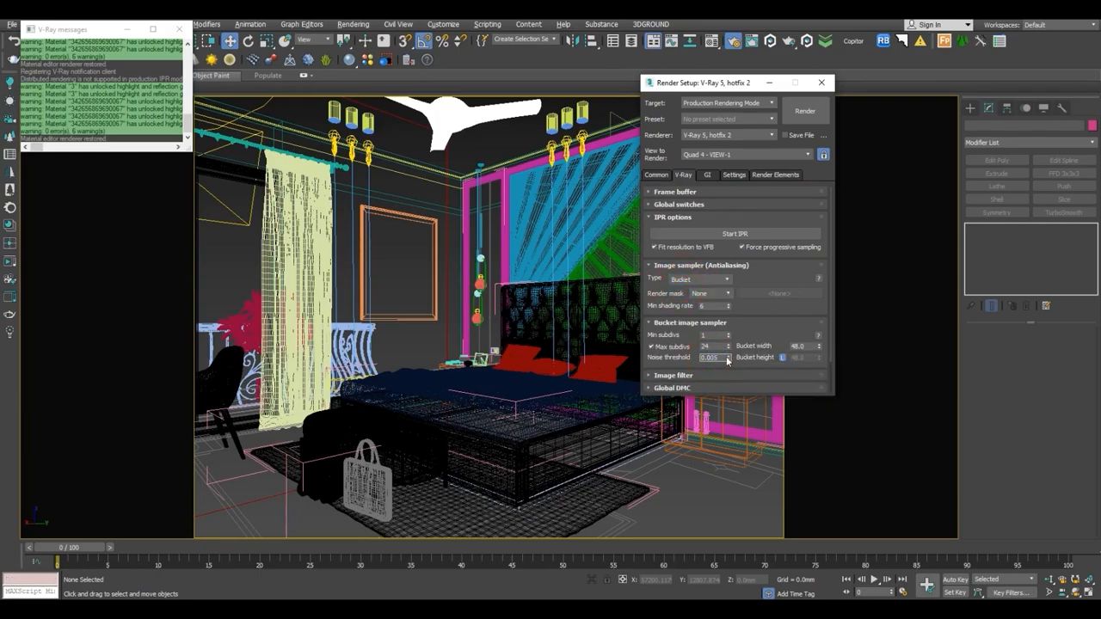
pyautogui.doubleClick(714, 346)
pyautogui.write('16')
pyautogui.press('Return')
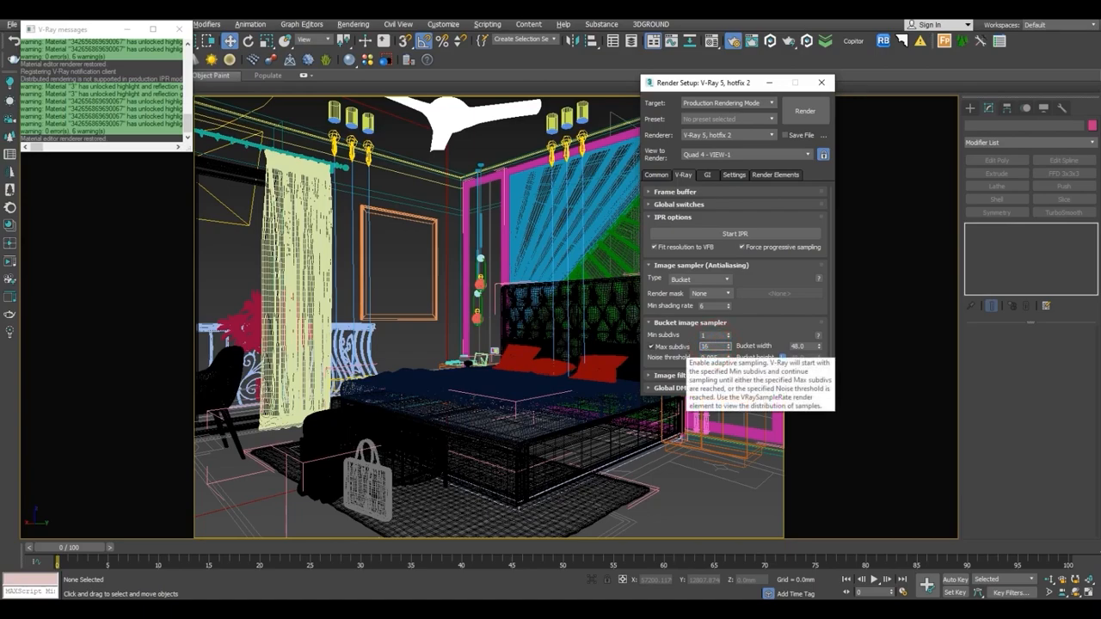
# Review the IPR options, global switches and image sampler settings, collapsing each section.
pyautogui.click(734, 323)
pyautogui.click(709, 268)
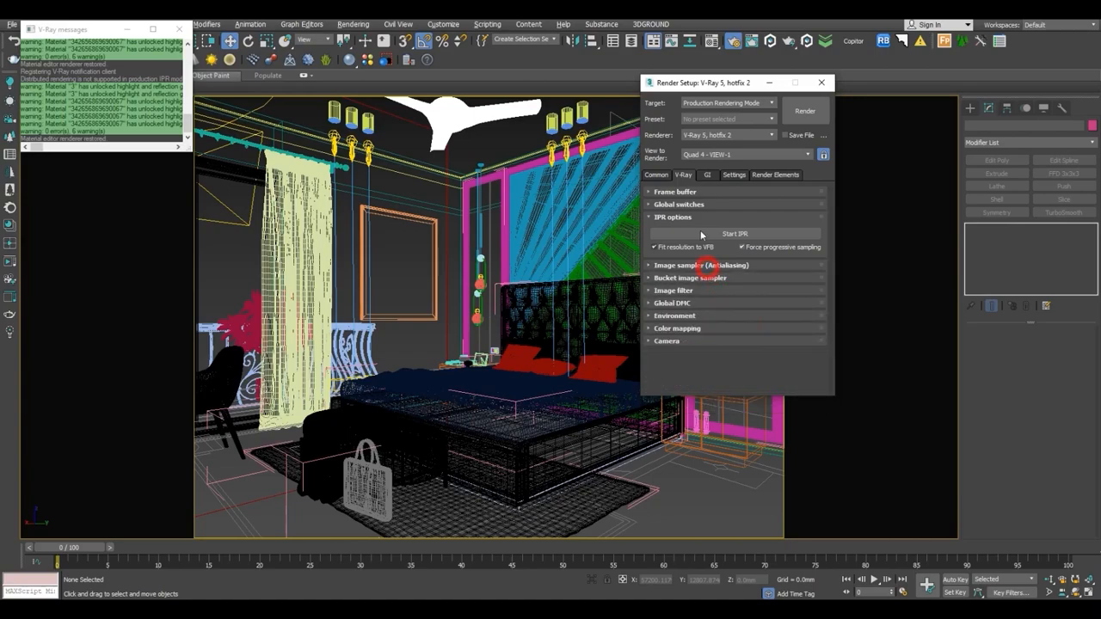
pyautogui.click(686, 218)
pyautogui.click(688, 205)
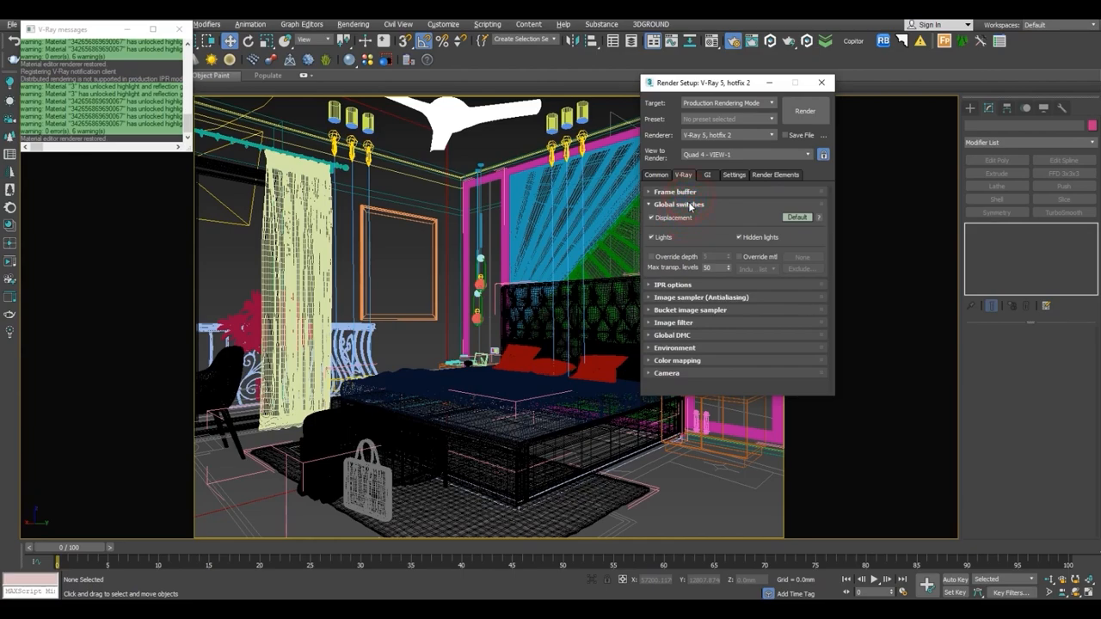
pyautogui.click(690, 204)
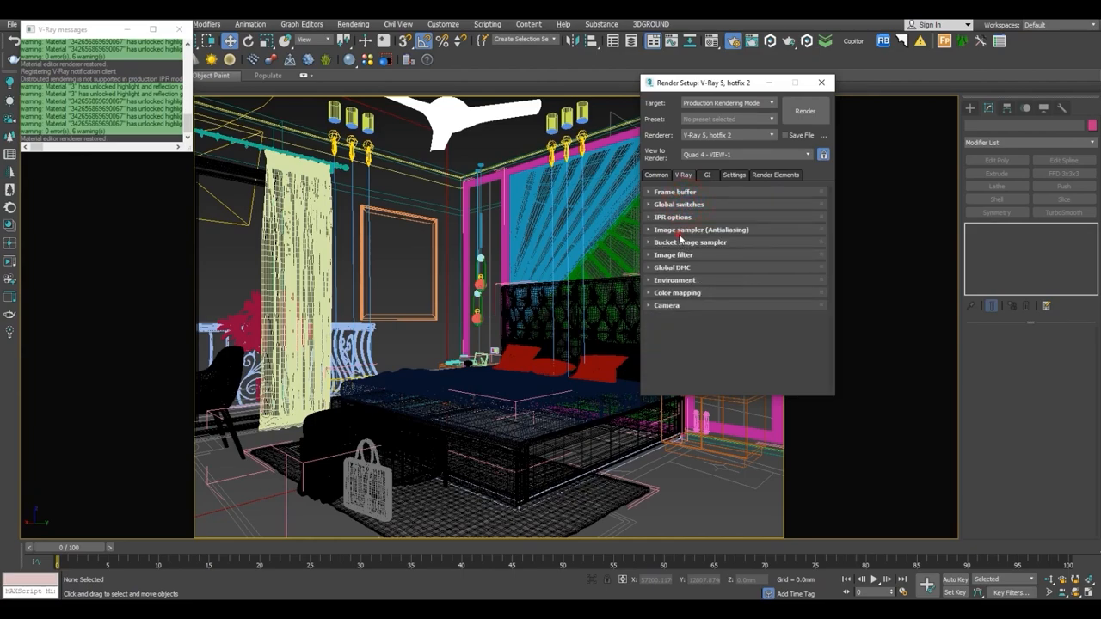
pyautogui.click(679, 232)
pyautogui.click(685, 230)
# Check the image filter and Global DMC settings and set the Reinhard color mapping burn value to 0.5.
pyautogui.click(676, 255)
pyautogui.click(678, 267)
pyautogui.click(675, 255)
pyautogui.click(676, 268)
pyautogui.click(676, 267)
pyautogui.click(678, 294)
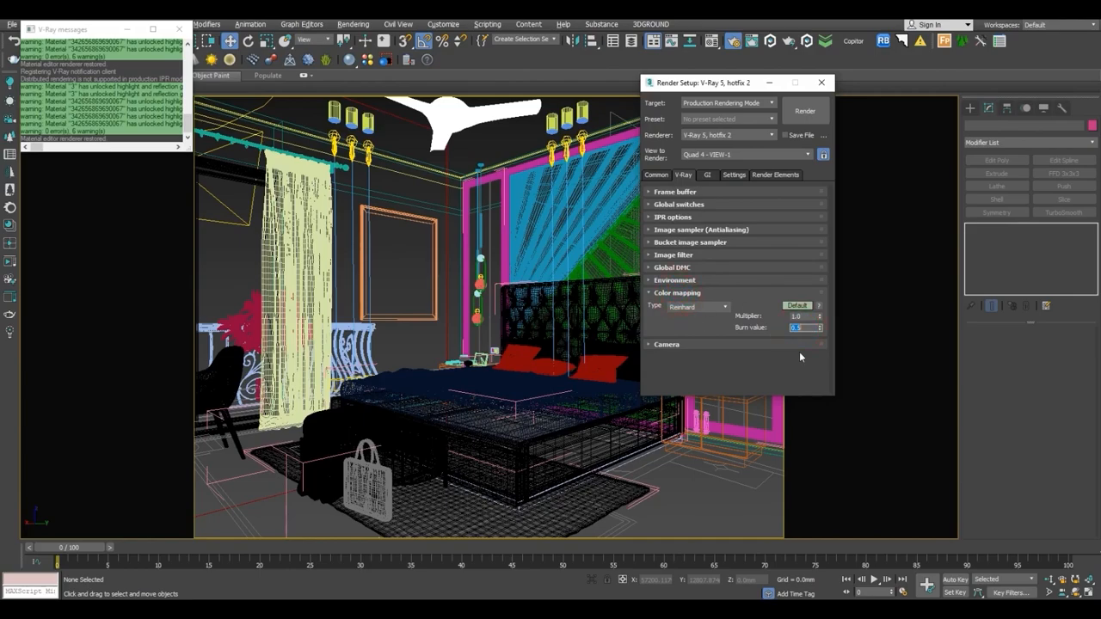
pyautogui.click(697, 293)
# Make Irradiance map the primary GI engine, using the Low preset with 70 subdivs and 35 interpolation samples.
pyautogui.click(702, 176)
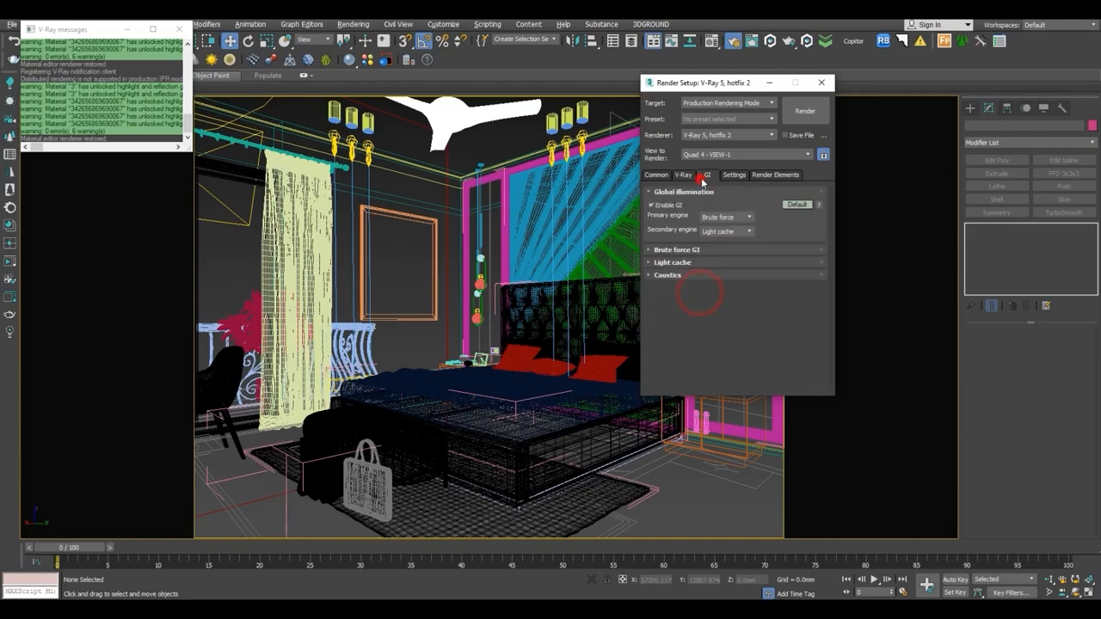
pyautogui.click(716, 218)
pyautogui.click(712, 230)
pyautogui.click(701, 250)
pyautogui.click(730, 263)
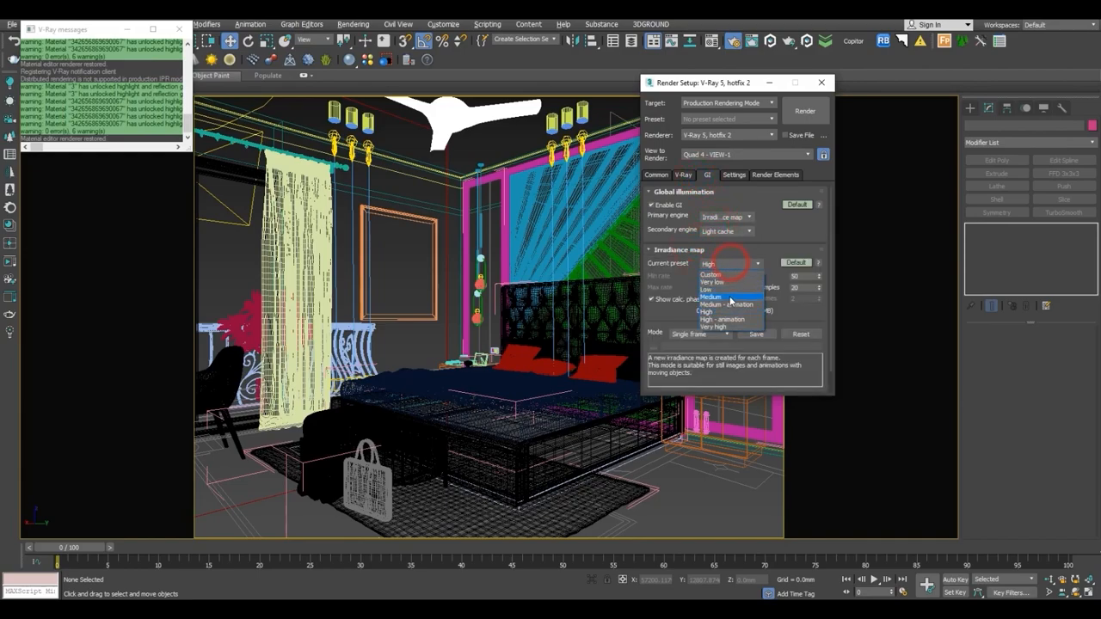
pyautogui.click(721, 289)
pyautogui.doubleClick(793, 277)
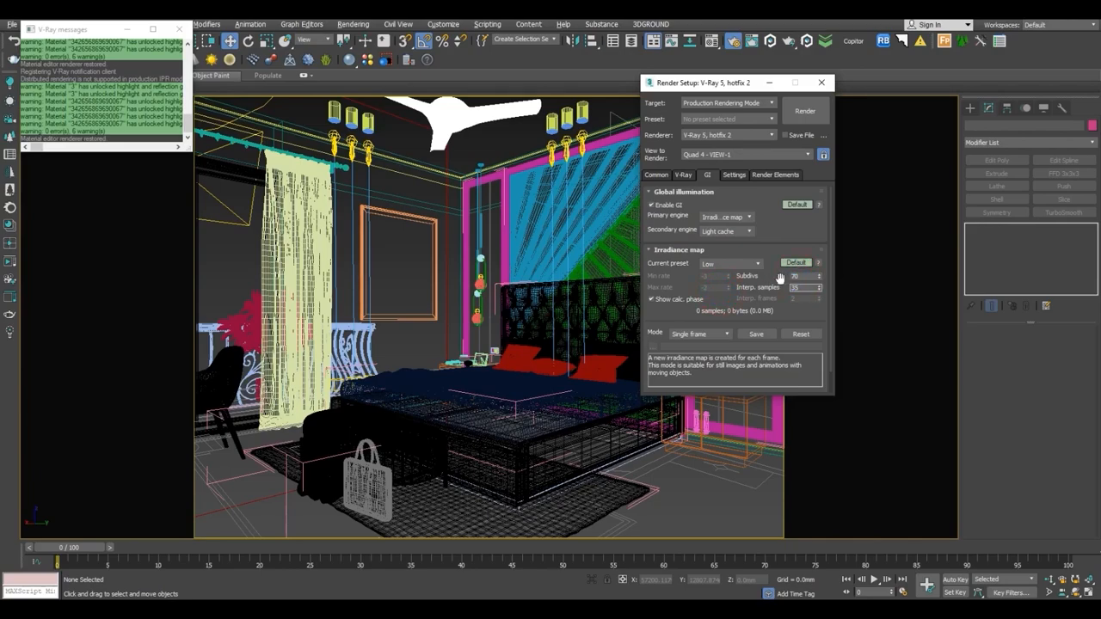
# Set the light cache subdivs to 1200 and check its sample size.
pyautogui.click(729, 250)
pyautogui.click(702, 262)
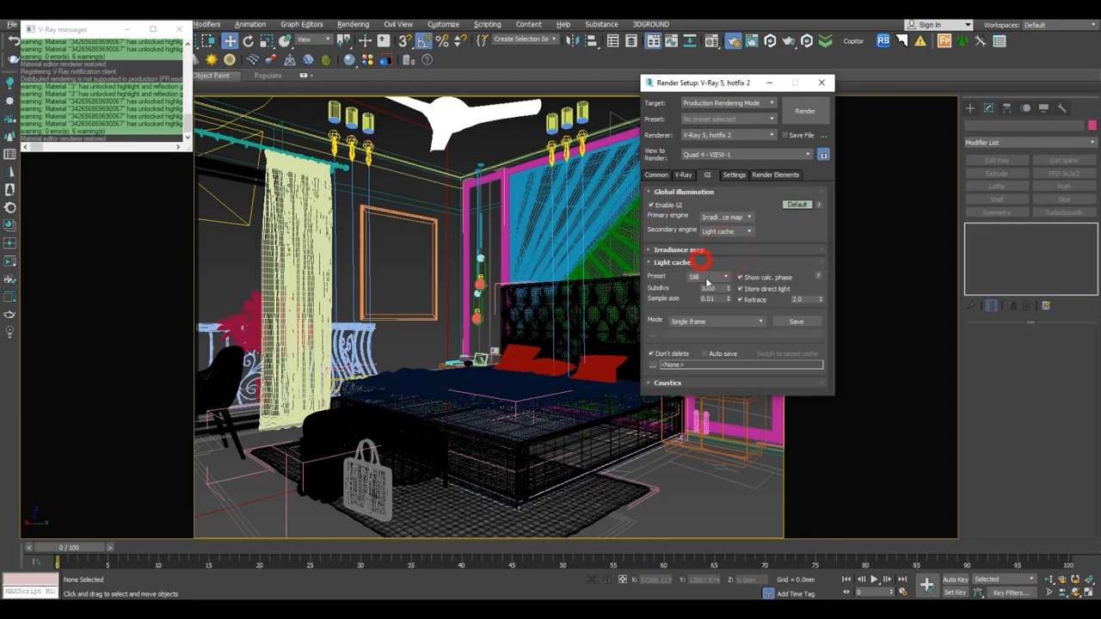
pyautogui.doubleClick(714, 289)
pyautogui.doubleClick(709, 299)
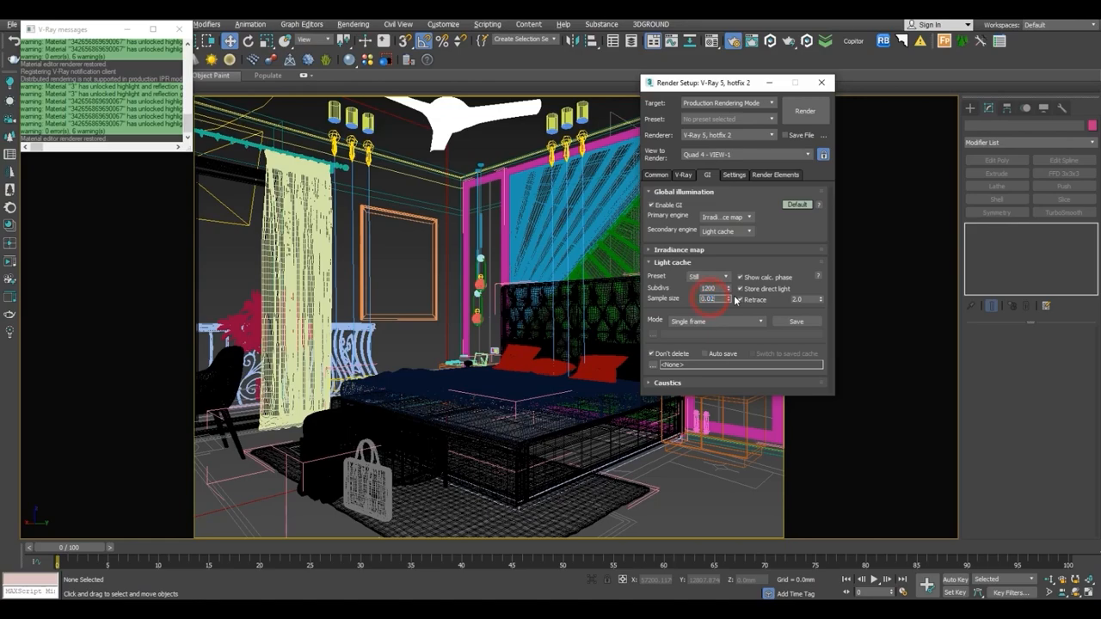
pyautogui.click(703, 262)
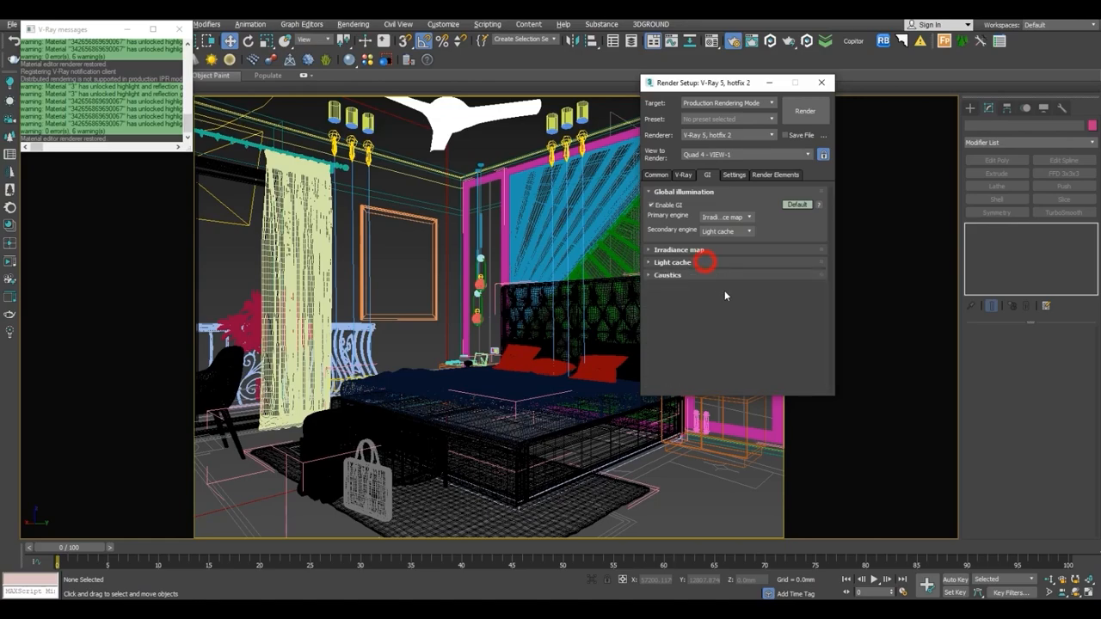
# Select VRayDenoiser, VRayGlobalIllumination and VRayLighting as render elements for the scene.
pyautogui.click(738, 176)
pyautogui.click(688, 243)
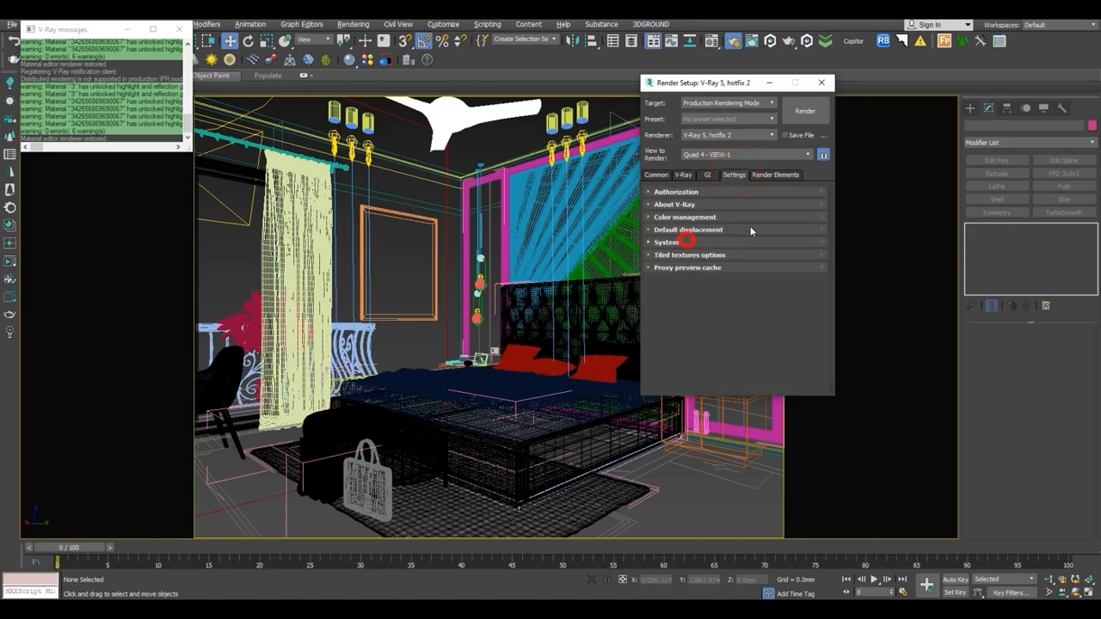
pyautogui.click(776, 176)
pyautogui.click(671, 221)
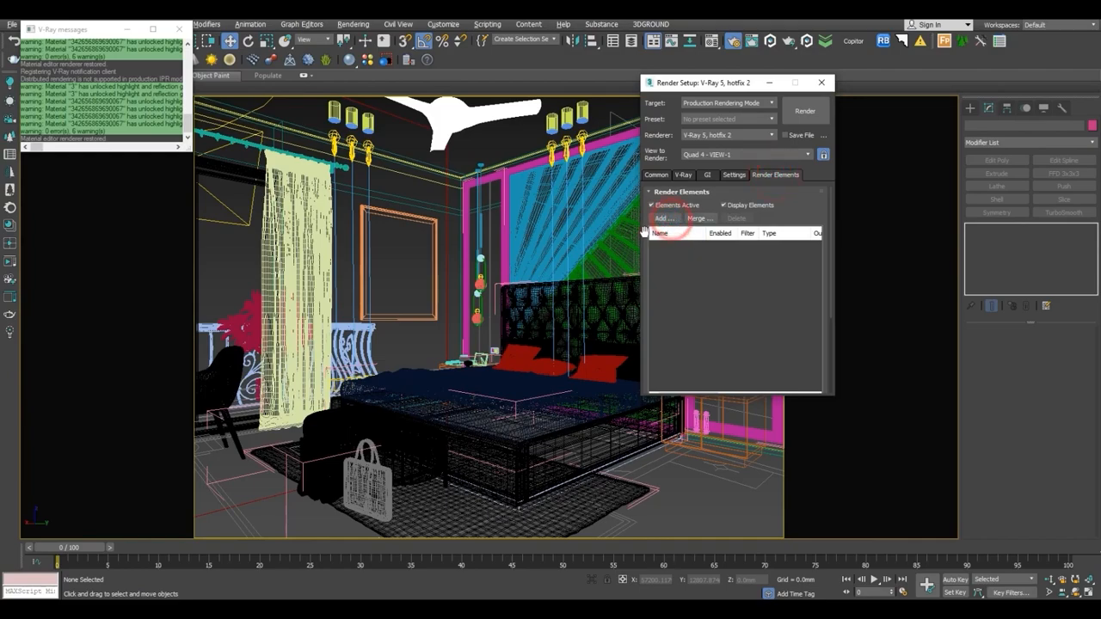
pyautogui.click(671, 207)
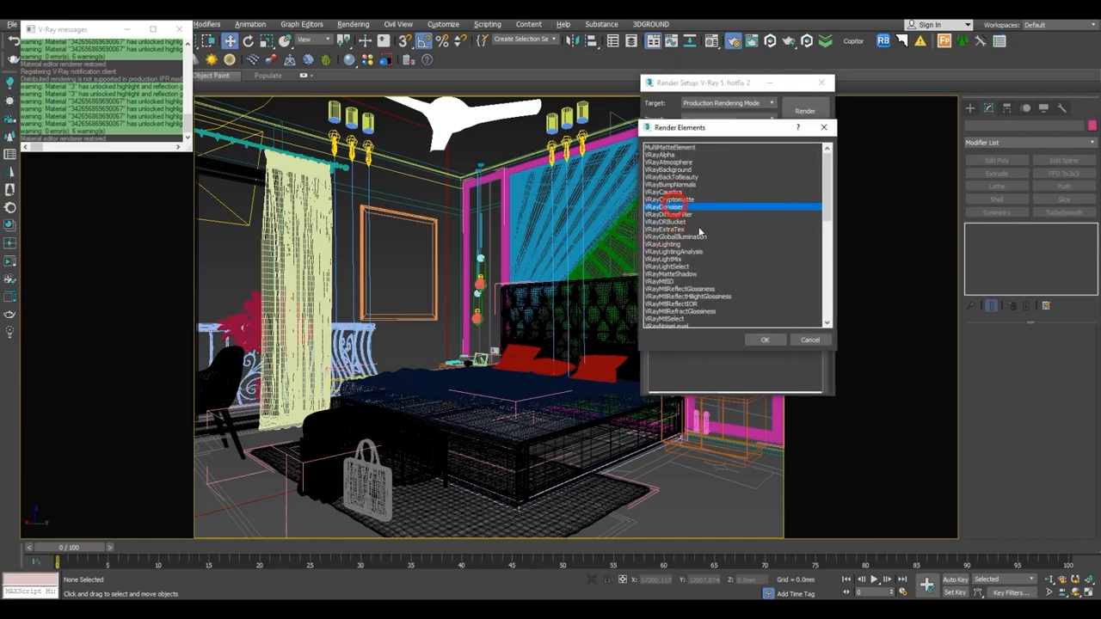
pyautogui.scroll(-1, 701, 230)
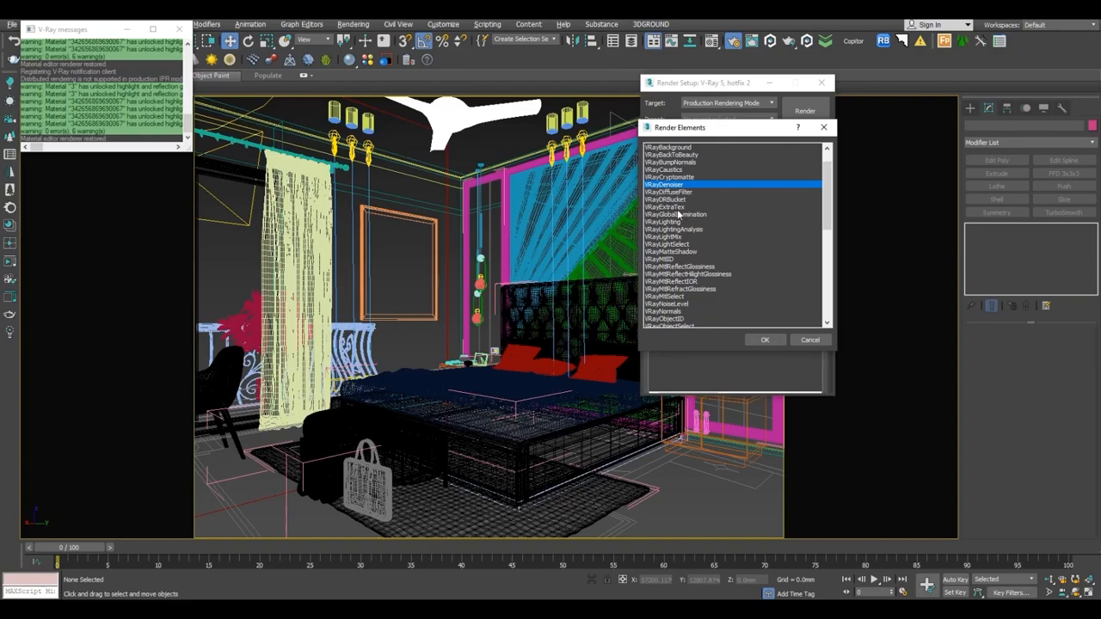
pyautogui.keyDown('ctrl'); pyautogui.click(678, 215); pyautogui.keyUp('ctrl')
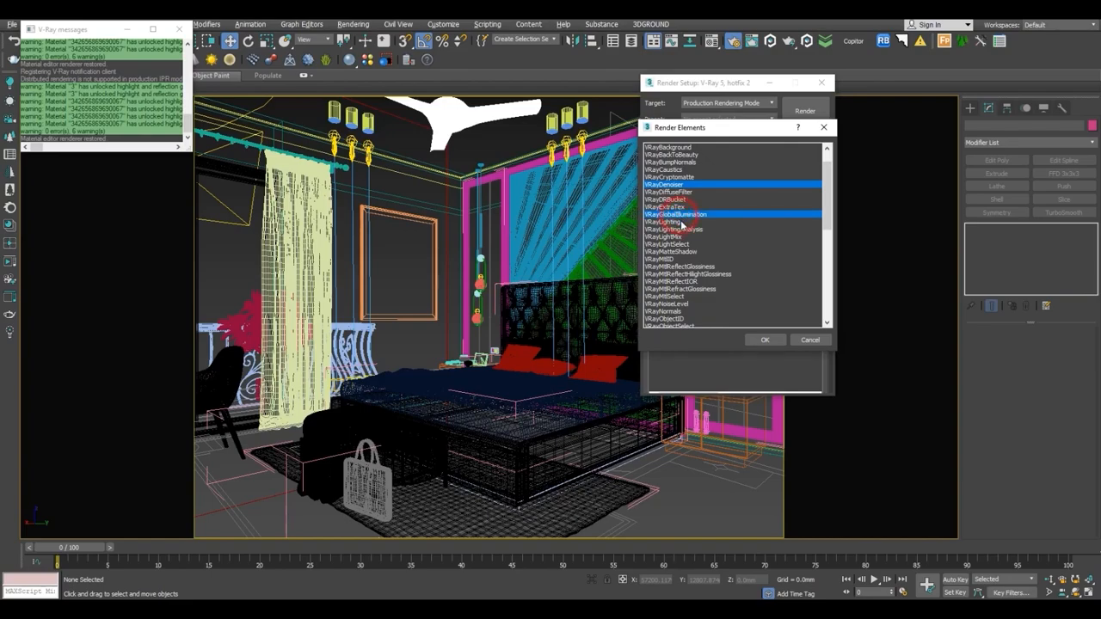
pyautogui.keyDown('ctrl'); pyautogui.click(681, 222); pyautogui.keyUp('ctrl')
# Extend the selection with VRayReflection, VRayRefraction, VRaySpecular and VRayWireColor, add all chosen render elements, and return to the common render settings.
pyautogui.scroll(-1, 702, 239)
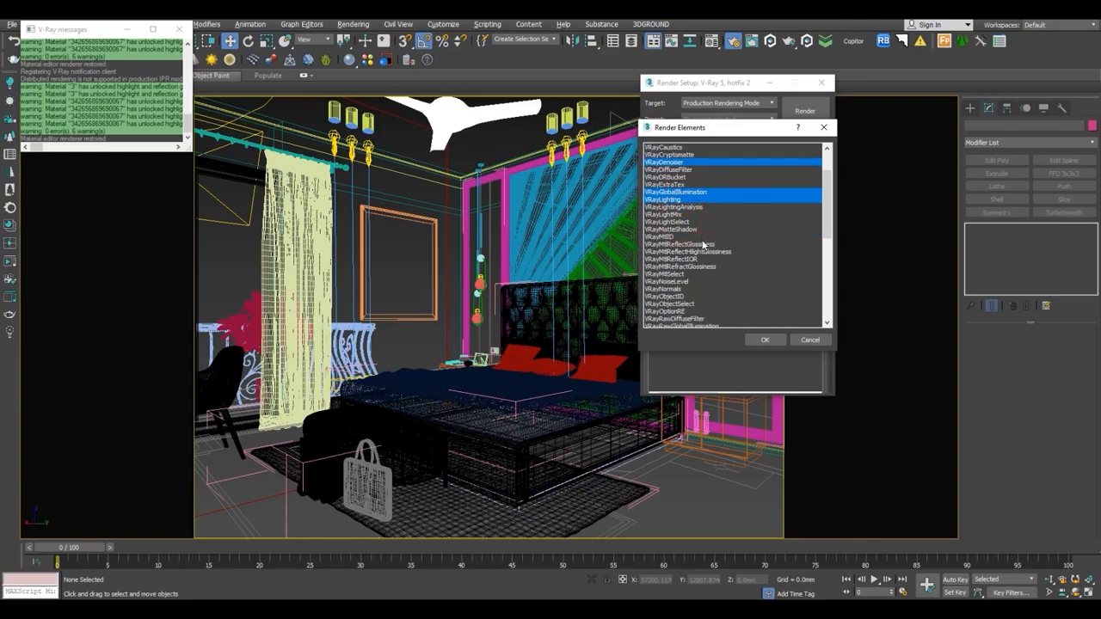
pyautogui.scroll(-4, 703, 250)
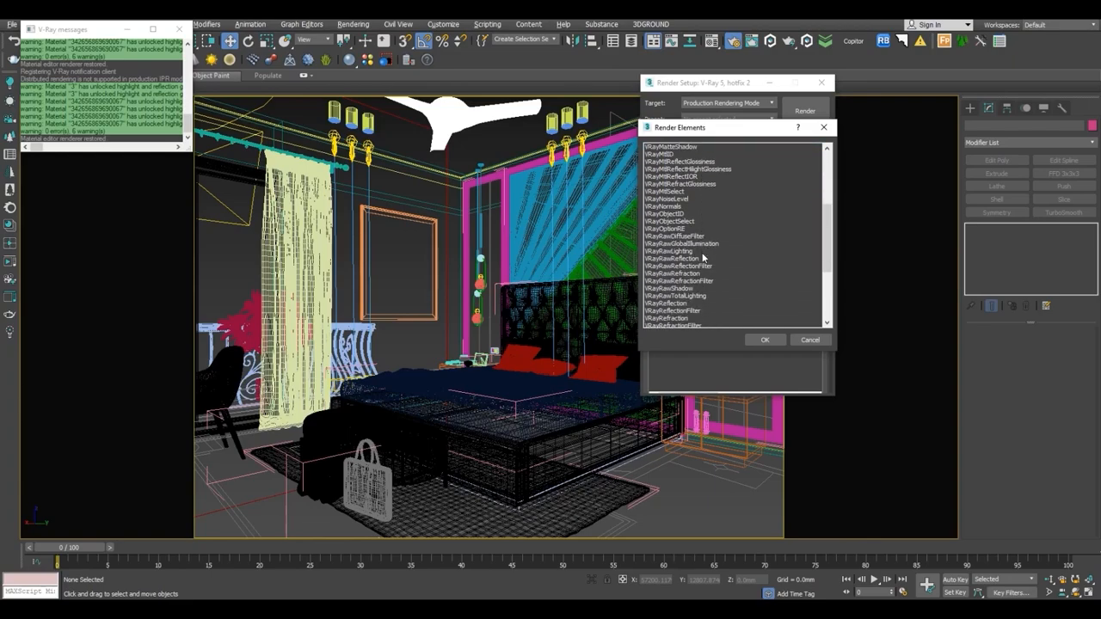
pyautogui.keyDown('ctrl'); pyautogui.click(690, 296); pyautogui.keyUp('ctrl')
pyautogui.scroll(-1, 707, 284)
pyautogui.keyDown('ctrl'); pyautogui.click(680, 289); pyautogui.keyUp('ctrl')
pyautogui.scroll(-3, 708, 275)
pyautogui.keyDown('ctrl'); pyautogui.click(705, 278); pyautogui.keyUp('ctrl')
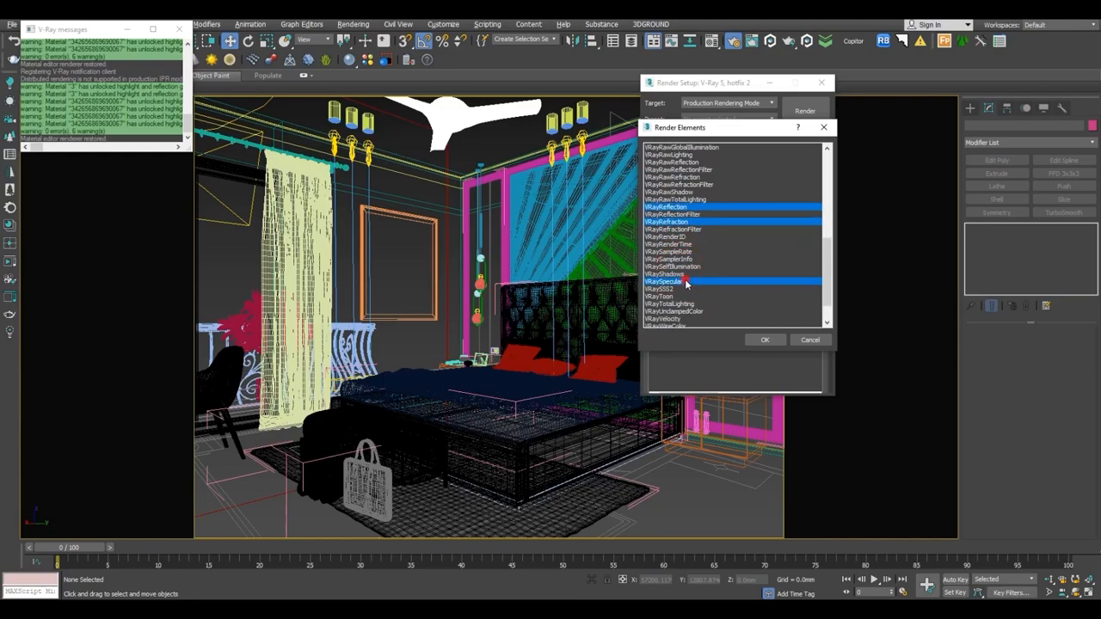
pyautogui.scroll(-1, 705, 278)
pyautogui.keyDown('ctrl'); pyautogui.click(685, 297); pyautogui.keyUp('ctrl')
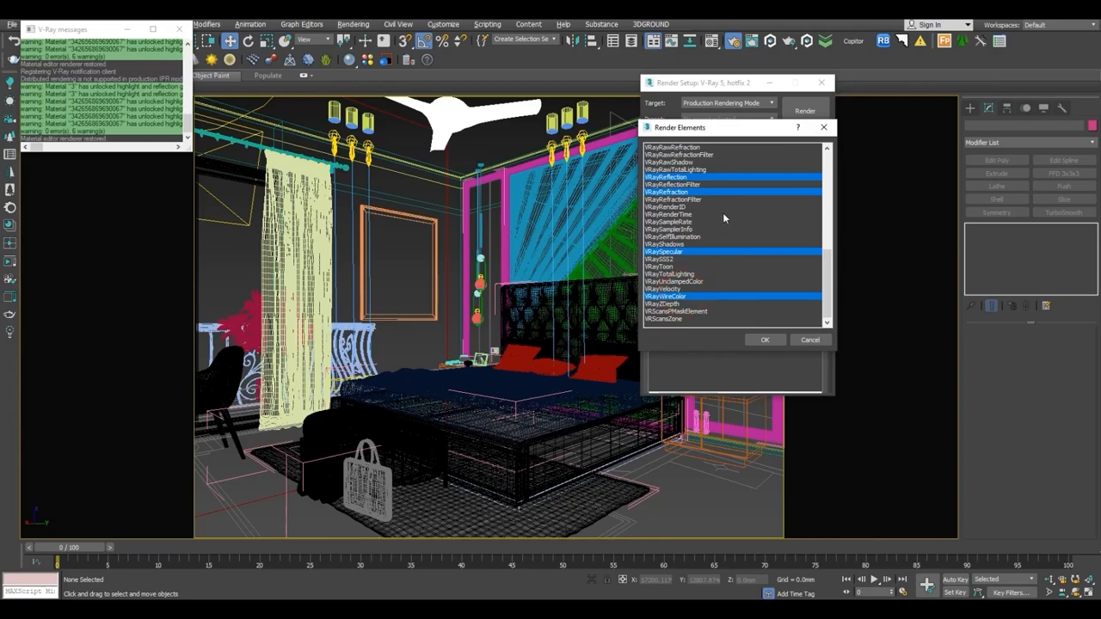
pyautogui.scroll(8, 723, 230)
pyautogui.scroll(1, 725, 233)
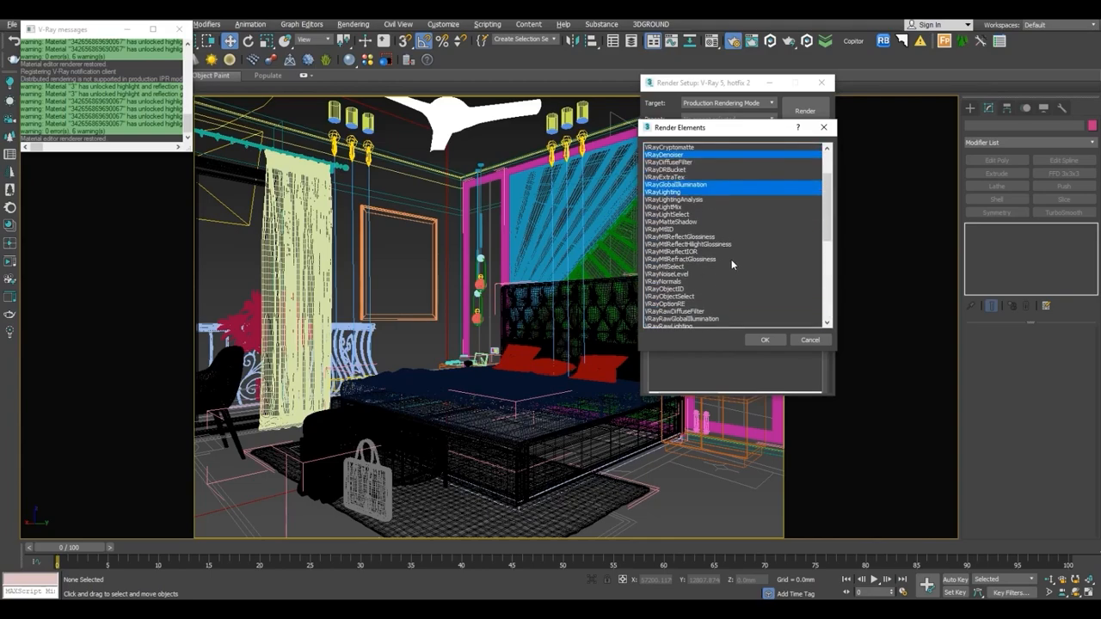
pyautogui.click(764, 340)
pyautogui.click(718, 338)
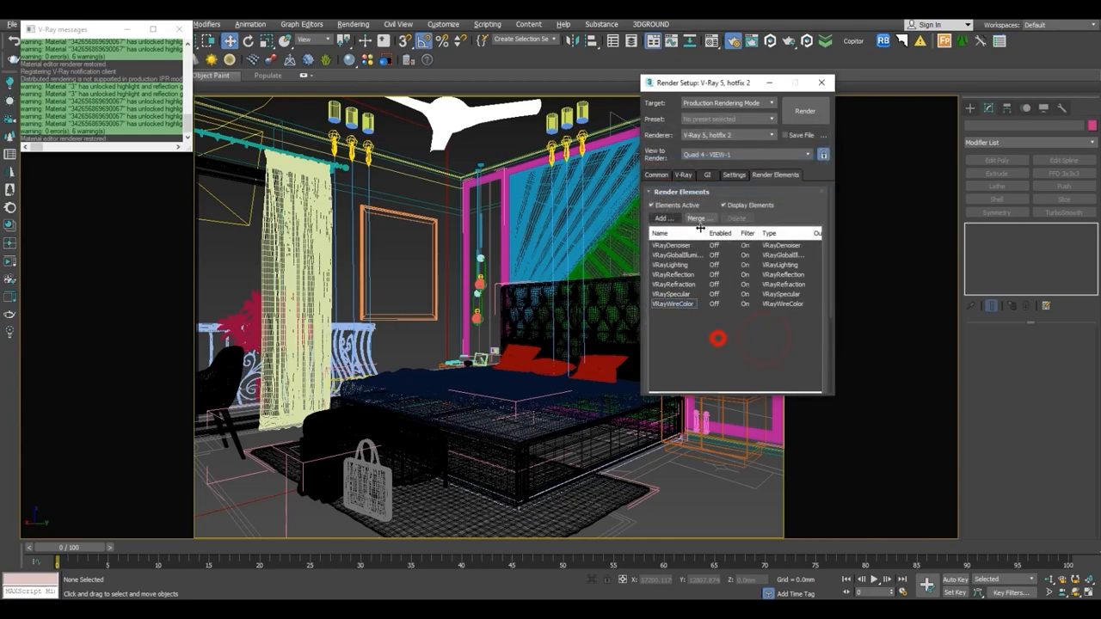
pyautogui.click(668, 176)
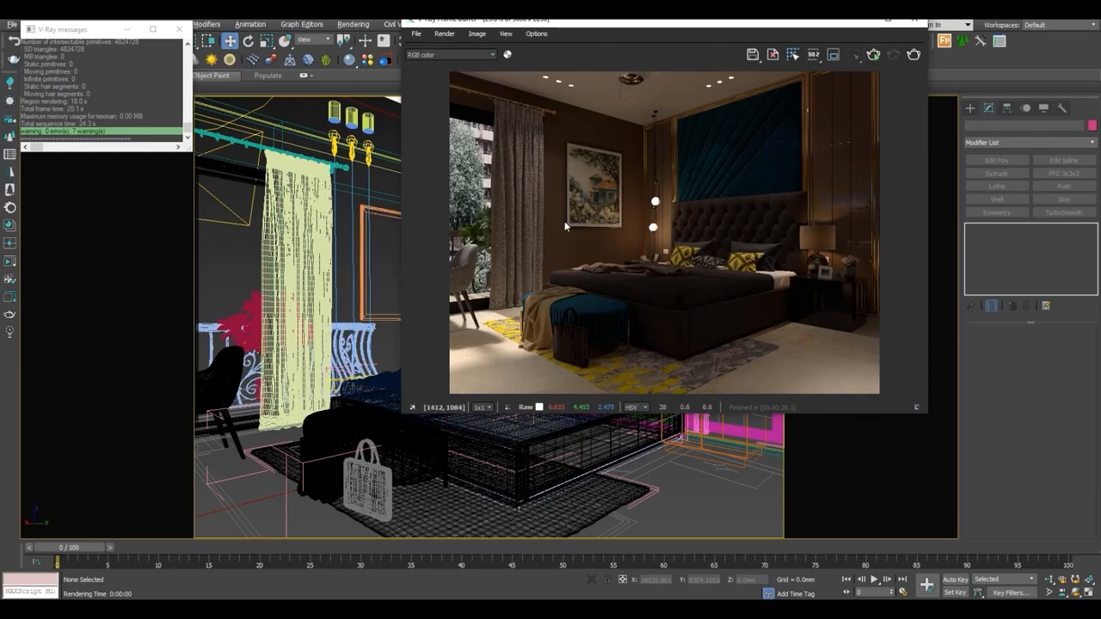
# Inspect the finished render in an enlarged frame buffer, checking the curtains, floor, ottoman, headboard, bedside lamp and blue wall panel.
pyautogui.click(901, 19)
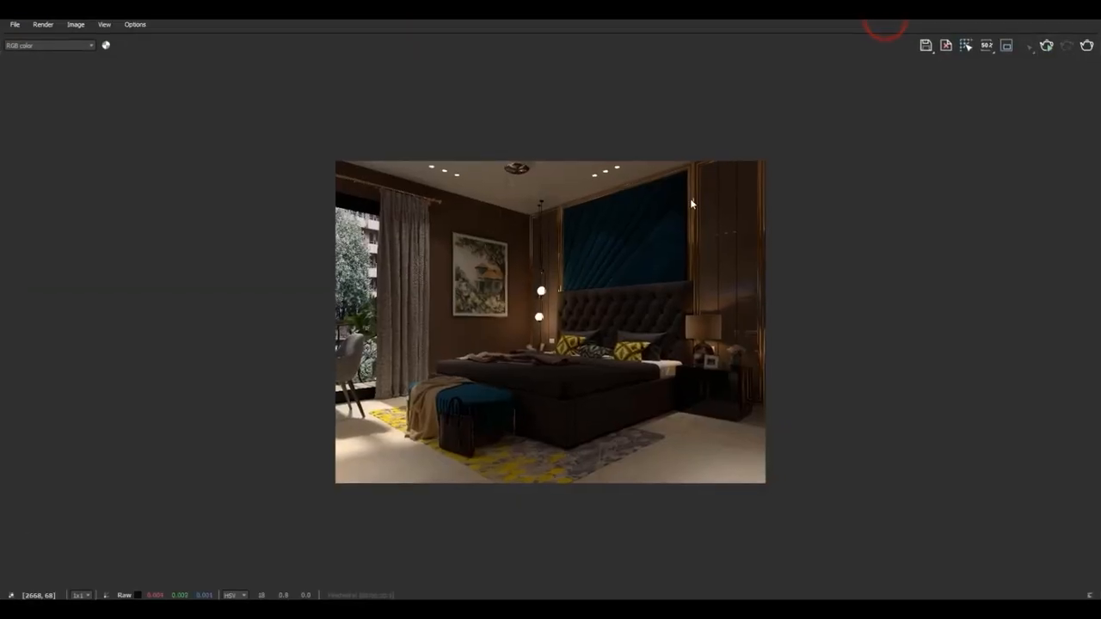
pyautogui.scroll(1, 603, 305)
pyautogui.scroll(1, 228, 430)
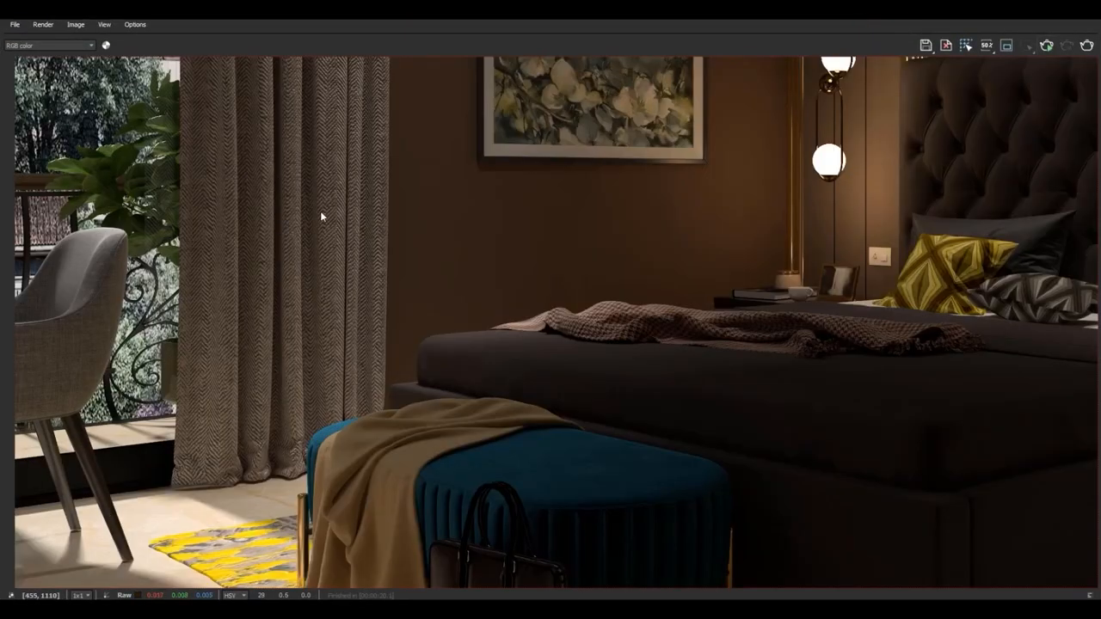
pyautogui.moveTo(290, 189); pyautogui.dragTo(407, 381, button='middle')
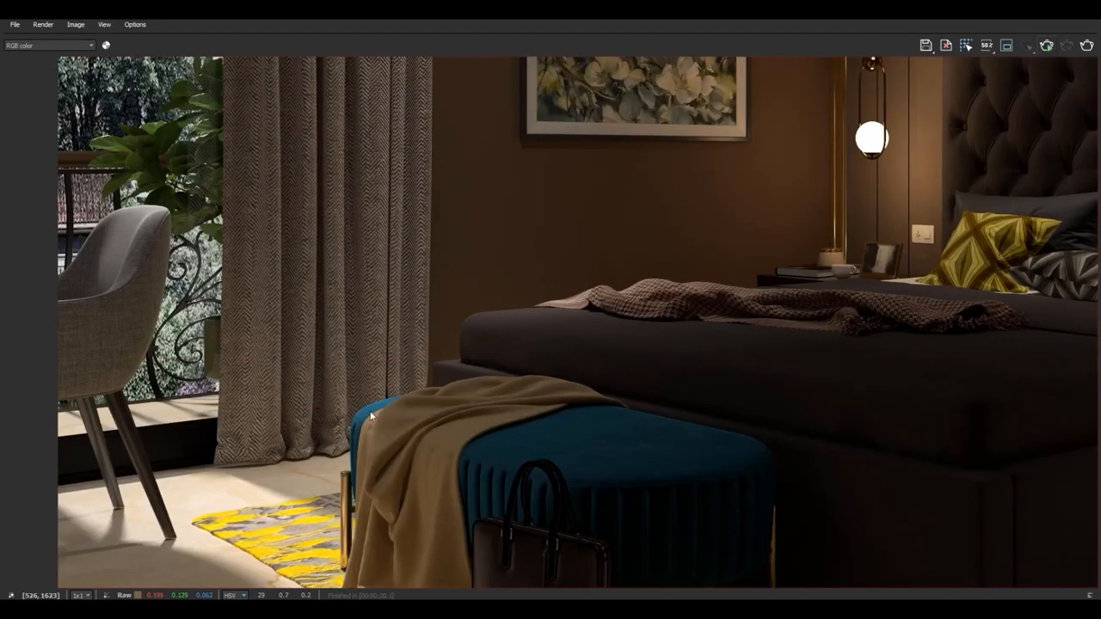
pyautogui.moveTo(370, 415); pyautogui.dragTo(243, 306, button='middle')
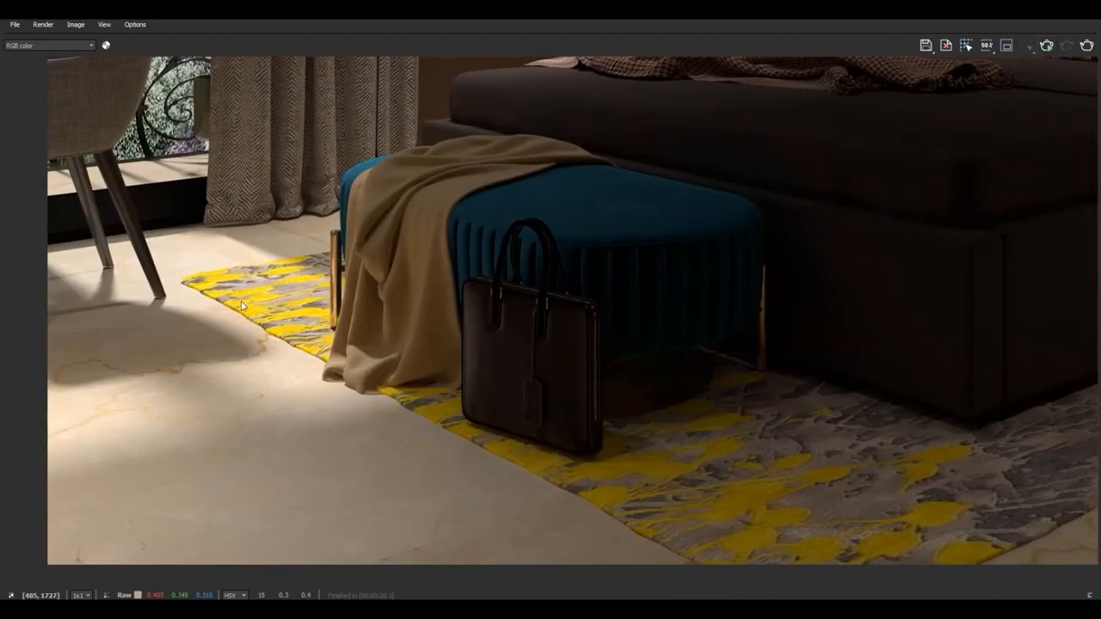
pyautogui.moveTo(962, 151); pyautogui.dragTo(241, 508, button='middle')
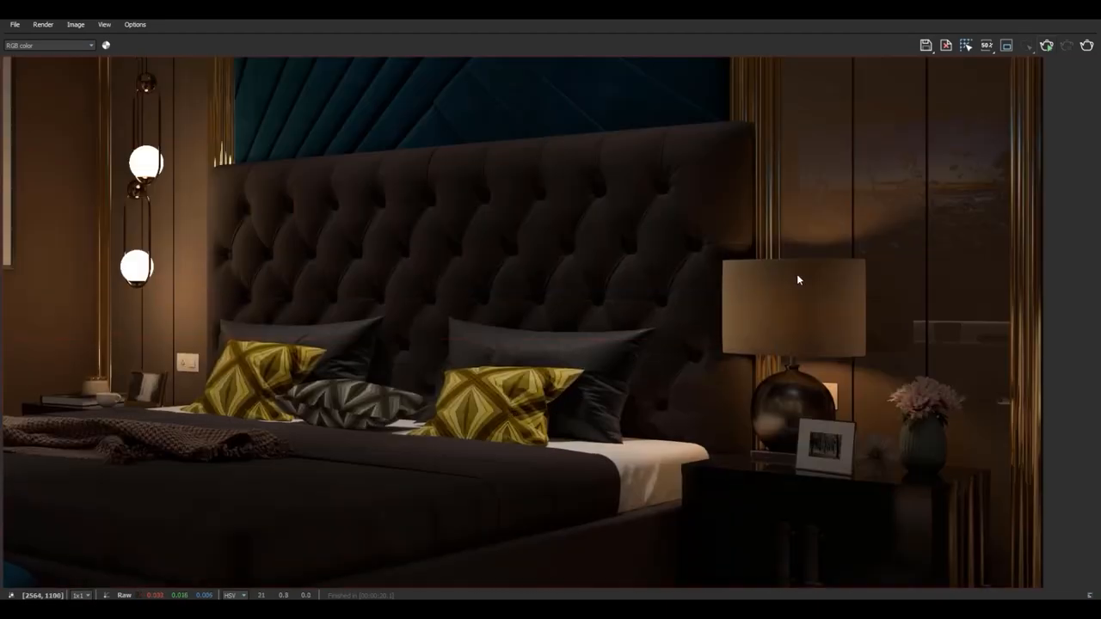
pyautogui.moveTo(788, 231)
pyautogui.mouseDown(button='middle')
pyautogui.moveTo(720, 307)
pyautogui.moveTo(800, 376)
pyautogui.mouseUp(button='middle')
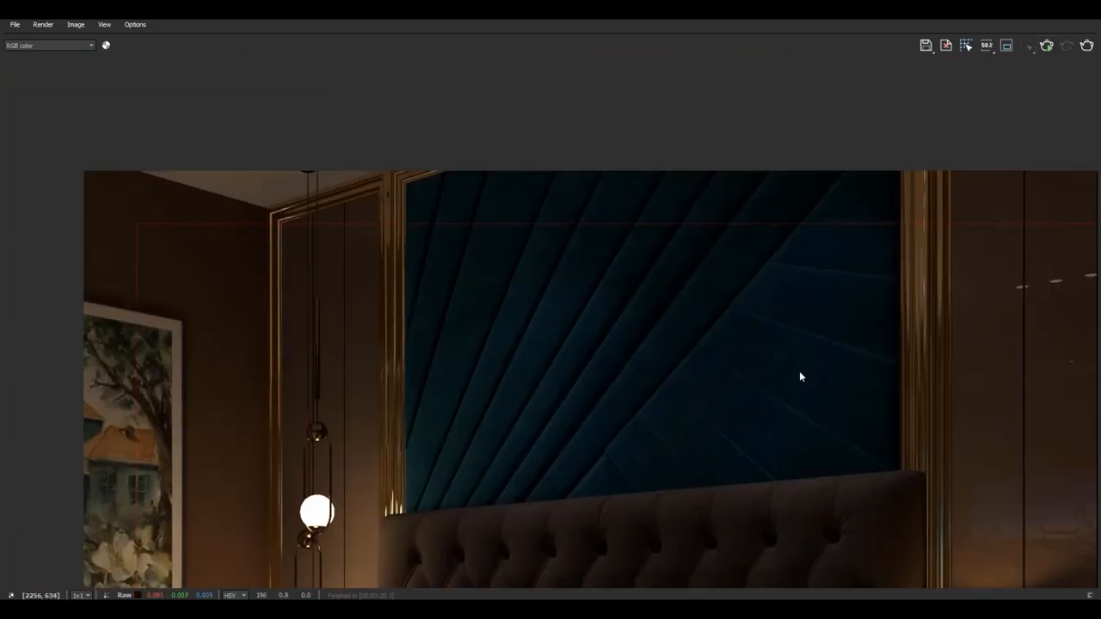
pyautogui.scroll(-4, 598, 213)
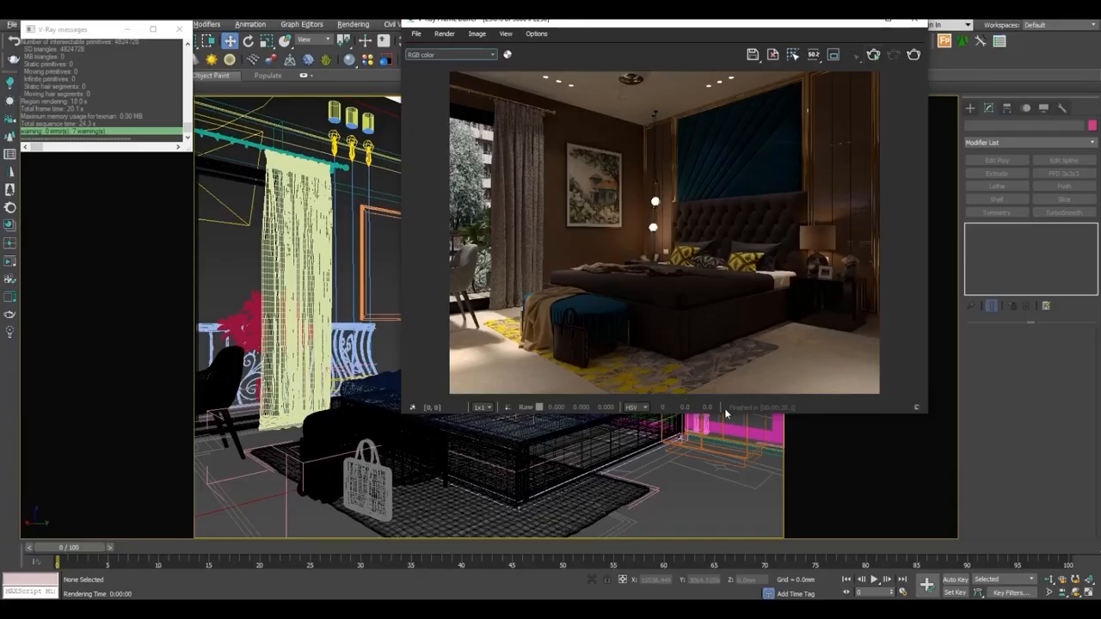
# Reveal the frame buffer's layers and properties pane and resize it so its settings can be read in full.
pyautogui.click(752, 54)
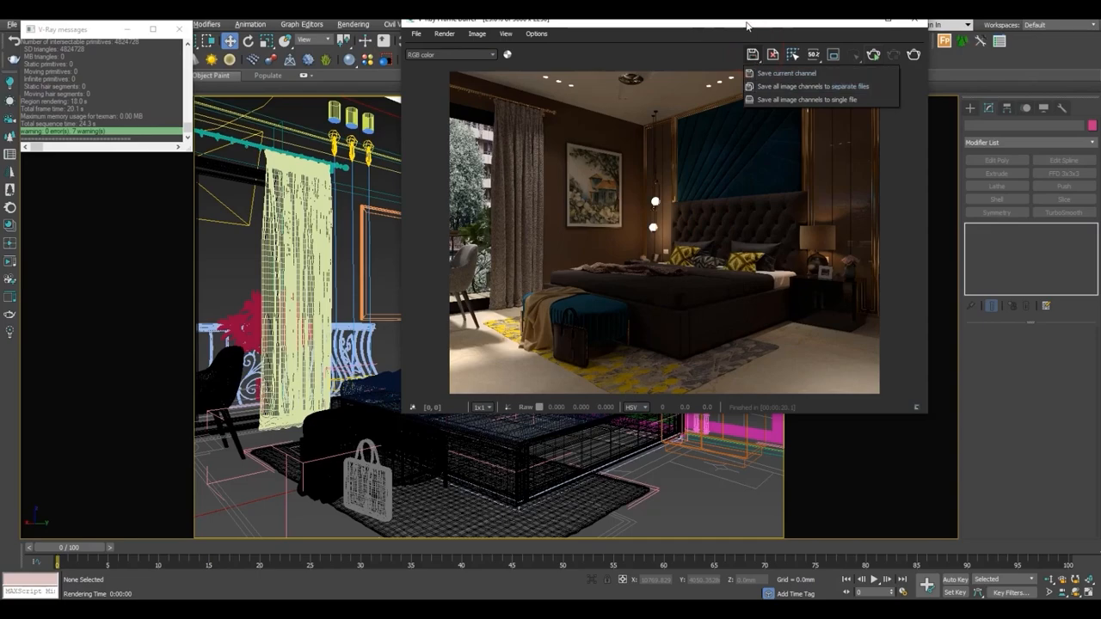
pyautogui.click(764, 86)
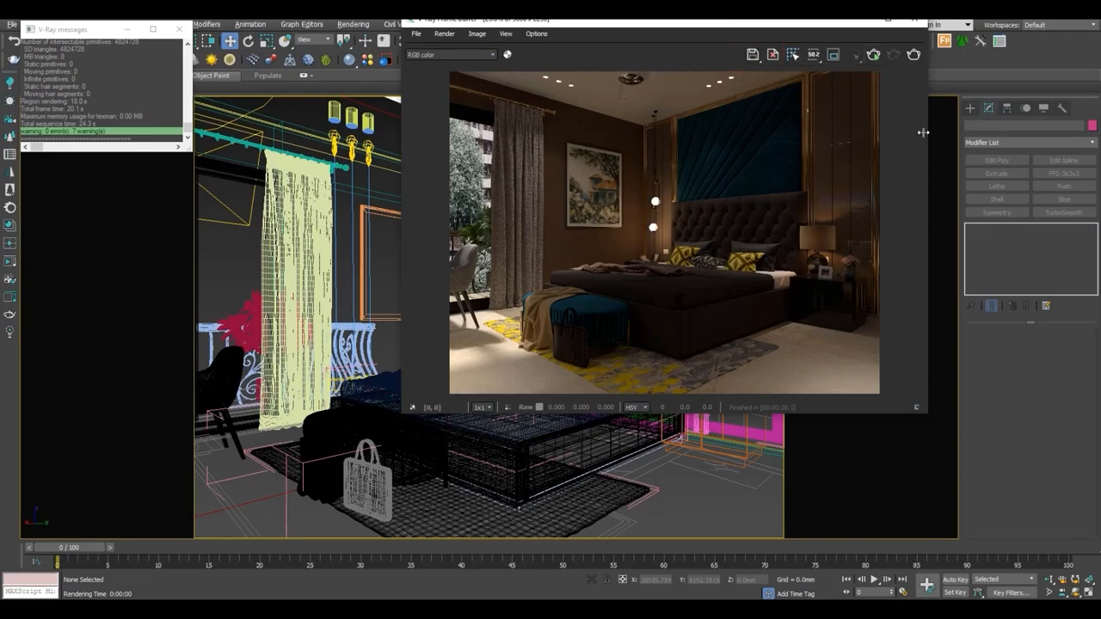
pyautogui.moveTo(927, 132); pyautogui.dragTo(846, 140)
pyautogui.click(899, 79)
pyautogui.moveTo(929, 265); pyautogui.dragTo(1042, 265)
pyautogui.moveTo(852, 19); pyautogui.dragTo(603, 25)
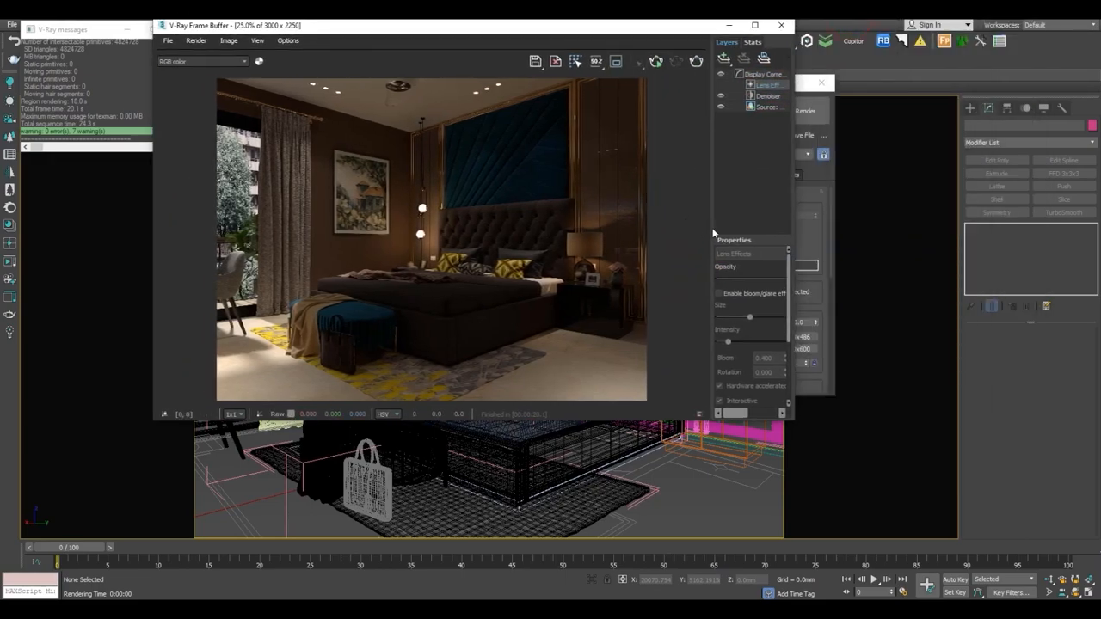
pyautogui.moveTo(710, 228); pyautogui.dragTo(622, 227)
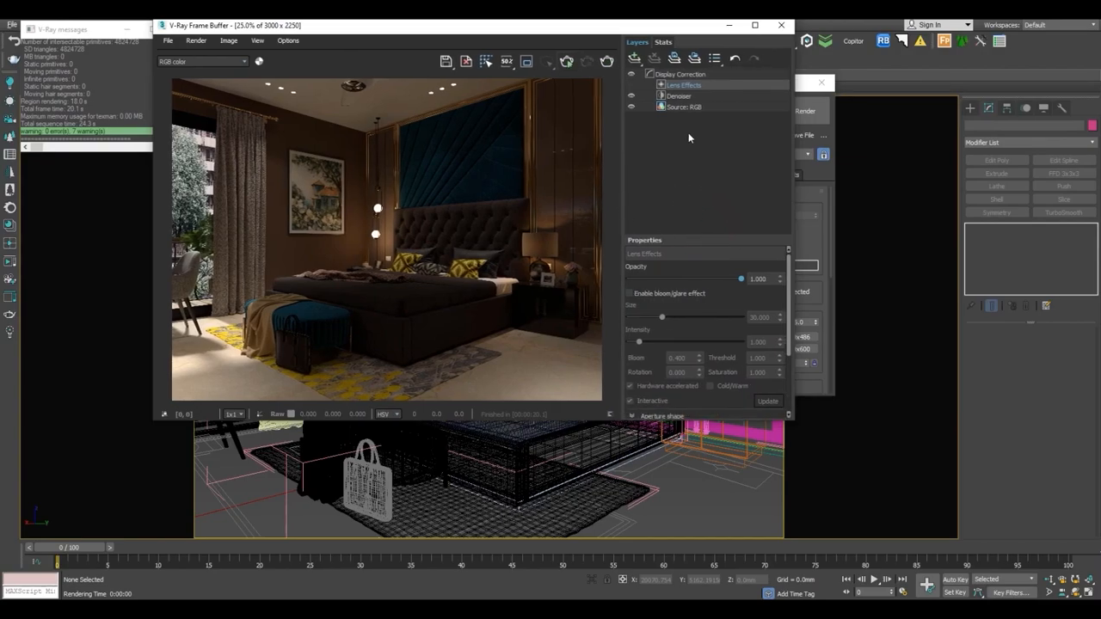
# Enable the bloom/glare effect on the Lens Effects layer and toggle the layer's visibility to compare the pendant lights.
pyautogui.click(680, 96)
pyautogui.click(681, 86)
pyautogui.click(656, 295)
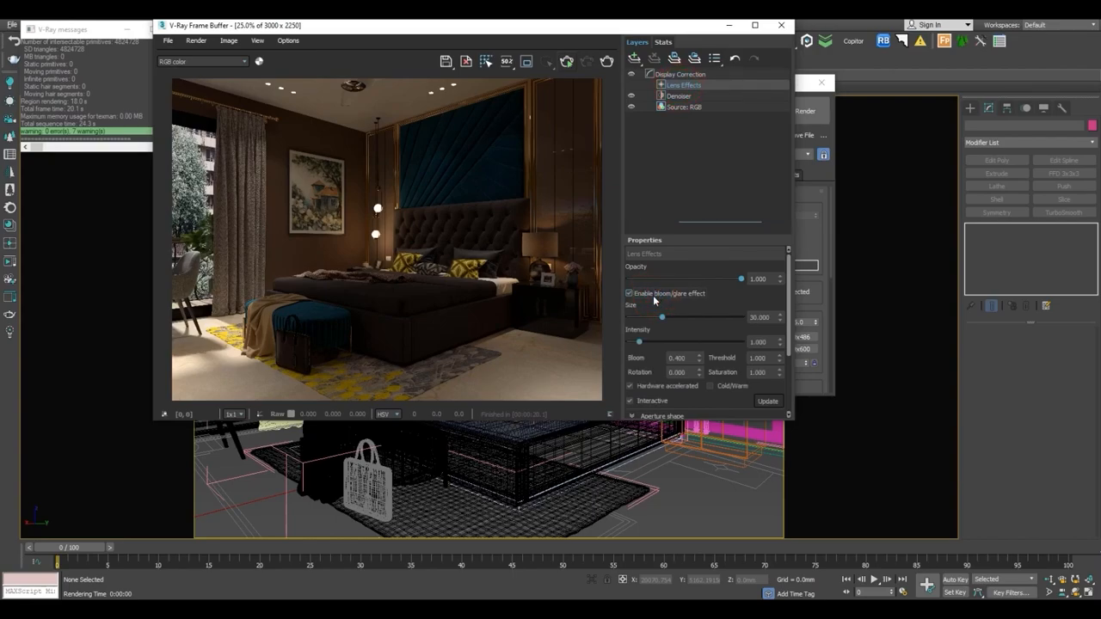
pyautogui.scroll(1, 371, 213)
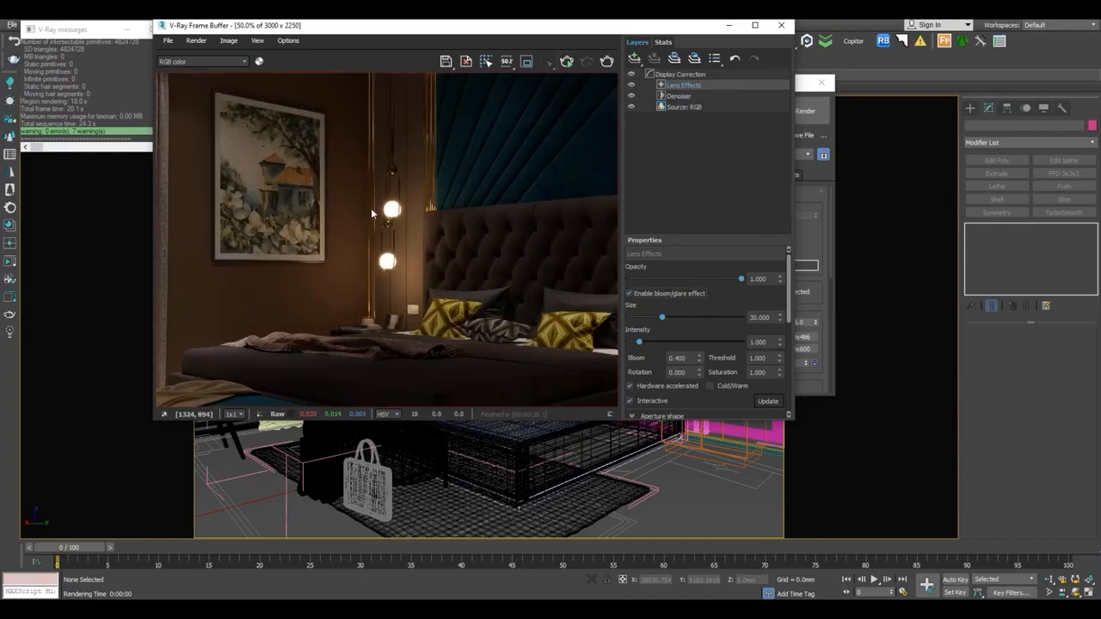
pyautogui.click(631, 84)
pyautogui.click(632, 83)
# Try a bloom/glare intensity of 3 and check the glow around the pendant lights.
pyautogui.moveTo(426, 229); pyautogui.dragTo(373, 205, button='middle')
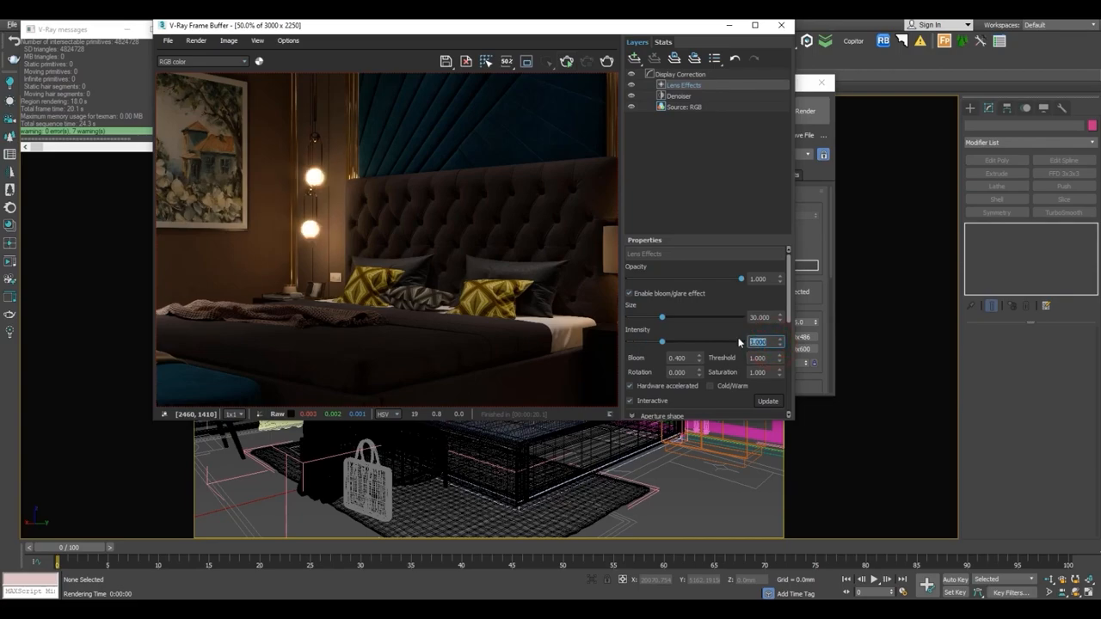
pyautogui.press('Return')
pyautogui.click(246, 197)
pyautogui.scroll(-1, 335, 221)
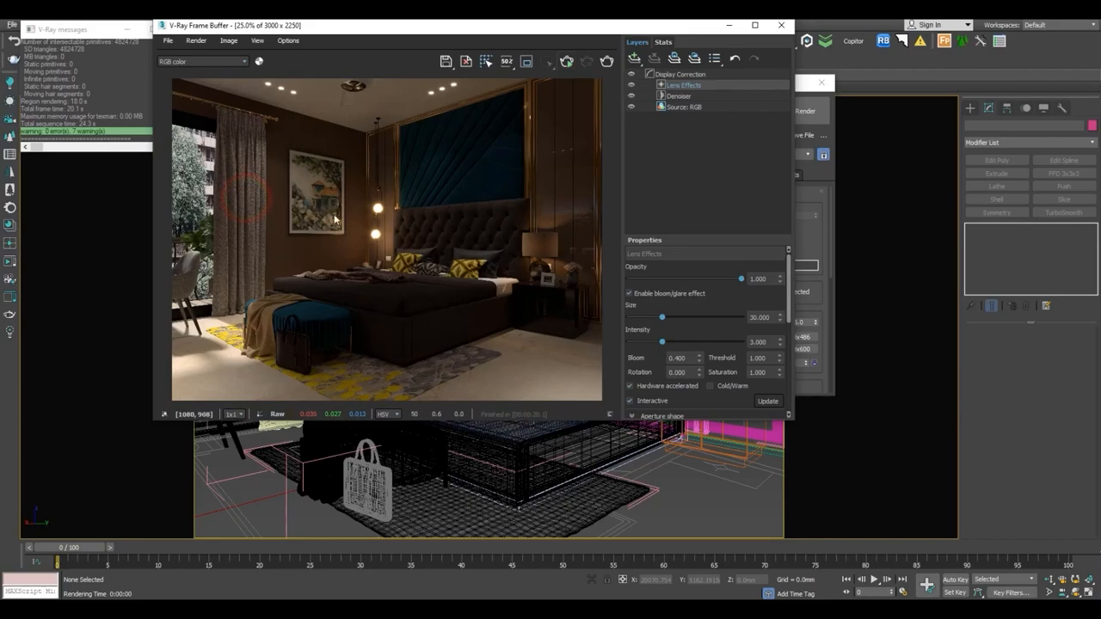
pyautogui.scroll(1, 335, 221)
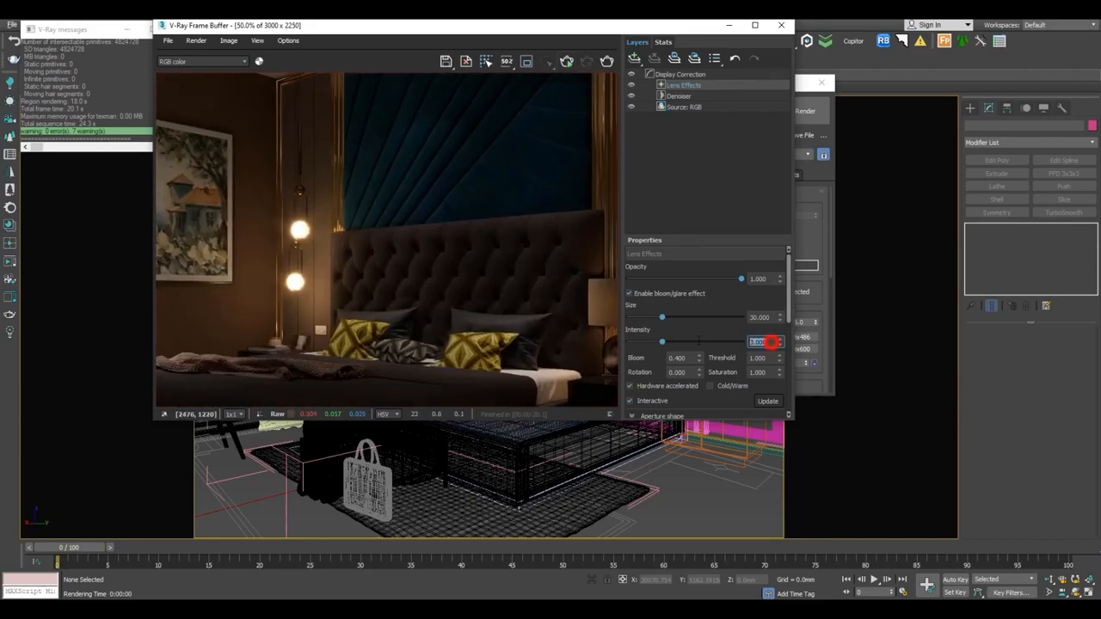
# Set the bloom/glare intensity to 1.5 and its threshold to 0.8.
pyautogui.press('Return')
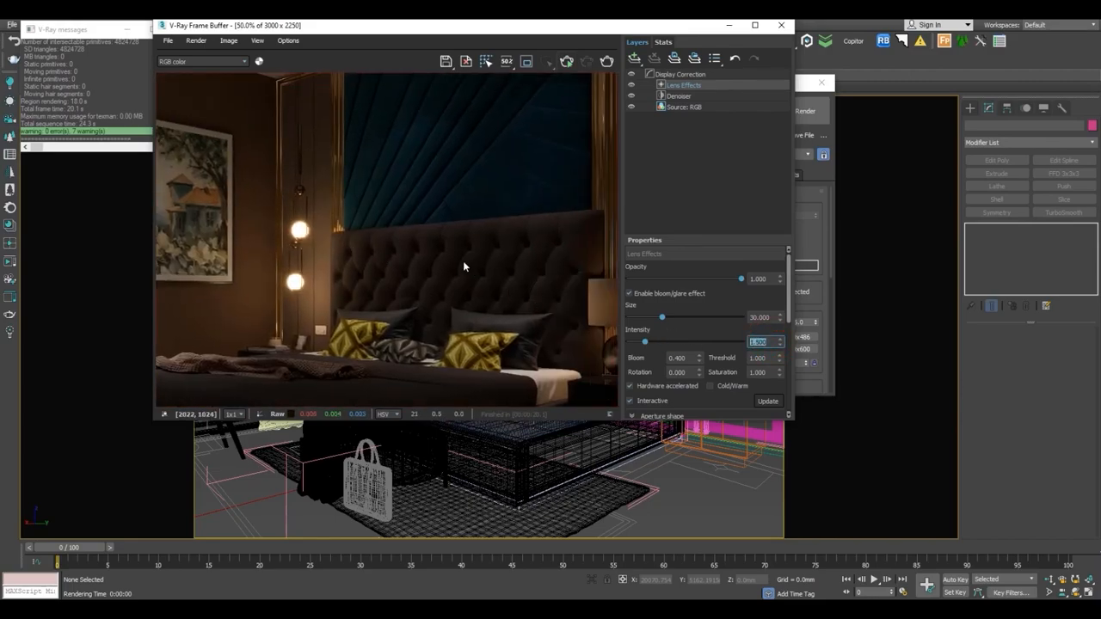
pyautogui.click(763, 358)
pyautogui.click(470, 273)
# Examine the bloom/glare effect across the render, from the window and curtains to the pendant lights and bedside lamp.
pyautogui.scroll(-1, 470, 276)
pyautogui.scroll(1, 263, 329)
pyautogui.moveTo(236, 267); pyautogui.dragTo(482, 350, button='middle')
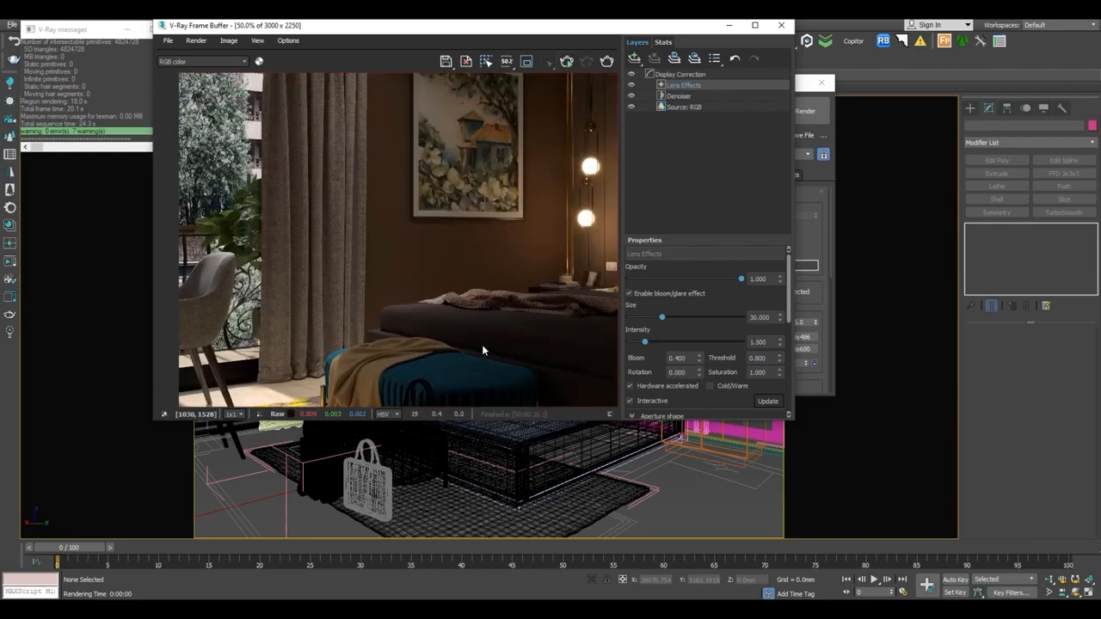
pyautogui.scroll(1, 250, 278)
pyautogui.moveTo(201, 227); pyautogui.dragTo(452, 293, button='middle')
pyautogui.scroll(-2, 456, 294)
pyautogui.scroll(3, 499, 267)
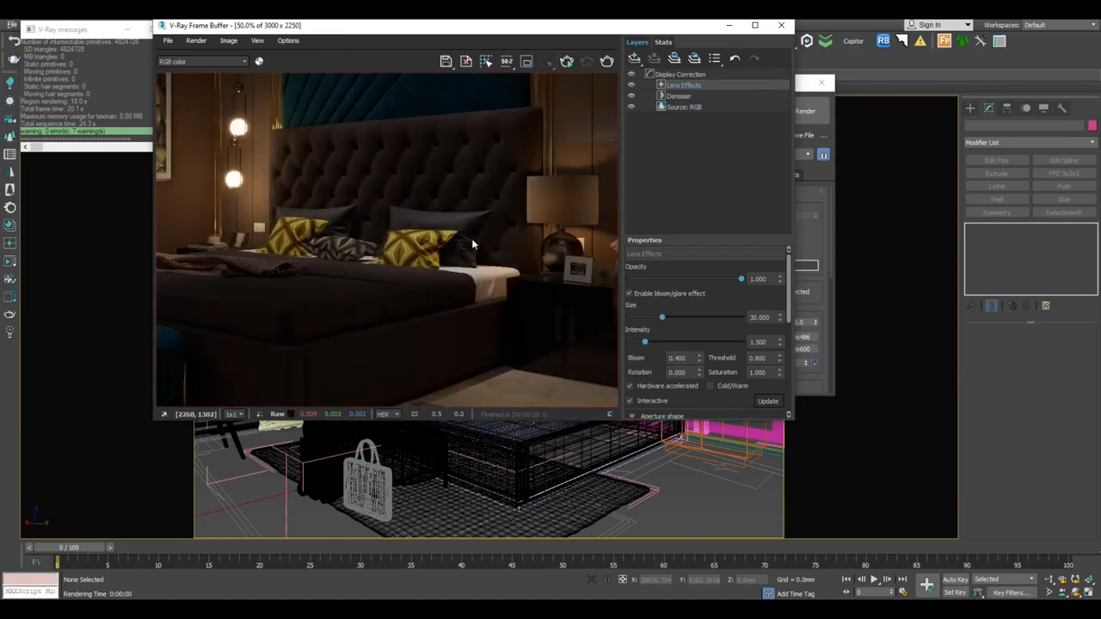
pyautogui.scroll(-2, 424, 220)
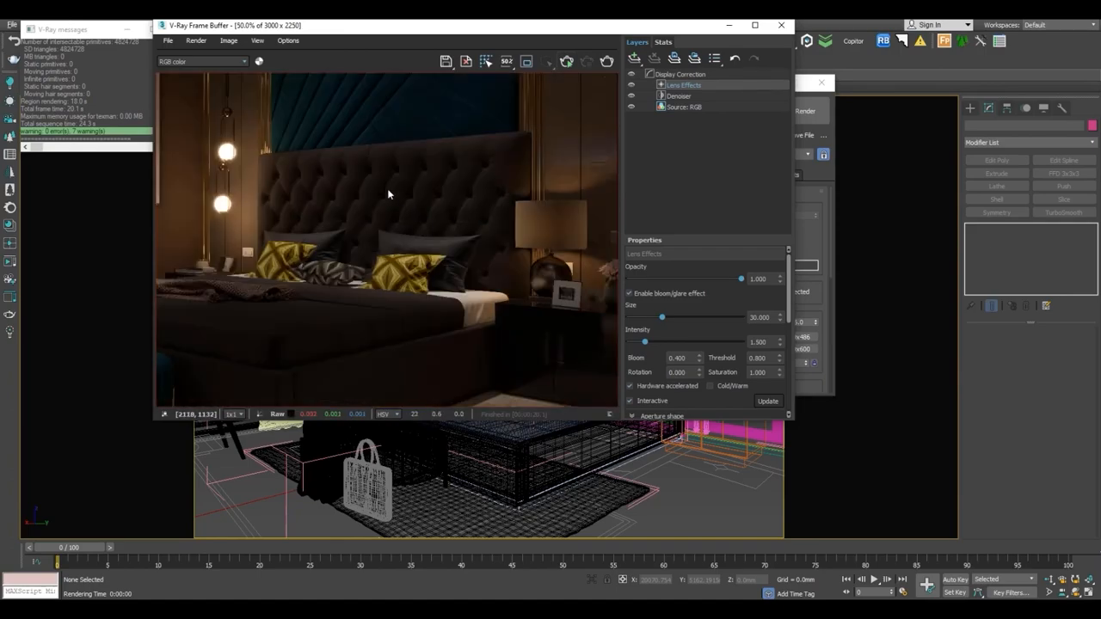
pyautogui.scroll(1, 501, 337)
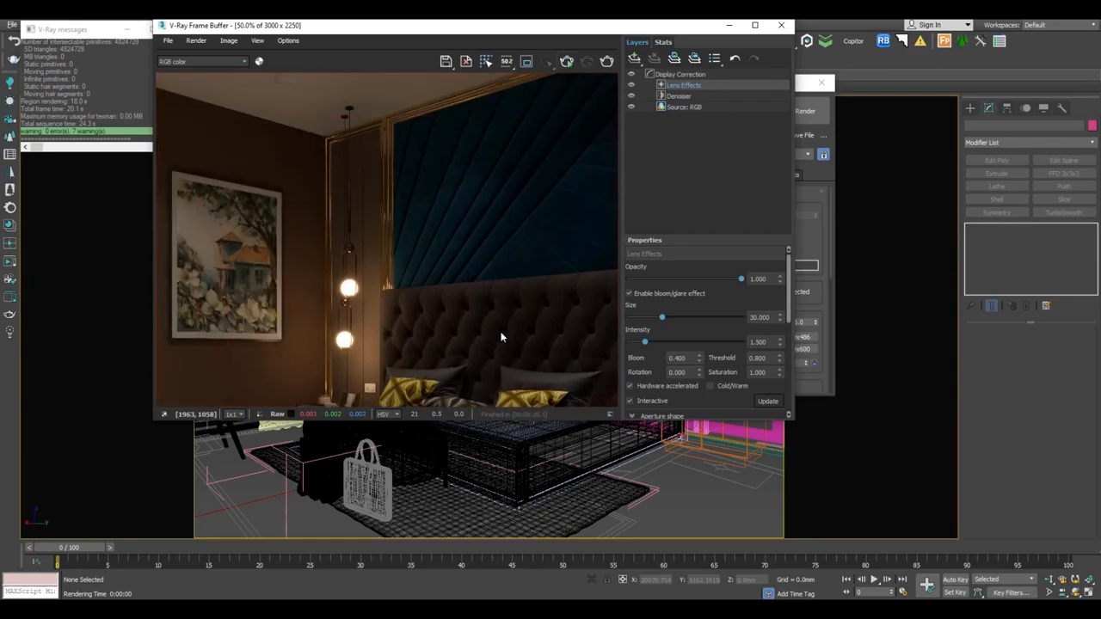
# Start saving all image channels of the render to the BED_INT\RENDERS\BED folder under the file name 1.
pyautogui.click(443, 65)
pyautogui.click(473, 76)
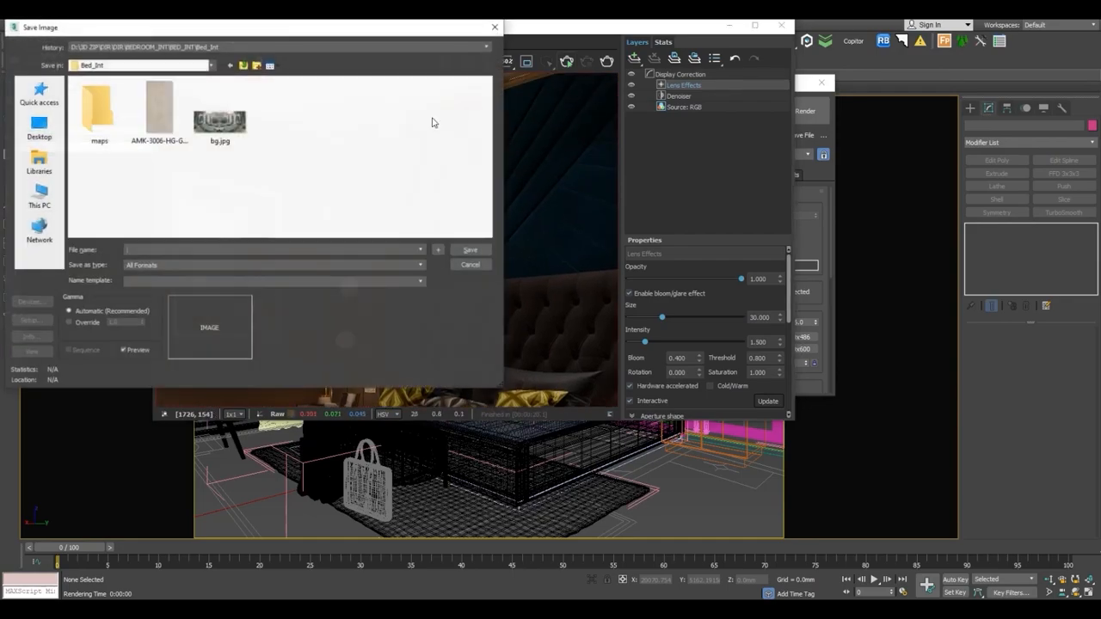
pyautogui.write('C:\\Users\\admin\\Desktop\\BED_INT\\RENDERS\\BED')
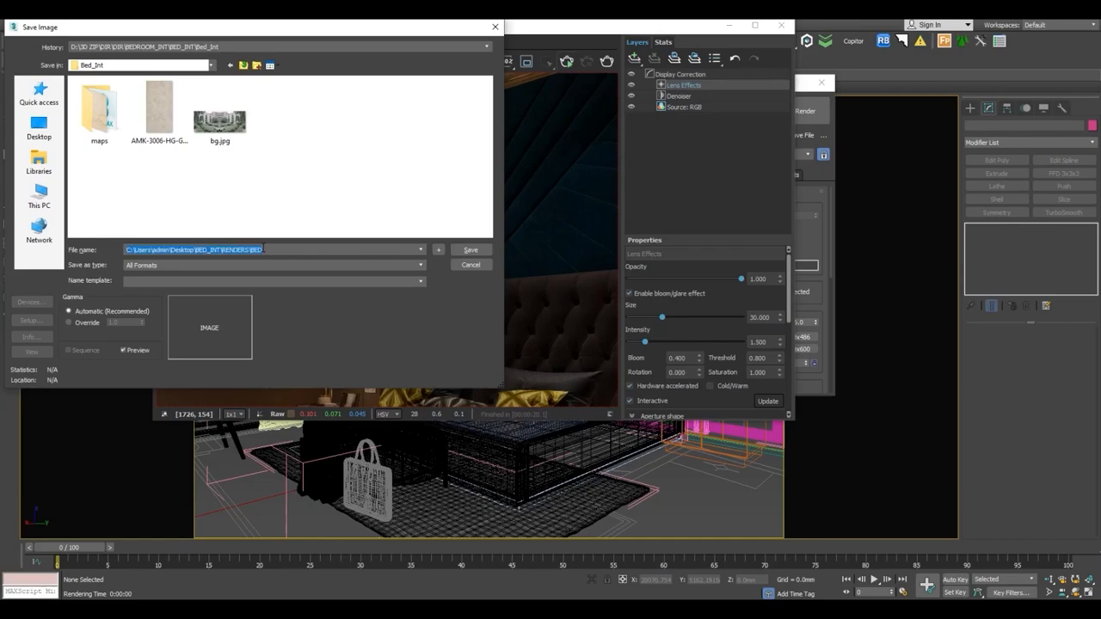
pyautogui.press('Return')
pyautogui.write('1')
pyautogui.click(155, 146)
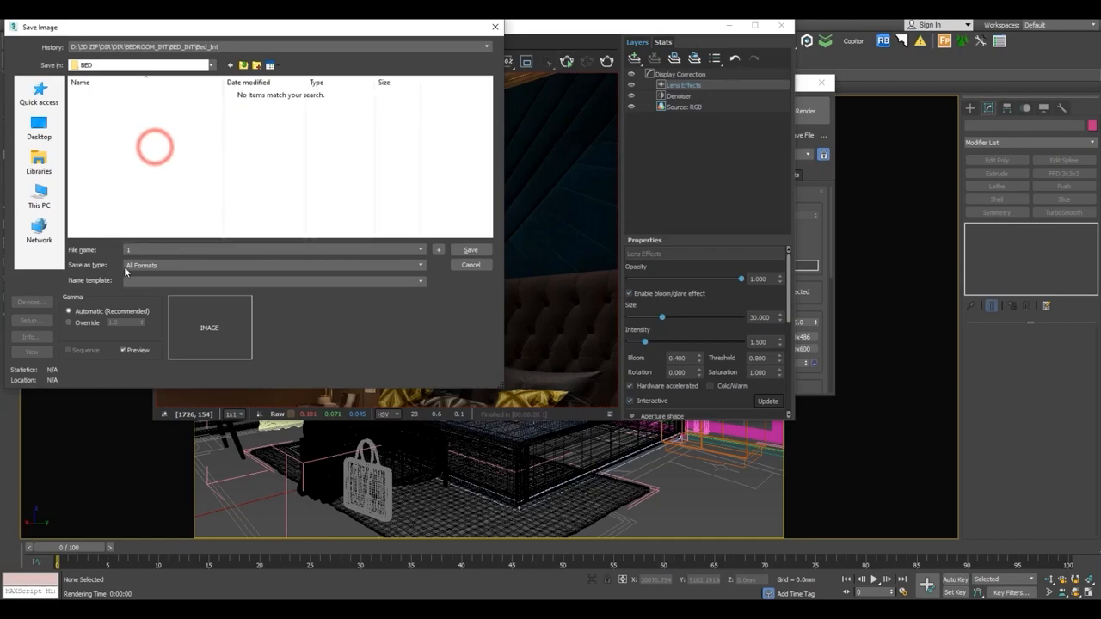
# Choose the OpenEXR format for the saved channels and save them as Half Float (16 bits/Channel) RGBA.
pyautogui.click(126, 266)
pyautogui.press('o')
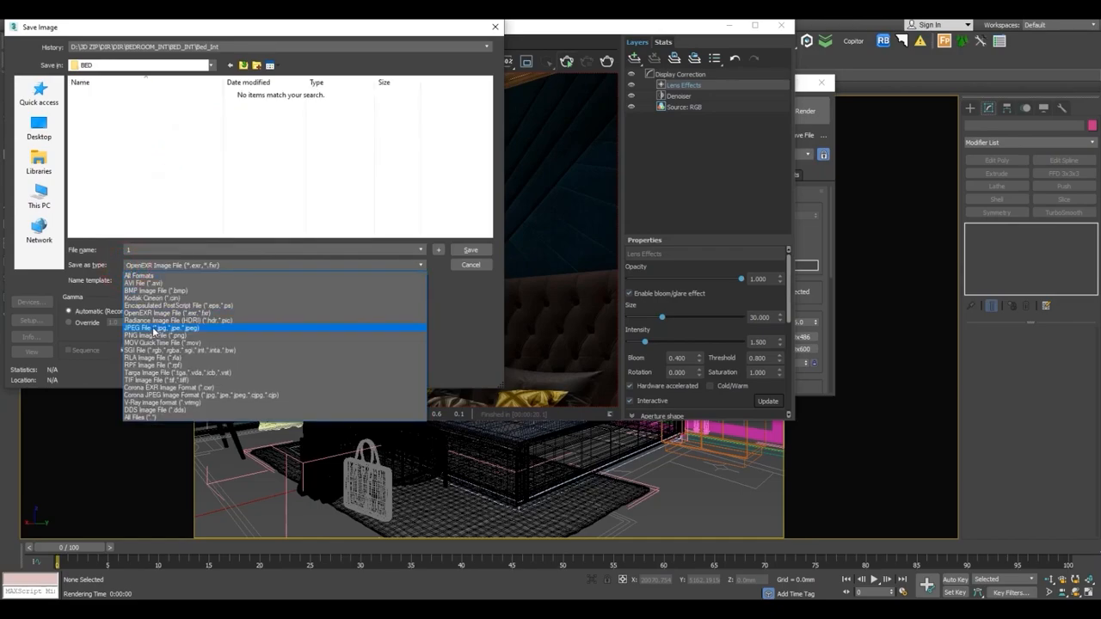
pyautogui.click(140, 313)
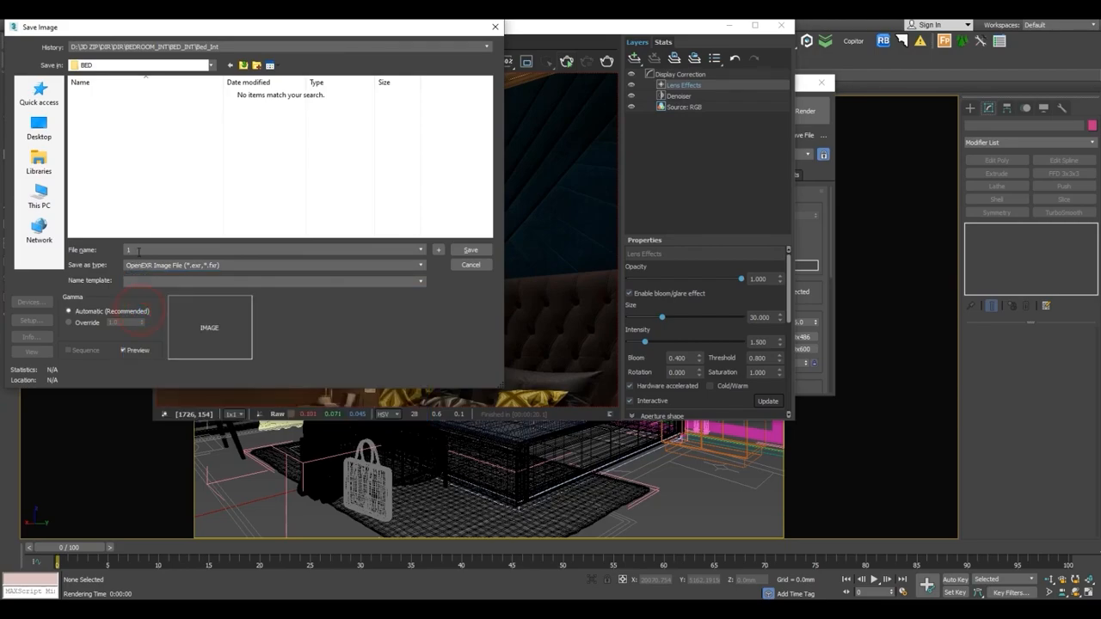
pyautogui.click(470, 250)
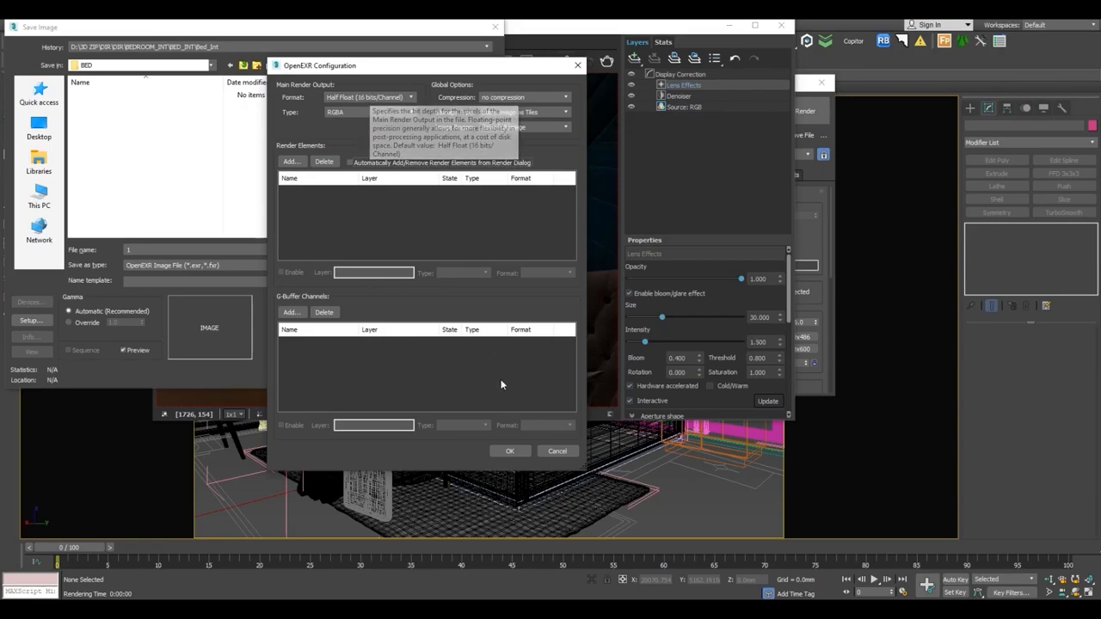
pyautogui.click(502, 452)
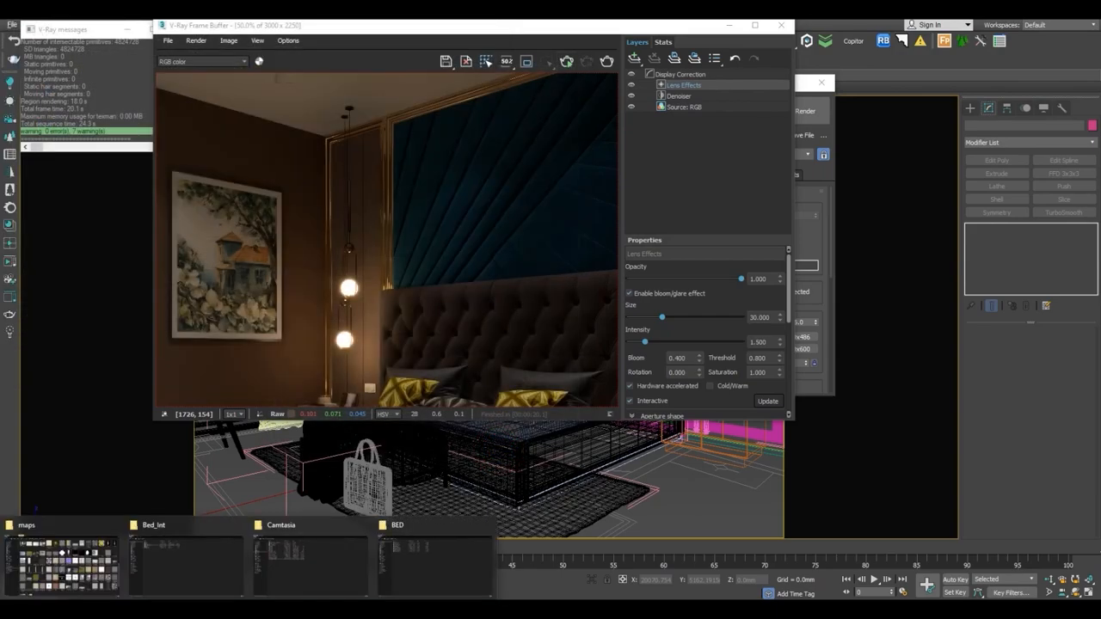
# Switch to the BED render folder in File Explorer and show its files as extra large icons.
pyautogui.click(396, 559)
pyautogui.rightClick(350, 258)
pyautogui.click(374, 267)
pyautogui.click(521, 266)
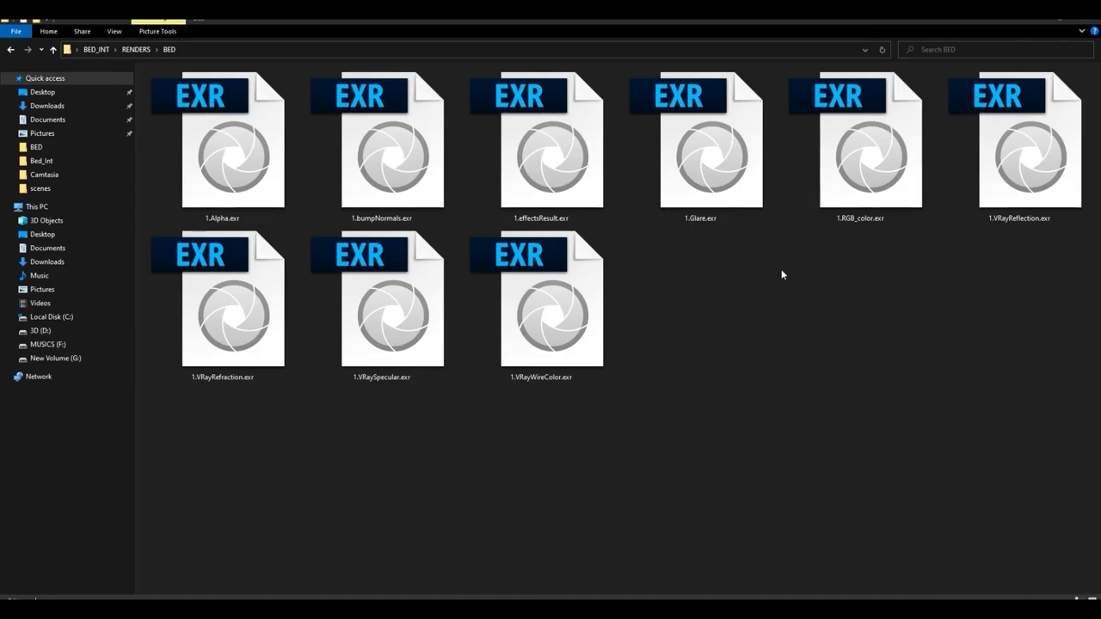
# Open 1.RGB_color.exr in Photoshop, reading its alpha channel data as an alpha channel.
pyautogui.click(841, 143)
pyautogui.doubleClick(841, 143)
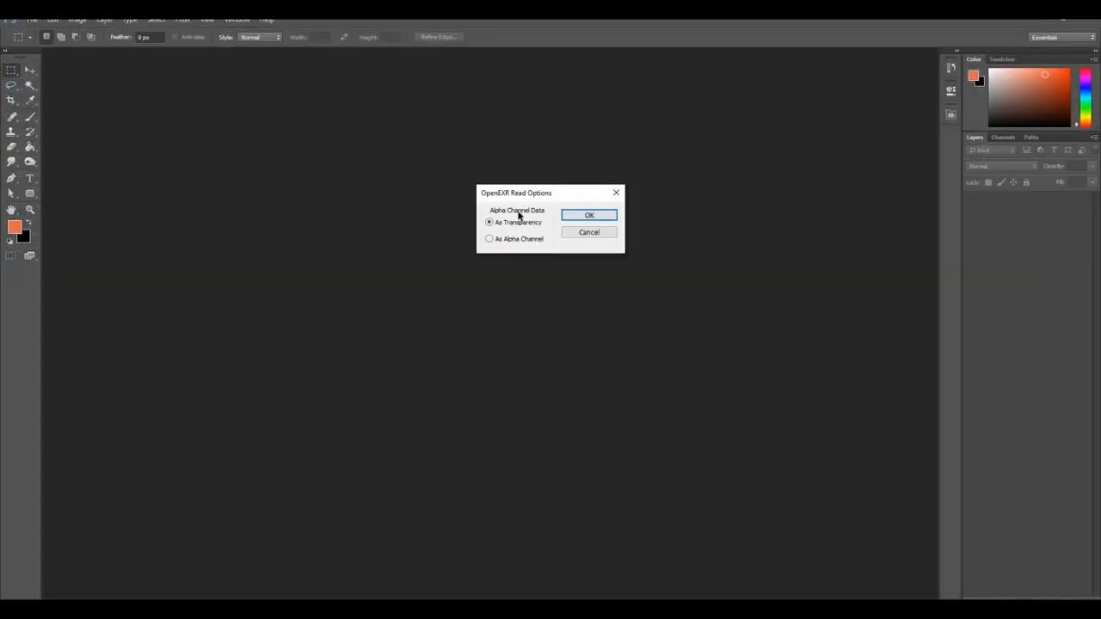
pyautogui.click(503, 240)
pyautogui.click(574, 216)
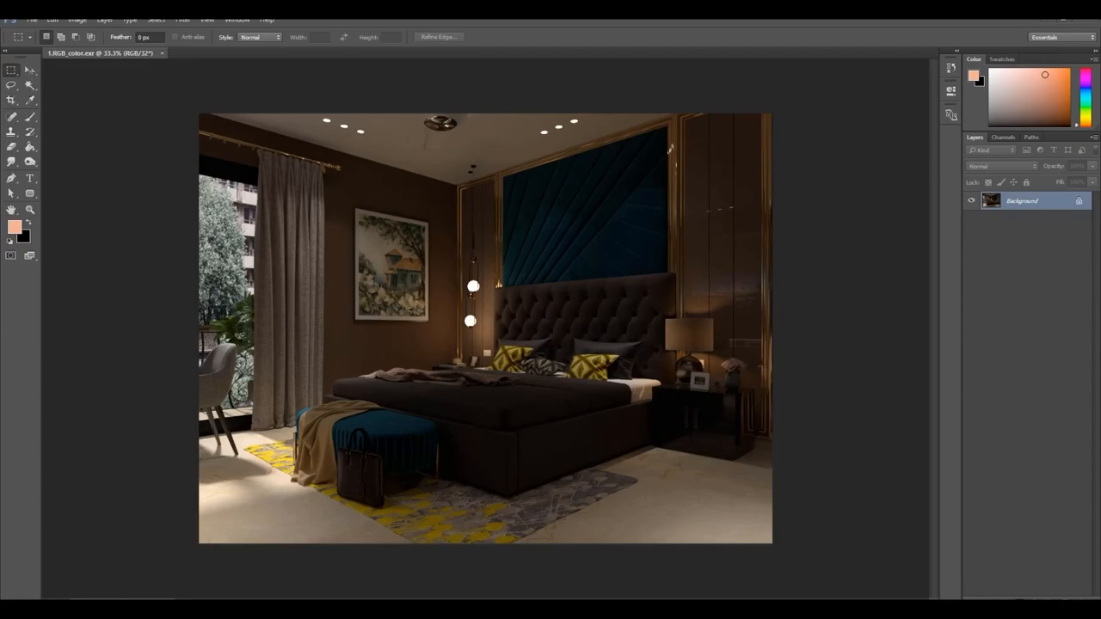
# Convert the render to 16 Bits/Channel using the Exposure and Gamma method of HDR Toning.
pyautogui.click(29, 70)
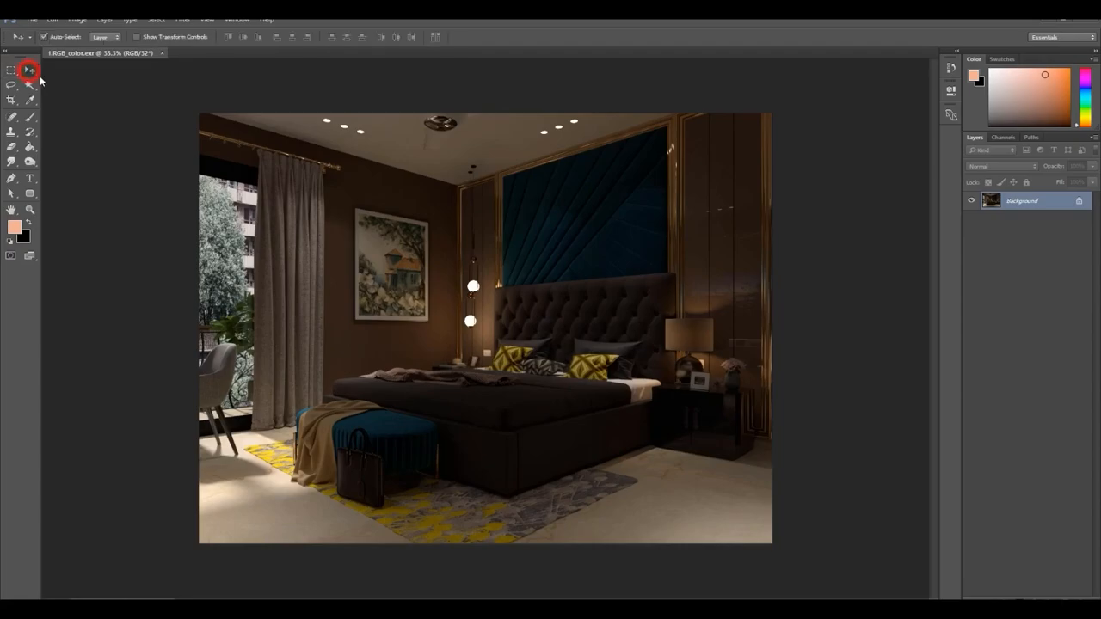
pyautogui.click(77, 20)
pyautogui.moveTo(83, 32)
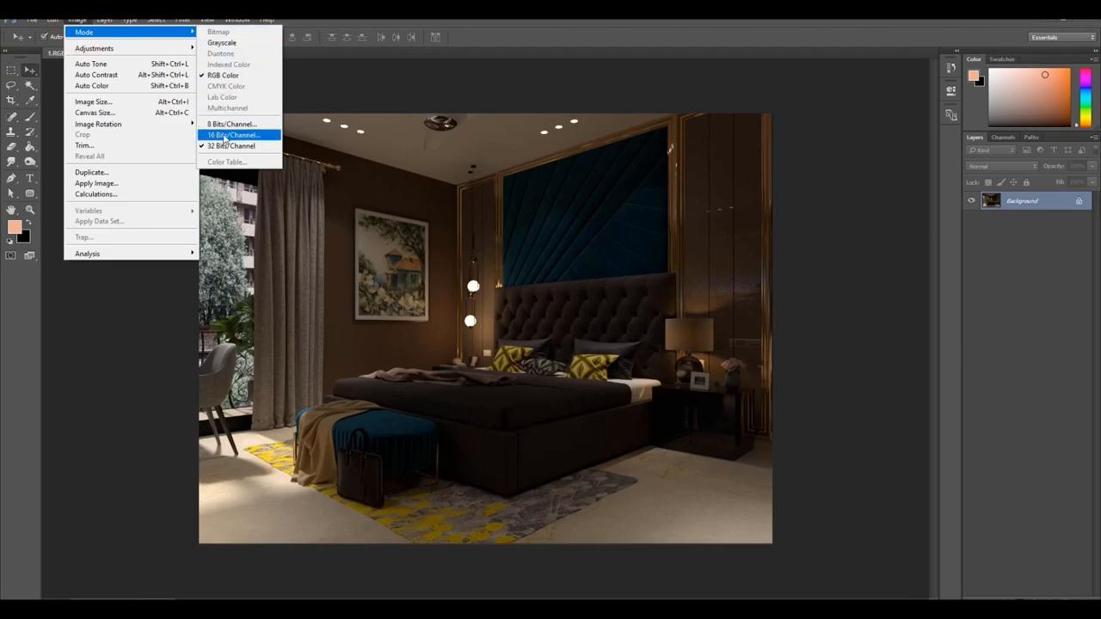
pyautogui.click(226, 135)
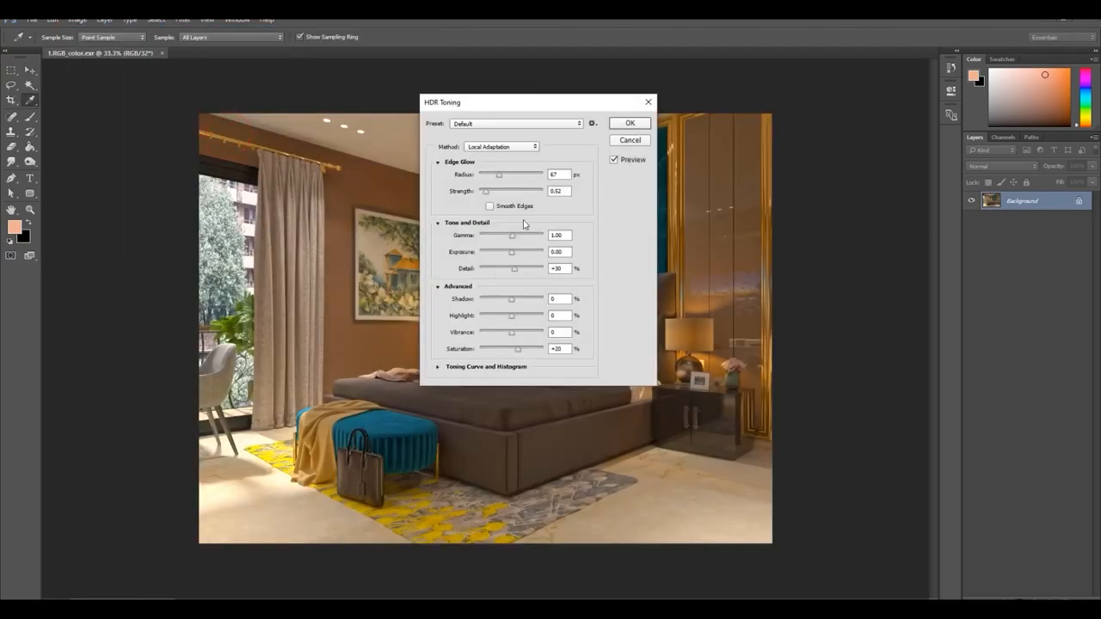
pyautogui.click(476, 148)
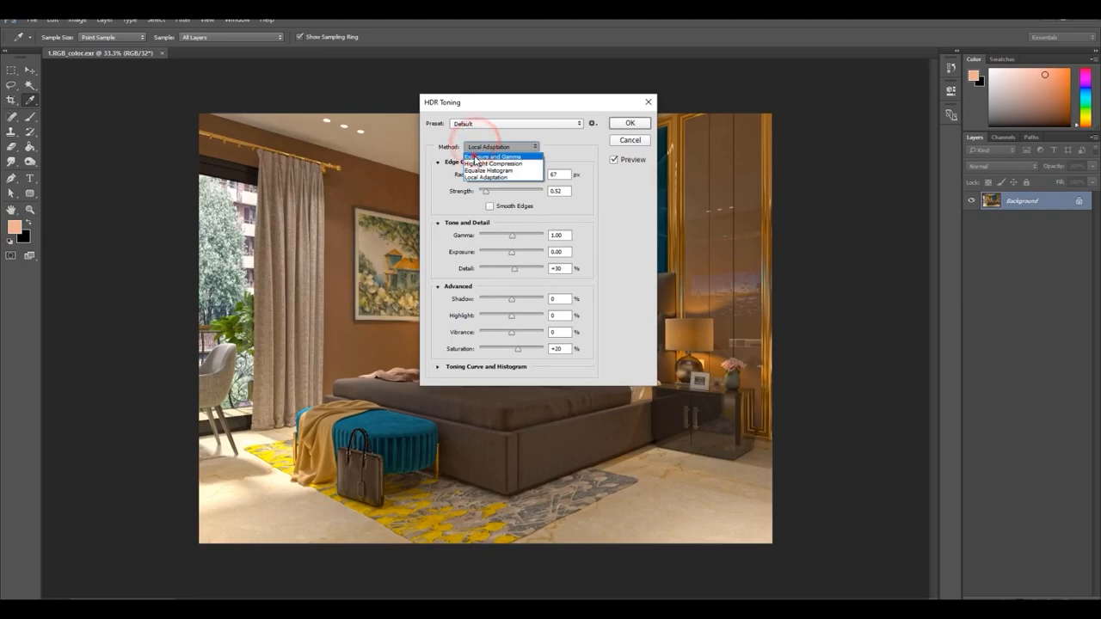
pyautogui.click(475, 156)
pyautogui.click(630, 123)
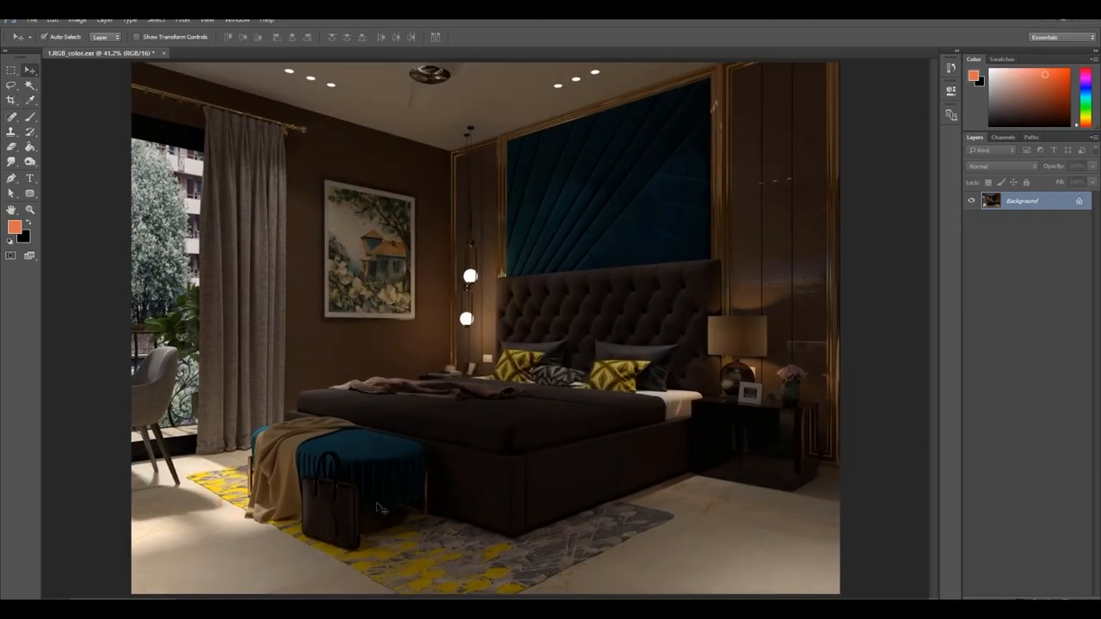
# Place 1.VRaySpecular.exr from the BED folder as a layer over the background, keeping its alpha data as an alpha channel.
pyautogui.click(437, 563)
pyautogui.click(720, 373)
pyautogui.click(391, 363)
pyautogui.click(380, 339)
pyautogui.moveTo(385, 419); pyautogui.dragTo(369, 519)
pyautogui.moveTo(381, 313); pyautogui.dragTo(483, 354)
pyautogui.moveTo(495, 305); pyautogui.dragTo(495, 306)
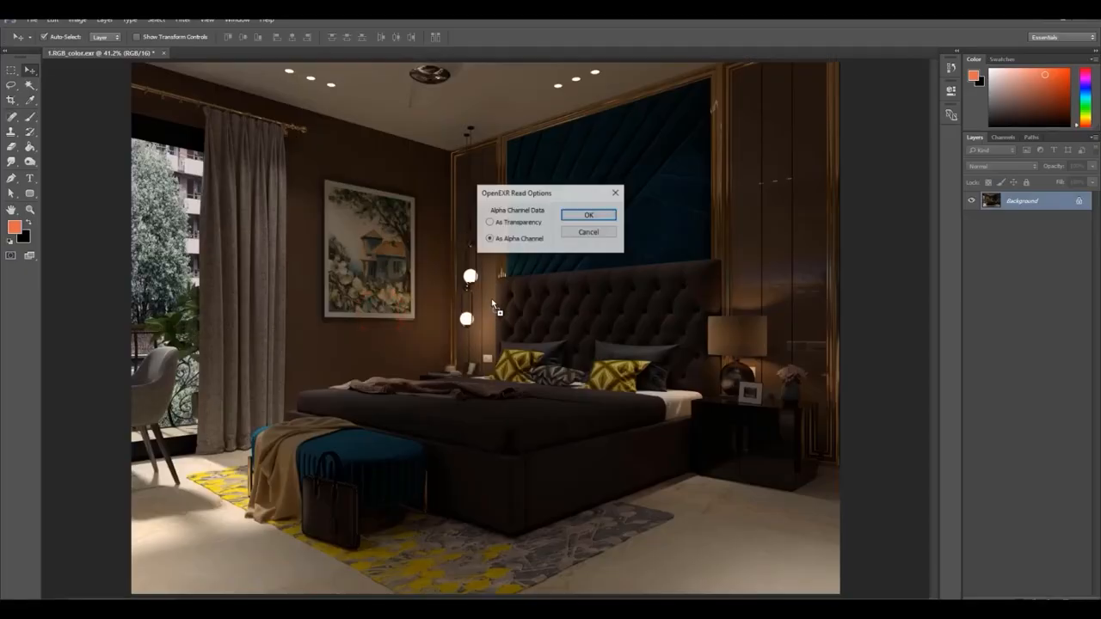
pyautogui.click(574, 217)
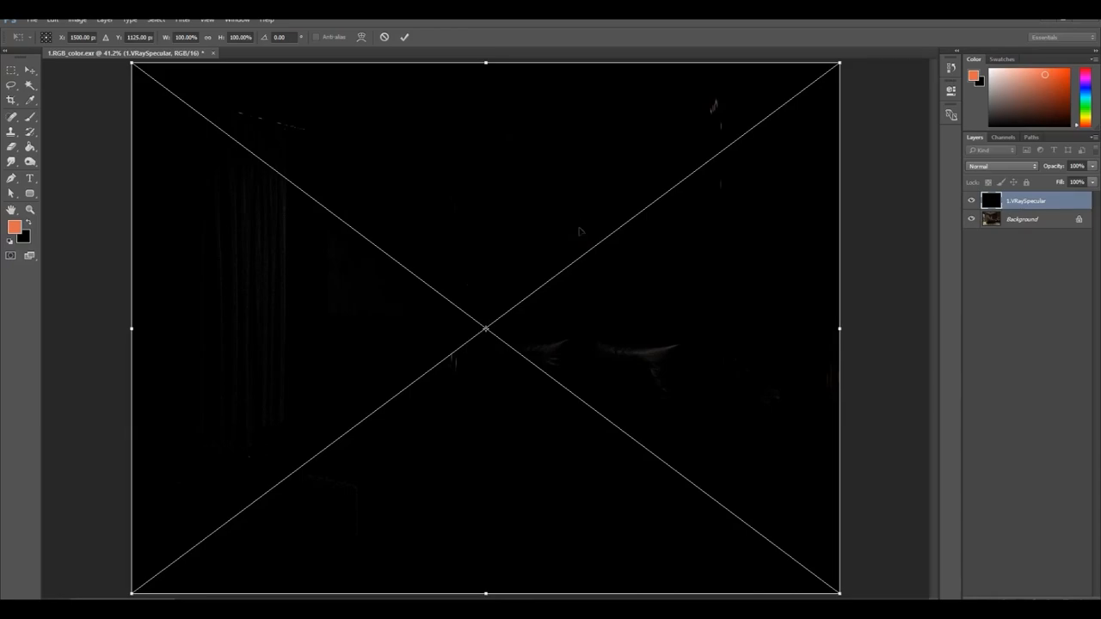
pyautogui.press('Return')
# Set the blend mode of the 1.VRaySpecular layer to Screen.
pyautogui.keyDown('alt'); pyautogui.scroll(-1, 464, 267); pyautogui.keyUp('alt')
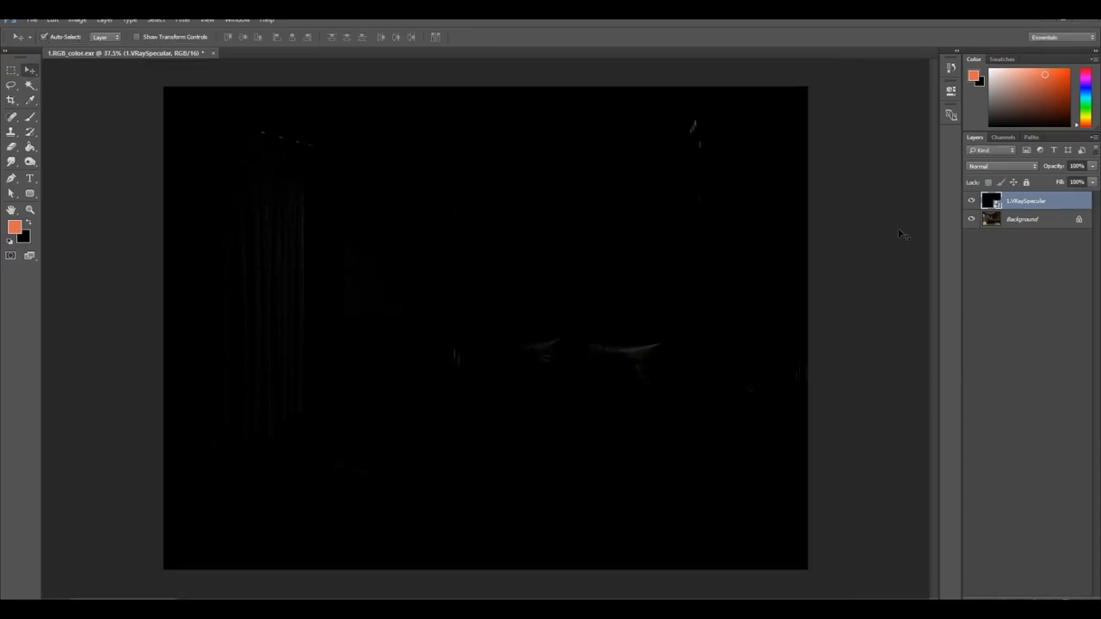
pyautogui.click(985, 167)
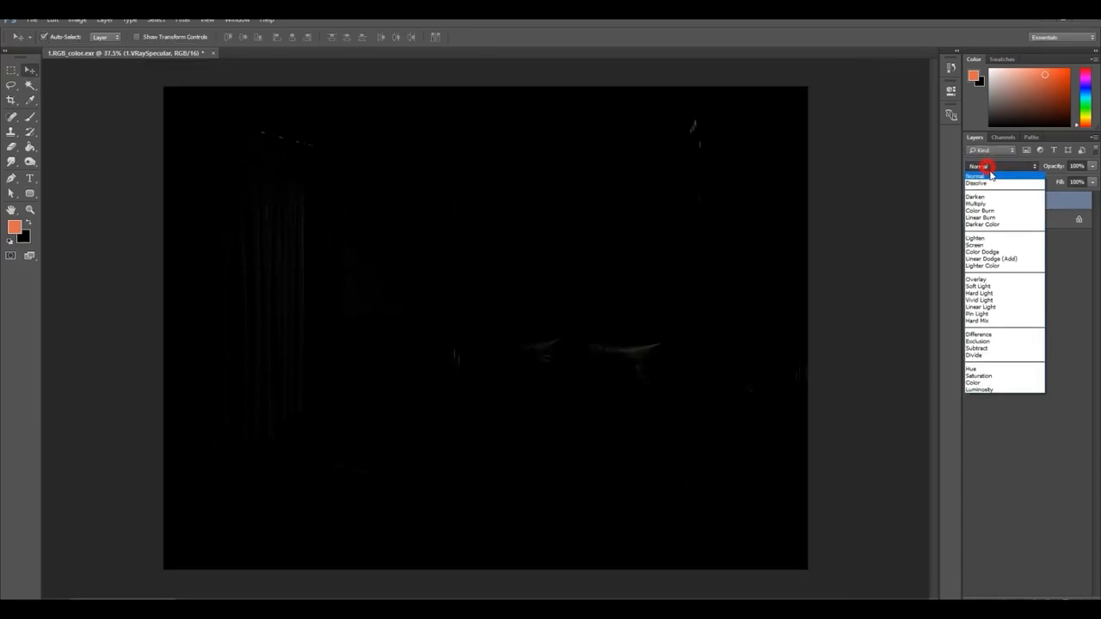
pyautogui.click(987, 246)
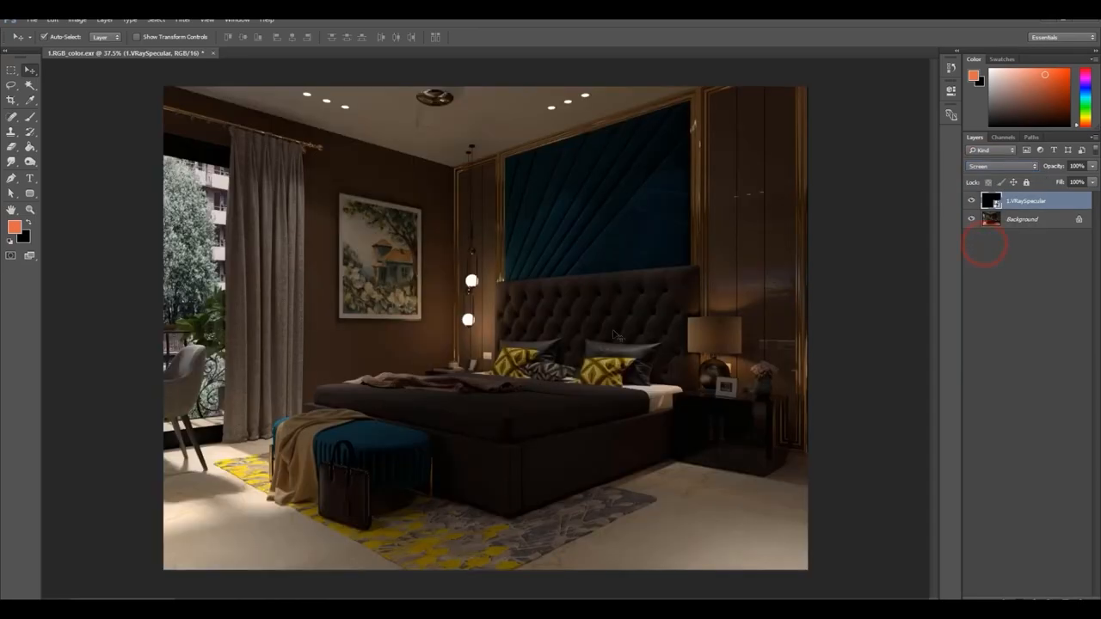
# Toggle the specular layer's visibility to compare its effect on the headboard, pillows, curtains and chair.
pyautogui.keyDown('alt'); pyautogui.scroll(10, 701, 332); pyautogui.keyUp('alt')
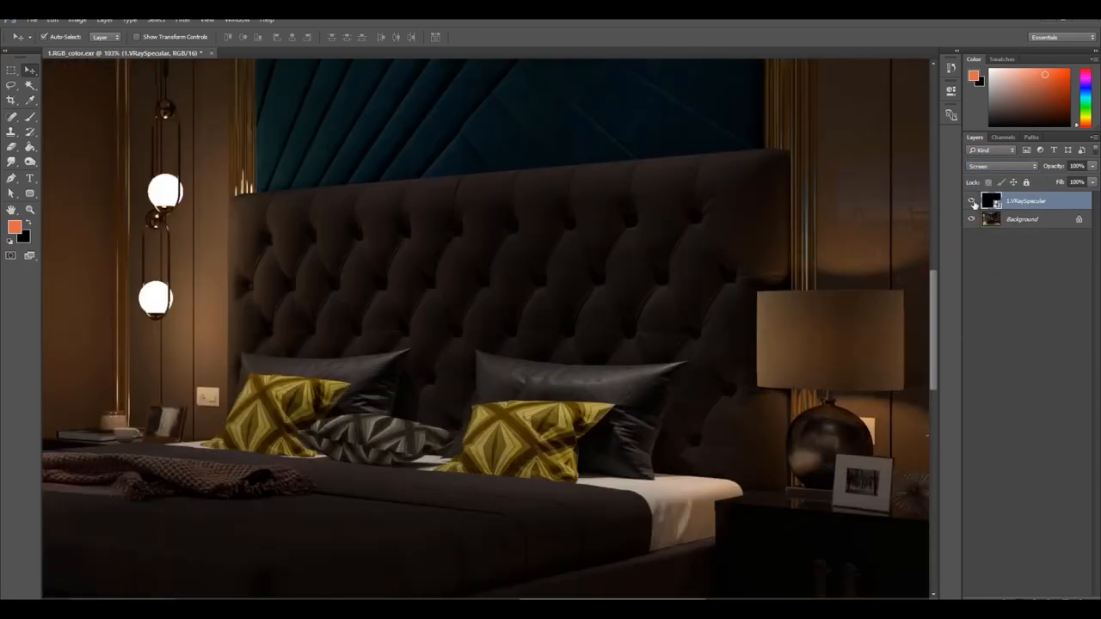
pyautogui.click(972, 202)
pyautogui.click(972, 202)
pyautogui.keyDown('alt'); pyautogui.scroll(-5, 599, 343); pyautogui.keyUp('alt')
pyautogui.hscroll(-5, 270, 377)
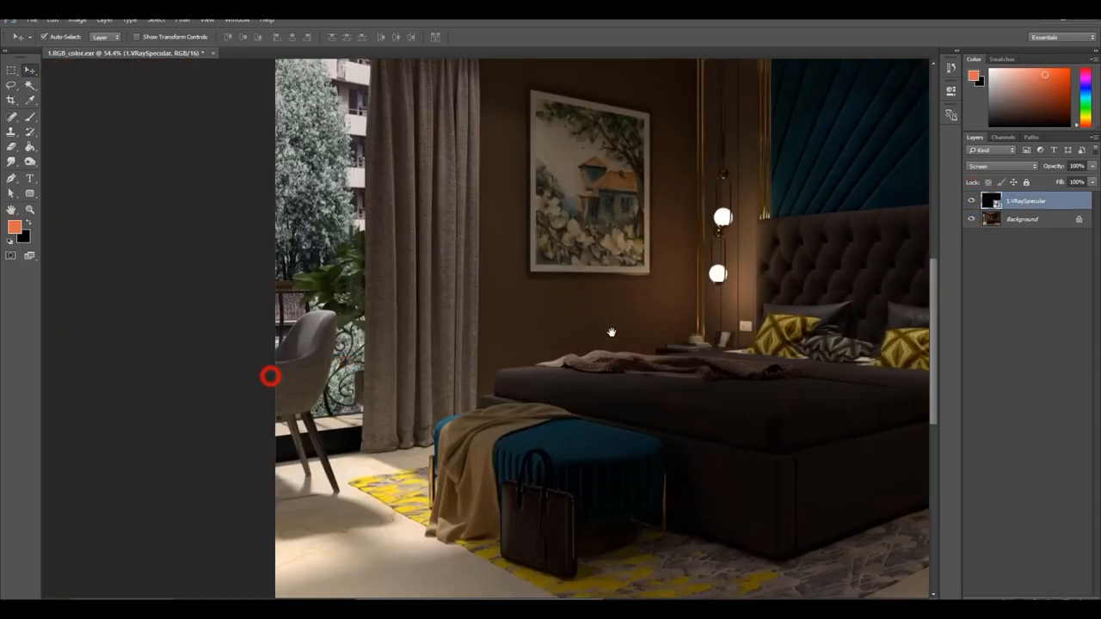
pyautogui.click(970, 203)
pyautogui.click(970, 201)
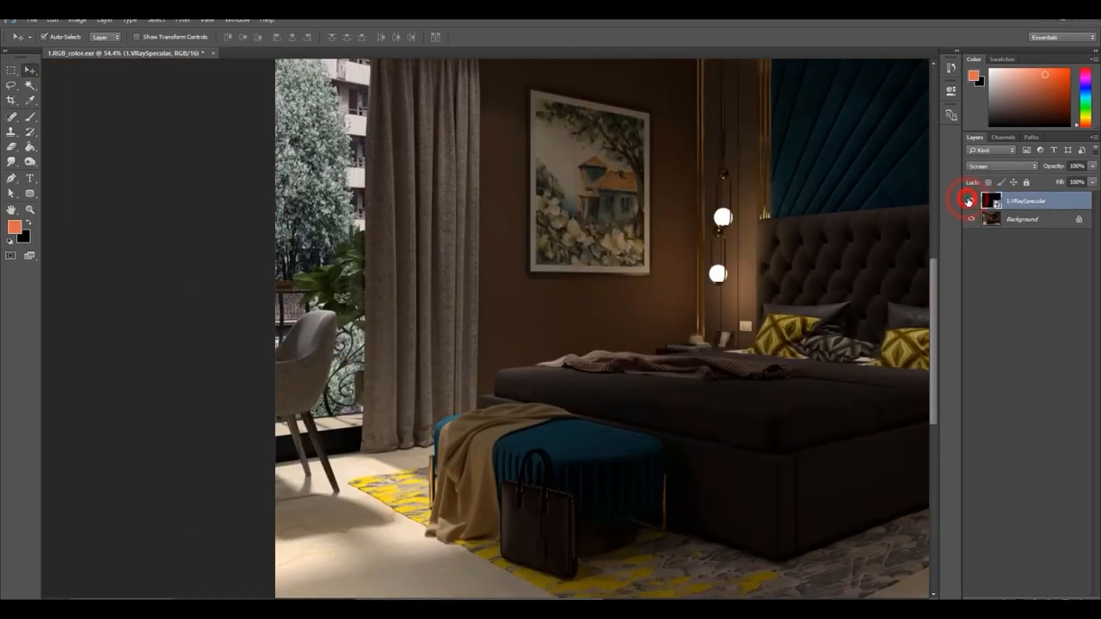
# Lower the opacity of the 1.VRaySpecular layer to 61%.
pyautogui.click(1059, 167)
pyautogui.write('61')
pyautogui.keyDown('alt'); pyautogui.scroll(-2, 658, 256); pyautogui.keyUp('alt')
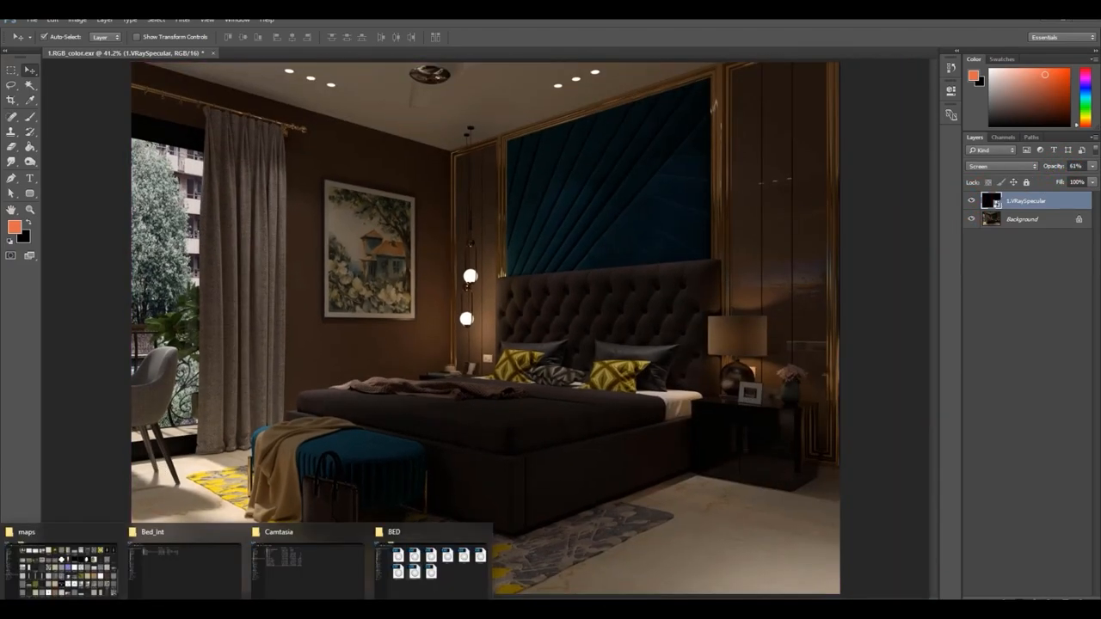
# Switch to the BED render folder and close the other open folder windows.
pyautogui.click(462, 571)
pyautogui.moveTo(241, 609)
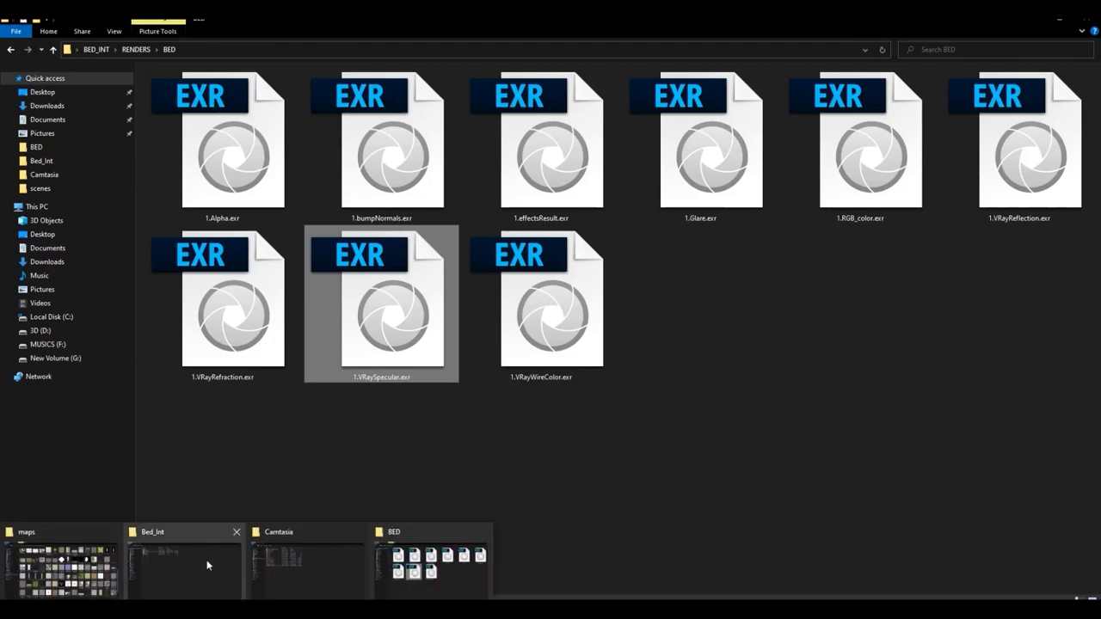
pyautogui.middleClick(206, 563)
pyautogui.middleClick(121, 557)
pyautogui.middleClick(120, 558)
pyautogui.click(231, 560)
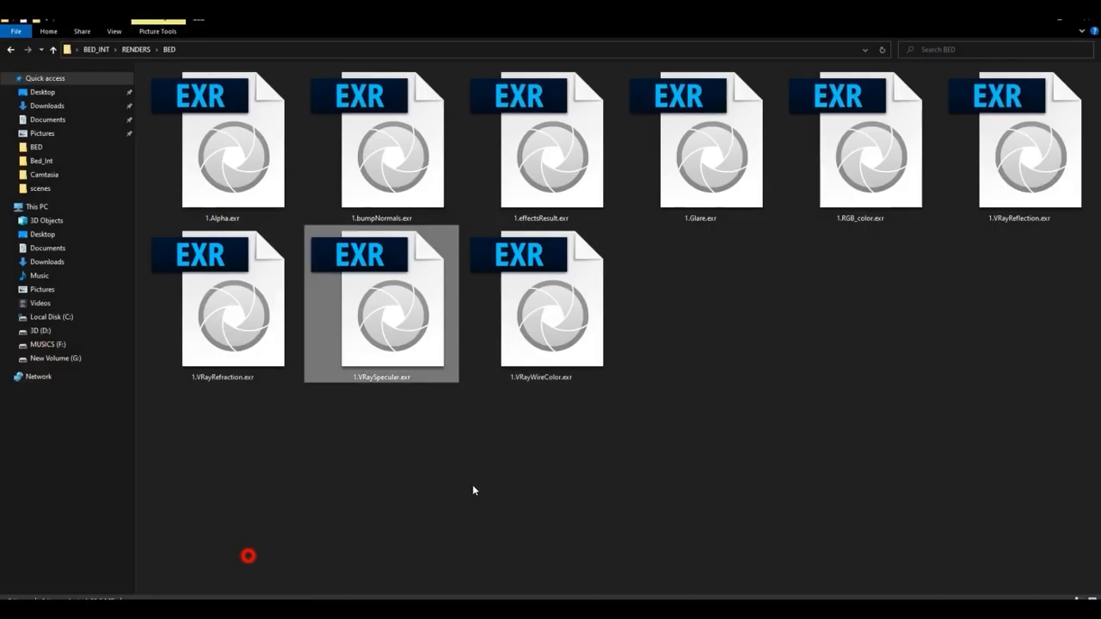
# Place 1.VRayReflection.exr as a layer above the specular layer, reading its alpha data as an alpha channel.
pyautogui.moveTo(267, 368); pyautogui.dragTo(345, 456)
pyautogui.click(1021, 177)
pyautogui.moveTo(1021, 178); pyautogui.dragTo(470, 291)
pyautogui.click(584, 215)
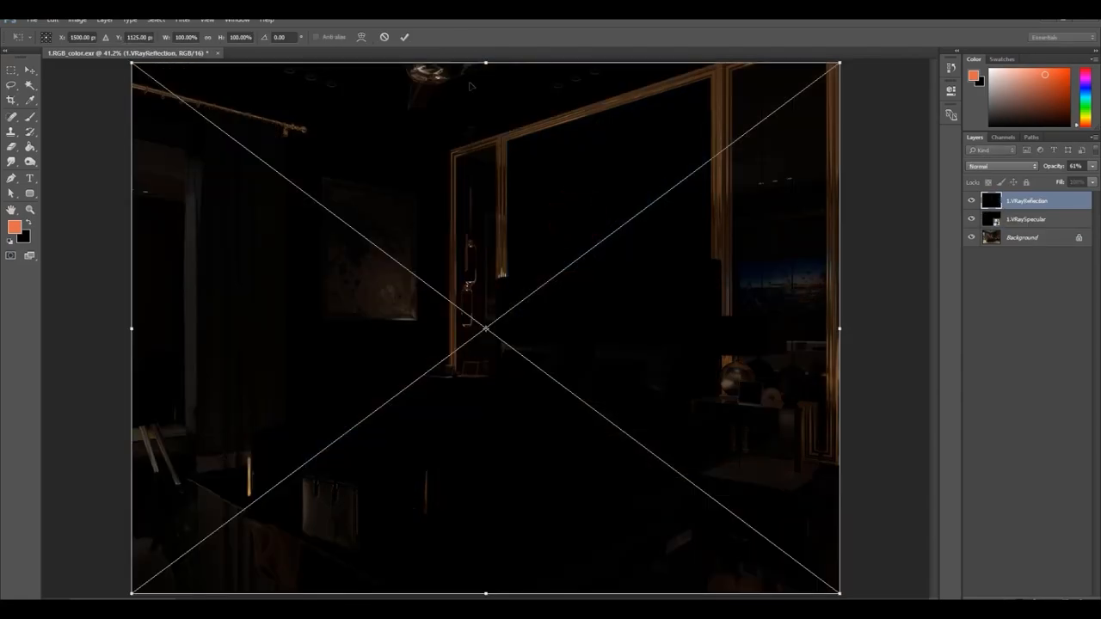
pyautogui.click(404, 37)
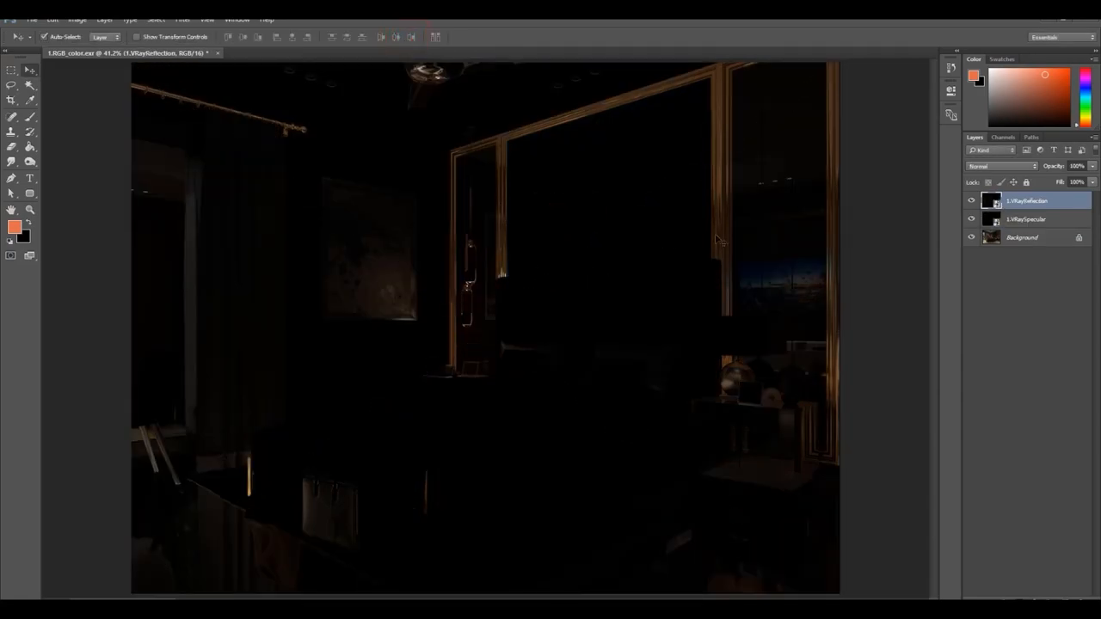
# Add a layer mask to the 1.VRayReflection layer and paint it black over the floor and rug near the window.
pyautogui.keyDown('alt'); pyautogui.scroll(10, 420, 499); pyautogui.keyUp('alt')
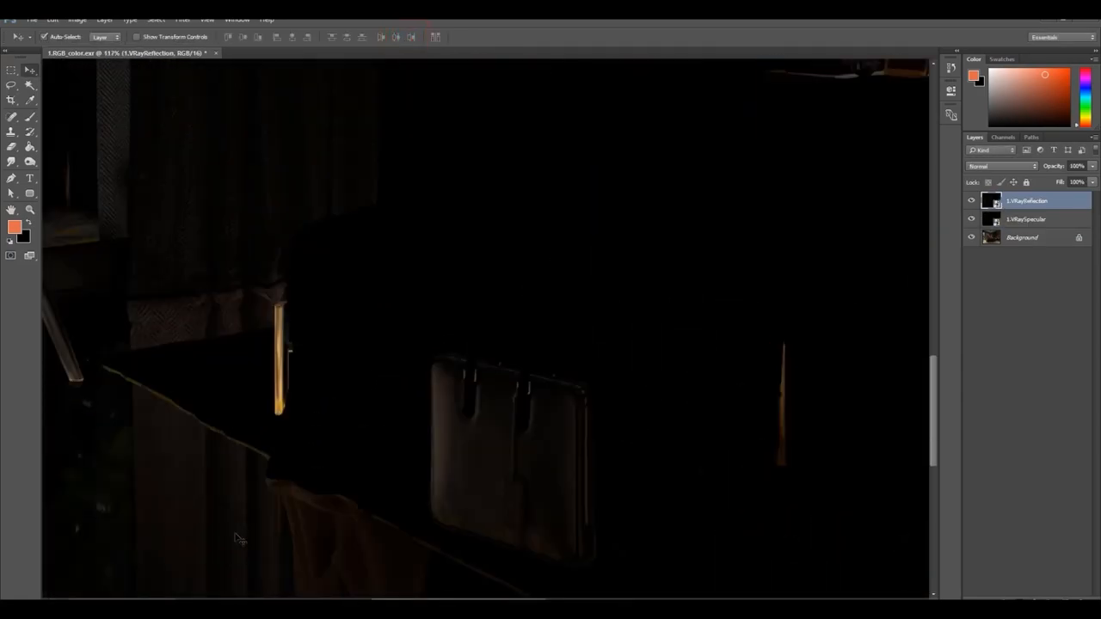
pyautogui.hotkey('ctrl', '0')
pyautogui.keyDown('alt'); pyautogui.scroll(-1, 772, 387); pyautogui.keyUp('alt')
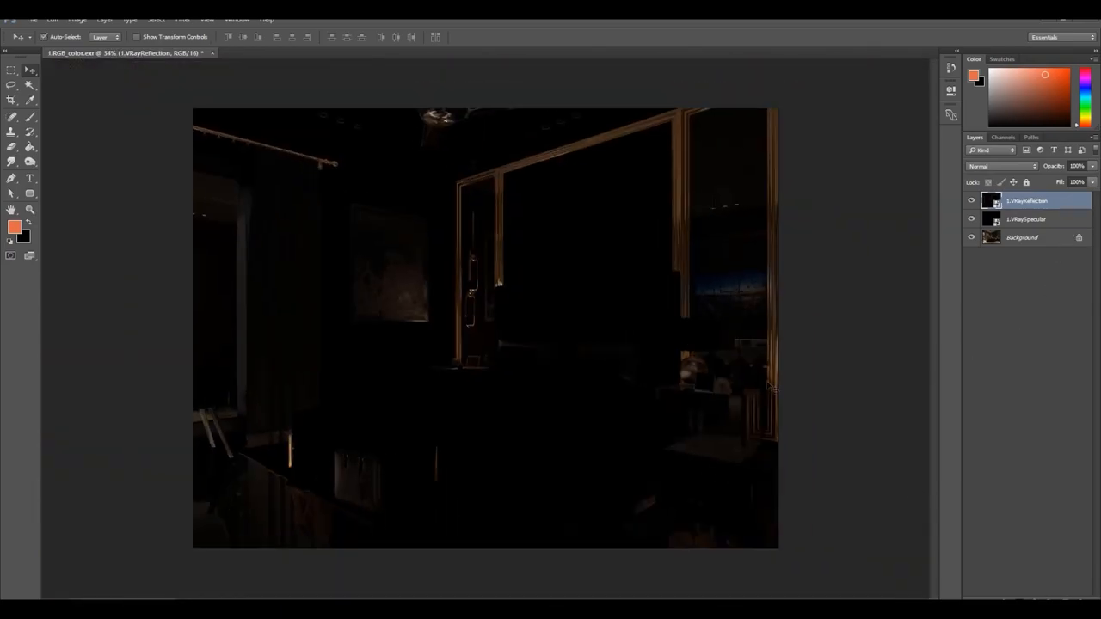
pyautogui.click(1020, 597)
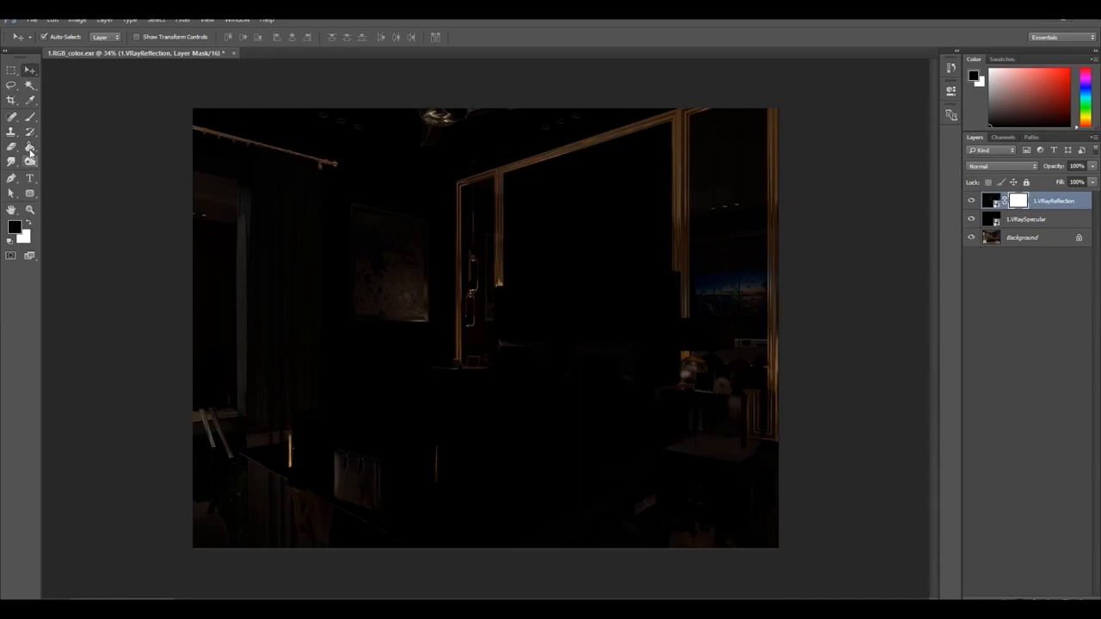
pyautogui.click(30, 117)
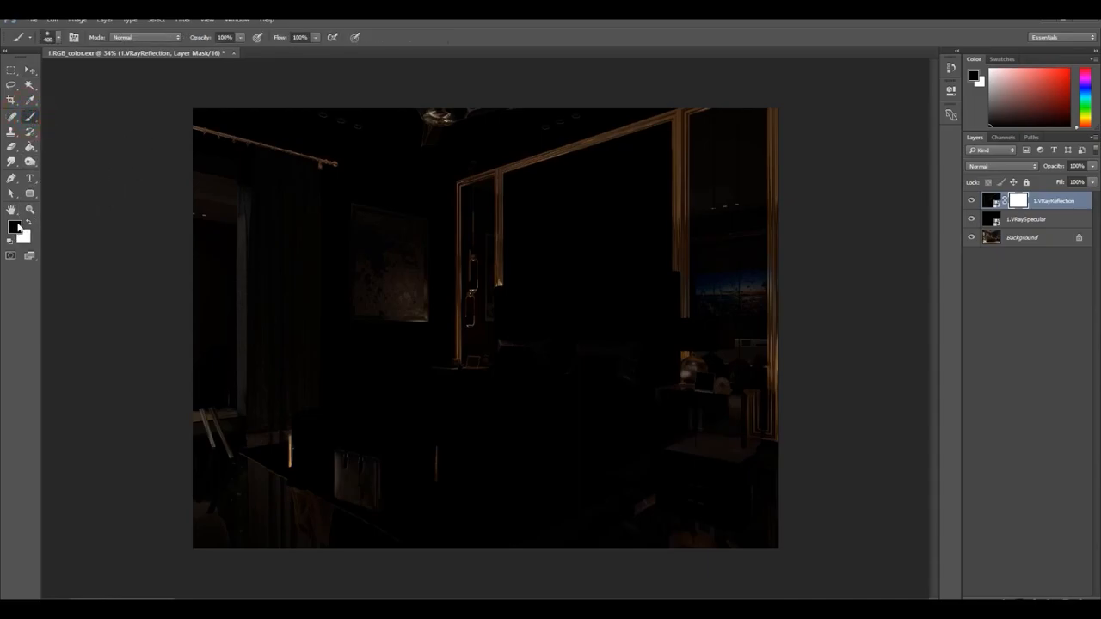
pyautogui.moveTo(221, 482)
pyautogui.mouseDown()
pyautogui.moveTo(323, 541)
pyautogui.moveTo(421, 559)
pyautogui.mouseUp()
# Paint the 1.VRayReflection mask black over the curtains, ceiling, bed and floor with a soft 1163 px brush at 15% flow.
pyautogui.click(281, 37)
pyautogui.write('15')
pyautogui.press('Return')
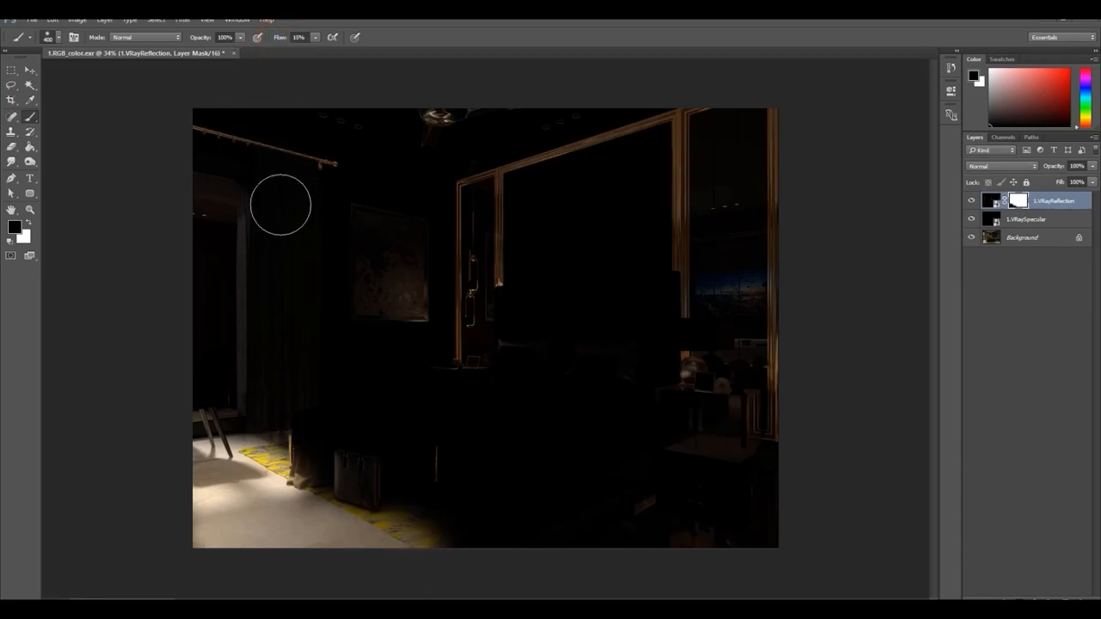
pyautogui.press(']')
pyautogui.press(']')
pyautogui.press(']')
pyautogui.press(']')
pyautogui.rightClick(326, 233)
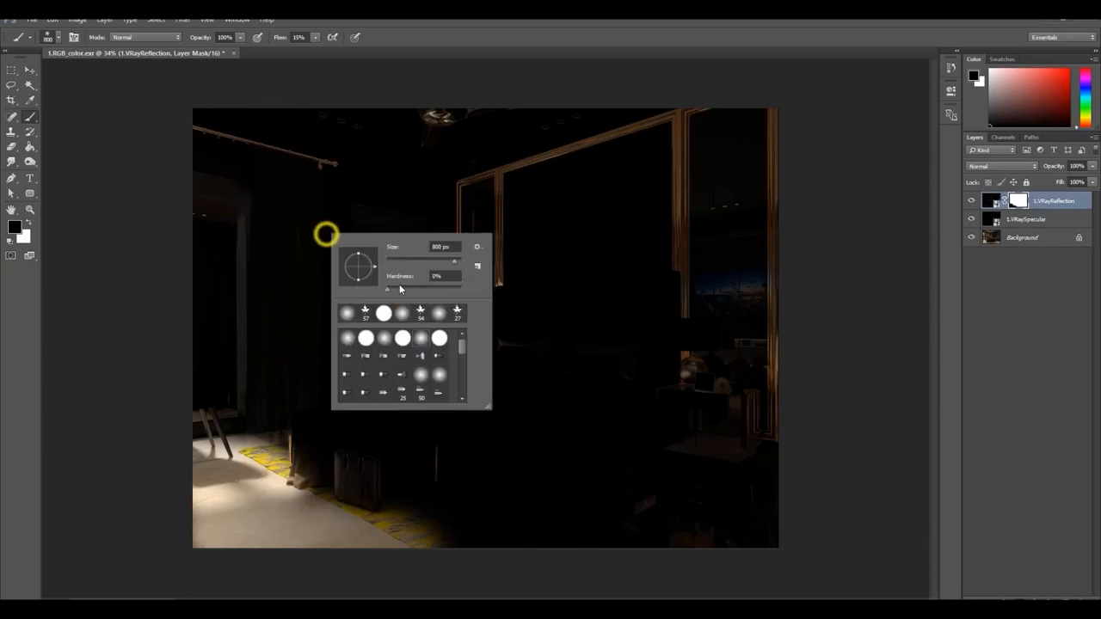
pyautogui.click(448, 264)
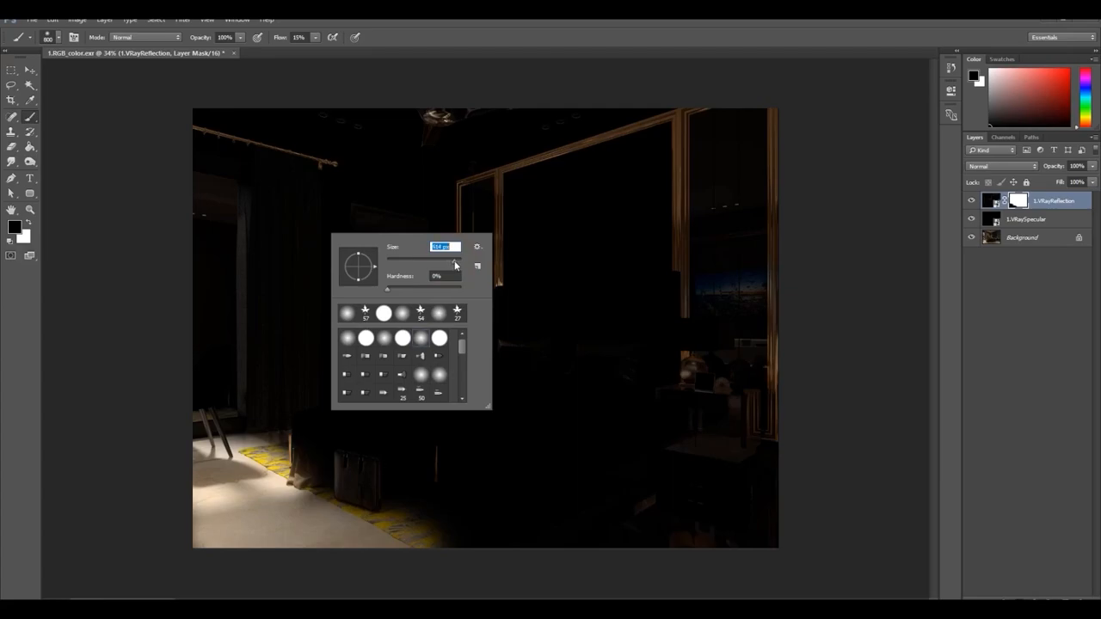
pyautogui.press('Return')
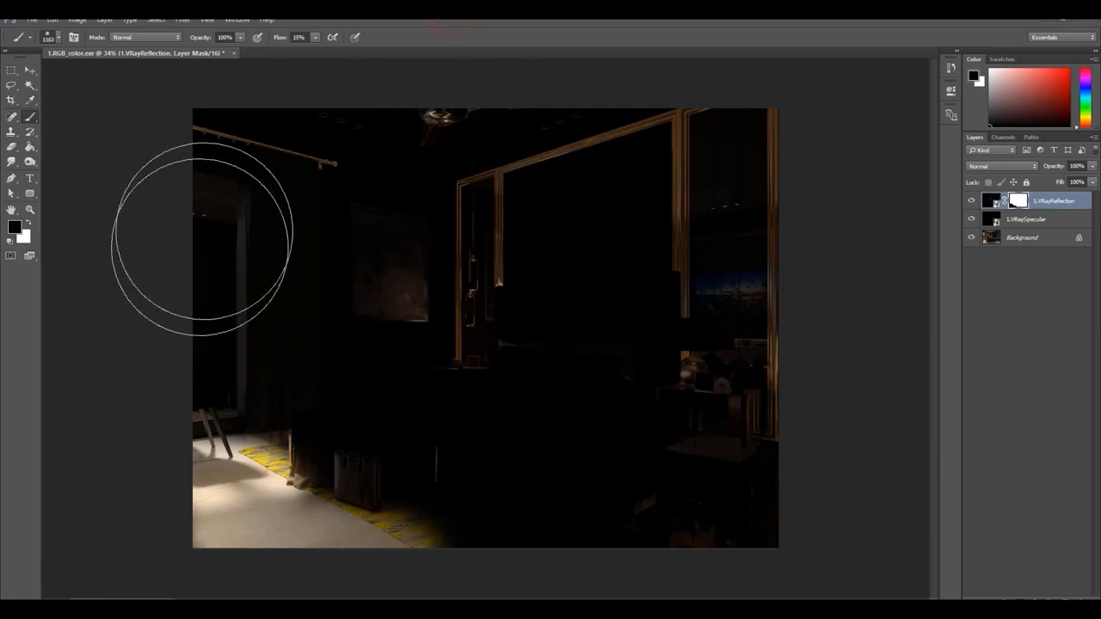
pyautogui.moveTo(220, 219)
pyautogui.mouseDown()
pyautogui.moveTo(246, 484)
pyautogui.moveTo(246, 210)
pyautogui.moveTo(221, 239)
pyautogui.moveTo(322, 527)
pyautogui.moveTo(823, 545)
pyautogui.moveTo(615, 553)
pyautogui.moveTo(762, 455)
pyautogui.moveTo(684, 499)
pyautogui.moveTo(393, 456)
pyautogui.moveTo(521, 474)
pyautogui.moveTo(411, 442)
pyautogui.moveTo(582, 453)
pyautogui.moveTo(450, 487)
pyautogui.moveTo(430, 214)
pyautogui.moveTo(403, 86)
pyautogui.moveTo(528, 49)
pyautogui.moveTo(86, 49)
pyautogui.moveTo(369, 61)
pyautogui.moveTo(555, 44)
pyautogui.mouseUp()
pyautogui.moveTo(276, 430)
pyautogui.mouseDown()
pyautogui.moveTo(605, 526)
pyautogui.moveTo(430, 529)
pyautogui.moveTo(382, 284)
pyautogui.moveTo(135, 528)
pyautogui.moveTo(774, 504)
pyautogui.mouseUp()
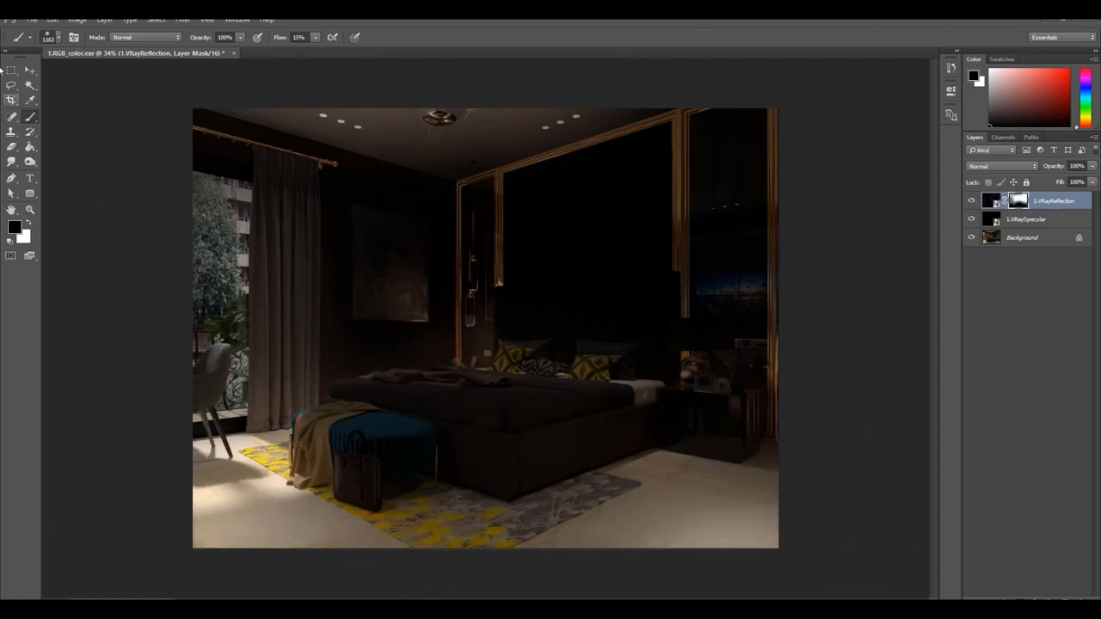
pyautogui.click(31, 70)
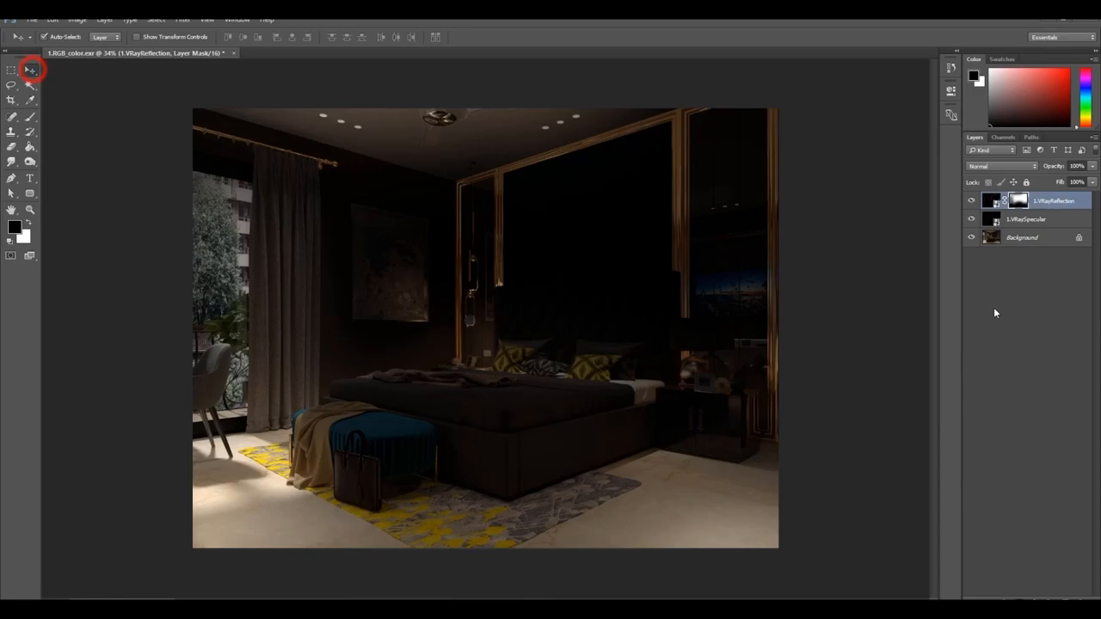
# Set the 1.VRayReflection layer to Screen blending at 15% opacity and compare the image with and without it.
pyautogui.click(984, 168)
pyautogui.click(972, 247)
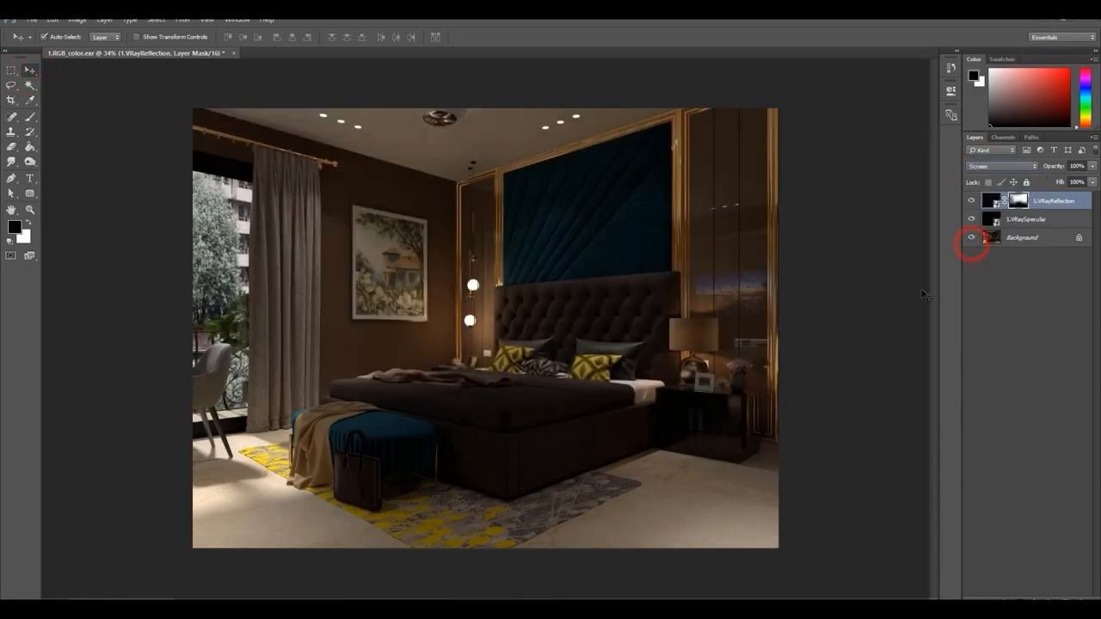
pyautogui.click(973, 202)
pyautogui.click(972, 201)
pyautogui.click(972, 201)
pyautogui.click(972, 201)
pyautogui.moveTo(1032, 169); pyautogui.dragTo(1021, 176)
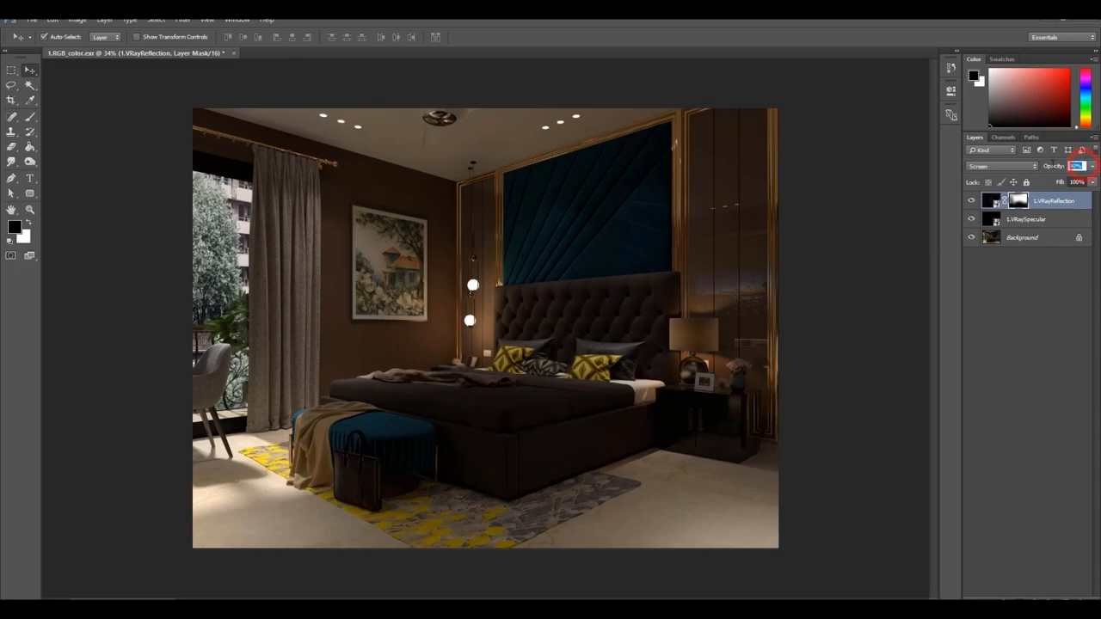
pyautogui.write('15')
pyautogui.click(973, 200)
pyautogui.click(973, 200)
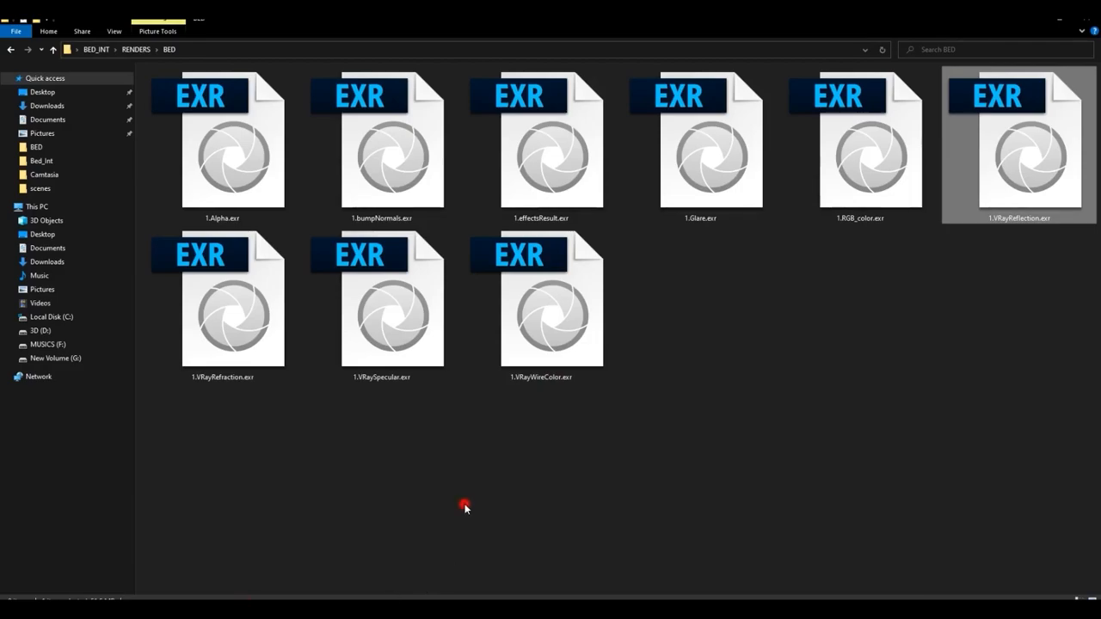
# Place 1.VRayRefraction.exr from the BED render folder as a layer above the reflection layer.
pyautogui.click(464, 507)
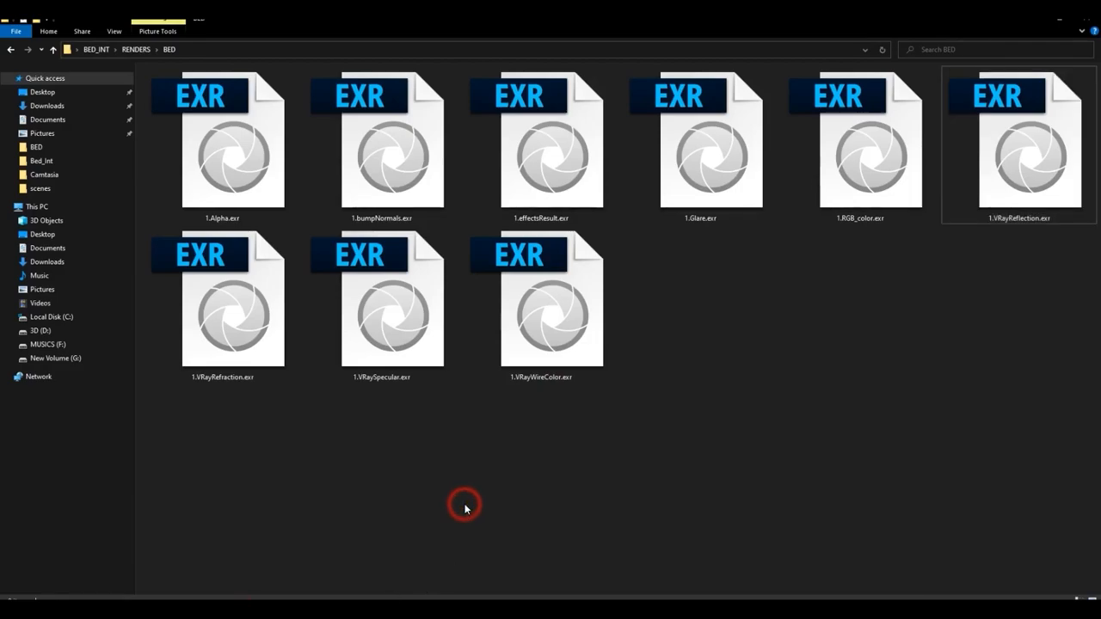
pyautogui.click(226, 347)
pyautogui.moveTo(226, 348); pyautogui.dragTo(405, 334)
pyautogui.click(581, 217)
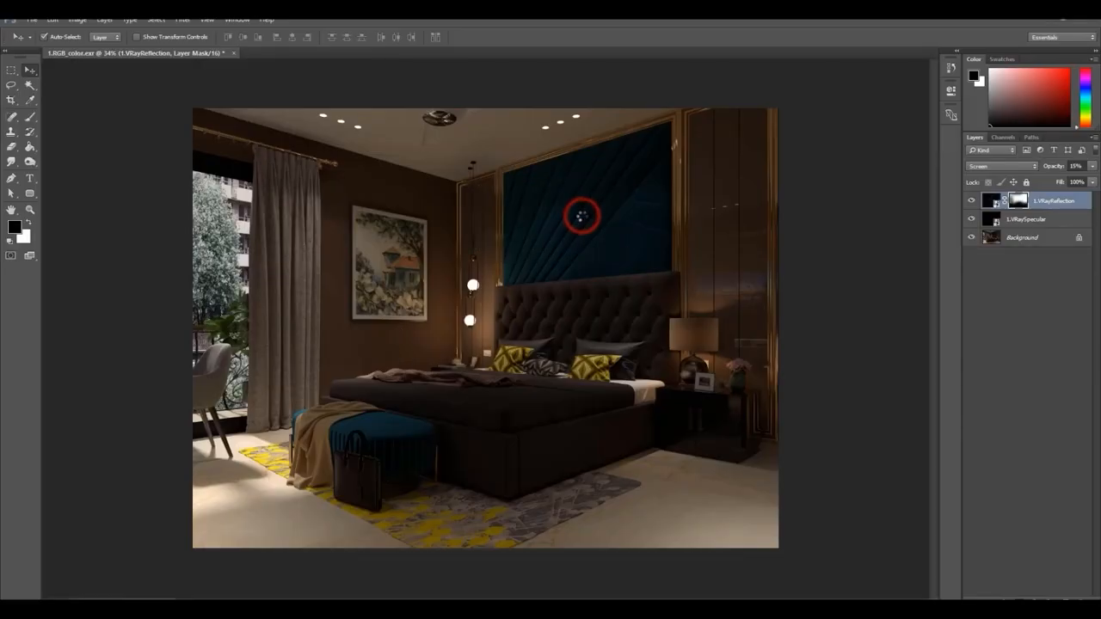
pyautogui.press('Return')
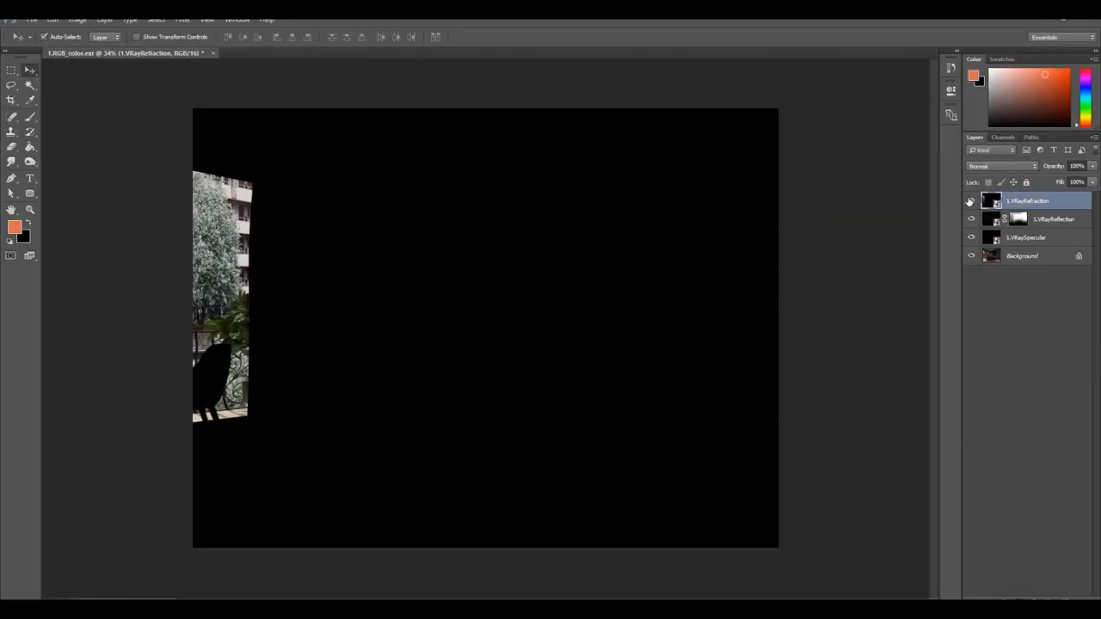
# Toggle the visibility of the 1.VRayRefraction layer and delete that layer.
pyautogui.click(970, 201)
pyautogui.click(1049, 220)
pyautogui.click(1025, 203)
pyautogui.press('Delete')
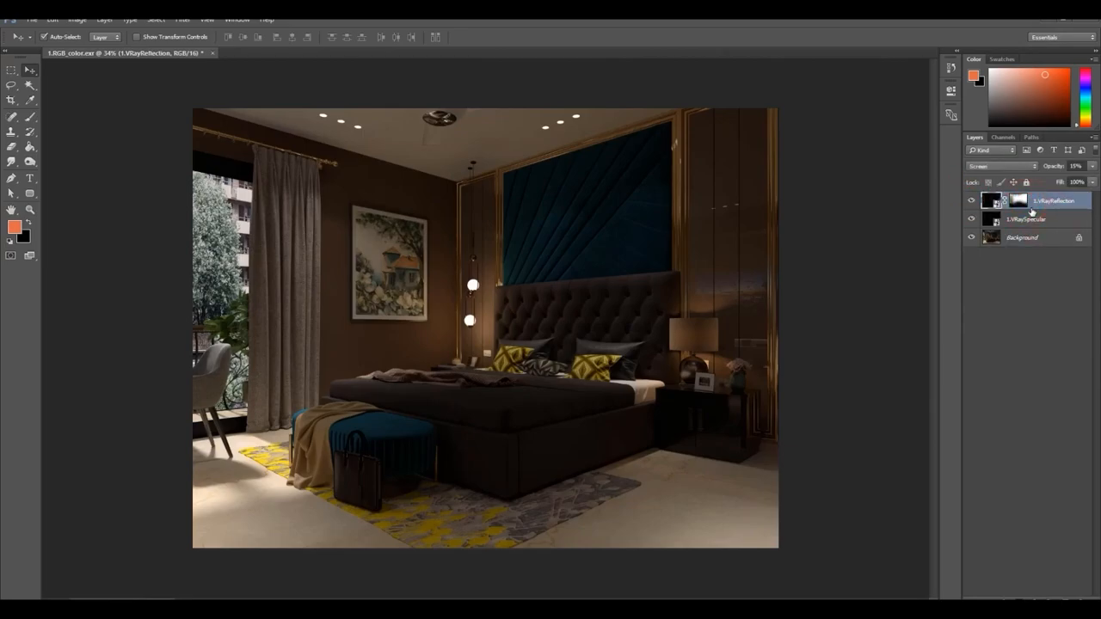
# Stamp all visible layers into a new merged layer above the reflection layer and duplicate it.
pyautogui.hotkey('ctrl', 'shift', 'alt', 'e')
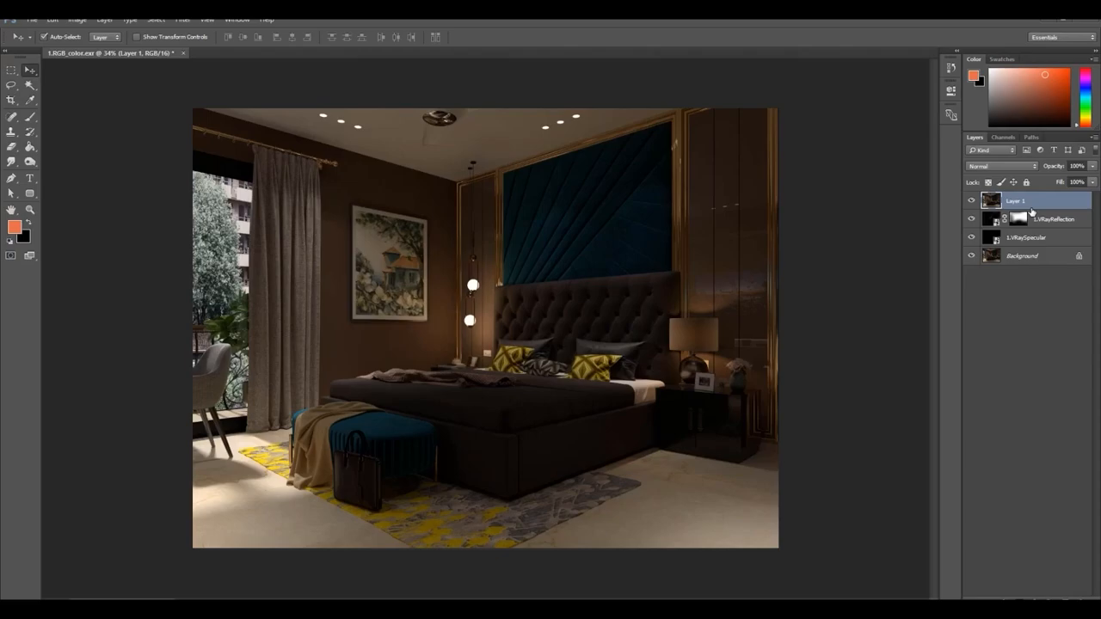
pyautogui.hotkey('ctrl', 'j')
pyautogui.hotkey('alt', 'v')
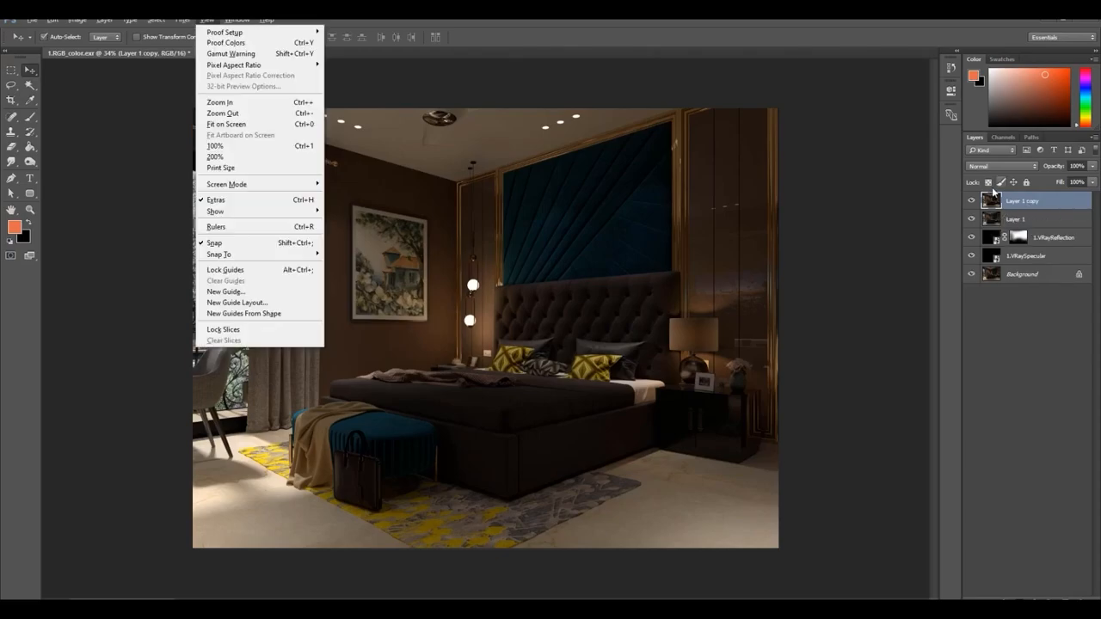
pyautogui.press('Escape')
# Apply Camera Raw auto tone to the duplicated layer, then set highlights +12, shadows +5, whites +4 and blacks +26.
pyautogui.click(184, 20)
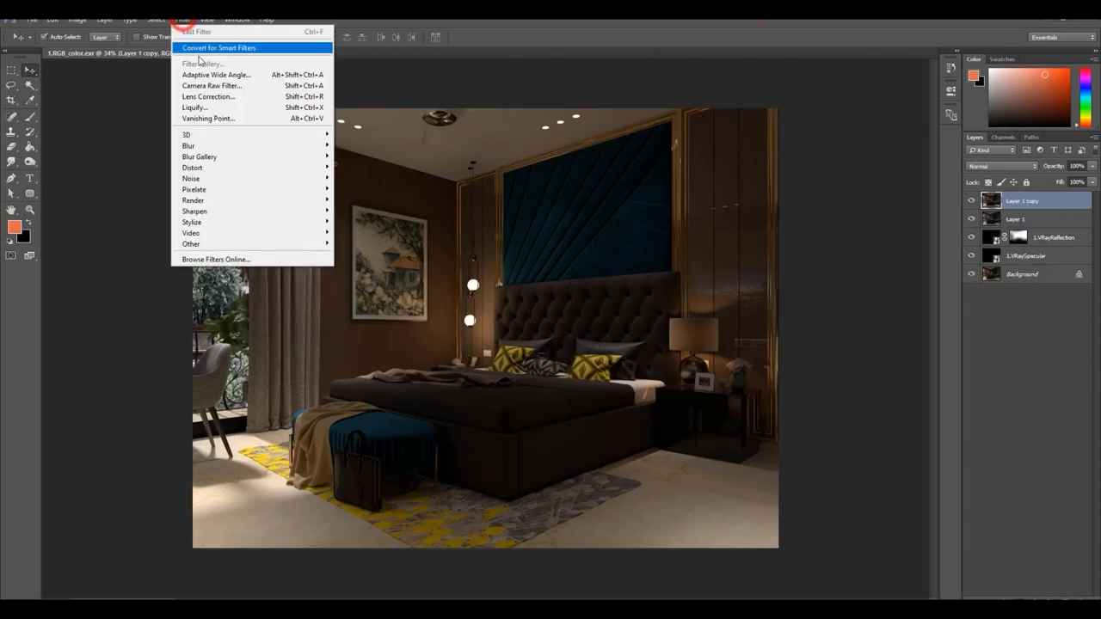
pyautogui.click(202, 83)
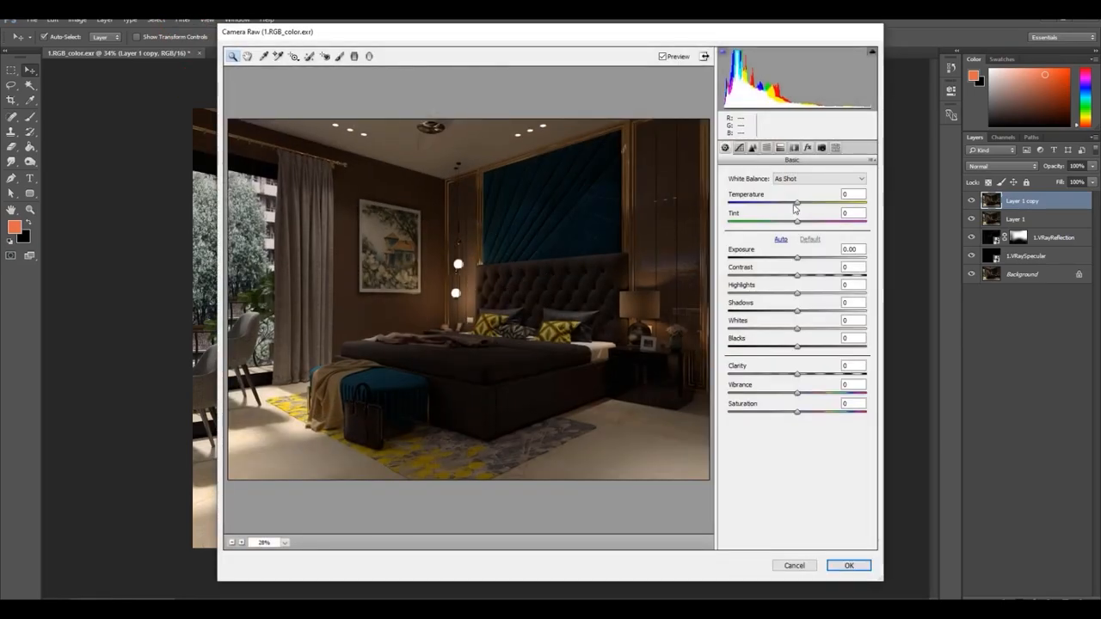
pyautogui.click(782, 239)
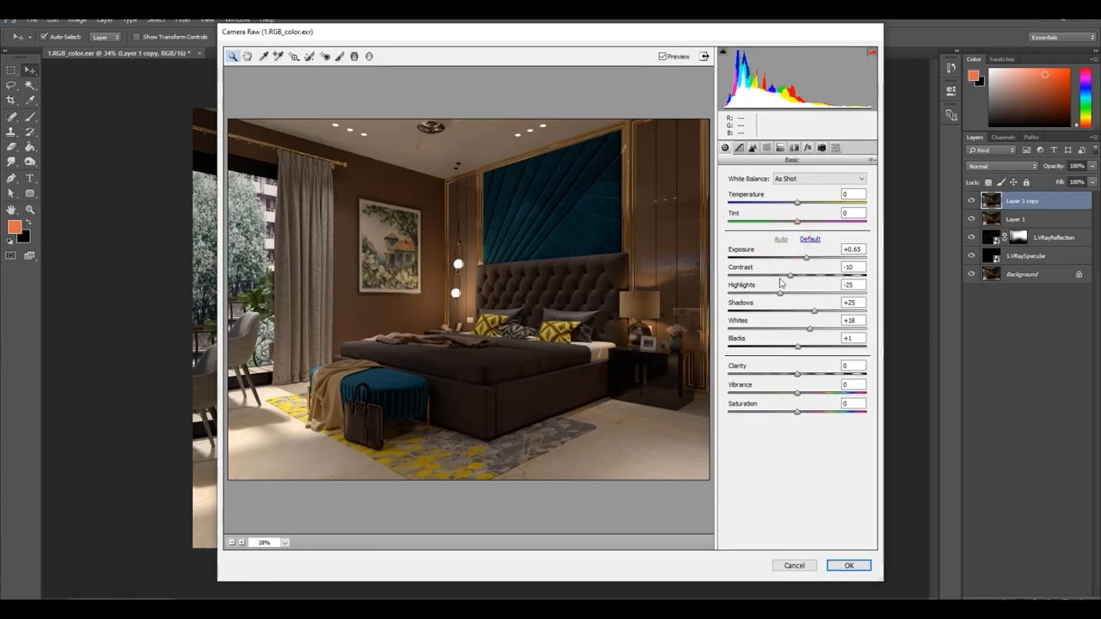
pyautogui.moveTo(780, 294); pyautogui.dragTo(817, 355)
pyautogui.moveTo(793, 294); pyautogui.dragTo(805, 295)
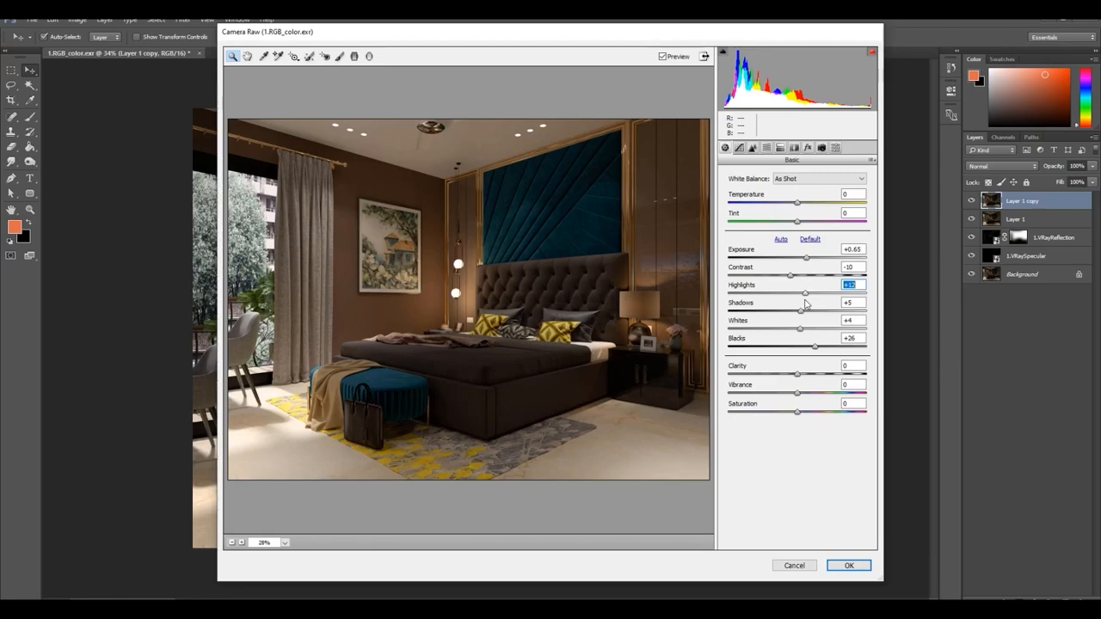
# Set Camera Raw contrast +8, exposure +0.80, clarity +11, vibrance +6 and saturation +3, and apply the filter.
pyautogui.moveTo(789, 275); pyautogui.dragTo(807, 261)
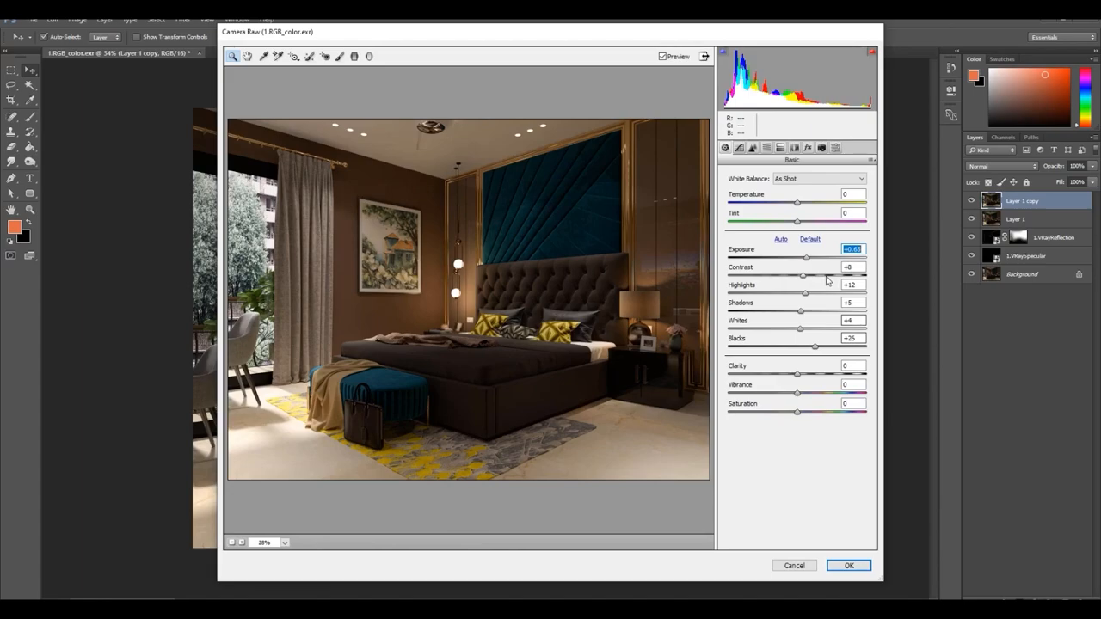
pyautogui.moveTo(807, 258); pyautogui.dragTo(809, 258)
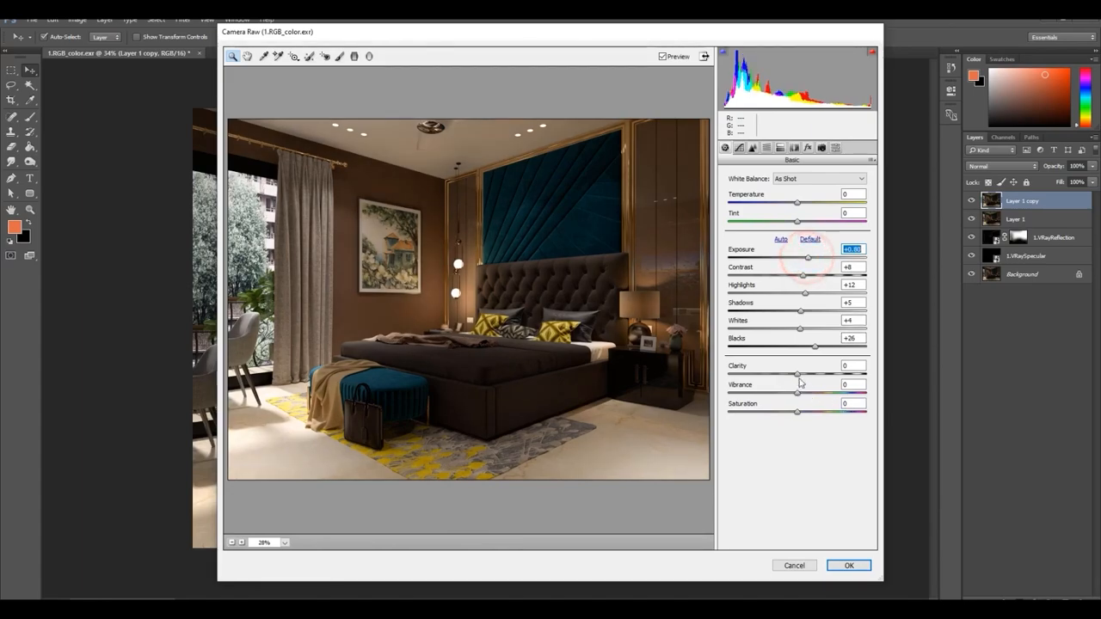
pyautogui.moveTo(797, 374); pyautogui.dragTo(801, 418)
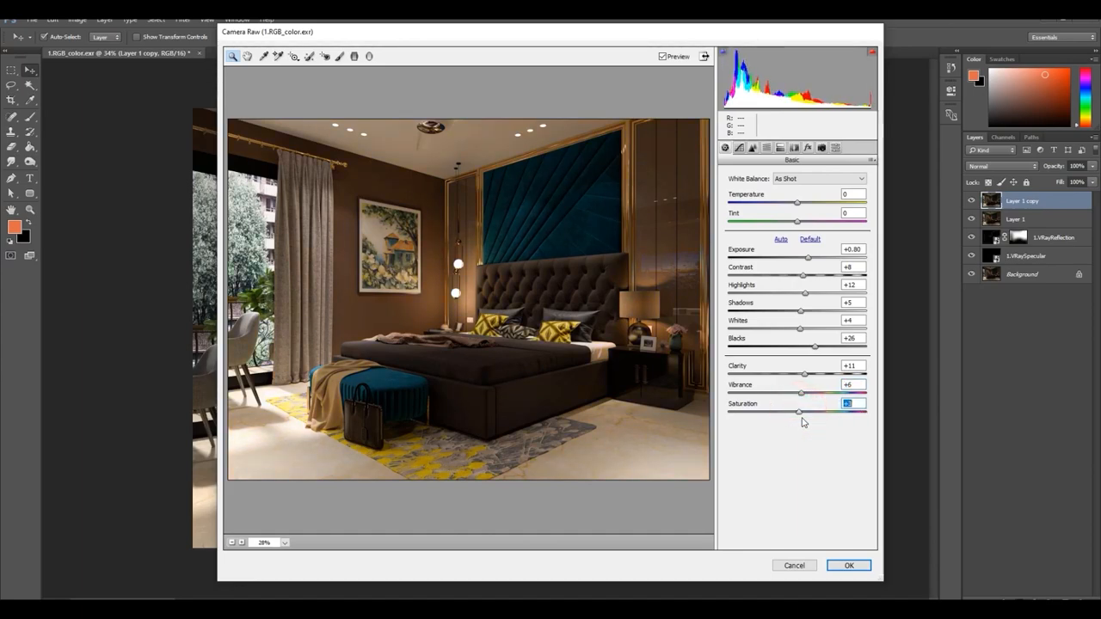
pyautogui.click(849, 565)
# Inspect the graded bedroom, stamp the visible result into another merged layer and duplicate it.
pyautogui.keyDown('alt'); pyautogui.scroll(5, 555, 332); pyautogui.keyUp('alt')
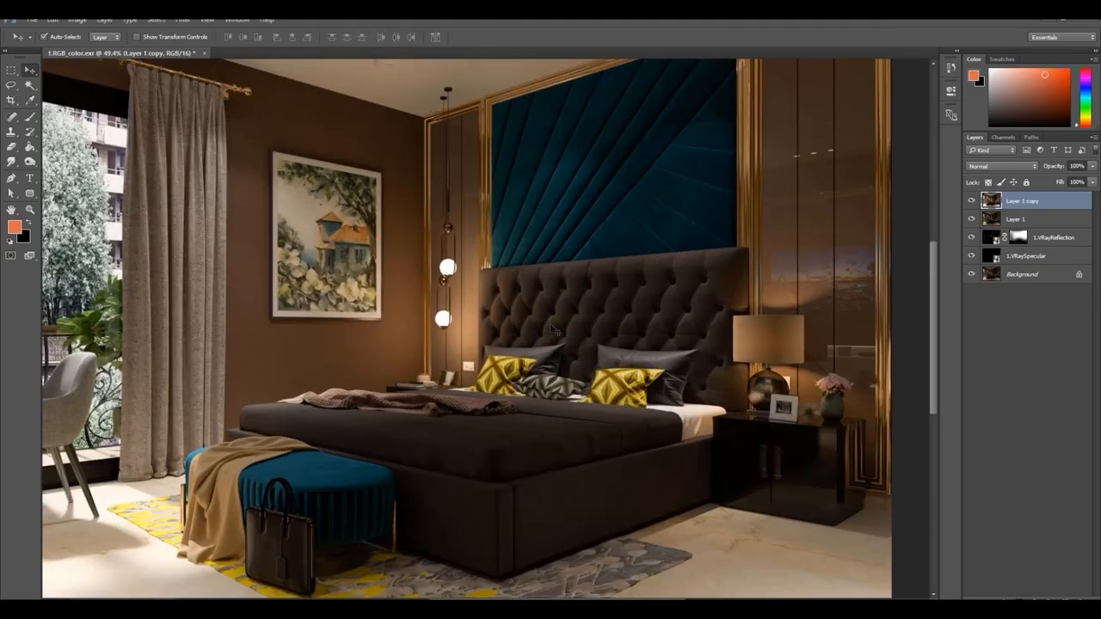
pyautogui.moveTo(539, 152); pyautogui.dragTo(587, 270)
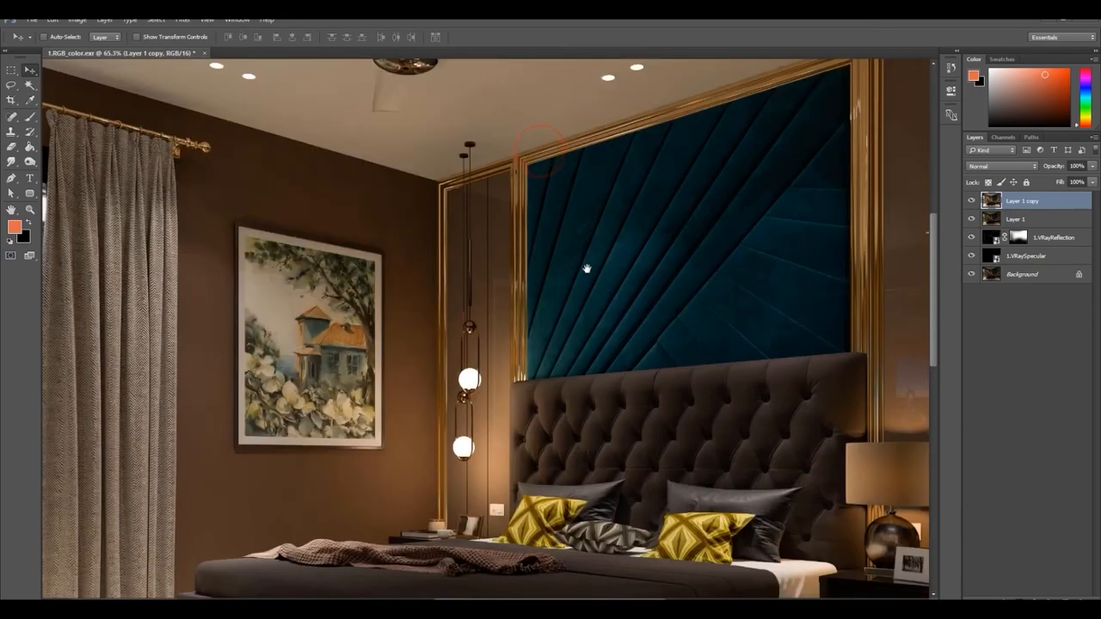
pyautogui.keyDown('alt'); pyautogui.scroll(-3, 587, 269); pyautogui.keyUp('alt')
pyautogui.hotkey('ctrl', 'shift', 'alt', 'e')
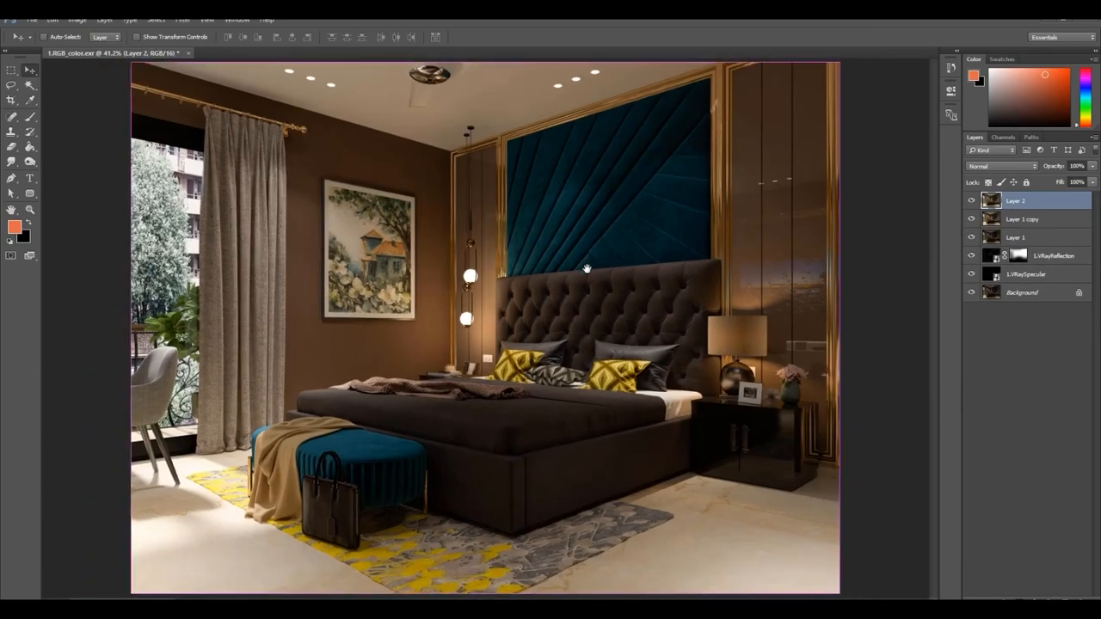
pyautogui.hotkey('ctrl', 'j')
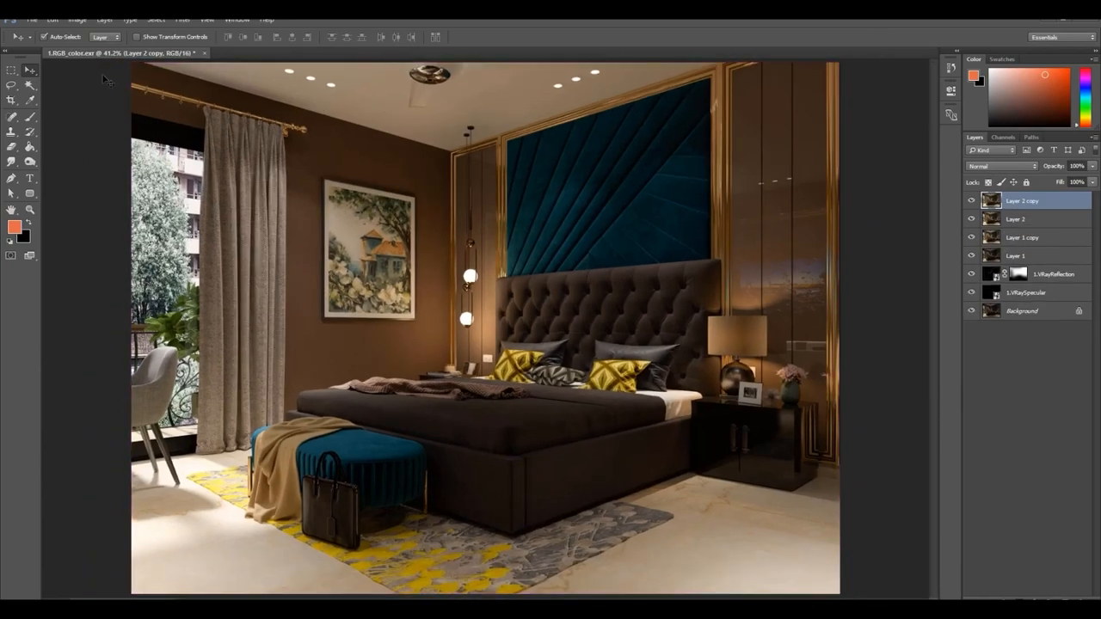
# Apply an RGB Curves adjustment to the Layer 2 copy with points 184 to 198, 69 to 74 and 38 to 37.
pyautogui.click(77, 19)
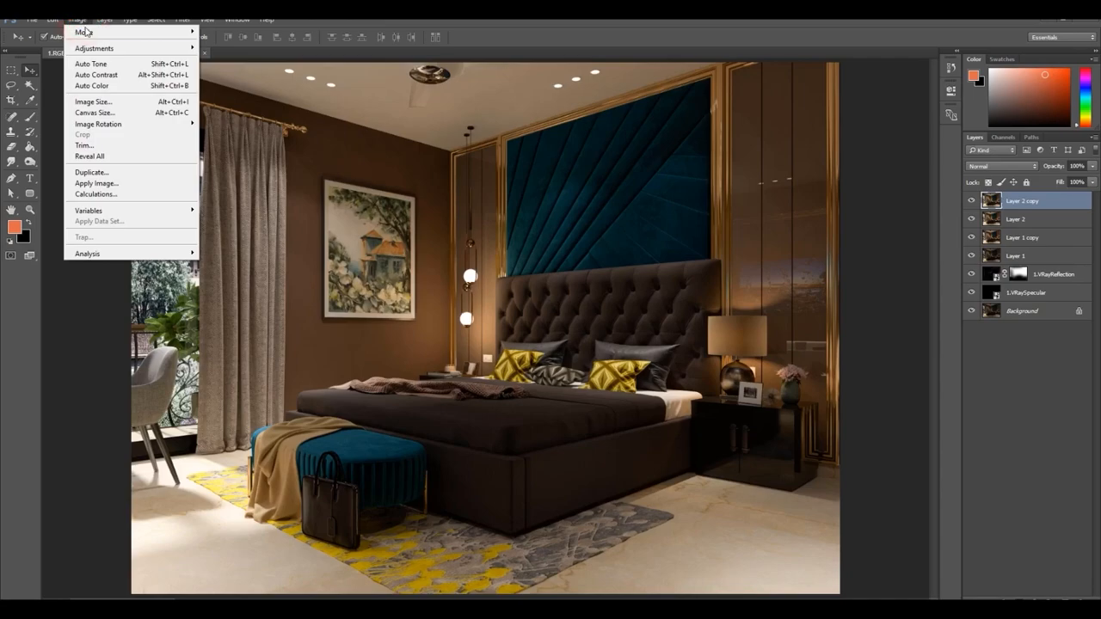
pyautogui.moveTo(90, 49)
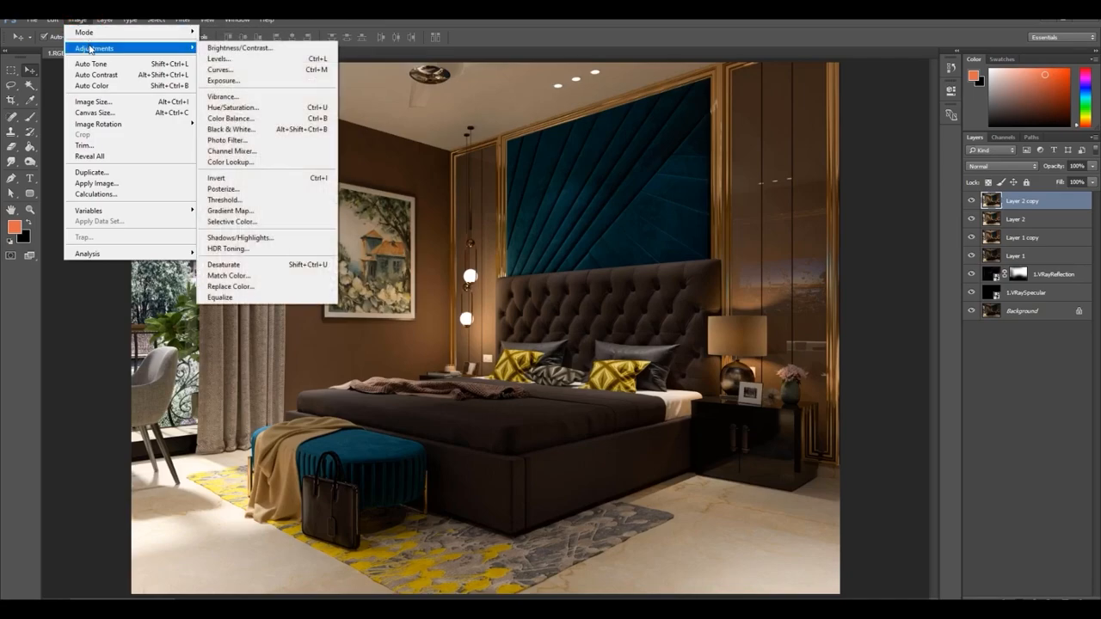
pyautogui.click(226, 71)
pyautogui.moveTo(321, 113); pyautogui.dragTo(915, 82)
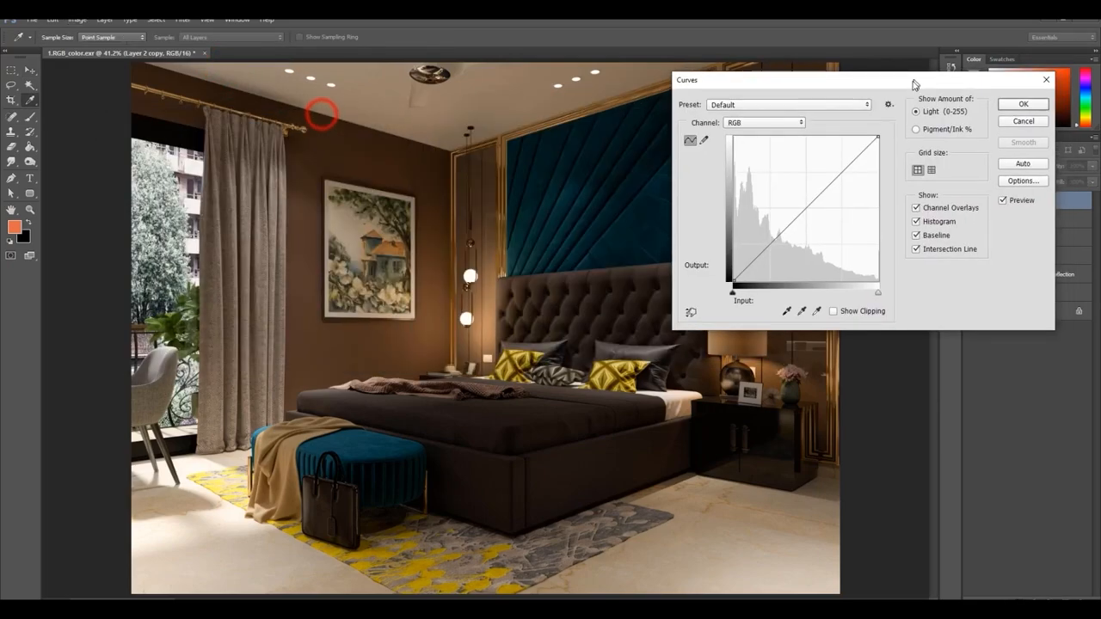
pyautogui.moveTo(840, 175); pyautogui.dragTo(838, 169)
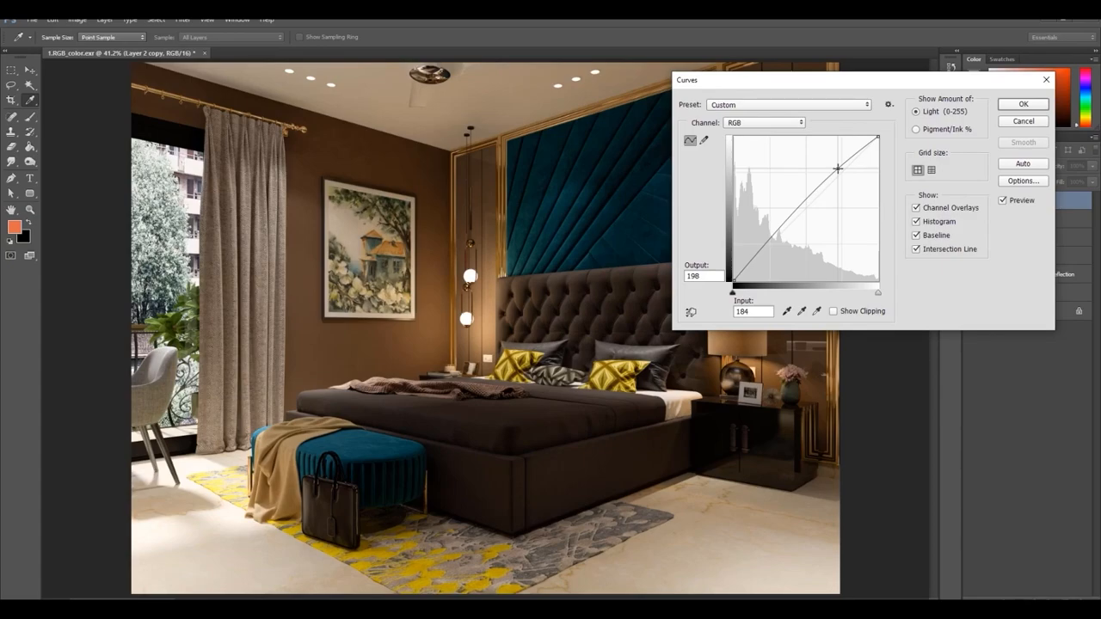
pyautogui.click(772, 238)
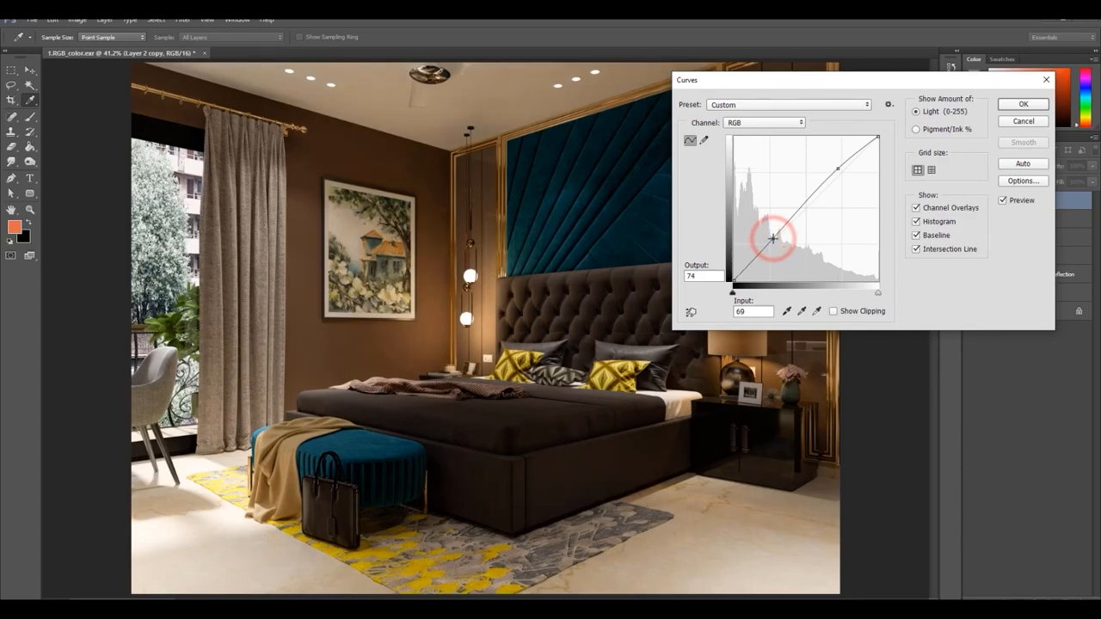
pyautogui.click(754, 260)
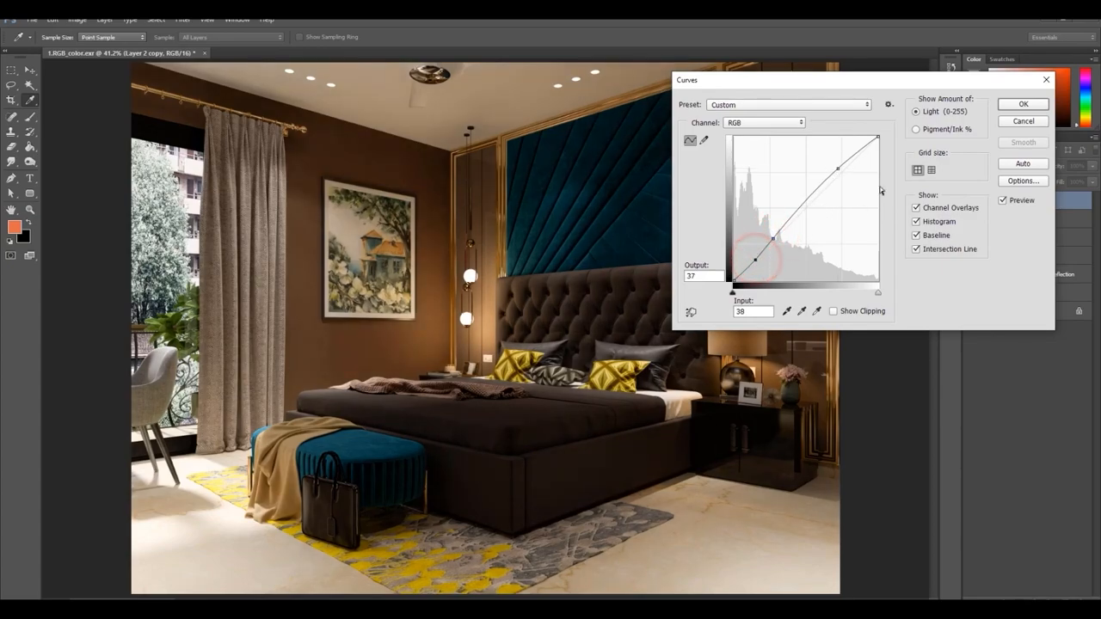
pyautogui.click(1022, 104)
pyautogui.press('v')
# Compare the bed and wall area with and without the curves-adjusted layer, and fit the whole image in view.
pyautogui.keyDown('alt'); pyautogui.scroll(5, 595, 308); pyautogui.keyUp('alt')
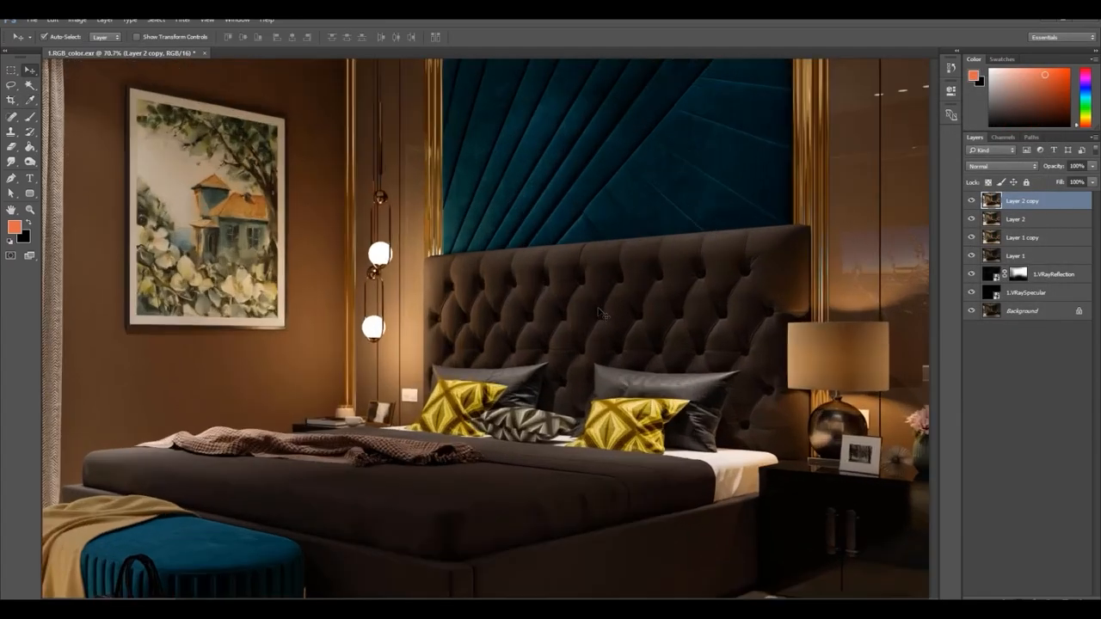
pyautogui.keyDown('alt'); pyautogui.scroll(-1, 547, 286); pyautogui.keyUp('alt')
pyautogui.moveTo(625, 221); pyautogui.dragTo(731, 230)
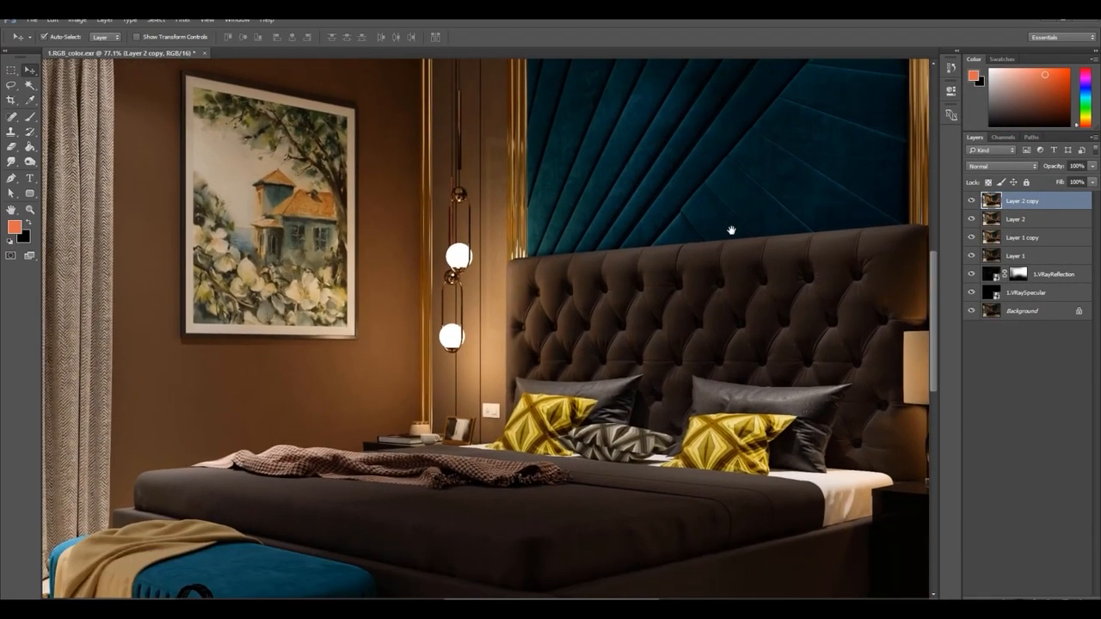
pyautogui.click(973, 202)
pyautogui.click(972, 202)
pyautogui.hotkey('ctrl', '0')
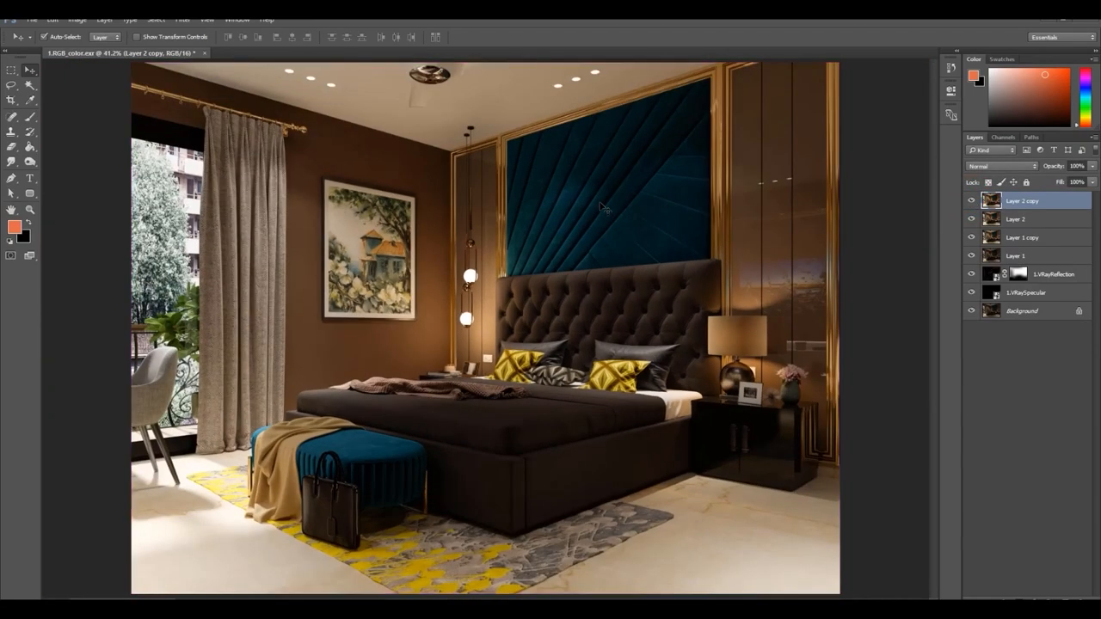
# Stamp the visible result into a new merged layer, duplicate it and apply a High Pass filter with a 1.0-pixel radius.
pyautogui.hotkey('ctrl', 'alt', 'shift', 'e')
pyautogui.hotkey('ctrl', 'j')
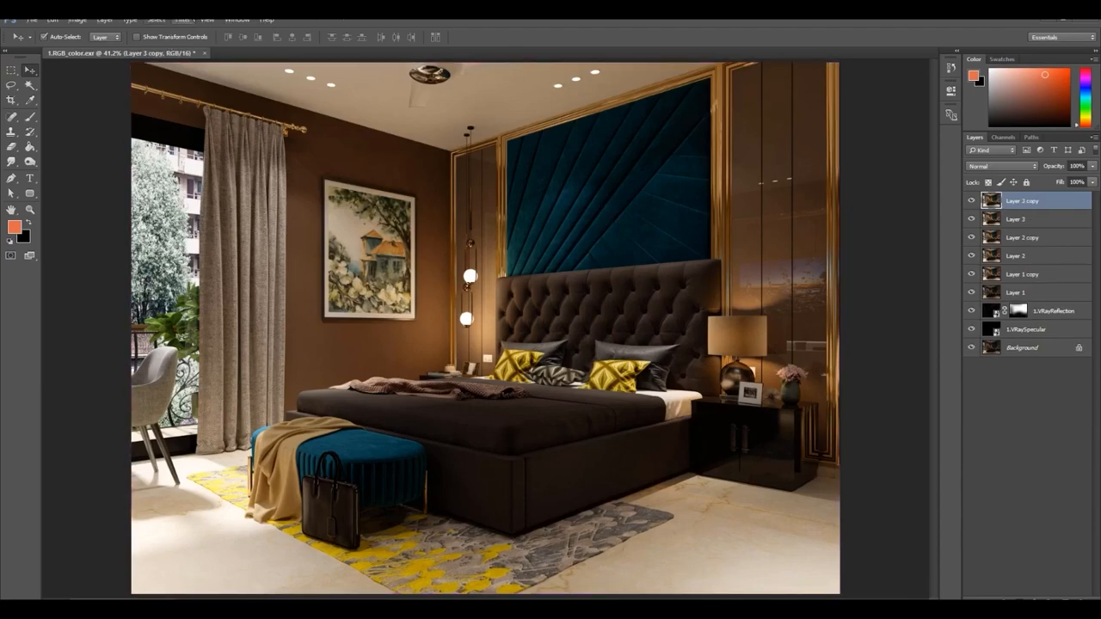
pyautogui.click(189, 19)
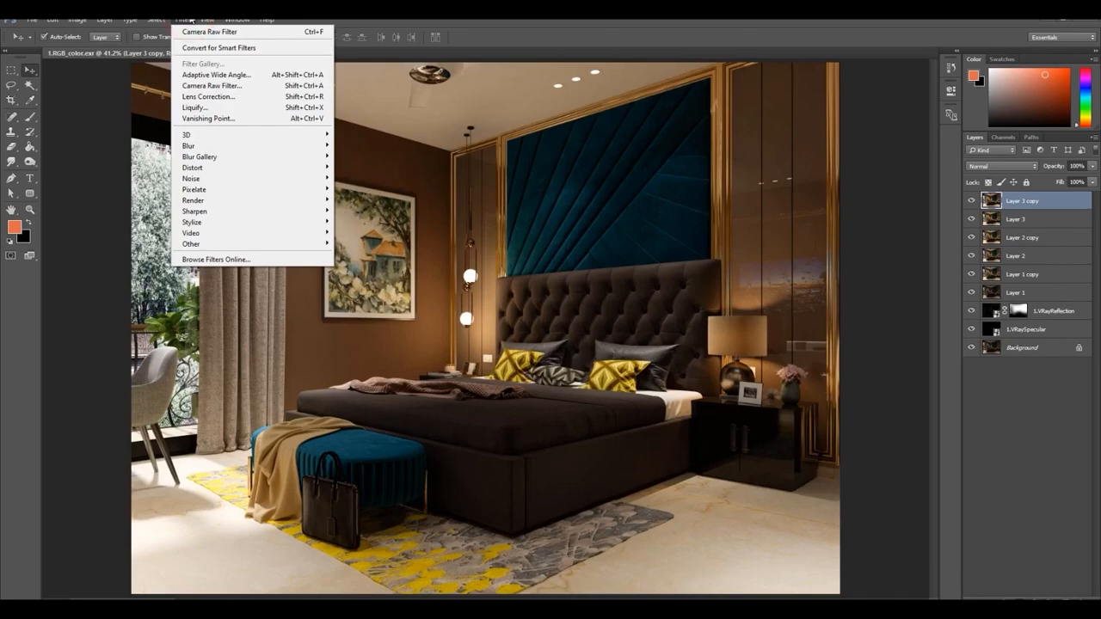
pyautogui.click(226, 243)
pyautogui.click(365, 254)
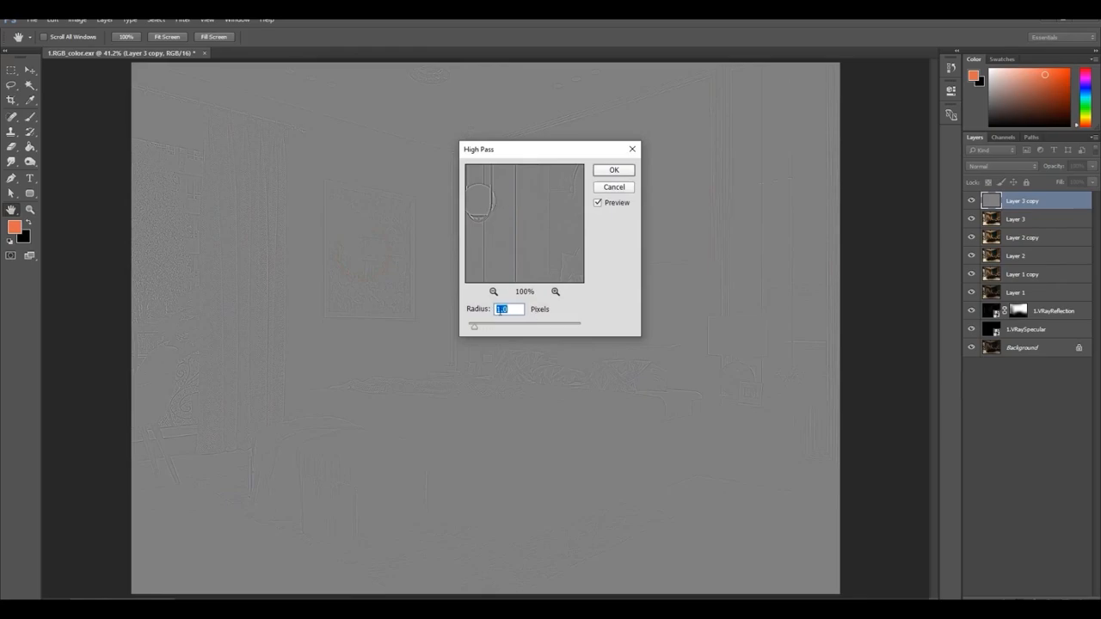
pyautogui.click(605, 172)
pyautogui.press('v')
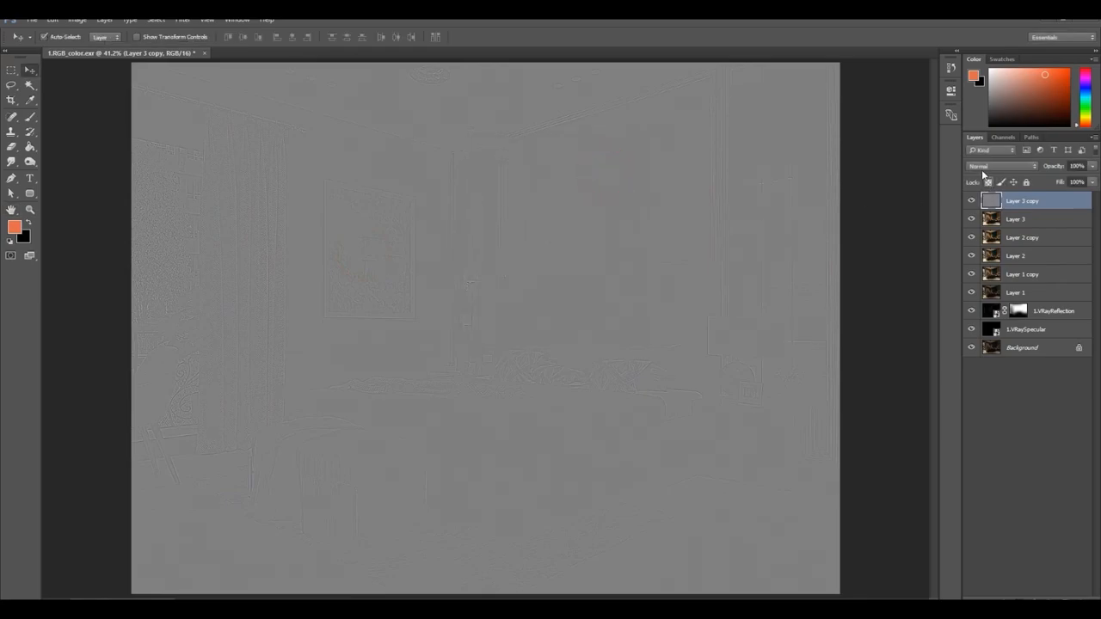
# Try Overlay blending on the High Pass layer and compare the sharpening around the headboard, throw and pillows.
pyautogui.click(979, 166)
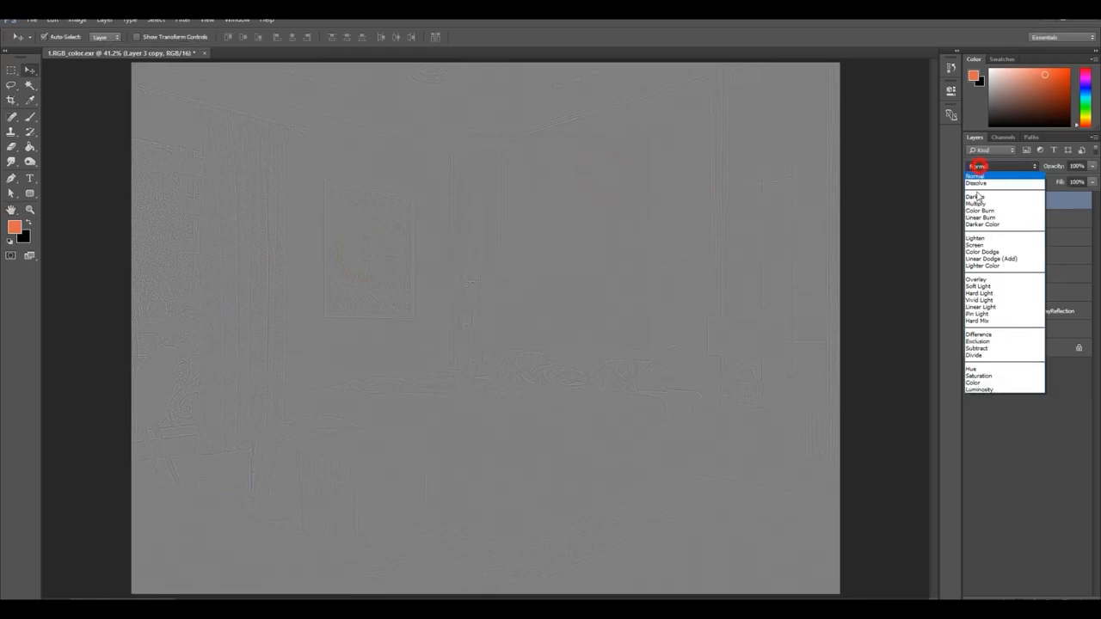
pyautogui.click(972, 281)
pyautogui.keyDown('alt'); pyautogui.scroll(8, 675, 327); pyautogui.keyUp('alt')
pyautogui.moveTo(740, 226); pyautogui.dragTo(619, 309)
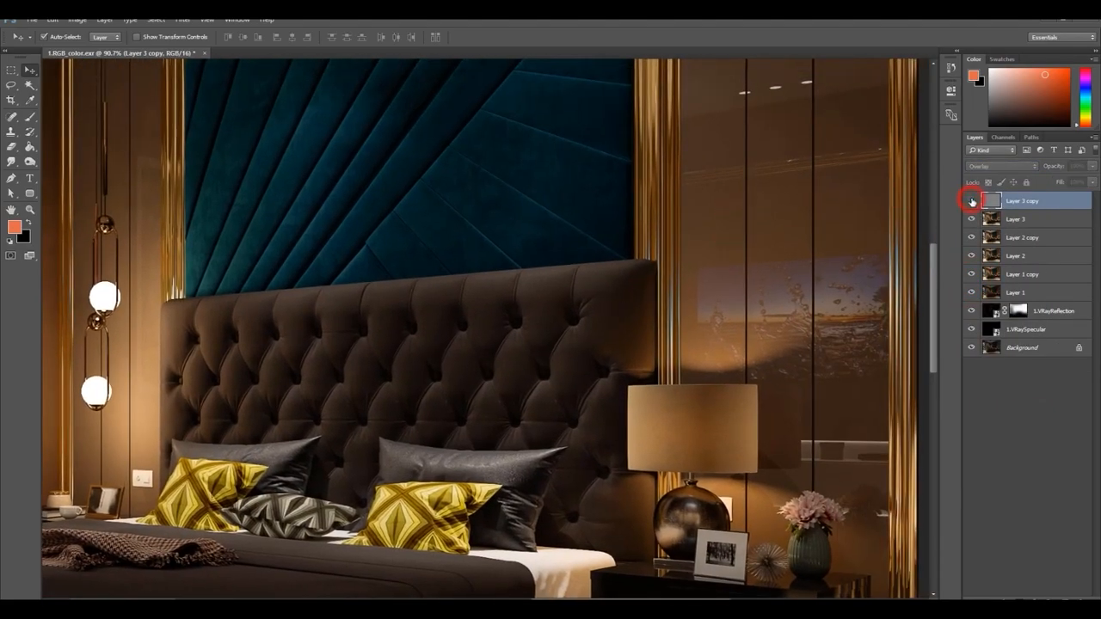
pyautogui.moveTo(415, 376); pyautogui.dragTo(665, 201)
pyautogui.keyDown('alt'); pyautogui.scroll(3, 284, 358); pyautogui.keyUp('alt')
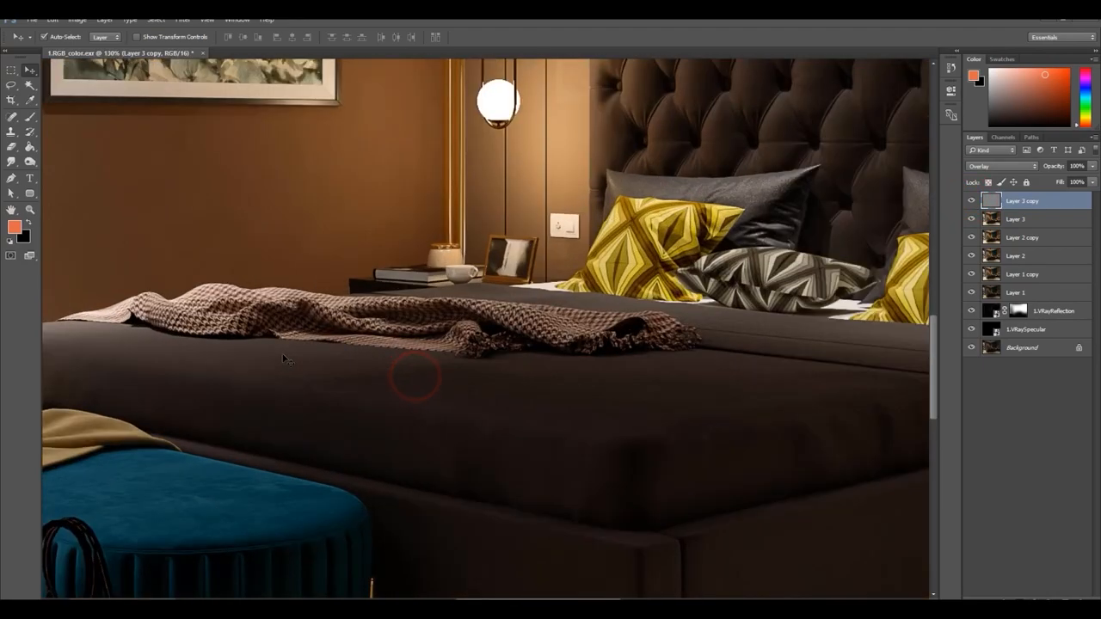
pyautogui.click(972, 202)
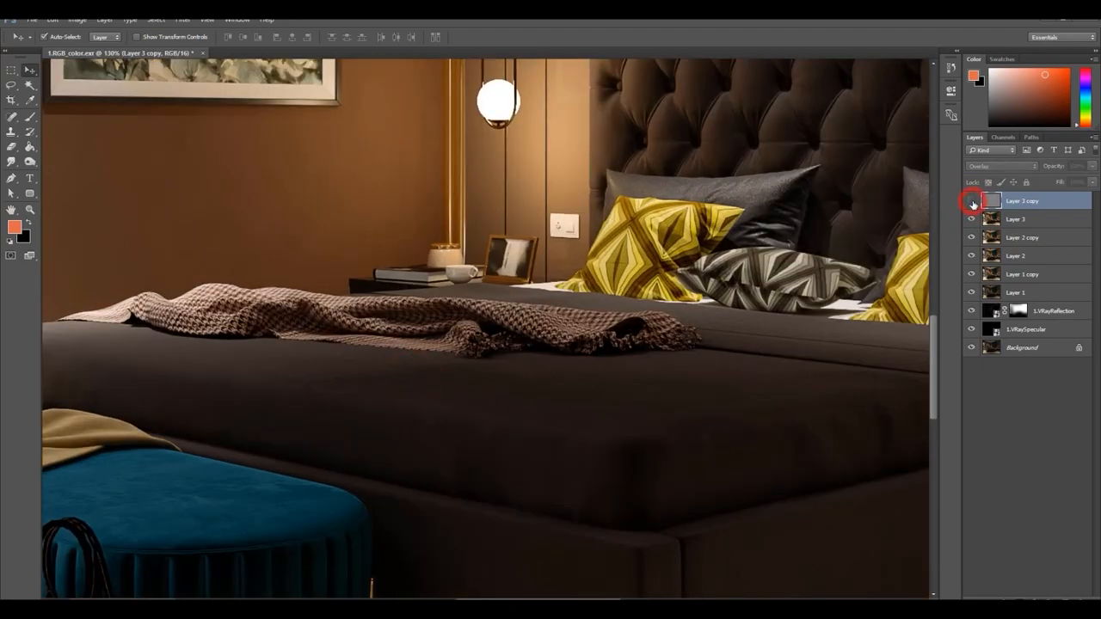
# Set the High Pass layer's blend mode to Soft Light, compare the image with and without it, and fit the whole image in view.
pyautogui.click(1003, 166)
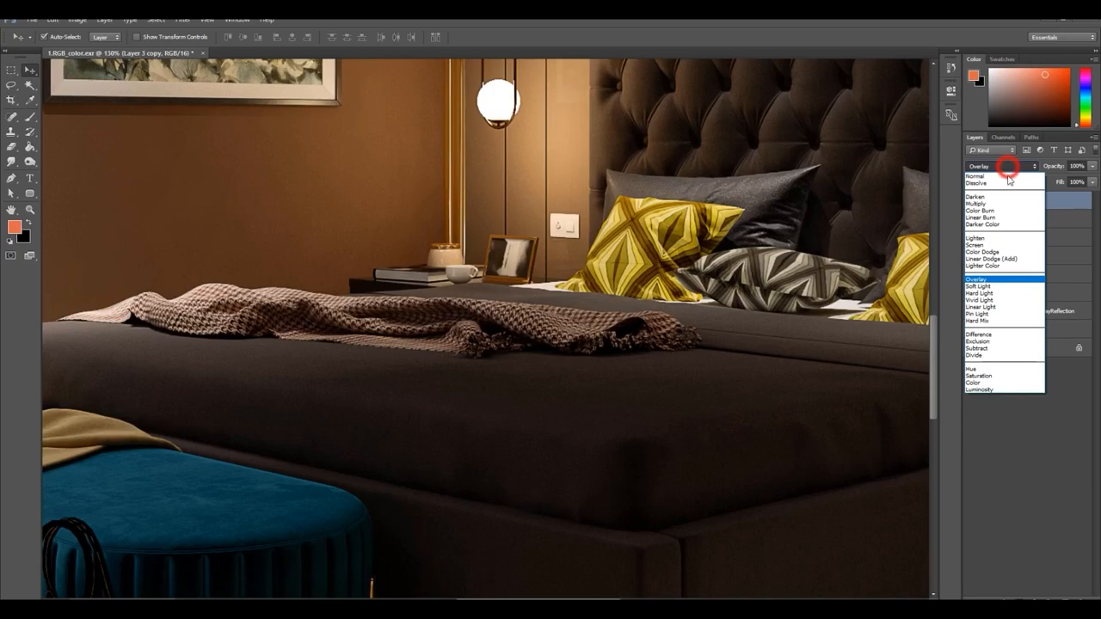
pyautogui.click(978, 287)
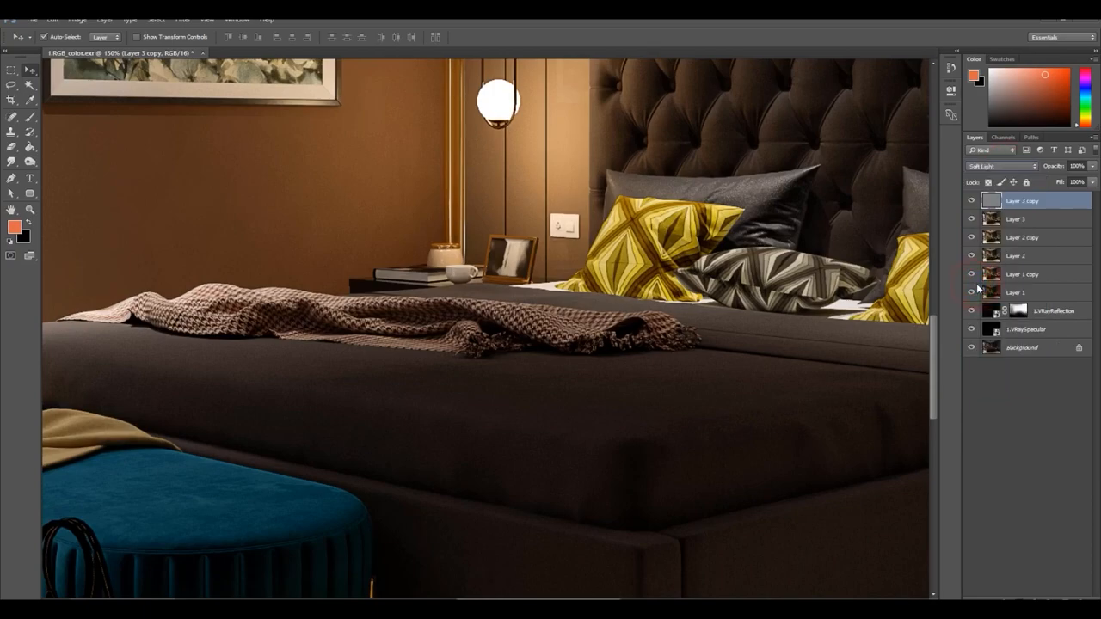
pyautogui.click(972, 200)
pyautogui.moveTo(269, 195)
pyautogui.mouseDown()
pyautogui.moveTo(831, 268)
pyautogui.moveTo(852, 376)
pyautogui.mouseUp()
pyautogui.moveTo(572, 174)
pyautogui.mouseDown()
pyautogui.moveTo(831, 424)
pyautogui.moveTo(804, 536)
pyautogui.mouseUp()
pyautogui.click(969, 202)
pyautogui.hotkey('ctrl', '0')
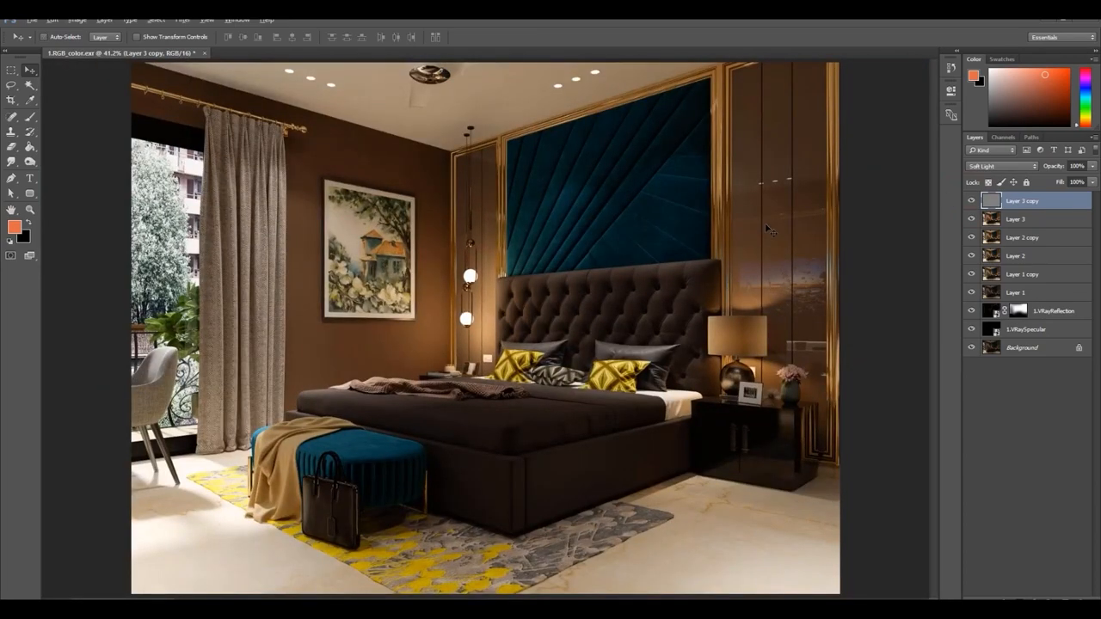
# Stamp the Soft Light sharpened result into another merged layer and duplicate it.
pyautogui.hotkey('ctrl', 'alt', 'shift', 'e')
pyautogui.hotkey('ctrl', 'j')
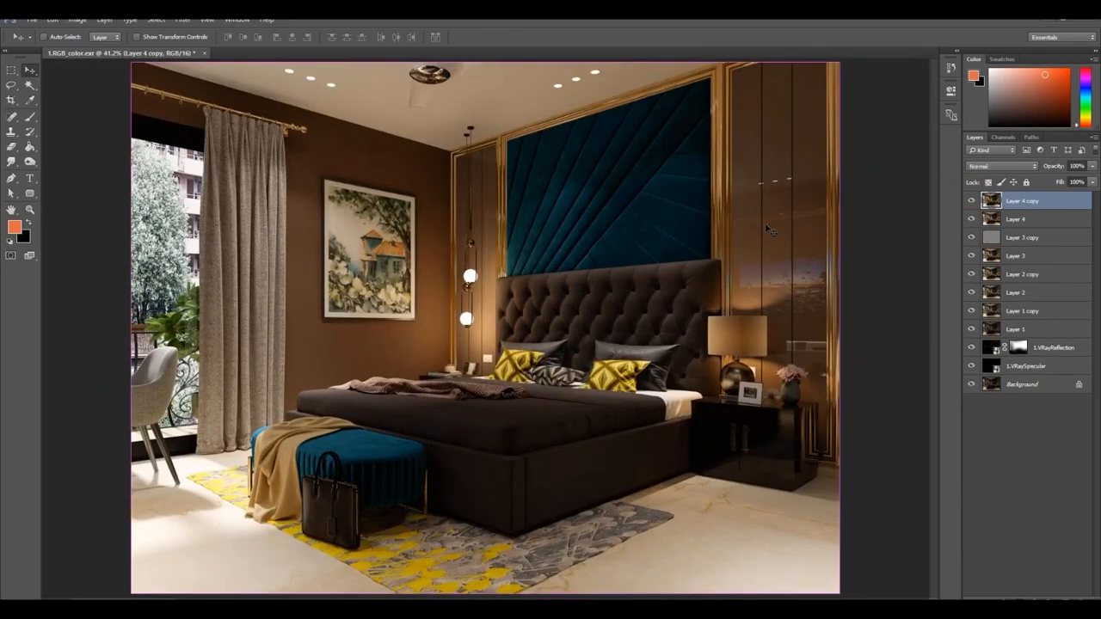
pyautogui.hotkey('alt', 'v')
pyautogui.click(760, 223)
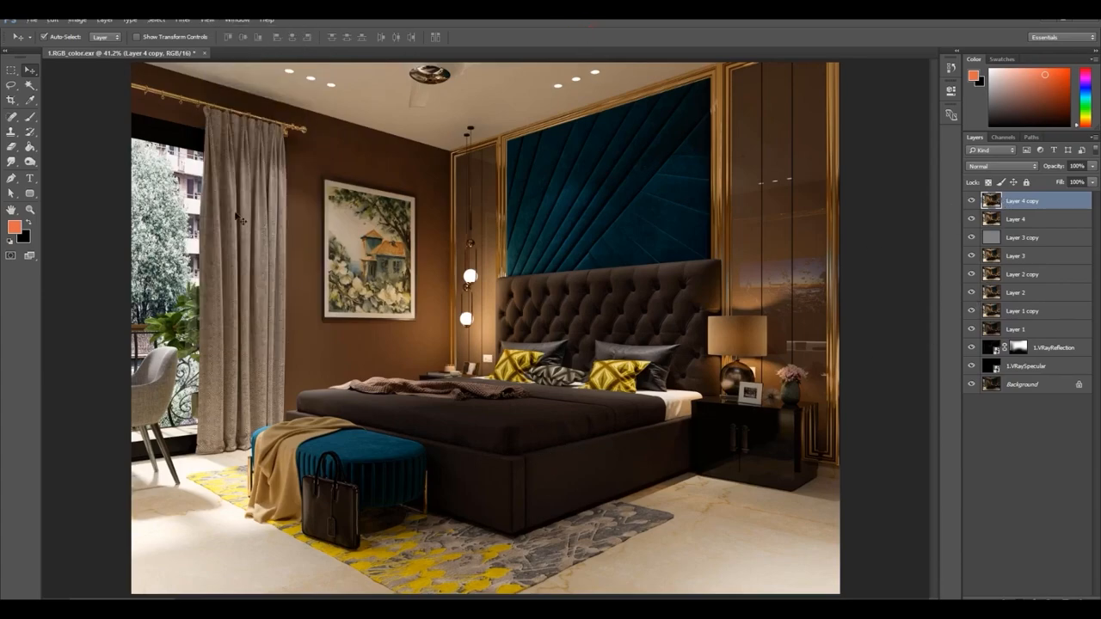
# Try automatic tone and contrast corrections on Layer 4 copy and undo the last one.
pyautogui.click(80, 23)
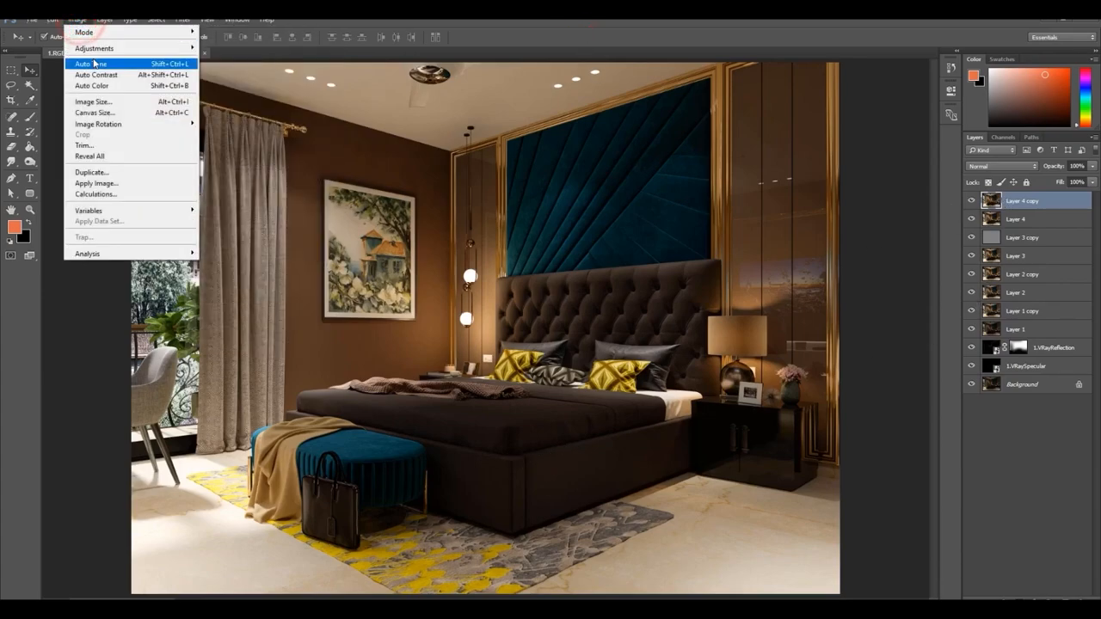
pyautogui.click(97, 67)
pyautogui.click(77, 20)
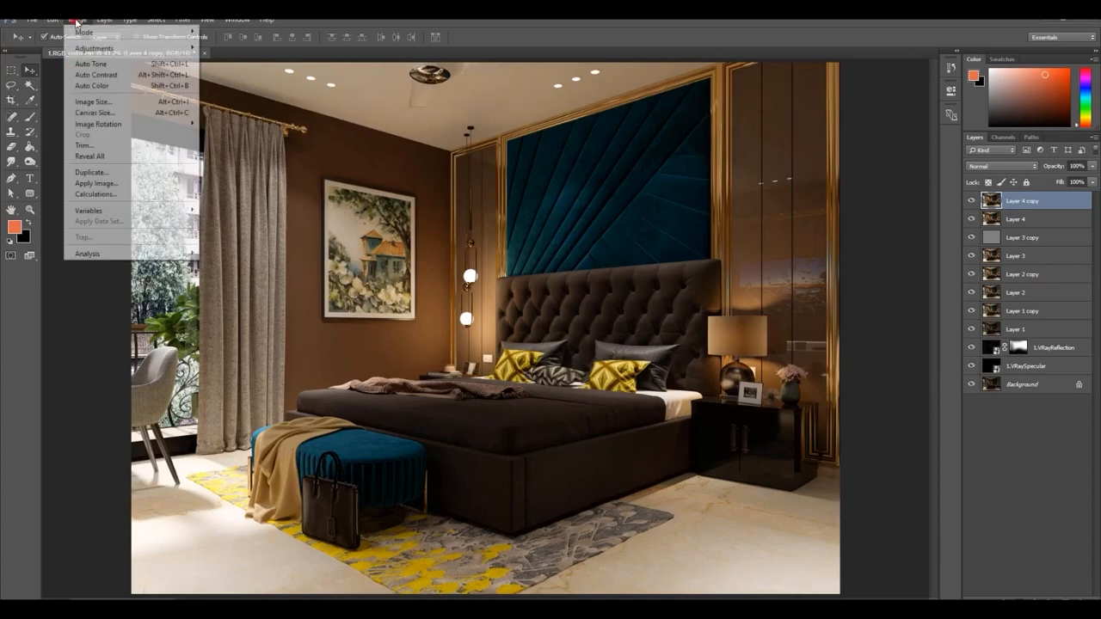
pyautogui.click(94, 79)
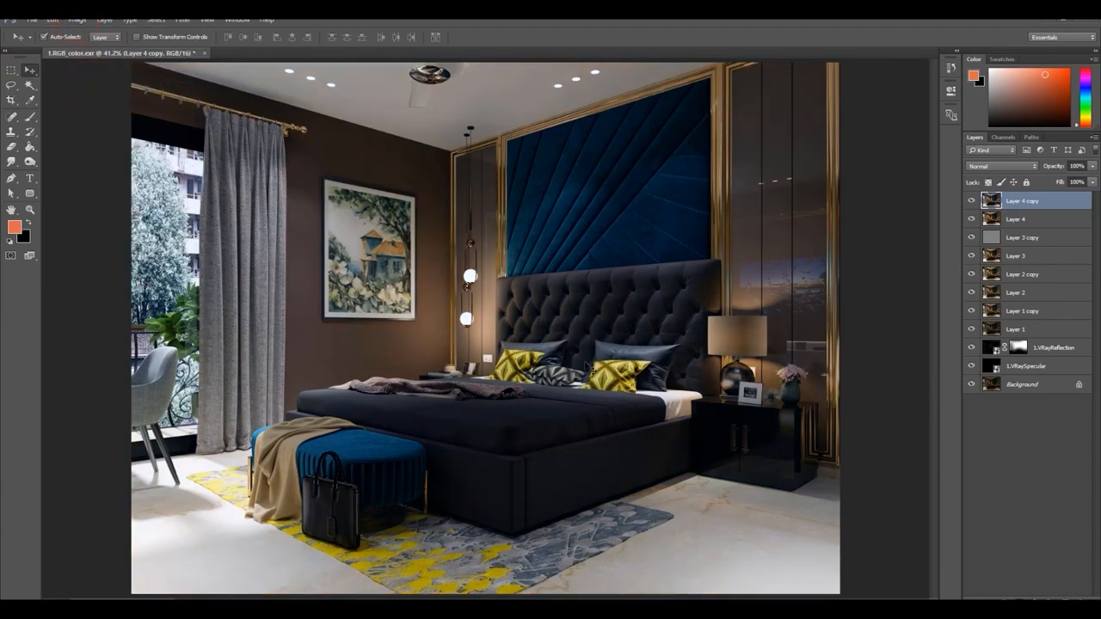
pyautogui.hotkey('ctrl', 'z')
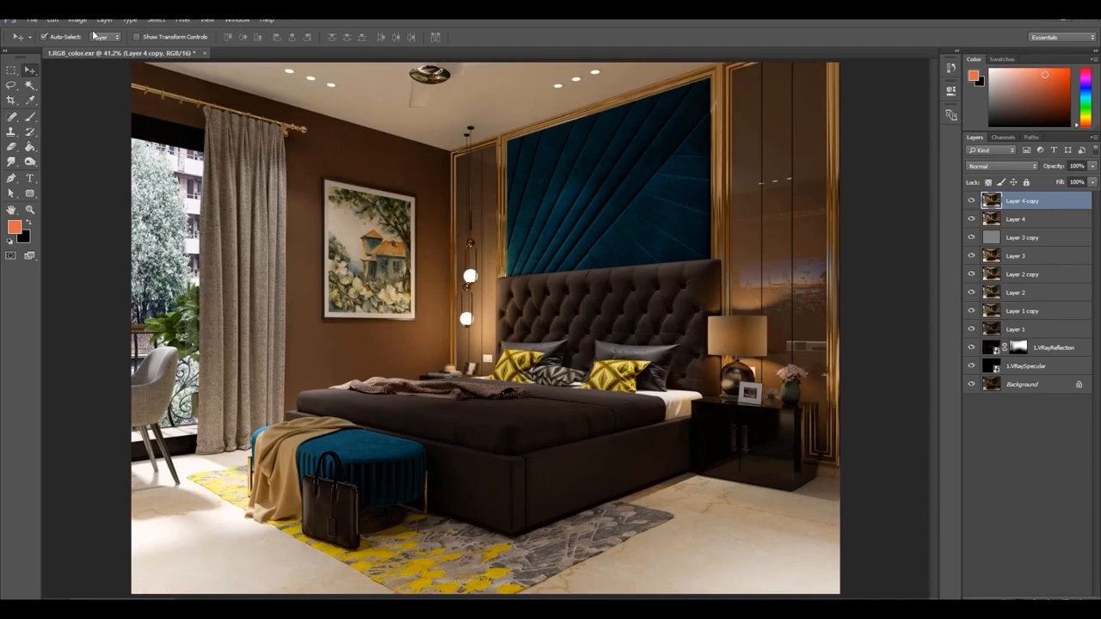
# Apply Auto Contrast to Layer 4 copy.
pyautogui.click(77, 19)
pyautogui.click(97, 72)
pyautogui.click(187, 20)
# Apply a Color Balance adjustment to Layer 4 copy, shifting the midtones toward yellow and slightly toward magenta.
pyautogui.moveTo(77, 19)
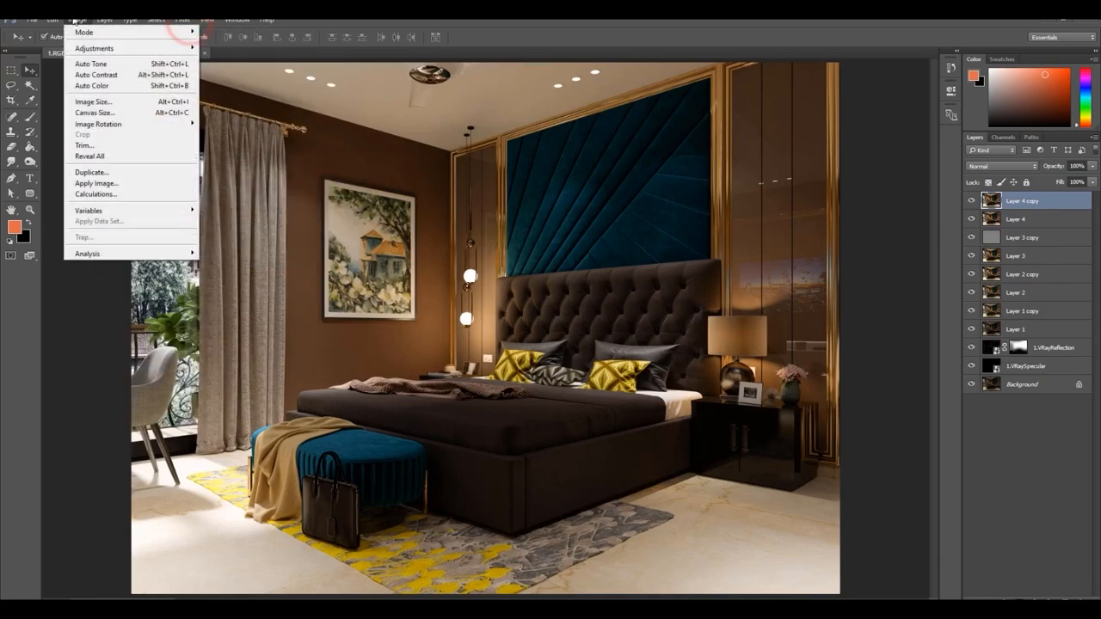
pyautogui.click(91, 48)
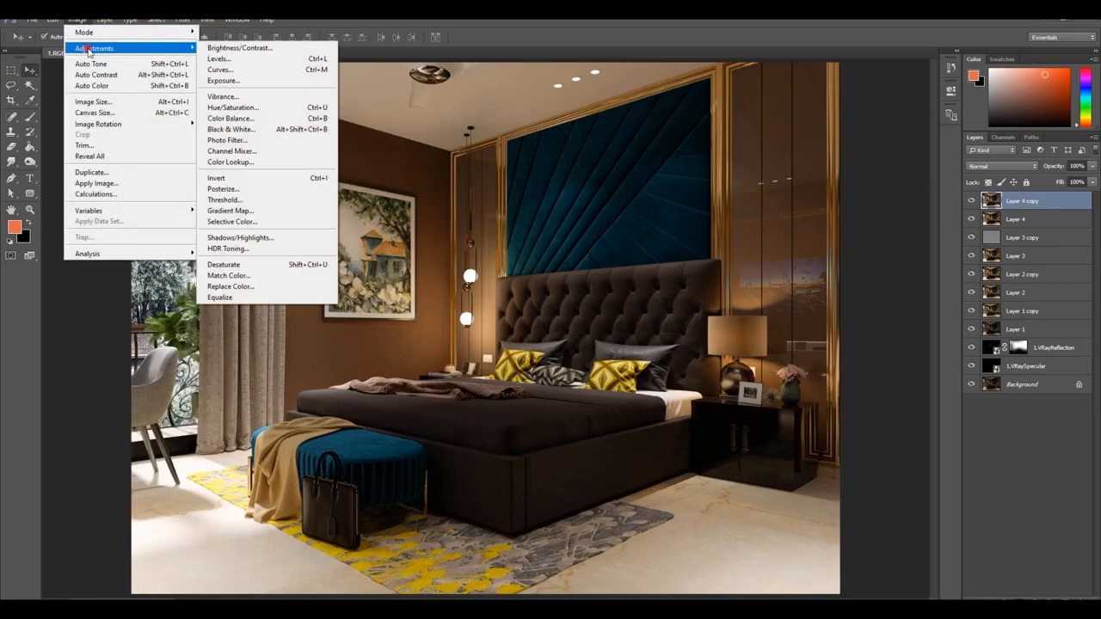
pyautogui.click(238, 119)
pyautogui.moveTo(575, 162); pyautogui.dragTo(643, 77)
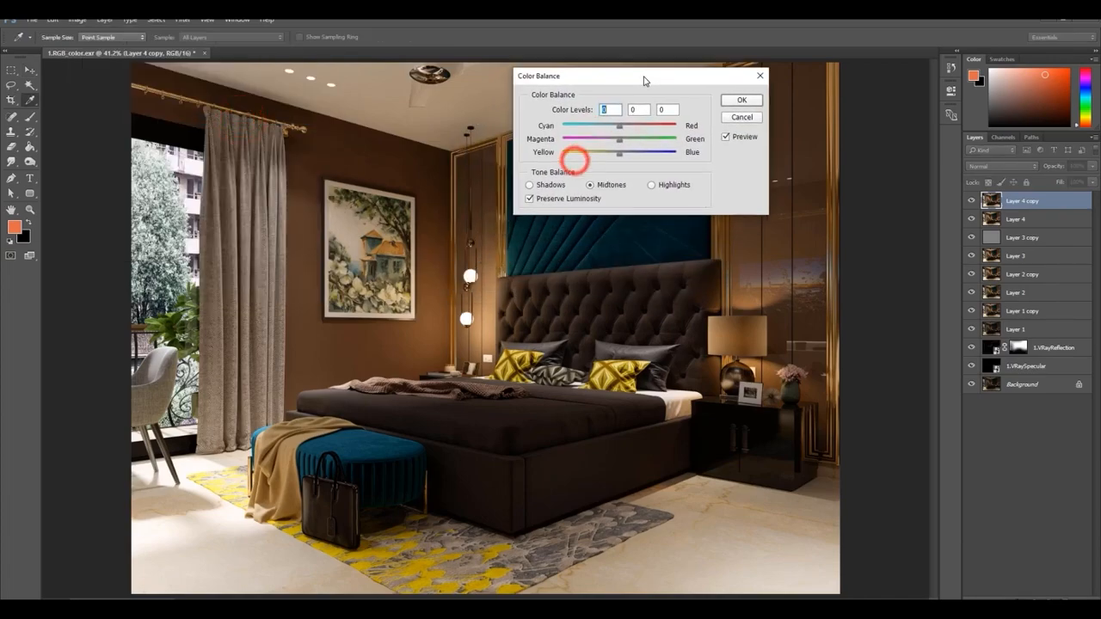
pyautogui.moveTo(621, 152)
pyautogui.mouseDown()
pyautogui.moveTo(636, 154)
pyautogui.moveTo(624, 164)
pyautogui.moveTo(653, 162)
pyautogui.moveTo(613, 163)
pyautogui.mouseUp()
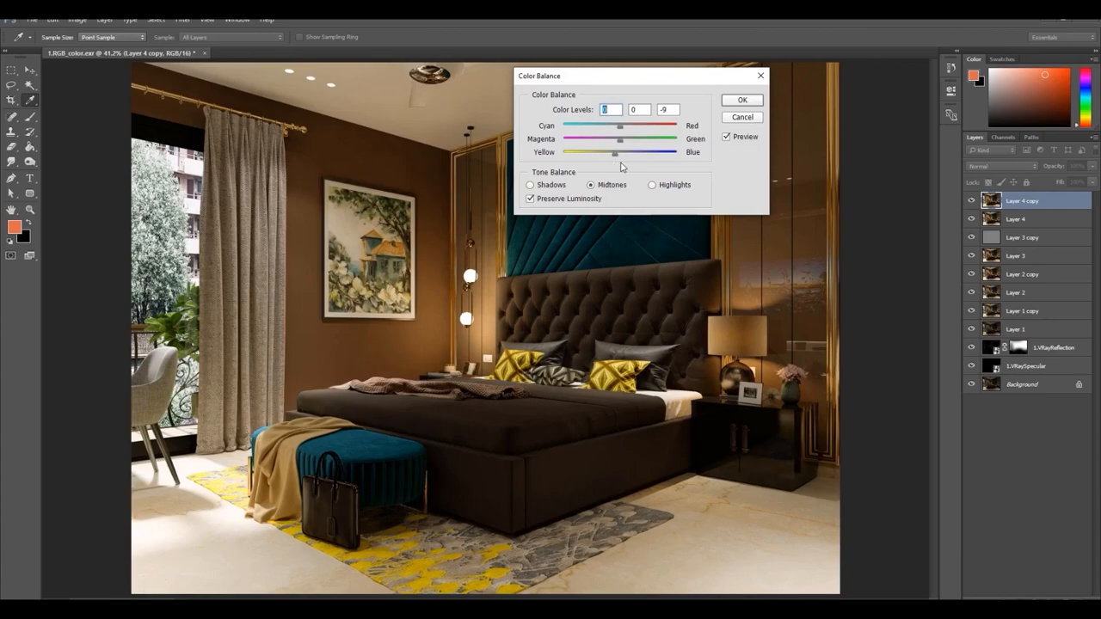
pyautogui.press('Tab')
pyautogui.press('Tab')
pyautogui.moveTo(620, 143); pyautogui.dragTo(617, 146)
pyautogui.click(665, 110)
pyautogui.click(743, 100)
pyautogui.press('v')
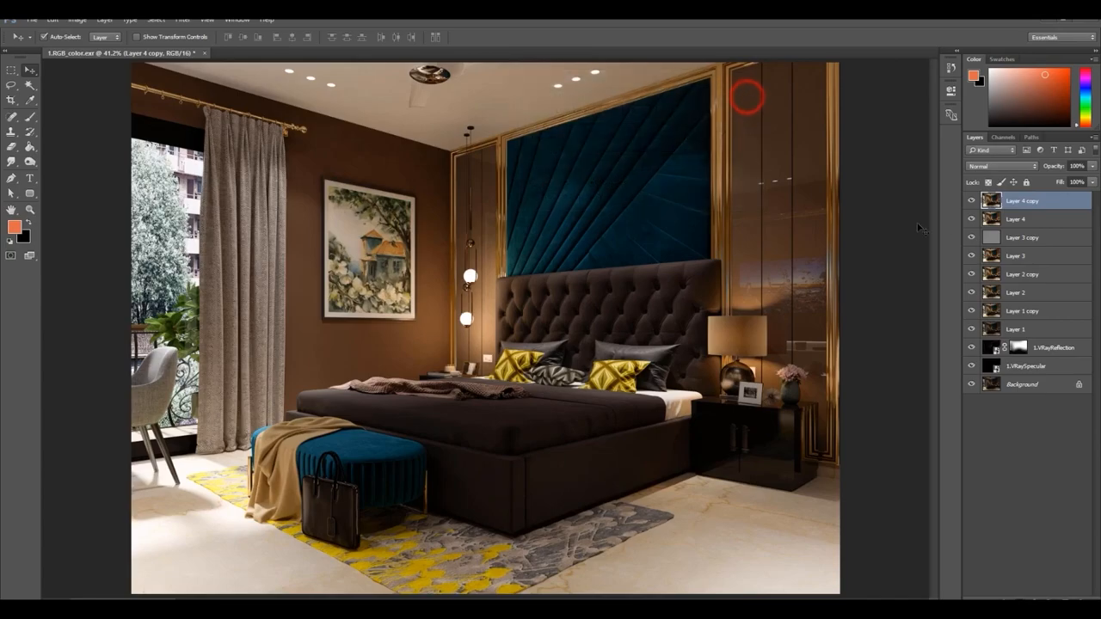
# Compare the image with and without the color-balanced layer and inspect the headboard and bedside lamp area up close.
pyautogui.click(970, 200)
pyautogui.click(970, 200)
pyautogui.keyDown('alt'); pyautogui.scroll(4, 762, 215); pyautogui.keyUp('alt')
pyautogui.keyDown('alt'); pyautogui.scroll(4, 691, 389); pyautogui.keyUp('alt')
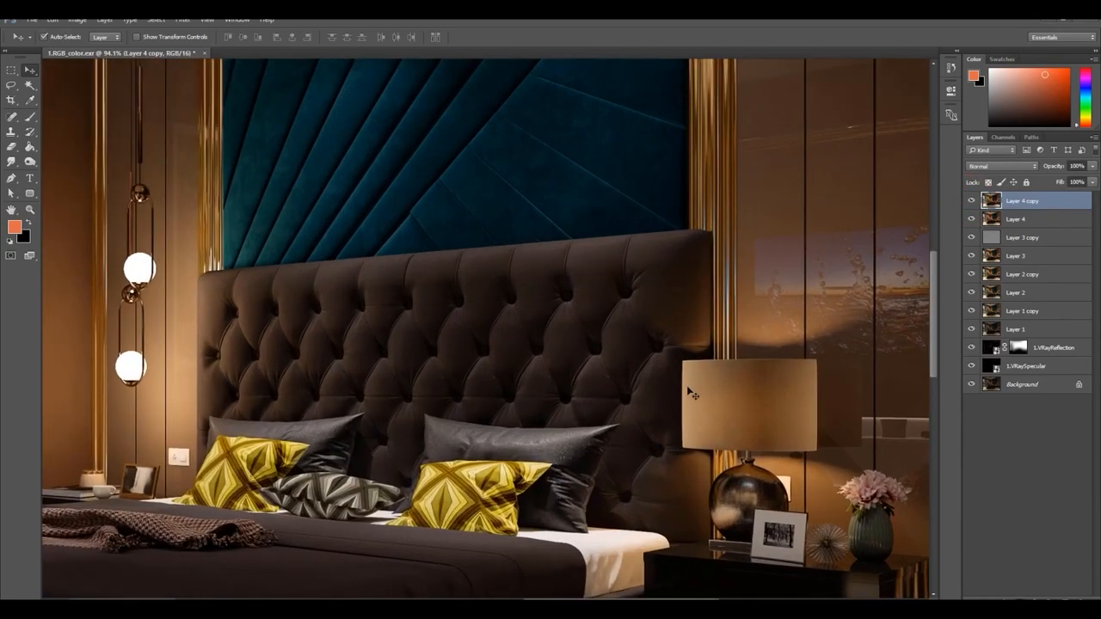
pyautogui.keyDown('alt'); pyautogui.scroll(-3, 688, 389); pyautogui.keyUp('alt')
pyautogui.keyDown('alt'); pyautogui.scroll(-3, 689, 389); pyautogui.keyUp('alt')
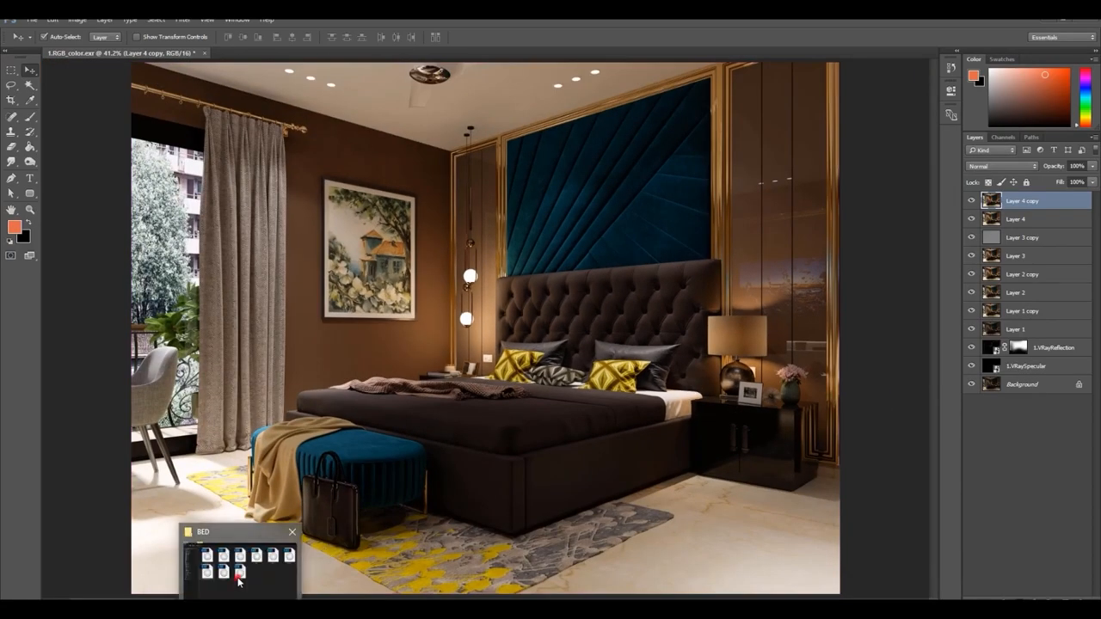
# Place the 1.VRayRefraction.exr pass from the BED renders folder as a new layer above Layer 4 copy.
pyautogui.click(238, 573)
pyautogui.moveTo(688, 182); pyautogui.dragTo(432, 555)
pyautogui.click(492, 510)
pyautogui.moveTo(226, 337); pyautogui.dragTo(353, 304)
pyautogui.click(582, 216)
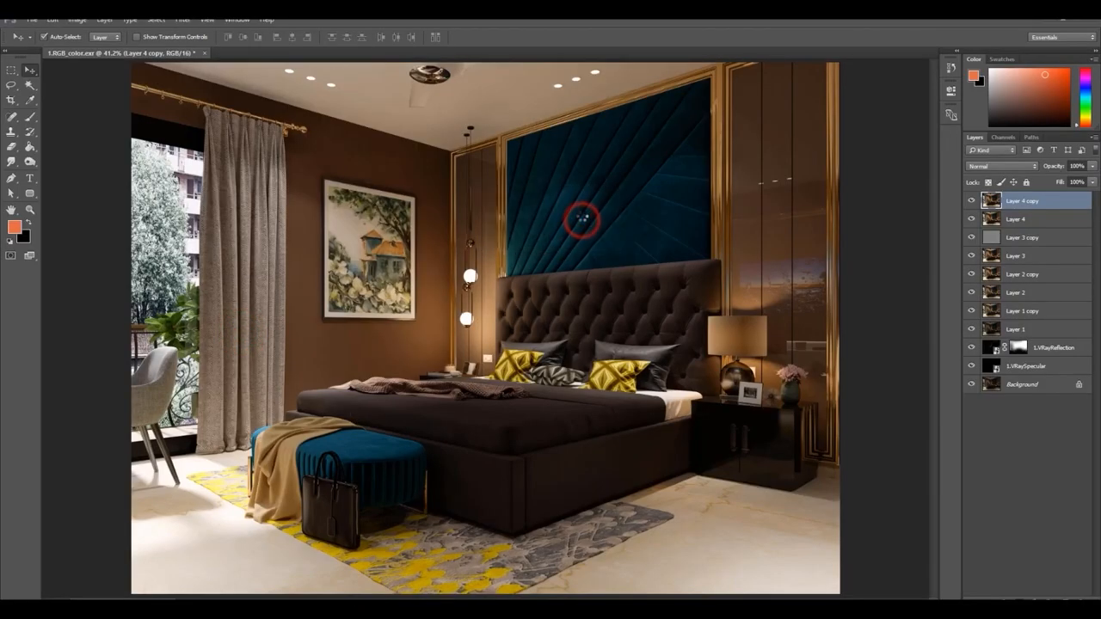
pyautogui.press('Return')
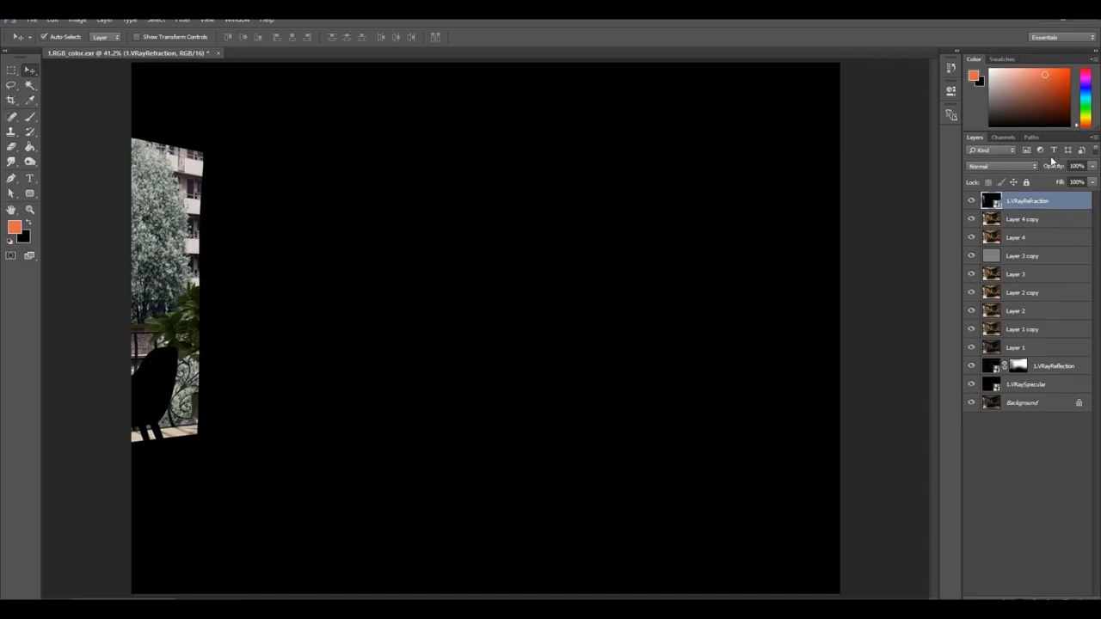
# Set the 1.VRayRefraction layer to Screen blending, compare the window view with and without it, and lower its opacity to 50%.
pyautogui.click(1015, 166)
pyautogui.click(995, 239)
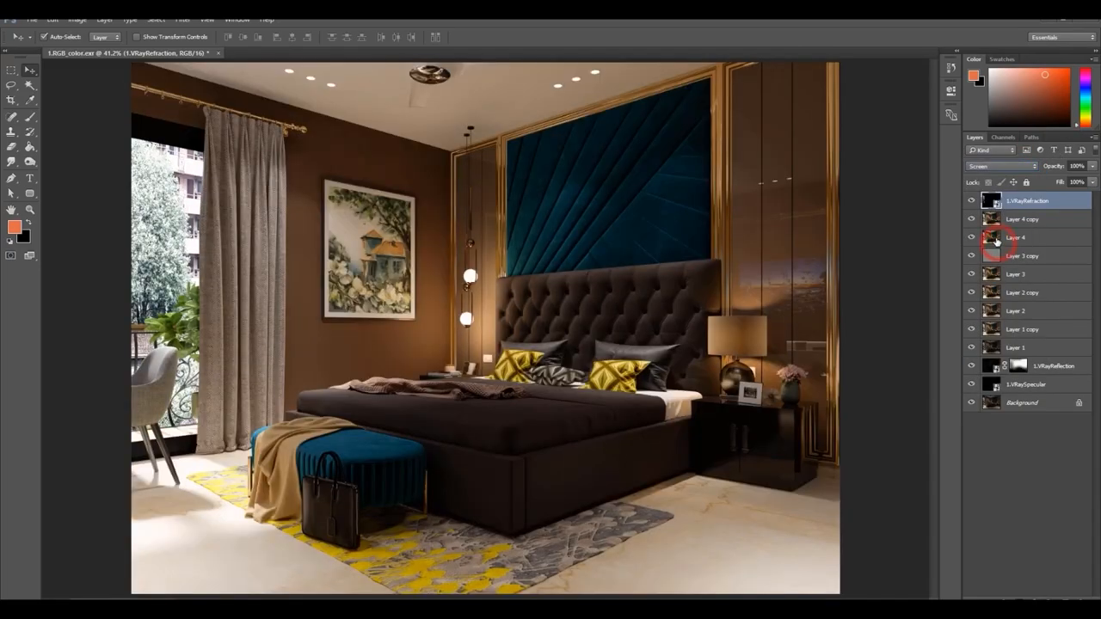
pyautogui.click(972, 201)
pyautogui.click(972, 202)
pyautogui.click(972, 201)
pyautogui.click(972, 202)
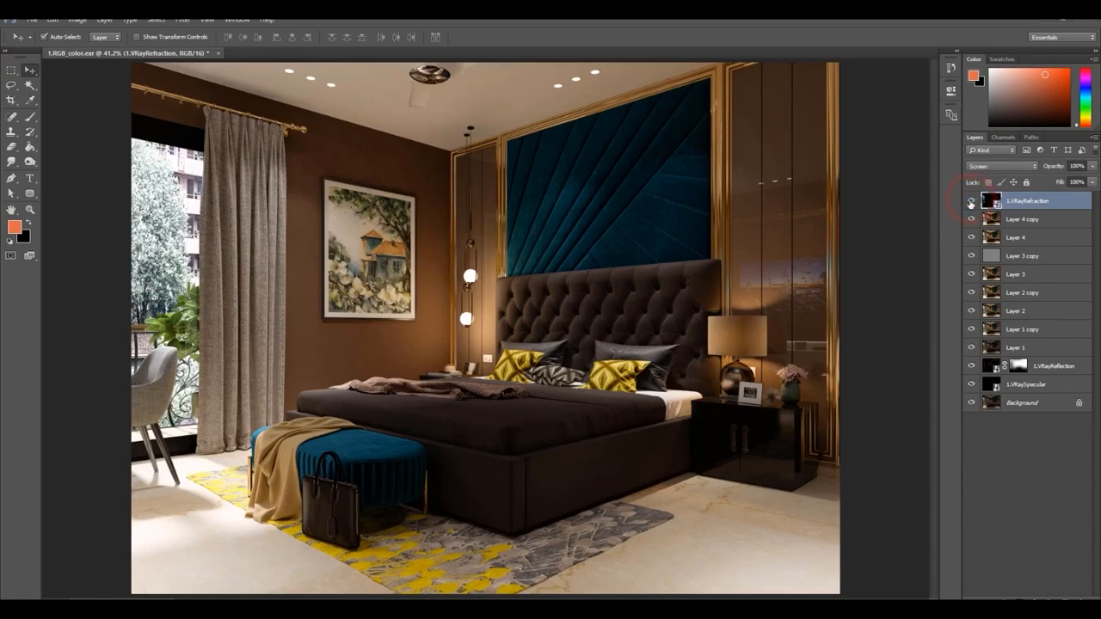
pyautogui.moveTo(1050, 169)
pyautogui.mouseDown()
pyautogui.moveTo(1036, 172)
pyautogui.moveTo(1054, 179)
pyautogui.mouseUp()
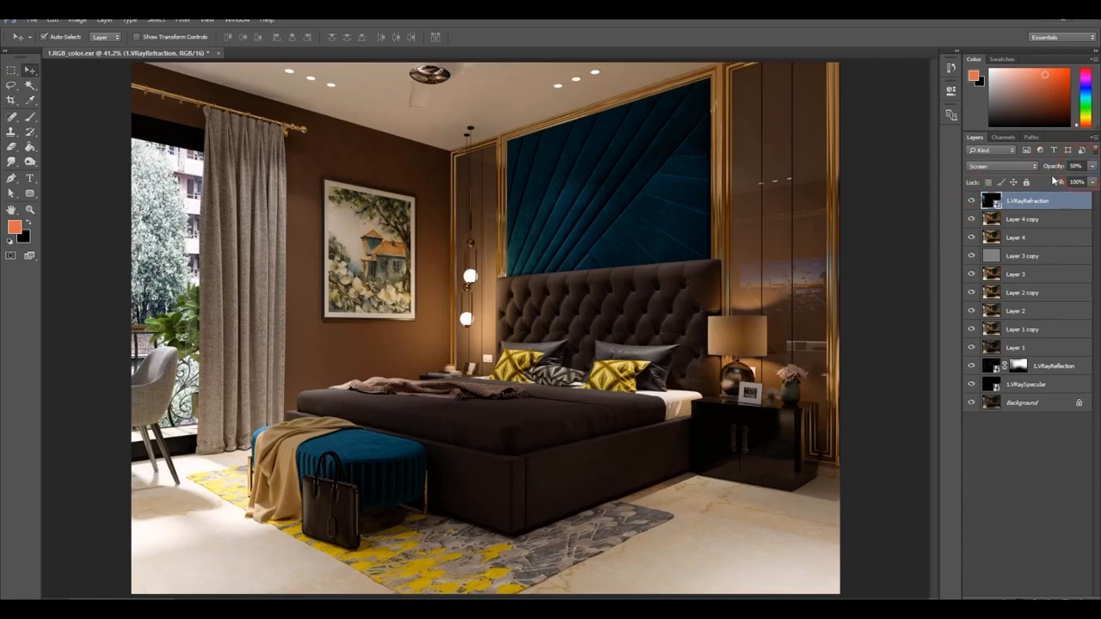
pyautogui.keyDown('alt'); pyautogui.scroll(-3, 621, 278); pyautogui.keyUp('alt')
pyautogui.keyDown('alt'); pyautogui.scroll(1, 621, 277); pyautogui.keyUp('alt')
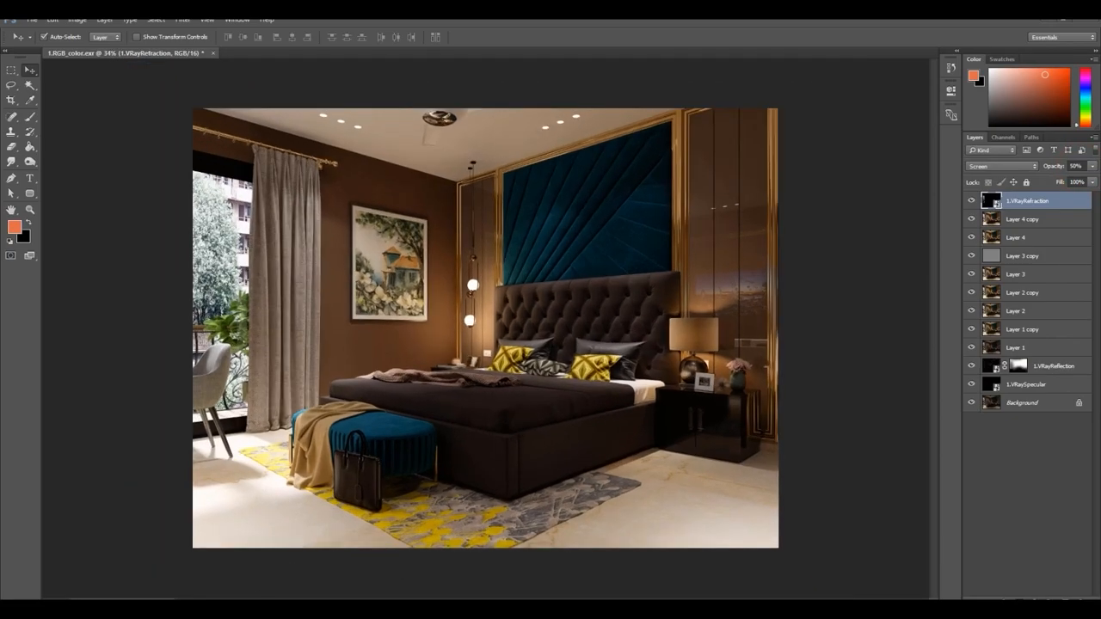
# Place the 1.Glare.exr pass from the BED renders folder as a new layer above the refraction pass.
pyautogui.hotkey('alt', 'Tab')
pyautogui.click(529, 453)
pyautogui.click(417, 335)
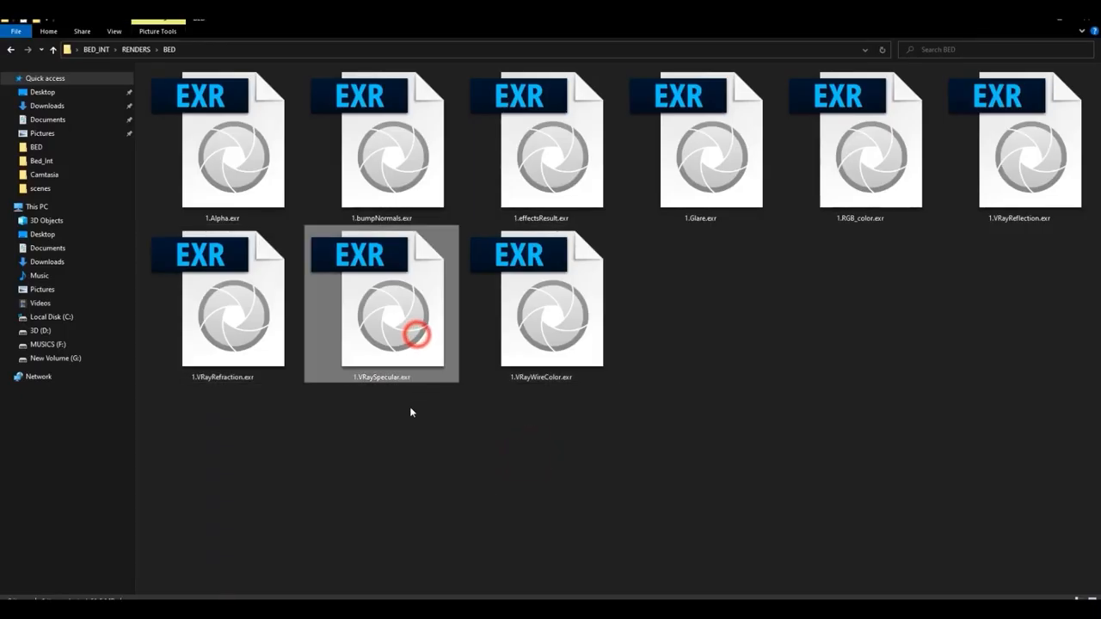
pyautogui.click(519, 456)
pyautogui.moveTo(695, 173); pyautogui.dragTo(557, 243)
pyautogui.click(589, 215)
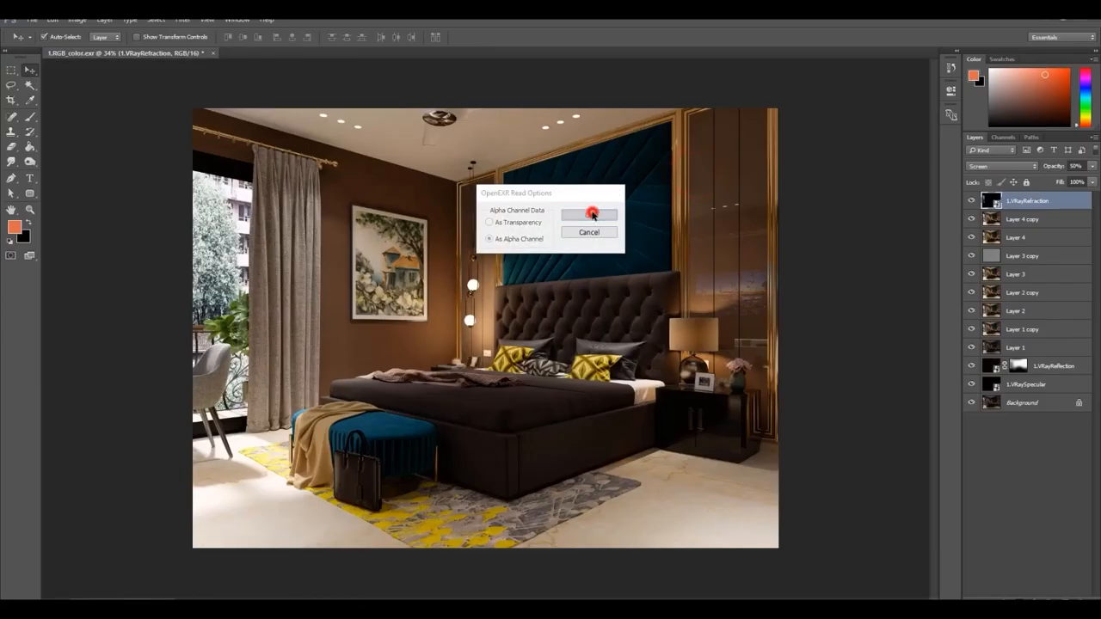
pyautogui.press('Return')
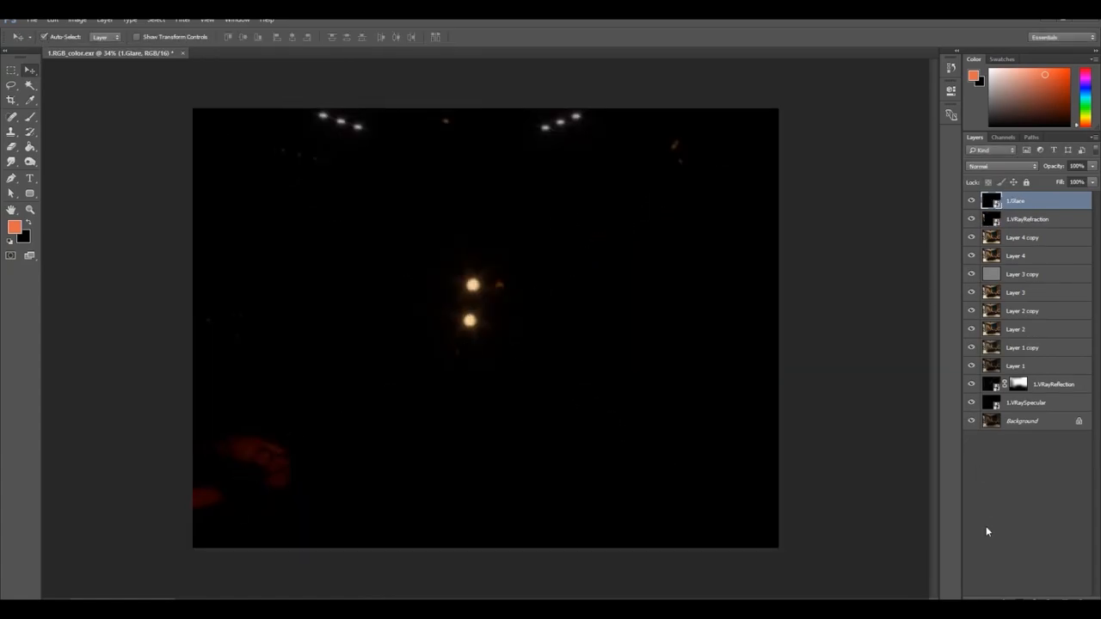
# Add a layer mask to 1.Glare and paint black over the red floor glow and the orange glow on the wall panel.
pyautogui.click(1019, 598)
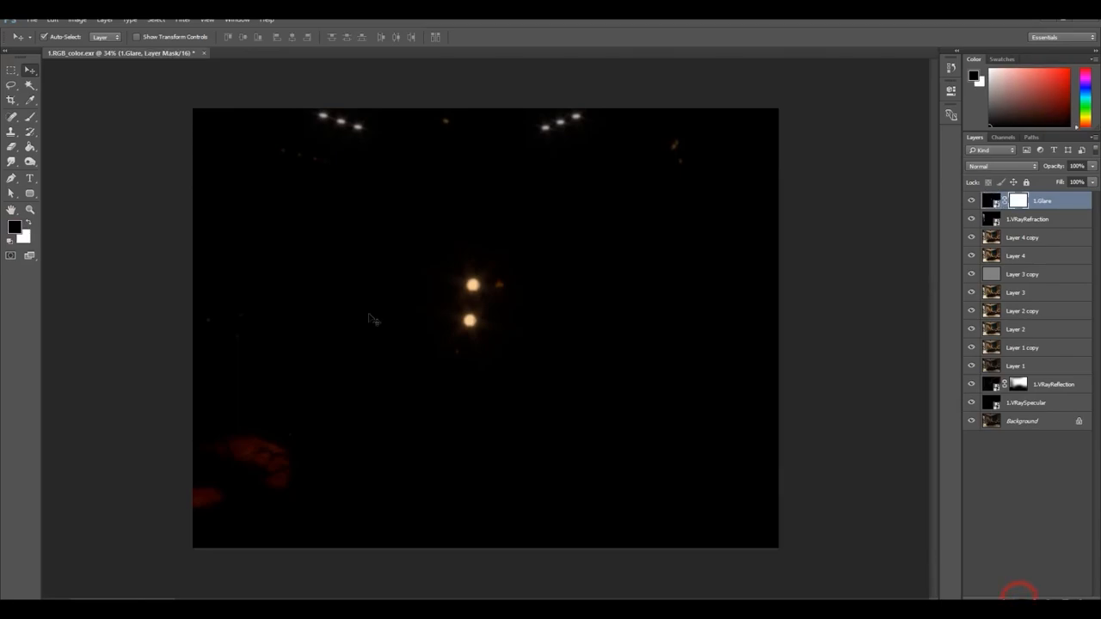
pyautogui.click(30, 116)
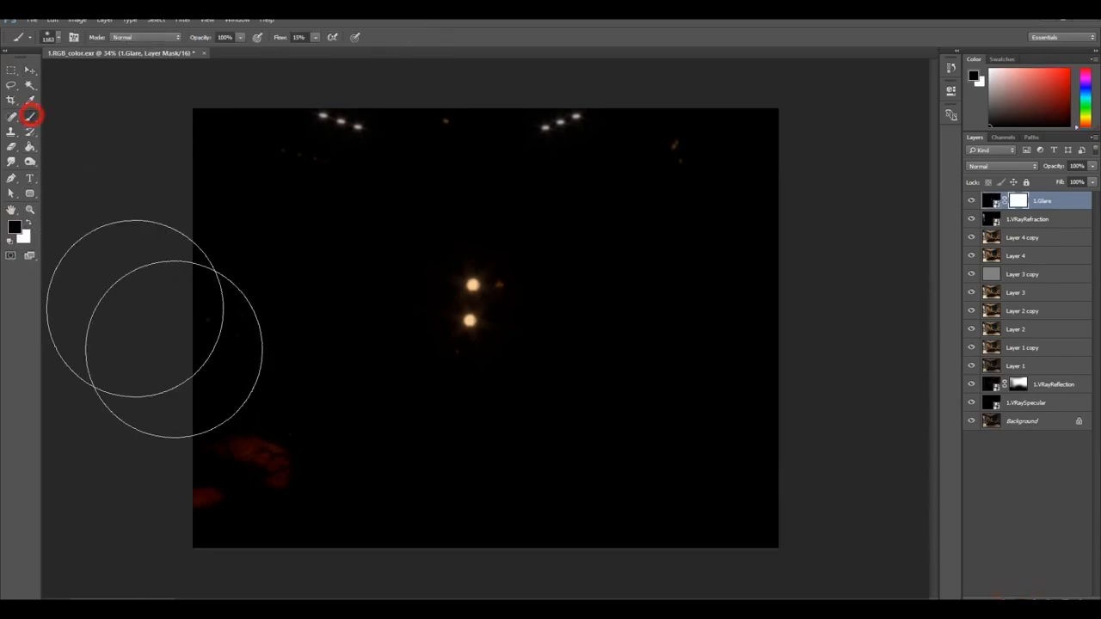
pyautogui.moveTo(262, 460)
pyautogui.mouseDown()
pyautogui.moveTo(246, 452)
pyautogui.moveTo(221, 507)
pyautogui.mouseUp()
pyautogui.moveTo(704, 266)
pyautogui.mouseDown()
pyautogui.moveTo(691, 209)
pyautogui.moveTo(711, 215)
pyautogui.mouseUp()
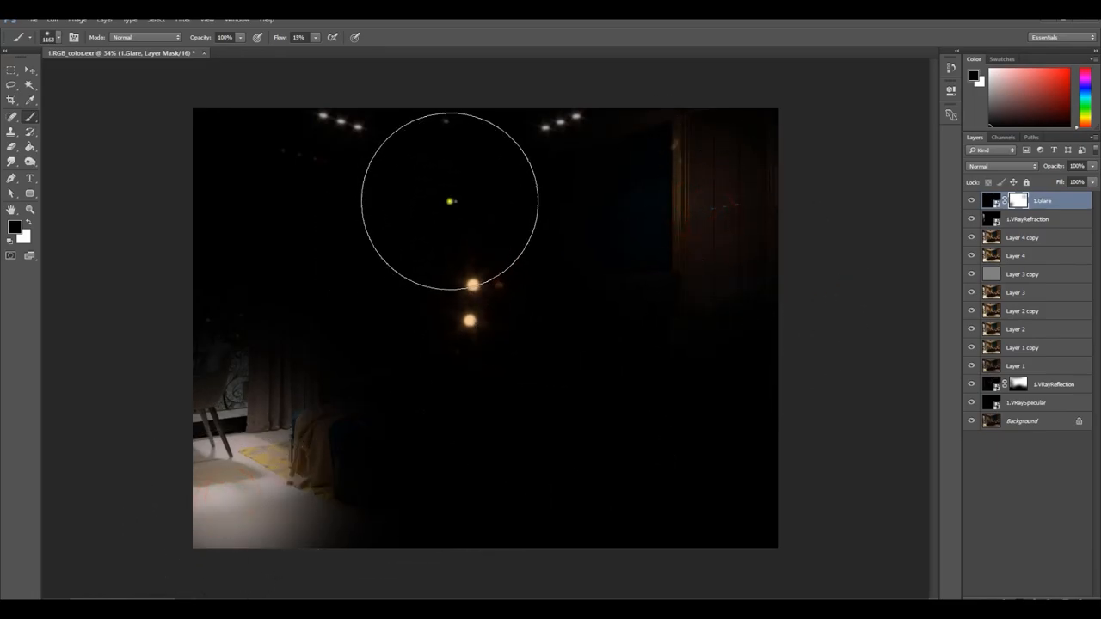
# Reduce the brush size and mask out the faint glare along the curtain rod and at the ceiling fan on the 1.Glare mask.
pyautogui.rightClick(449, 202)
pyautogui.click(540, 227)
pyautogui.click(558, 22)
pyautogui.moveTo(273, 150)
pyautogui.mouseDown()
pyautogui.moveTo(314, 160)
pyautogui.moveTo(249, 149)
pyautogui.moveTo(327, 162)
pyautogui.mouseUp()
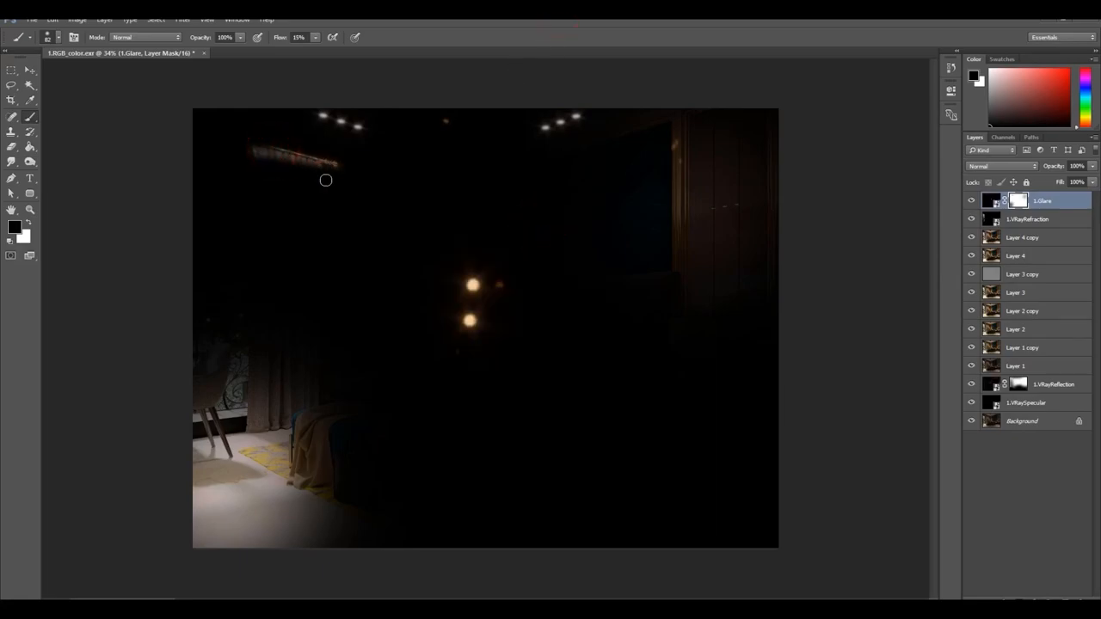
pyautogui.click(444, 121)
# Set the 1.Glare layer's blending mode to Screen.
pyautogui.click(28, 71)
pyautogui.click(985, 201)
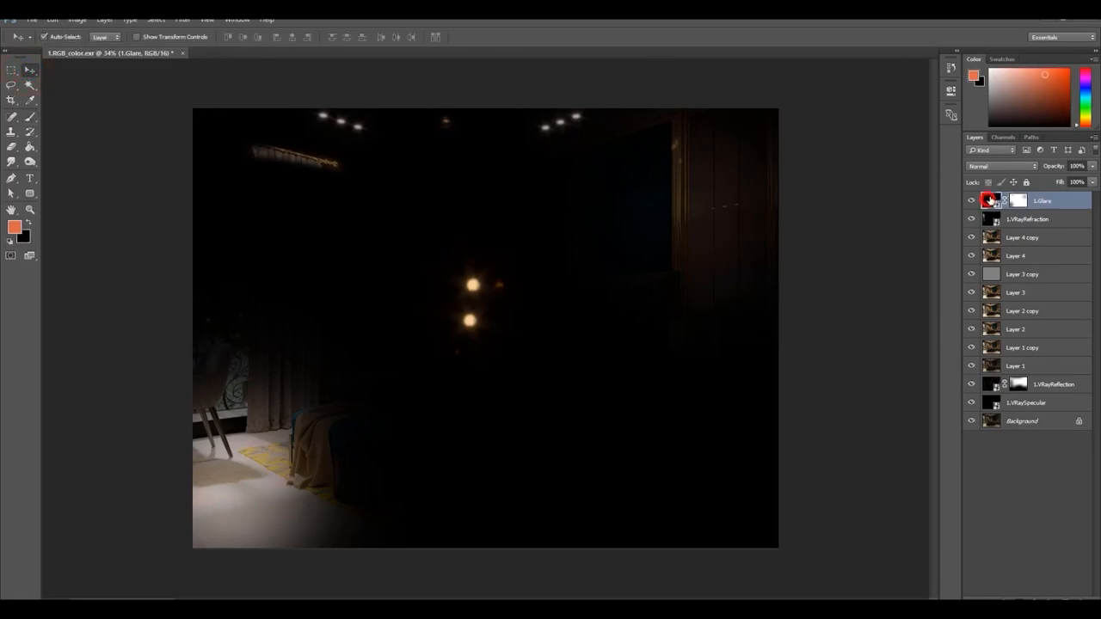
pyautogui.click(1001, 166)
pyautogui.click(977, 246)
# Compare the pendant lamps with and without the glare layer up close and inspect the ceiling spotlights.
pyautogui.keyDown('alt'); pyautogui.scroll(6, 445, 356); pyautogui.keyUp('alt')
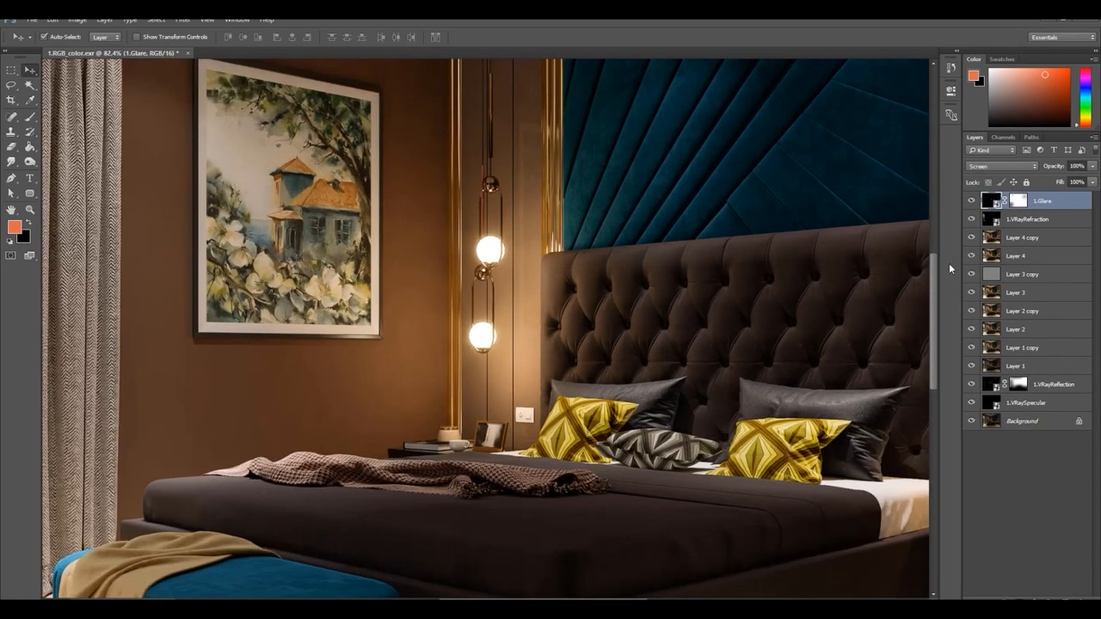
pyautogui.click(972, 201)
pyautogui.click(972, 201)
pyautogui.click(972, 202)
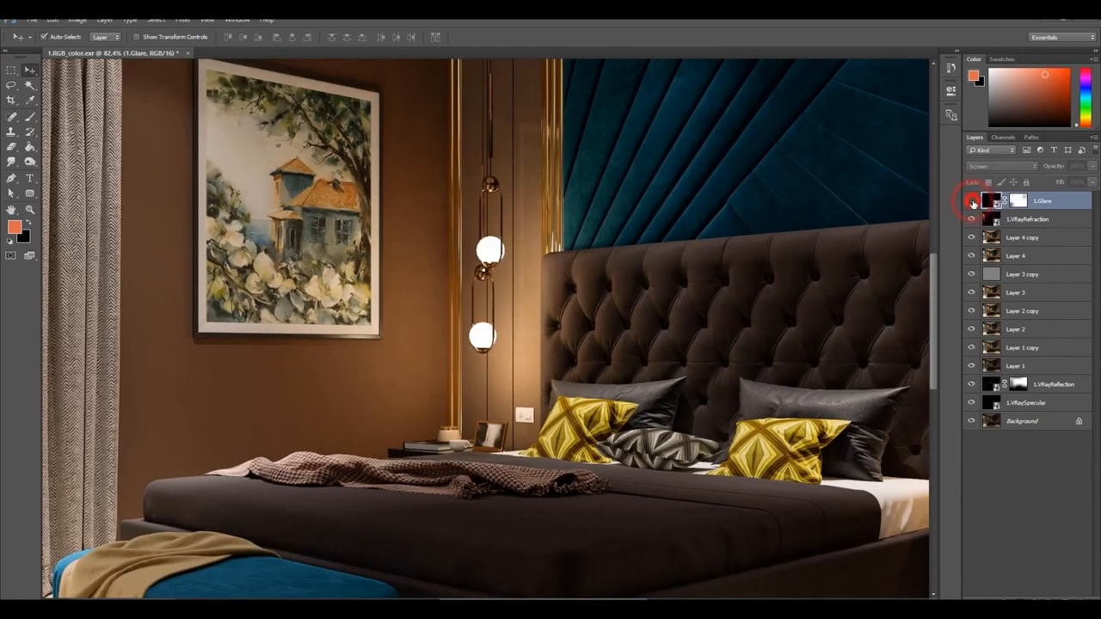
pyautogui.click(973, 203)
pyautogui.moveTo(398, 168); pyautogui.dragTo(541, 490)
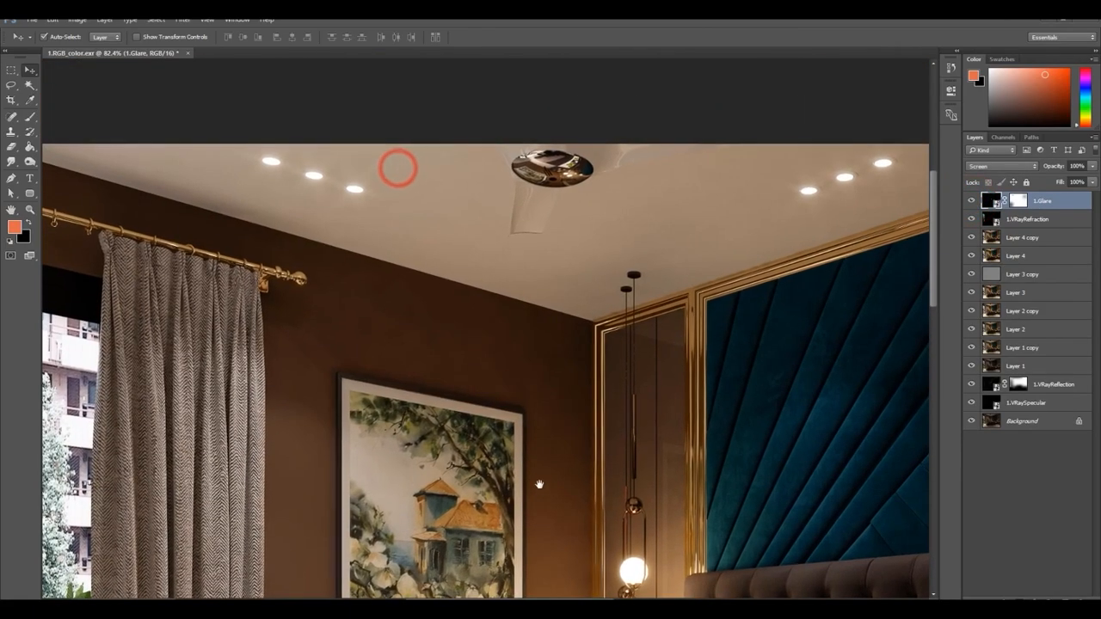
pyautogui.hotkey('ctrl', '0')
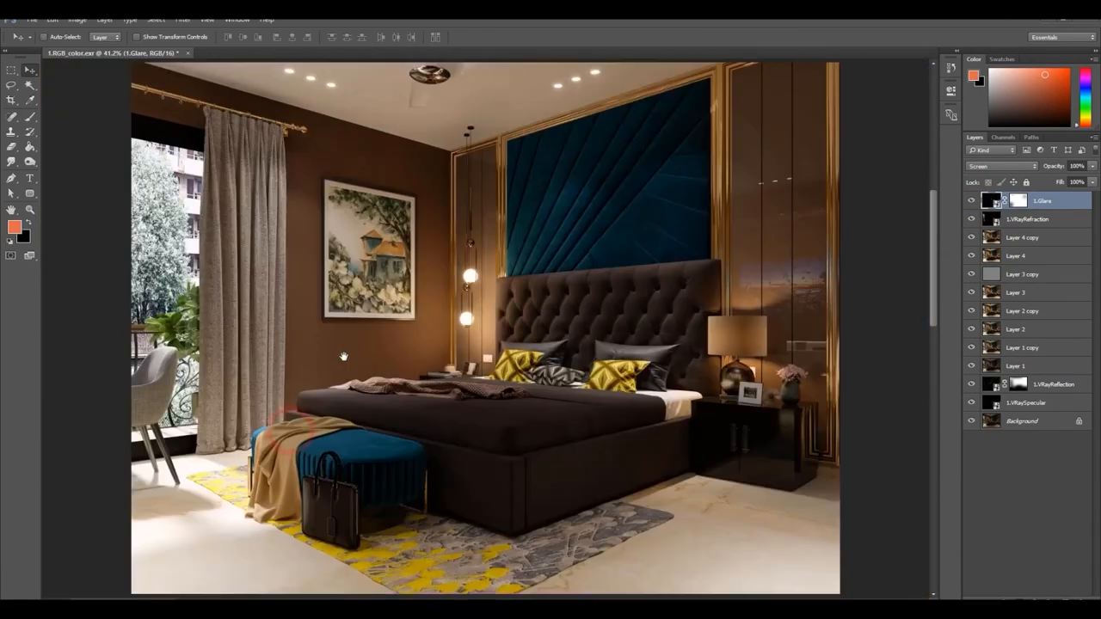
# Compare the full image without the glare layer and without the layers from 1.Glare down to Layer 1 copy, leaving all layers visible.
pyautogui.click(969, 201)
pyautogui.click(969, 201)
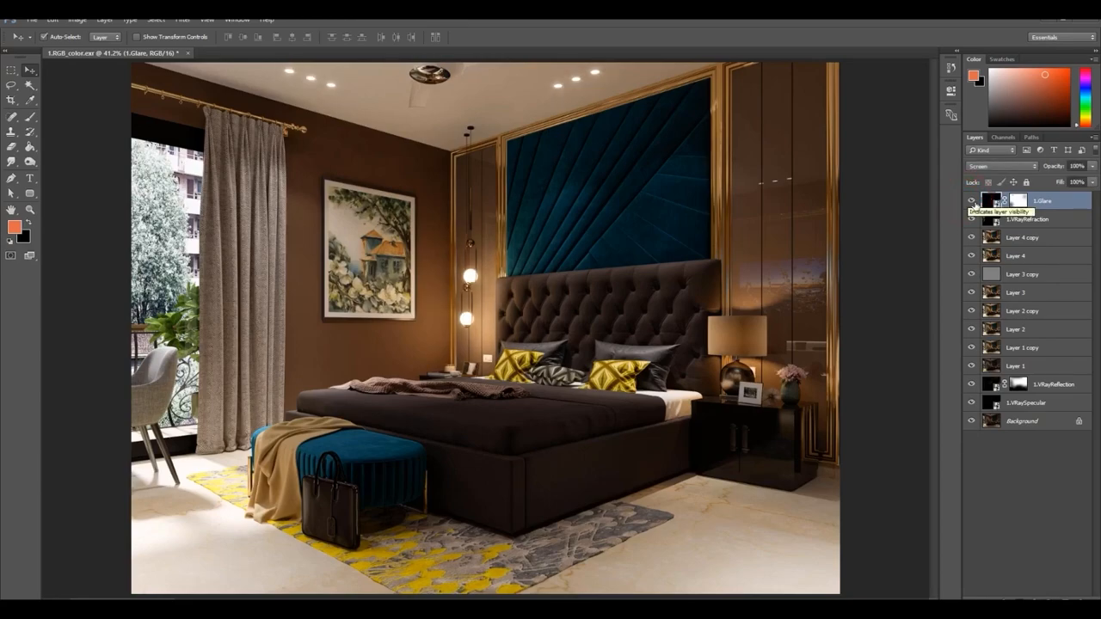
pyautogui.moveTo(971, 202); pyautogui.dragTo(972, 359)
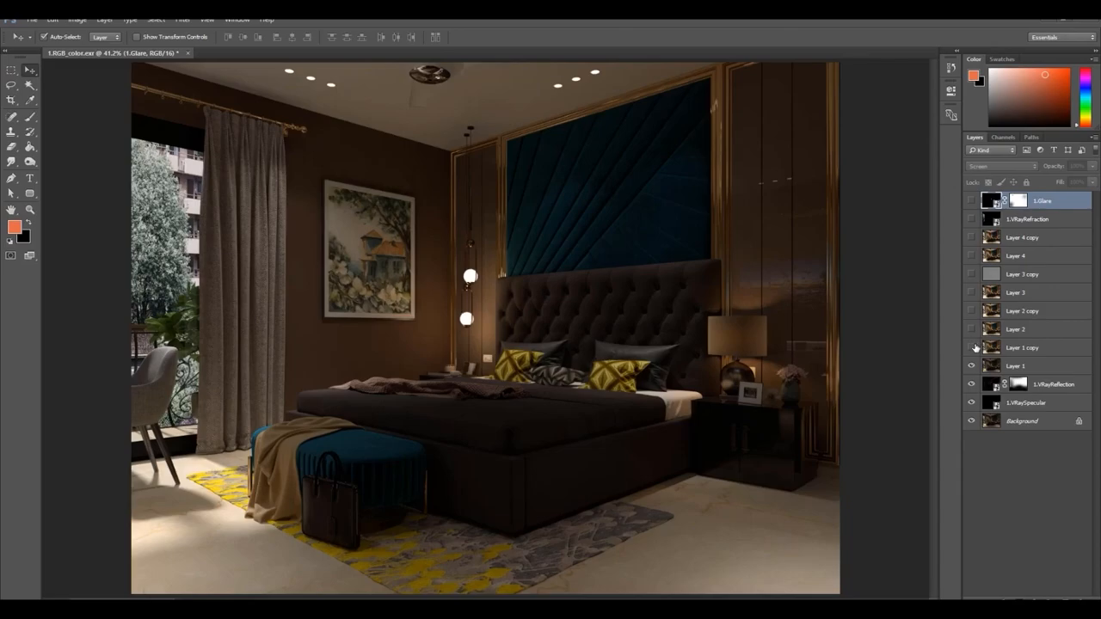
pyautogui.moveTo(972, 348); pyautogui.dragTo(969, 207)
pyautogui.click(972, 200)
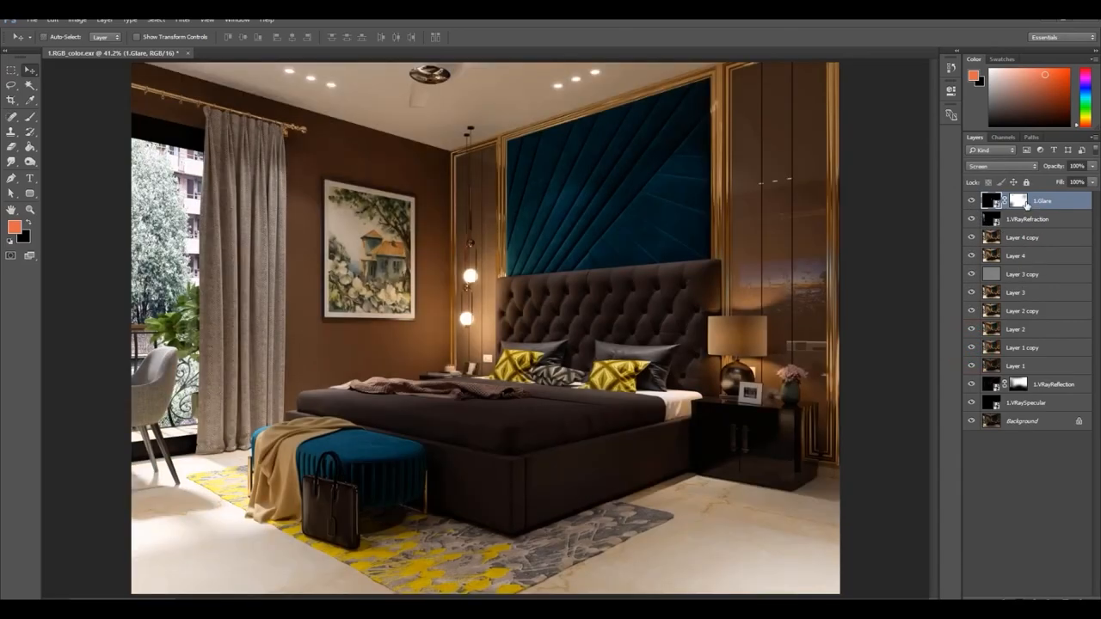
# Merge all visible layers into a new layer on top of the stack and duplicate it.
pyautogui.hotkey('ctrl', 'shift', 'alt', 'e')
pyautogui.hotkey('ctrl', 'j')
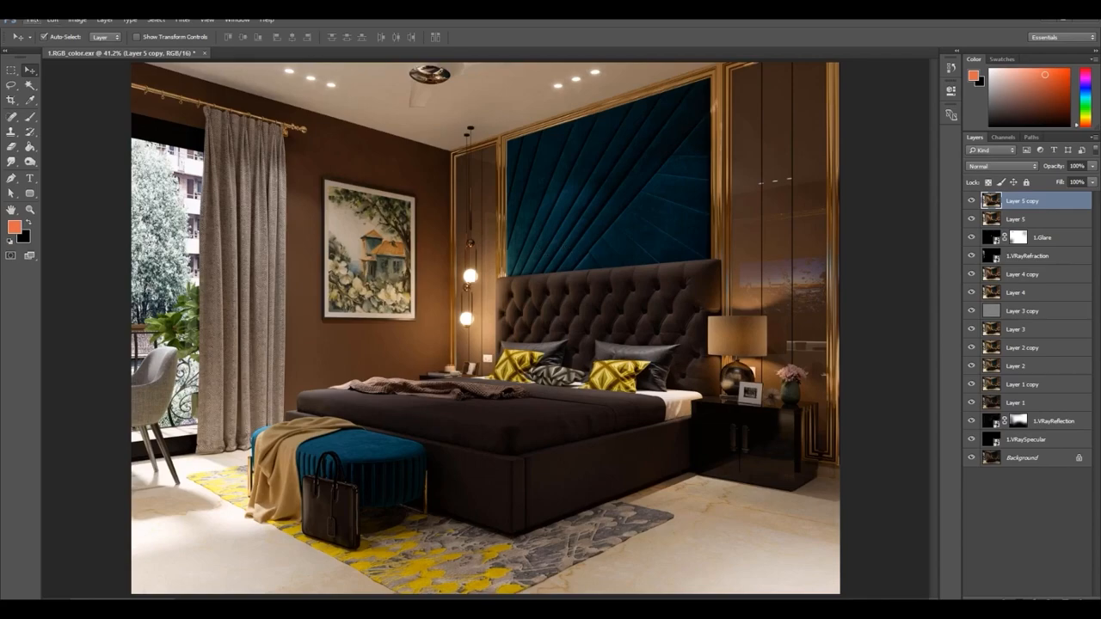
# Save the composite as a PNG file named 1 in the BED renders folder, using None / Fast compression and no interlacing.
pyautogui.click(33, 19)
pyautogui.click(62, 145)
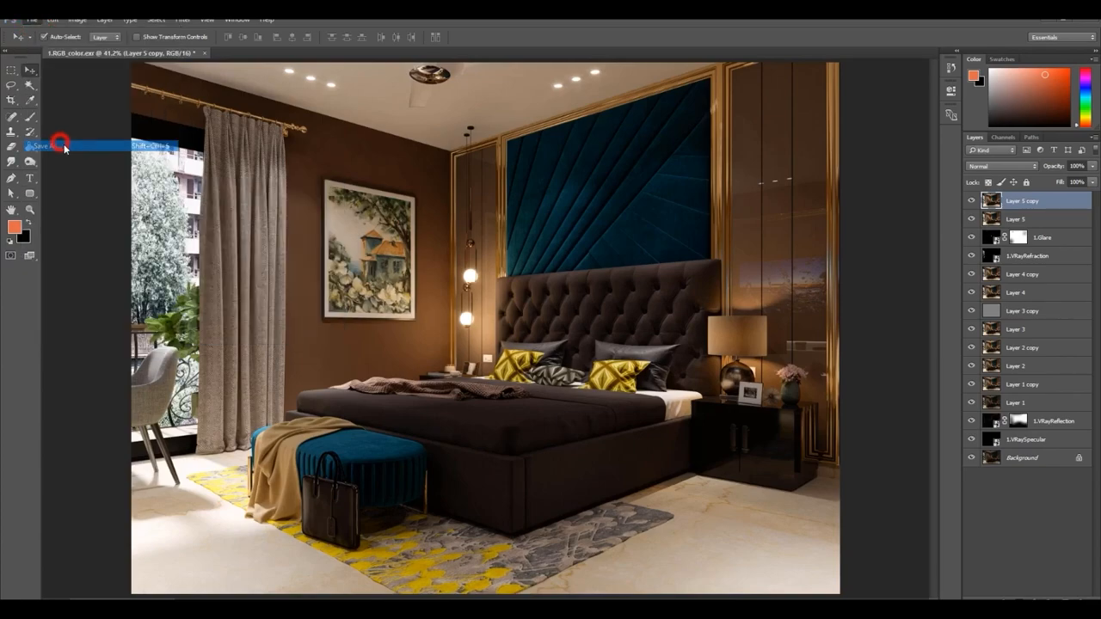
pyautogui.click(126, 276)
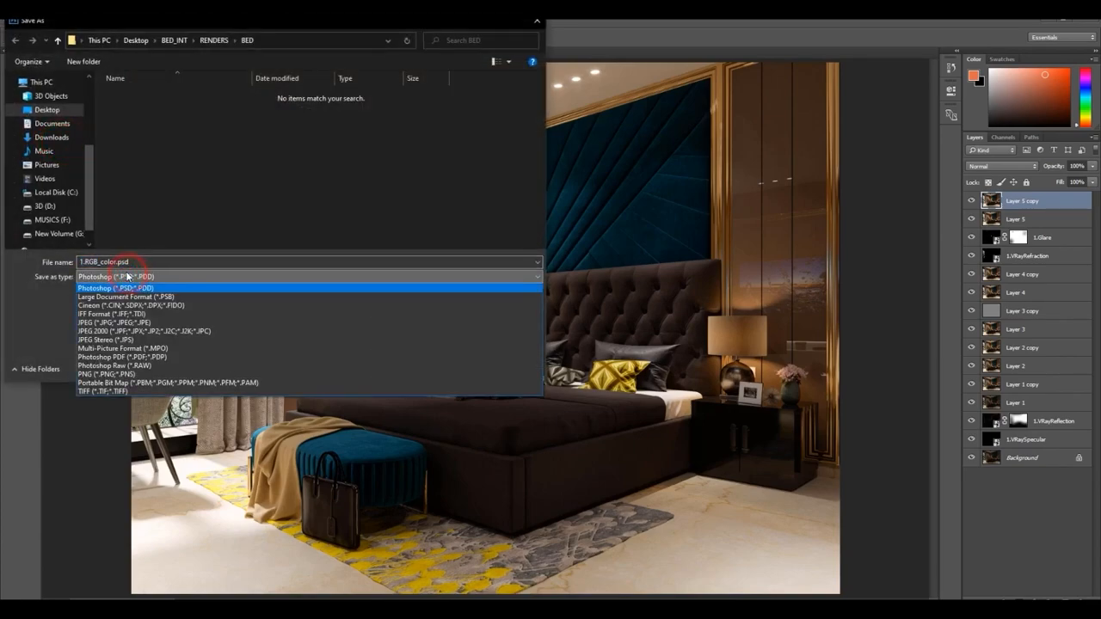
pyautogui.press('p')
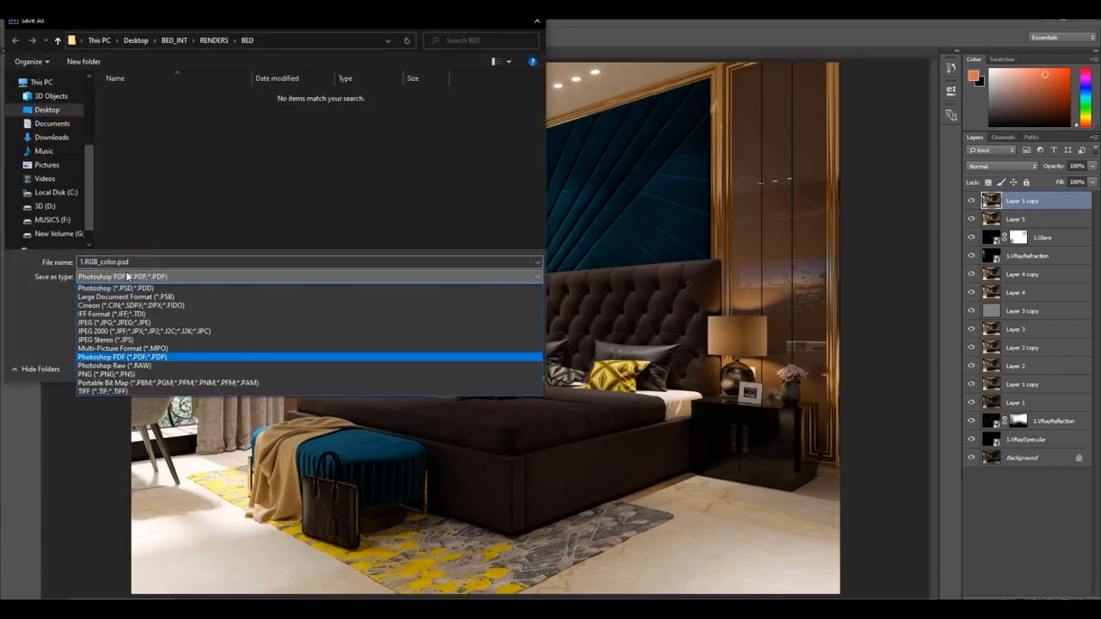
pyautogui.press('p')
pyautogui.press('p')
pyautogui.press('Return')
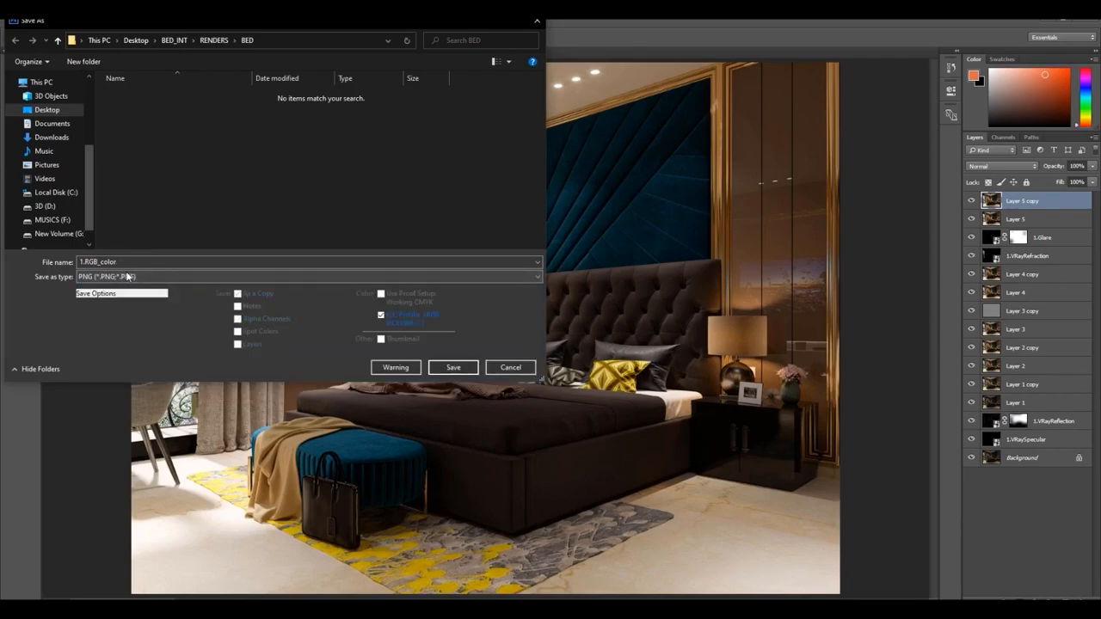
pyautogui.click(108, 263)
pyautogui.click(215, 203)
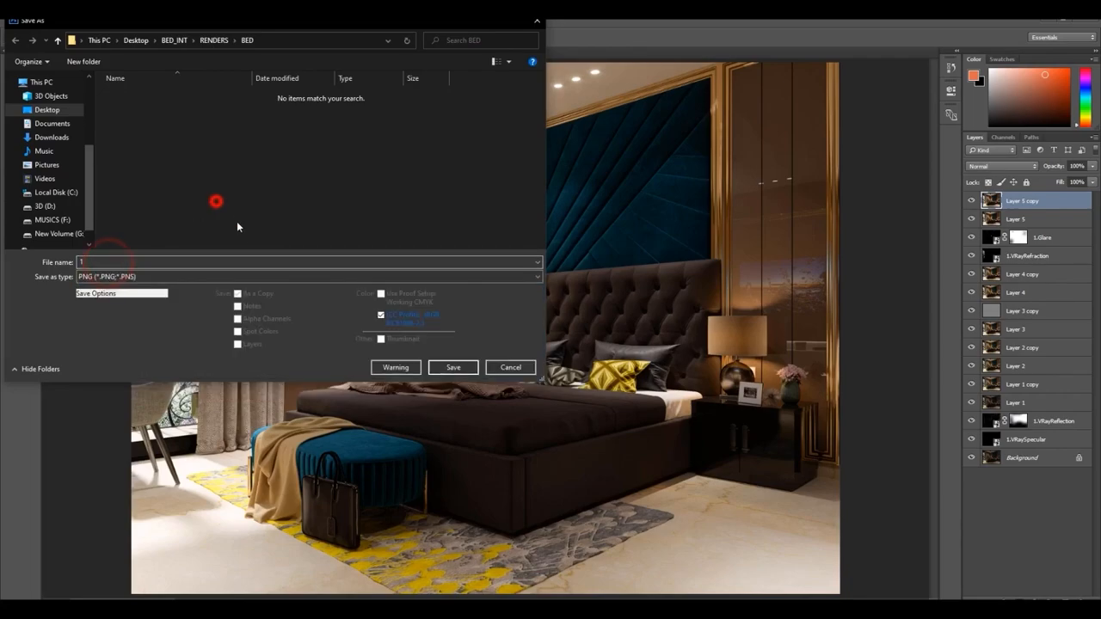
pyautogui.click(450, 367)
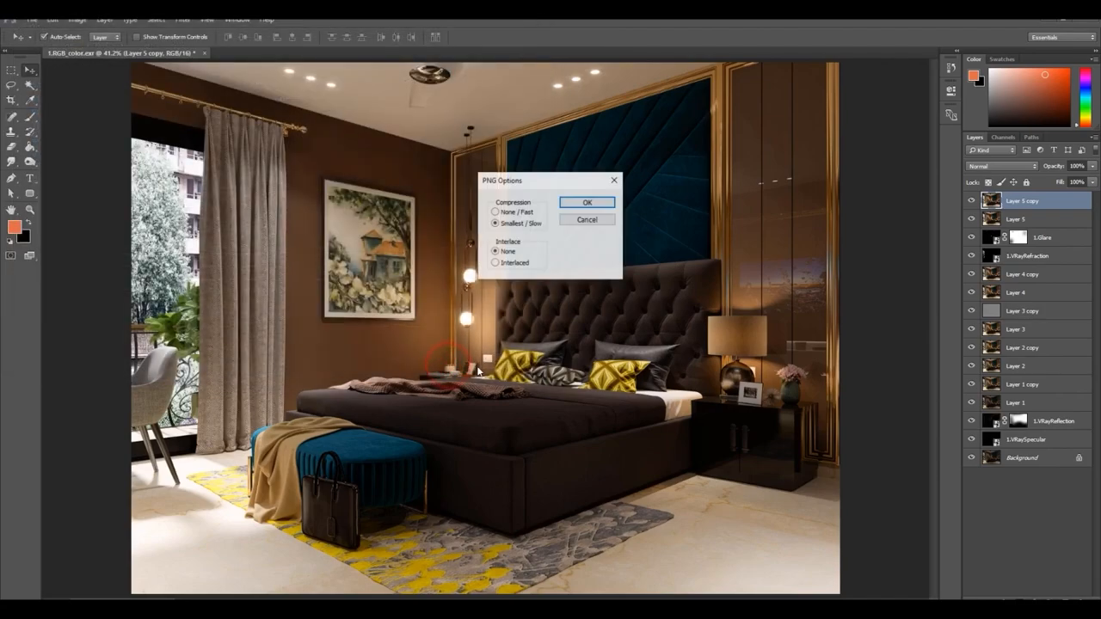
pyautogui.click(494, 211)
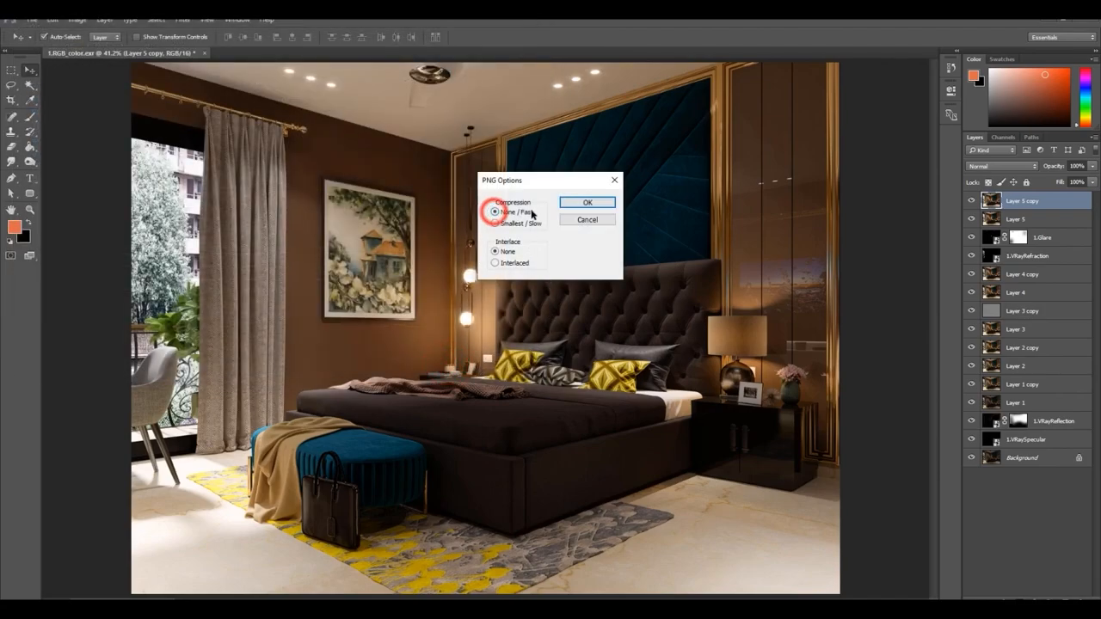
pyautogui.click(582, 202)
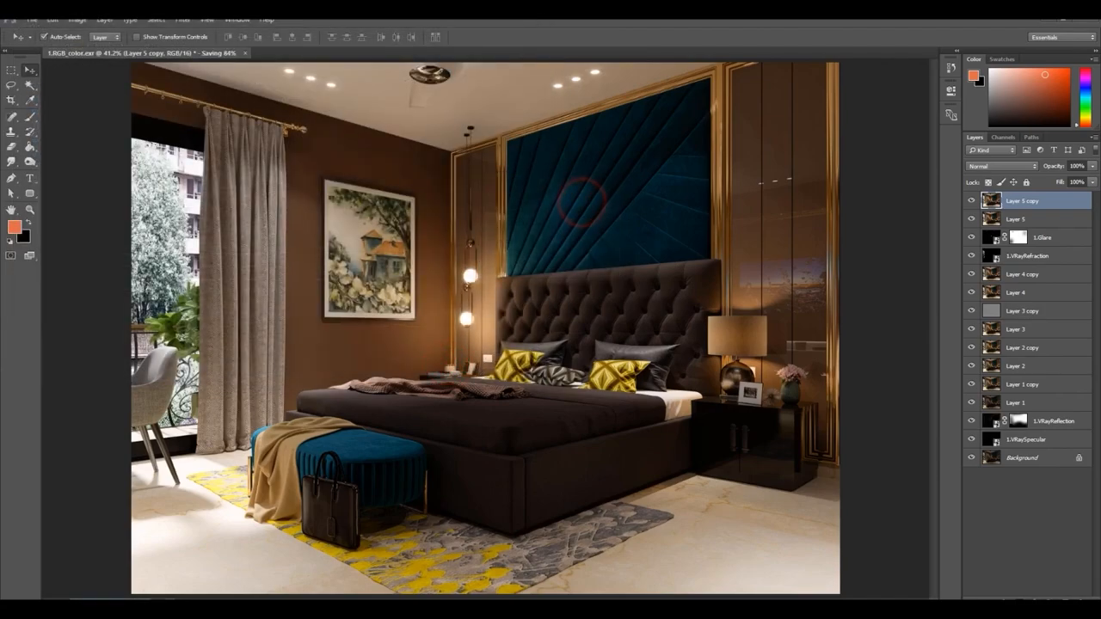
# Open 1.png from the BED renders folder in the photo viewer and inspect the exported image up close and in full.
pyautogui.click(237, 609)
pyautogui.click(884, 314)
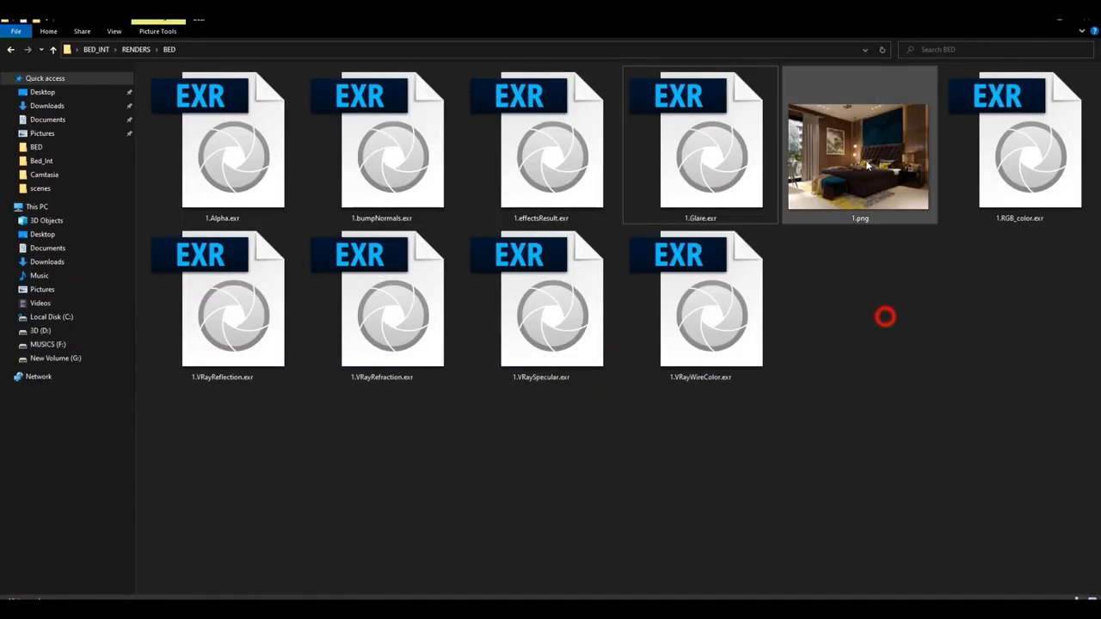
pyautogui.doubleClick(864, 162)
pyautogui.scroll(2, 591, 413)
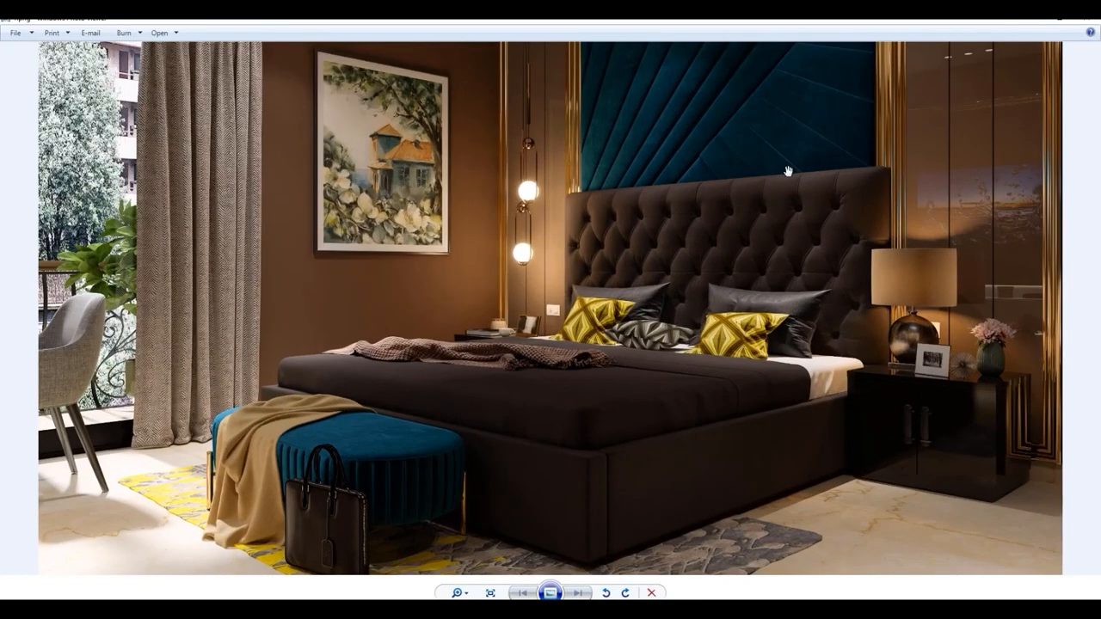
pyautogui.moveTo(788, 171); pyautogui.dragTo(791, 371)
pyautogui.scroll(-2, 718, 277)
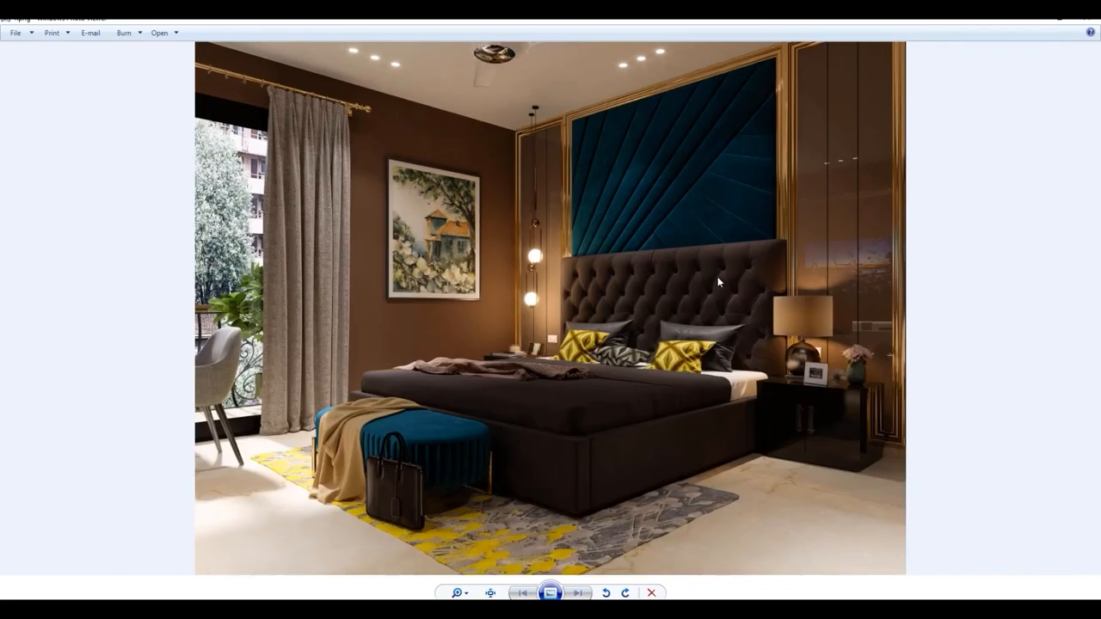